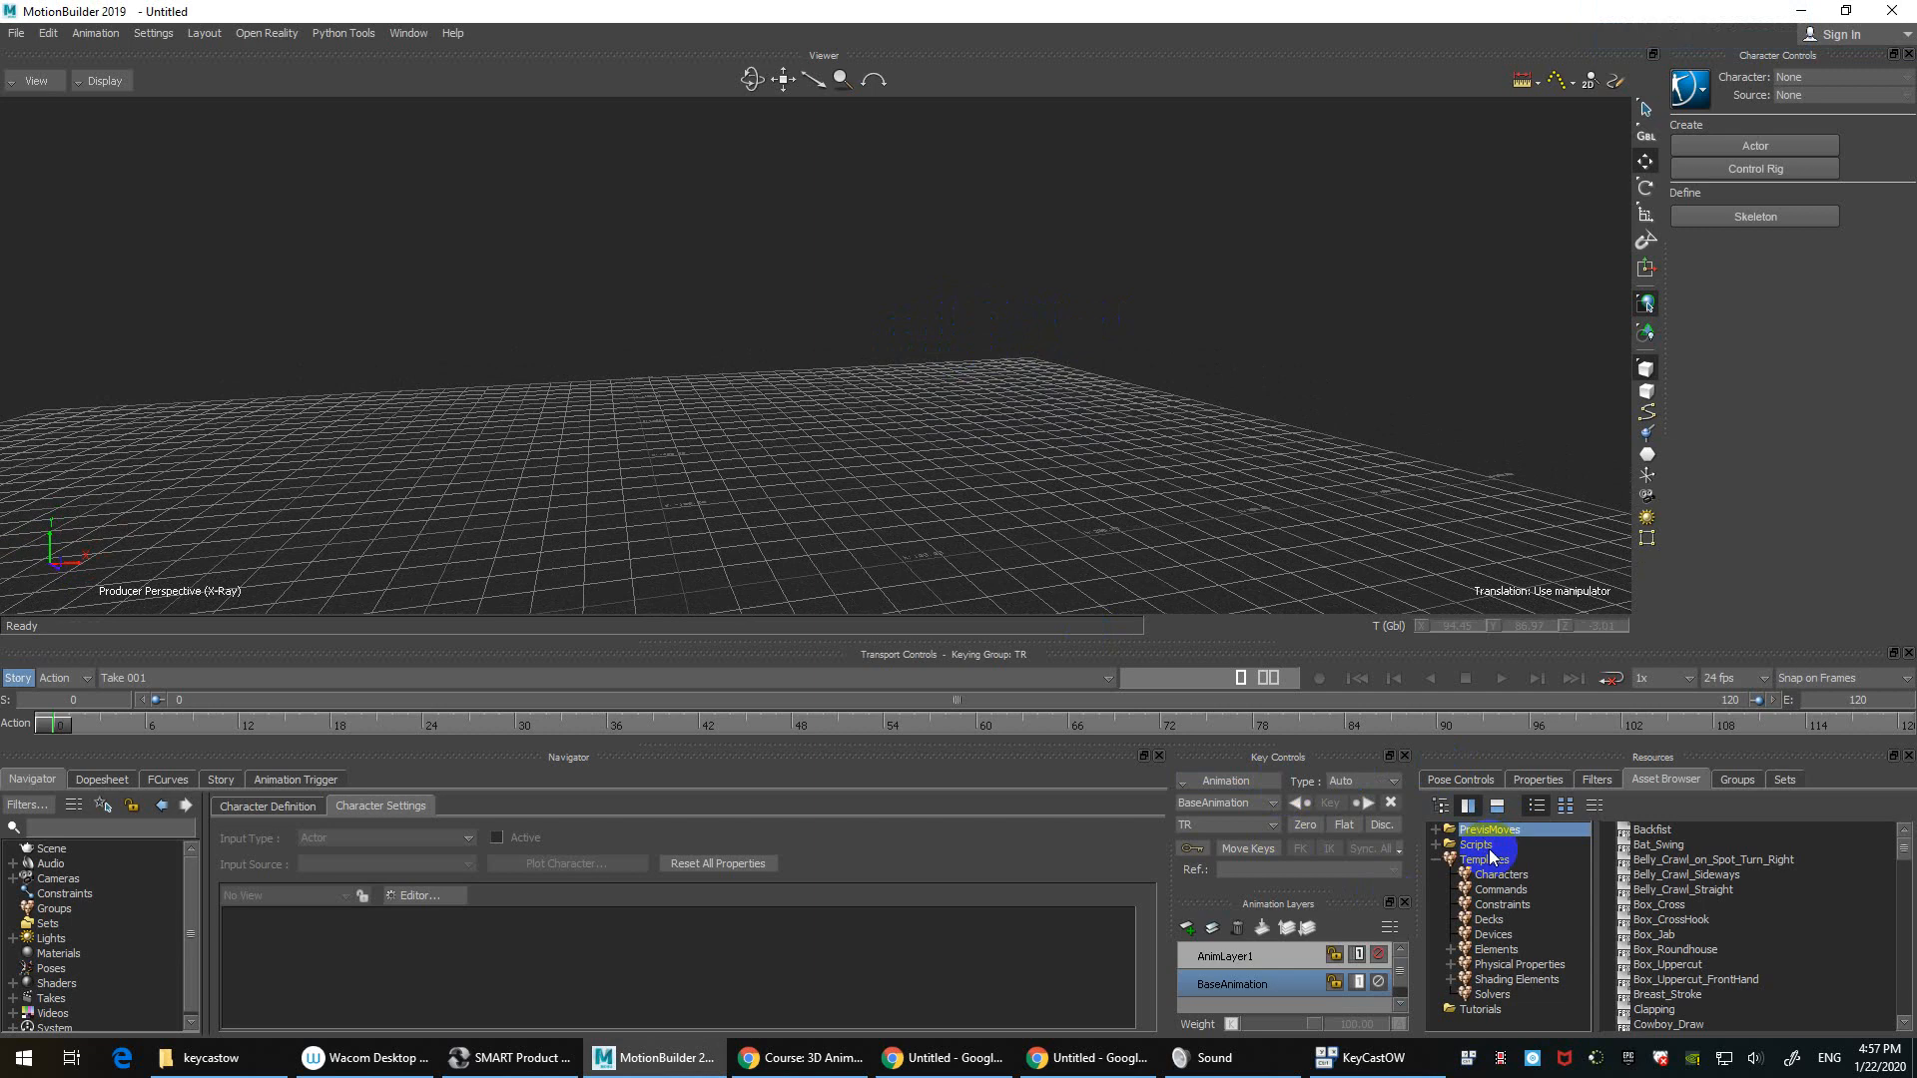
# Step: Drag the Backfist move from PrevisMoves into the Viewer to bring up the FBX Open choices
pyautogui.click(1478, 846)
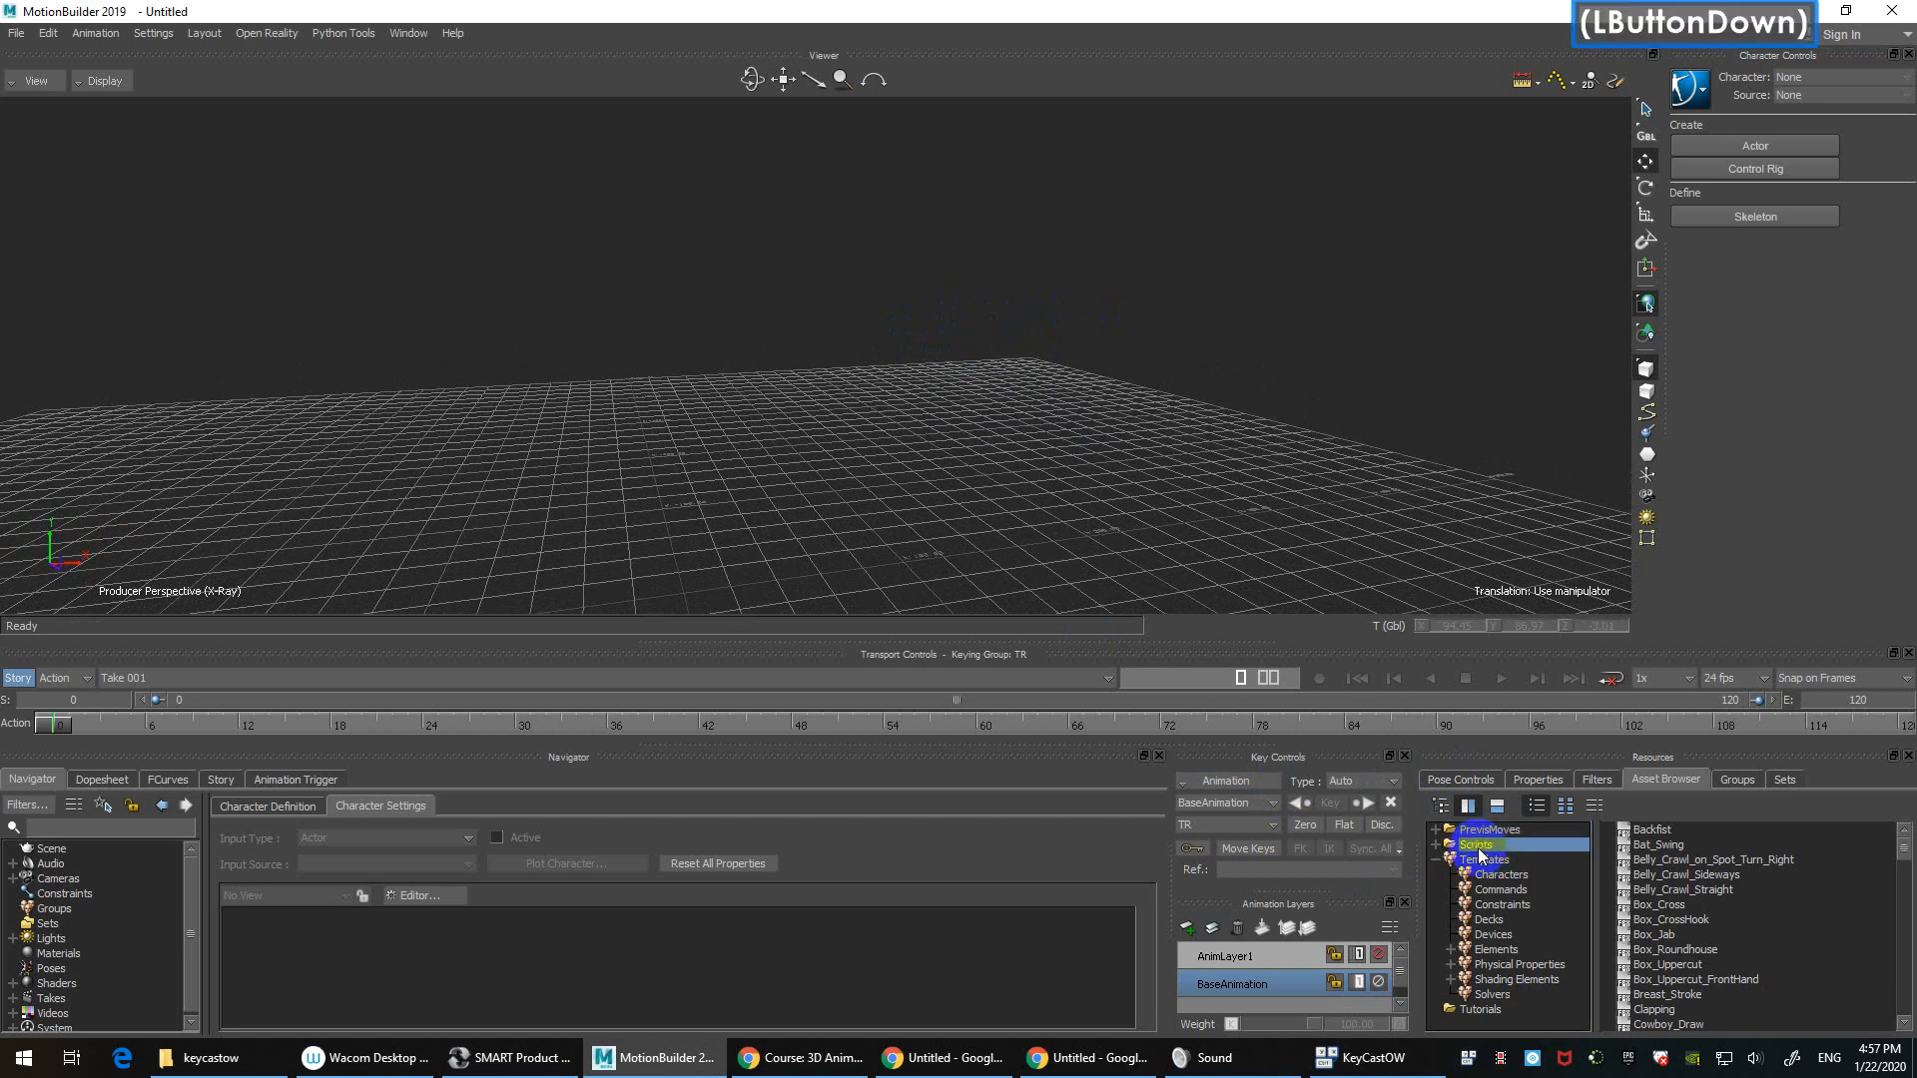
pyautogui.click(1500, 830)
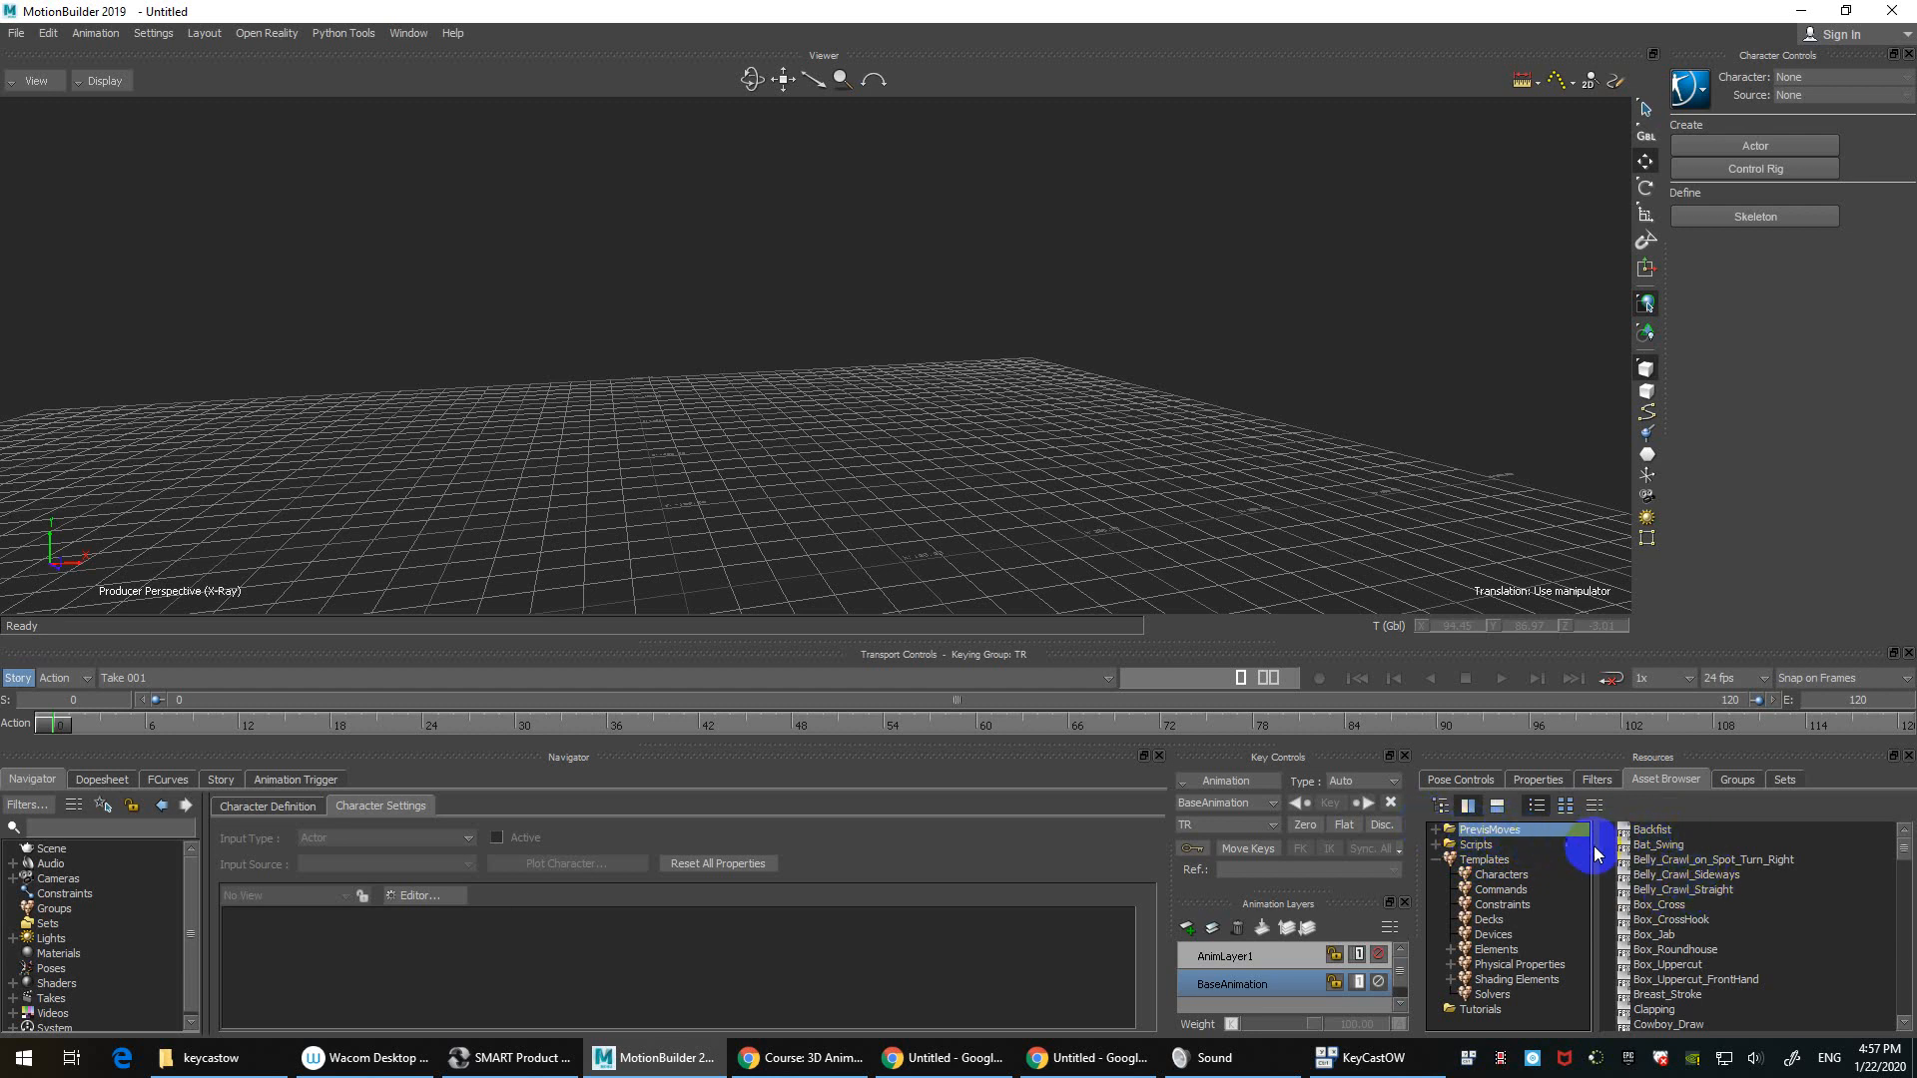
pyautogui.click(1663, 830)
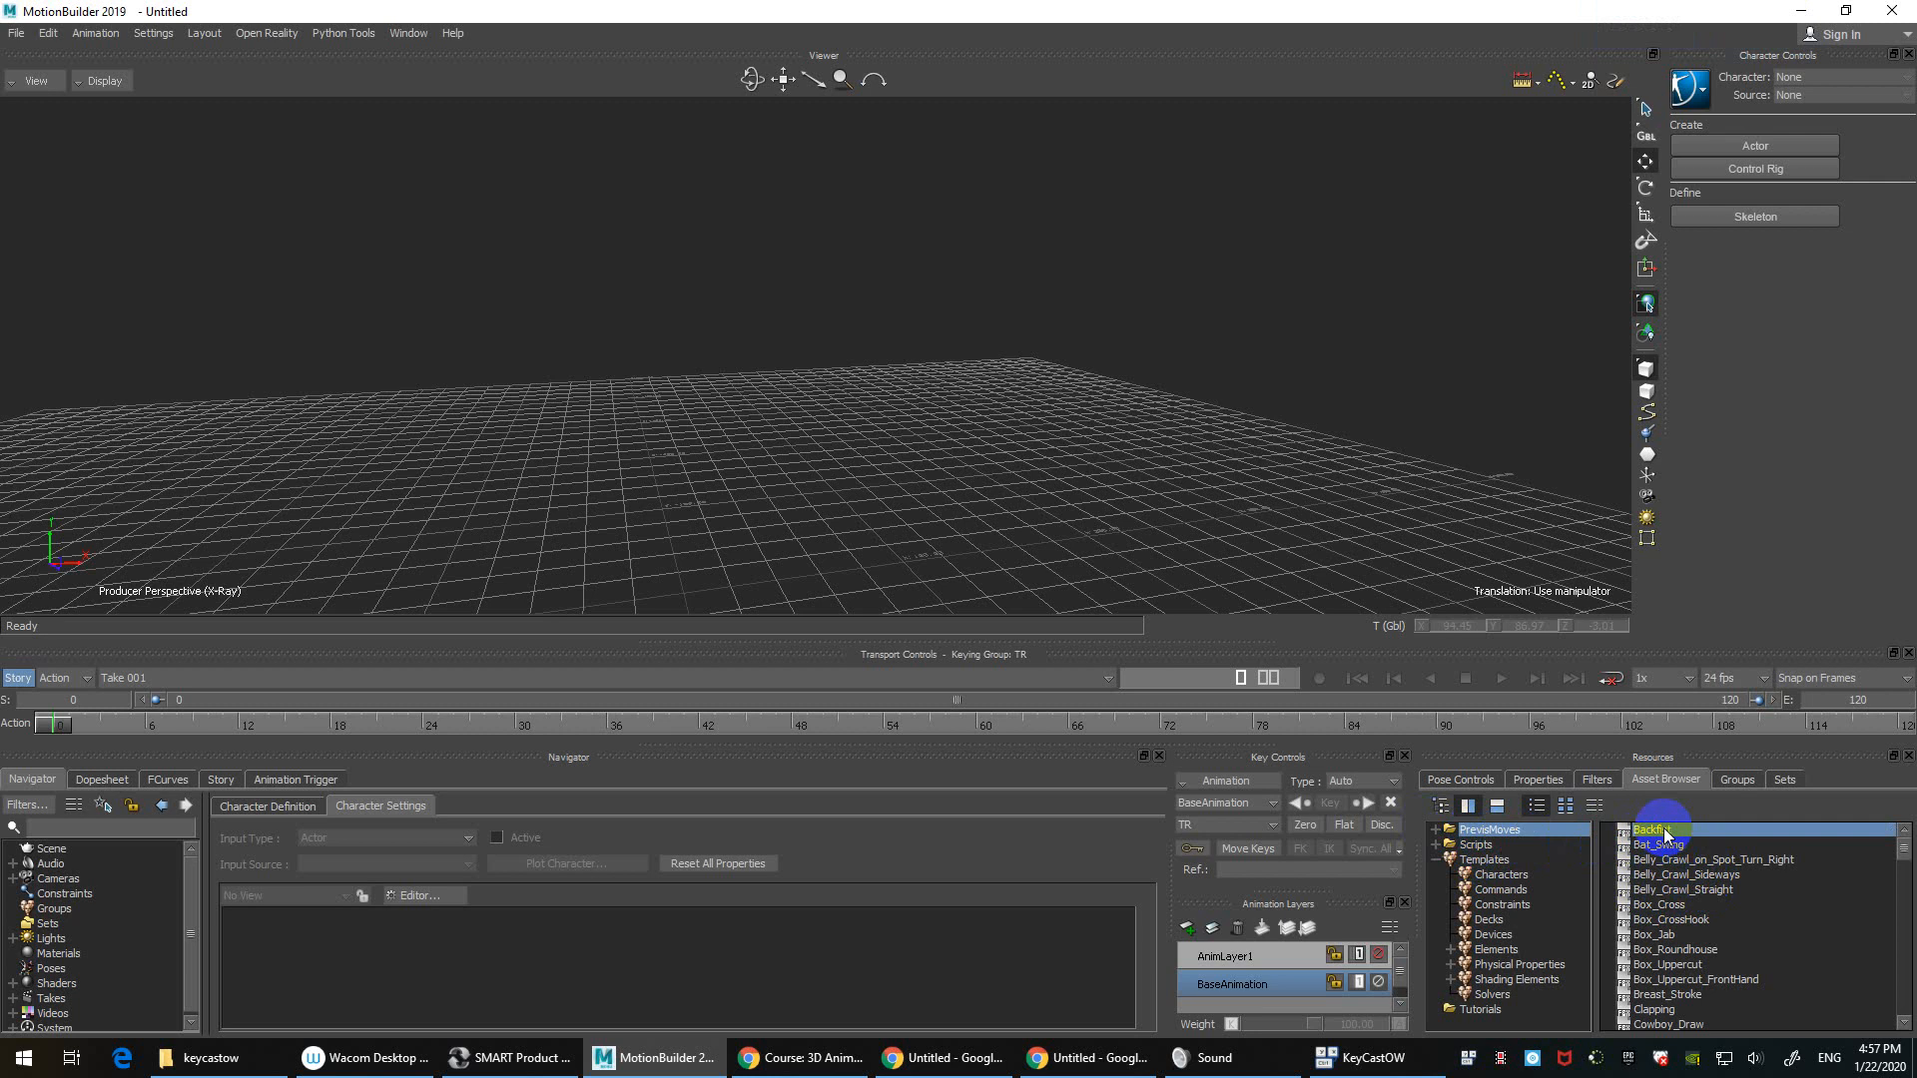
pyautogui.moveTo(1669, 829); pyautogui.dragTo(801, 334)
pyautogui.moveTo(846, 322)
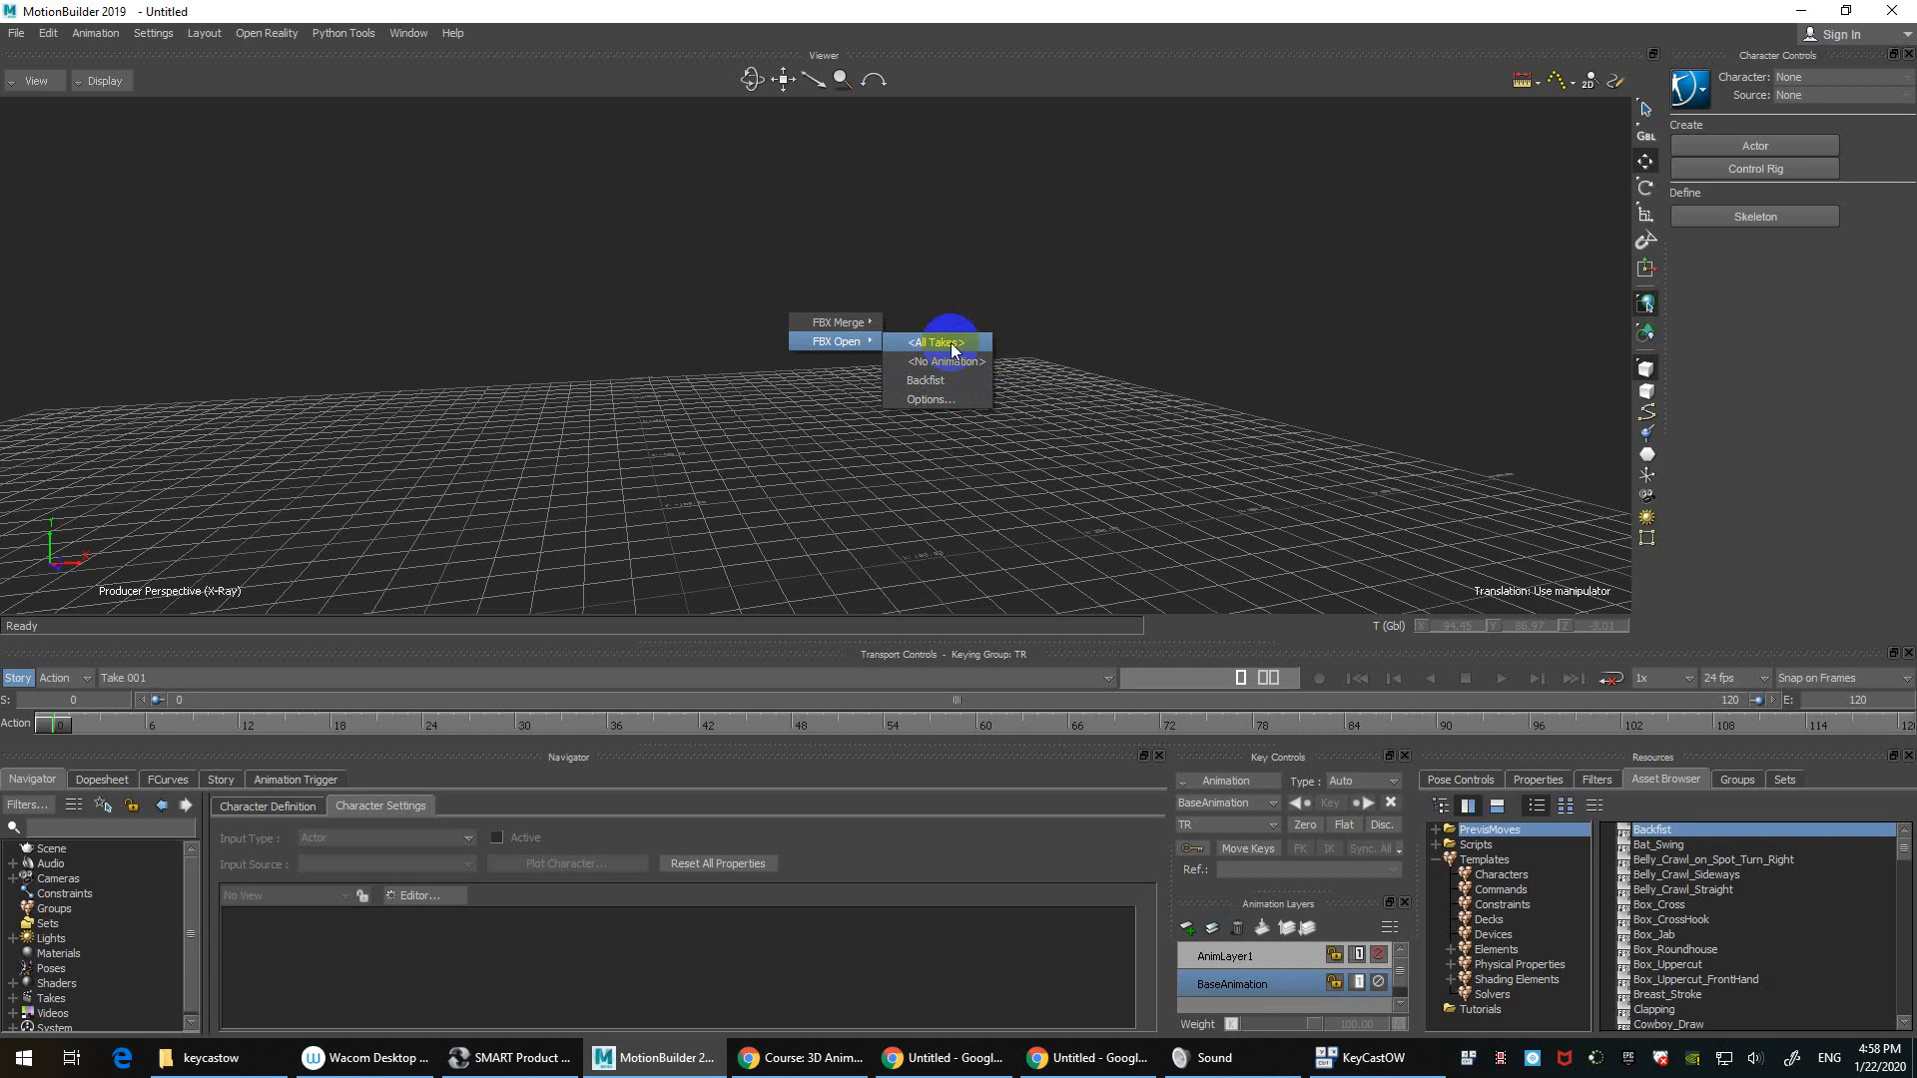
# Step: Open Backfist with all takes, discarding the untitled scene, and orbit around the character
pyautogui.click(951, 343)
pyautogui.click(974, 587)
pyautogui.keyDown('ctrl'); pyautogui.keyDown('shift'); pyautogui.moveTo(942, 415); pyautogui.dragTo(1052, 391); pyautogui.keyUp('shift'); pyautogui.keyUp('ctrl')
# Step: Play and stop the Backfist animation, then check the take list
pyautogui.hotkey('ctrl', 'space')
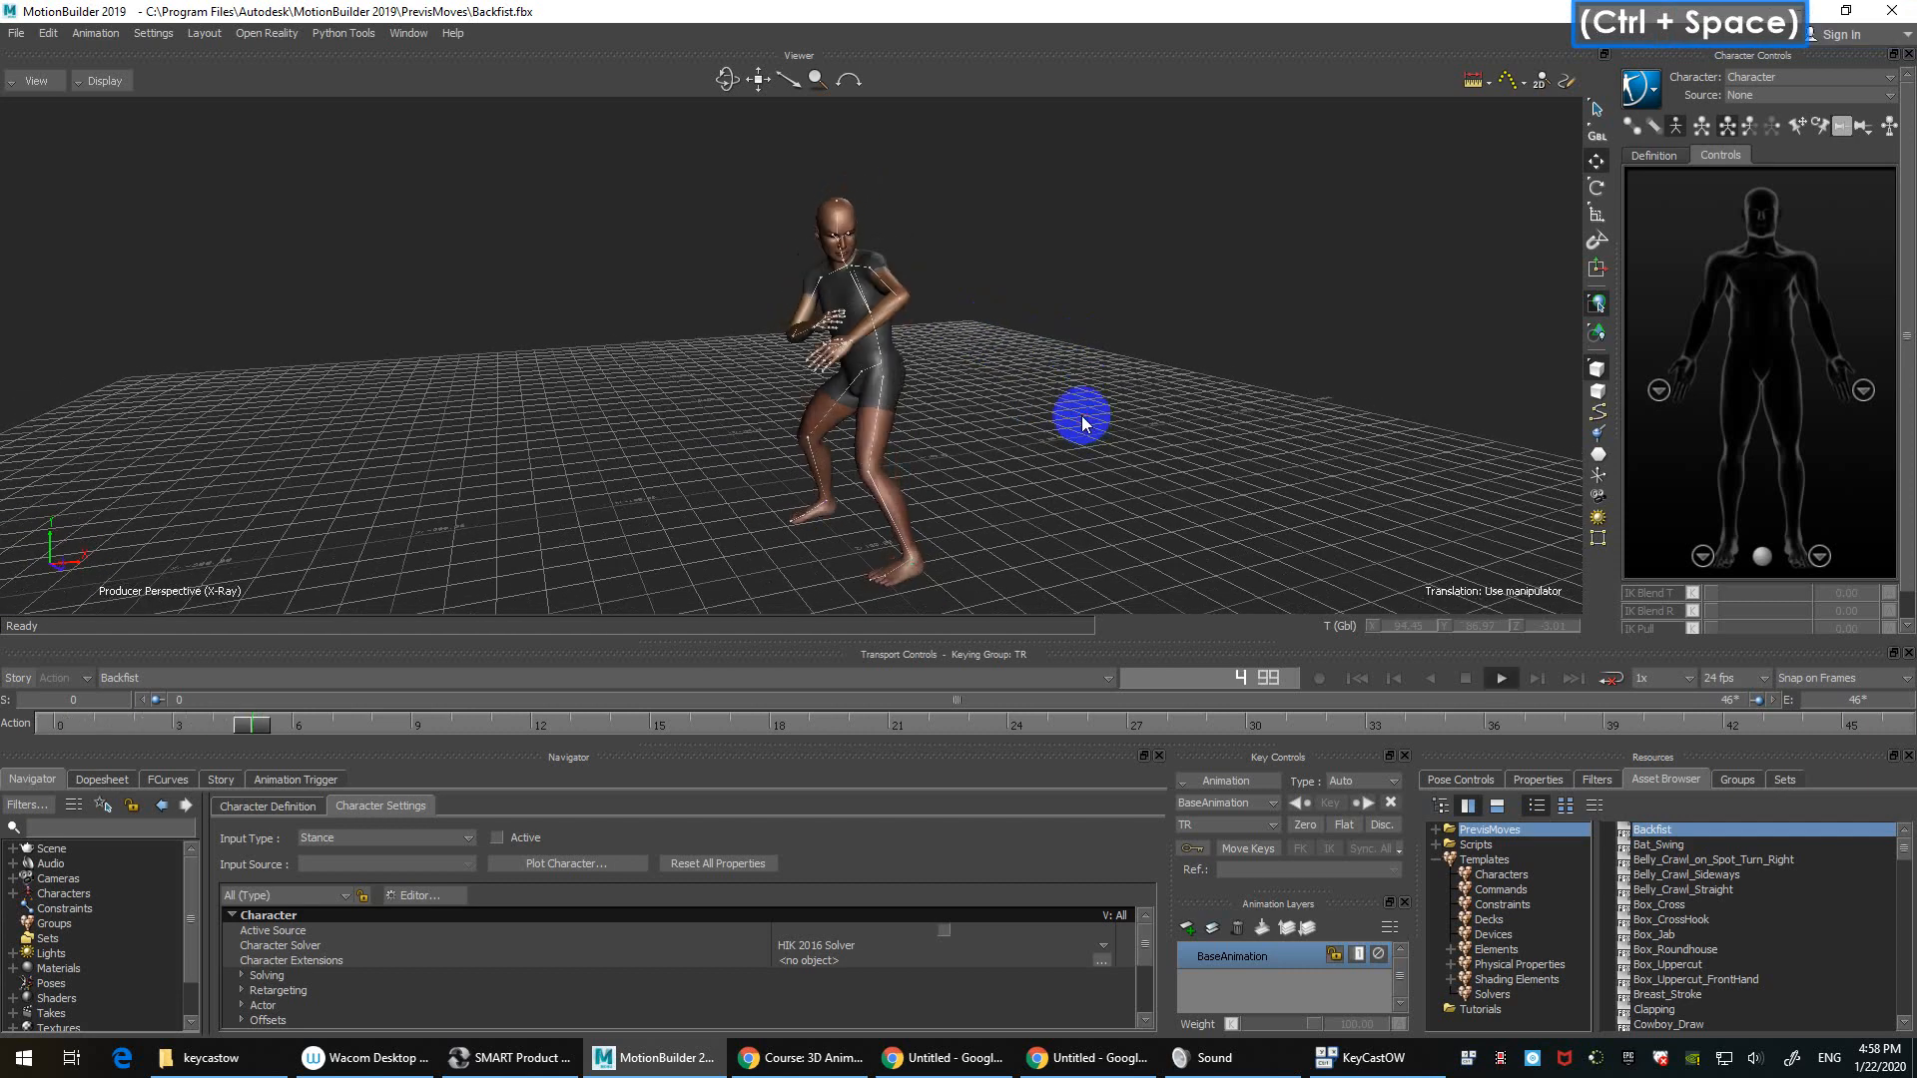
pyautogui.hotkey('ctrl', 'space')
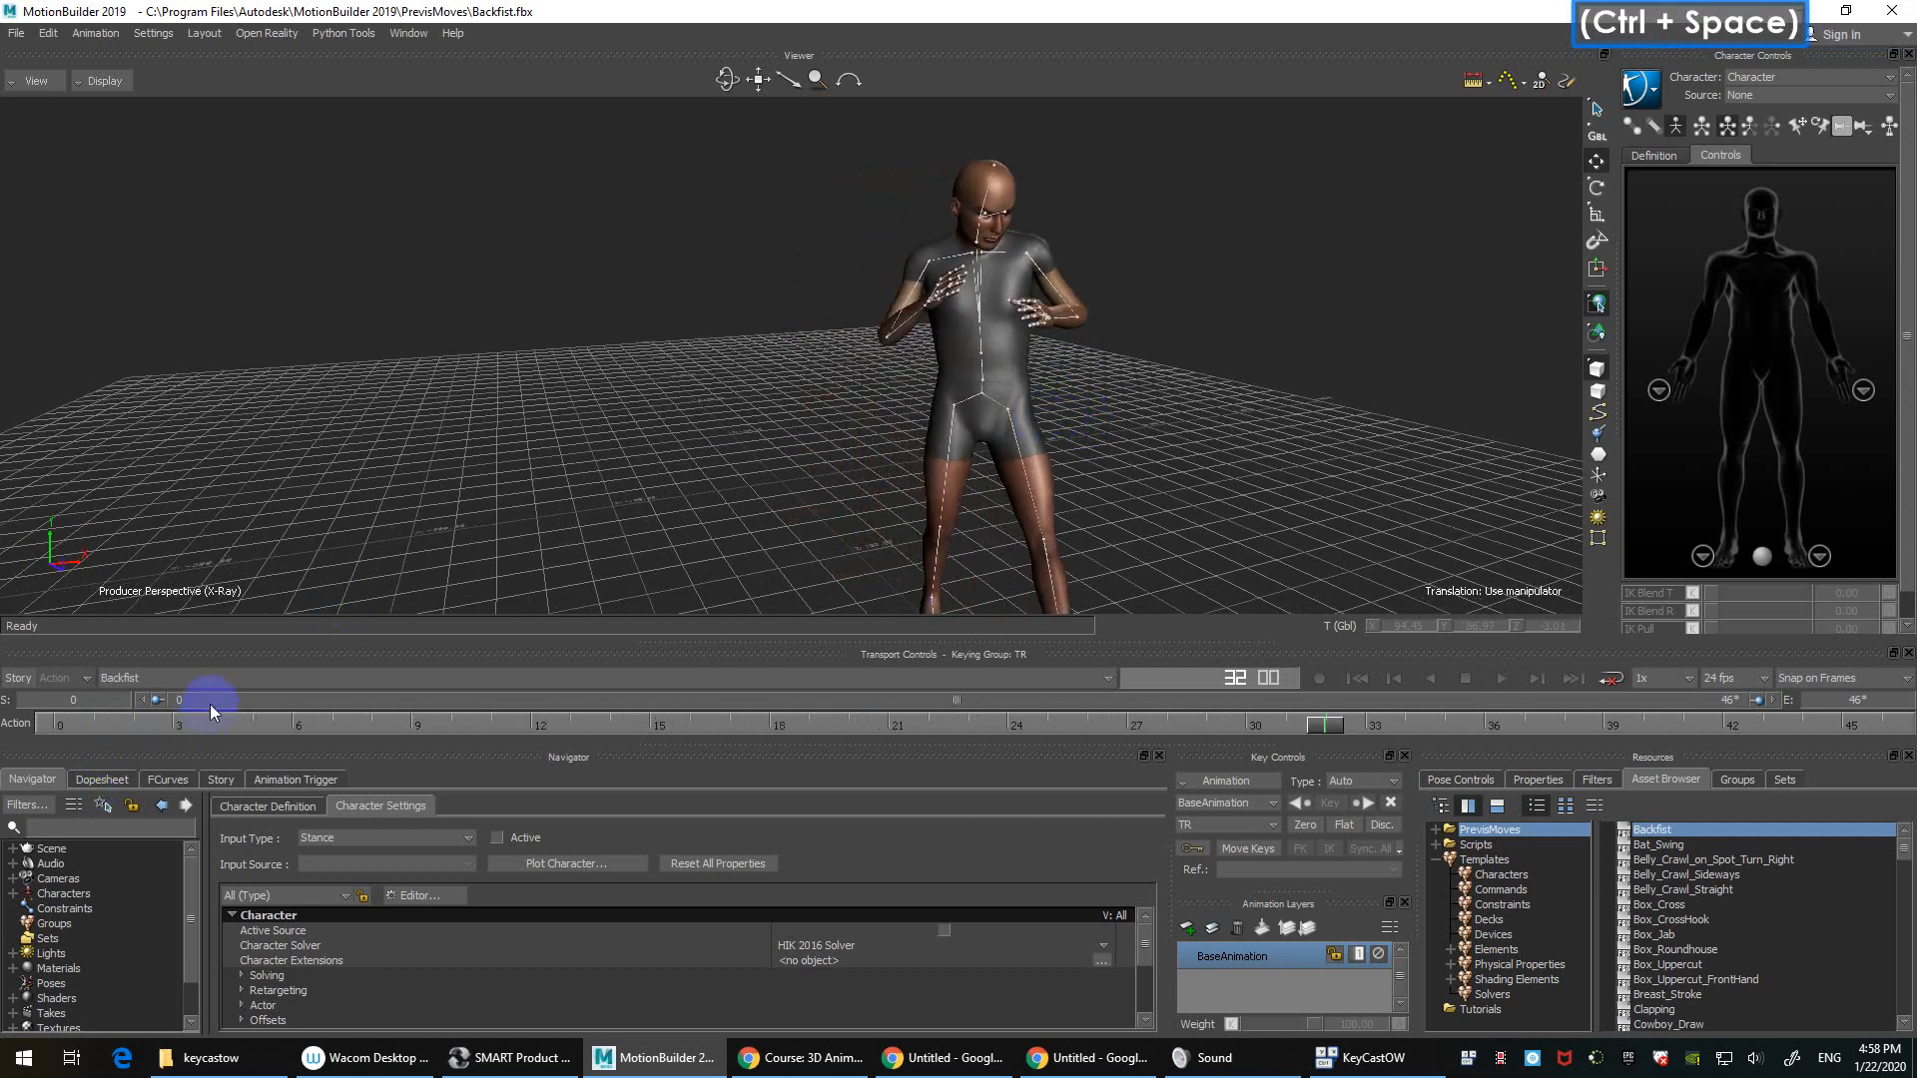
pyautogui.click(241, 676)
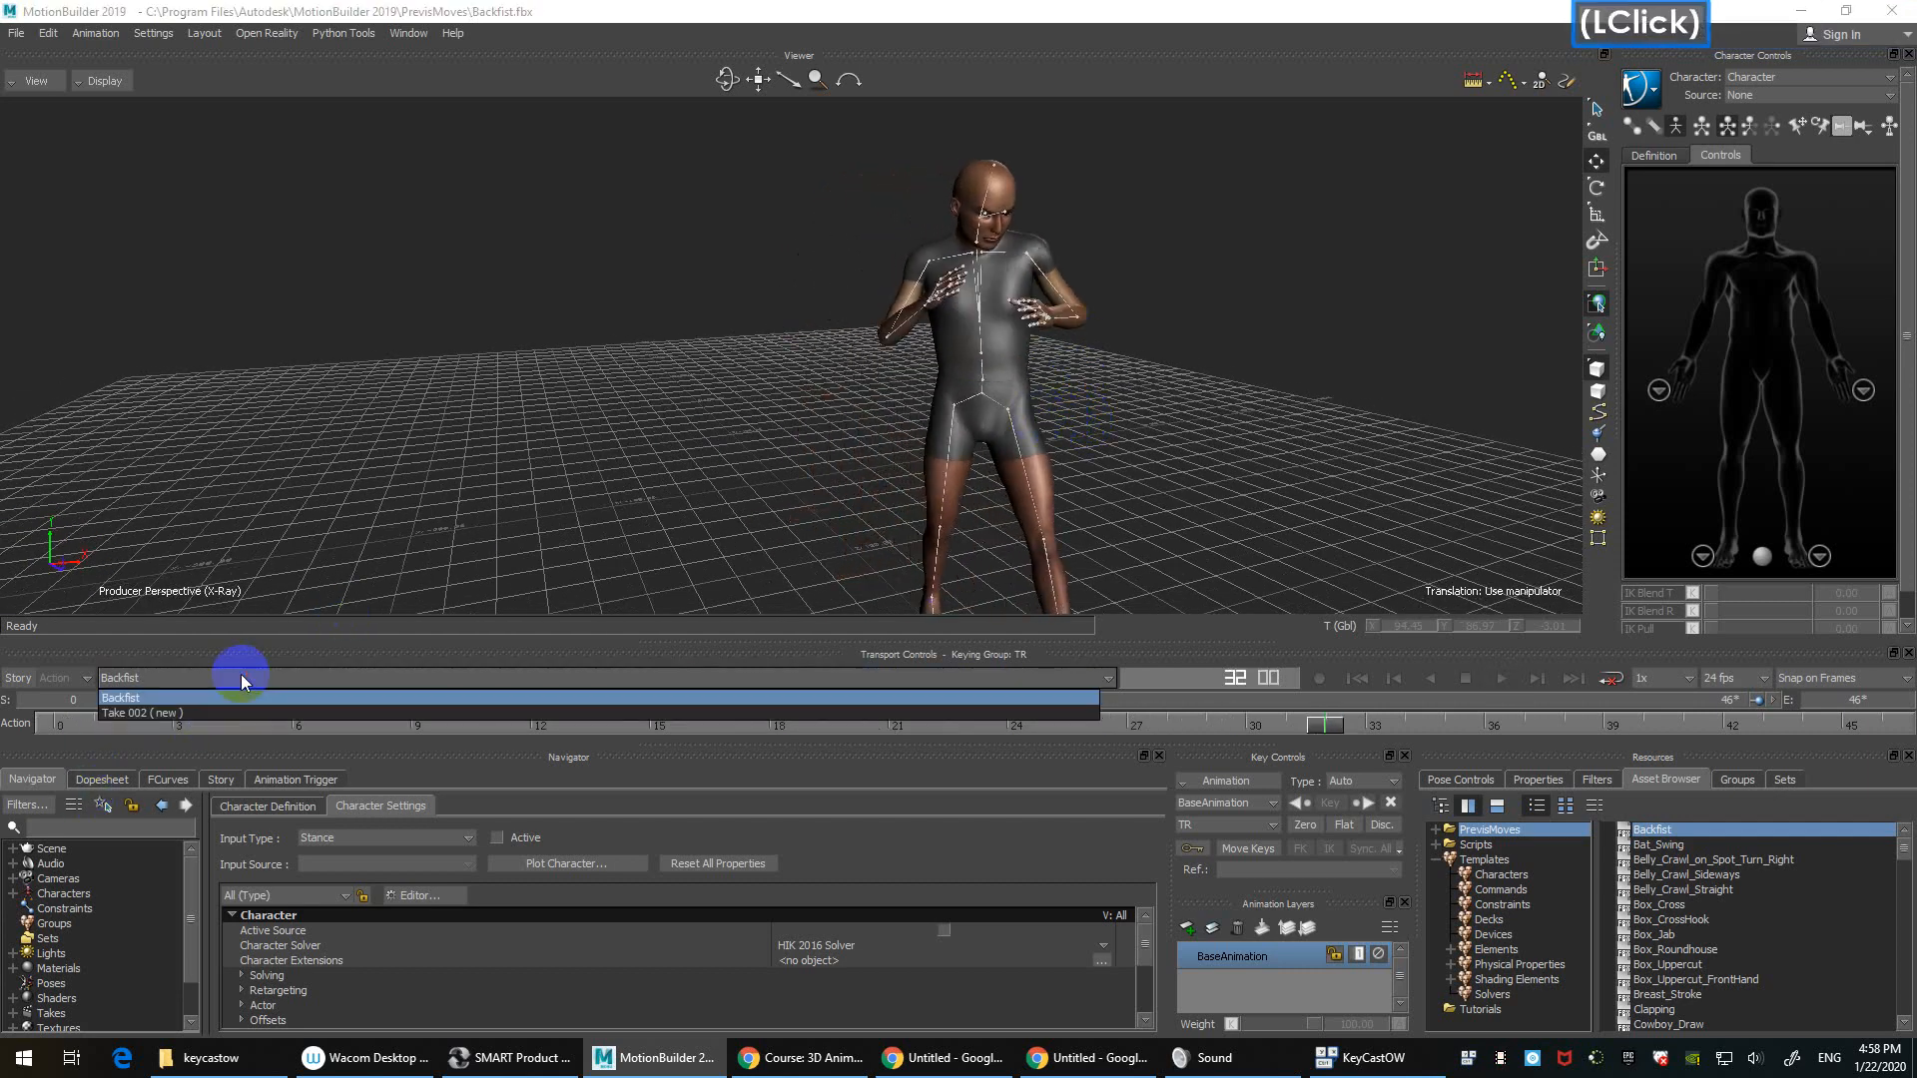
pyautogui.click(178, 697)
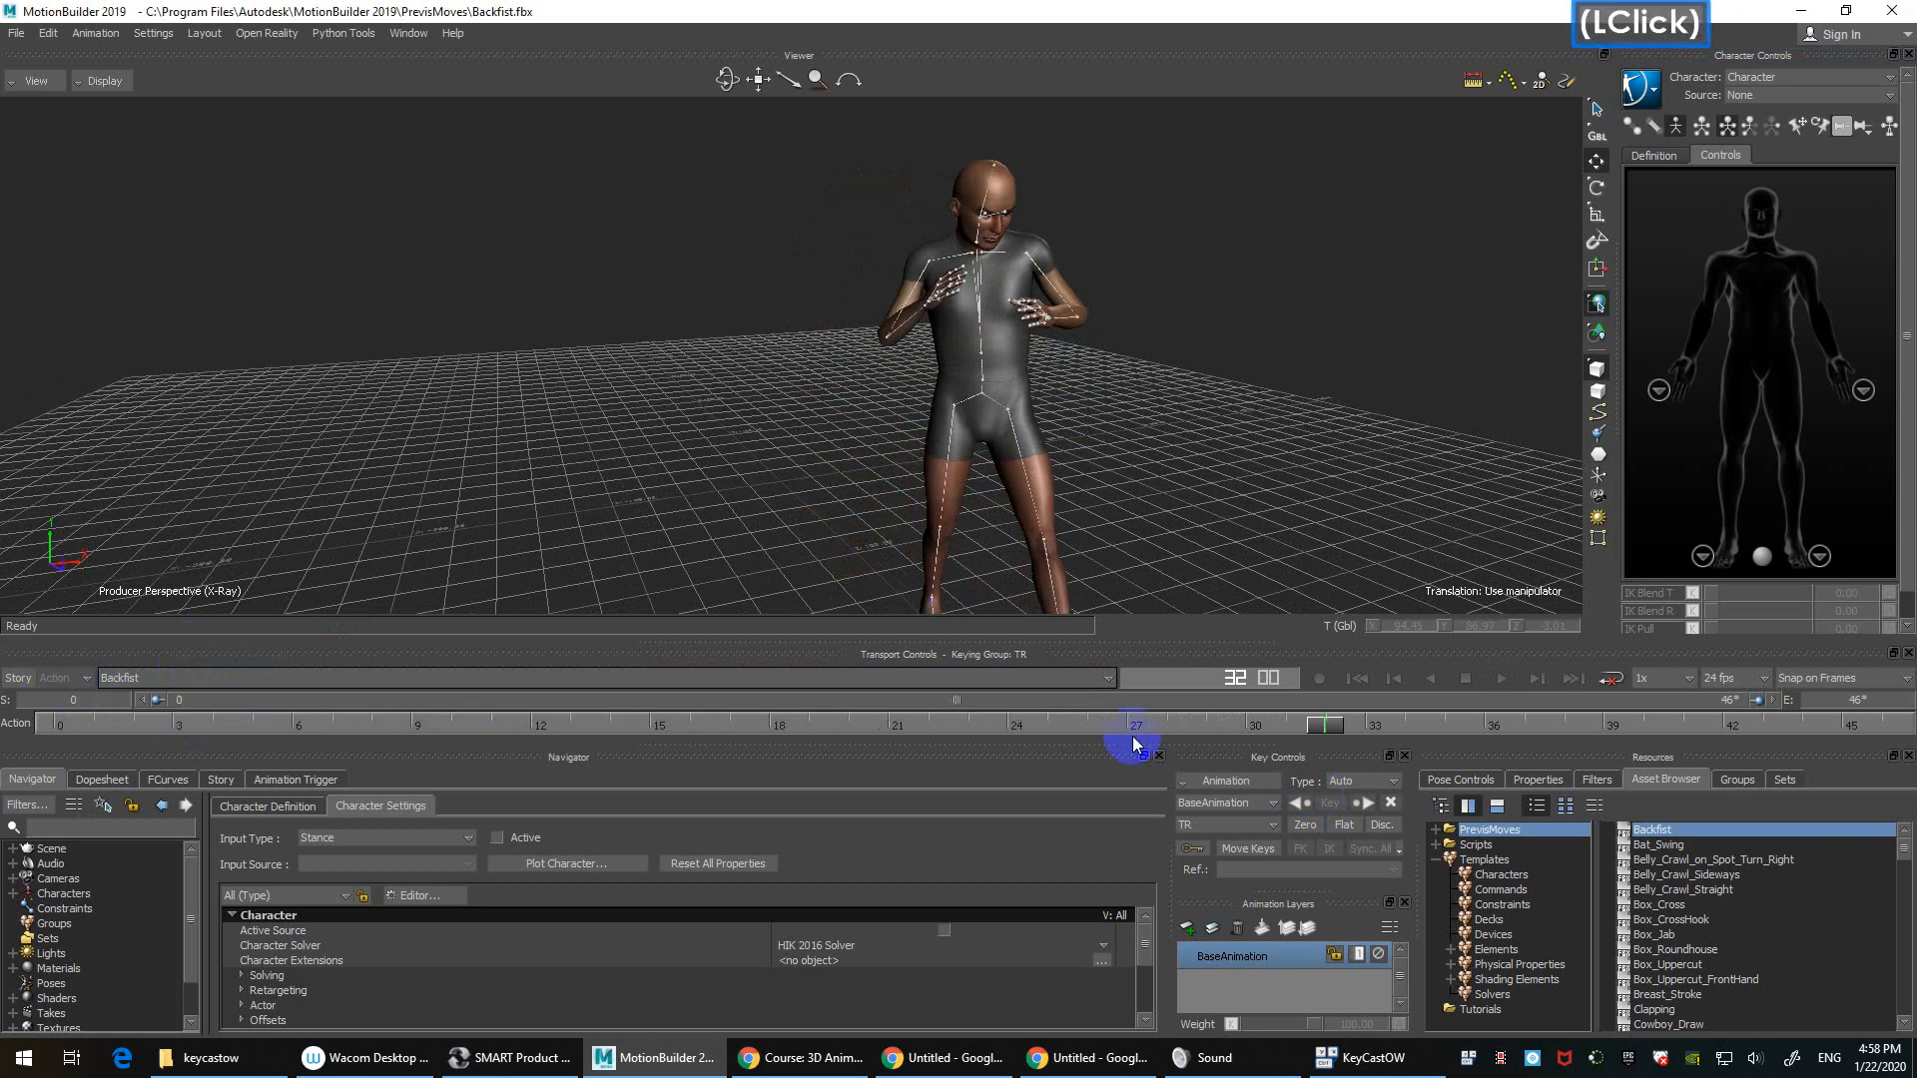
pyautogui.click(201, 679)
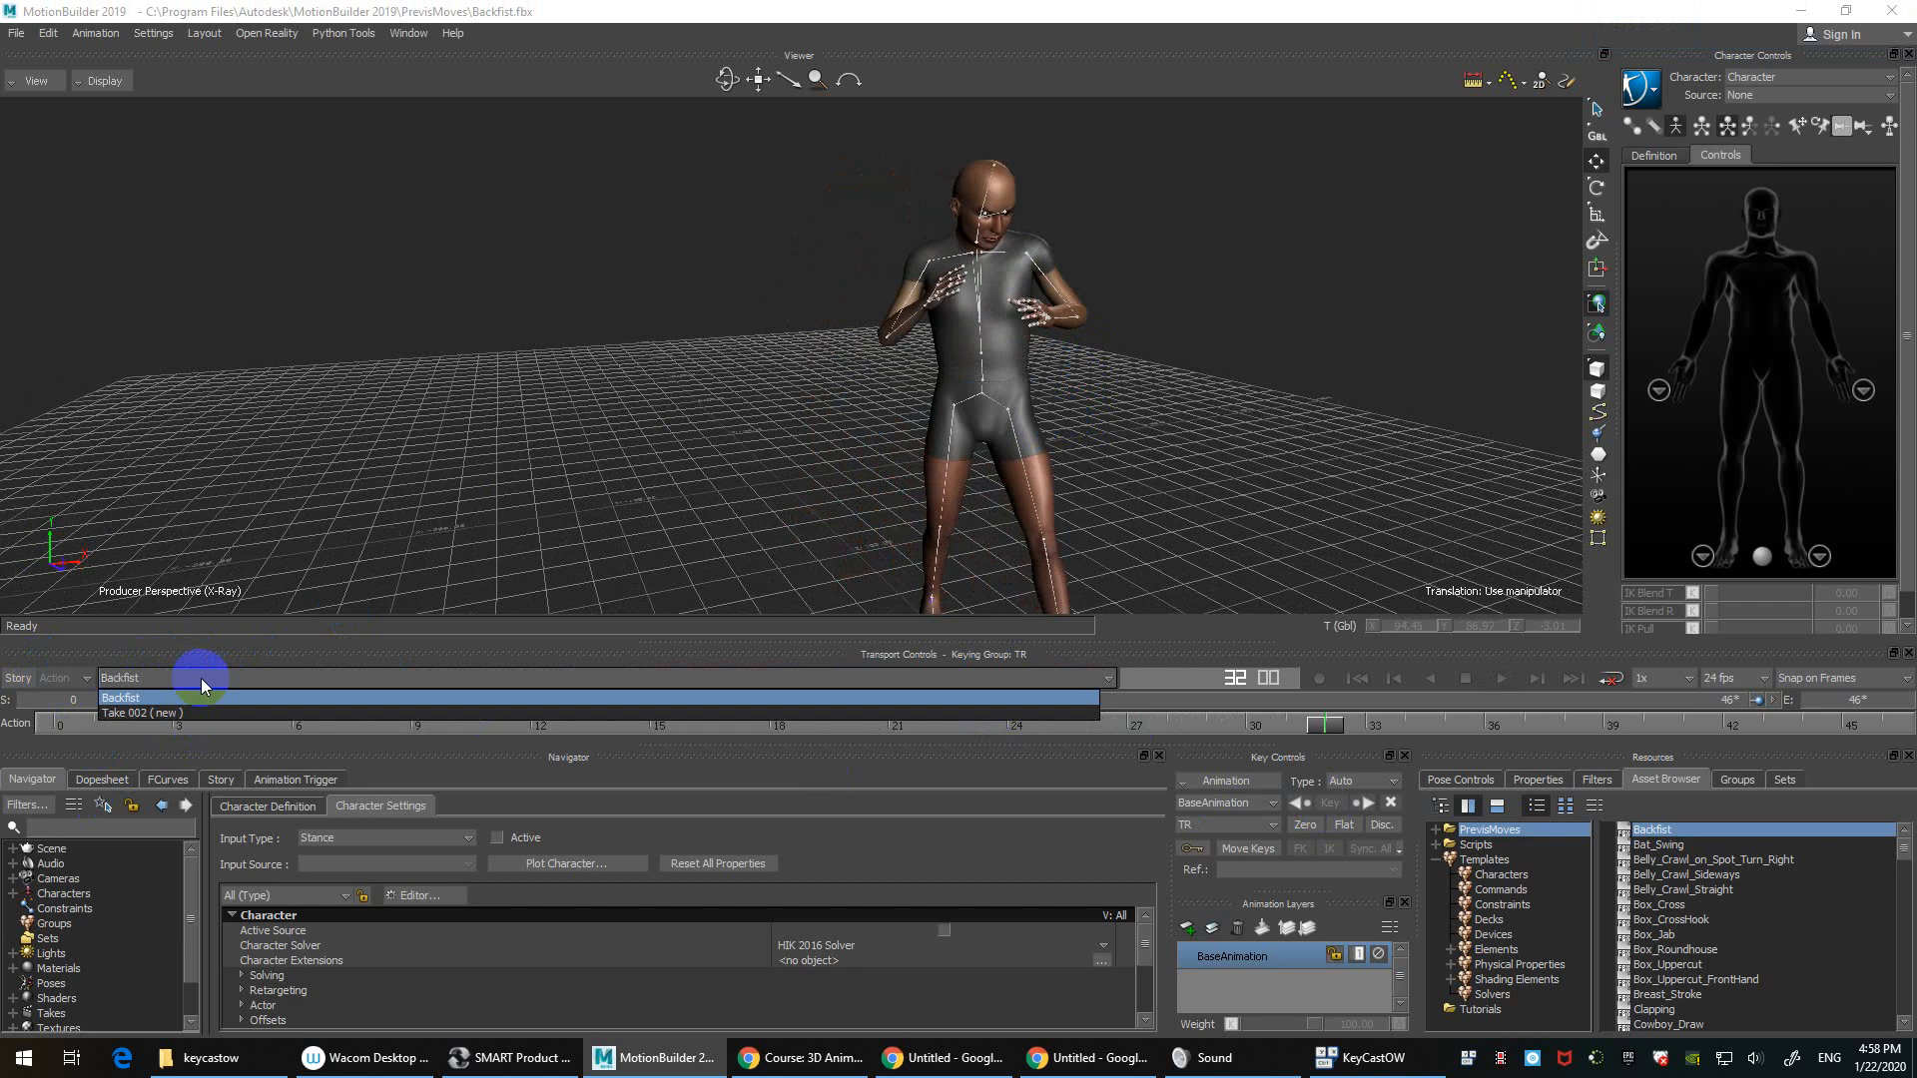
# Step: Drag Bat_Swing from the Asset Browser into the Viewer and choose FBX Merge > Options
pyautogui.click(413, 369)
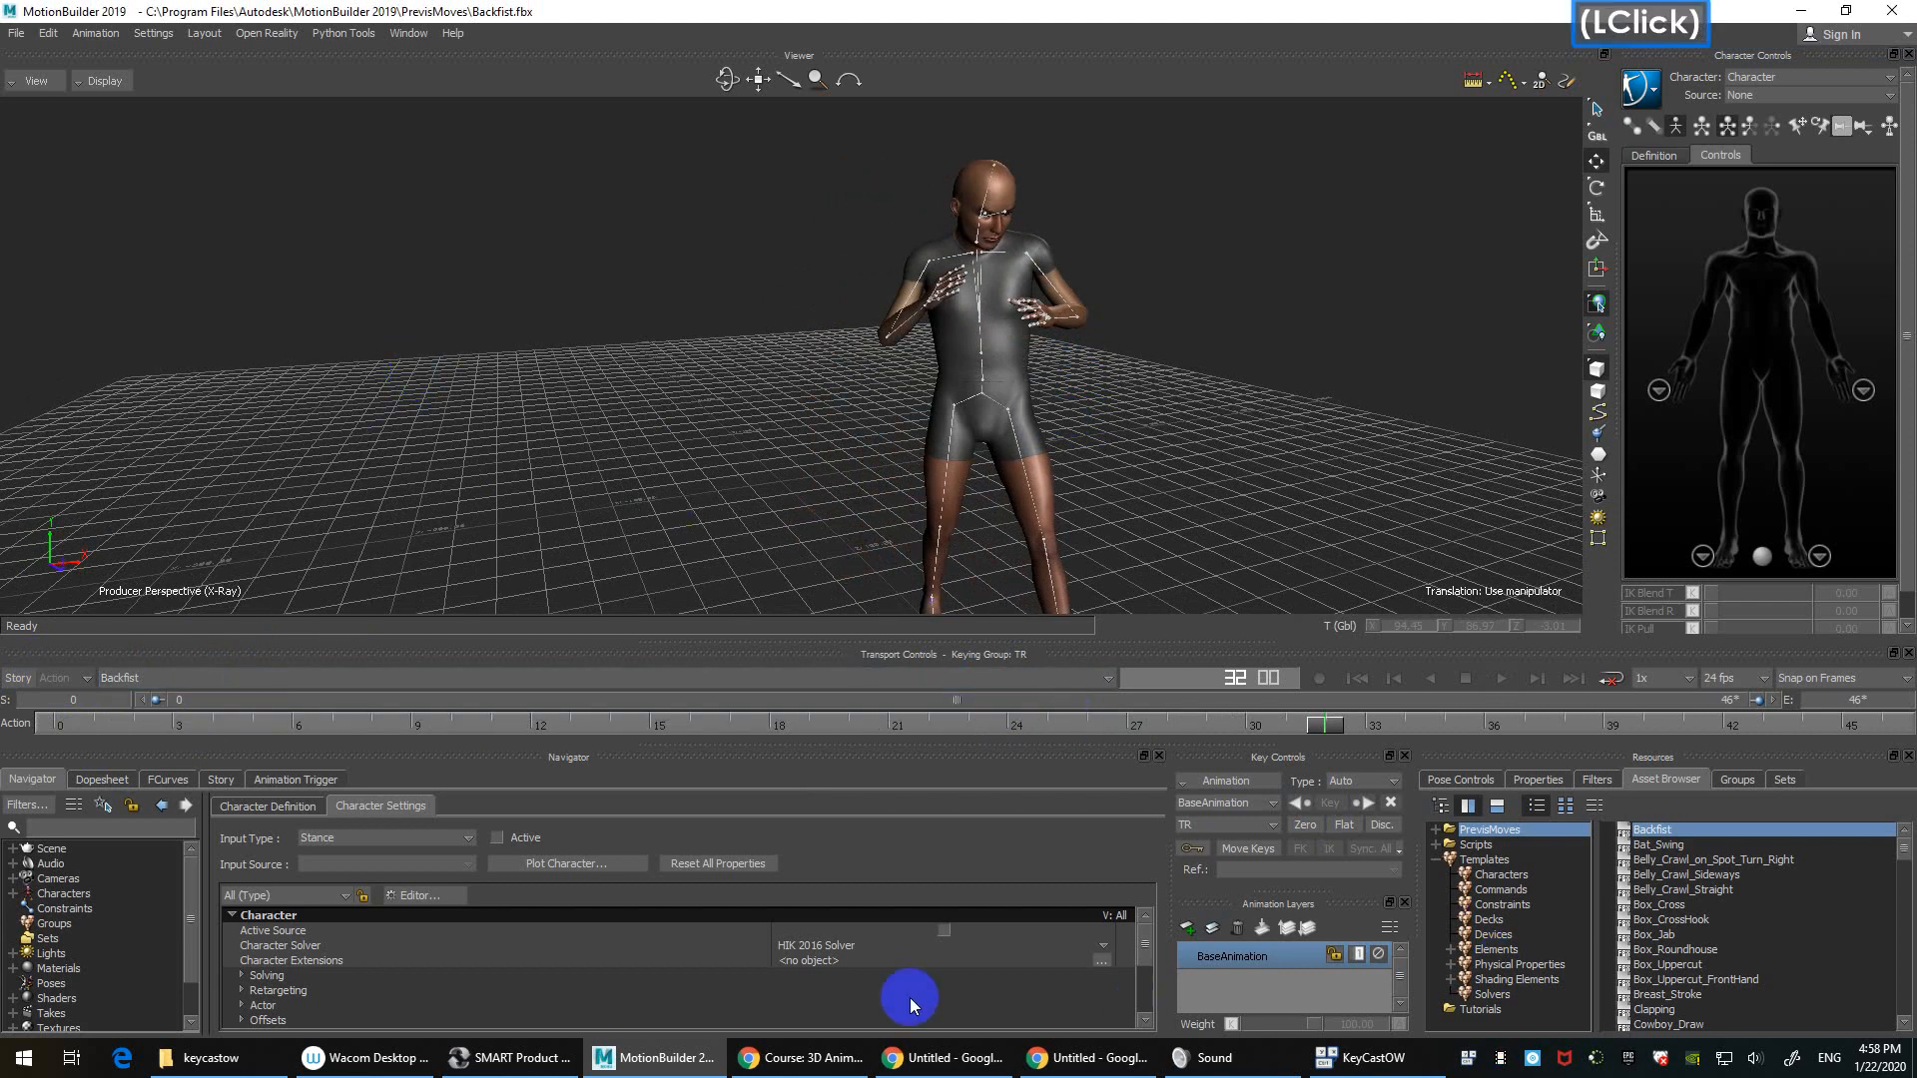
pyautogui.click(1654, 845)
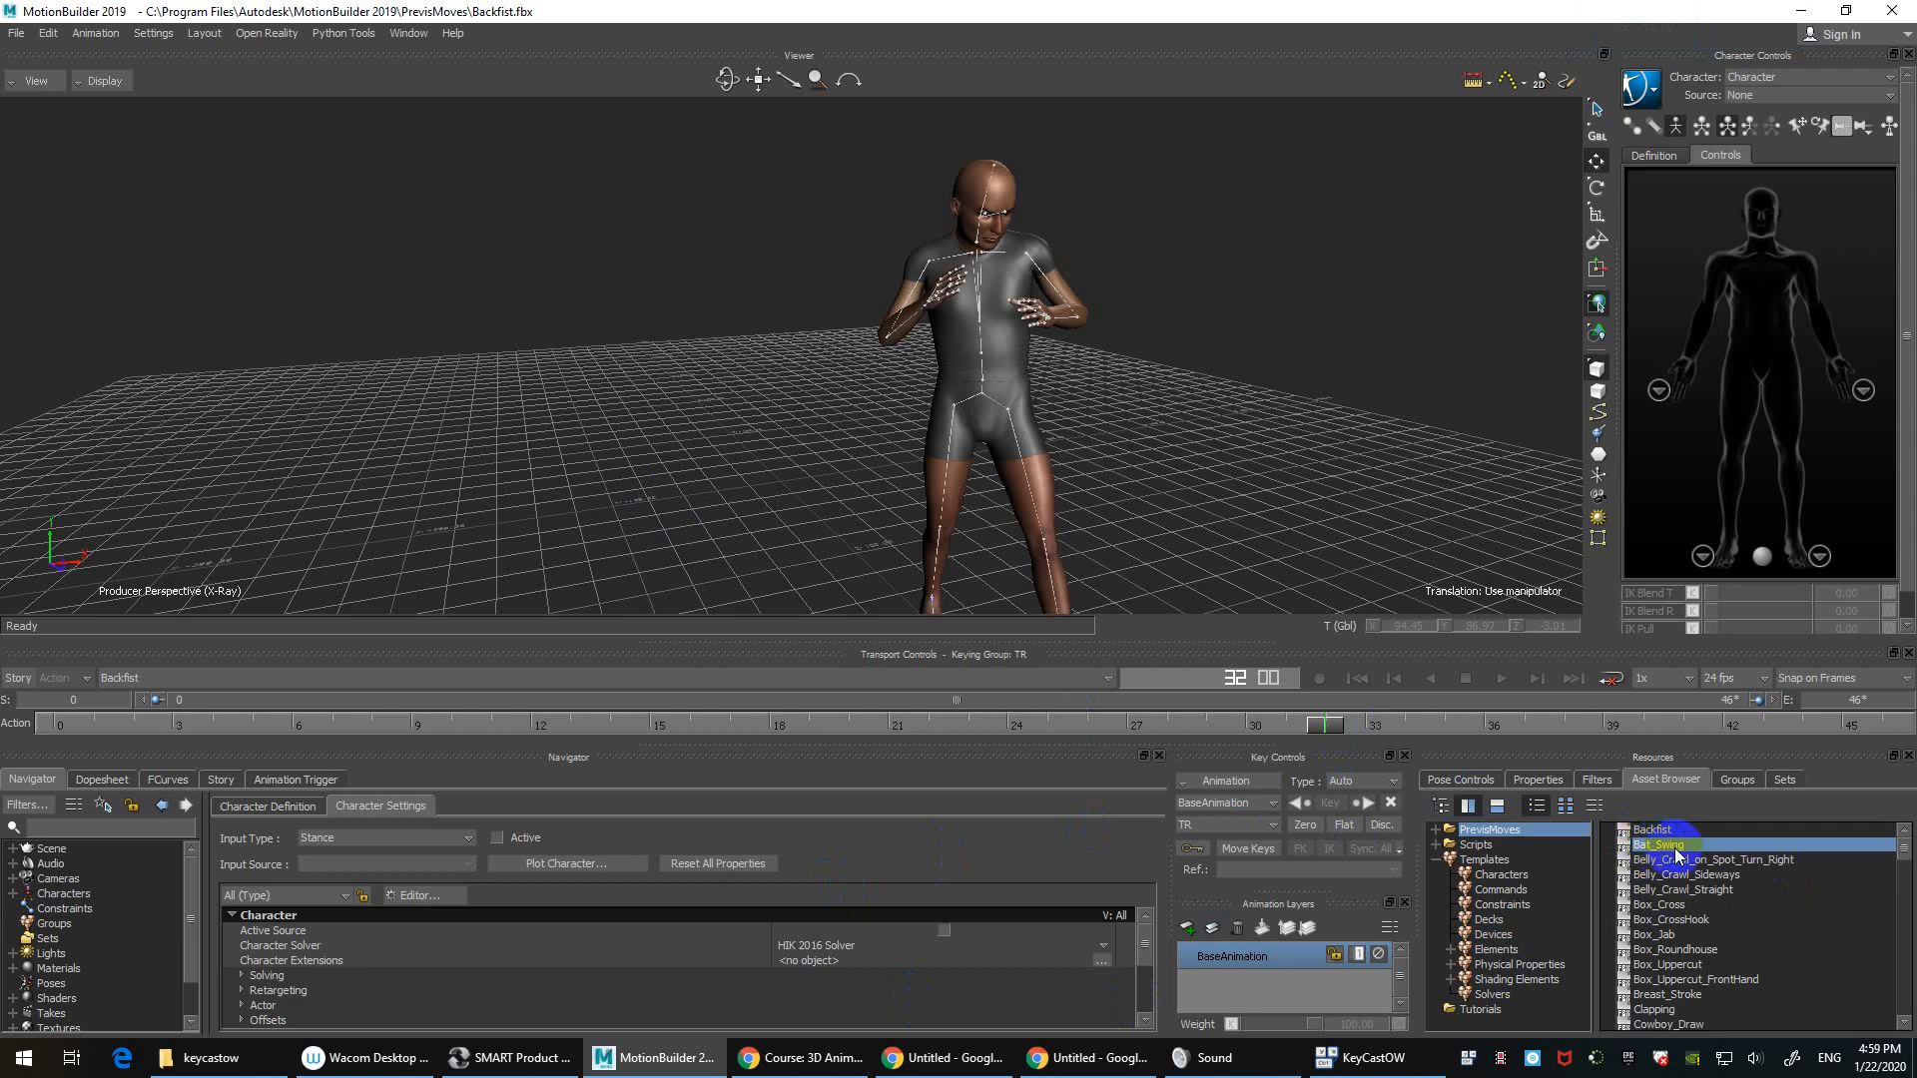
pyautogui.moveTo(1677, 852); pyautogui.dragTo(1110, 237)
pyautogui.moveTo(1156, 227)
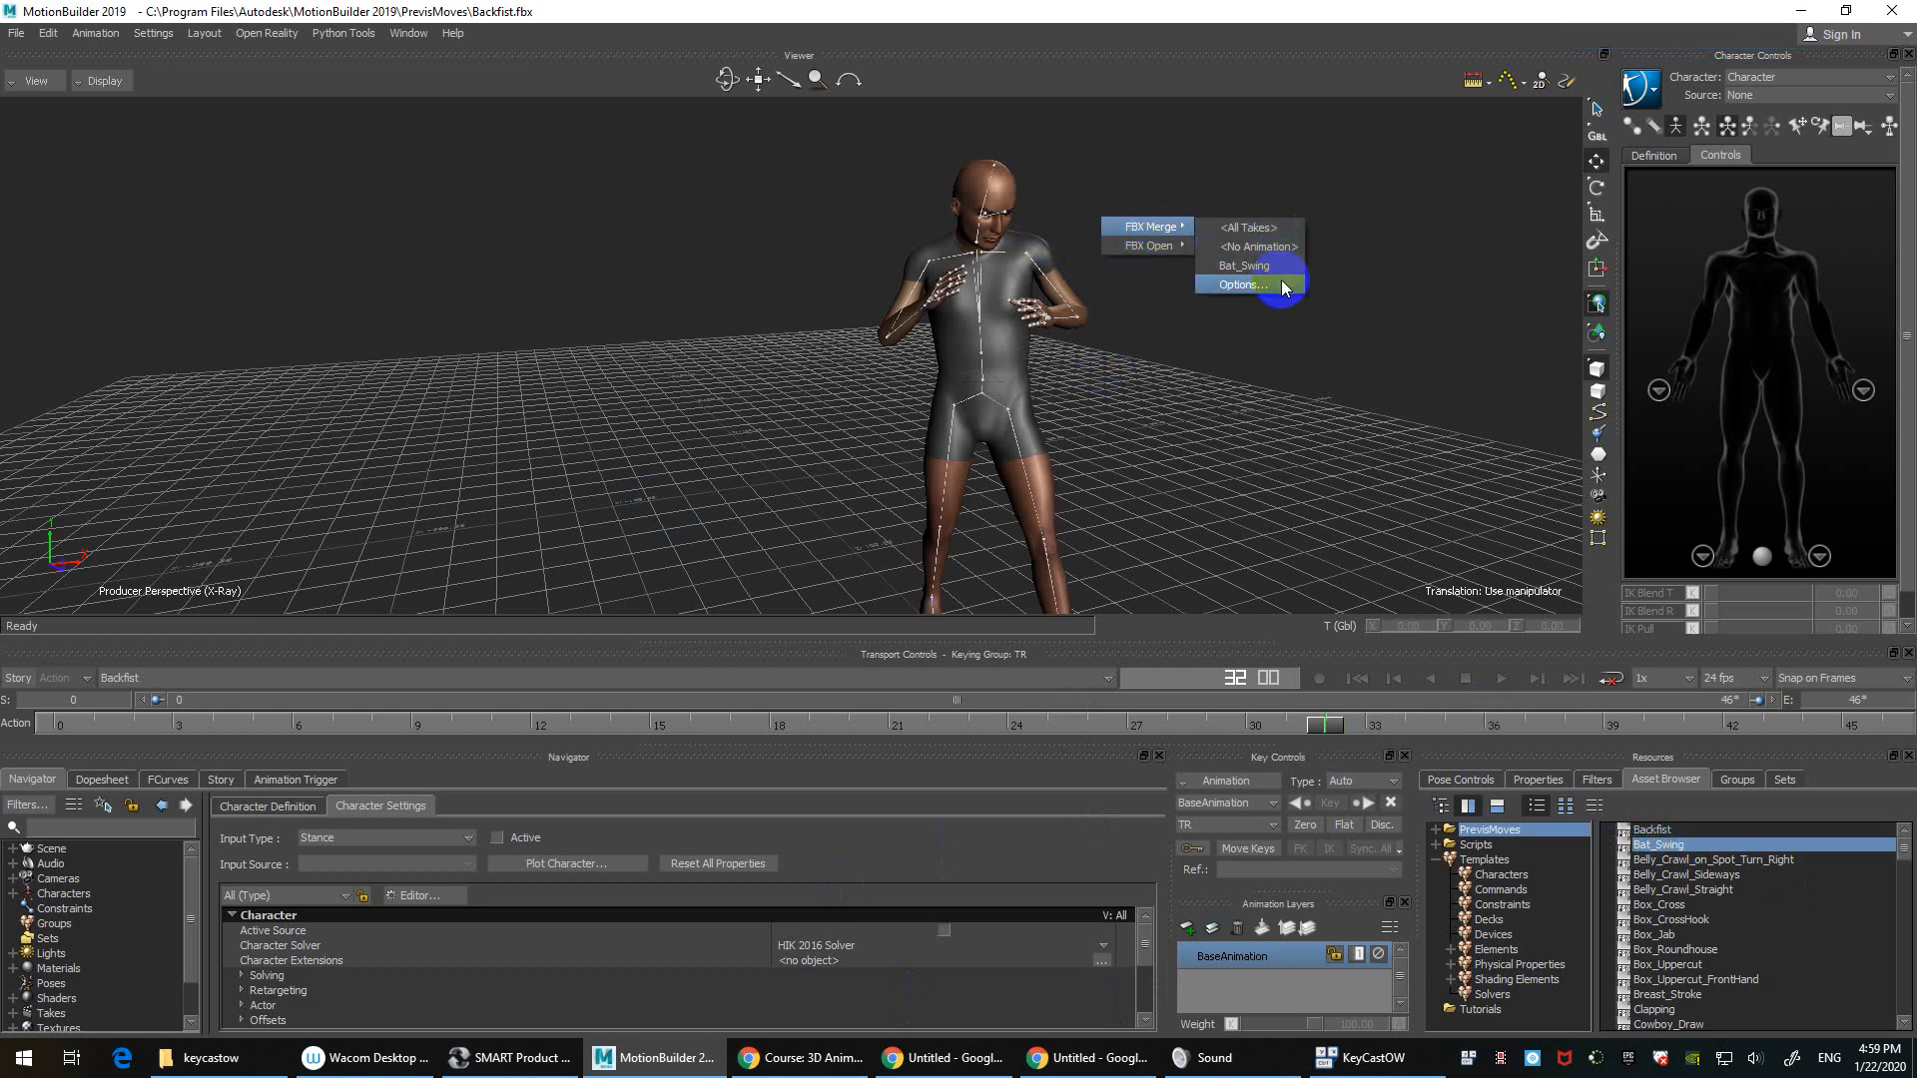
pyautogui.click(1242, 284)
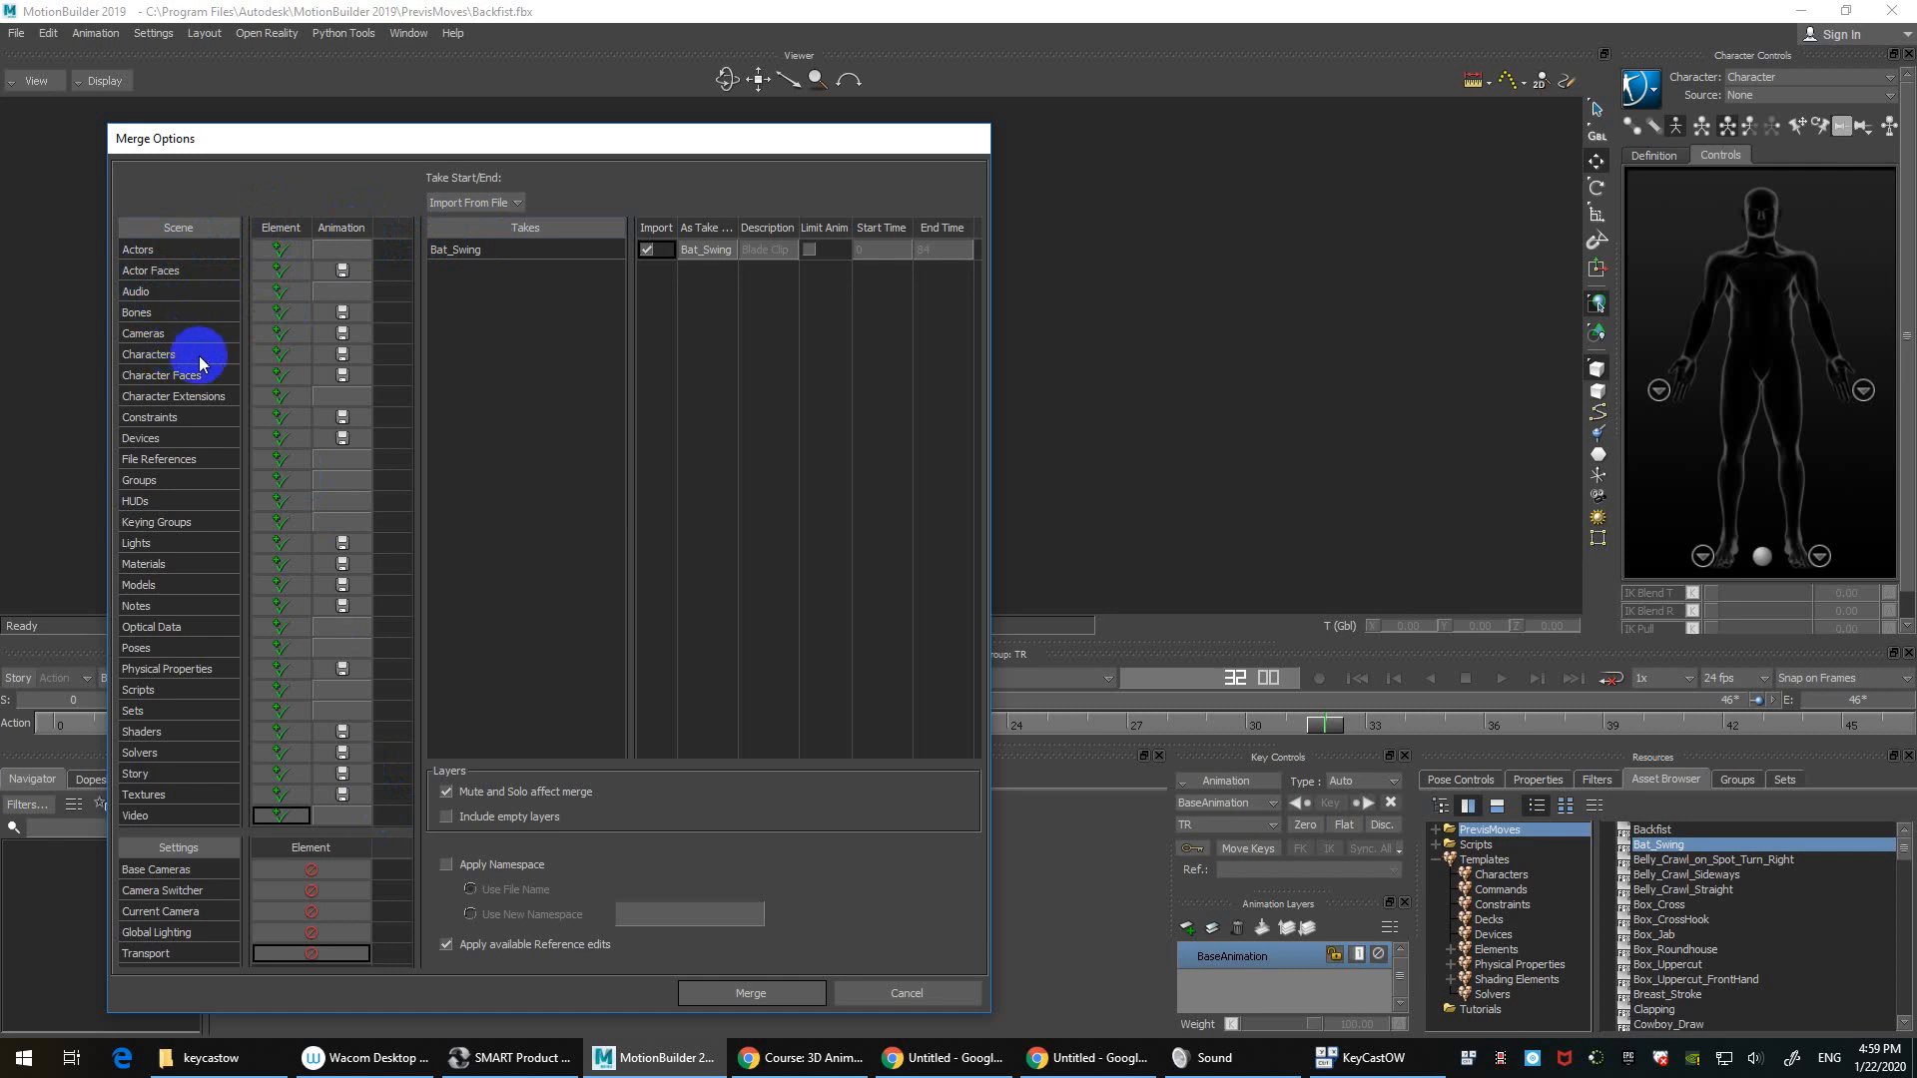
# Step: Set all scene elements to Merge in Merge Options and merge Bat_Swing into the scene
pyautogui.rightClick(272, 236)
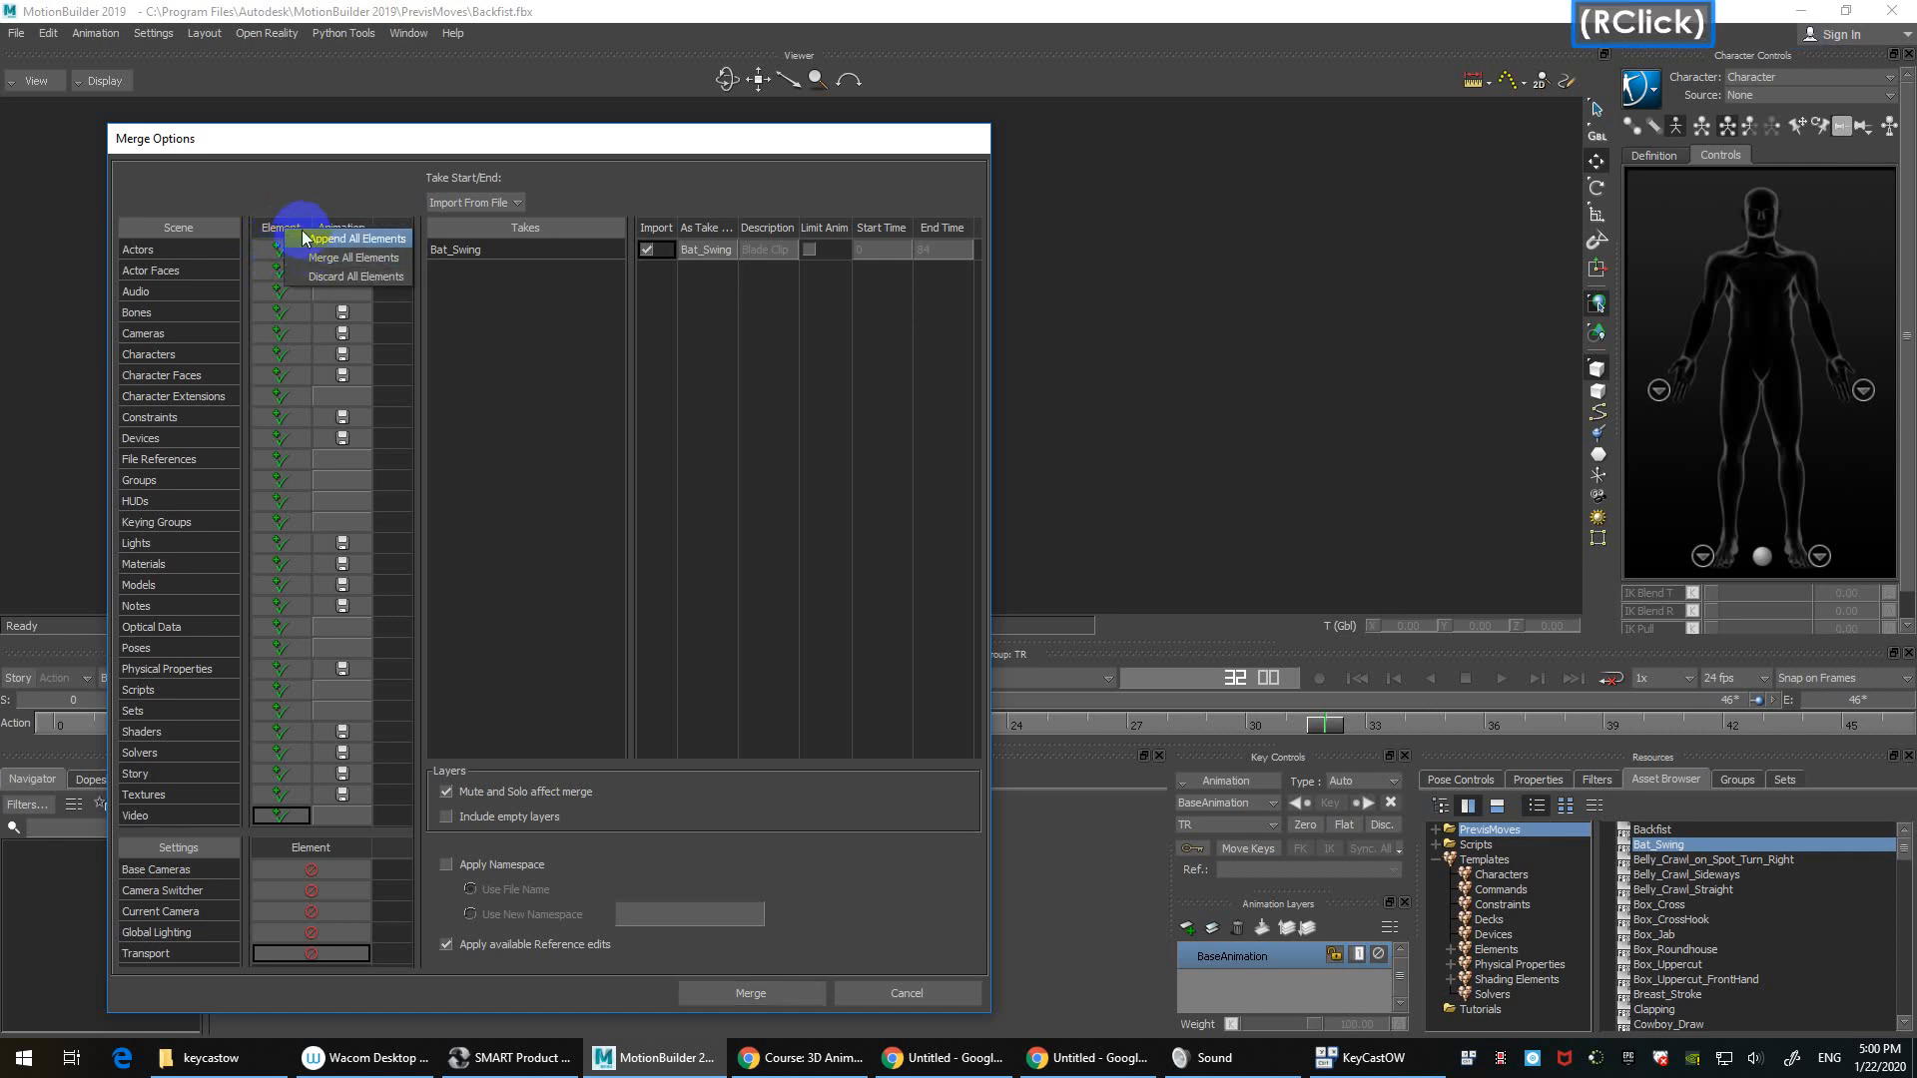
pyautogui.rightClick(273, 225)
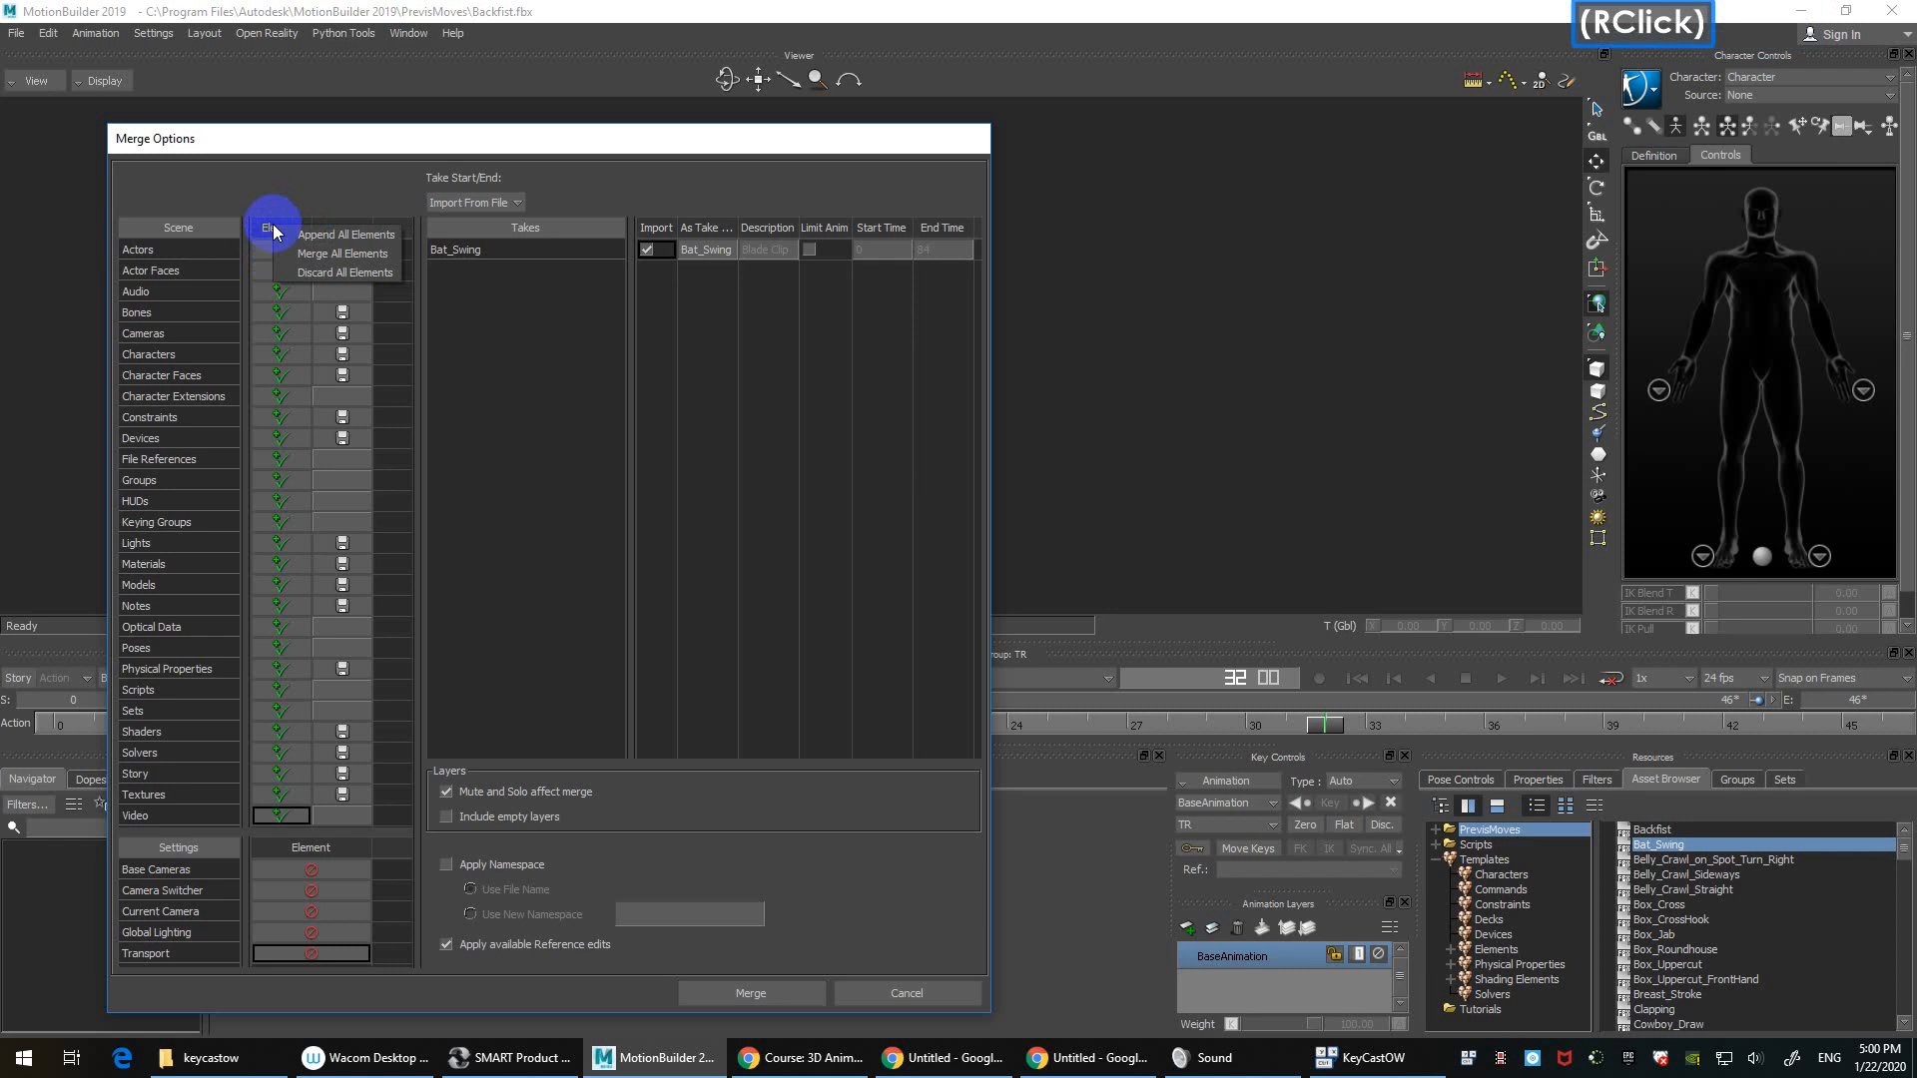
pyautogui.click(325, 252)
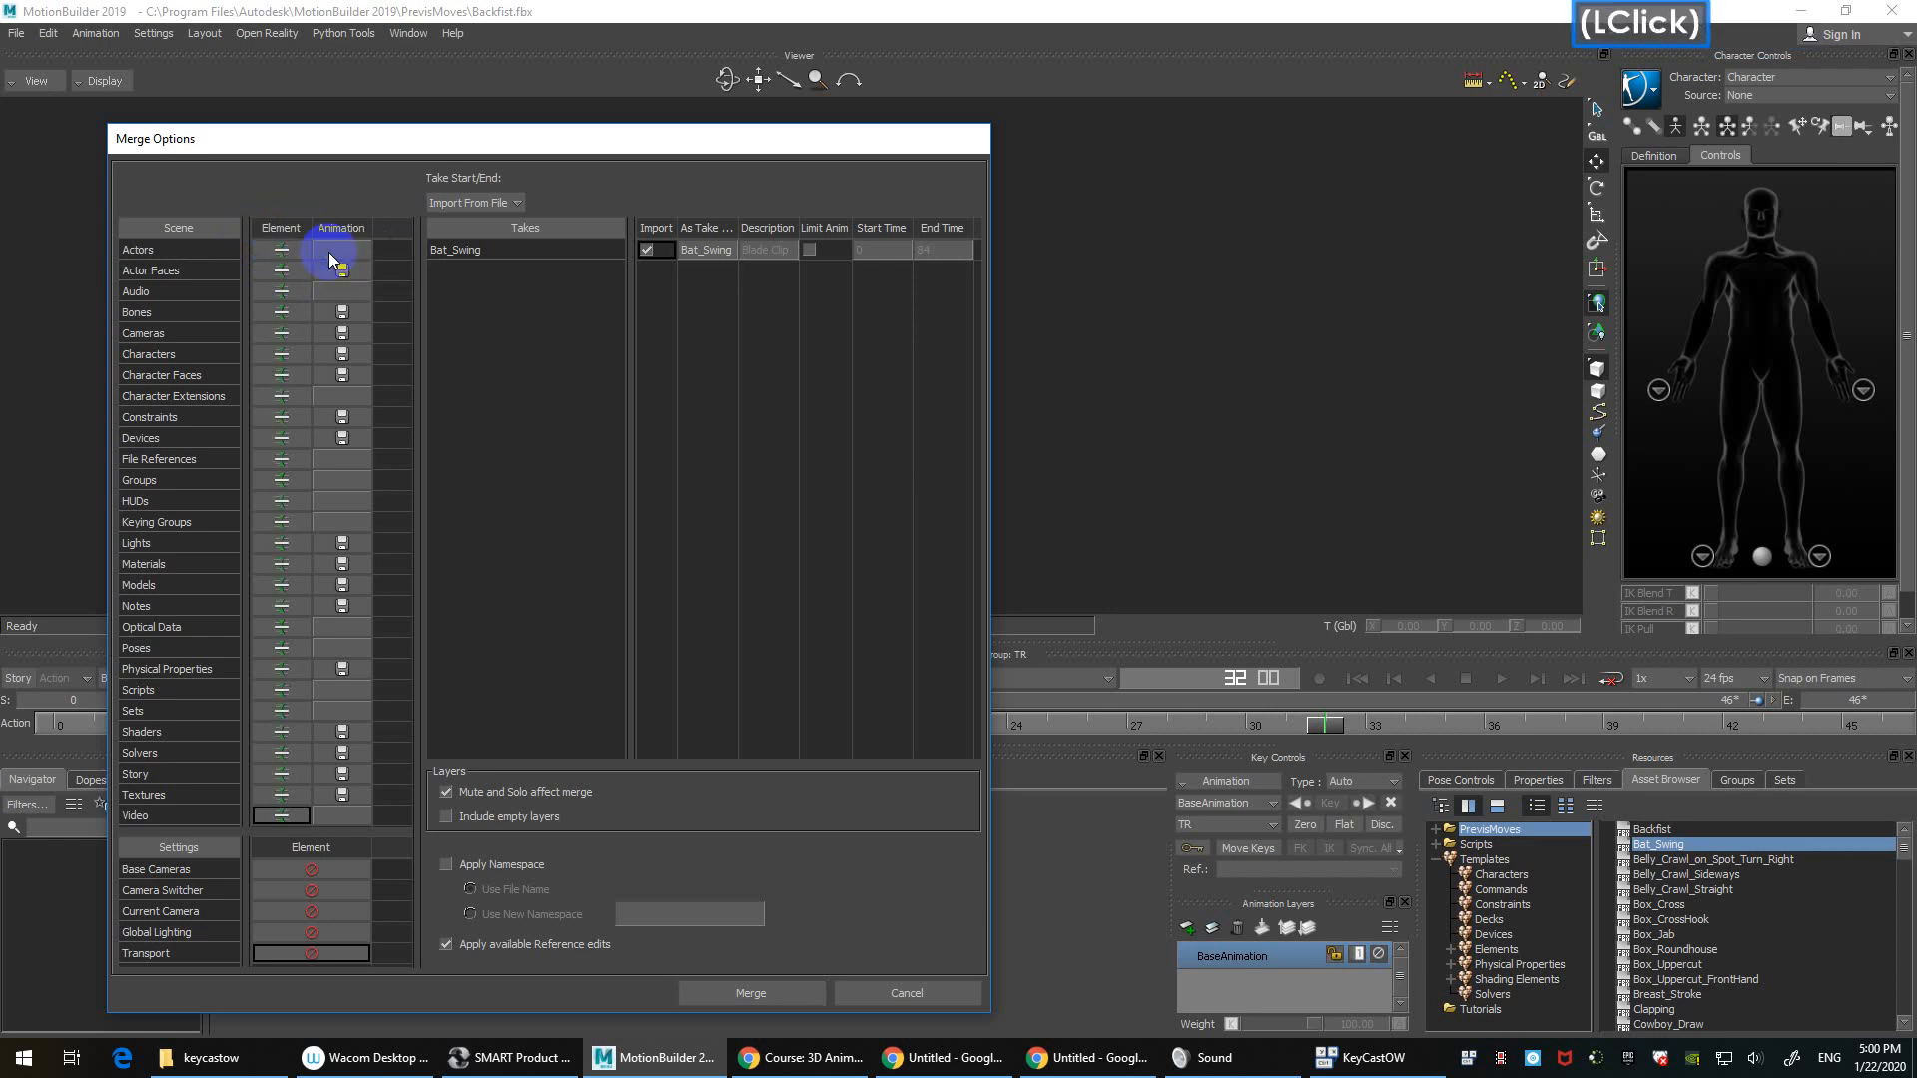
pyautogui.rightClick(285, 229)
pyautogui.click(327, 240)
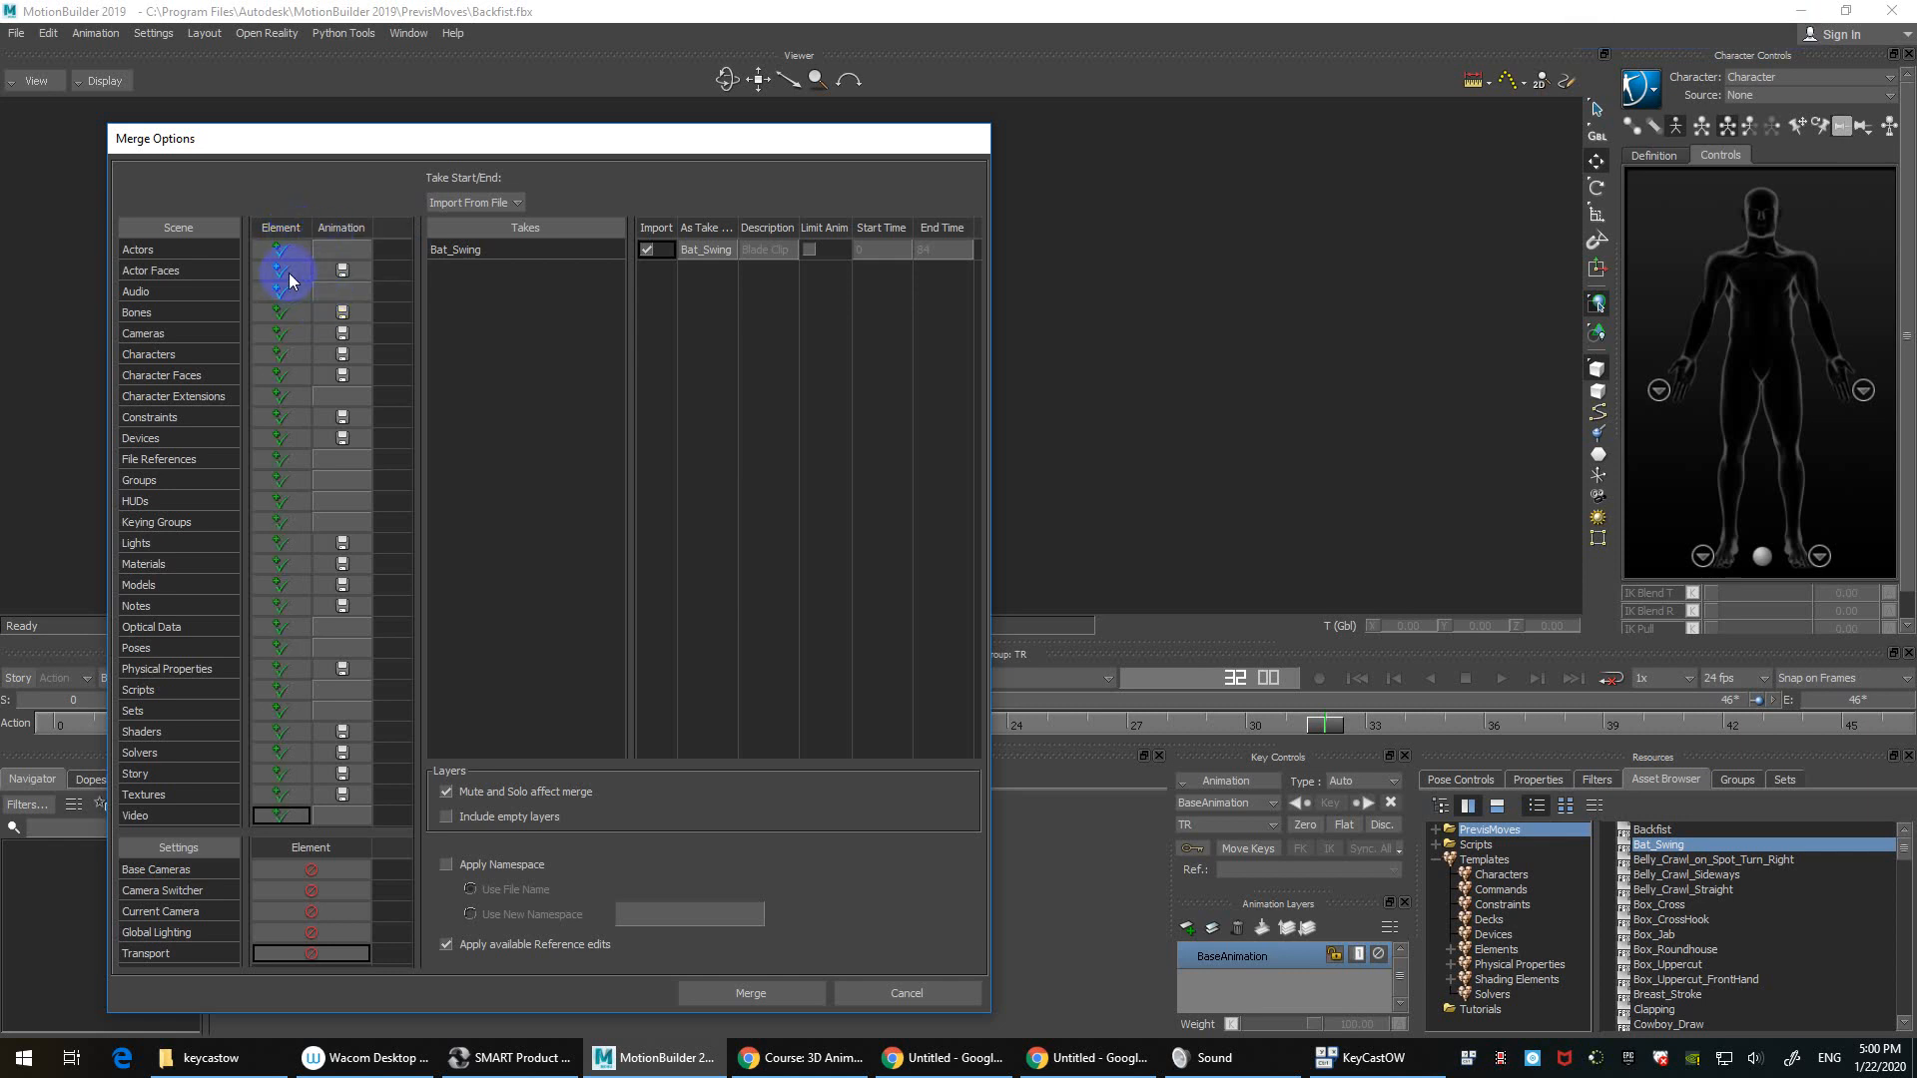
pyautogui.rightClick(298, 225)
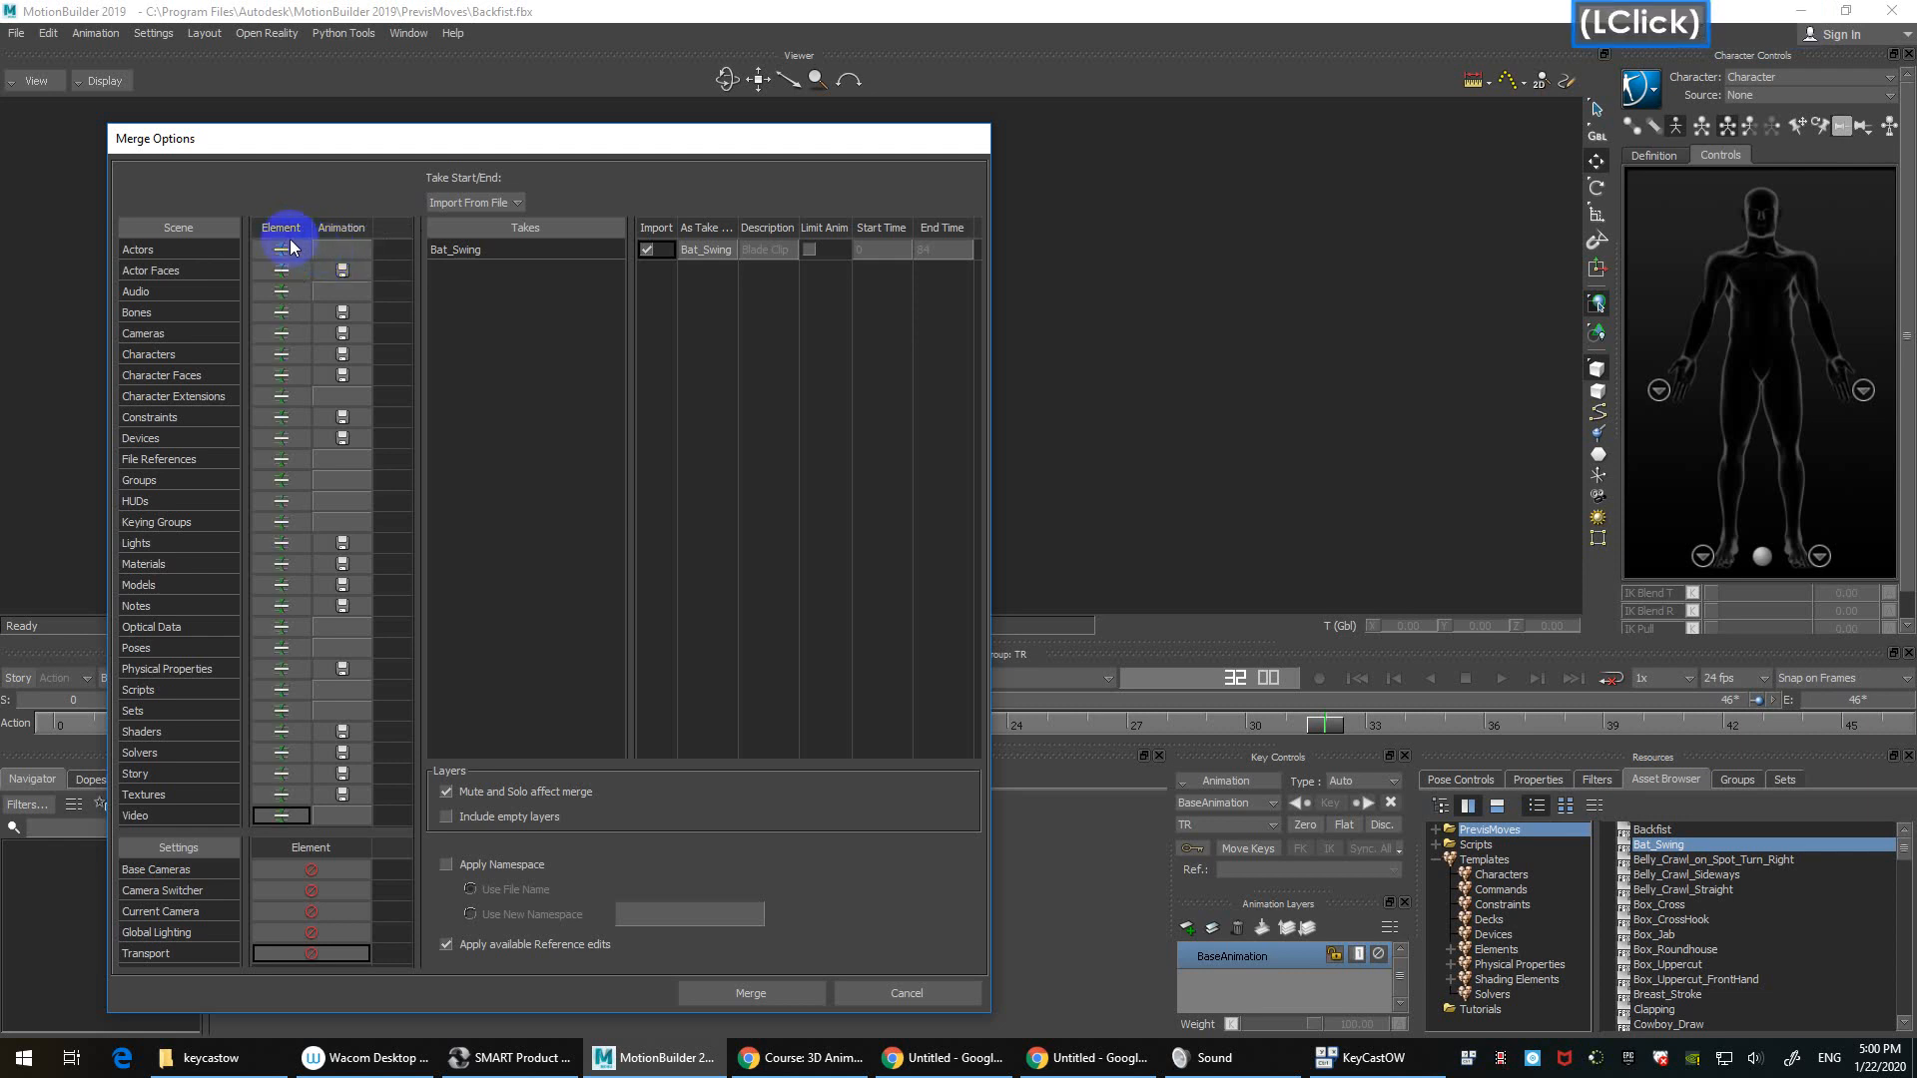
pyautogui.click(517, 491)
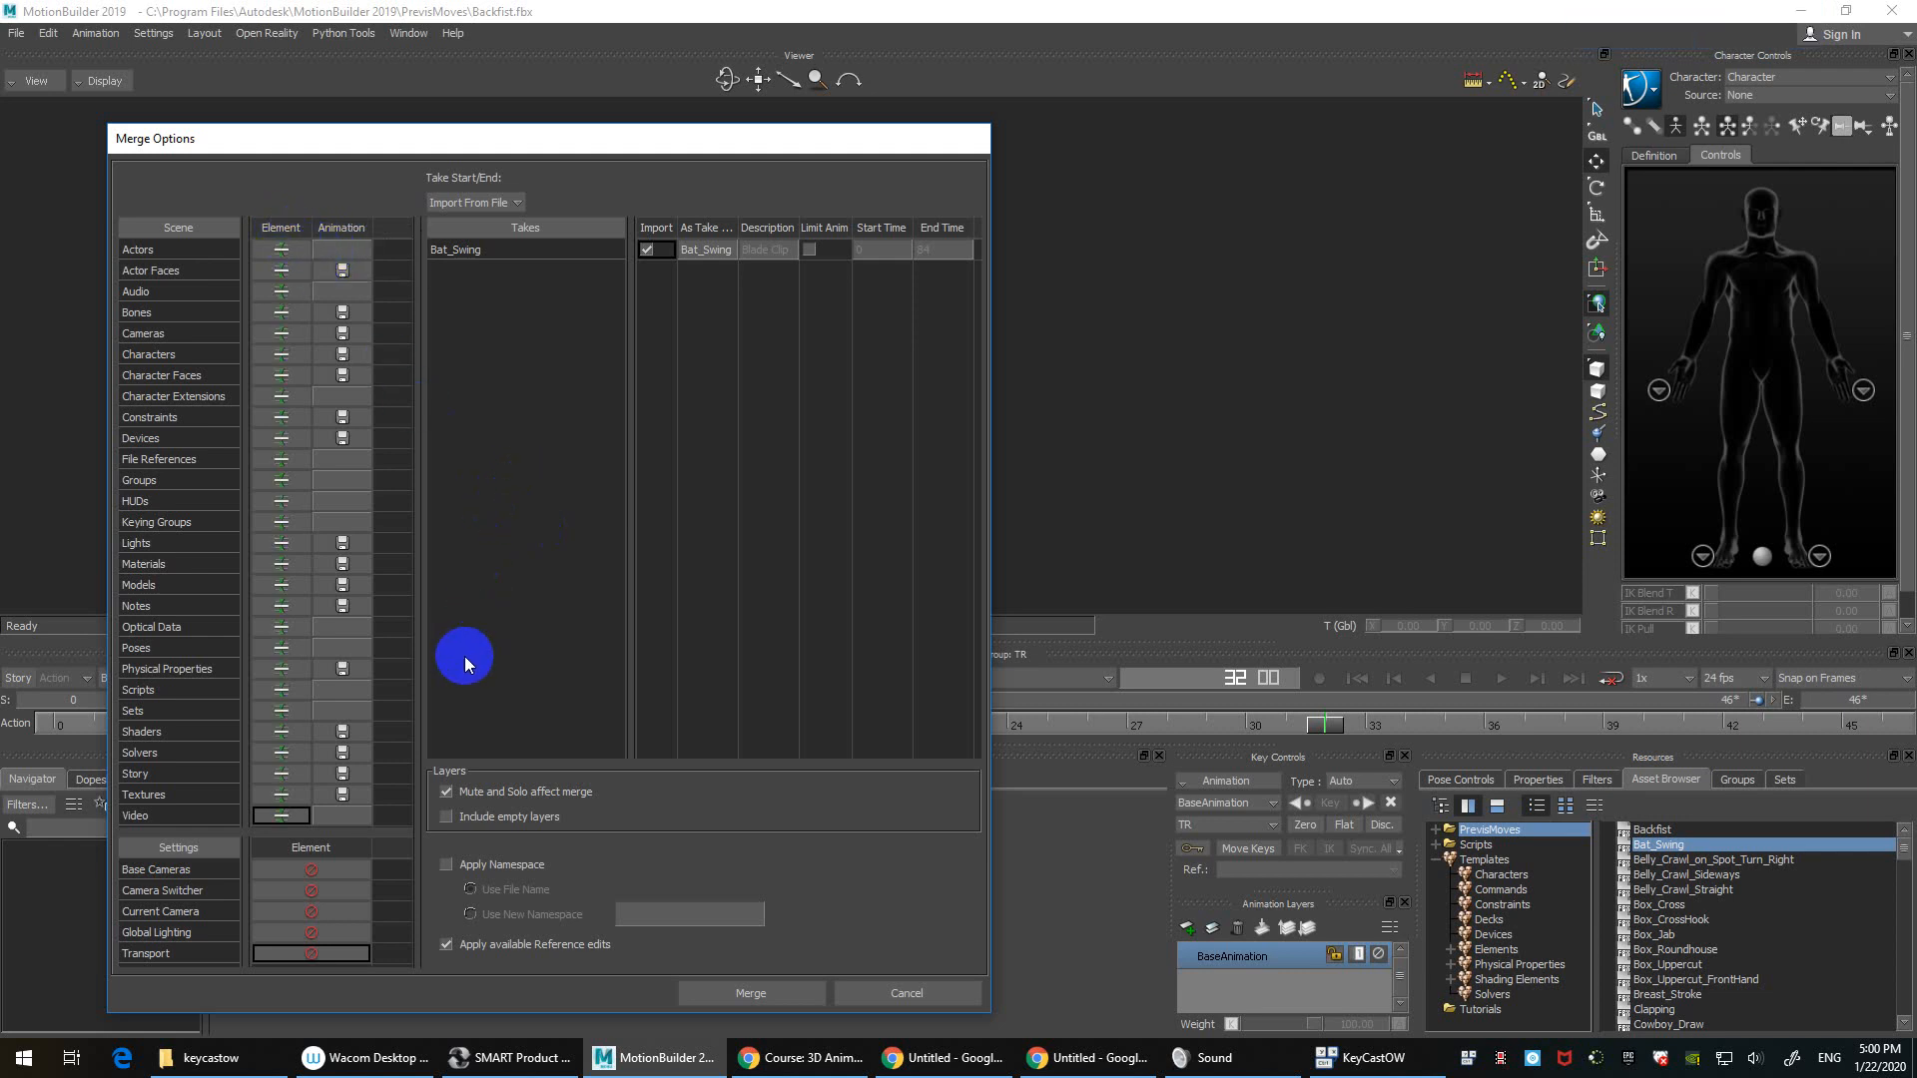
pyautogui.click(777, 985)
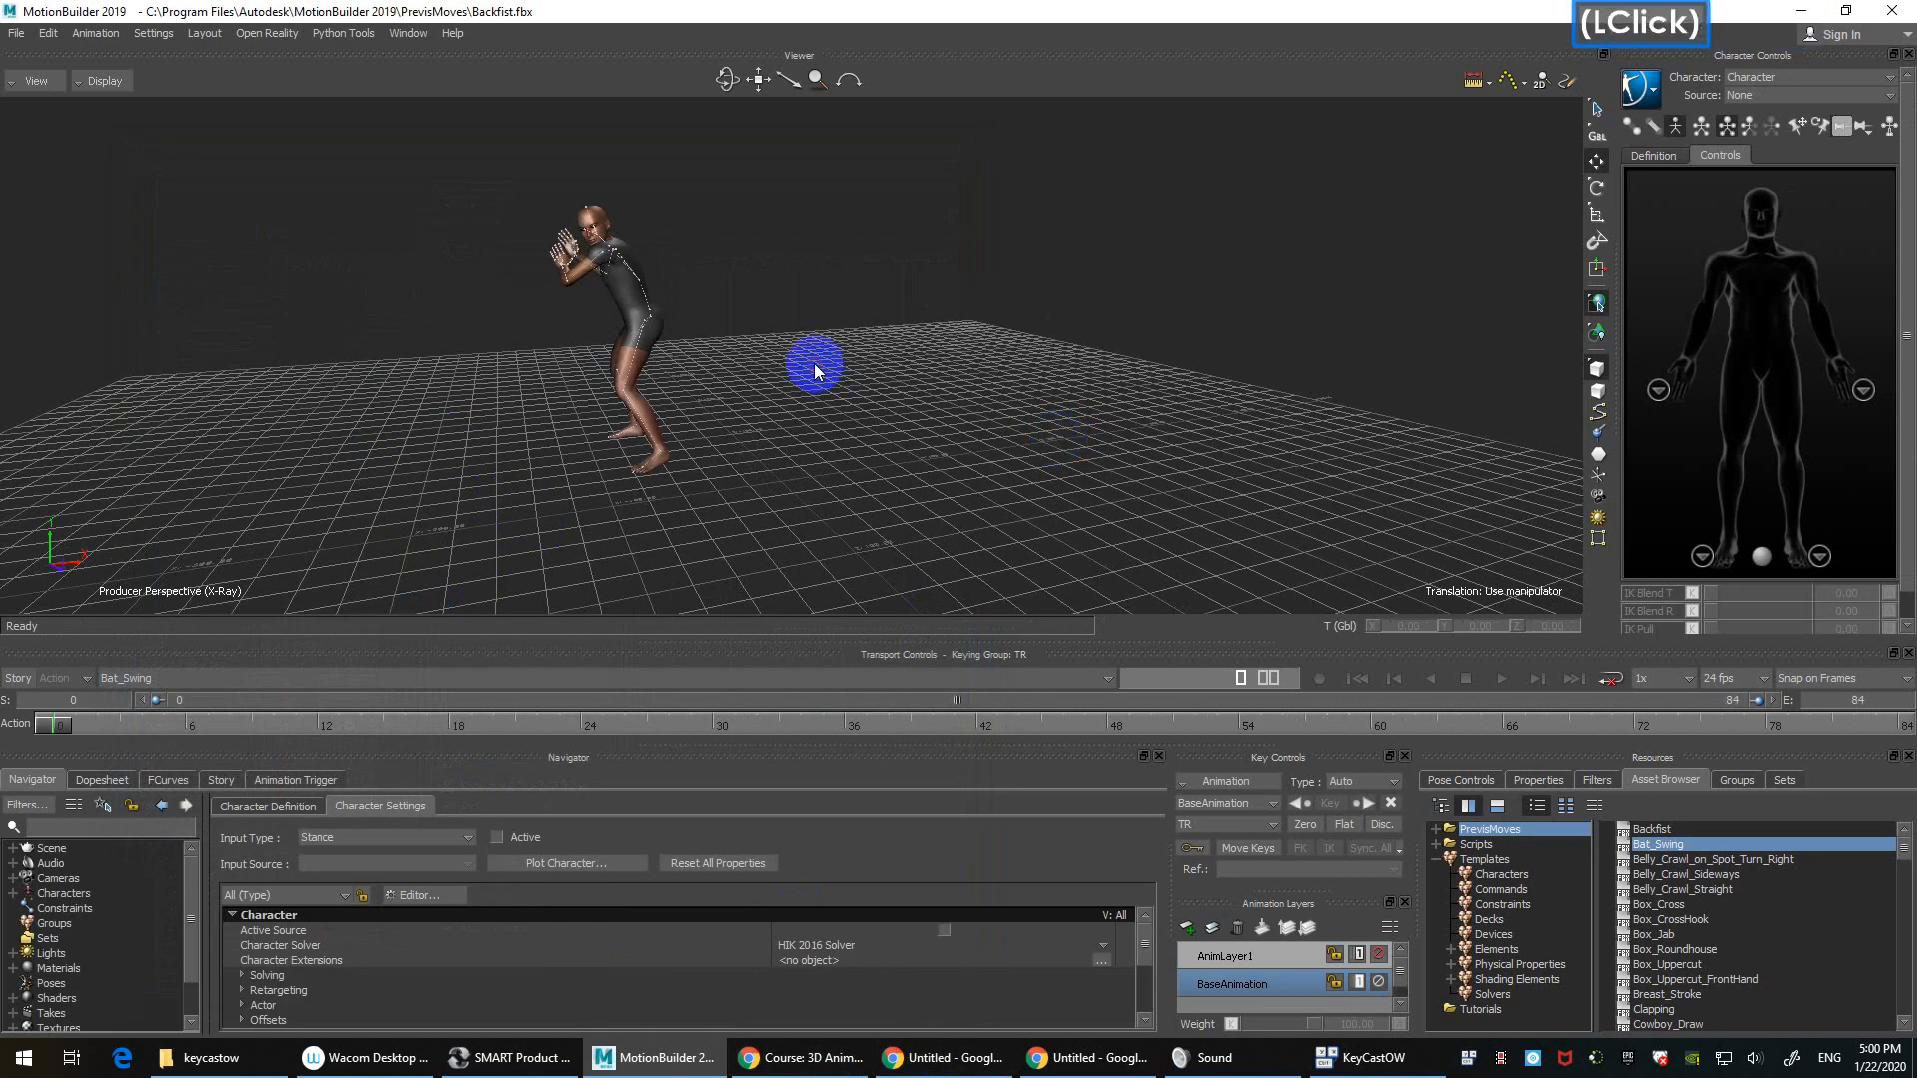
# Step: Switch the character to the Backfist take and play it
pyautogui.keyDown('ctrl'); pyautogui.moveTo(1104, 213); pyautogui.dragTo(706, 333); pyautogui.keyUp('ctrl')
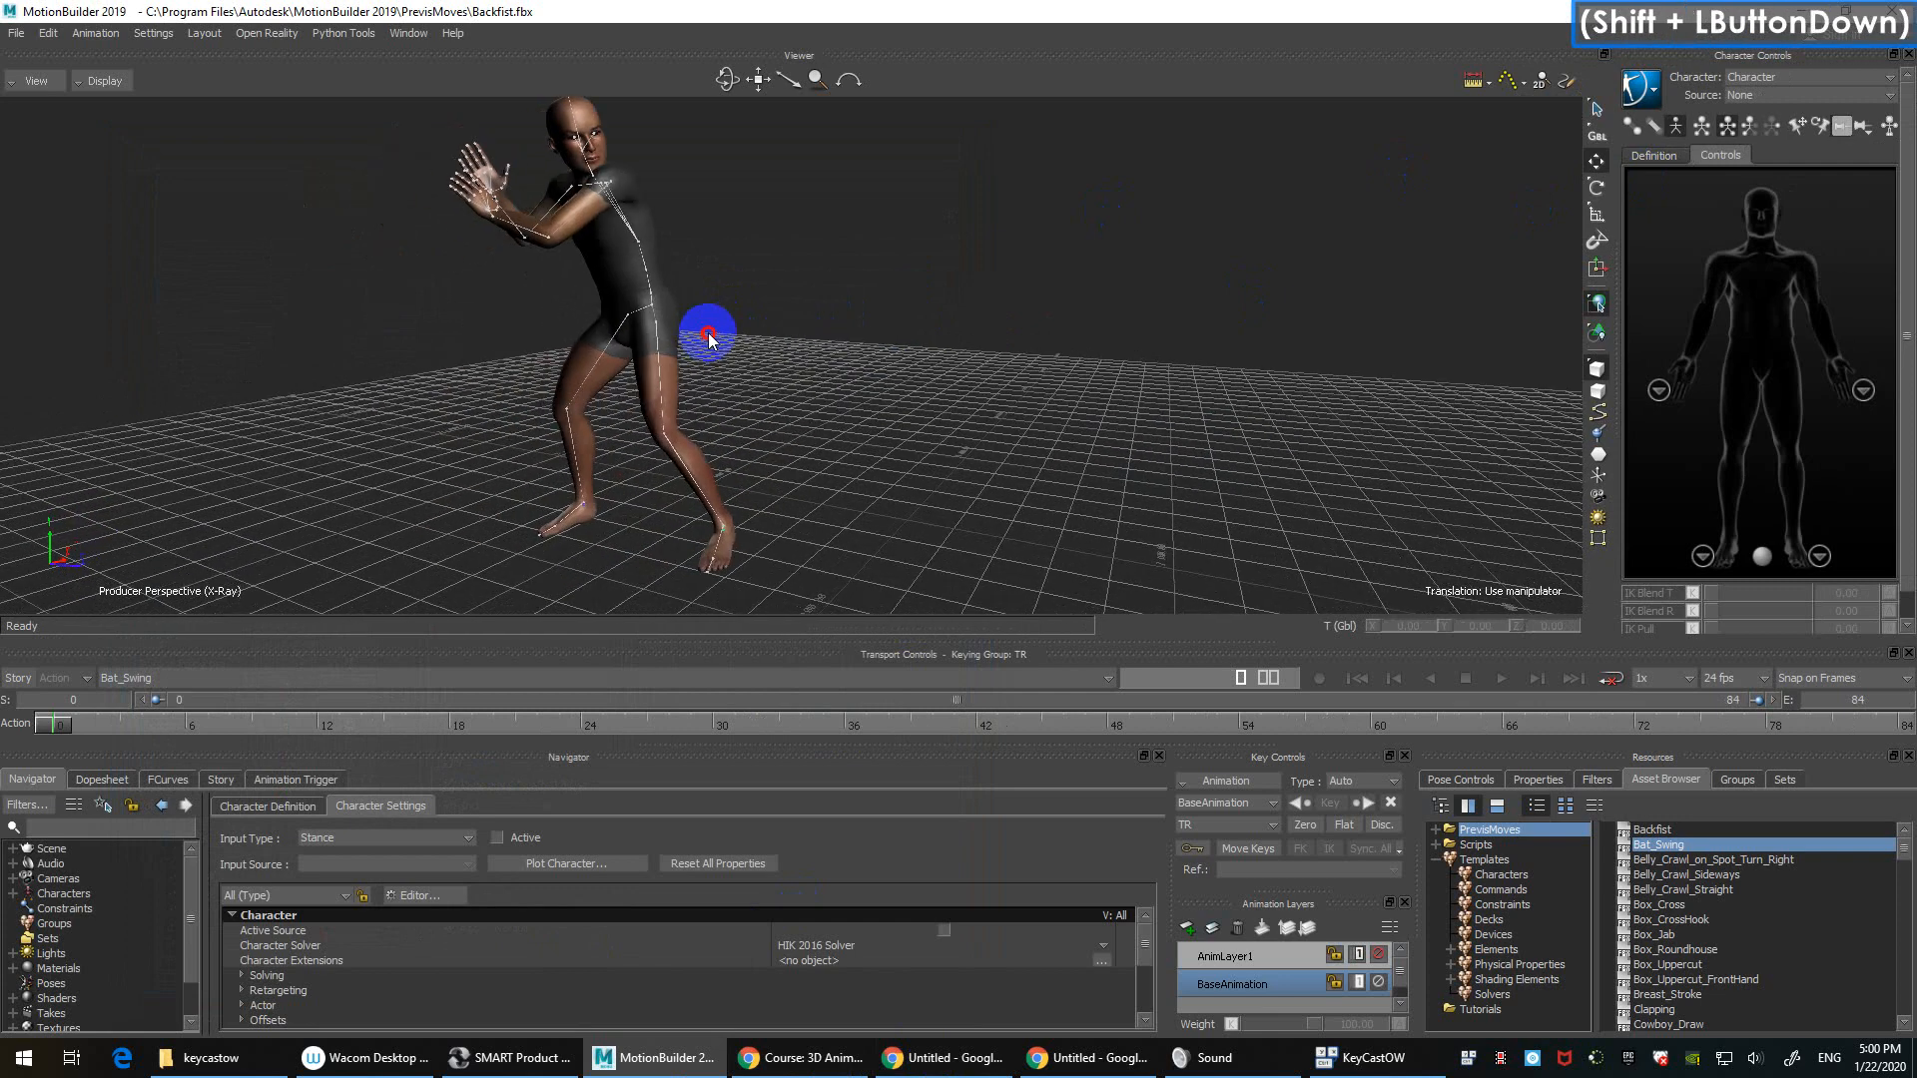
pyautogui.doubleClick(556, 328)
pyautogui.click(1128, 397)
pyautogui.click(249, 678)
pyautogui.click(150, 698)
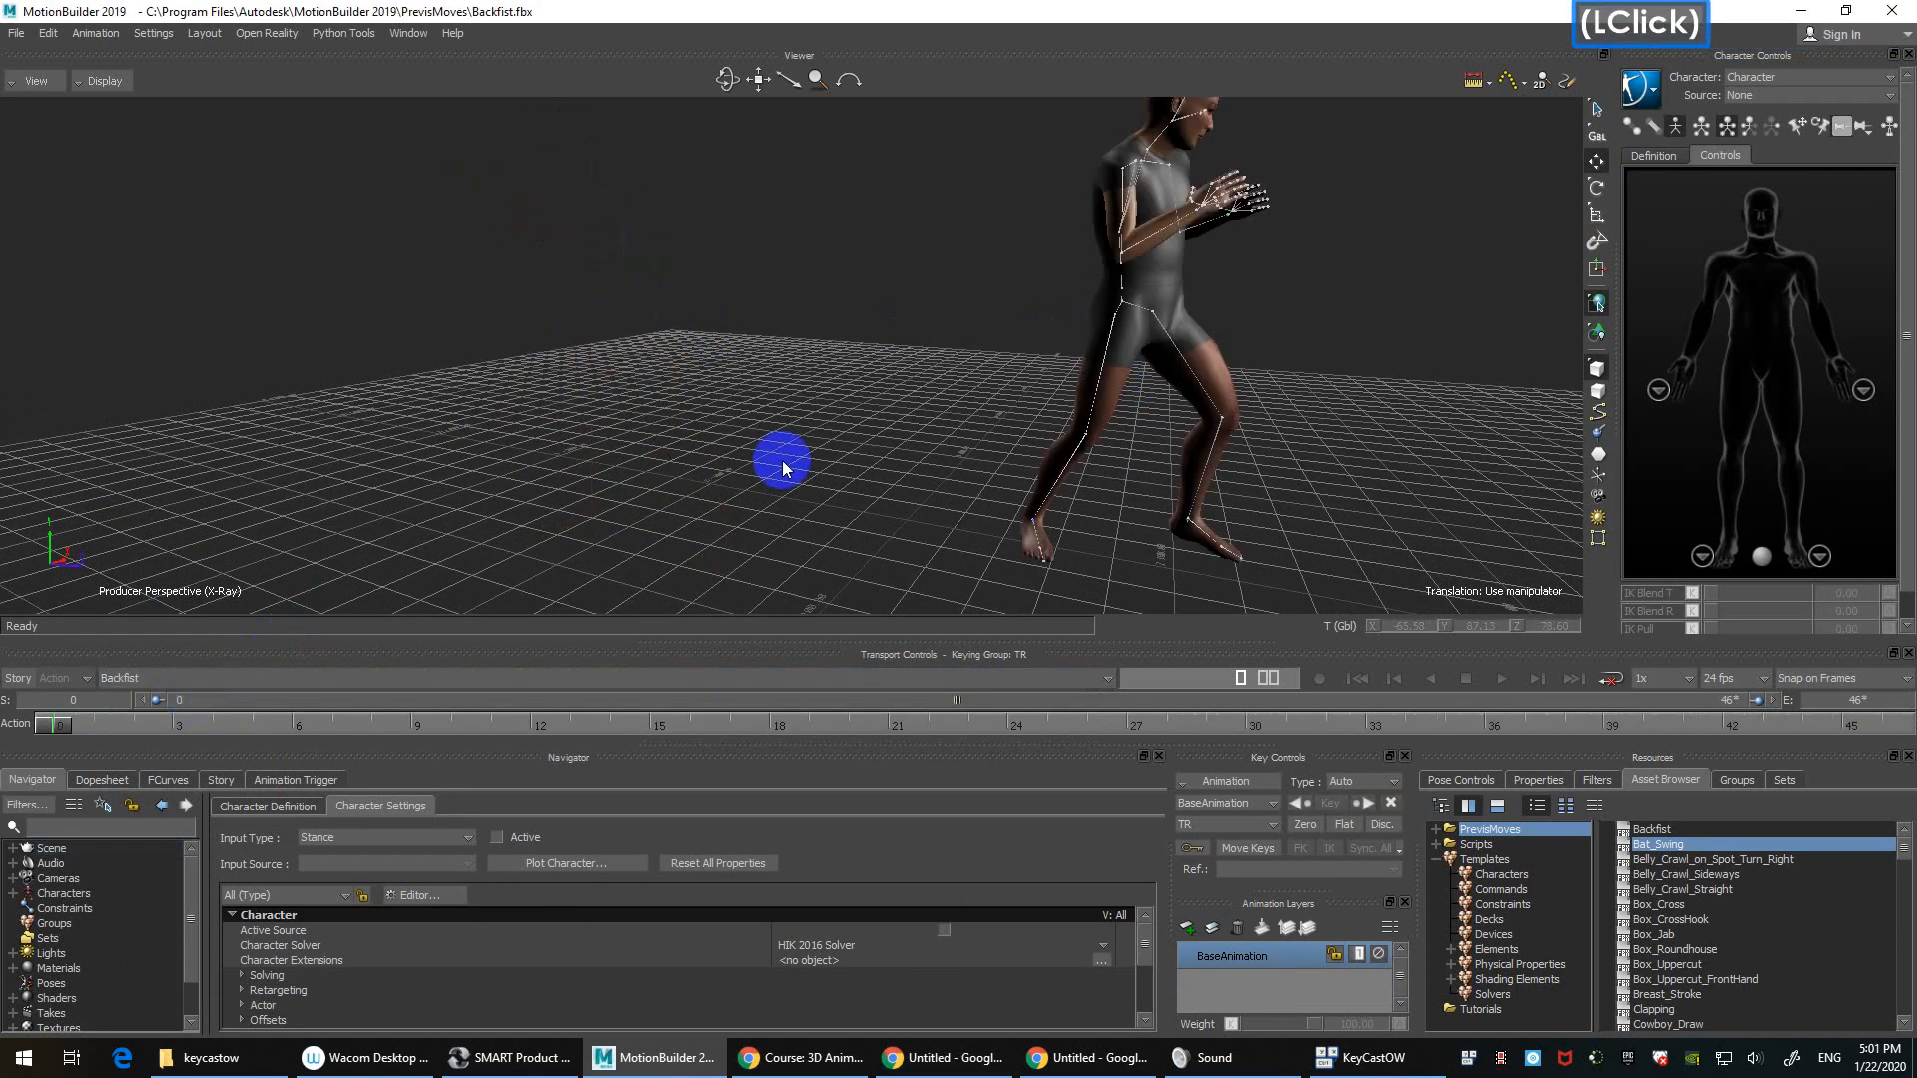
pyautogui.keyDown('ctrl'); pyautogui.moveTo(639, 519); pyautogui.dragTo(955, 329); pyautogui.keyUp('ctrl')
pyautogui.hotkey('ctrl', 'space')
# Step: Return to the Bat_Swing take and play it through
pyautogui.keyDown('ctrl'); pyautogui.keyDown('shift'); pyautogui.moveTo(1178, 362); pyautogui.dragTo(739, 601); pyautogui.keyUp('shift'); pyautogui.keyUp('ctrl')
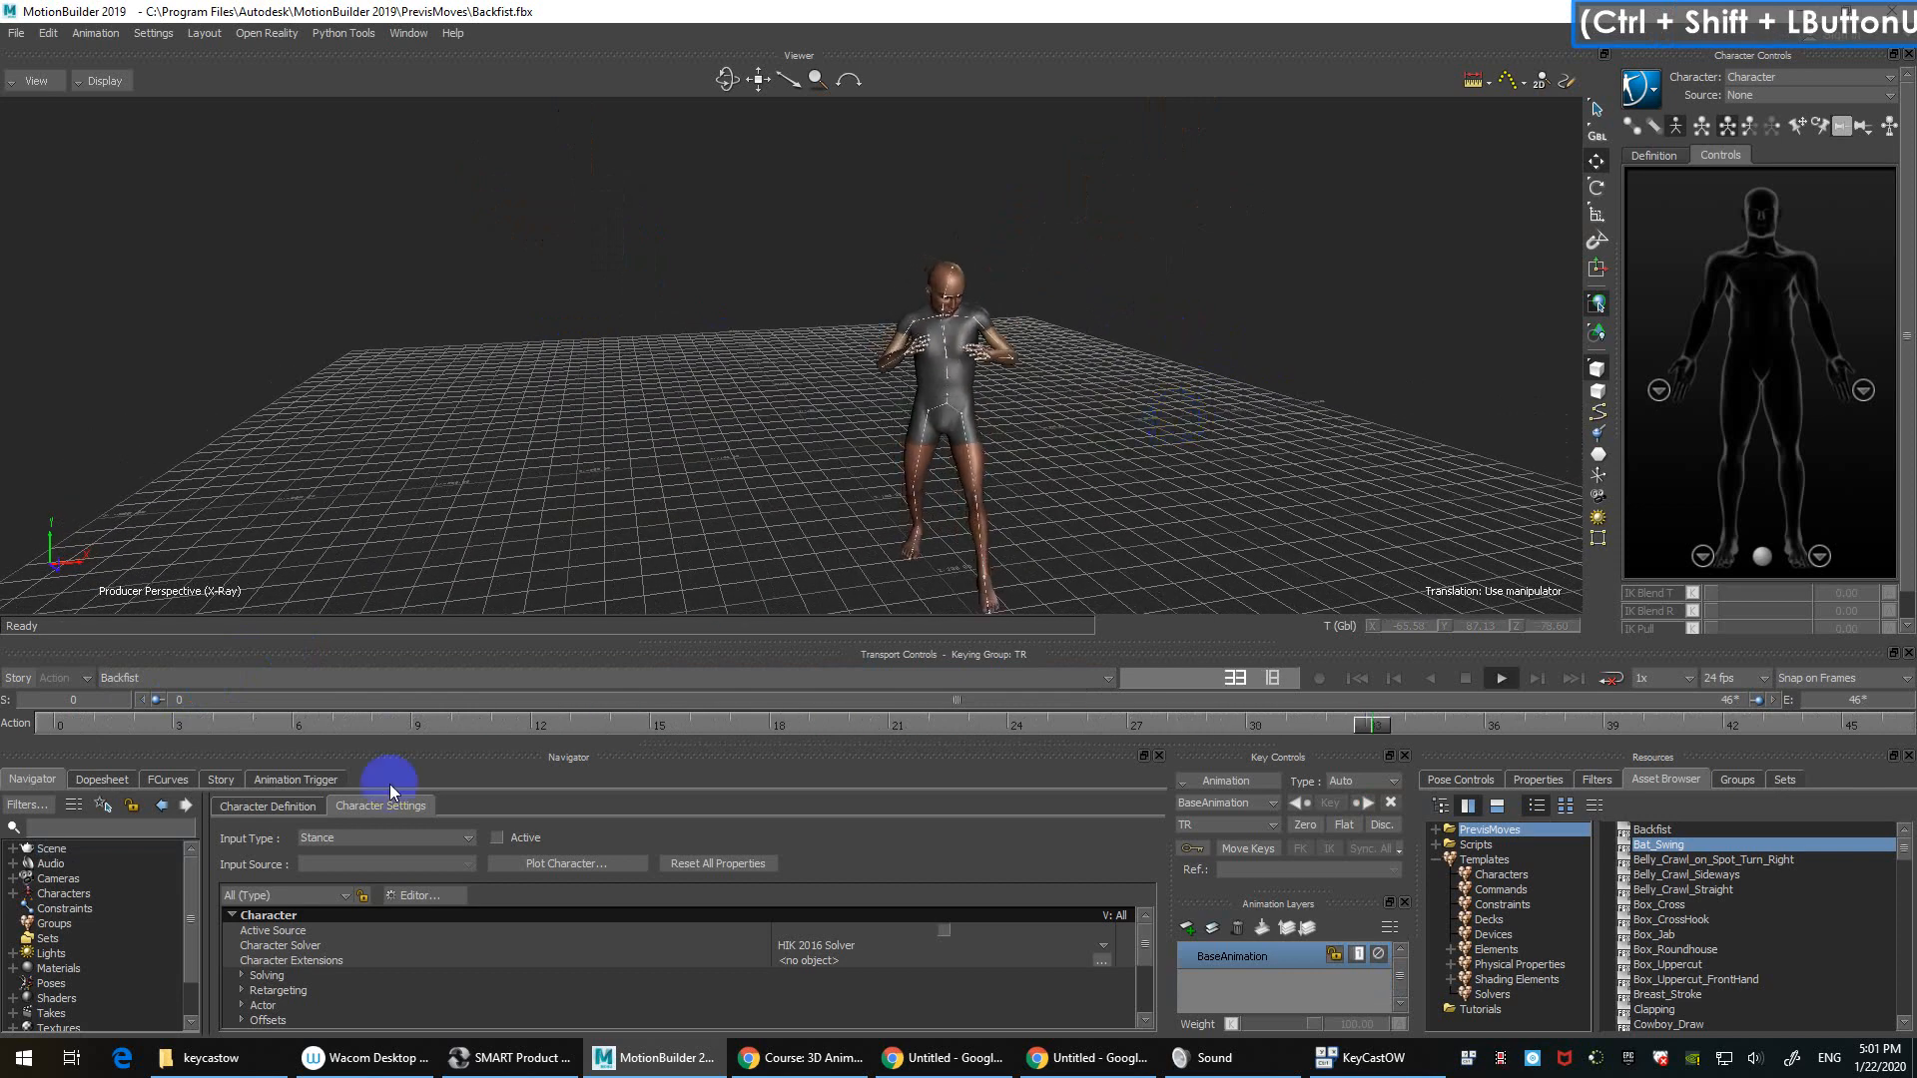
pyautogui.click(194, 678)
pyautogui.click(129, 713)
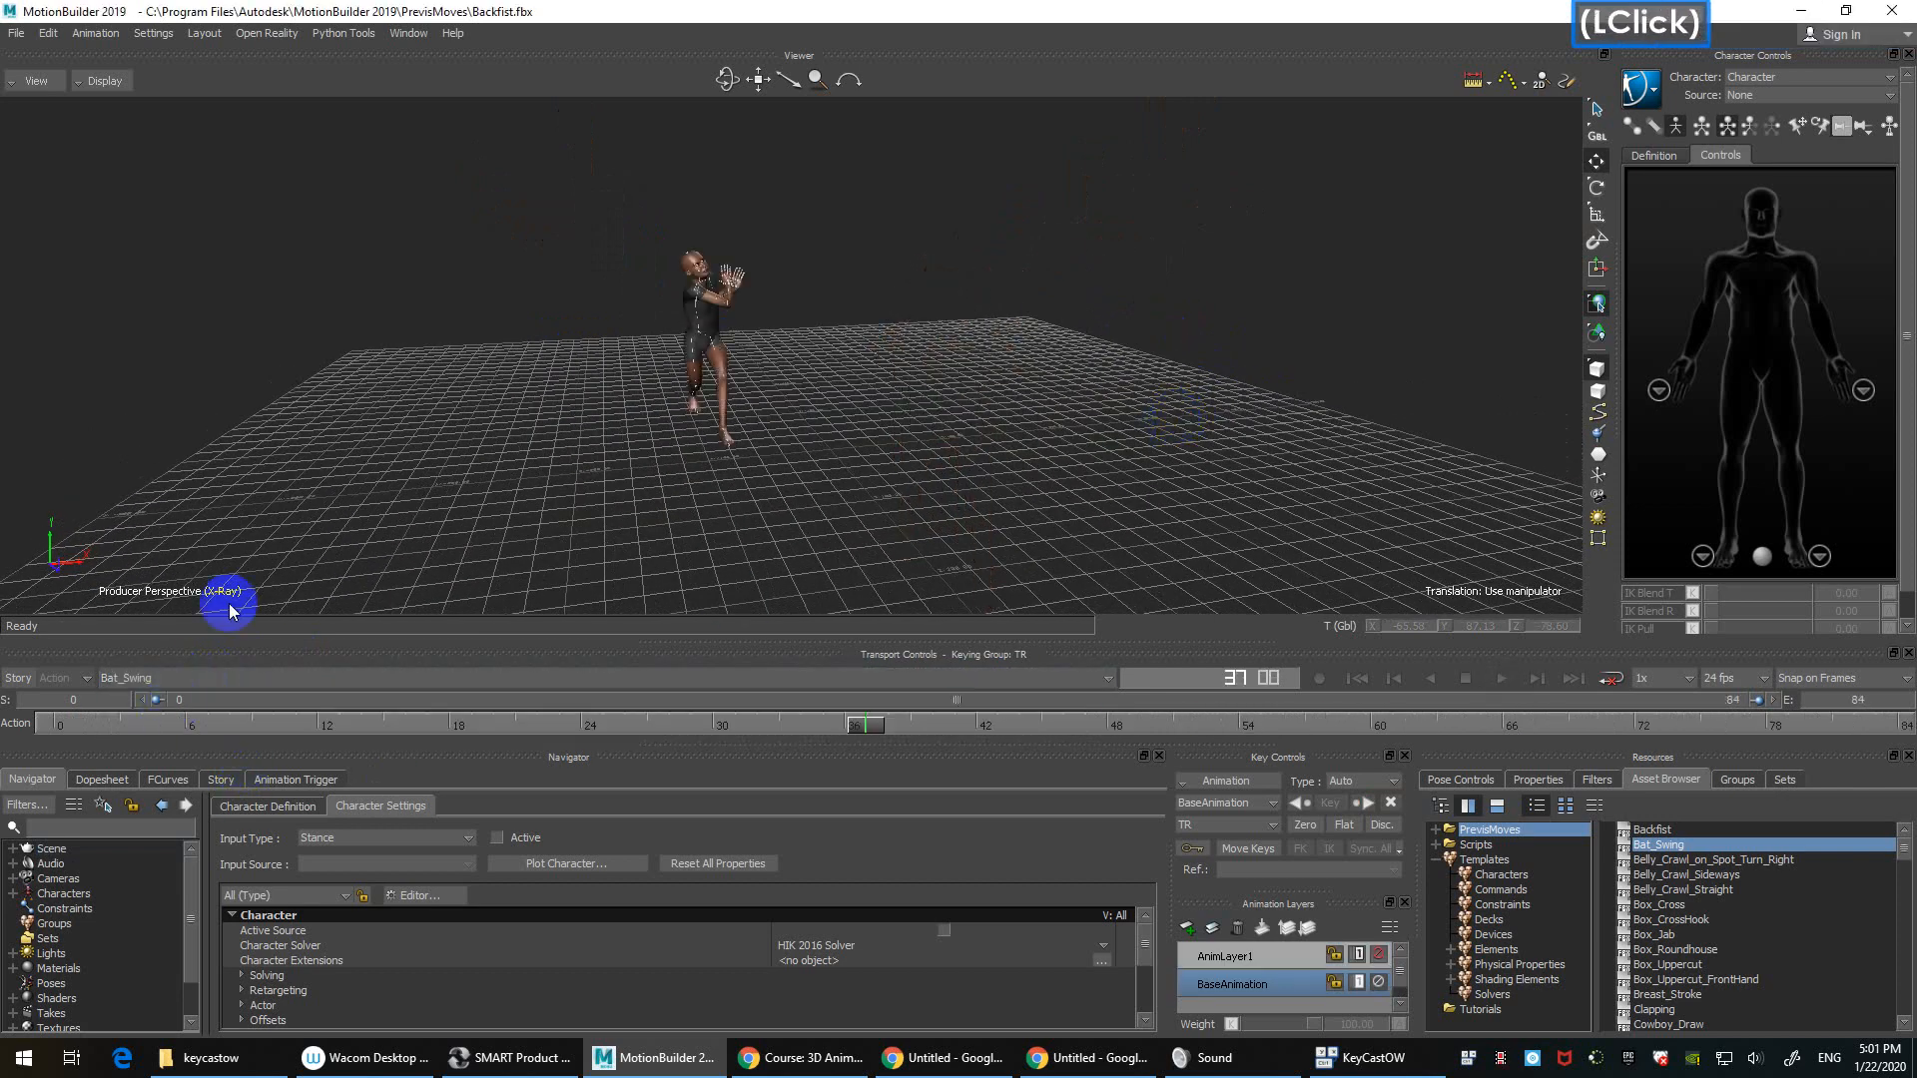
pyautogui.hotkey('ctrl', 'space')
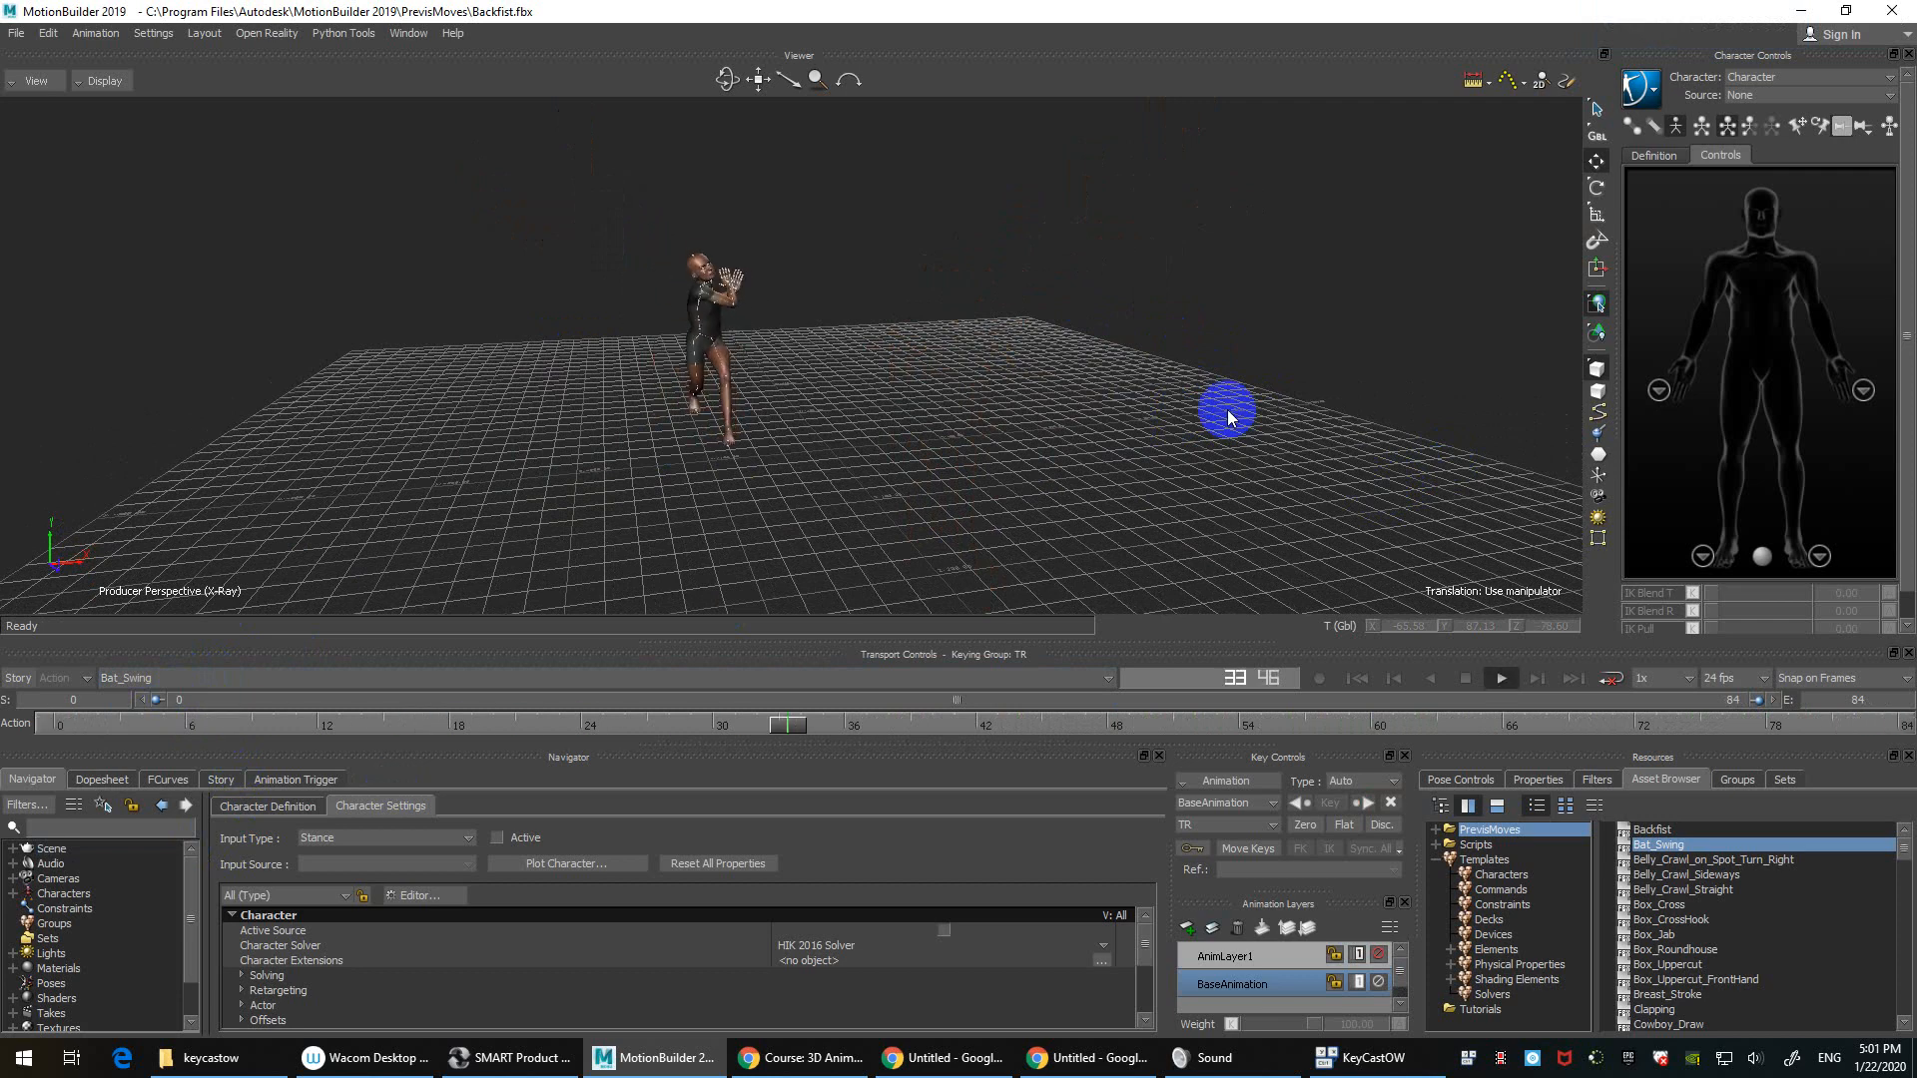
pyautogui.hotkey('ctrl', 'space')
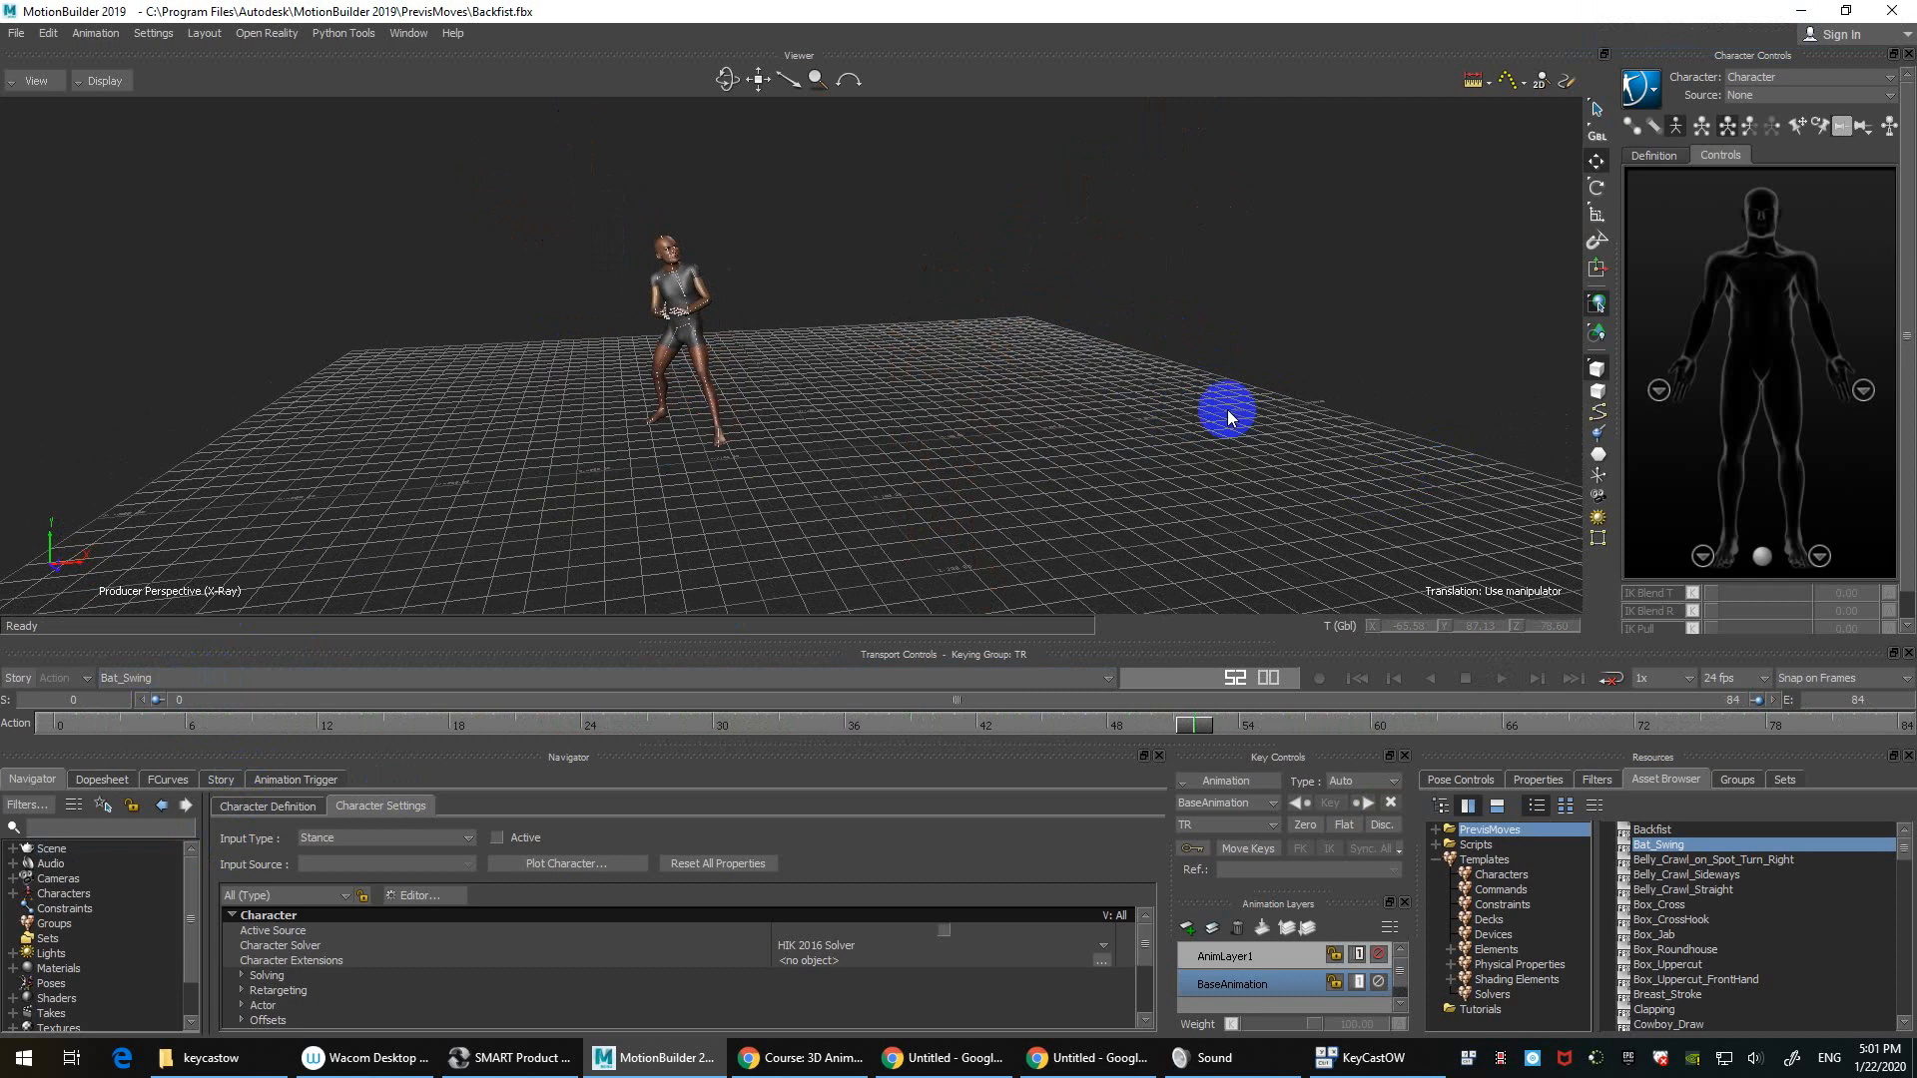
# Step: Open the LanSchool Teacher Console from the system tray
pyautogui.click(239, 679)
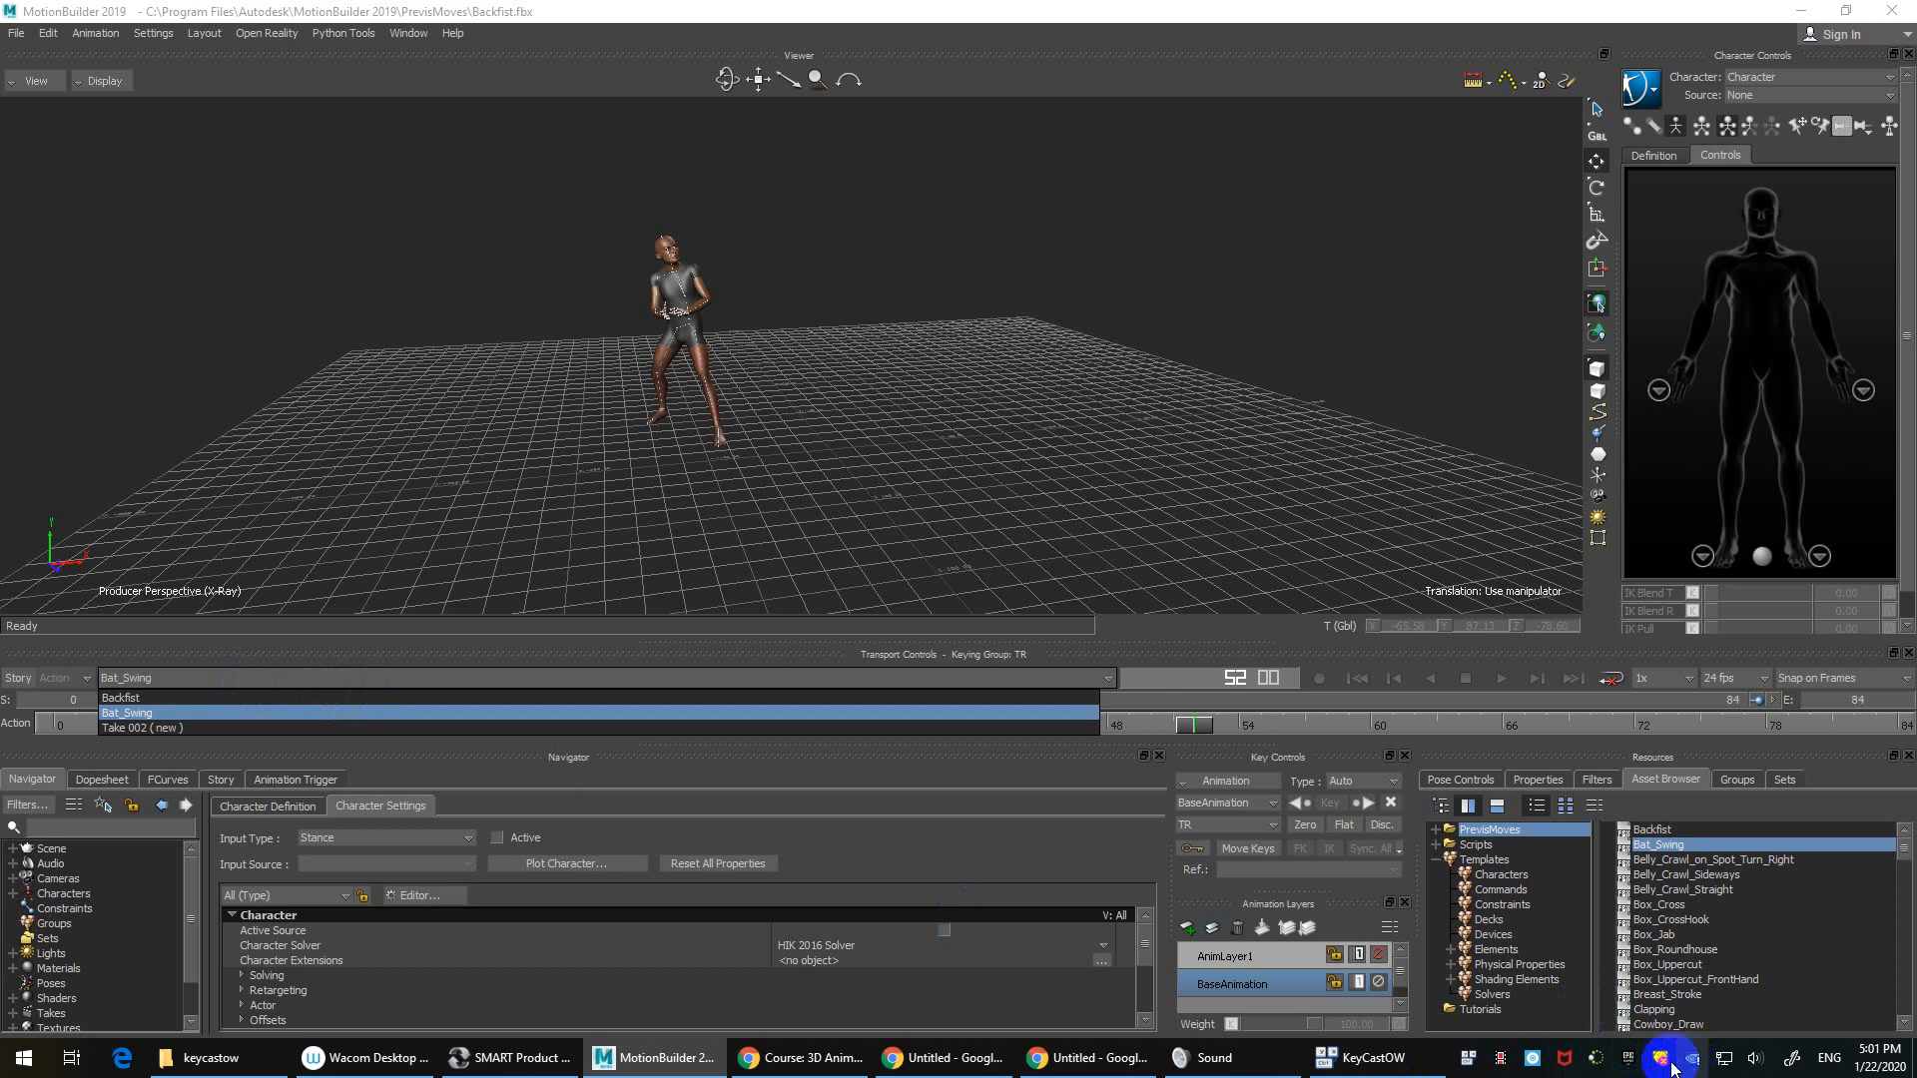
pyautogui.click(1595, 1060)
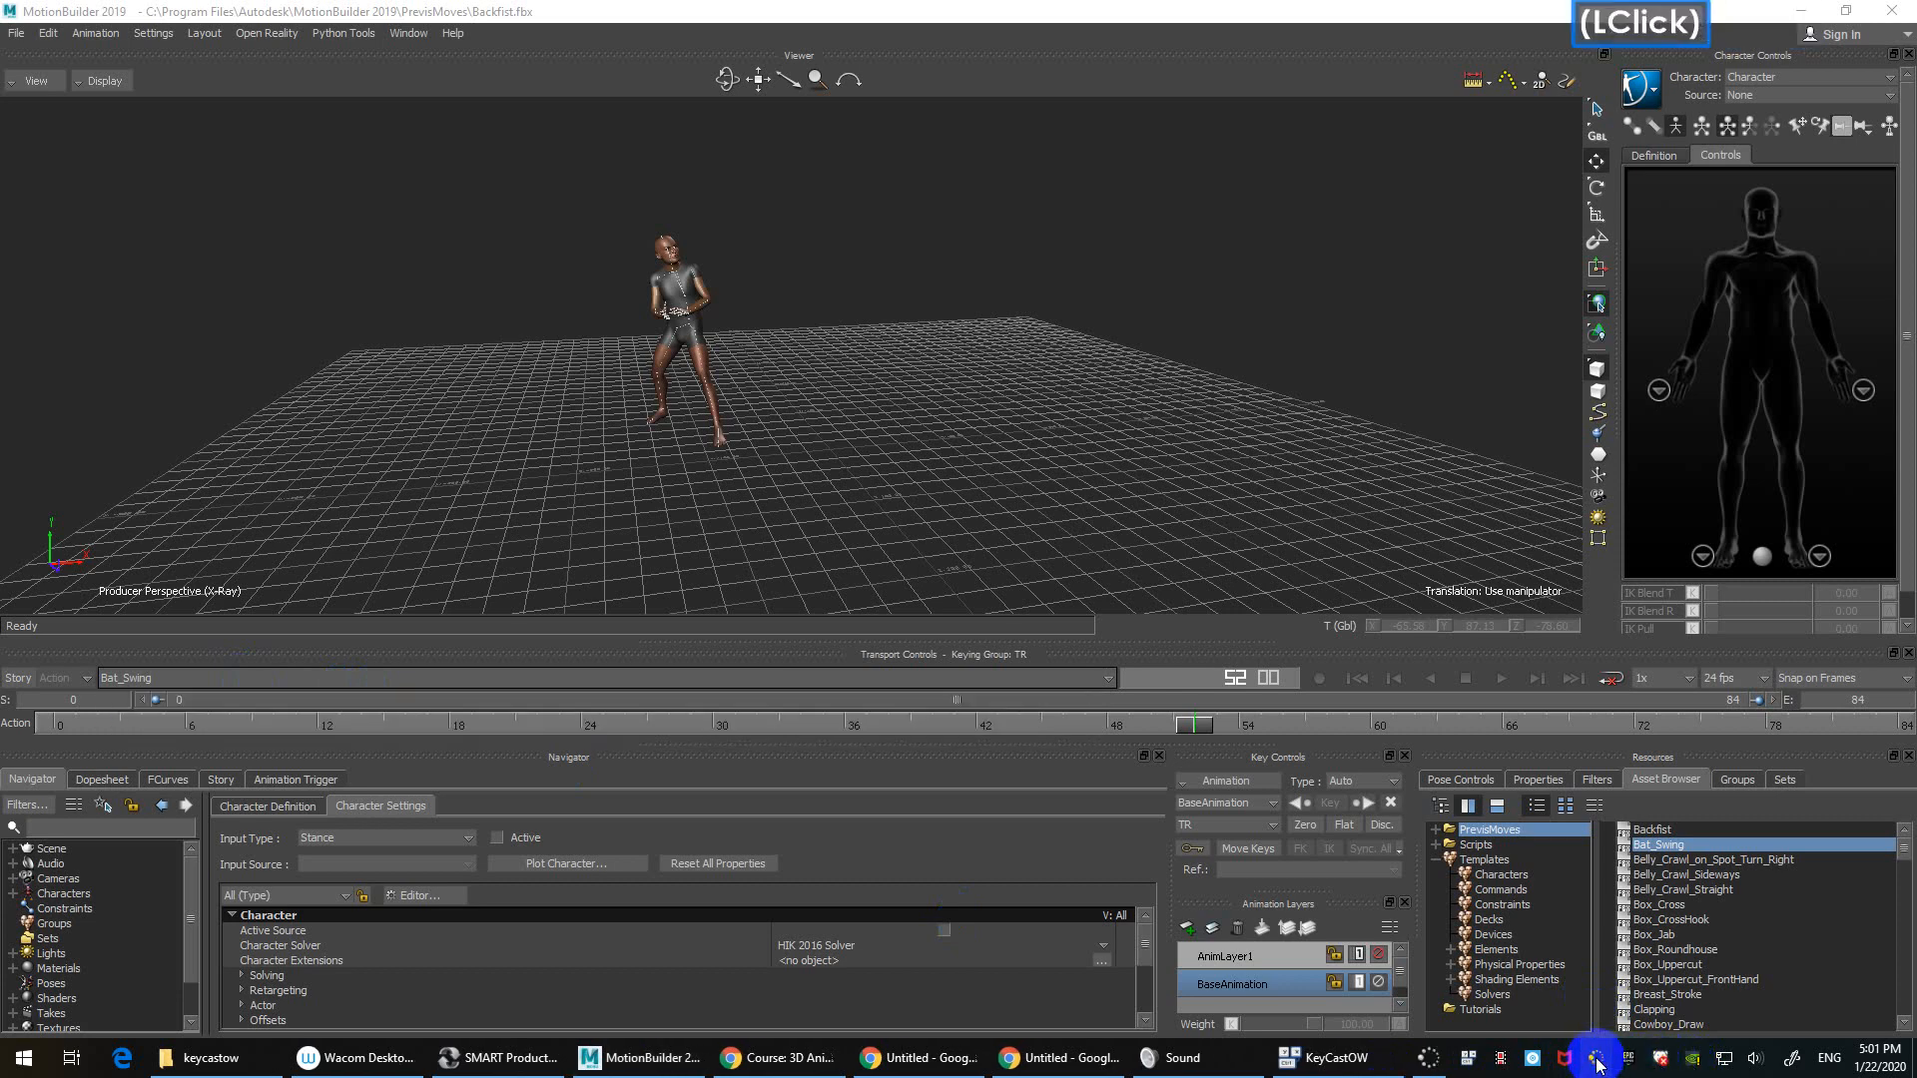
pyautogui.click(1386, 1058)
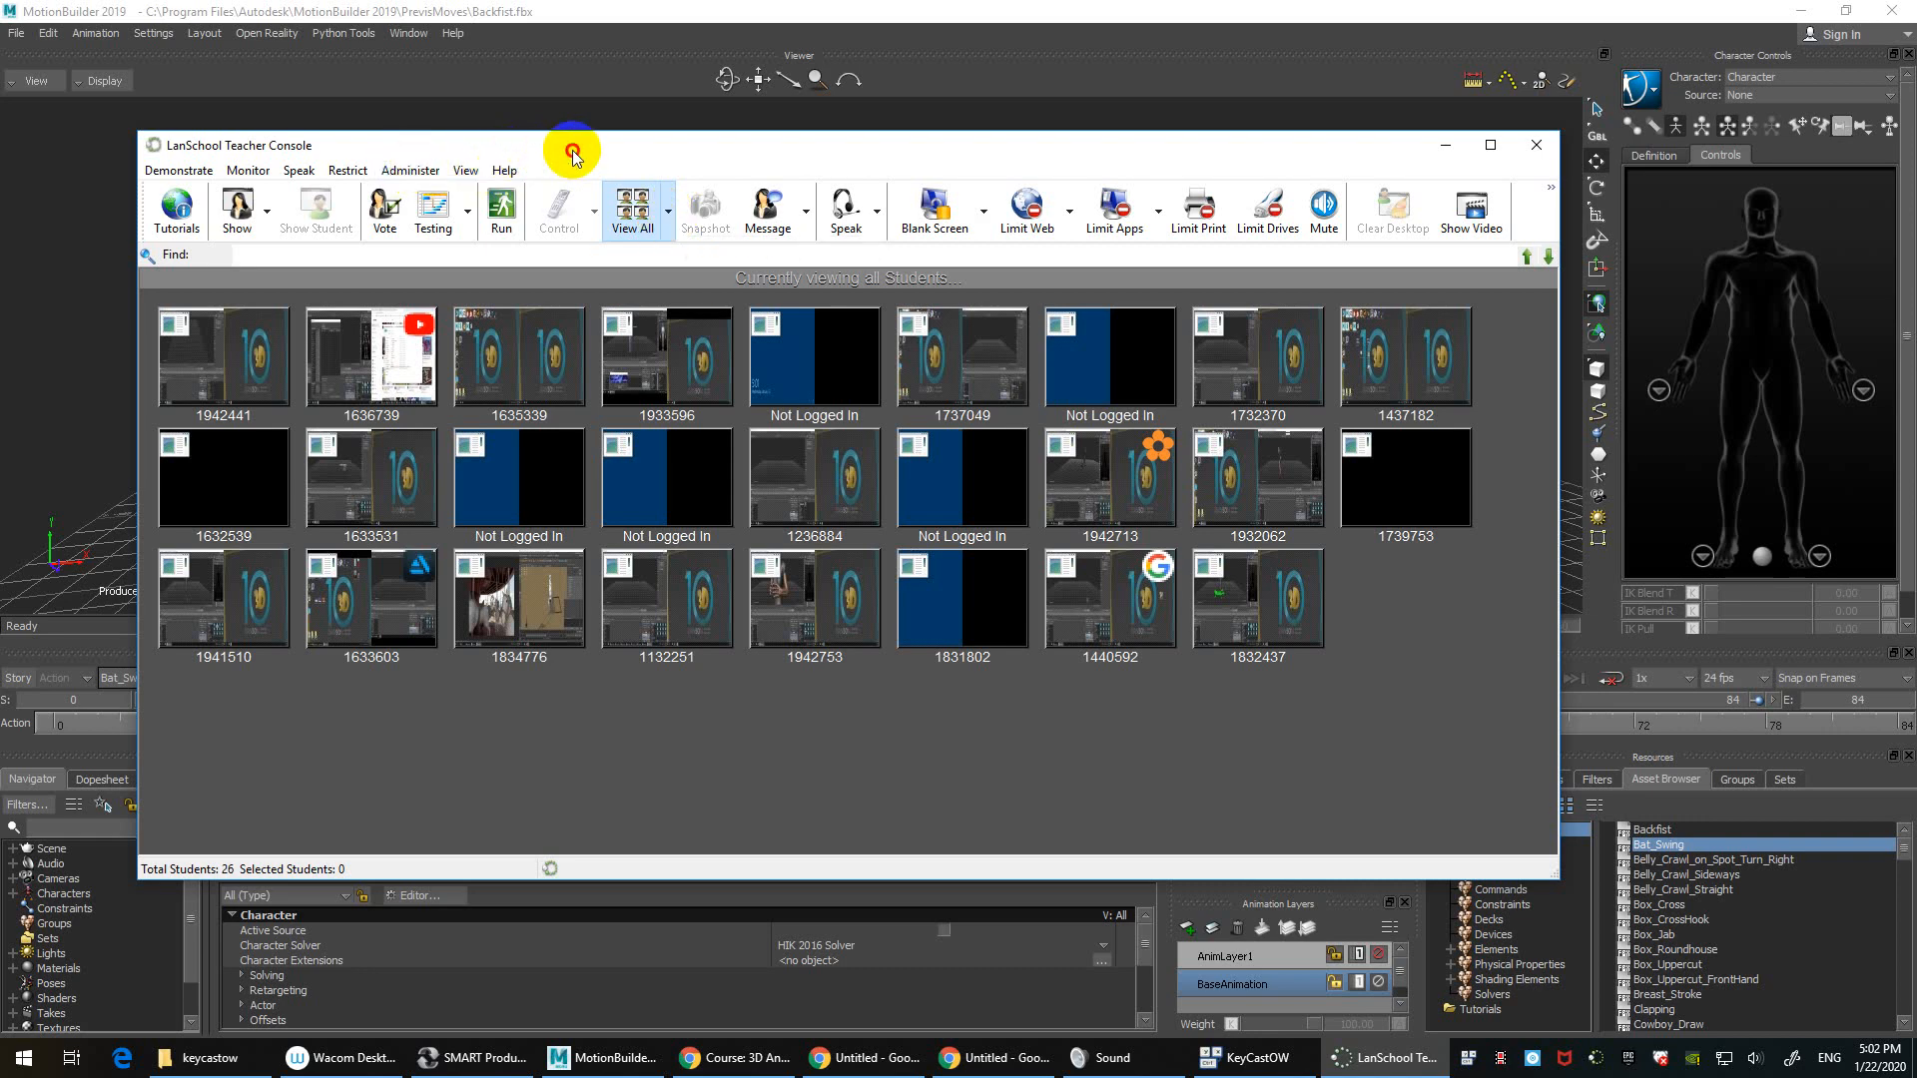
# Step: Move the console window and look through its talk, restriction, show and view-size menus
pyautogui.moveTo(568, 150); pyautogui.dragTo(540, 146)
pyautogui.click(280, 168)
pyautogui.moveTo(214, 167)
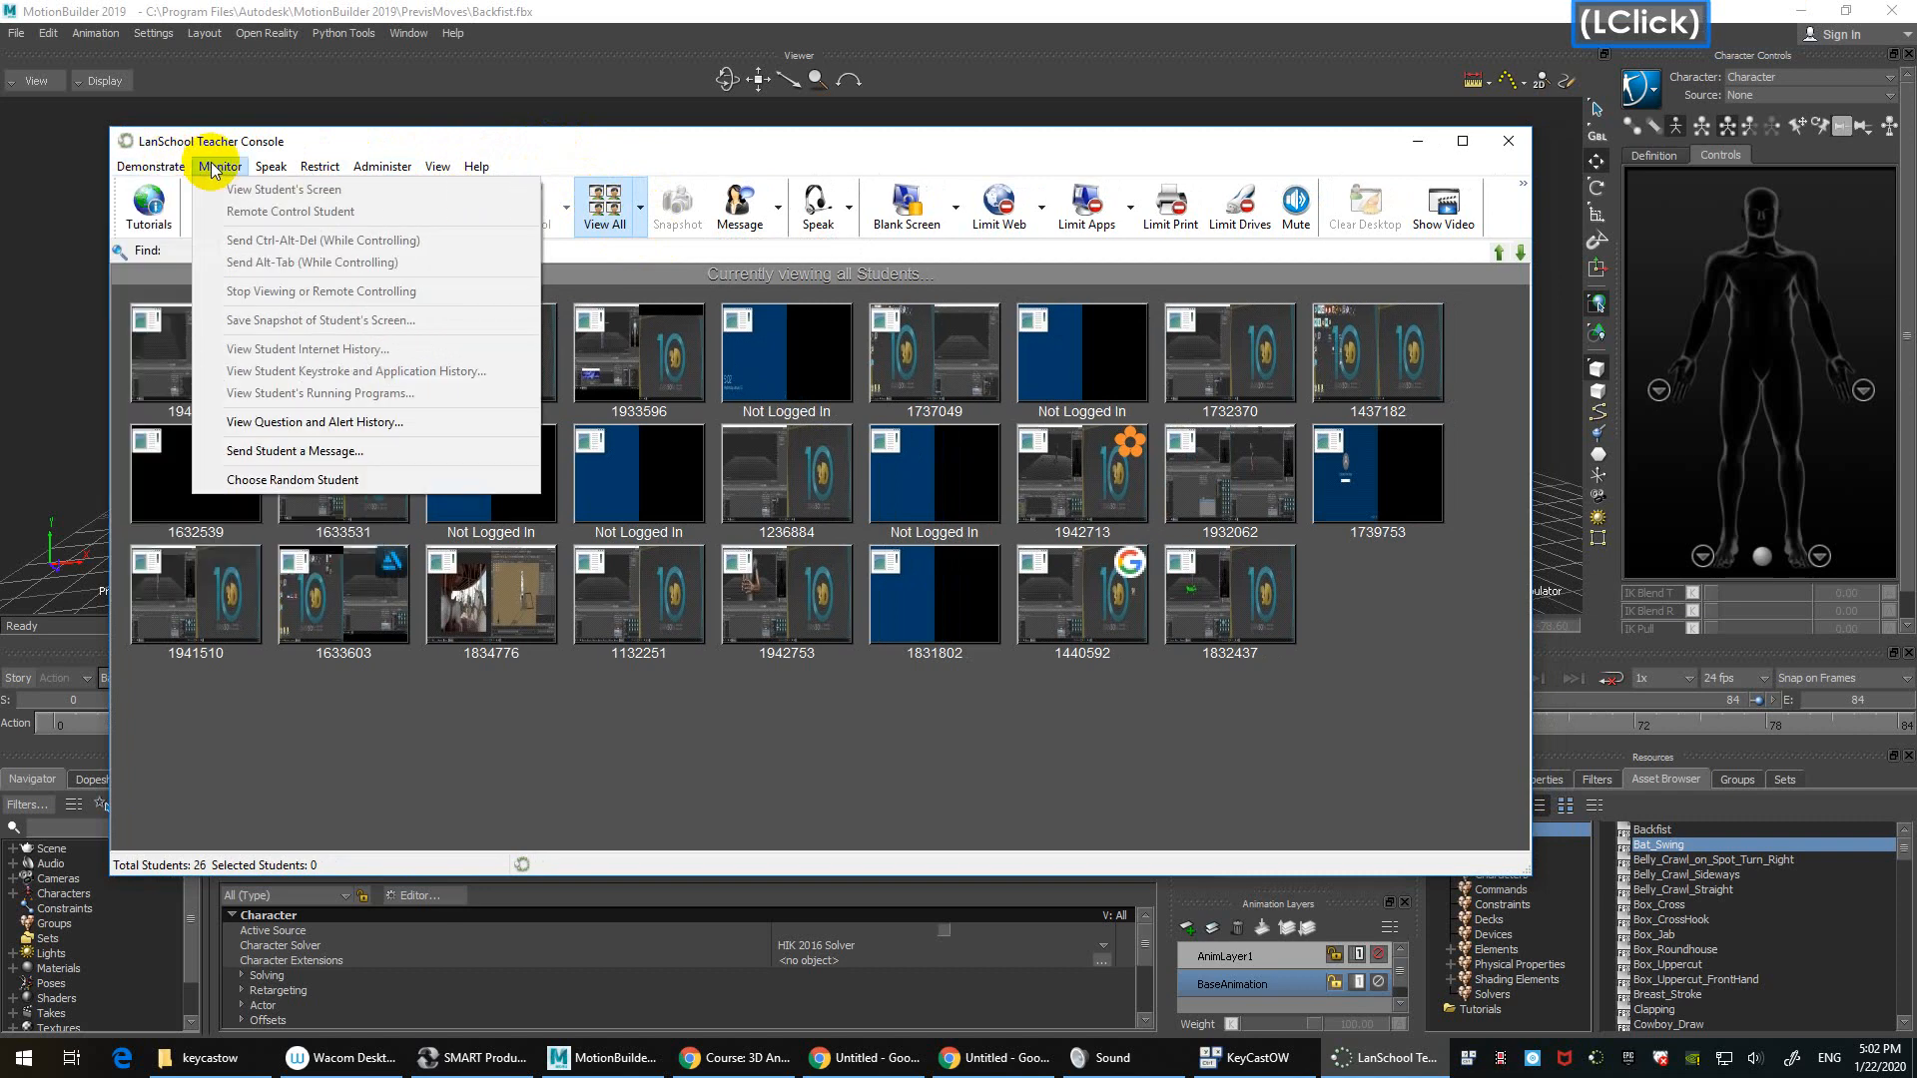
pyautogui.click(382, 132)
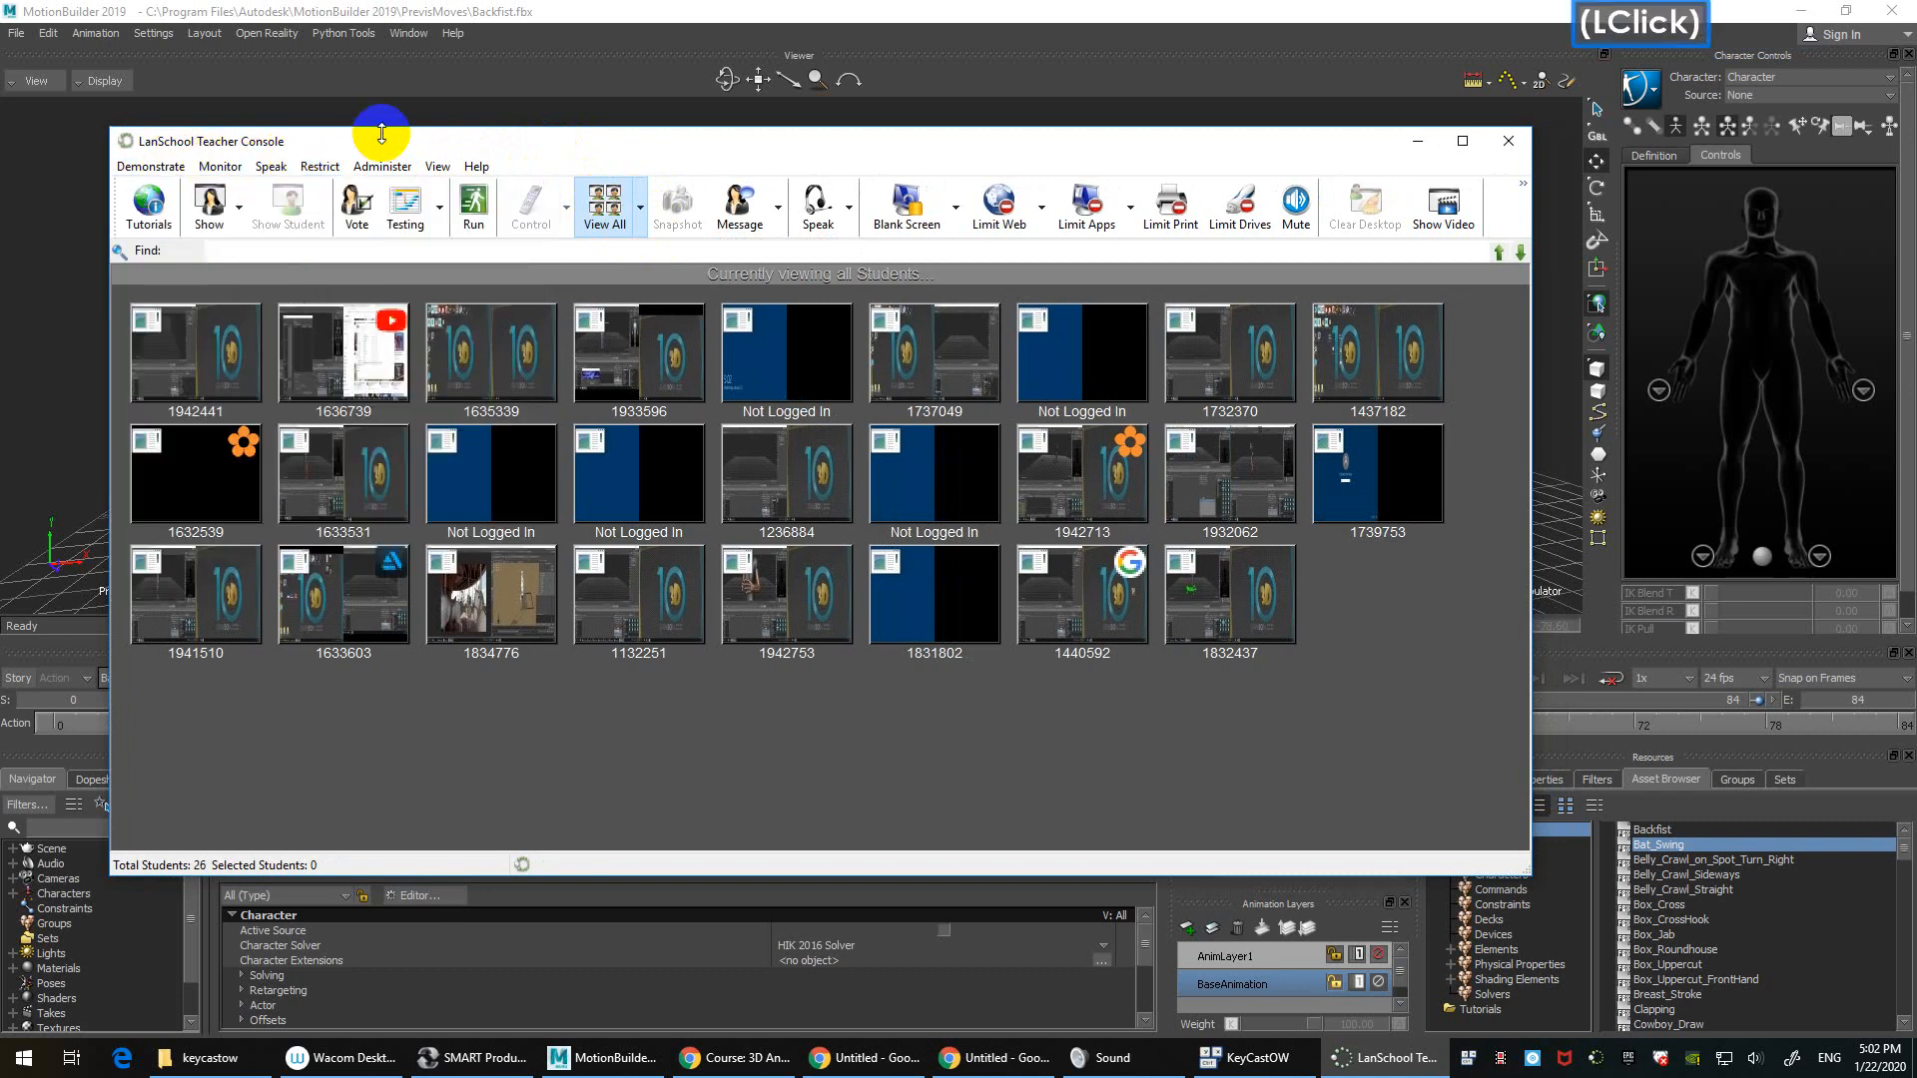
pyautogui.click(242, 210)
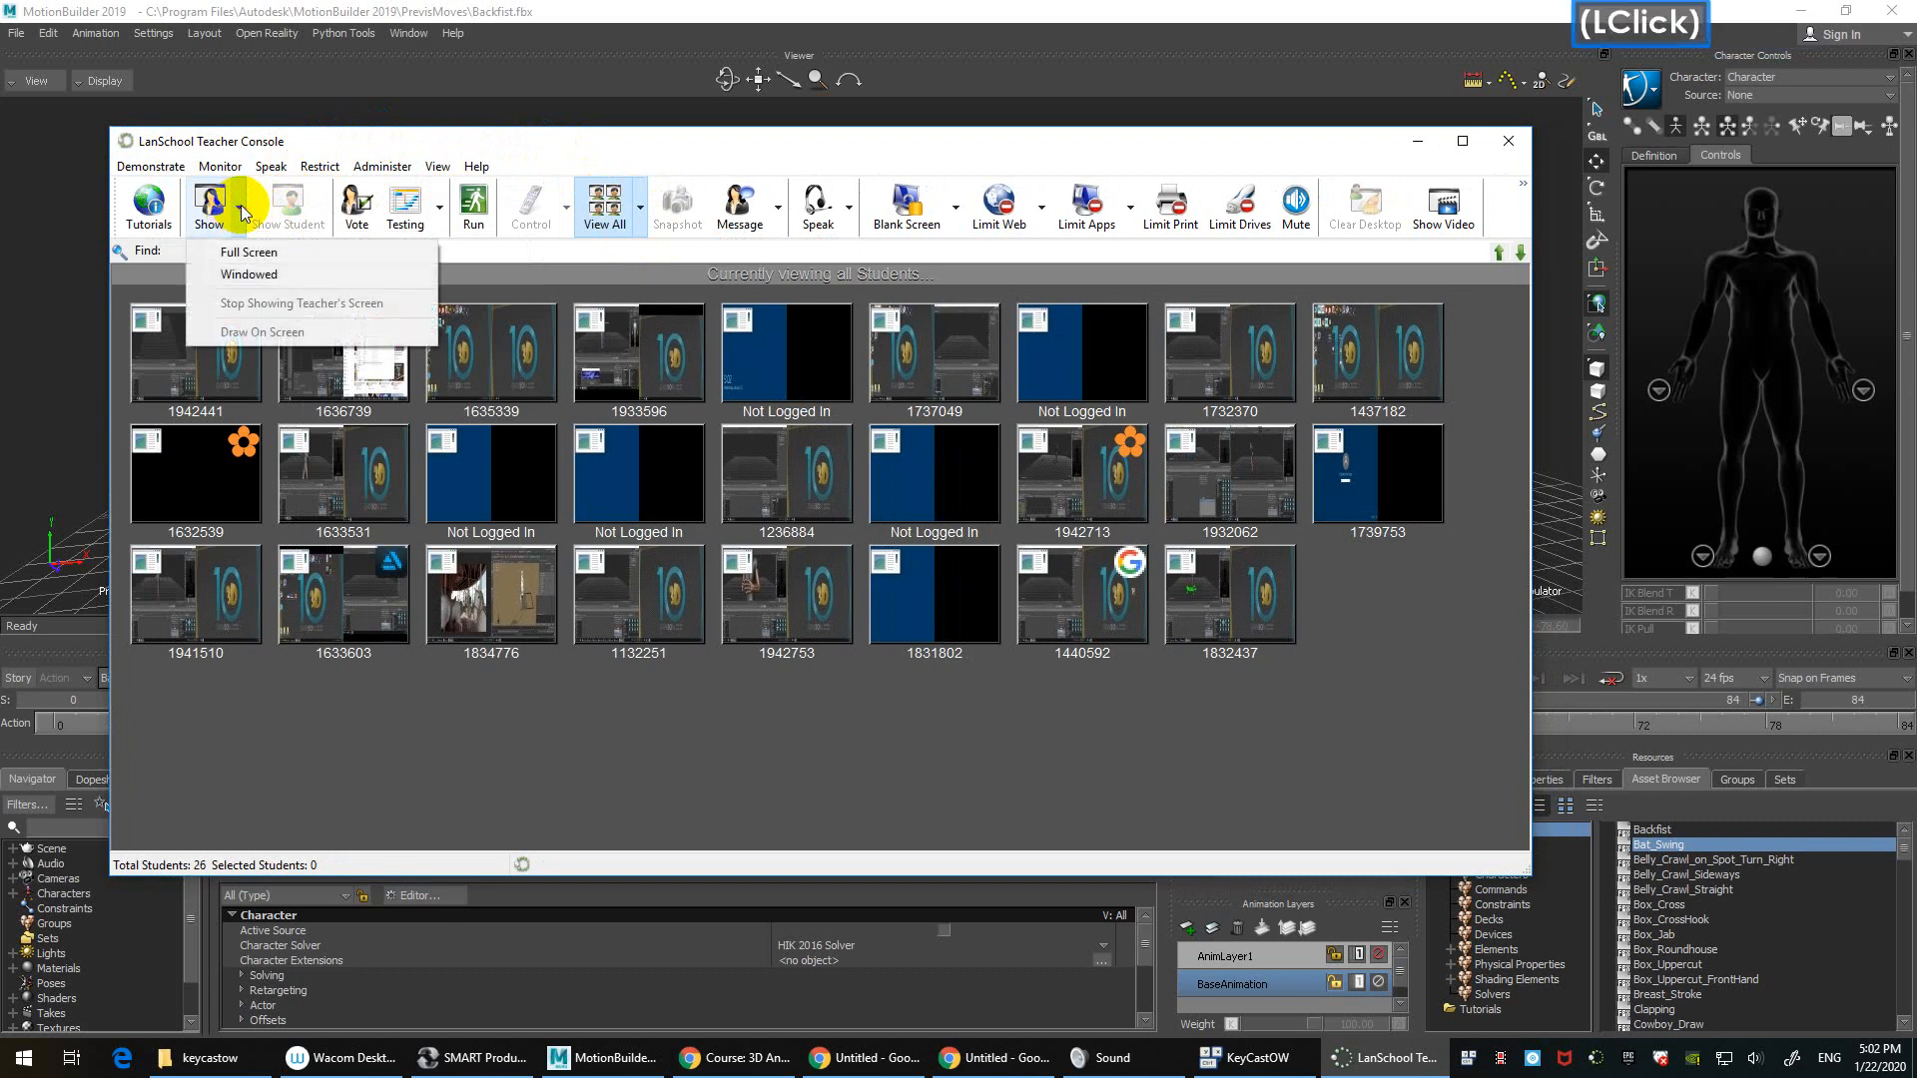
pyautogui.click(344, 142)
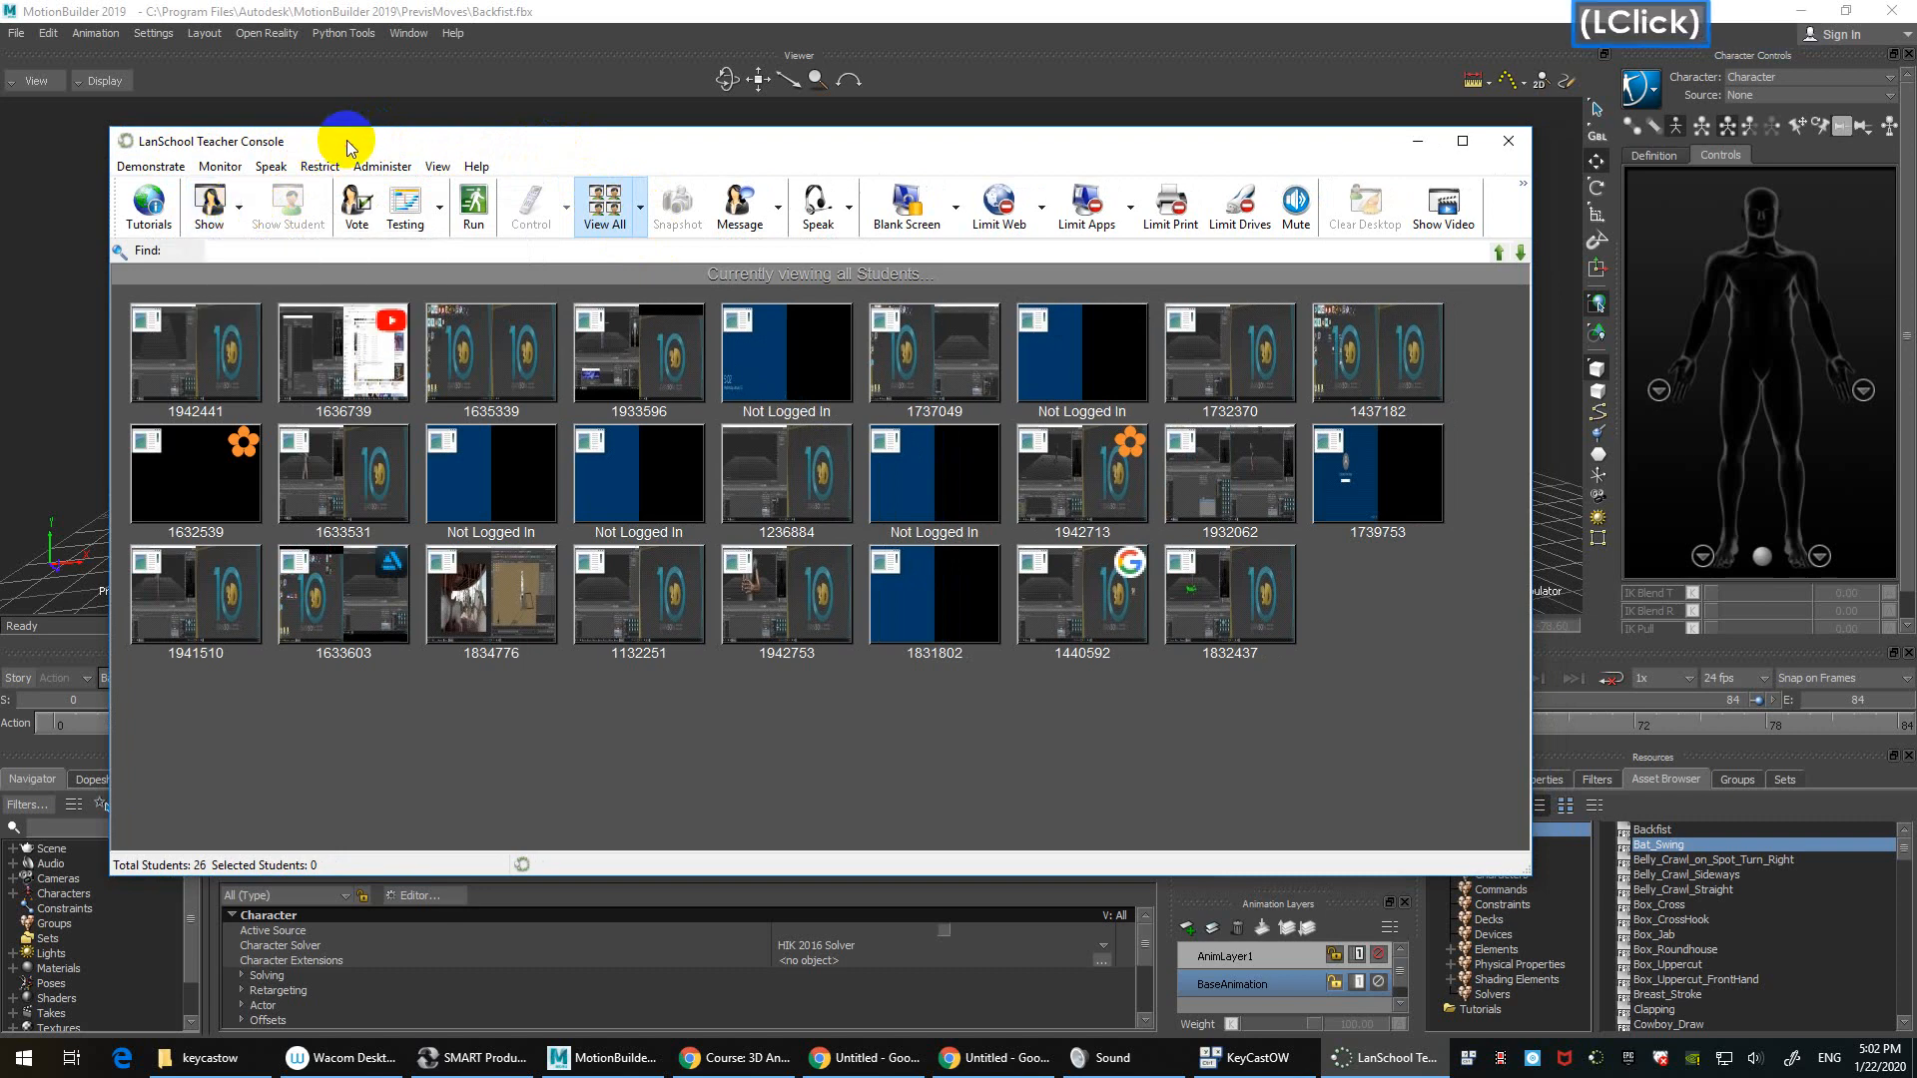
pyautogui.click(640, 208)
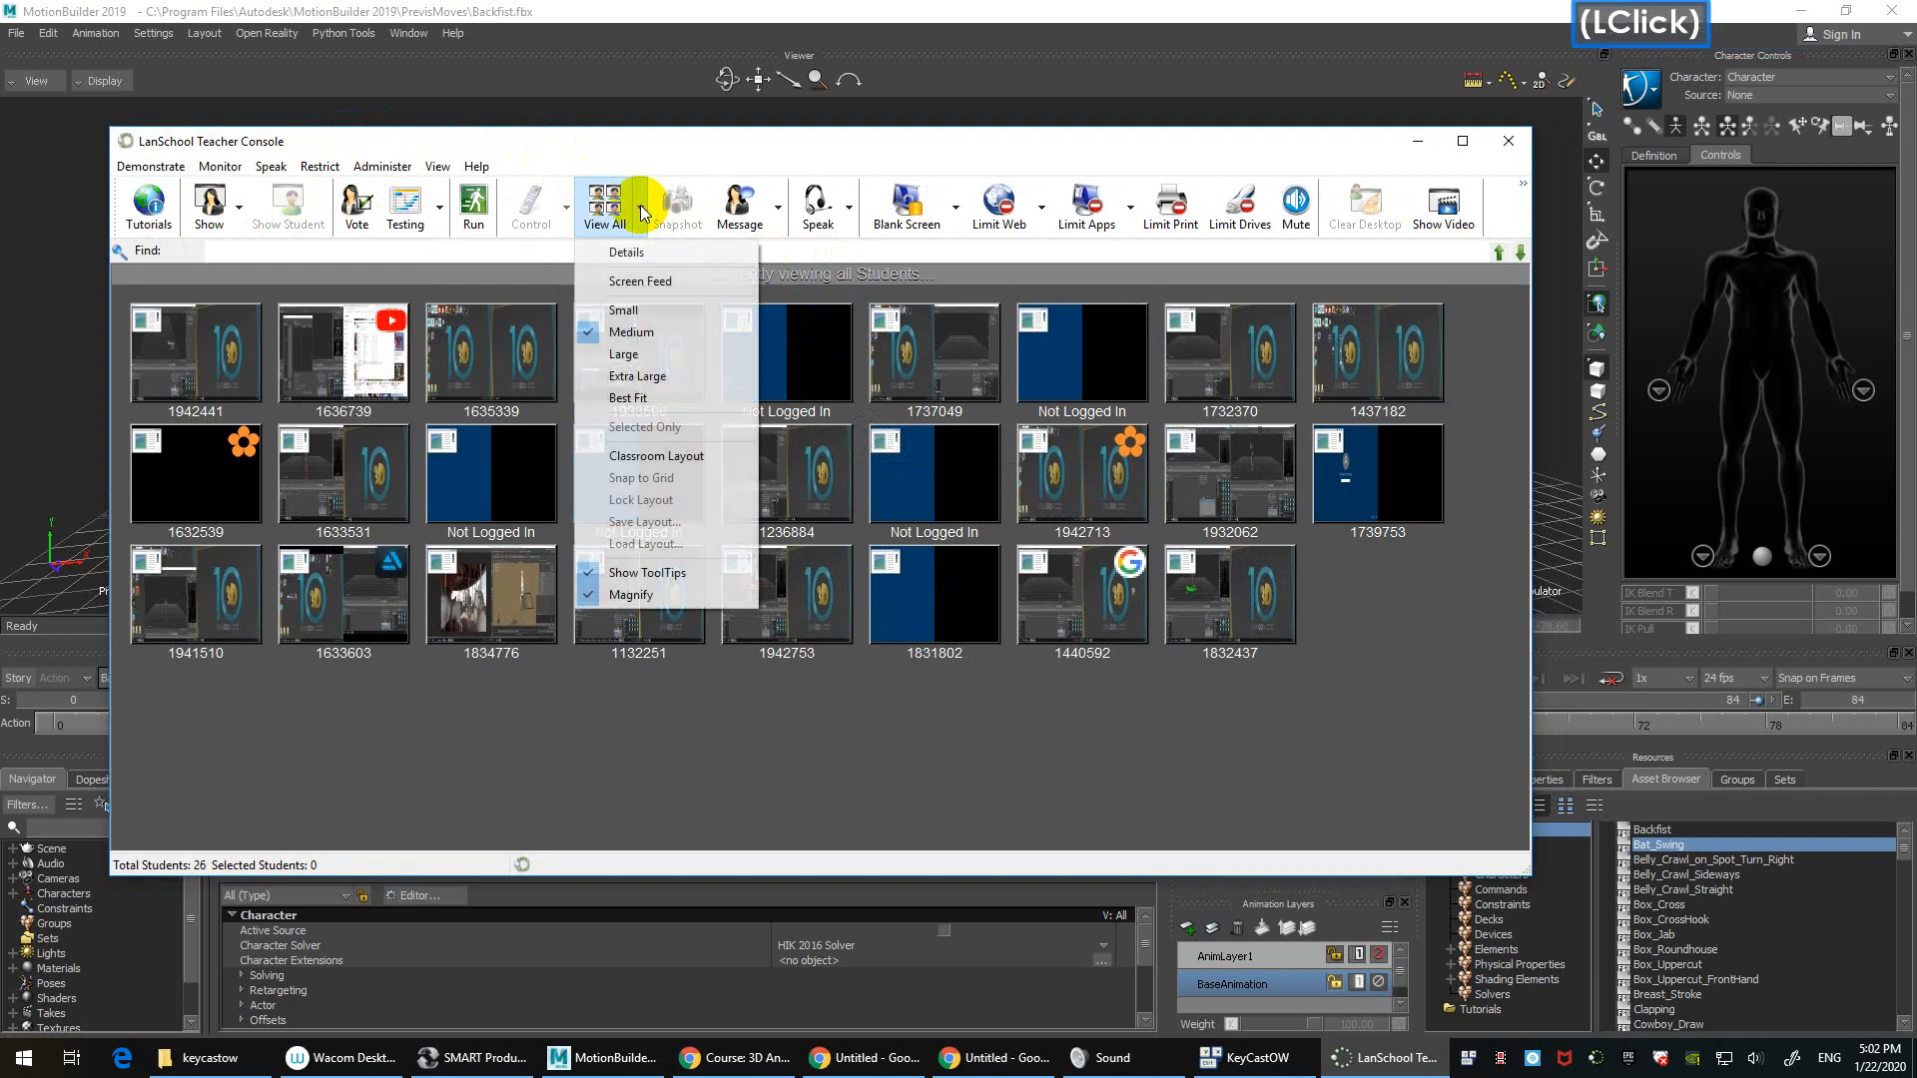
pyautogui.click(492, 195)
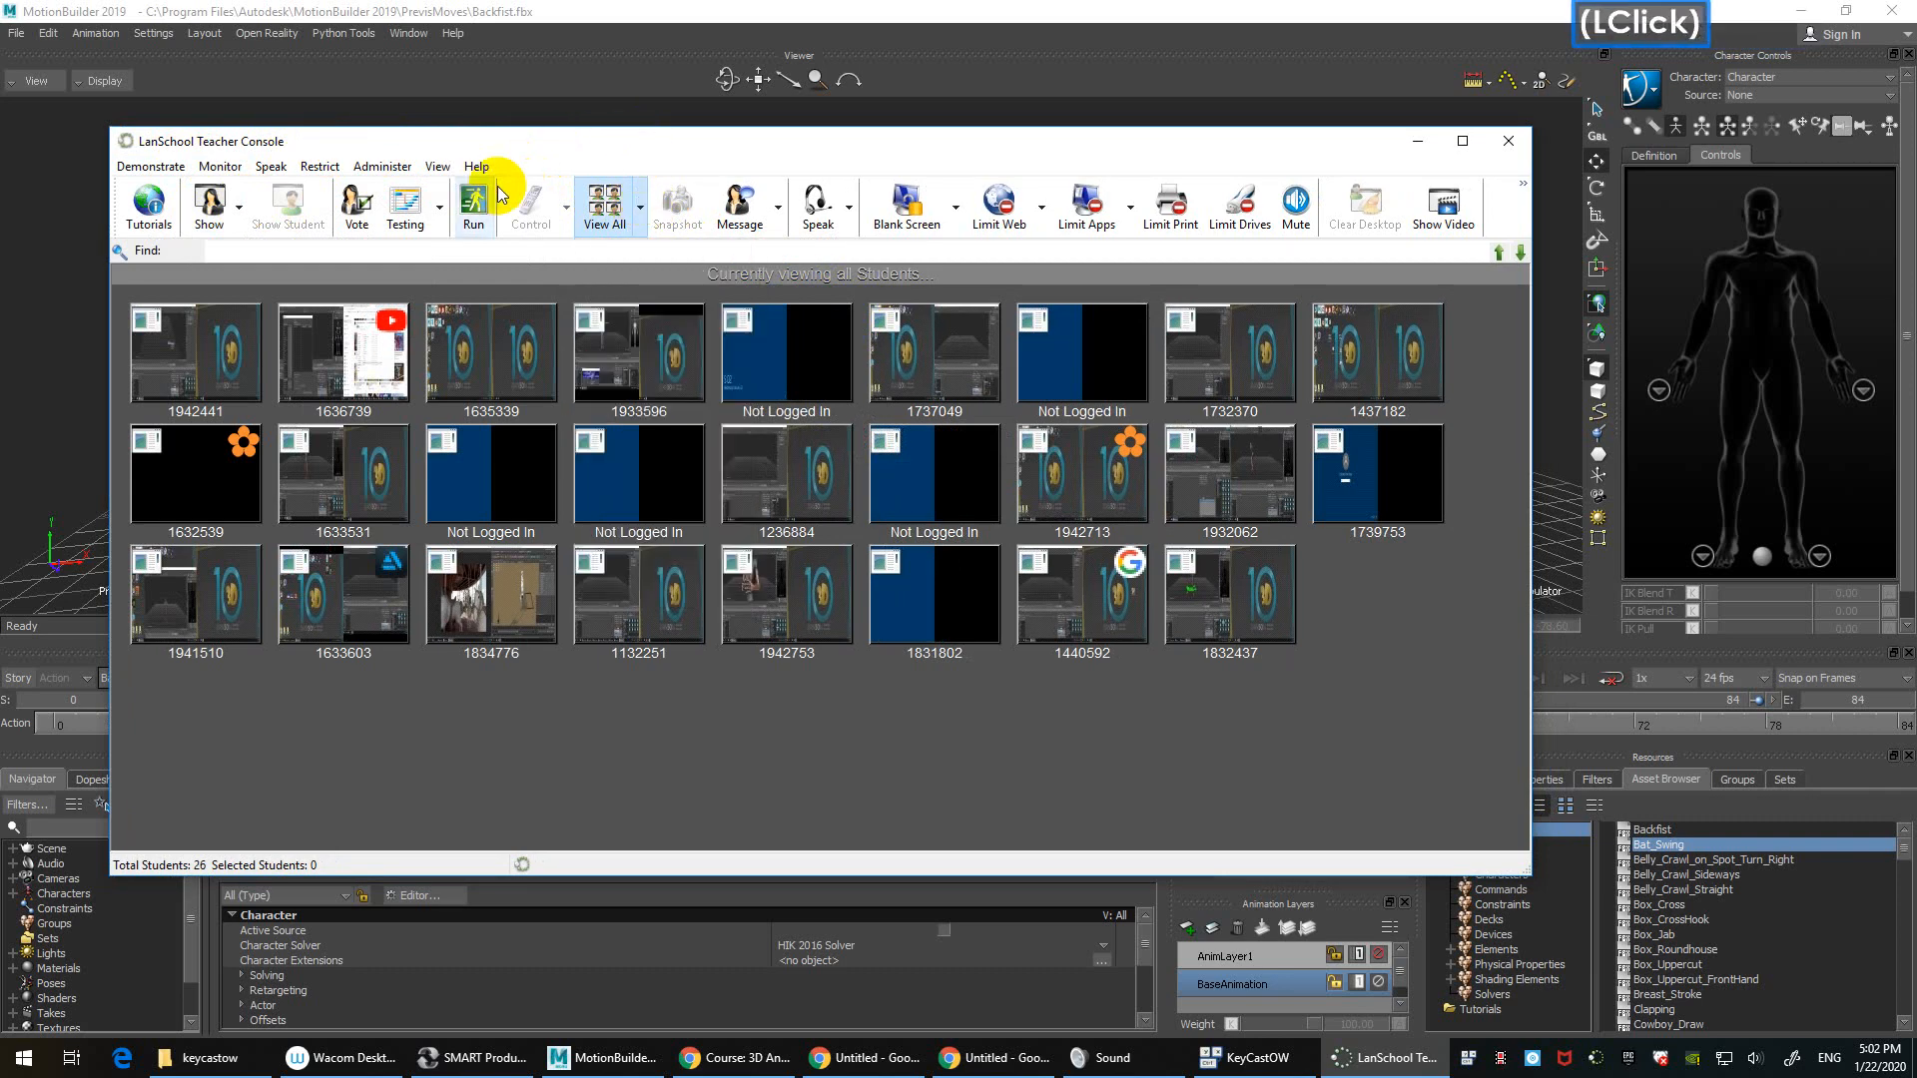
# Step: Check the remaining menus, then show the teacher's screen to students in Windowed mode
pyautogui.click(383, 168)
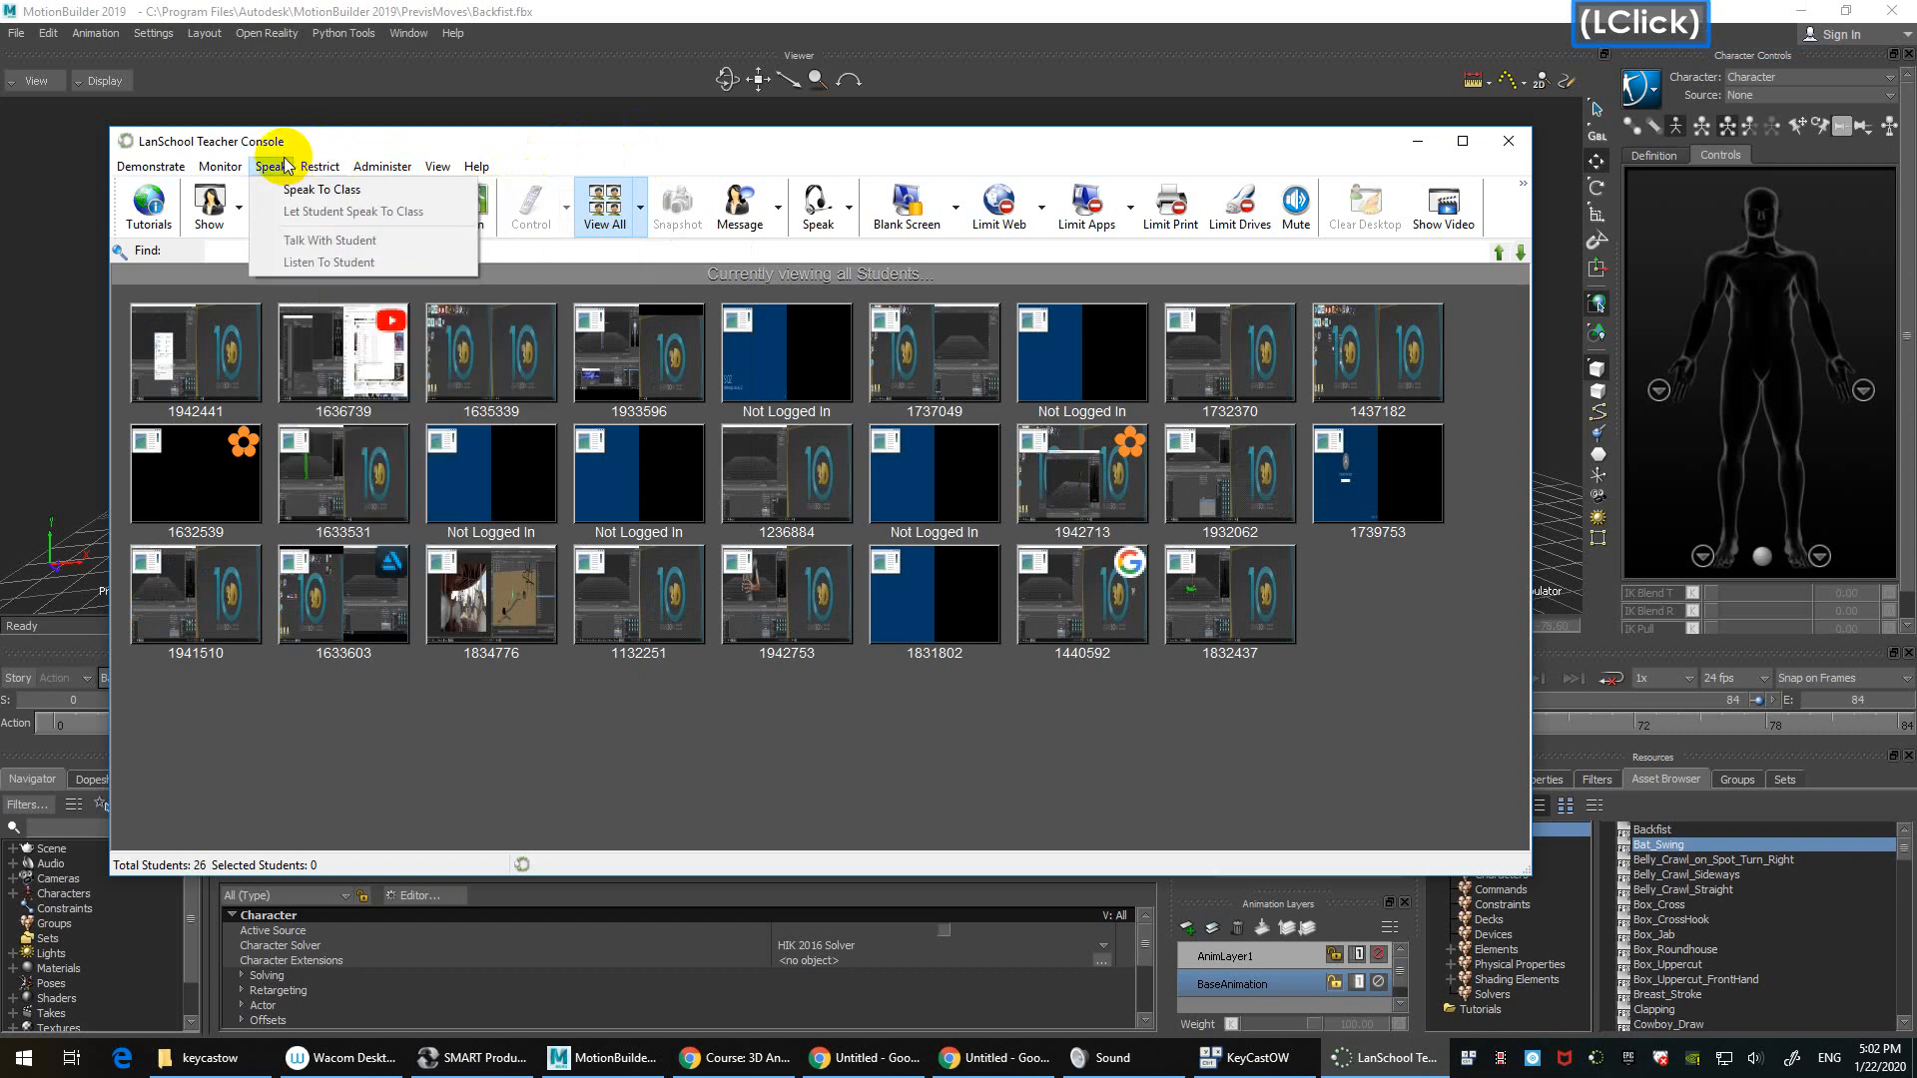
pyautogui.click(226, 168)
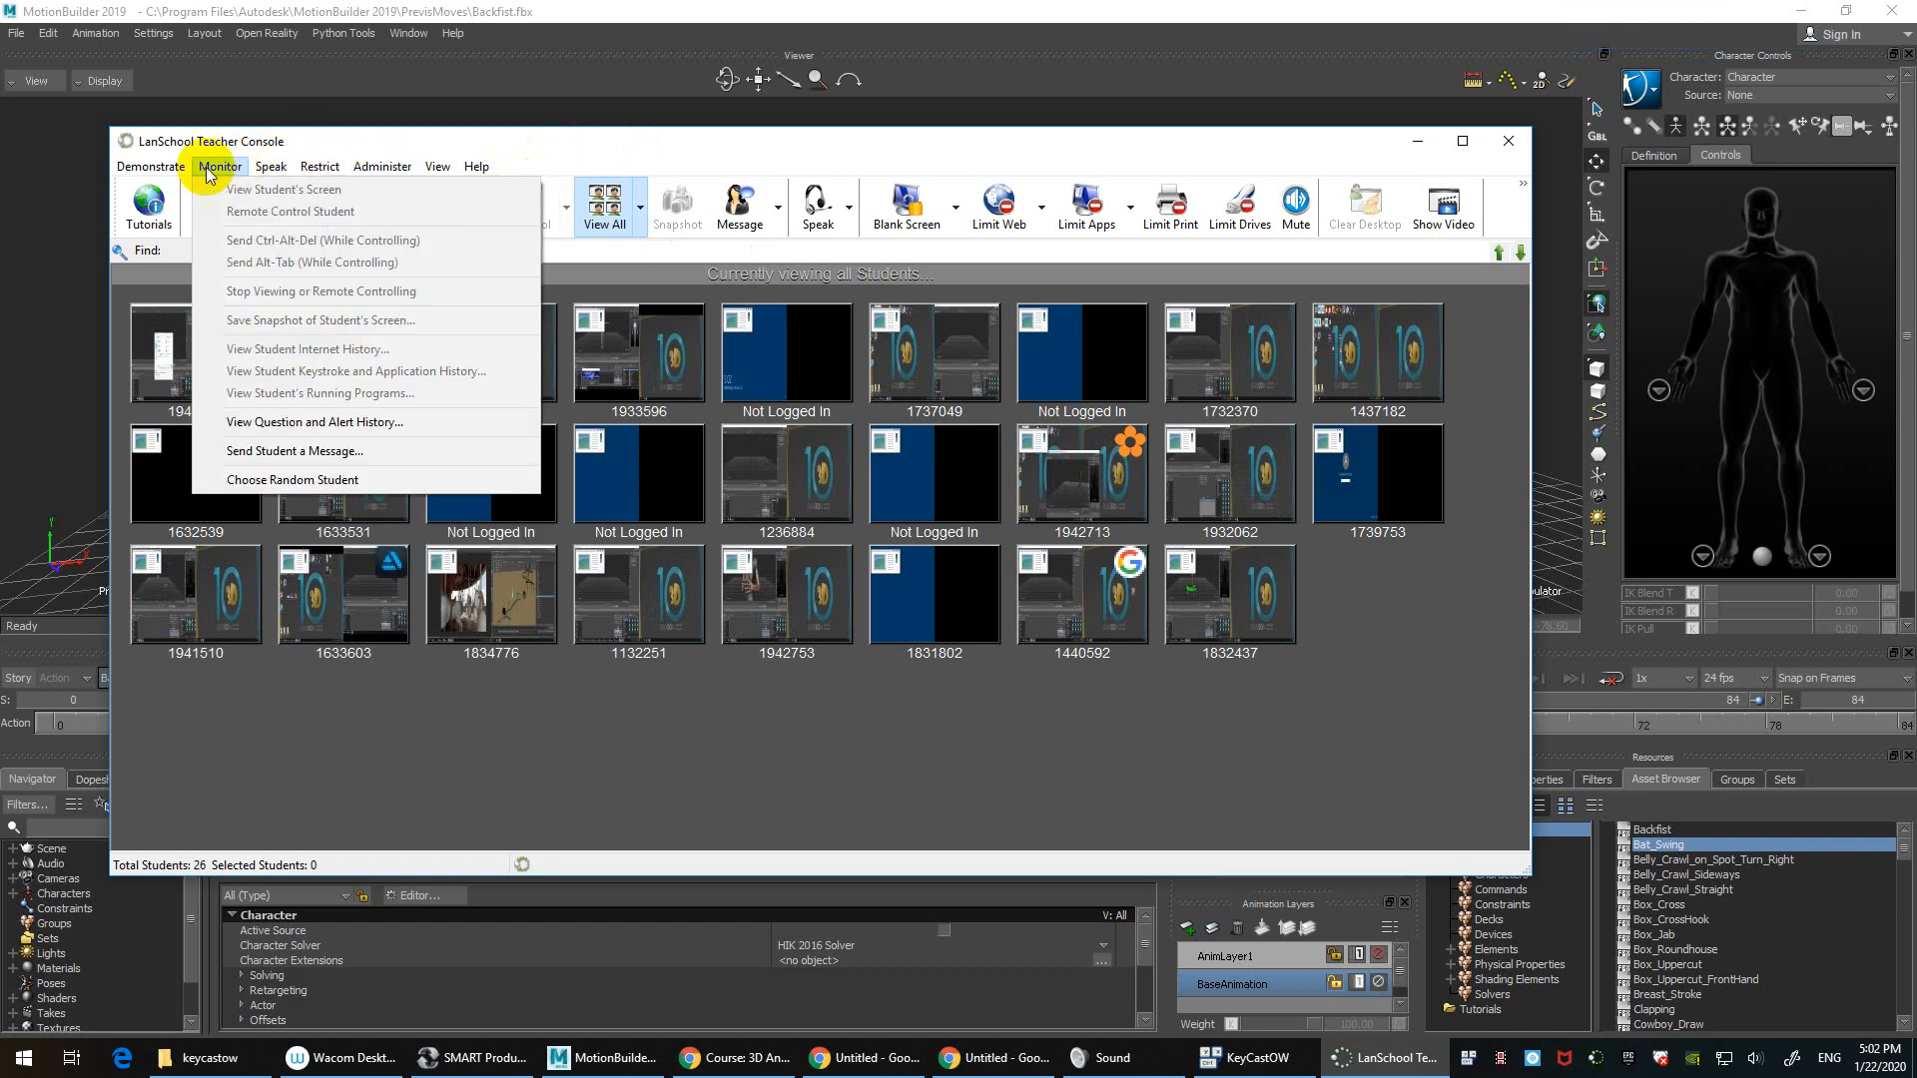
pyautogui.moveTo(183, 178)
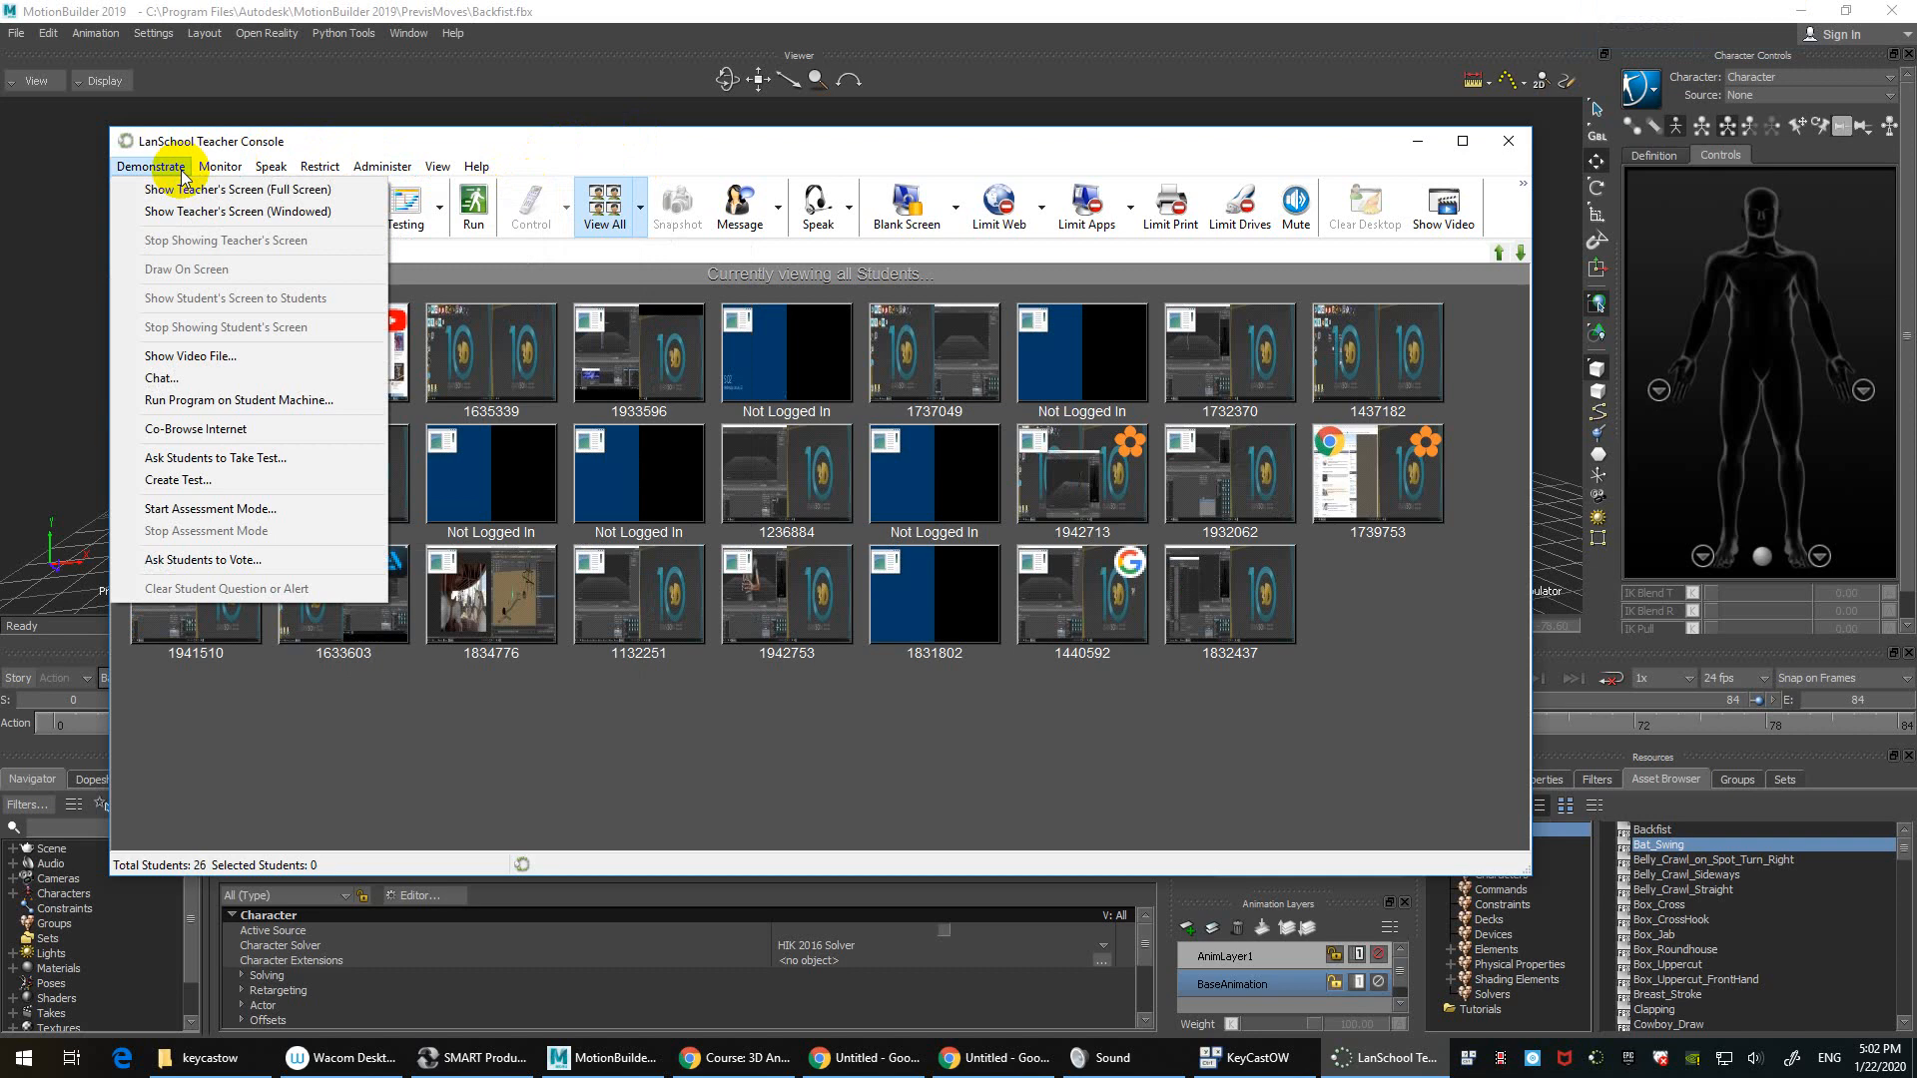
pyautogui.click(499, 145)
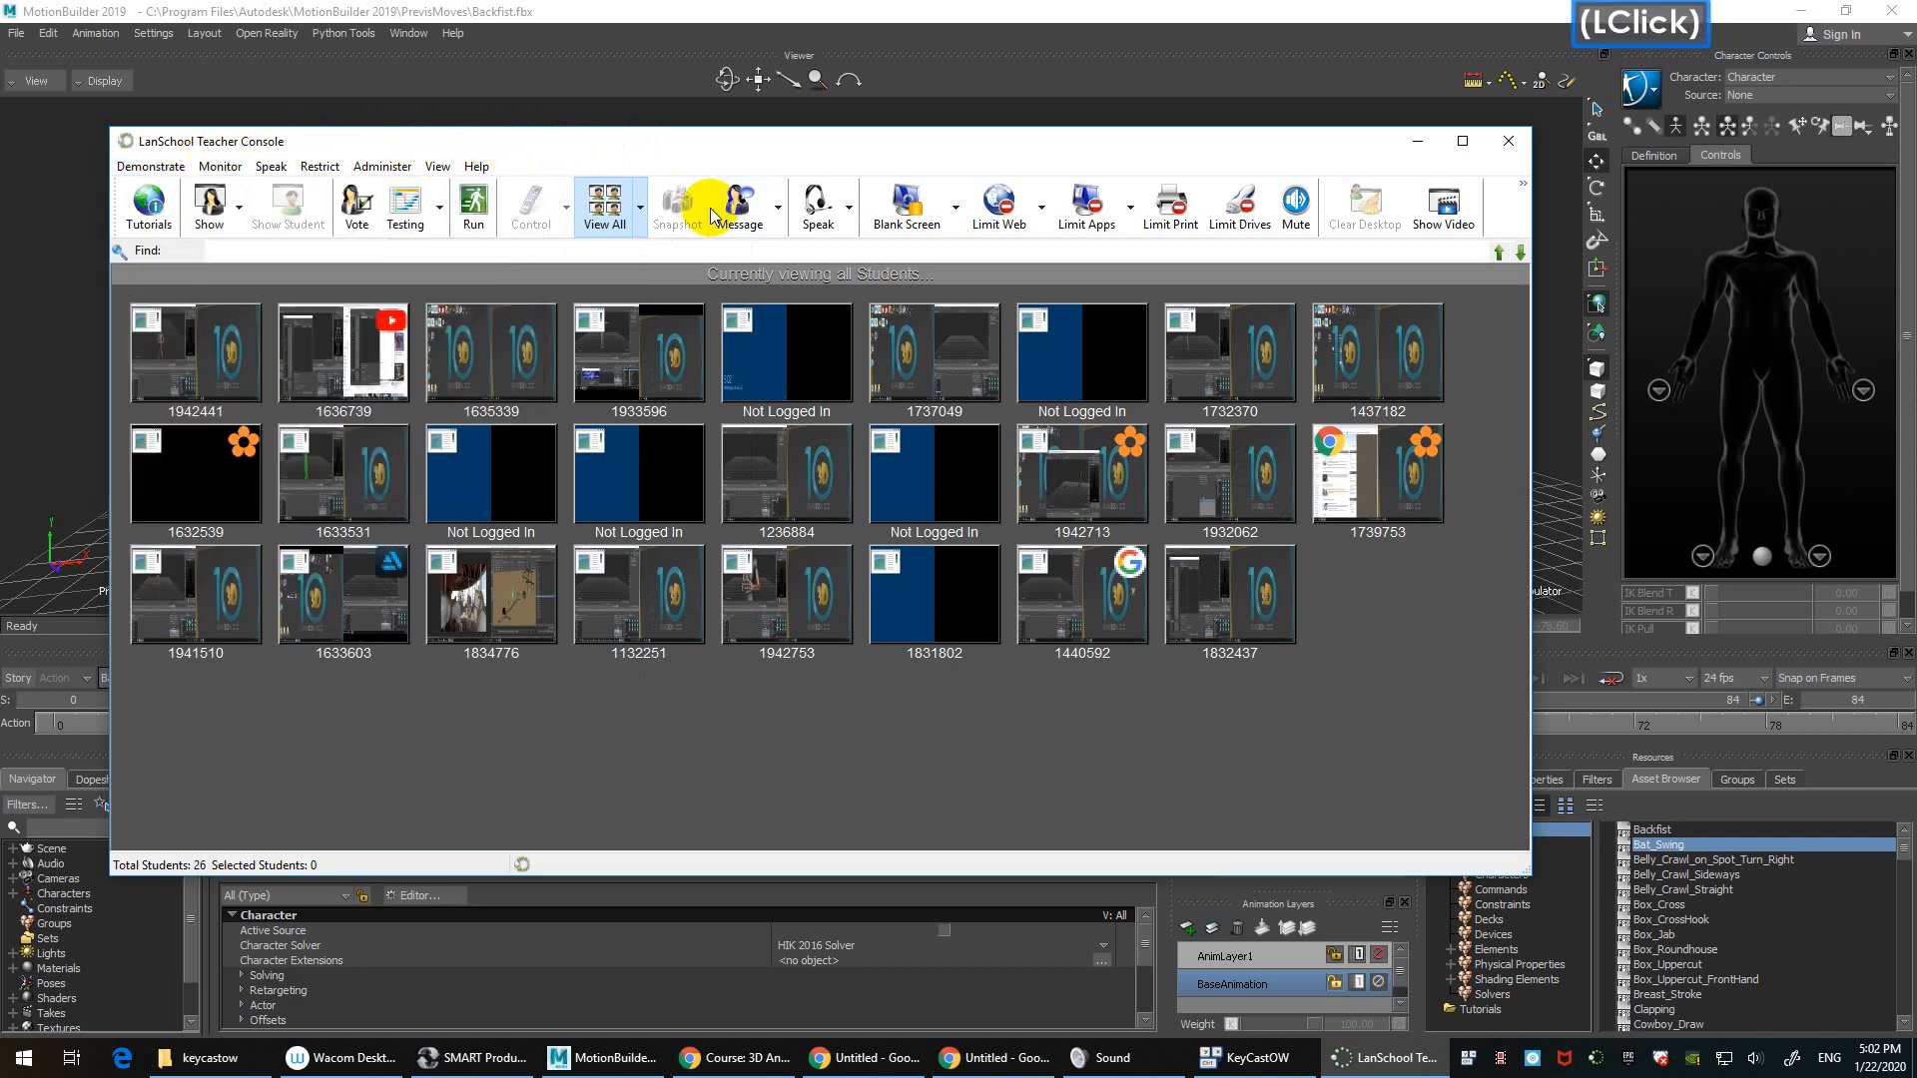
pyautogui.click(239, 212)
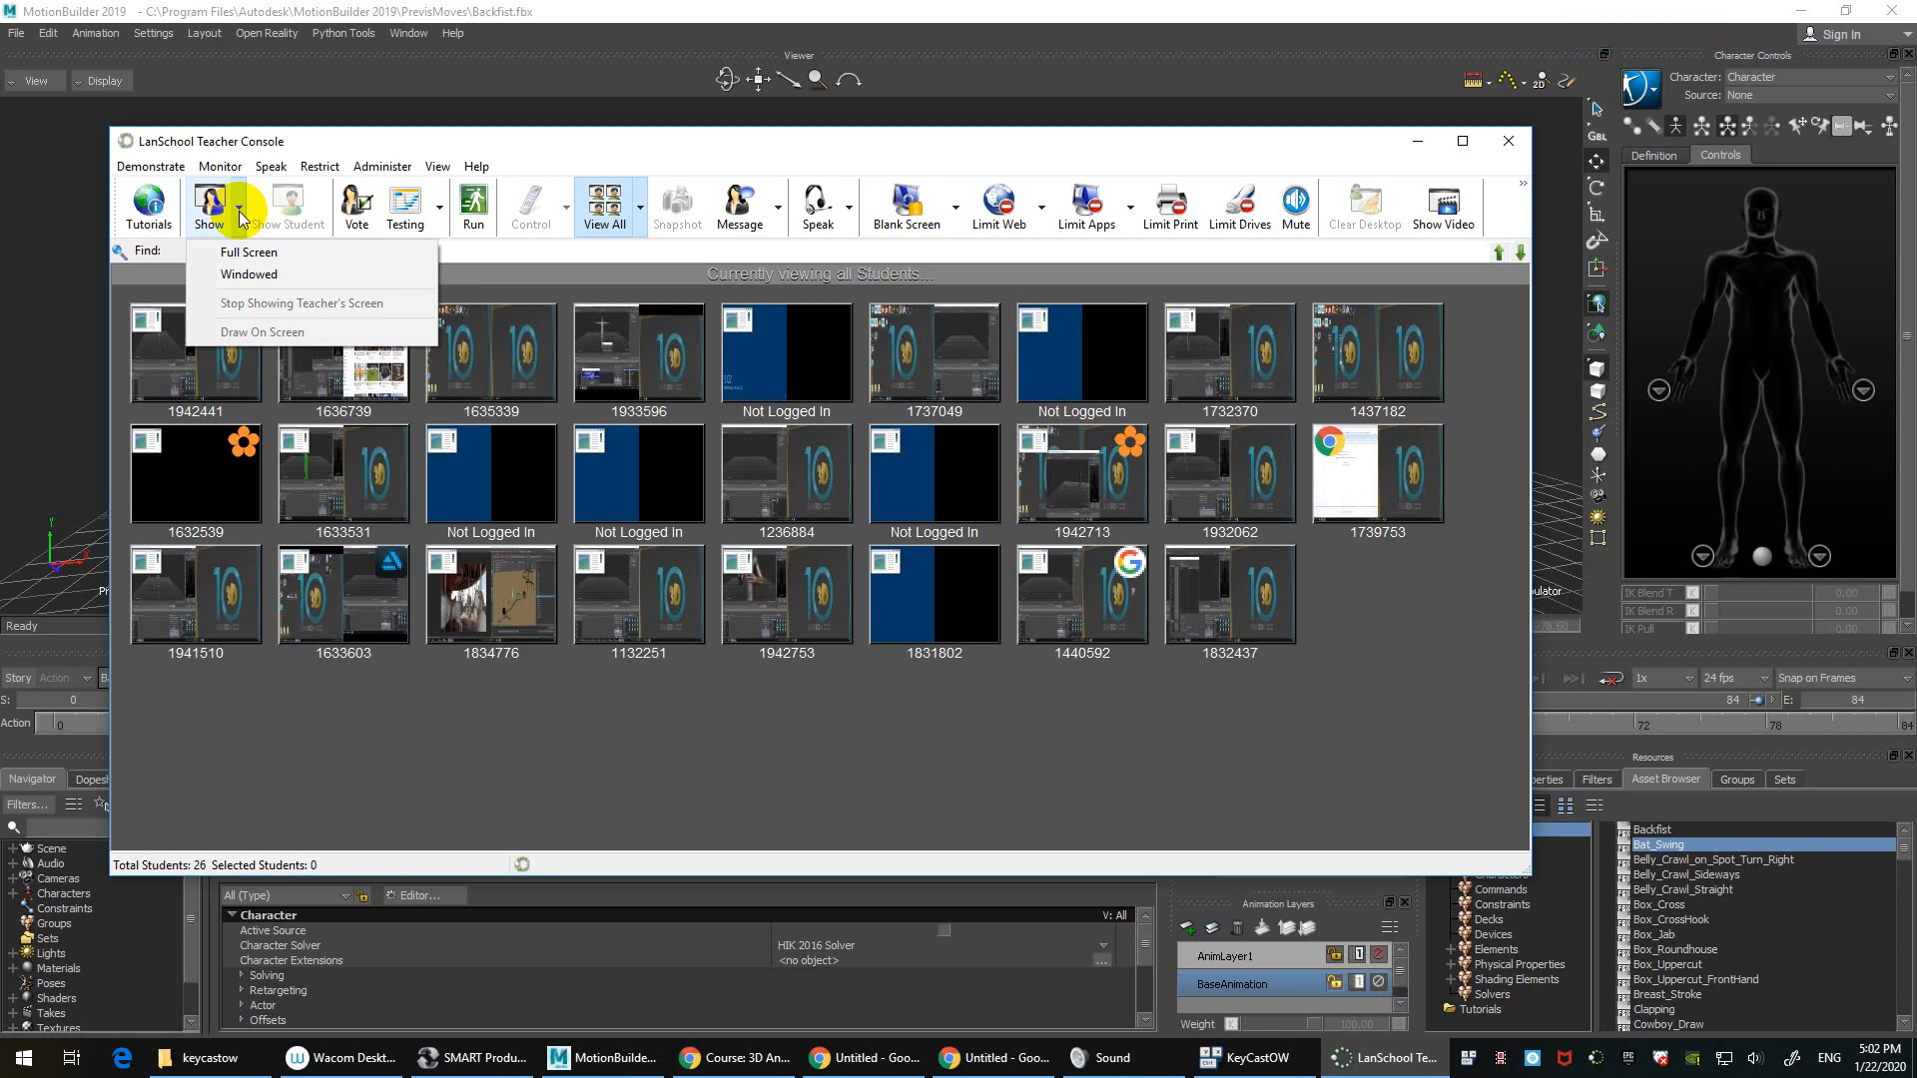
pyautogui.click(276, 275)
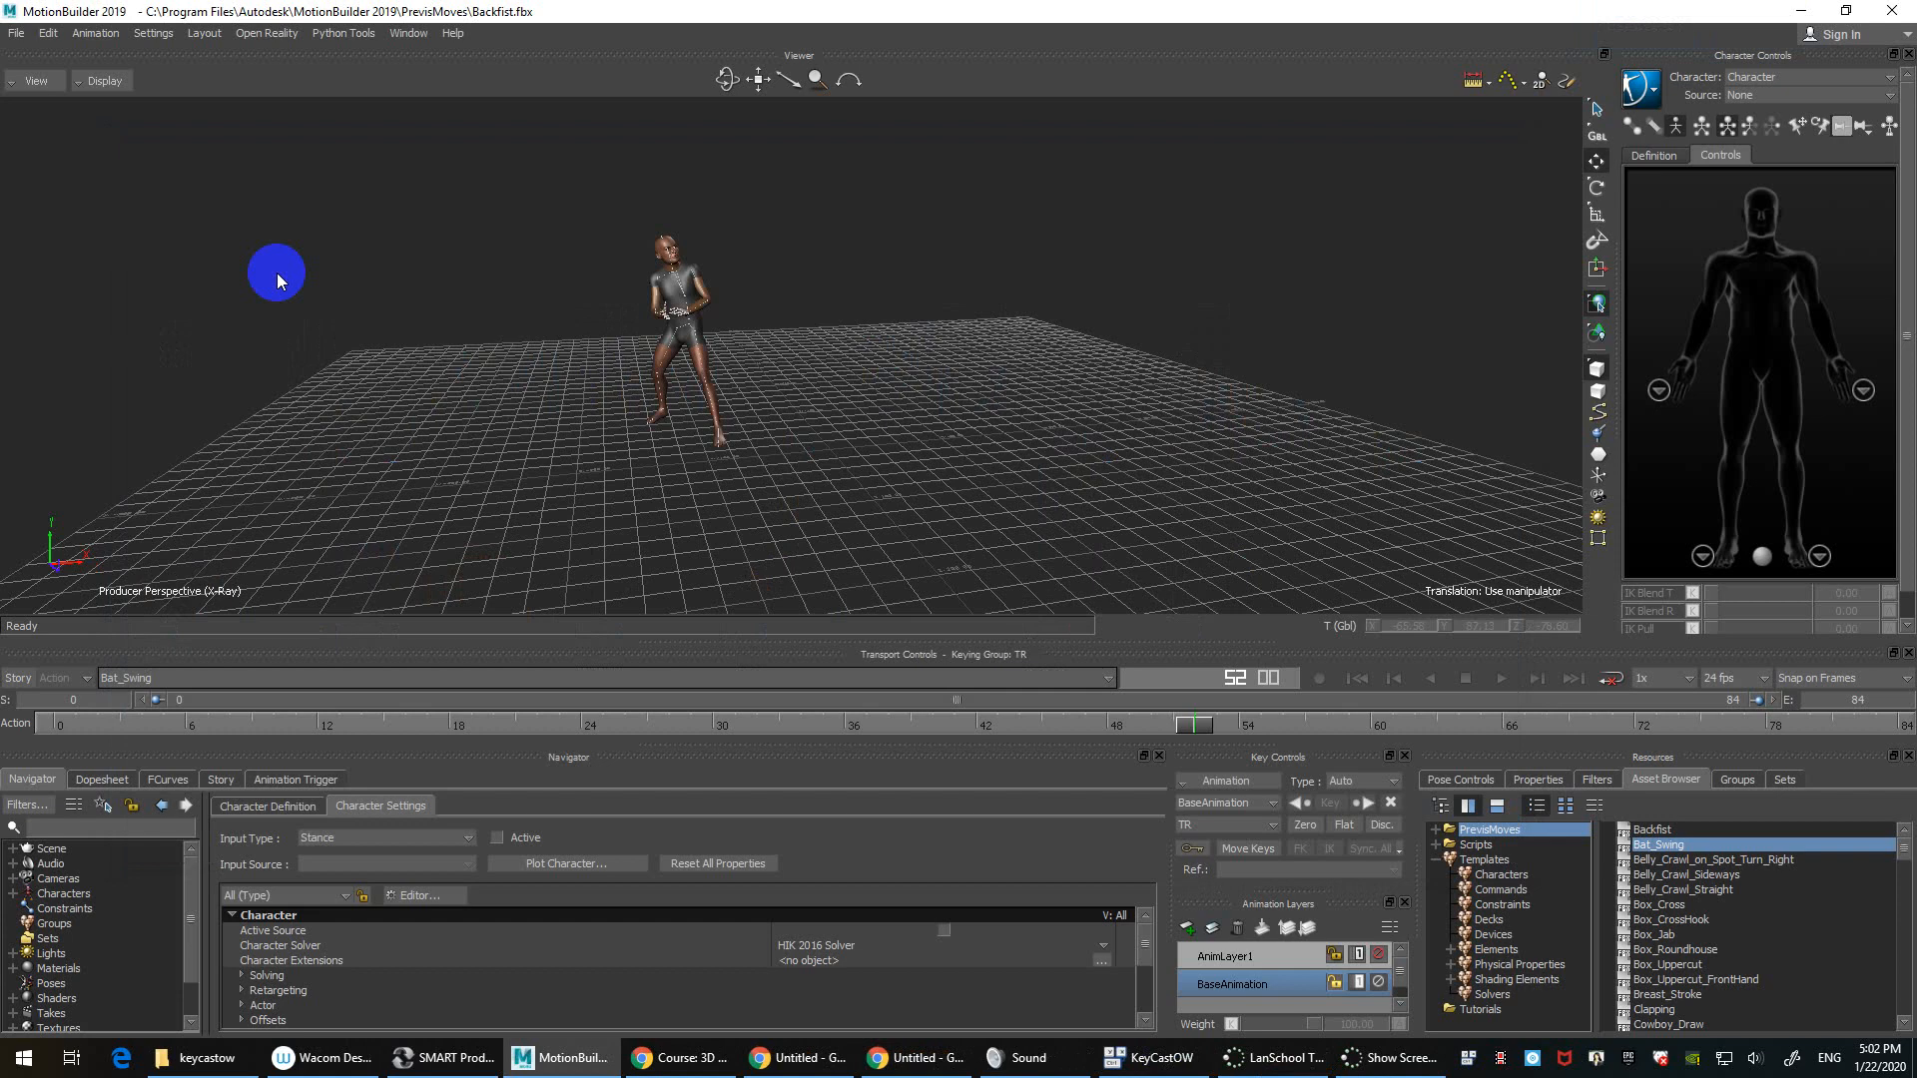
# Step: Dolly and pan the Viewer camera in toward the character
pyautogui.click(973, 349)
pyautogui.keyDown('ctrl'); pyautogui.moveTo(991, 344); pyautogui.dragTo(1038, 364); pyautogui.keyUp('ctrl')
pyautogui.click(873, 274)
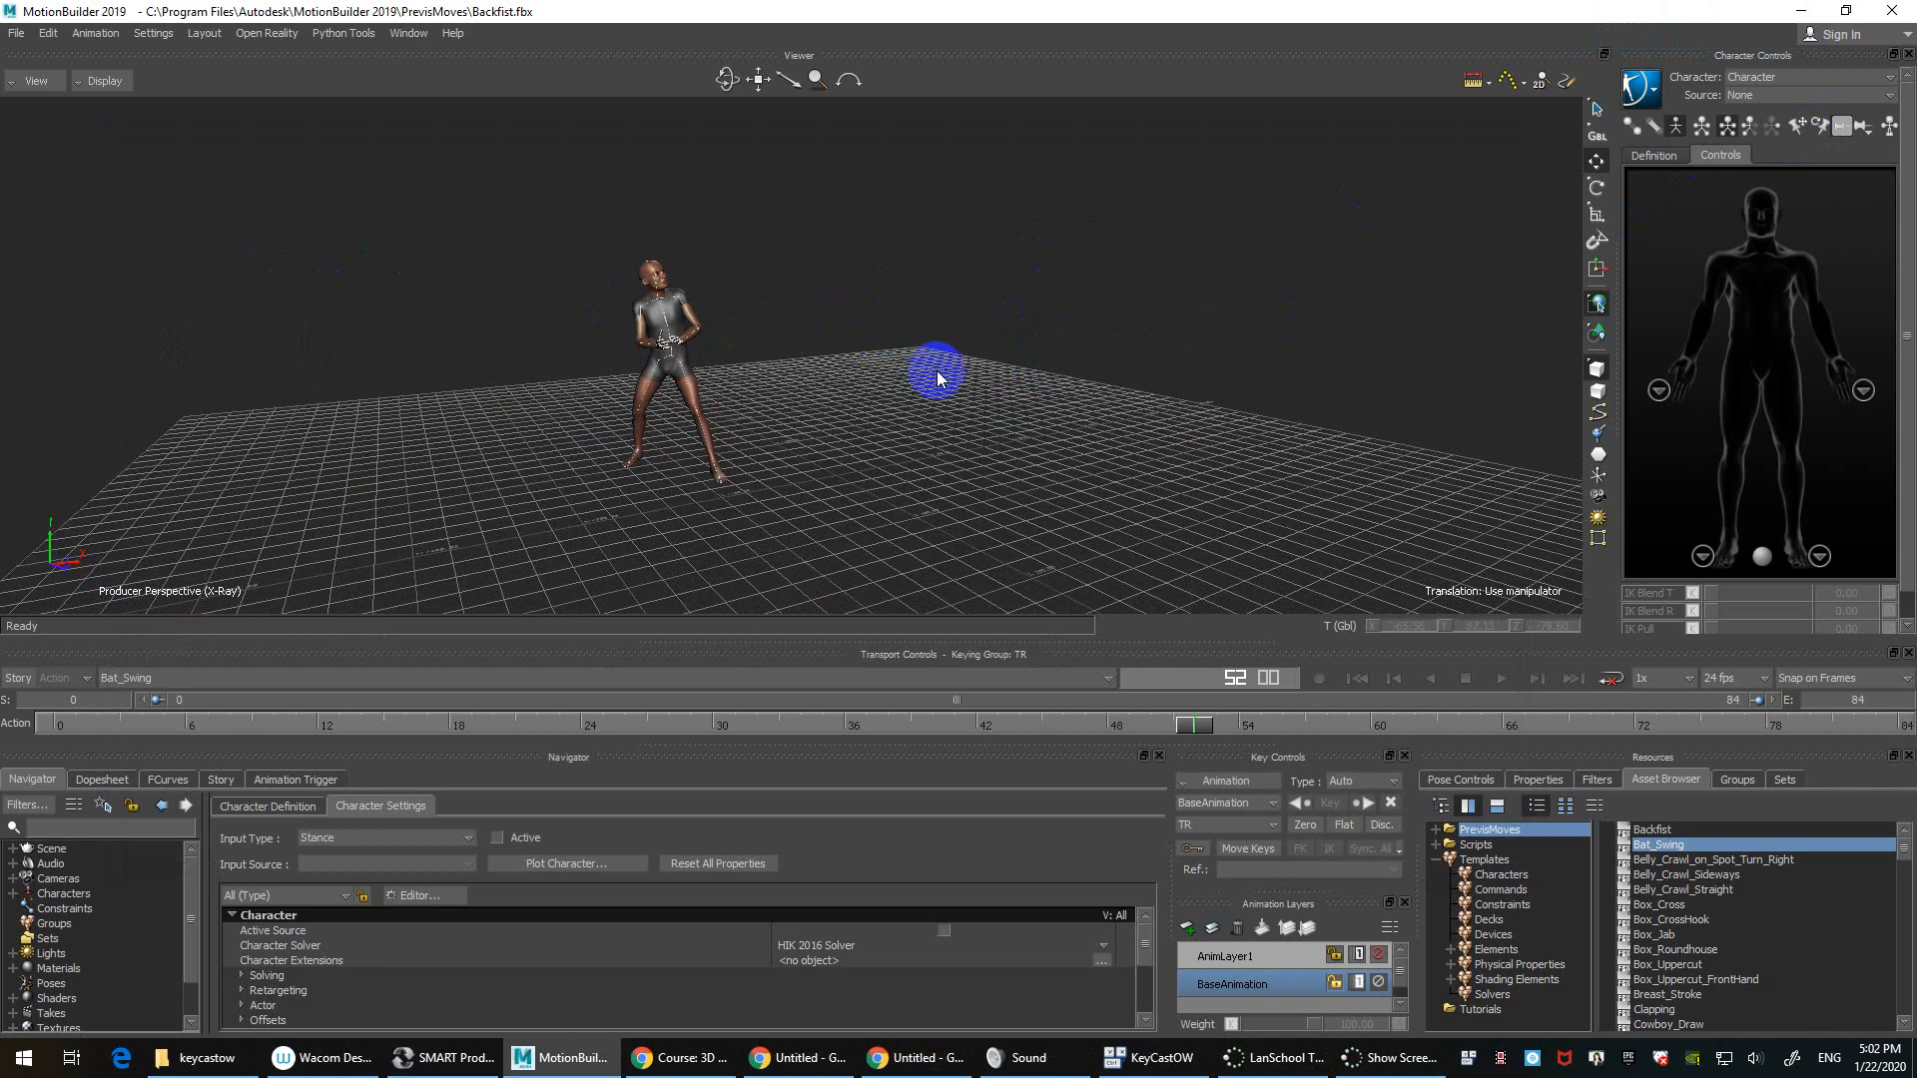
pyautogui.moveTo(973, 385)
pyautogui.keyDown('ctrl'); pyautogui.mouseDown()
pyautogui.moveTo(1008, 394)
pyautogui.moveTo(962, 389)
pyautogui.mouseUp(); pyautogui.keyUp('ctrl')
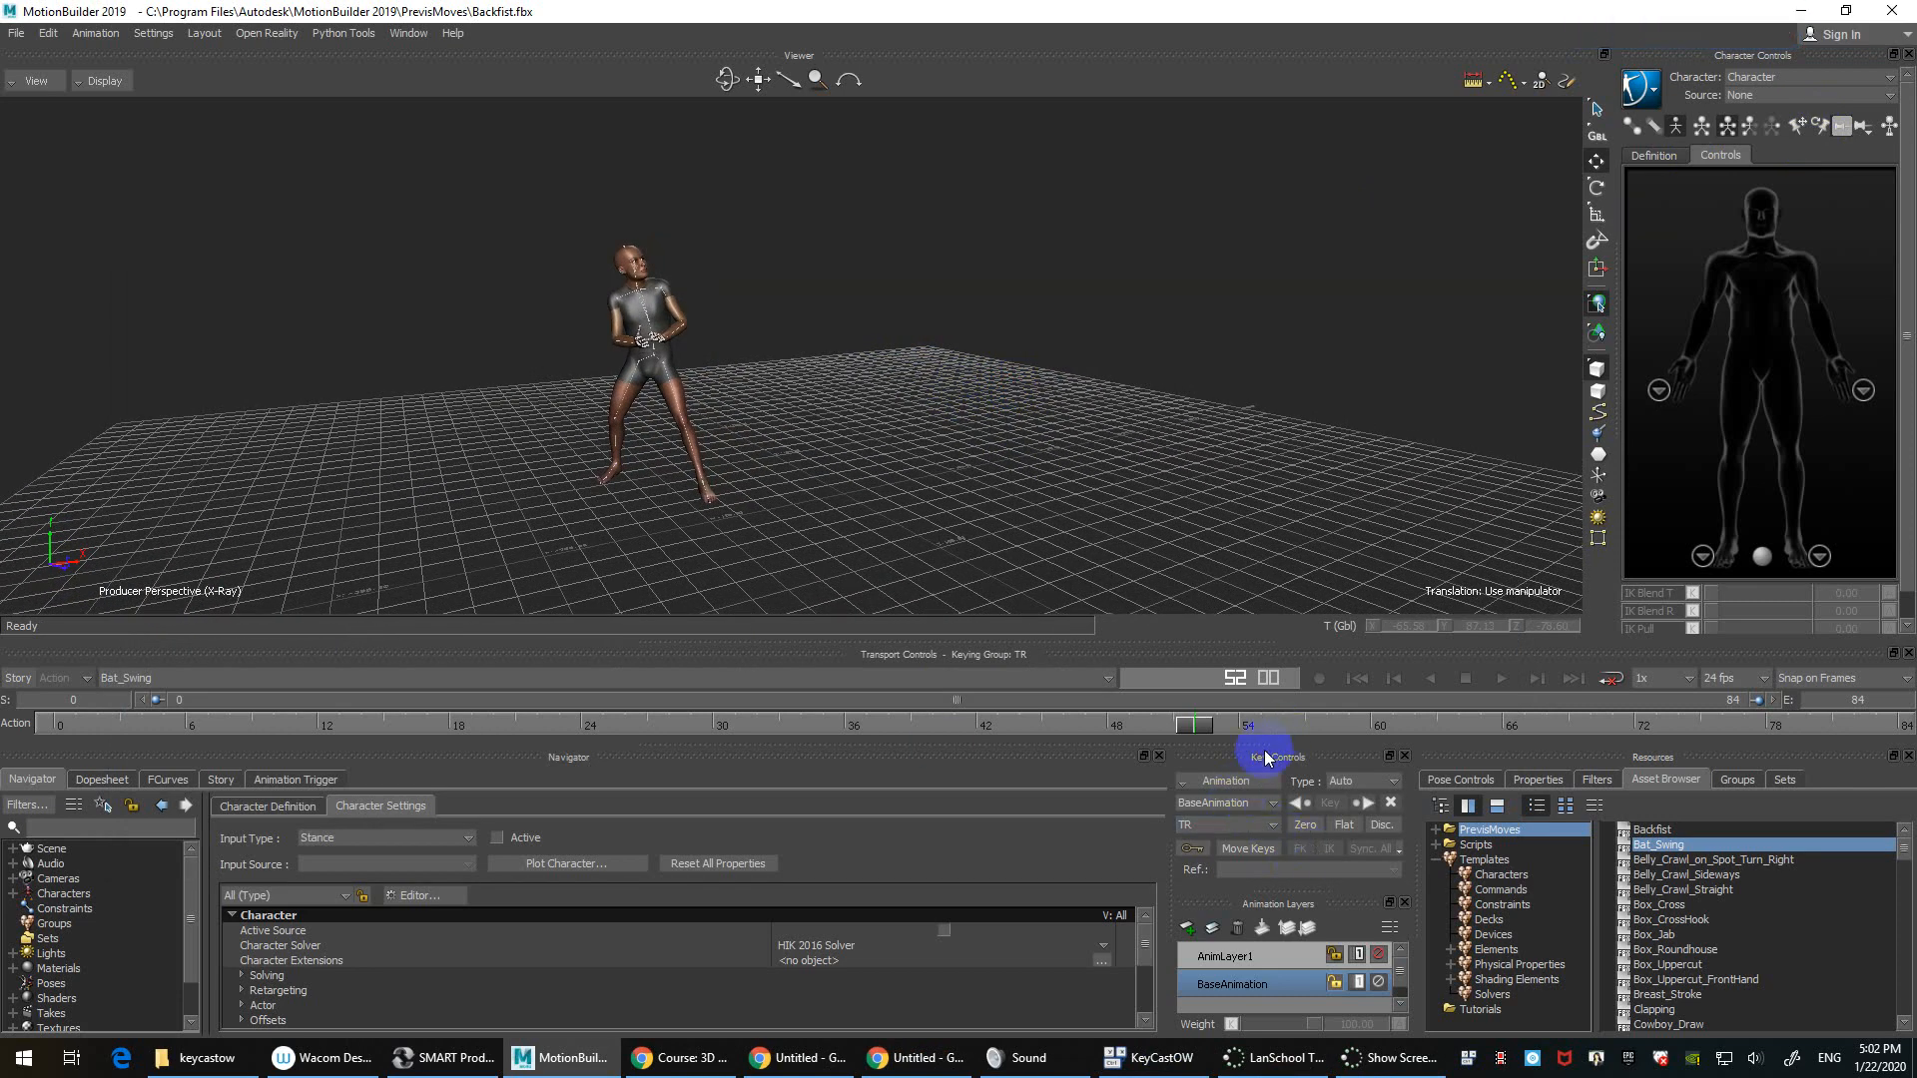
pyautogui.click(1007, 380)
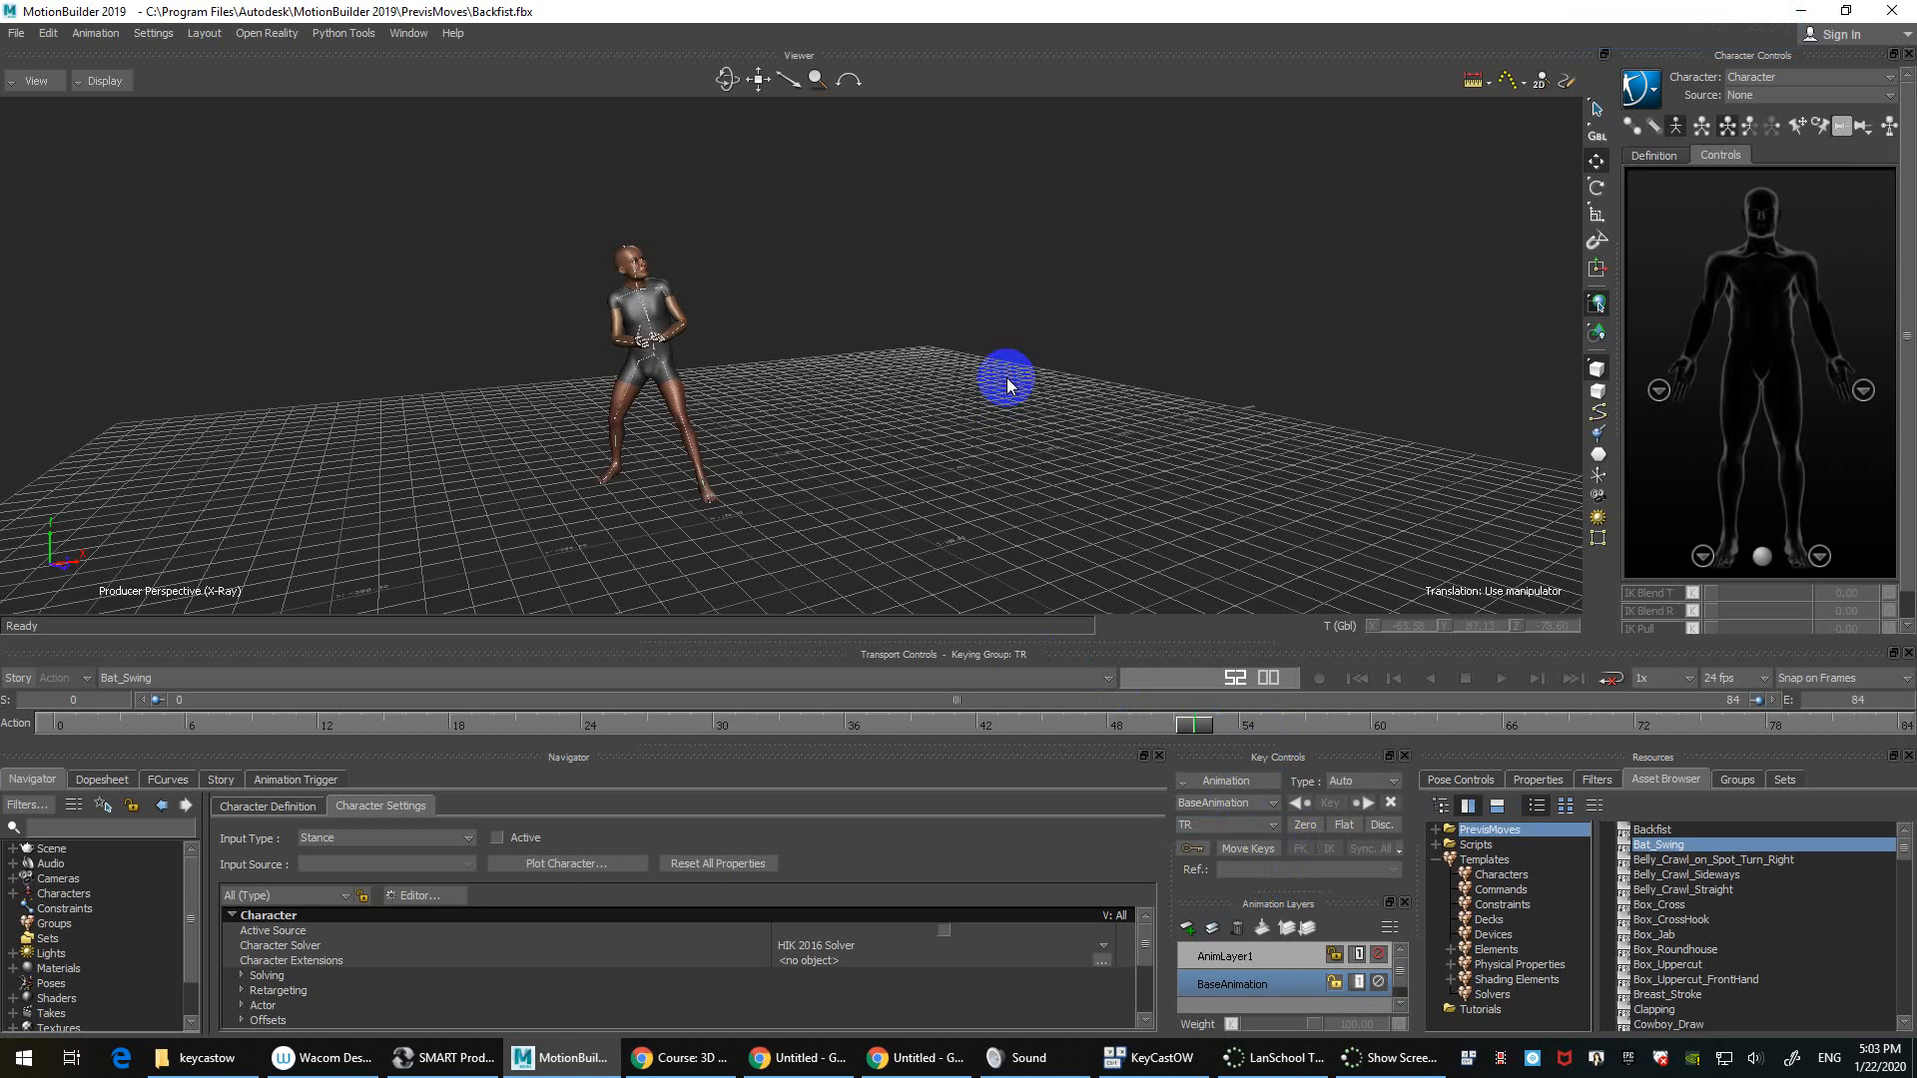
# Step: Start adding a favourite path from PrevisMoves' context menu and expand This PC
pyautogui.rightClick(1525, 839)
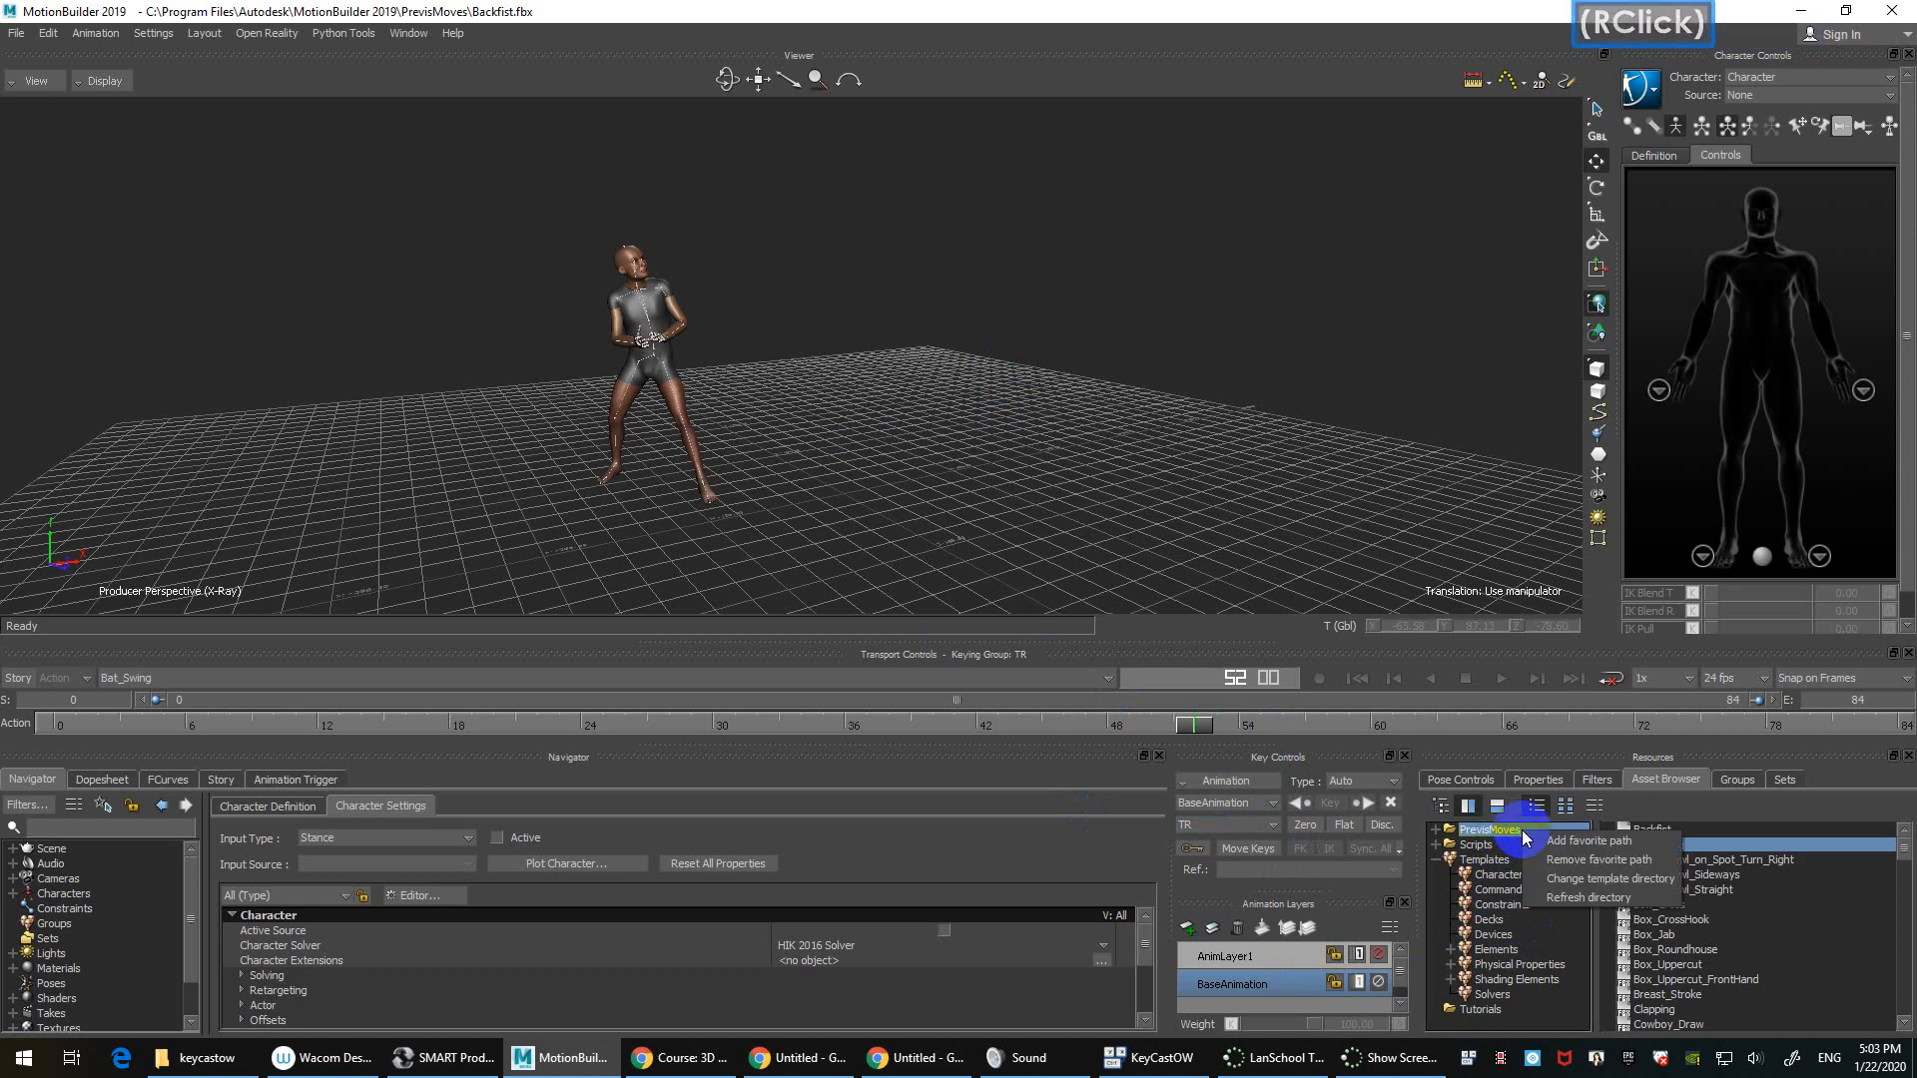
pyautogui.click(1561, 842)
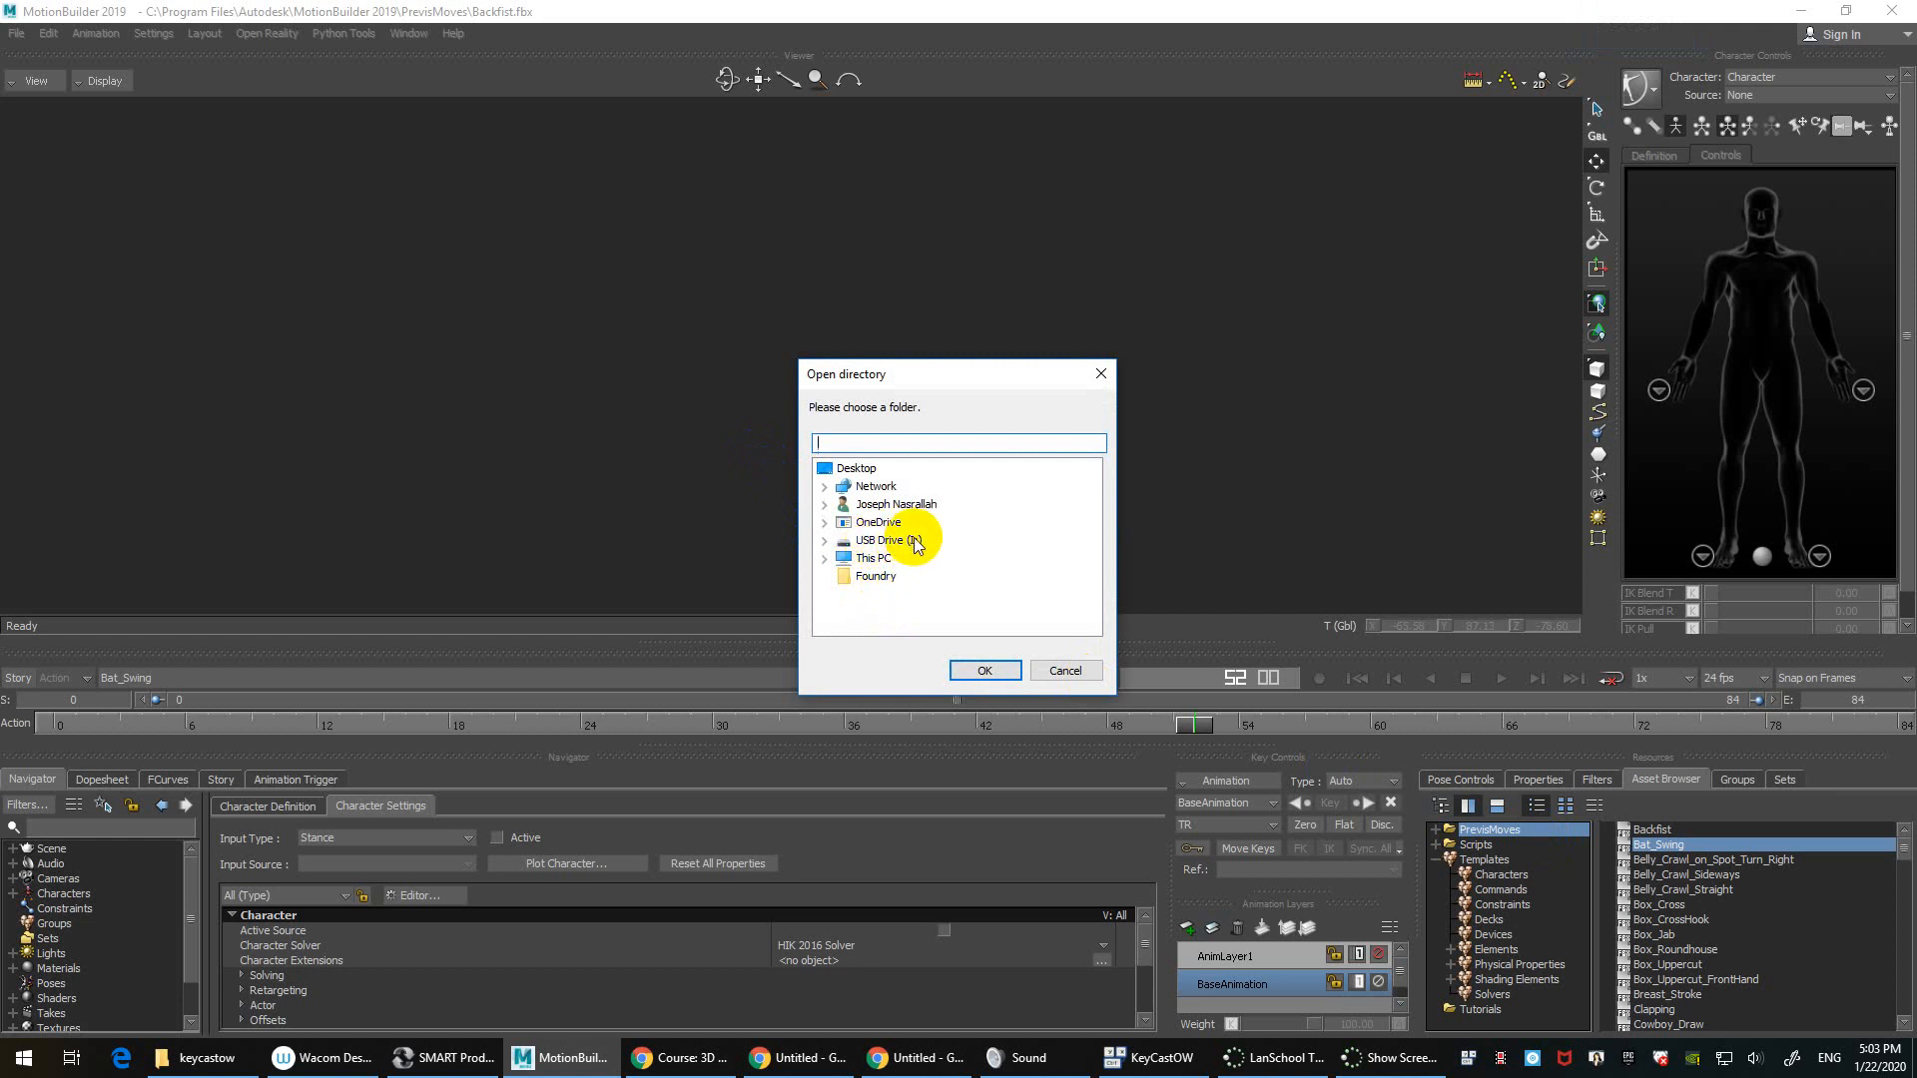
pyautogui.click(911, 545)
pyautogui.click(877, 559)
pyautogui.doubleClick(876, 559)
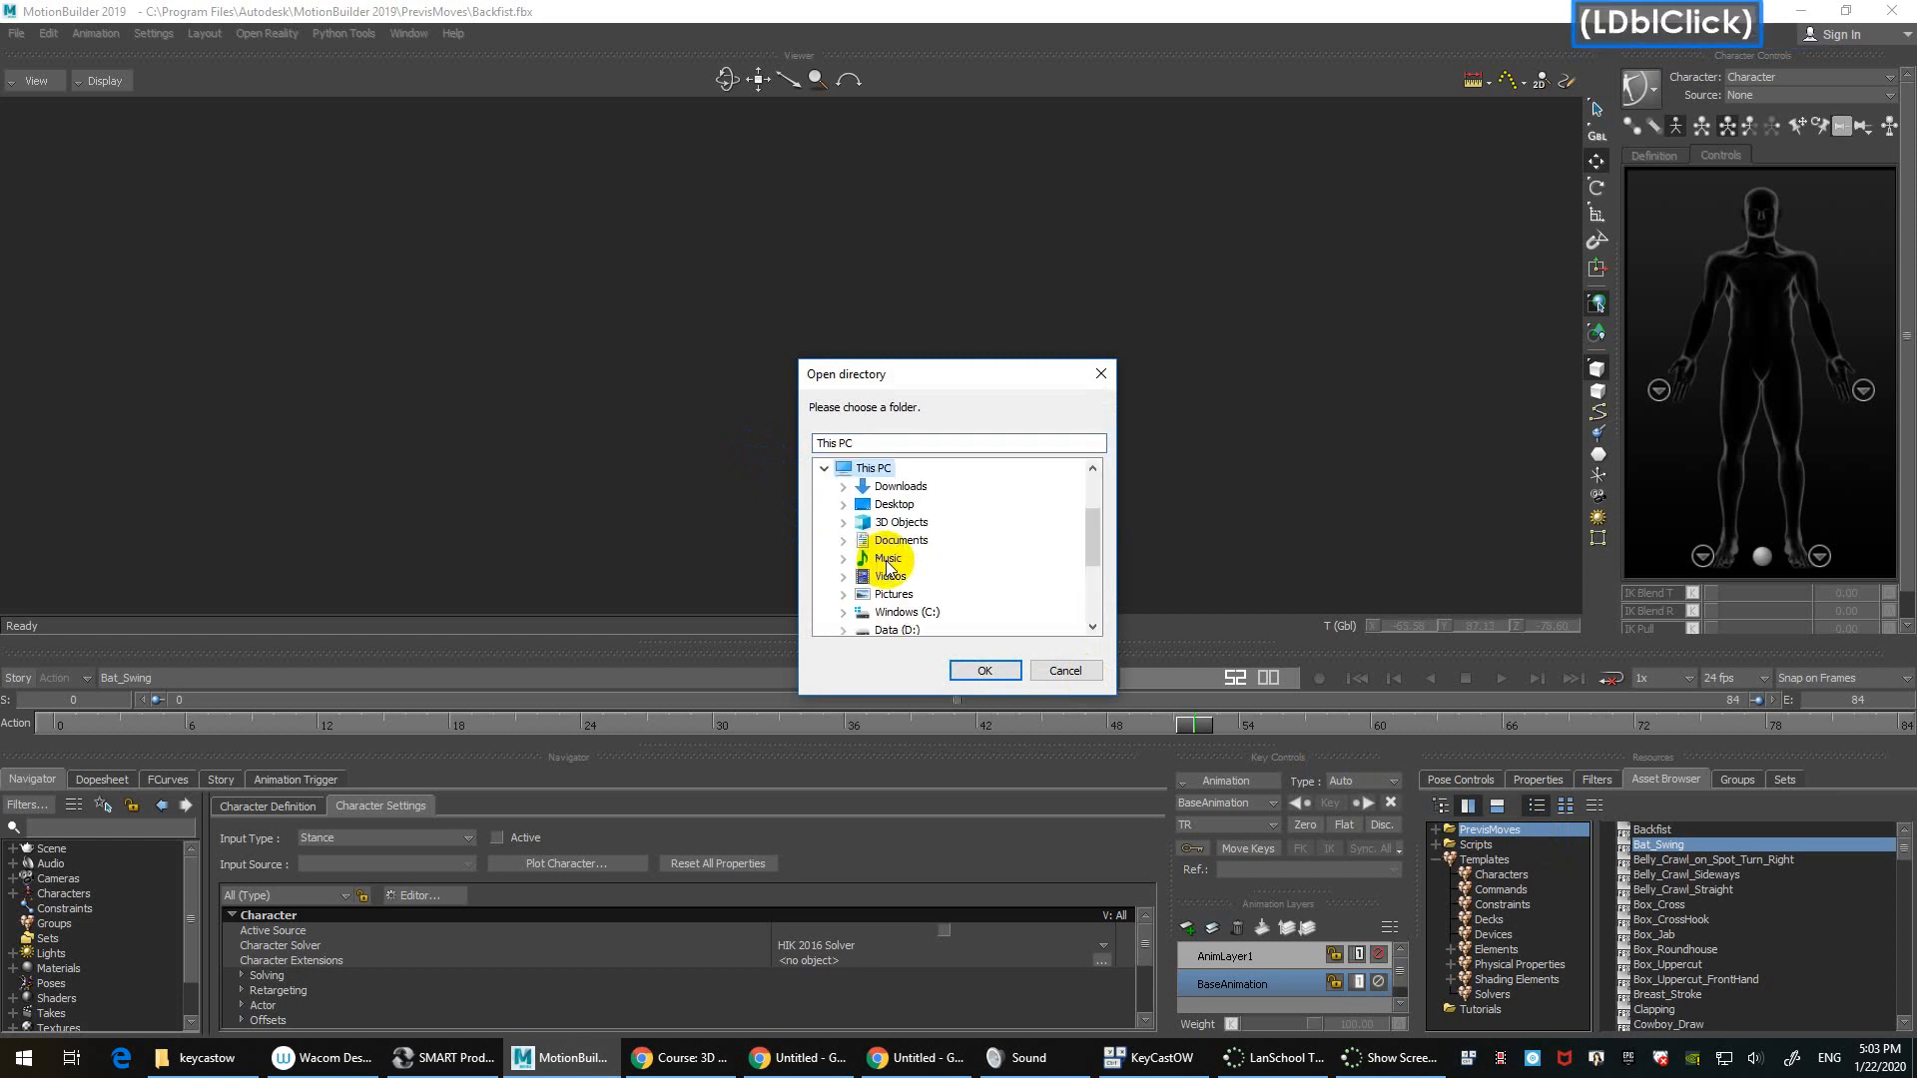
# Step: Browse to FACULTY SHARED (S:) > 3DAnimation-CGI > instructor's folder > Samples and confirm it
pyautogui.scroll(-3, 948, 554)
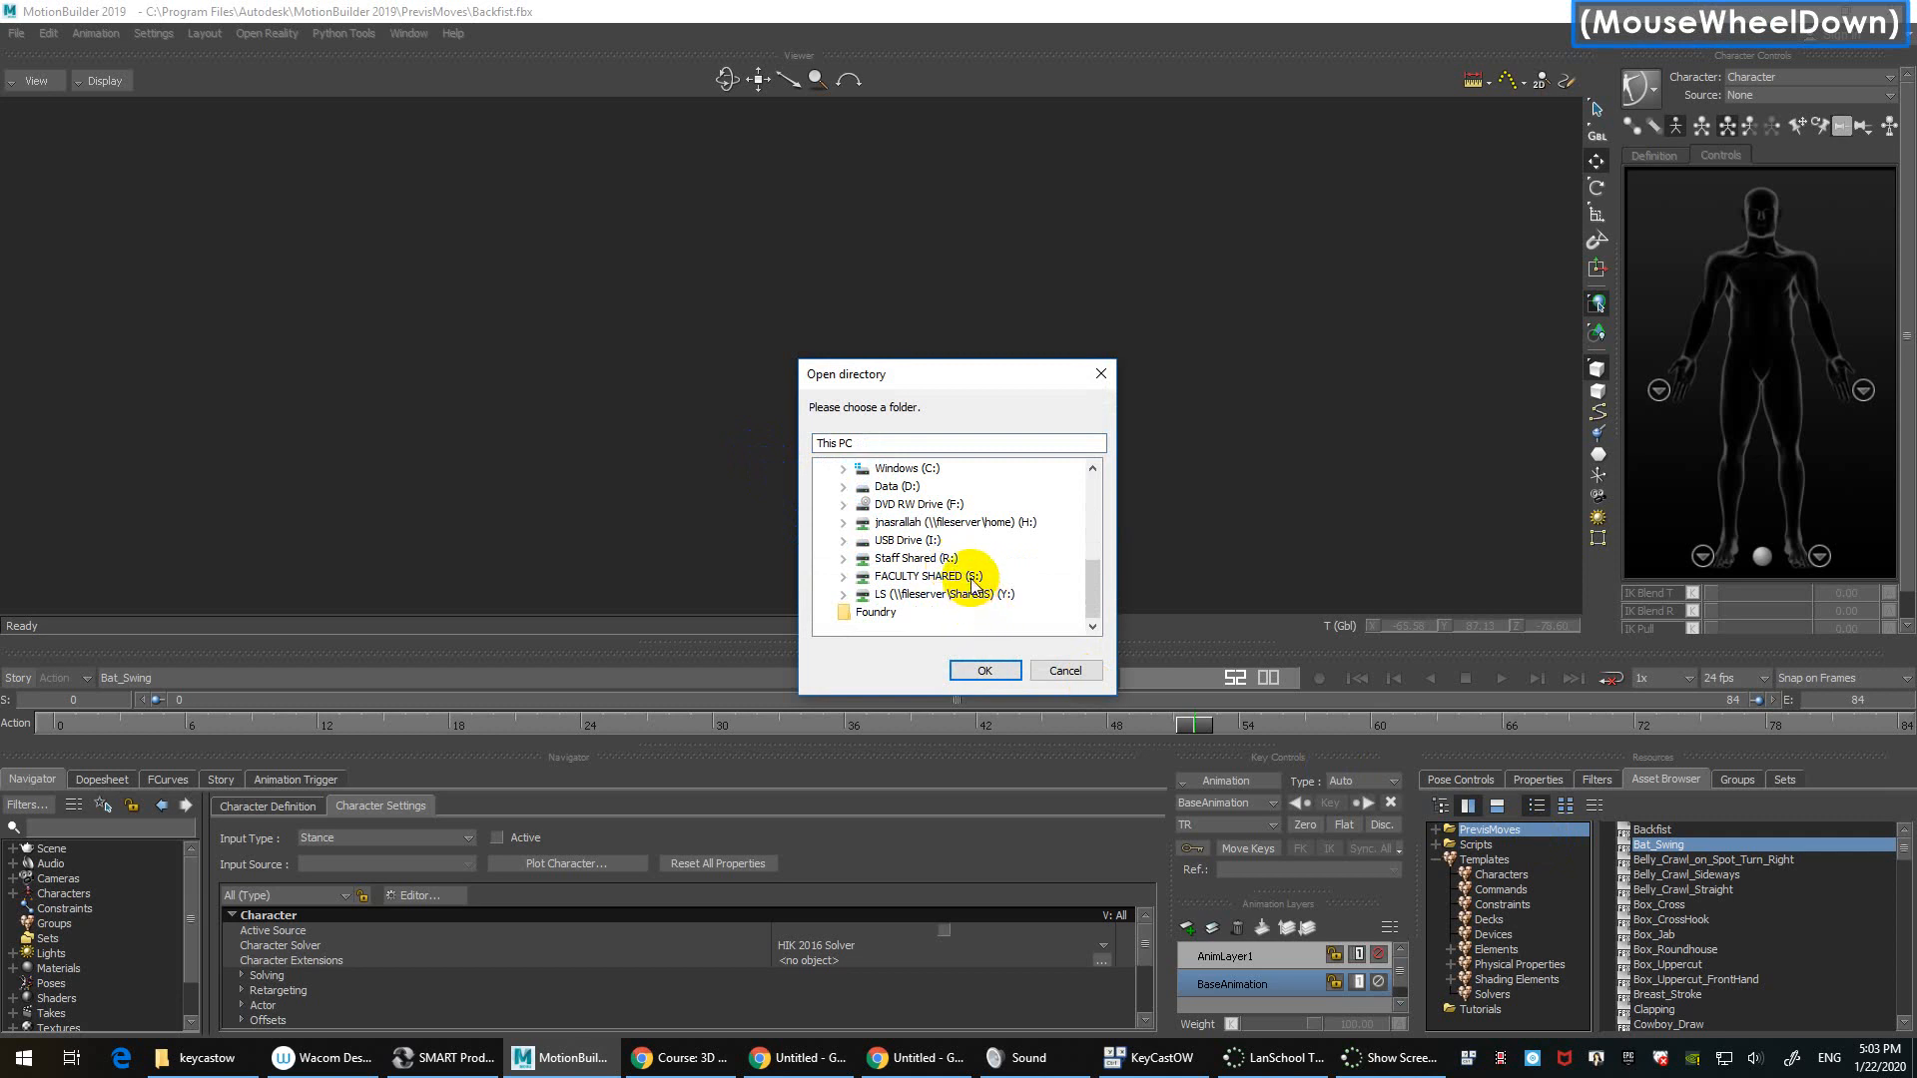
pyautogui.doubleClick(968, 576)
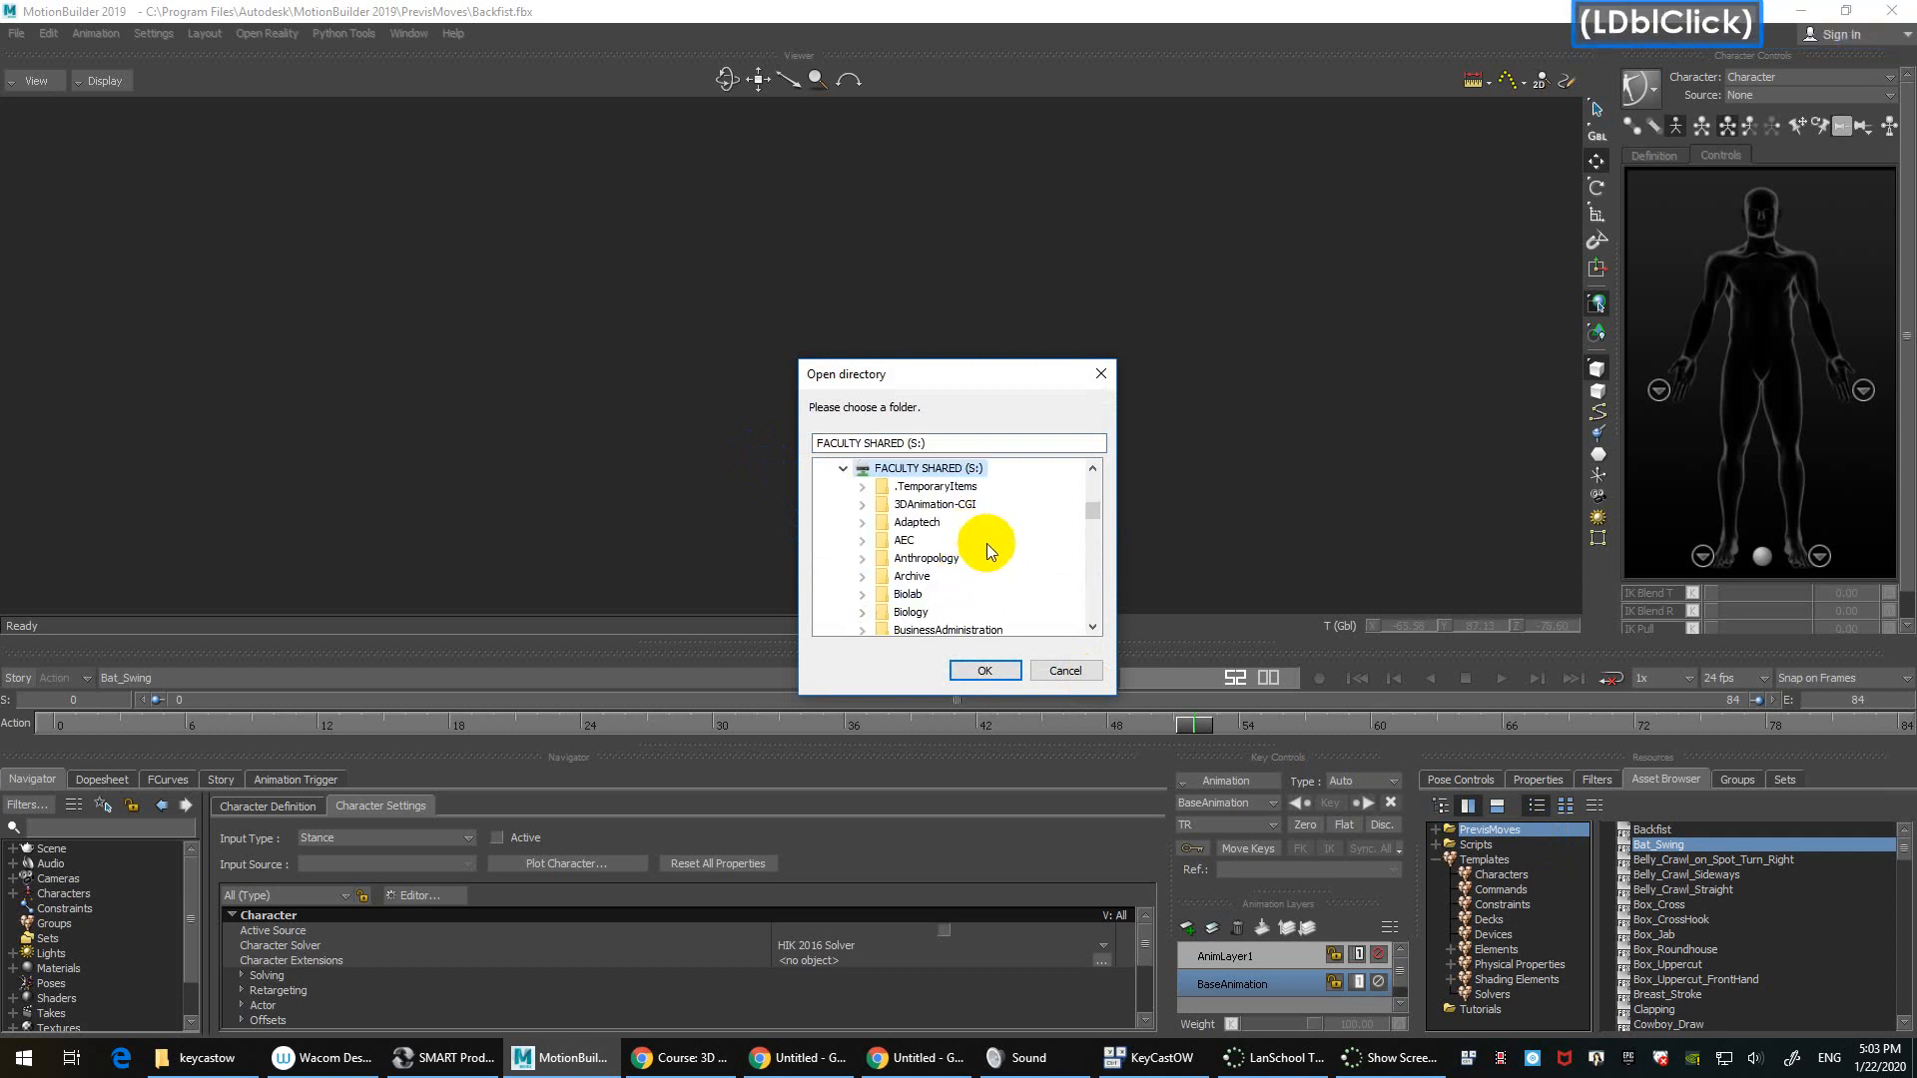
pyautogui.doubleClick(962, 505)
pyautogui.scroll(-5, 1009, 565)
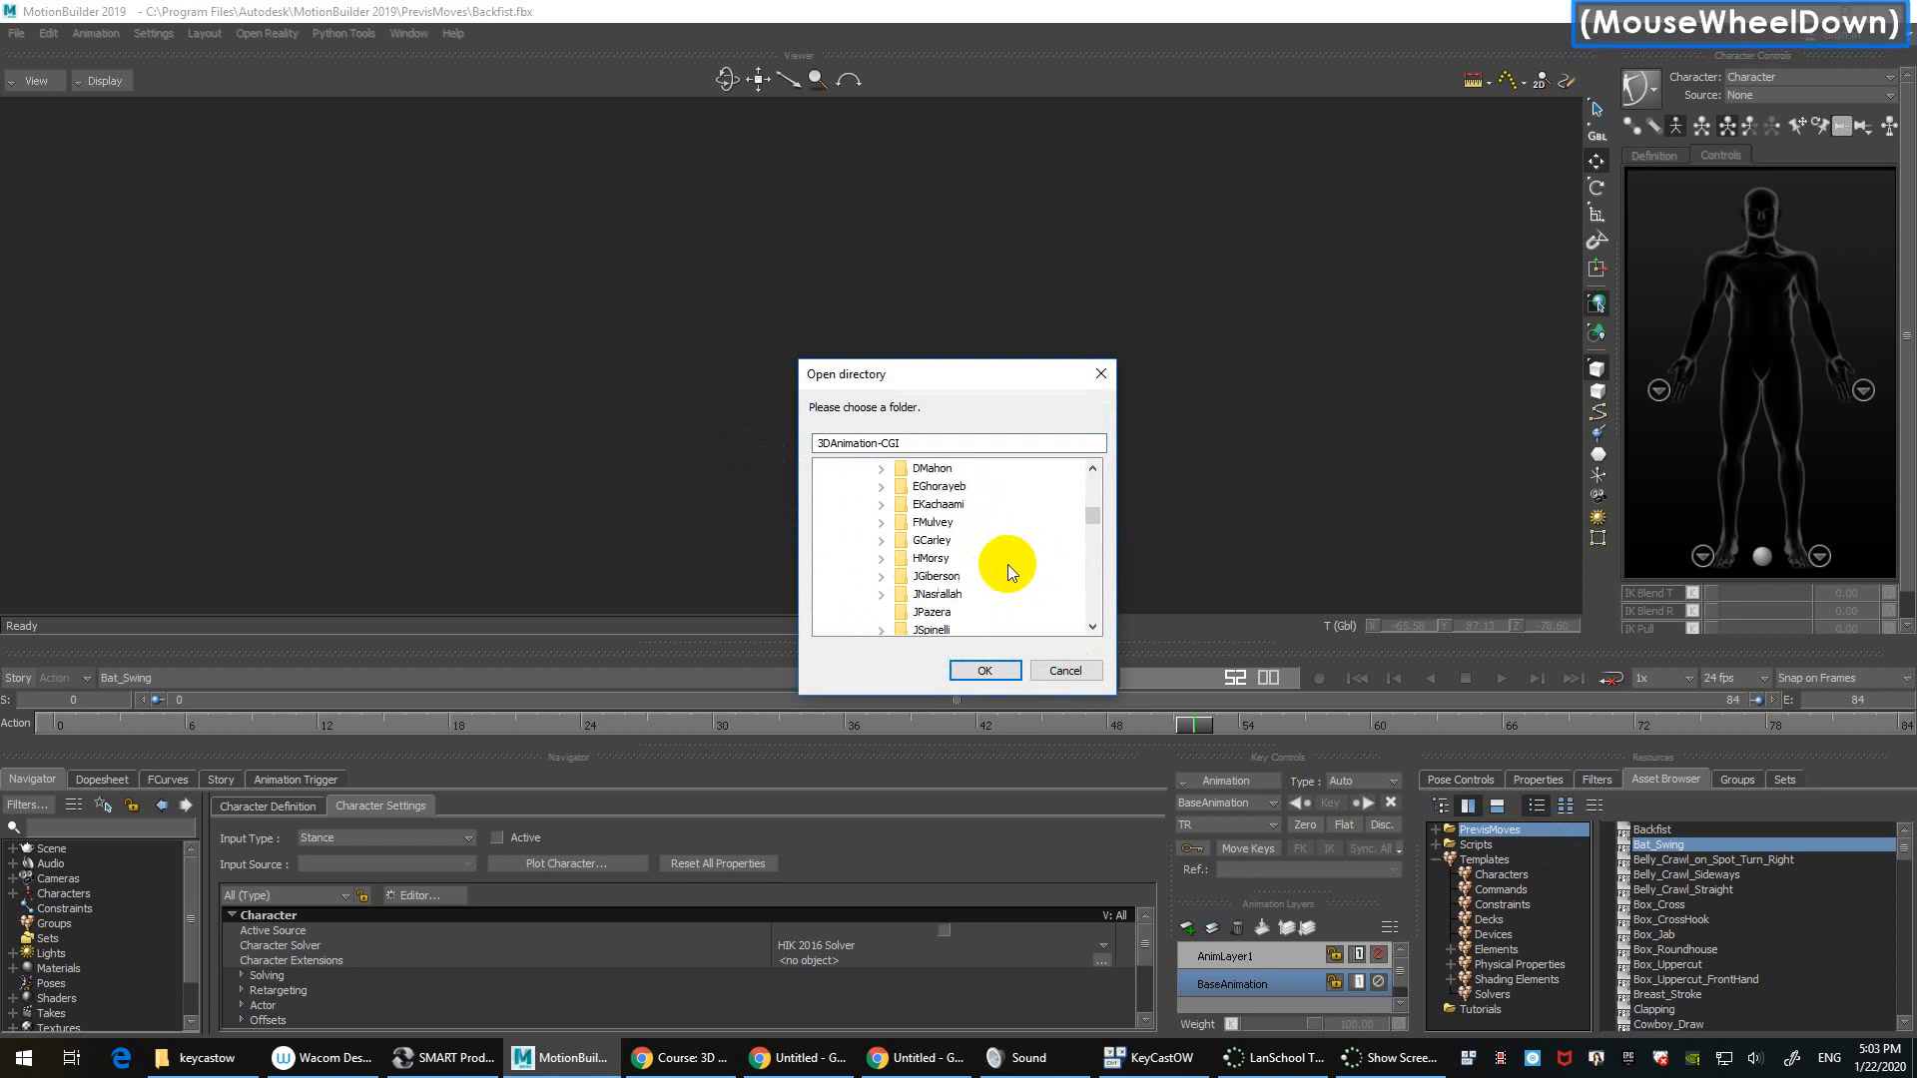
pyautogui.doubleClick(951, 543)
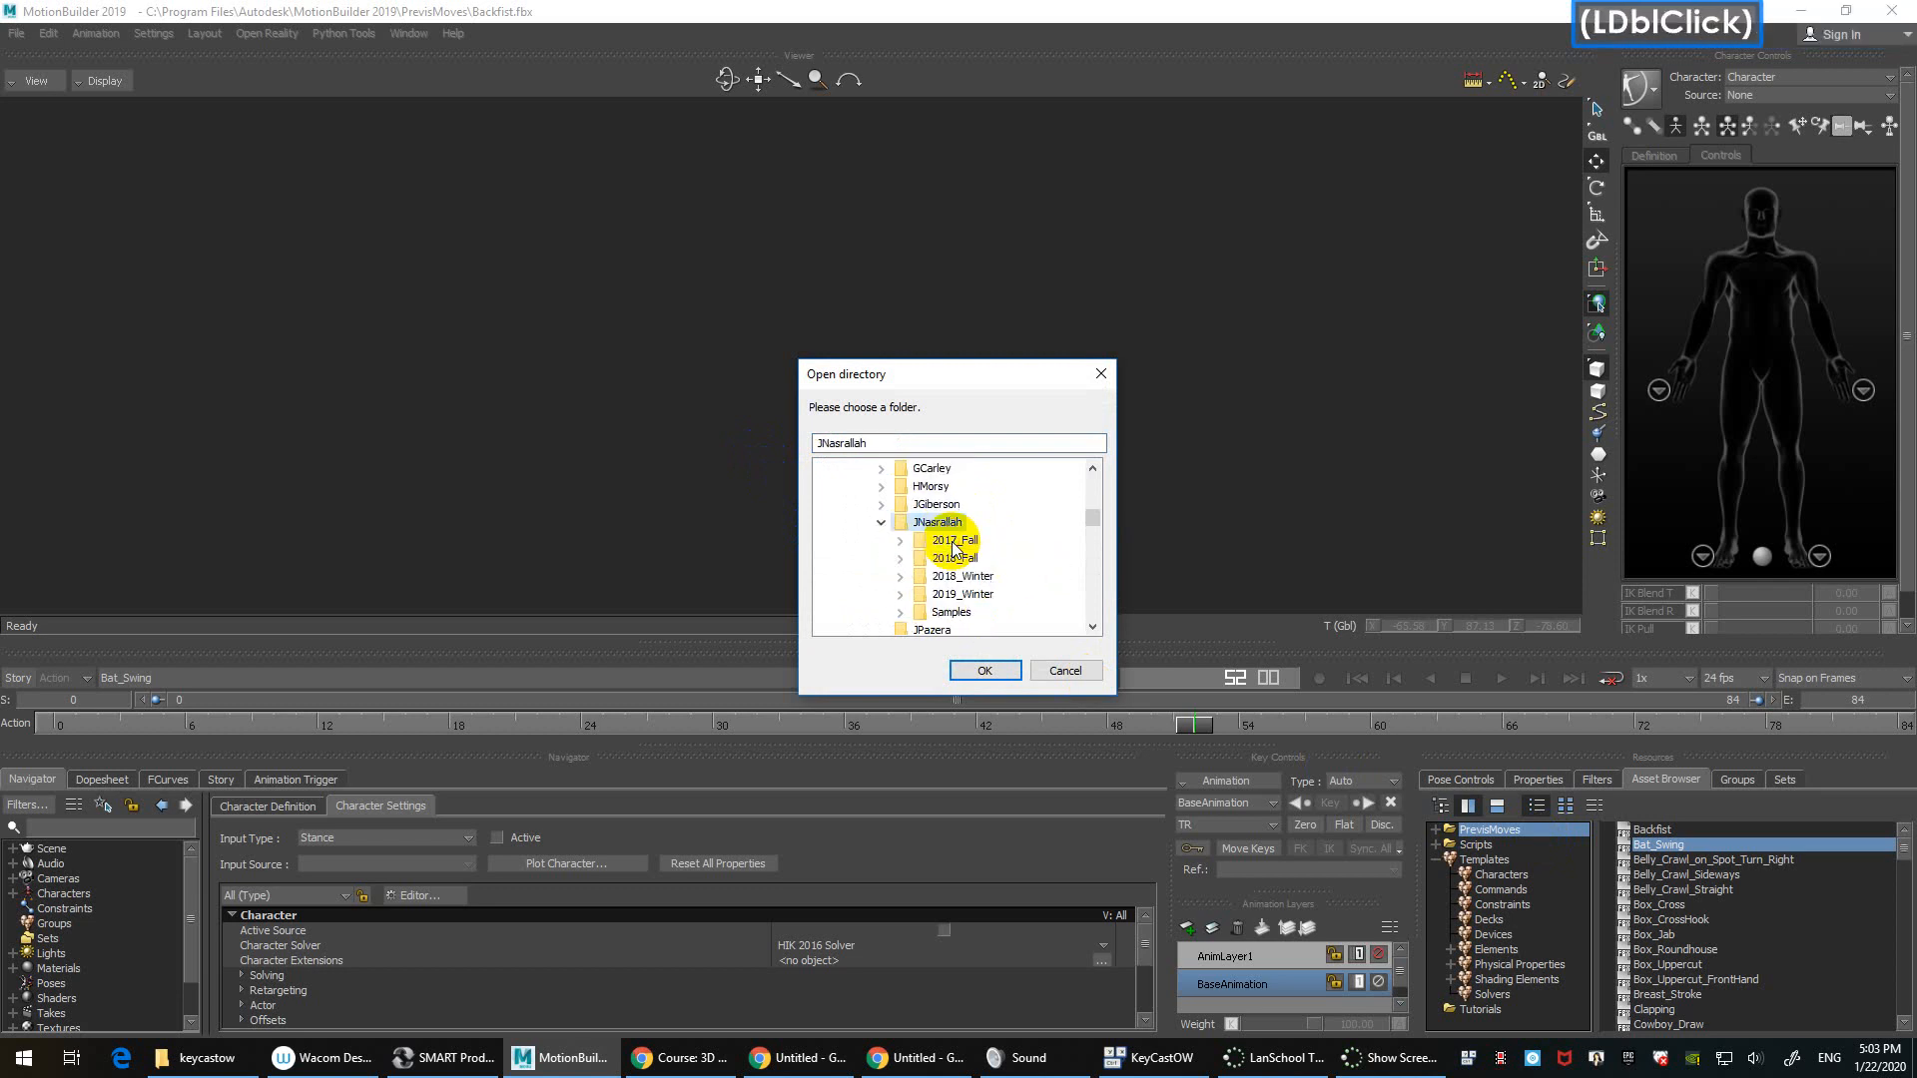
pyautogui.scroll(-1, 1026, 571)
pyautogui.click(952, 559)
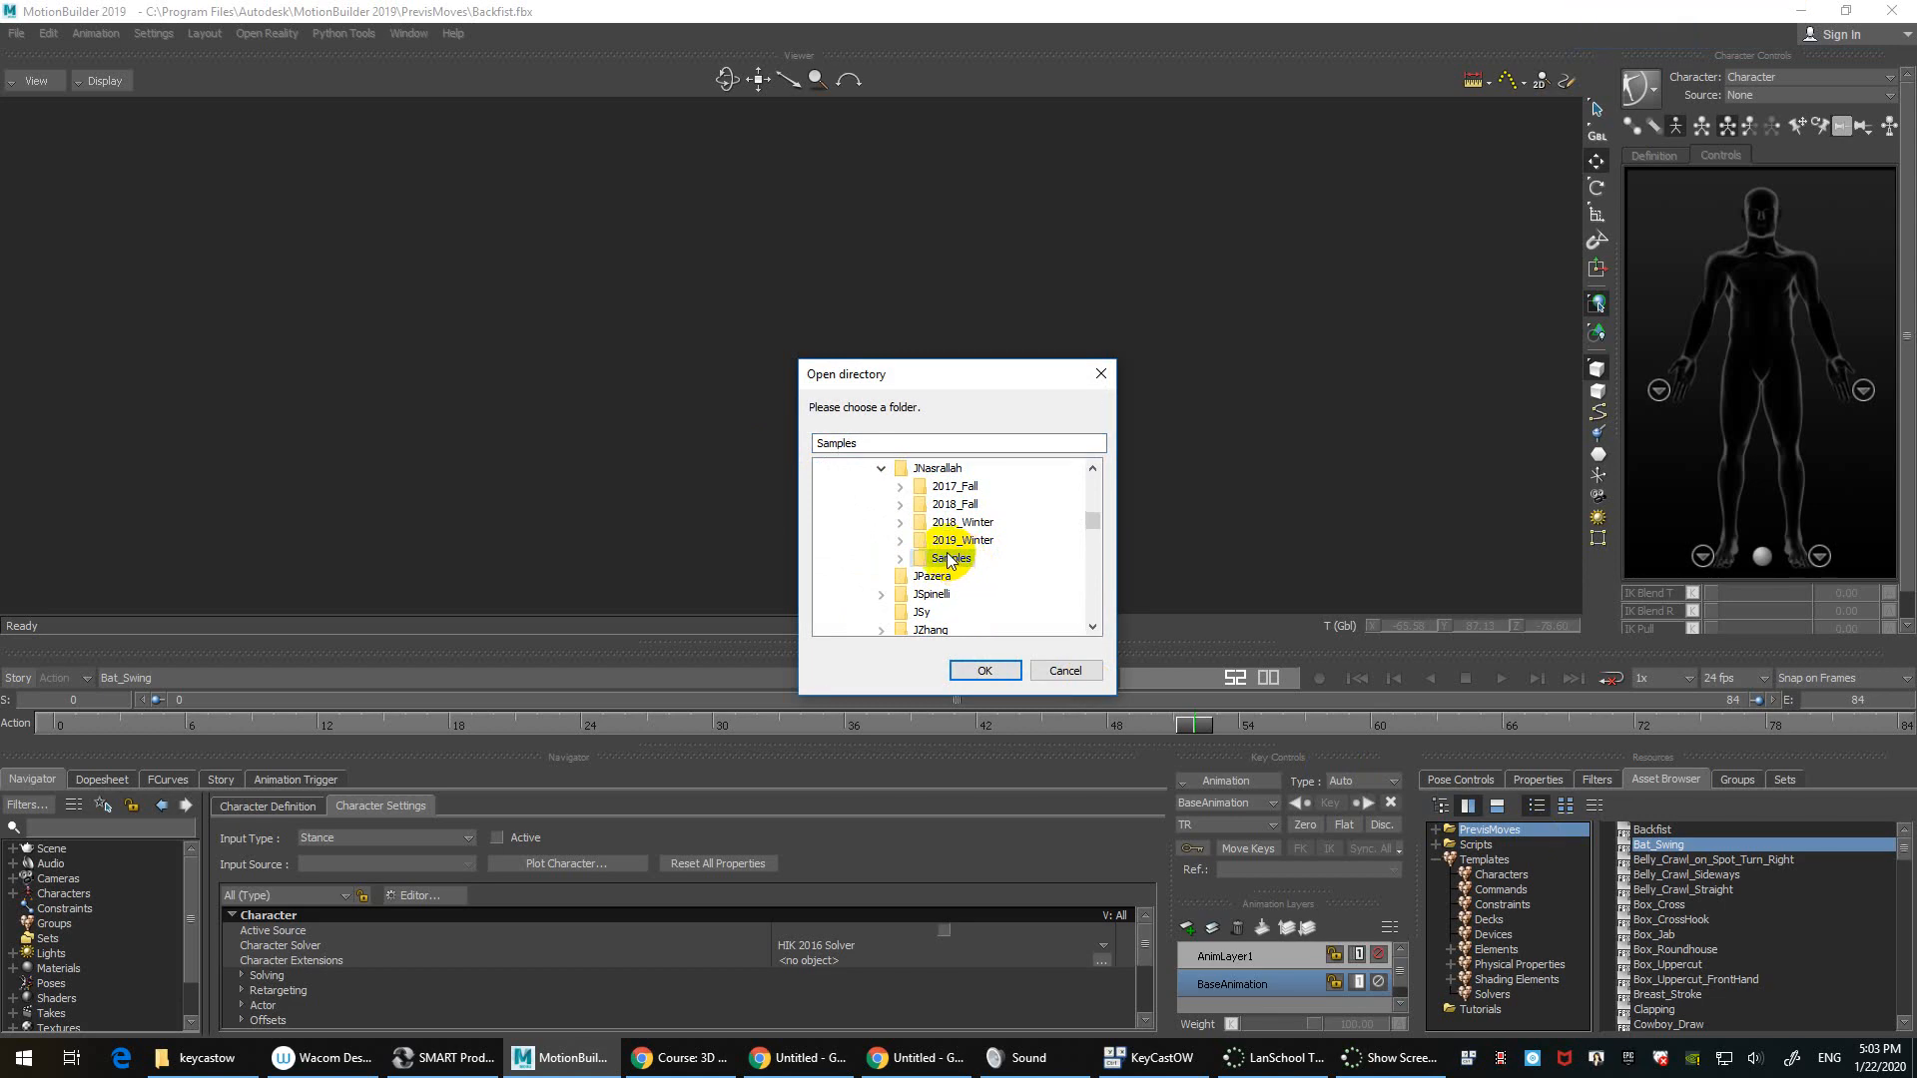
pyautogui.click(998, 672)
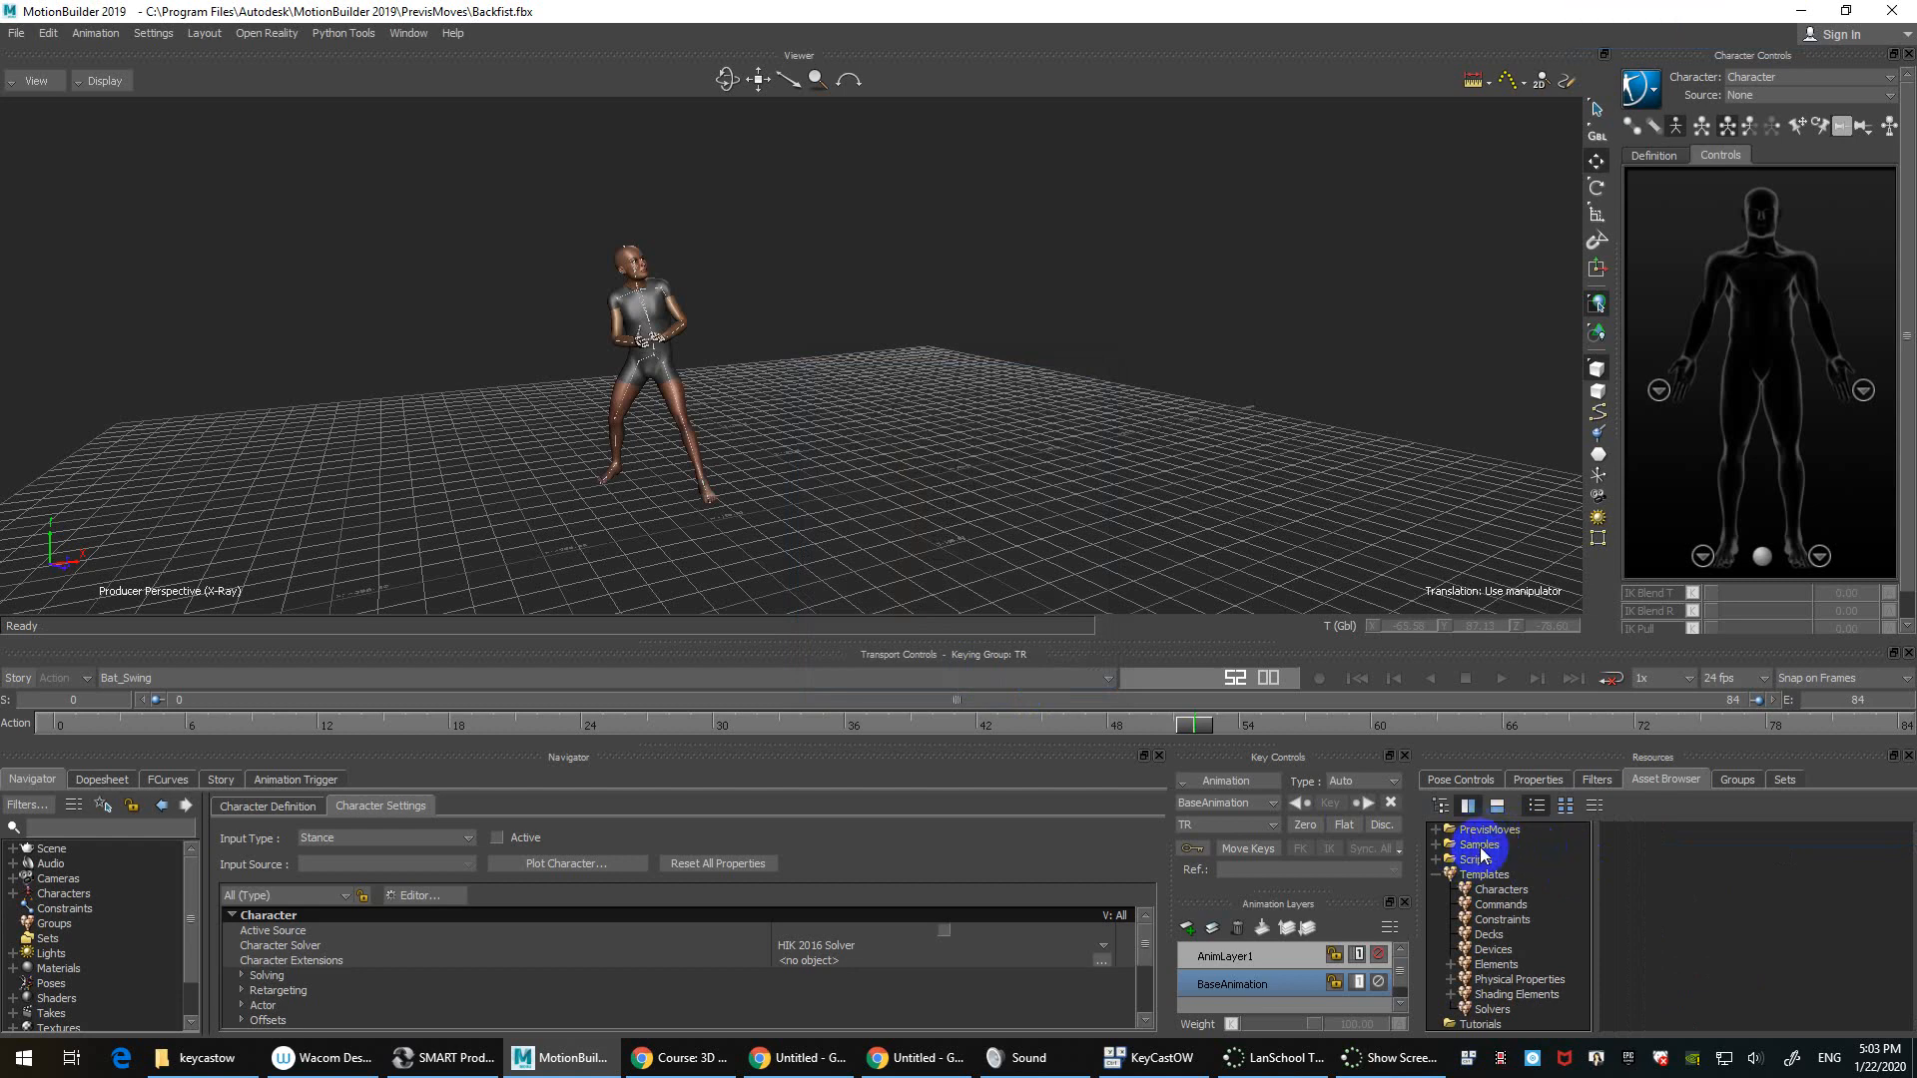
# Step: Expand Samples and its nested Anims folders down to the Female animations folder
pyautogui.click(1479, 846)
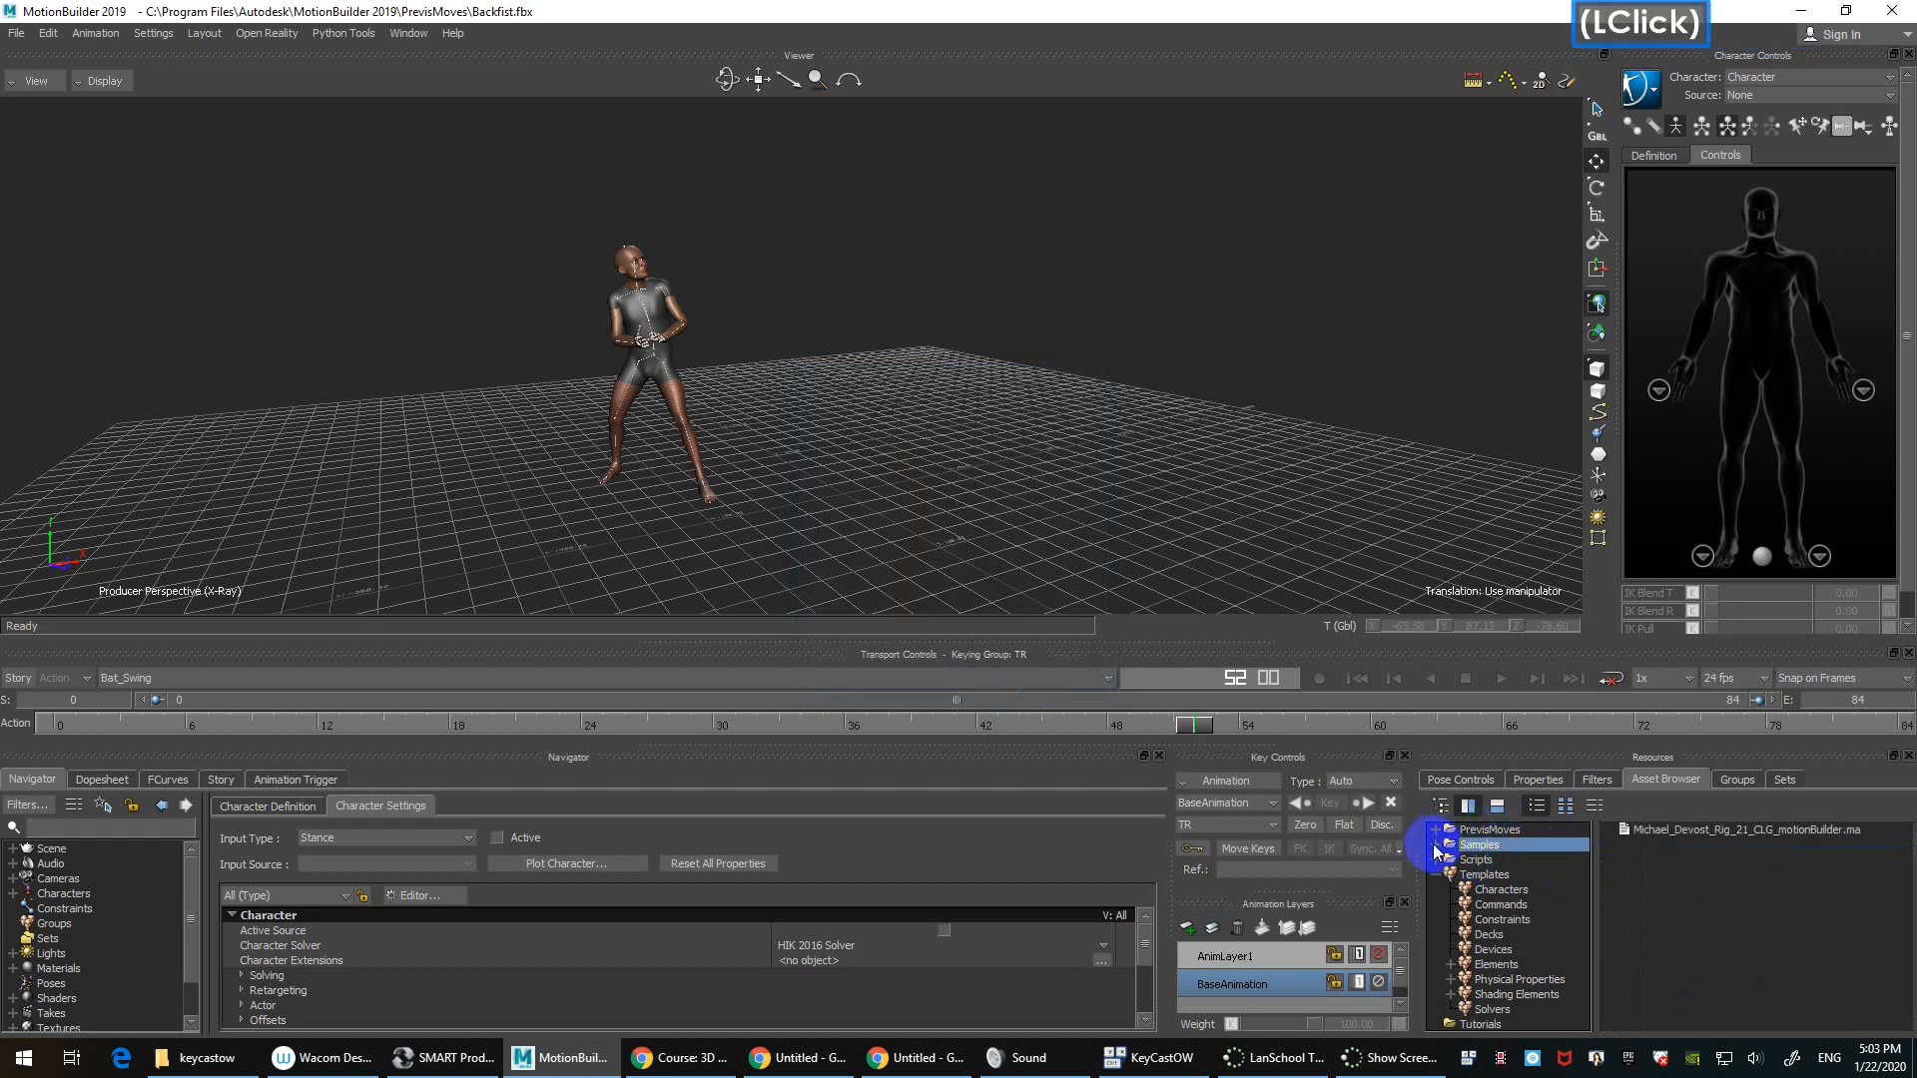
pyautogui.click(1436, 844)
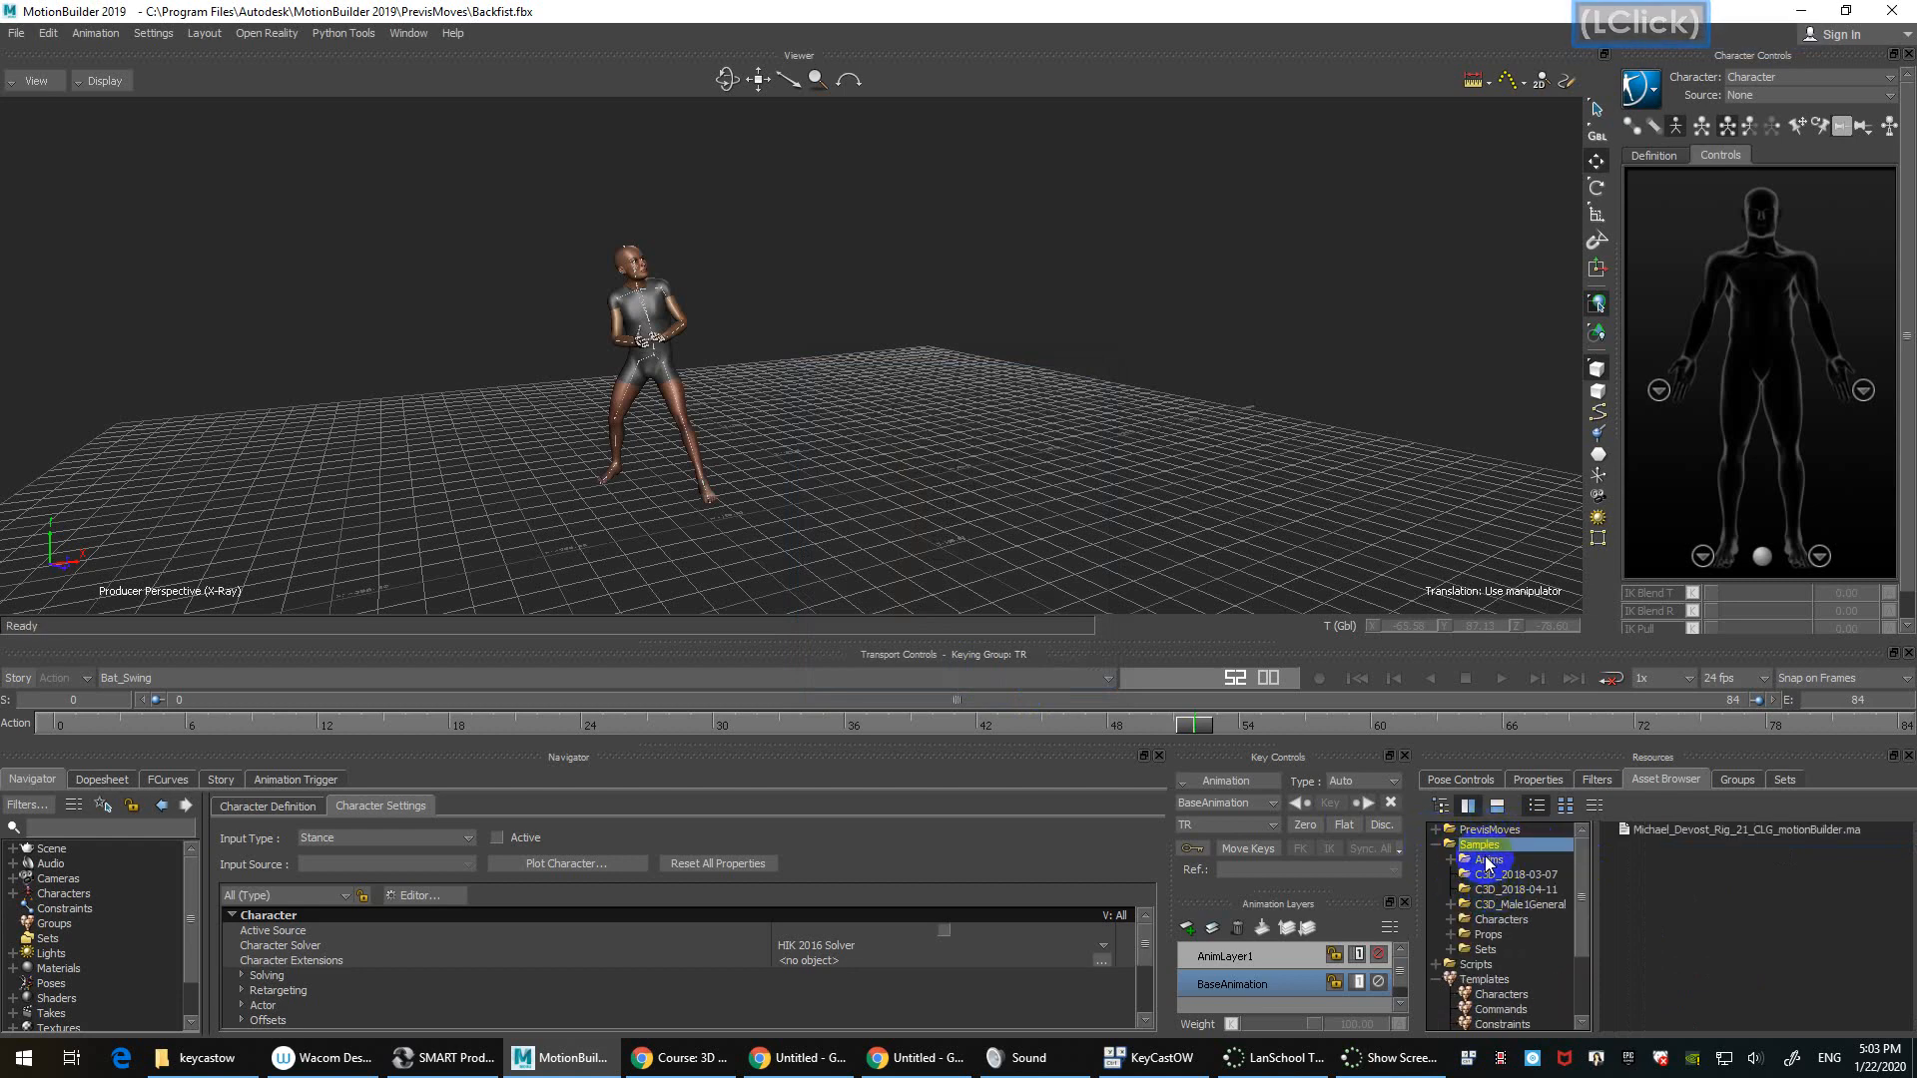
pyautogui.moveTo(1593, 874); pyautogui.dragTo(1617, 876)
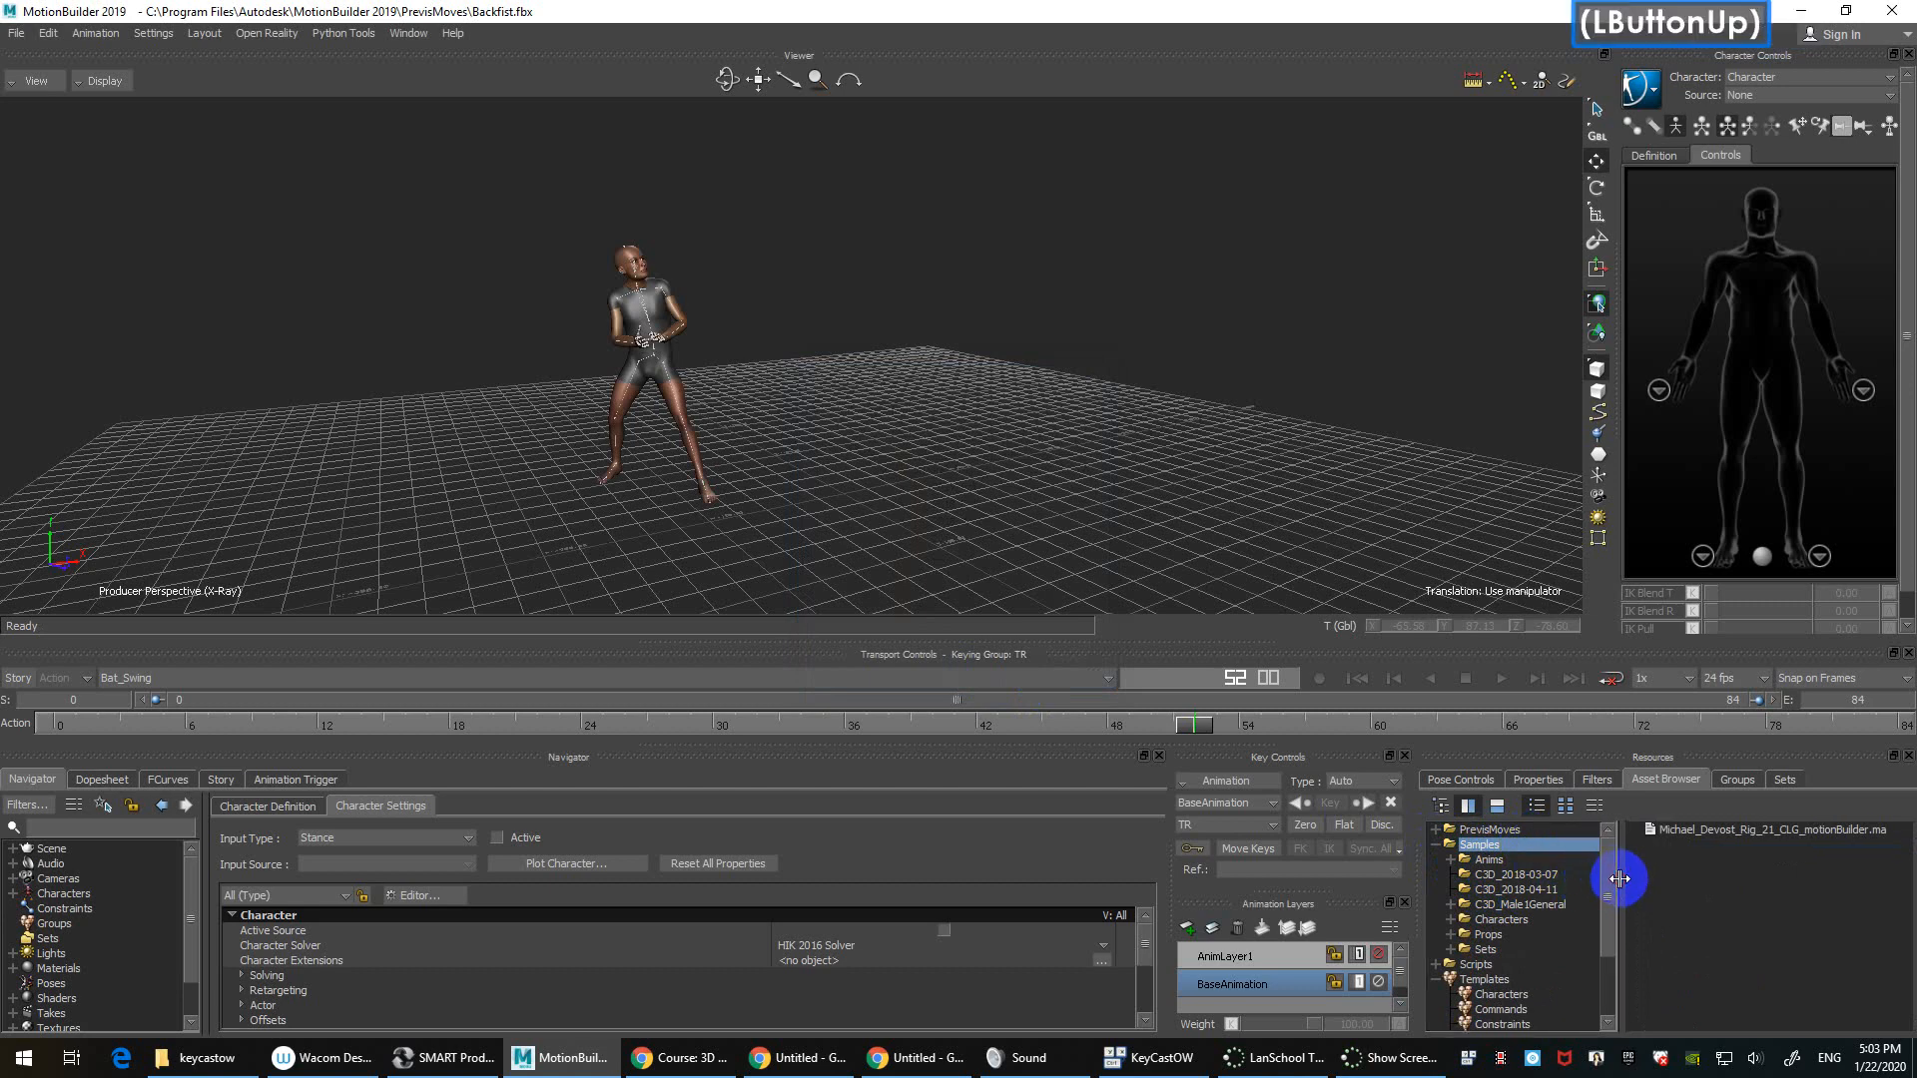
pyautogui.click(1536, 875)
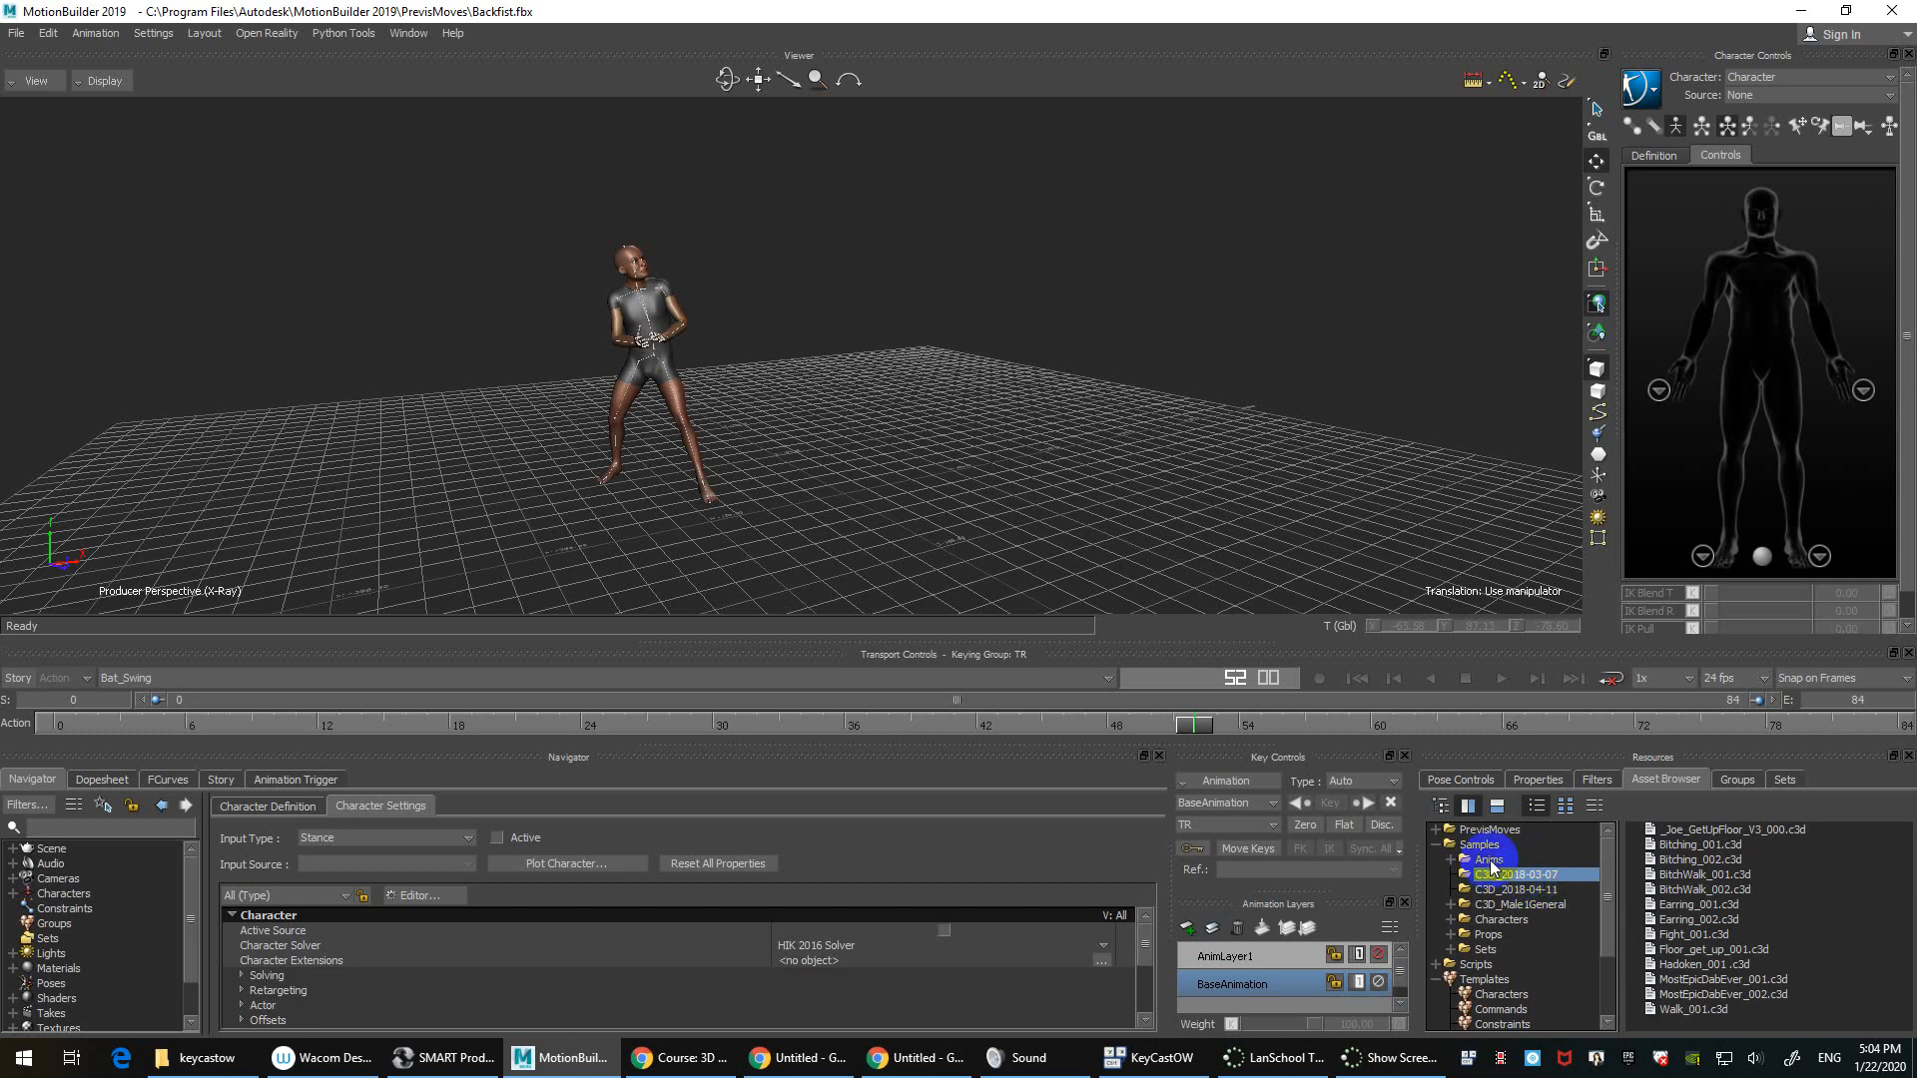
pyautogui.click(1491, 860)
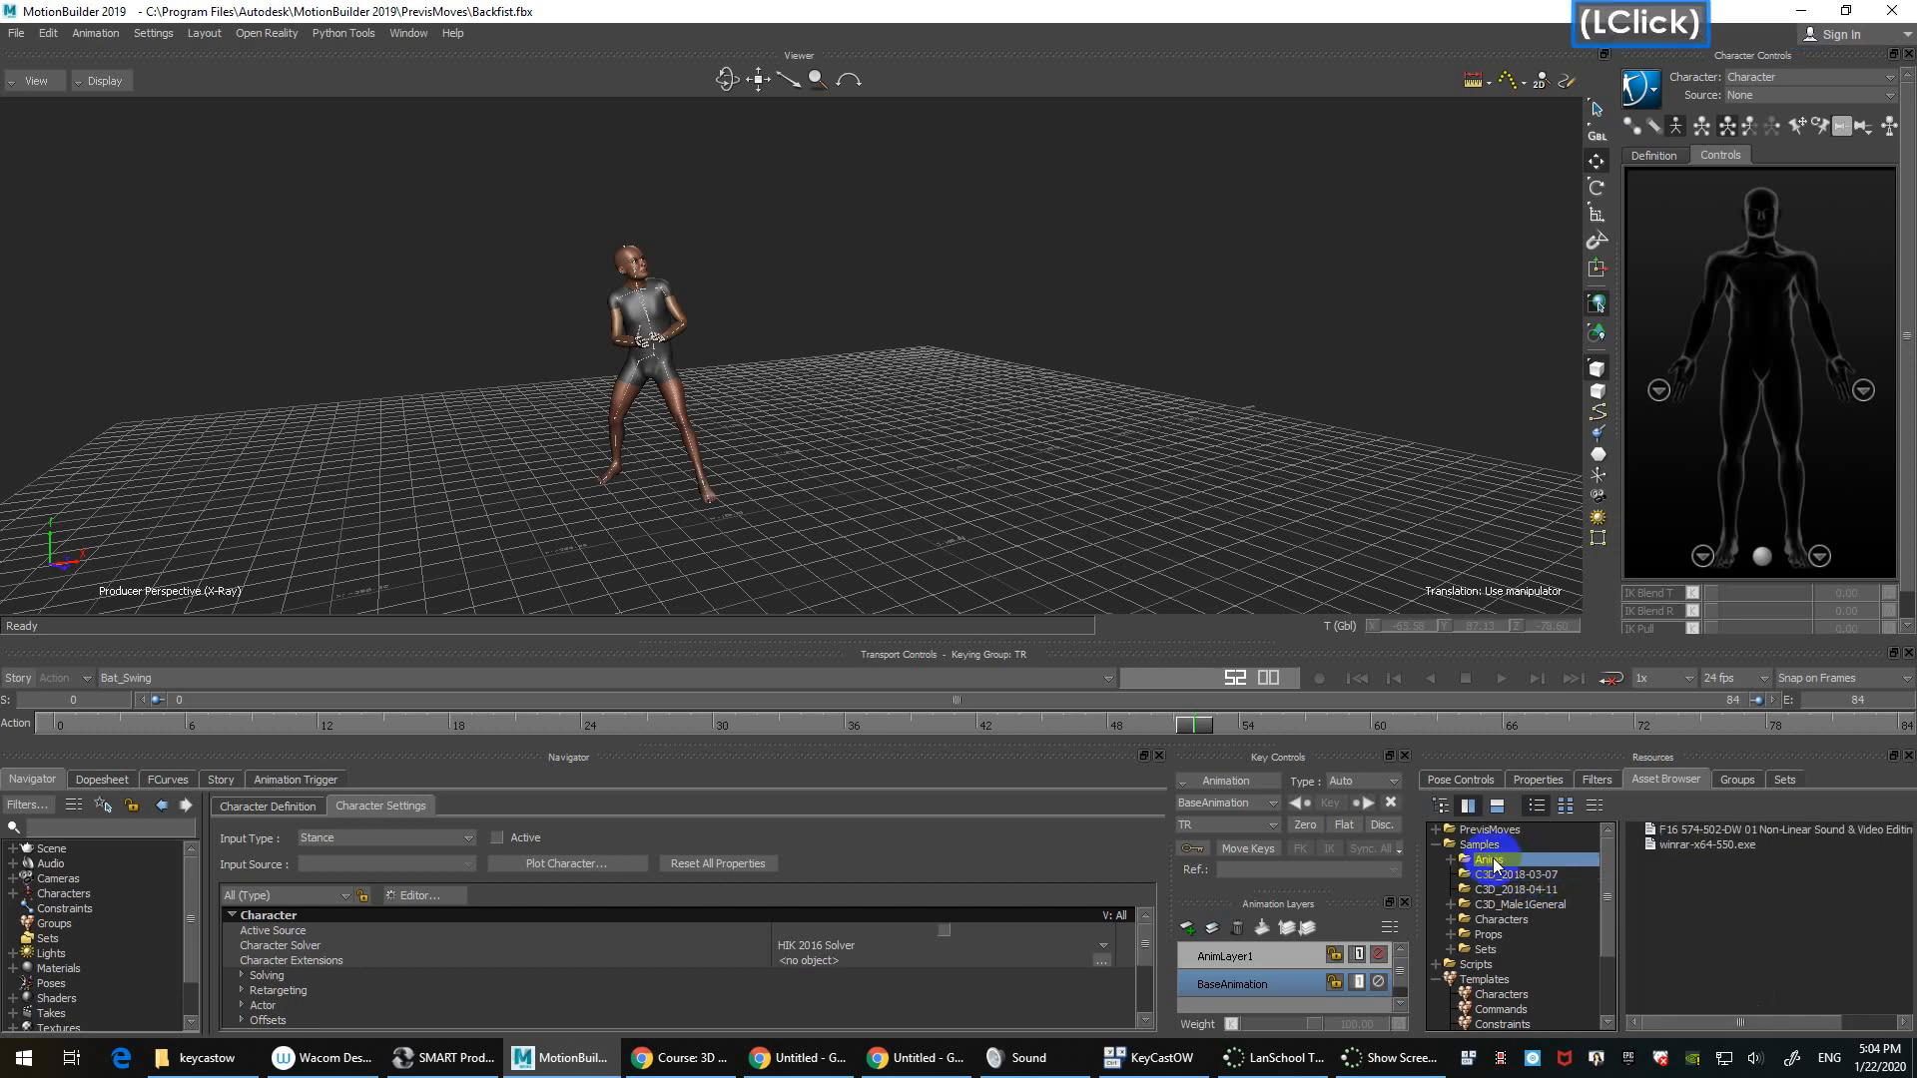
pyautogui.click(1452, 859)
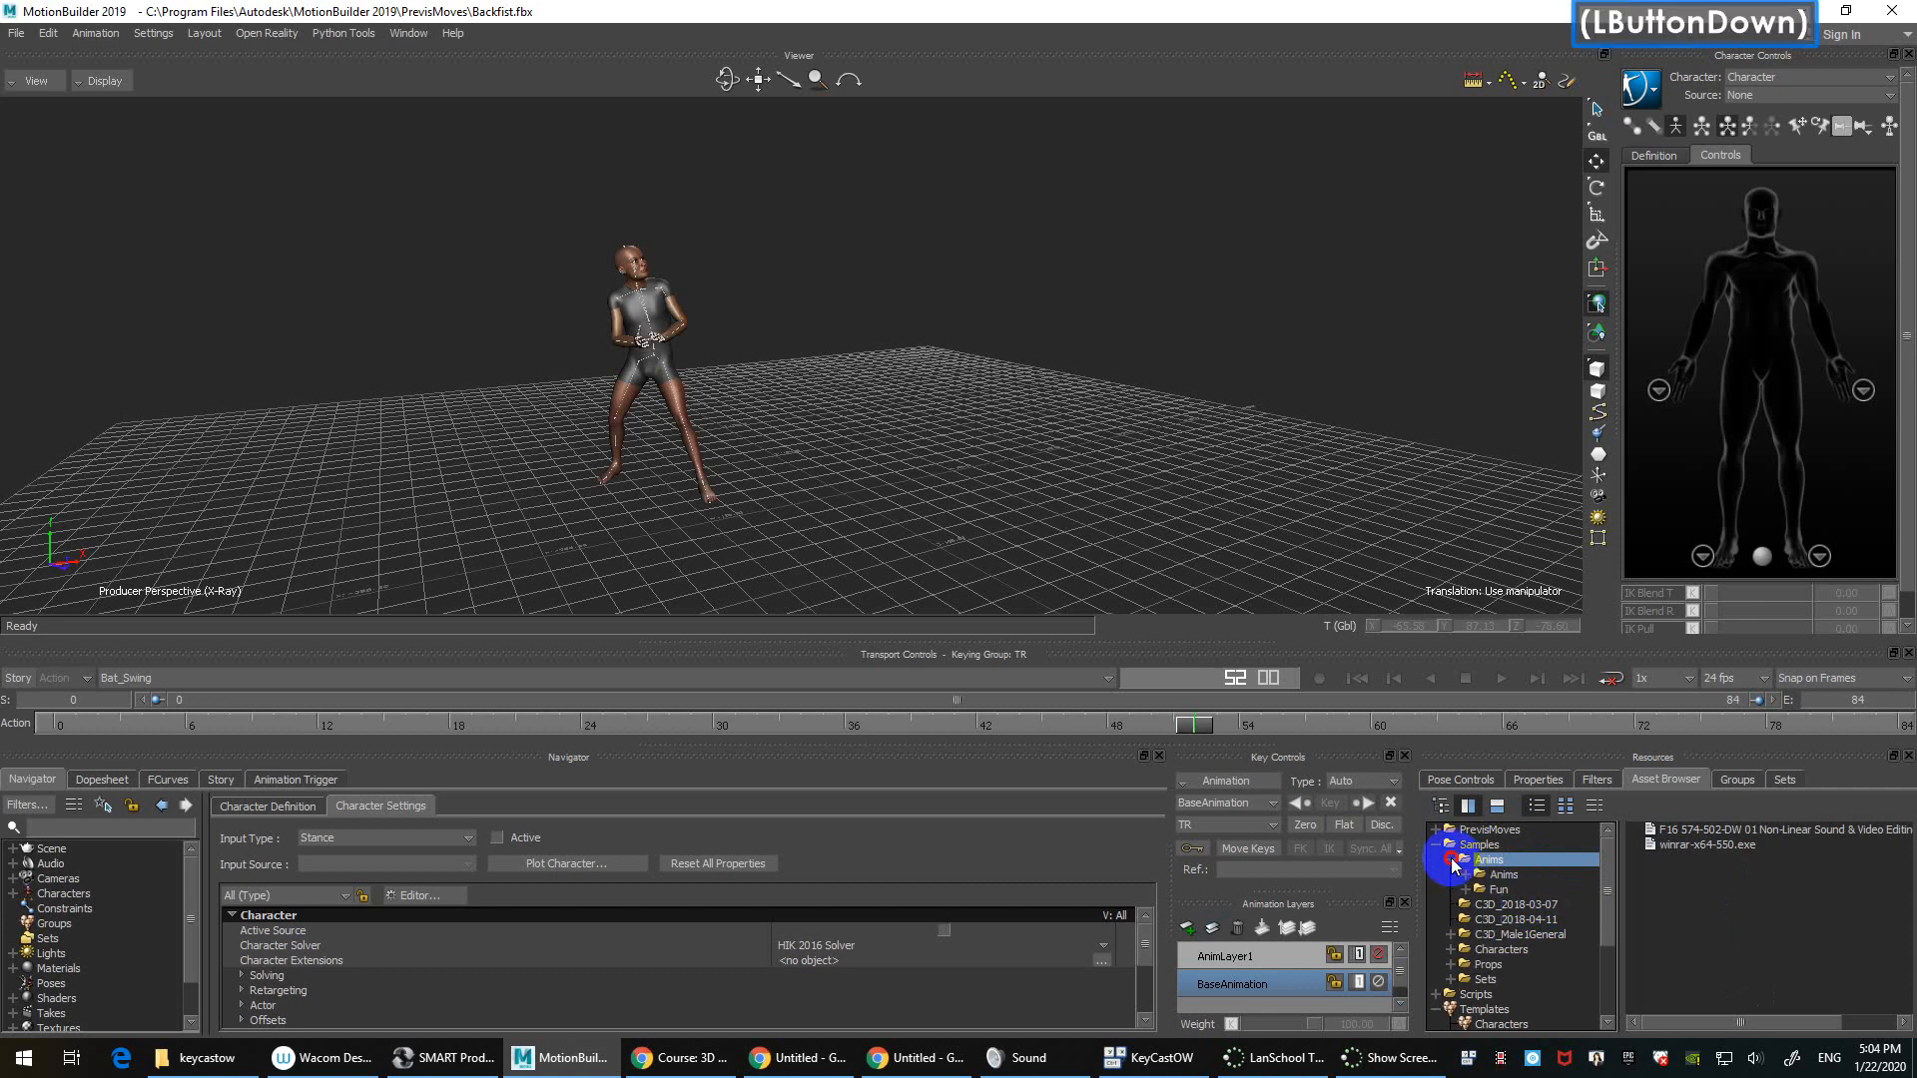
pyautogui.click(1518, 875)
pyautogui.click(1464, 876)
pyautogui.moveTo(1607, 886); pyautogui.dragTo(1606, 896)
pyautogui.click(1522, 864)
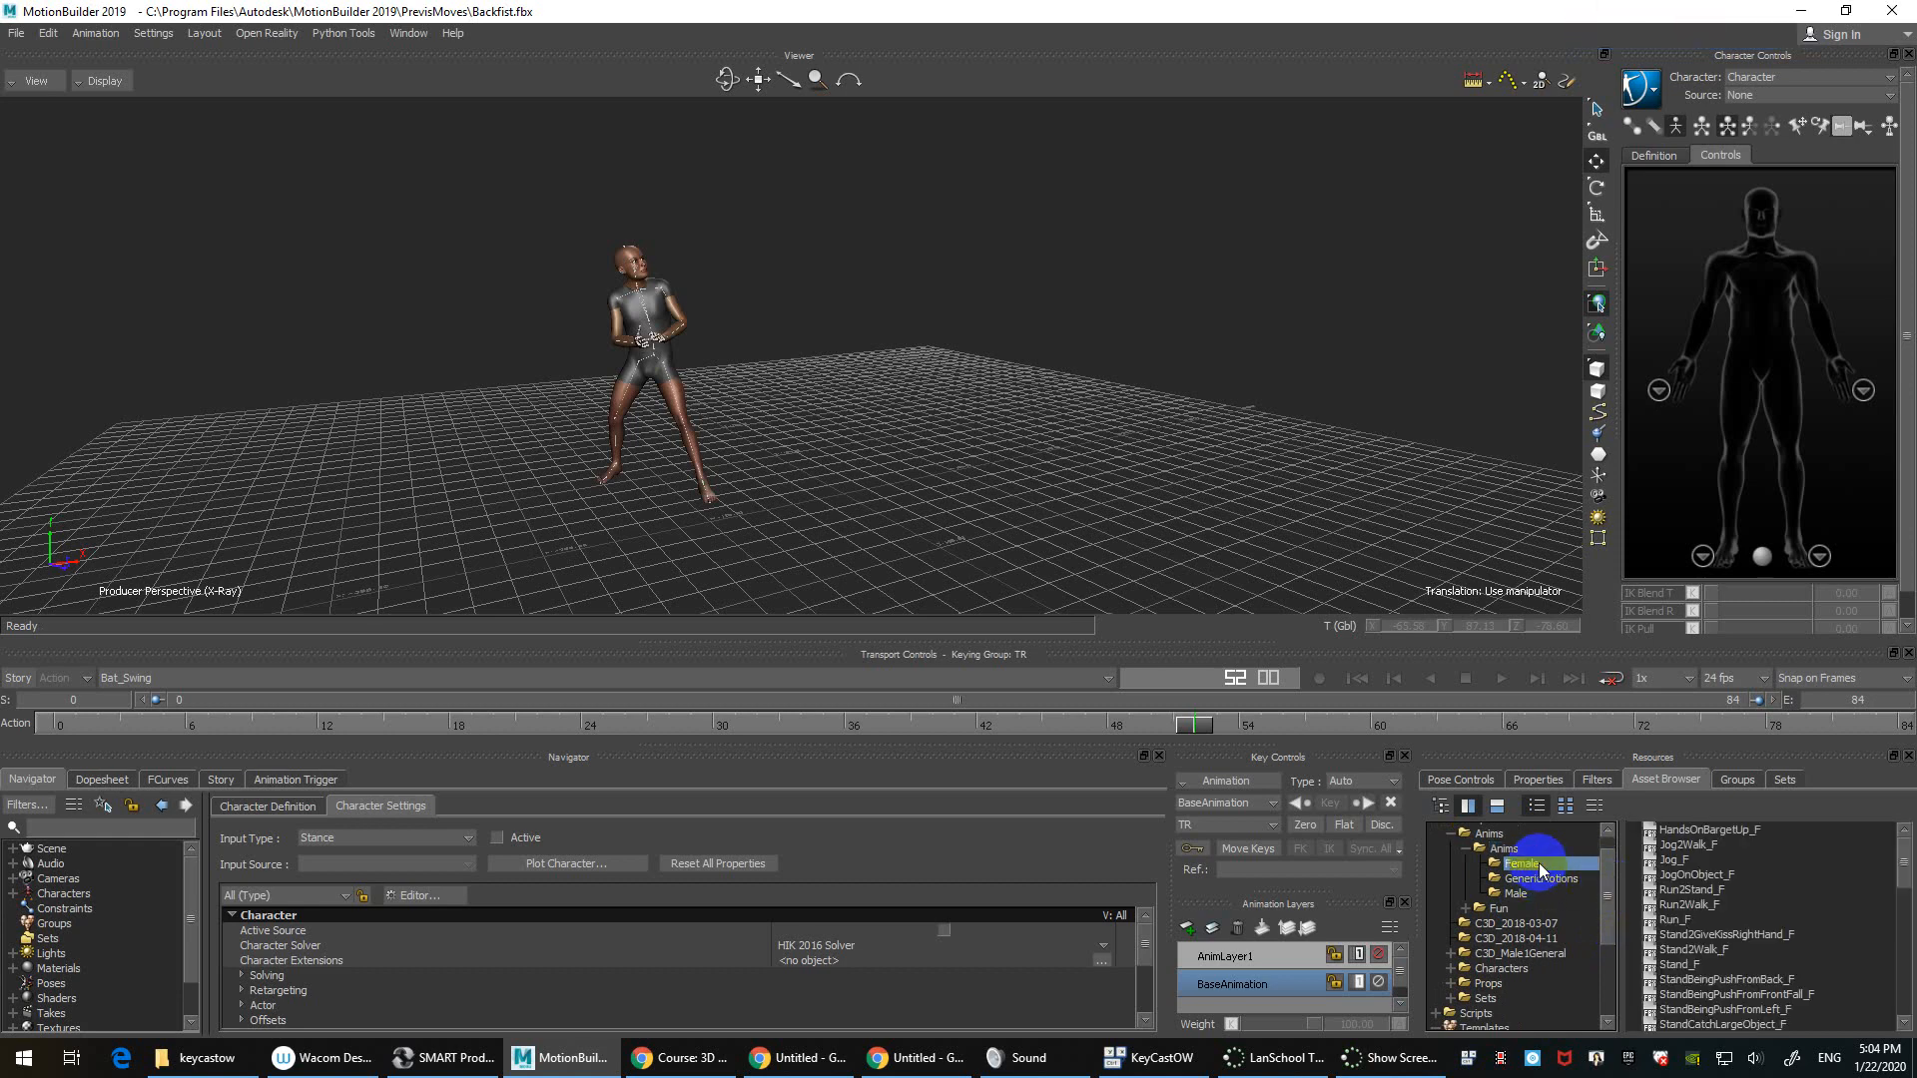
# Step: Reselect the Female folder and select the HandsOnBargeUp_F clip
pyautogui.scroll(2, 1538, 862)
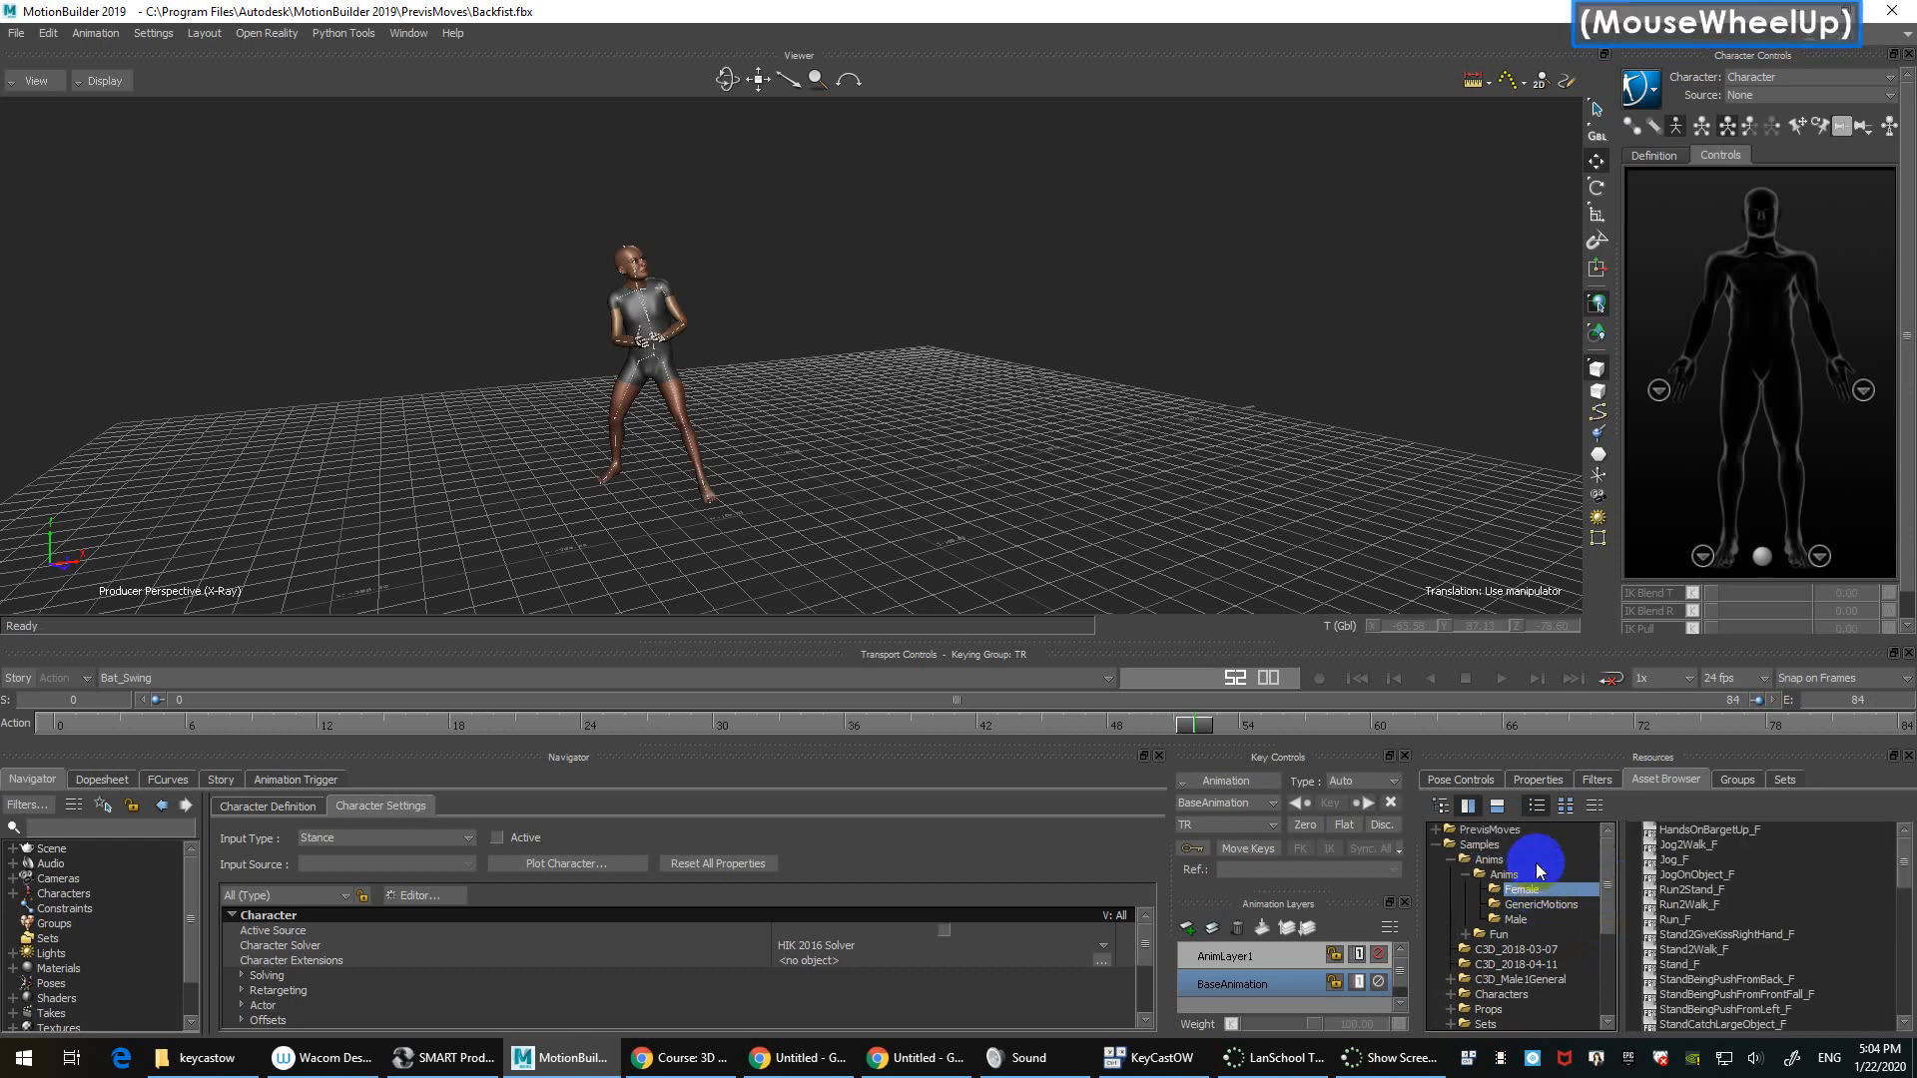
pyautogui.click(1492, 830)
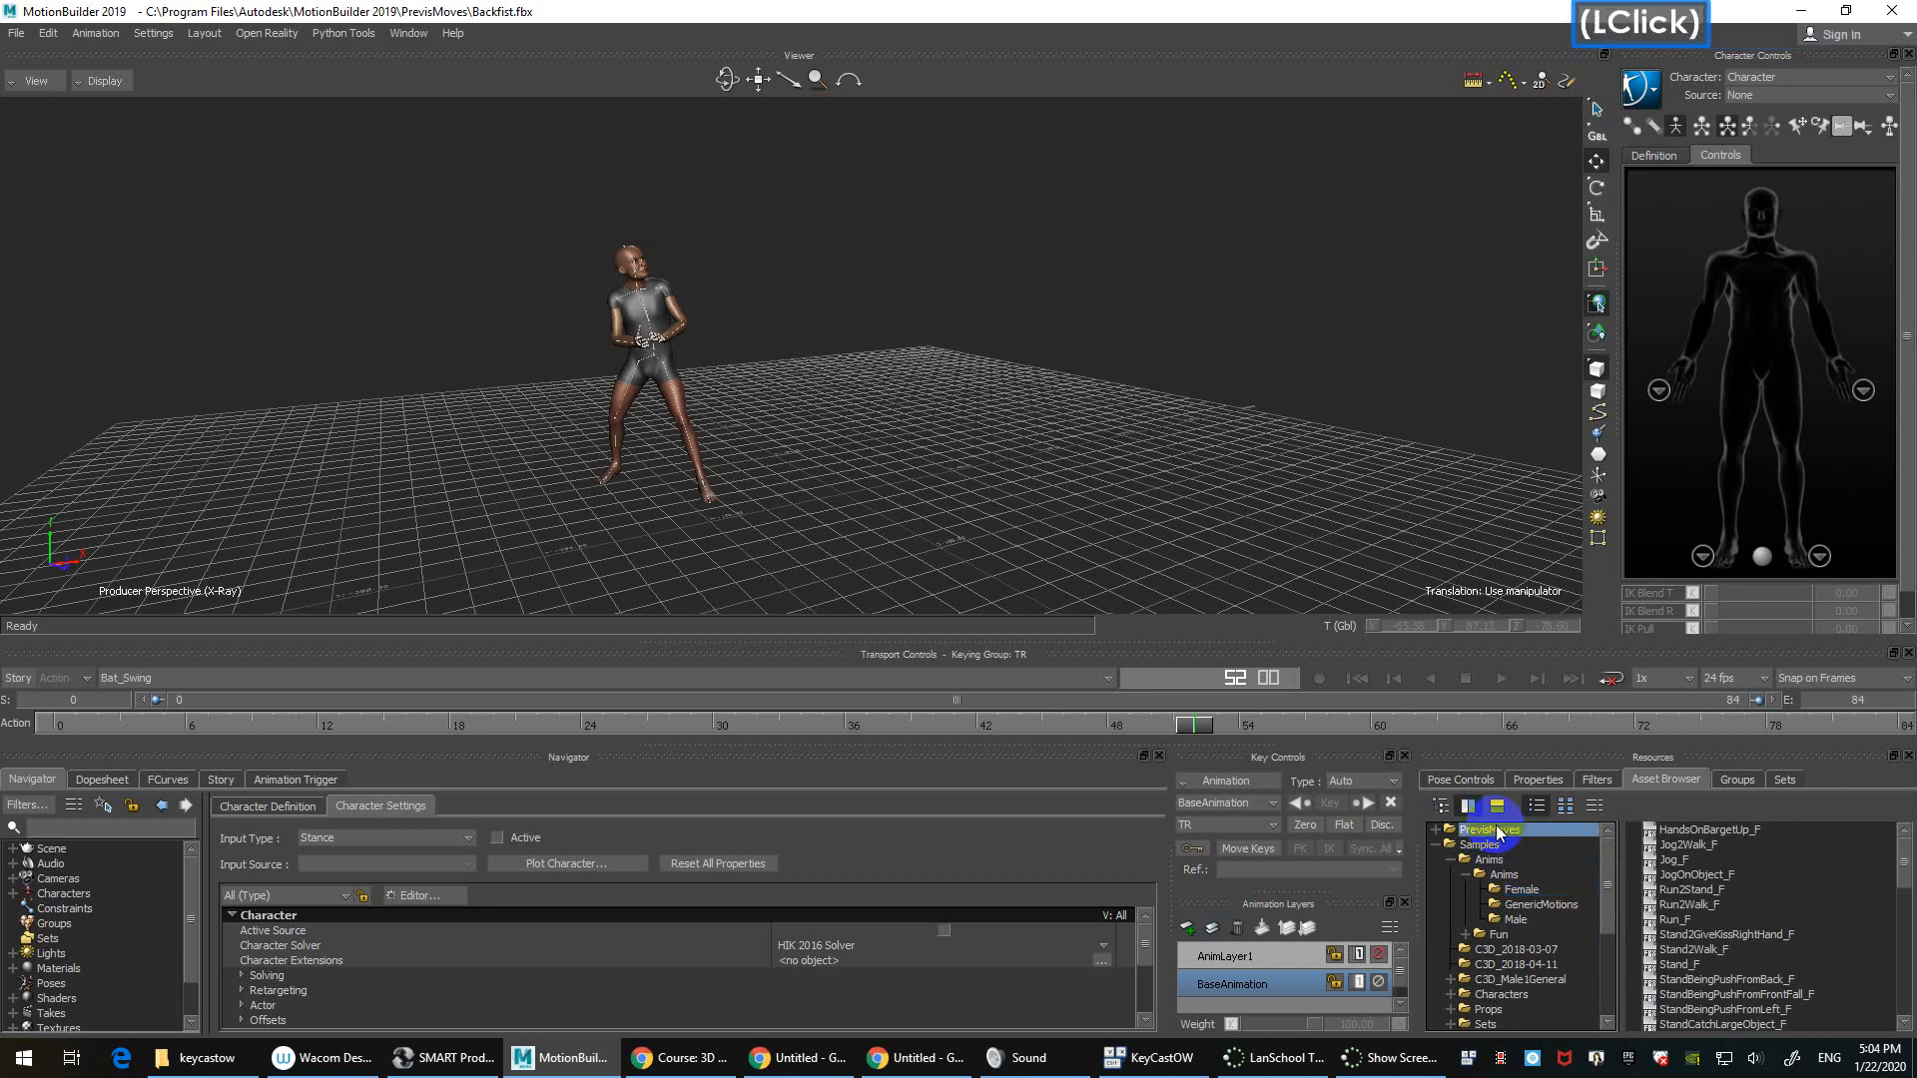
pyautogui.click(1519, 890)
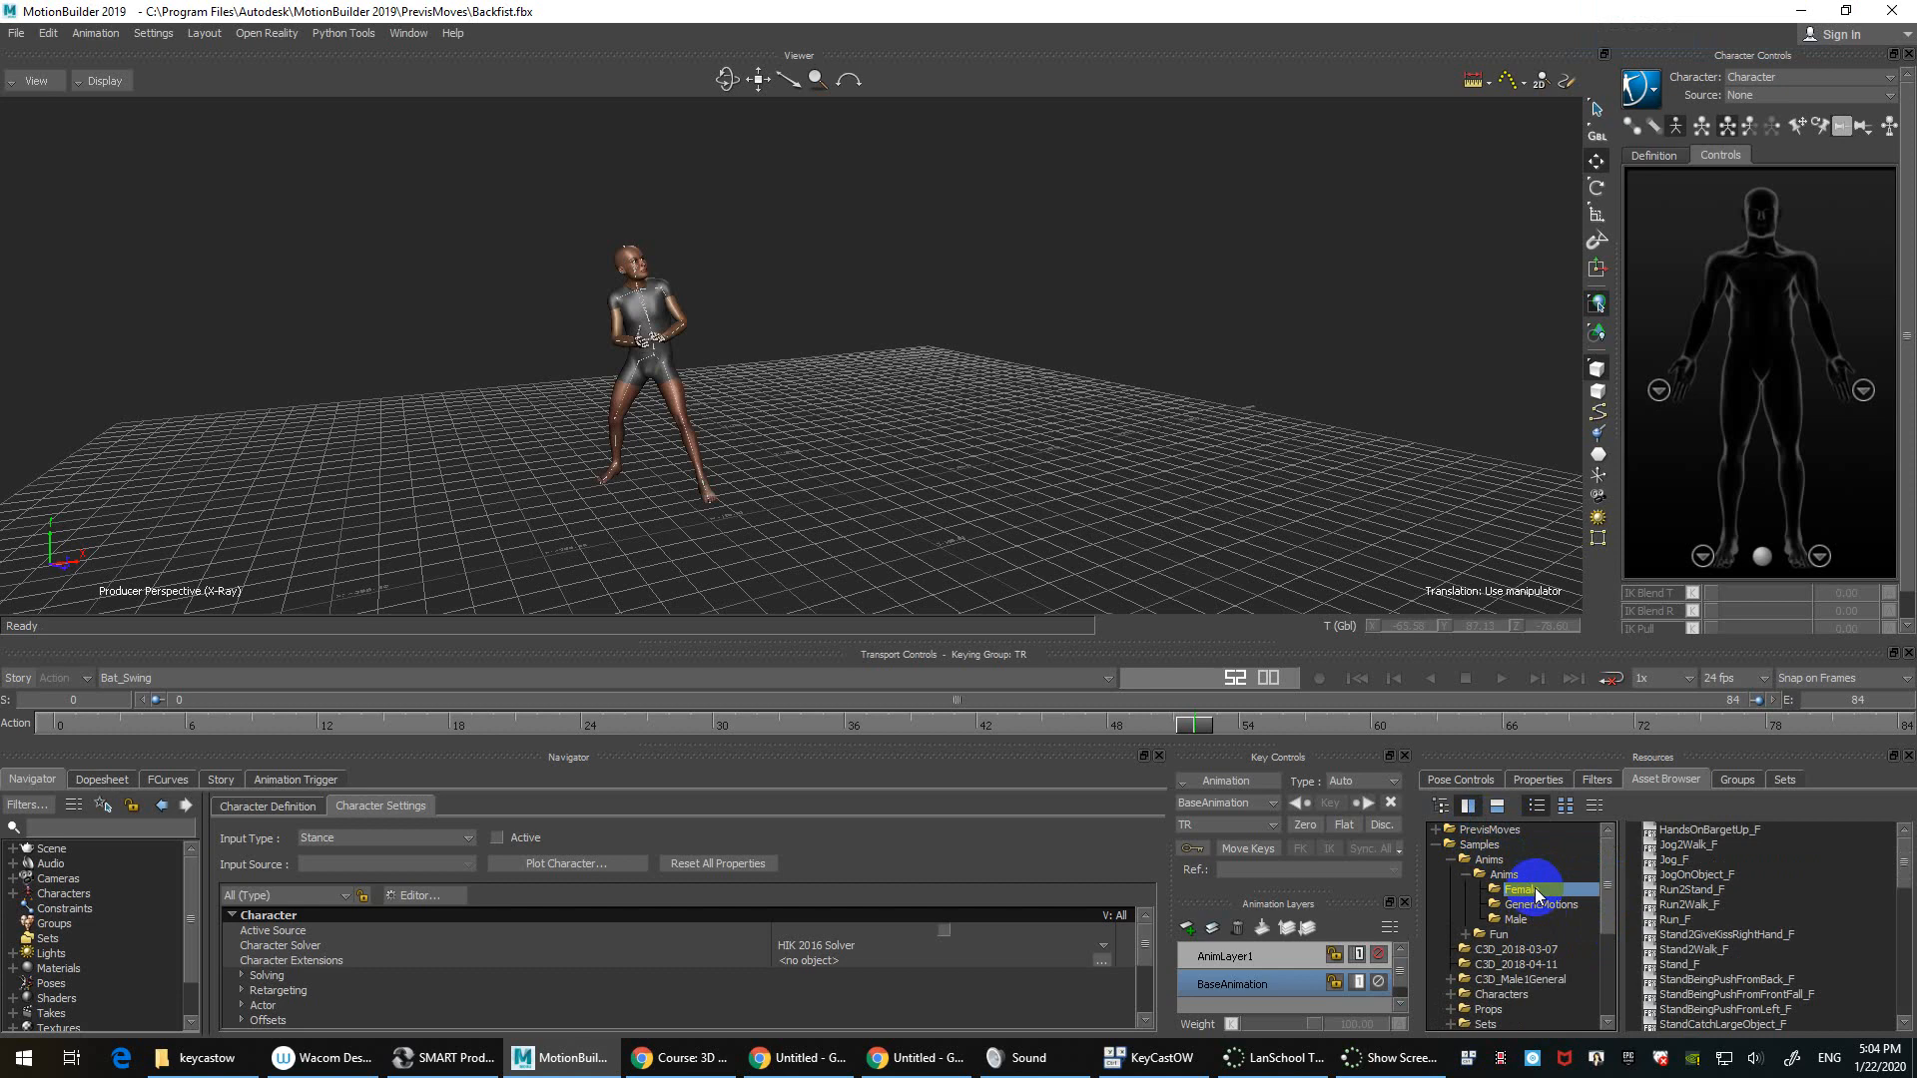
pyautogui.click(1726, 836)
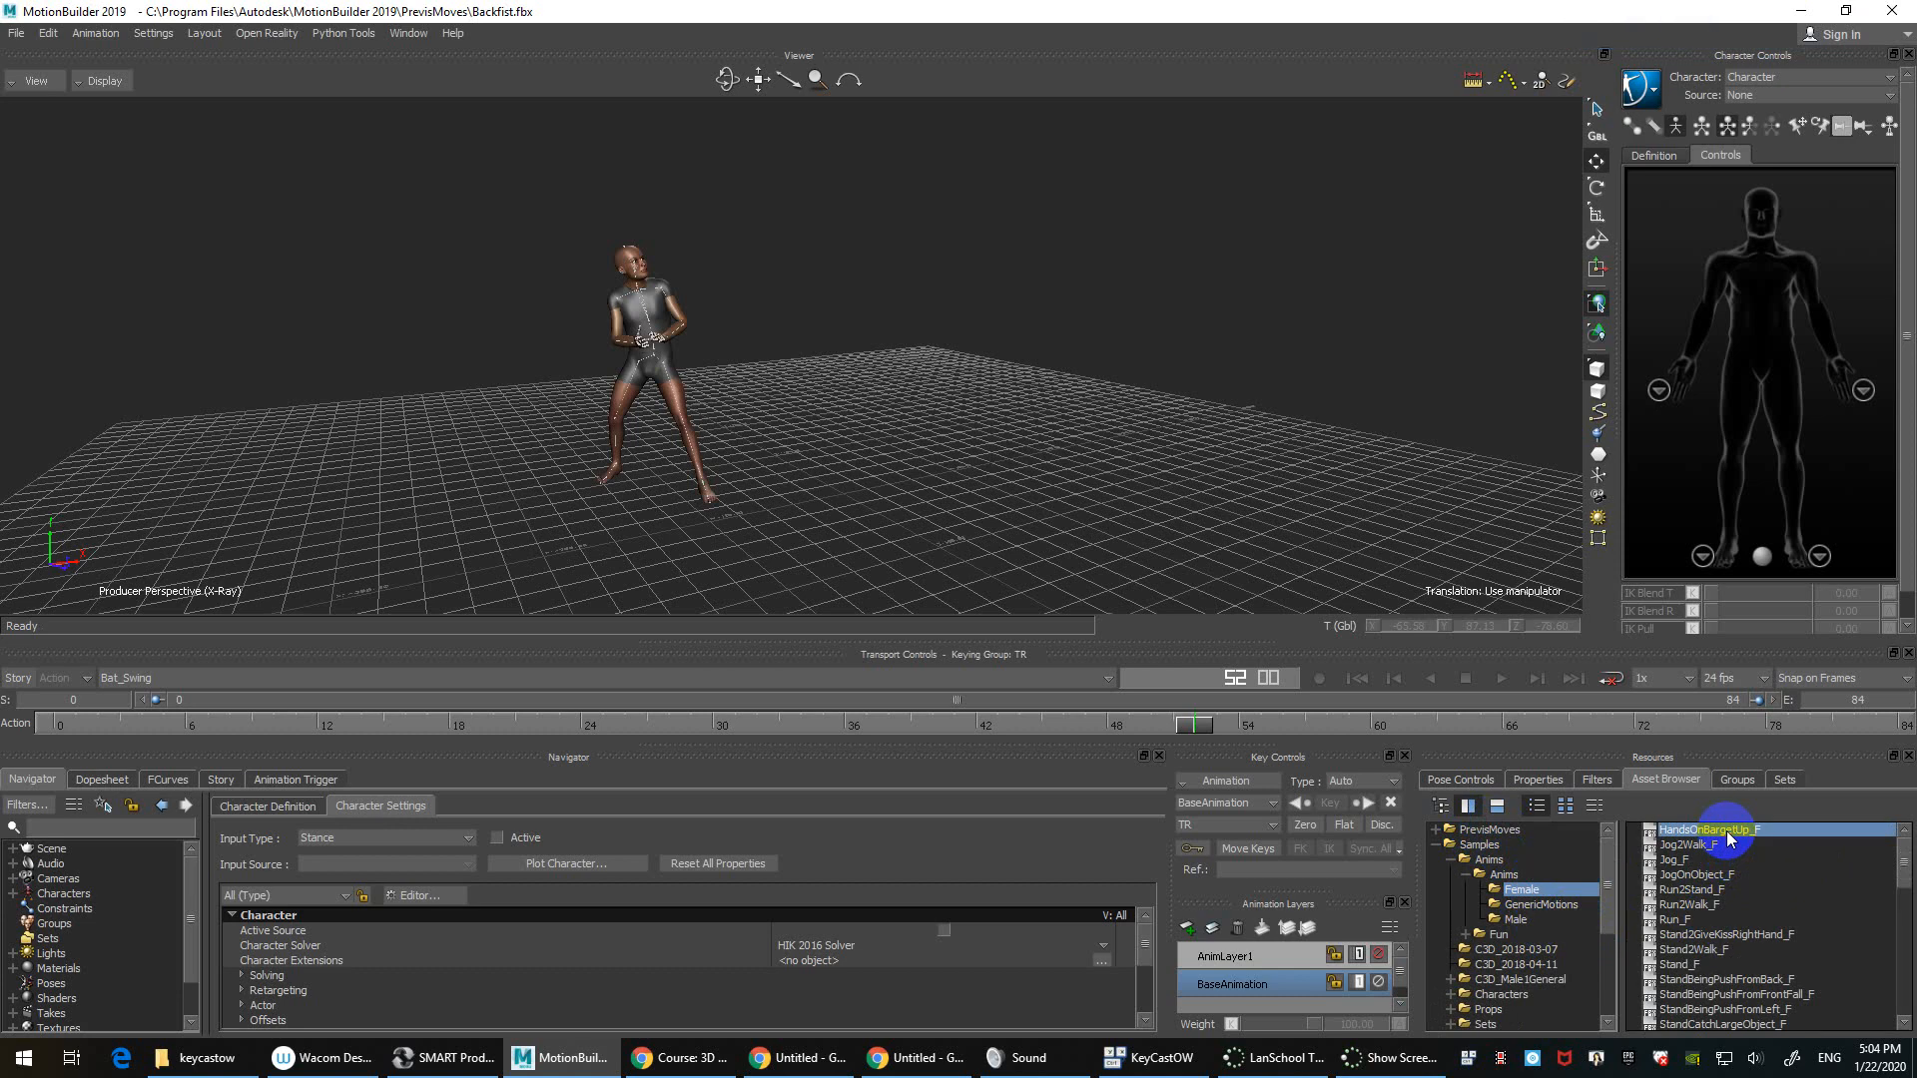
# Step: Browse the GenericMotions and Male samples, then open Fun with RC_Car and ShaderMachine_KillingPlasticman
pyautogui.click(1558, 905)
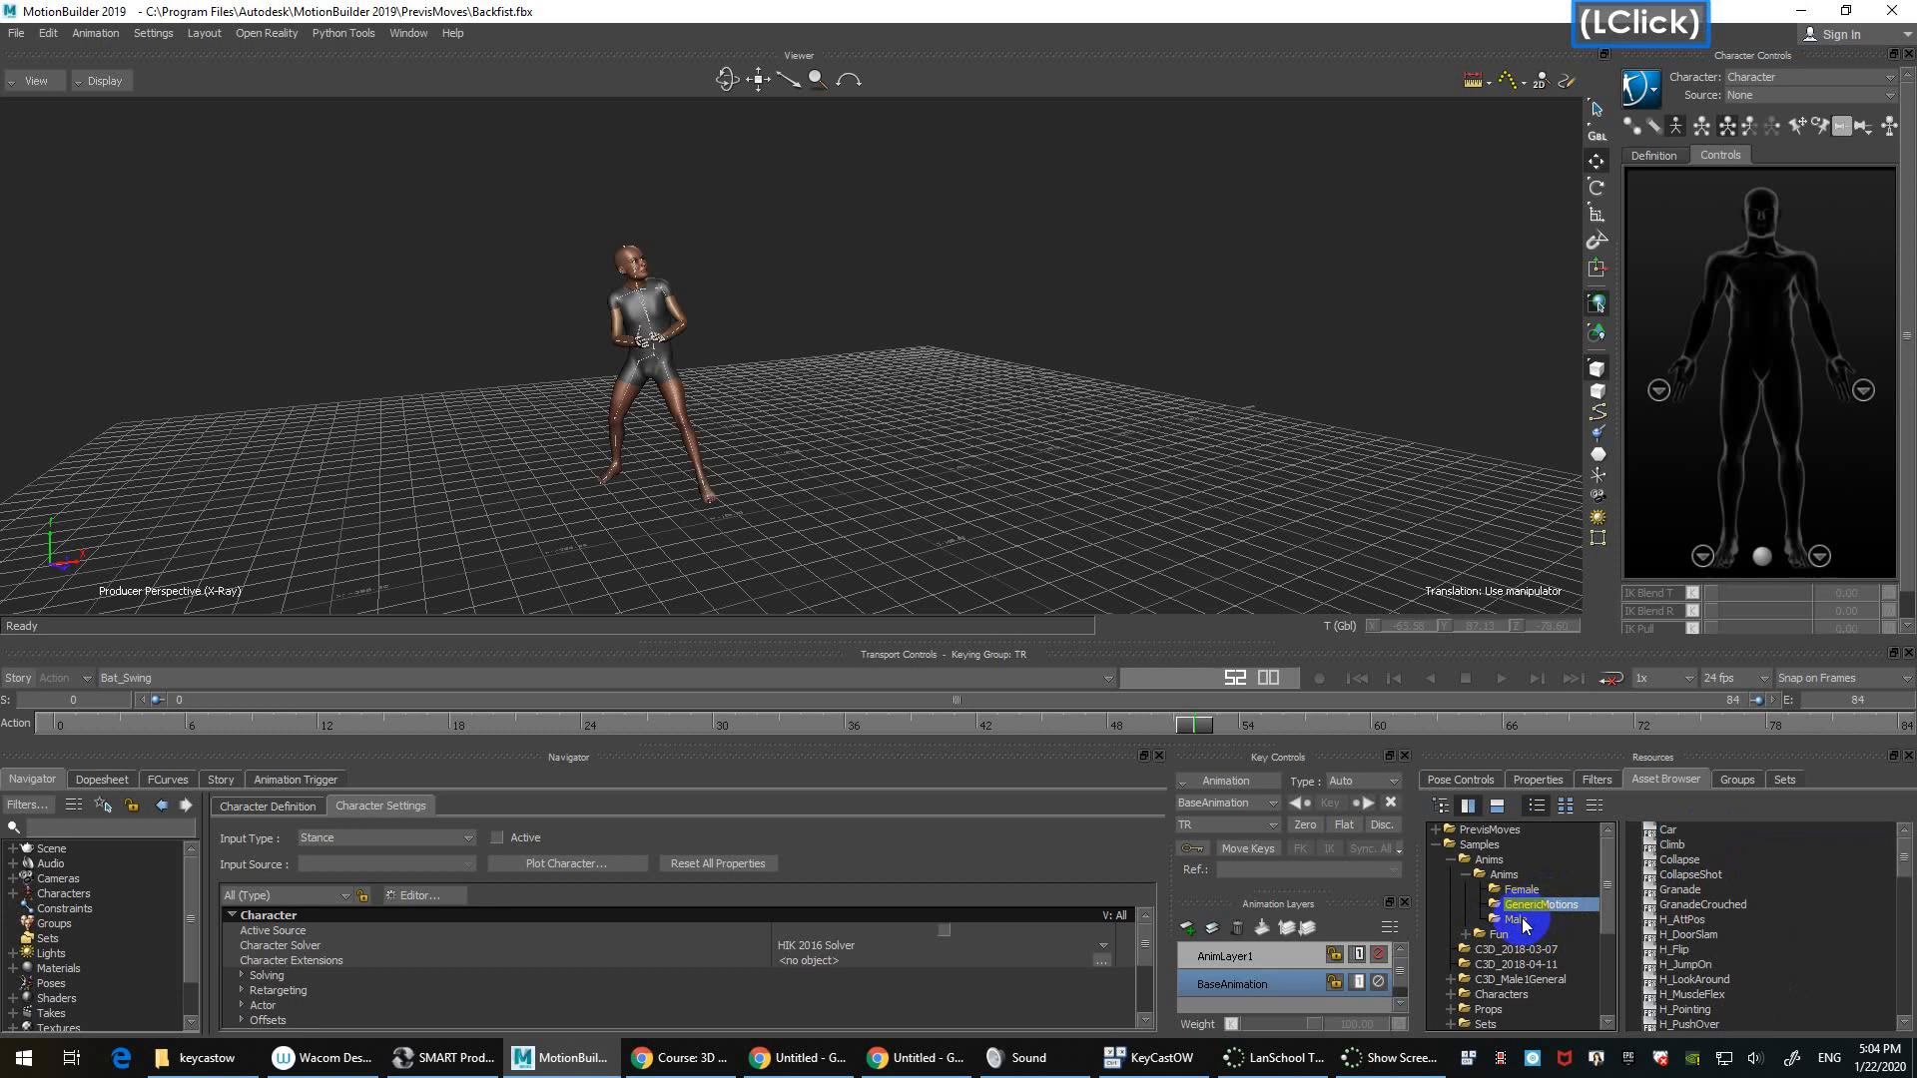
pyautogui.click(1520, 918)
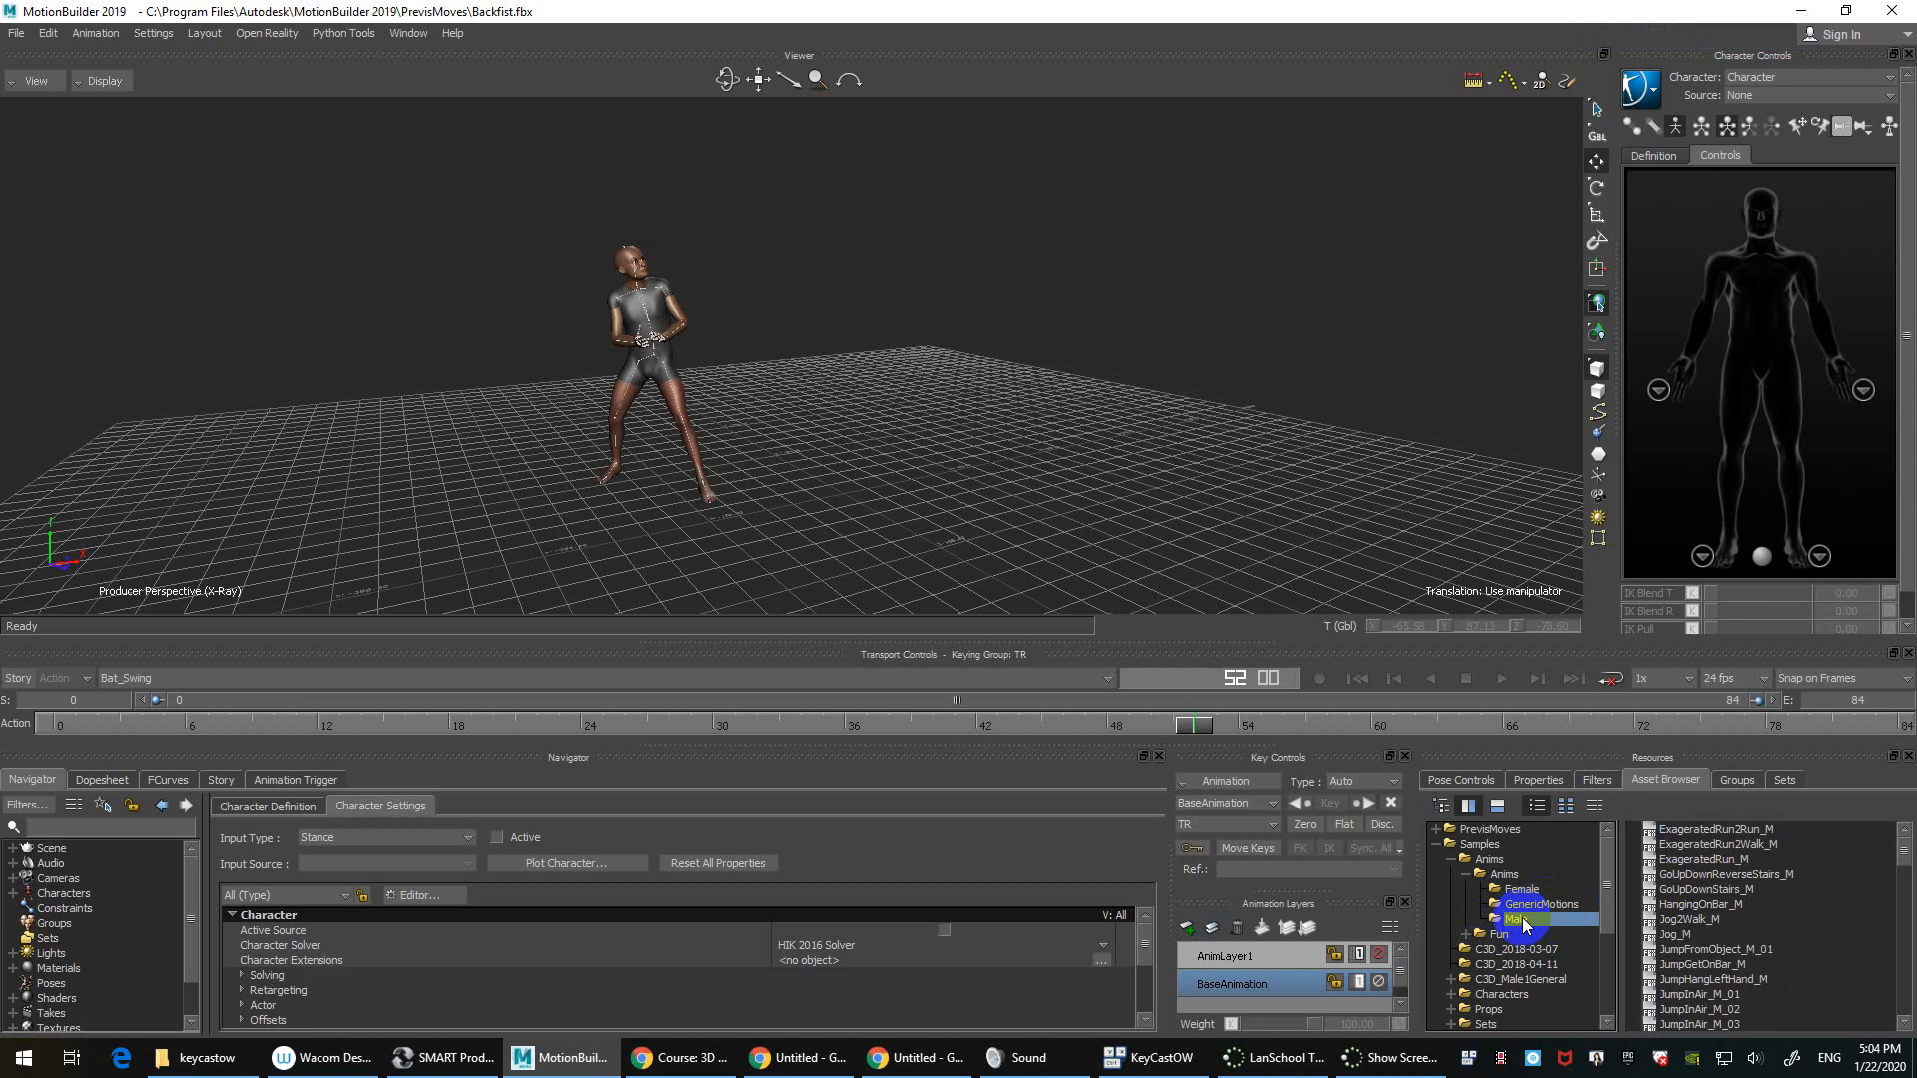
pyautogui.click(1523, 905)
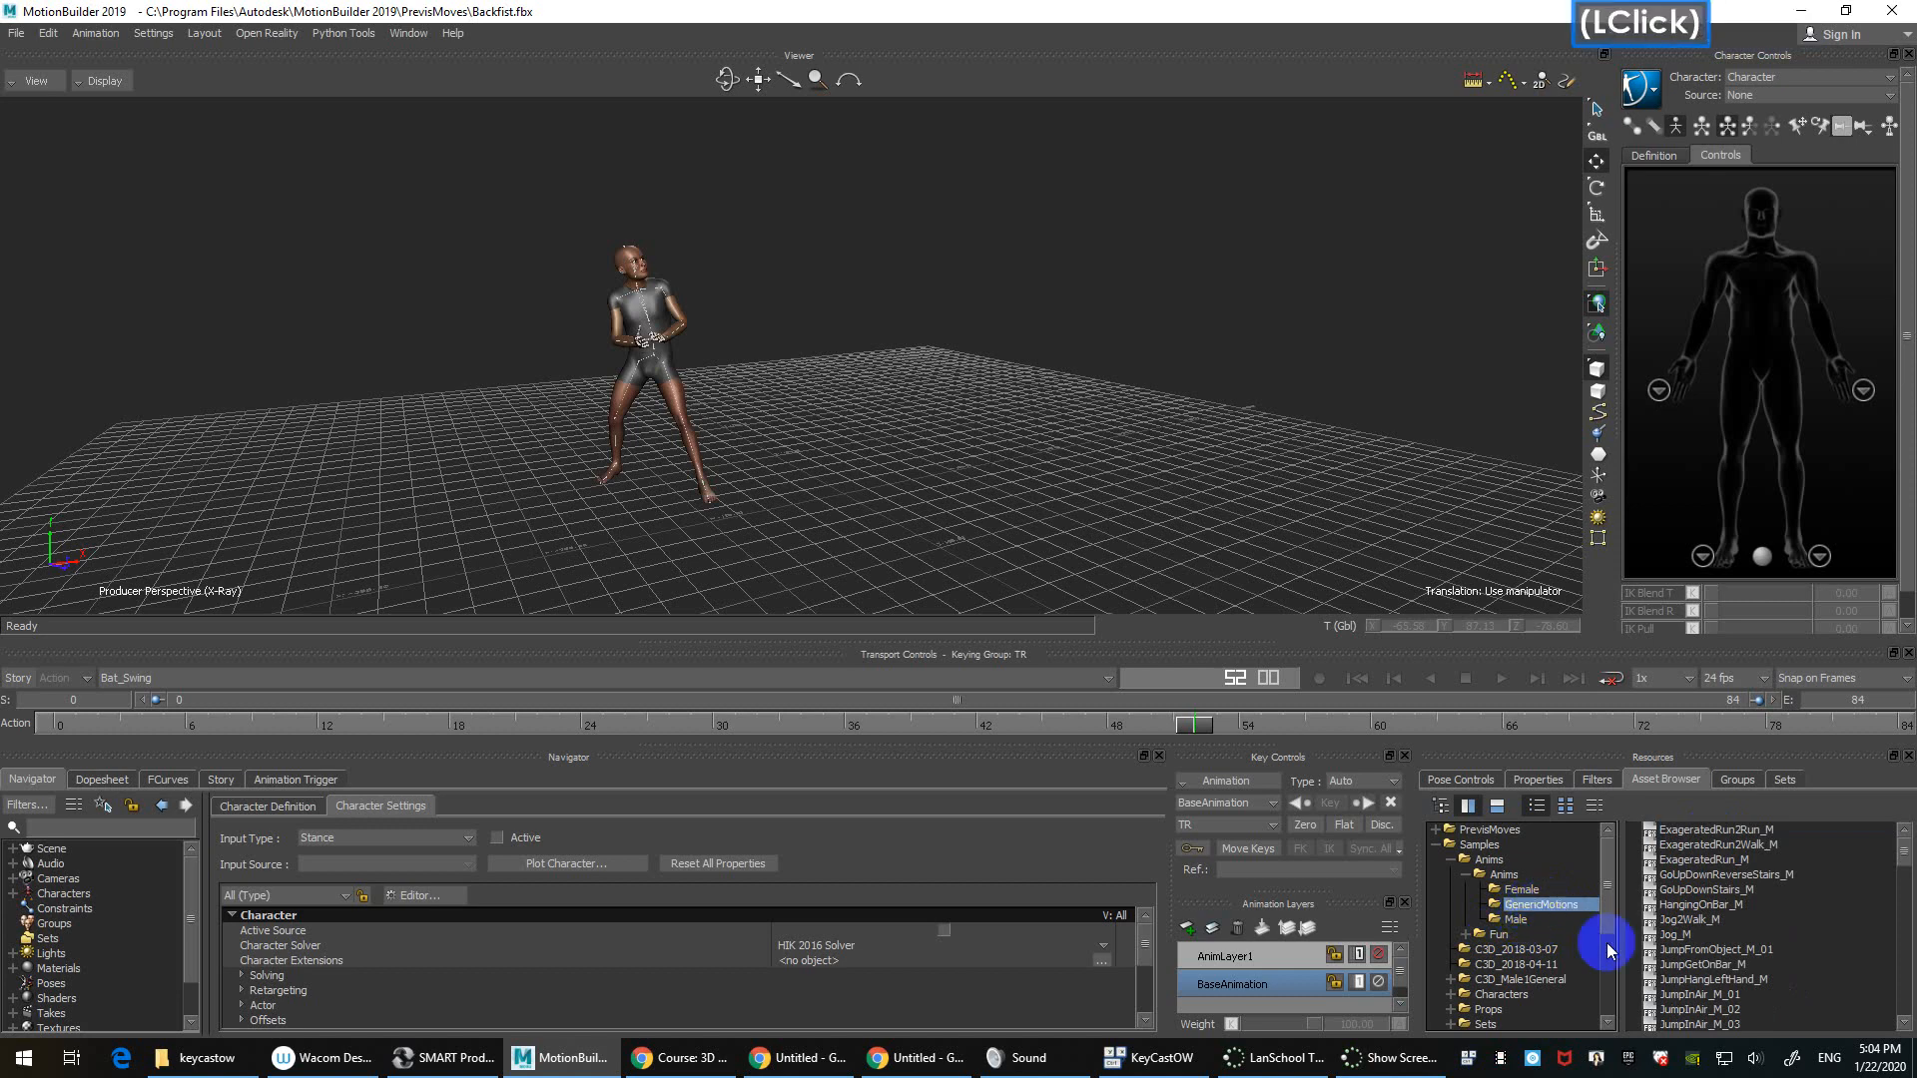
pyautogui.click(1466, 874)
pyautogui.click(1507, 889)
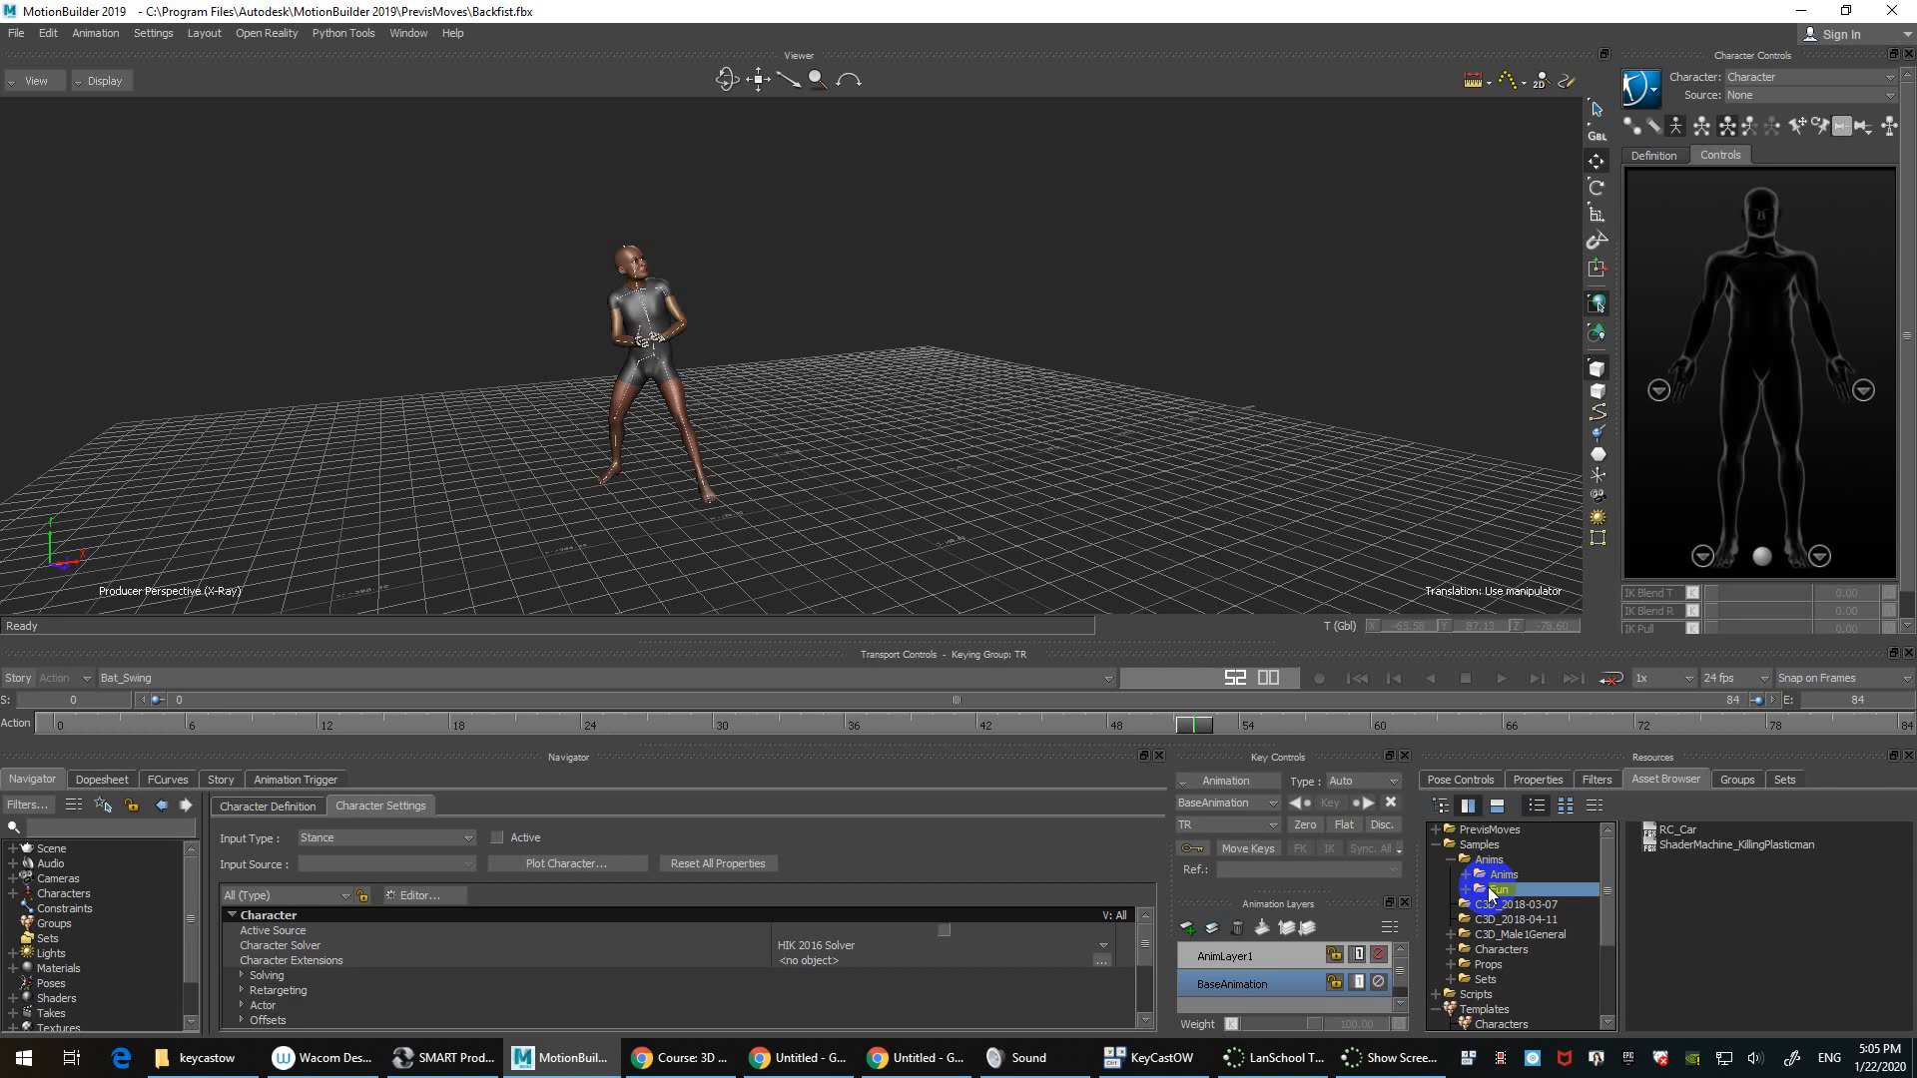
pyautogui.scroll(-4, 1498, 889)
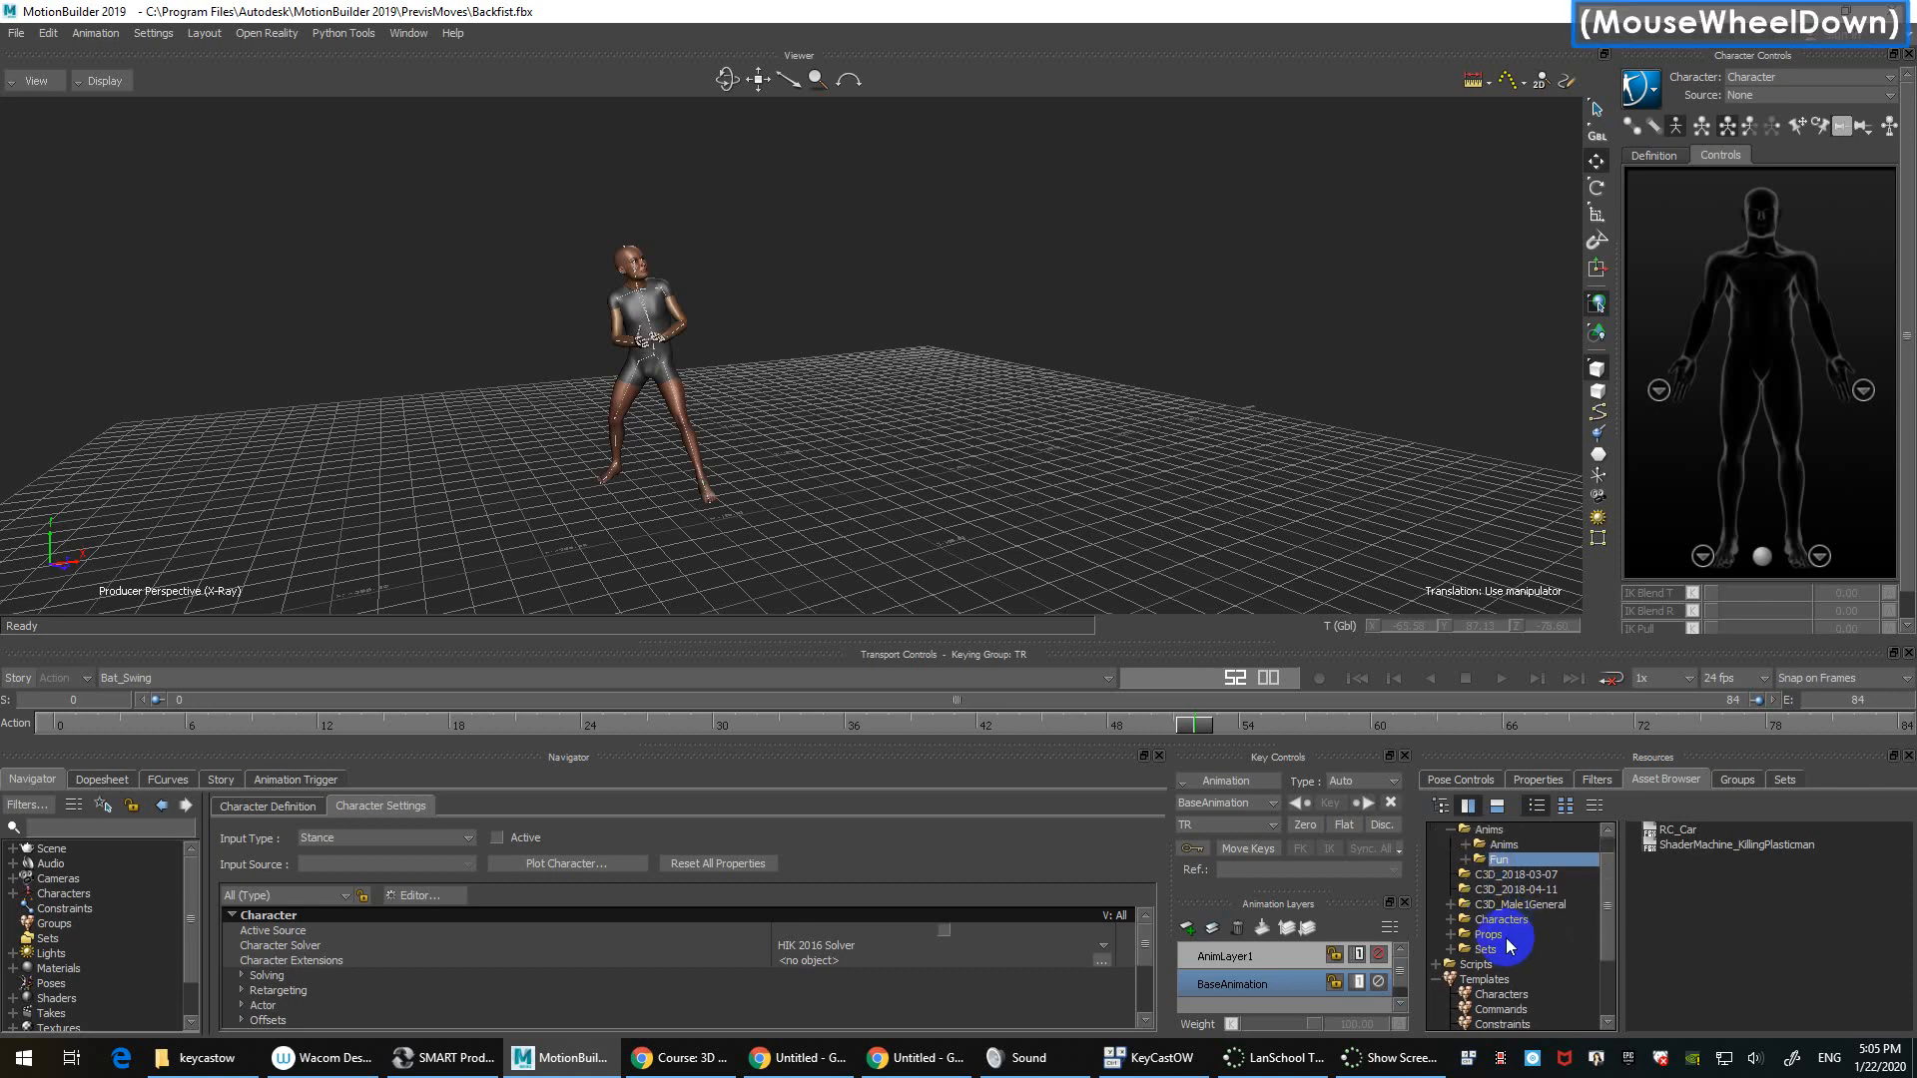
# Step: Show the sample Characters folder and select Aragor, then BBallPlayer
pyautogui.click(1503, 889)
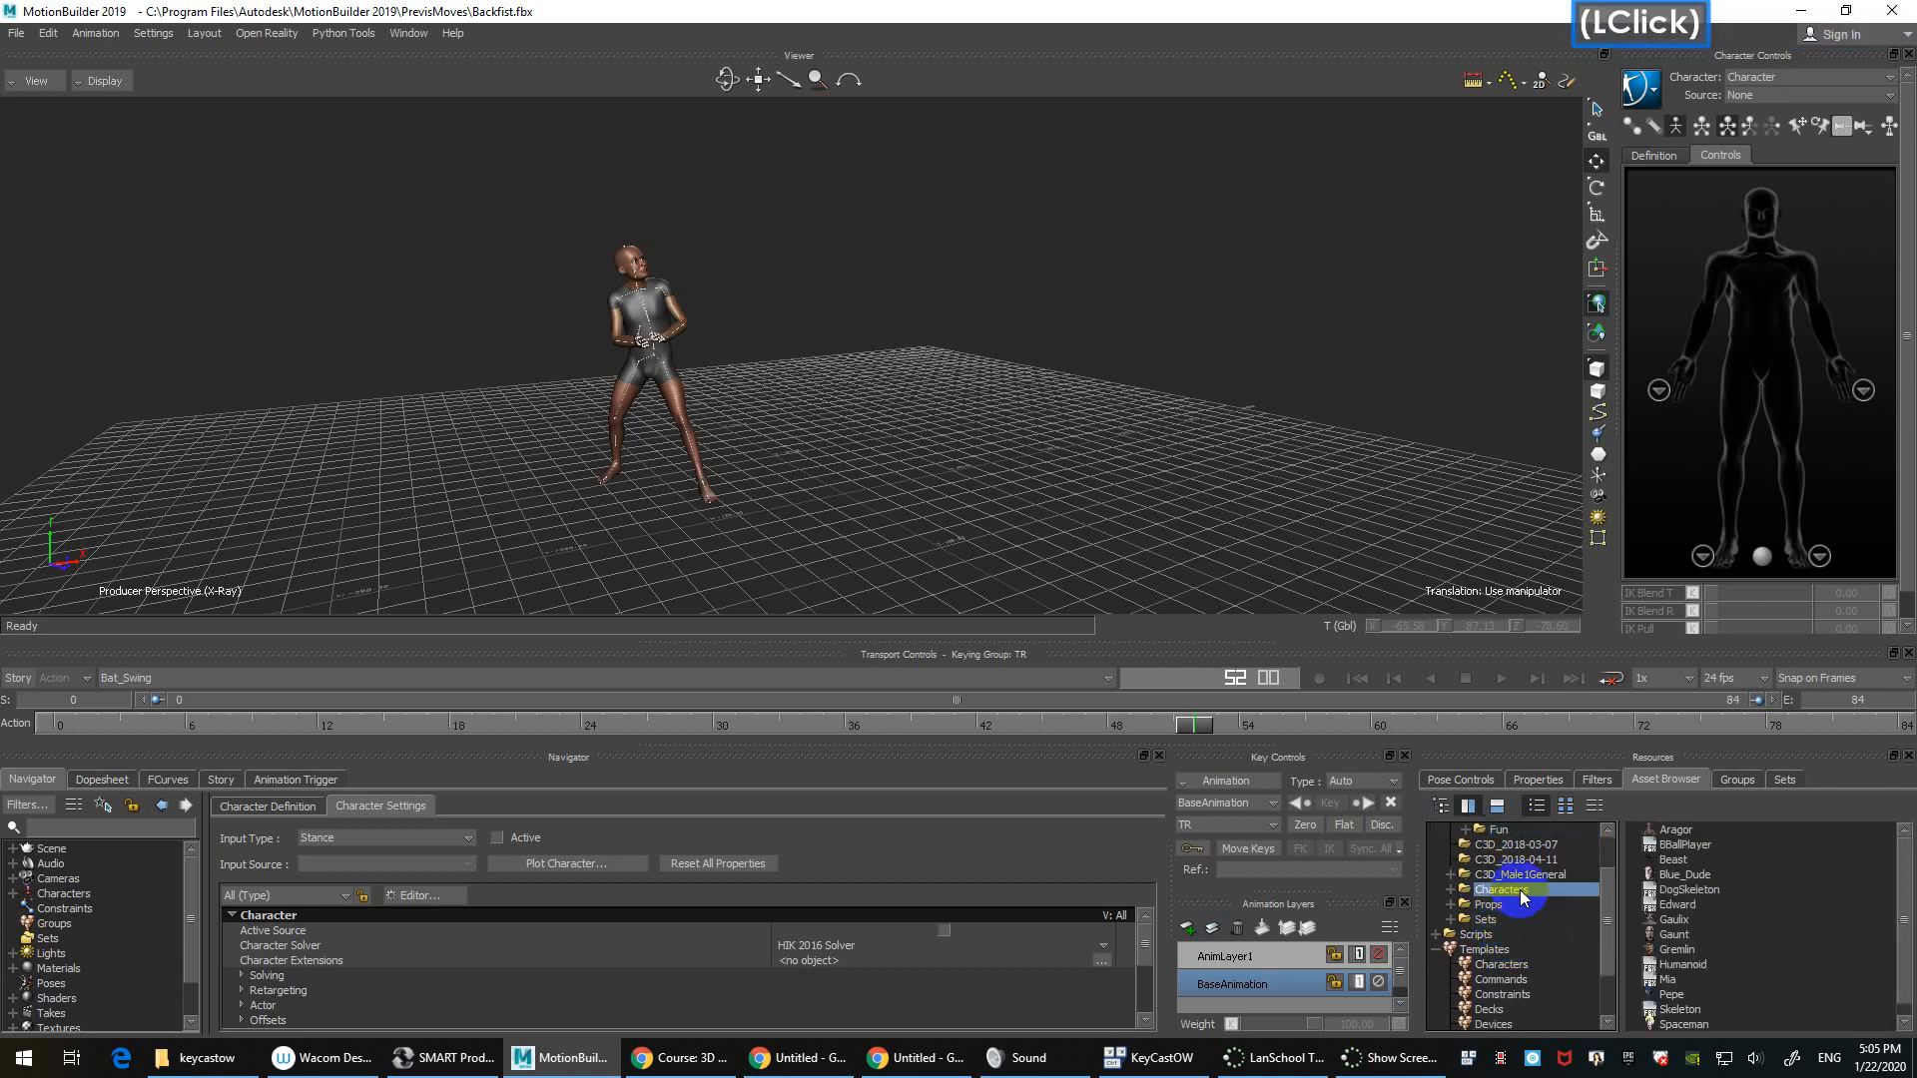
pyautogui.click(1699, 833)
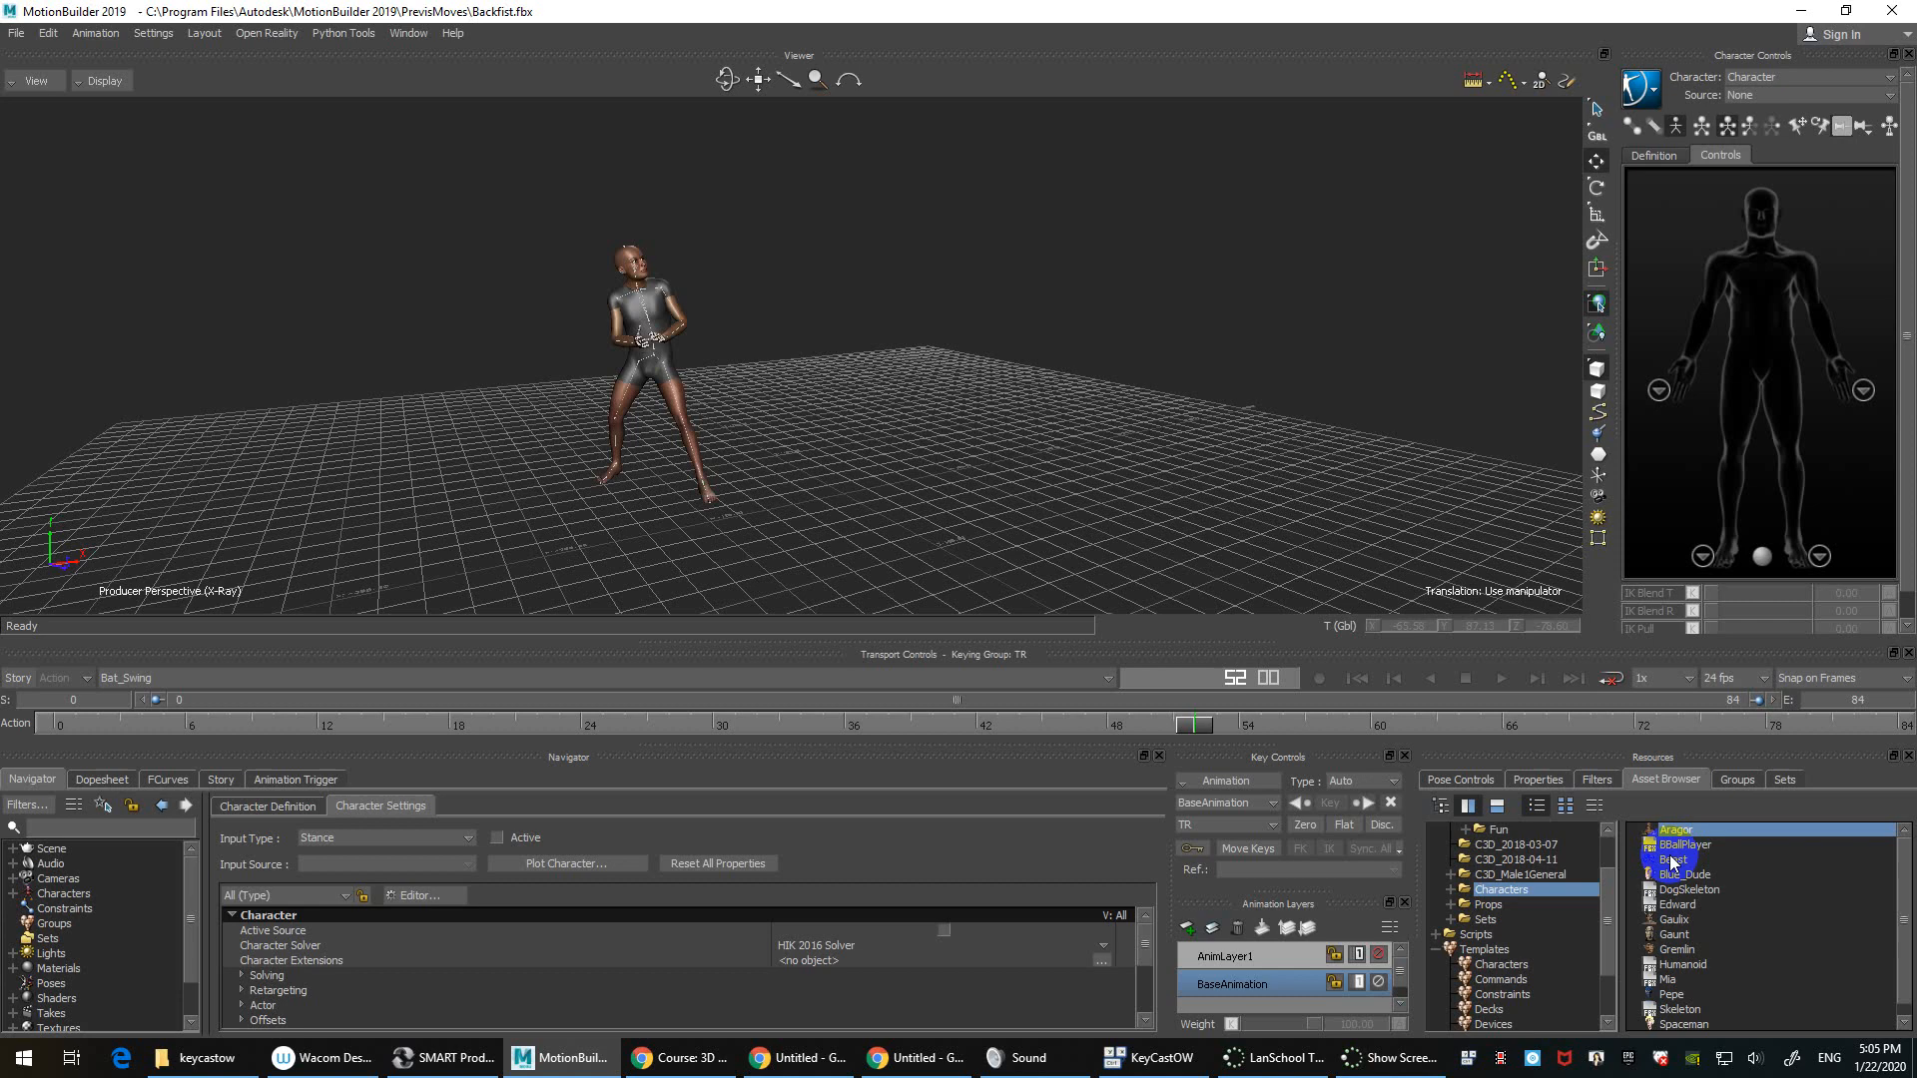
pyautogui.click(1707, 845)
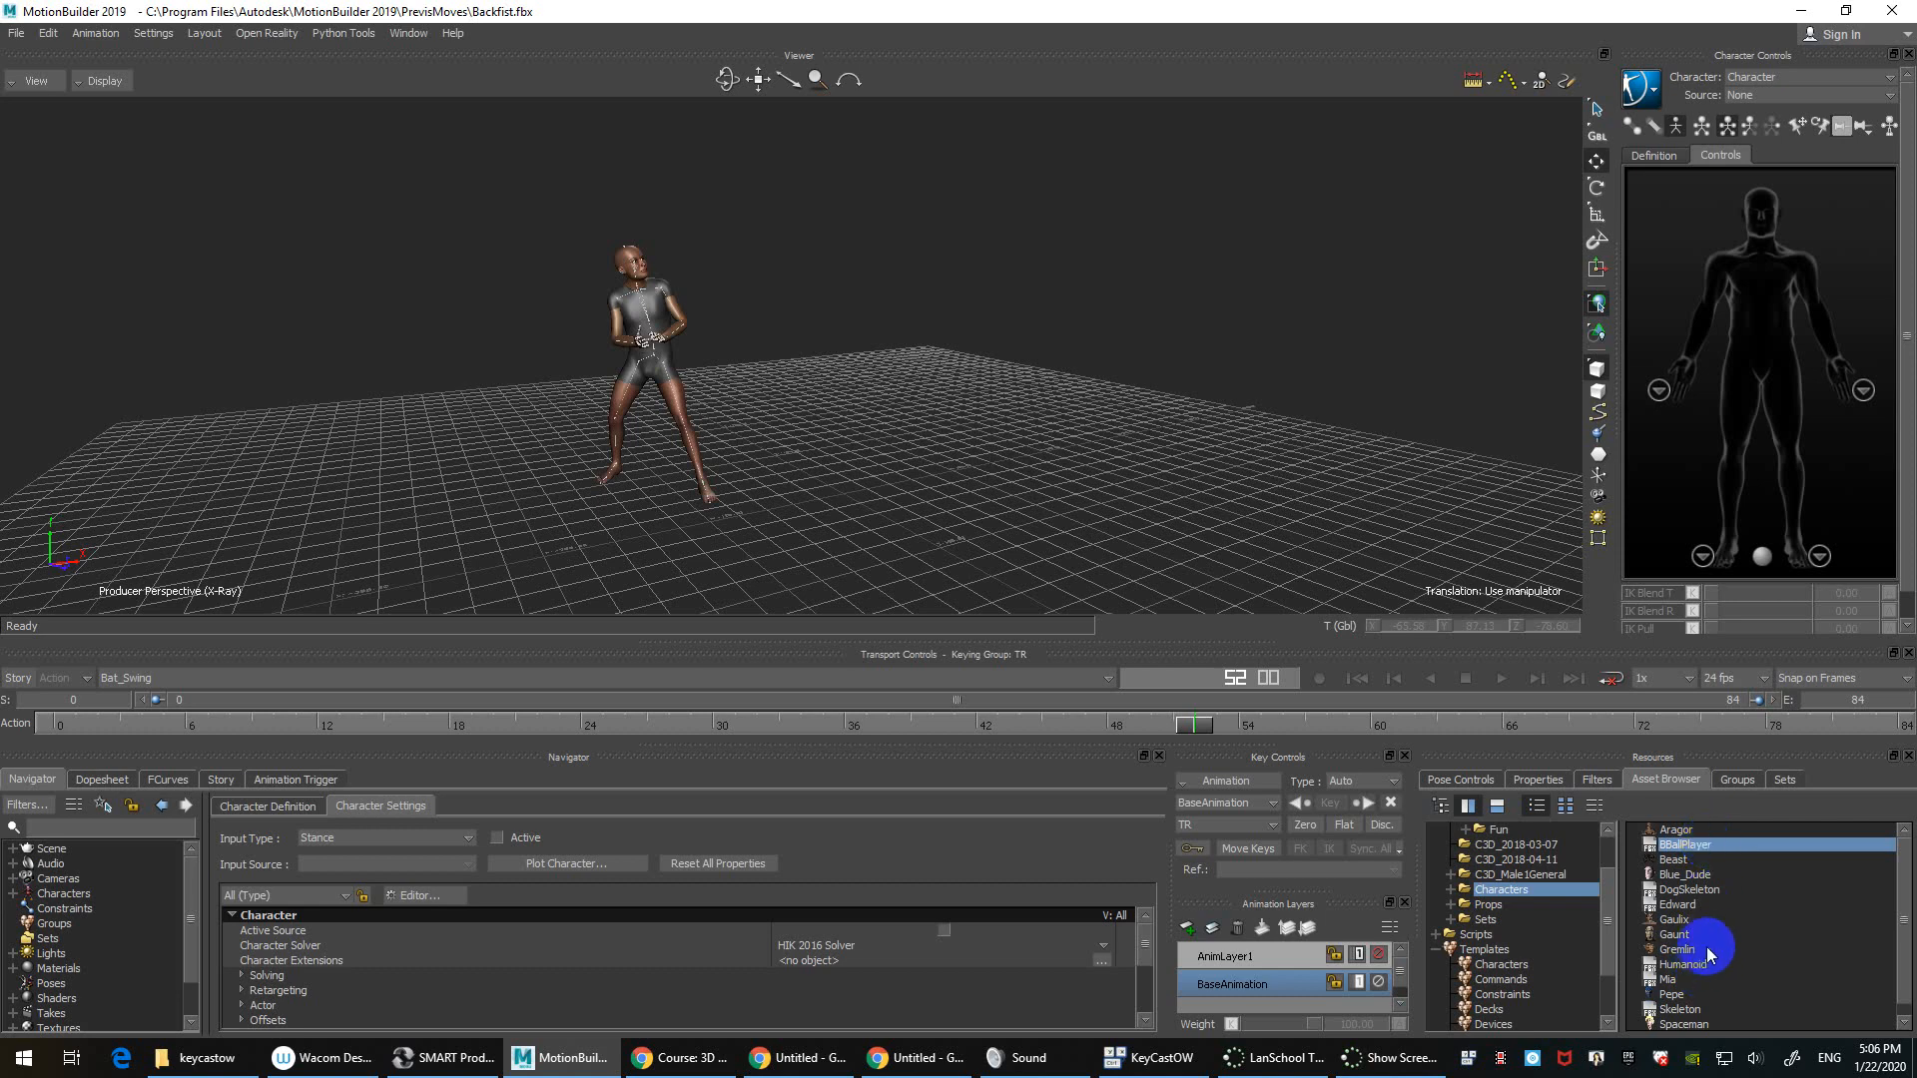
# Step: Move on to the sample Props folder, then list the Sets folder
pyautogui.scroll(-1, 1700, 955)
pyautogui.click(1524, 908)
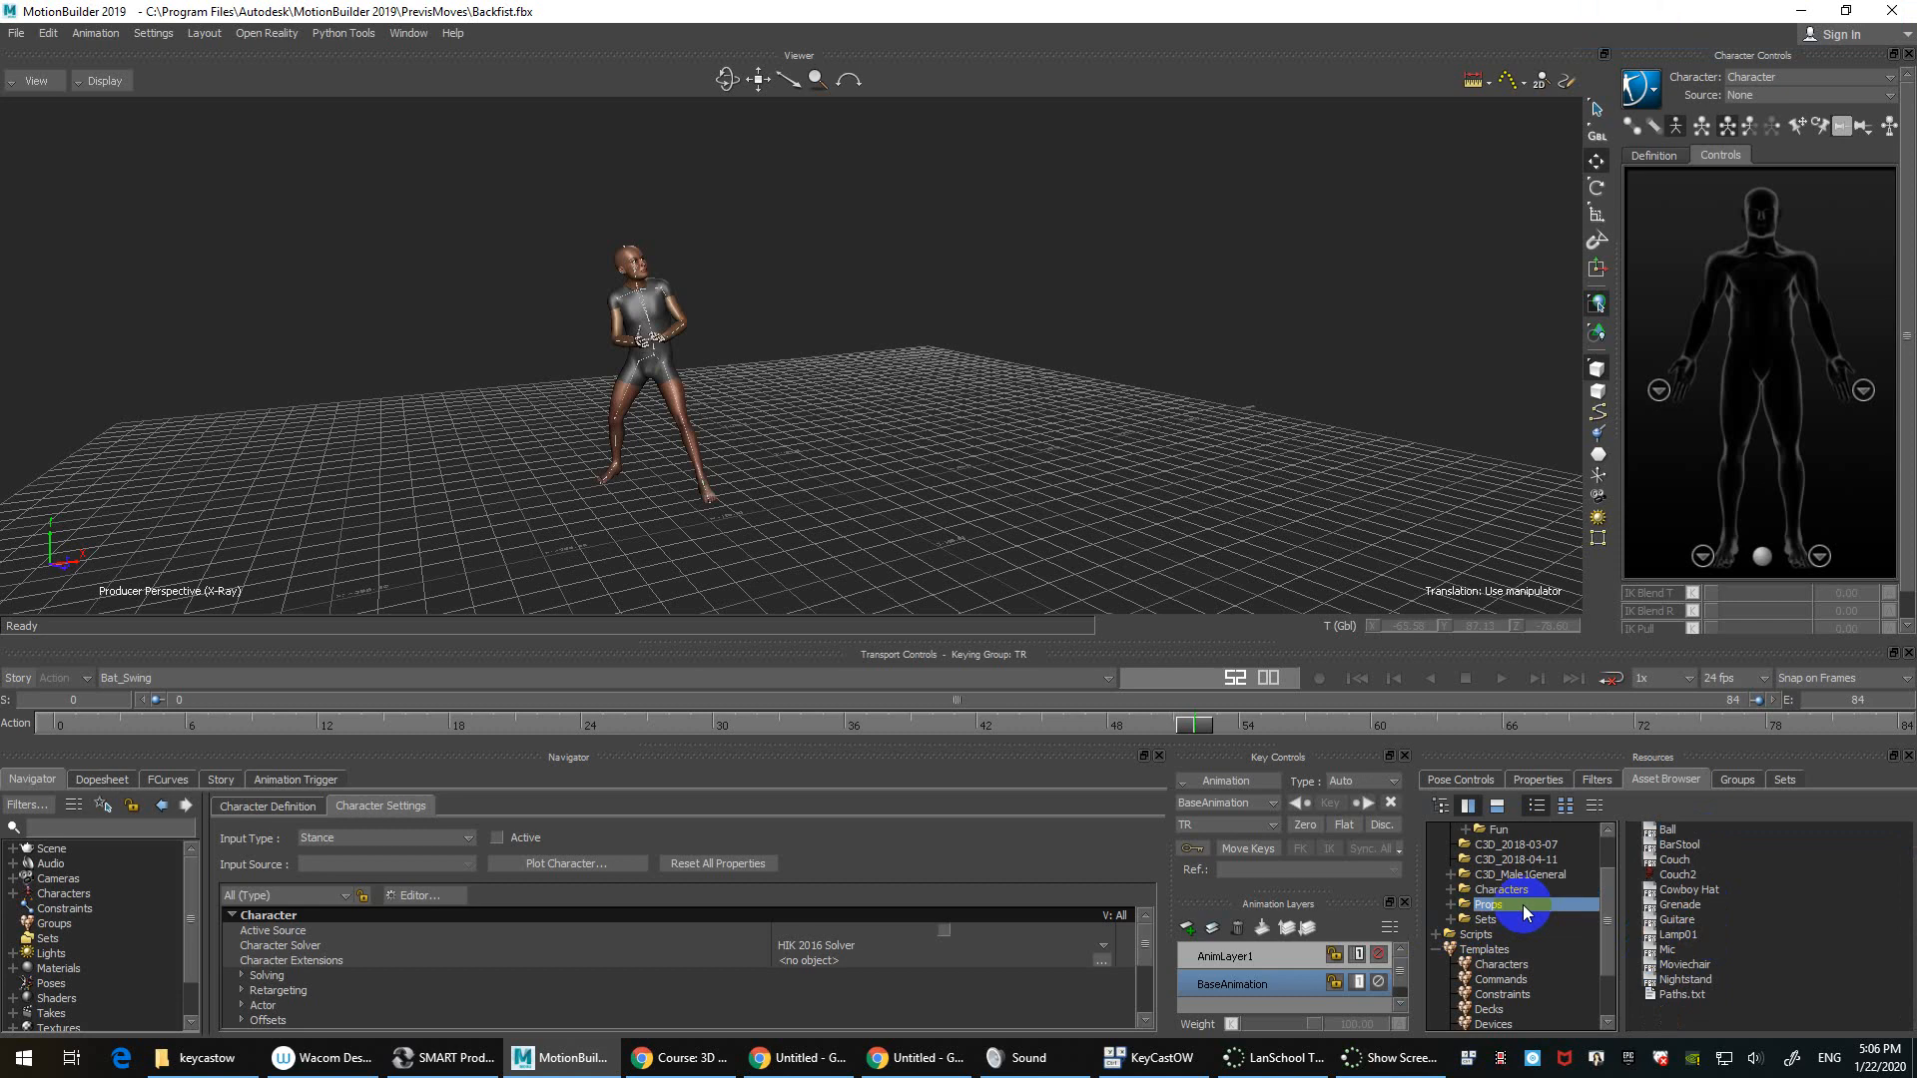
pyautogui.click(1517, 919)
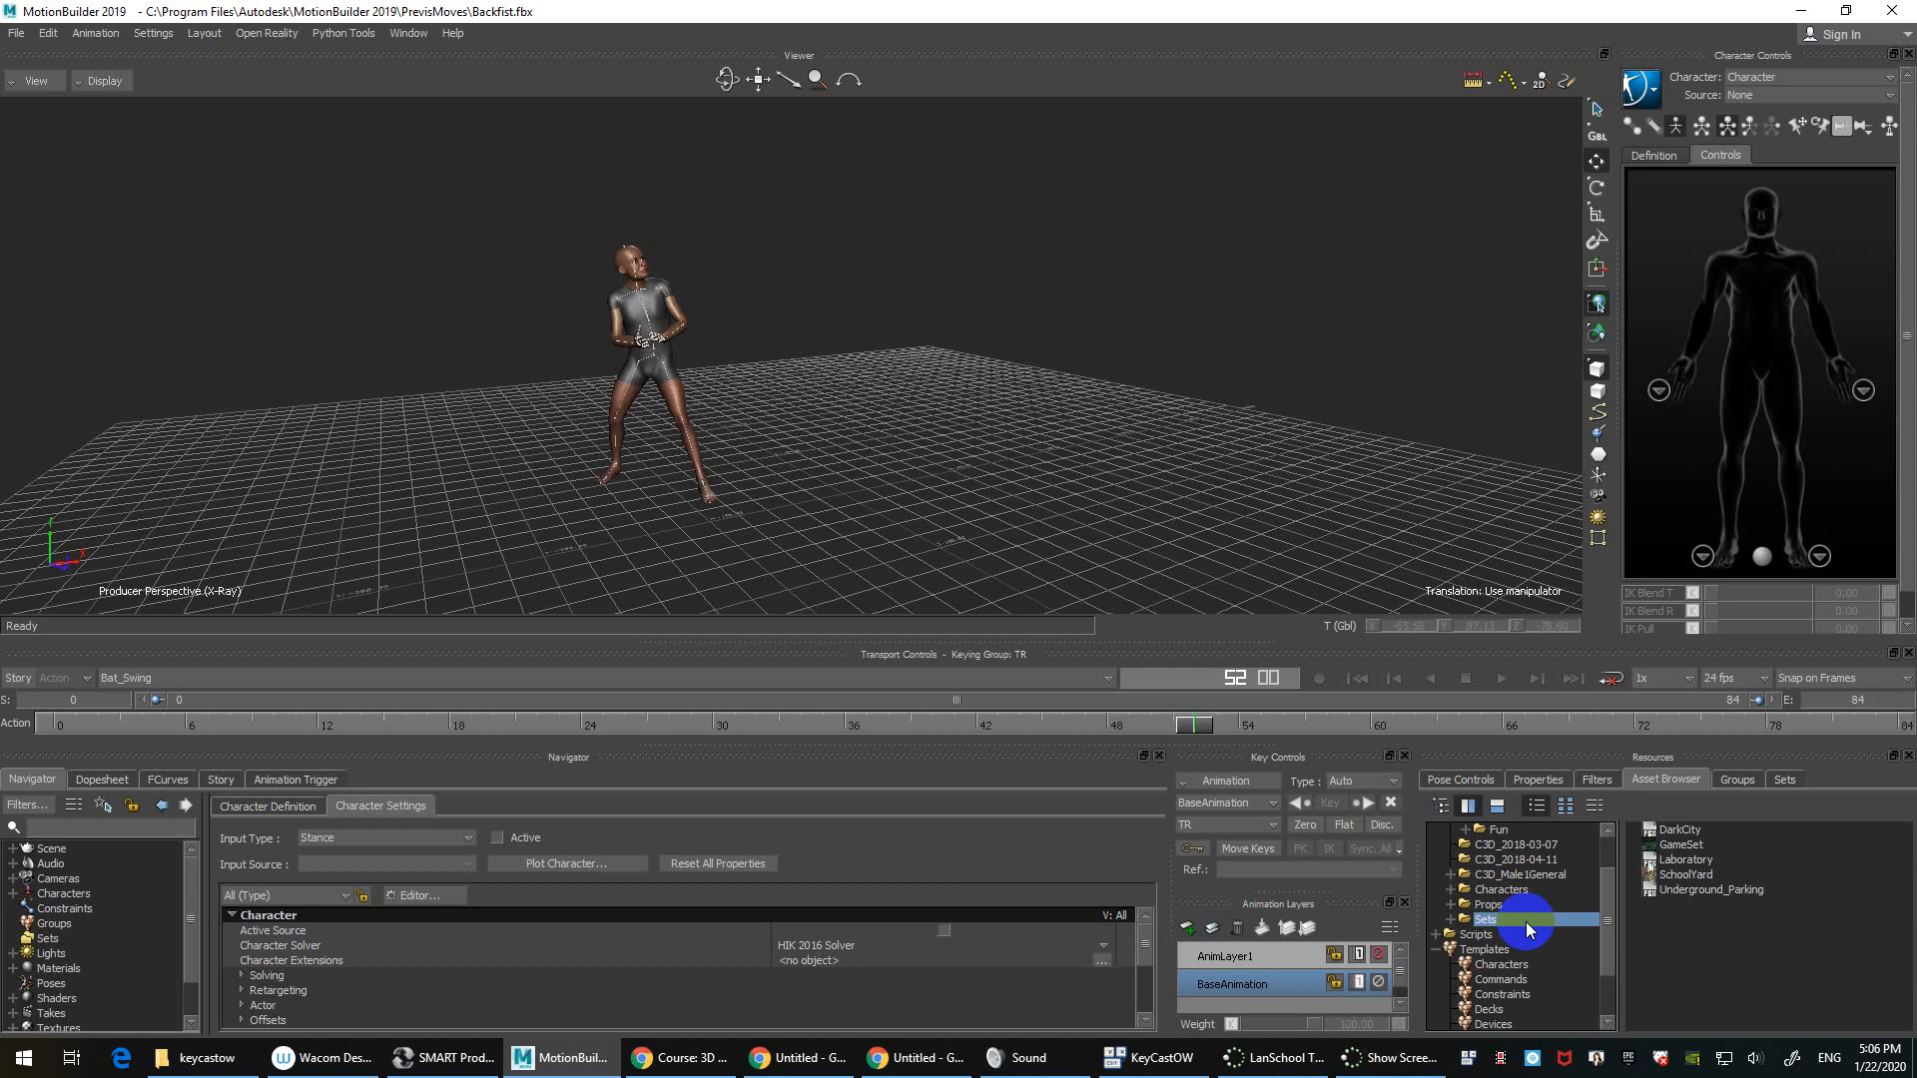
# Step: Go through Props back to the Sets folder and select the DarkCity set
pyautogui.scroll(-2, 1525, 920)
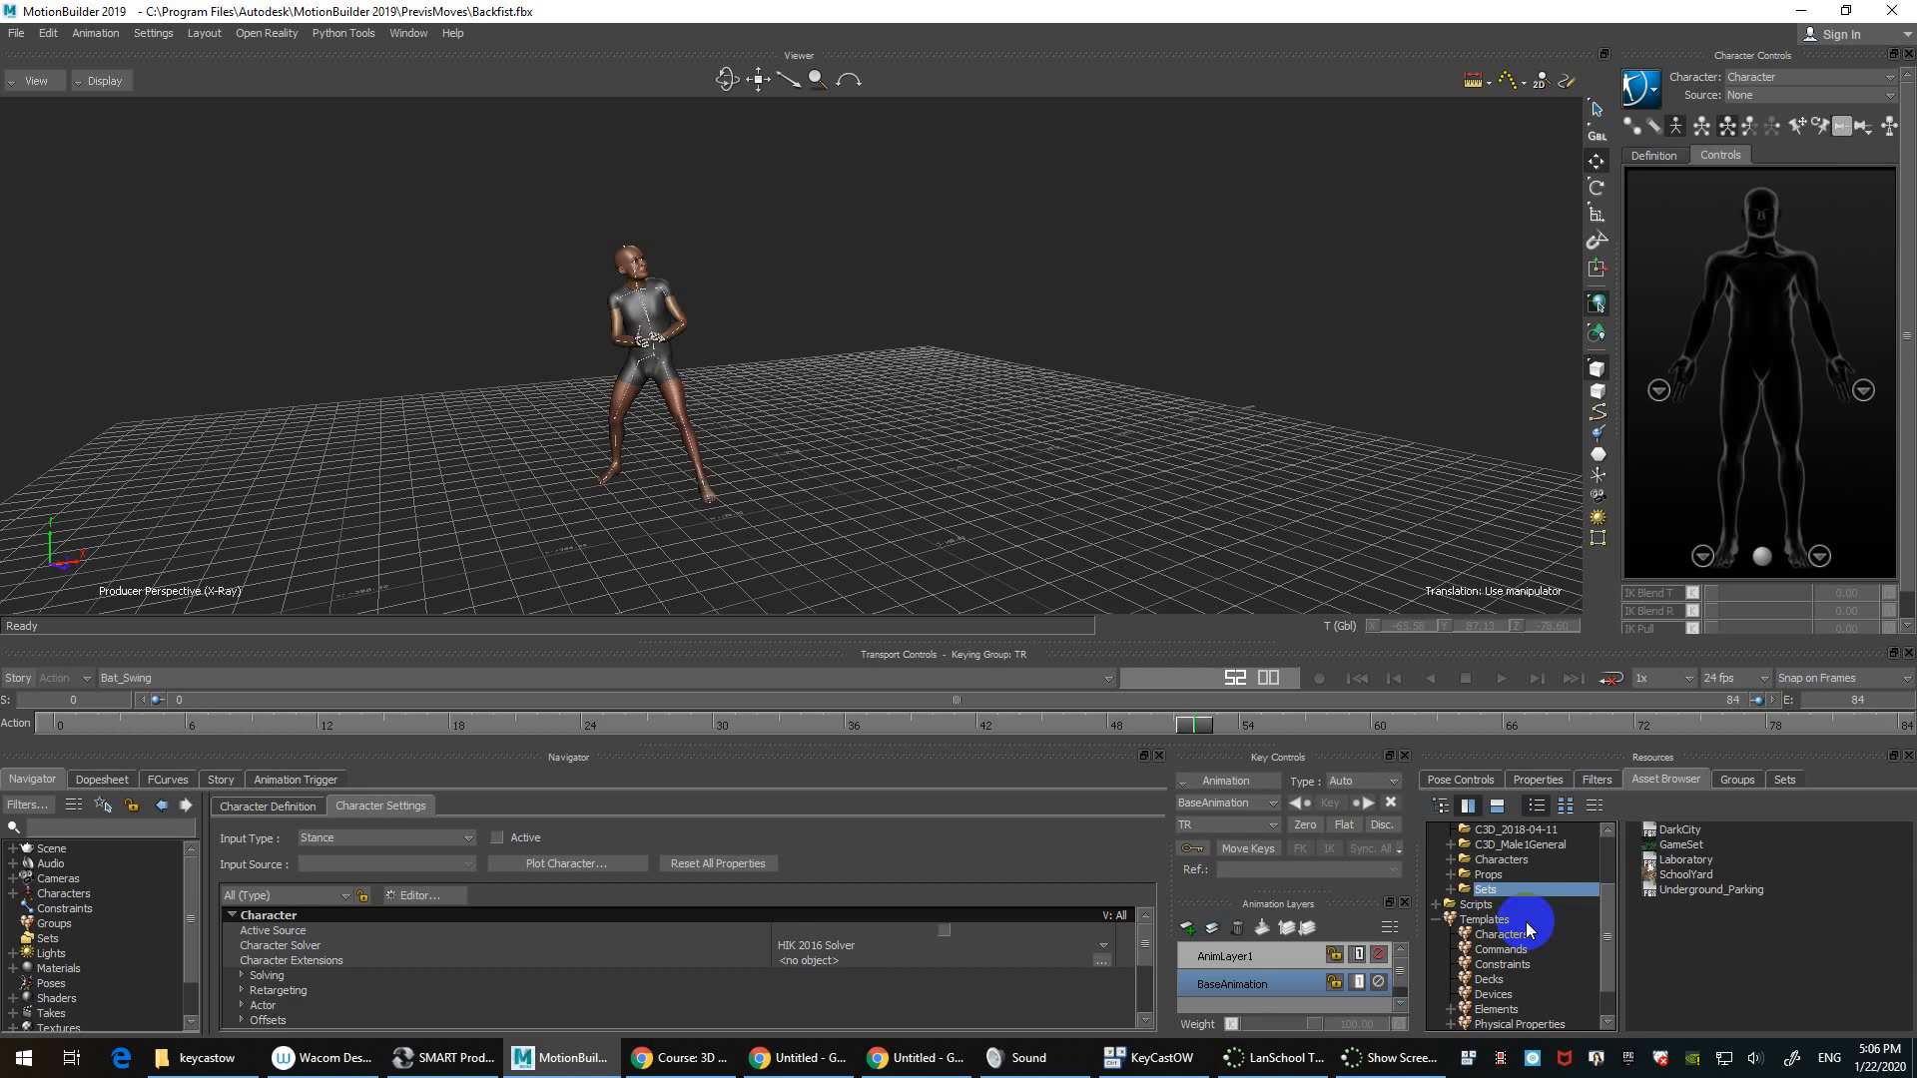
pyautogui.click(1489, 876)
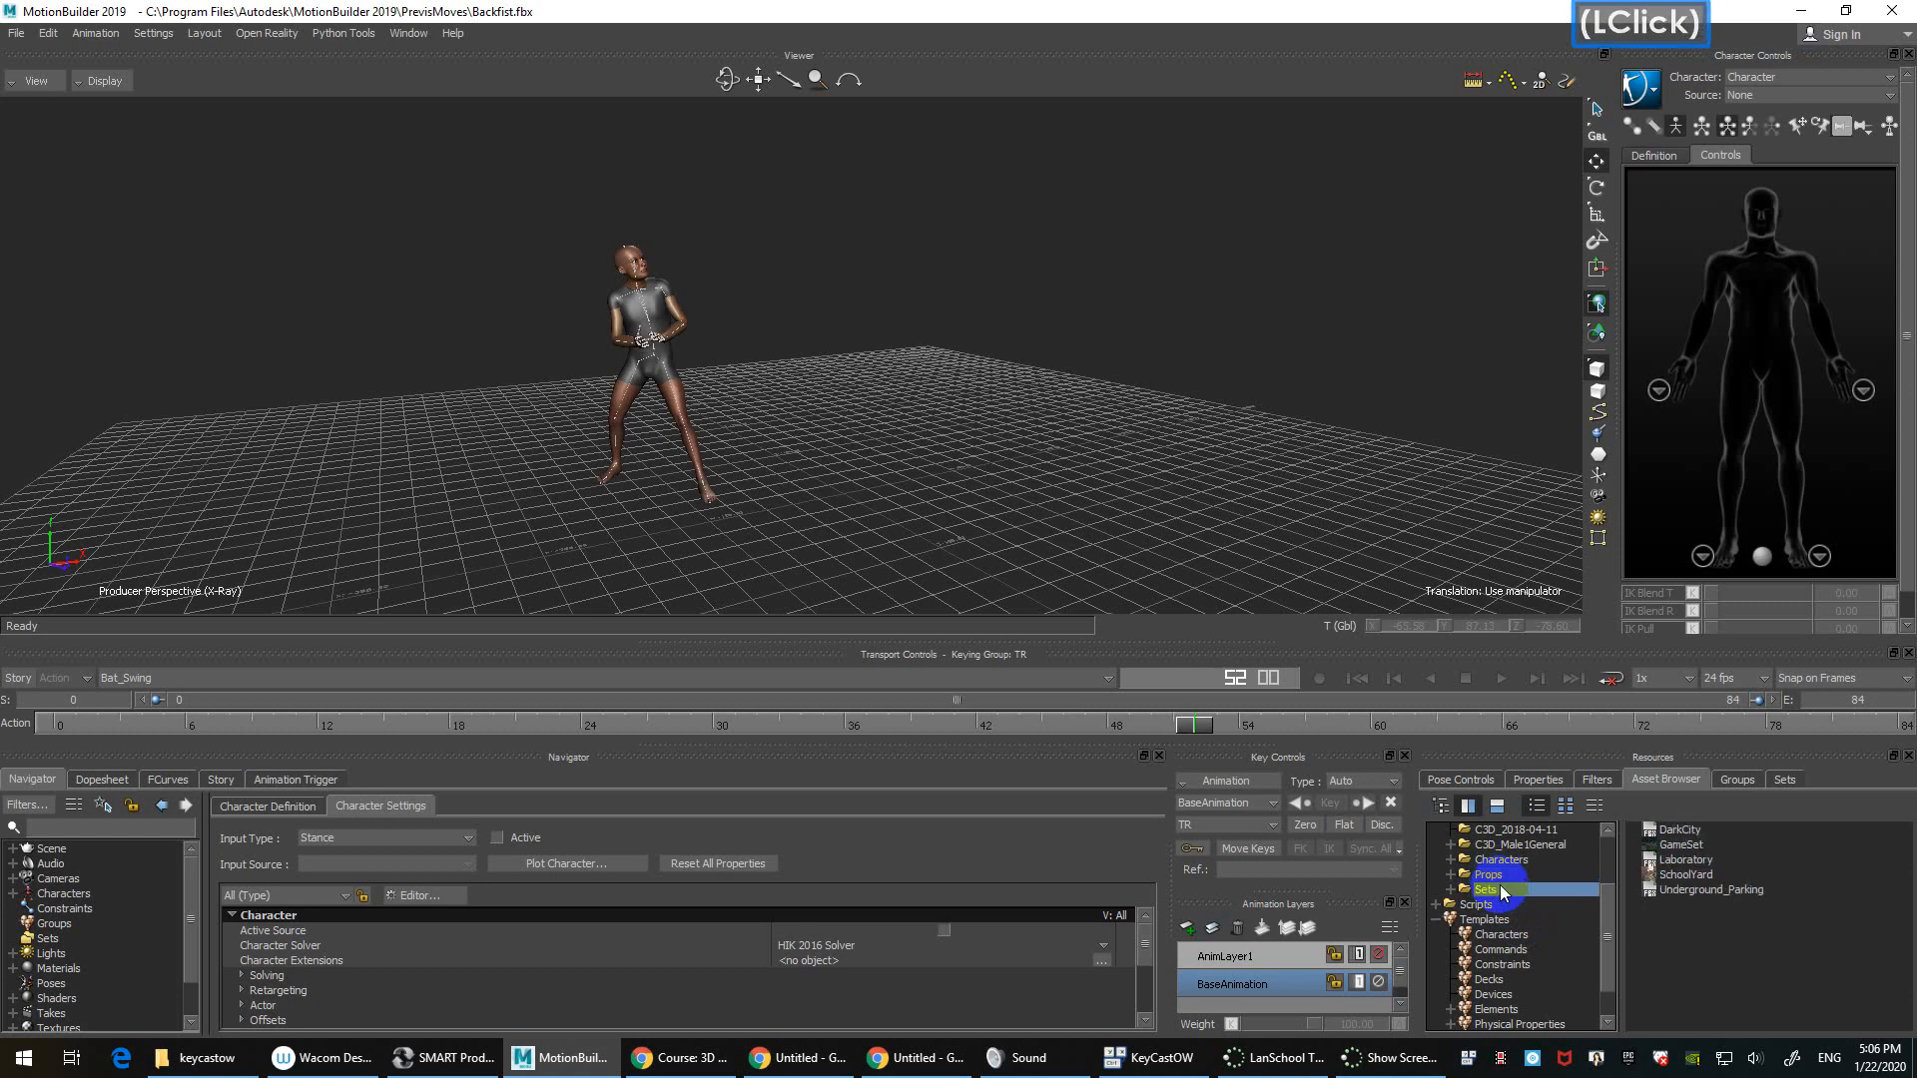
pyautogui.click(1267, 401)
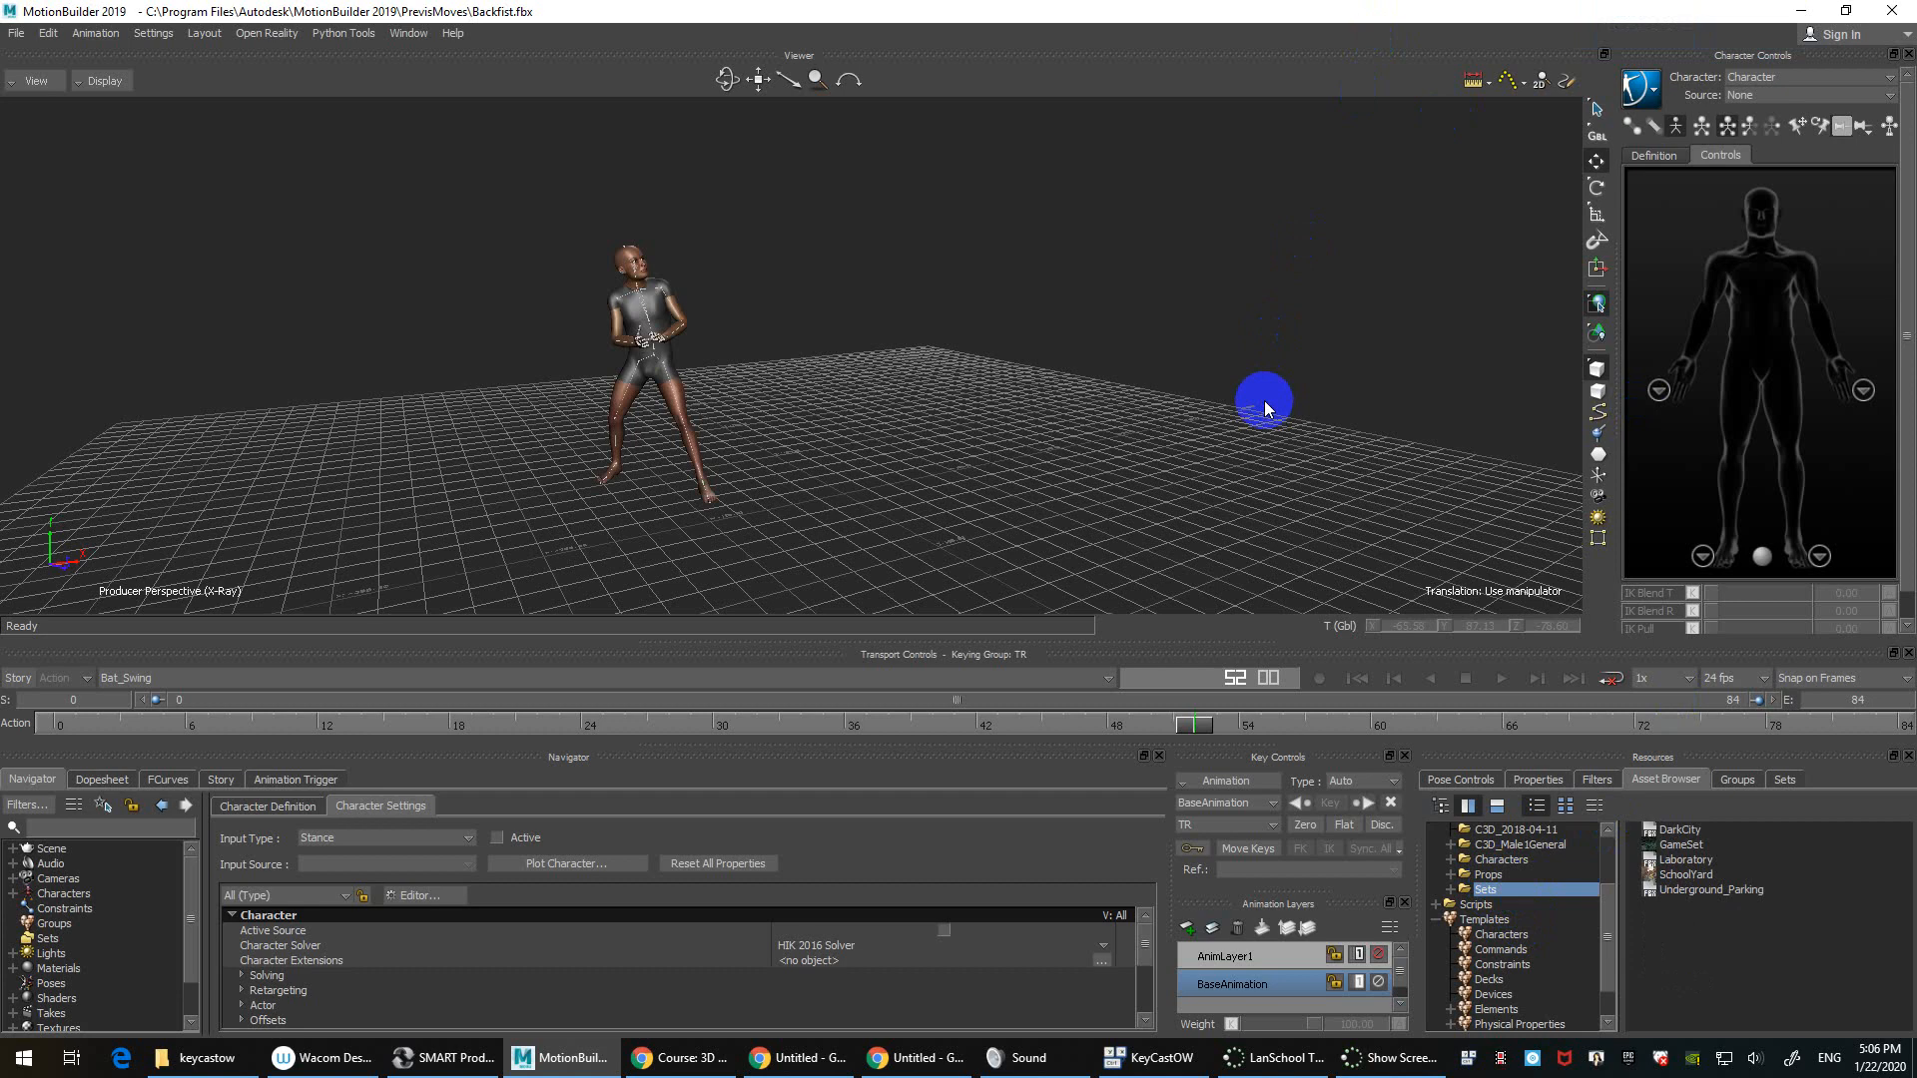
pyautogui.click(1697, 831)
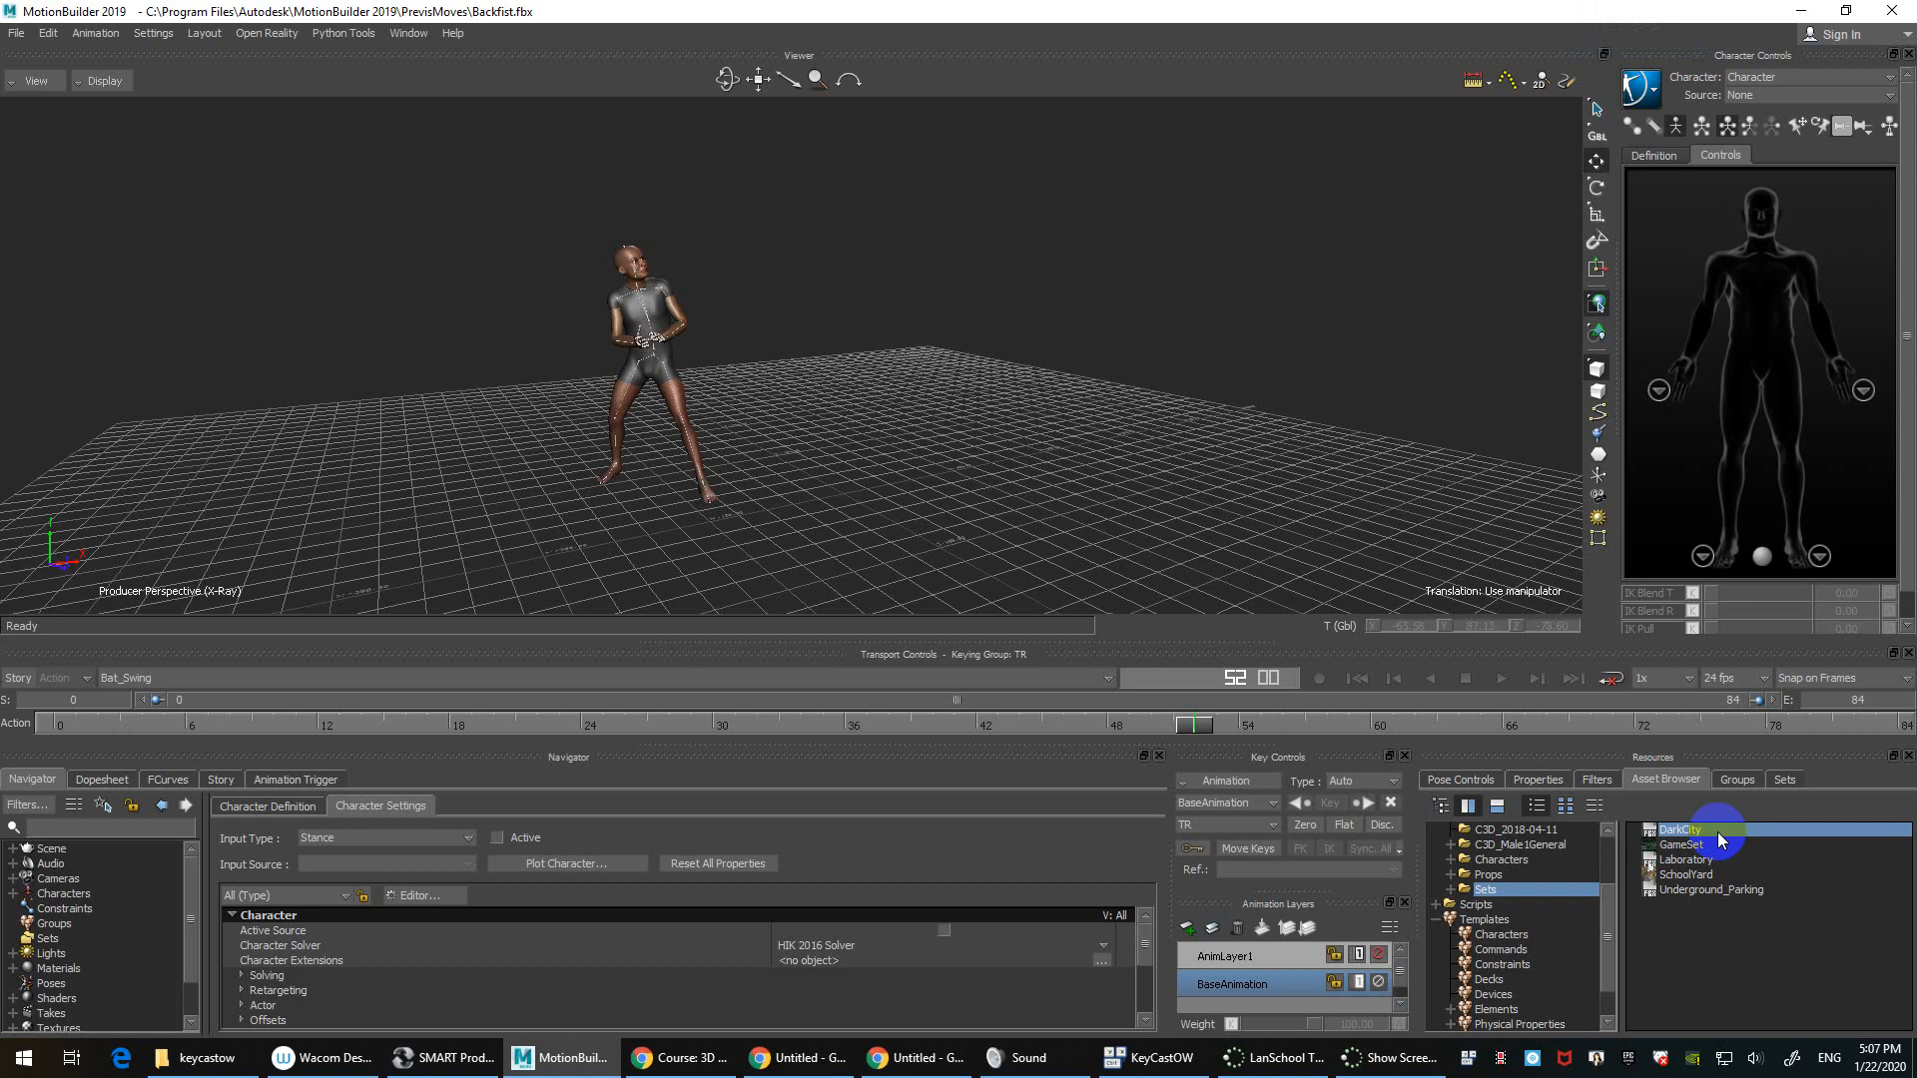
# Step: Merge the DarkCity set into the current scene without animation
pyautogui.moveTo(1717, 831); pyautogui.dragTo(1058, 332)
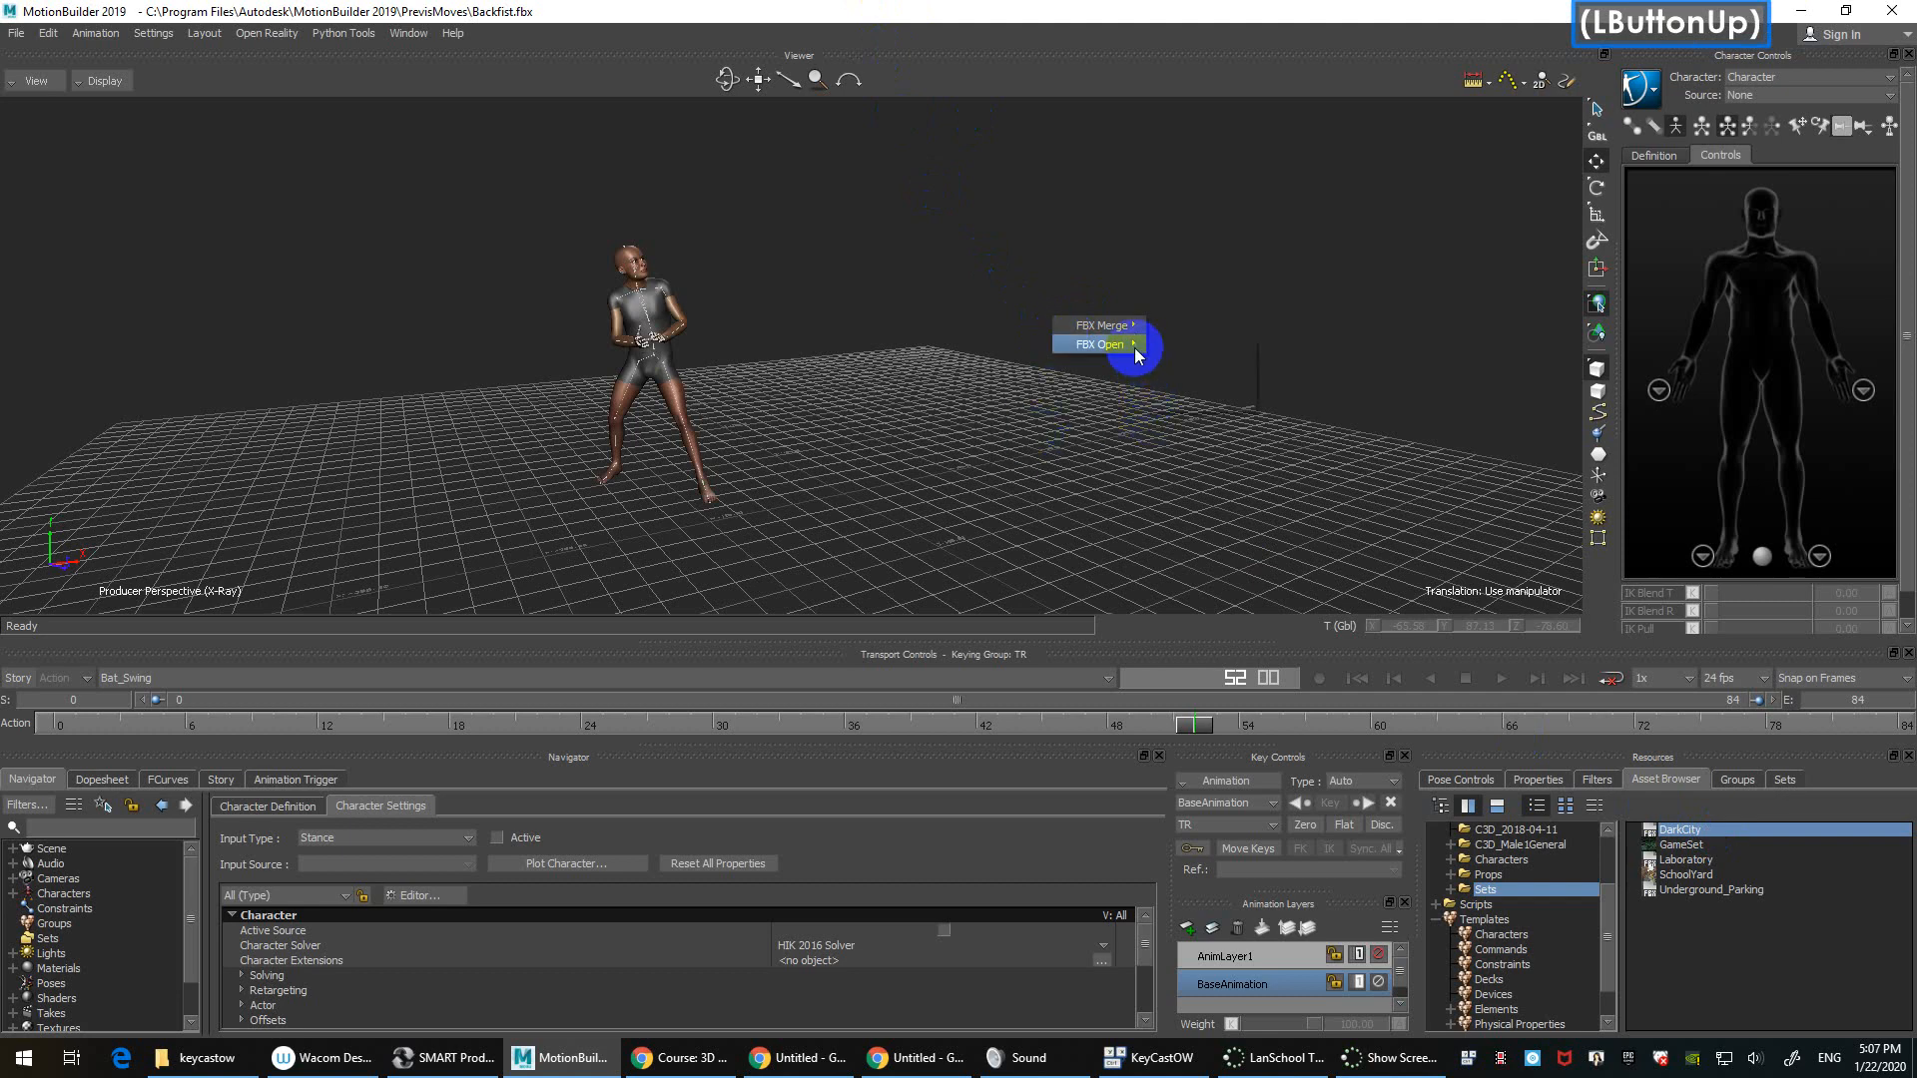
pyautogui.moveTo(1134, 348)
pyautogui.hotkey('ctrl', 'n')
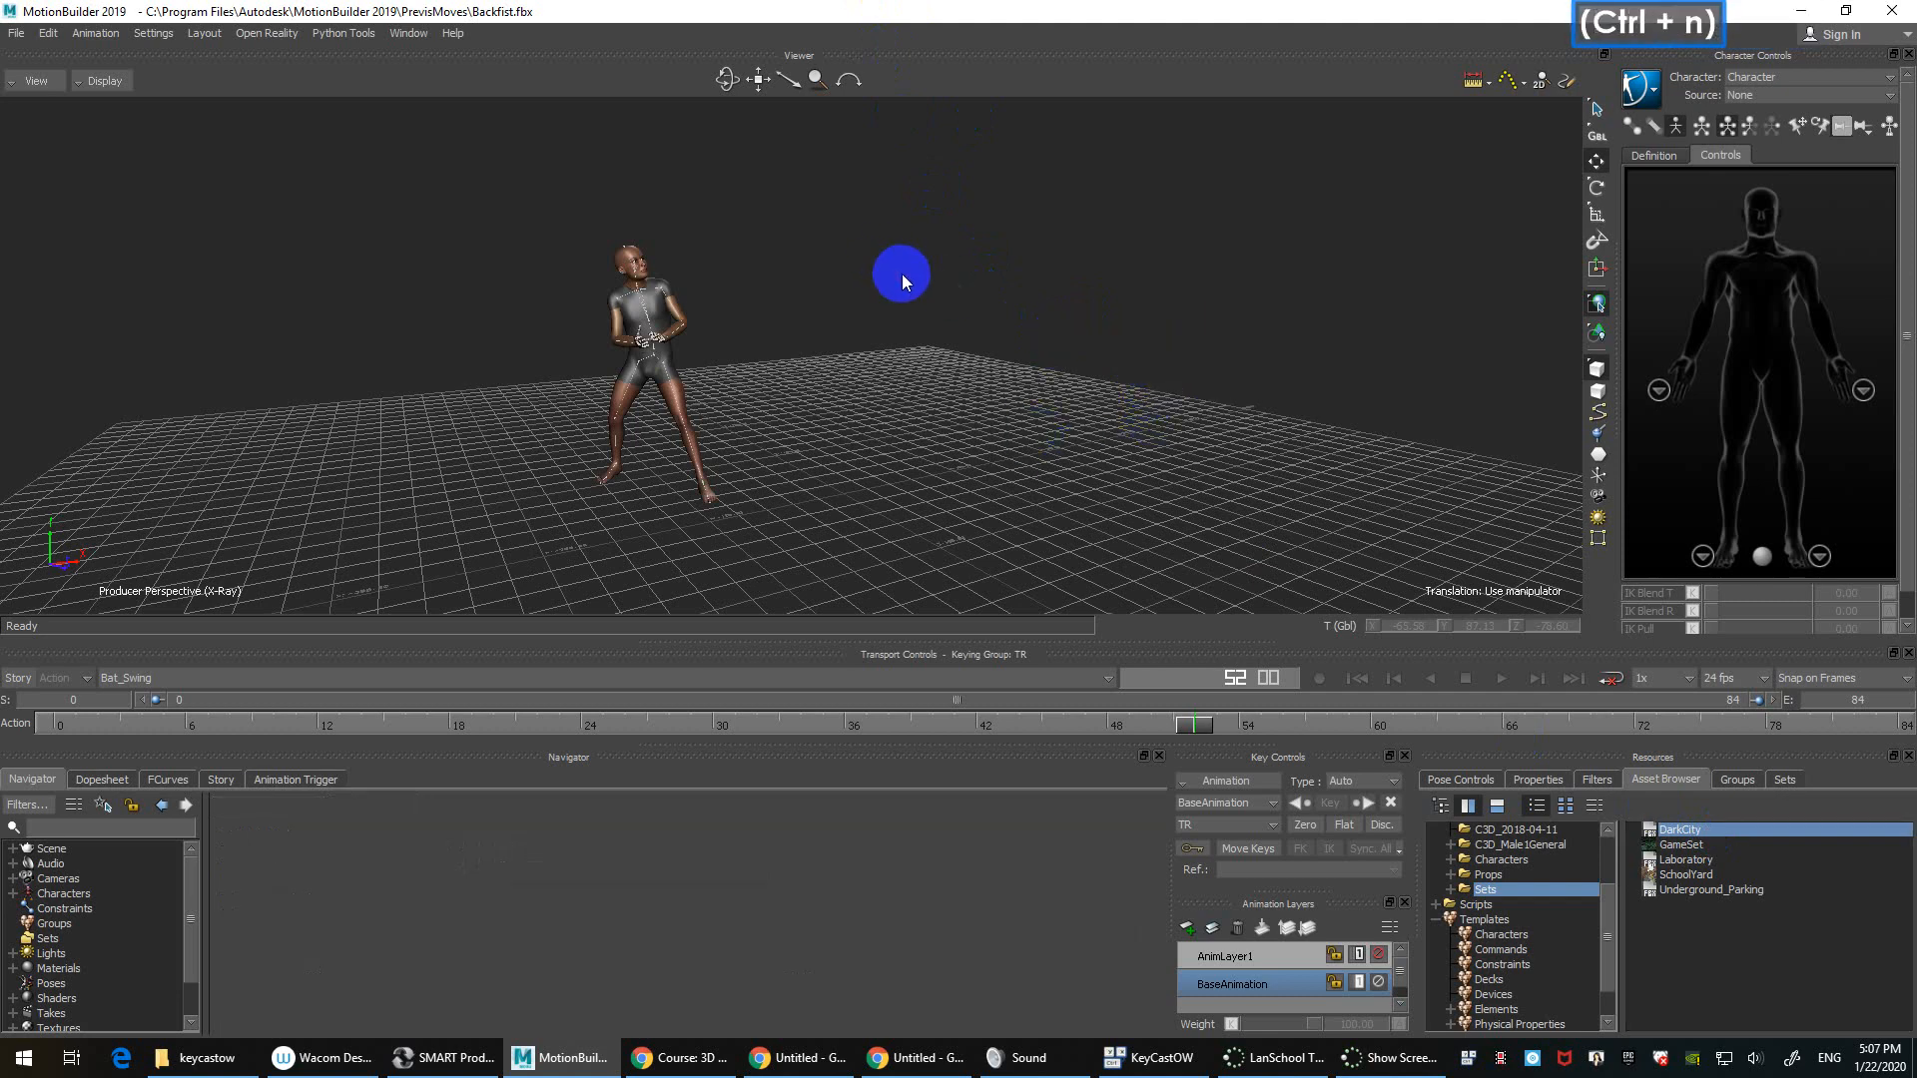
pyautogui.click(1038, 591)
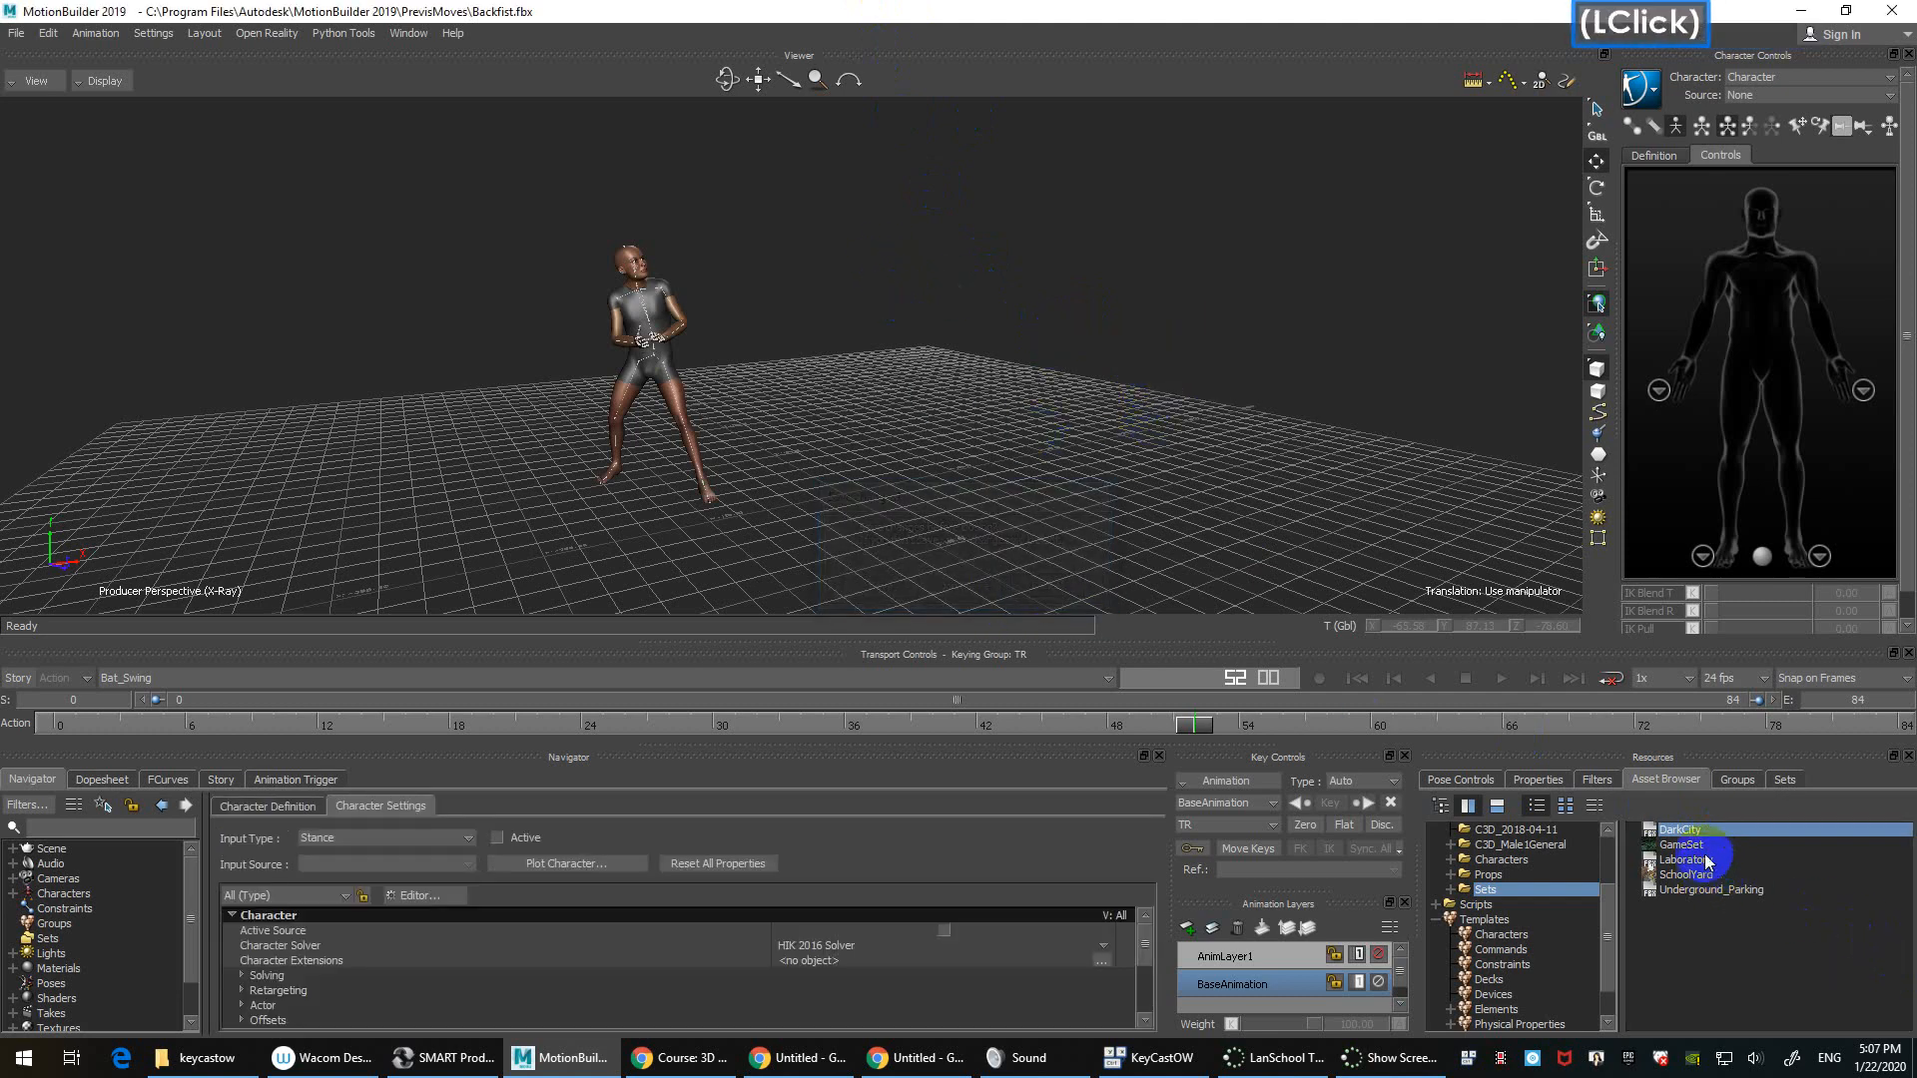
pyautogui.moveTo(1705, 834); pyautogui.dragTo(1038, 302)
pyautogui.moveTo(1075, 303)
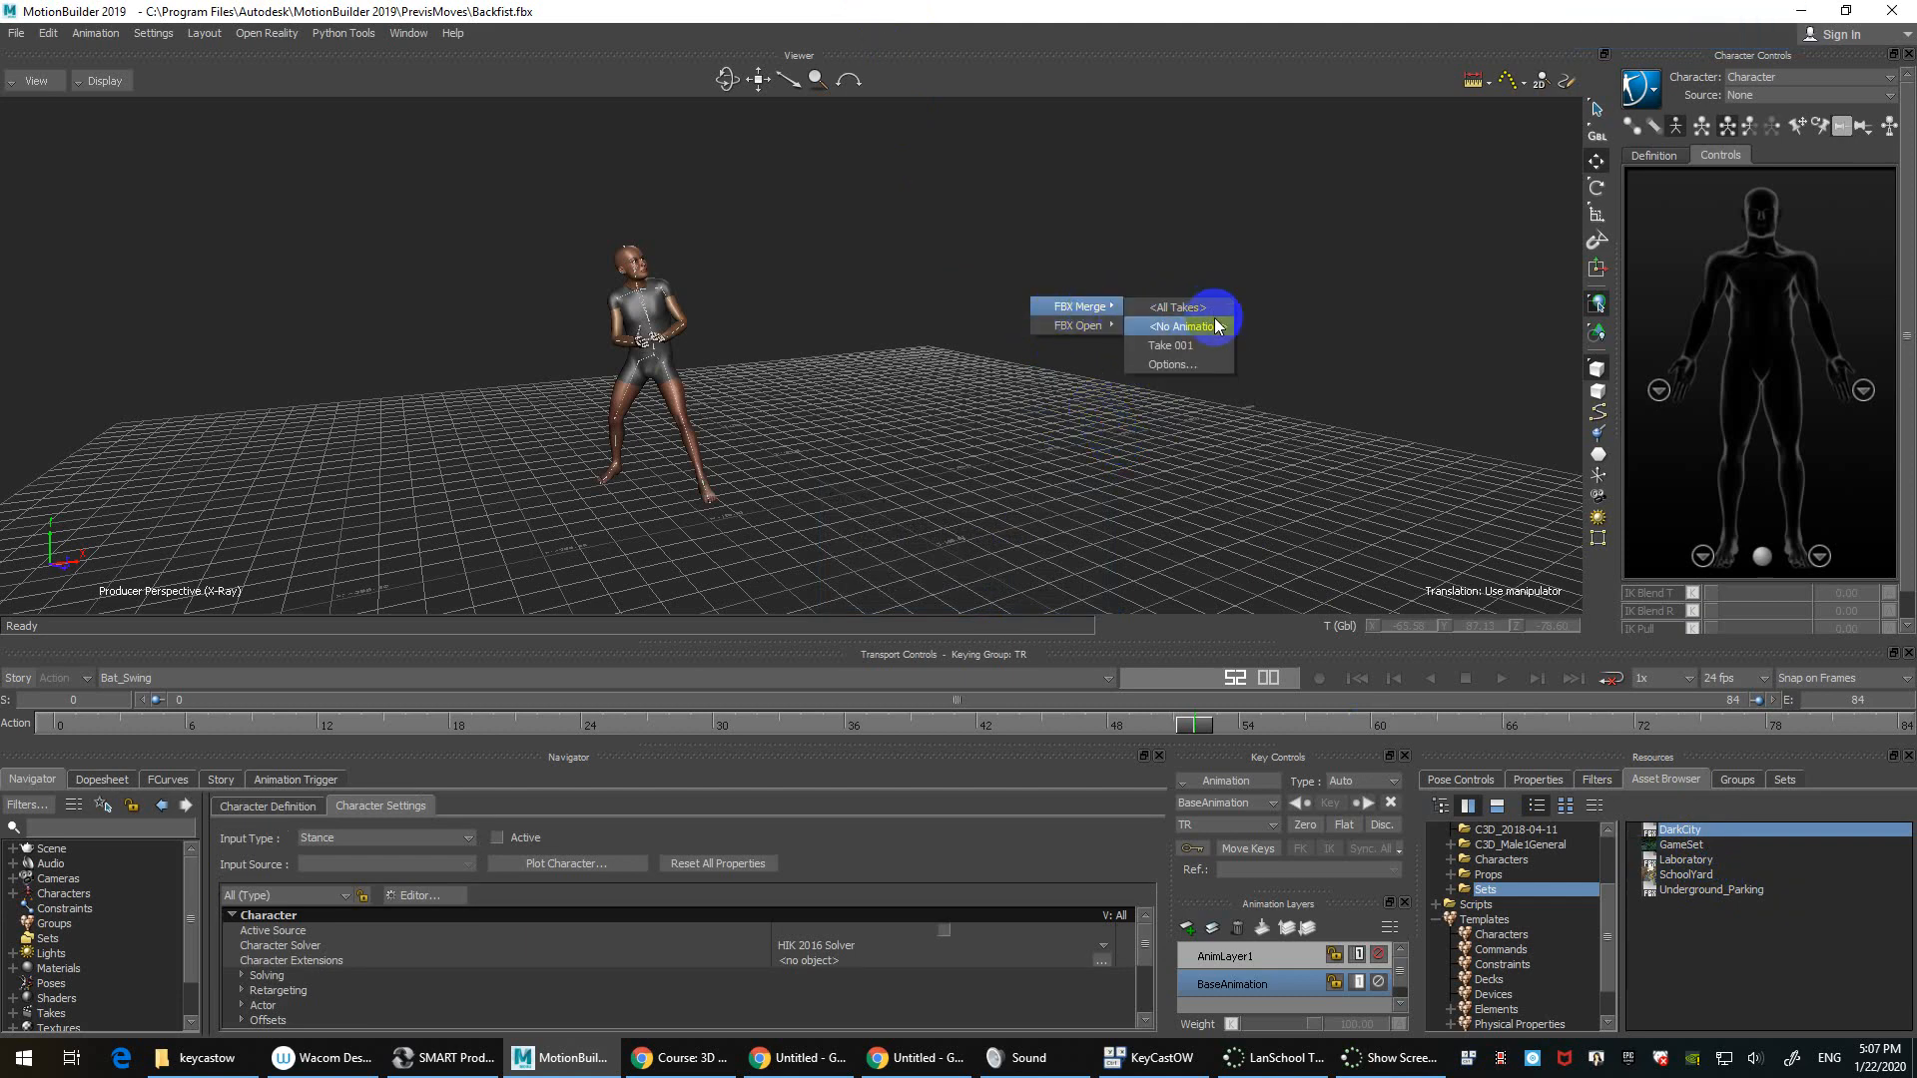
pyautogui.click(1216, 326)
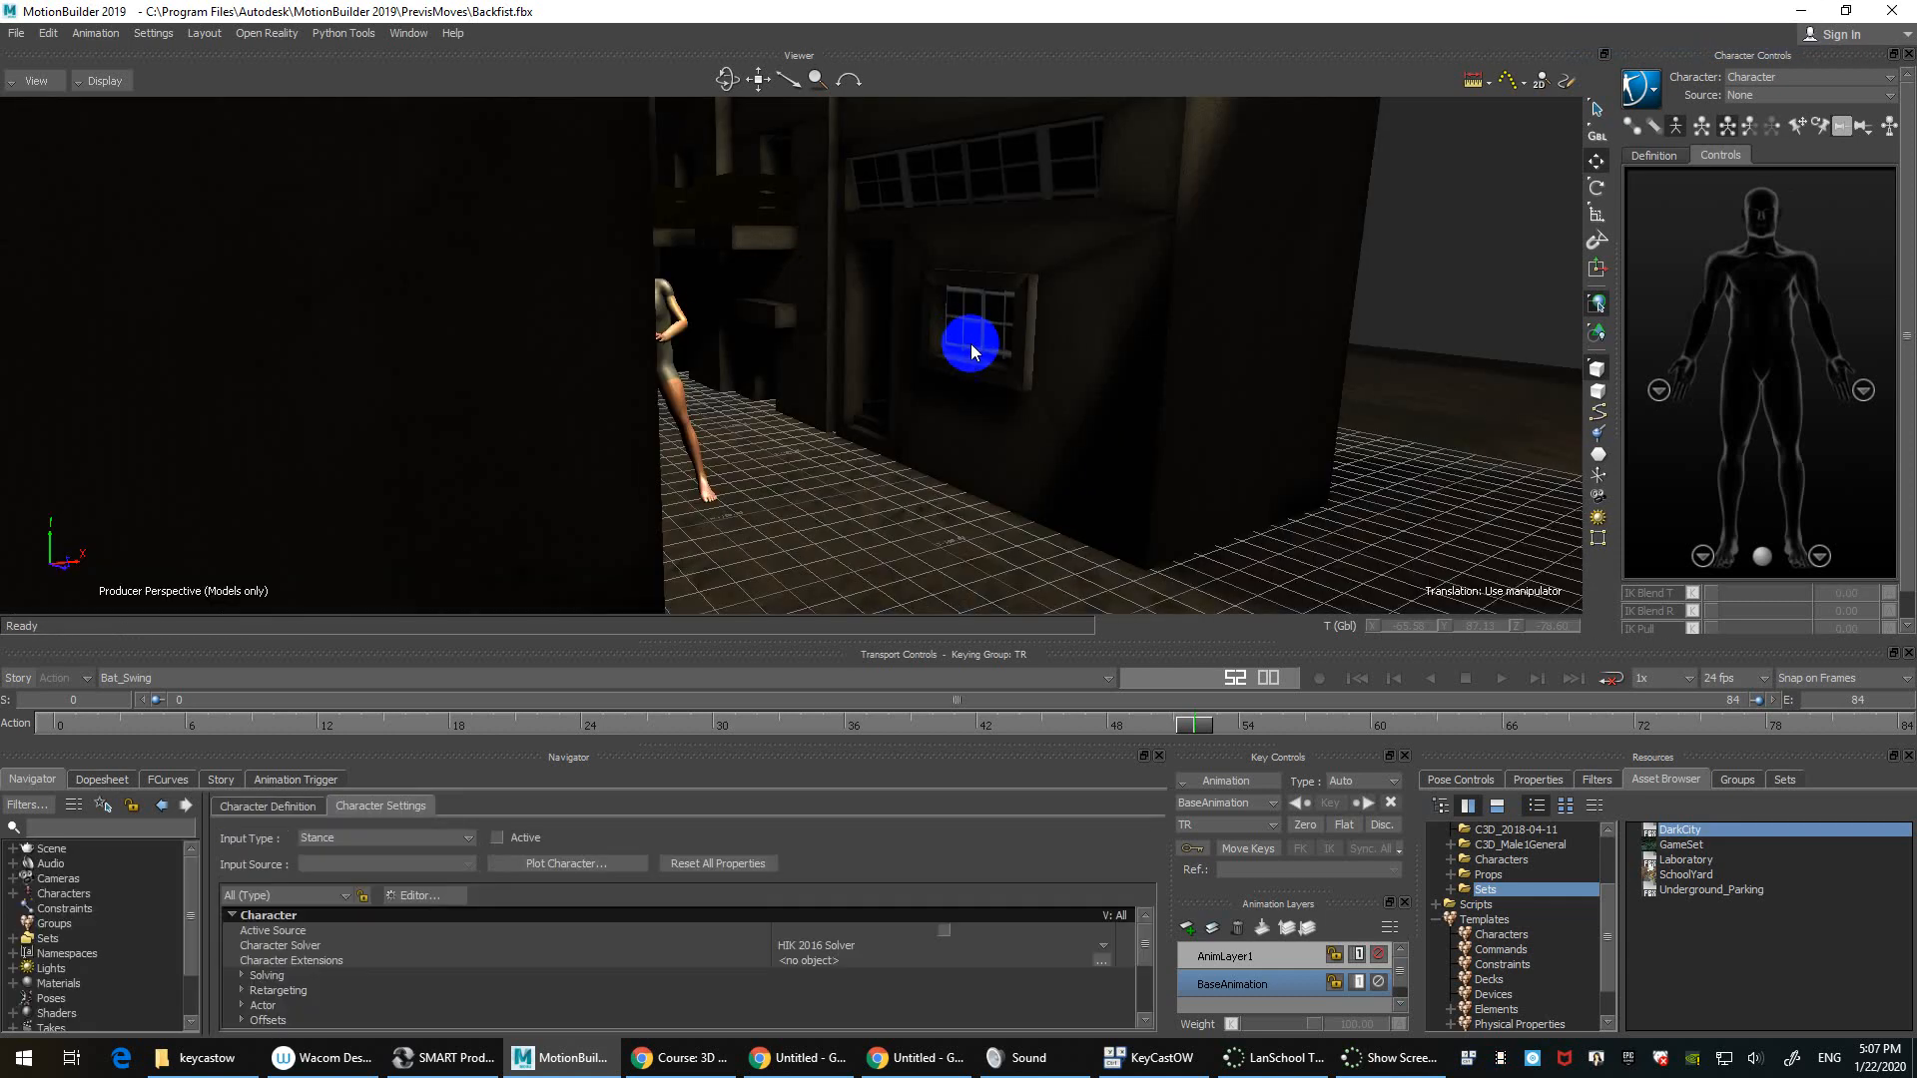
# Step: Move the camera down into the city street and play the Bat_Swing animation twice
pyautogui.scroll(-3, 976, 342)
pyautogui.keyDown('ctrl'); pyautogui.keyDown('shift'); pyautogui.moveTo(985, 342); pyautogui.dragTo(911, 386); pyautogui.keyUp('shift'); pyautogui.keyUp('ctrl')
pyautogui.scroll(-3, 929, 327)
pyautogui.keyDown('ctrl'); pyautogui.keyDown('shift'); pyautogui.moveTo(1003, 307); pyautogui.dragTo(841, 411); pyautogui.keyUp('shift'); pyautogui.keyUp('ctrl')
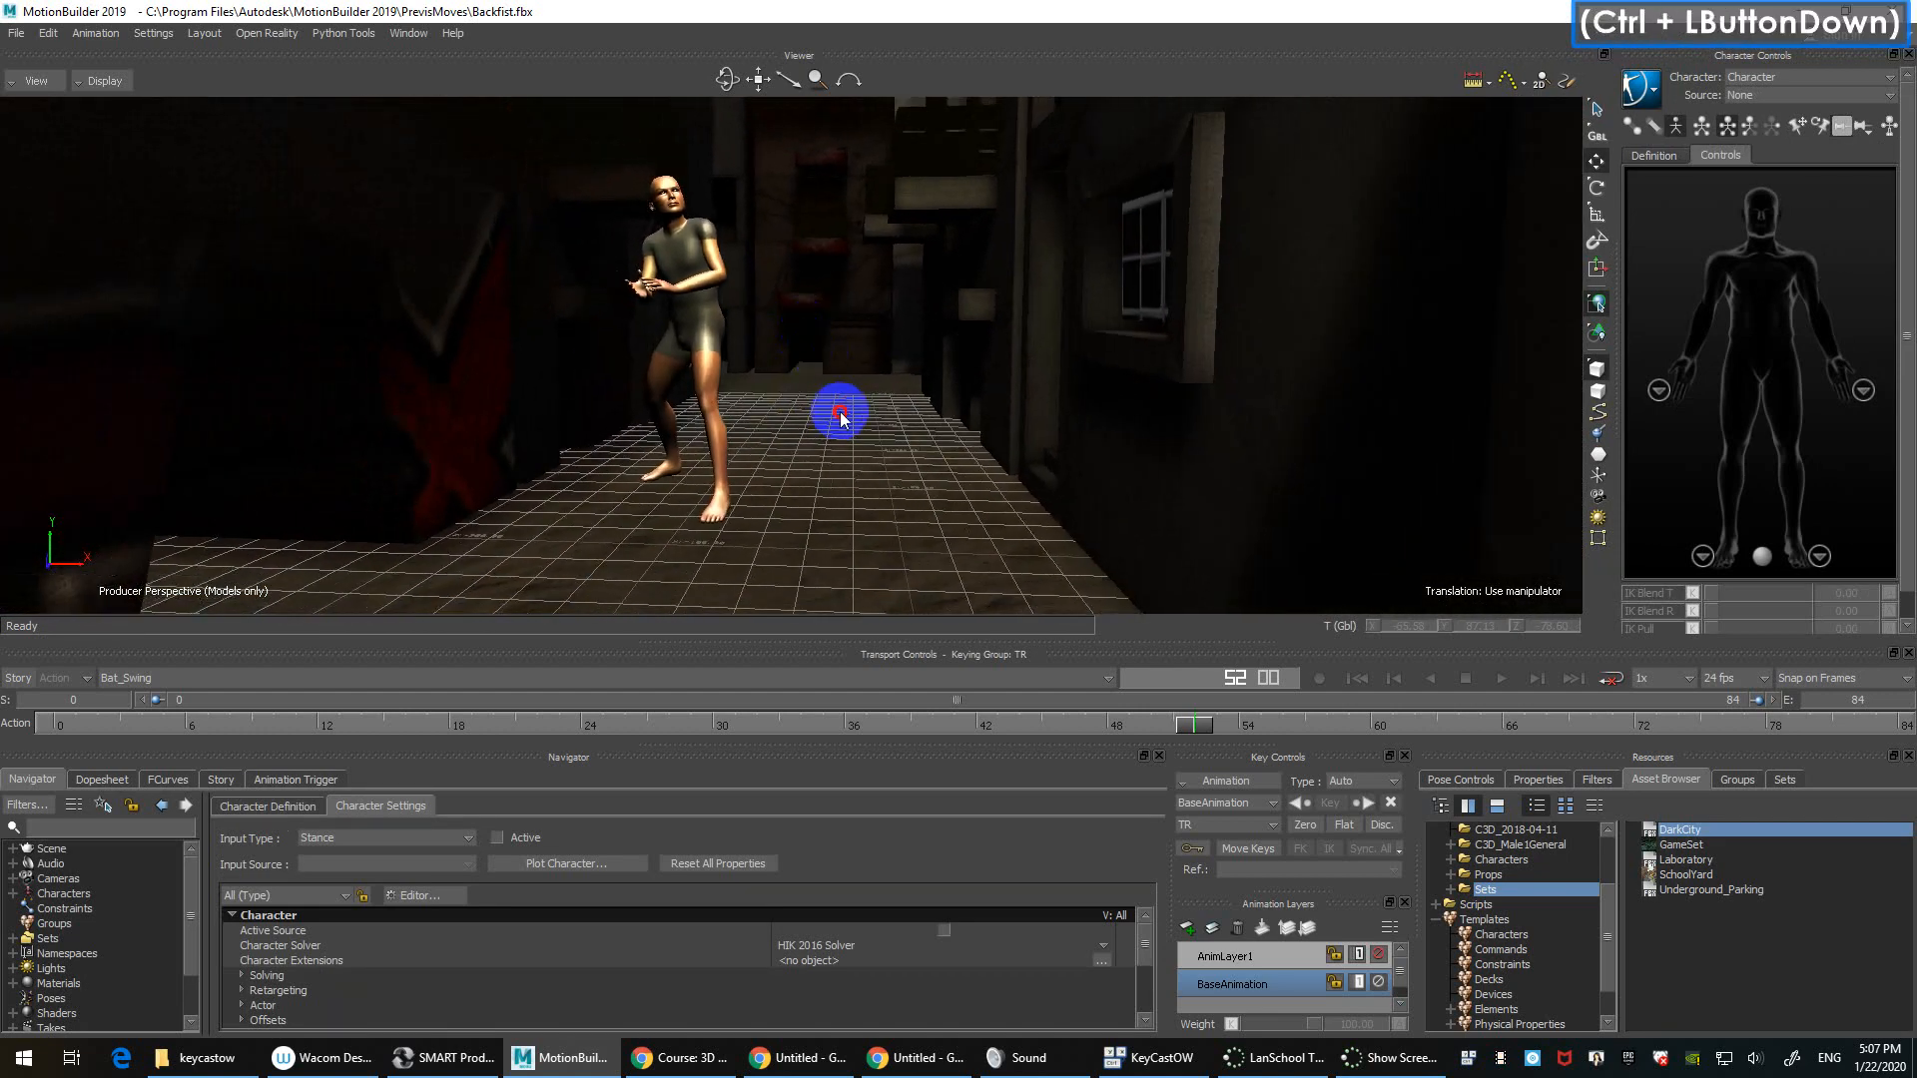
pyautogui.hotkey('ctrl', 'space')
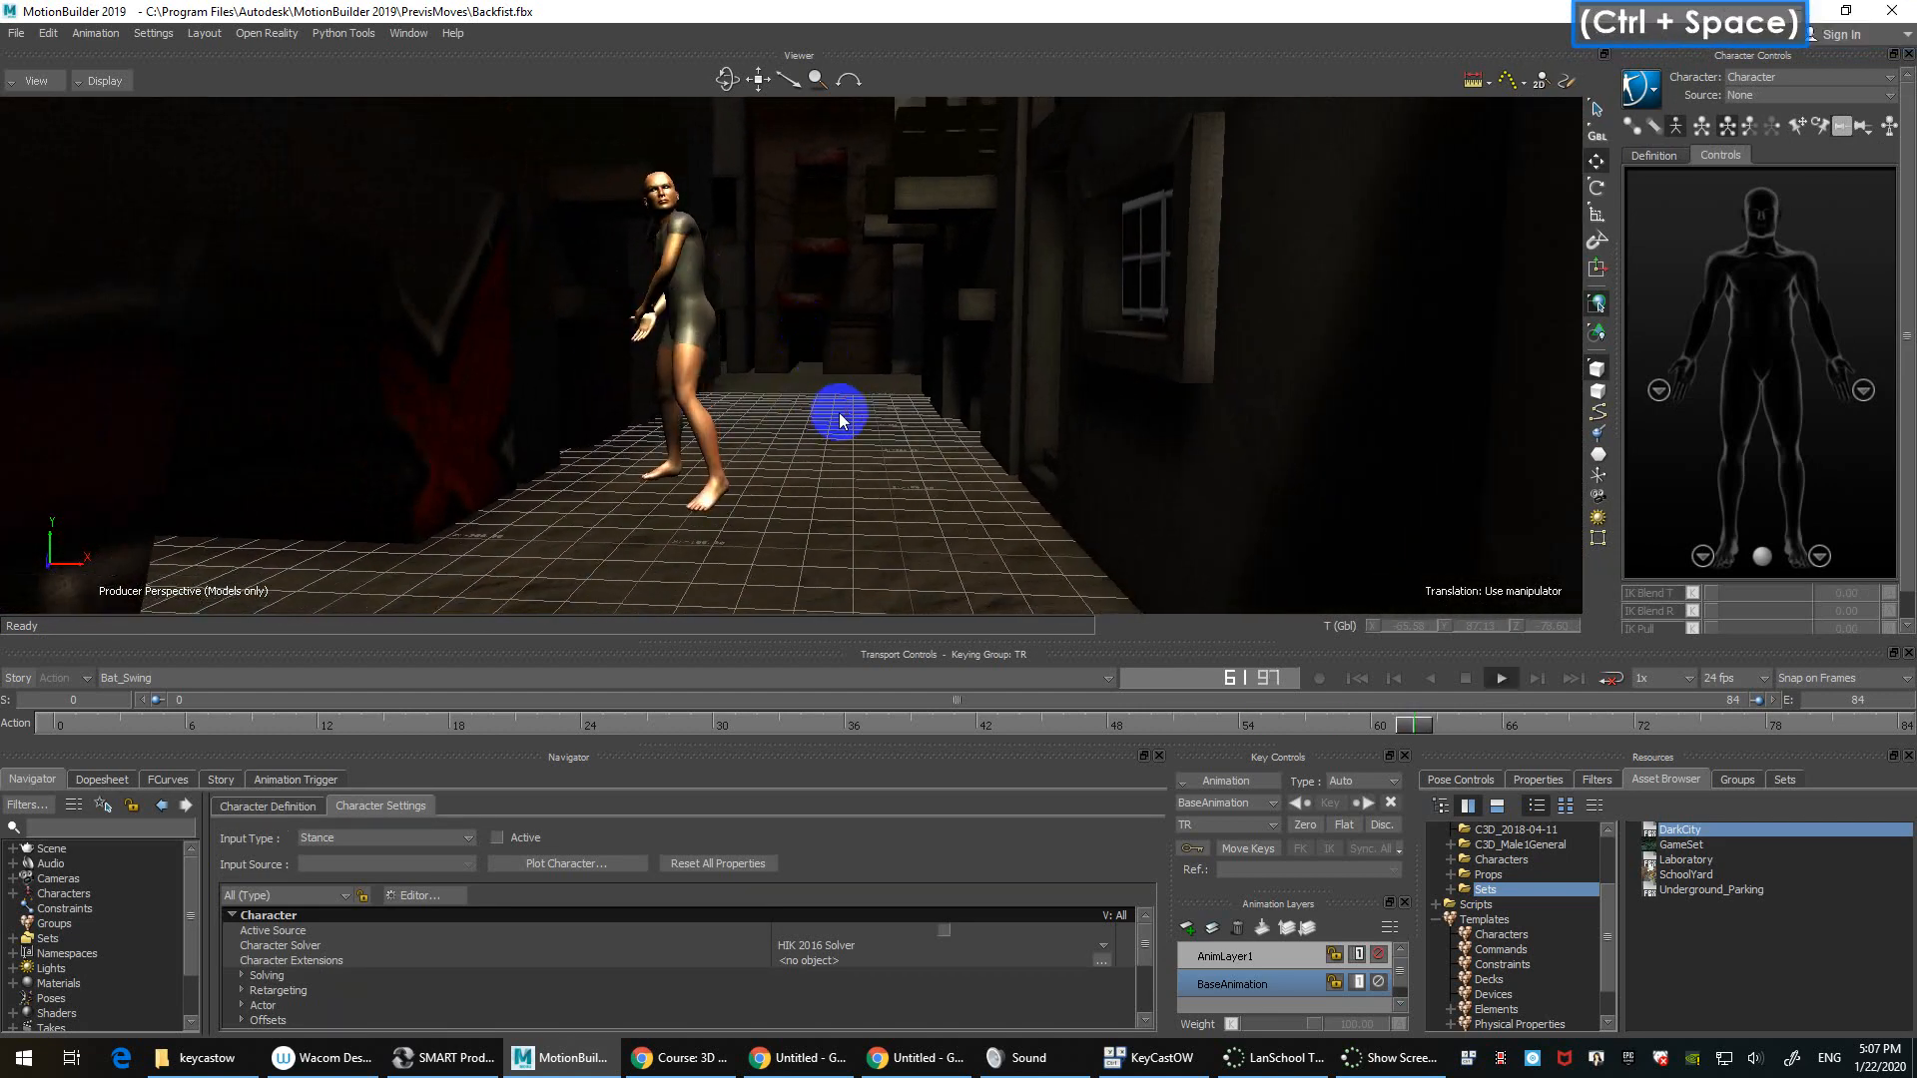
pyautogui.hotkey('ctrl', 'space')
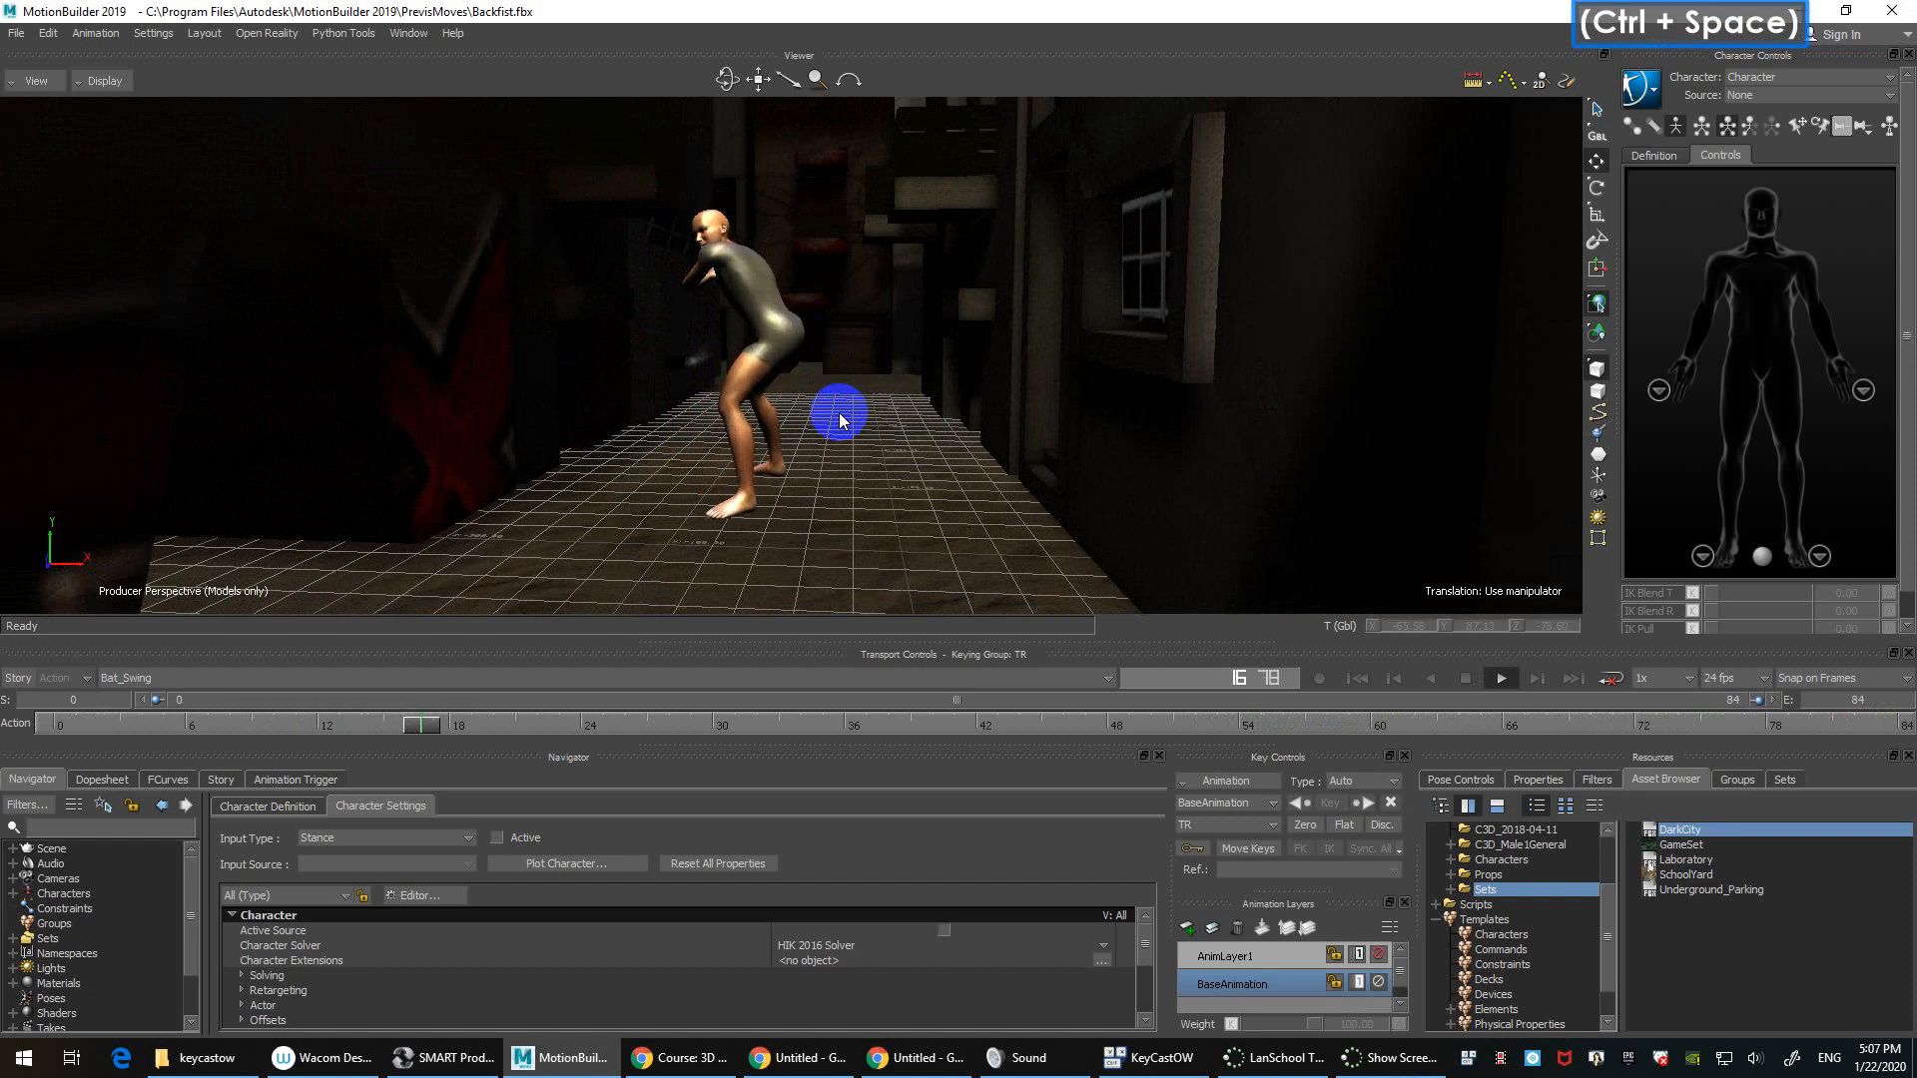
# Step: Collapse the Samples folder and select the alley floor and overhead wireframe set pieces to identify them
pyautogui.moveTo(1611, 893); pyautogui.dragTo(1608, 855)
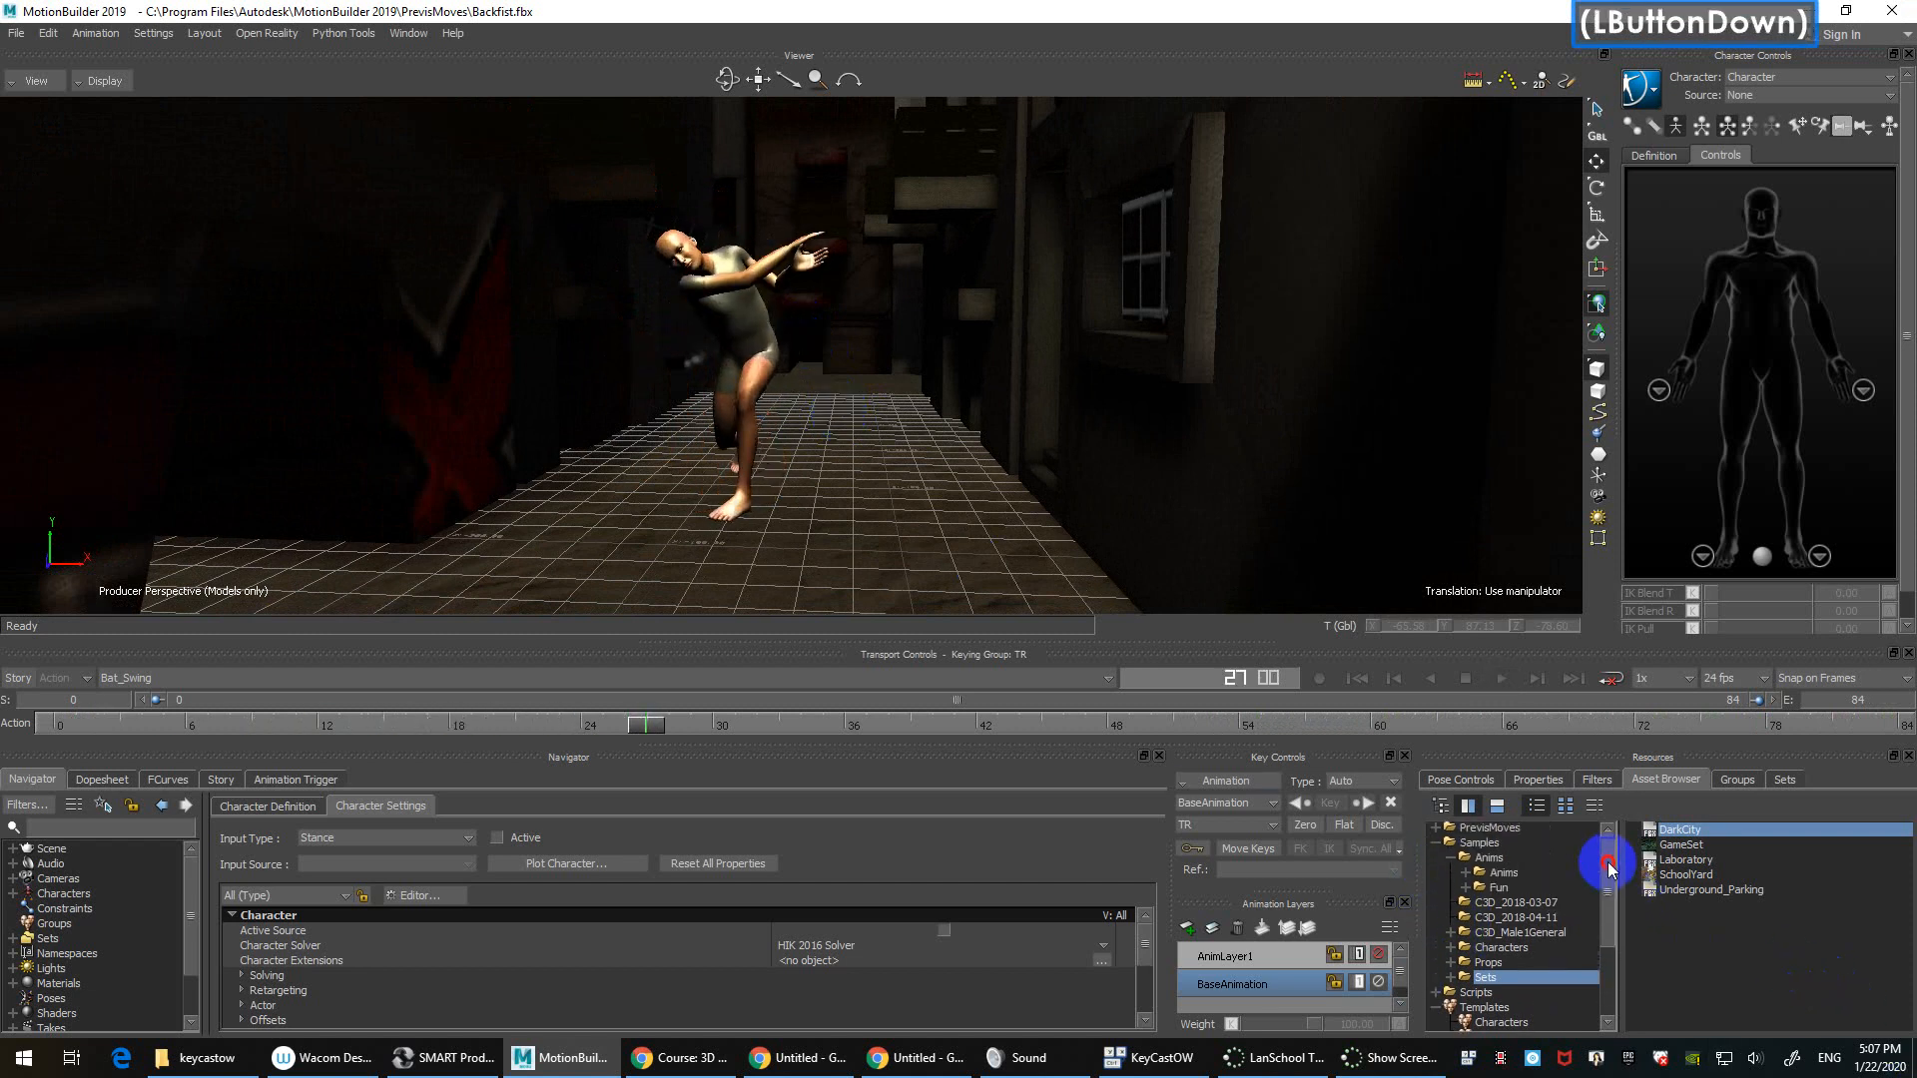
pyautogui.click(1435, 844)
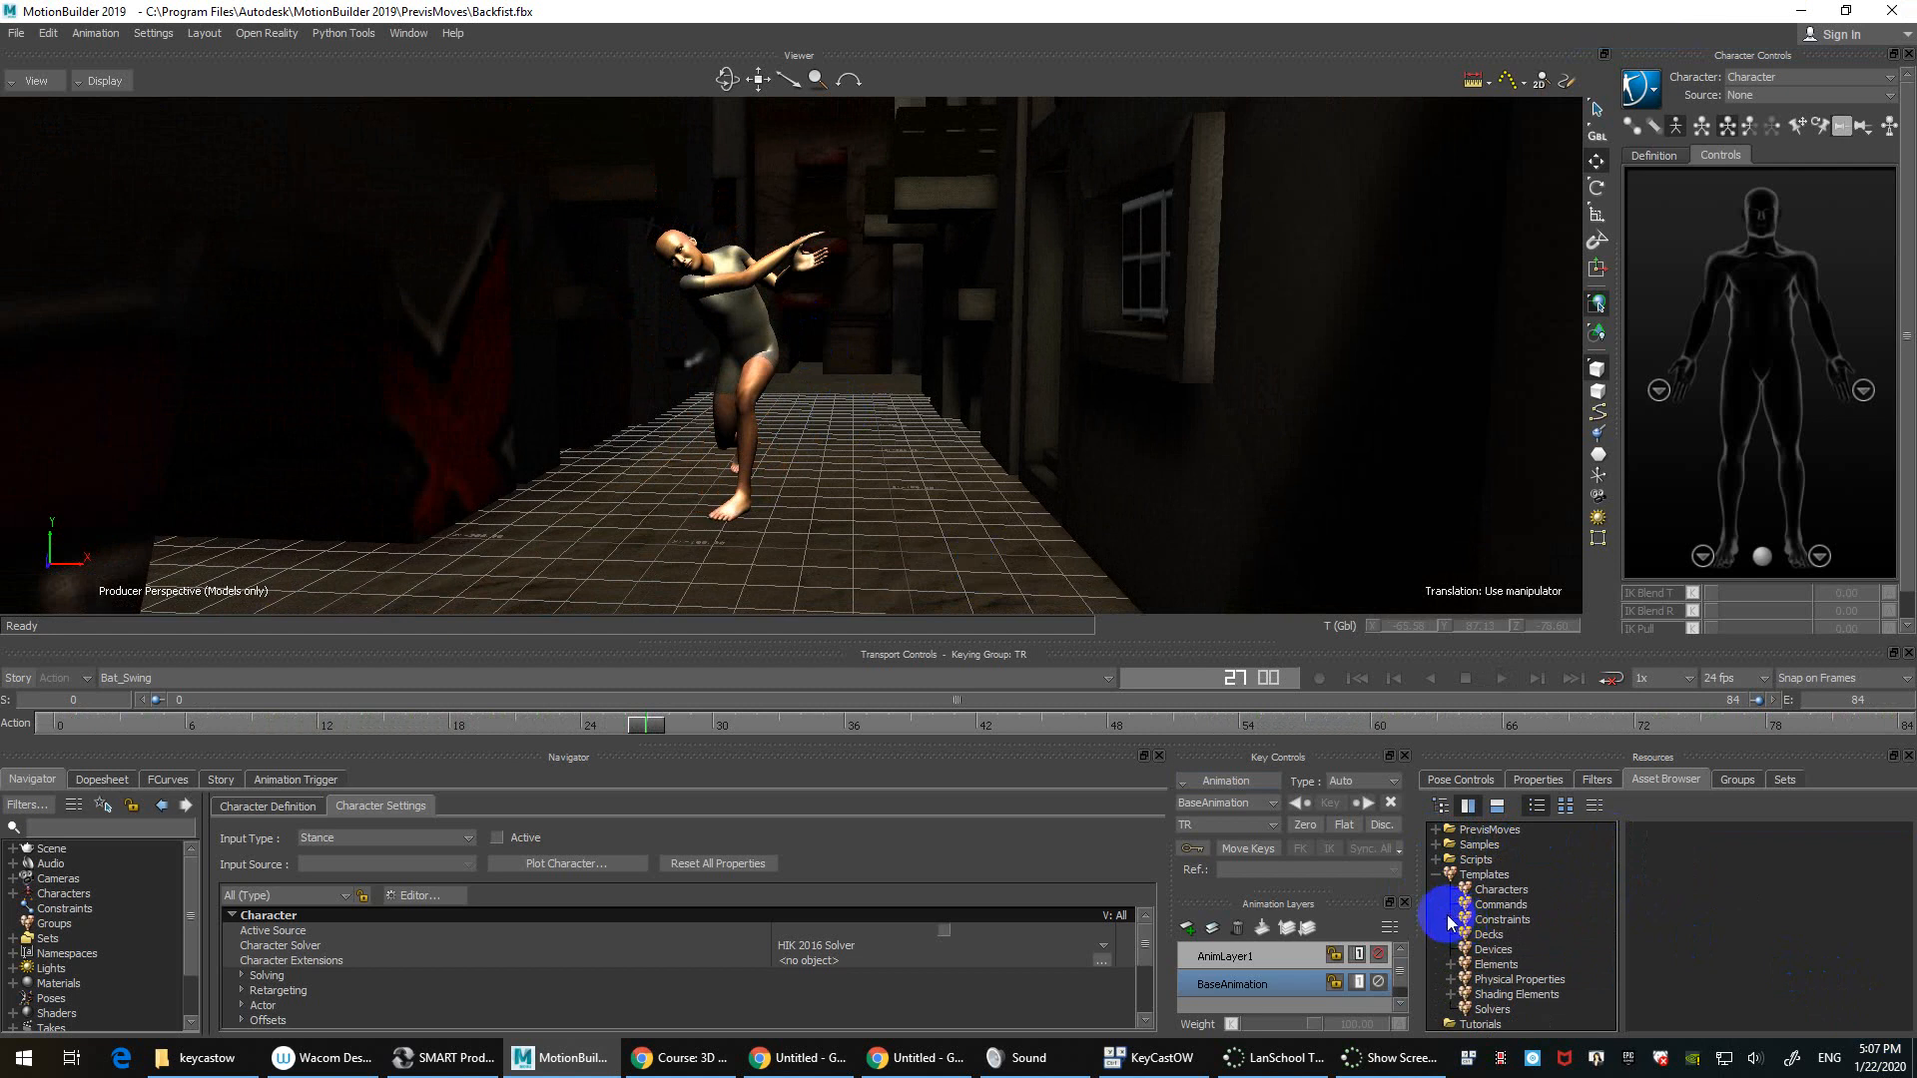
pyautogui.scroll(1, 1542, 923)
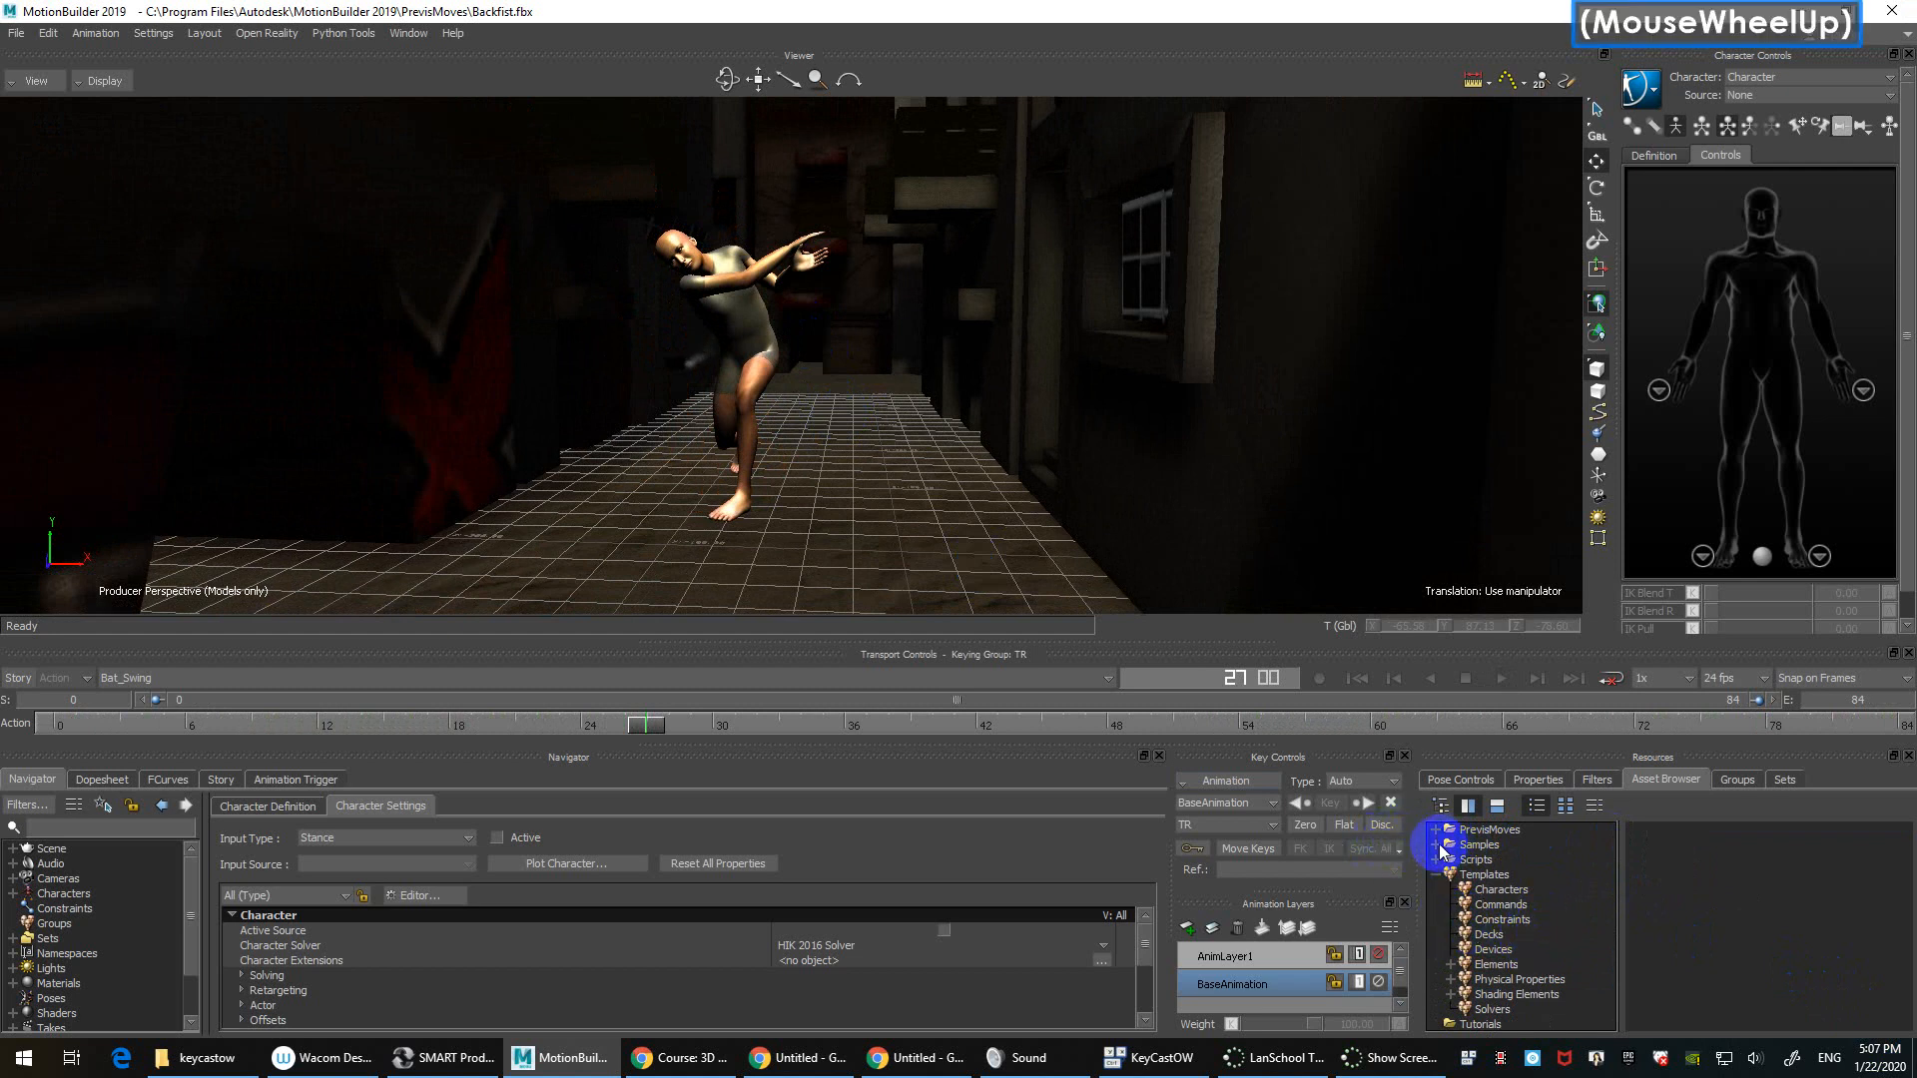
pyautogui.click(866, 488)
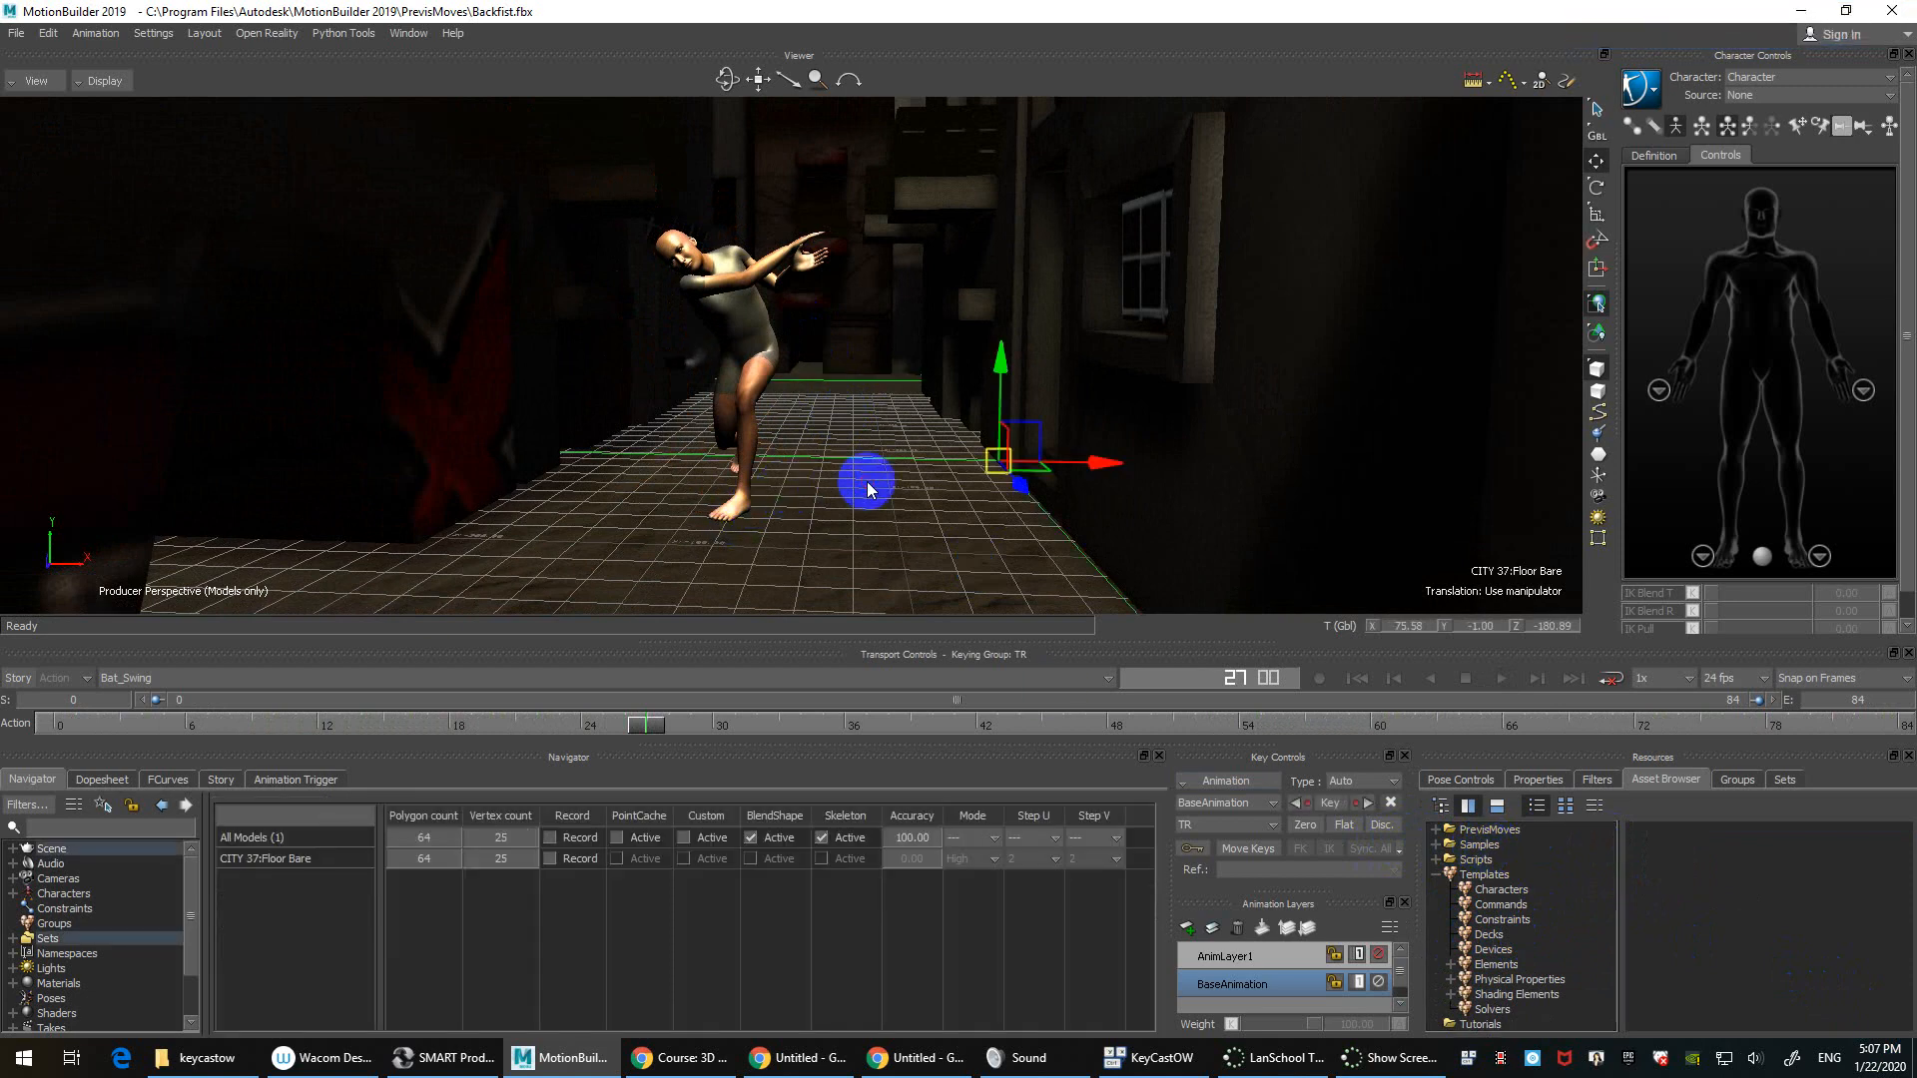
pyautogui.click(898, 160)
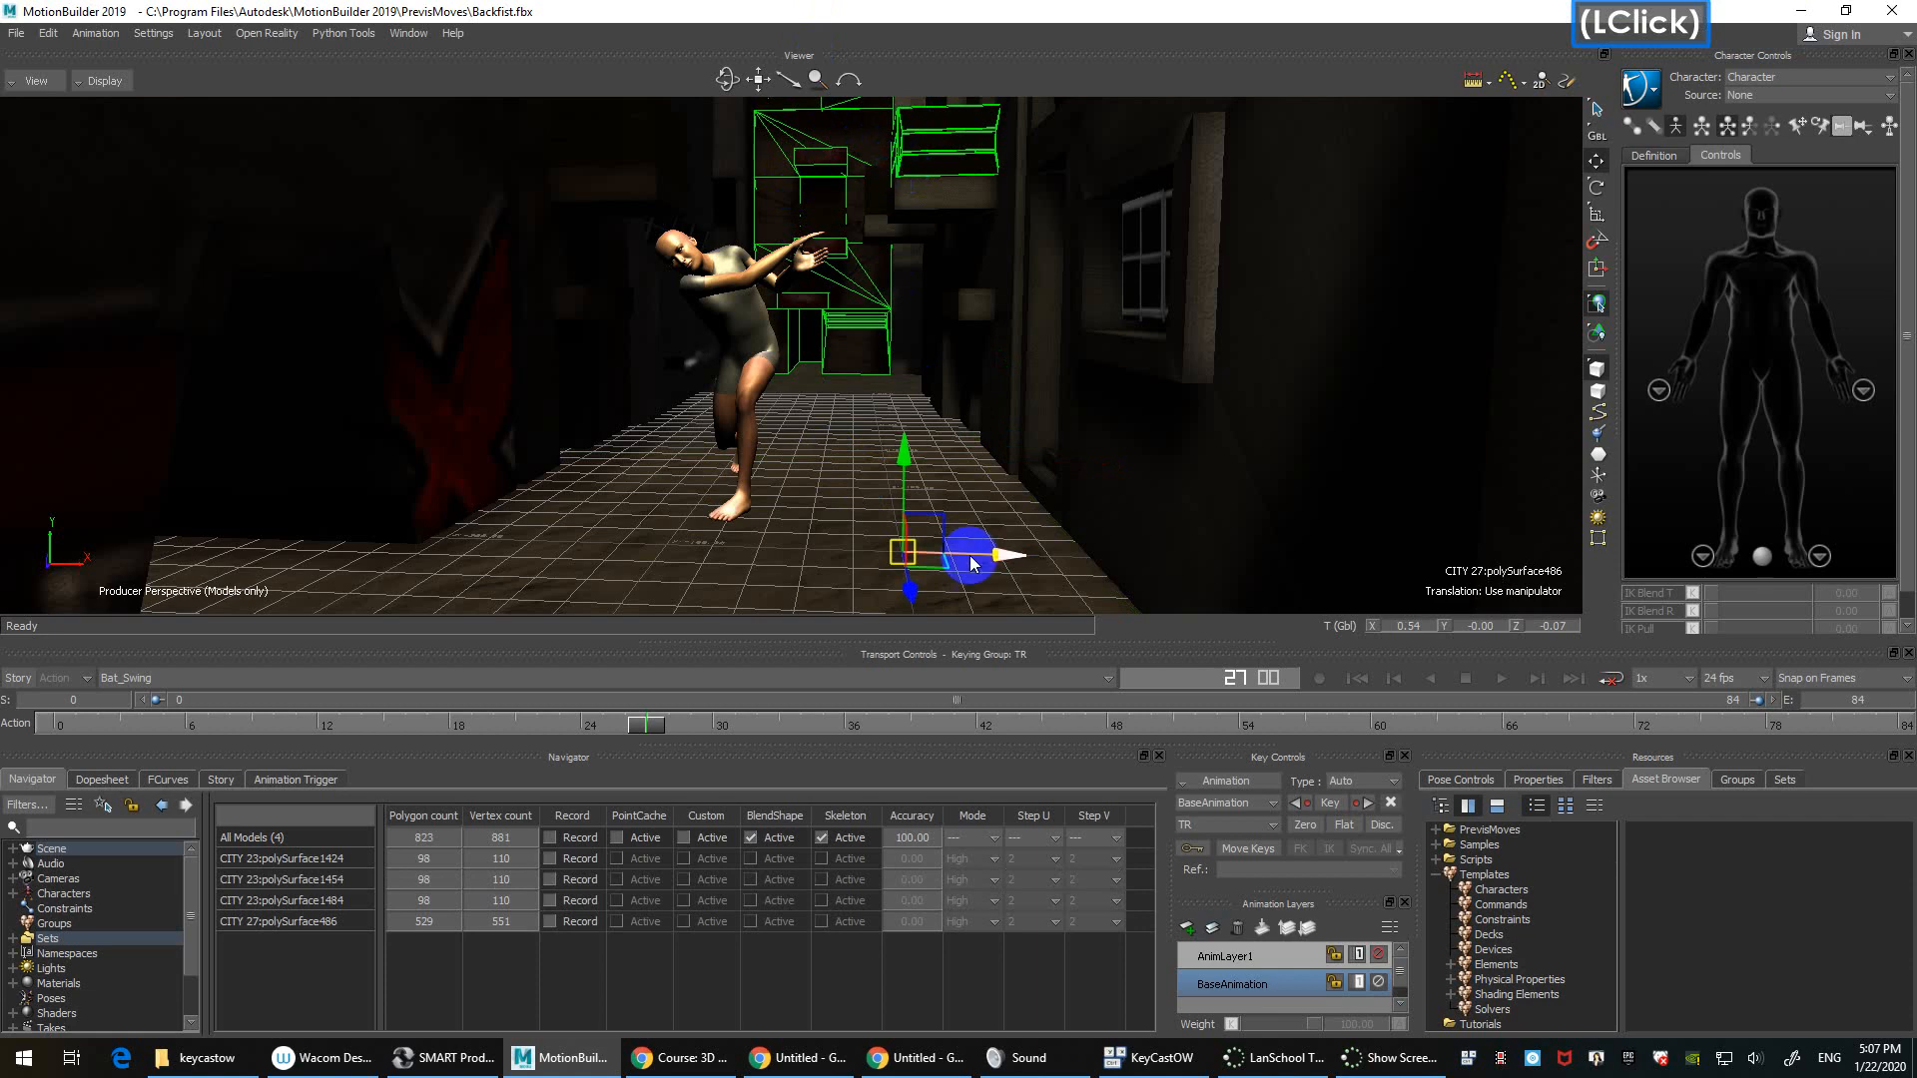
pyautogui.scroll(5, 1052, 416)
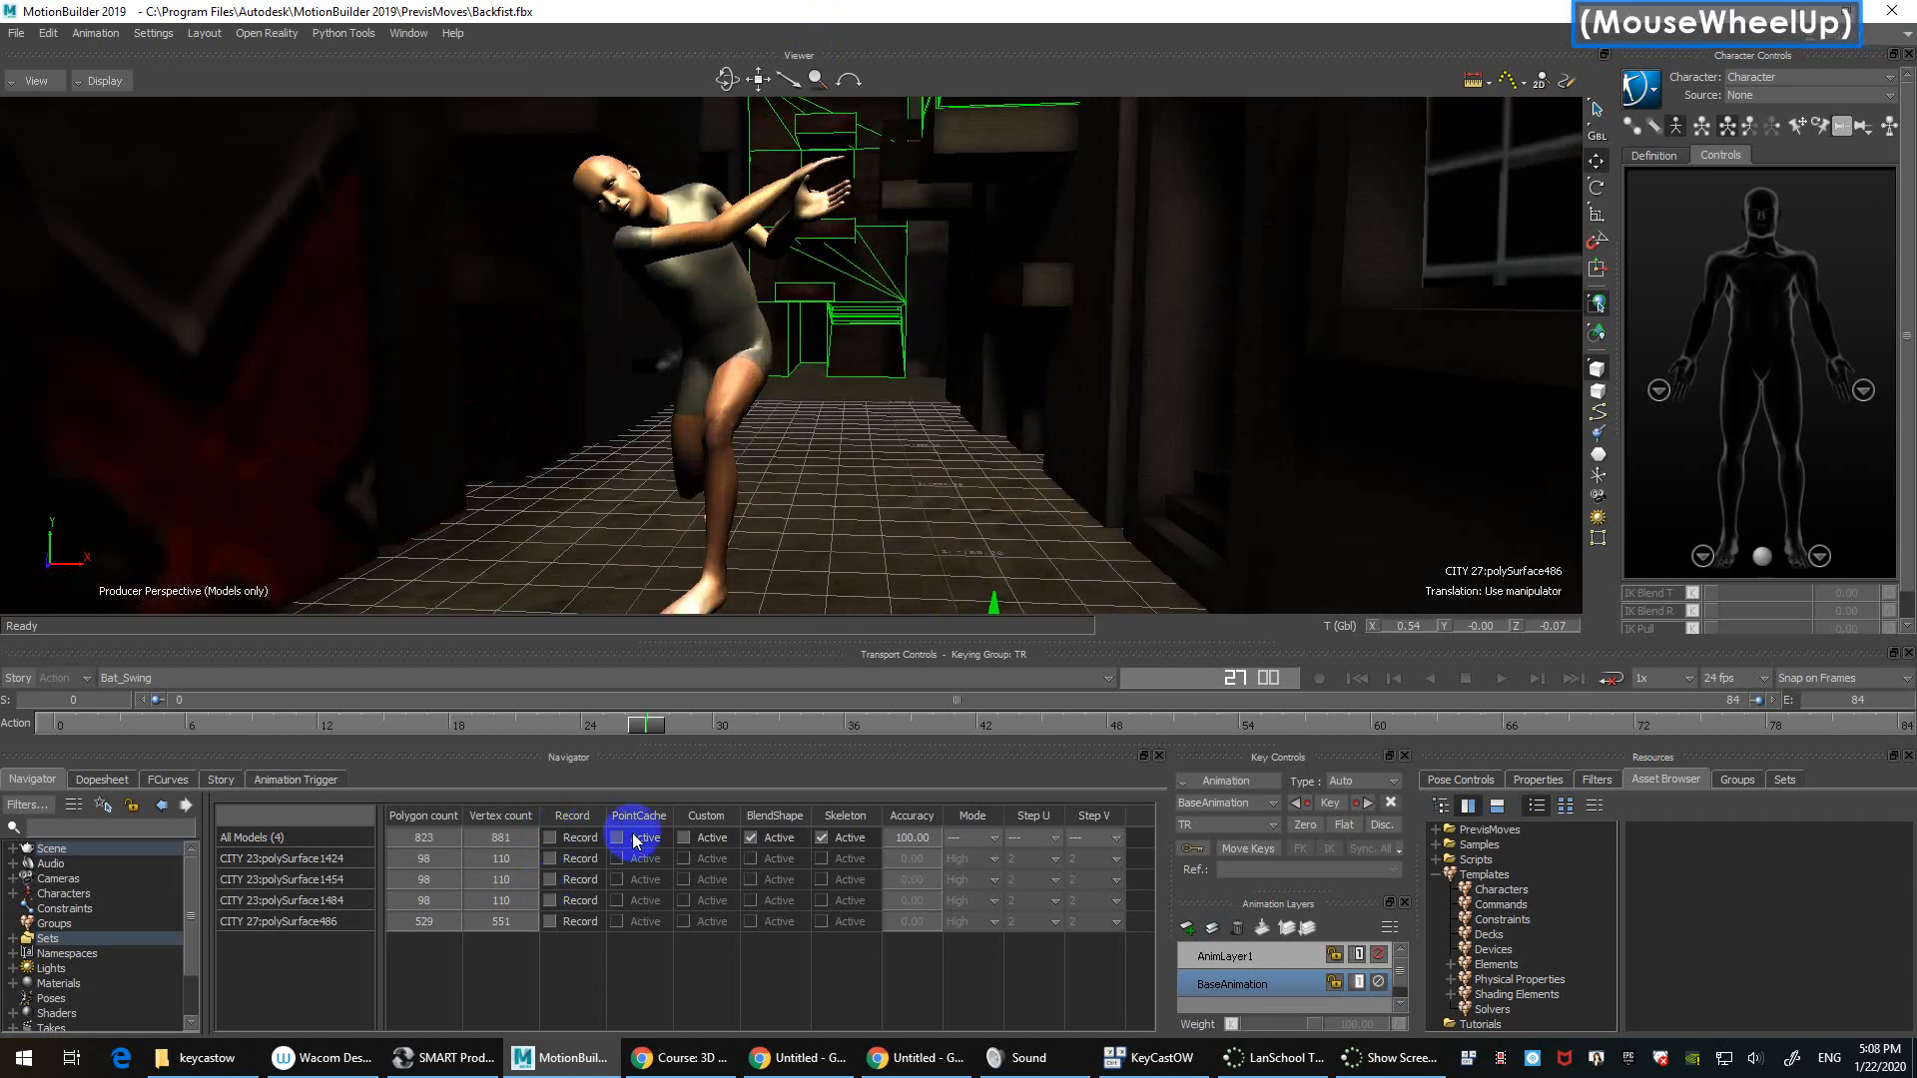
pyautogui.click(828, 479)
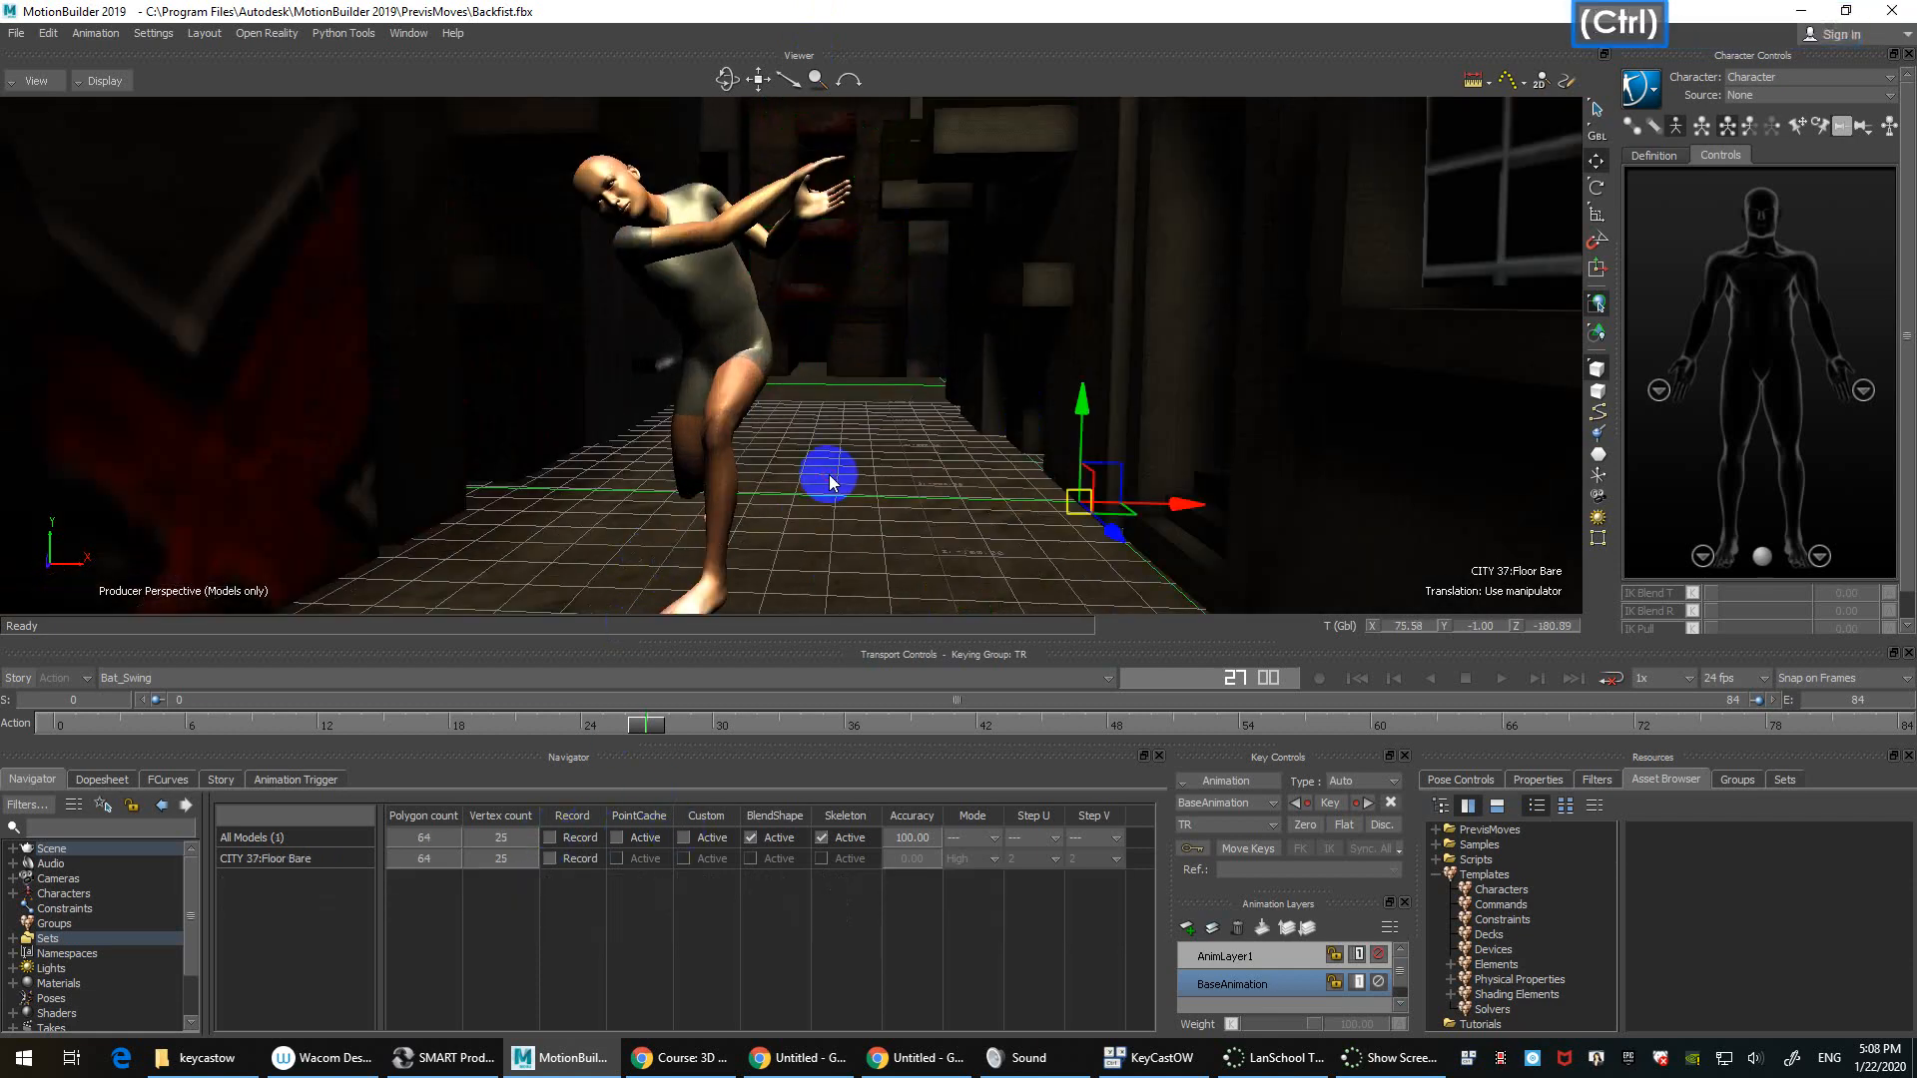
# Step: Discard the current scene and open Backfist from PrevisMoves with All Takes
pyautogui.hotkey('ctrl', 'n')
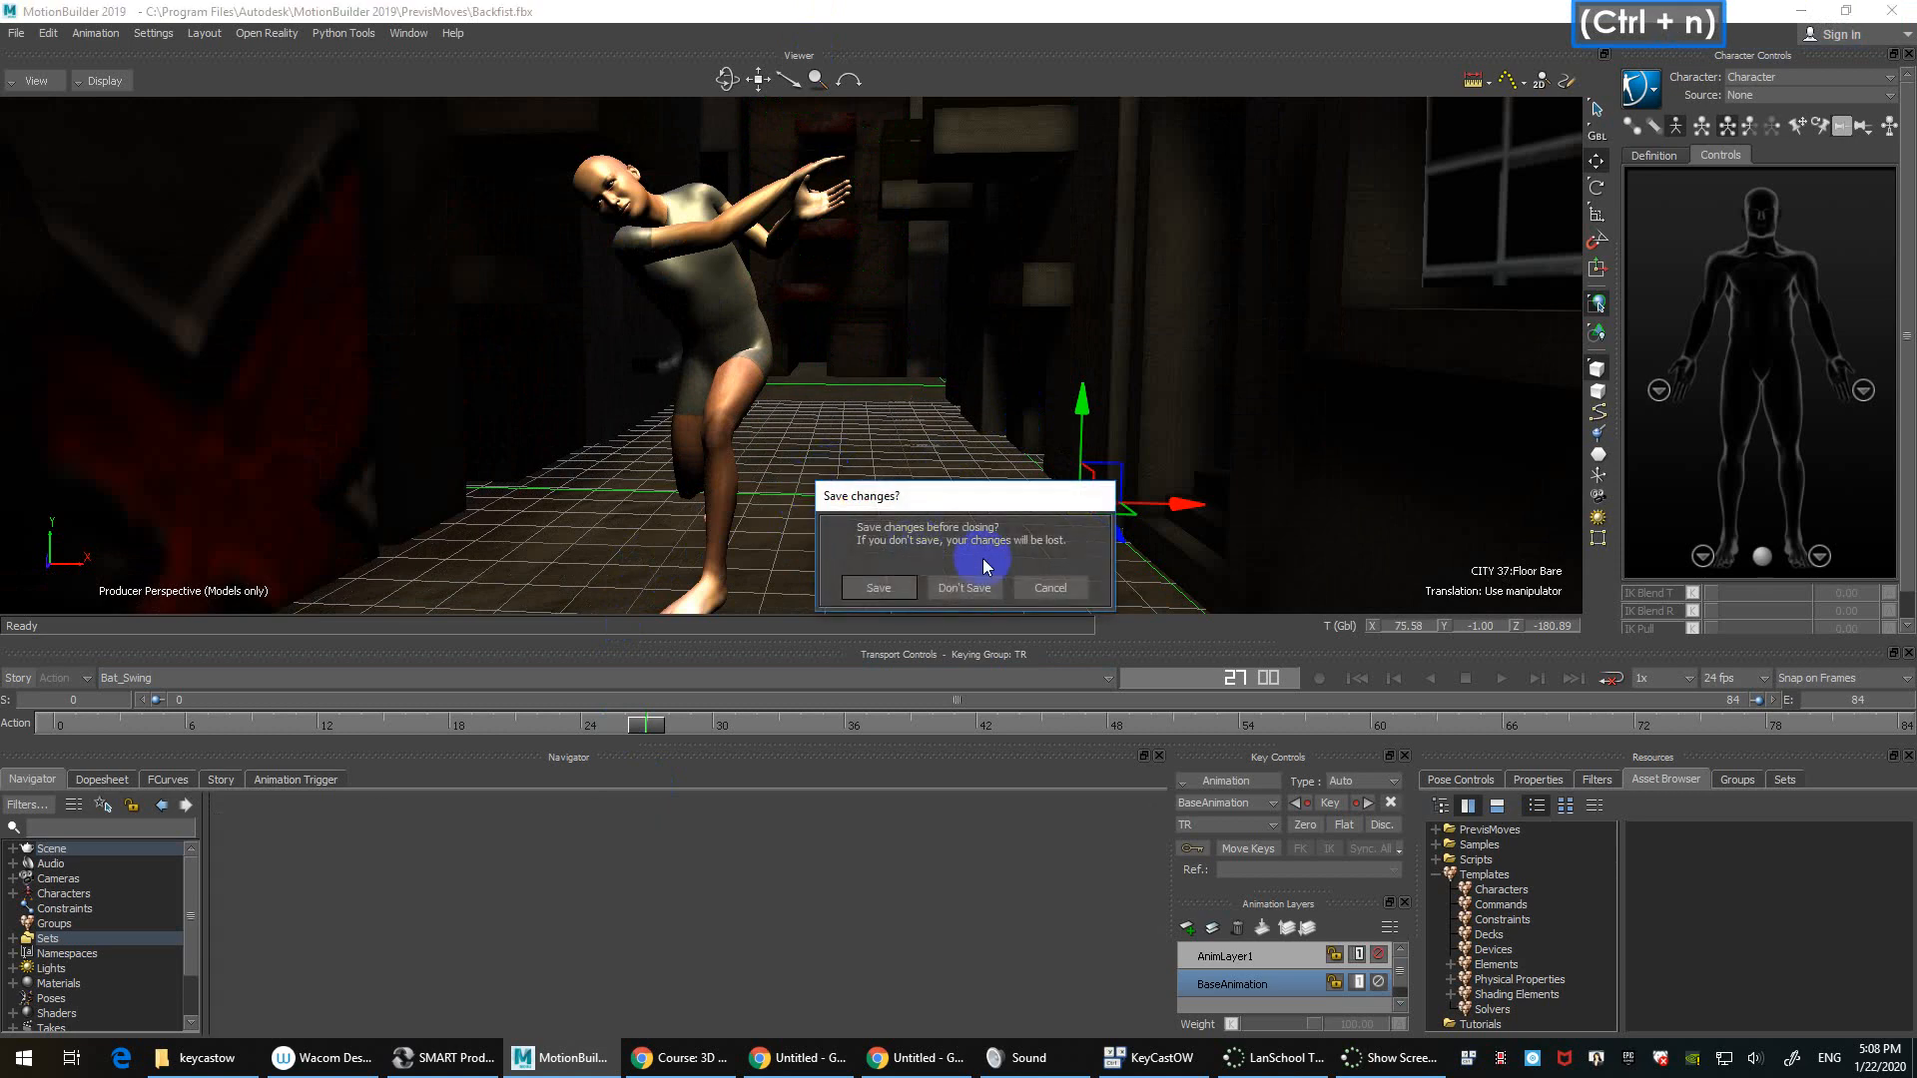
pyautogui.click(972, 590)
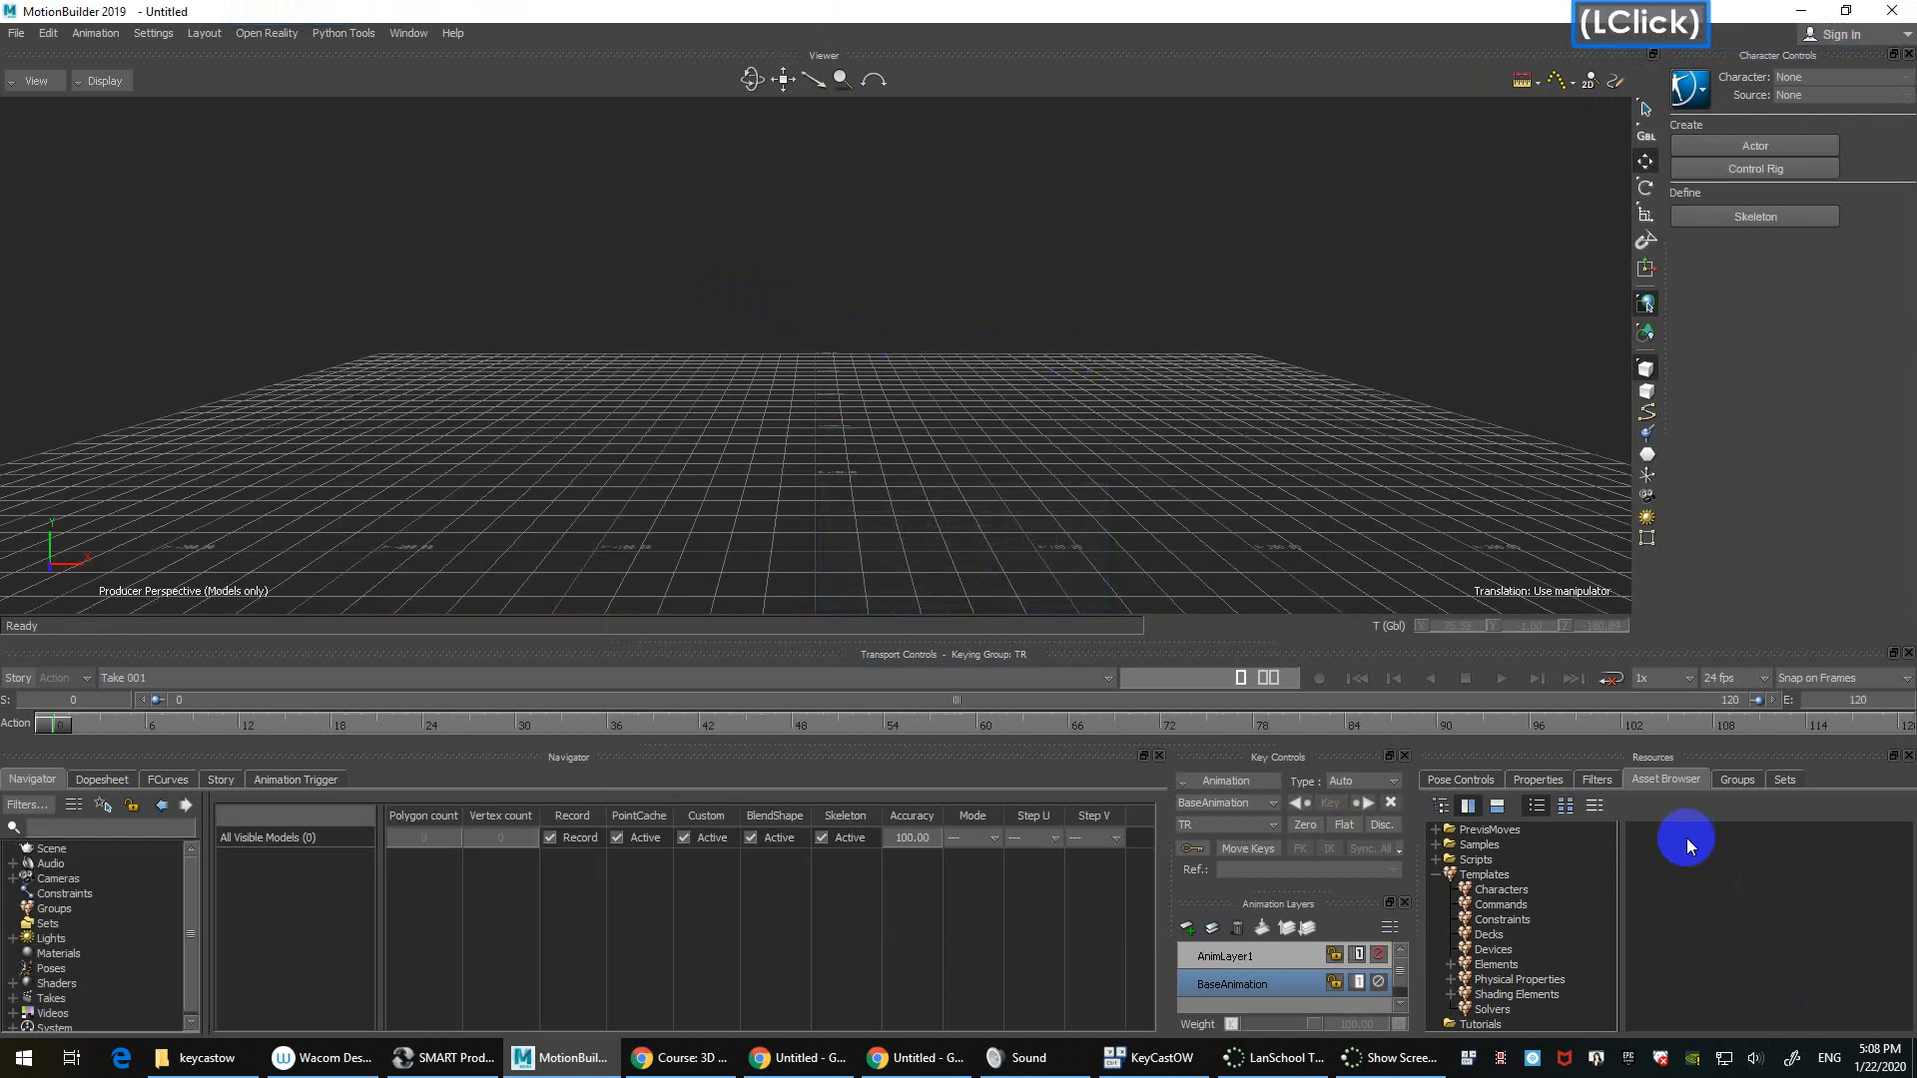
pyautogui.click(1490, 830)
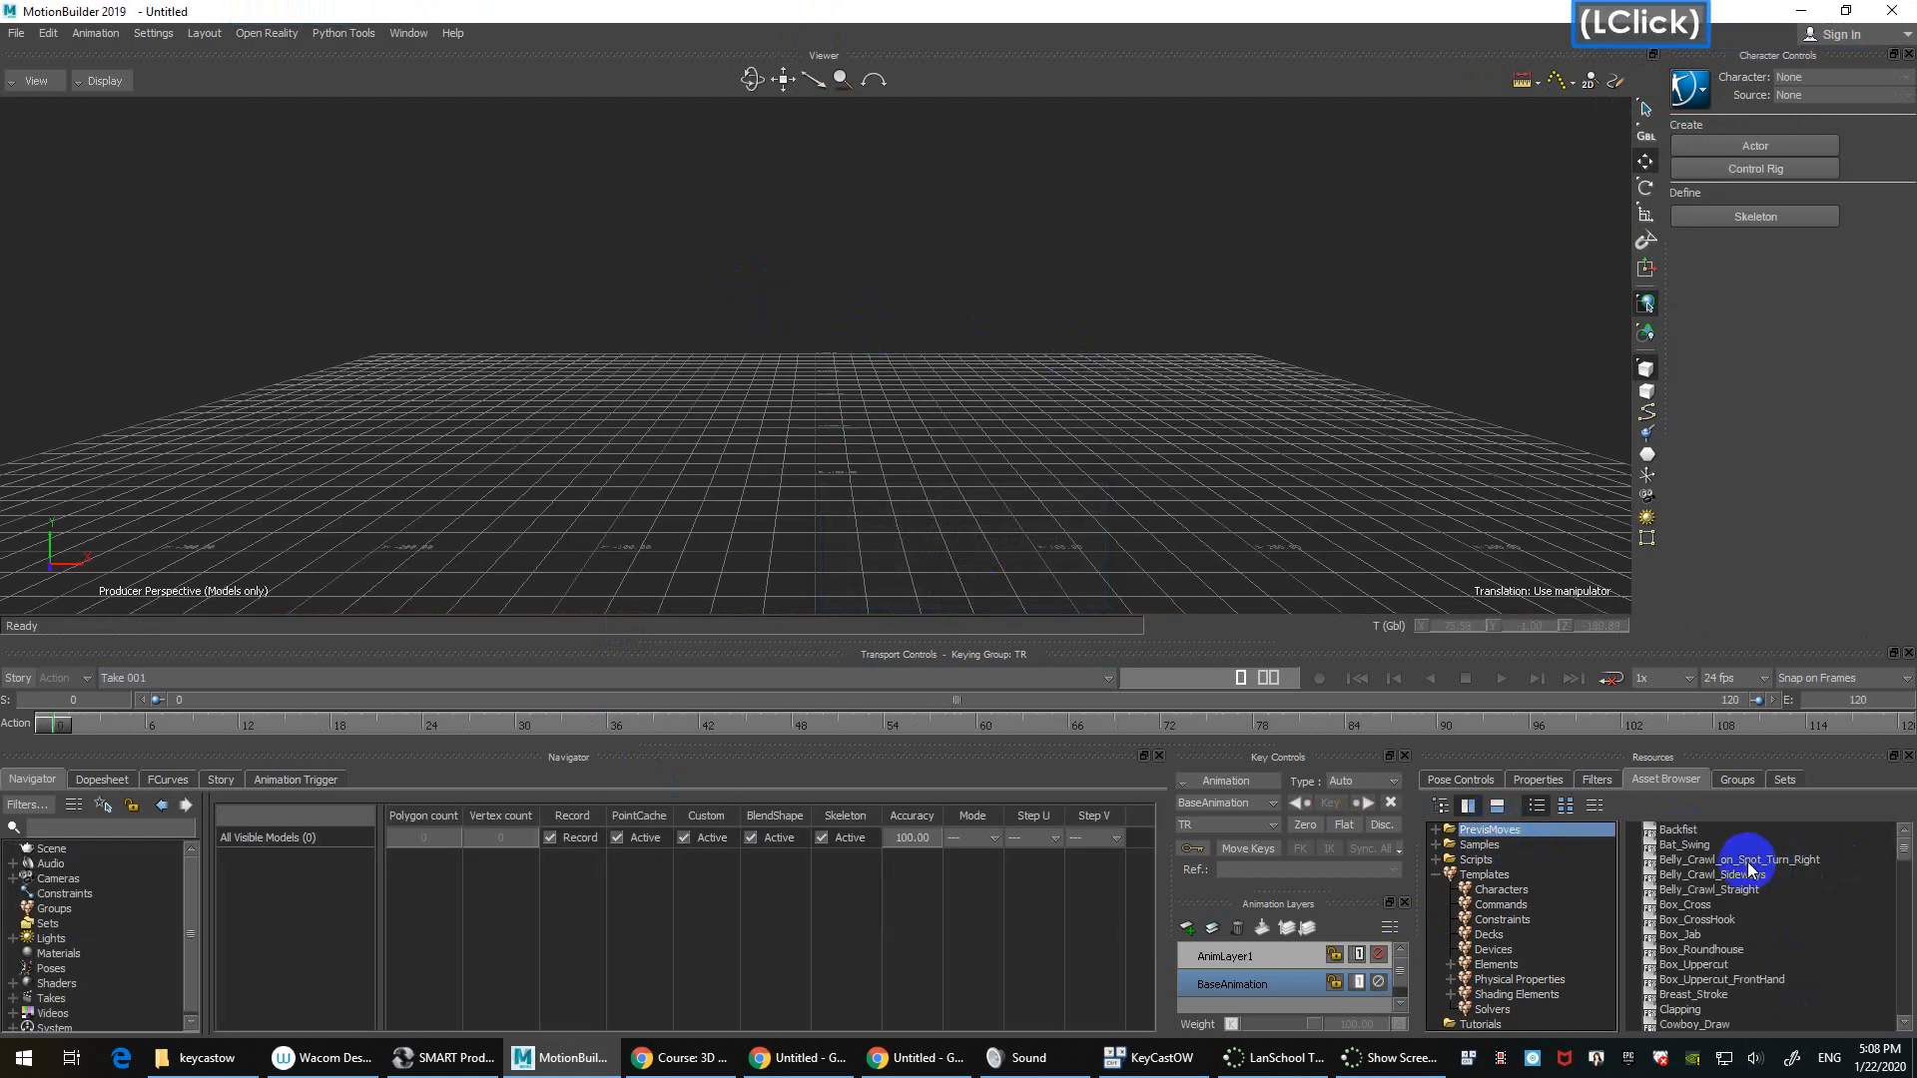
pyautogui.click(1705, 833)
pyautogui.moveTo(1702, 833); pyautogui.dragTo(776, 292)
pyautogui.moveTo(838, 291)
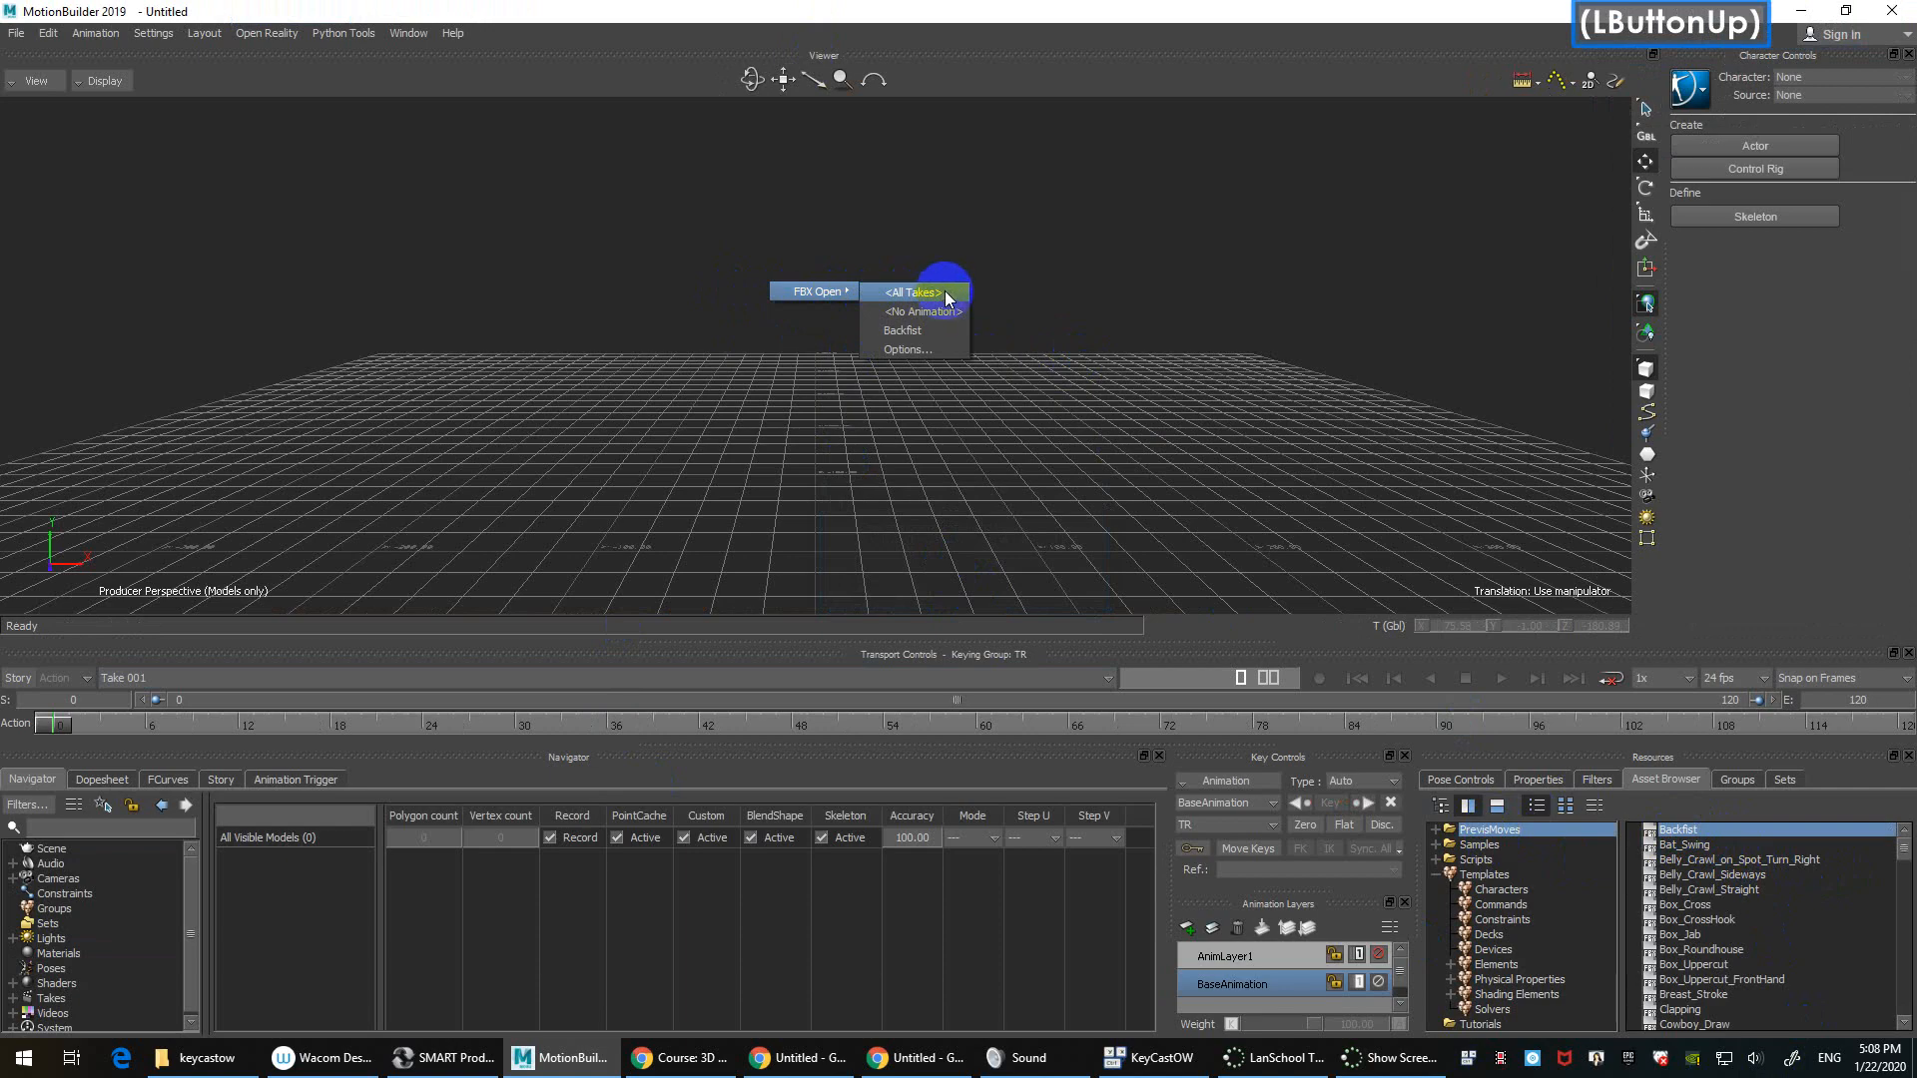
pyautogui.click(945, 297)
pyautogui.keyDown('ctrl'); pyautogui.keyDown('shift'); pyautogui.moveTo(945, 413); pyautogui.dragTo(1093, 429); pyautogui.keyUp('shift'); pyautogui.keyUp('ctrl')
pyautogui.keyDown('ctrl'); pyautogui.moveTo(1093, 429); pyautogui.dragTo(988, 429); pyautogui.keyUp('ctrl')
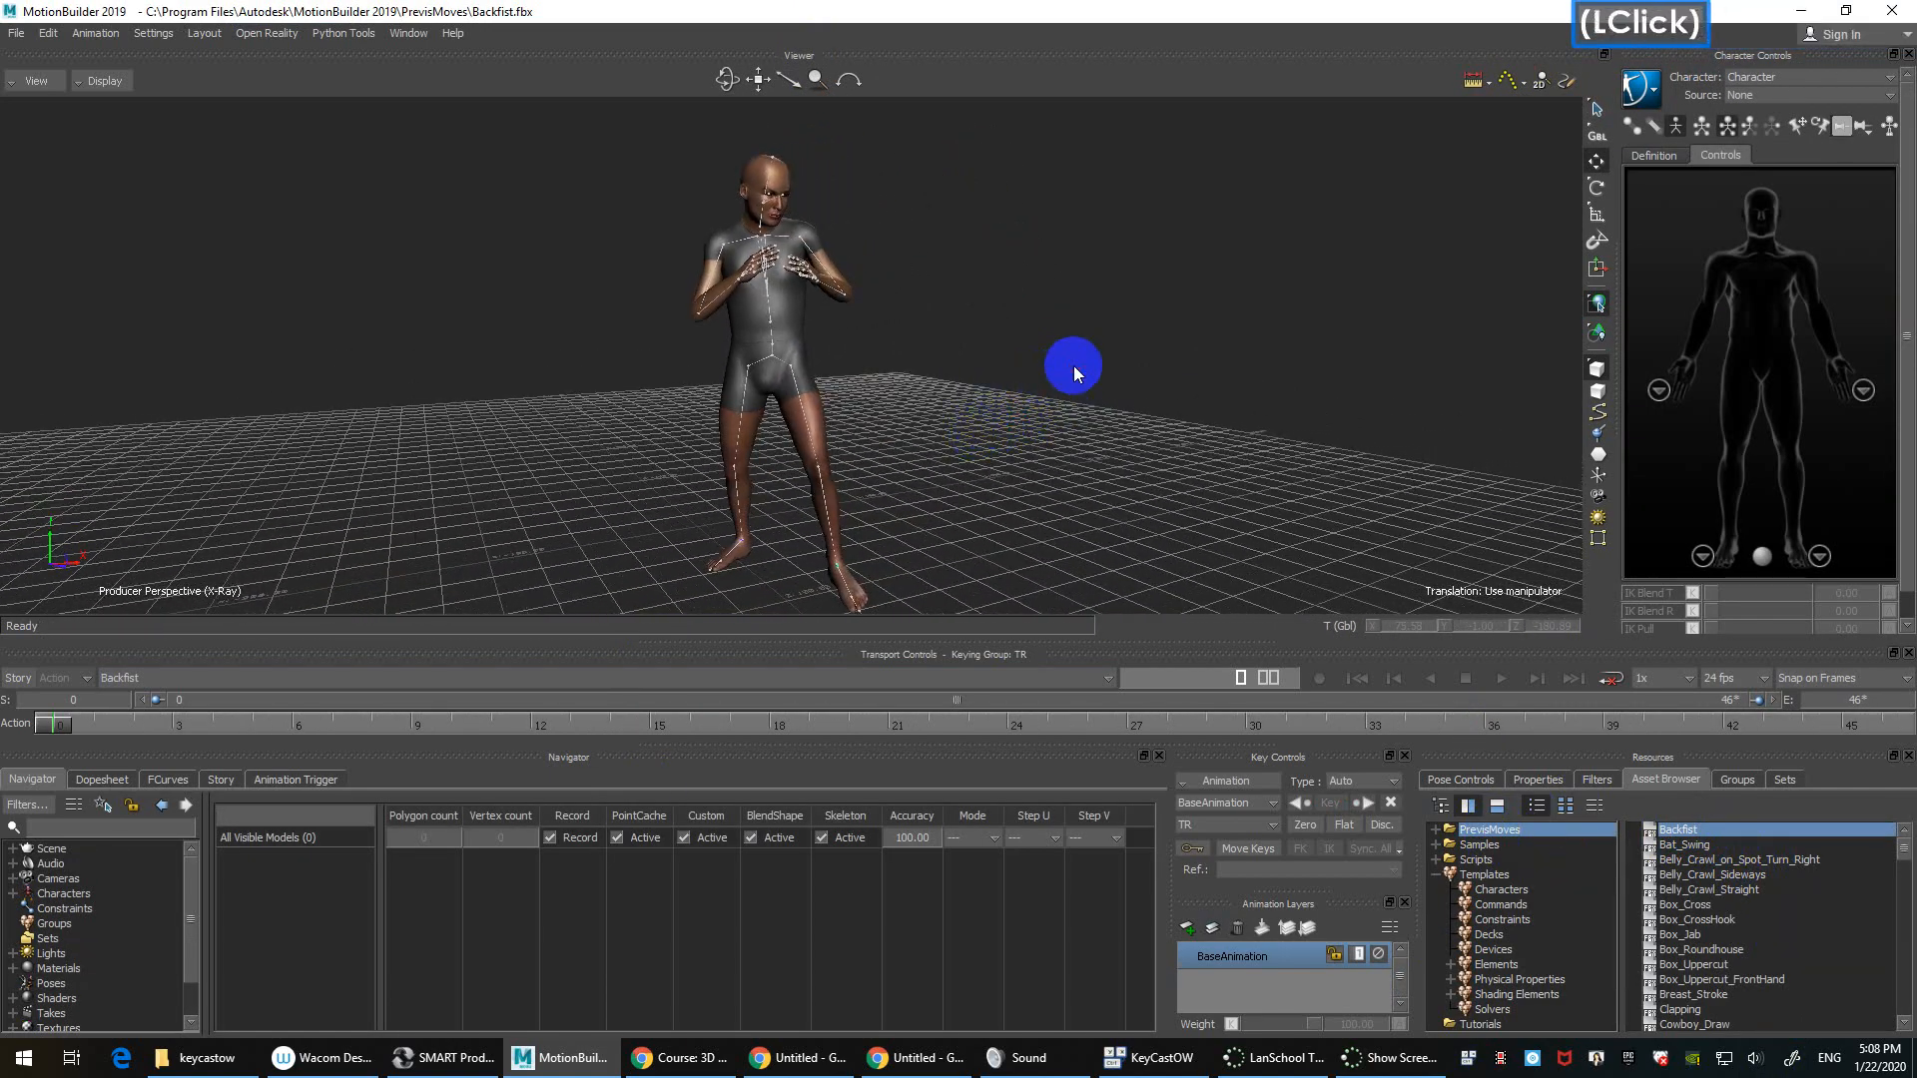
# Step: Merge Bat_Swing into the scene with every element set to merge
pyautogui.click(1697, 845)
pyautogui.moveTo(1697, 844); pyautogui.dragTo(990, 289)
pyautogui.moveTo(1043, 290)
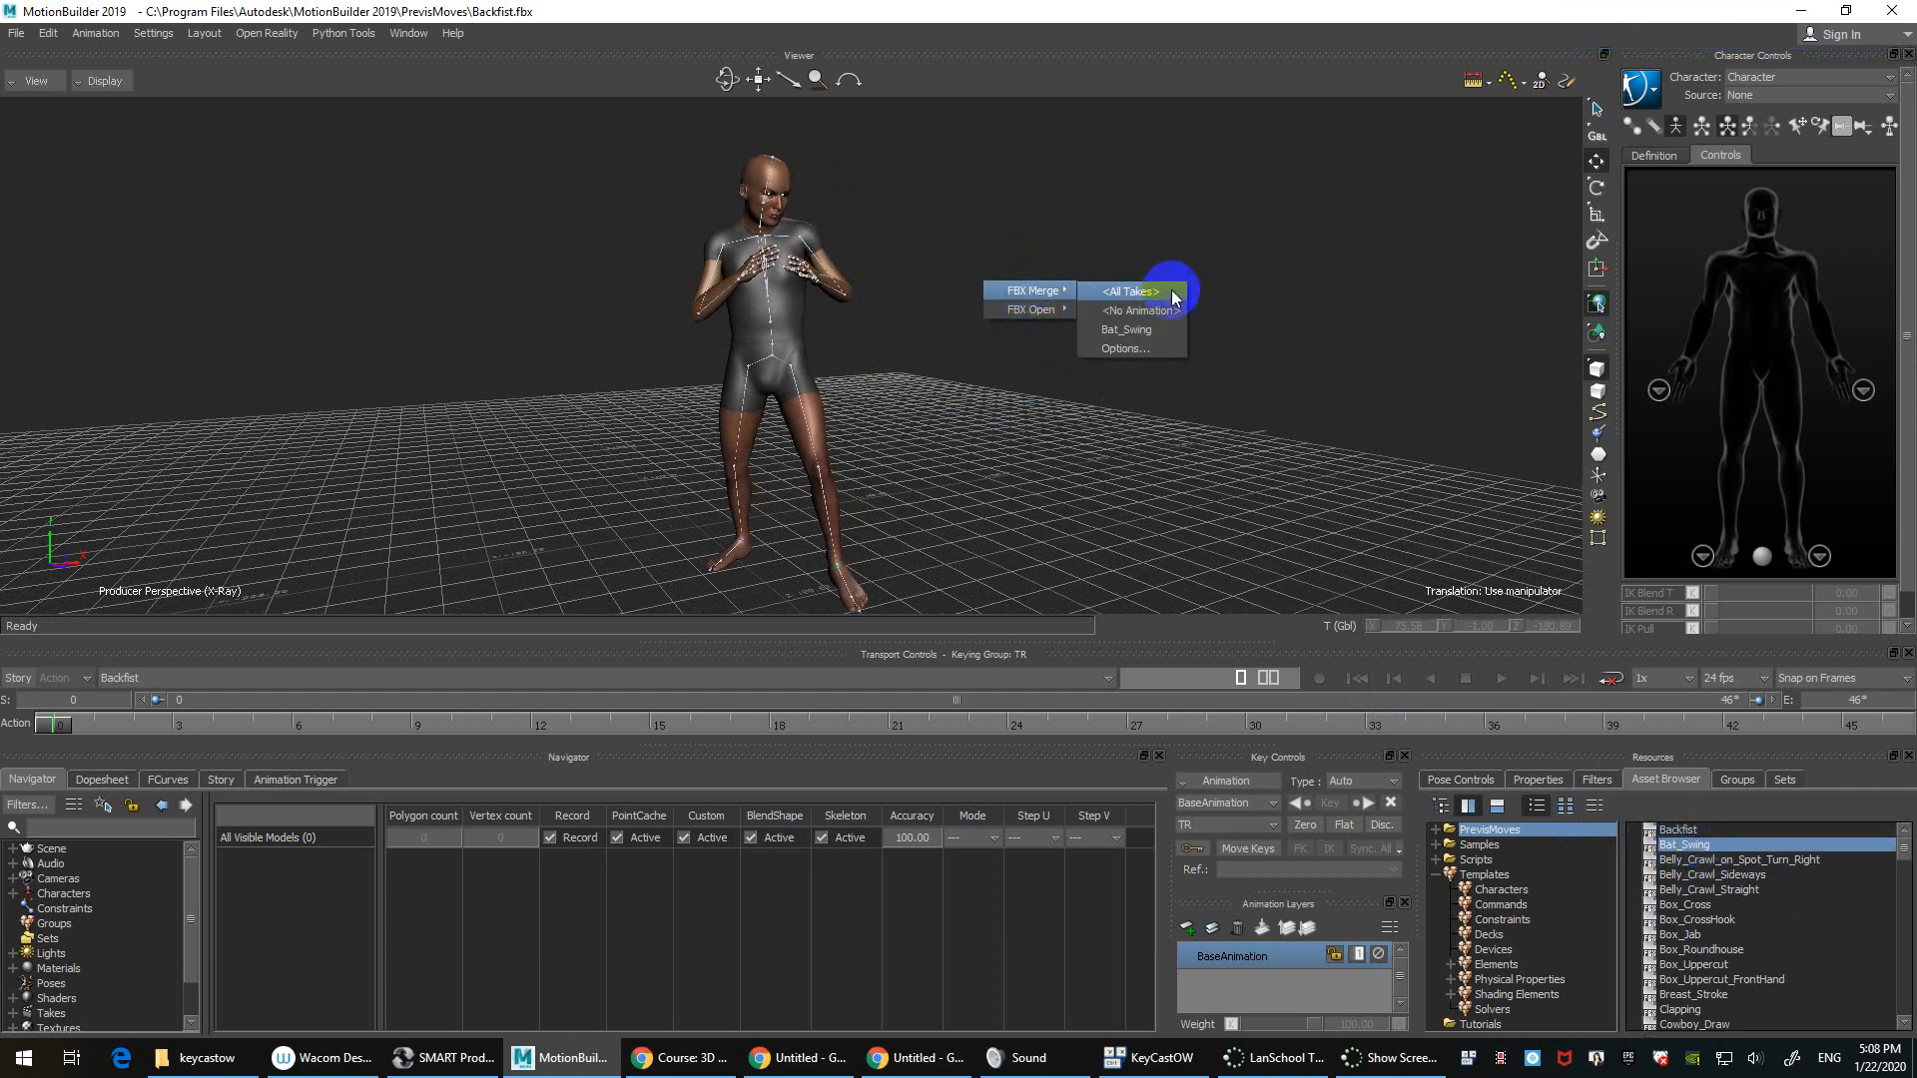
pyautogui.click(1148, 348)
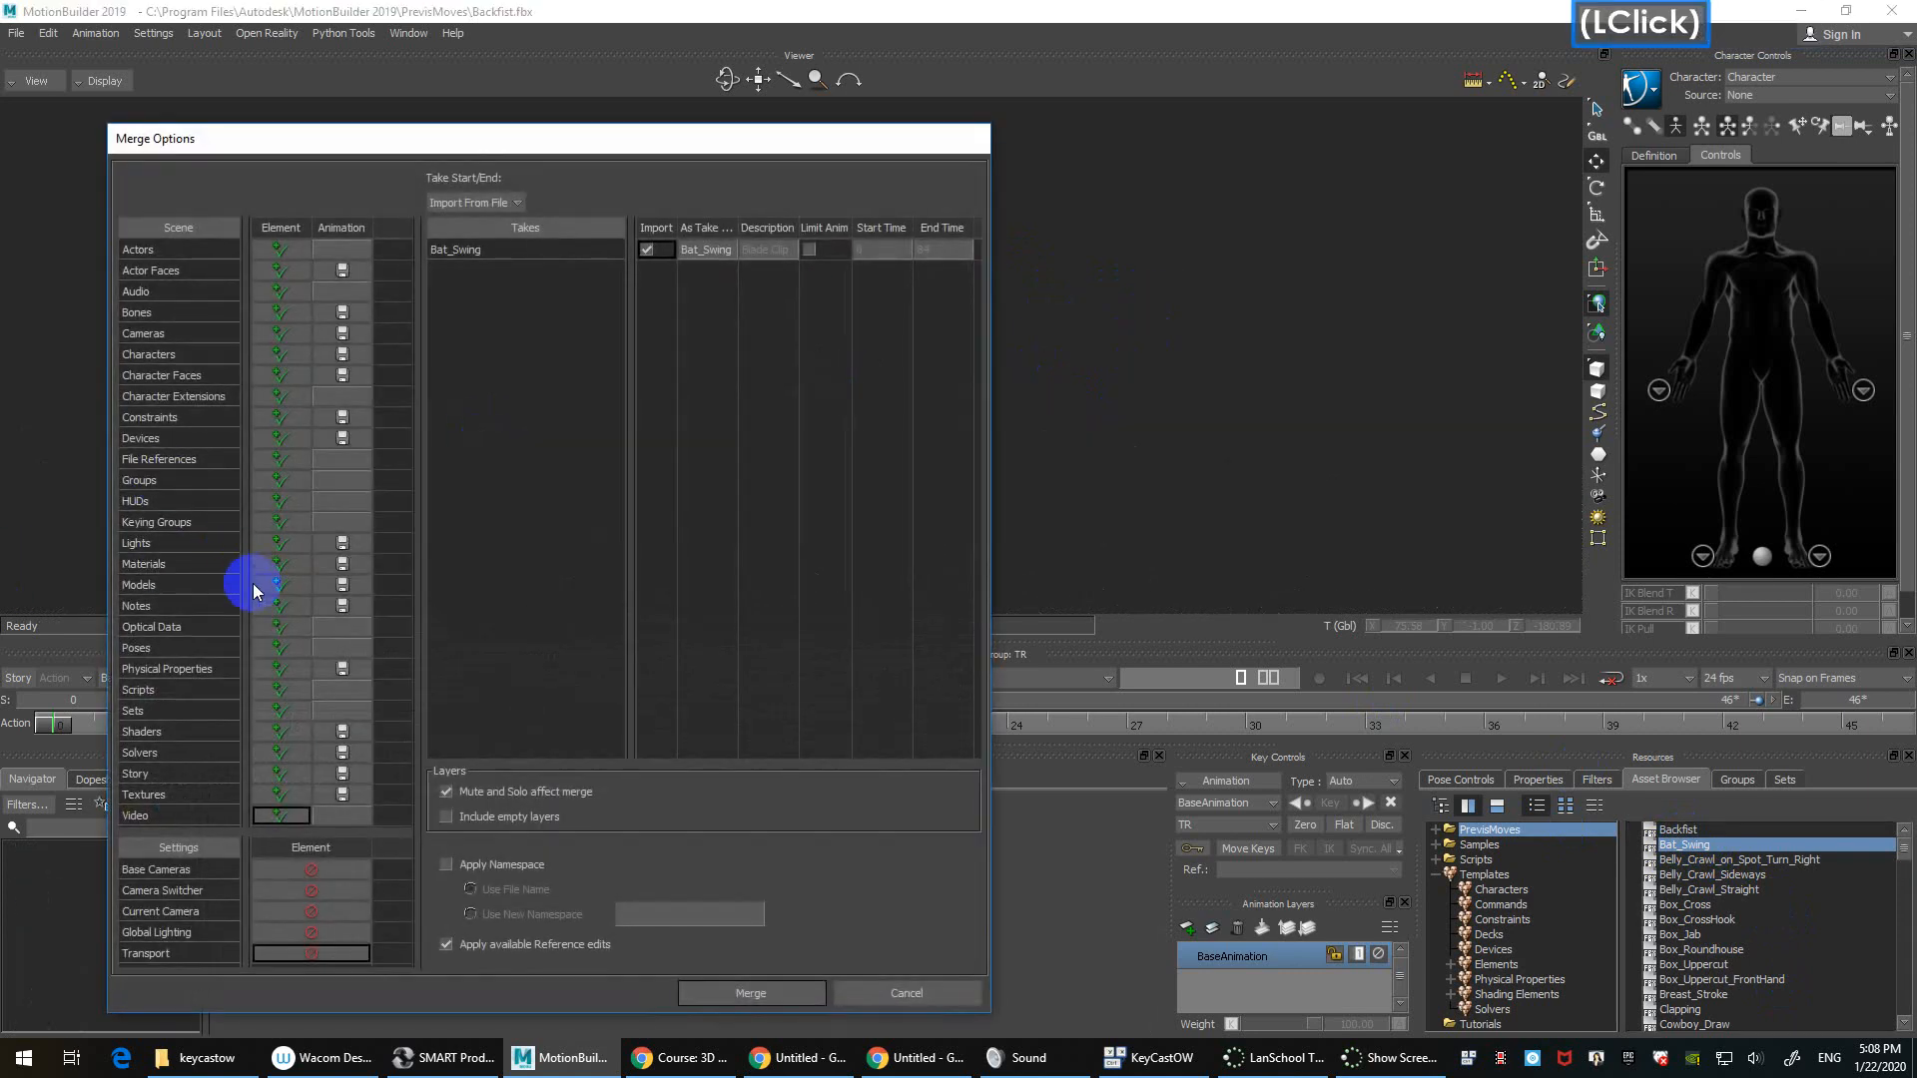
pyautogui.rightClick(282, 226)
pyautogui.click(352, 270)
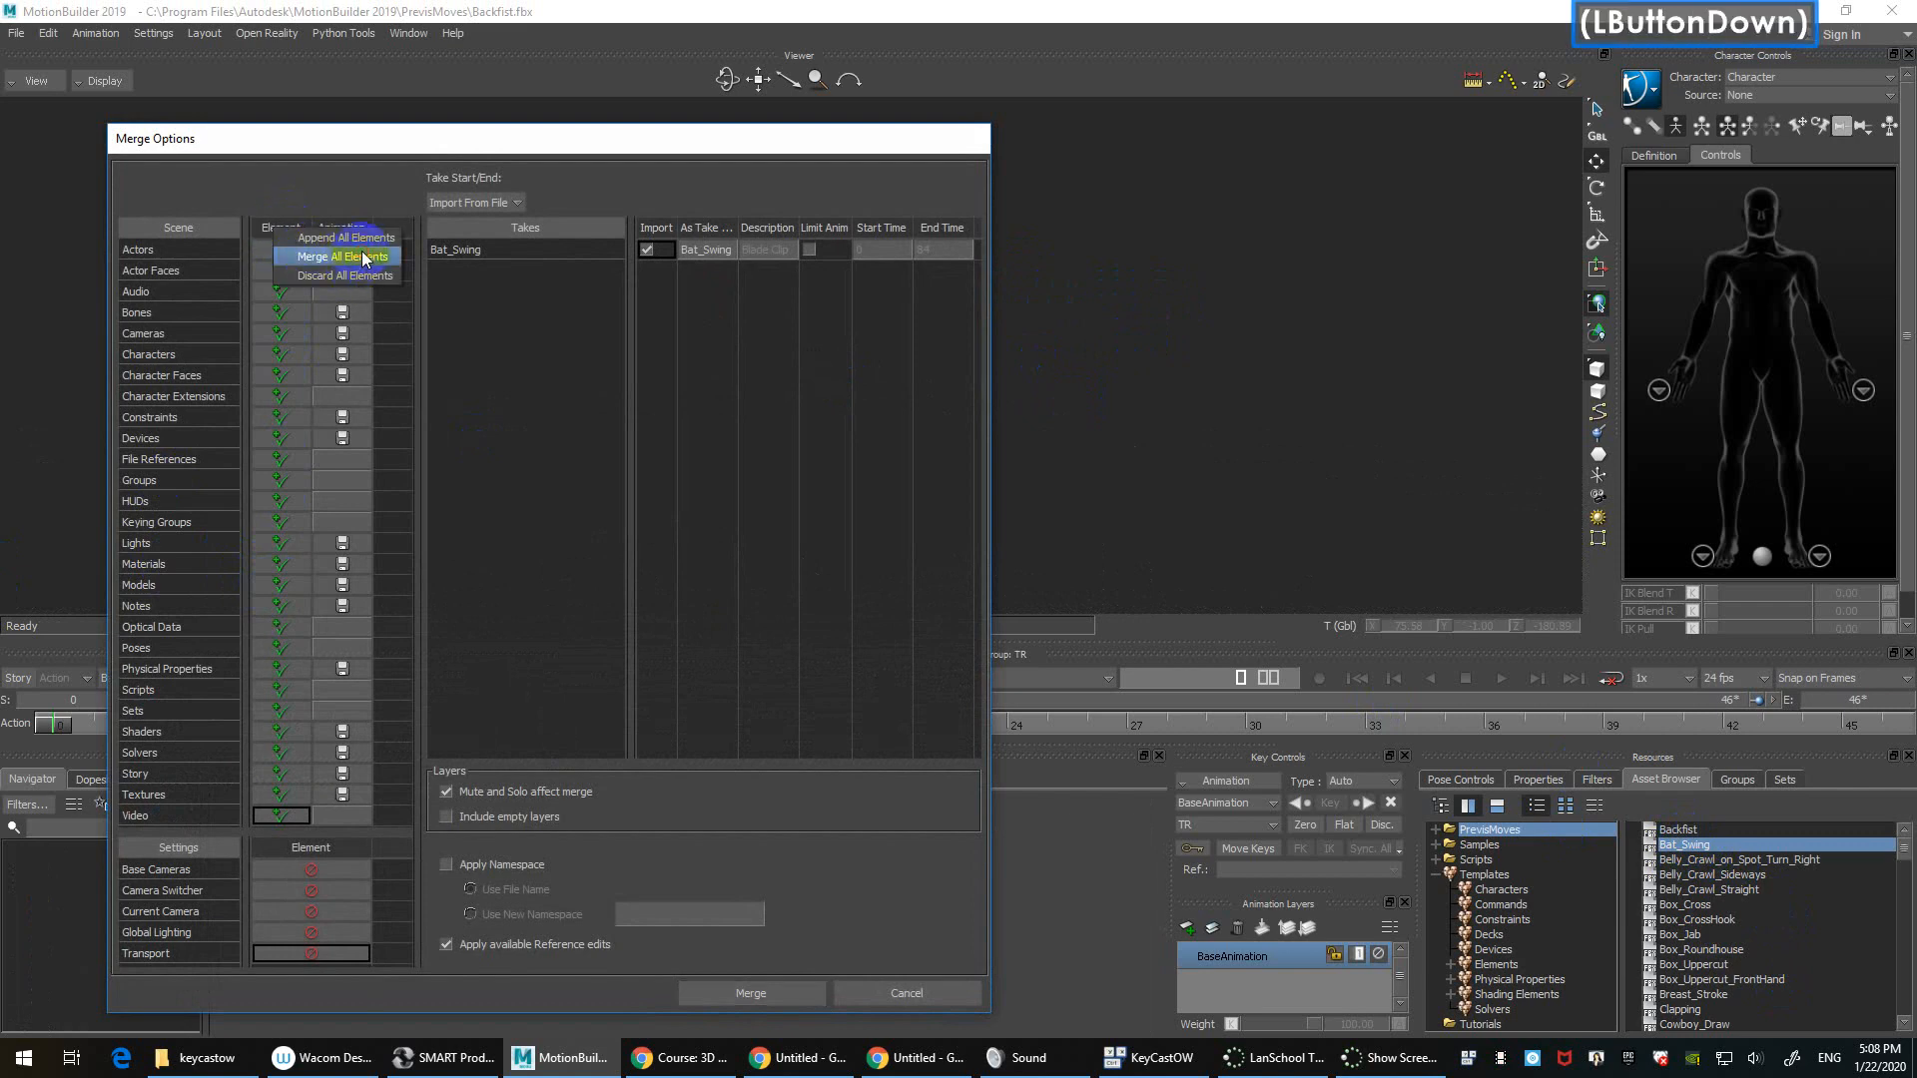
pyautogui.click(771, 991)
# Step: Center the character, play Bat_Swing from near the start, then switch to the Backfist take
pyautogui.keyDown('ctrl'); pyautogui.keyDown('shift'); pyautogui.moveTo(938, 338); pyautogui.dragTo(852, 400); pyautogui.keyUp('shift'); pyautogui.keyUp('ctrl')
pyautogui.click(164, 712)
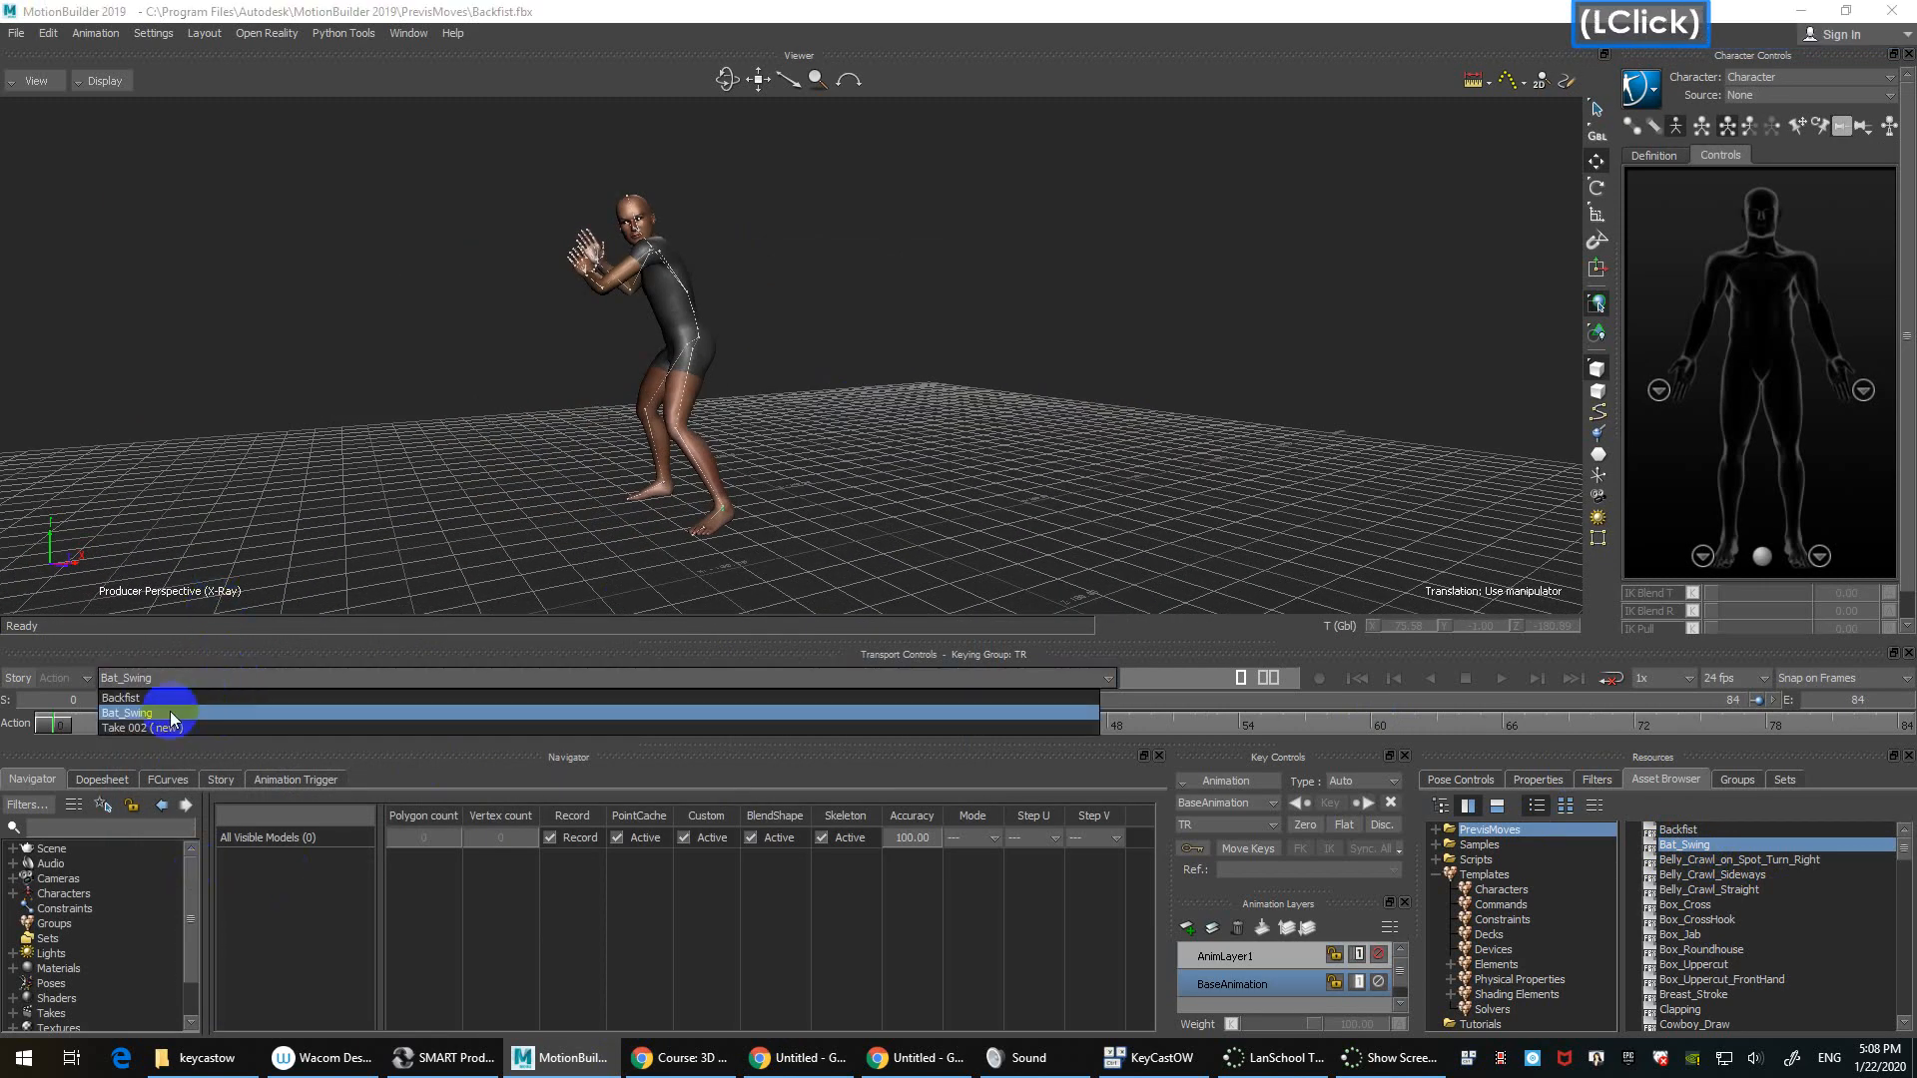
pyautogui.hotkey('ctrl', 'space')
pyautogui.click(284, 677)
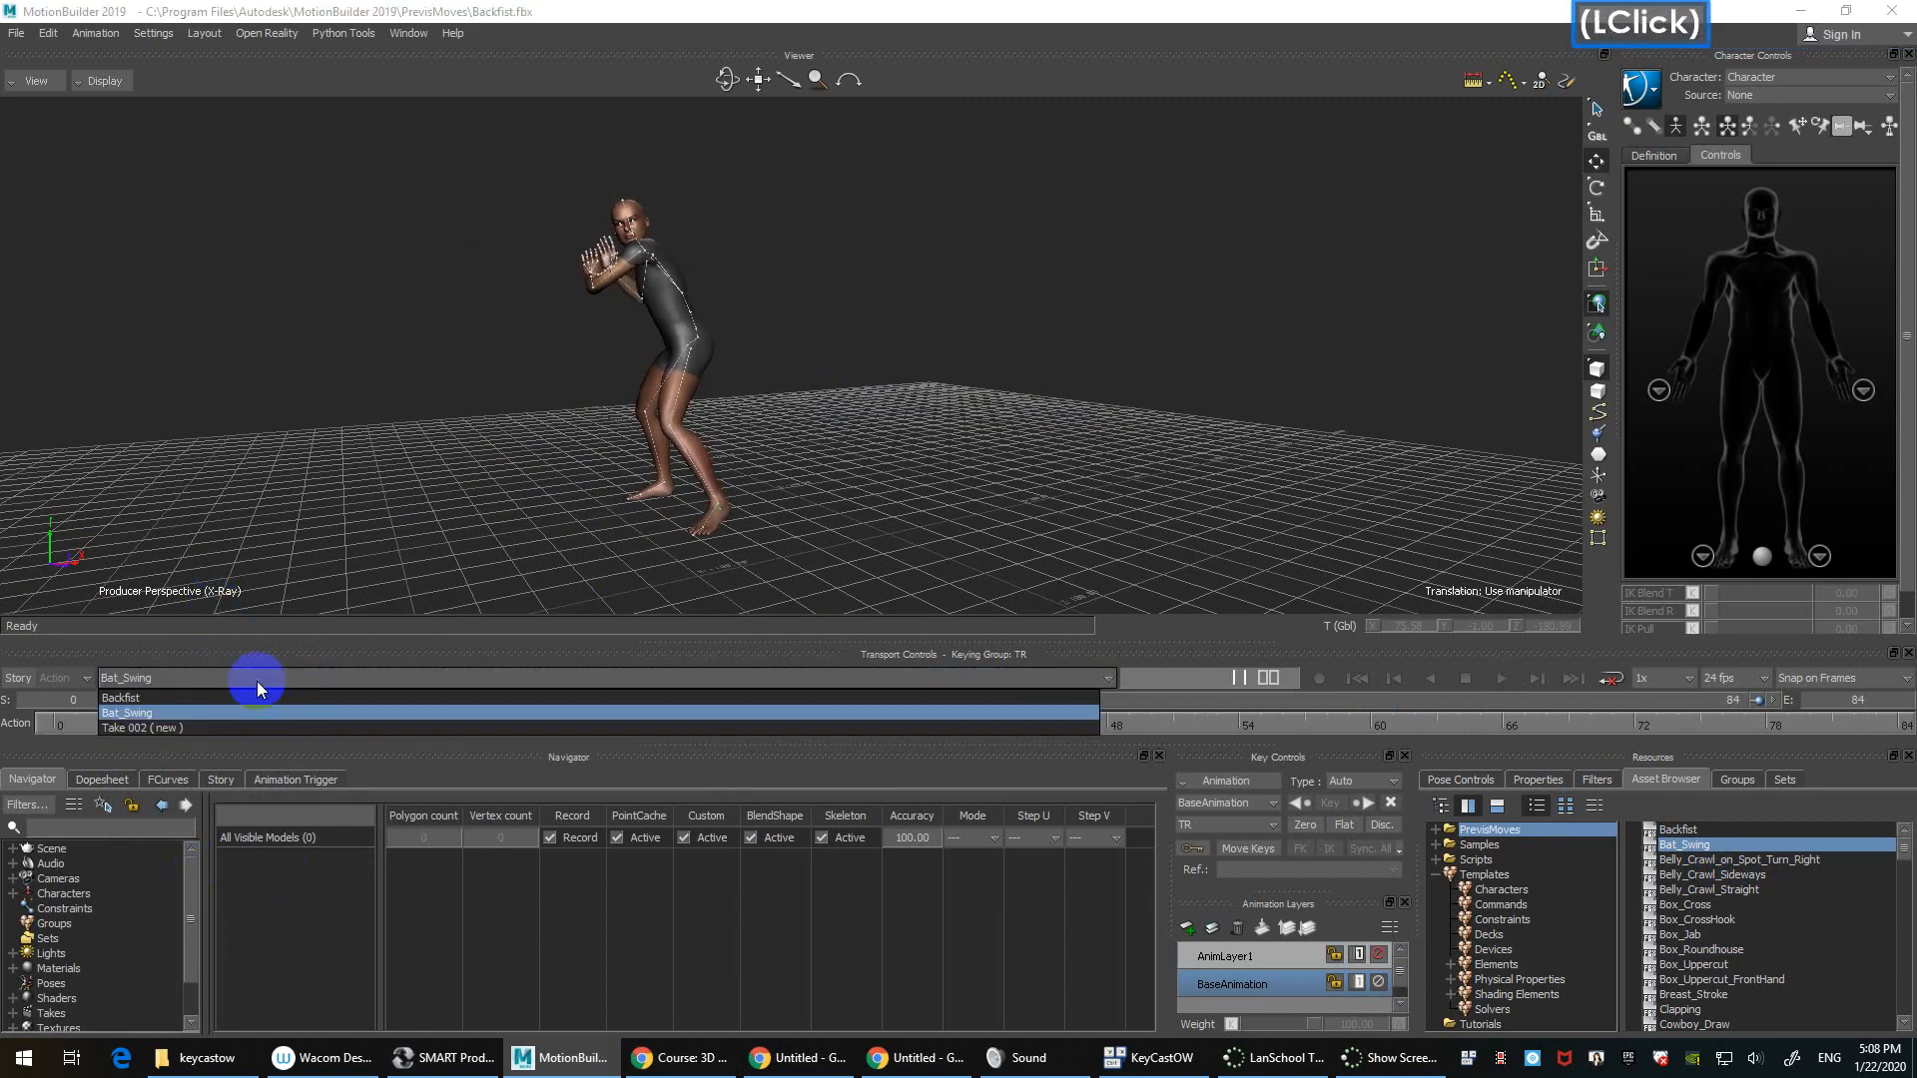
pyautogui.click(229, 697)
# Step: Jump to the first frame, close in on the torso and select the Spine1 joint
pyautogui.hotkey('ctrl', 'Home')
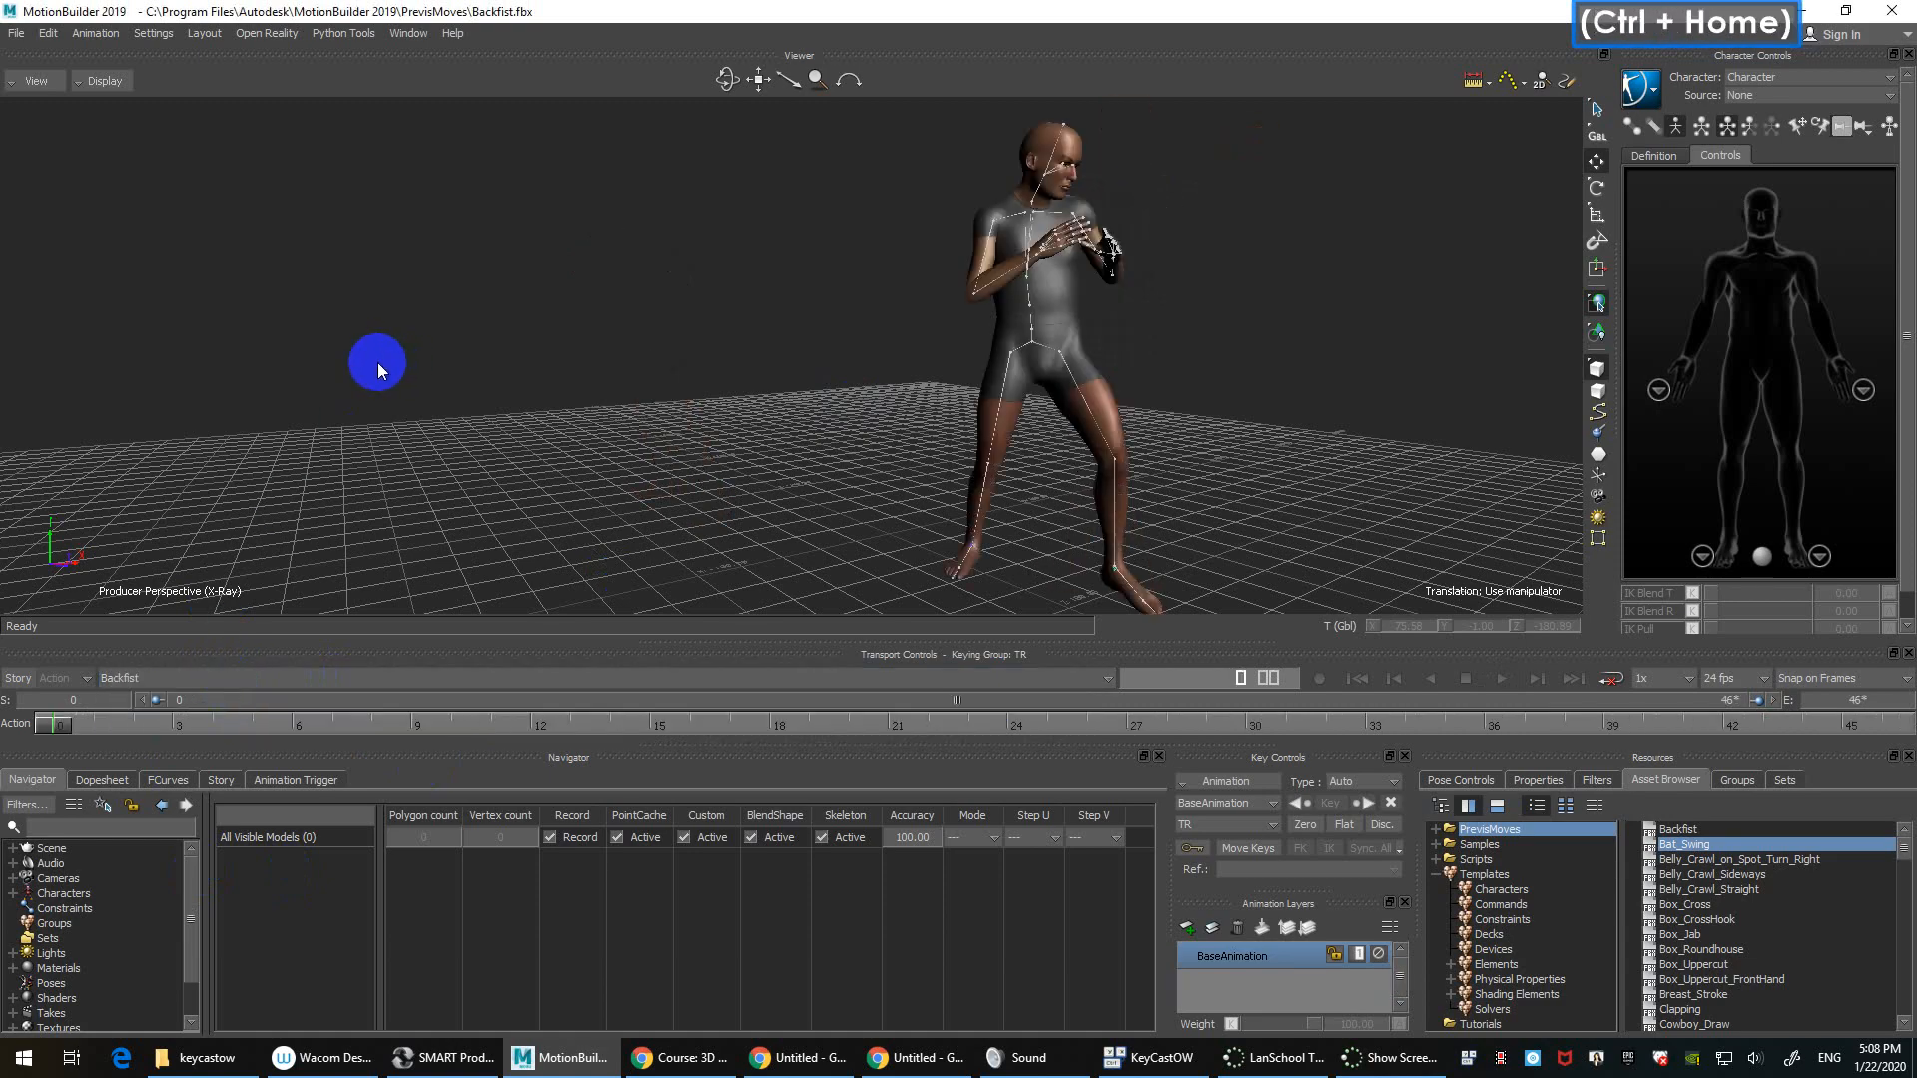
pyautogui.keyDown('ctrl'); pyautogui.keyDown('shift'); pyautogui.moveTo(856, 362); pyautogui.dragTo(912, 407); pyautogui.keyUp('shift'); pyautogui.keyUp('ctrl')
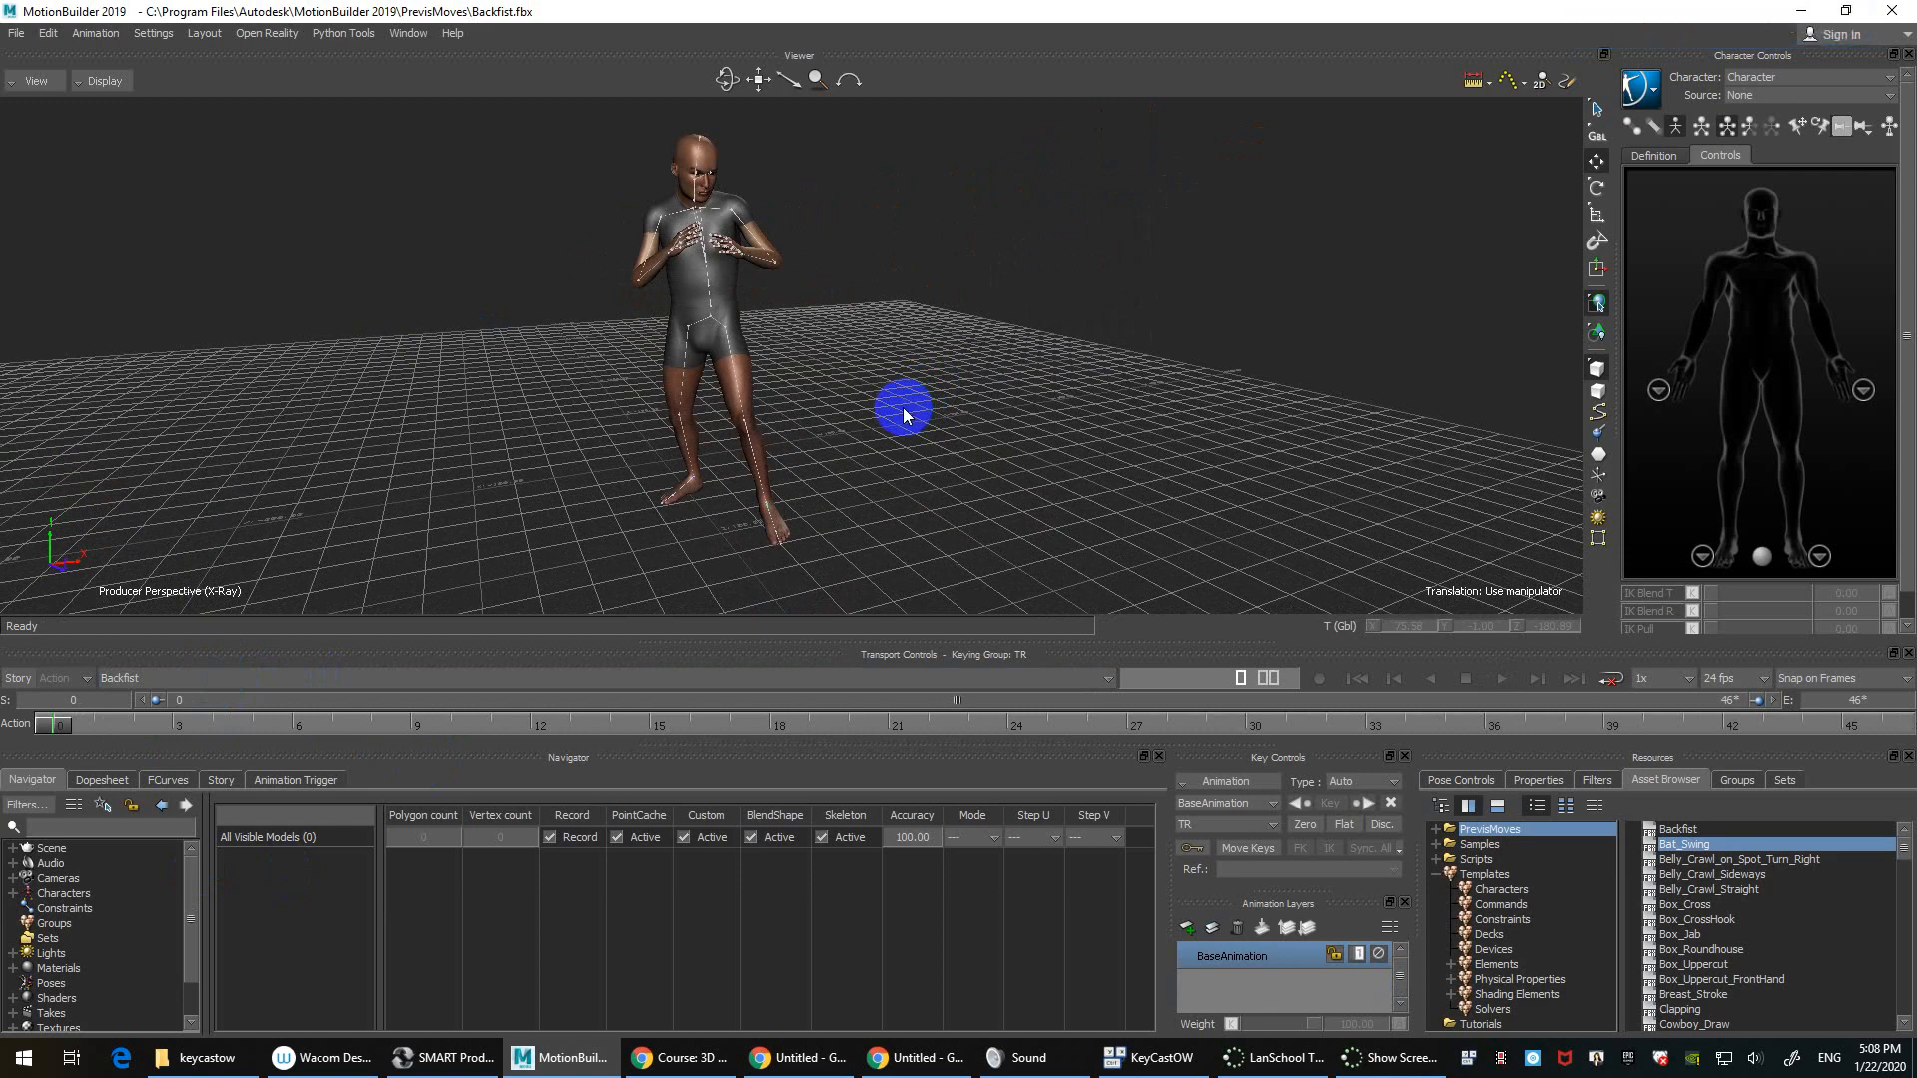
pyautogui.keyDown('ctrl'); pyautogui.moveTo(902, 408); pyautogui.dragTo(784, 343); pyautogui.keyUp('ctrl')
pyautogui.keyDown('shift'); pyautogui.moveTo(784, 343); pyautogui.dragTo(841, 414); pyautogui.keyUp('shift')
pyautogui.keyDown('ctrl'); pyautogui.moveTo(849, 407); pyautogui.dragTo(715, 317); pyautogui.keyUp('ctrl')
pyautogui.click(714, 322)
# Step: Select the character's H_DDS_MidRes body mesh
pyautogui.keyDown('ctrl'); pyautogui.moveTo(838, 470); pyautogui.dragTo(960, 451); pyautogui.keyUp('ctrl')
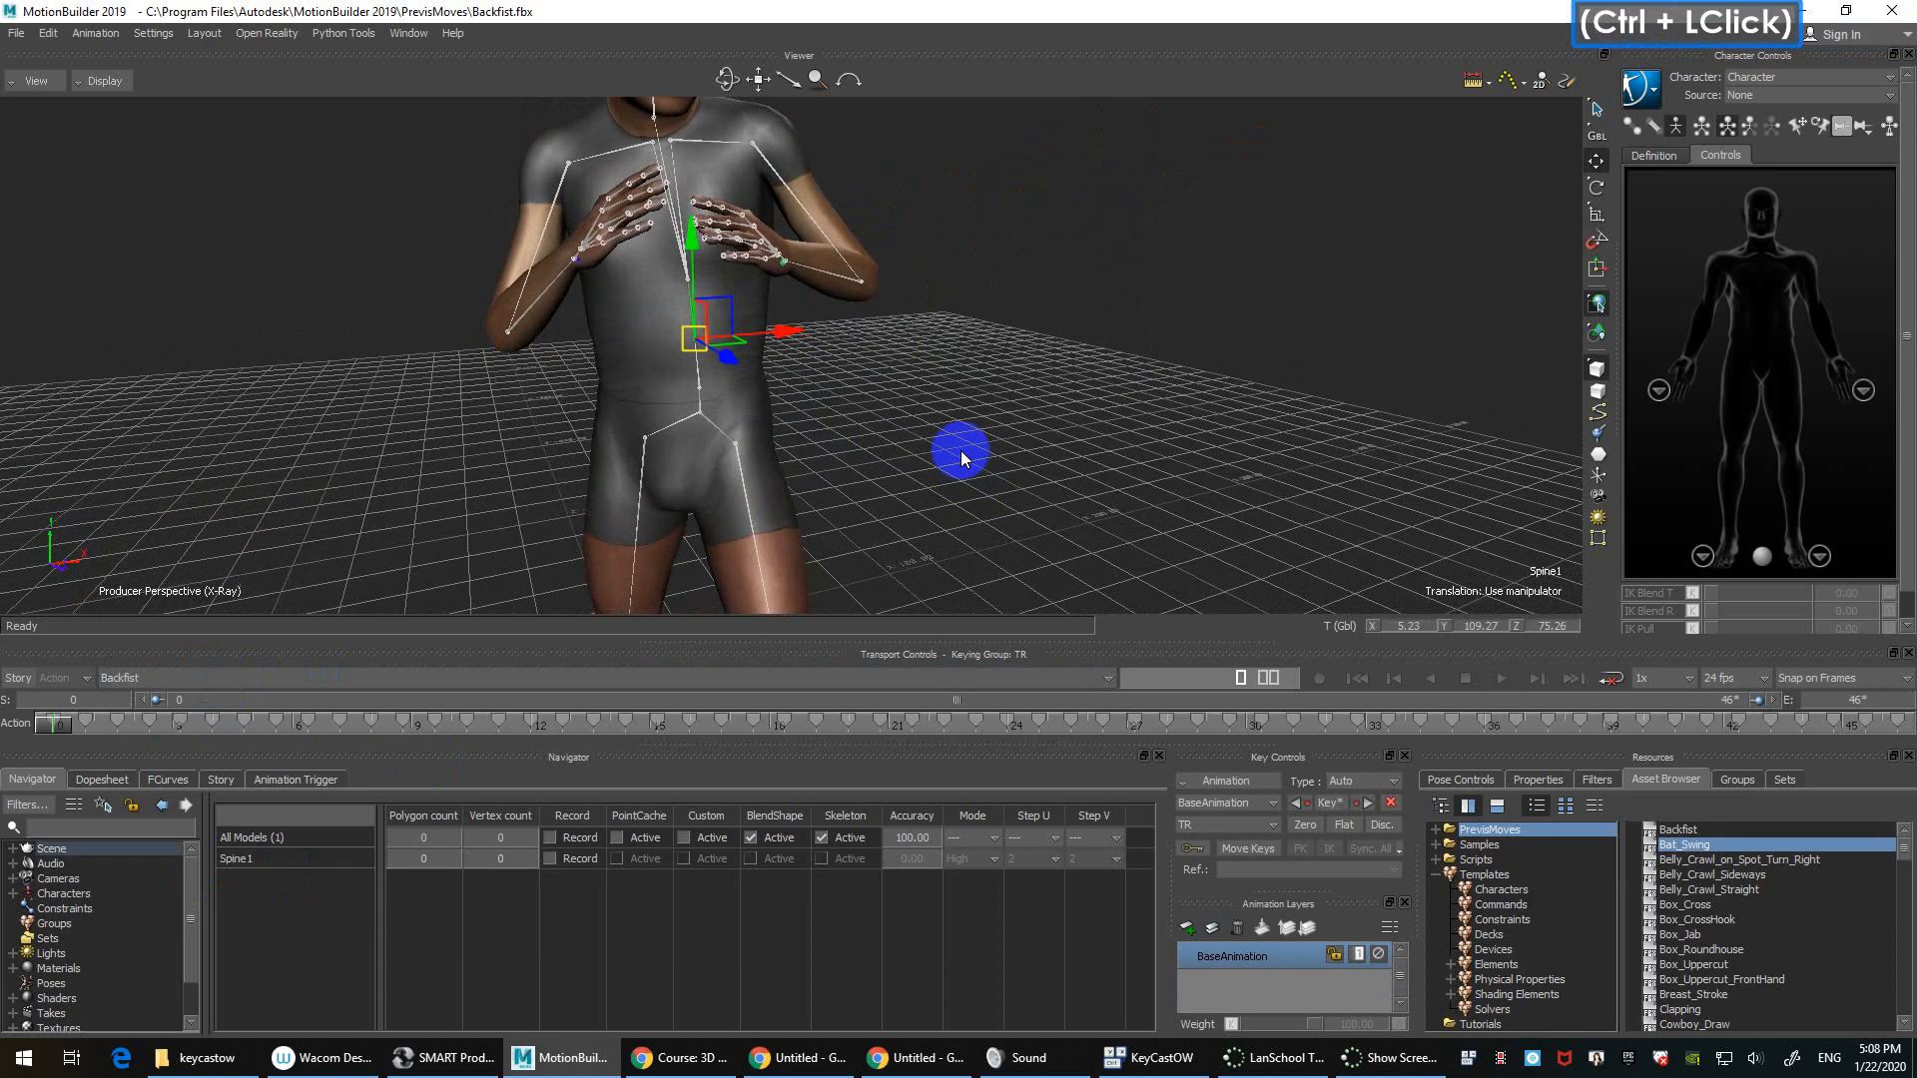
pyautogui.click(779, 389)
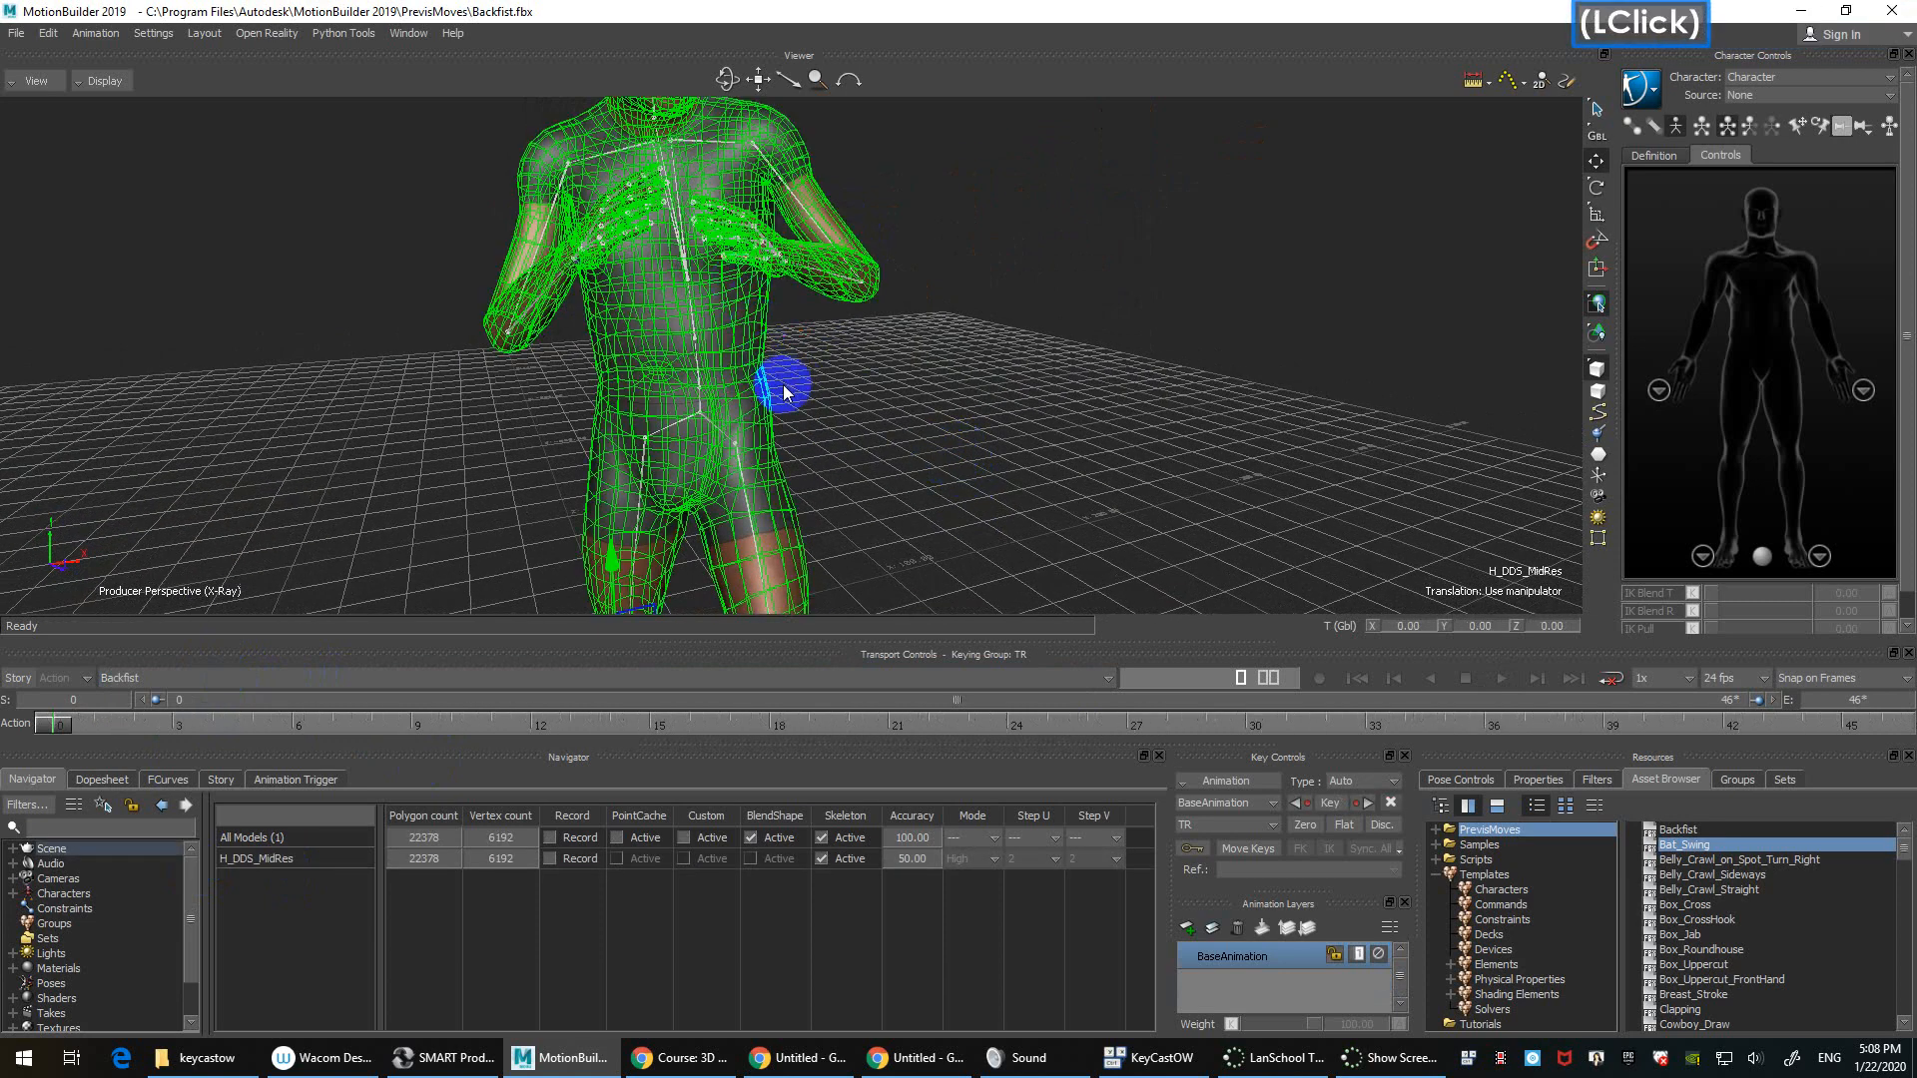
pyautogui.click(869, 406)
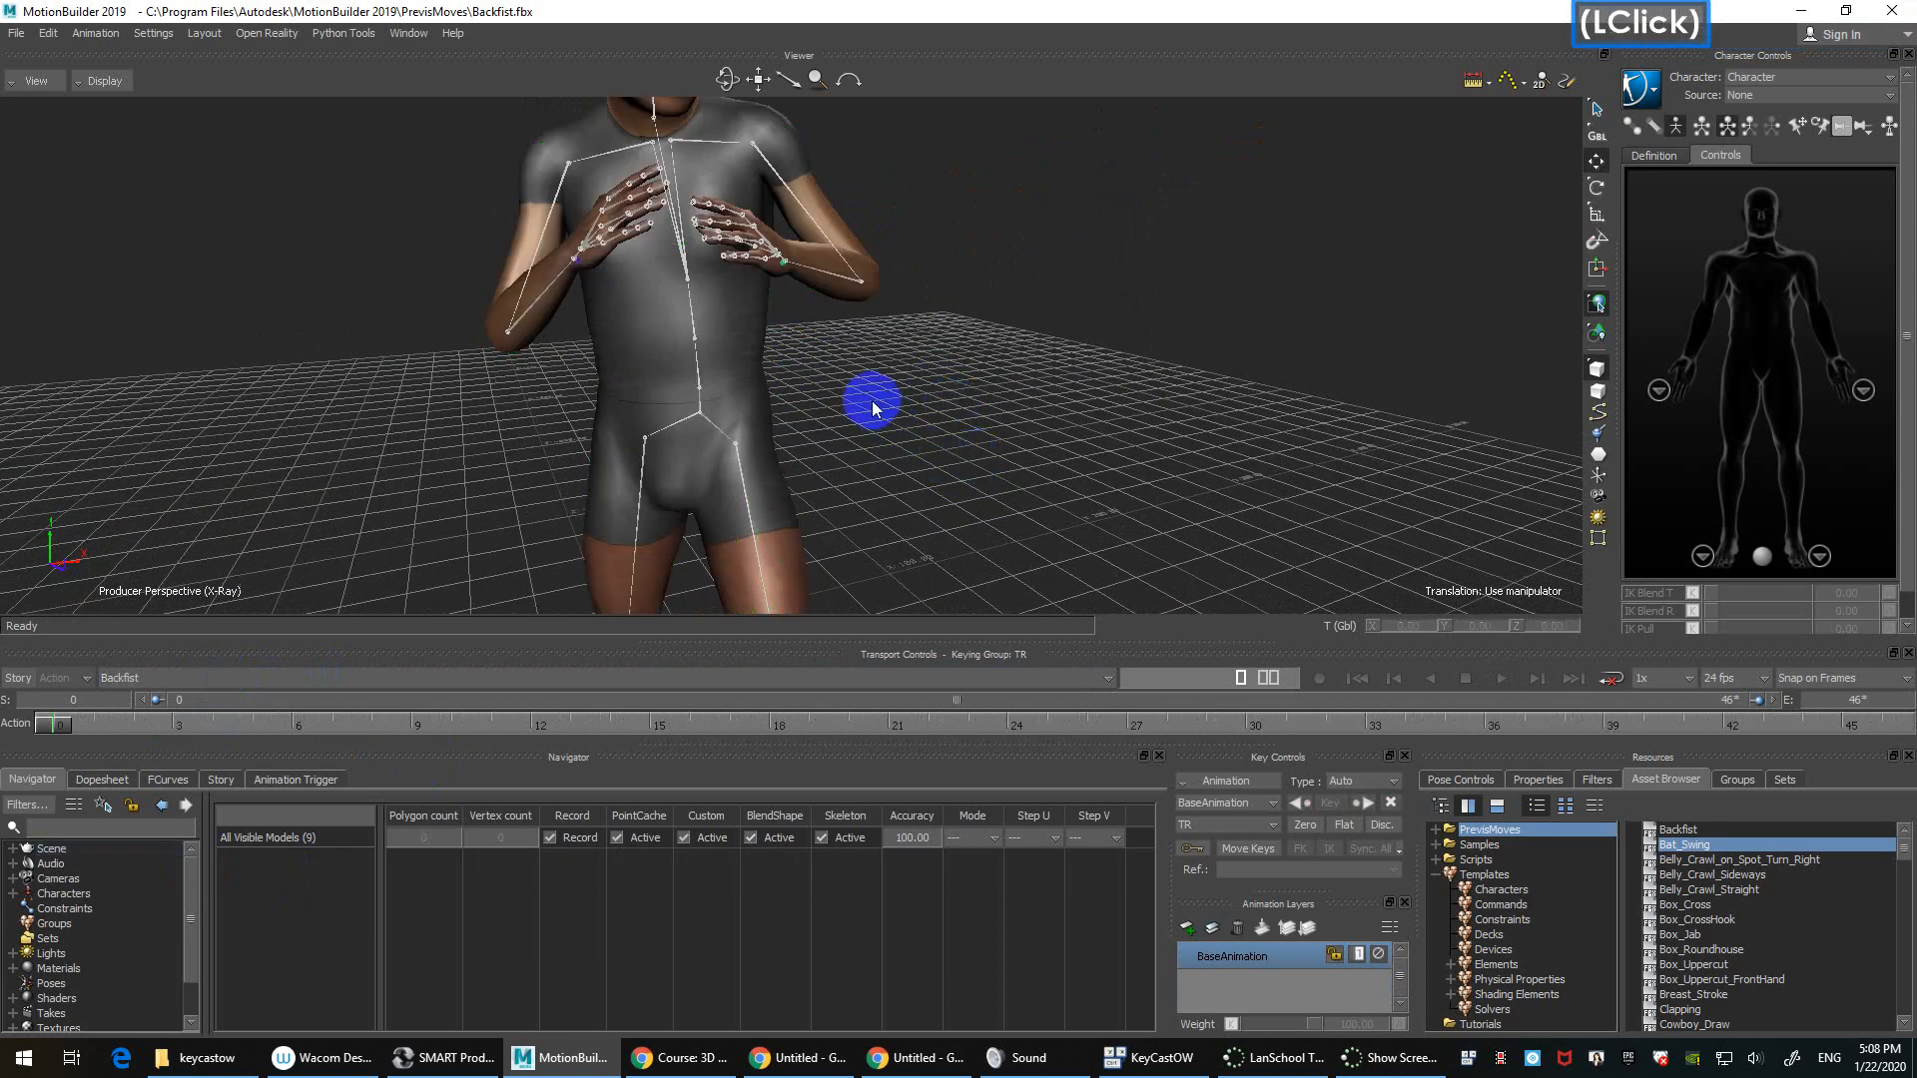
pyautogui.click(691, 348)
# Step: Deselect the mesh to reveal the skeleton and select the Spine1 joint again
pyautogui.keyDown('ctrl'); pyautogui.moveTo(955, 408); pyautogui.dragTo(1029, 399); pyautogui.keyUp('ctrl')
pyautogui.moveTo(1028, 400)
pyautogui.keyDown('ctrl'); pyautogui.keyDown('shift'); pyautogui.mouseDown()
pyautogui.moveTo(952, 415)
pyautogui.moveTo(984, 369)
pyautogui.mouseUp(); pyautogui.keyUp('shift'); pyautogui.keyUp('ctrl')
pyautogui.moveTo(1029, 319)
pyautogui.keyDown('shift'); pyautogui.mouseDown()
pyautogui.moveTo(951, 492)
pyautogui.moveTo(973, 304)
pyautogui.mouseUp(); pyautogui.keyUp('shift')
pyautogui.moveTo(975, 301); pyautogui.dragTo(994, 432)
pyautogui.keyDown('shift'); pyautogui.moveTo(994, 432); pyautogui.dragTo(920, 464); pyautogui.keyUp('shift')
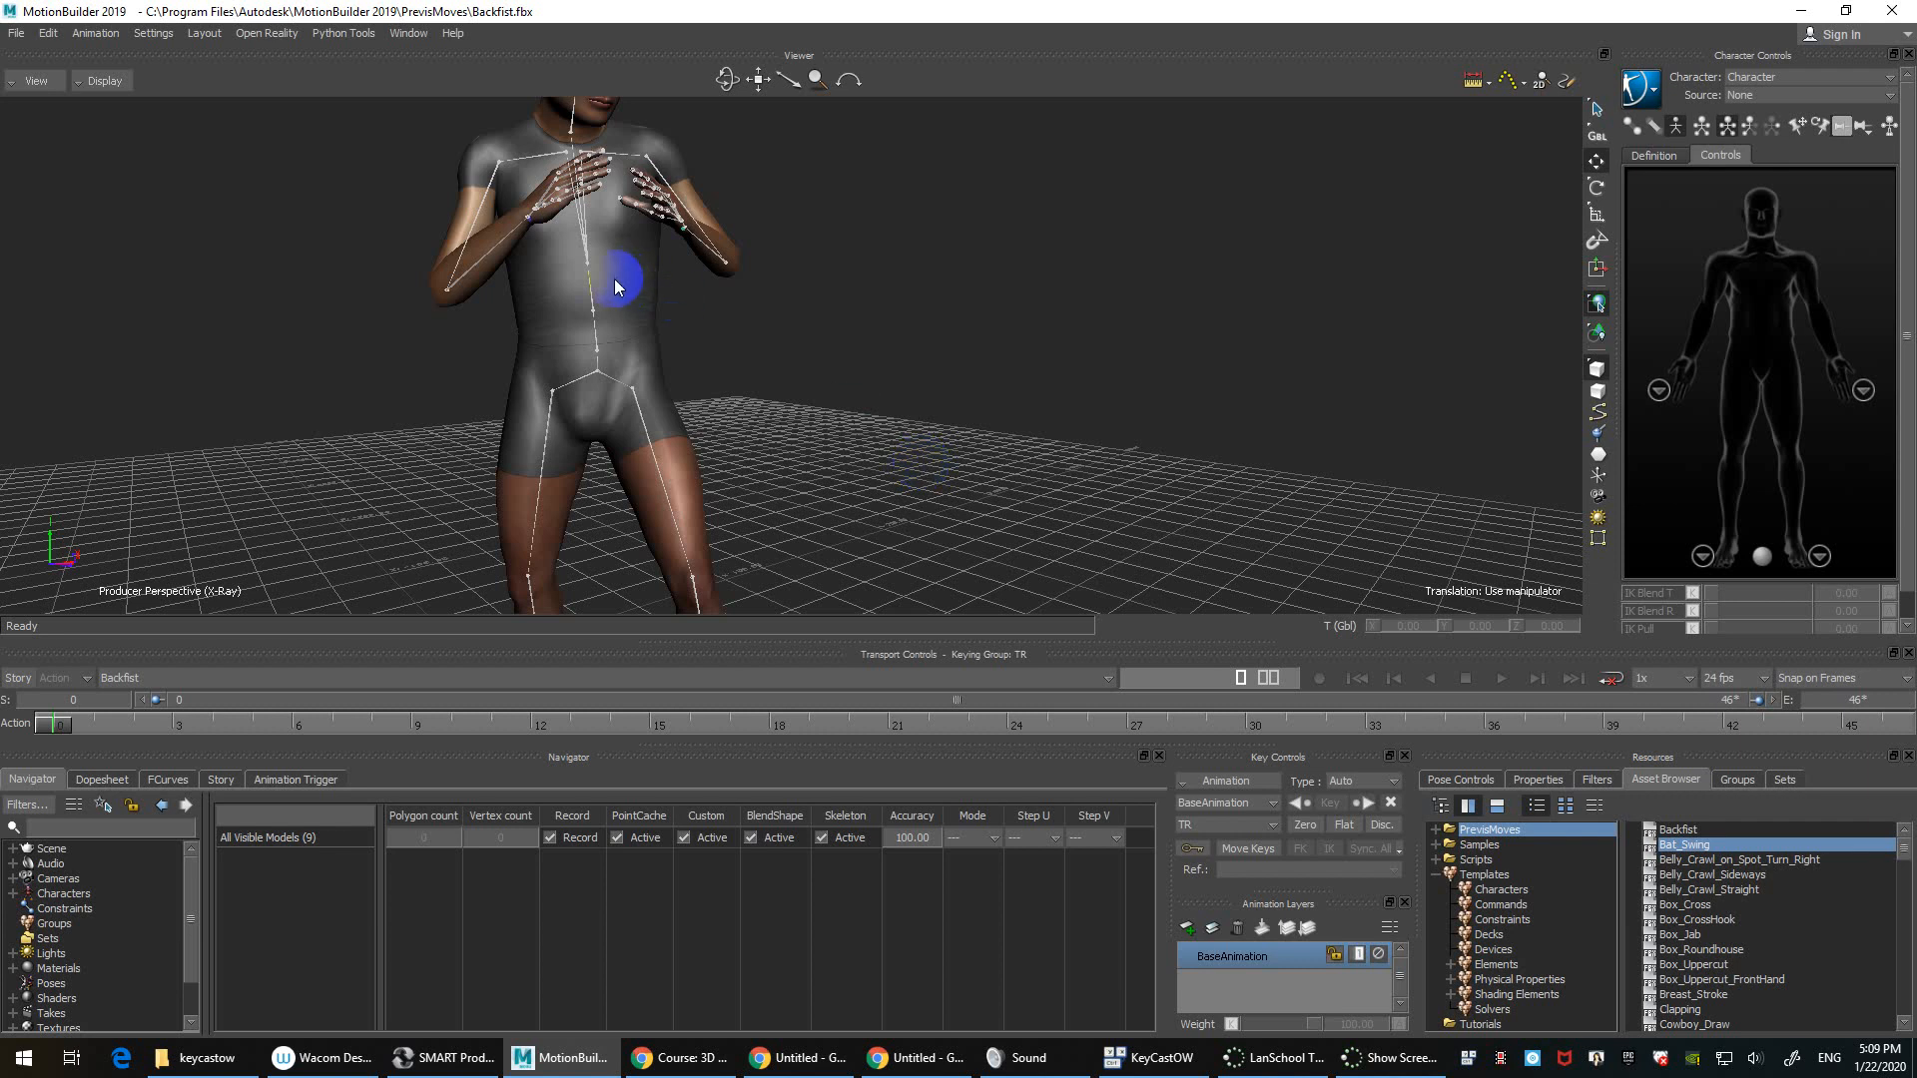
pyautogui.click(589, 296)
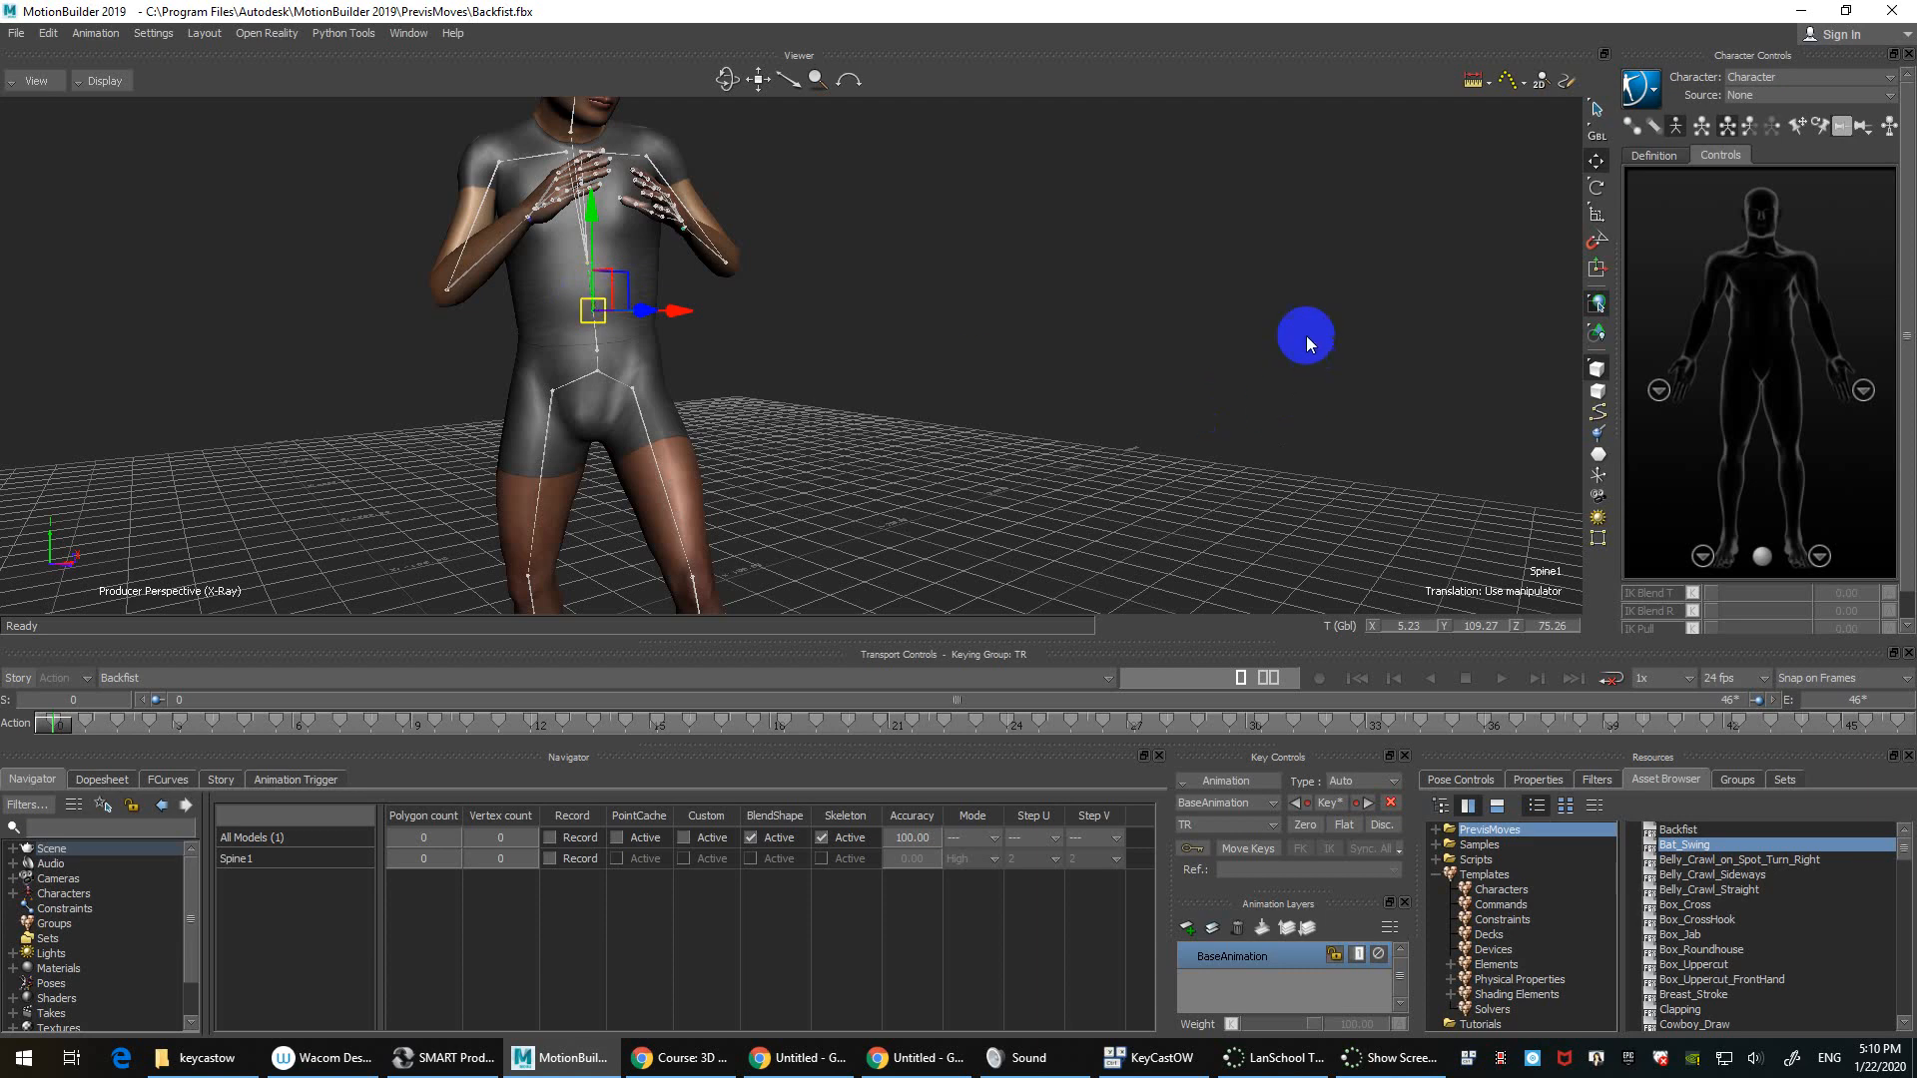
# Step: Frame the whole character and open the Bake (Plot) To Control Rig option box
pyautogui.click(1019, 218)
pyautogui.keyDown('ctrl'); pyautogui.moveTo(1041, 372); pyautogui.dragTo(998, 414); pyautogui.keyUp('ctrl')
pyautogui.keyDown('ctrl'); pyautogui.moveTo(999, 414); pyautogui.dragTo(934, 366); pyautogui.keyUp('ctrl')
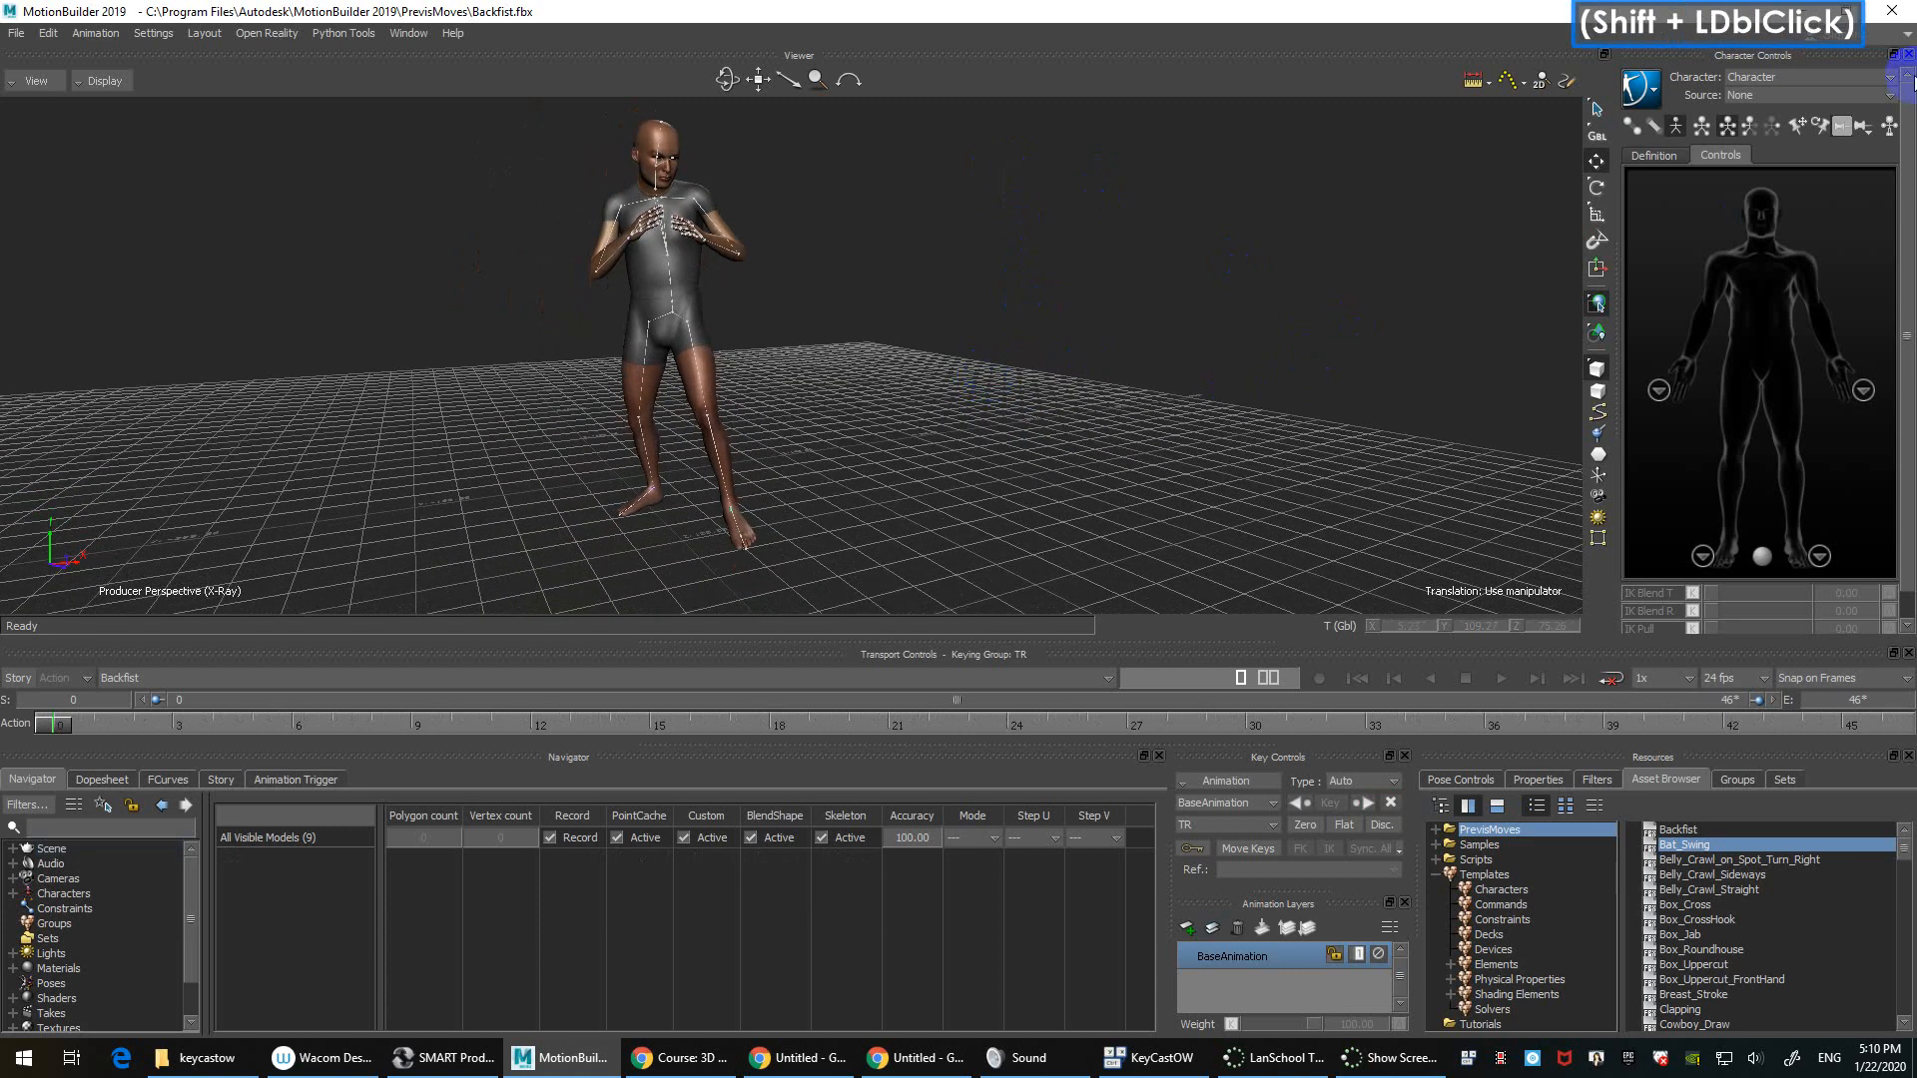
pyautogui.click(1642, 89)
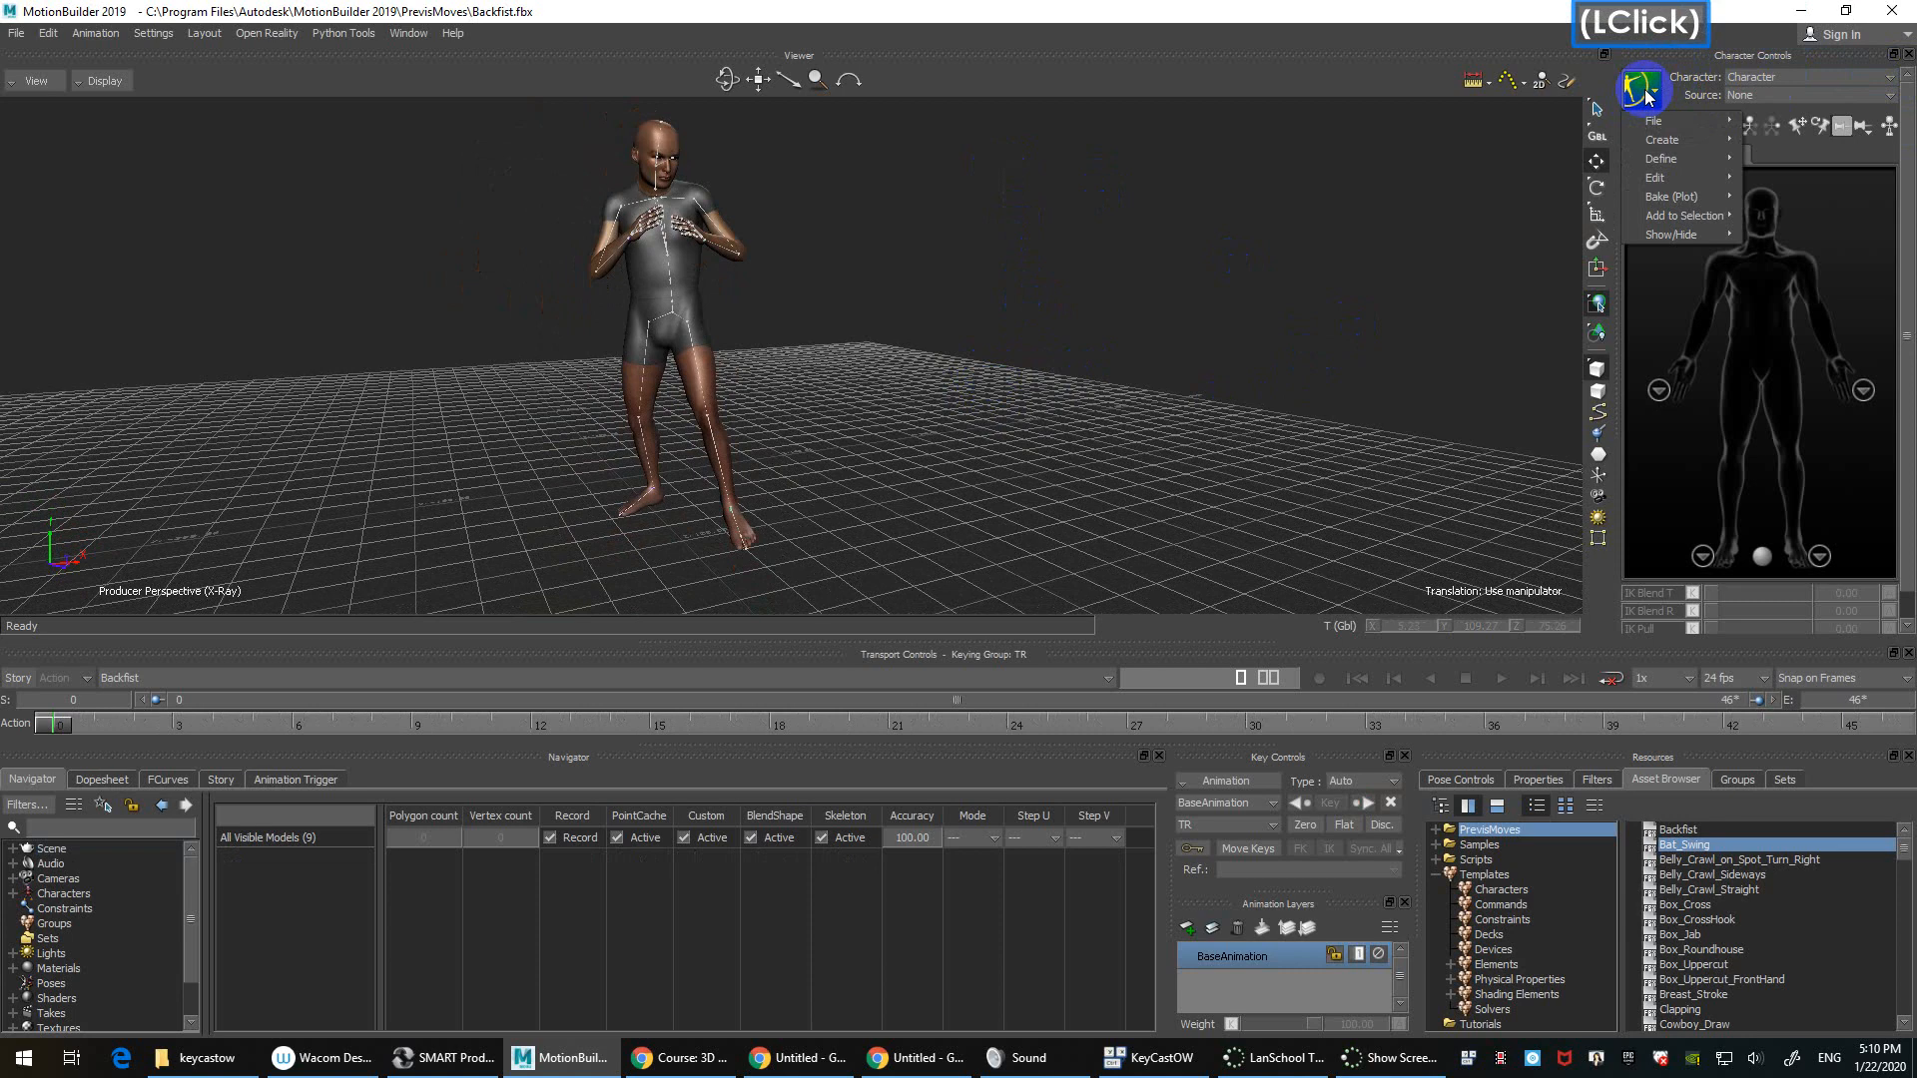
pyautogui.click(1471, 182)
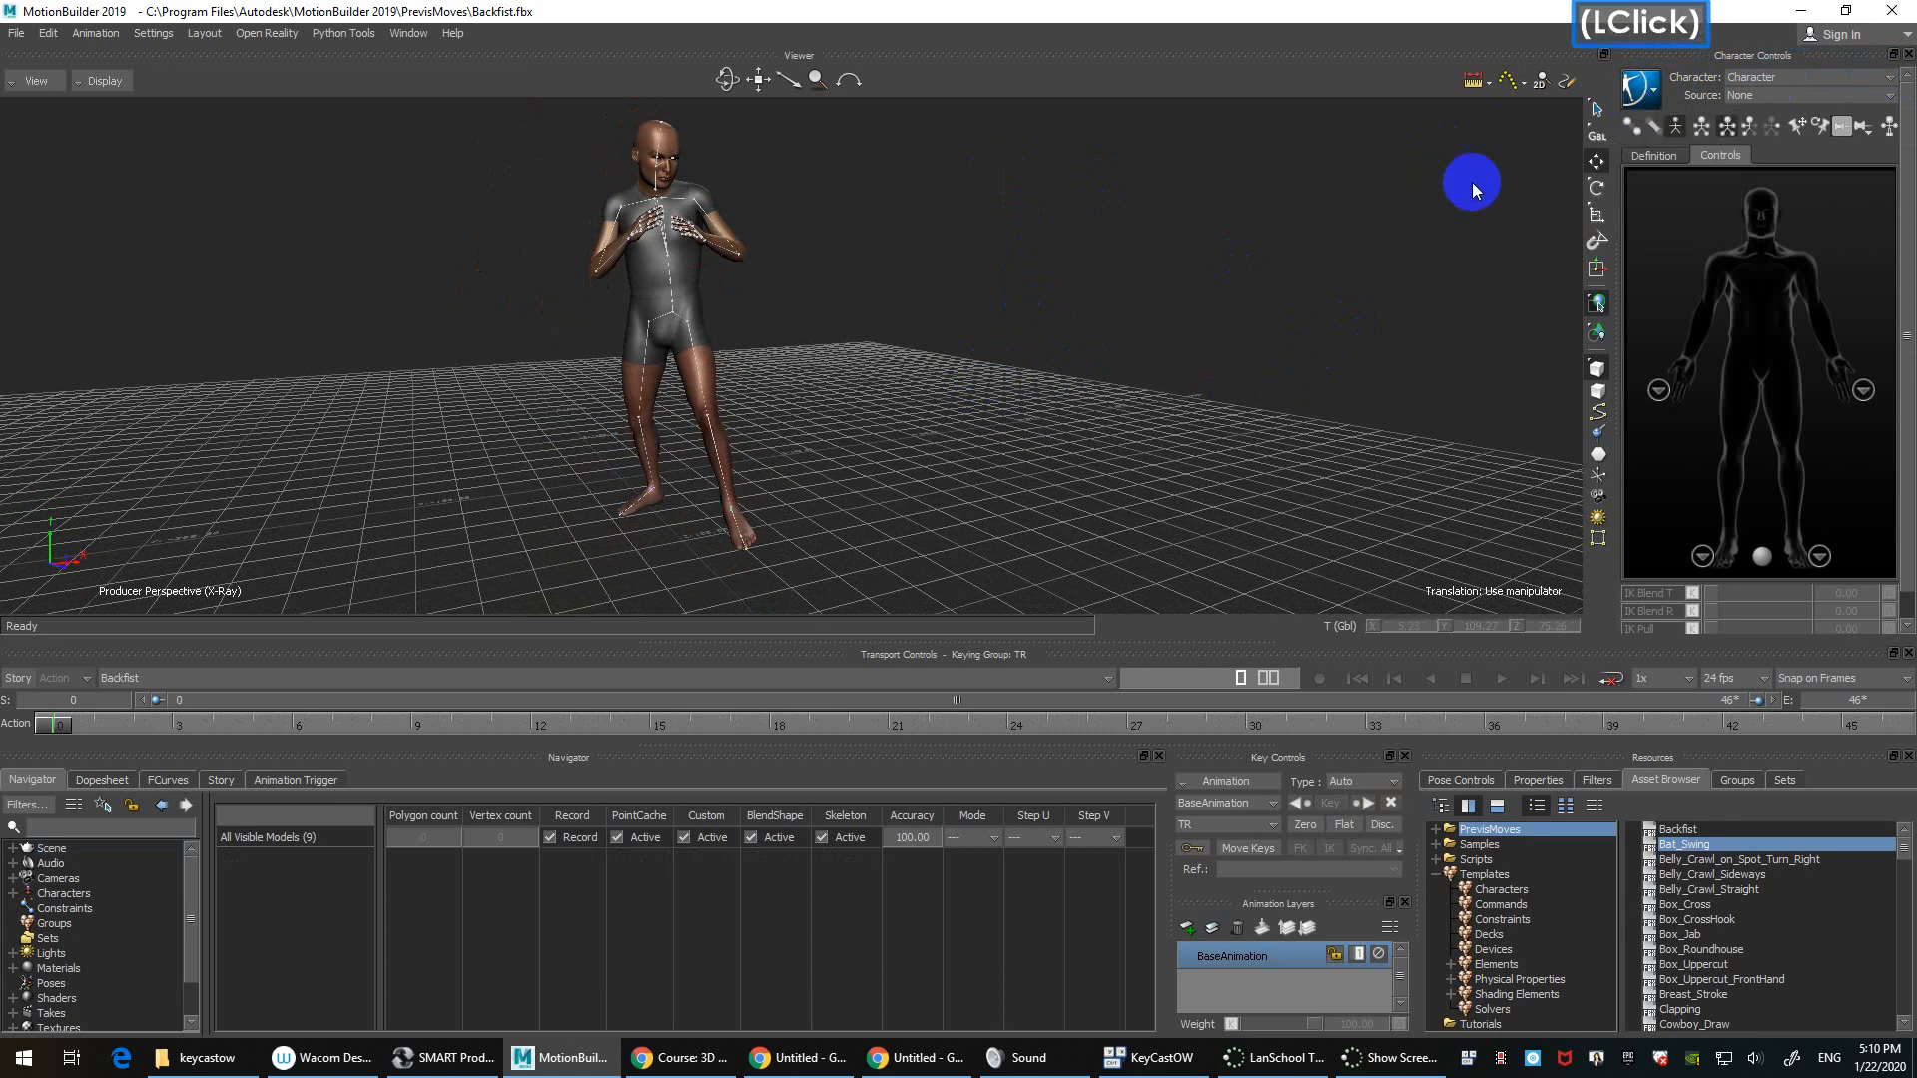
pyautogui.click(1654, 97)
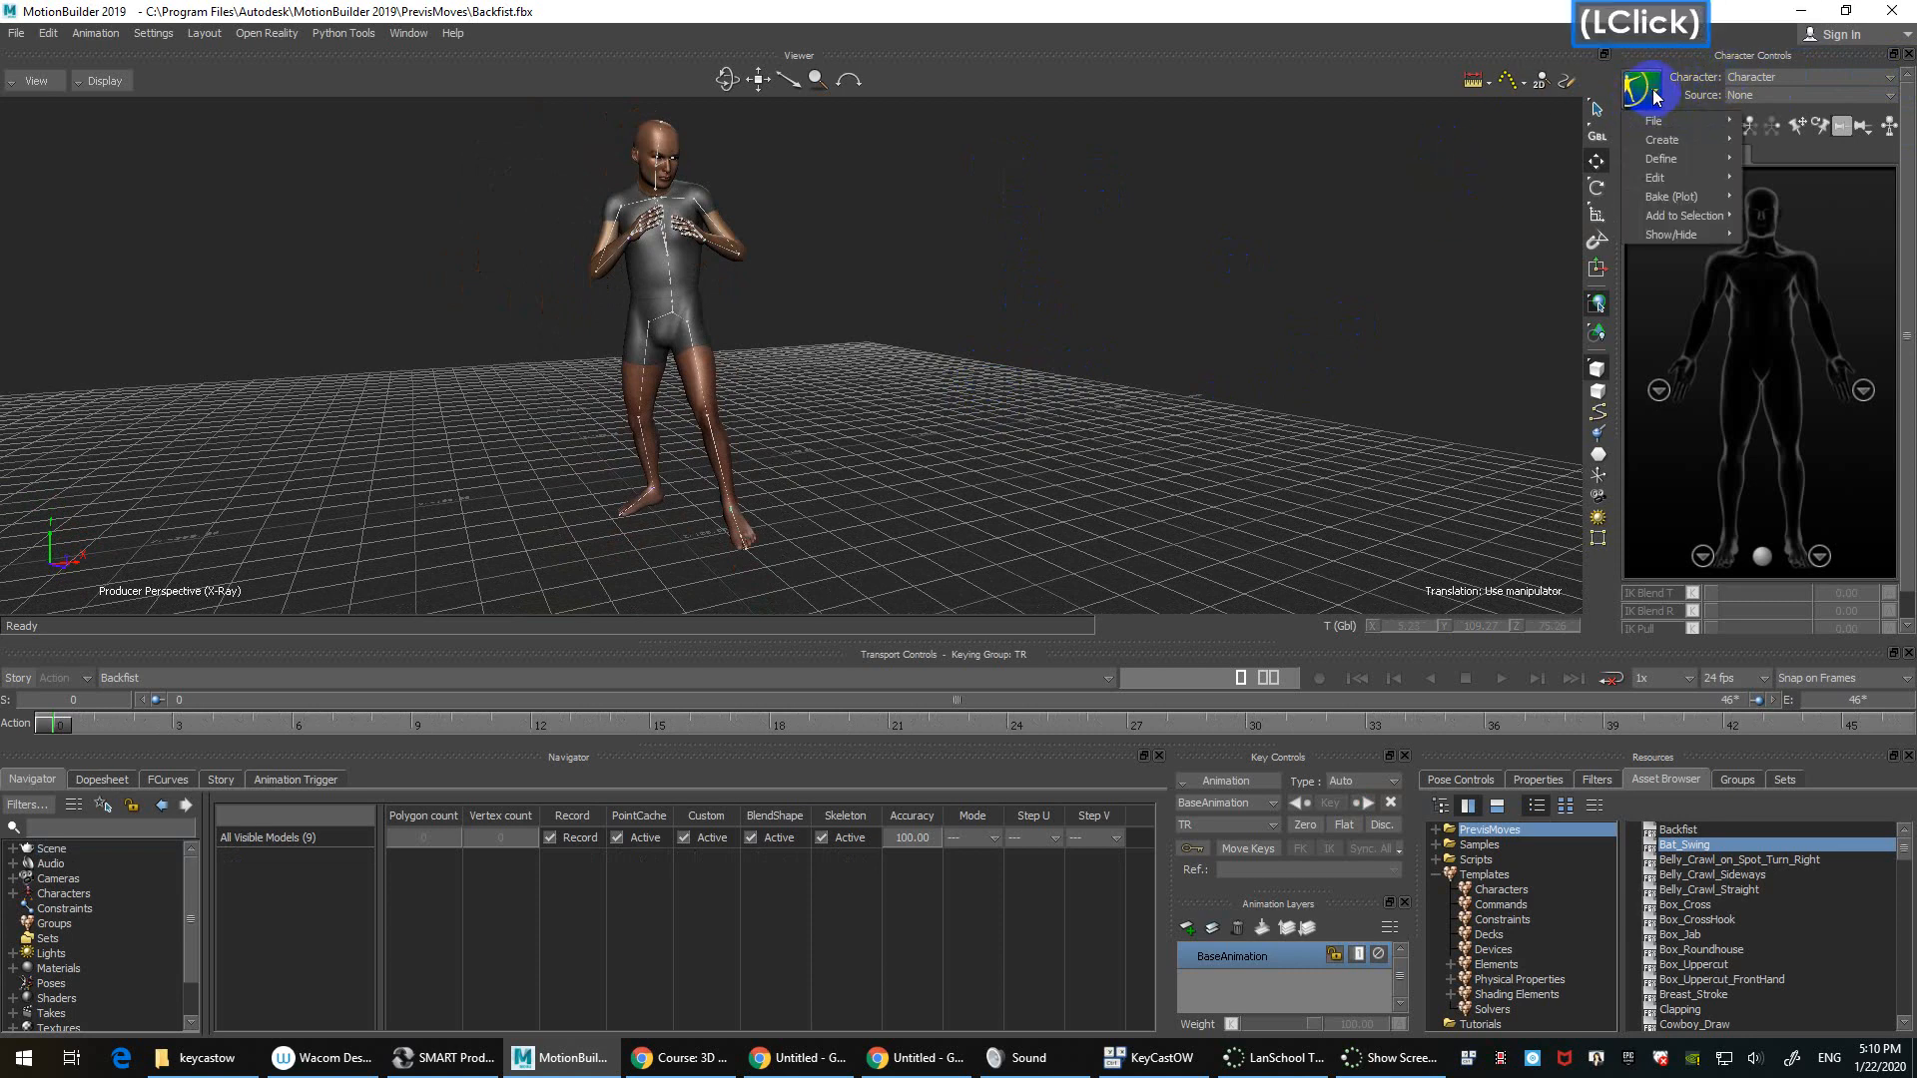
pyautogui.moveTo(1671, 199)
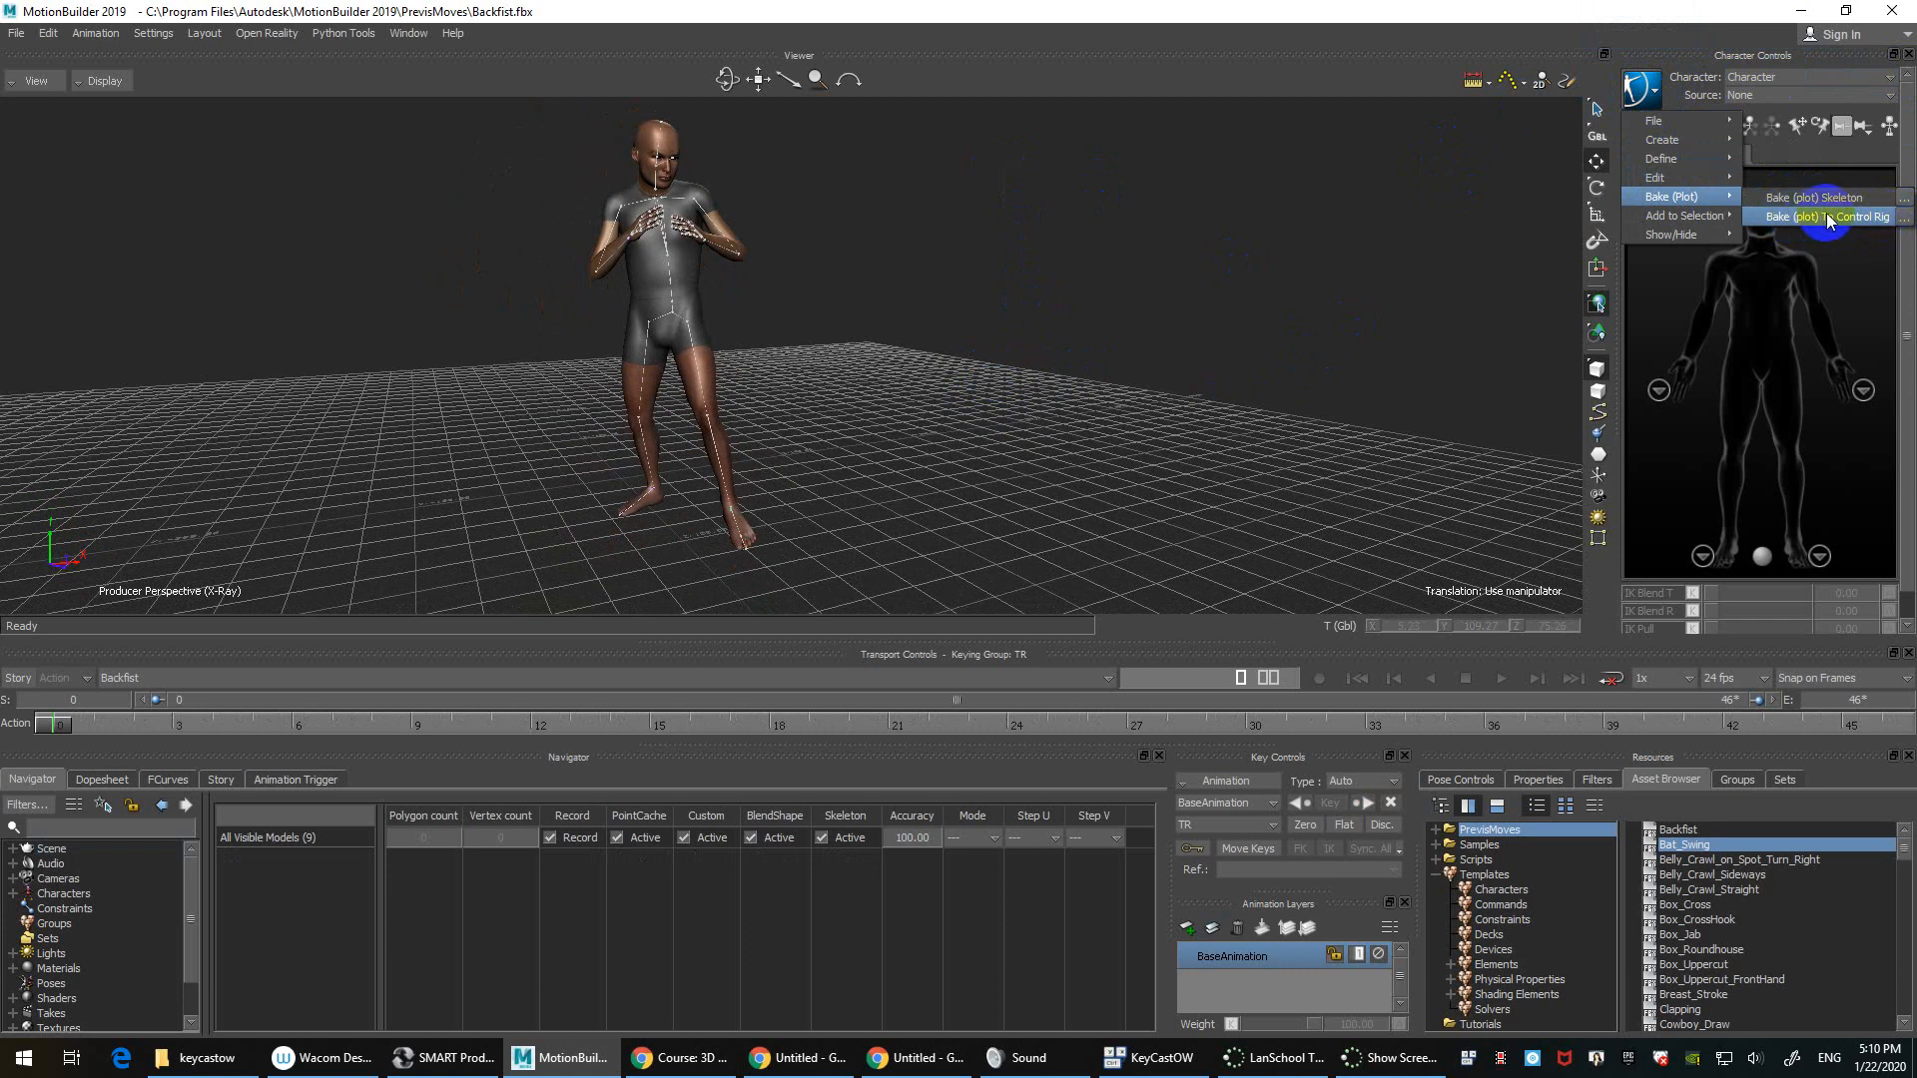
pyautogui.click(1907, 218)
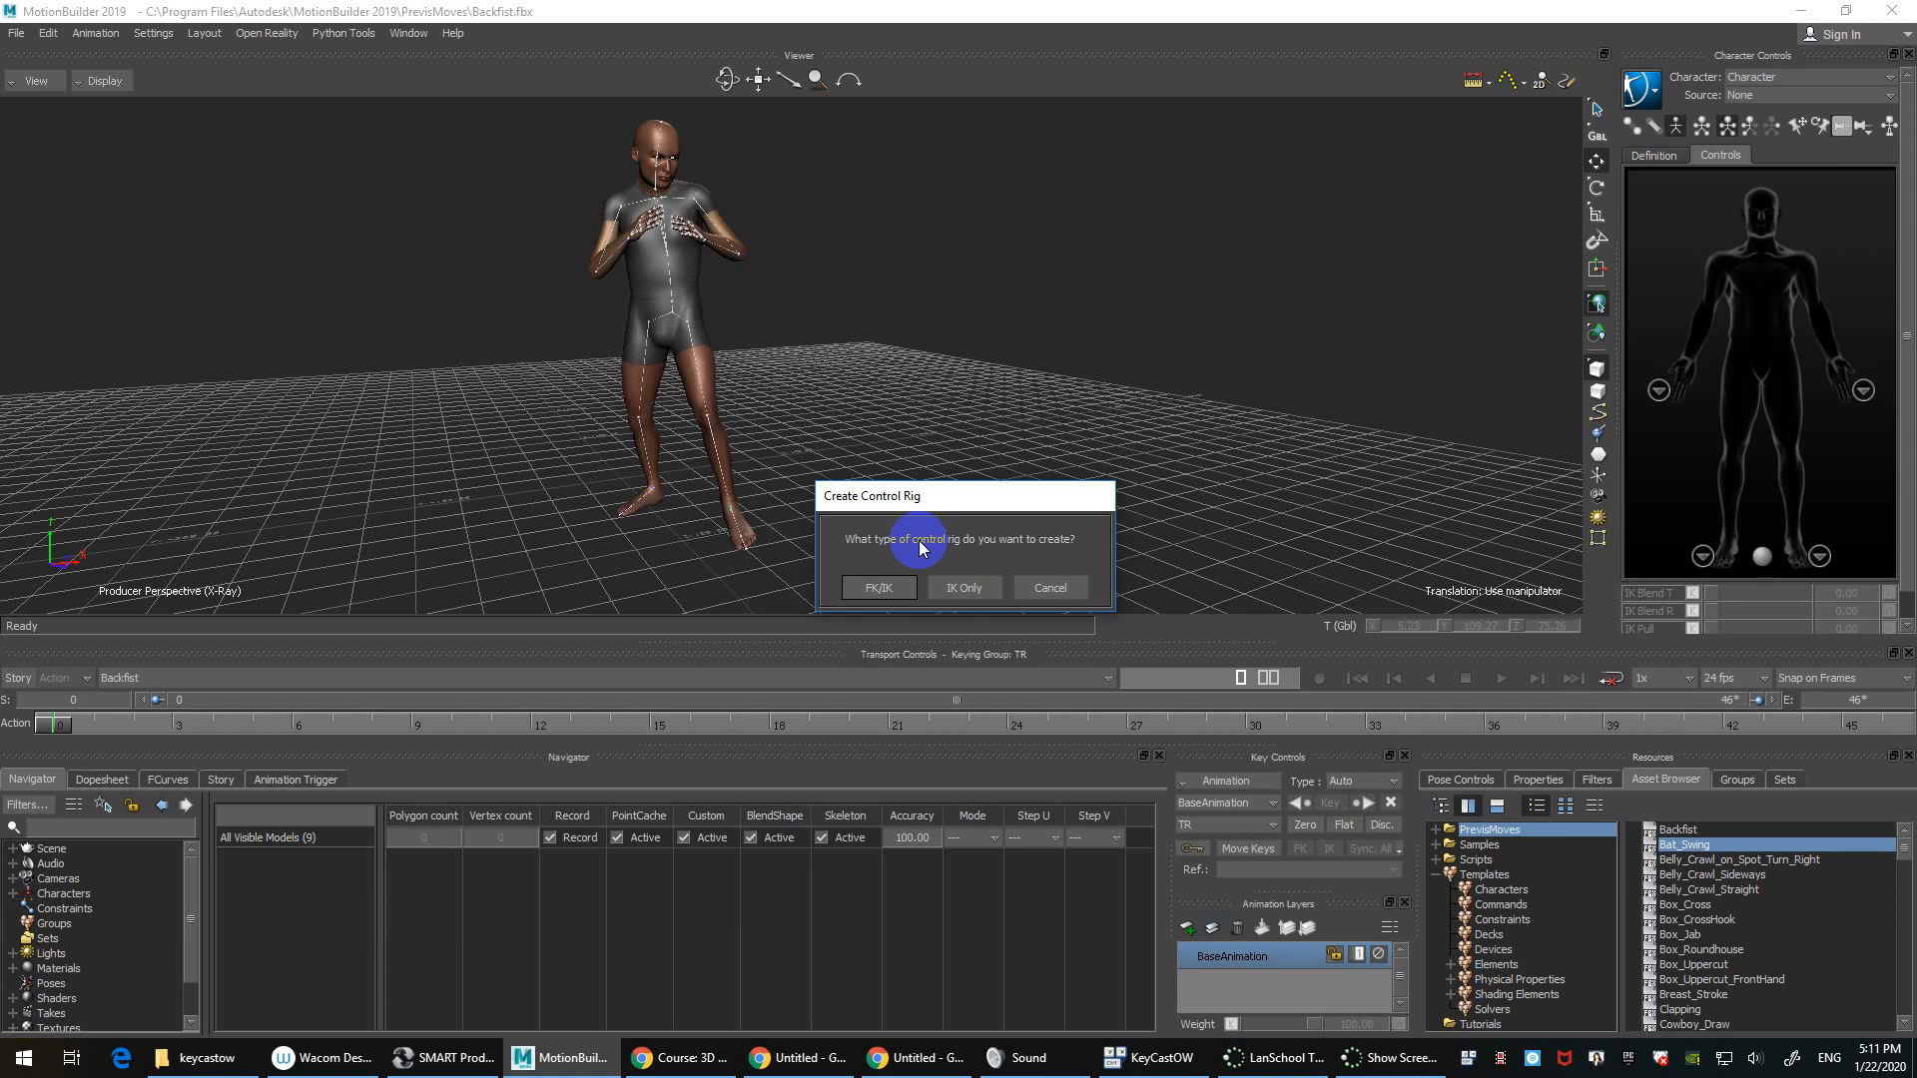
# Step: Create an FK/IK control rig and plot all takes onto it with Constant Key Reducer off
pyautogui.click(883, 599)
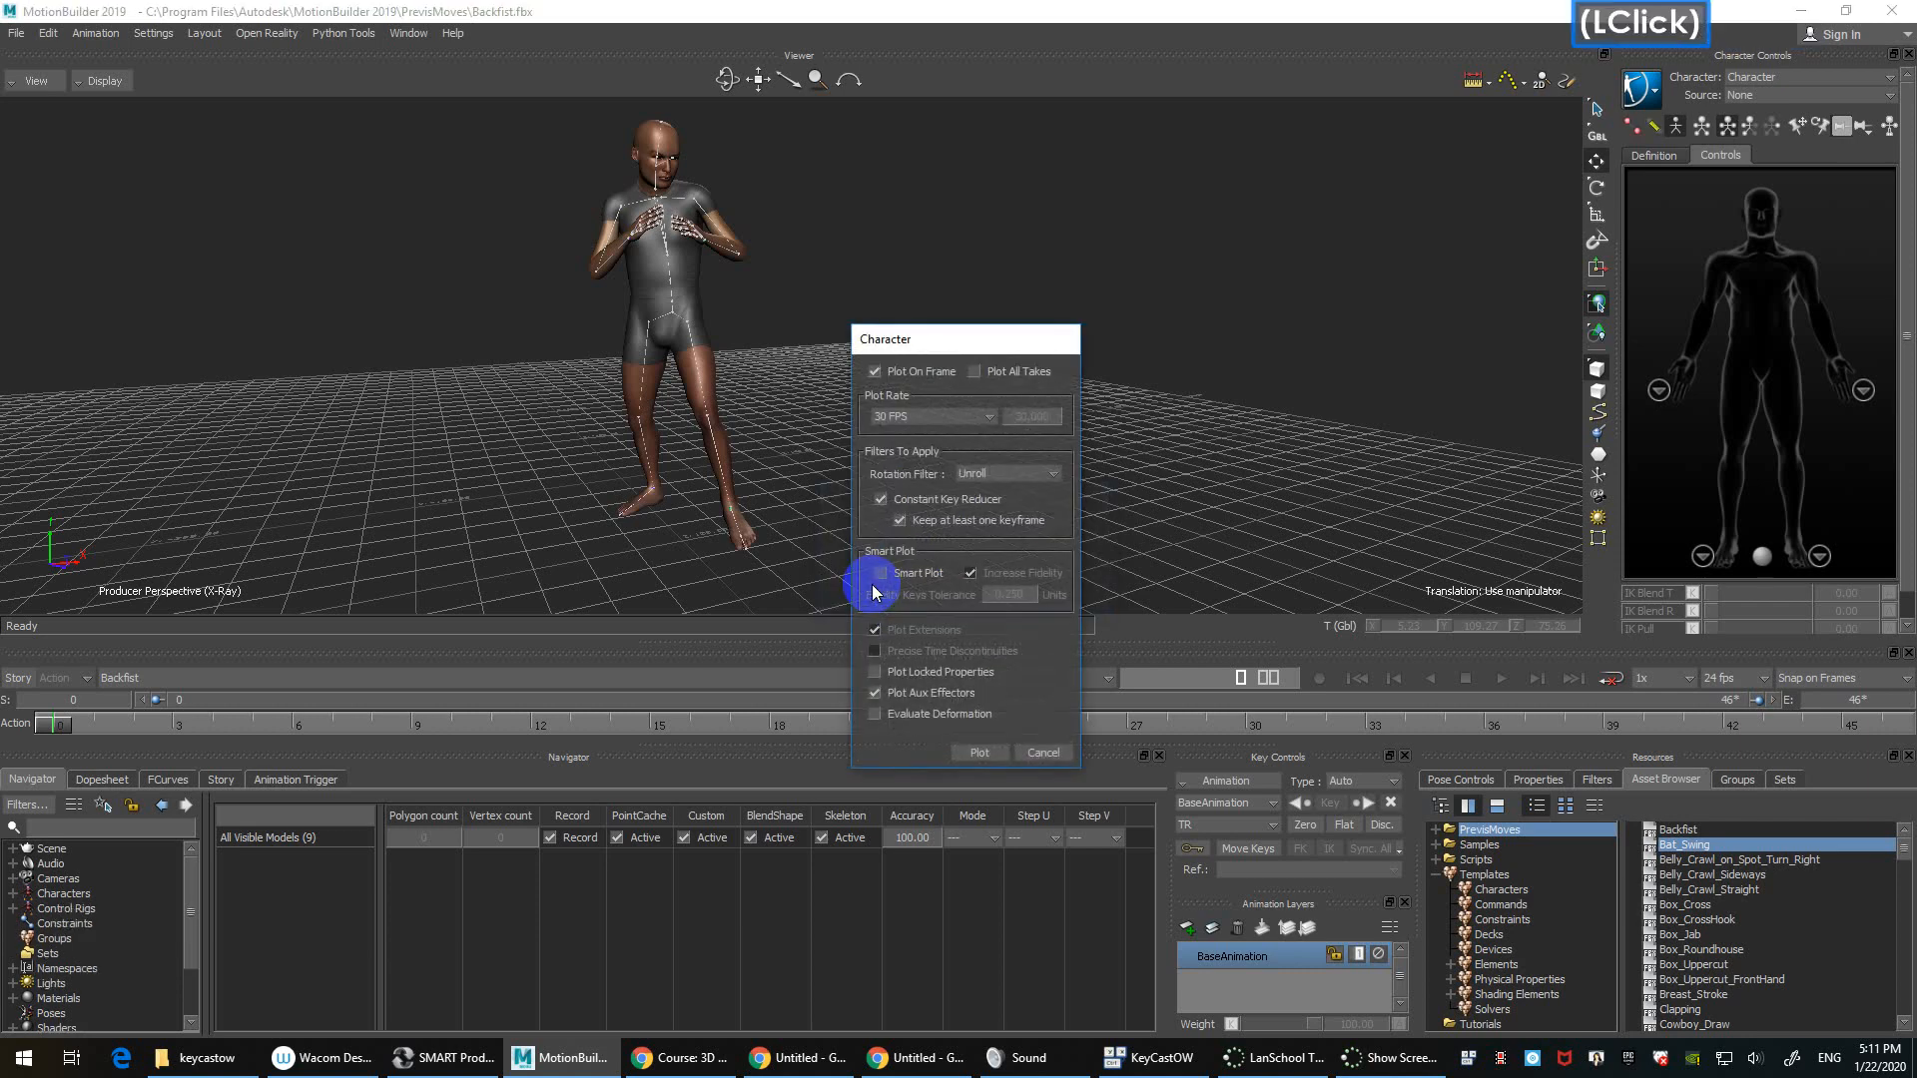
pyautogui.moveTo(974, 337); pyautogui.dragTo(967, 289)
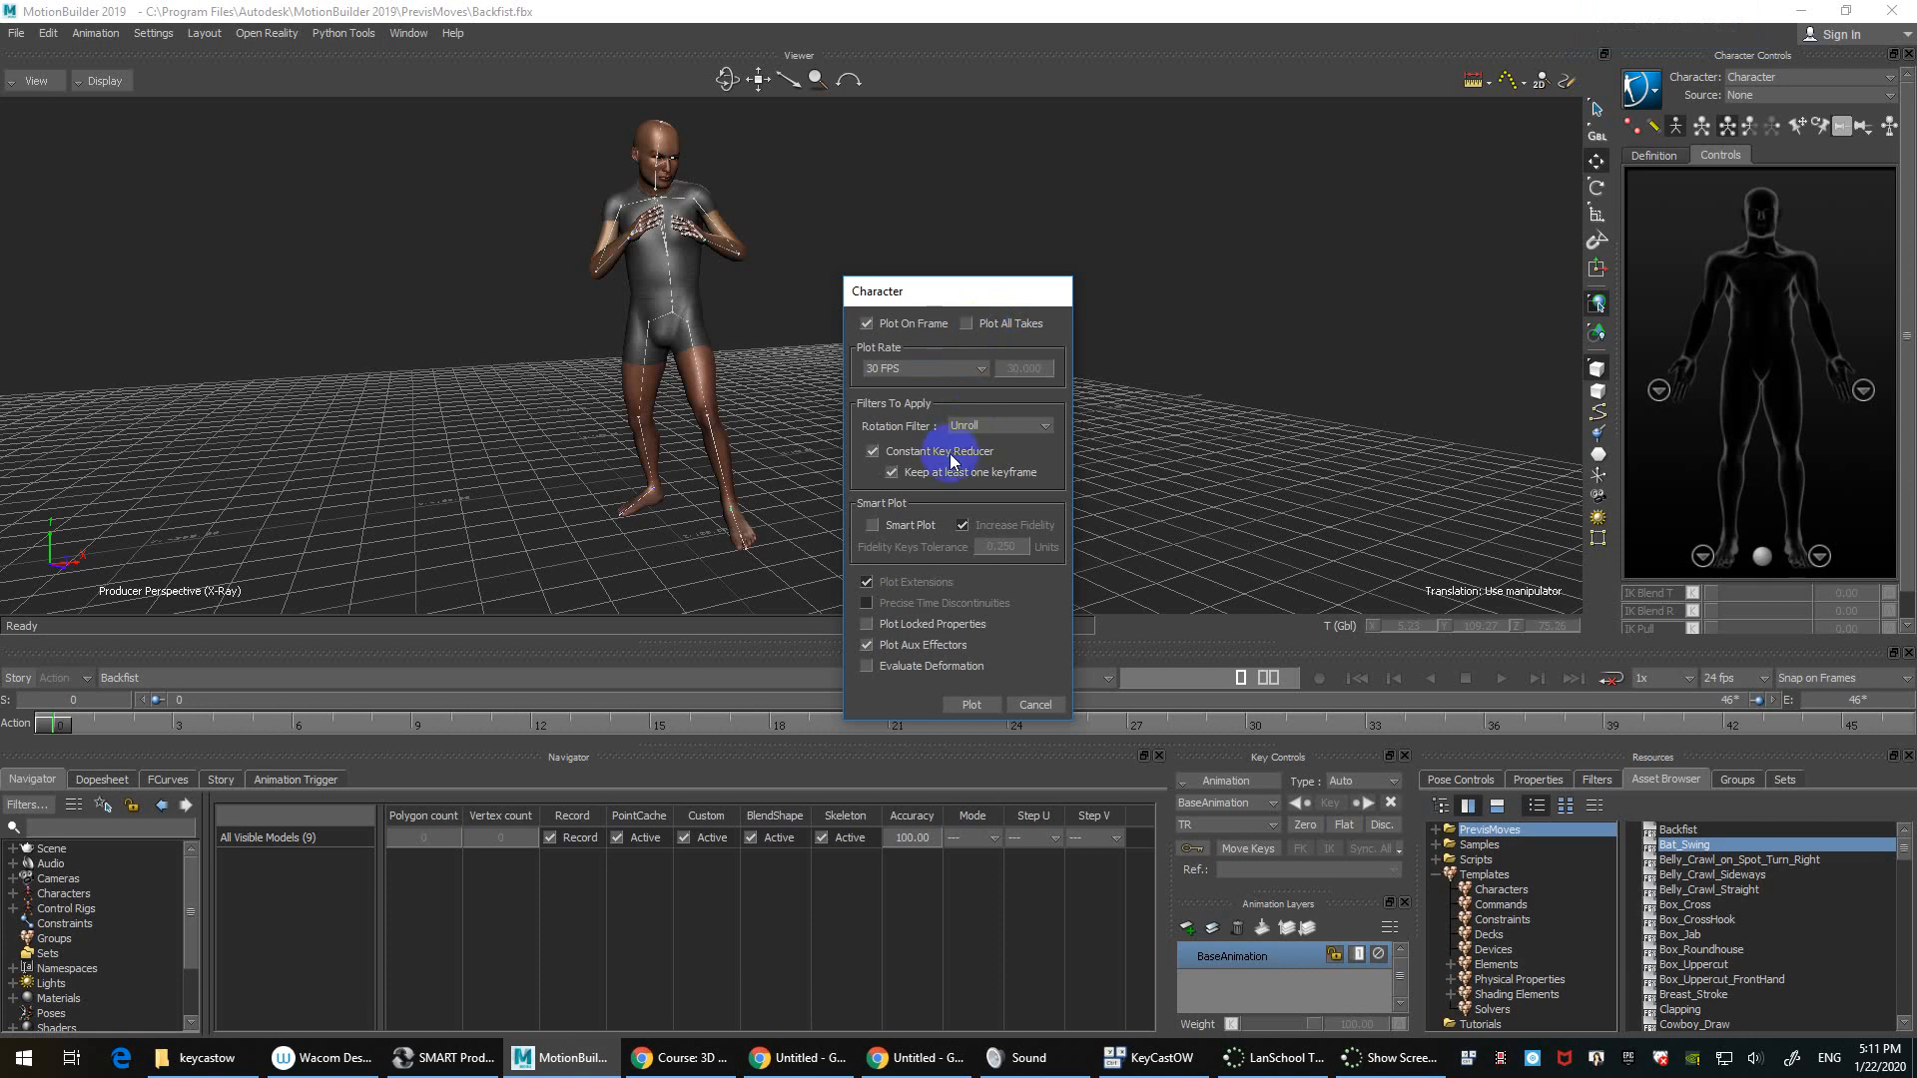
pyautogui.click(1007, 323)
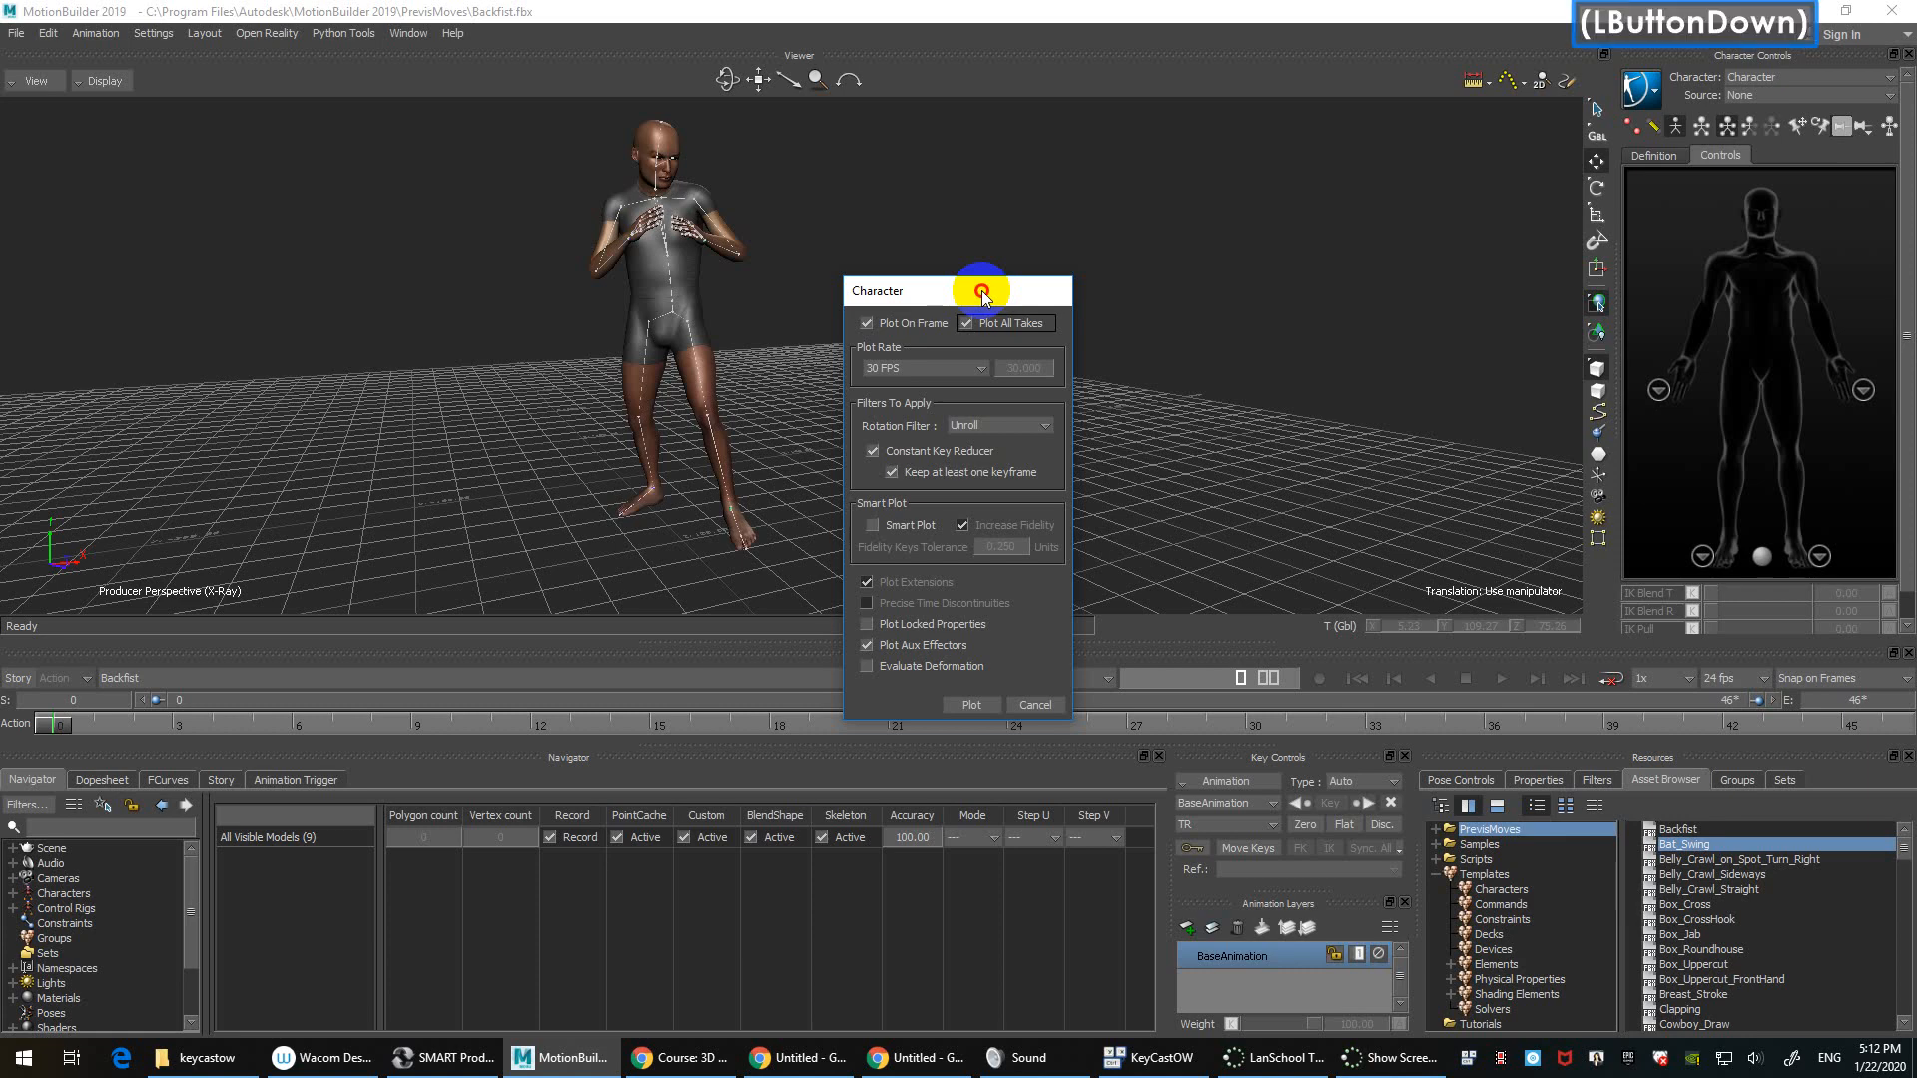
pyautogui.moveTo(980, 290); pyautogui.dragTo(957, 253)
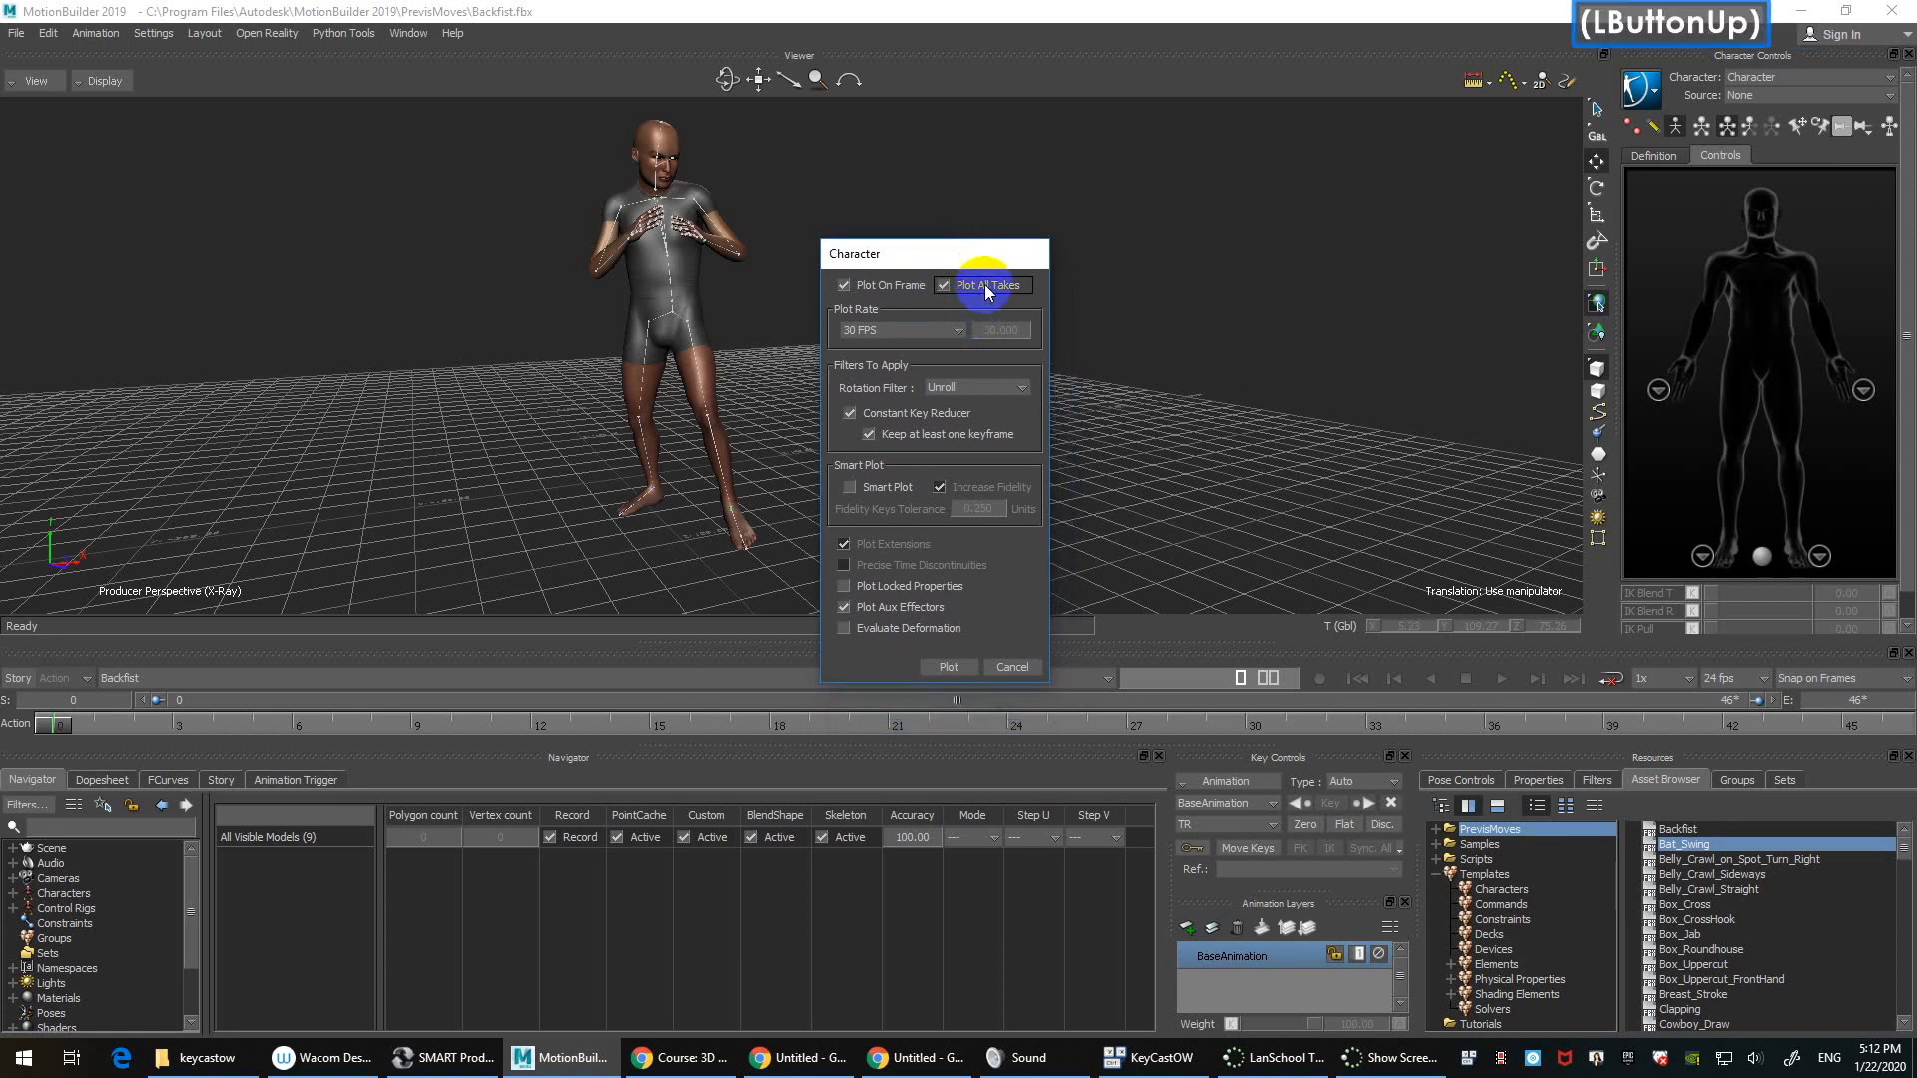
pyautogui.click(980, 287)
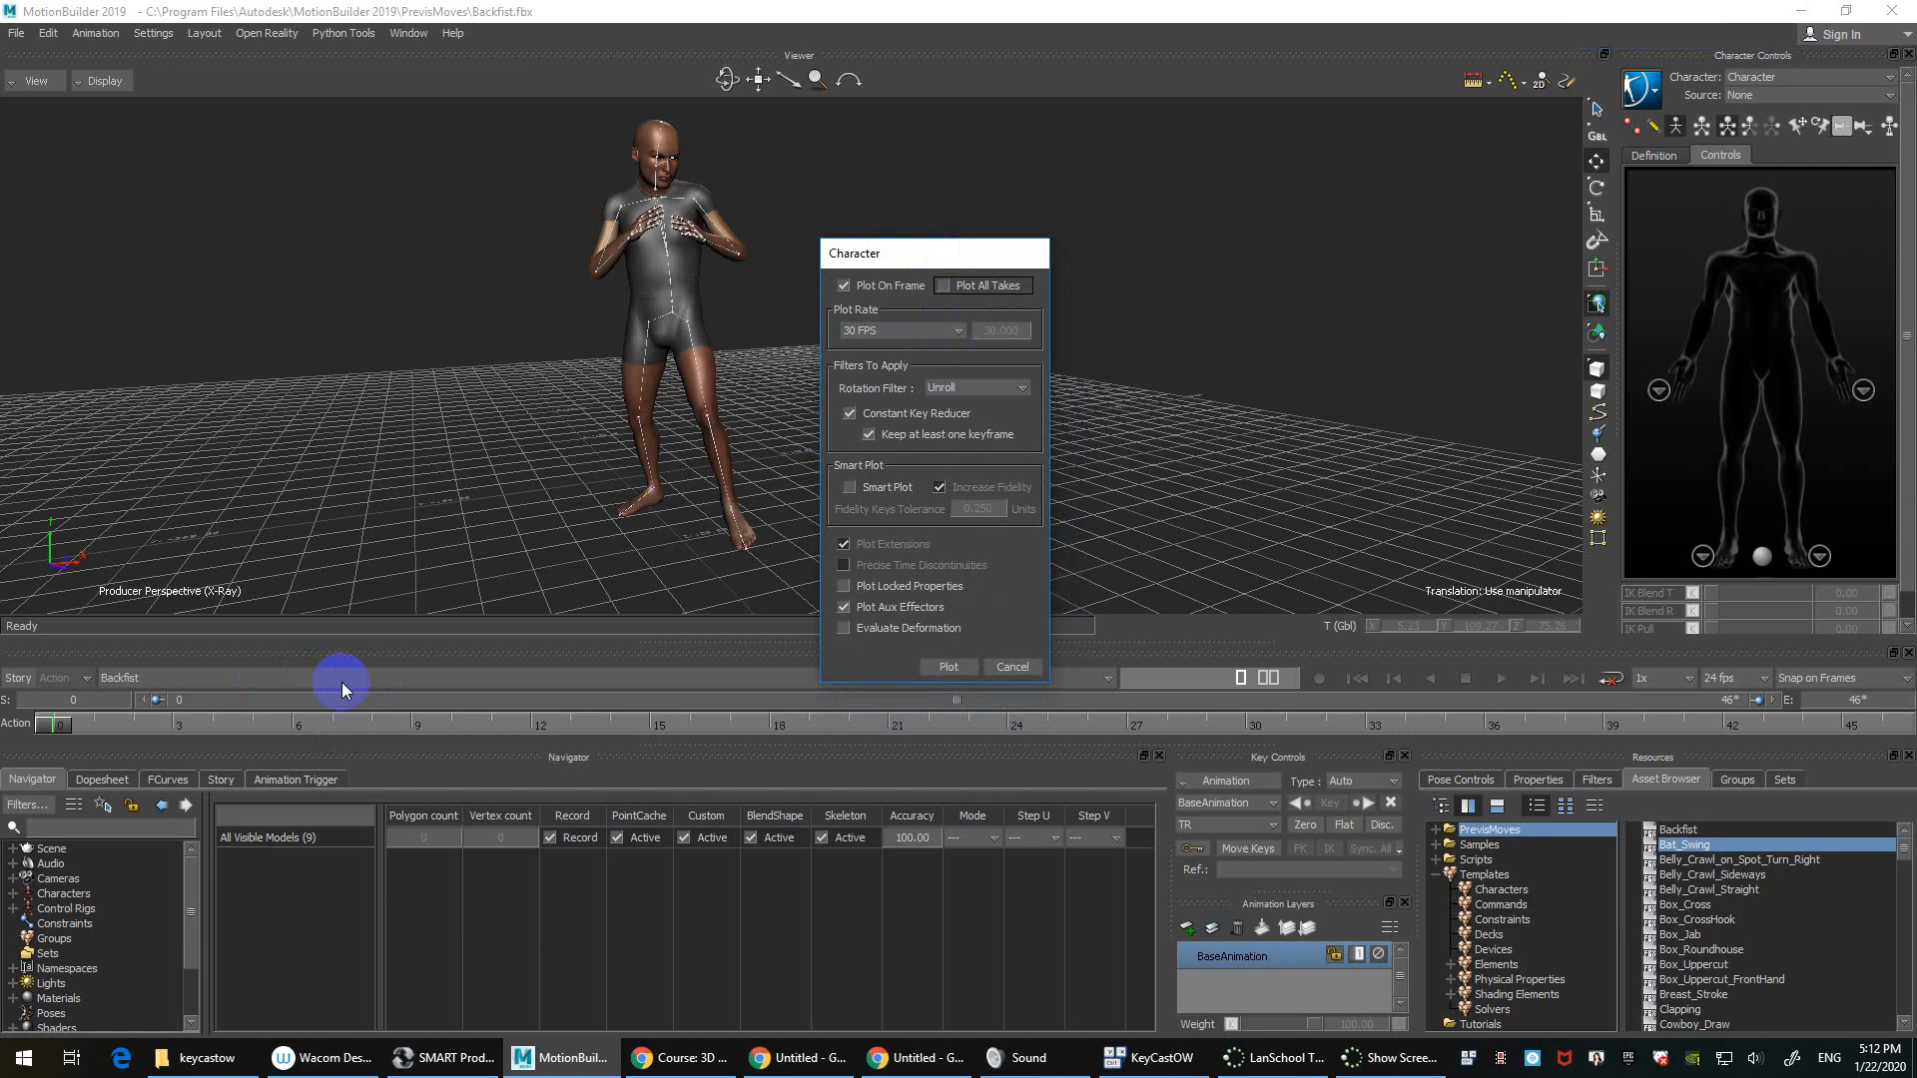
pyautogui.click(974, 286)
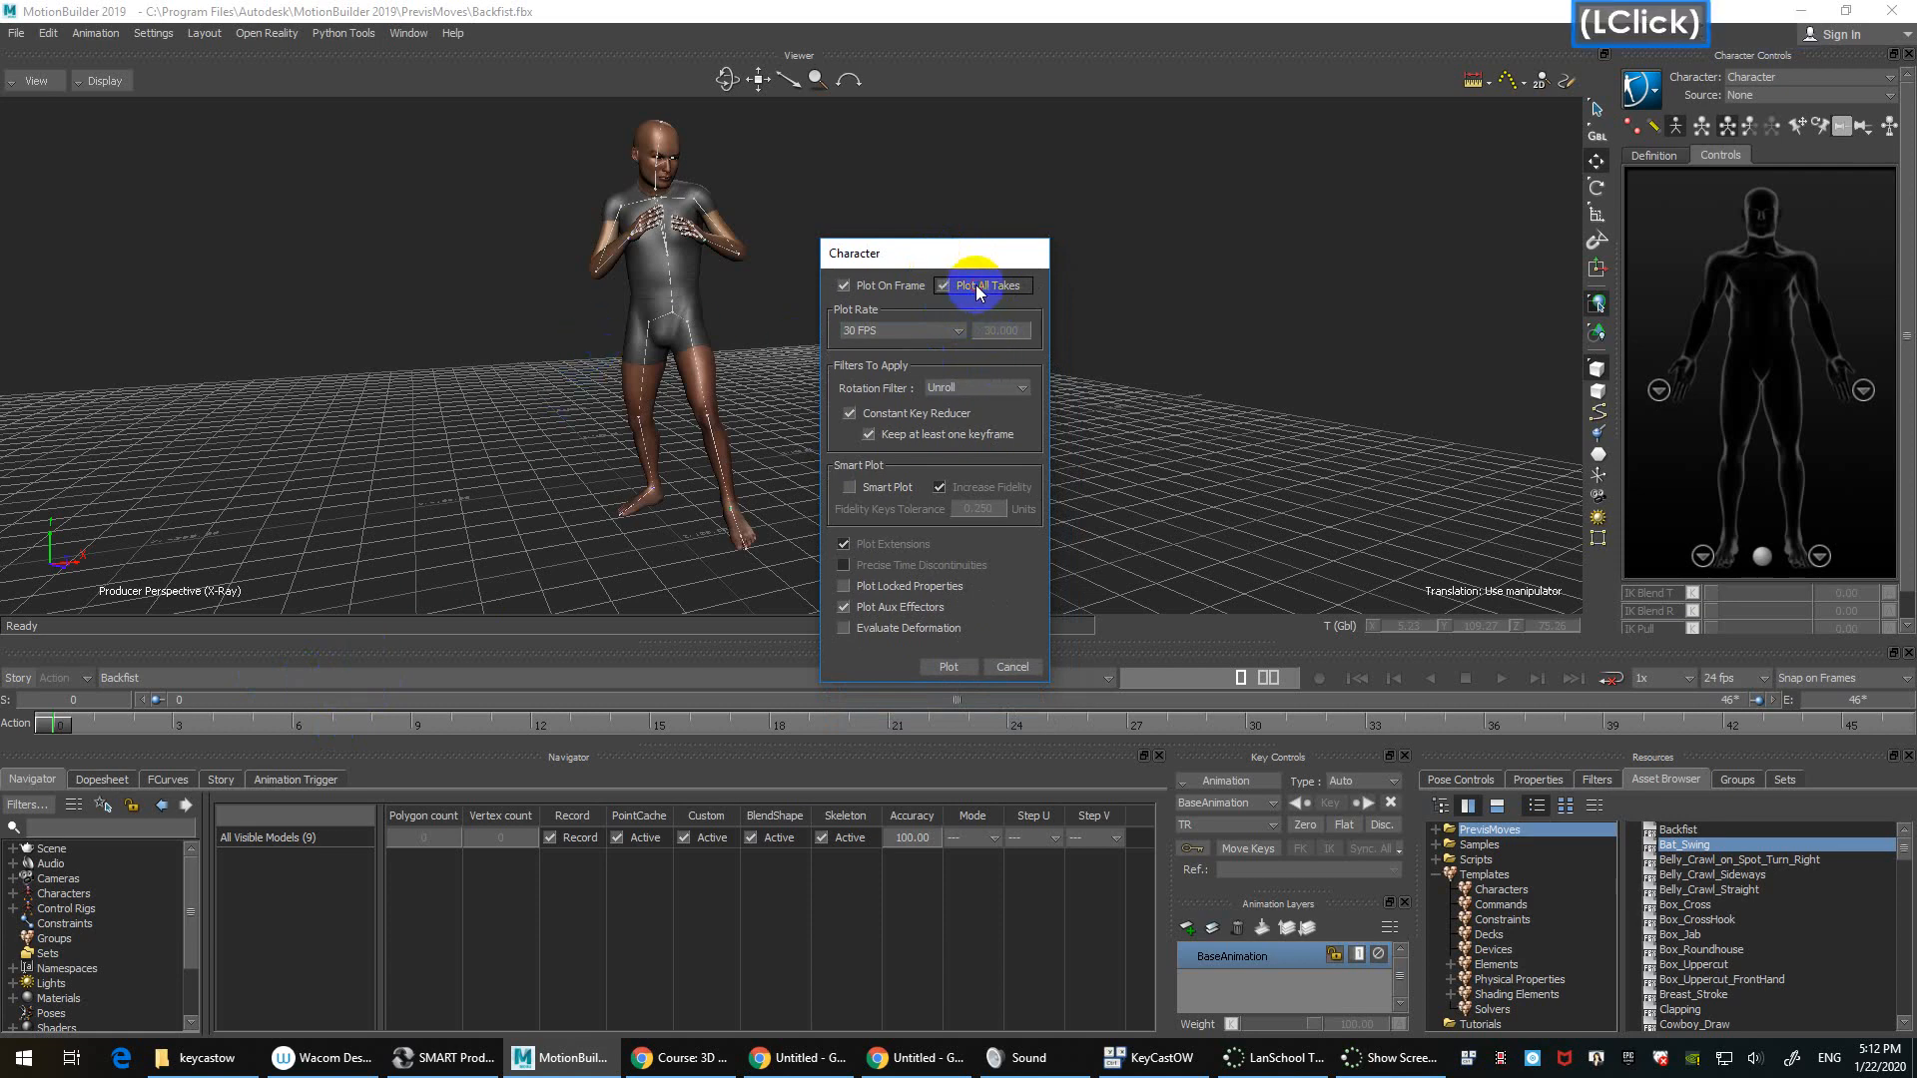
pyautogui.click(912, 413)
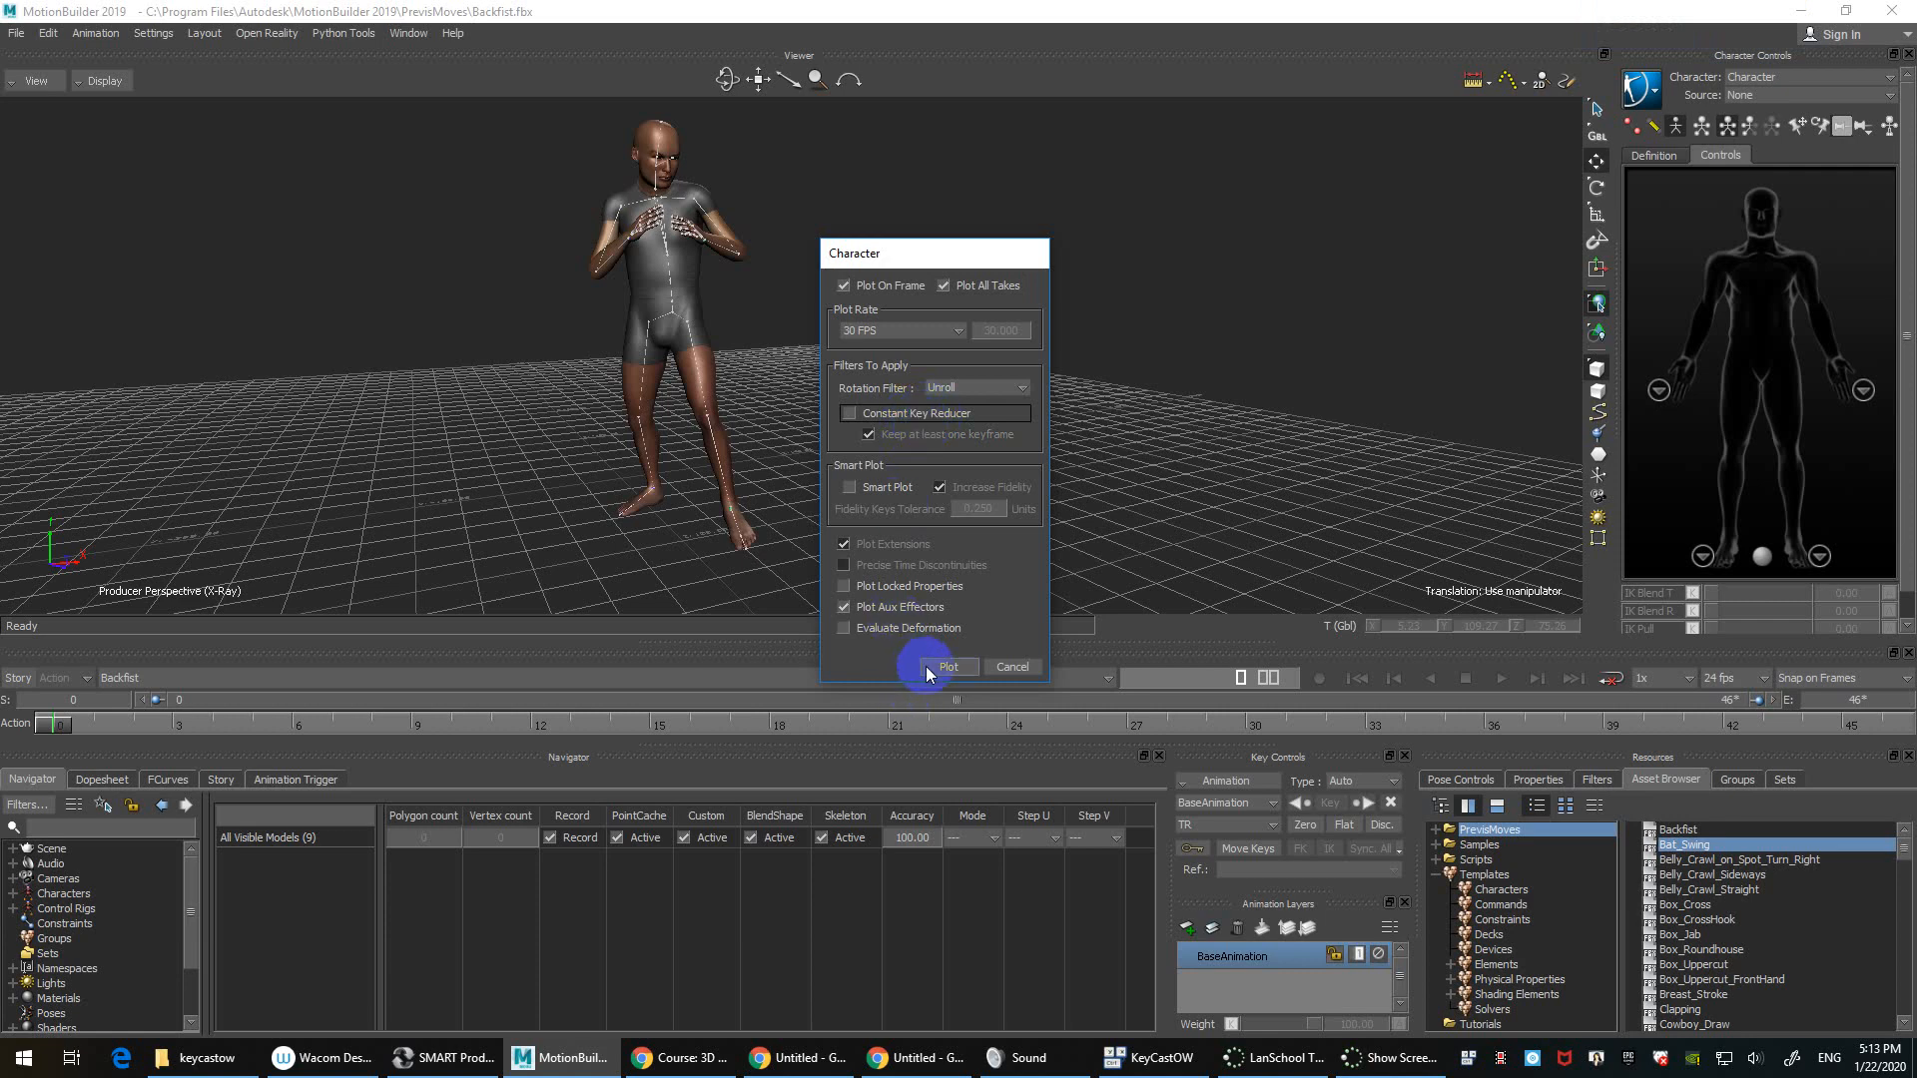
pyautogui.click(956, 667)
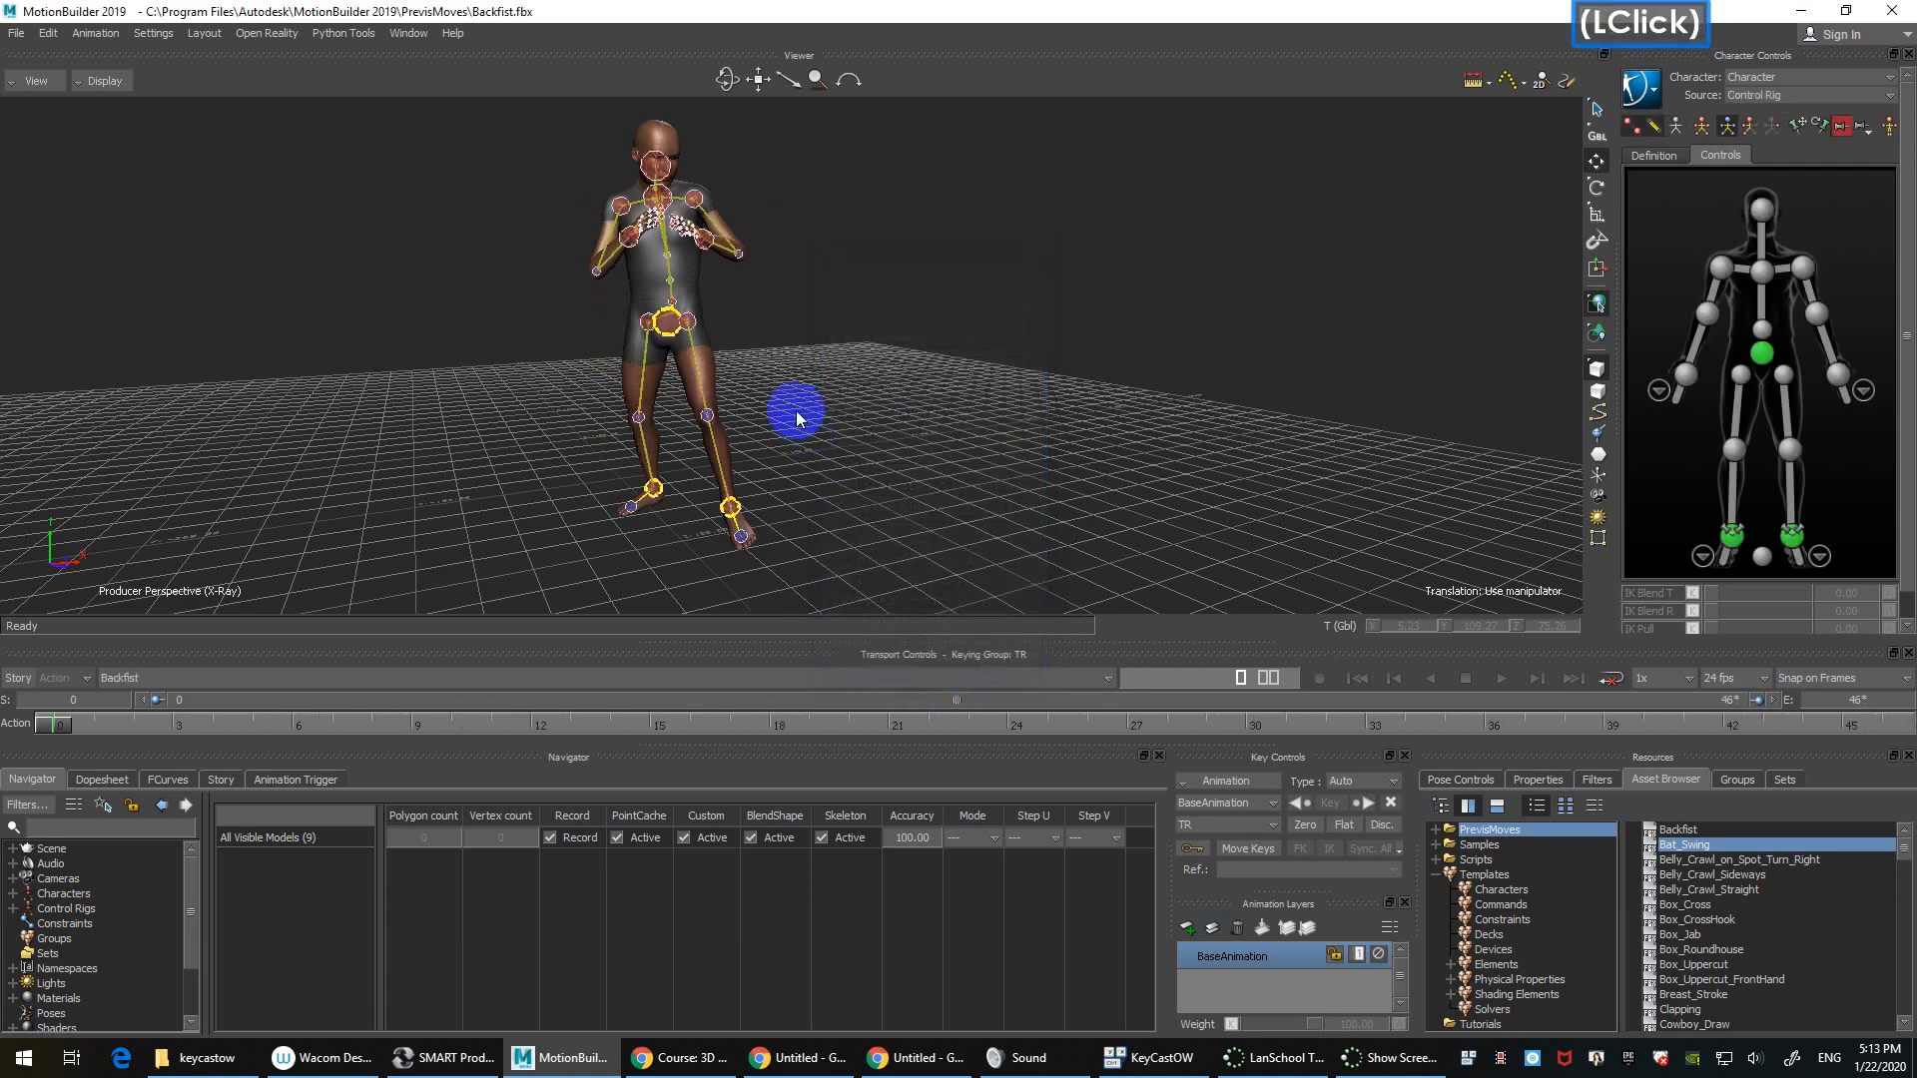
# Step: Frame the character, play the plotted Backfist animation, then choose the Bat_Swing take
pyautogui.doubleClick(887, 382)
pyautogui.keyDown('ctrl'); pyautogui.moveTo(891, 335); pyautogui.dragTo(966, 387); pyautogui.keyUp('ctrl')
pyautogui.hotkey('ctrl', 'space')
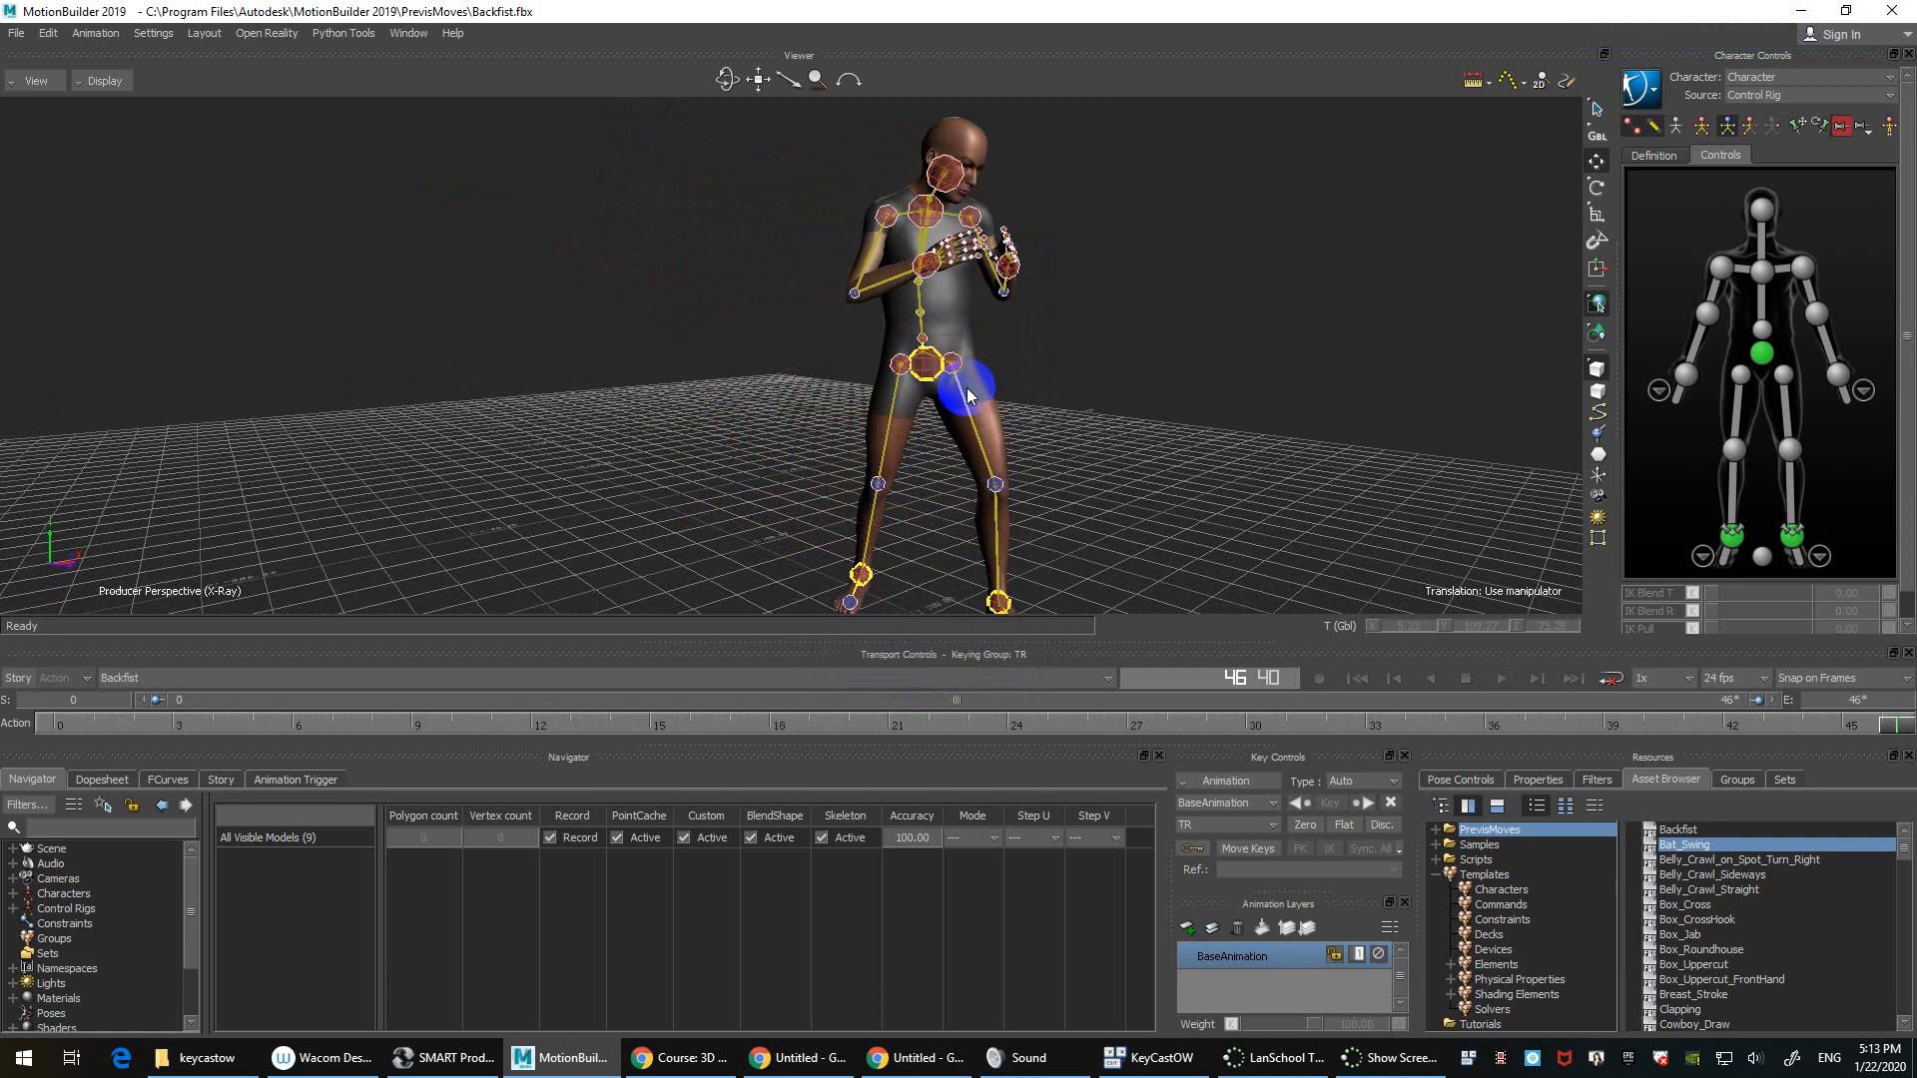
pyautogui.click(213, 676)
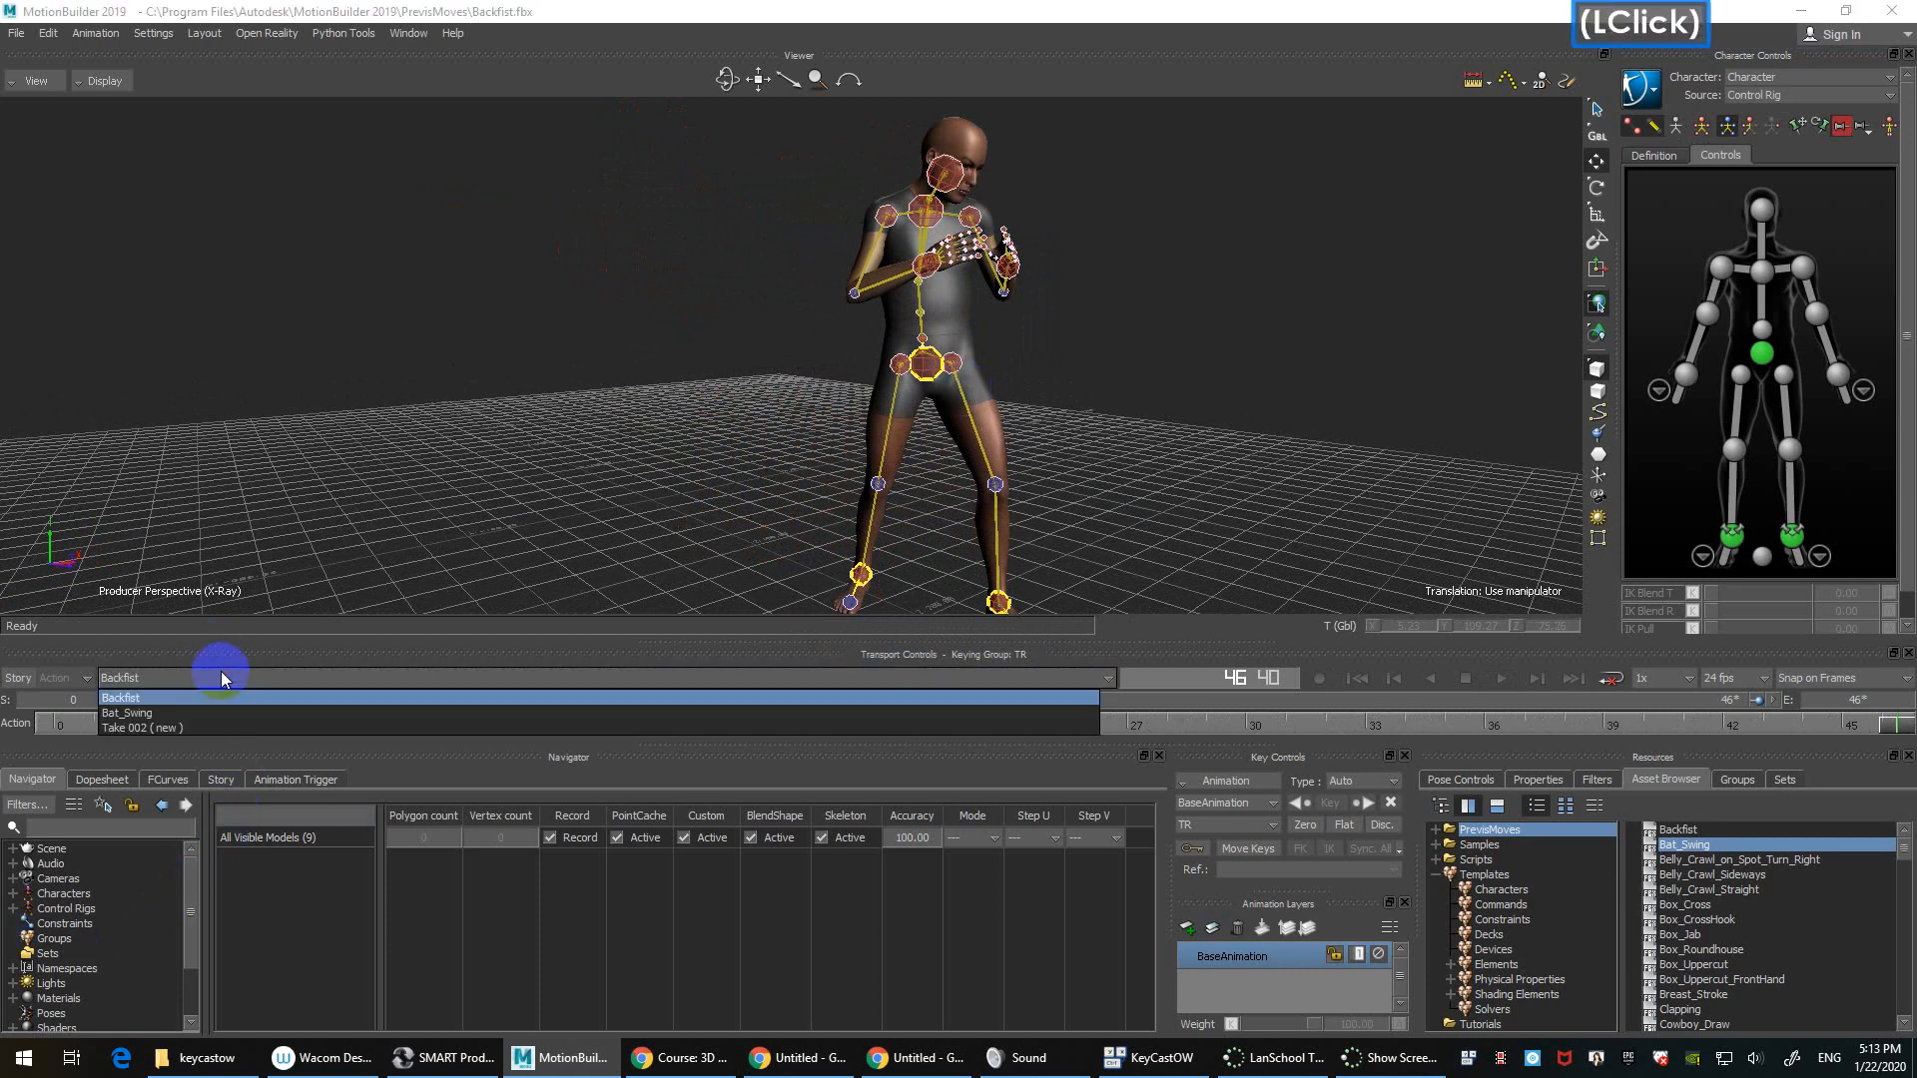
pyautogui.click(140, 713)
# Step: Play Bat_Swing from first to last frame, return to frame one, and zoom in on the character
pyautogui.keyDown('ctrl'); pyautogui.click(448, 419); pyautogui.keyUp('ctrl')
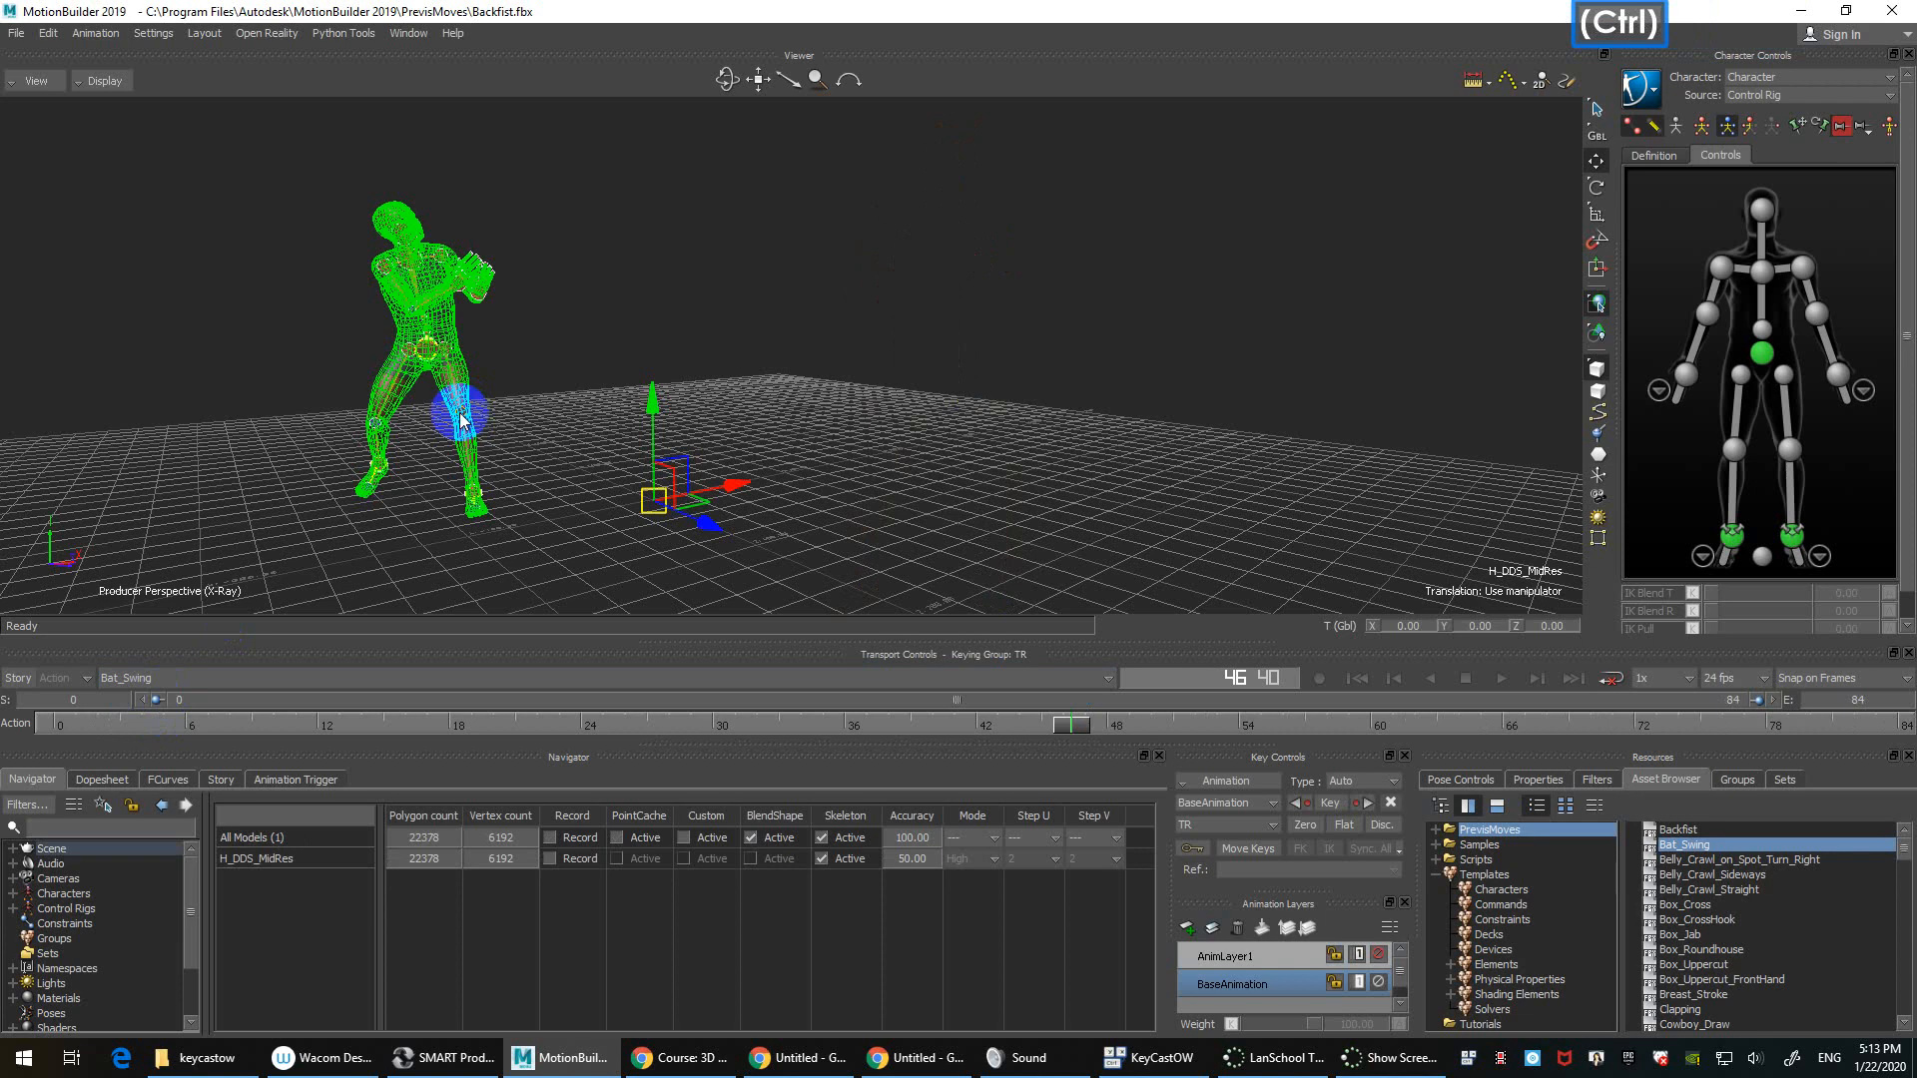
pyautogui.keyDown('ctrl'); pyautogui.moveTo(1088, 222); pyautogui.dragTo(992, 350); pyautogui.keyUp('ctrl')
pyautogui.hotkey('ctrl', 'Home')
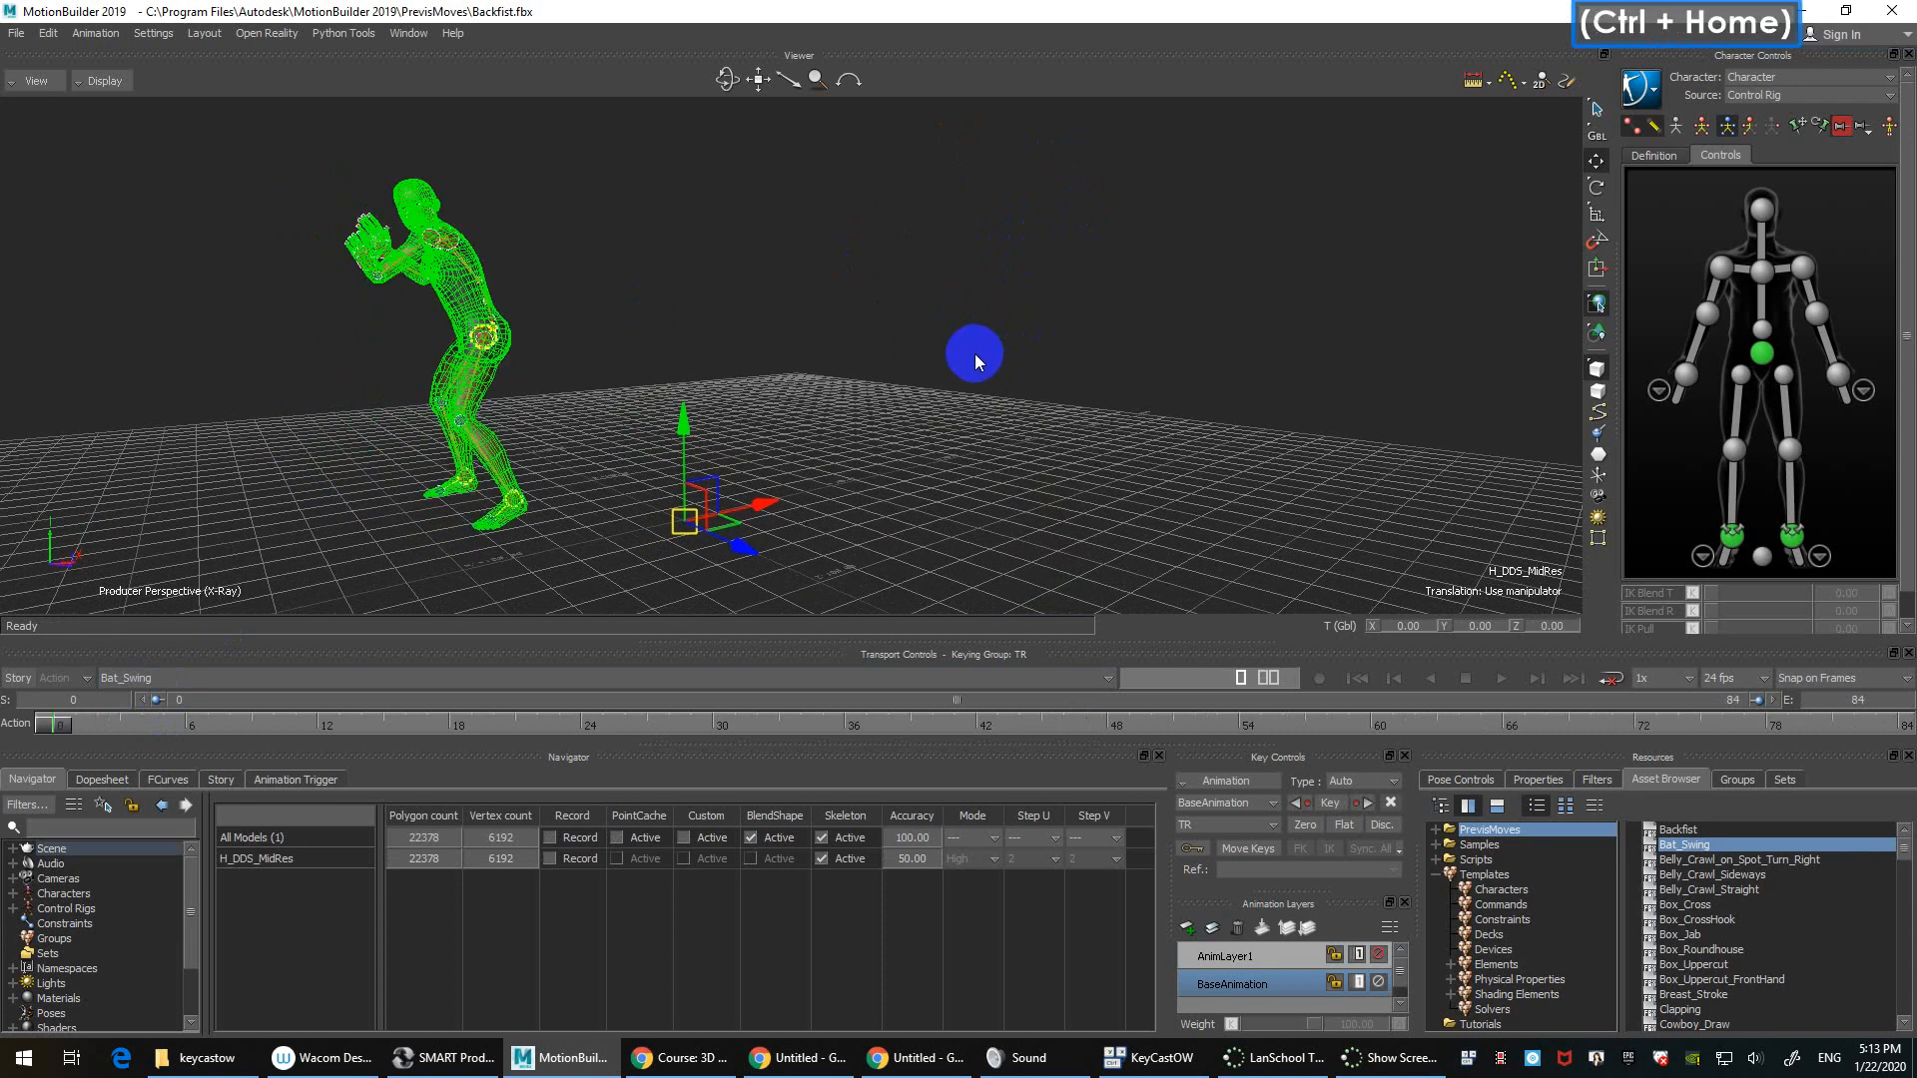
pyautogui.click(944, 368)
pyautogui.hotkey('ctrl', 'space')
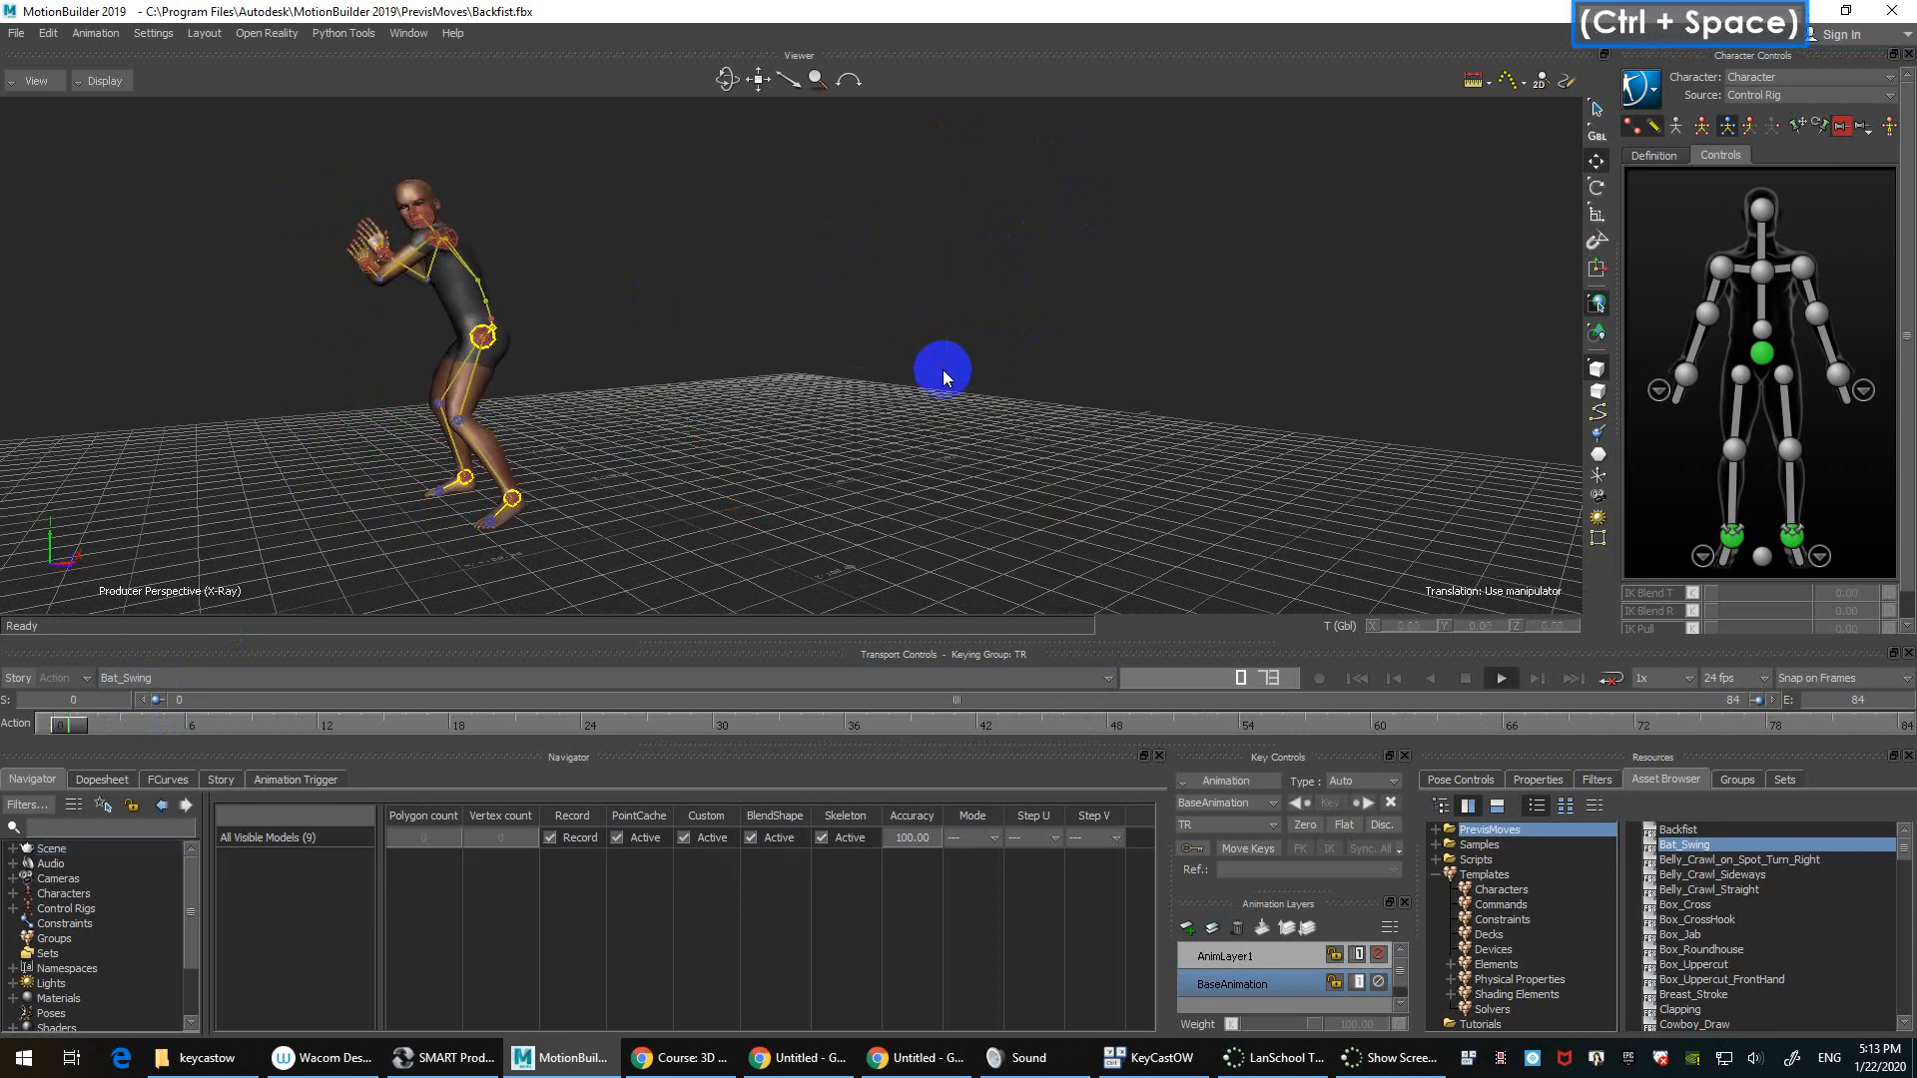
pyautogui.hotkey('ctrl', 'End')
pyautogui.hotkey('ctrl', 'Home')
pyautogui.keyDown('ctrl'); pyautogui.keyDown('shift'); pyautogui.moveTo(942, 370); pyautogui.dragTo(965, 412); pyautogui.keyUp('shift'); pyautogui.keyUp('ctrl')
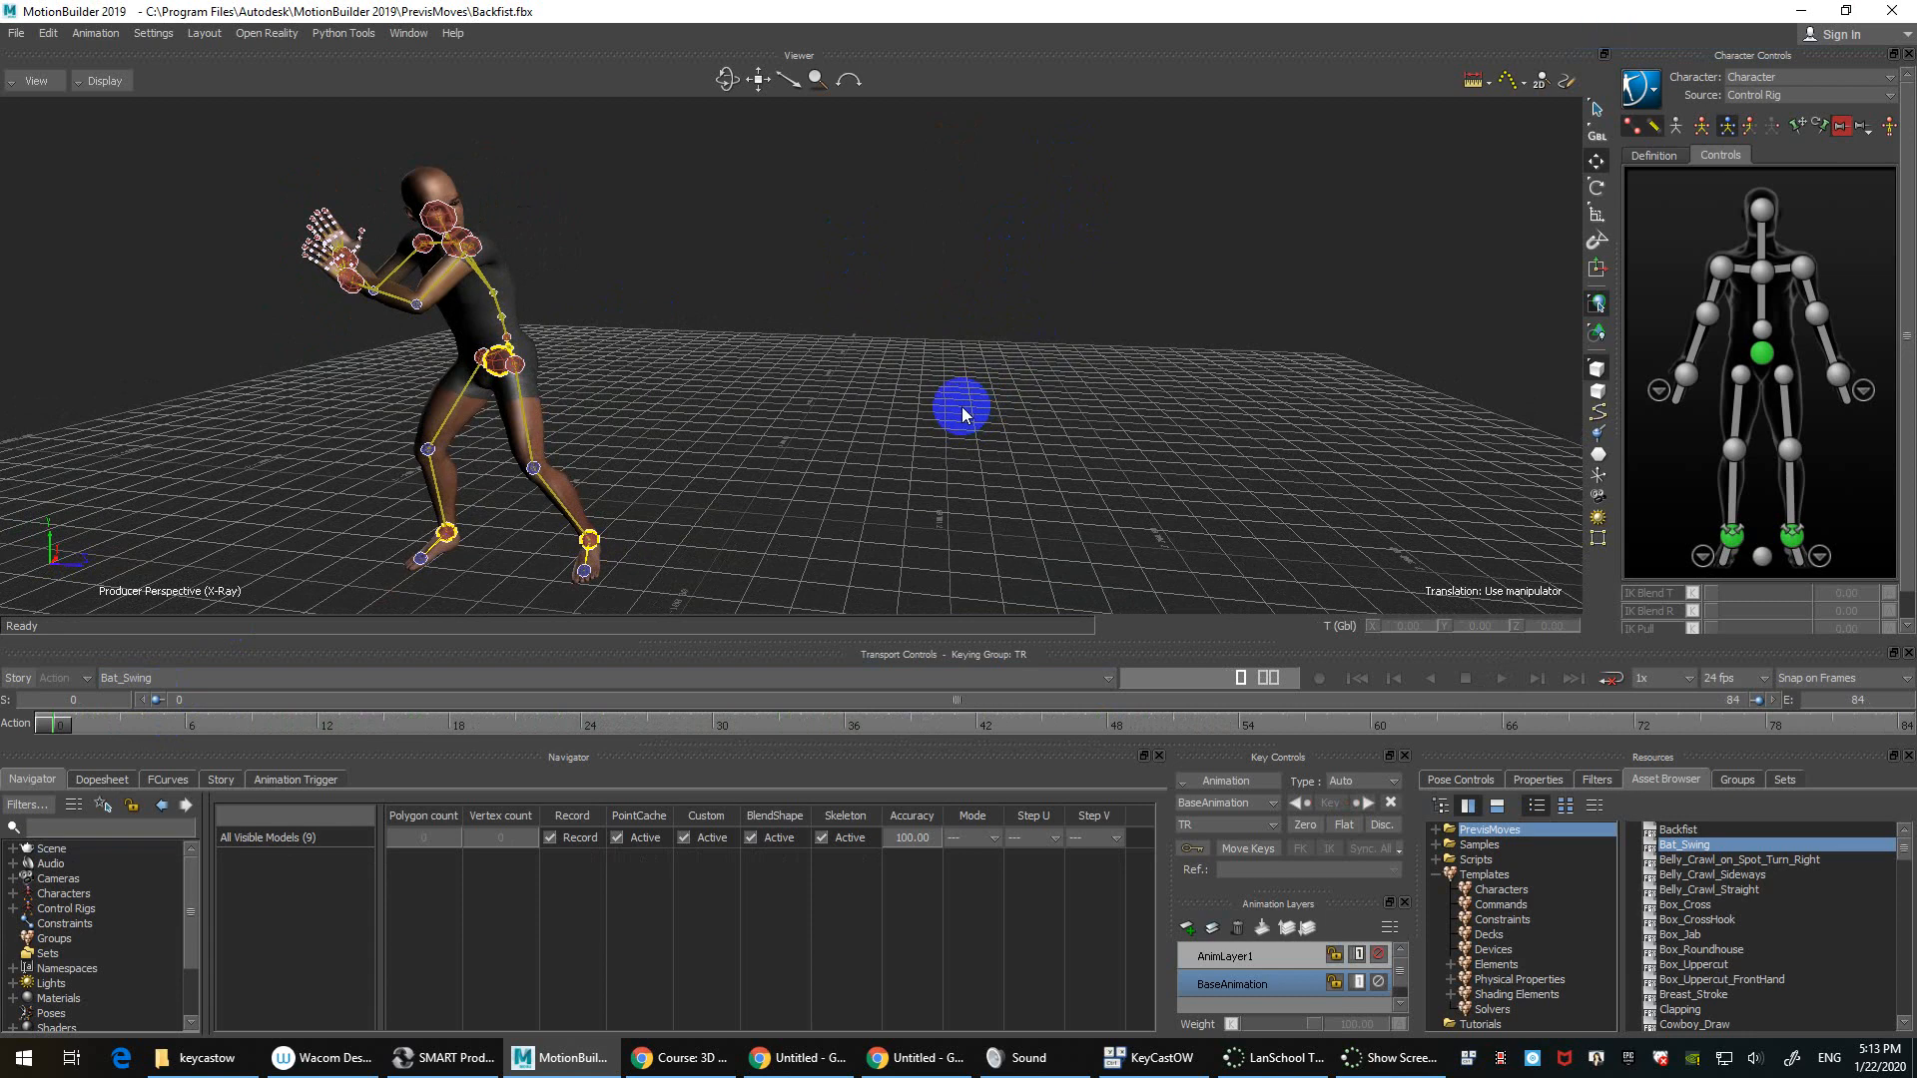
pyautogui.moveTo(907, 389)
pyautogui.keyDown('ctrl'); pyautogui.keyDown('shift'); pyautogui.mouseDown()
pyautogui.moveTo(804, 410)
pyautogui.moveTo(941, 396)
pyautogui.mouseUp(); pyautogui.keyUp('shift'); pyautogui.keyUp('ctrl')
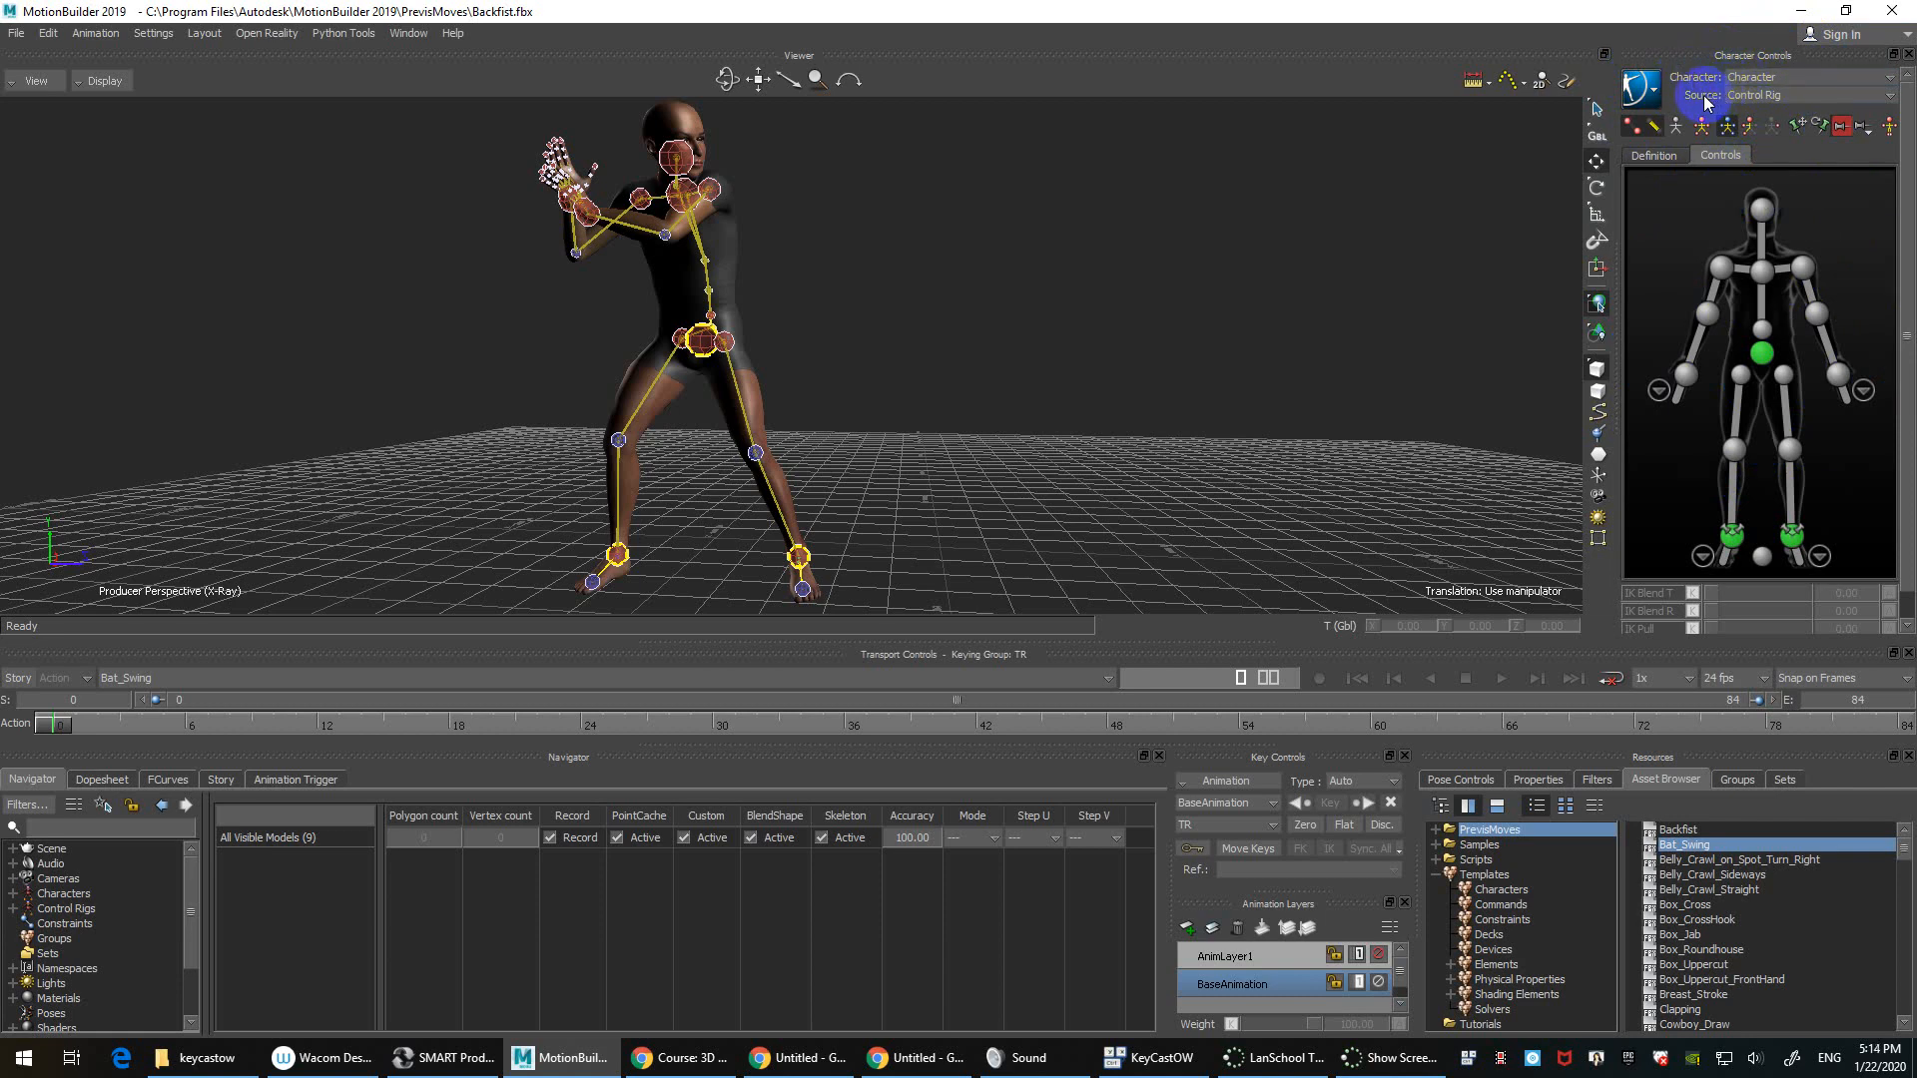
# Step: Drive the character from its Control Rig and widen the Navigator scene tree
pyautogui.click(1799, 95)
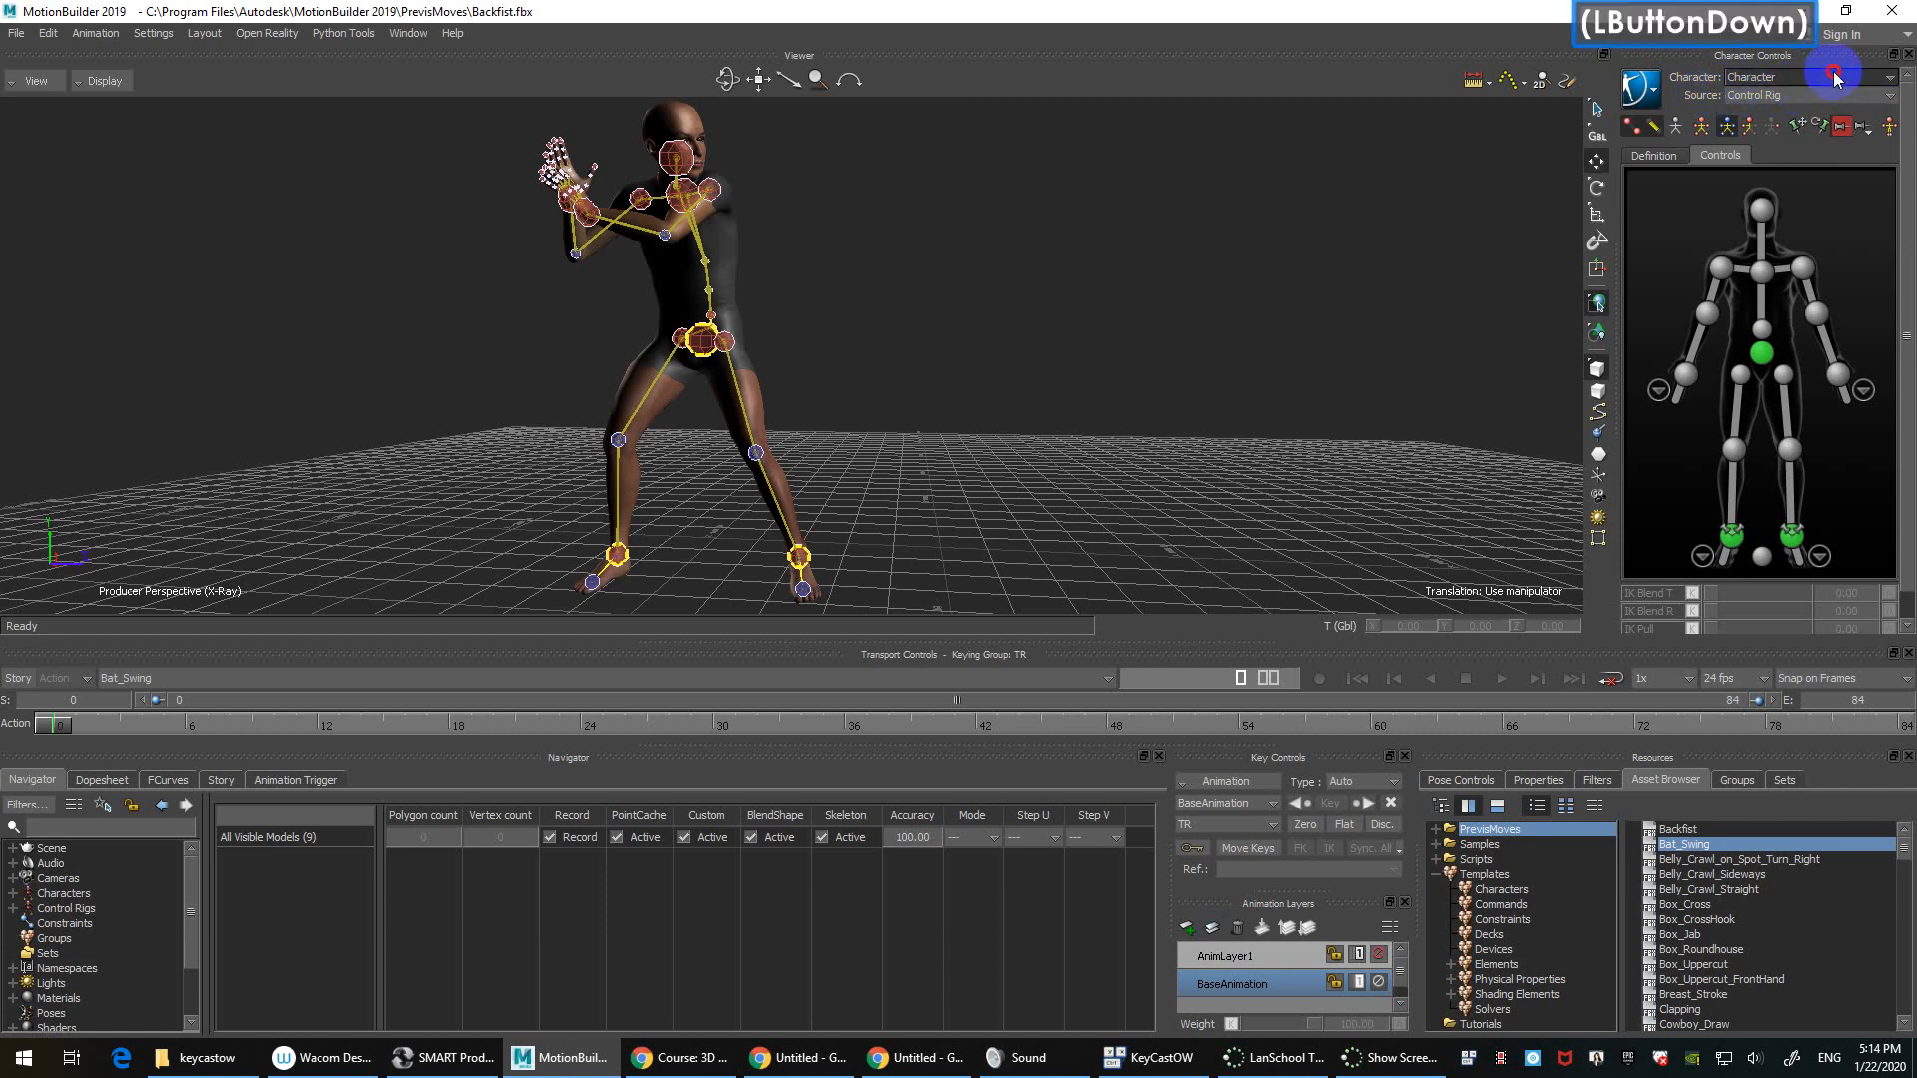
pyautogui.click(1812, 108)
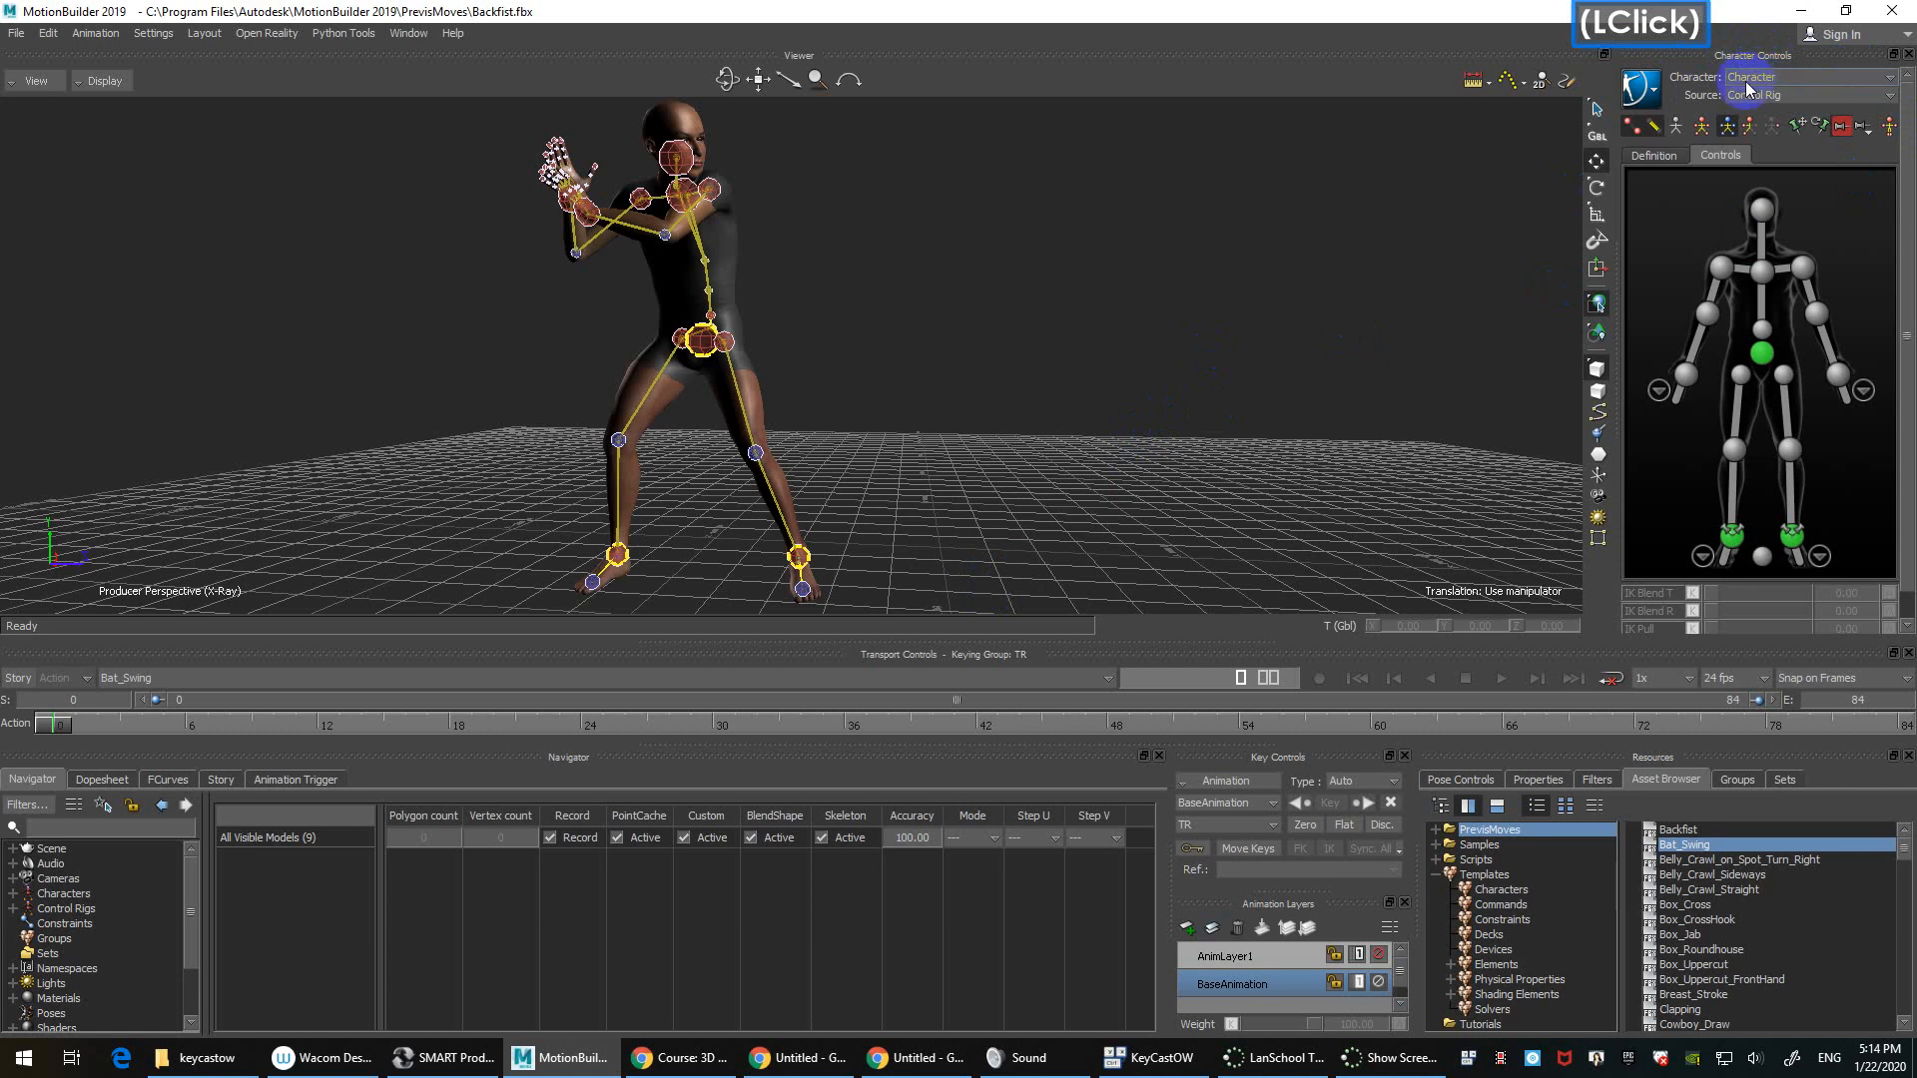
pyautogui.doubleClick(87, 893)
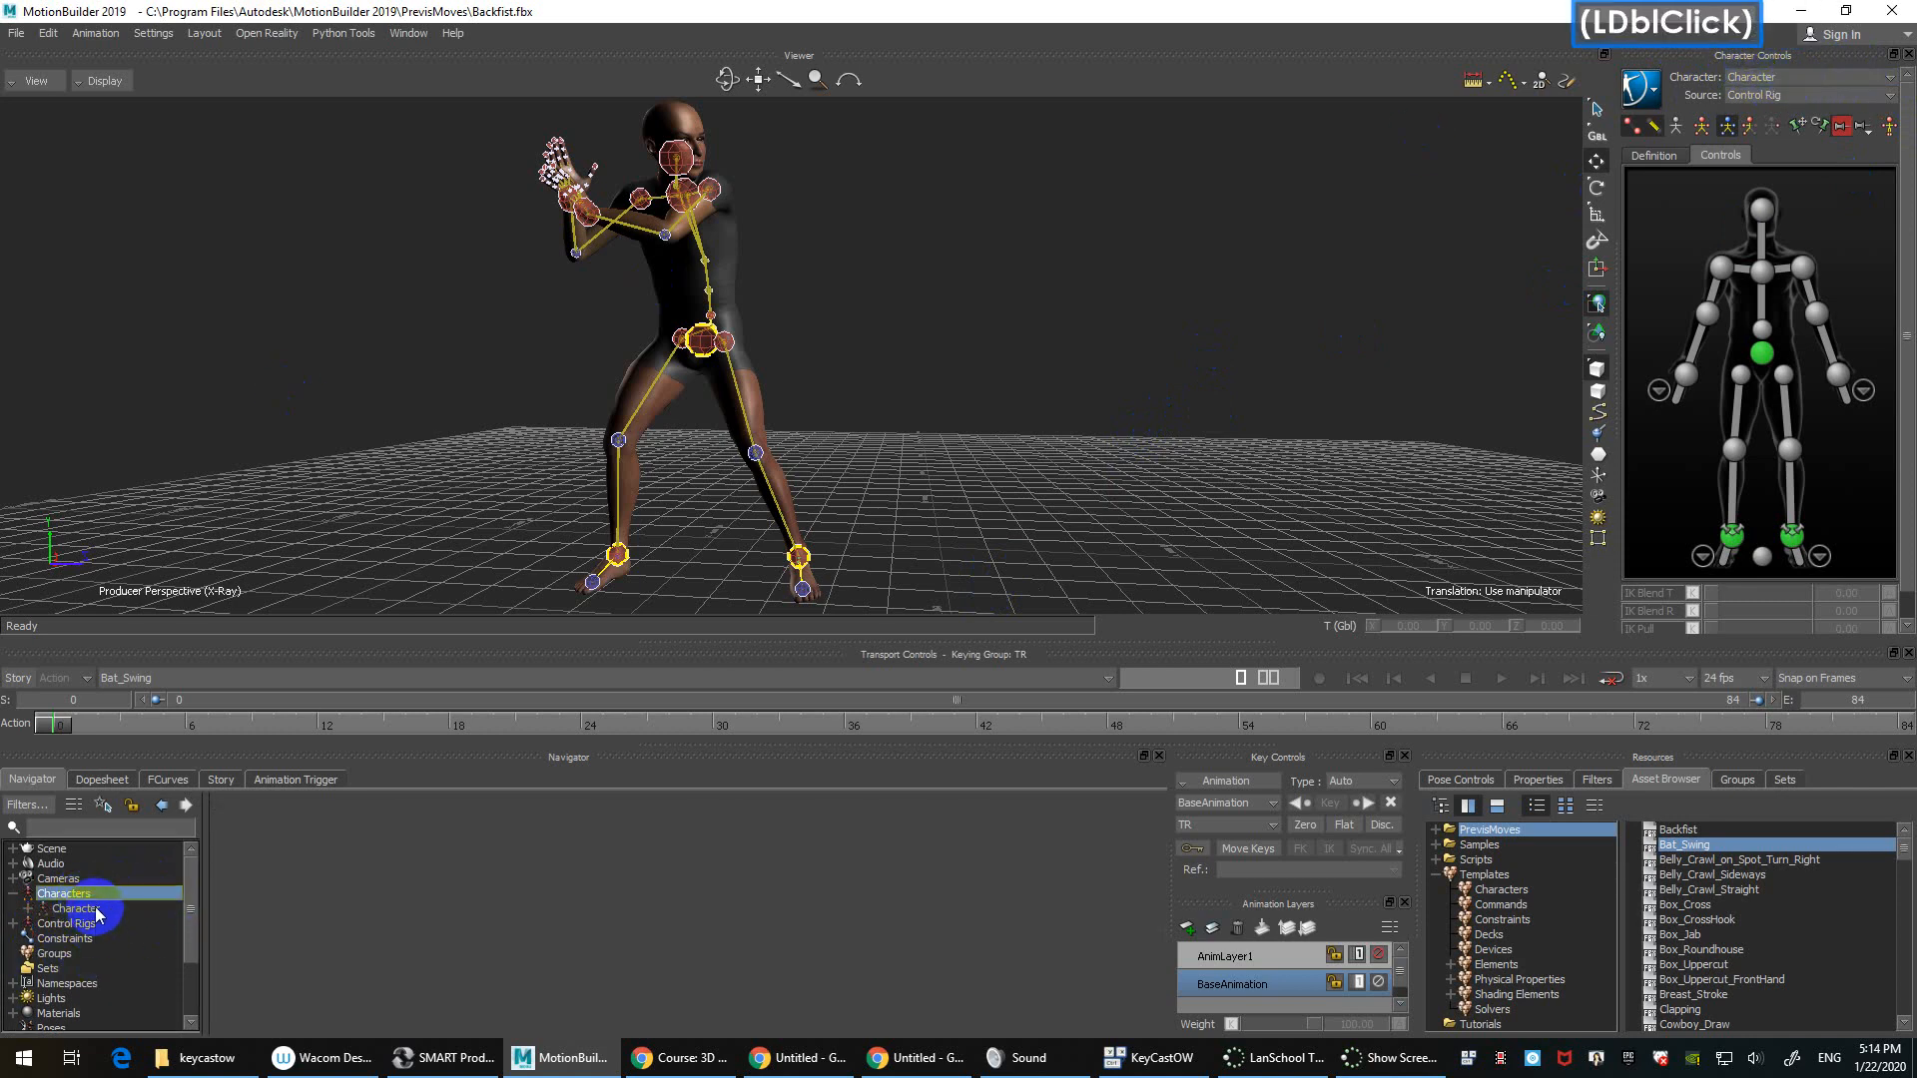
pyautogui.click(50, 786)
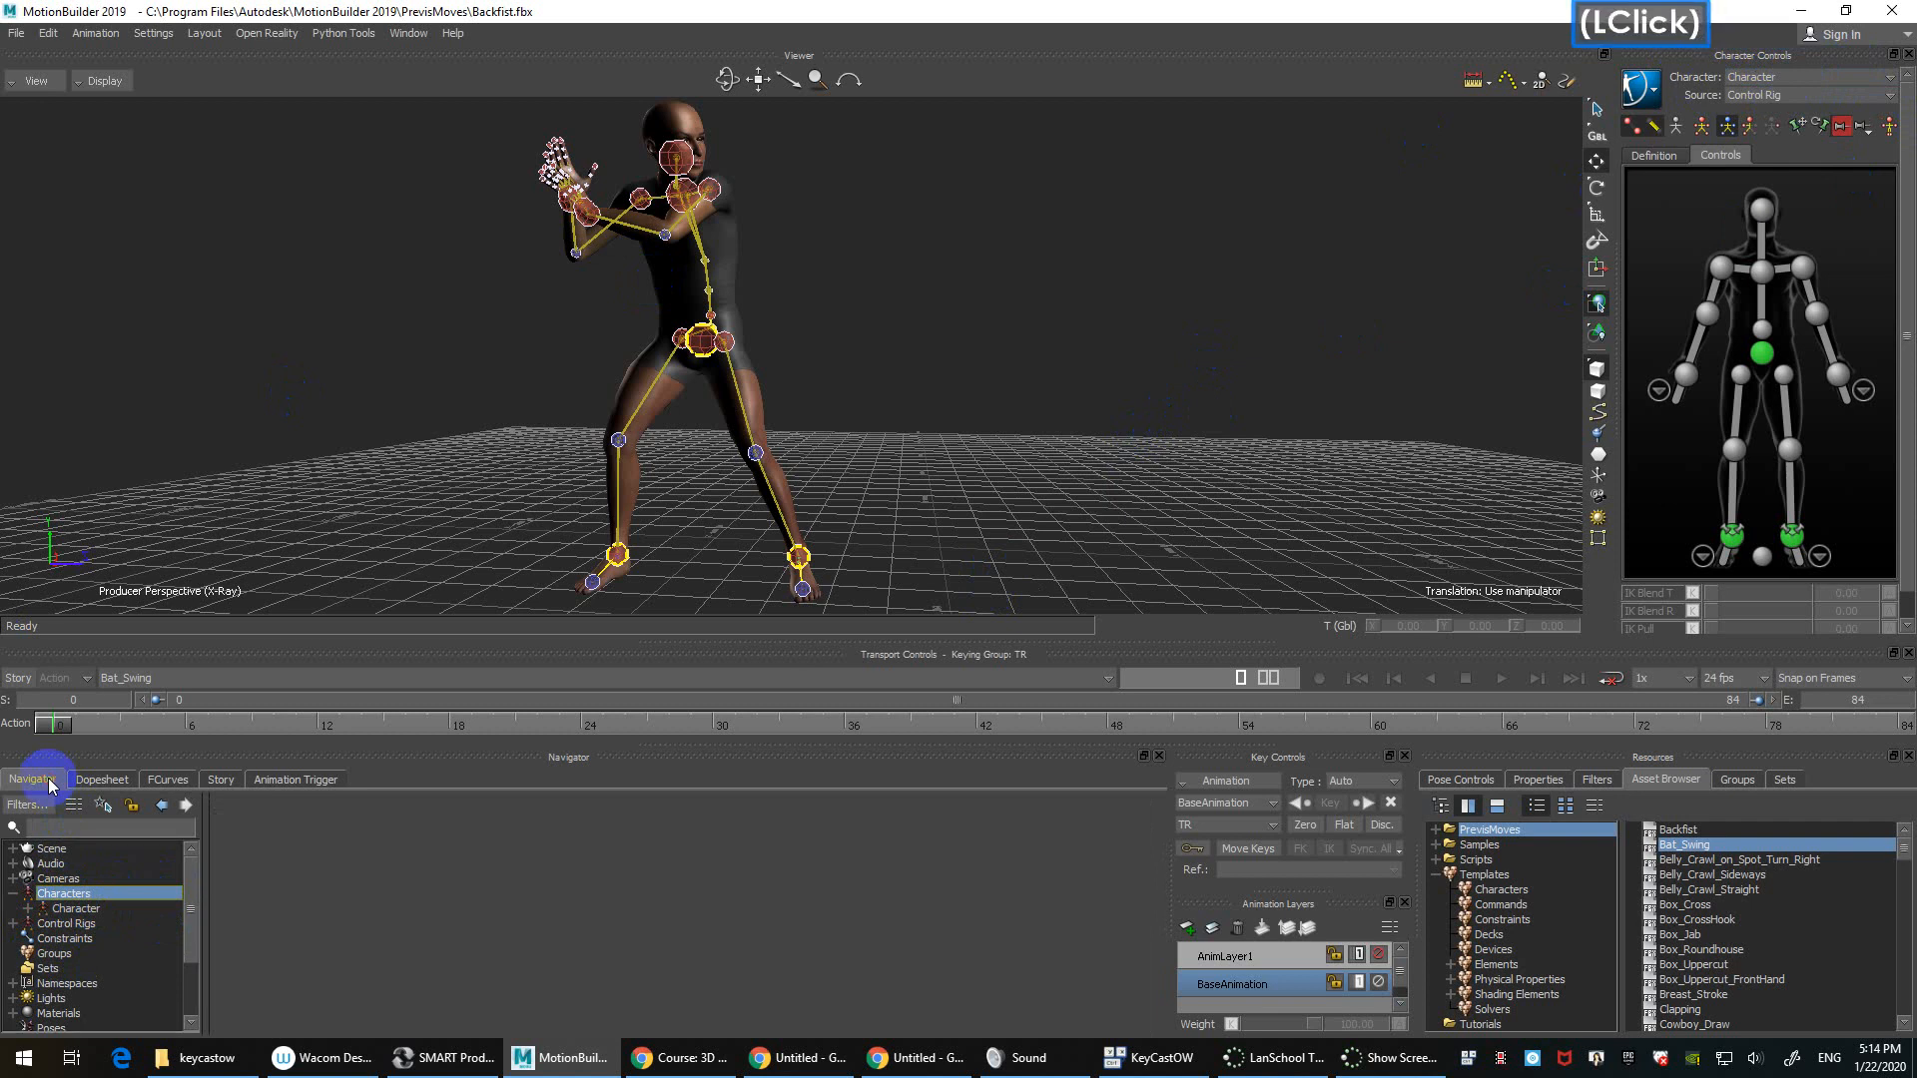
pyautogui.moveTo(206, 837); pyautogui.dragTo(335, 844)
pyautogui.scroll(1, 312, 892)
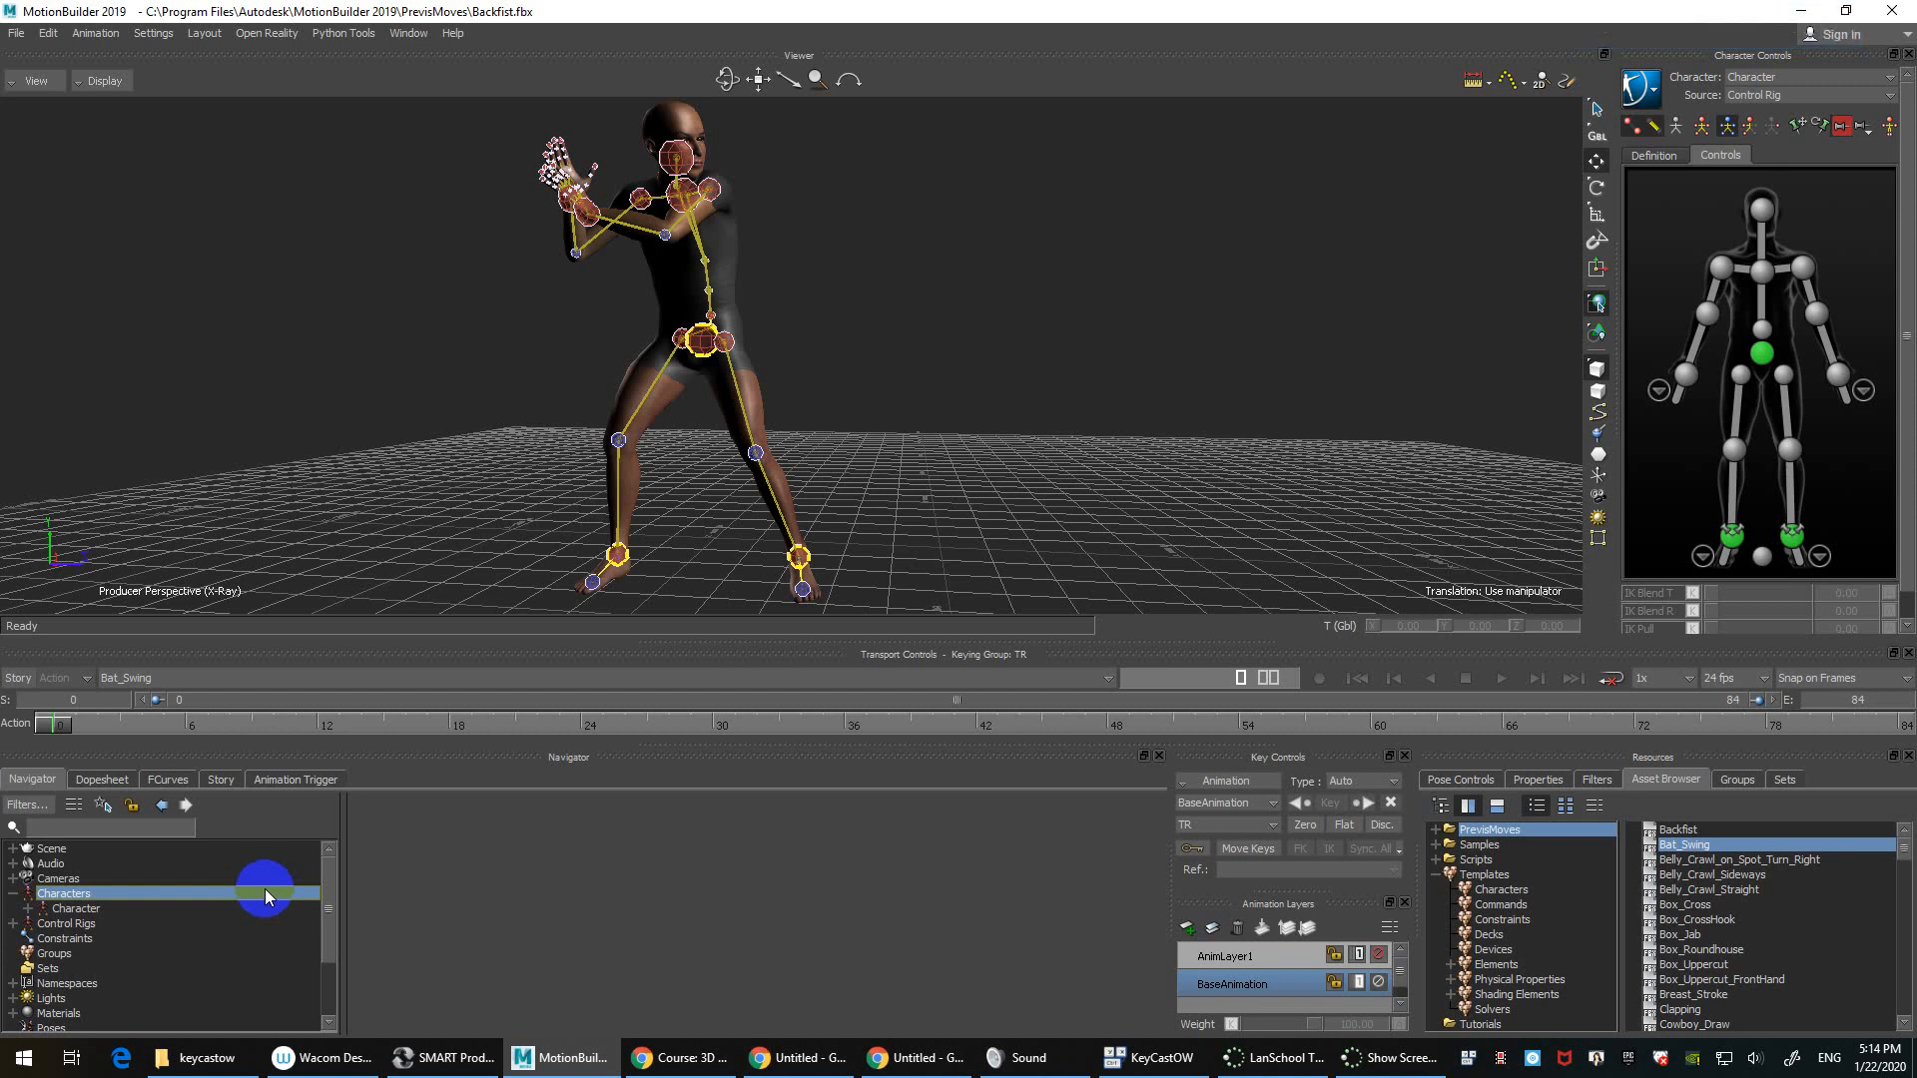
# Step: Expand the Scene node to inspect its contents, then collapse it again
pyautogui.click(94, 851)
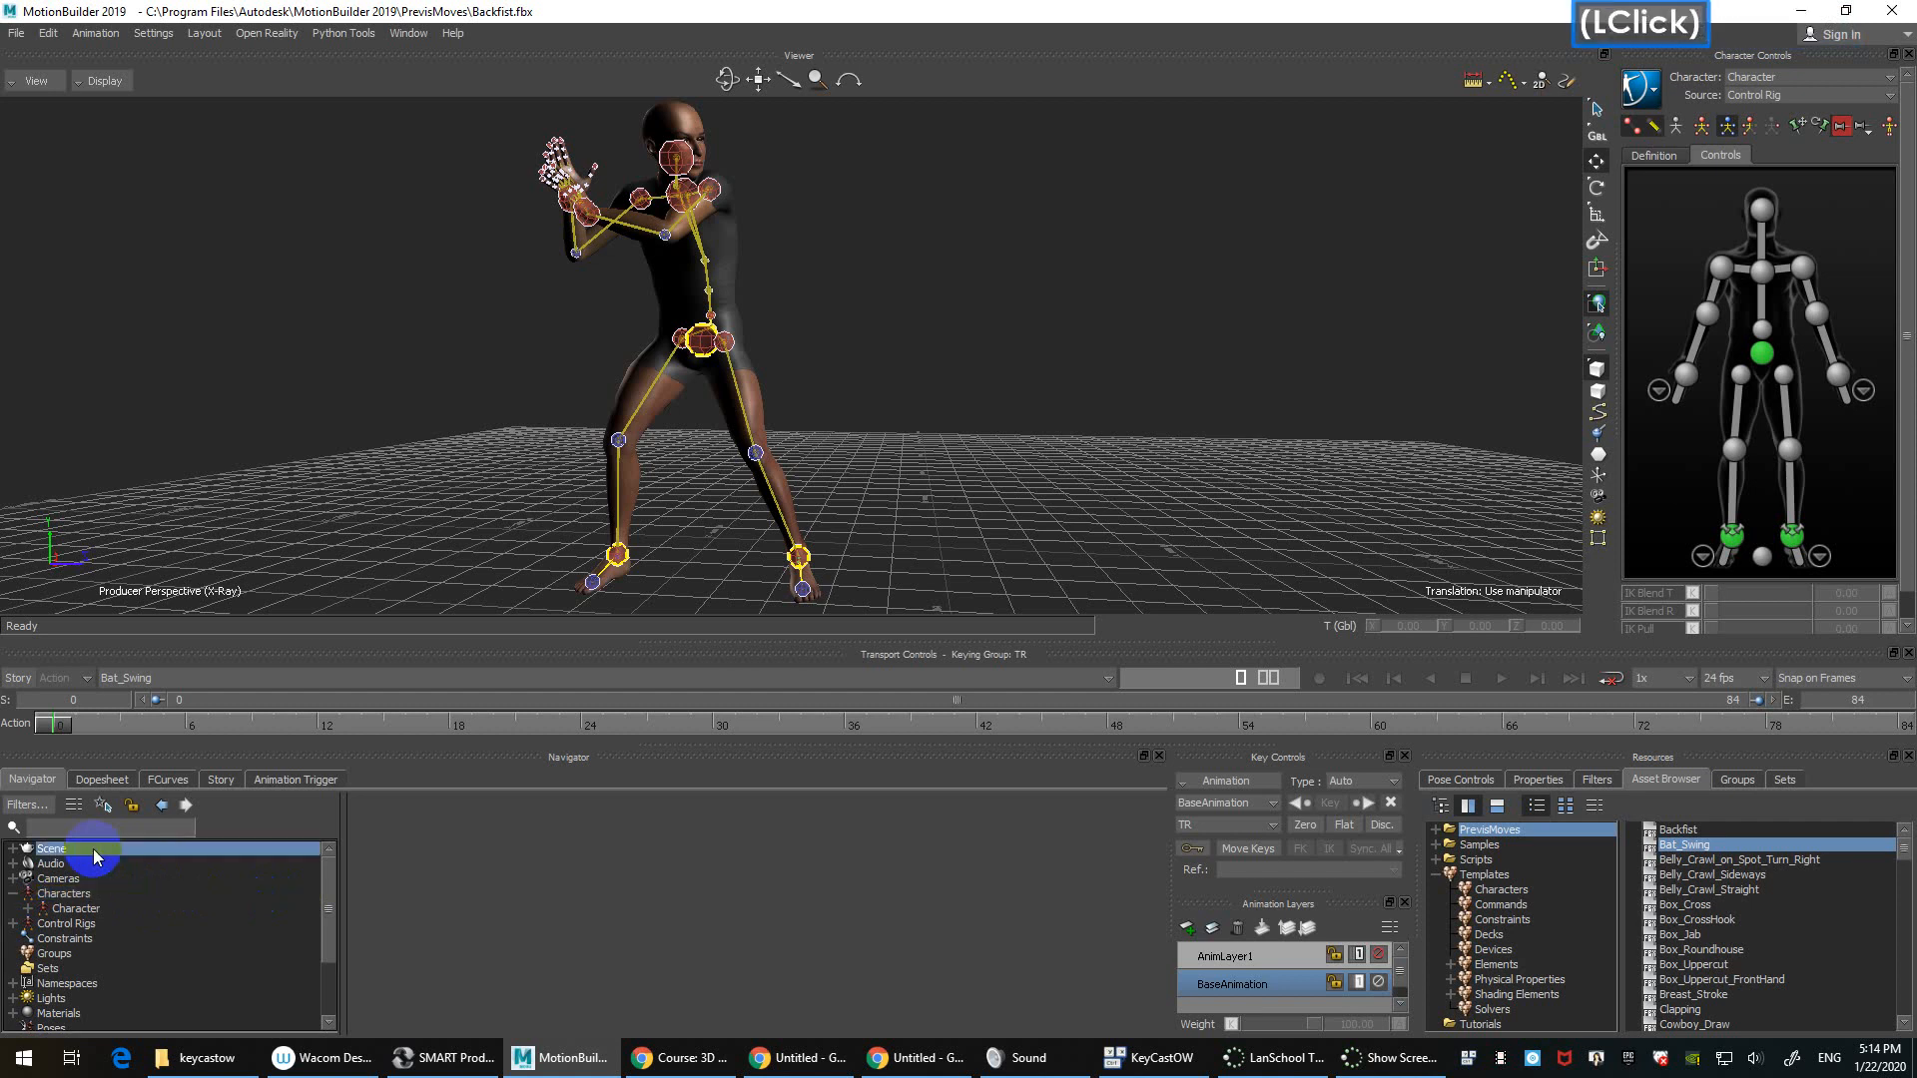
pyautogui.click(20, 852)
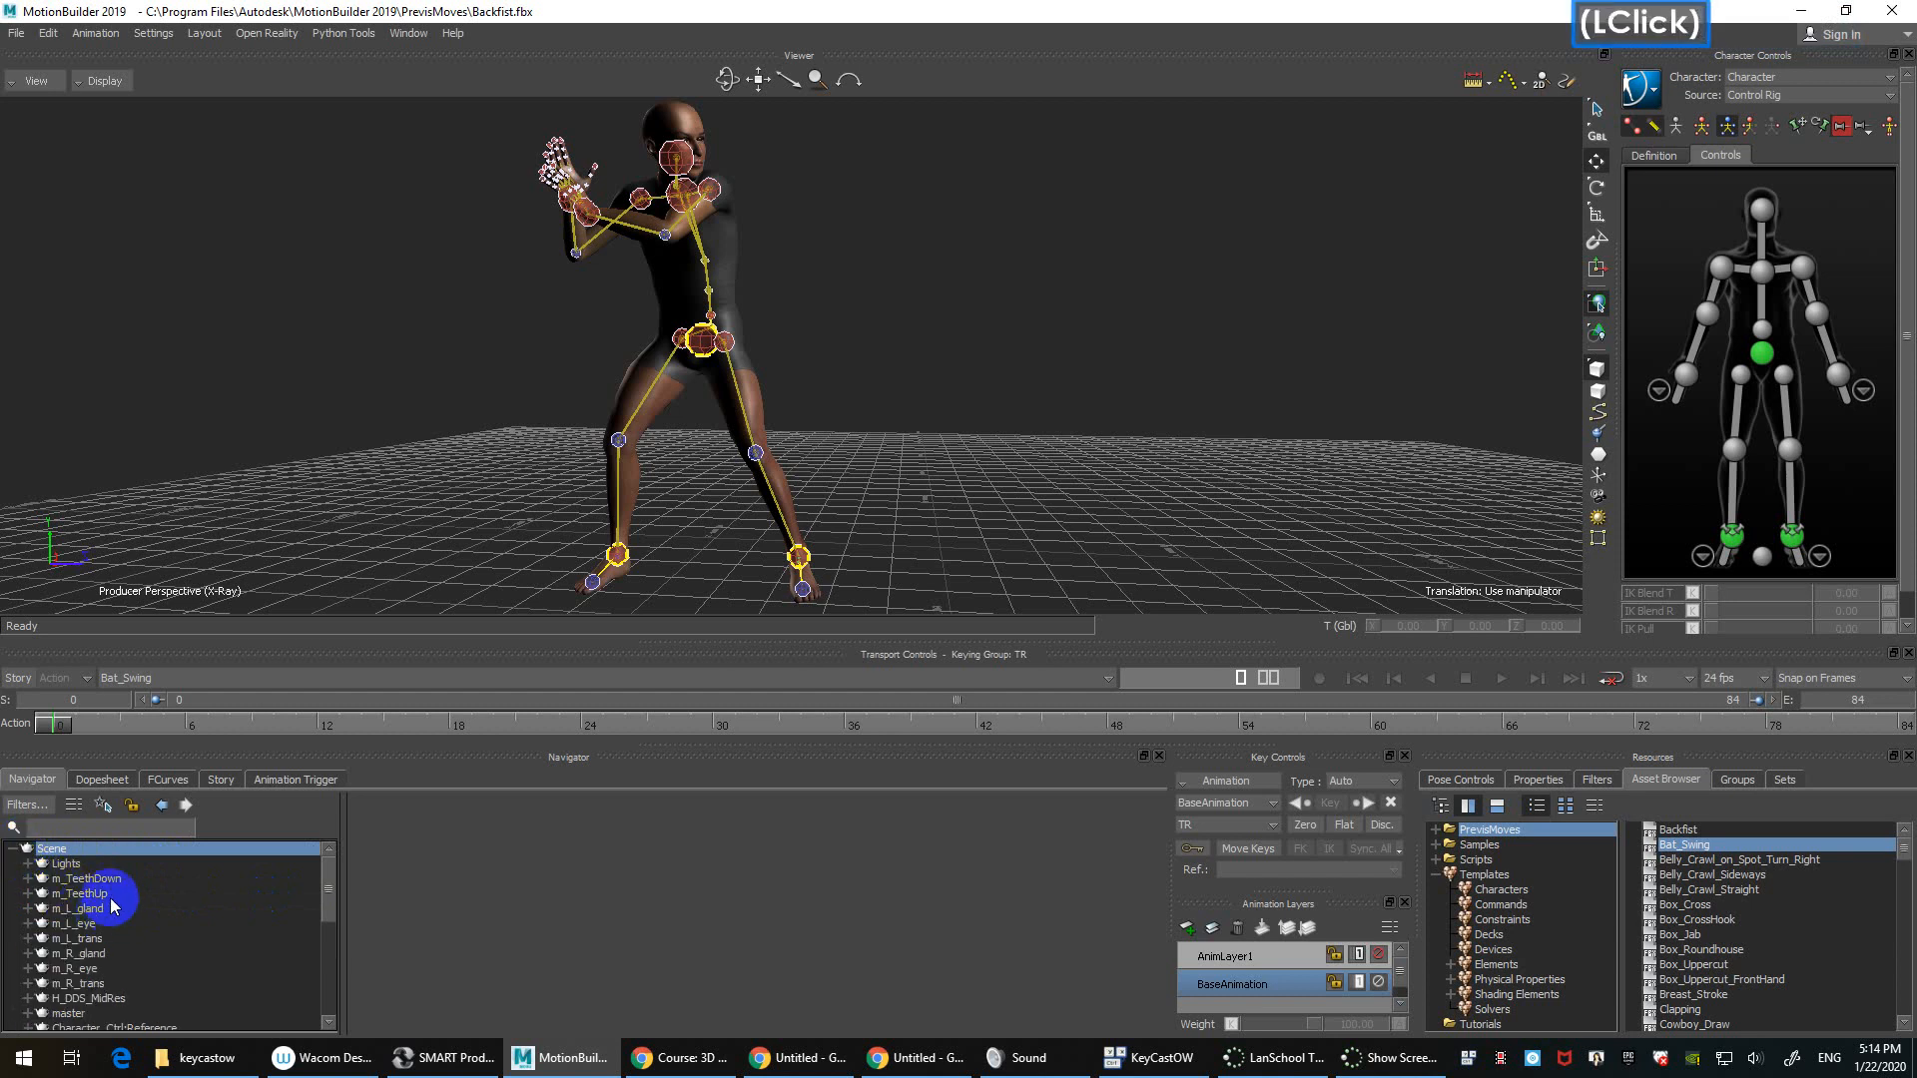
pyautogui.scroll(-3, 108, 967)
pyautogui.scroll(3, 106, 966)
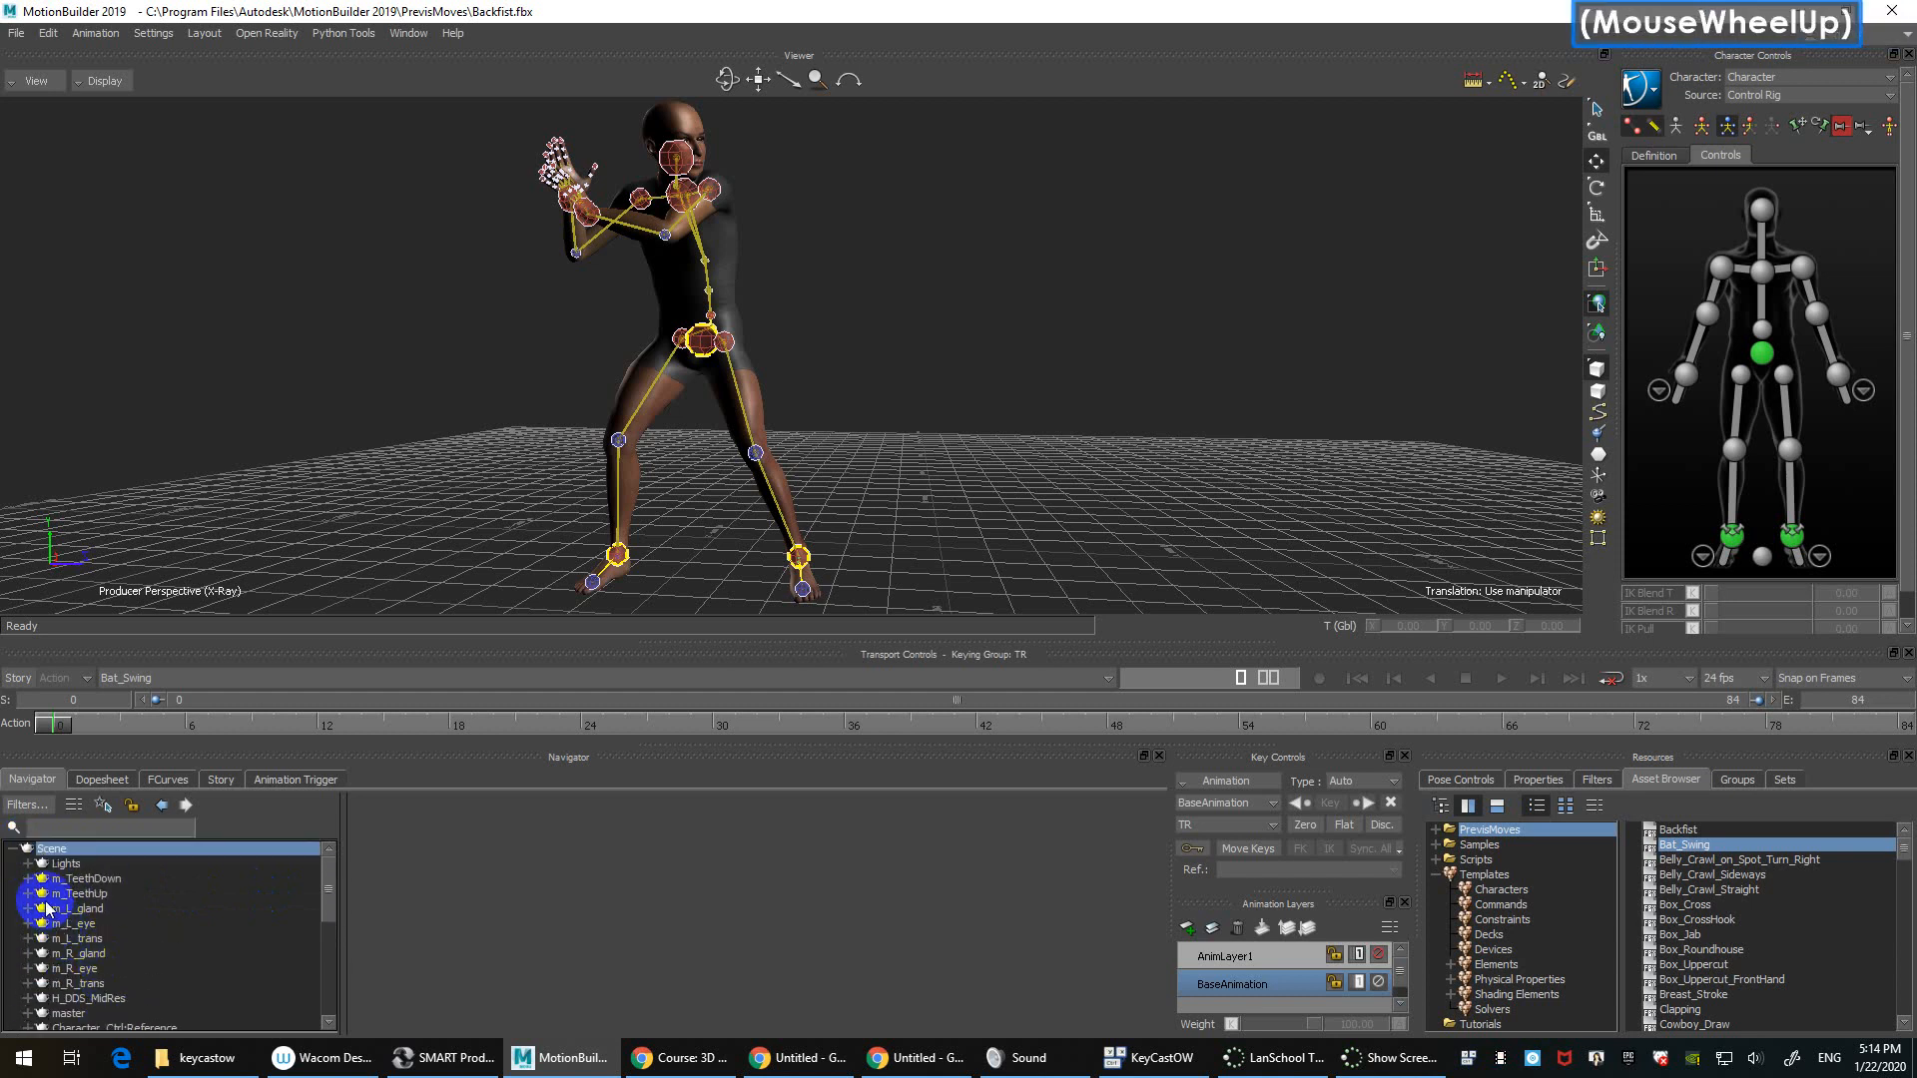
pyautogui.click(13, 849)
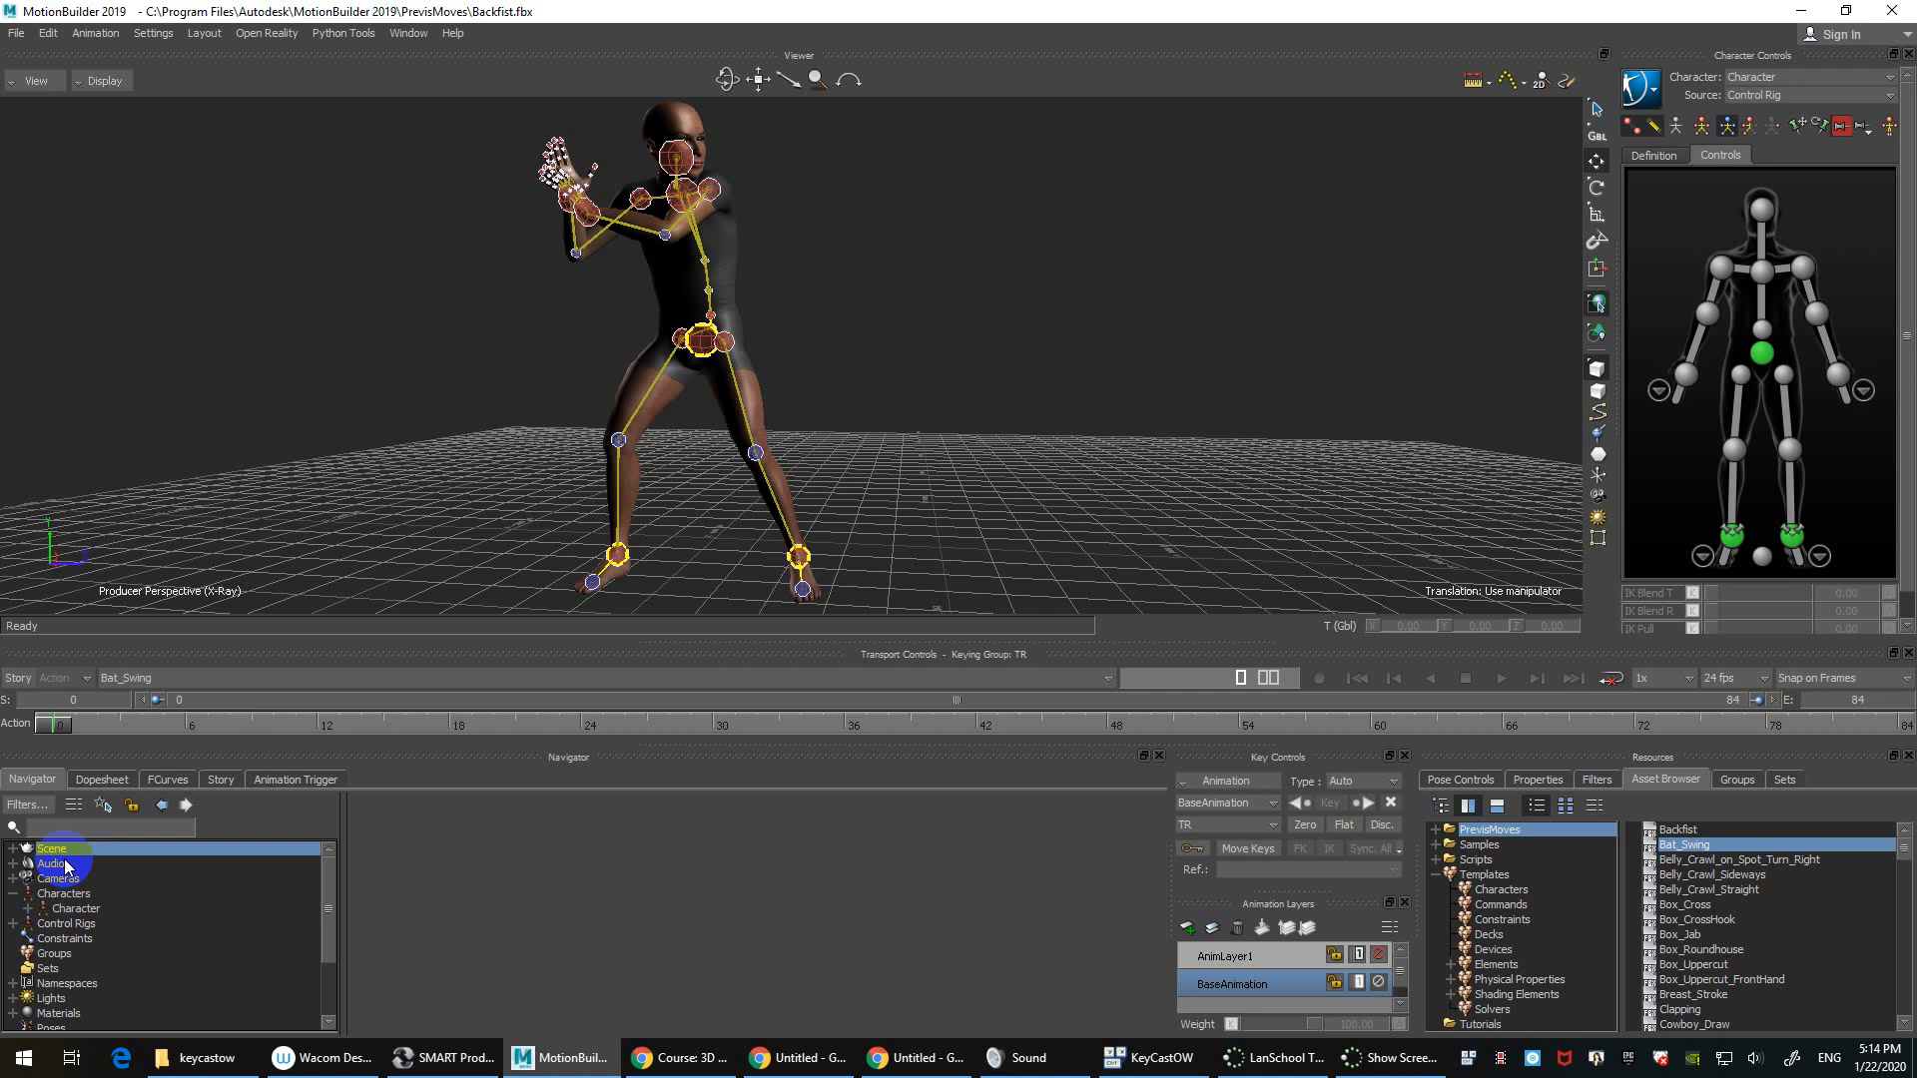
# Step: Show the Producer Perspective camera settings: field of view 40, near plane 10, far plane 4000
pyautogui.click(30, 884)
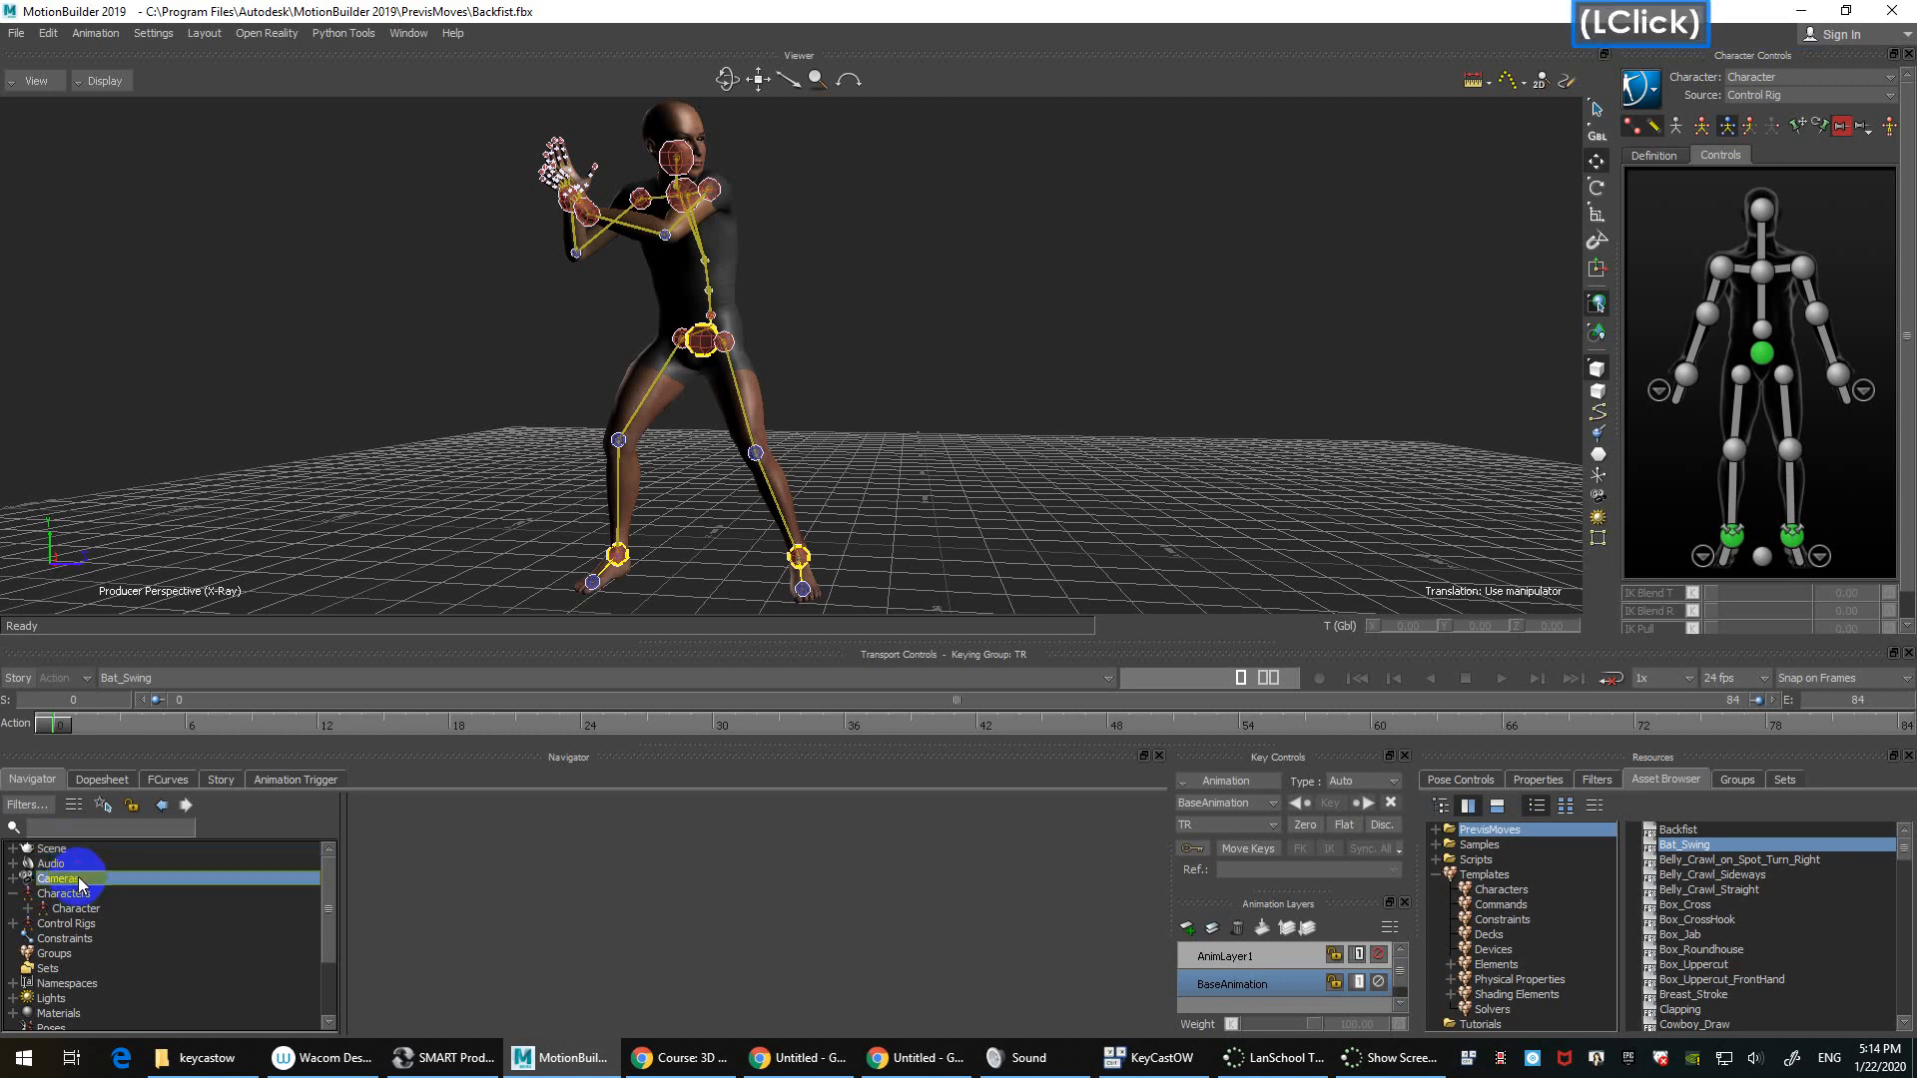
pyautogui.click(13, 879)
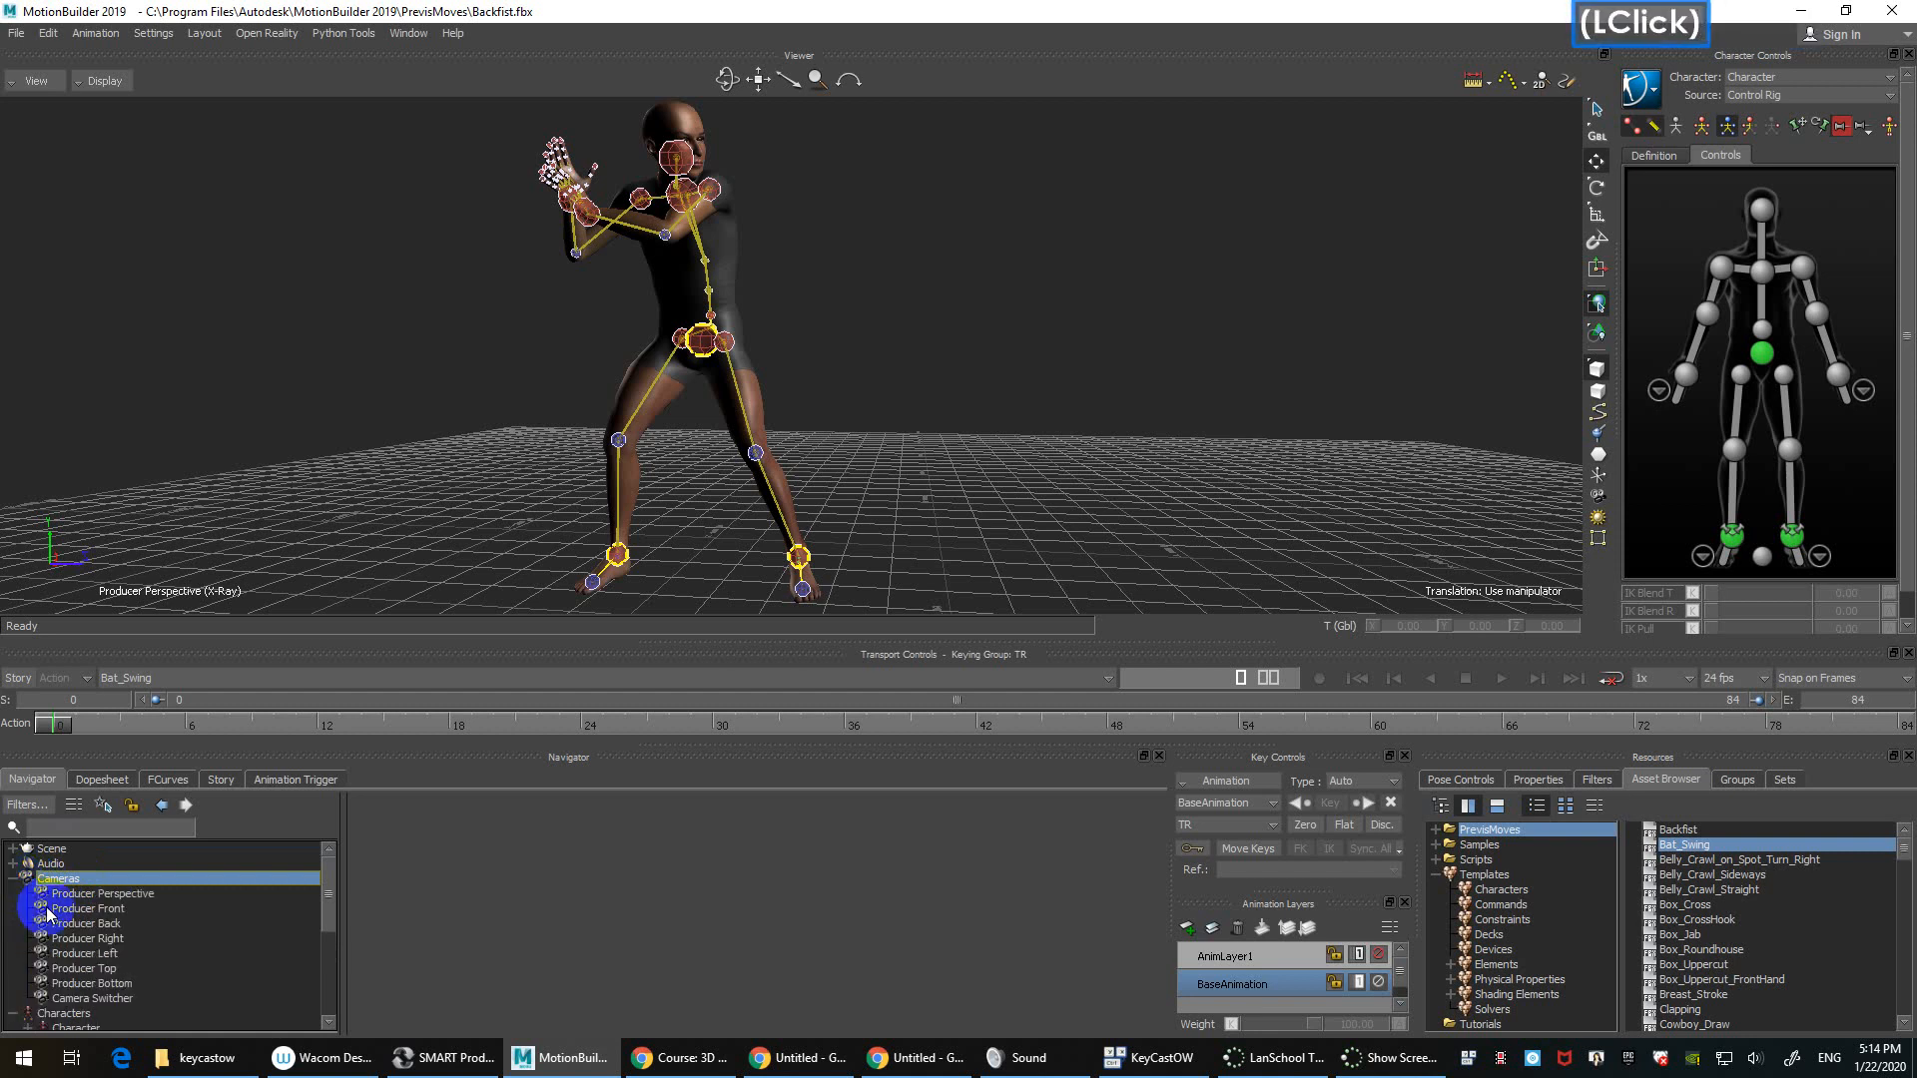
pyautogui.click(155, 893)
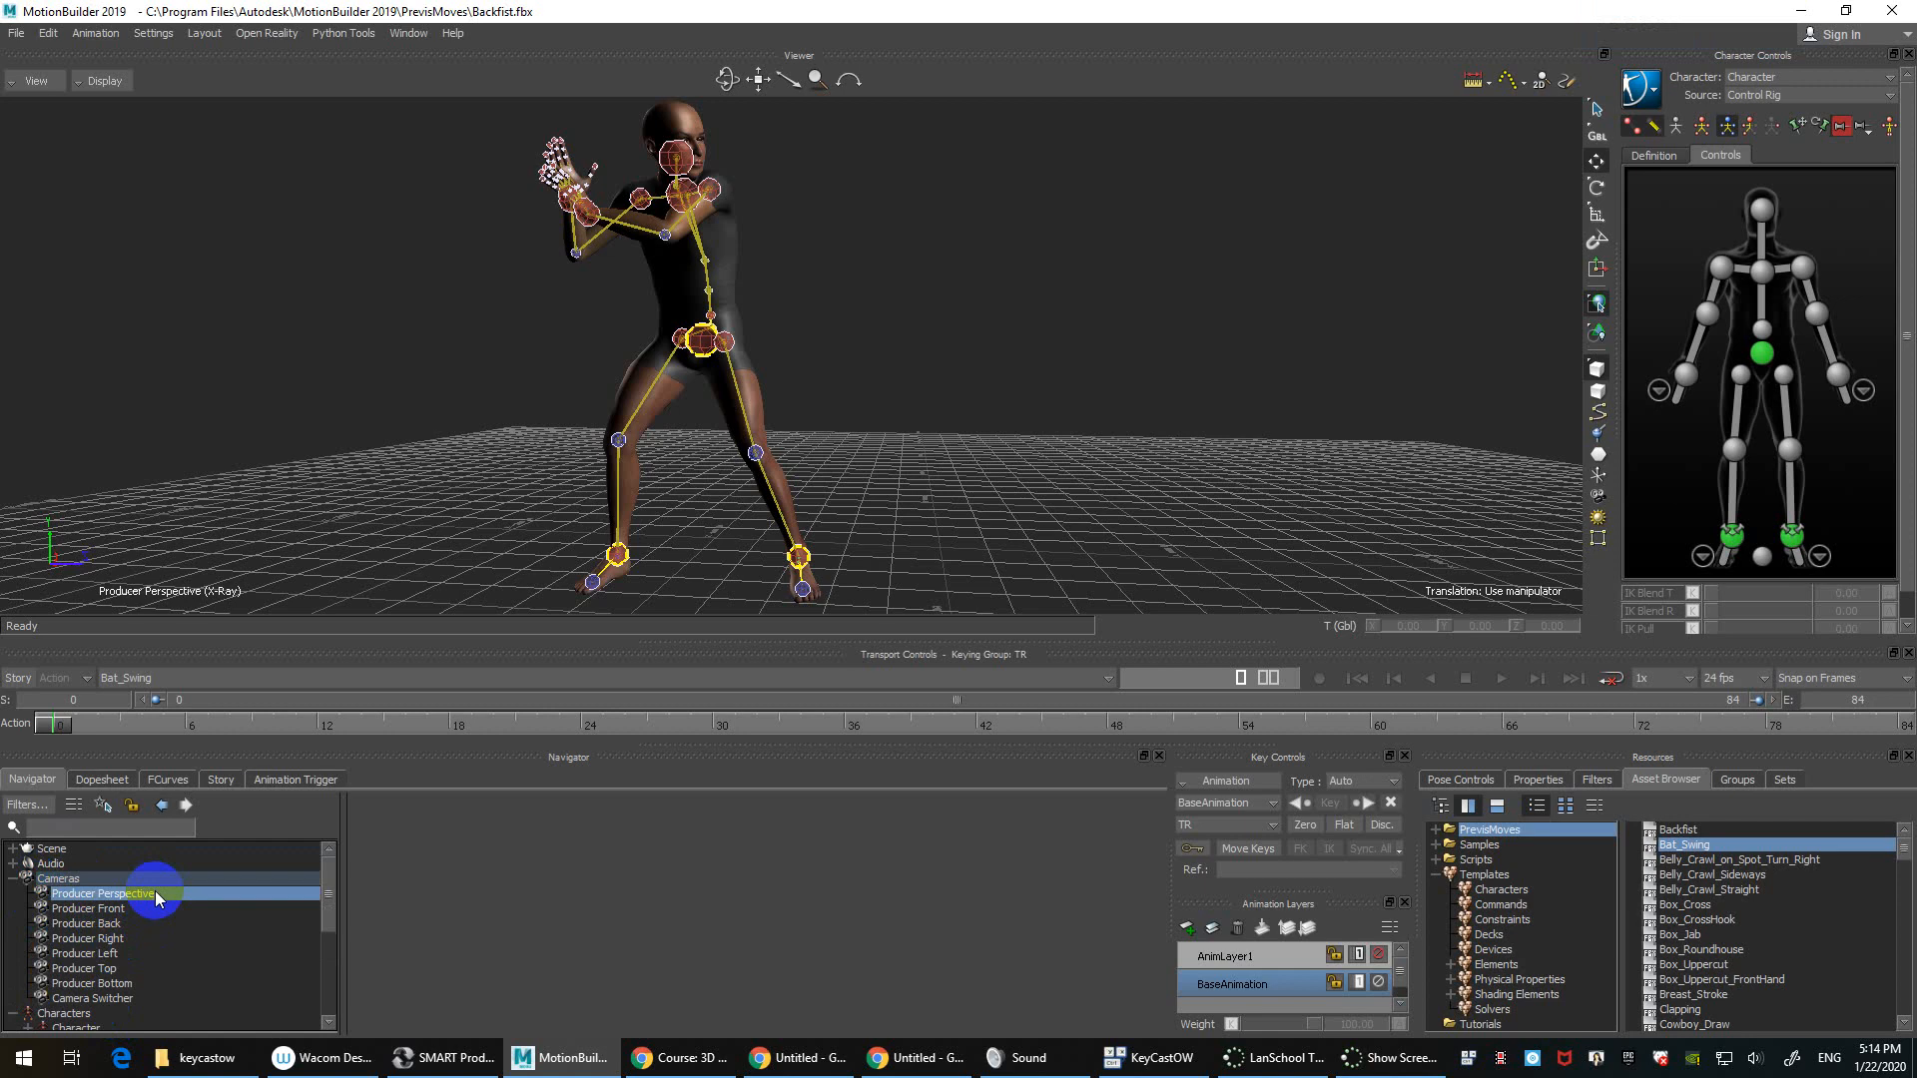
pyautogui.doubleClick(154, 892)
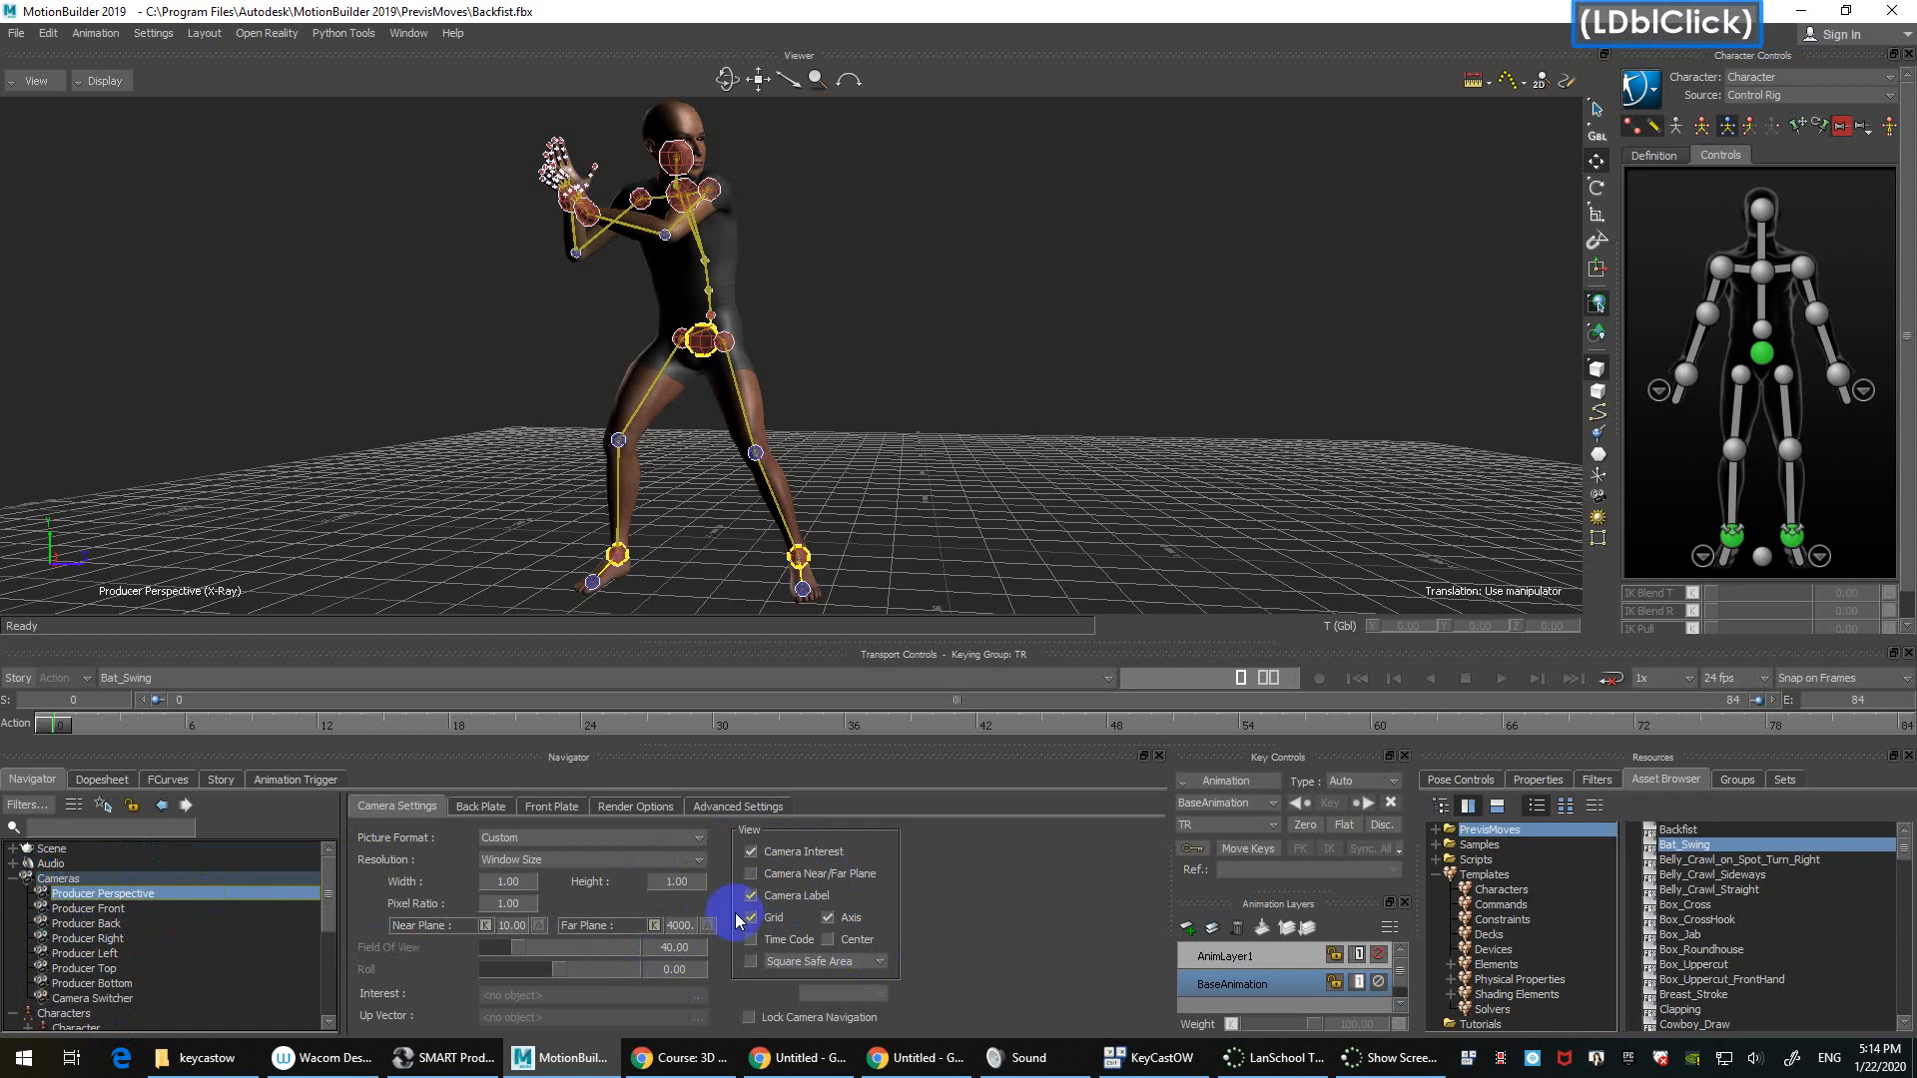
# Step: Collapse Cameras, expand the Characters list and select the Character entry
pyautogui.click(13, 879)
pyautogui.click(13, 893)
pyautogui.click(84, 895)
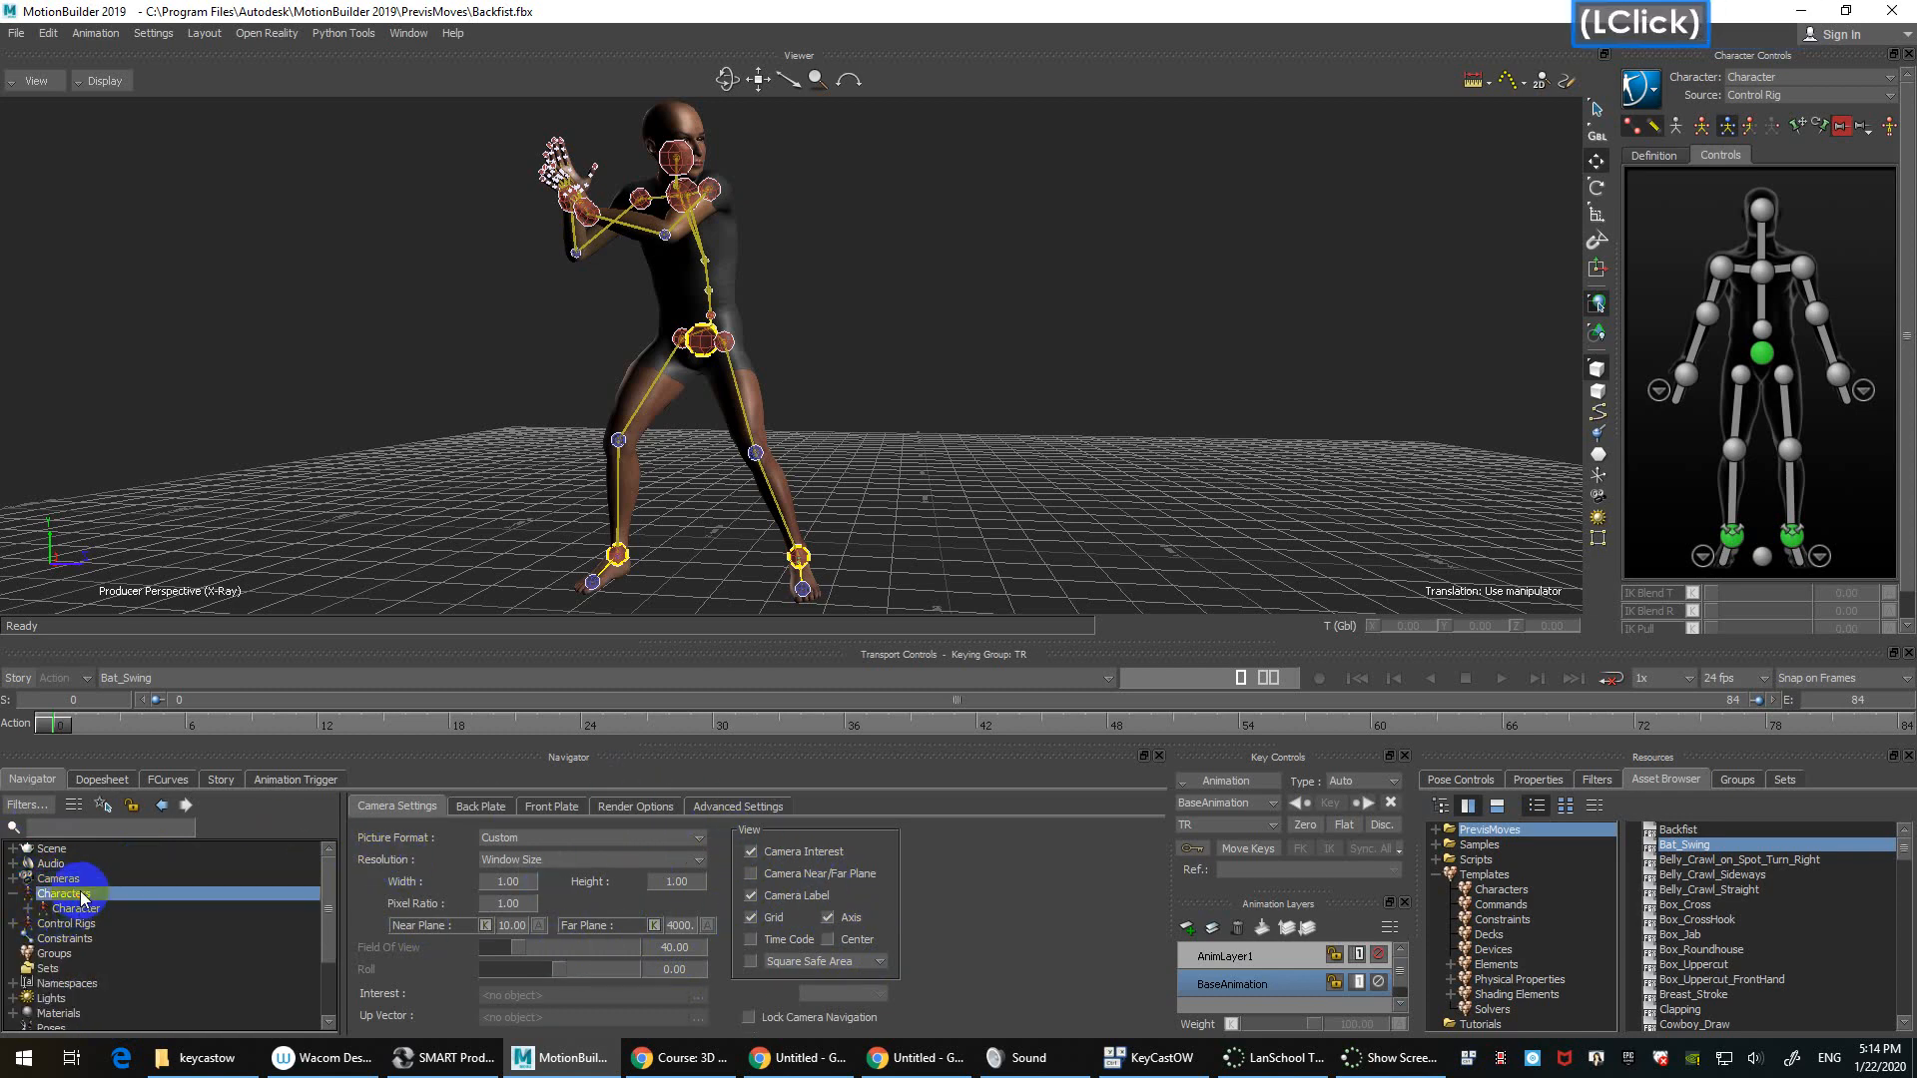
pyautogui.click(1702, 79)
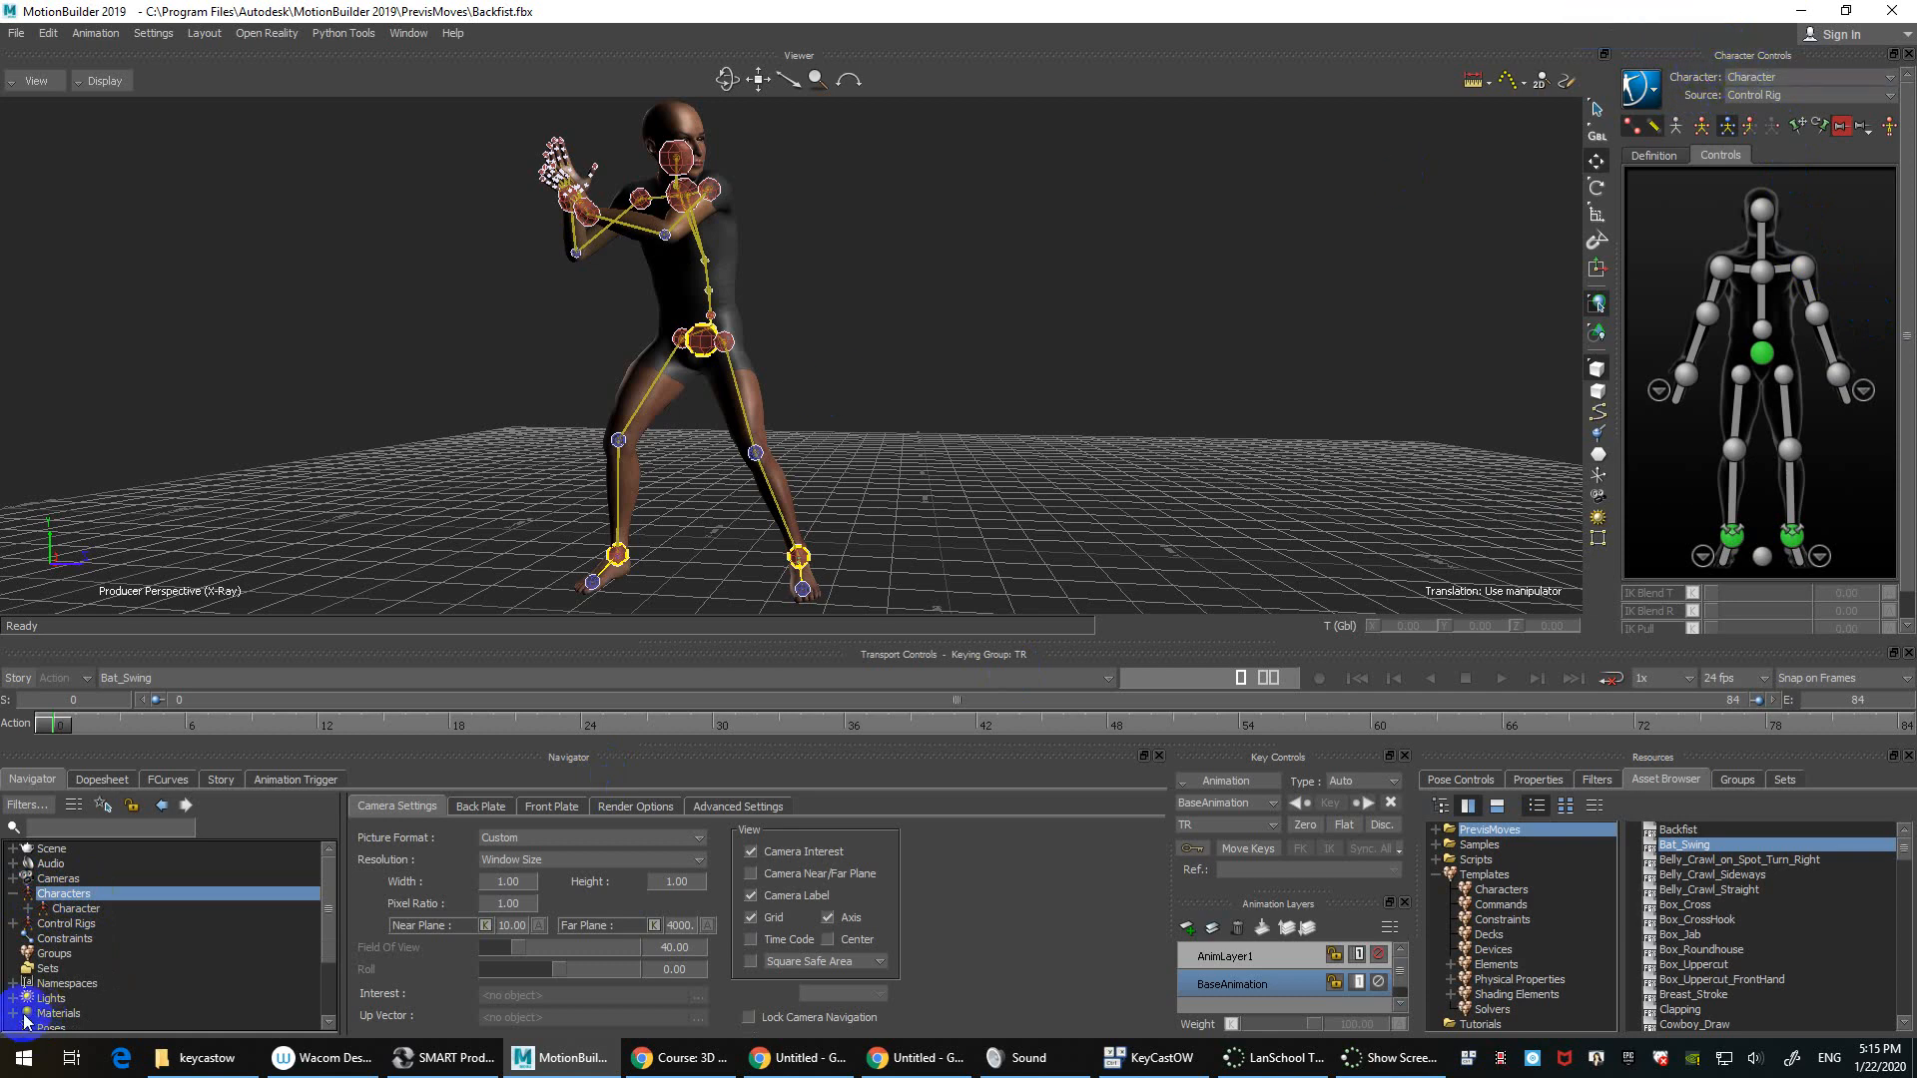
pyautogui.click(108, 910)
# Step: Rename the Character entry under Characters in the Navigator to 'sam'
pyautogui.rightClick(113, 914)
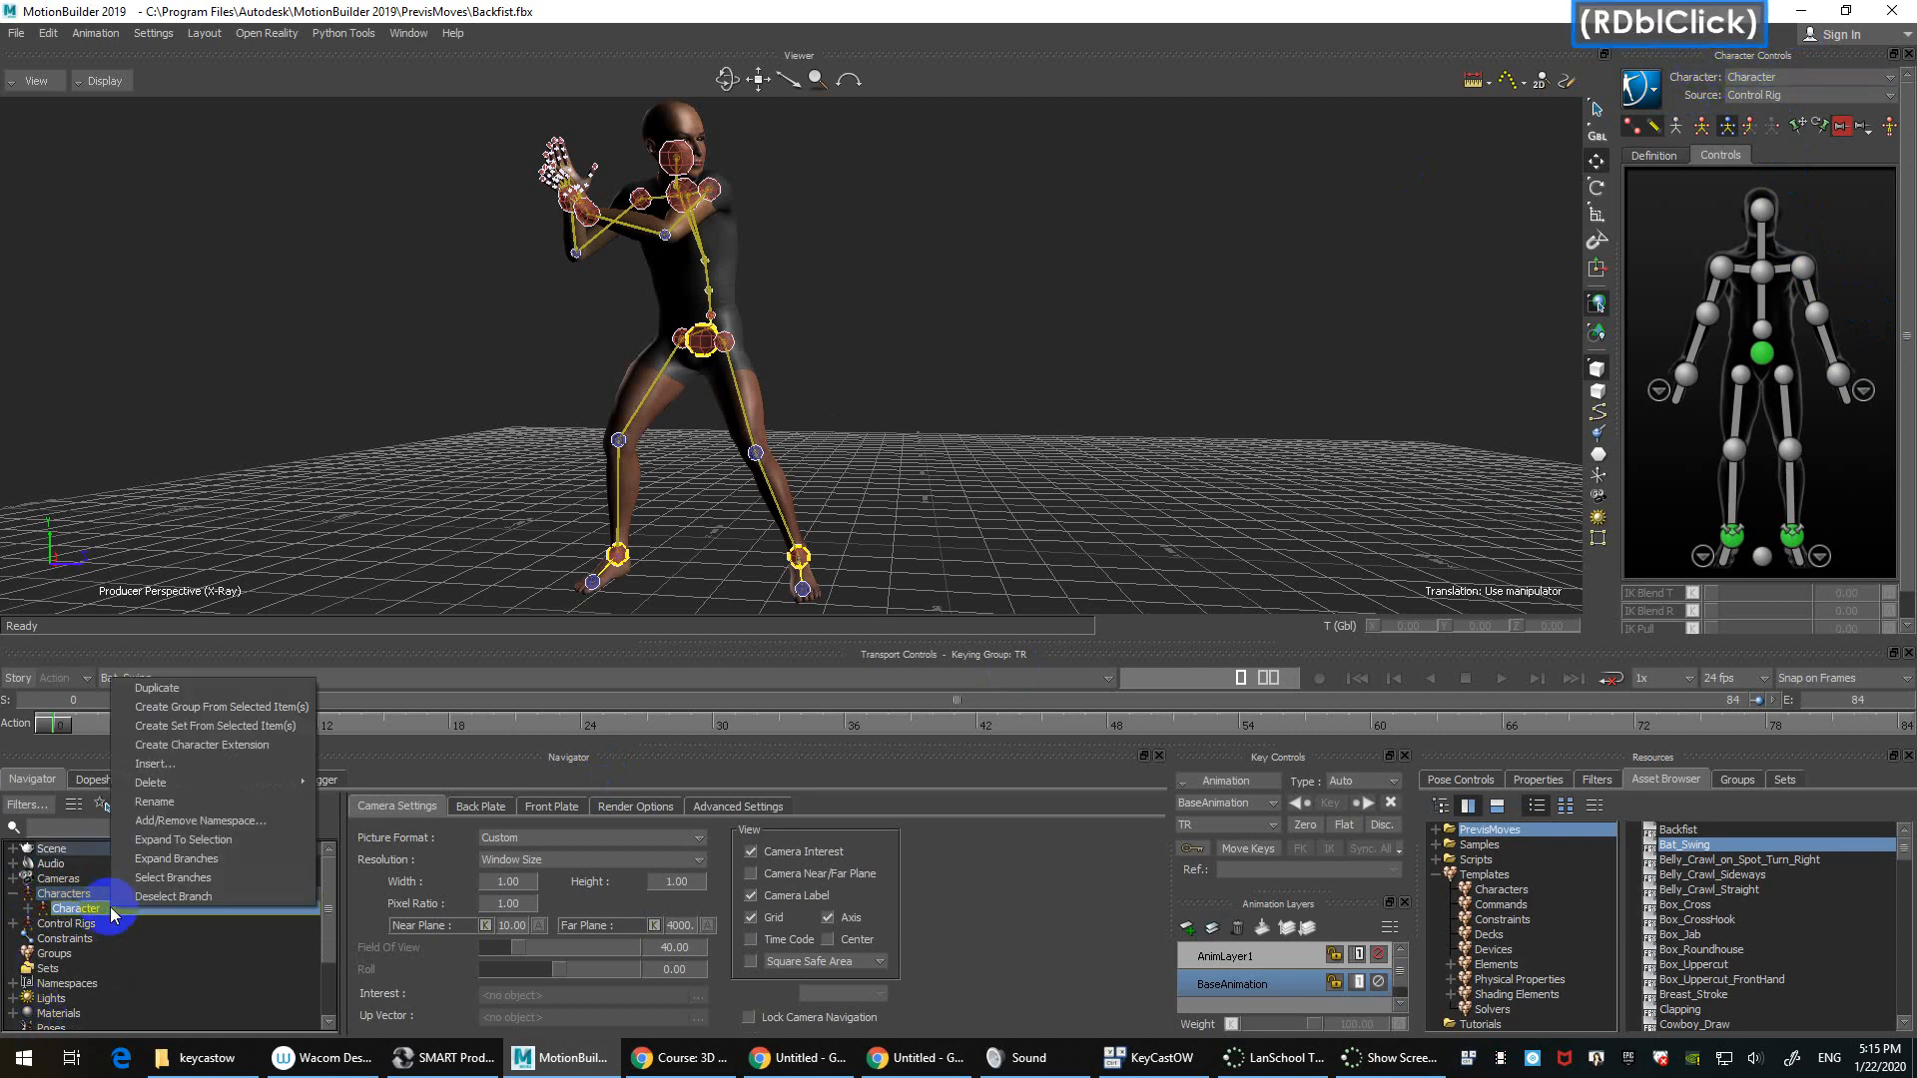
pyautogui.click(250, 802)
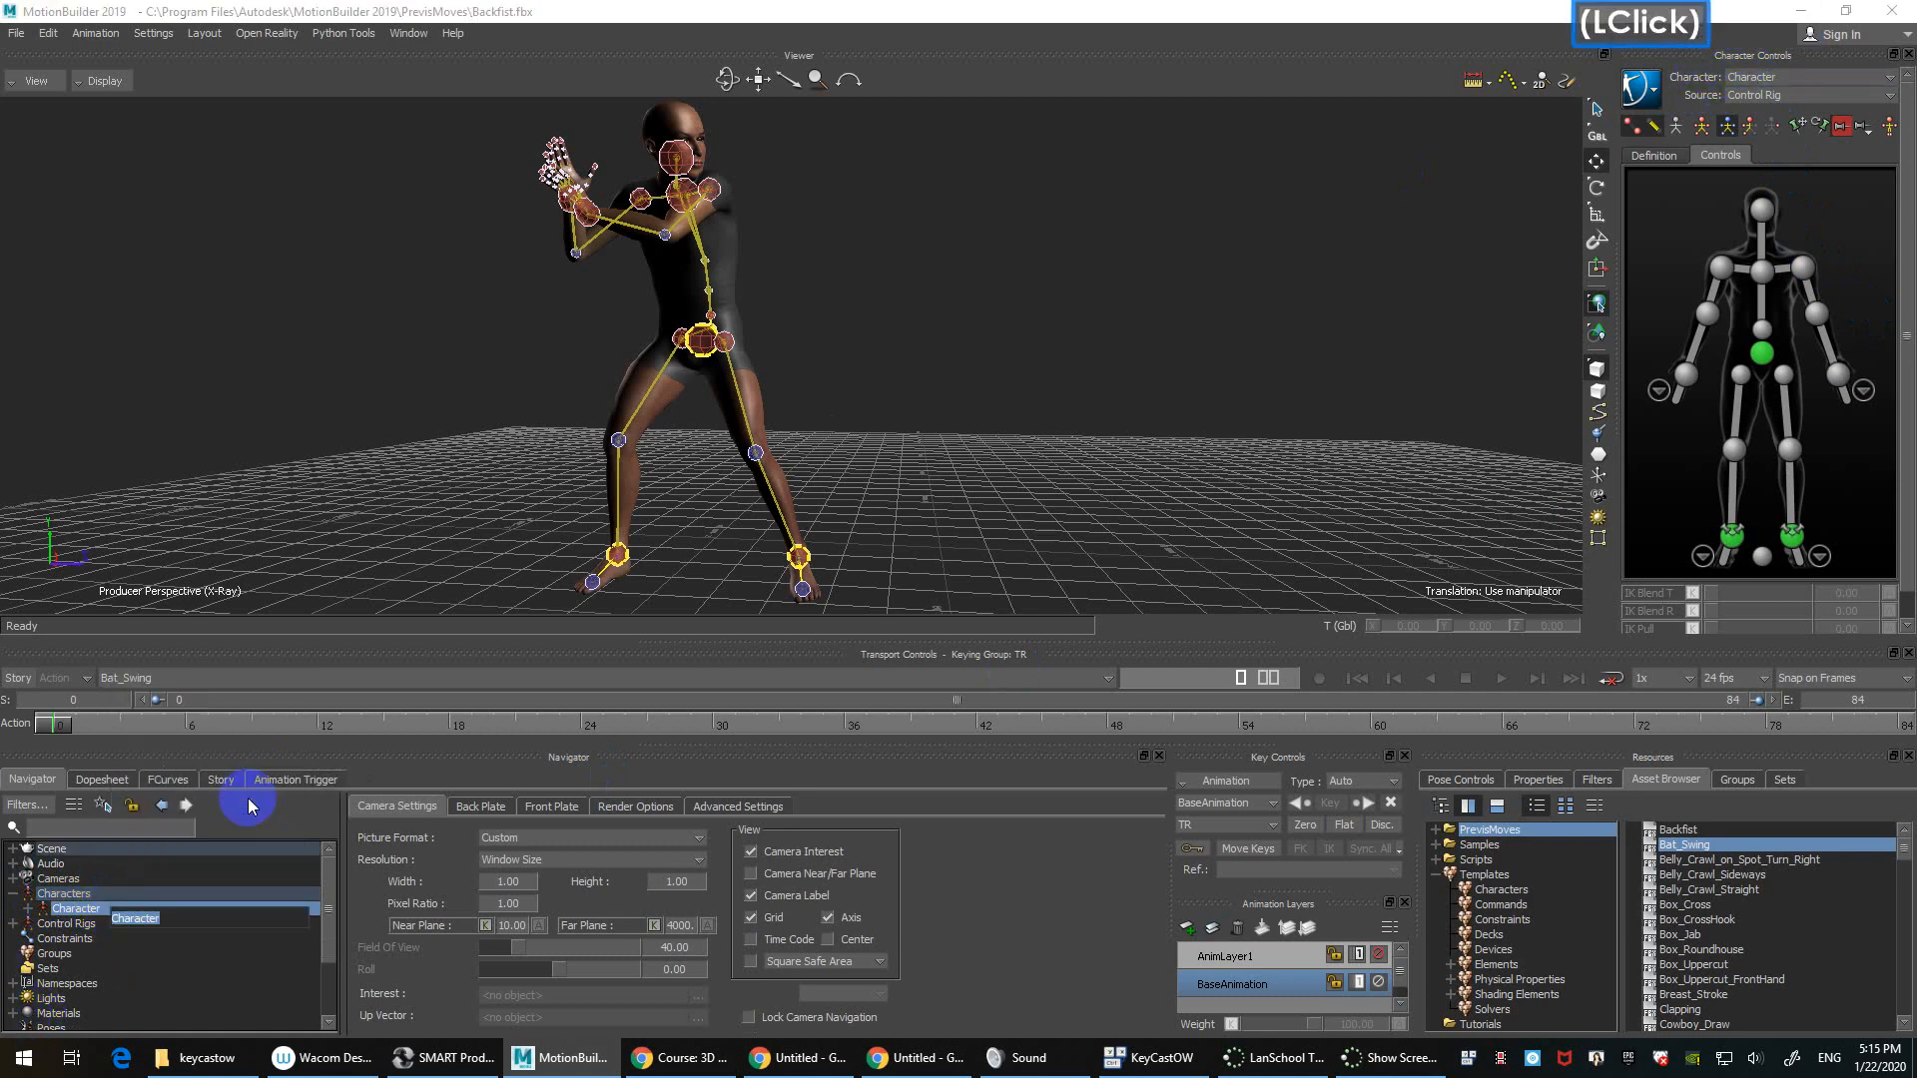
pyautogui.write('sam')
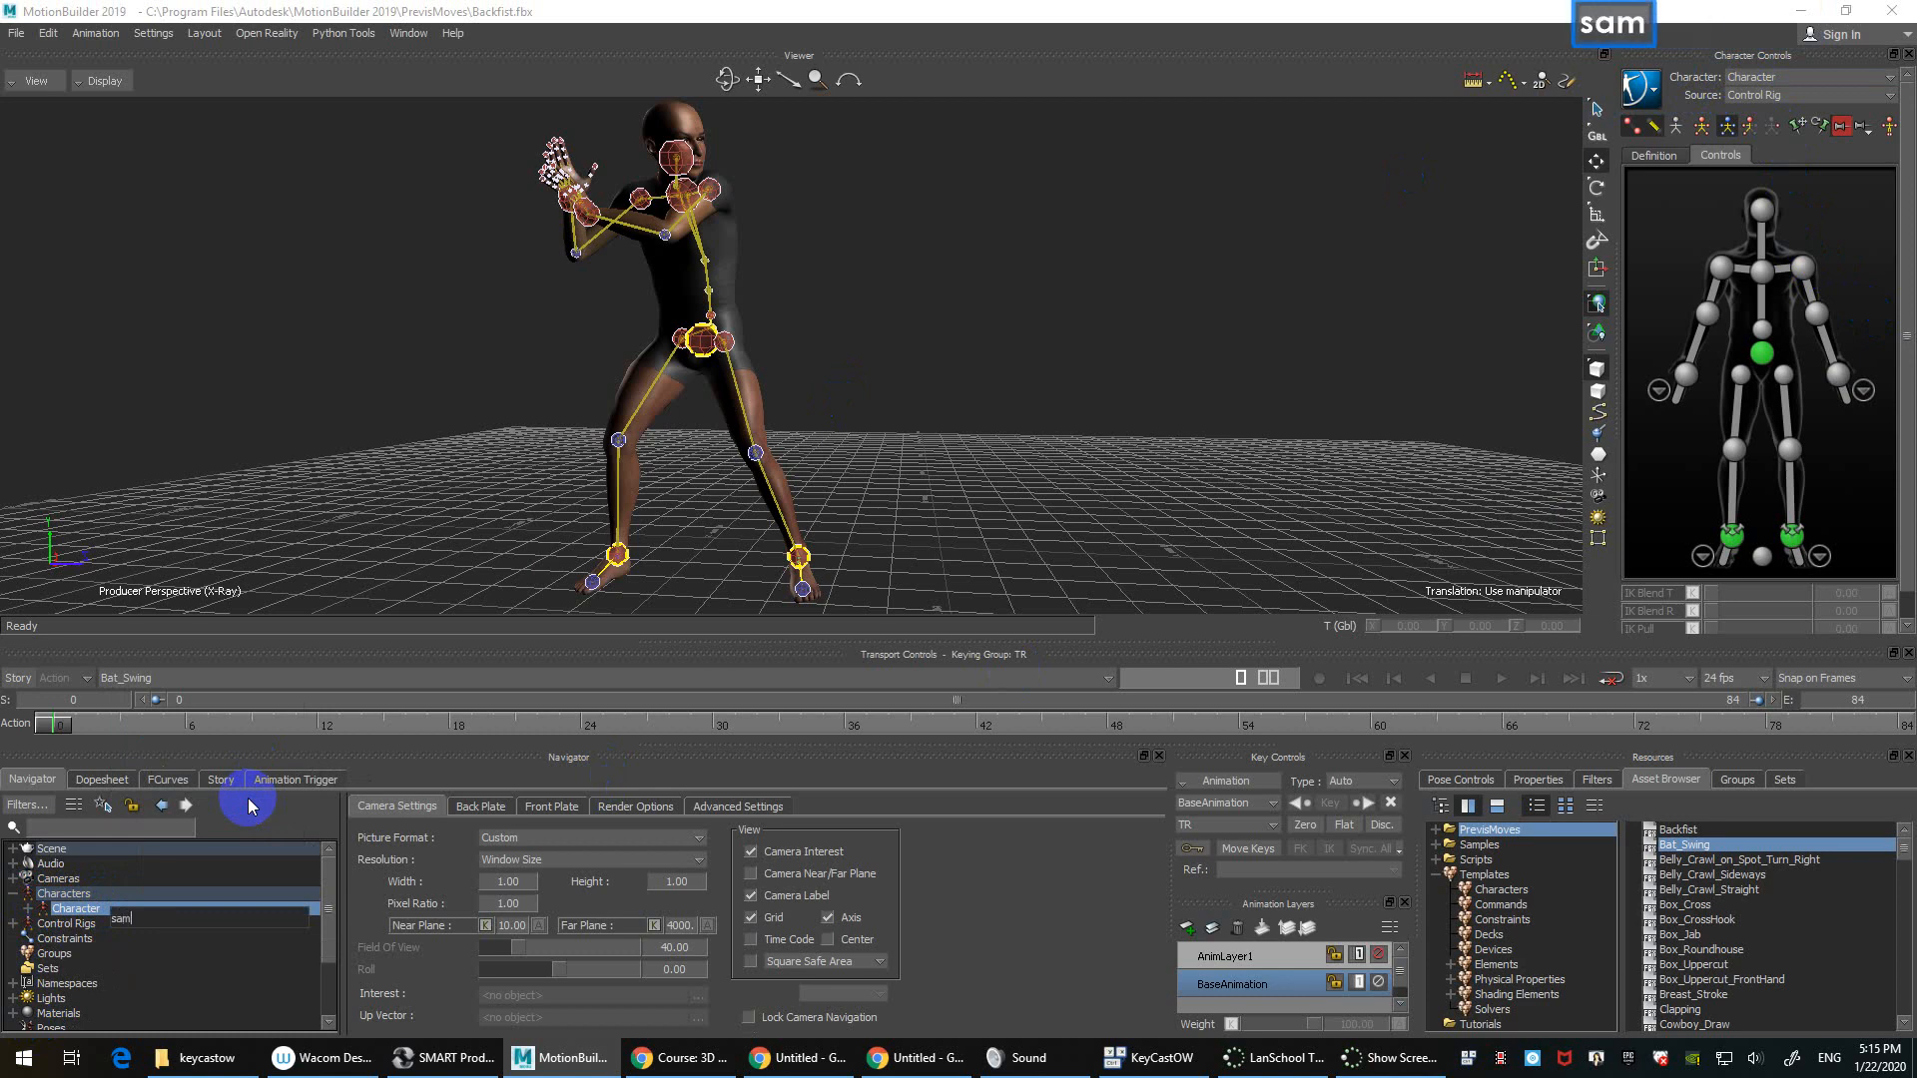
pyautogui.press('Return')
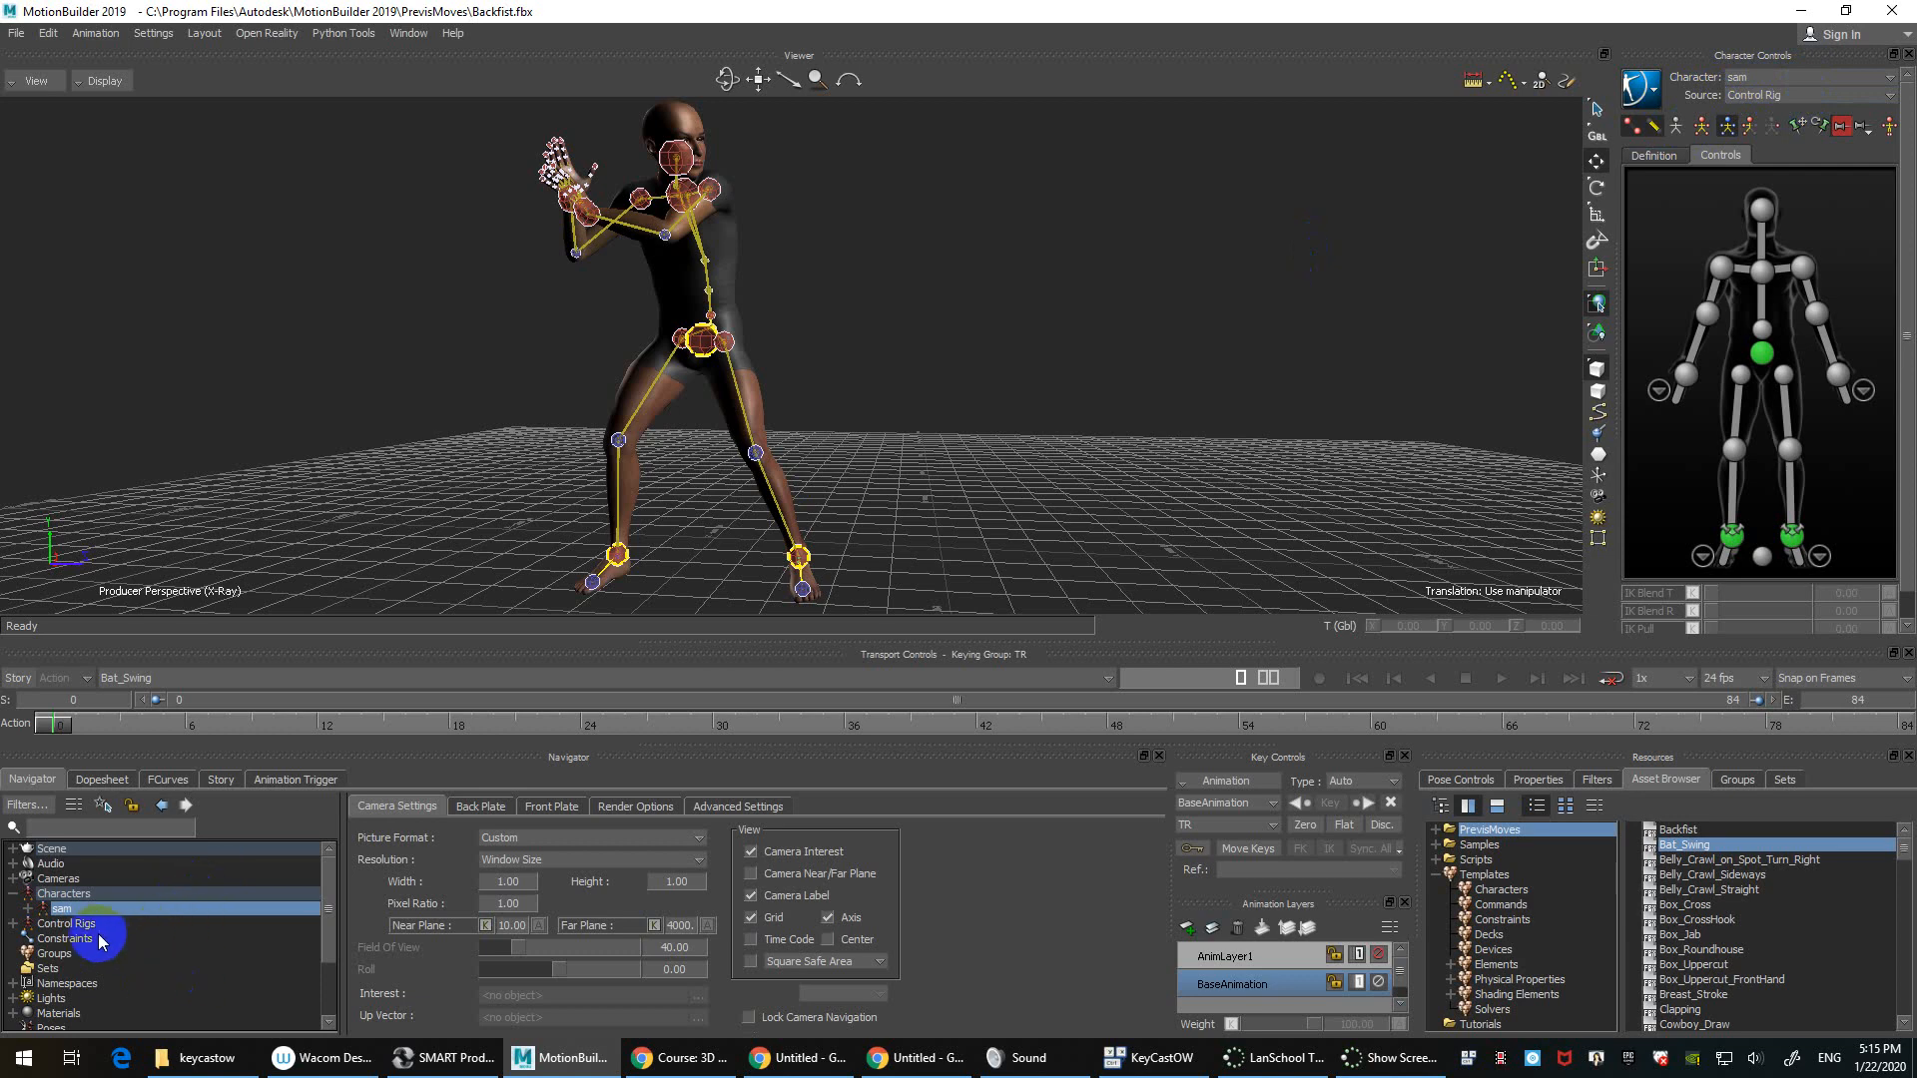
# Step: Rename Control Rig to 'sam Control Rig' and show sam's settings with it as source
pyautogui.click(14, 924)
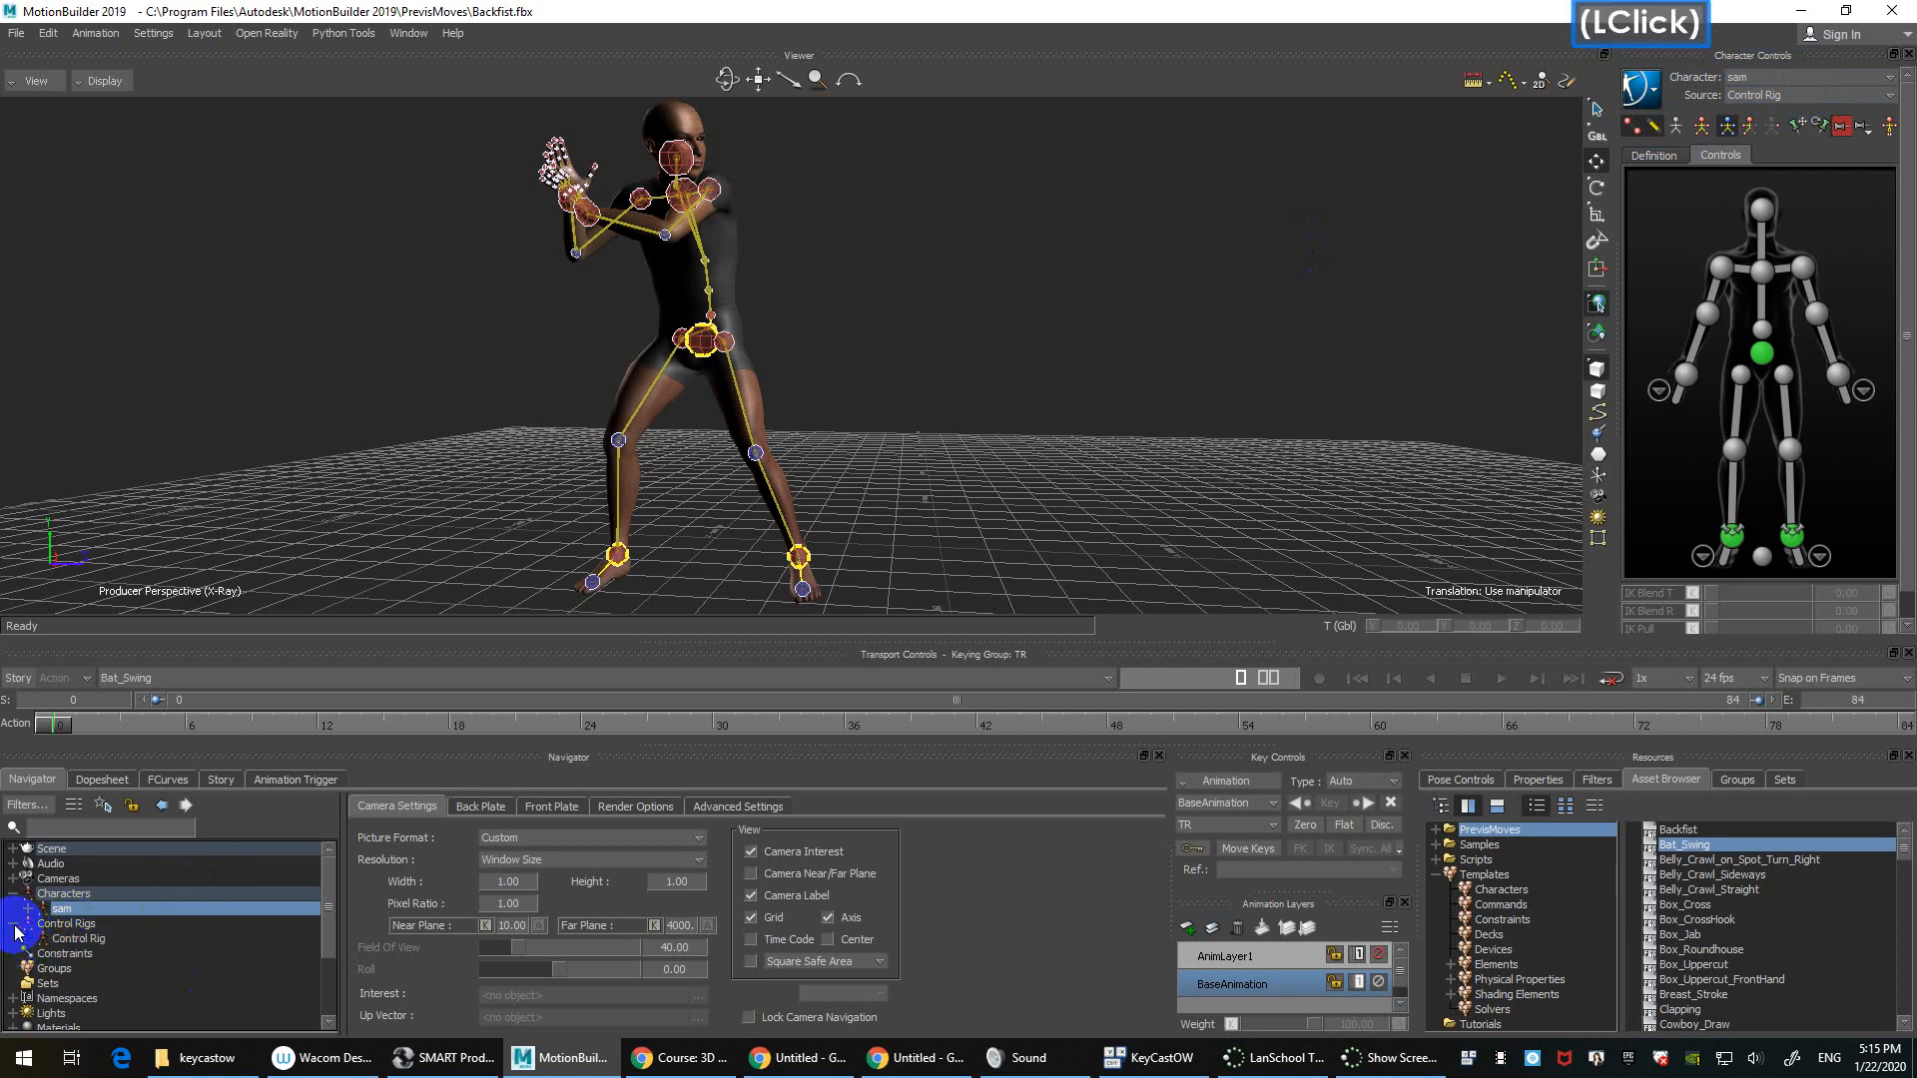
pyautogui.click(92, 938)
pyautogui.rightClick(141, 939)
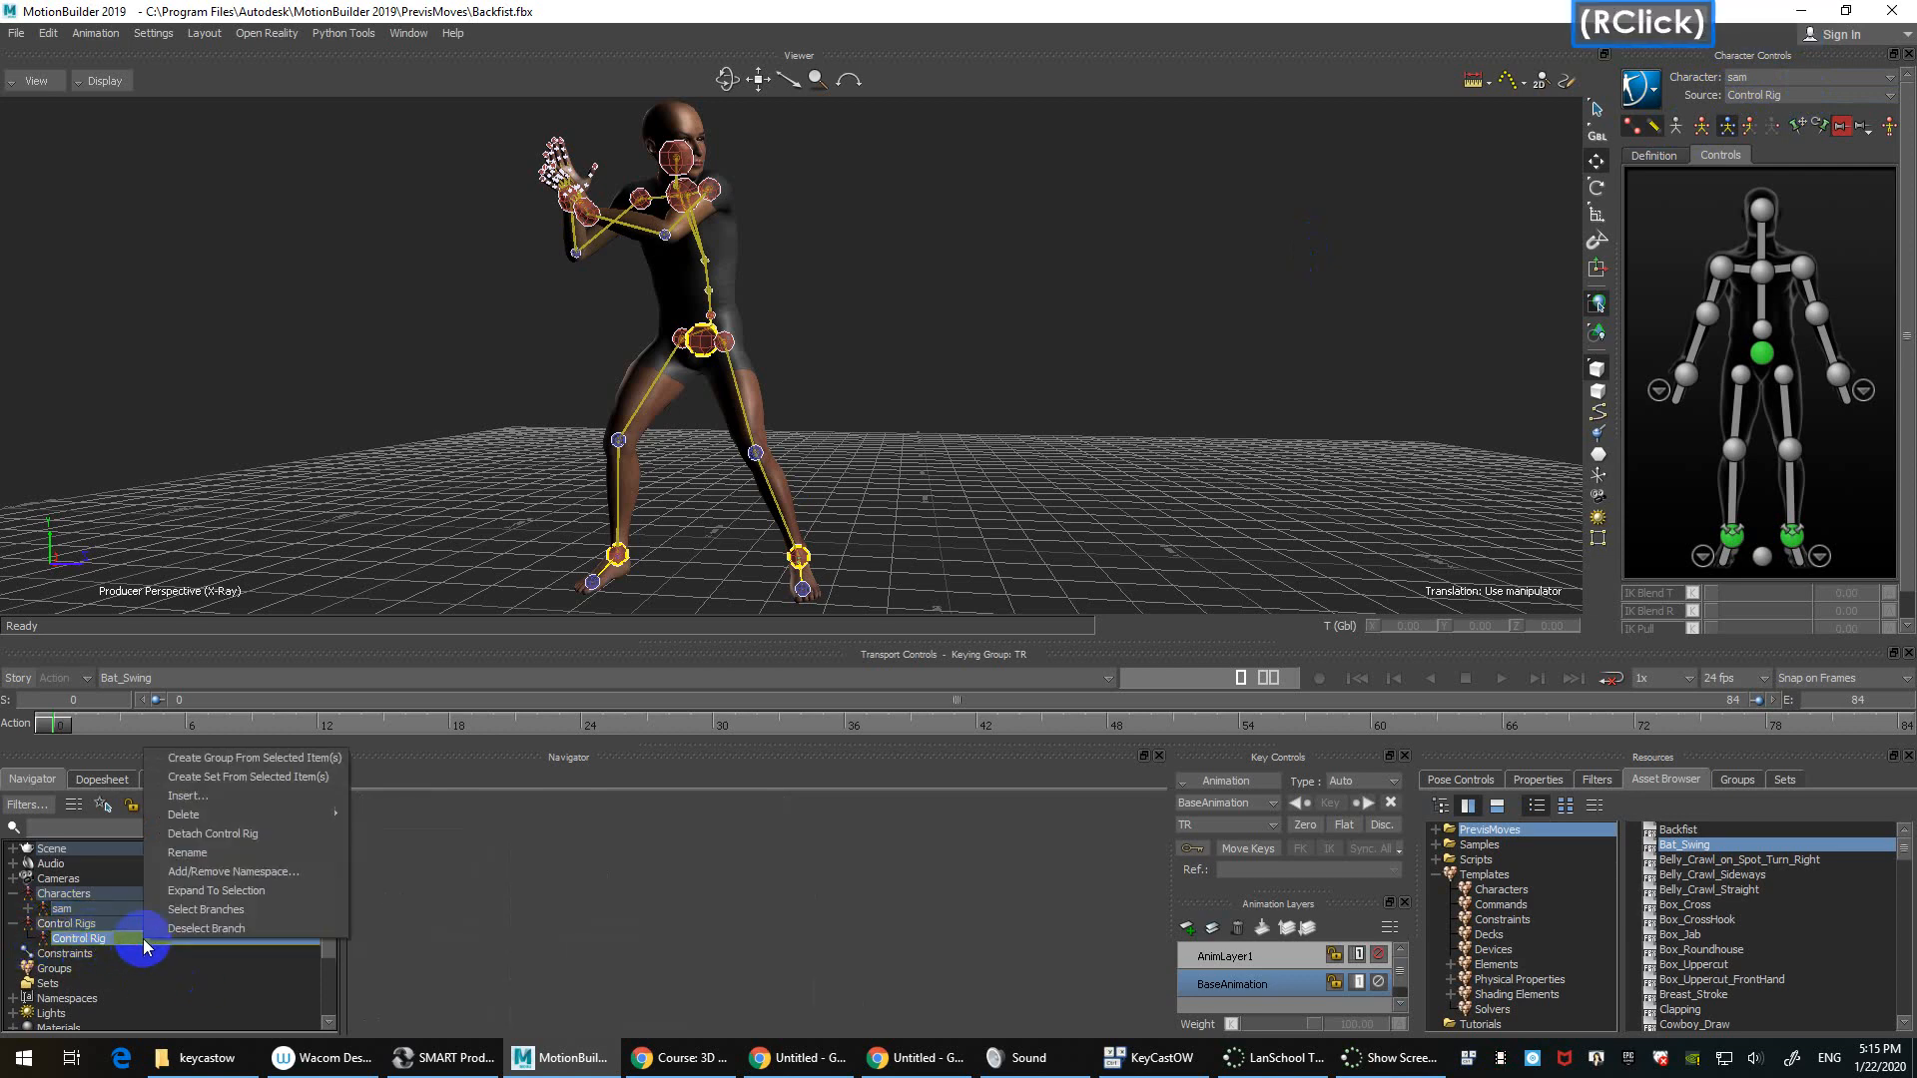
pyautogui.click(230, 856)
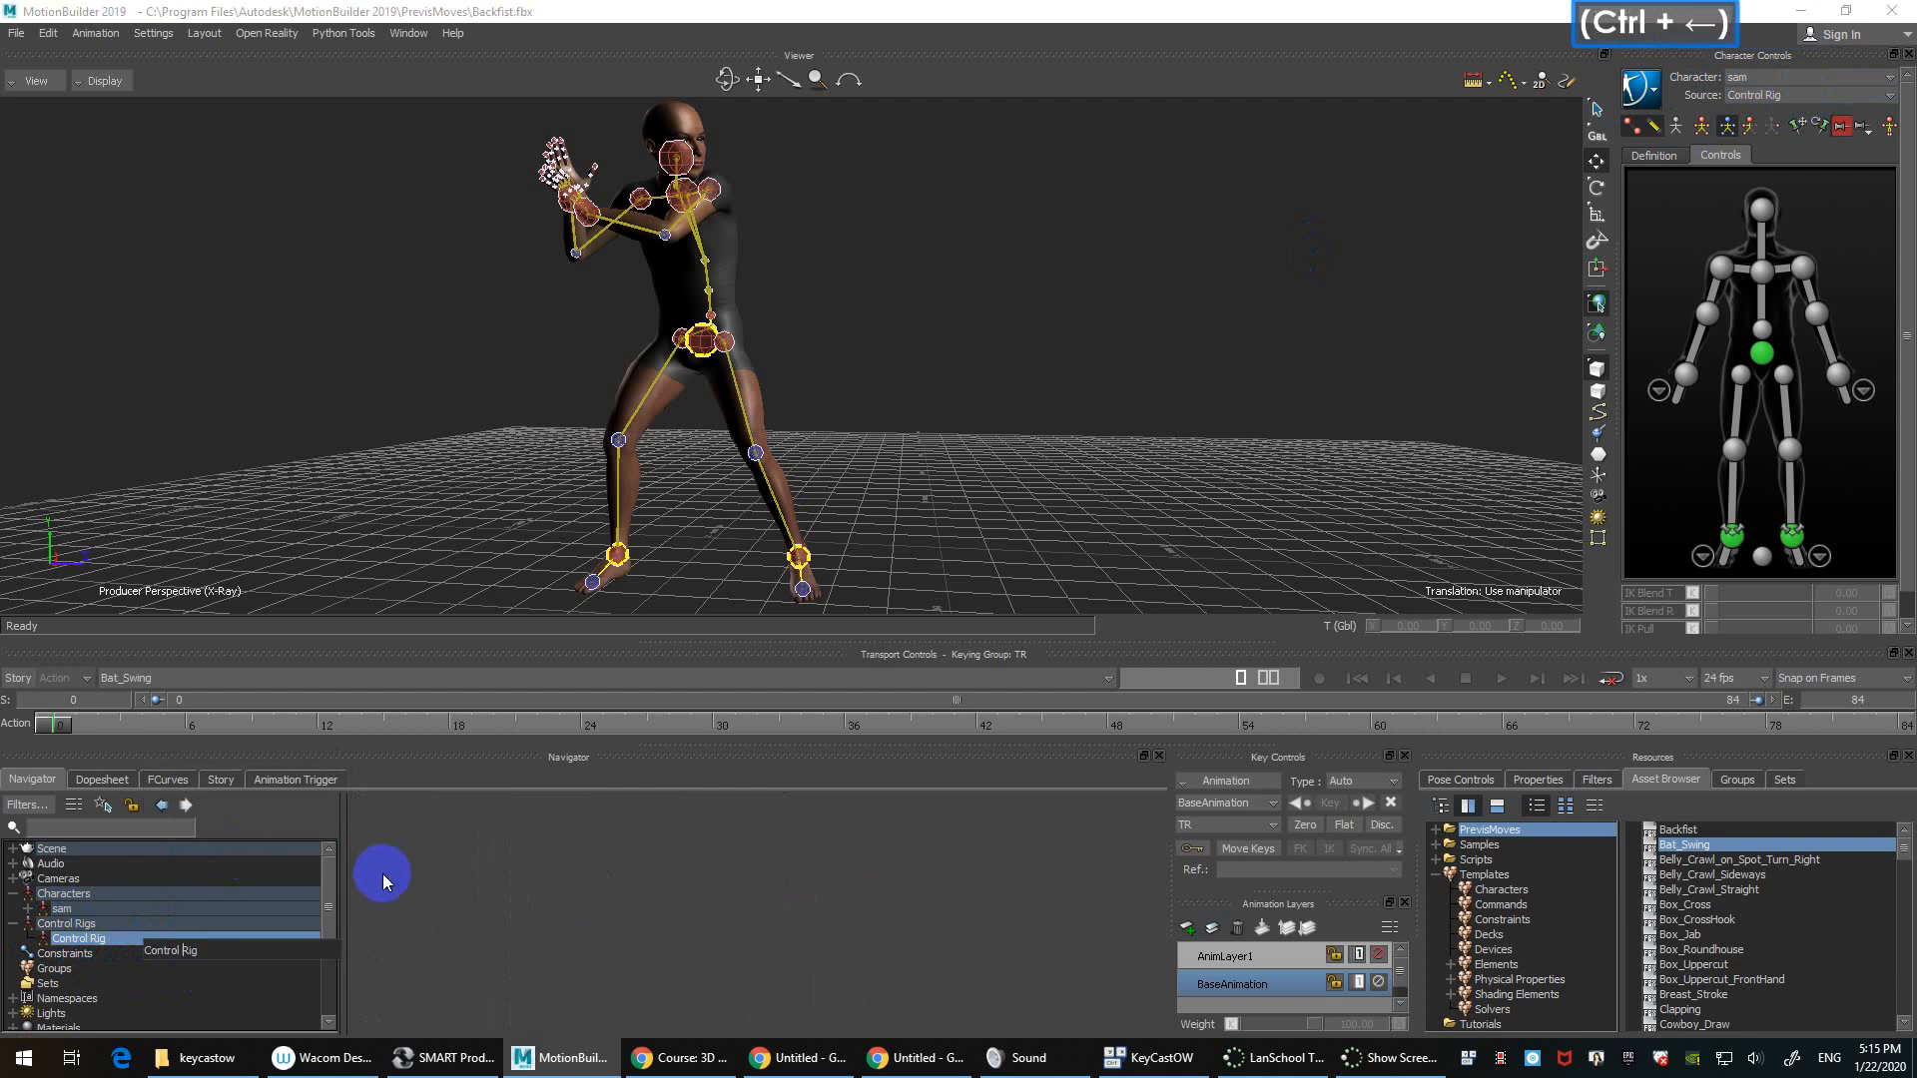
pyautogui.hotkey('ctrl', 'Left')
pyautogui.write('sam')
pyautogui.press('Return')
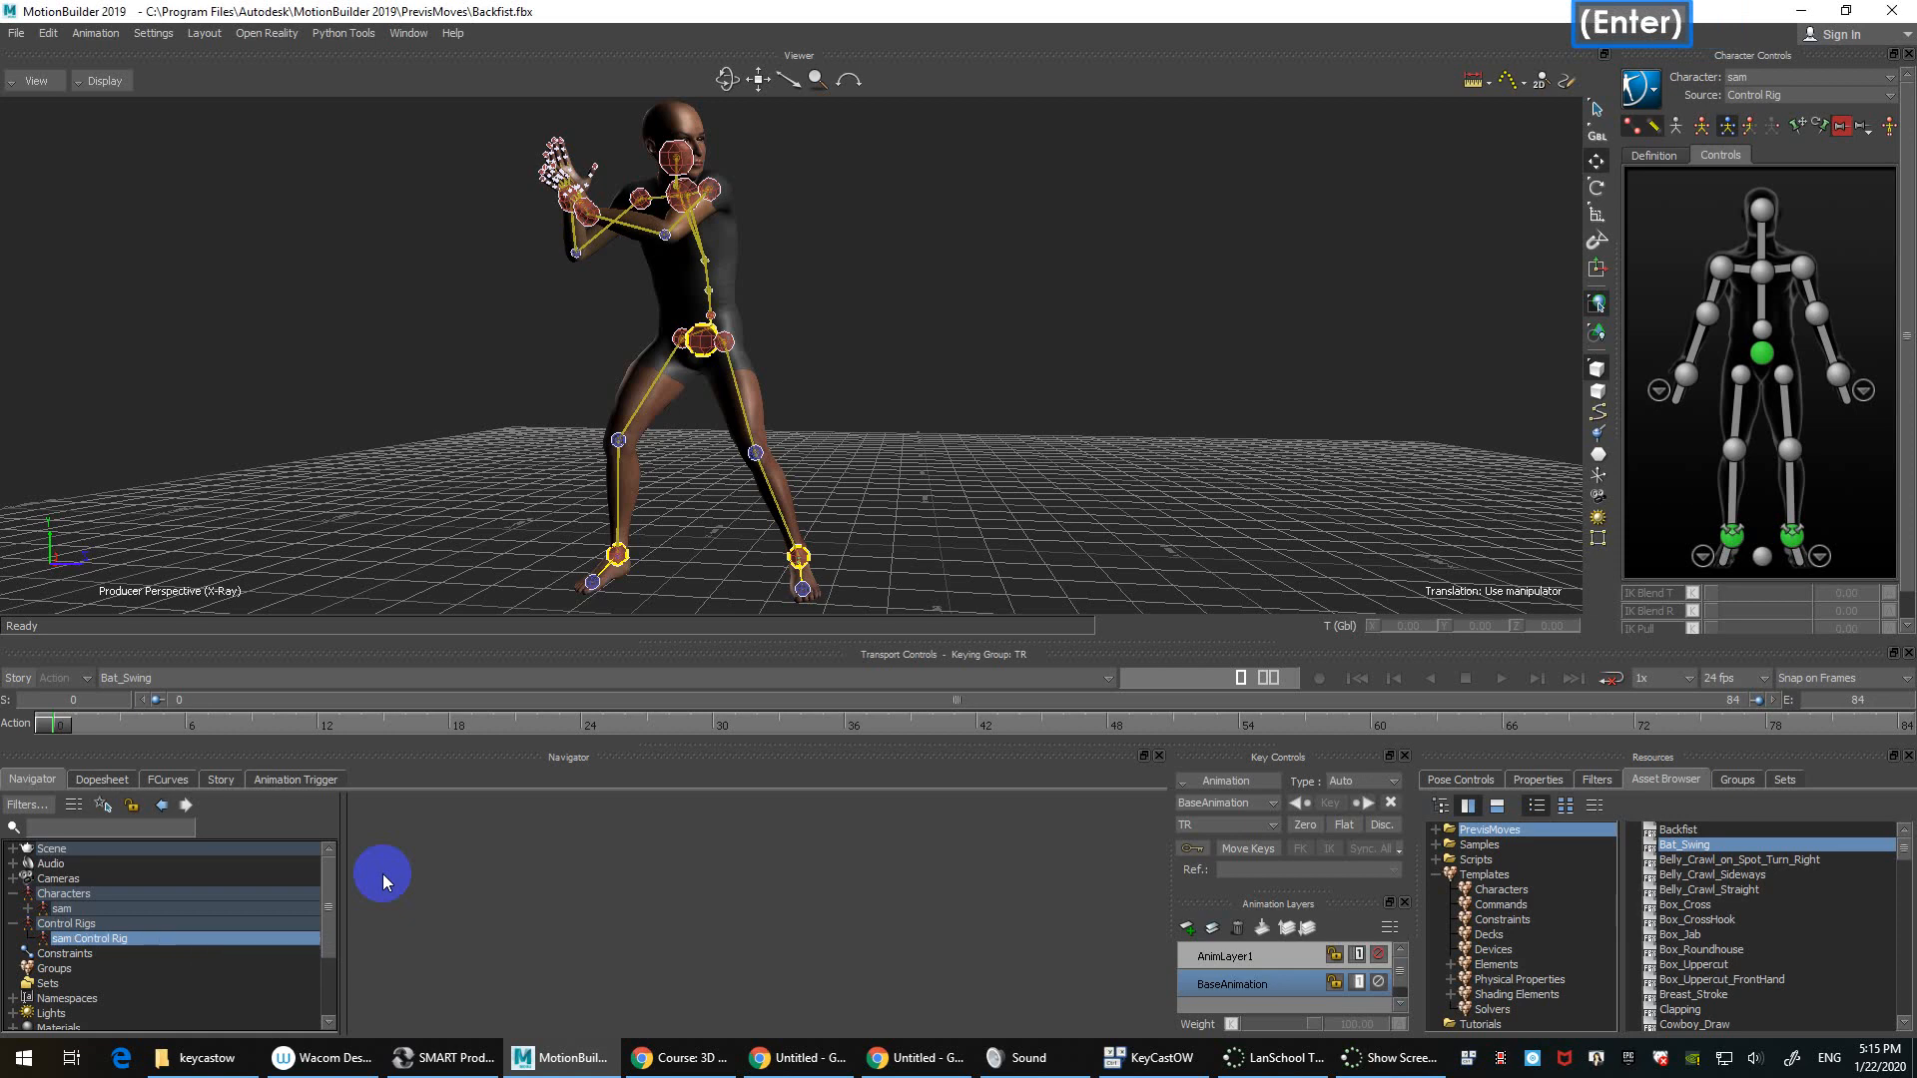
pyautogui.click(1783, 74)
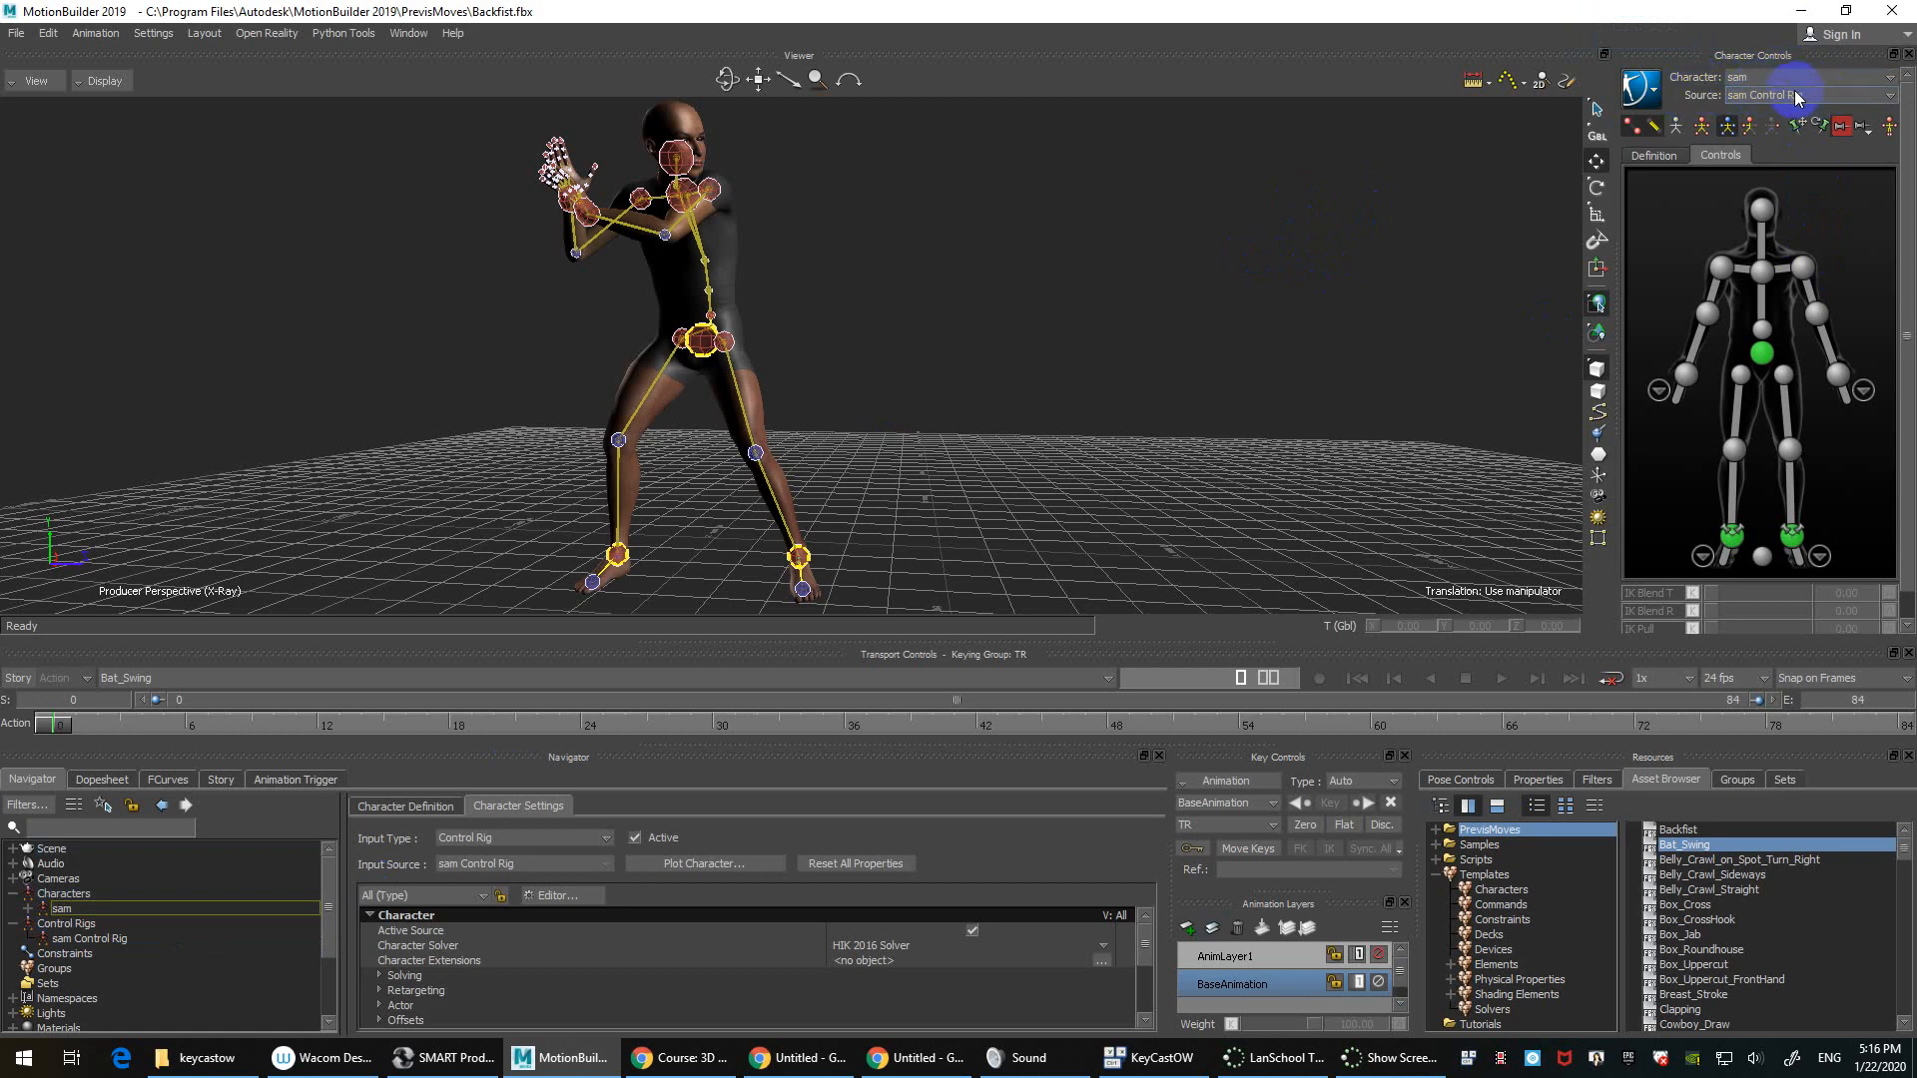
pyautogui.click(1274, 265)
pyautogui.click(1761, 75)
pyautogui.click(1761, 76)
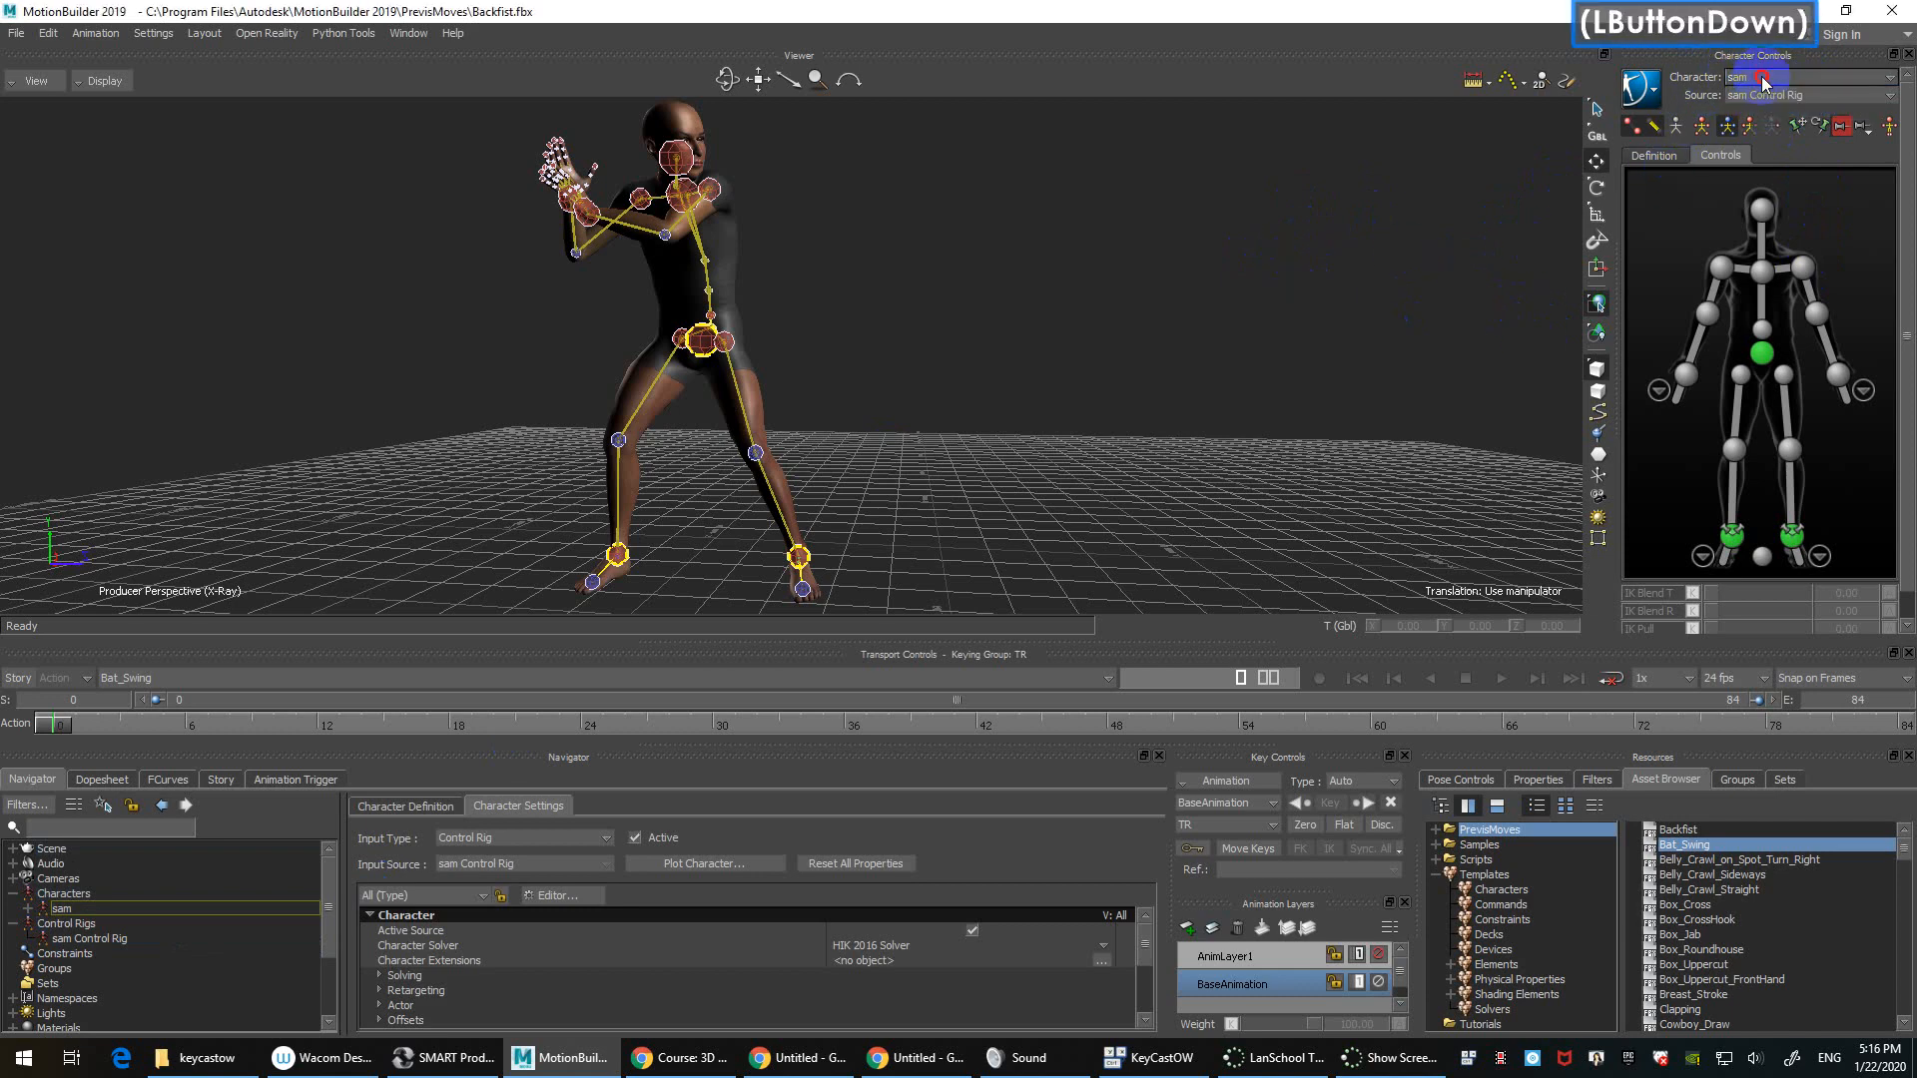
pyautogui.click(1687, 76)
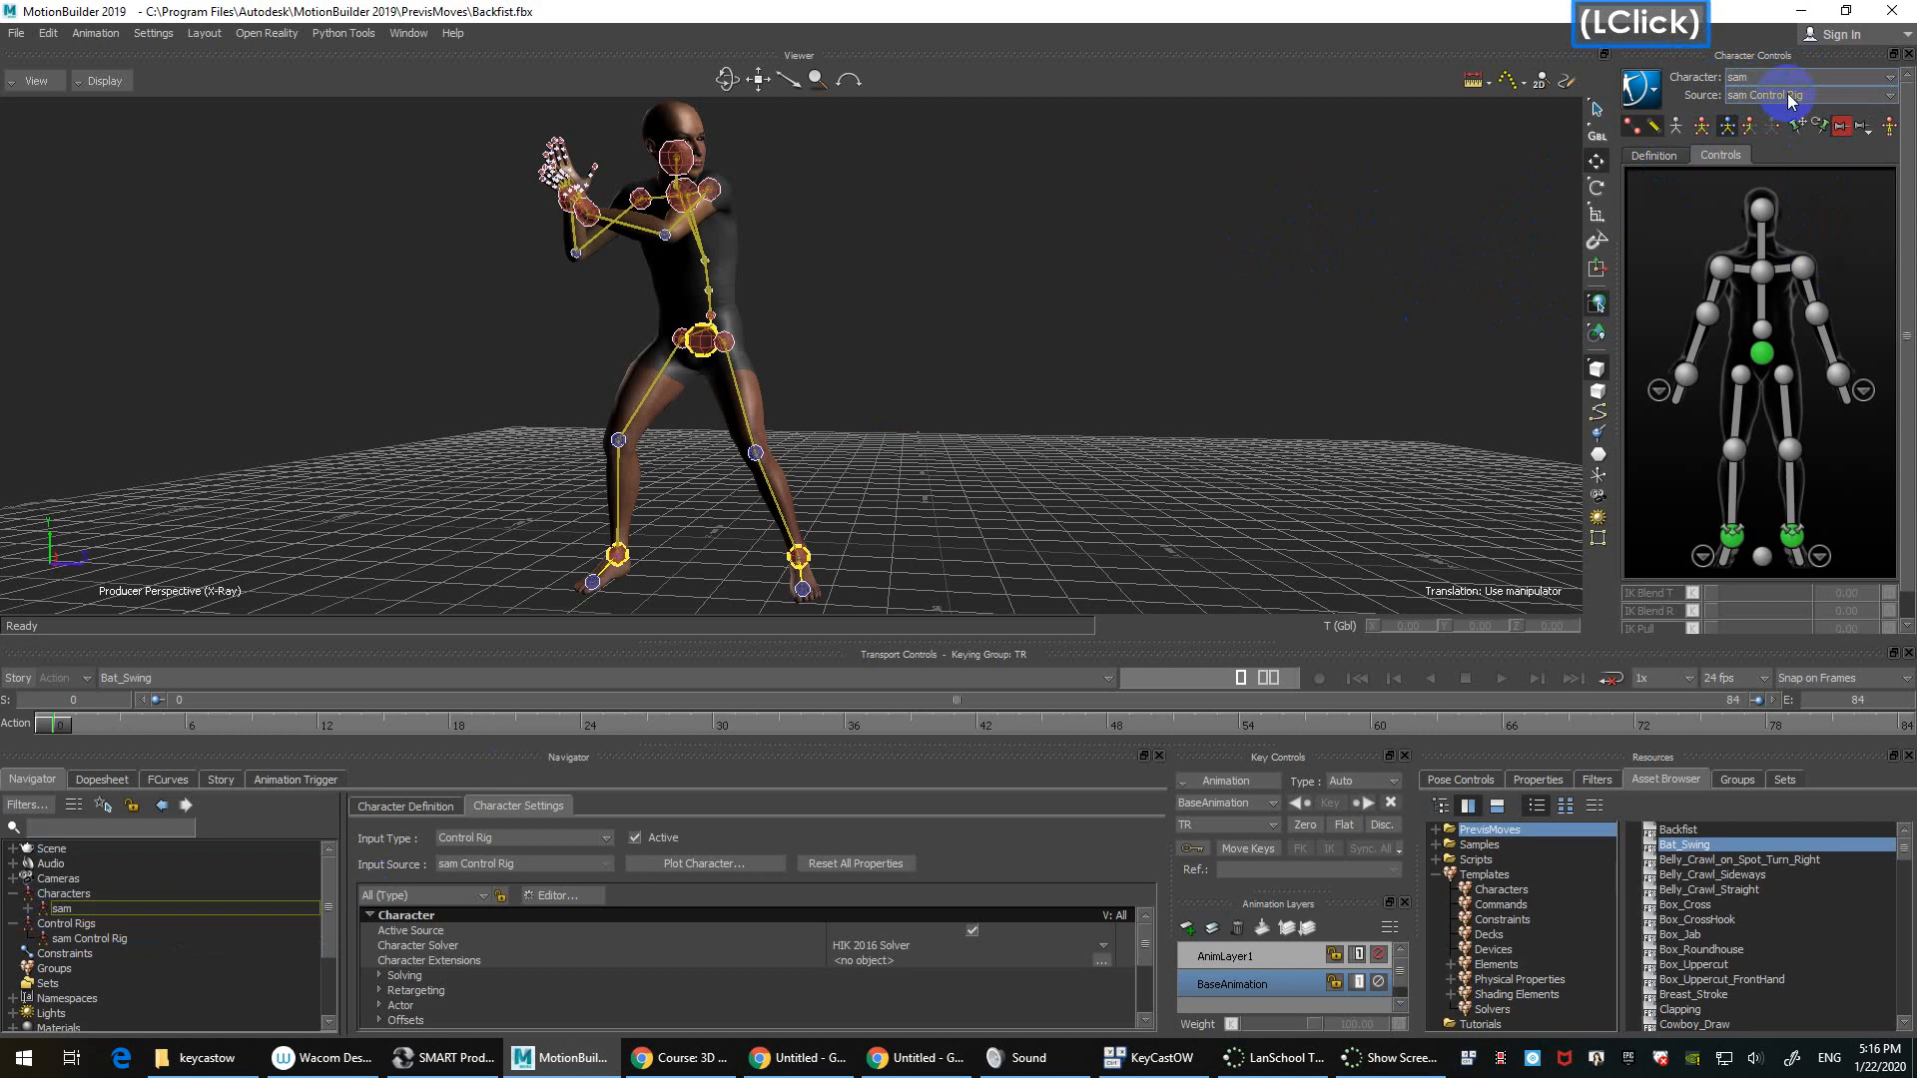
pyautogui.click(1785, 142)
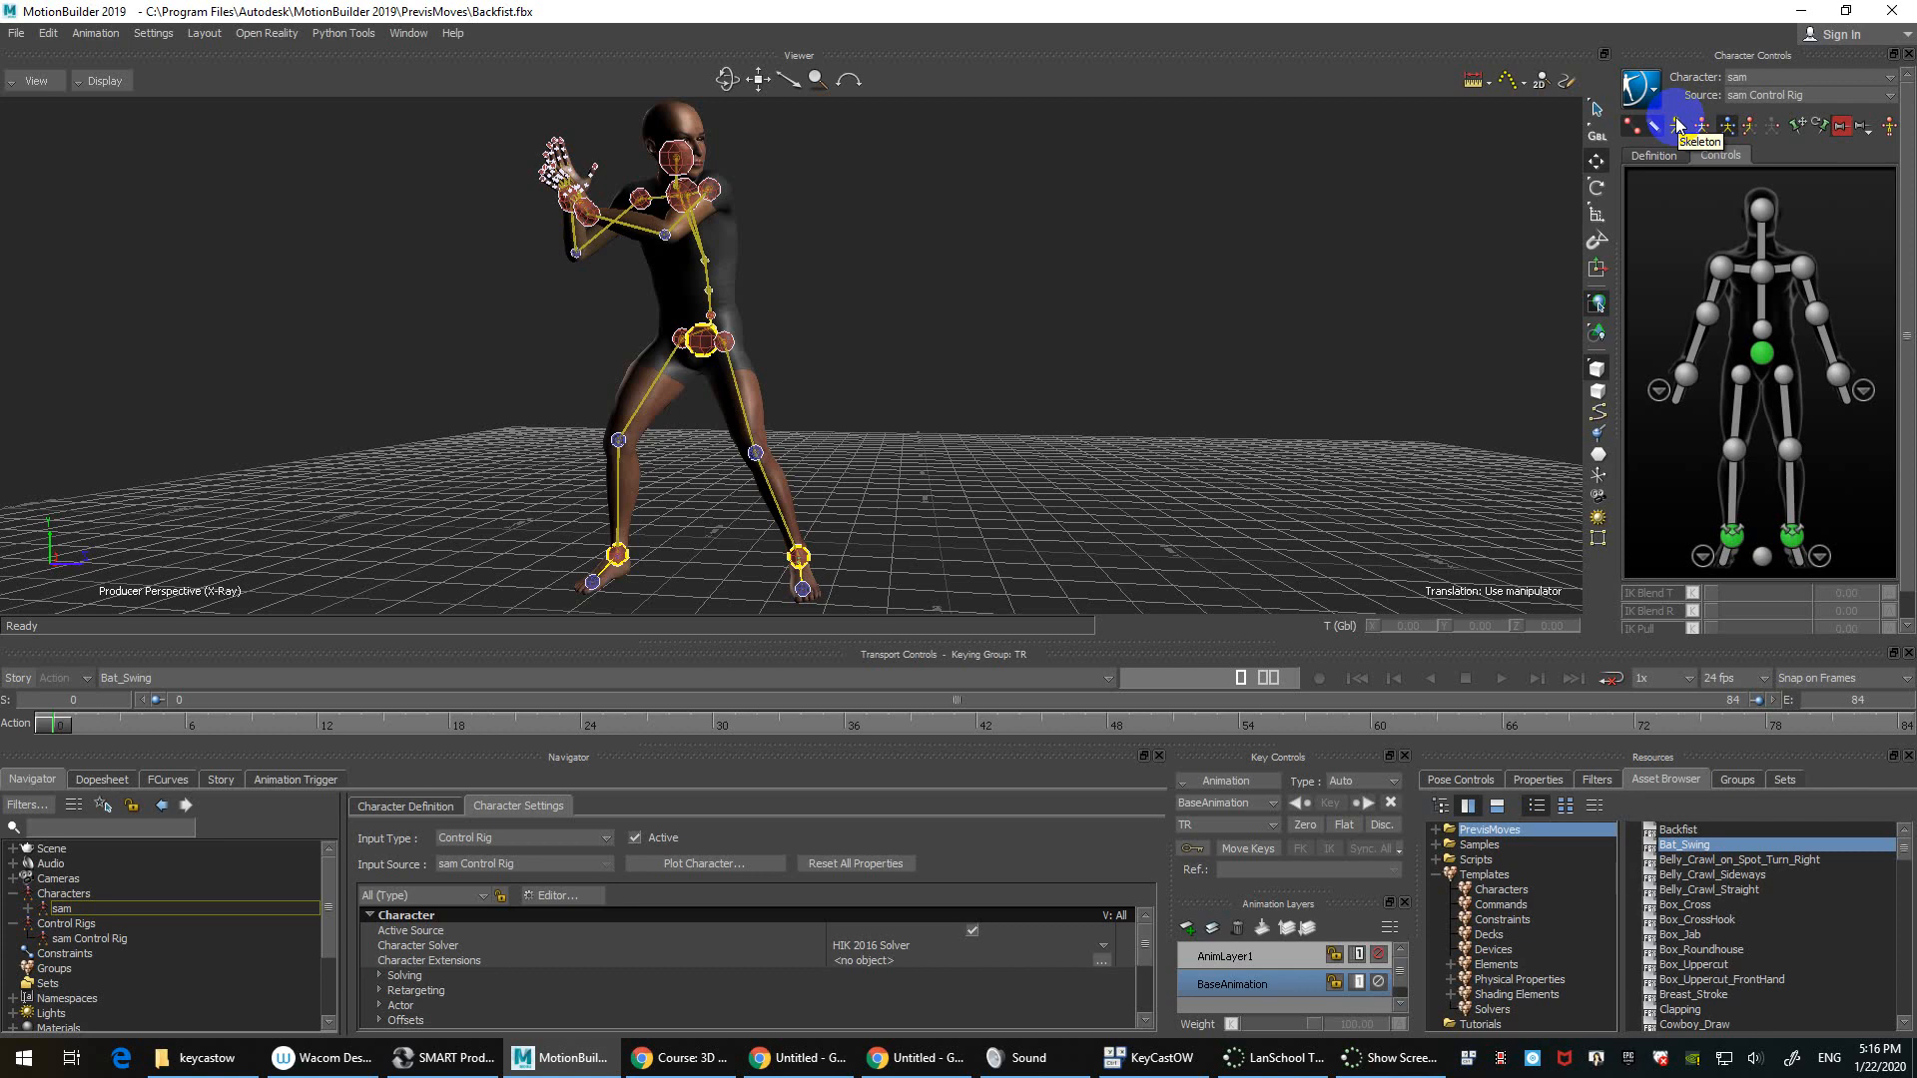
pyautogui.scroll(1, 1677, 124)
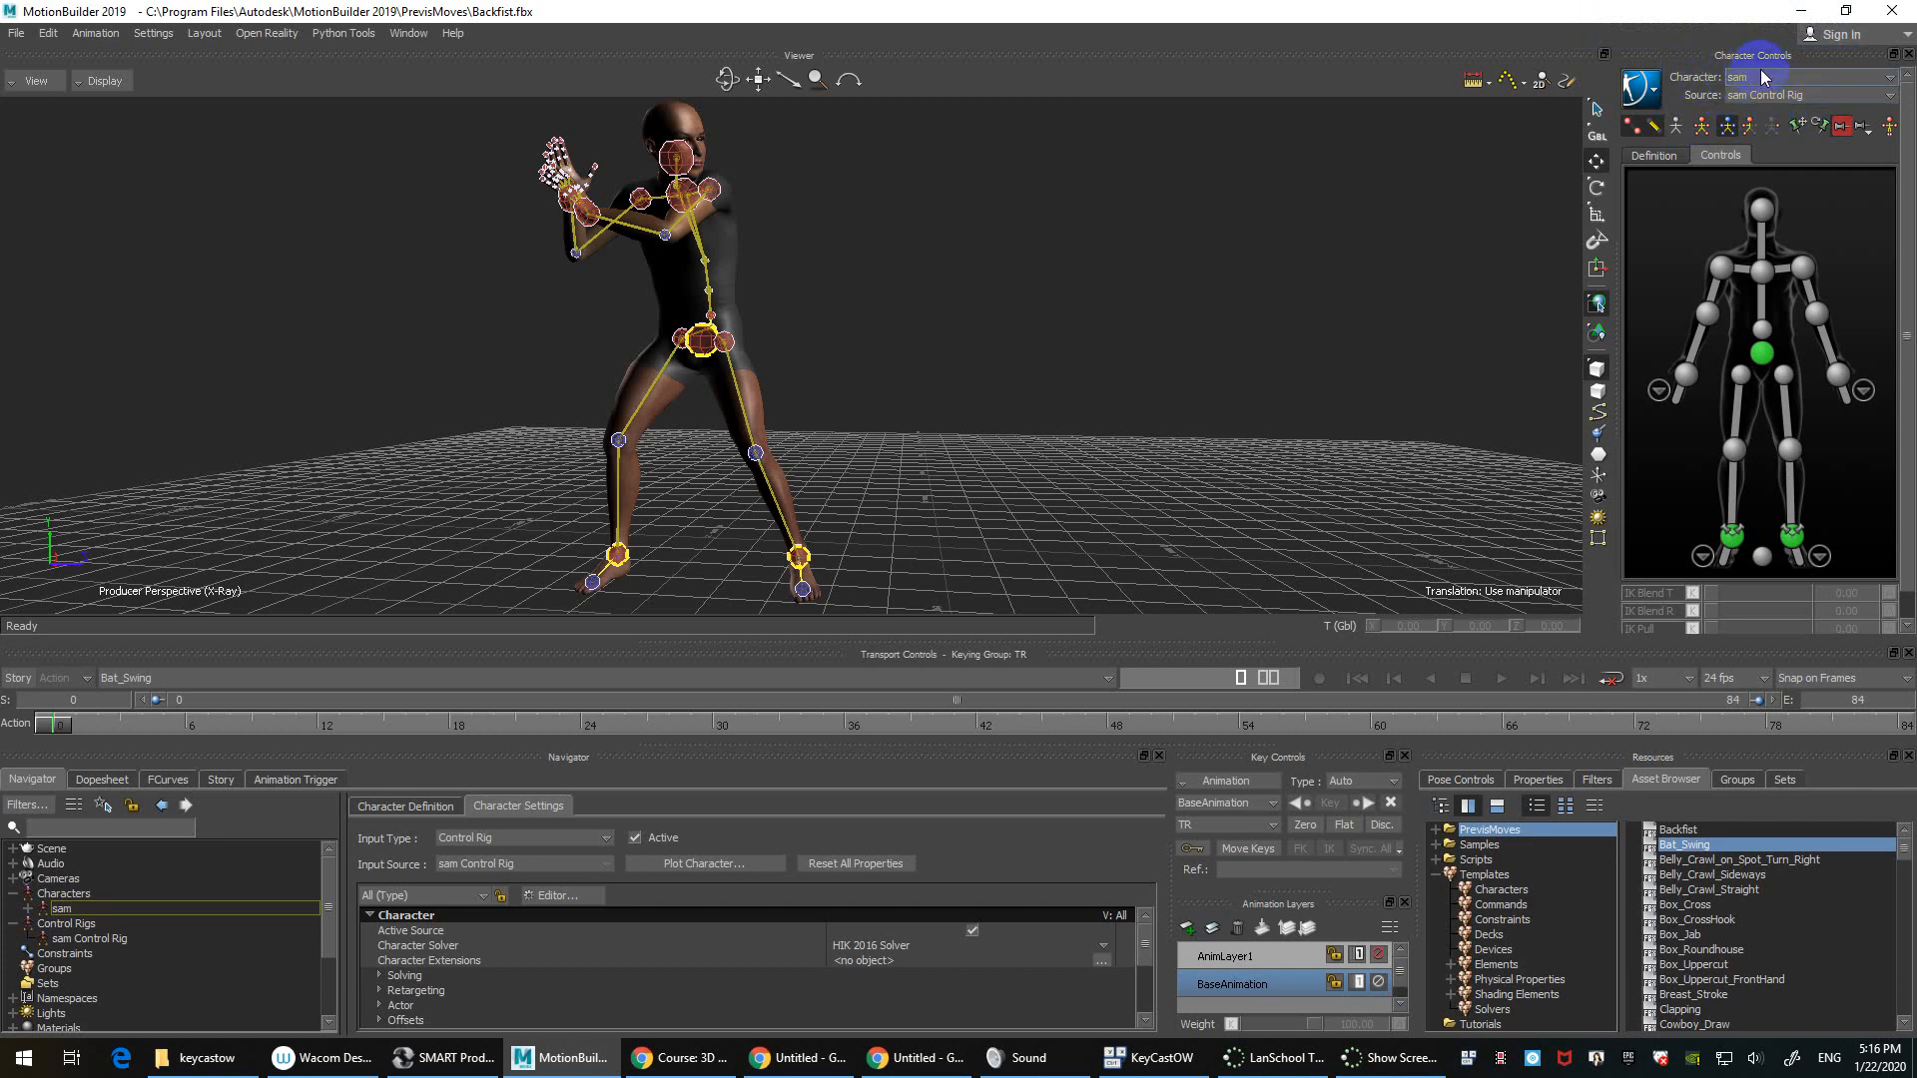
pyautogui.click(1803, 101)
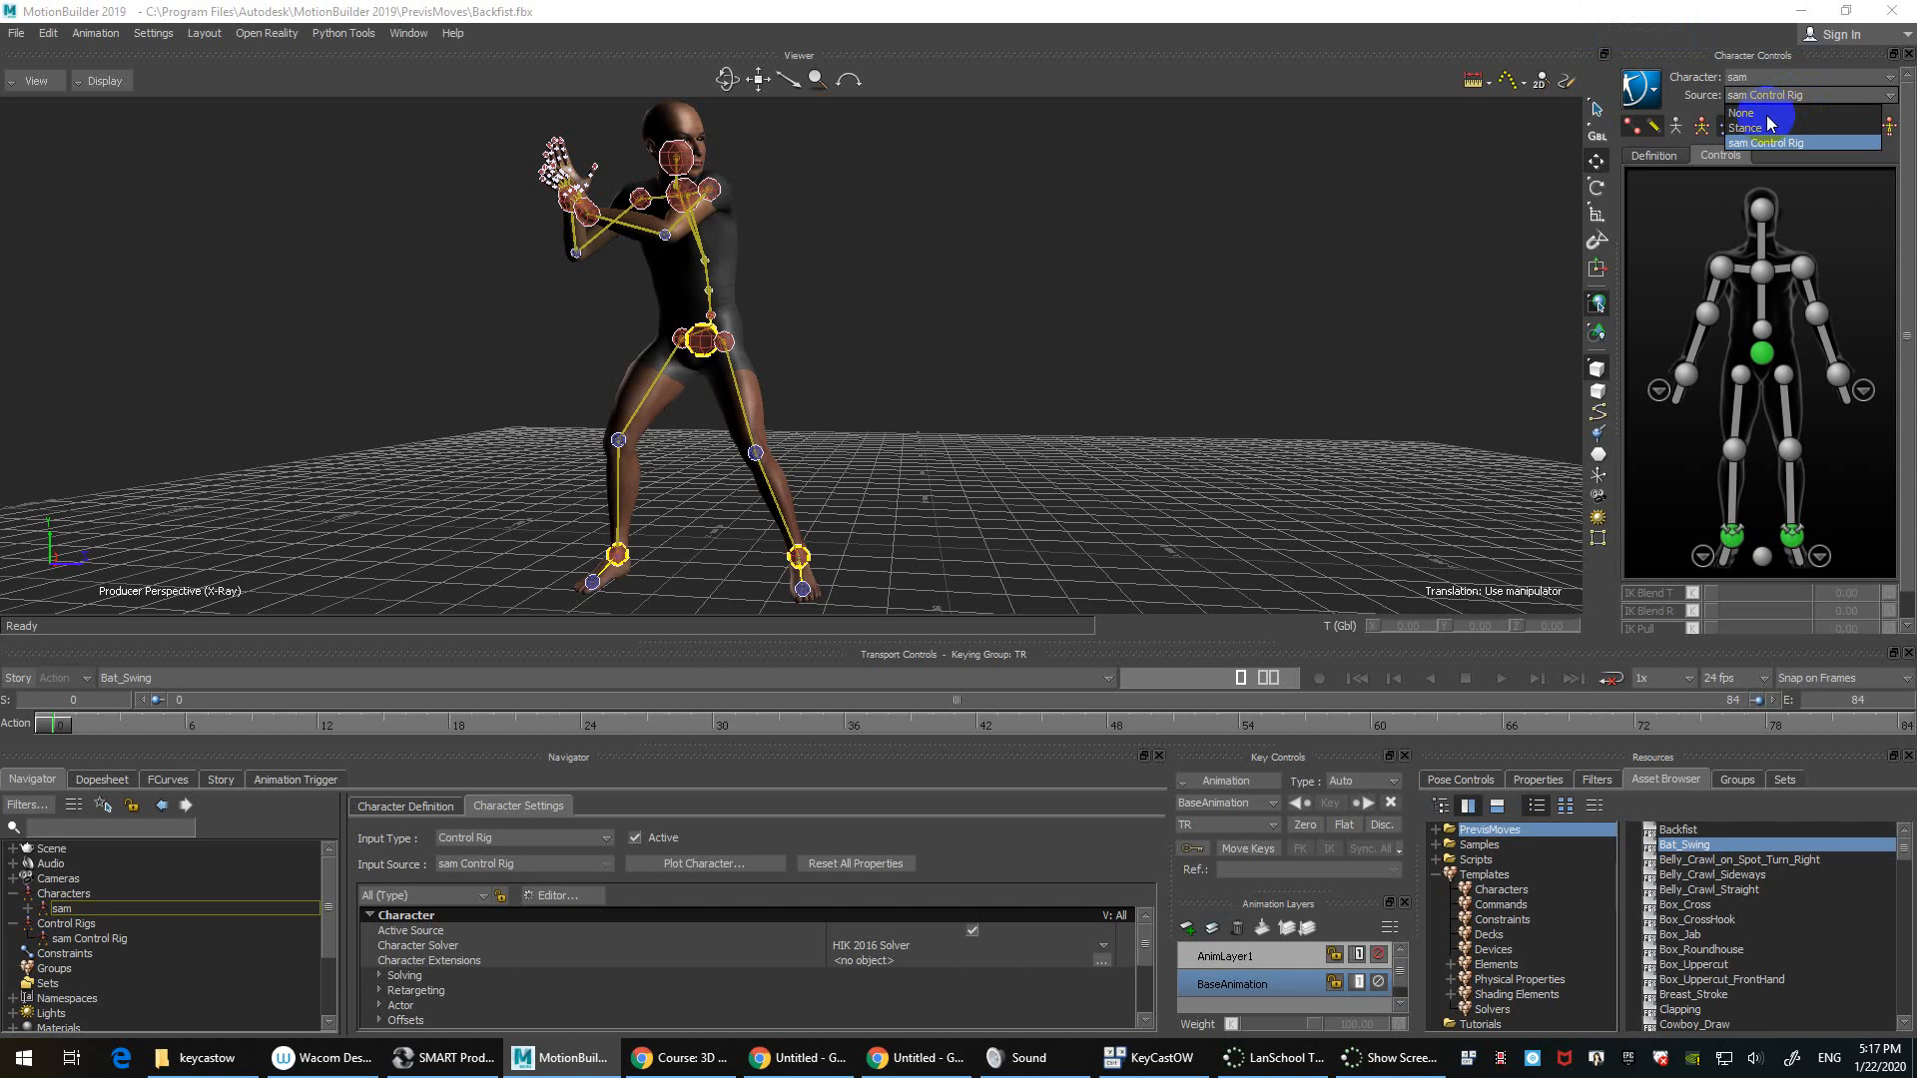
pyautogui.click(1769, 114)
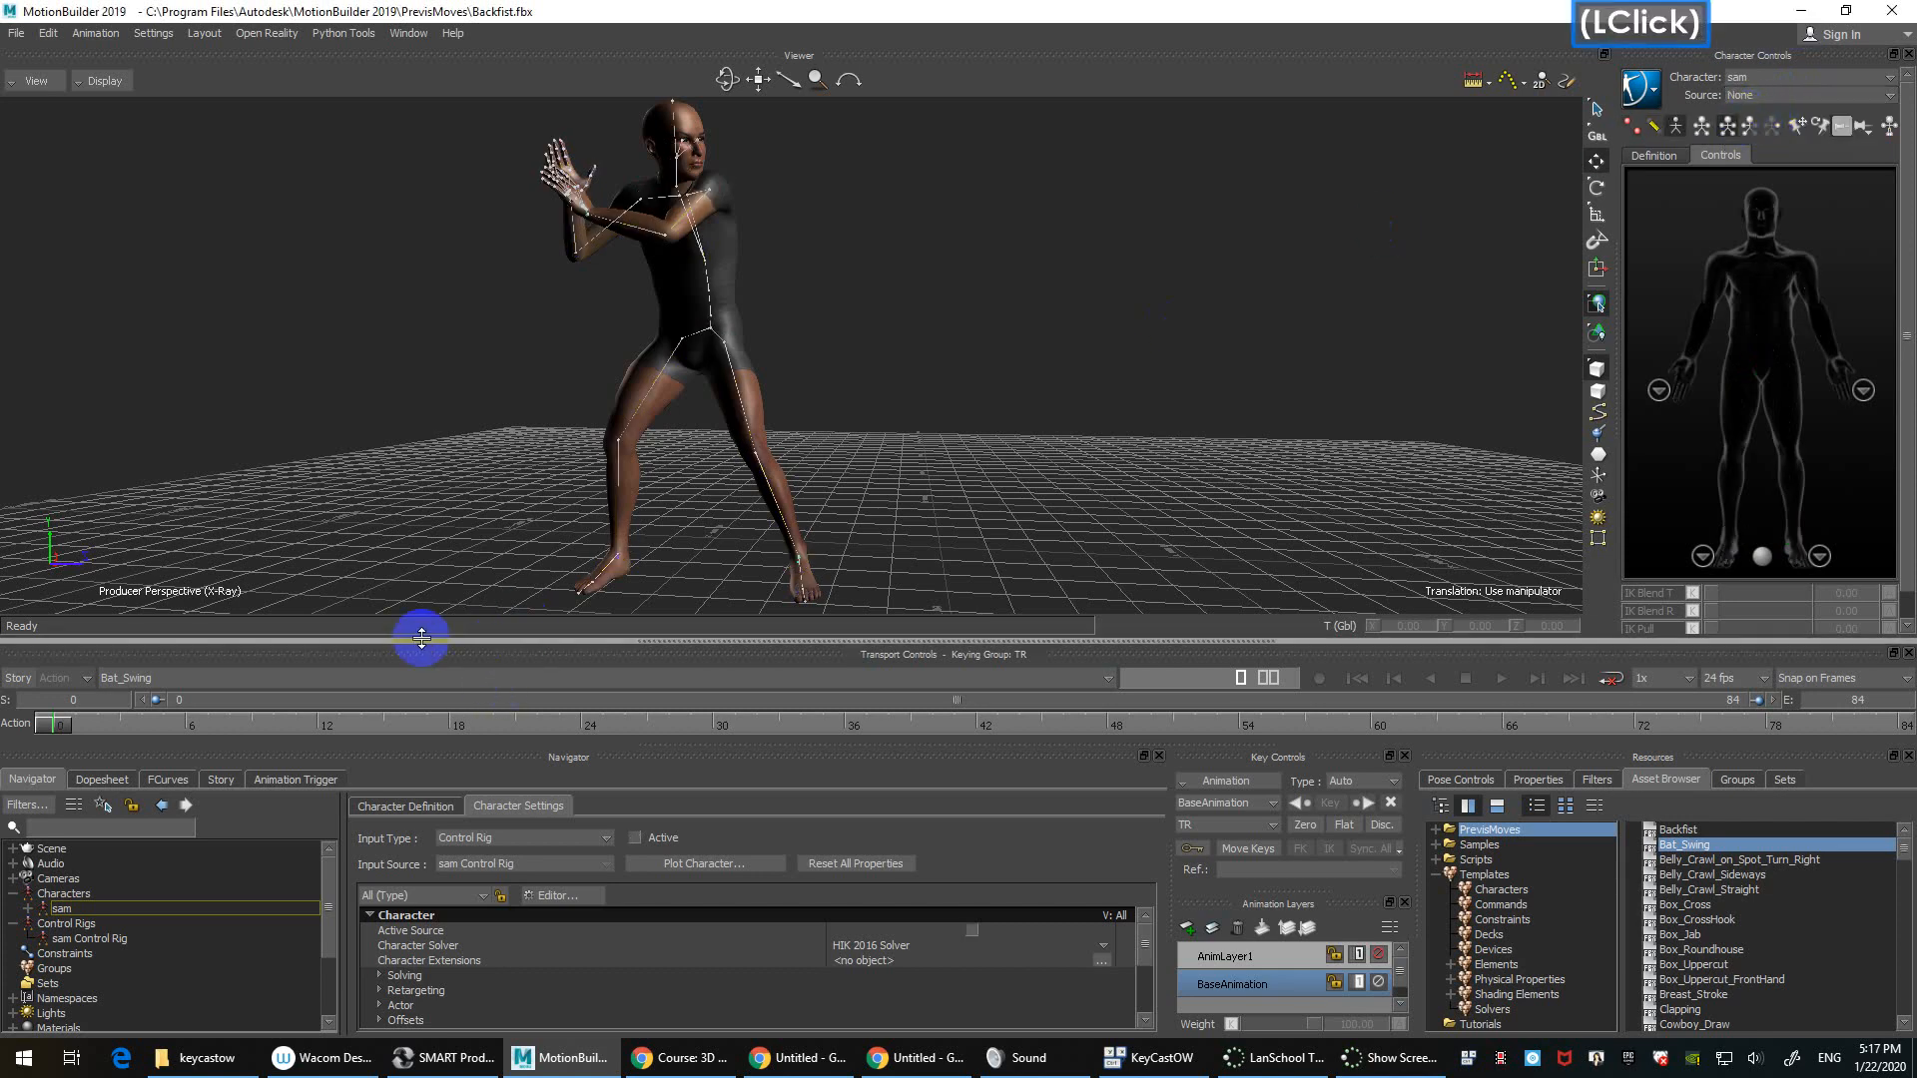
pyautogui.moveTo(78, 729); pyautogui.dragTo(150, 663)
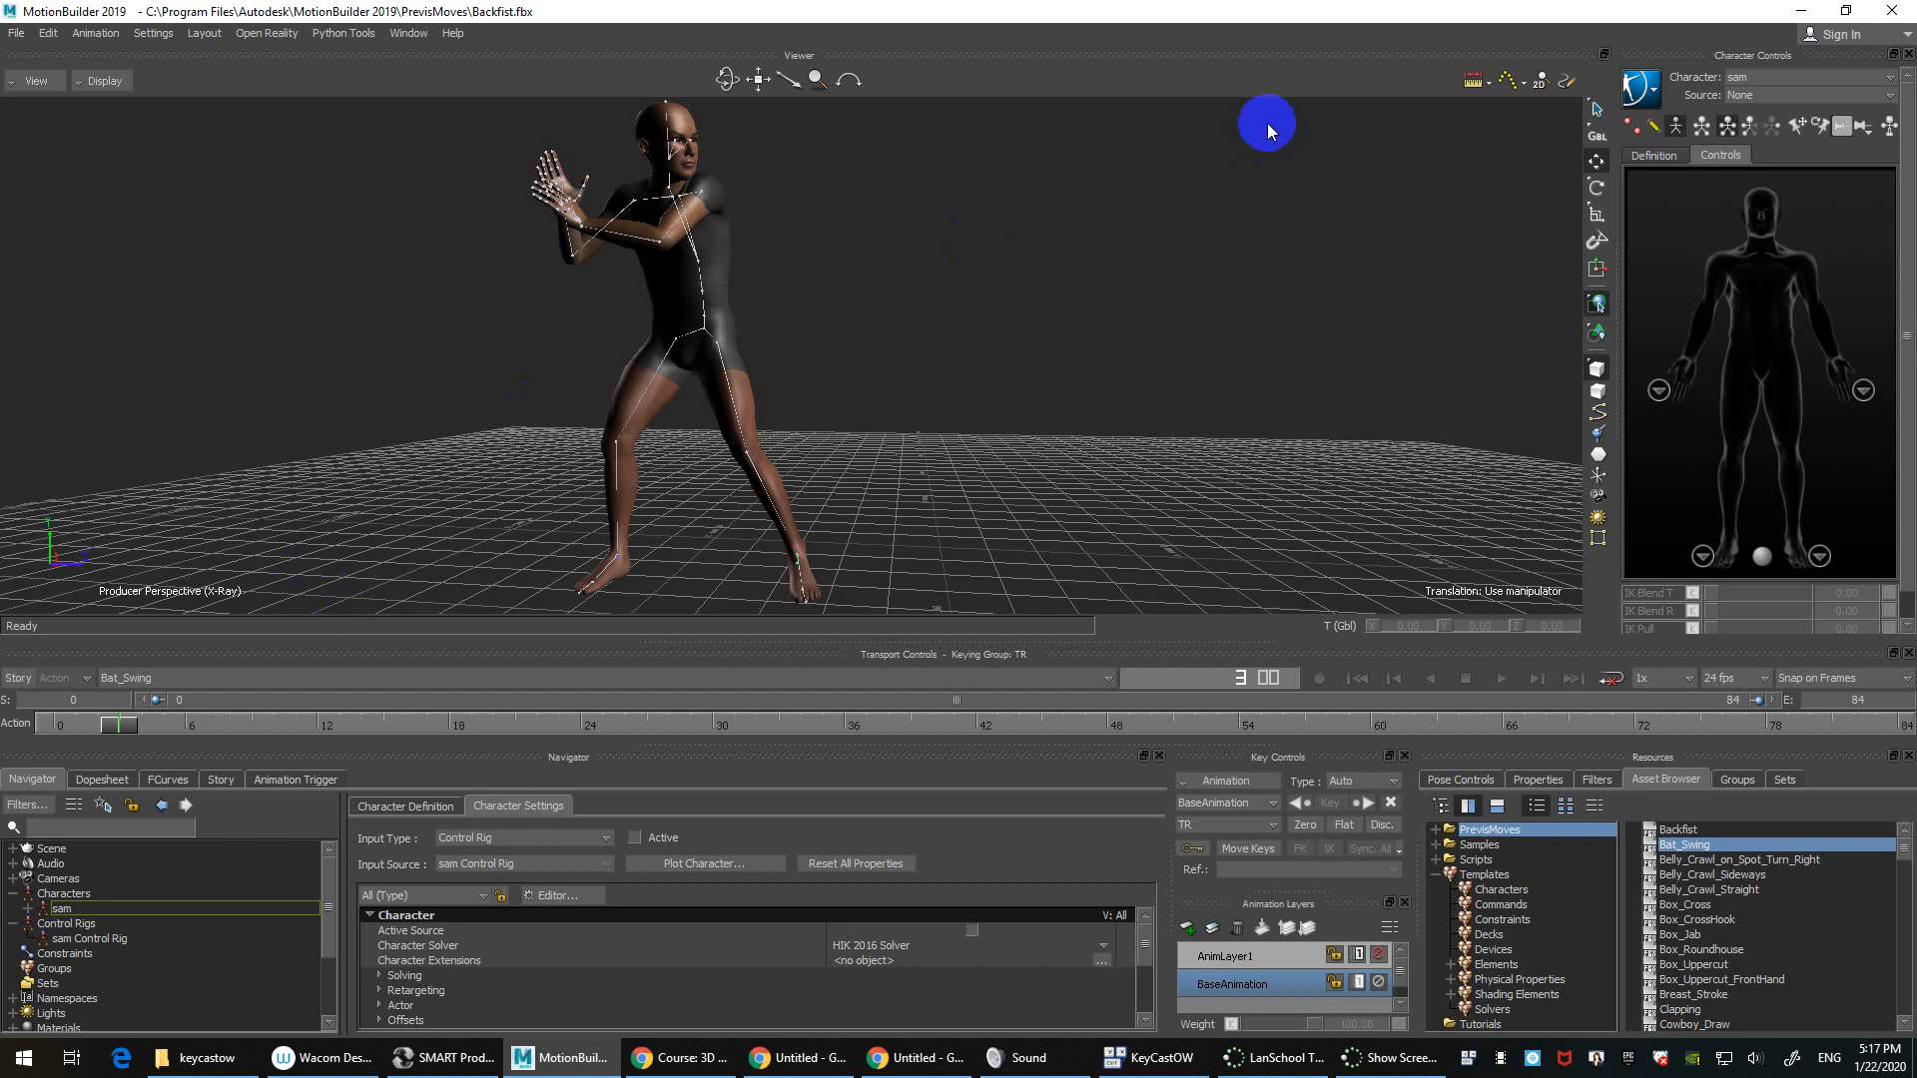
pyautogui.click(1799, 96)
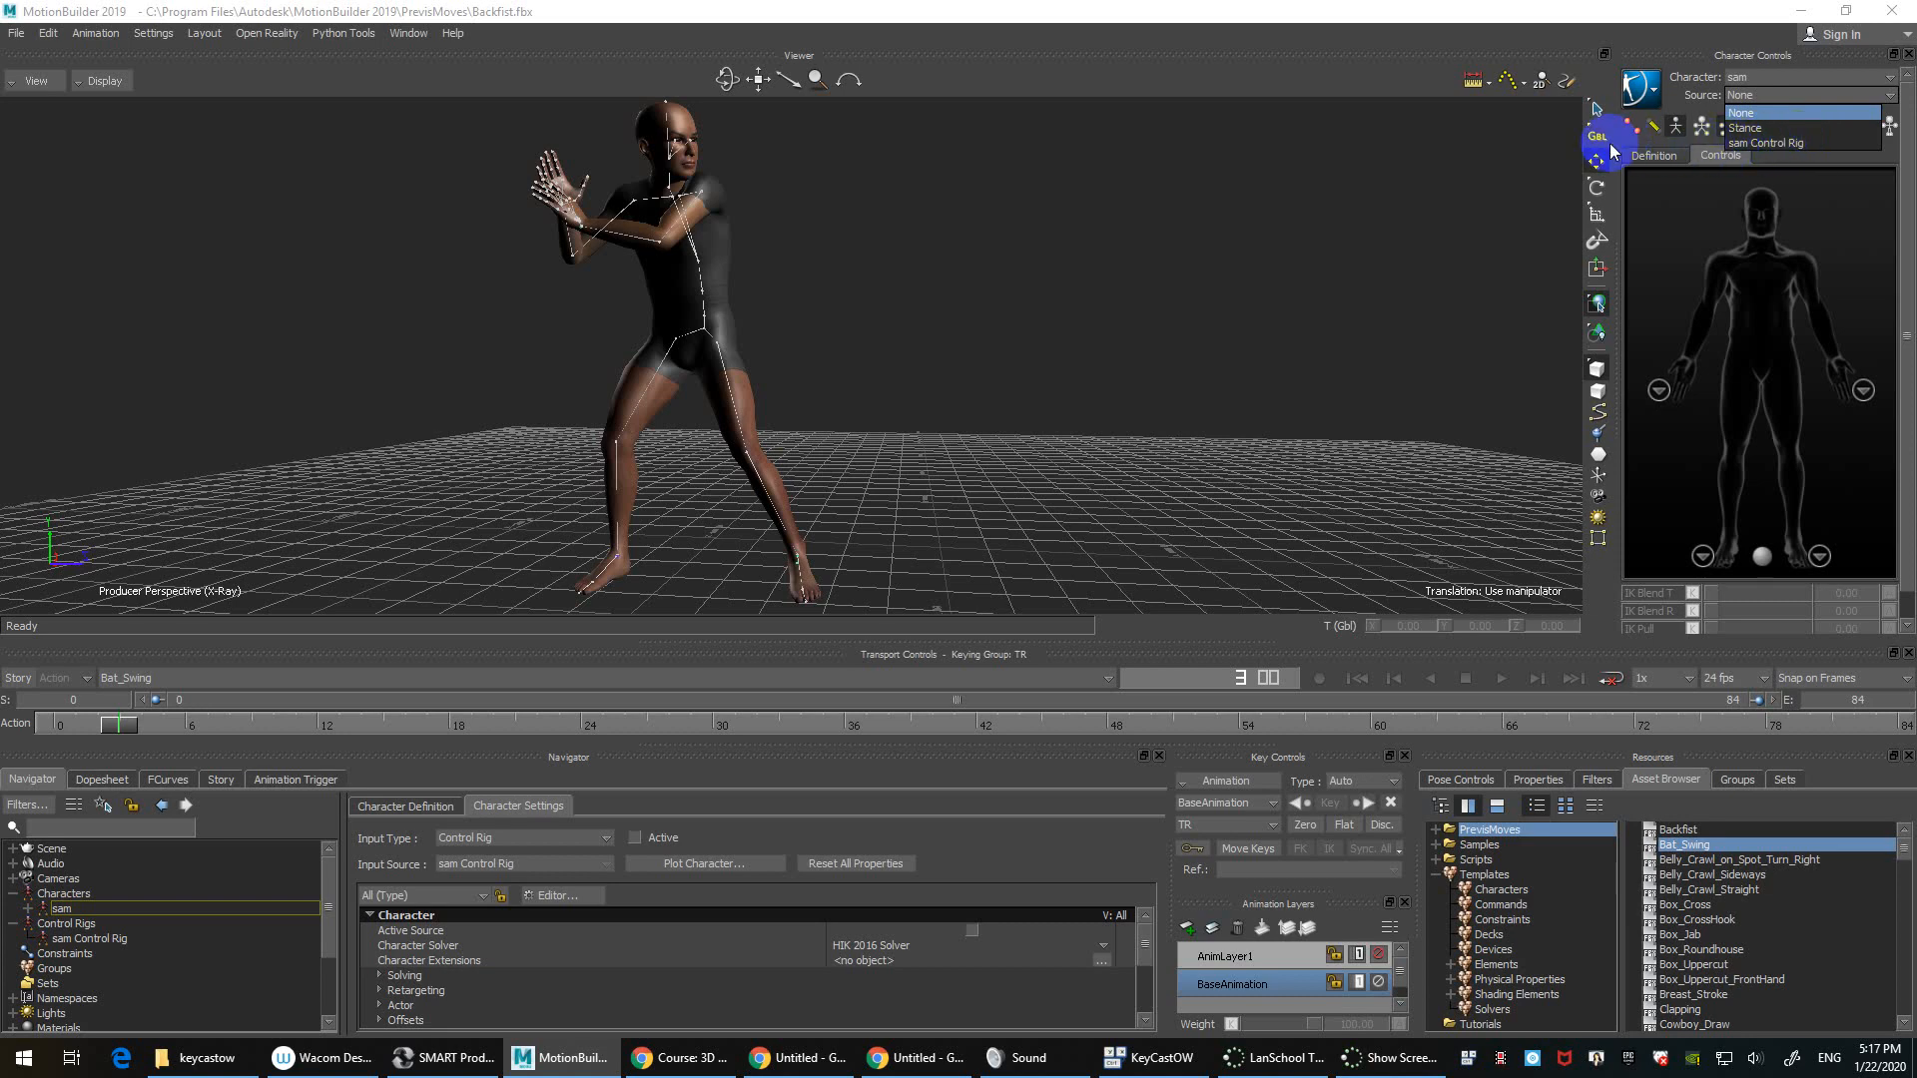
pyautogui.click(1397, 182)
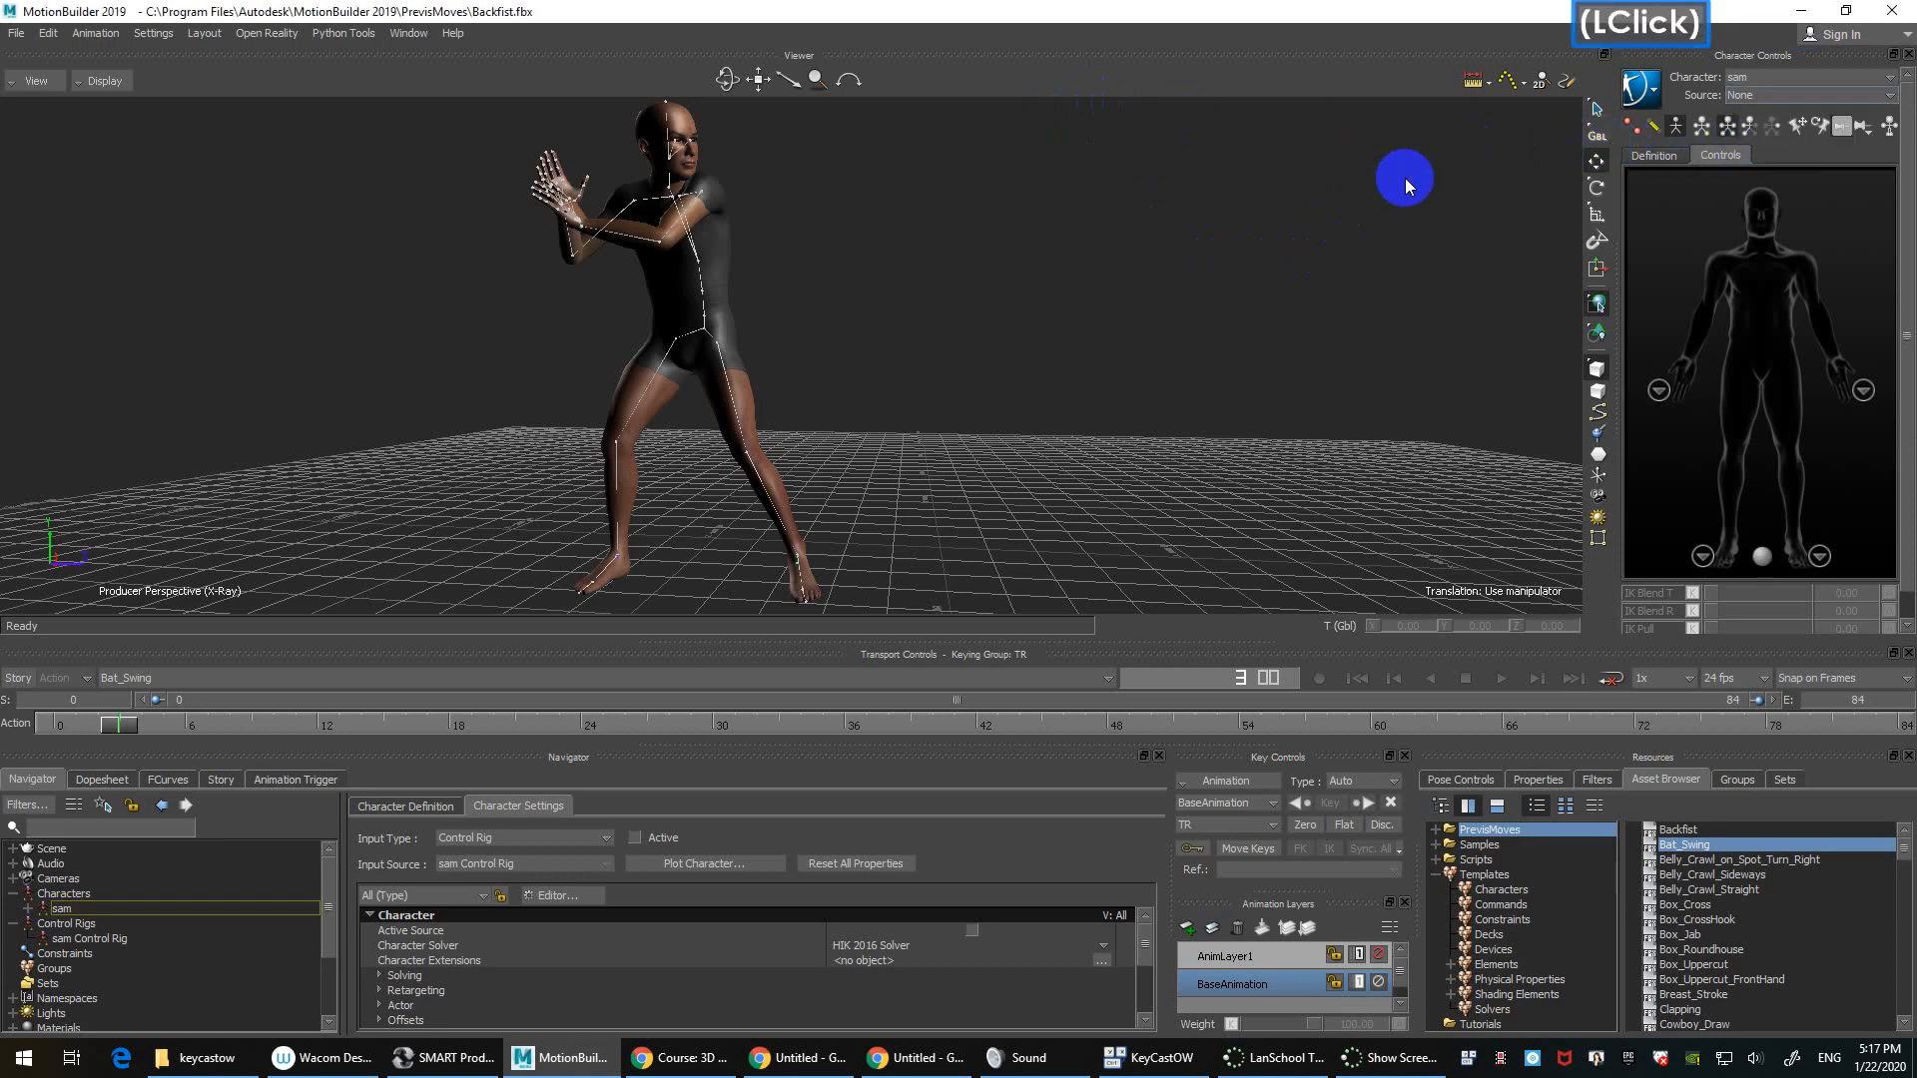
pyautogui.click(1774, 95)
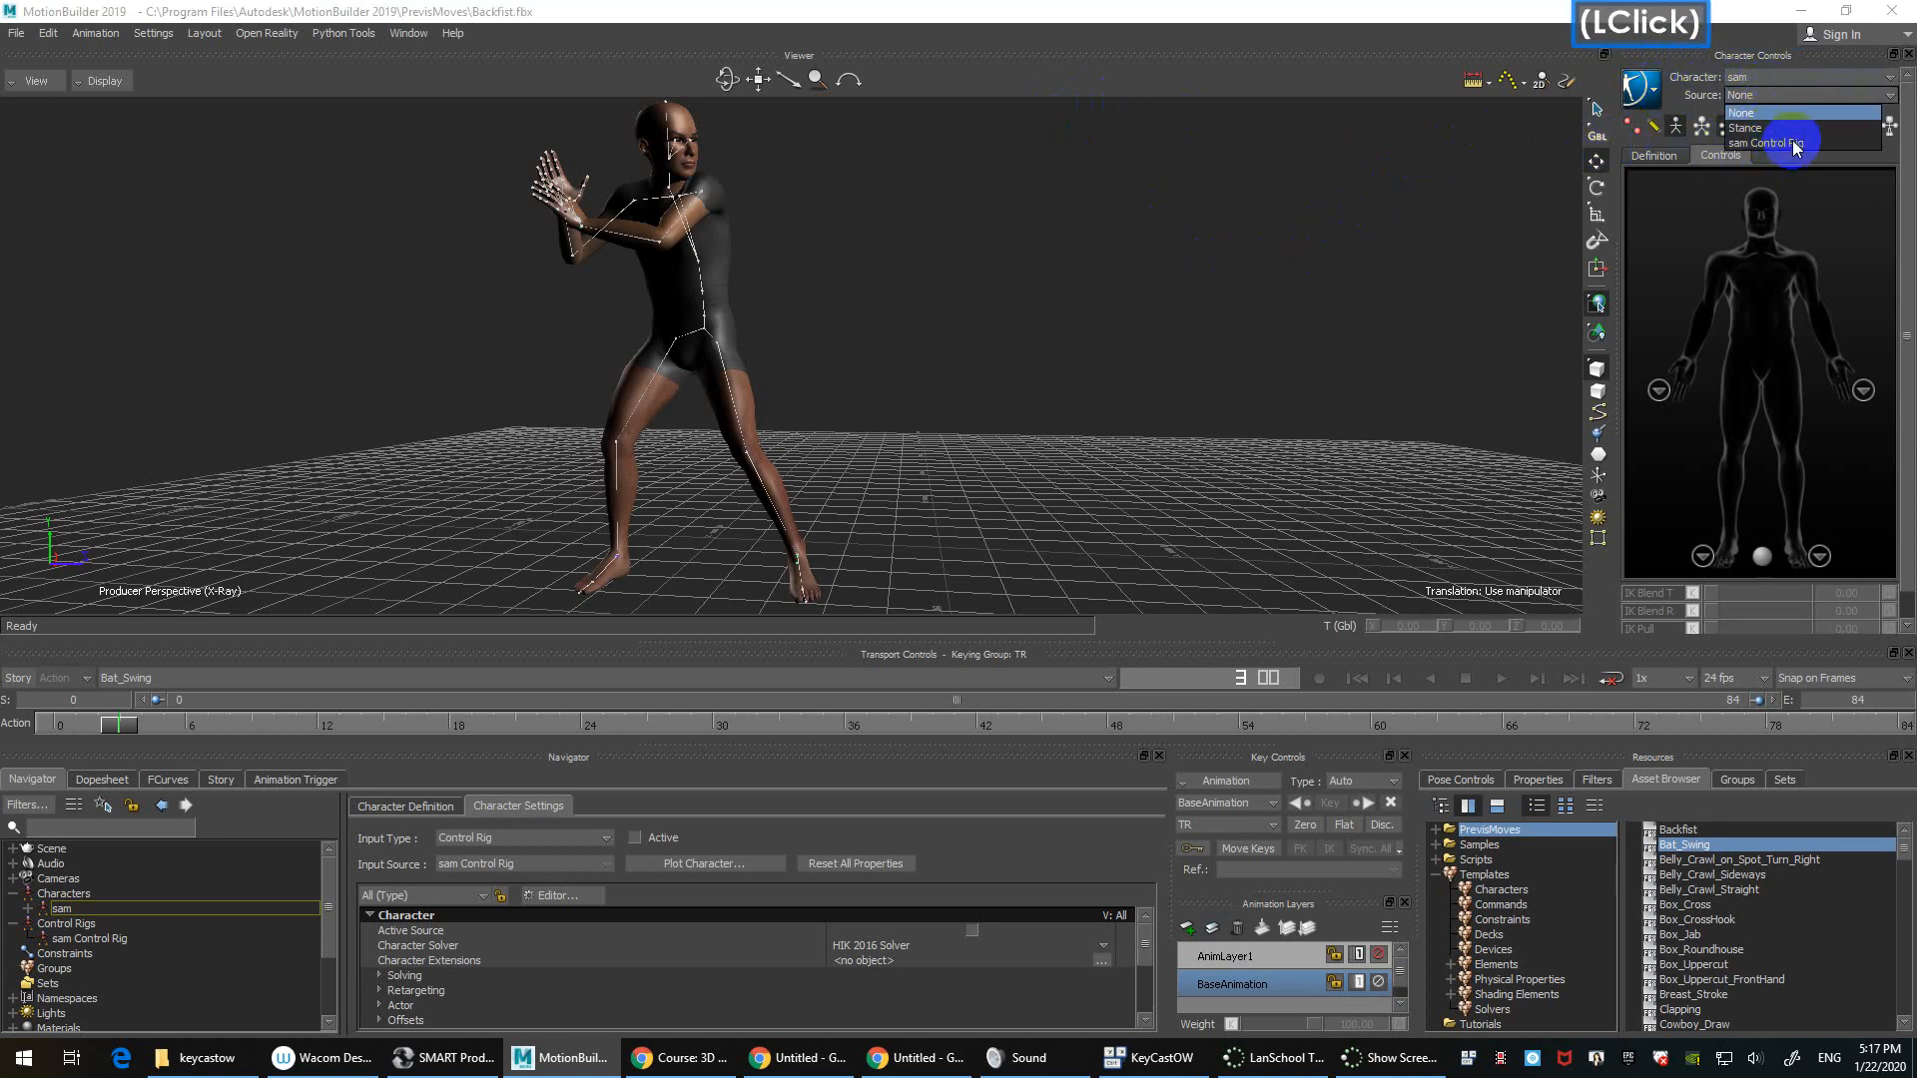
pyautogui.click(1791, 142)
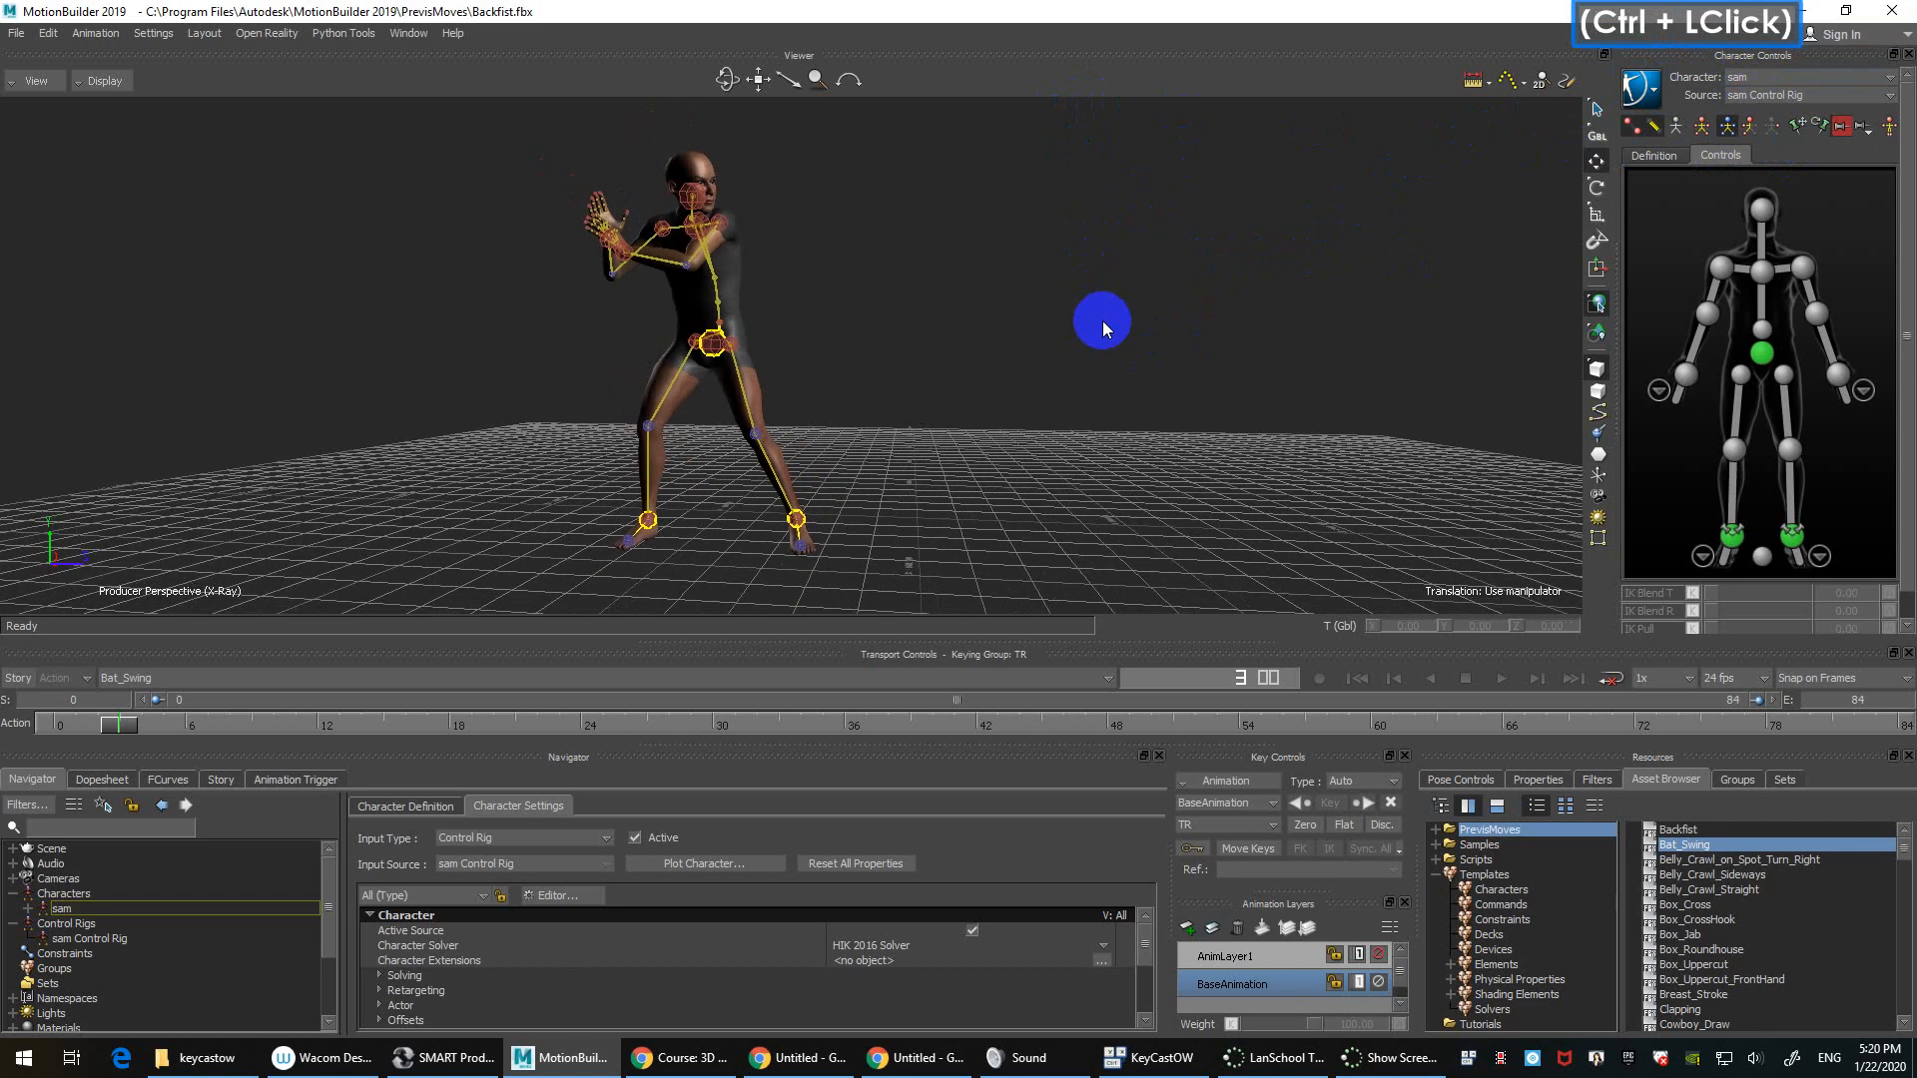
pyautogui.keyDown('ctrl'); pyautogui.moveTo(1102, 320); pyautogui.dragTo(1030, 377); pyautogui.keyUp('ctrl')
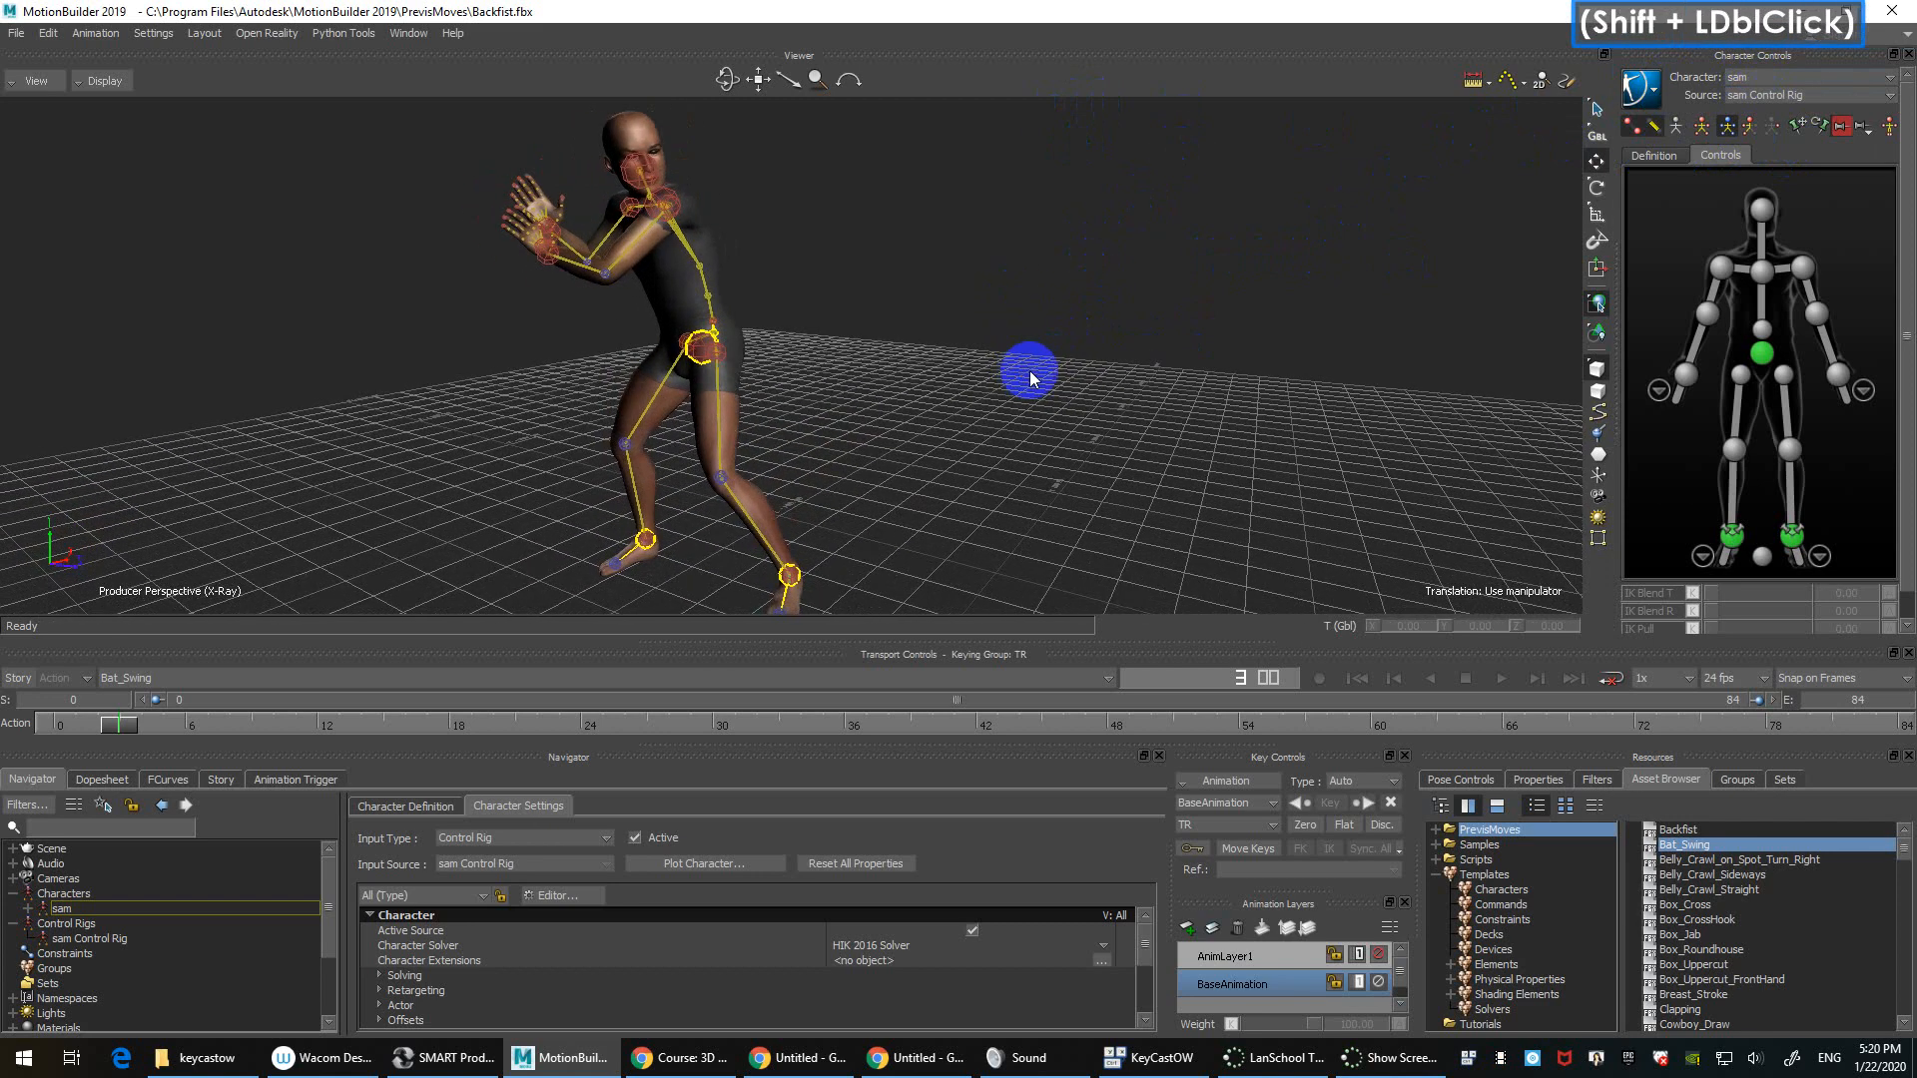
pyautogui.click(1005, 386)
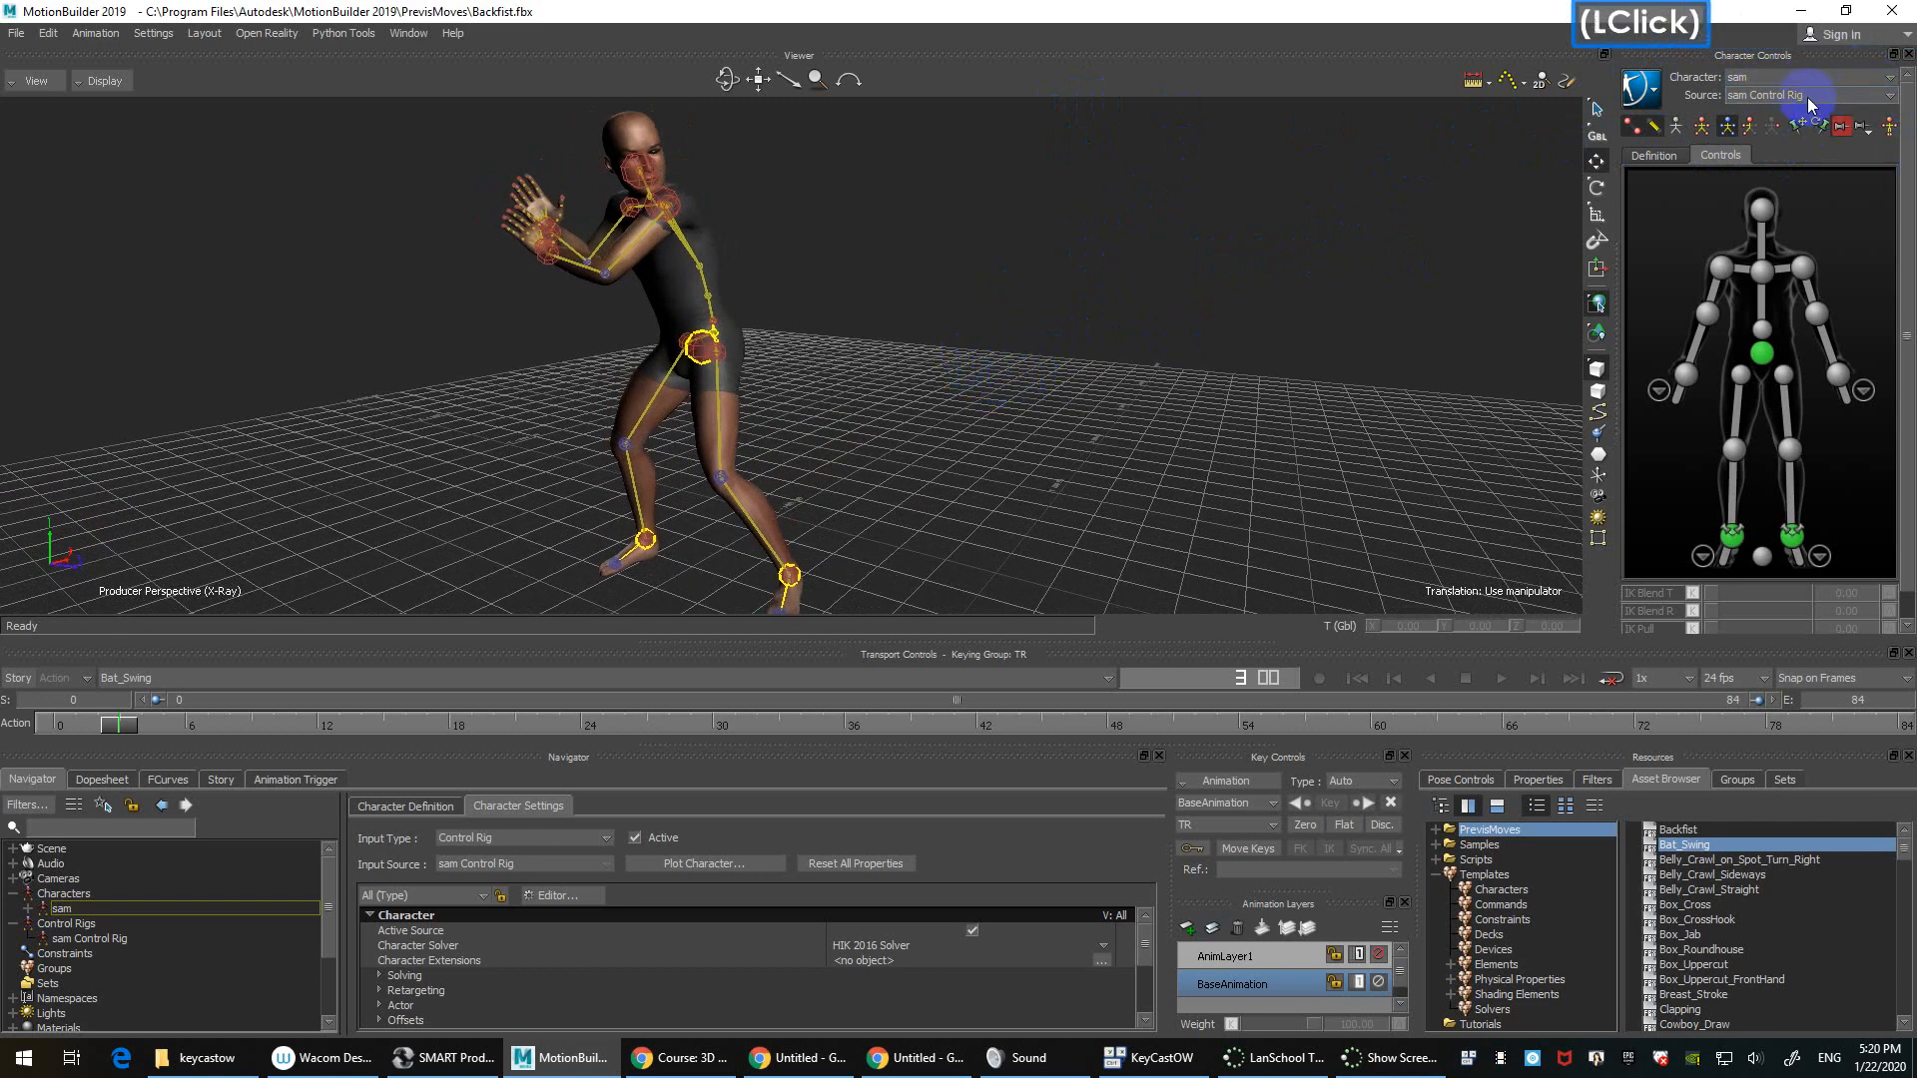
pyautogui.click(1772, 96)
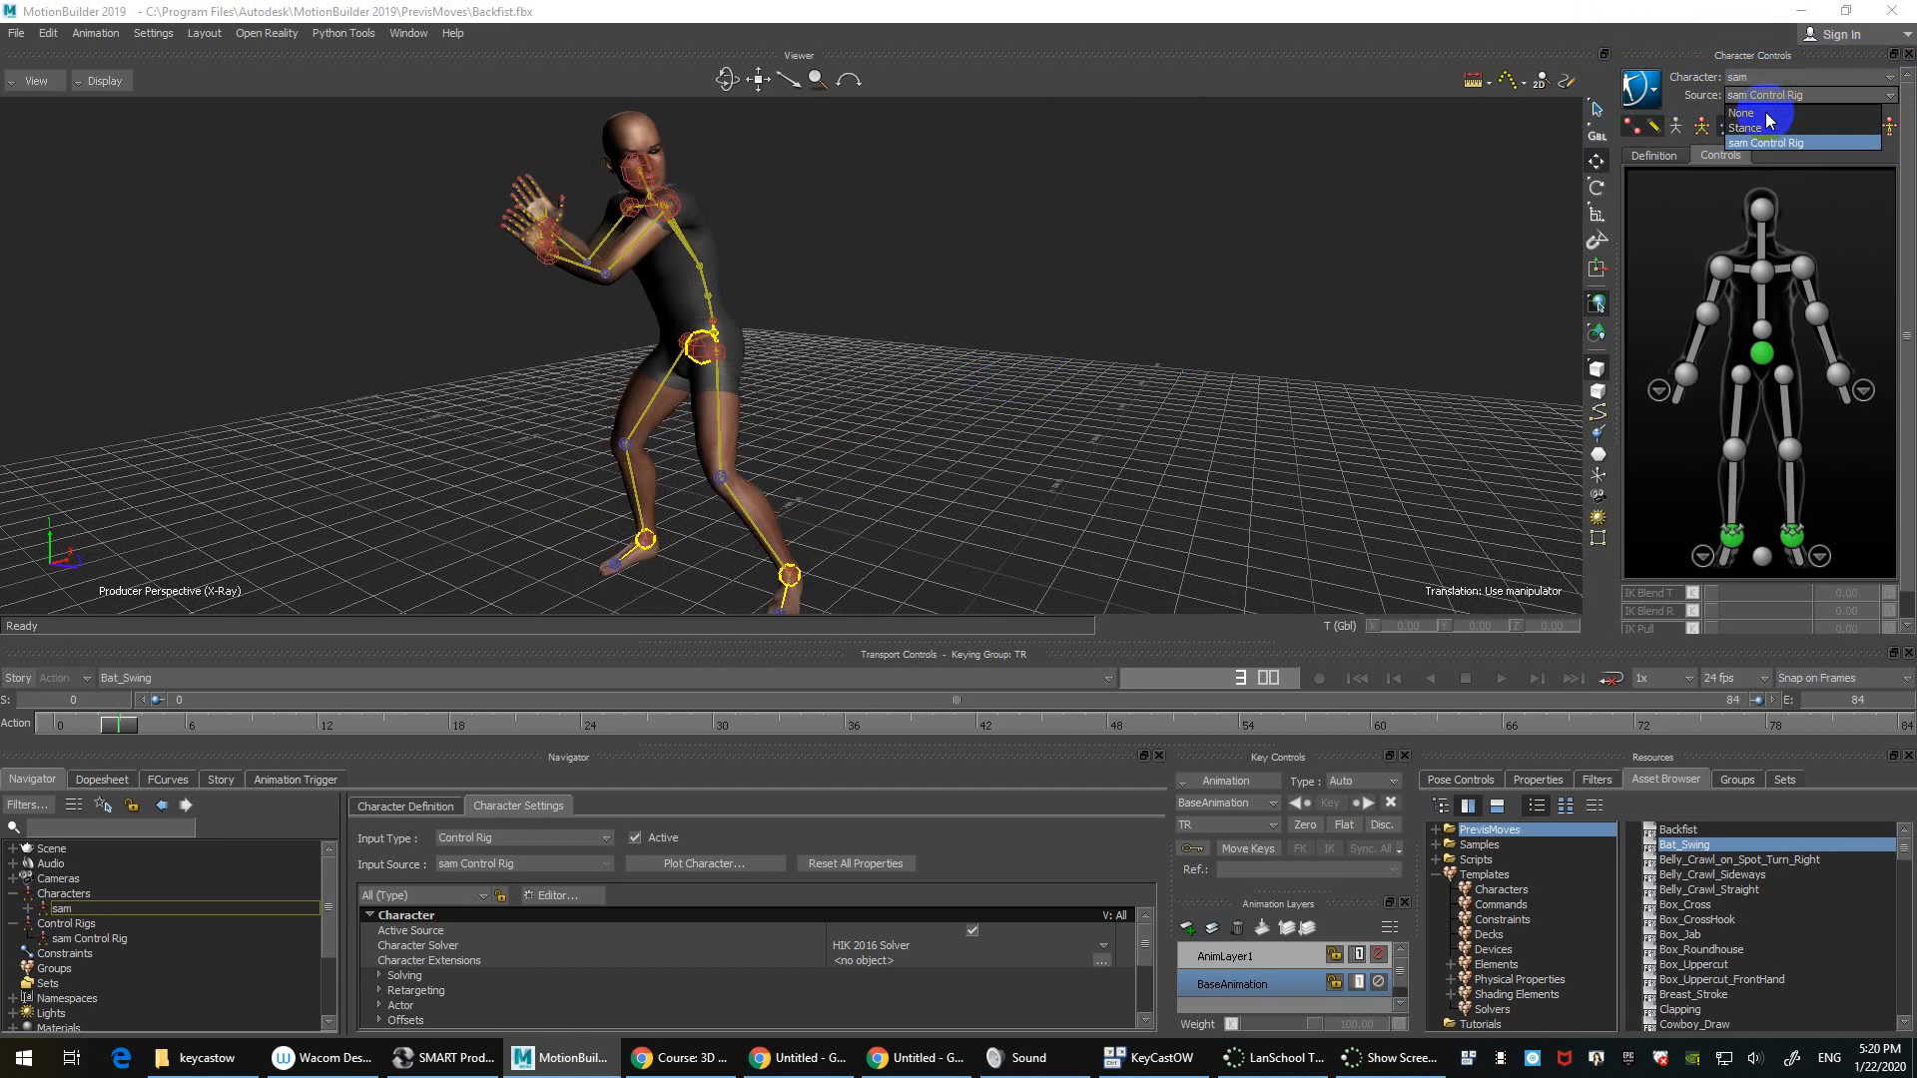
pyautogui.click(1764, 115)
pyautogui.moveTo(120, 725); pyautogui.dragTo(58, 726)
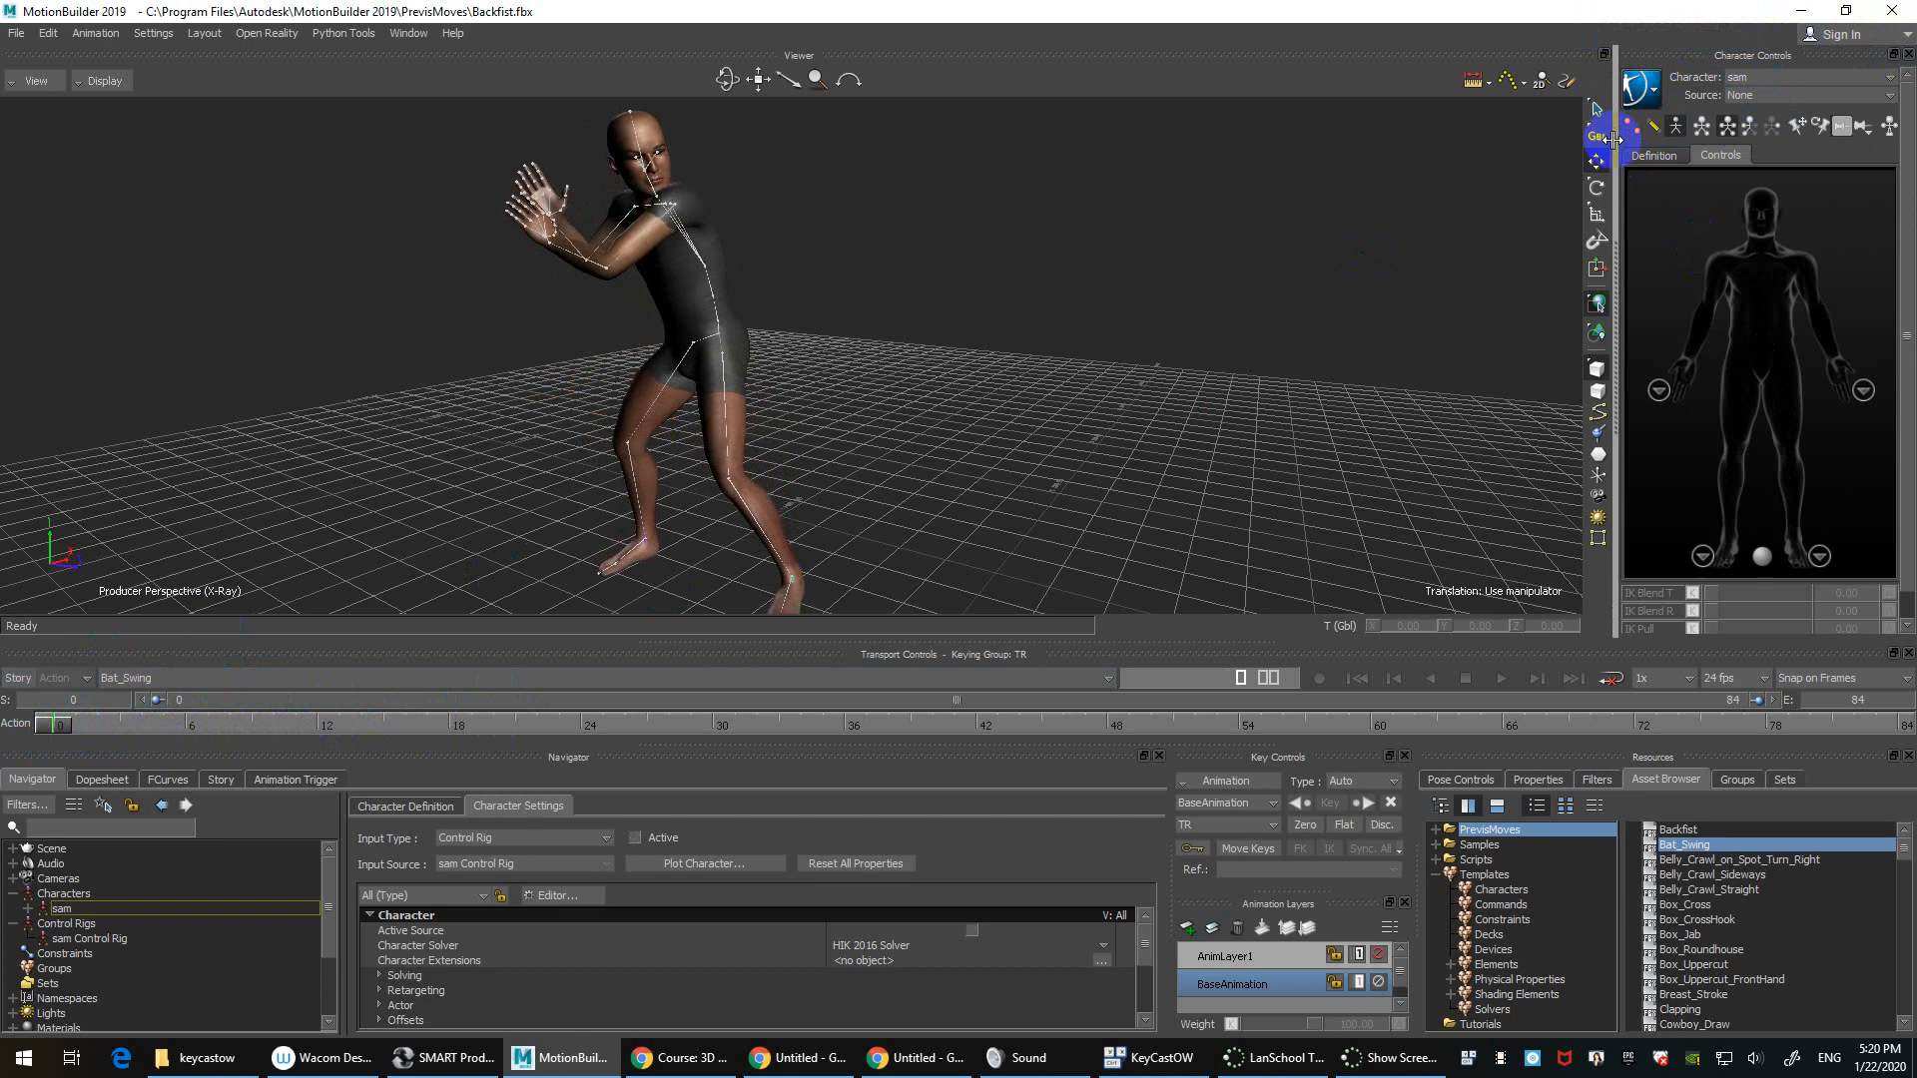
pyautogui.click(1822, 95)
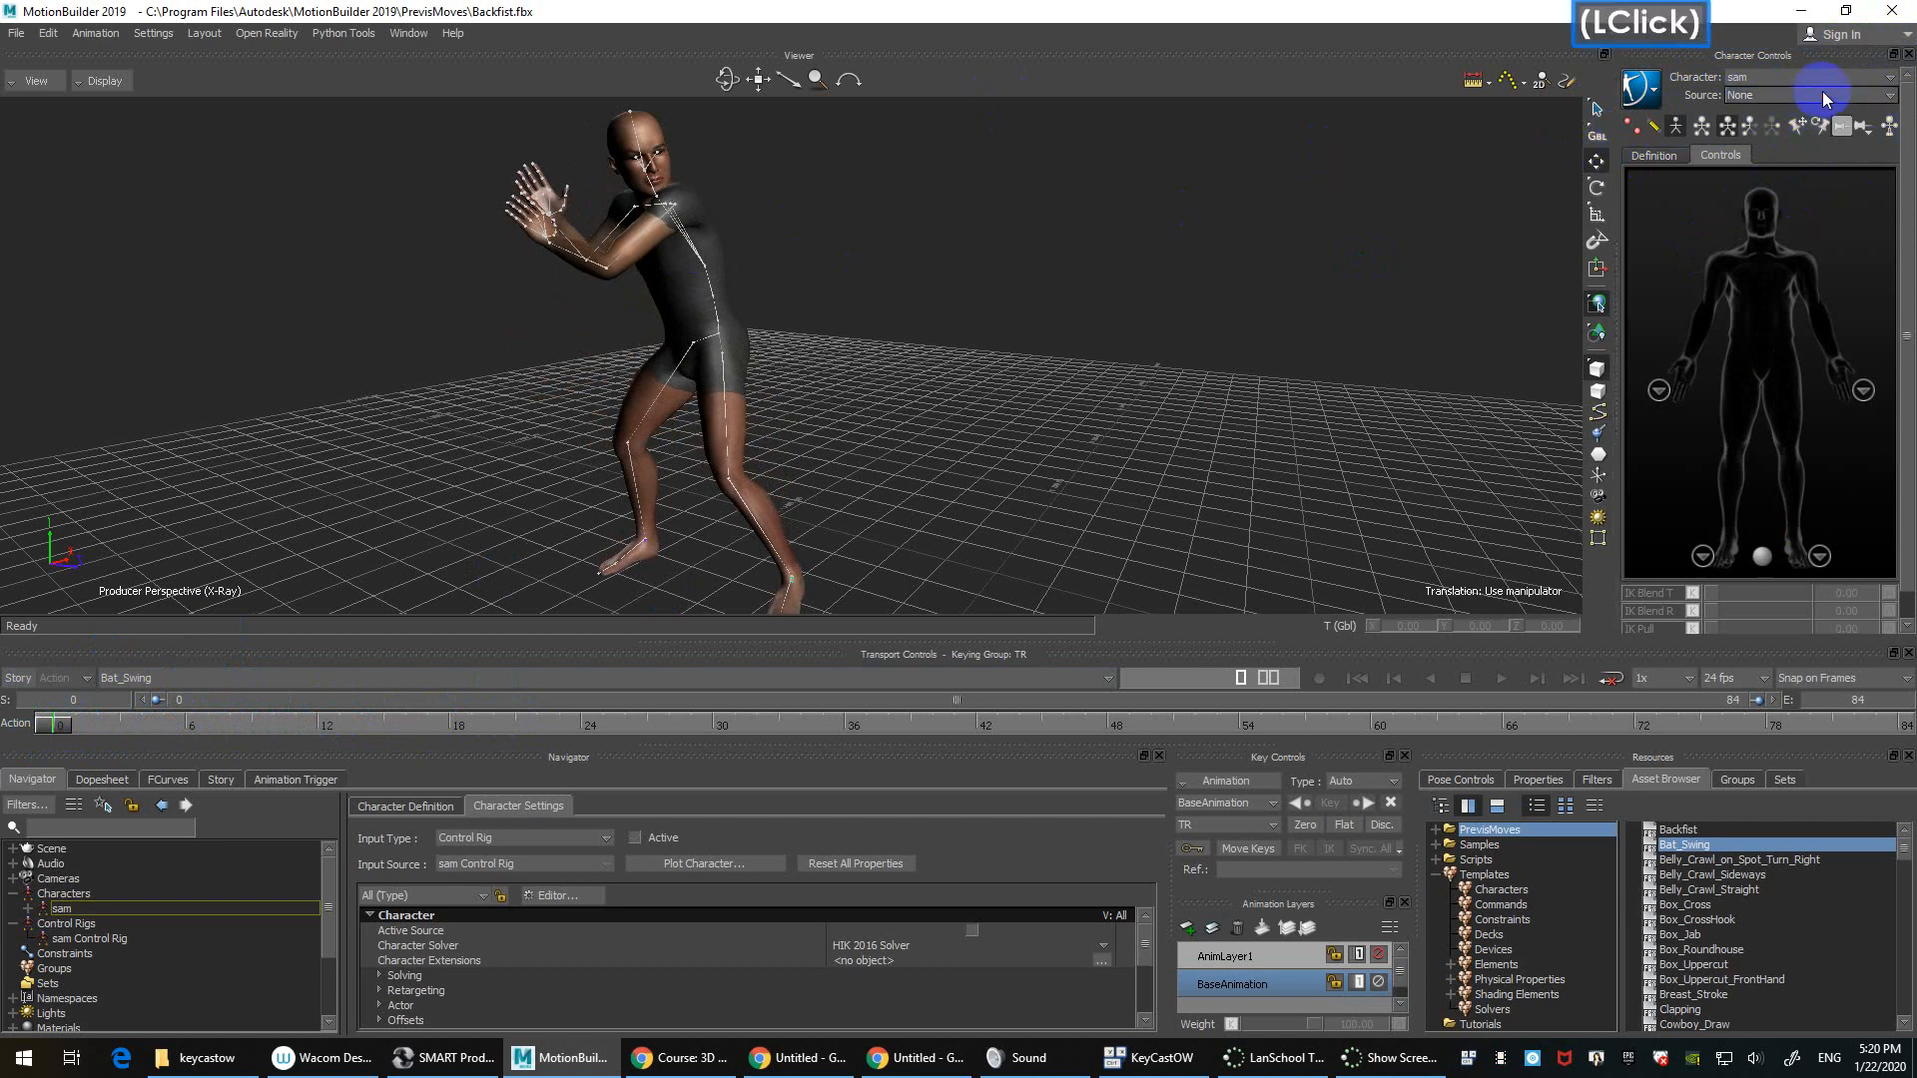
pyautogui.click(1797, 141)
pyautogui.doubleClick(1256, 367)
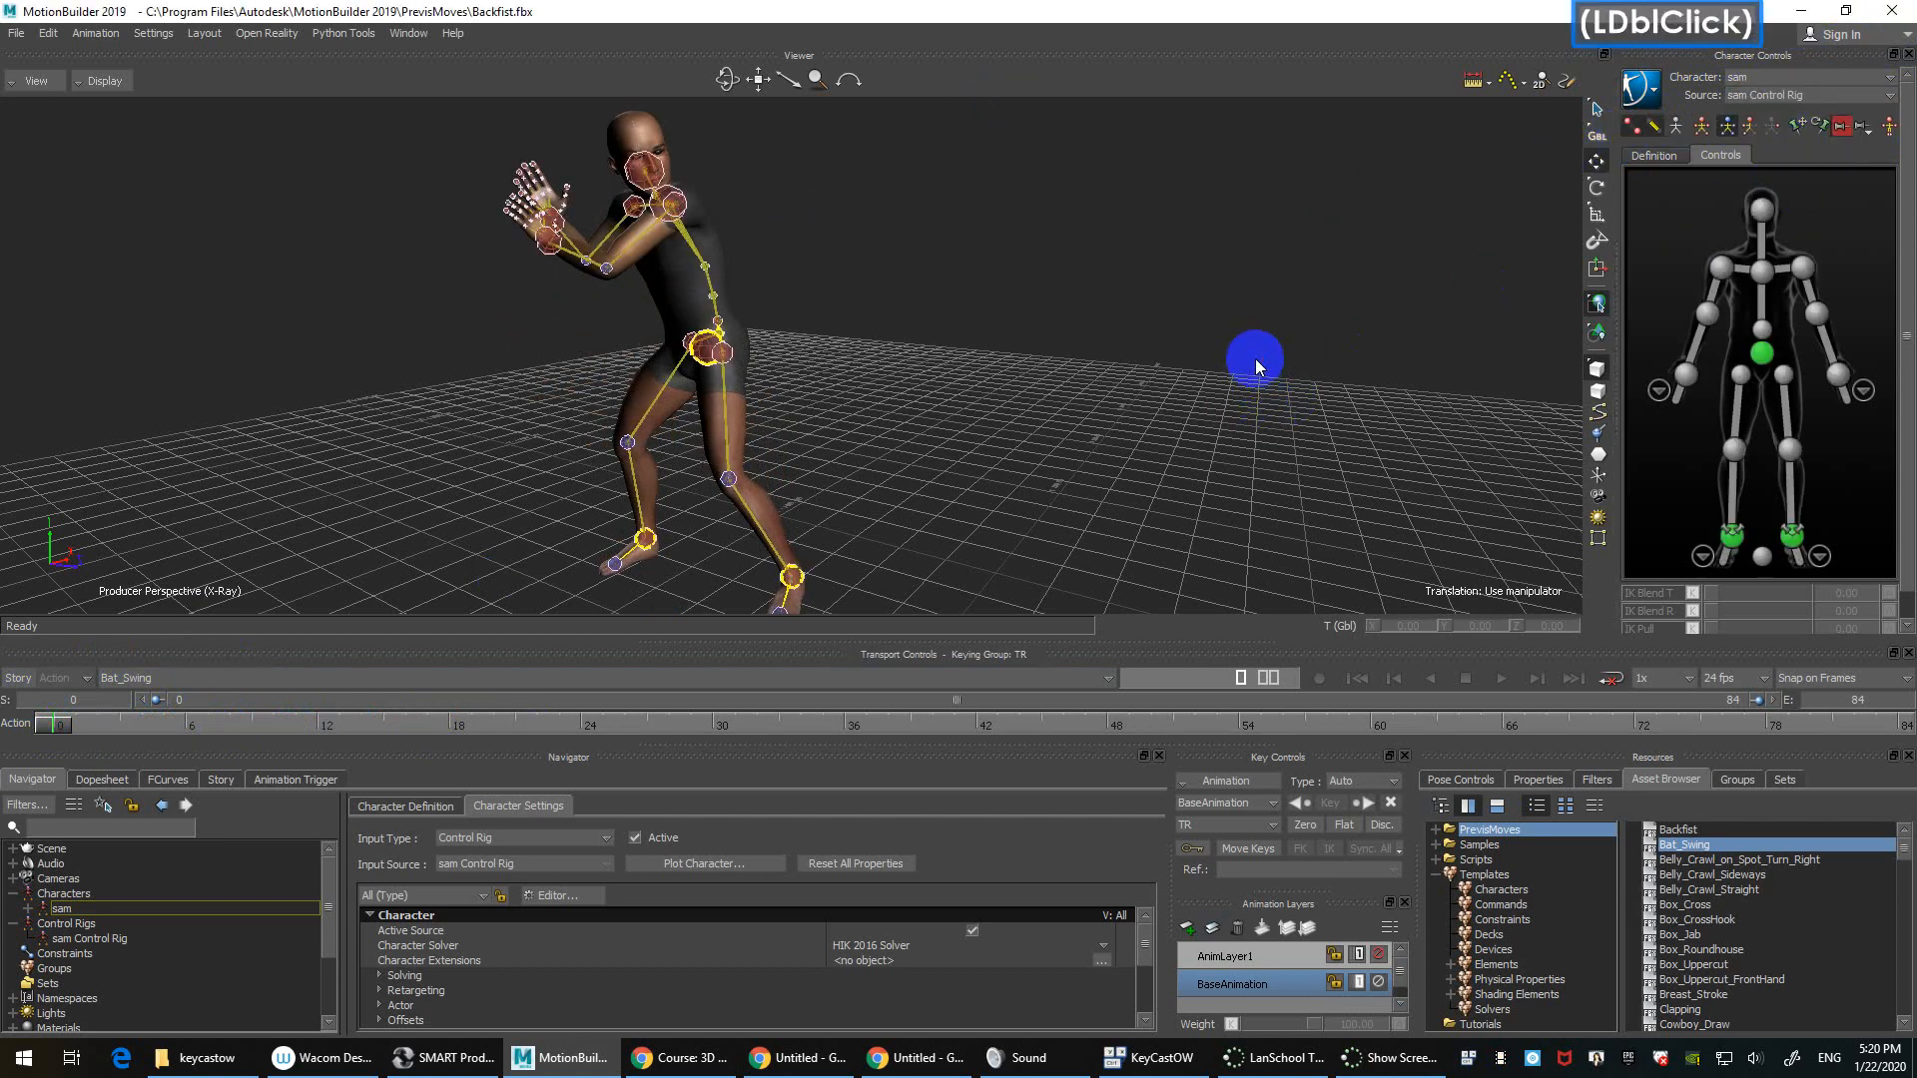
pyautogui.scroll(-3, 1257, 366)
pyautogui.scroll(5, 1257, 361)
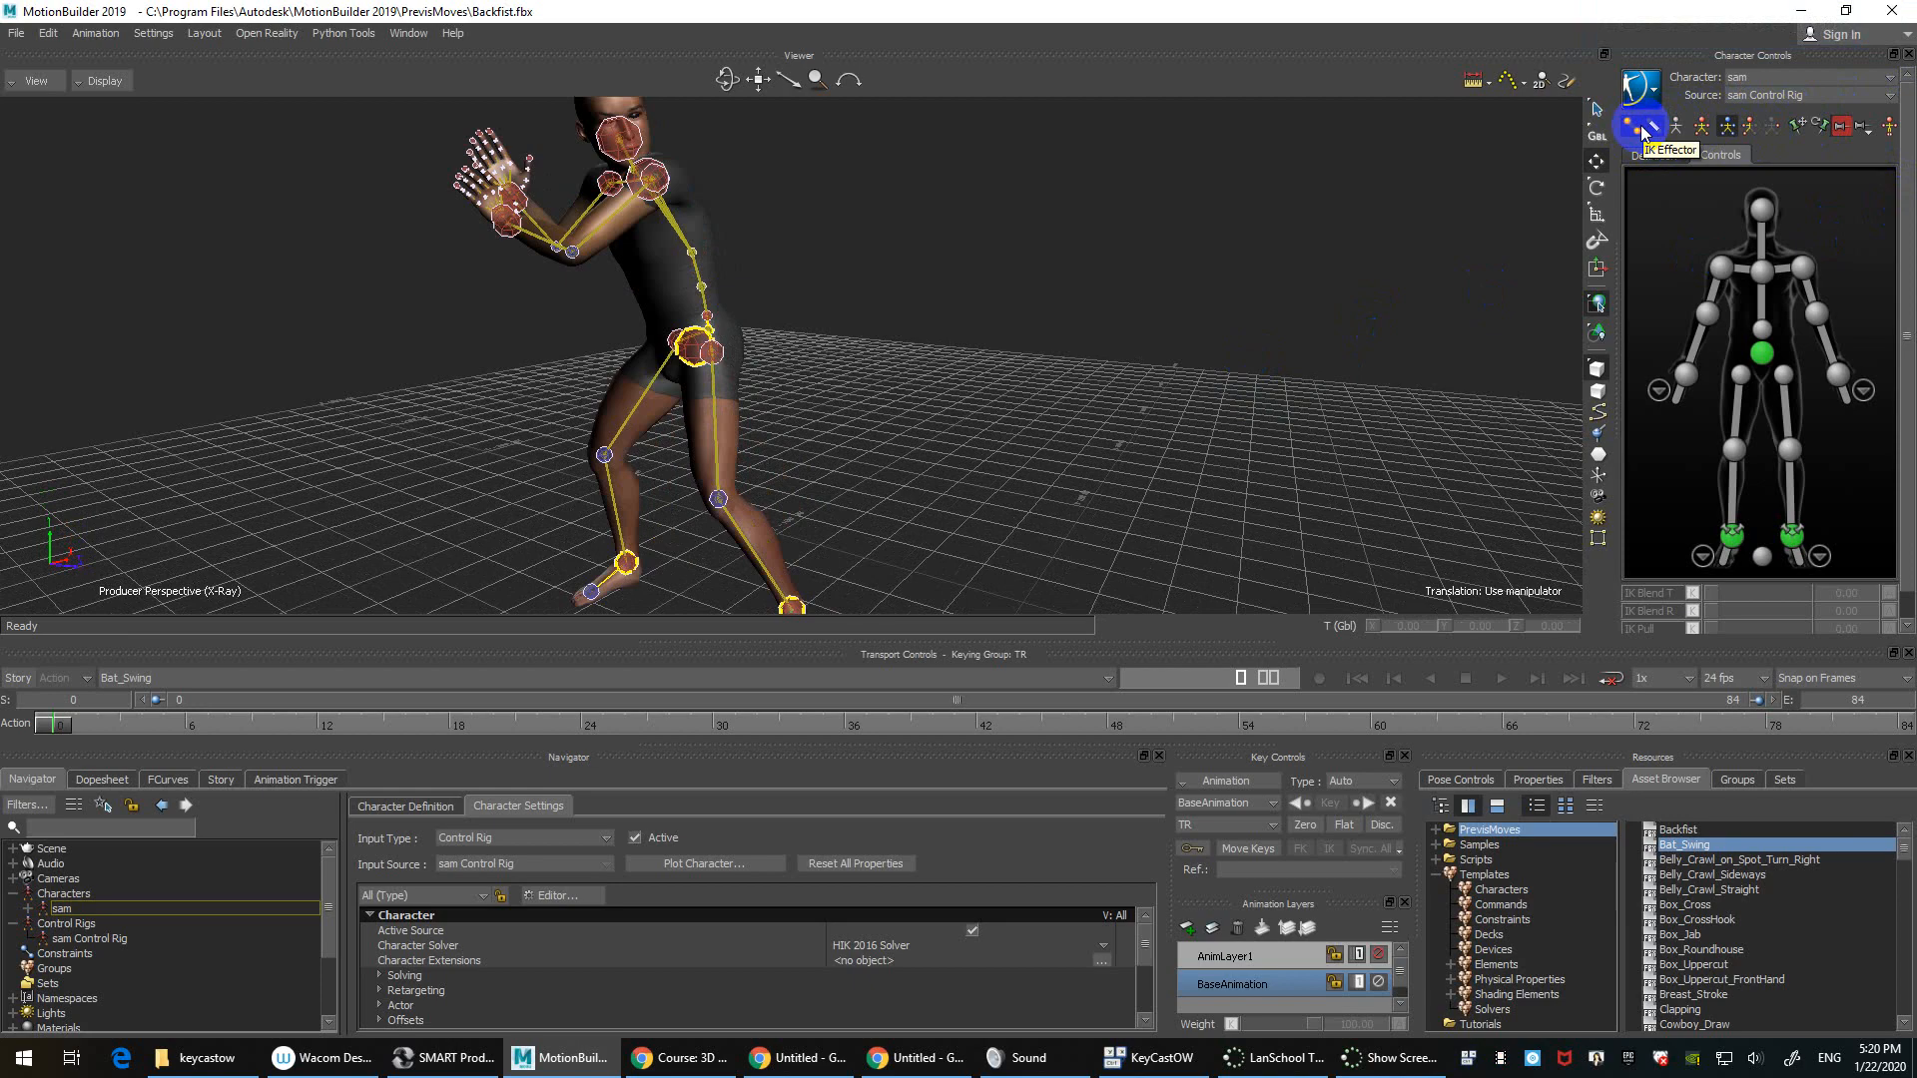
# Step: Toggle the IK effector display, show the rig as FK skeleton bones, and select the left upper leg
pyautogui.keyDown('ctrl'); pyautogui.keyDown('shift'); pyautogui.moveTo(769, 393); pyautogui.dragTo(1032, 322); pyautogui.keyUp('shift'); pyautogui.keyUp('ctrl')
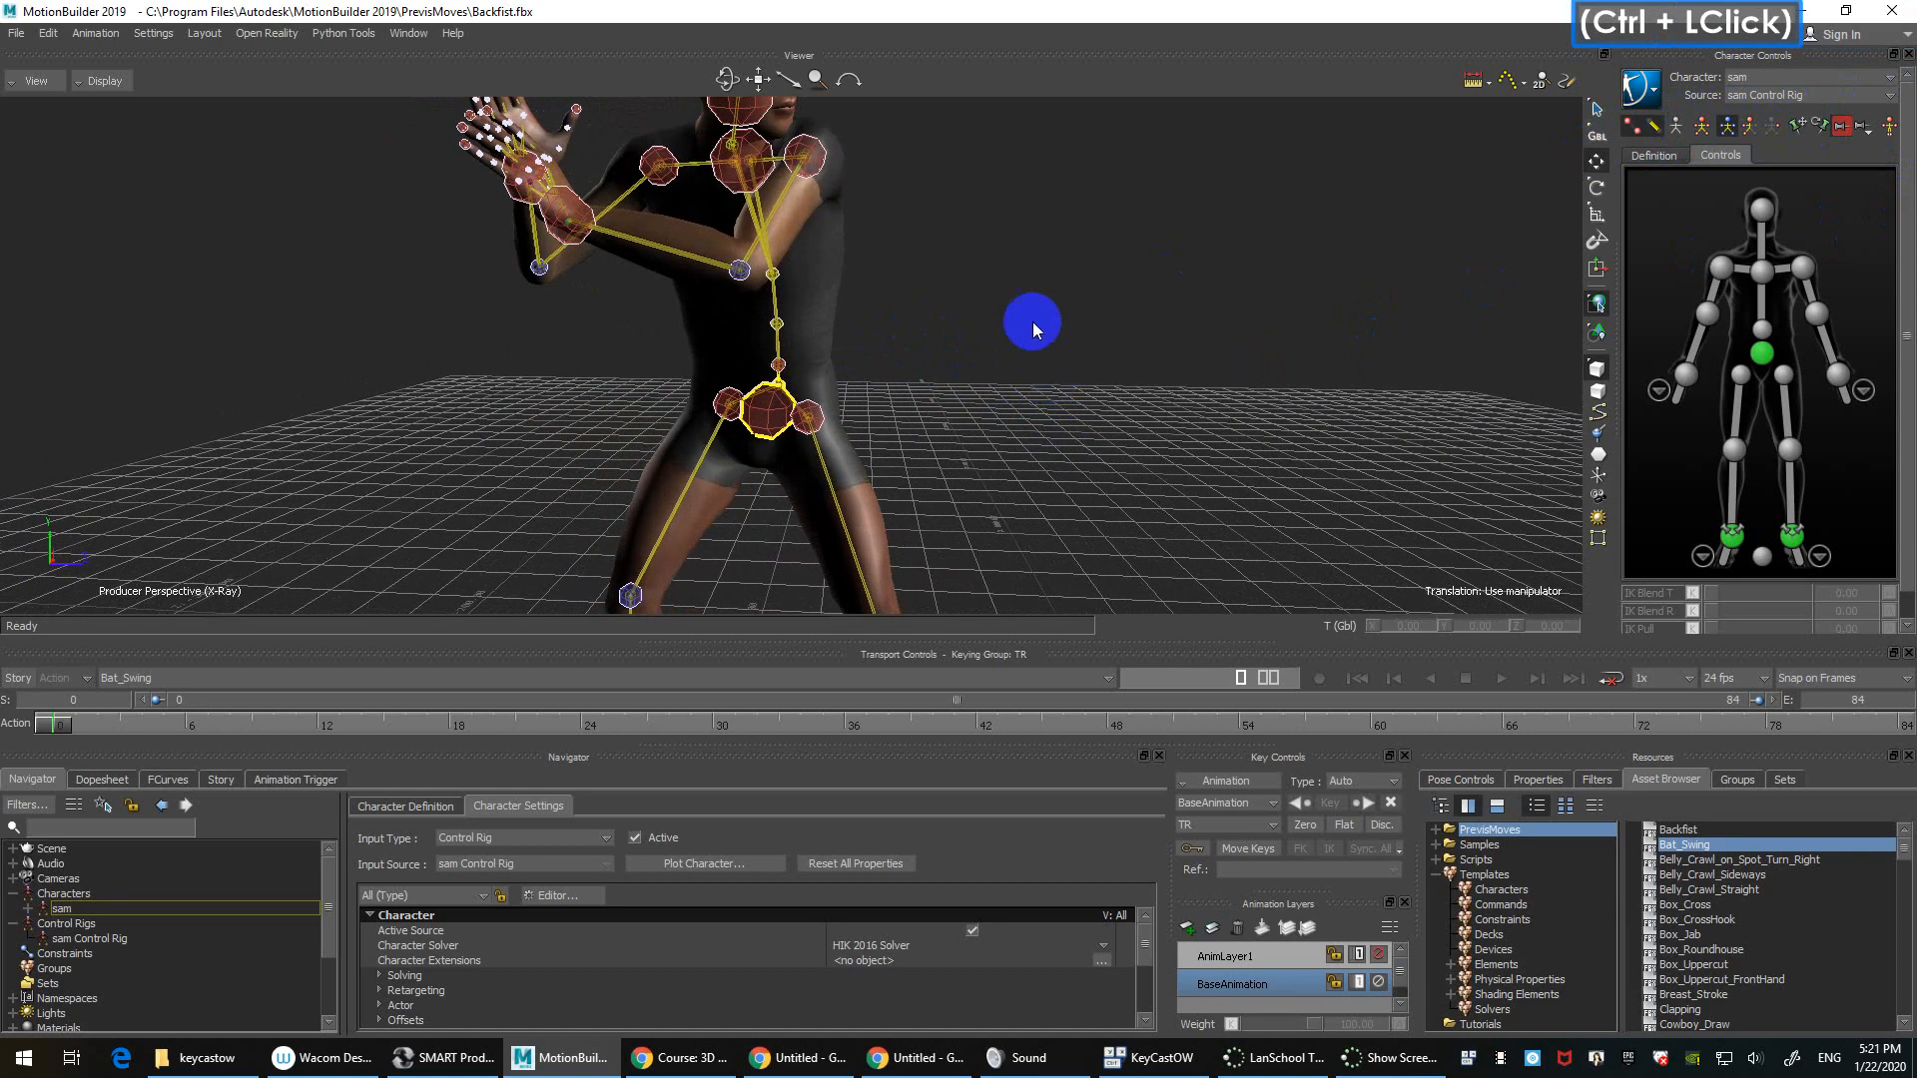
pyautogui.click(1637, 131)
pyautogui.click(1635, 125)
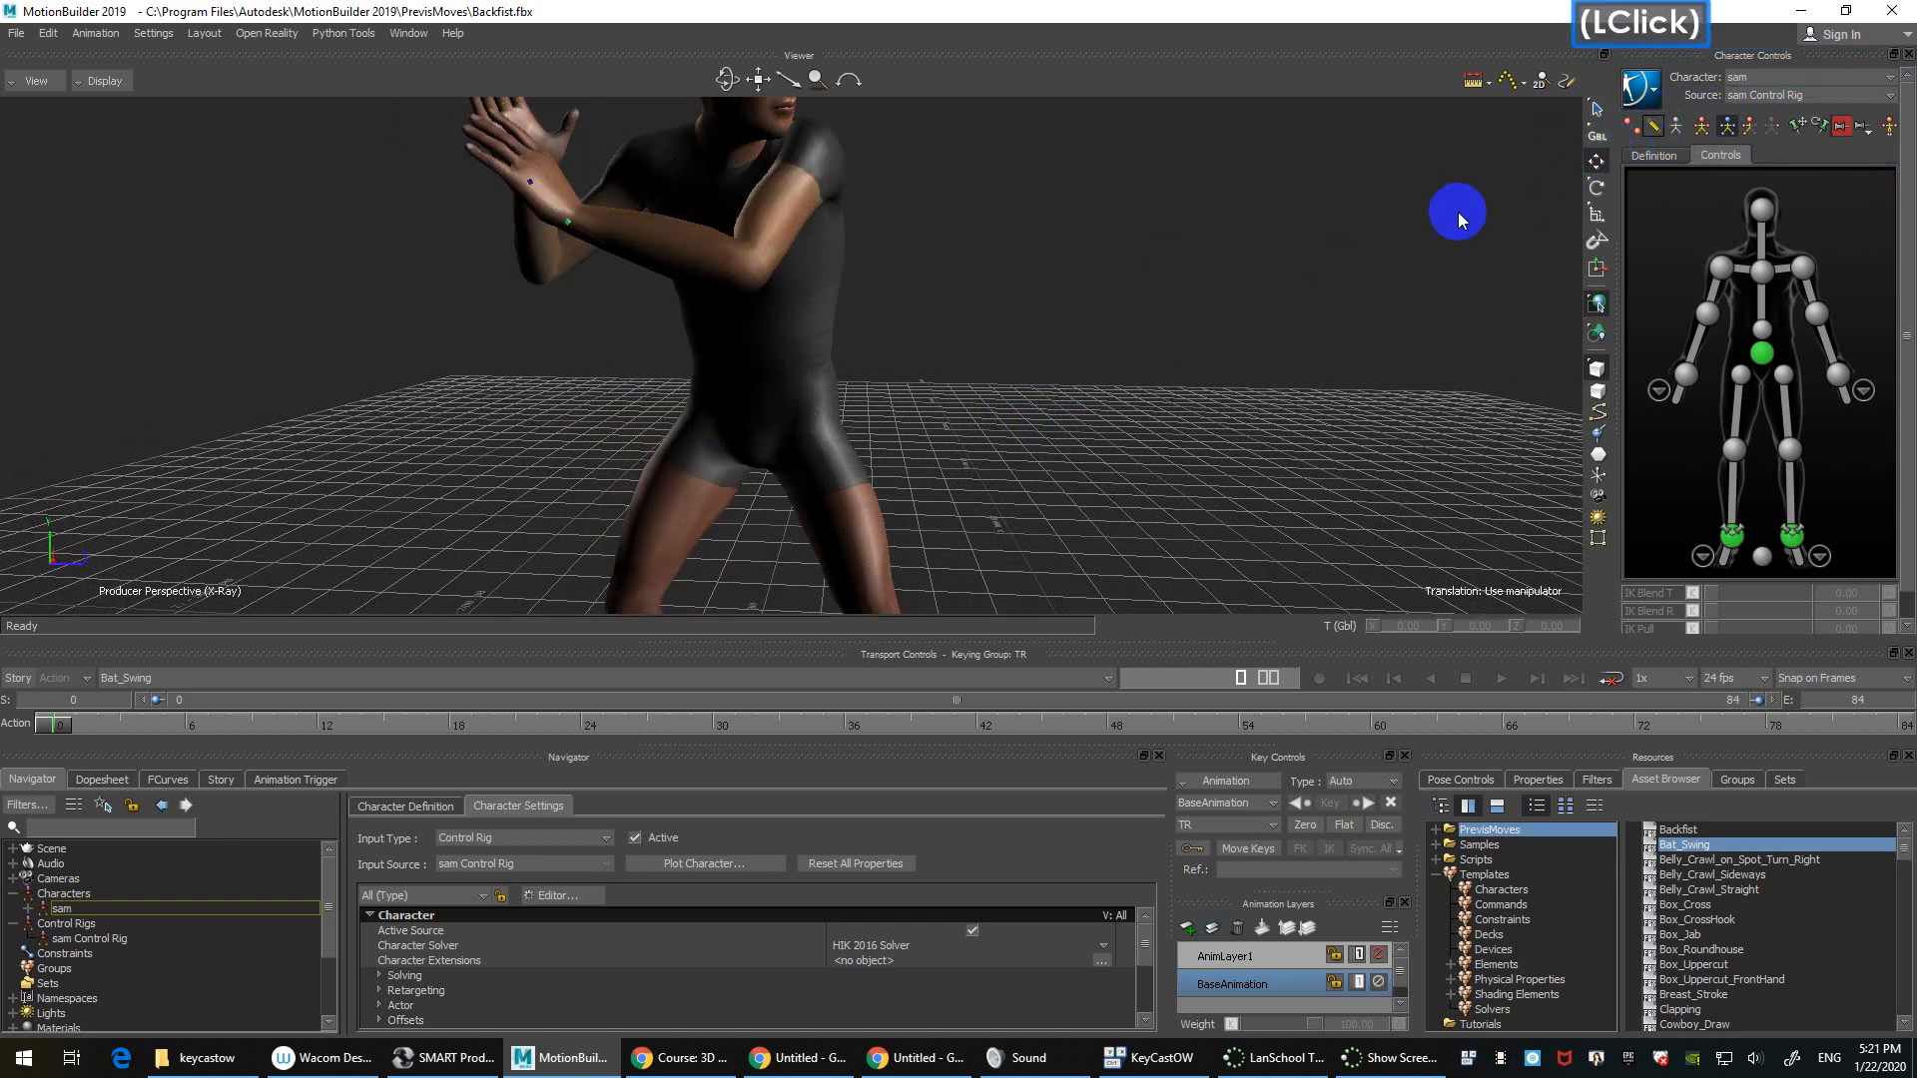
pyautogui.click(1635, 127)
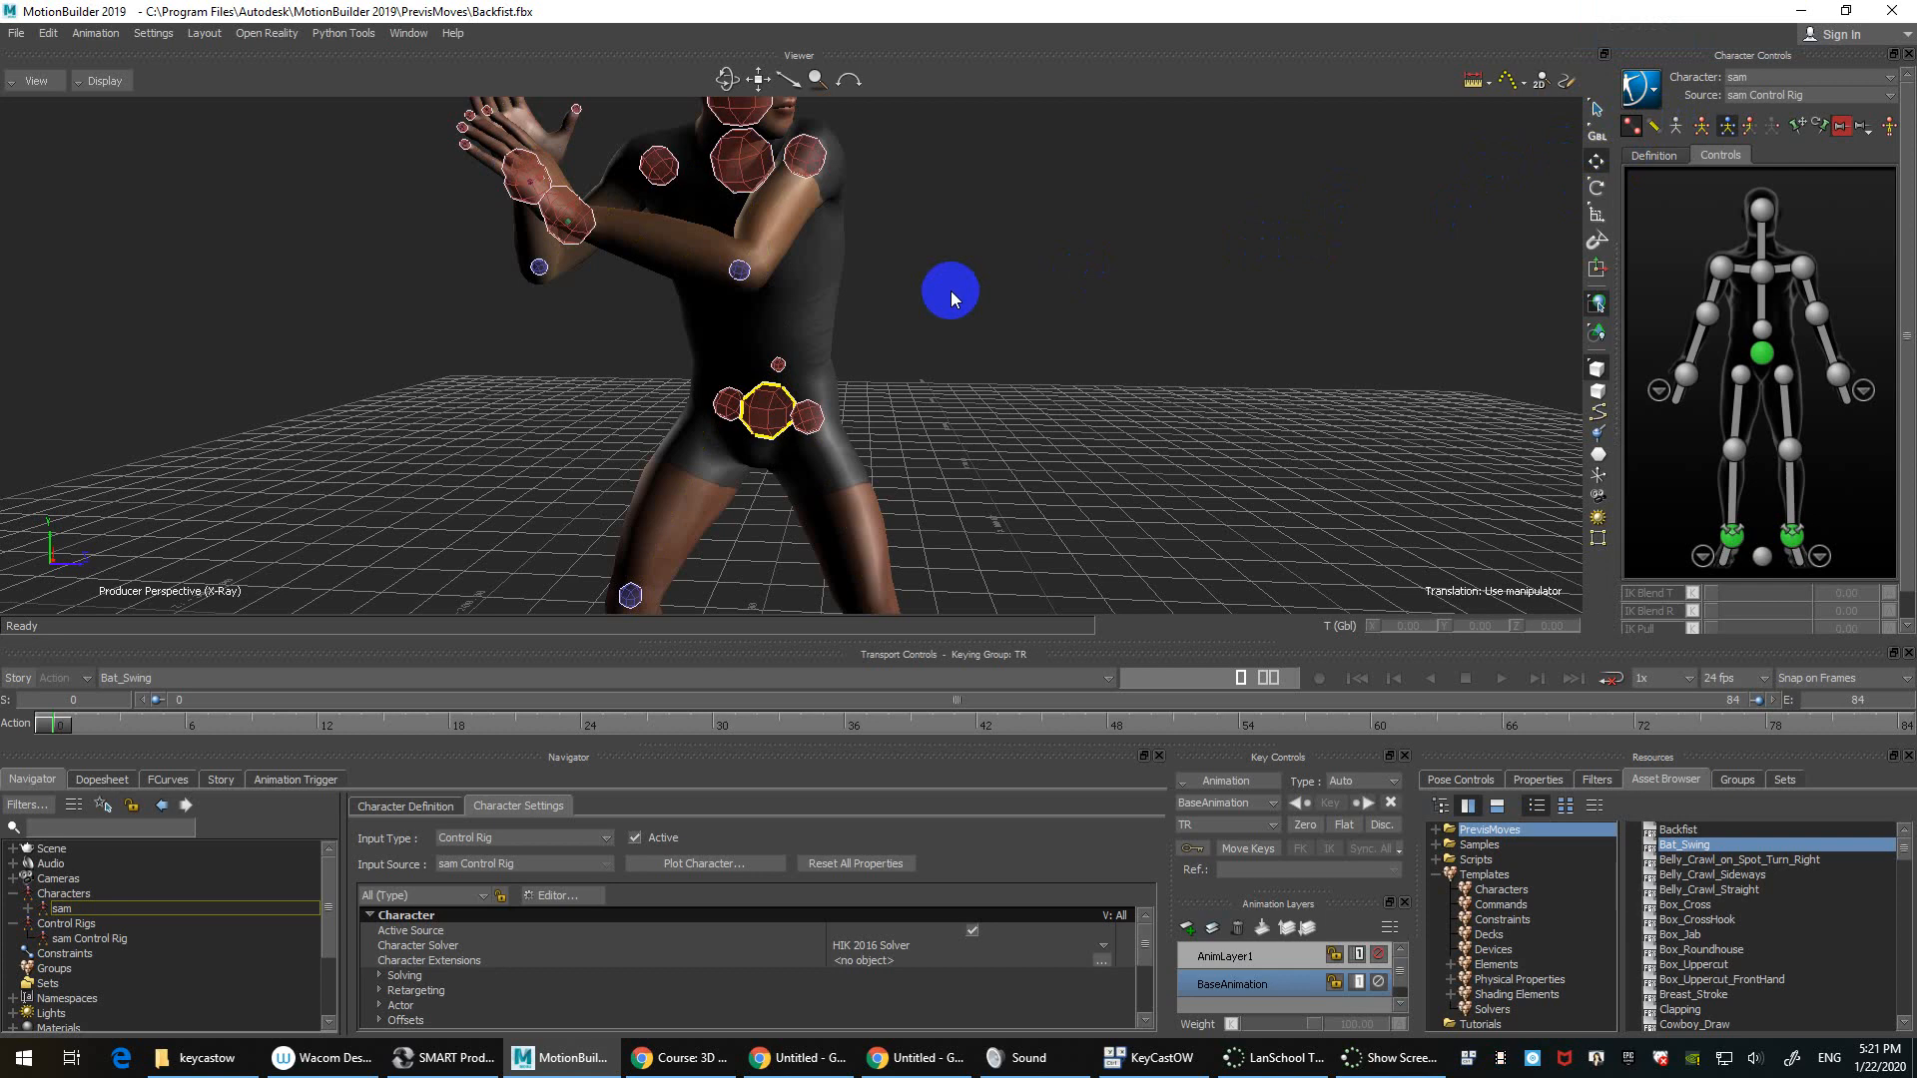
pyautogui.click(1653, 126)
pyautogui.click(1632, 125)
pyautogui.keyDown('ctrl'); pyautogui.moveTo(1045, 351); pyautogui.dragTo(1028, 302); pyautogui.keyUp('ctrl')
pyautogui.click(865, 279)
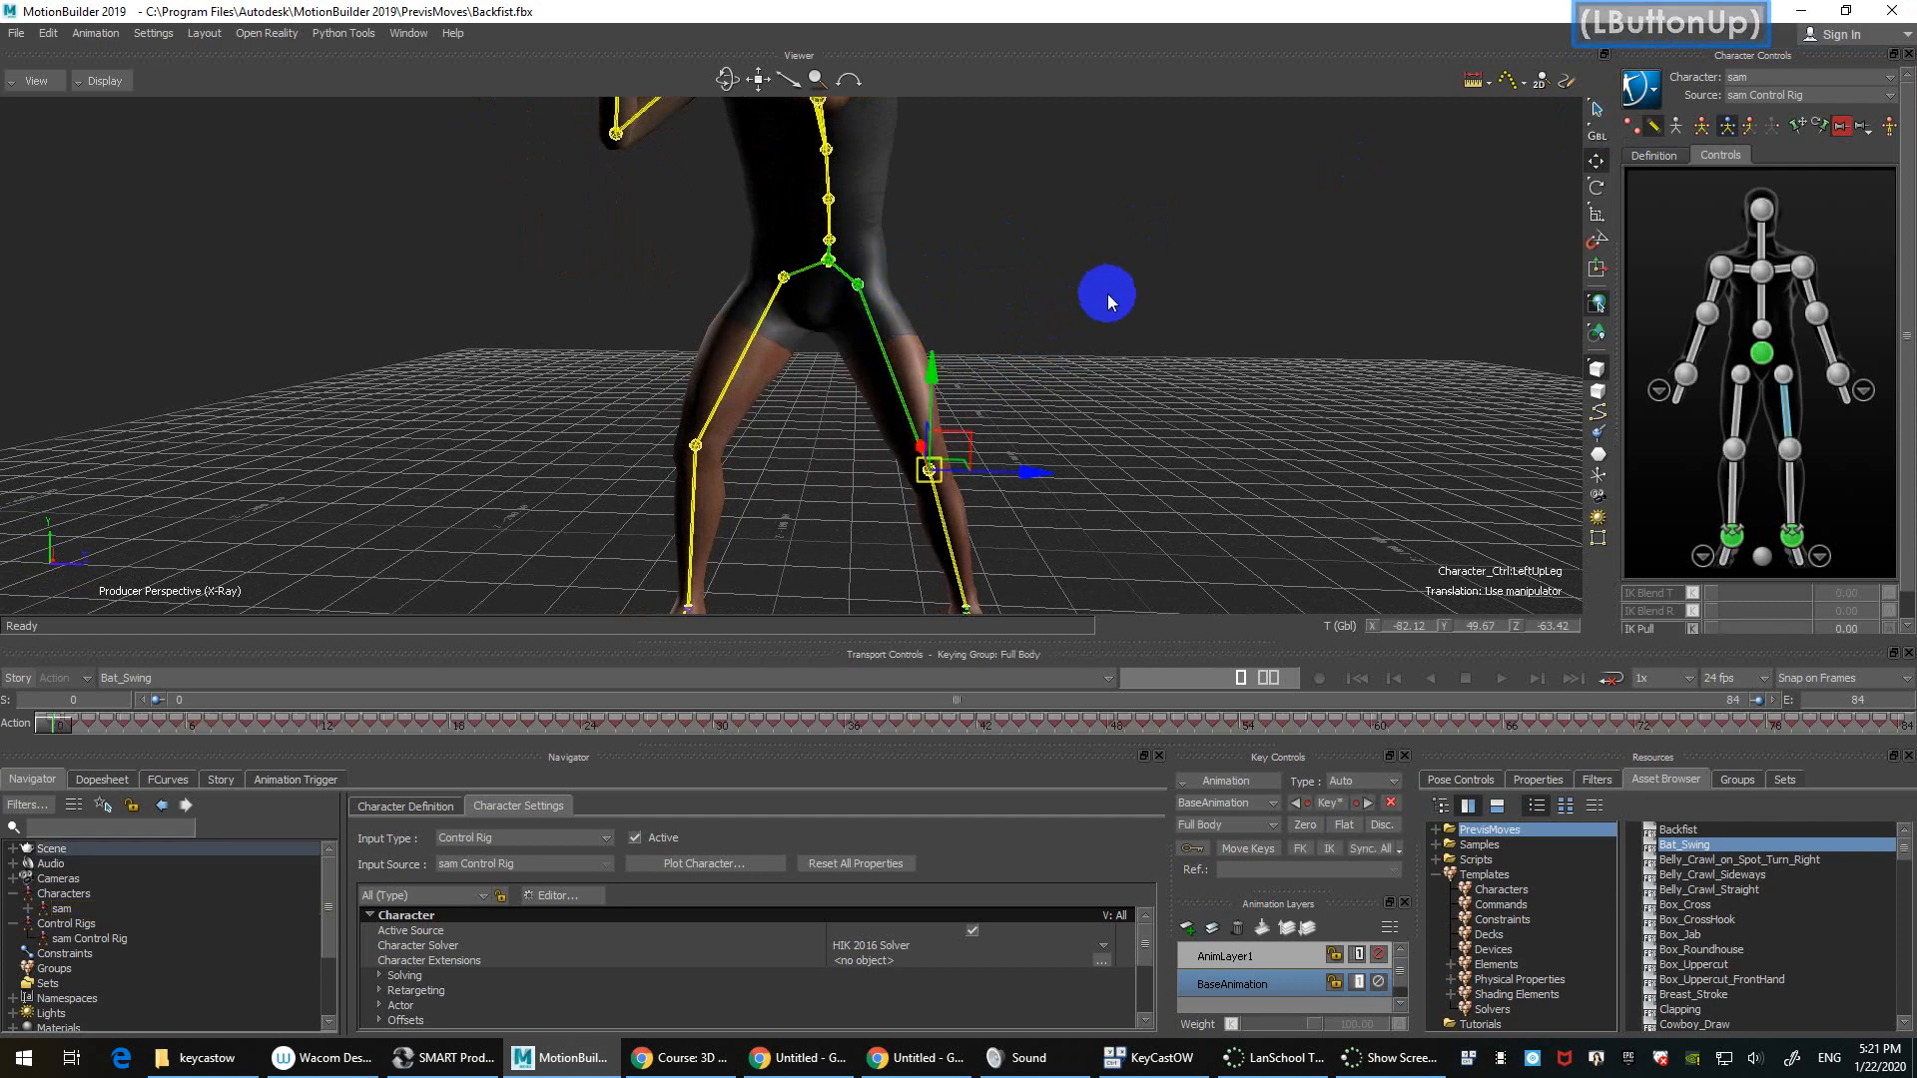
pyautogui.keyDown('ctrl'); pyautogui.moveTo(1108, 295); pyautogui.dragTo(1076, 249); pyautogui.keyUp('ctrl')
pyautogui.keyDown('ctrl'); pyautogui.keyDown('shift'); pyautogui.moveTo(1076, 249); pyautogui.dragTo(1180, 303); pyautogui.keyUp('shift'); pyautogui.keyUp('ctrl')
pyautogui.click(956, 221)
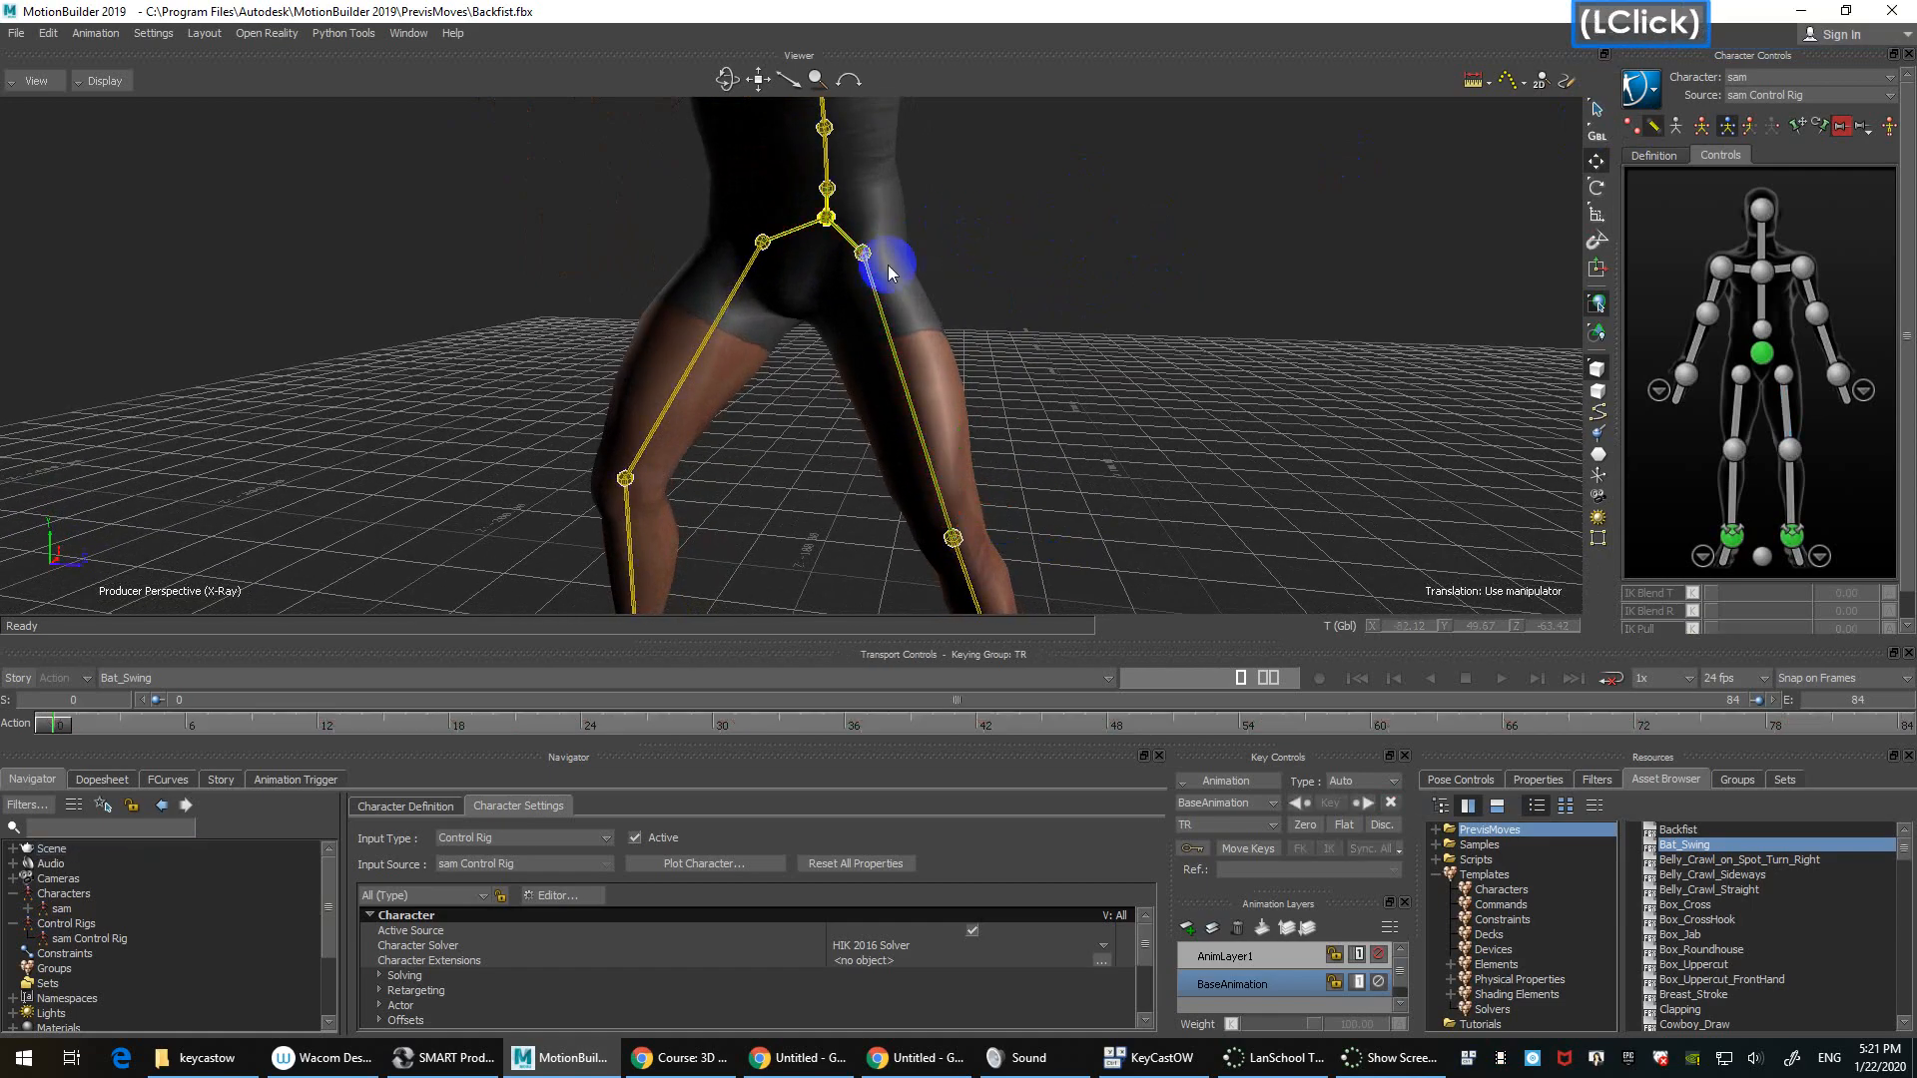
pyautogui.click(859, 256)
pyautogui.keyDown('shift'); pyautogui.moveTo(1218, 505); pyautogui.dragTo(279, 321); pyautogui.keyUp('shift')
pyautogui.keyDown('shift'); pyautogui.moveTo(626, 226); pyautogui.dragTo(663, 483); pyautogui.keyUp('shift')
pyautogui.keyDown('shift'); pyautogui.moveTo(1011, 366); pyautogui.dragTo(927, 449); pyautogui.keyUp('shift')
pyautogui.click(721, 507)
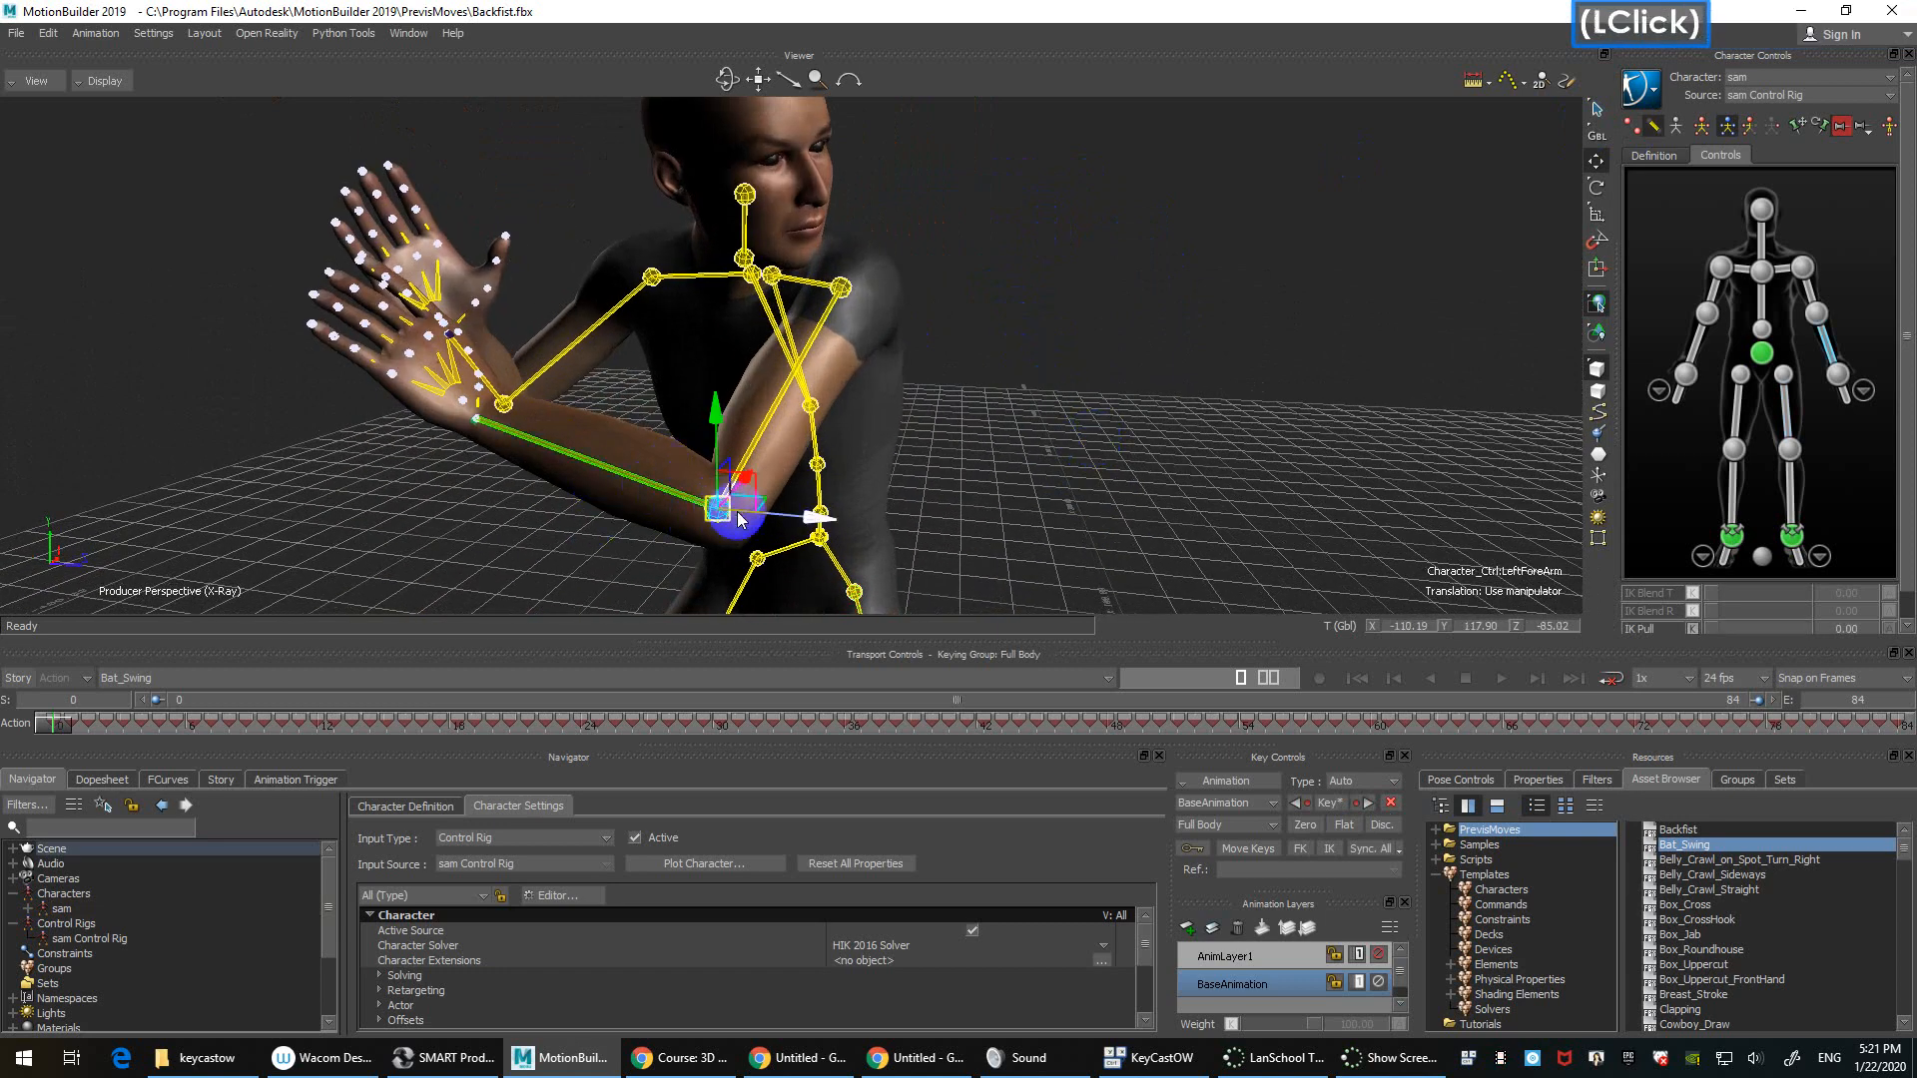
pyautogui.moveTo(723, 515); pyautogui.dragTo(810, 514)
pyautogui.hotkey('ctrl', 'z')
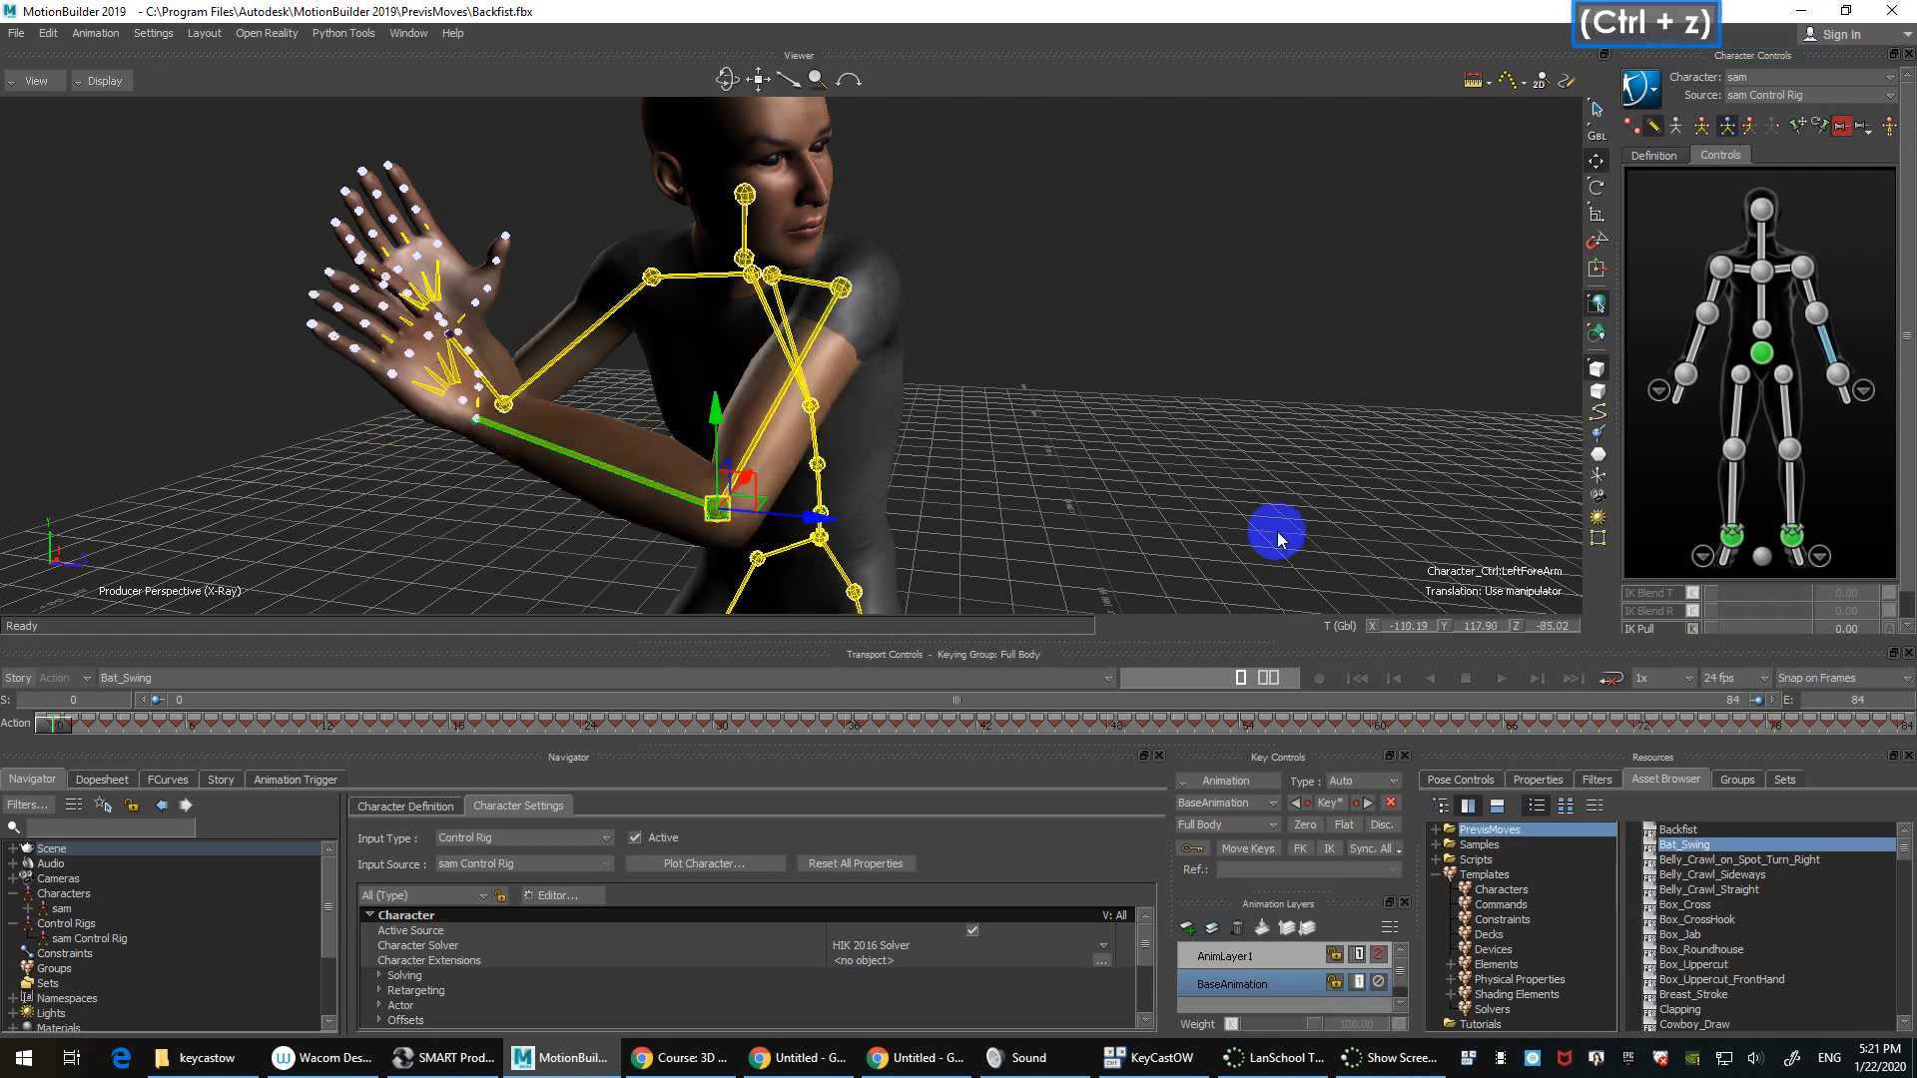
pyautogui.keyDown('ctrl'); pyautogui.moveTo(1224, 393); pyautogui.dragTo(1220, 361); pyautogui.keyUp('ctrl')
pyautogui.click(1090, 361)
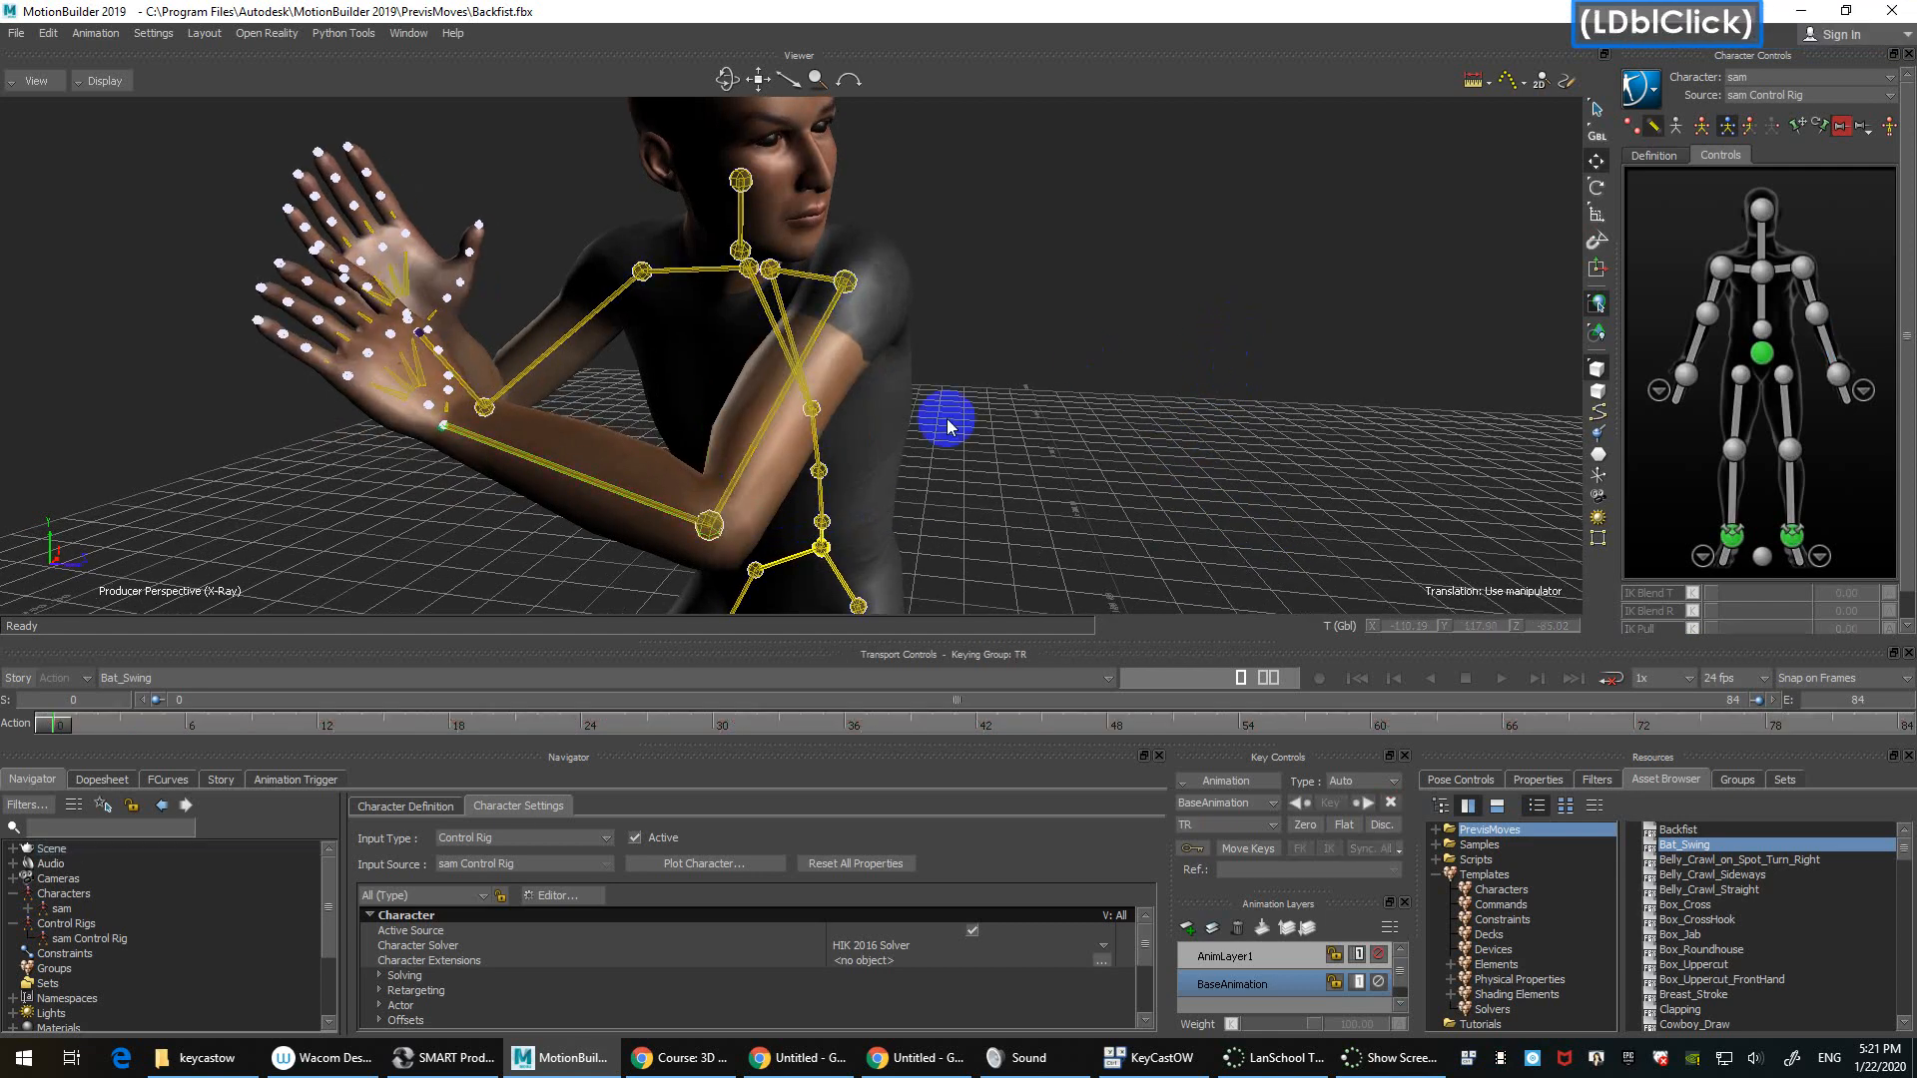
pyautogui.click(711, 530)
pyautogui.moveTo(724, 542)
pyautogui.mouseDown()
pyautogui.moveTo(719, 565)
pyautogui.moveTo(736, 543)
pyautogui.mouseUp()
pyautogui.hotkey('ctrl', 'z')
pyautogui.press('e')
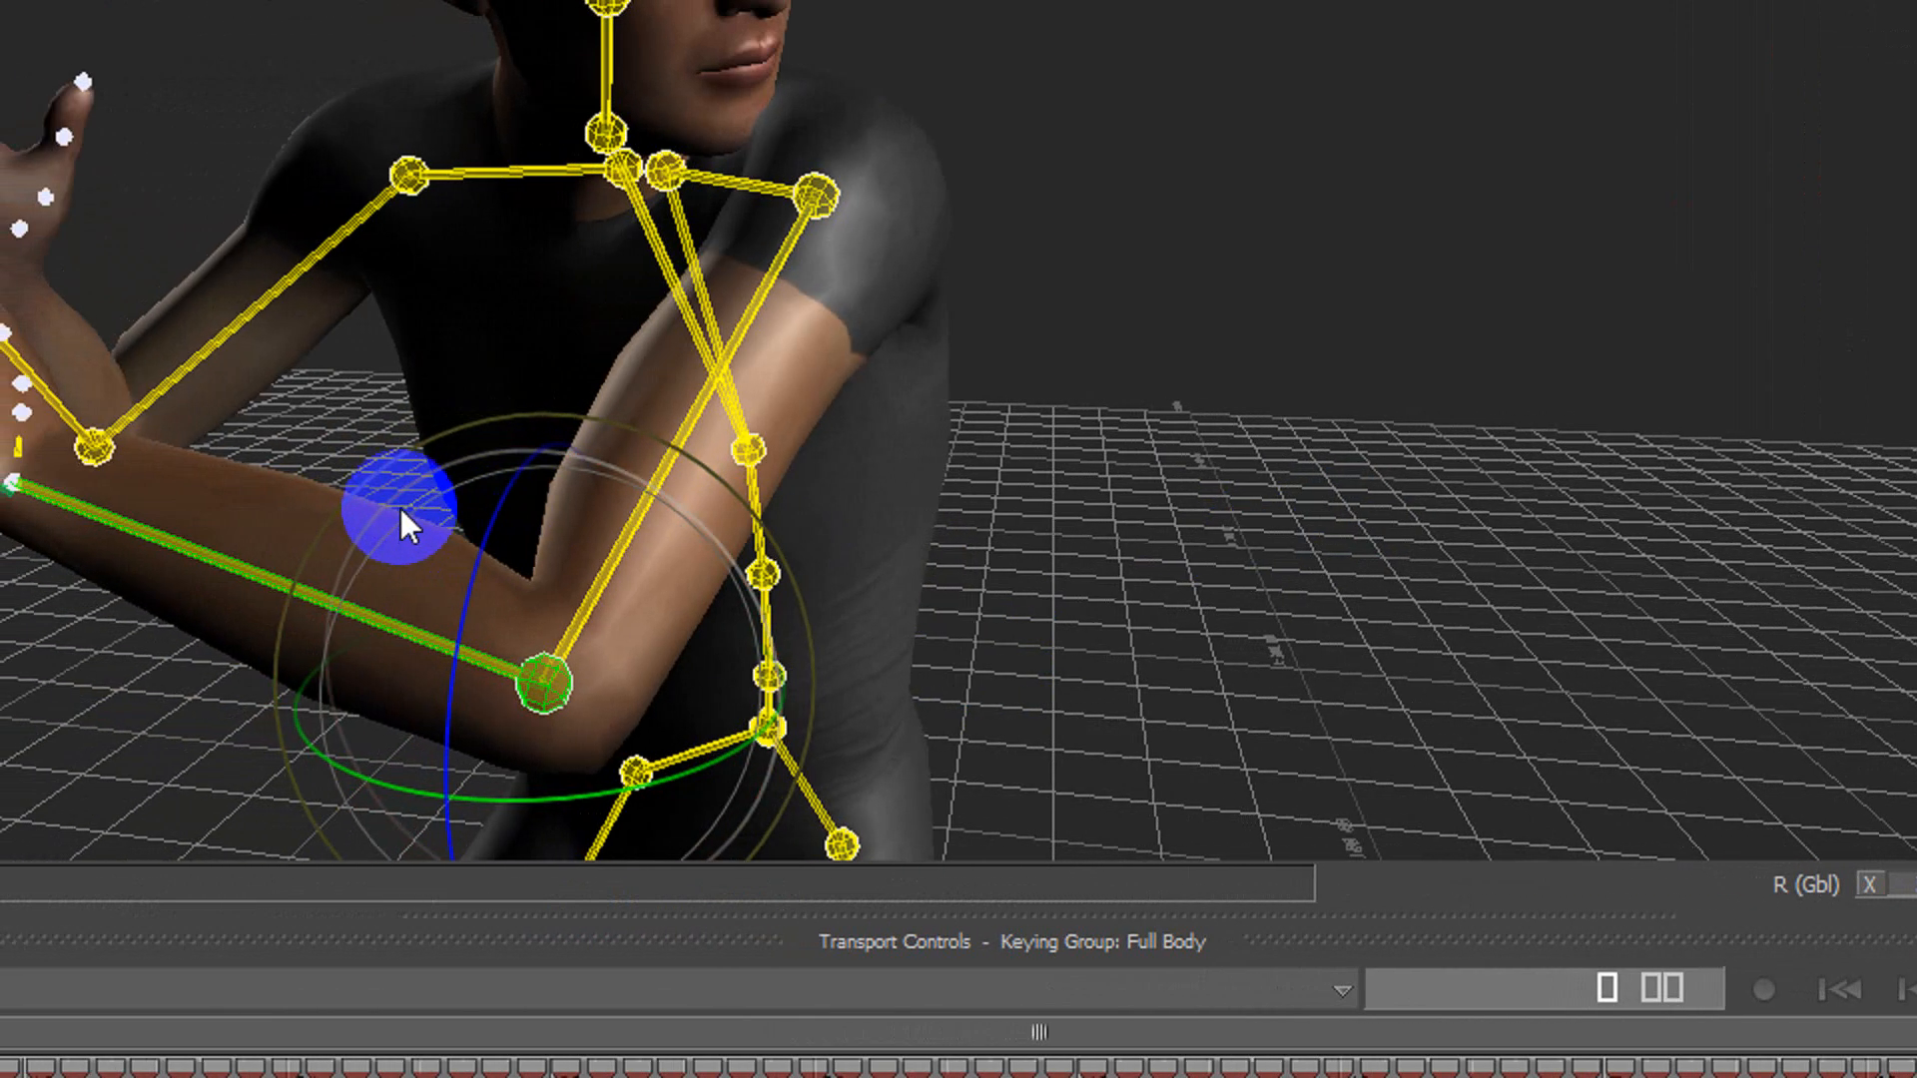
pyautogui.press('t')
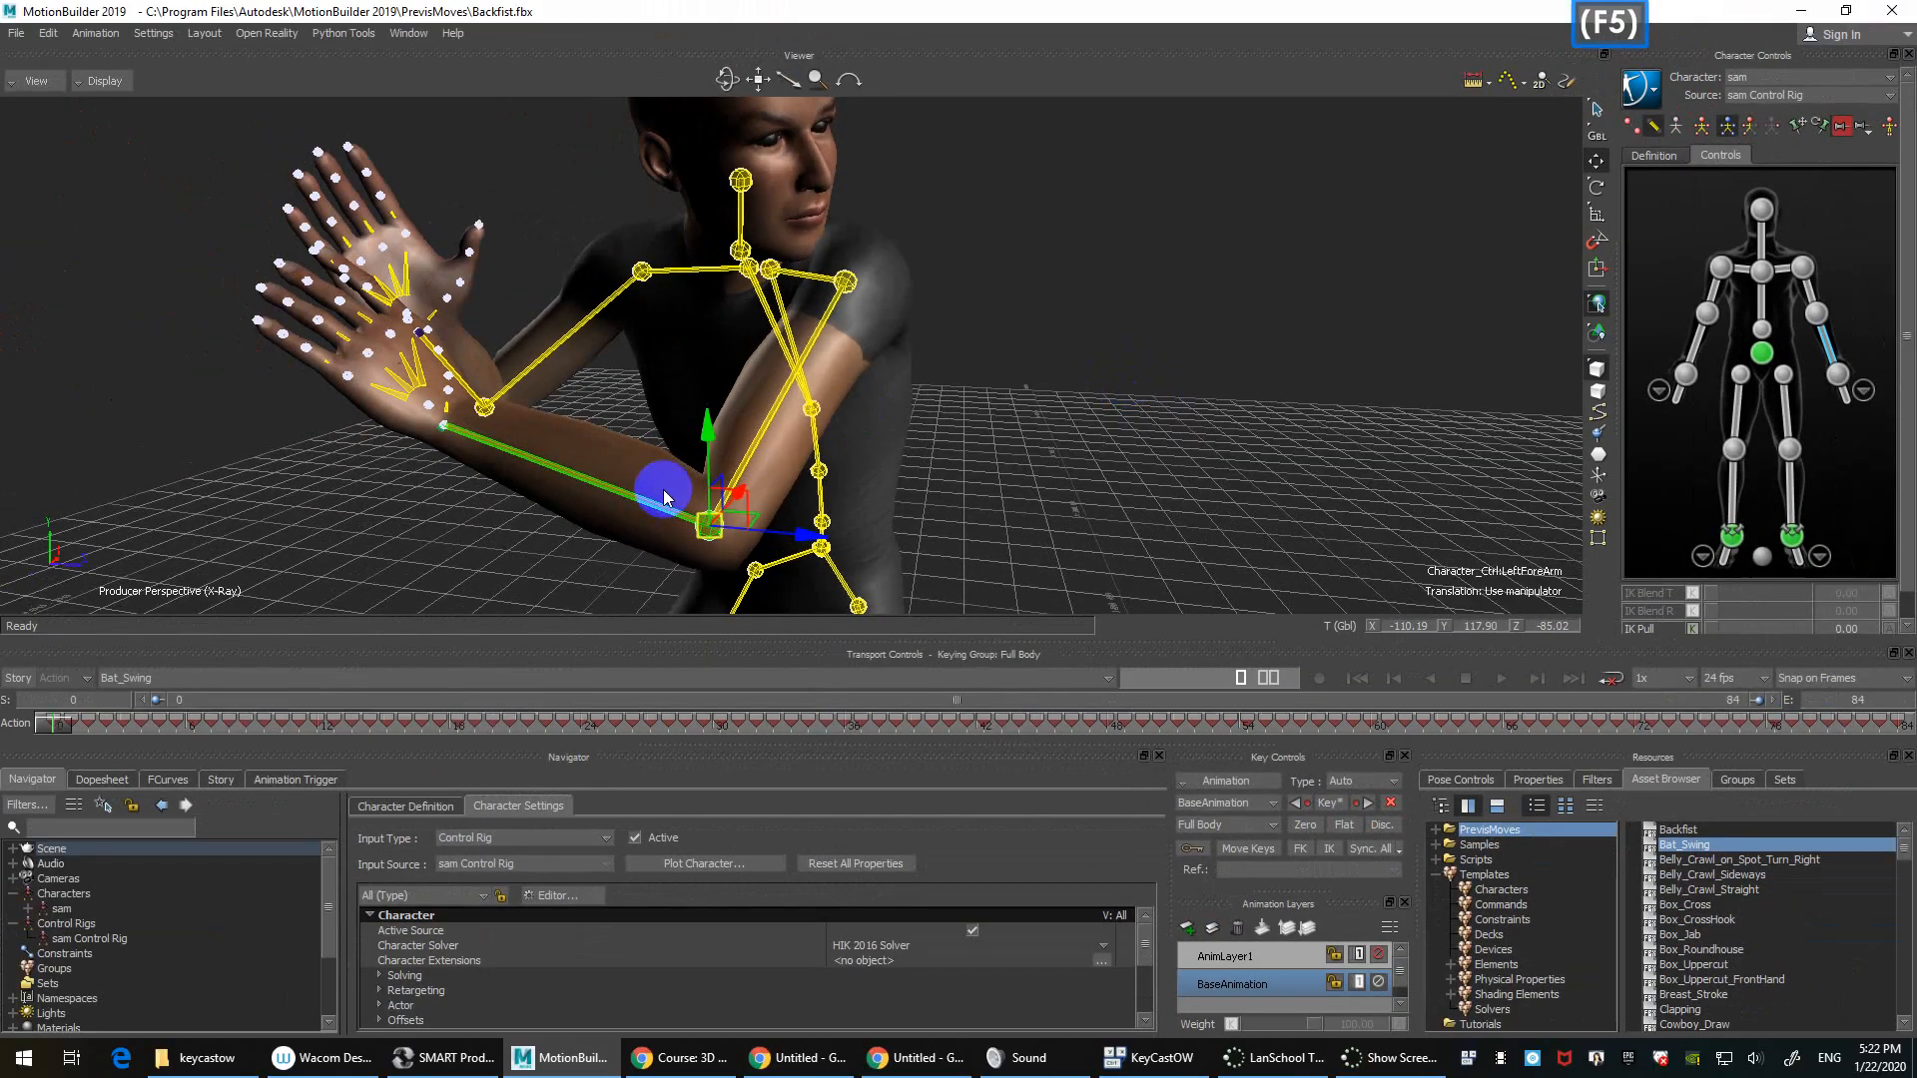
# Step: With Body Parts keying, swing sam's left forearm outward and down
pyautogui.moveTo(741, 544); pyautogui.dragTo(799, 543)
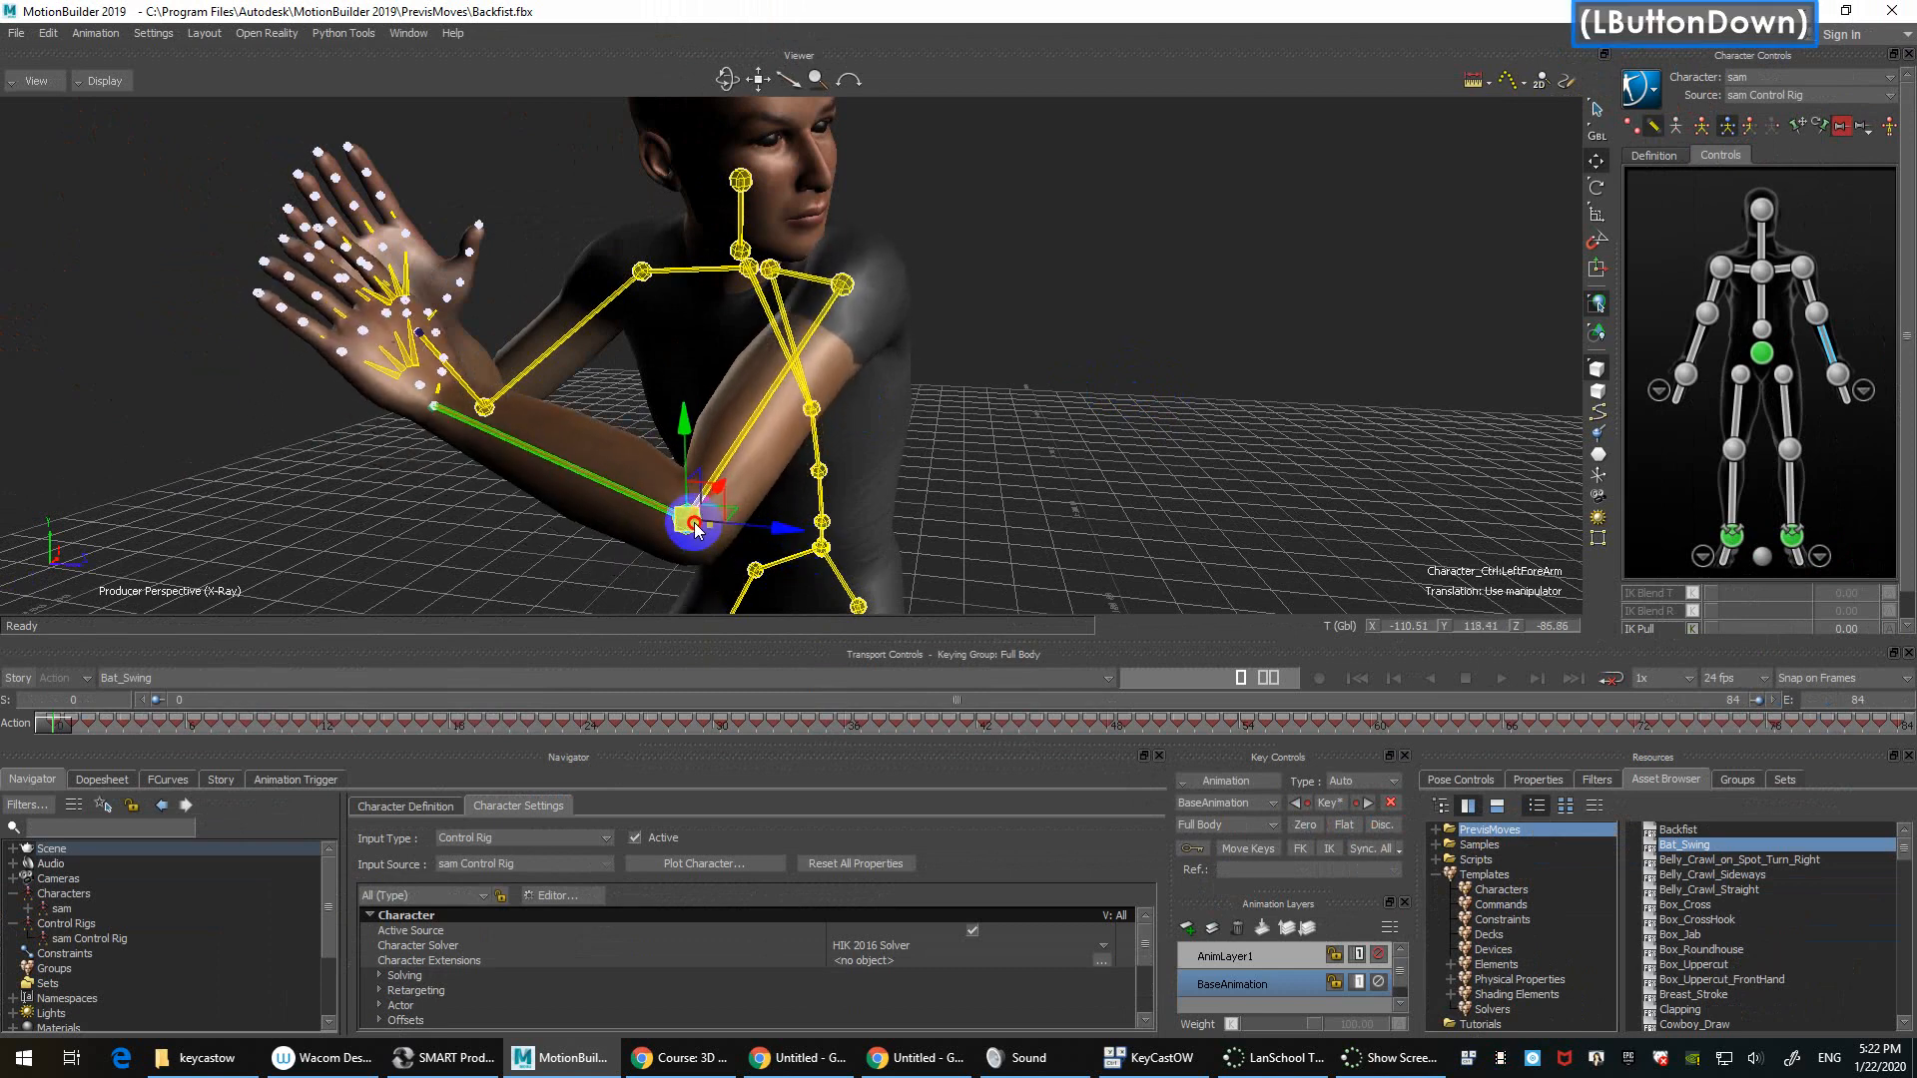
pyautogui.hotkey('ctrl', 'z')
pyautogui.click(844, 283)
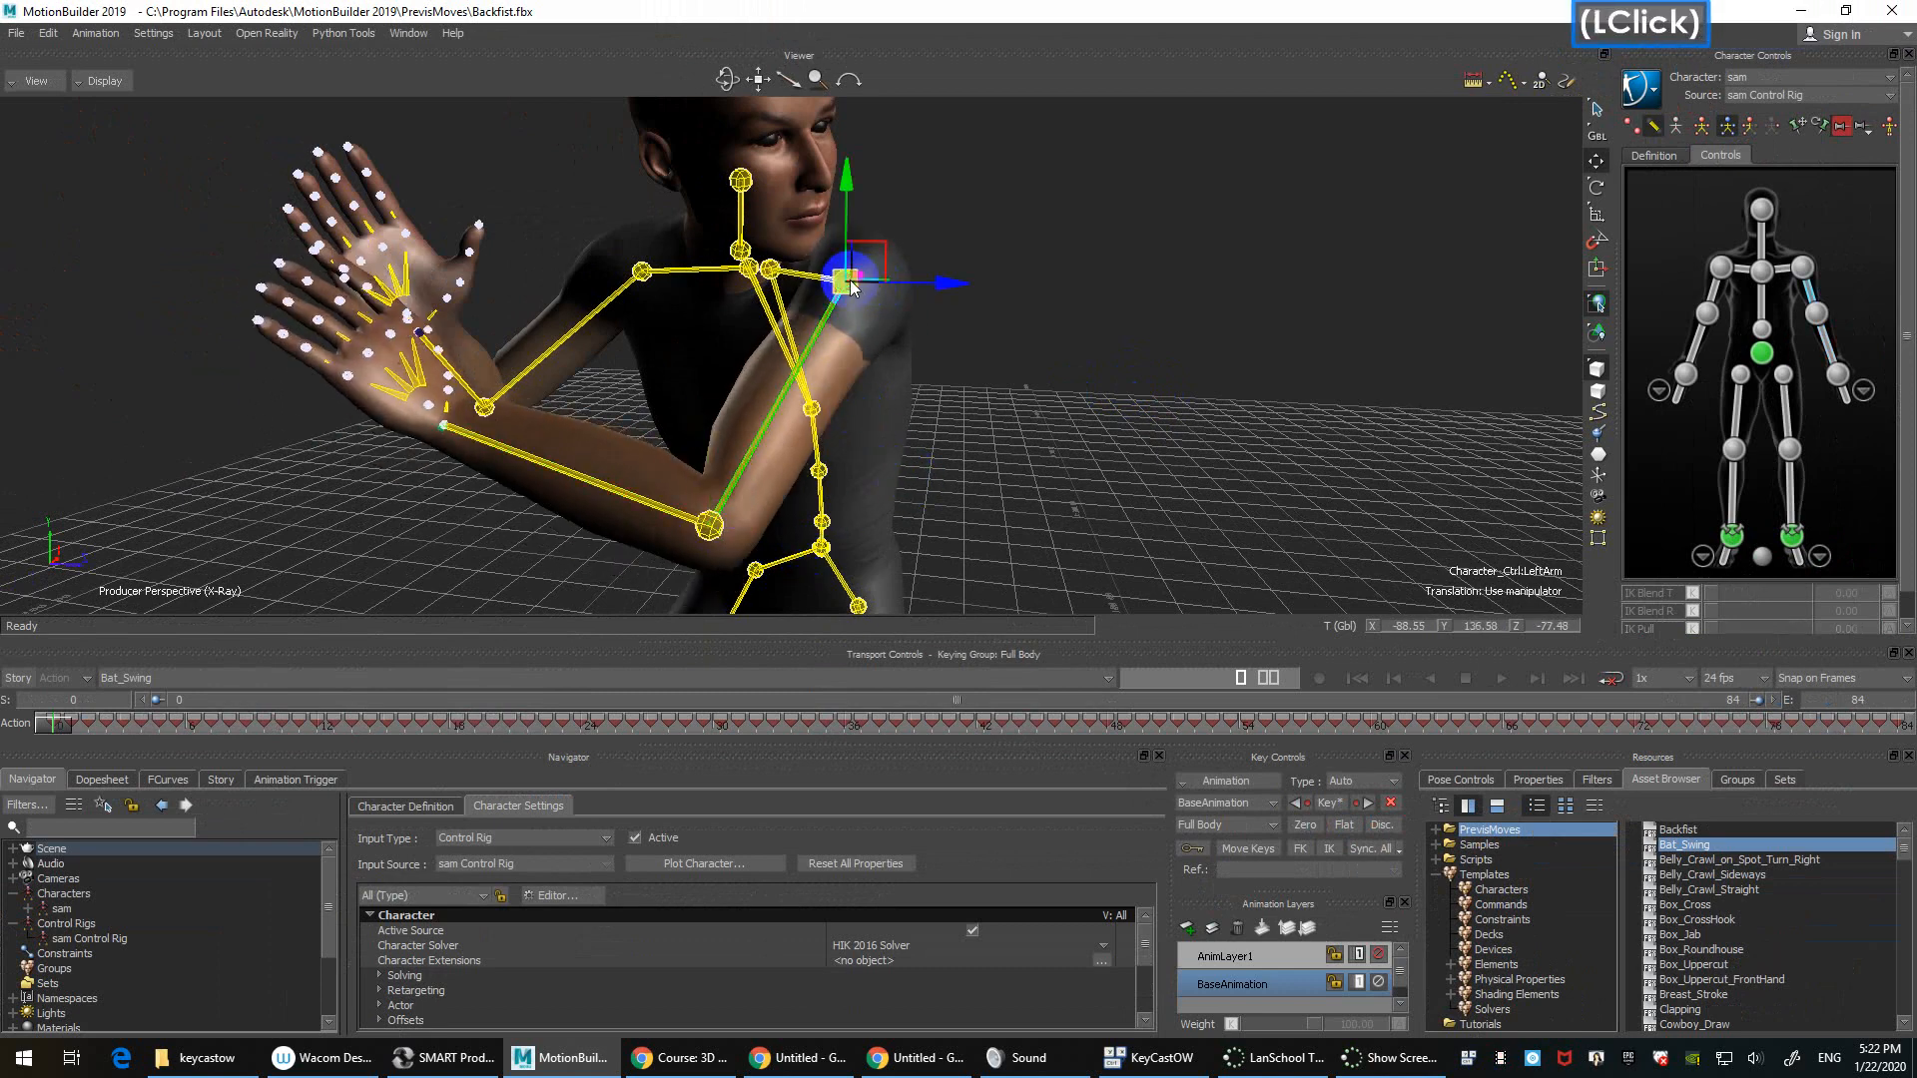
pyautogui.click(706, 522)
pyautogui.keyDown('ctrl'); pyautogui.moveTo(1155, 522); pyautogui.dragTo(1143, 403); pyautogui.keyUp('ctrl')
pyautogui.click(1747, 125)
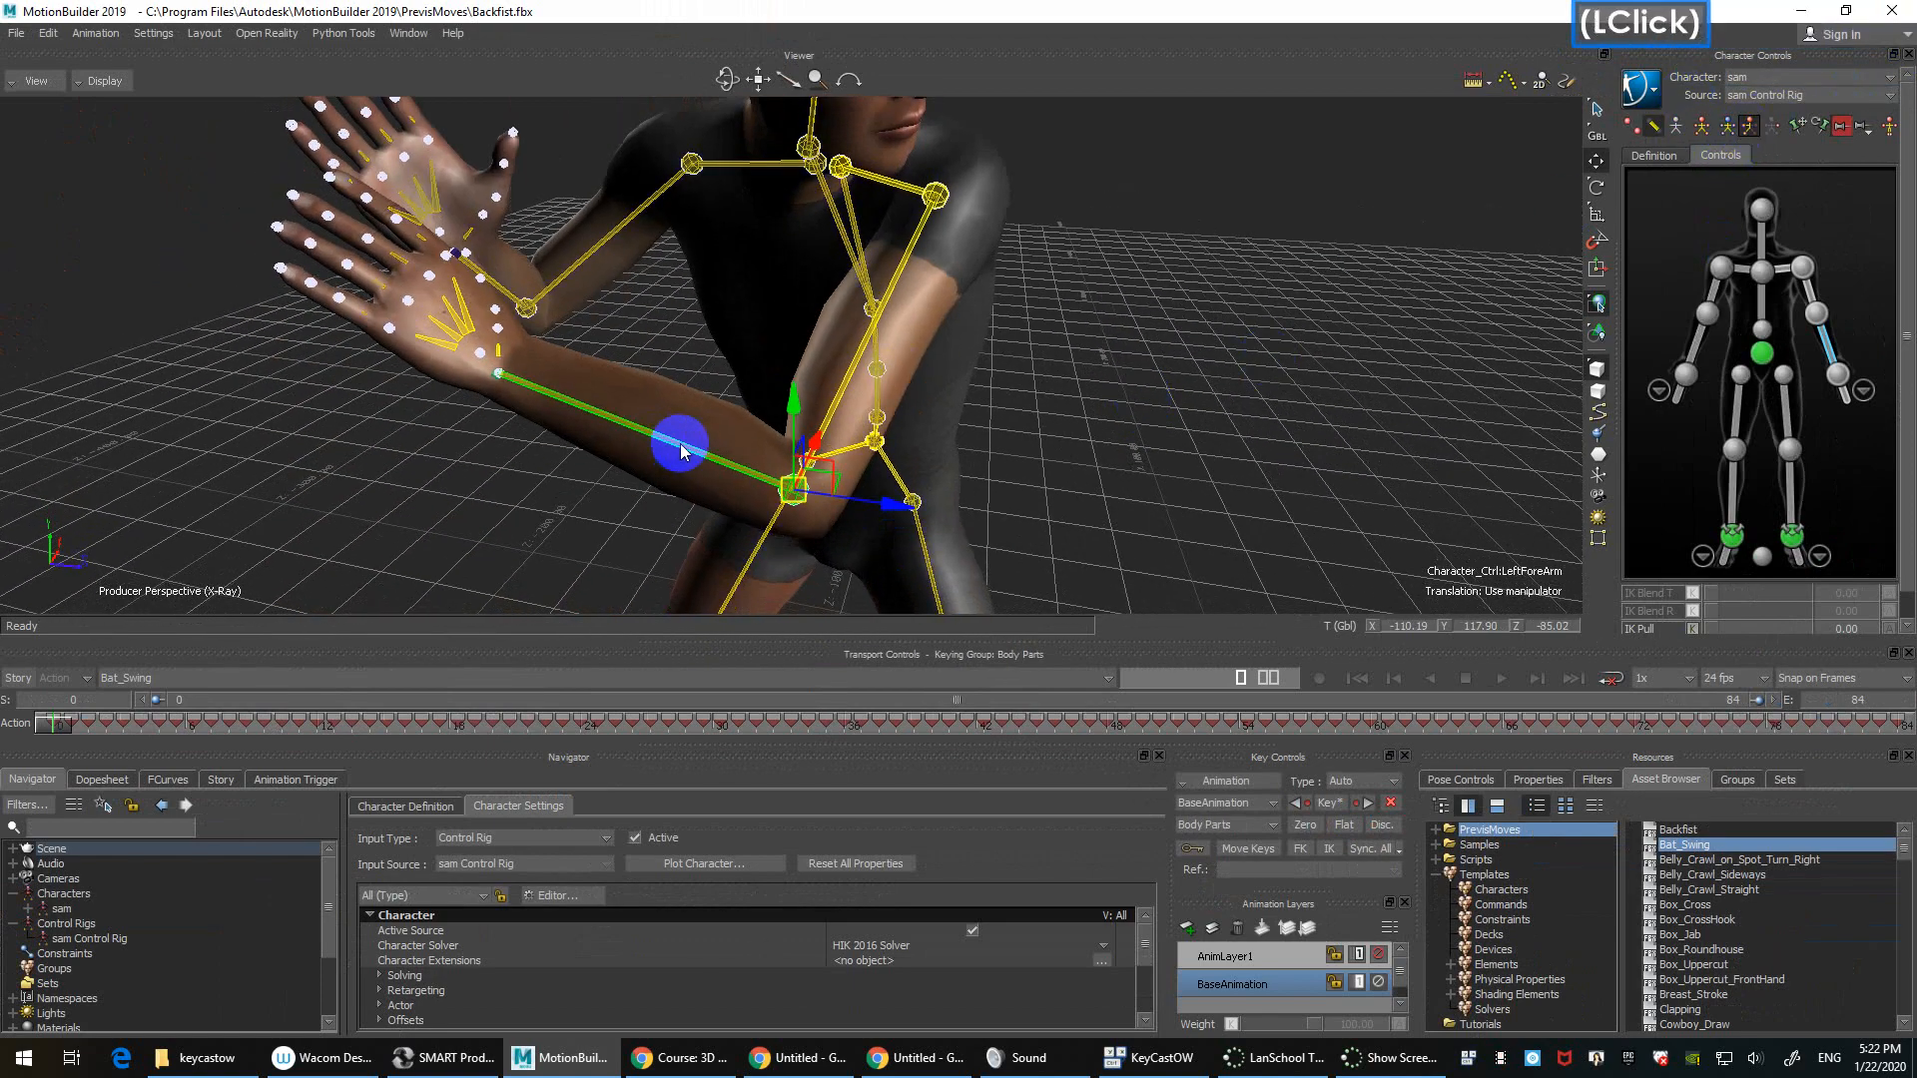
pyautogui.moveTo(799, 489); pyautogui.dragTo(842, 526)
pyautogui.keyDown('ctrl'); pyautogui.keyDown('shift'); pyautogui.moveTo(1035, 394); pyautogui.dragTo(1179, 381); pyautogui.keyUp('shift'); pyautogui.keyUp('ctrl')
pyautogui.click(1179, 381)
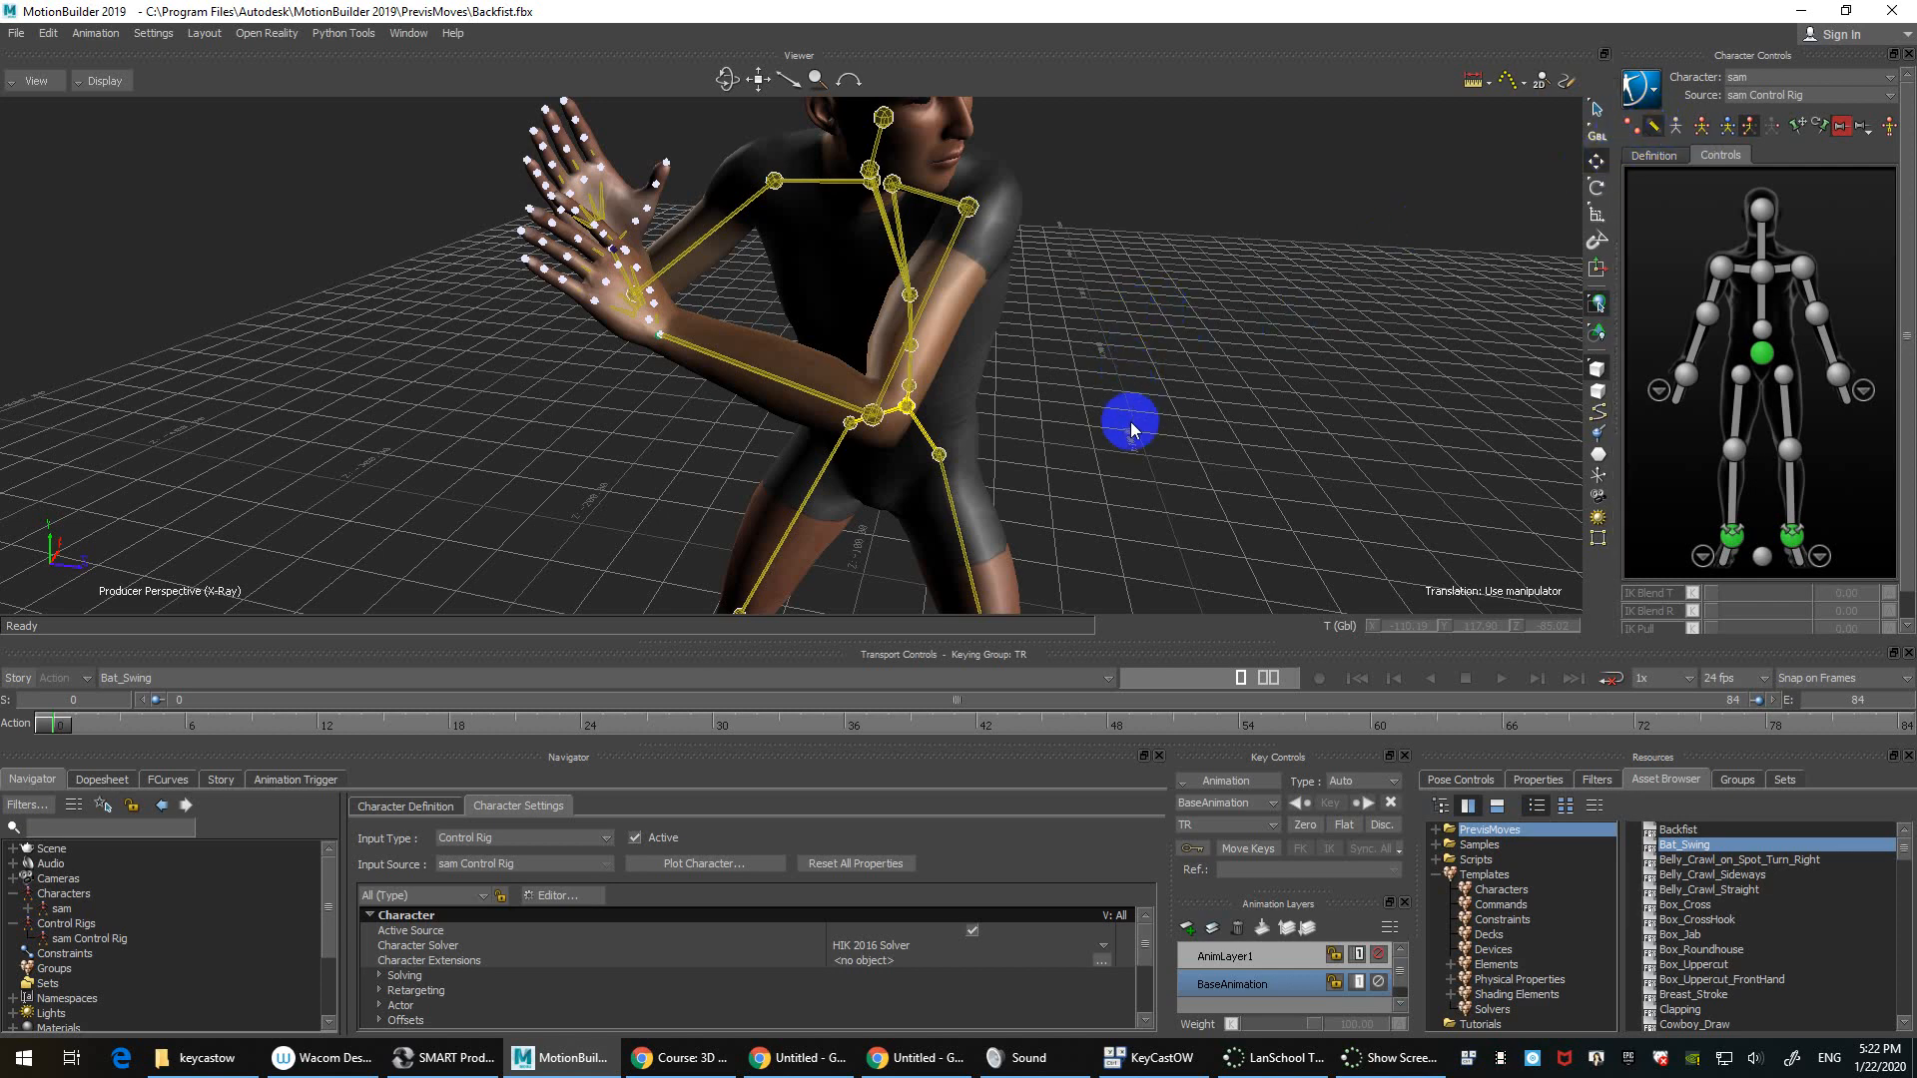
# Step: Rotate the left forearm around its local axes
pyautogui.click(872, 413)
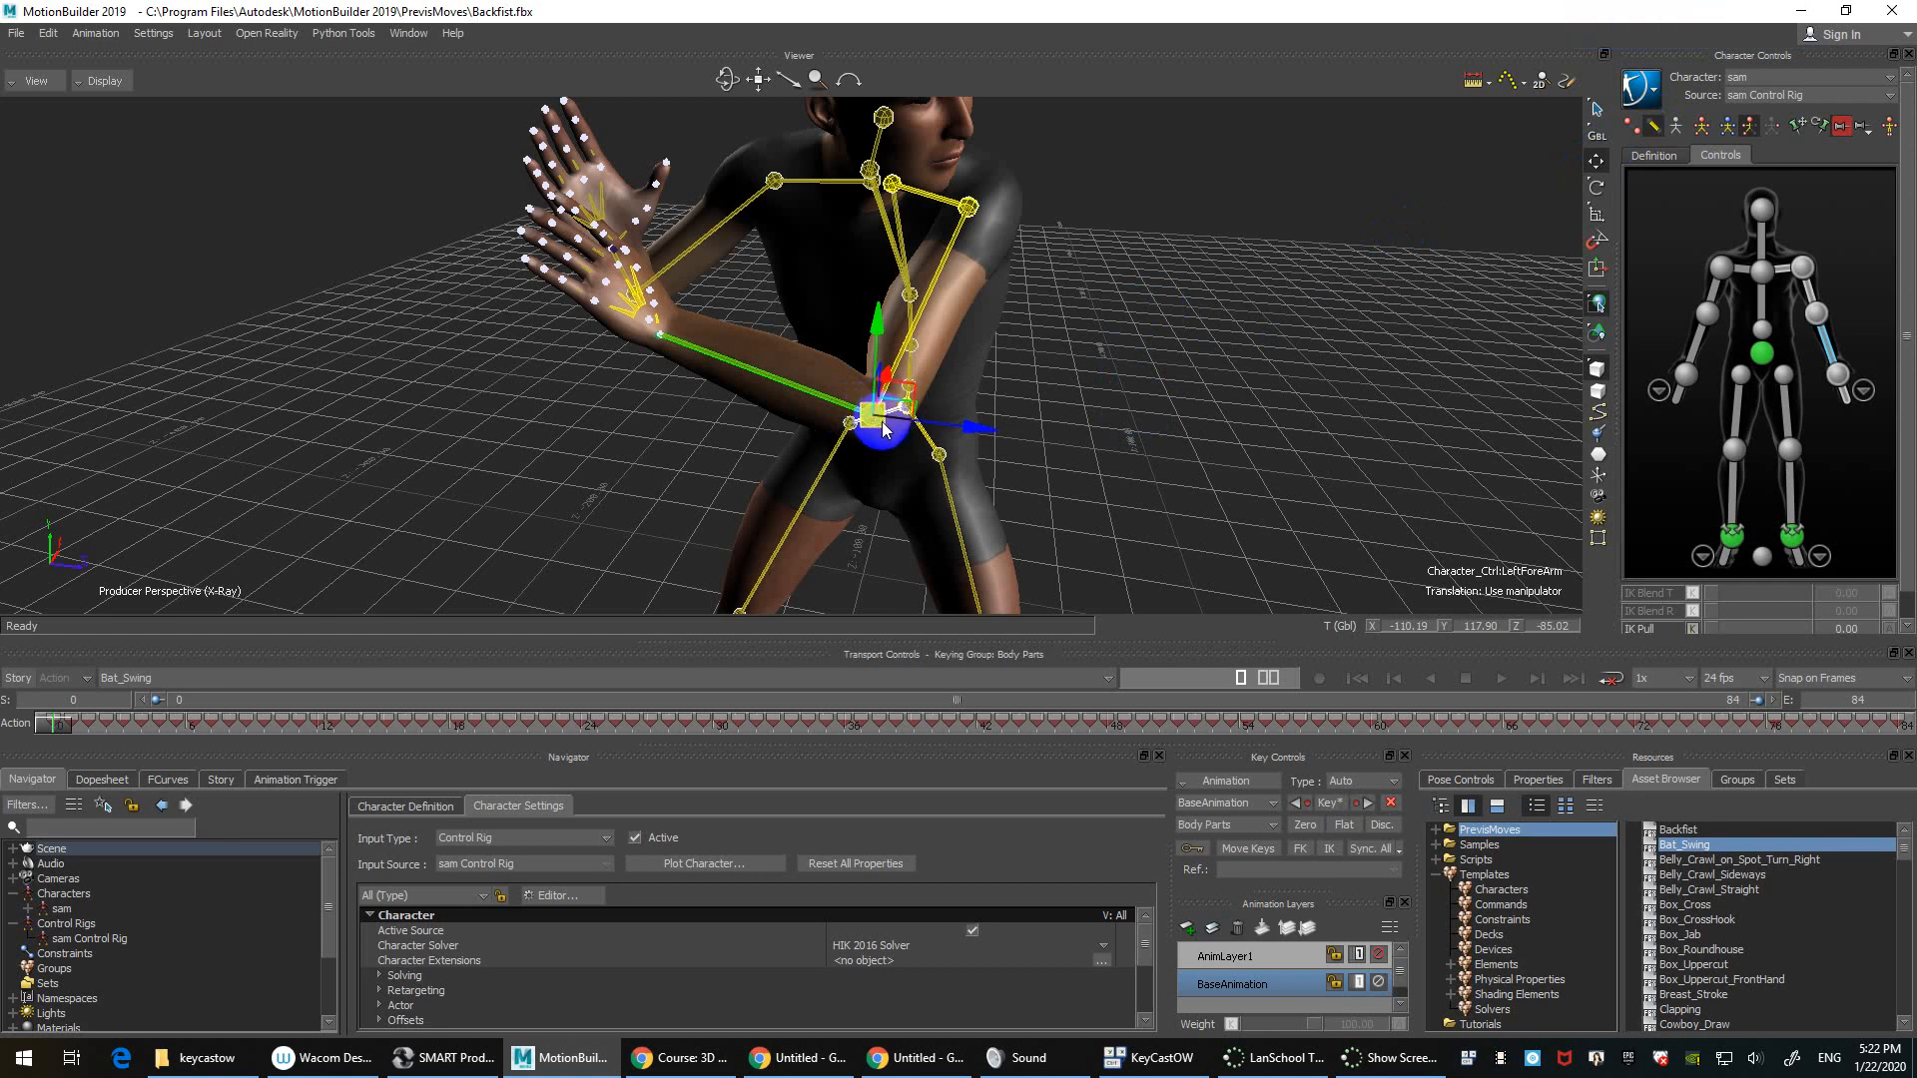
pyautogui.moveTo(1061, 370); pyautogui.dragTo(822, 394)
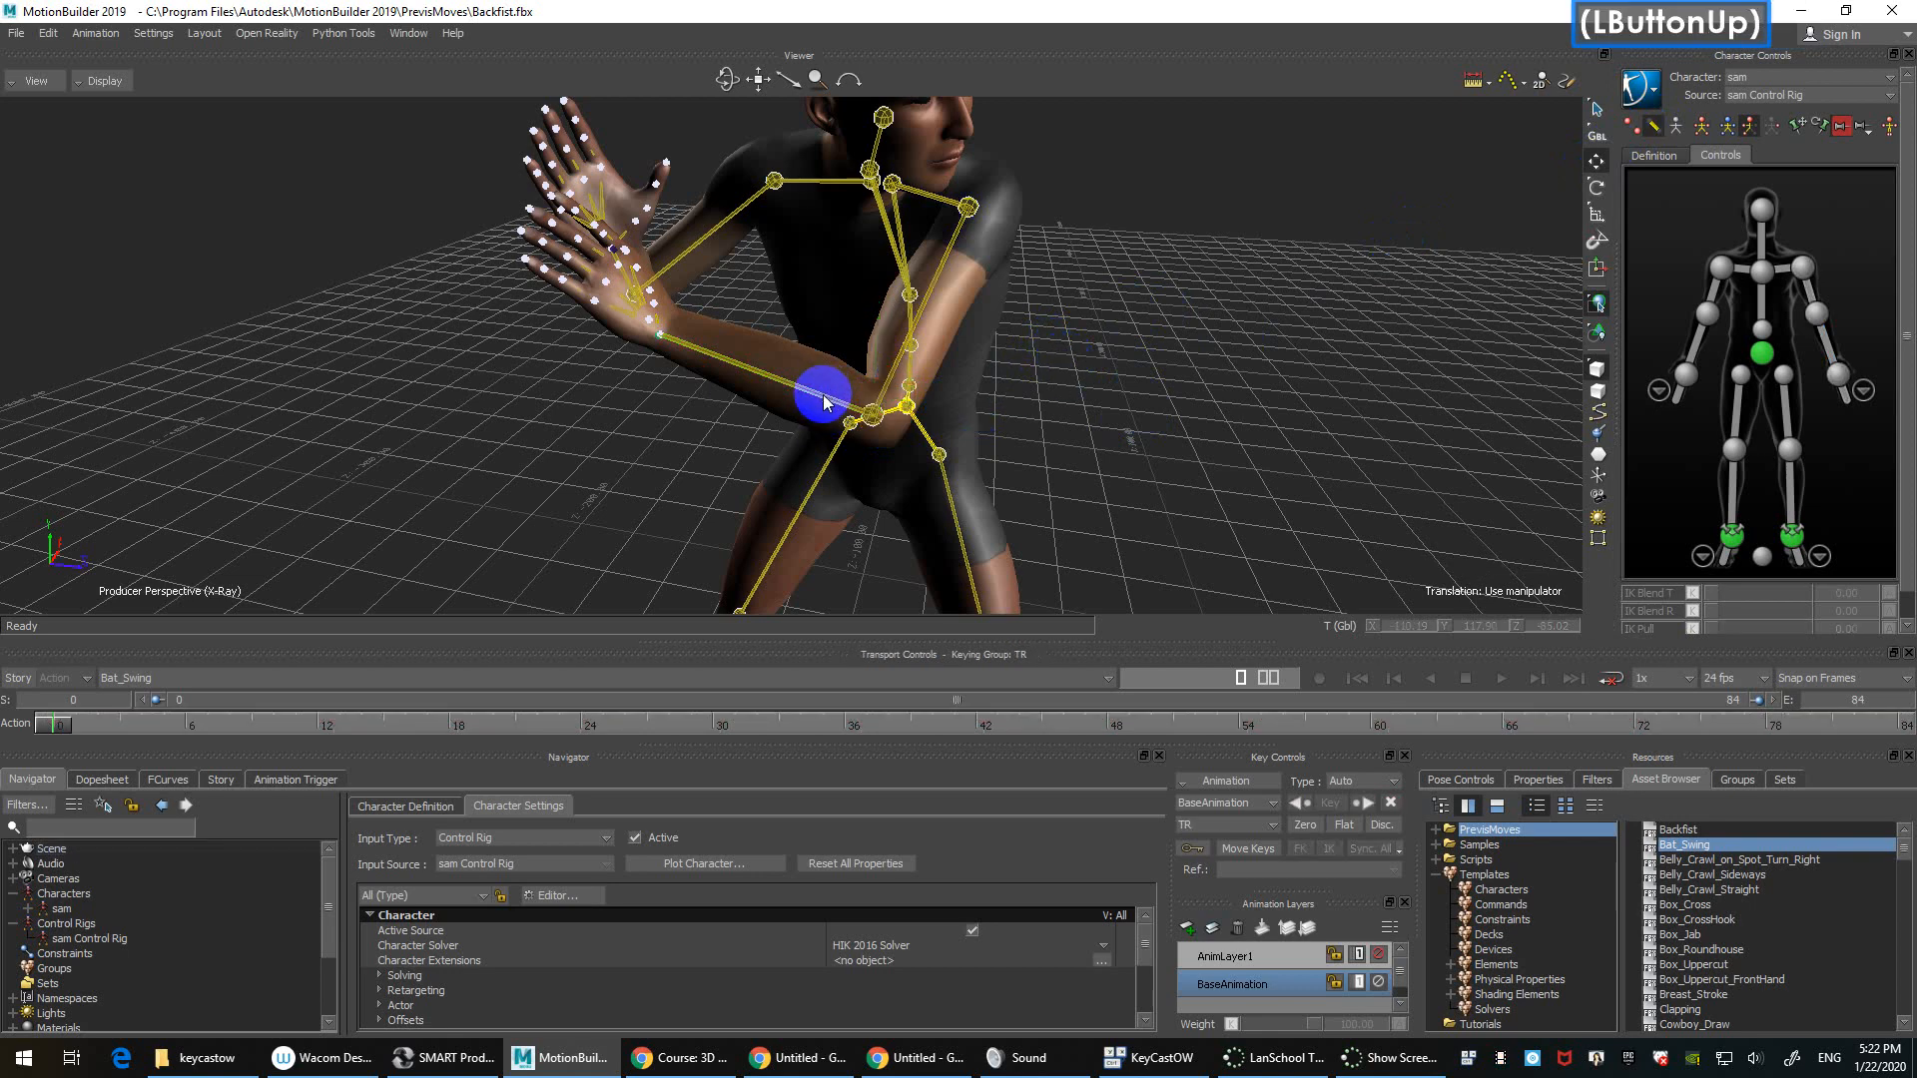
pyautogui.click(821, 395)
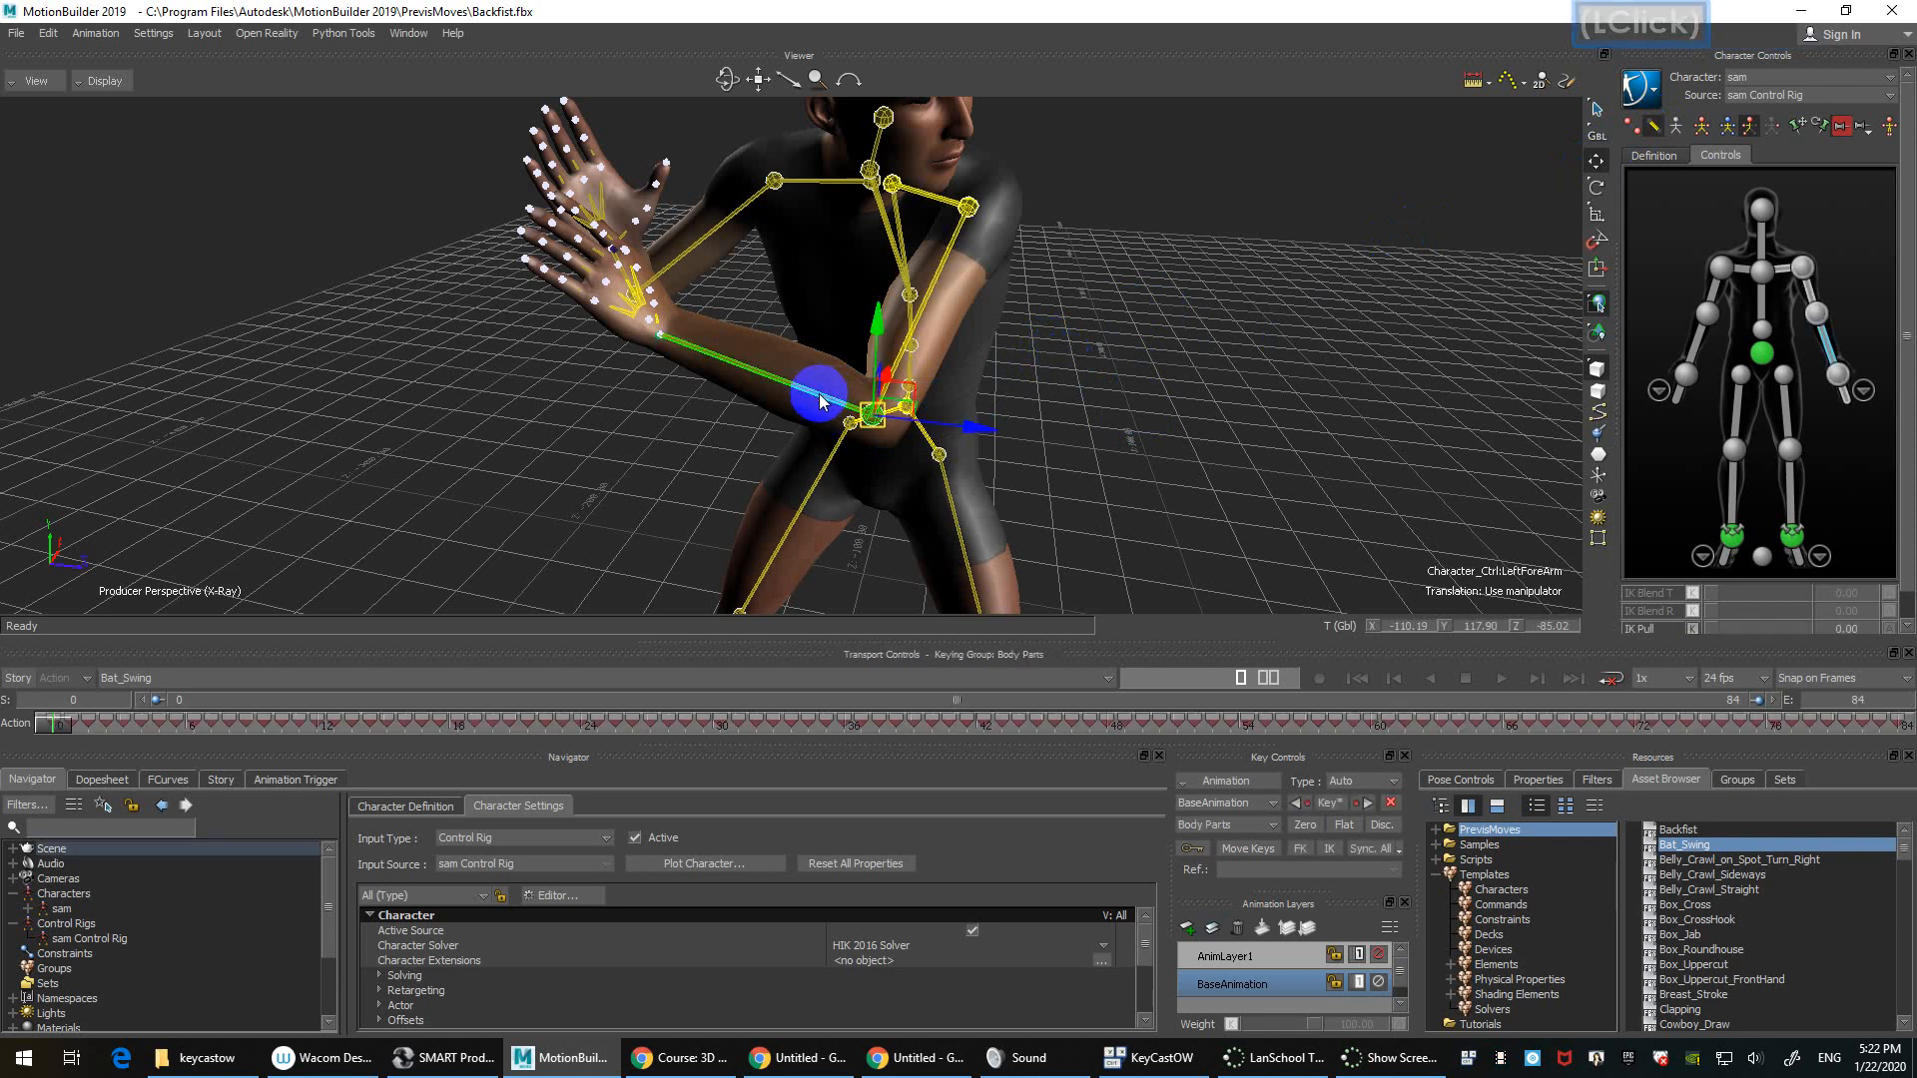
pyautogui.click(1069, 366)
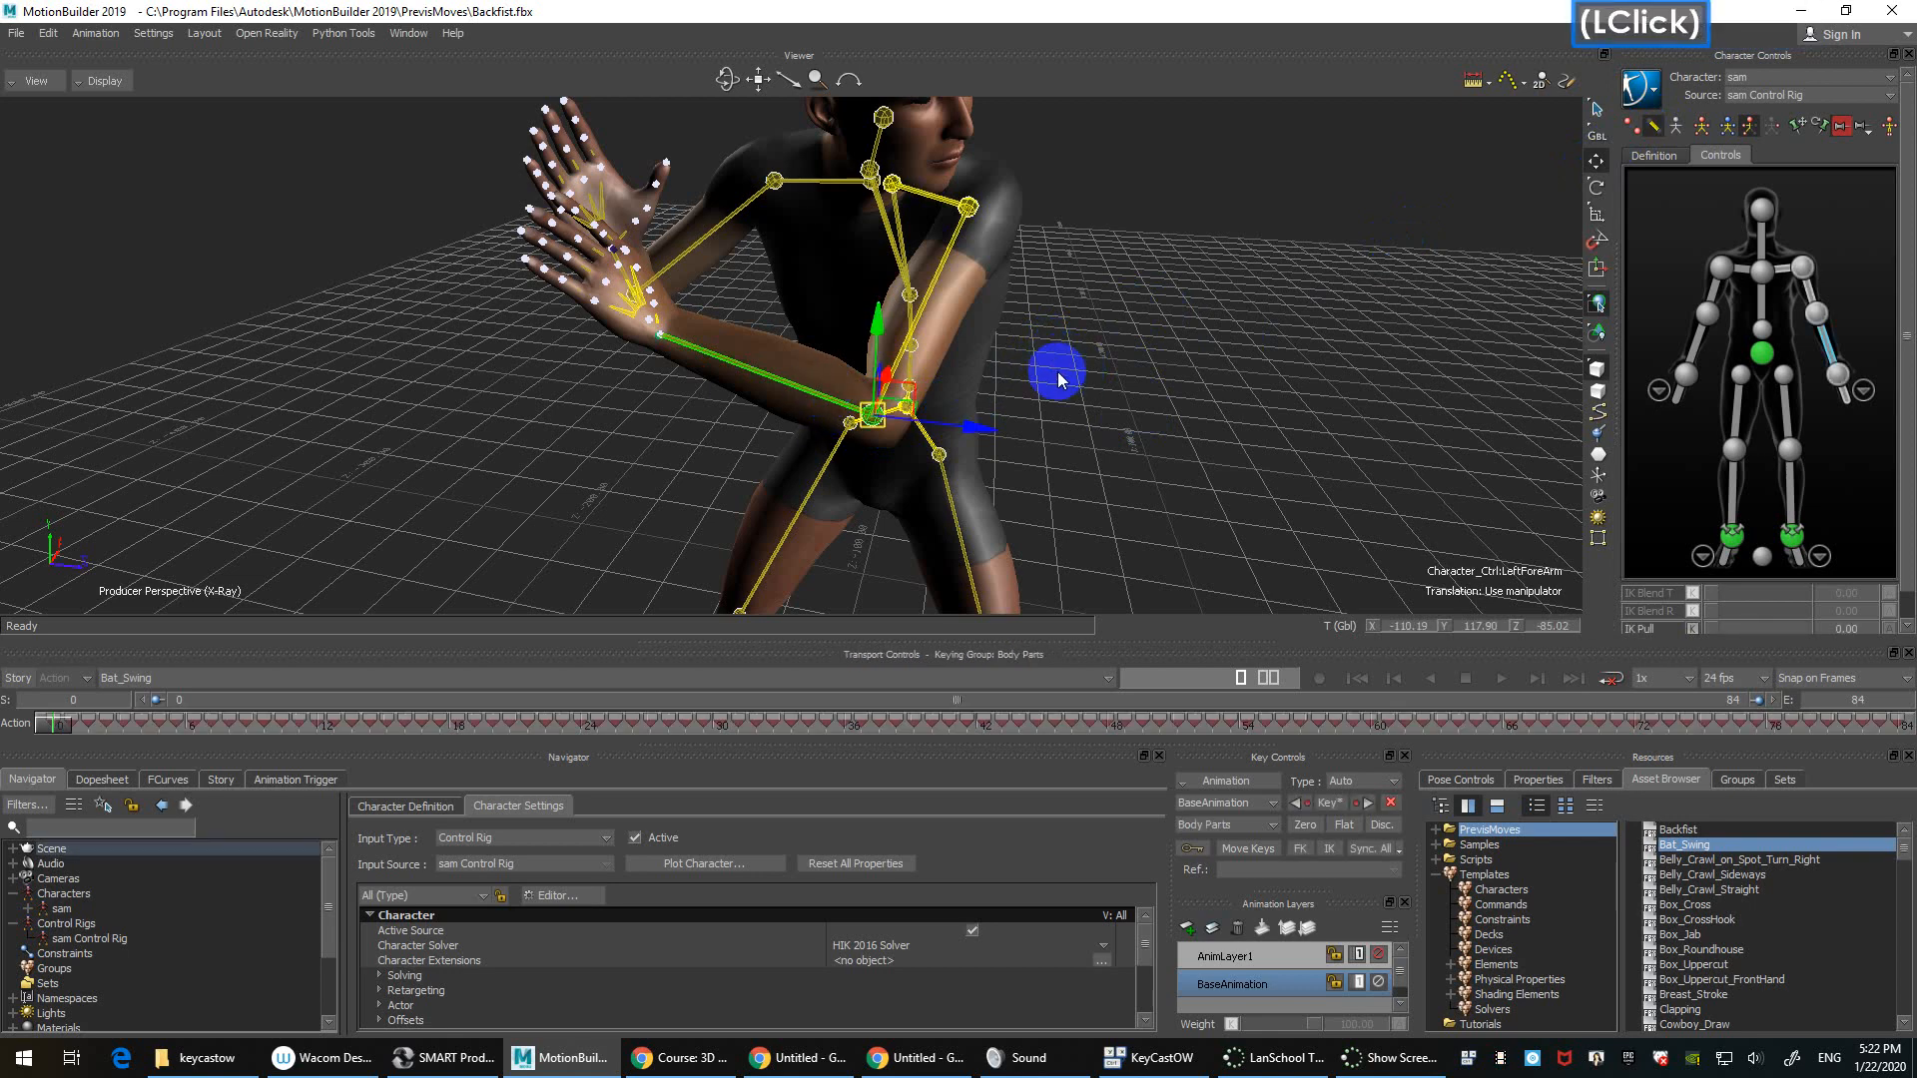
pyautogui.press('r')
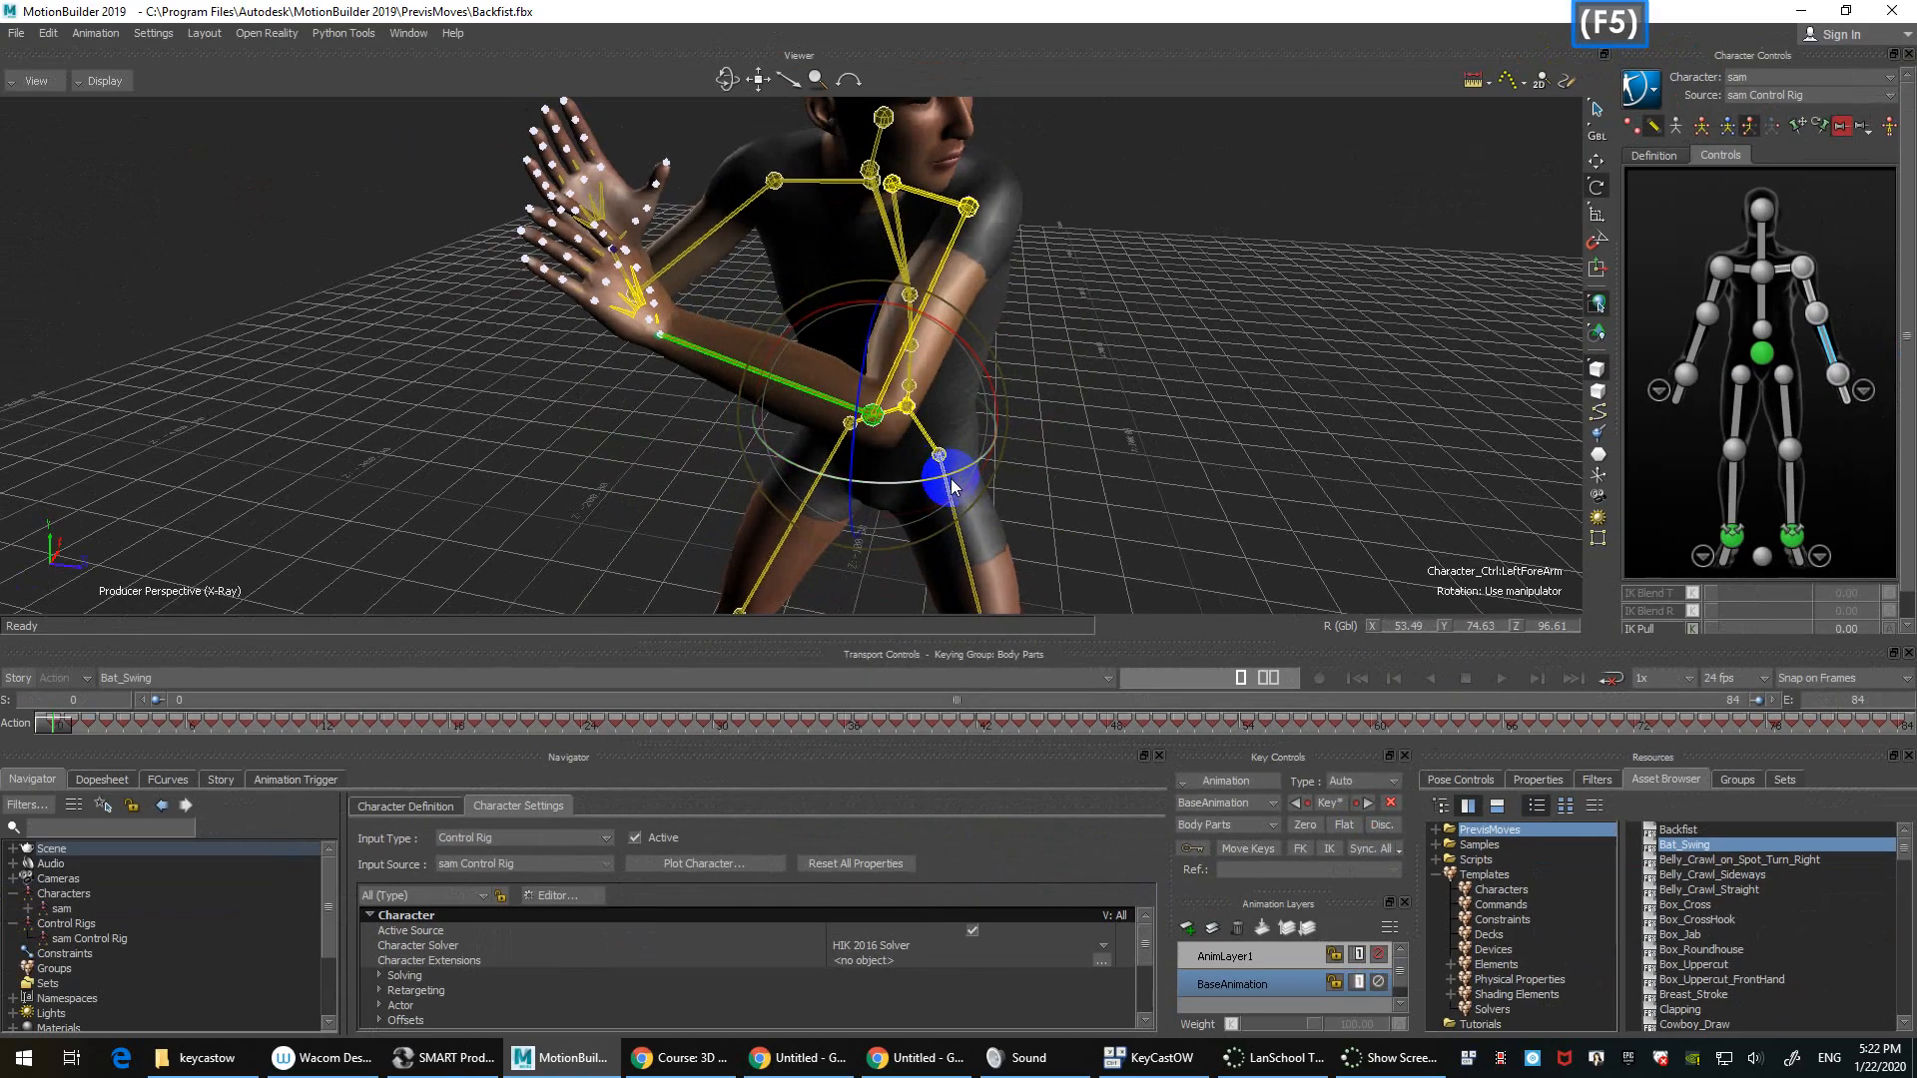
pyautogui.click(1128, 355)
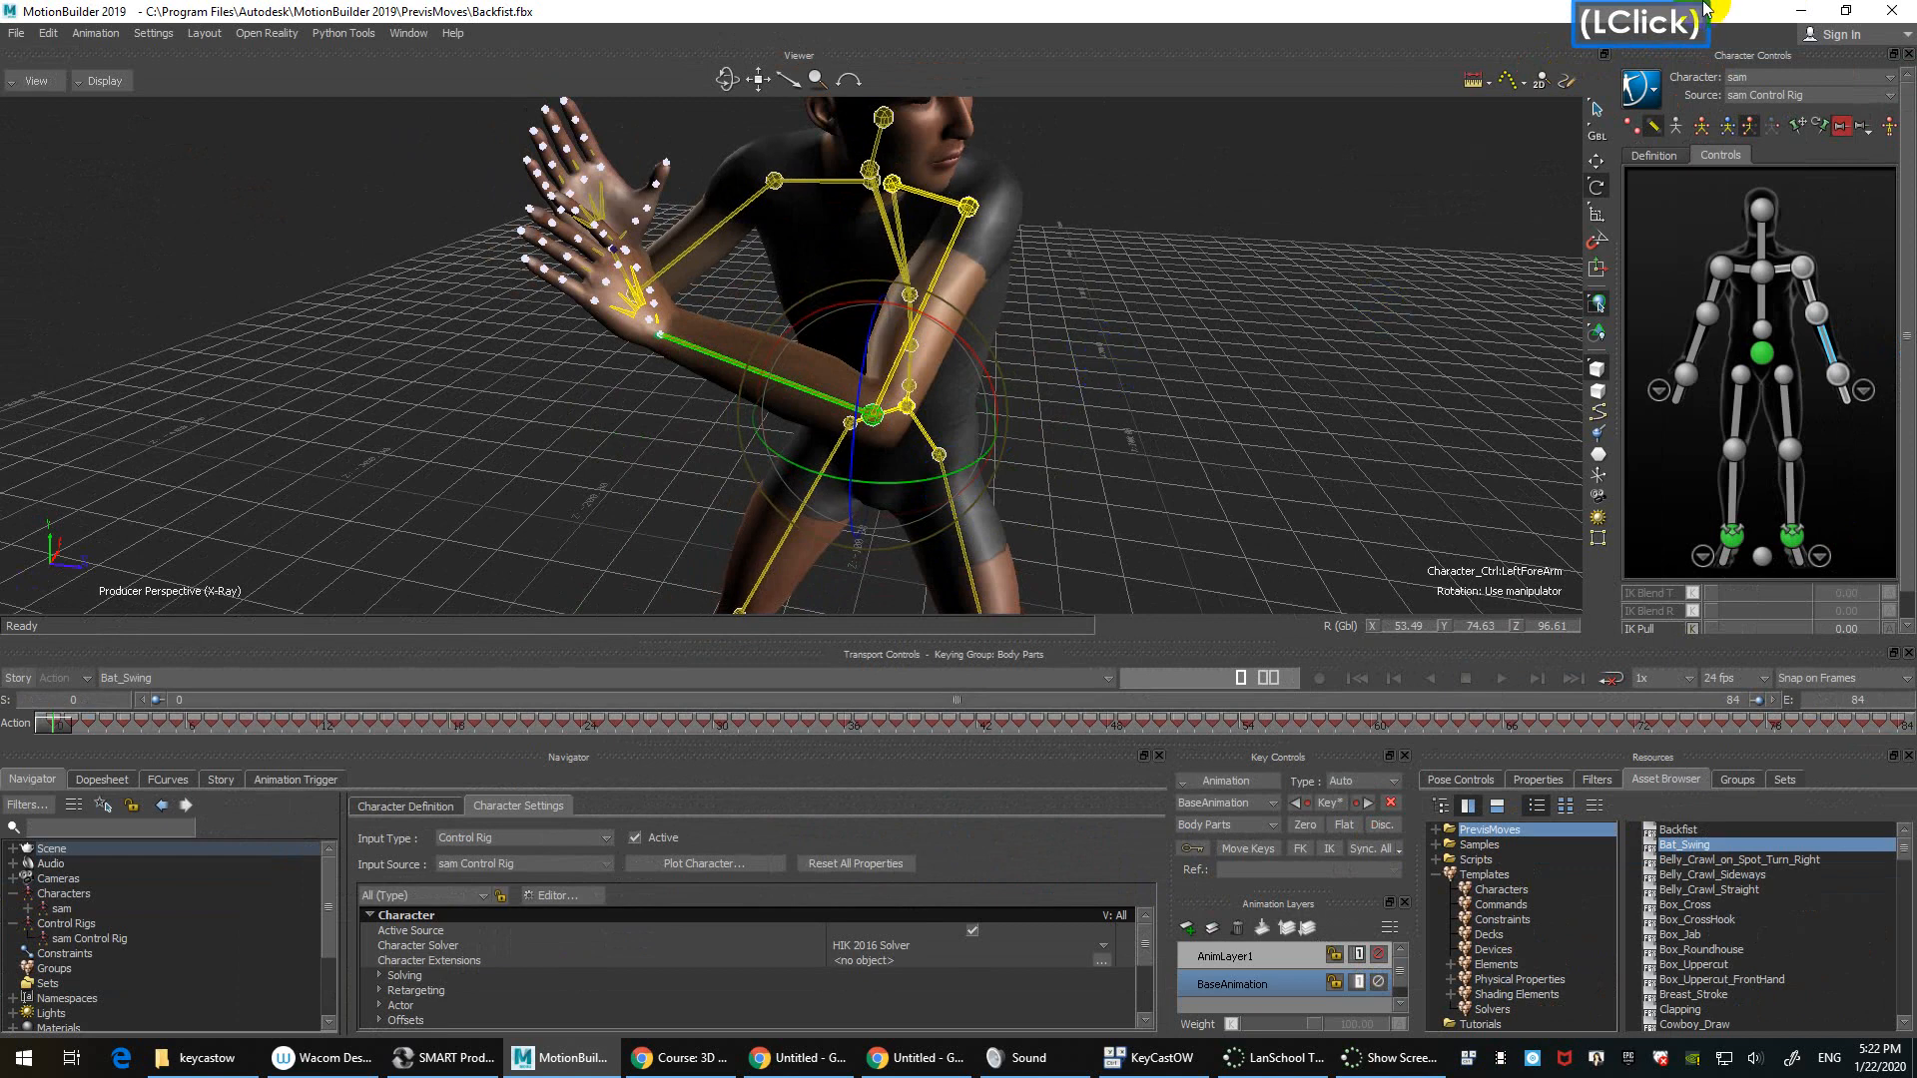
pyautogui.moveTo(1594, 135); pyautogui.dragTo(1613, 150)
pyautogui.moveTo(958, 521); pyautogui.dragTo(975, 462)
# Step: Rotate the left upper arm and left shoulder to lower the arm, then show the FK bones
pyautogui.click(971, 205)
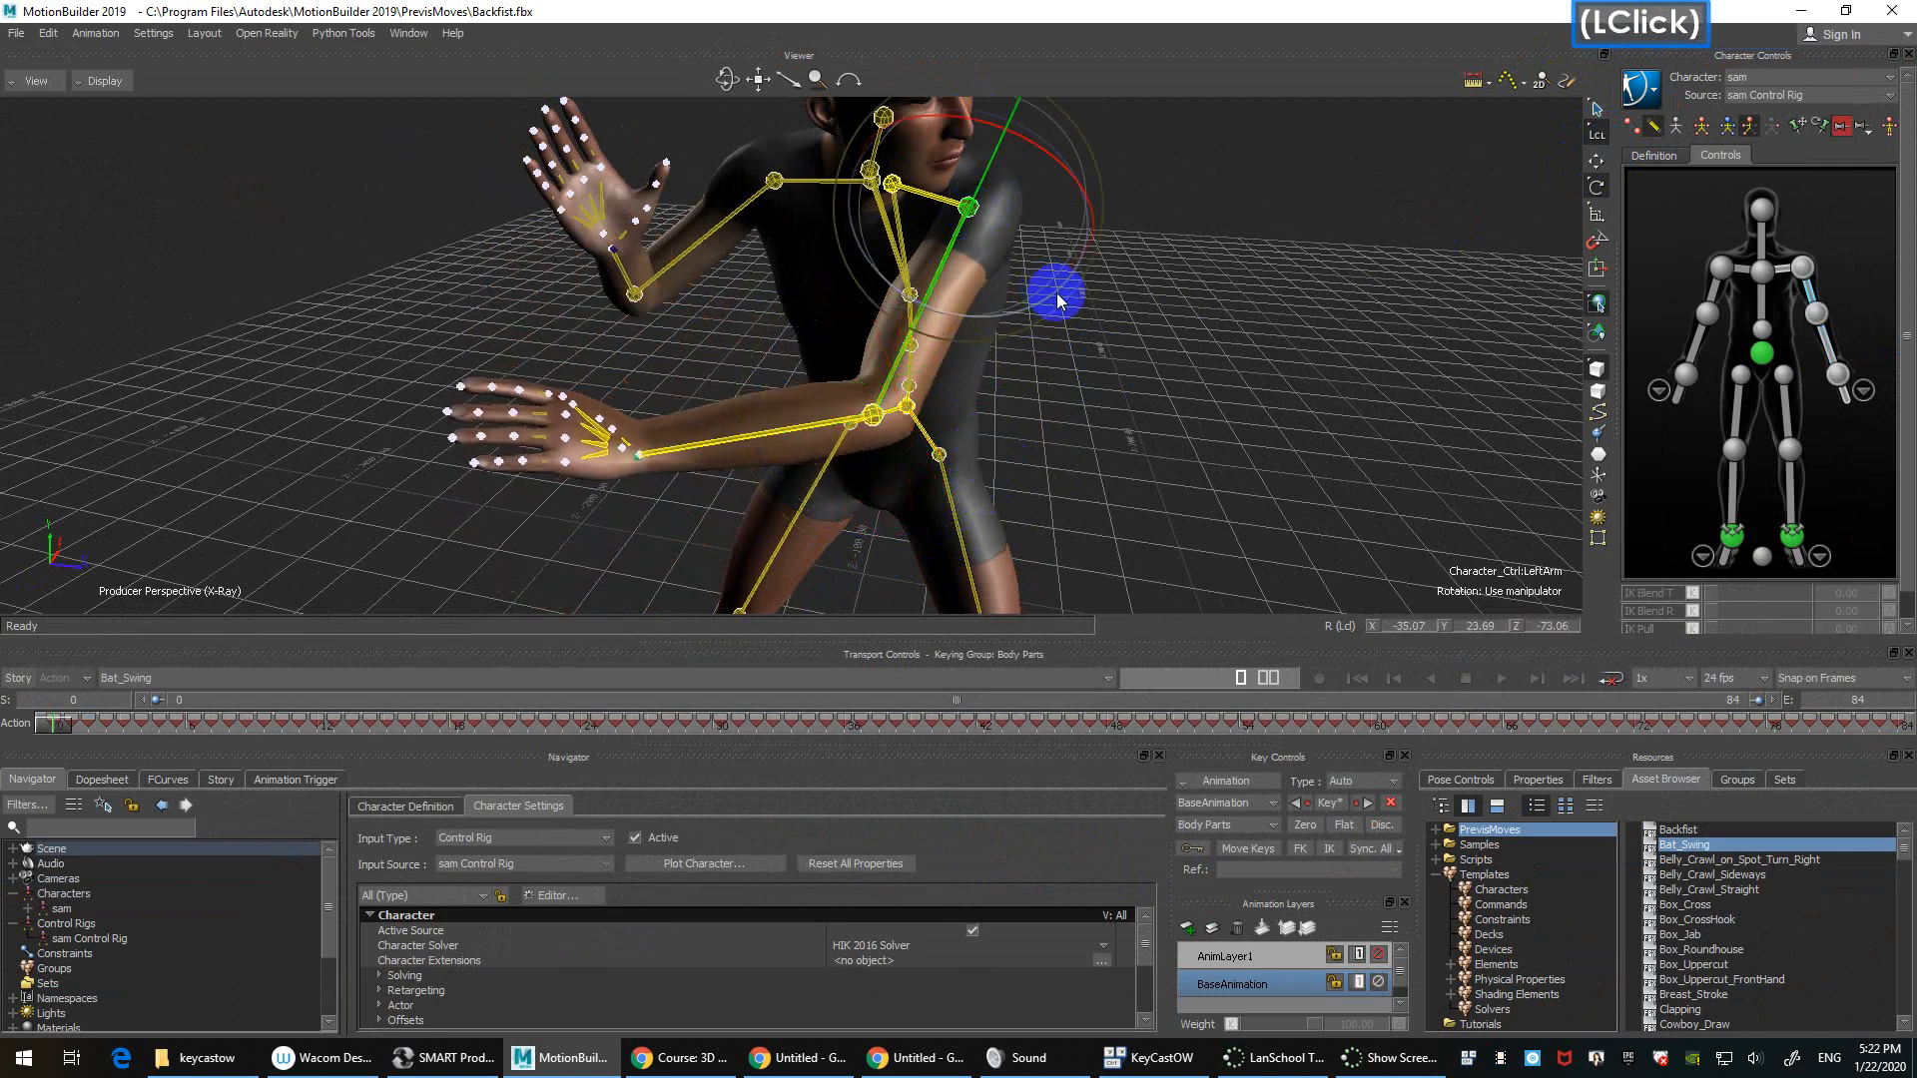
pyautogui.moveTo(1057, 291); pyautogui.dragTo(979, 179)
pyautogui.click(893, 185)
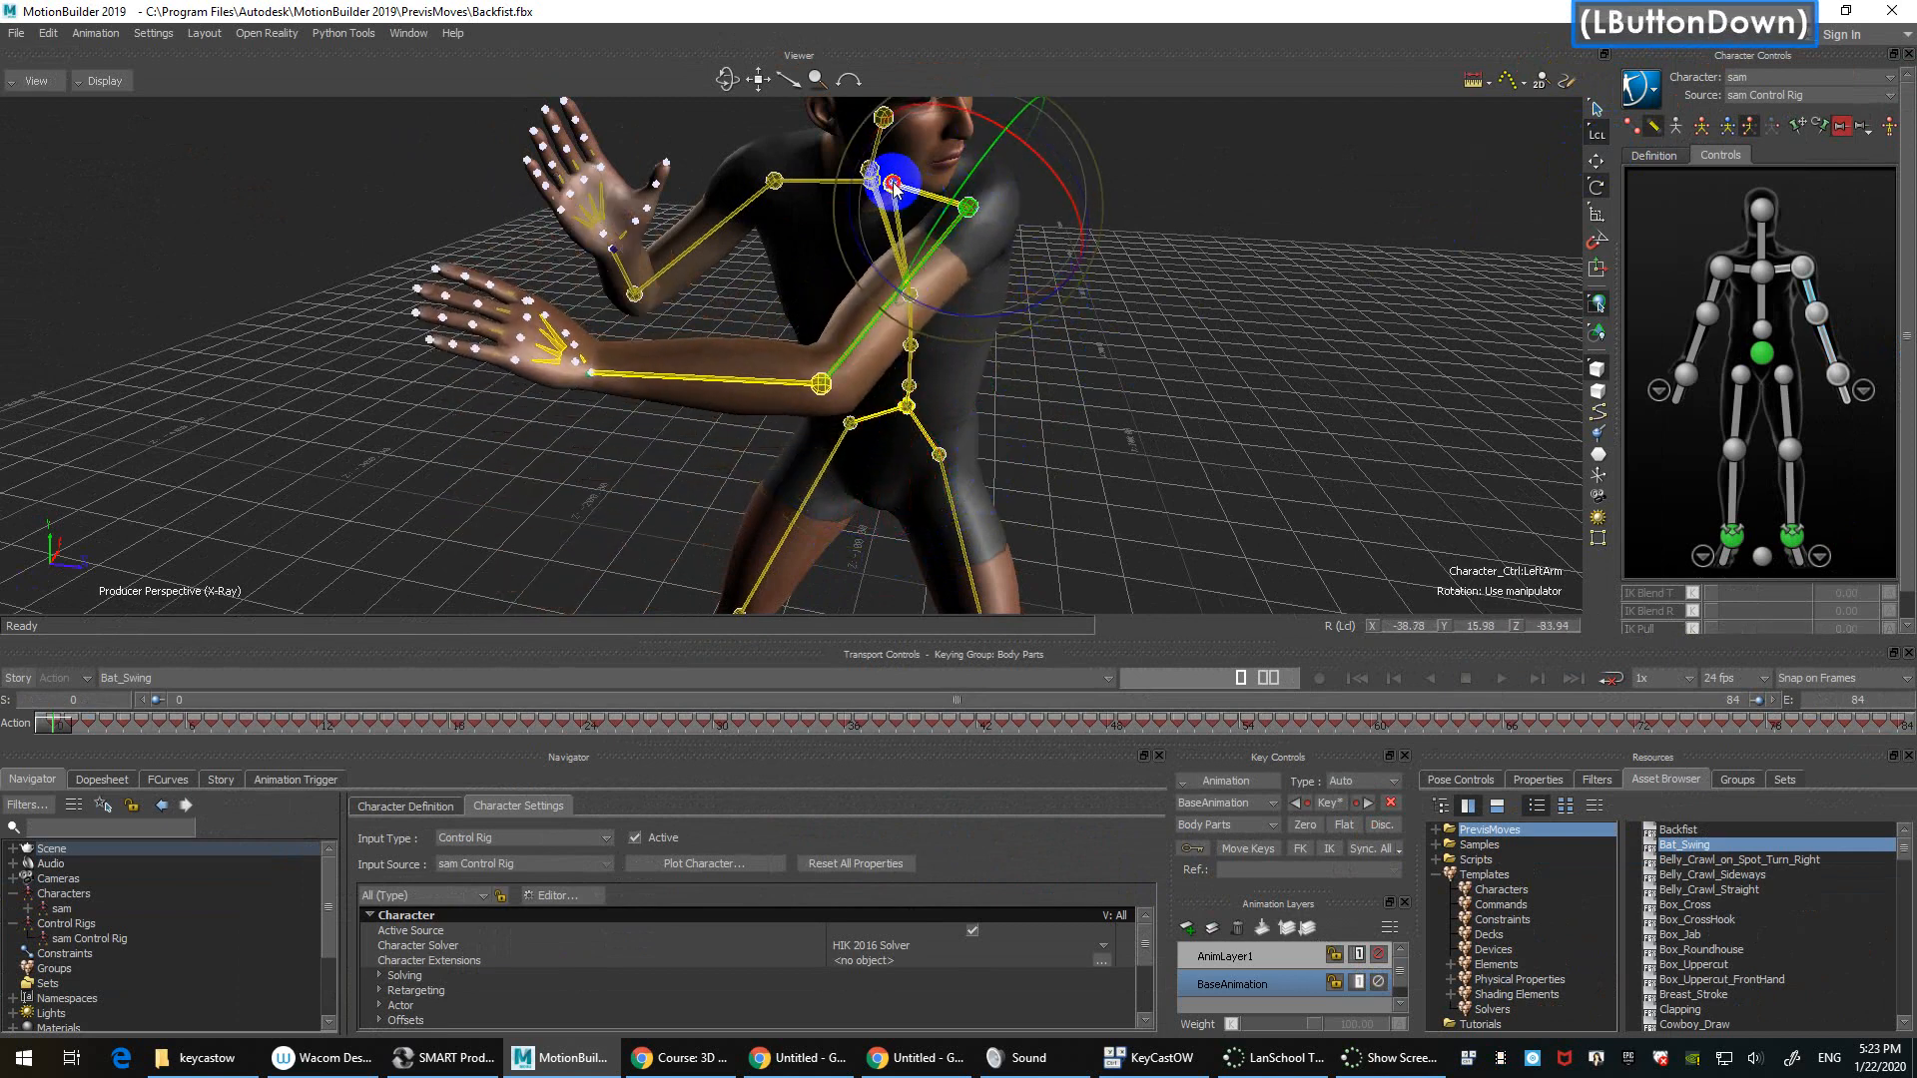
pyautogui.moveTo(927, 250); pyautogui.dragTo(913, 258)
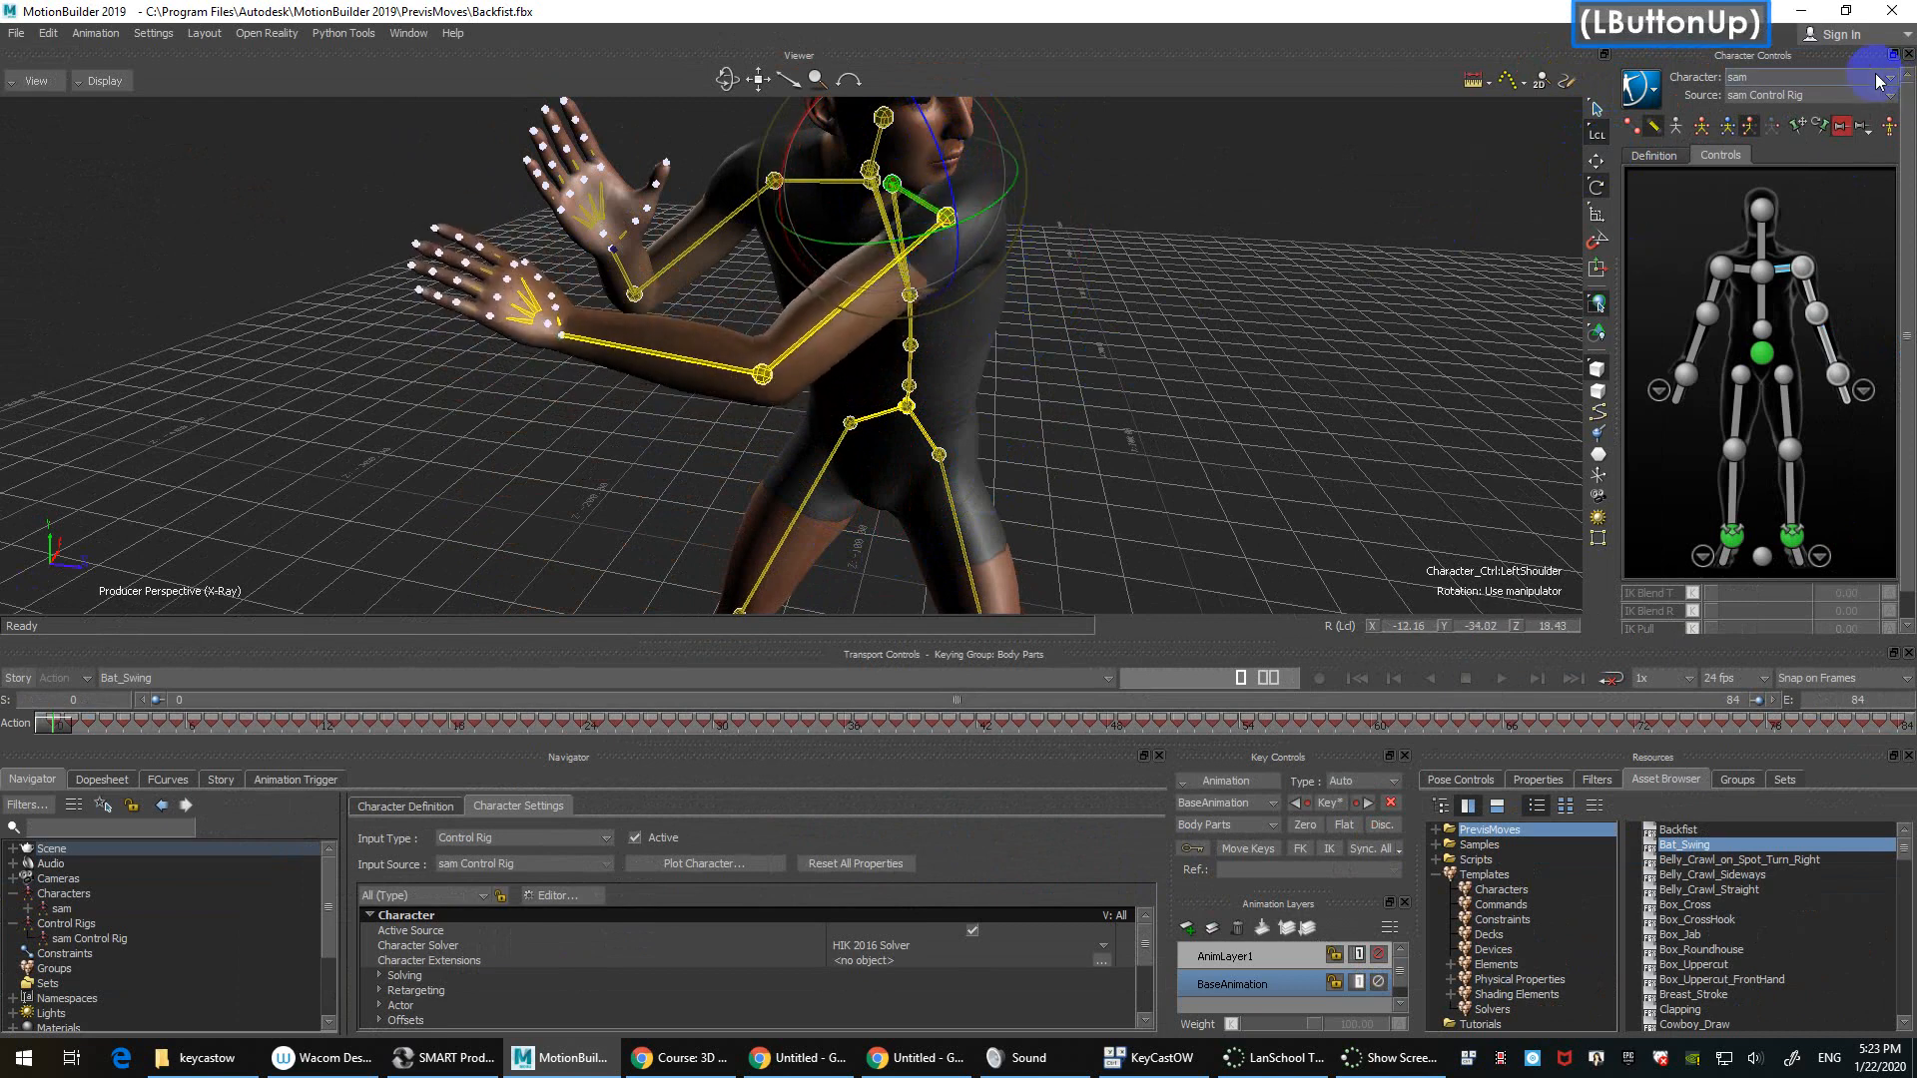
pyautogui.click(1637, 126)
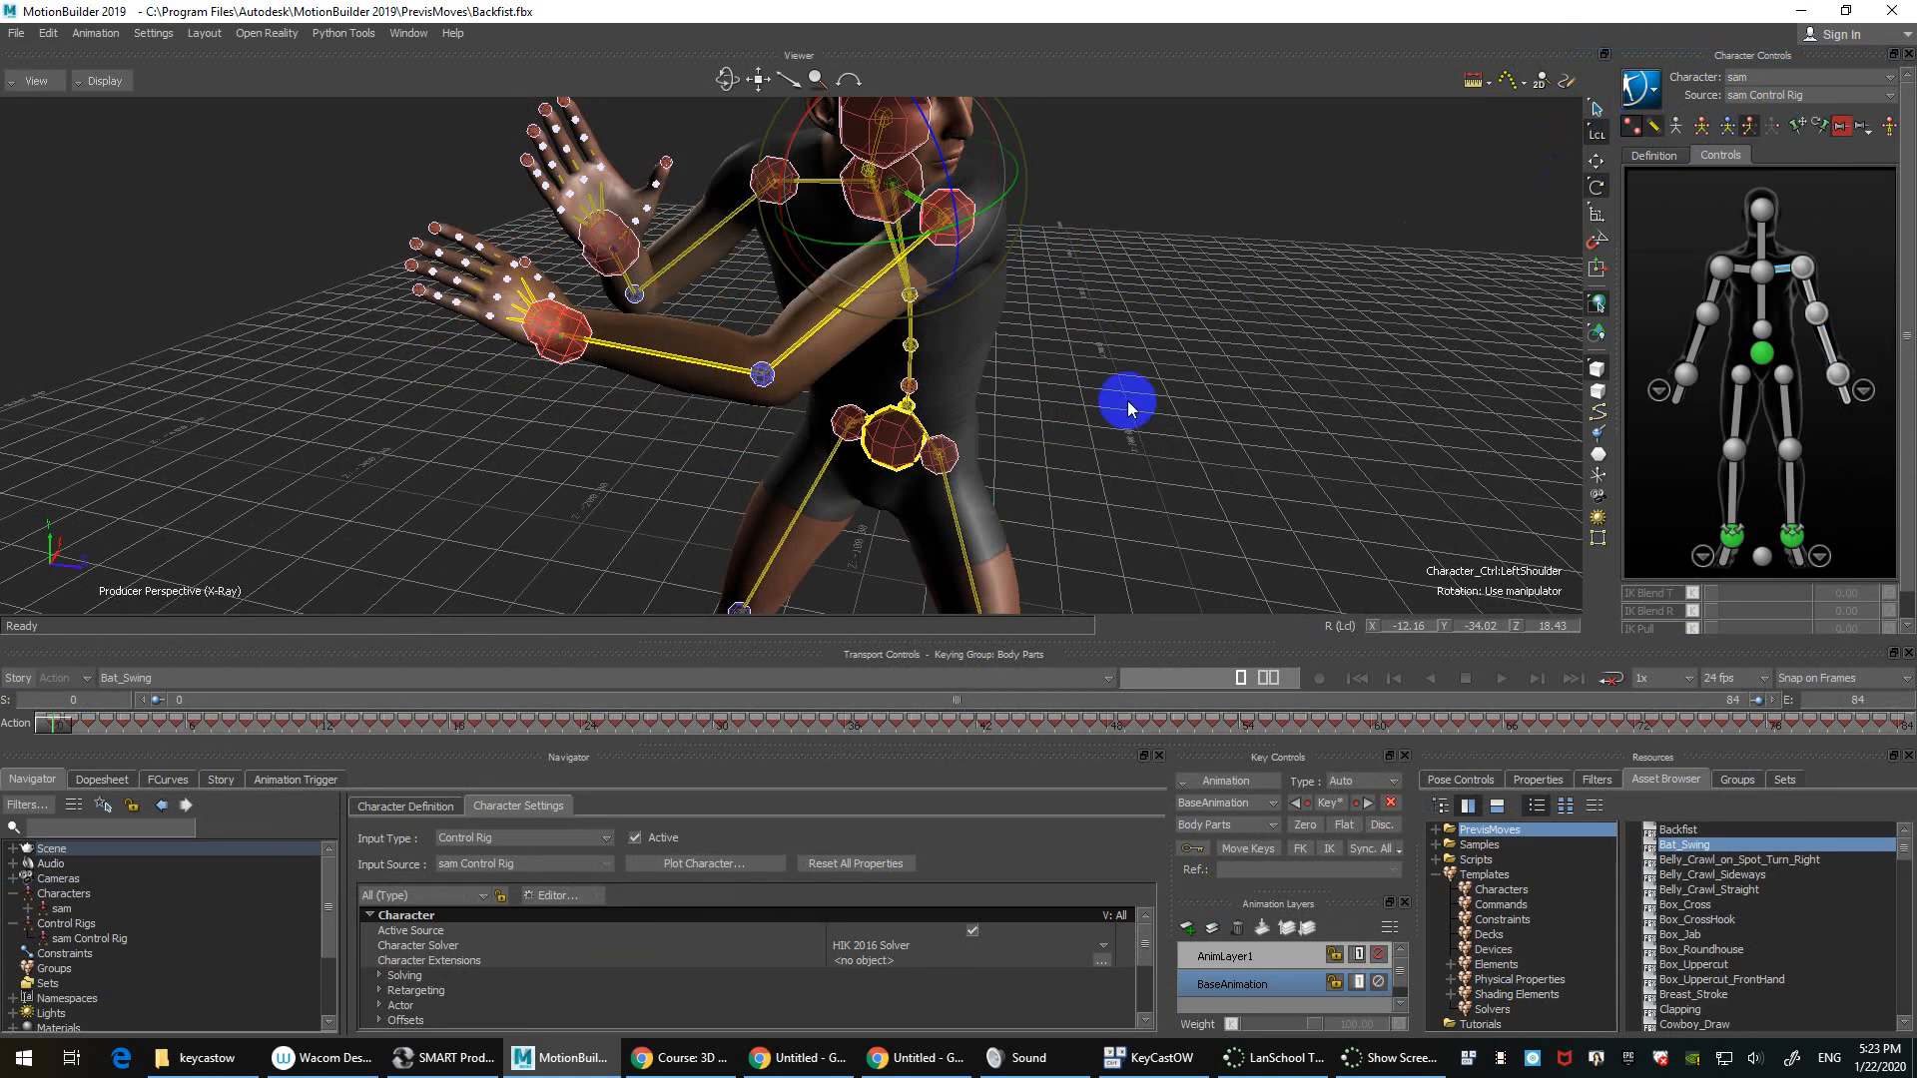
# Step: Translate the left wrist effector left and down so the hand sits forward at waist height
pyautogui.keyDown('ctrl'); pyautogui.moveTo(1128, 407); pyautogui.dragTo(1108, 373); pyautogui.keyUp('ctrl')
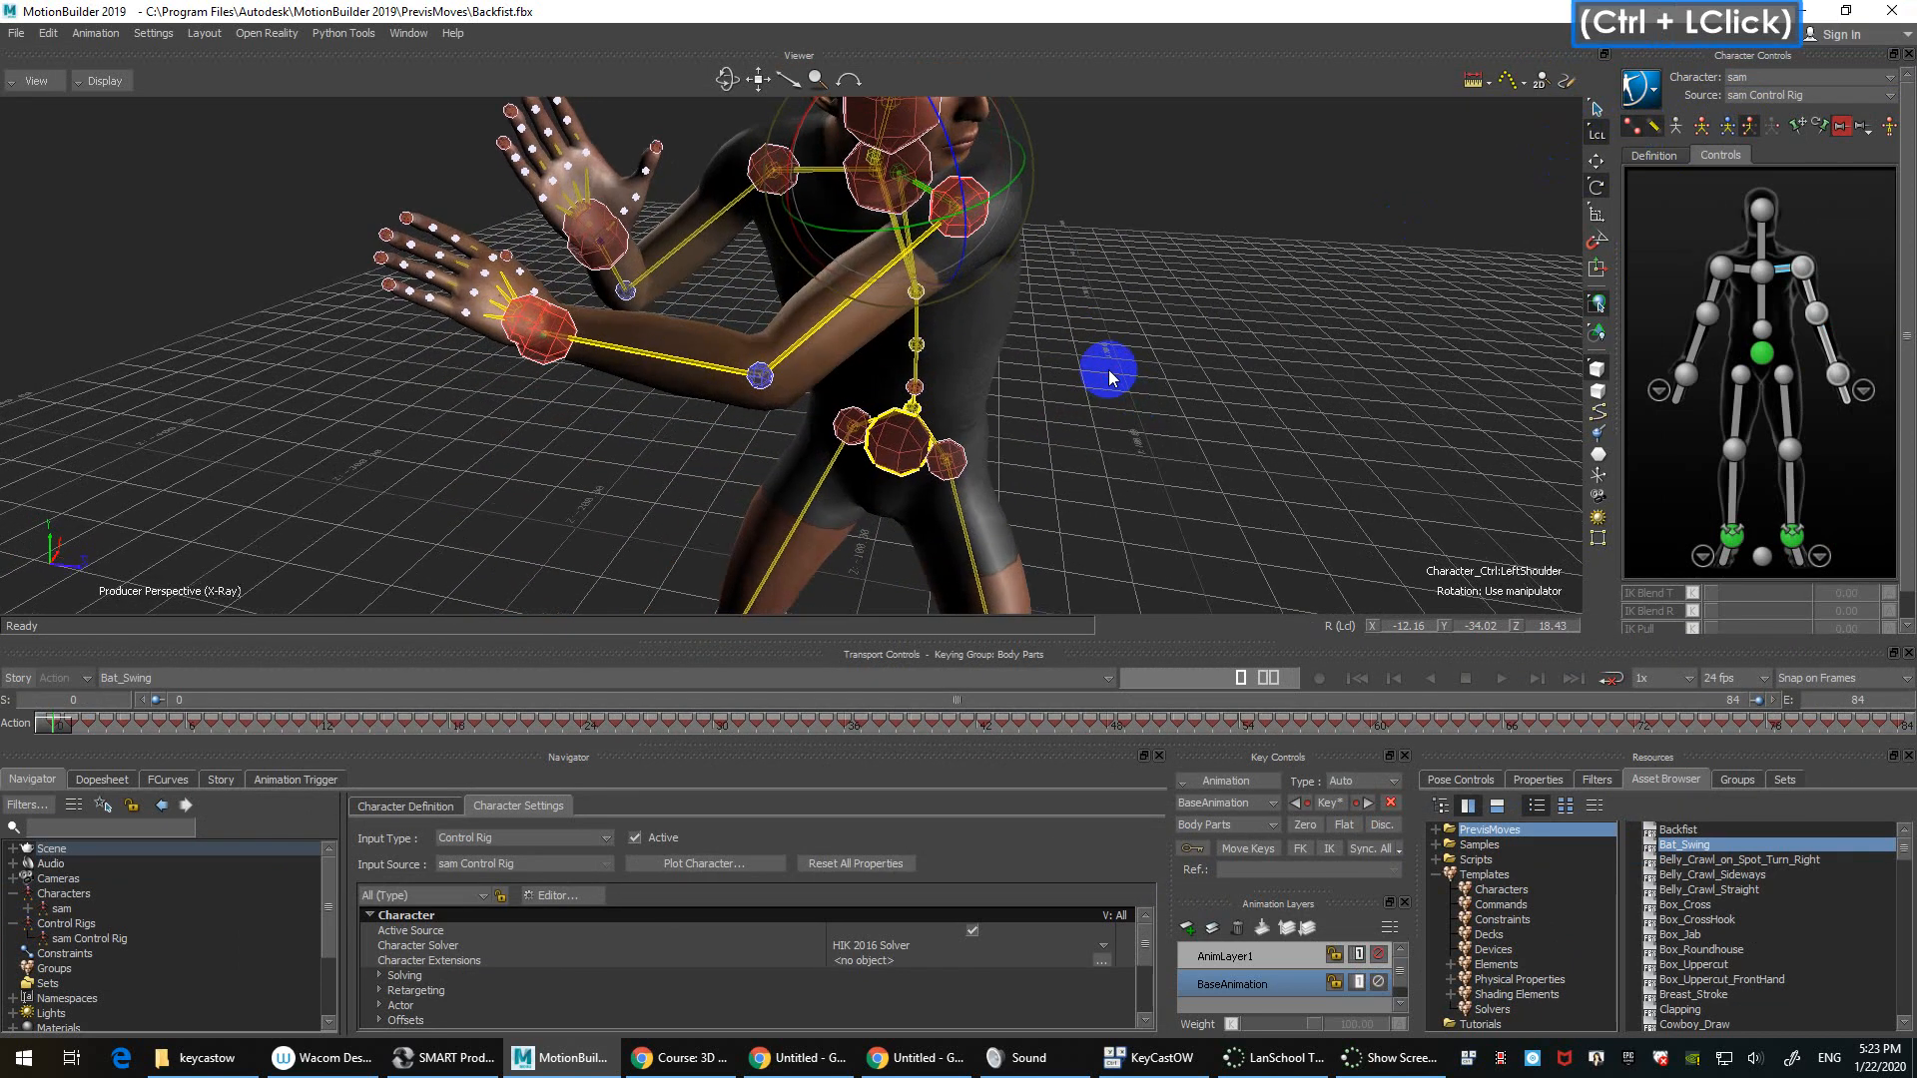
pyautogui.click(555, 351)
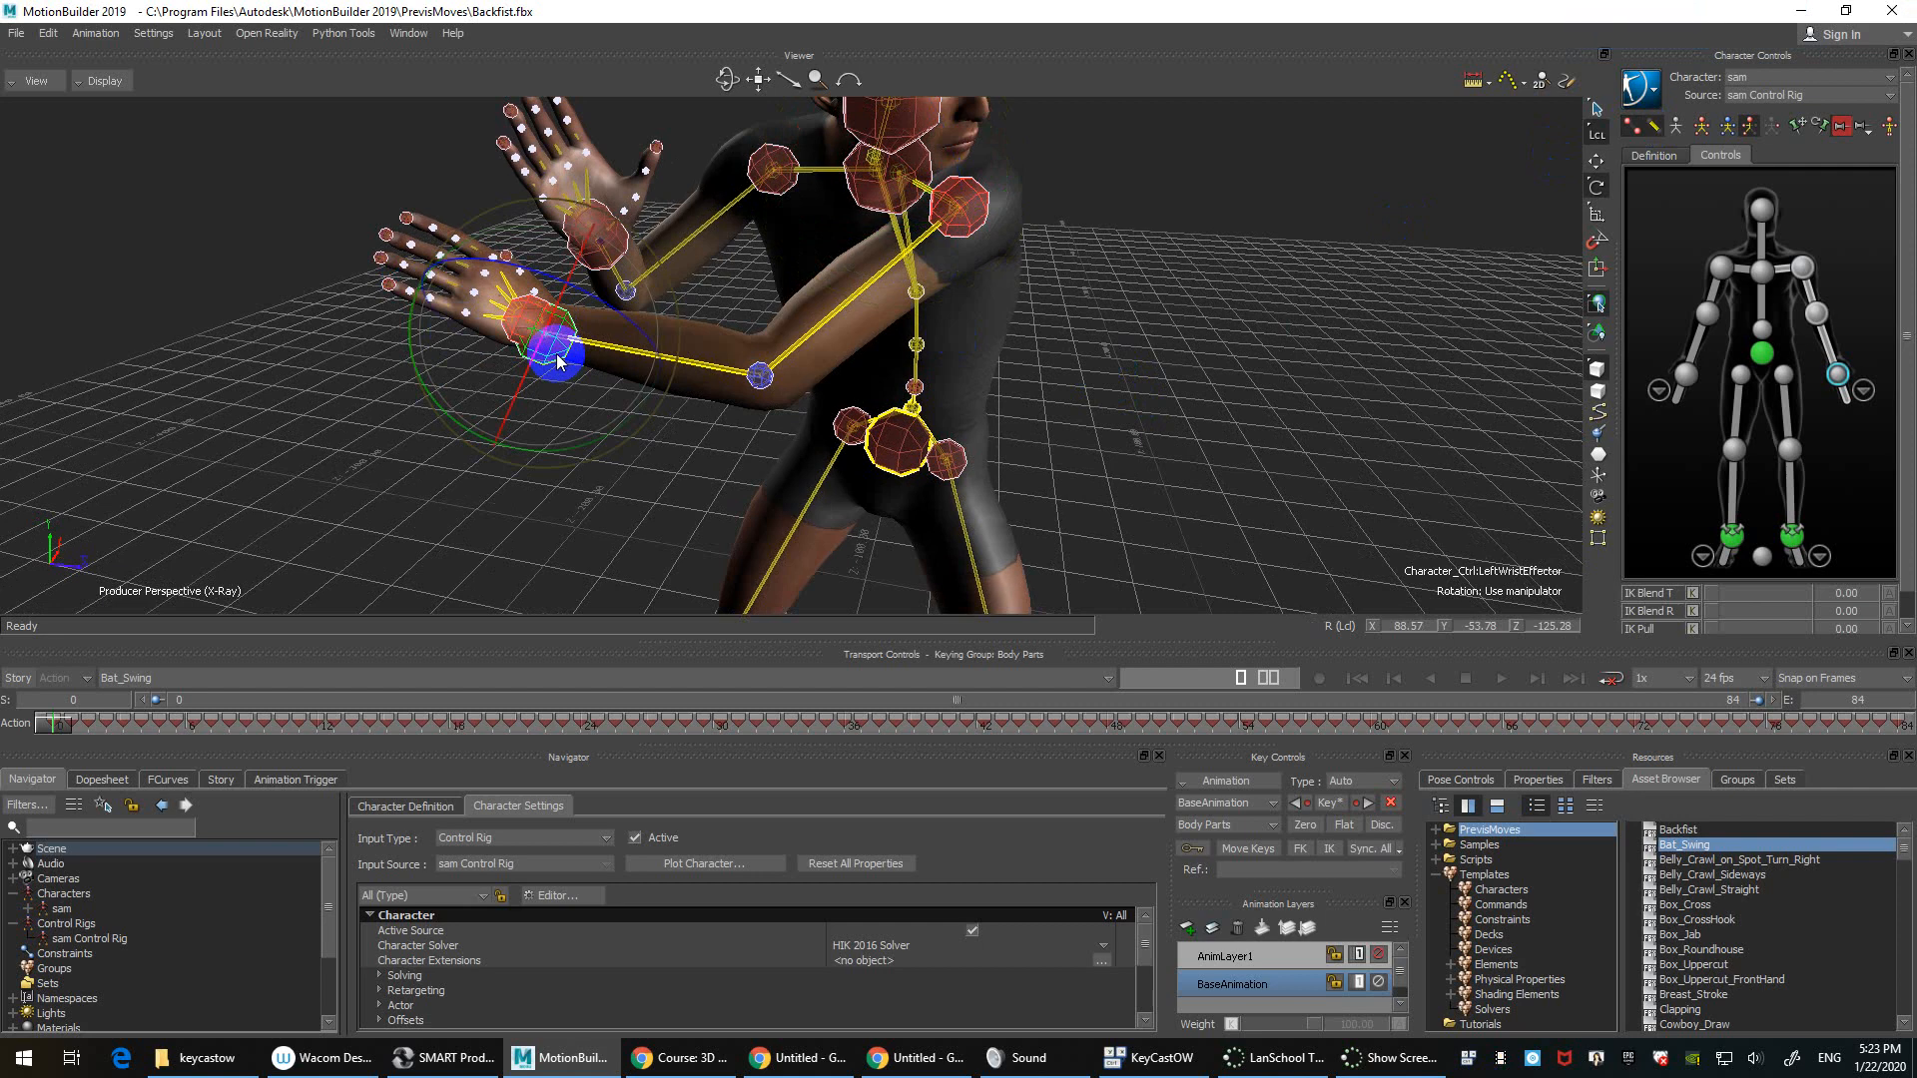
pyautogui.press('t')
pyautogui.moveTo(555, 359); pyautogui.dragTo(809, 484)
pyautogui.moveTo(927, 475); pyautogui.dragTo(744, 501)
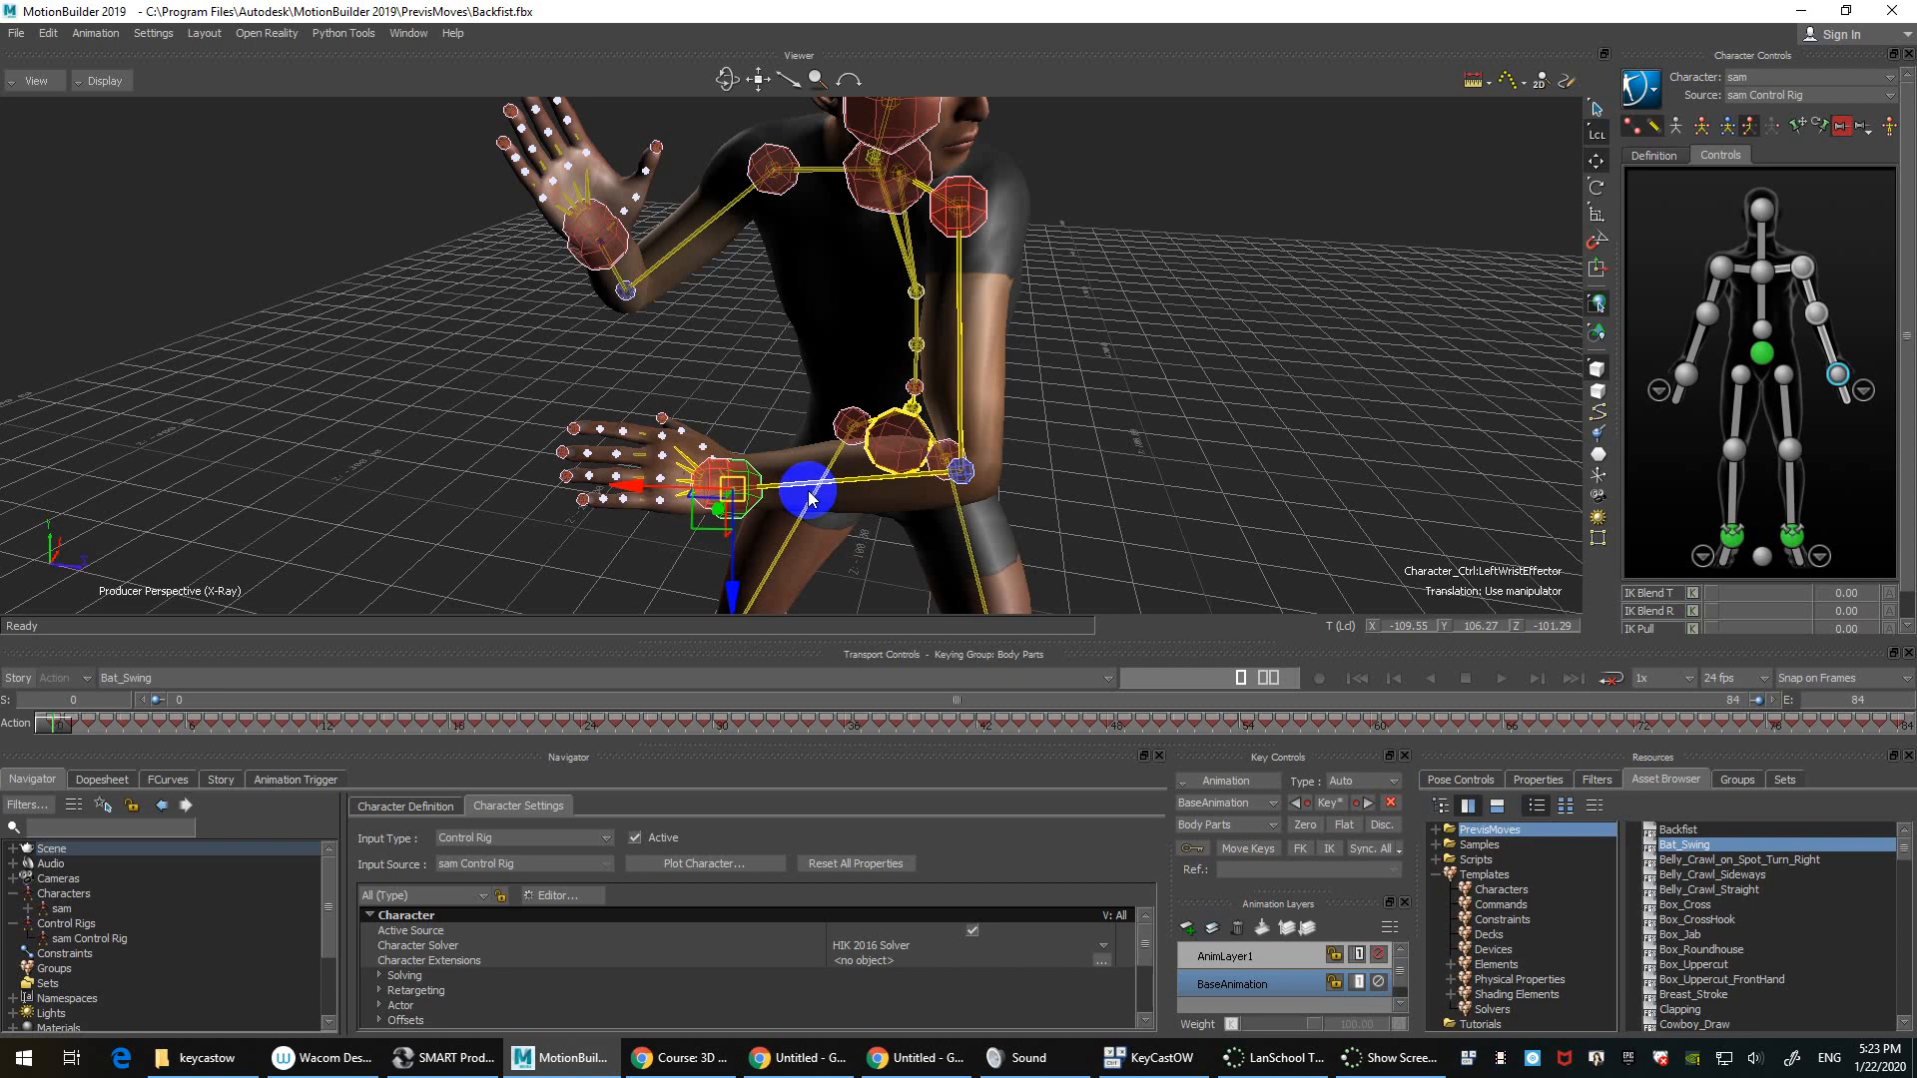
pyautogui.moveTo(810, 496)
pyautogui.keyDown('ctrl'); pyautogui.mouseDown()
pyautogui.moveTo(736, 377)
pyautogui.moveTo(671, 342)
pyautogui.moveTo(659, 376)
pyautogui.moveTo(675, 381)
pyautogui.moveTo(590, 382)
pyautogui.mouseUp(); pyautogui.keyUp('ctrl')
pyautogui.moveTo(1381, 399)
pyautogui.keyDown('ctrl'); pyautogui.keyDown('shift'); pyautogui.mouseDown()
pyautogui.moveTo(1317, 415)
pyautogui.moveTo(1164, 291)
pyautogui.moveTo(1168, 368)
pyautogui.mouseUp(); pyautogui.keyUp('shift'); pyautogui.keyUp('ctrl')
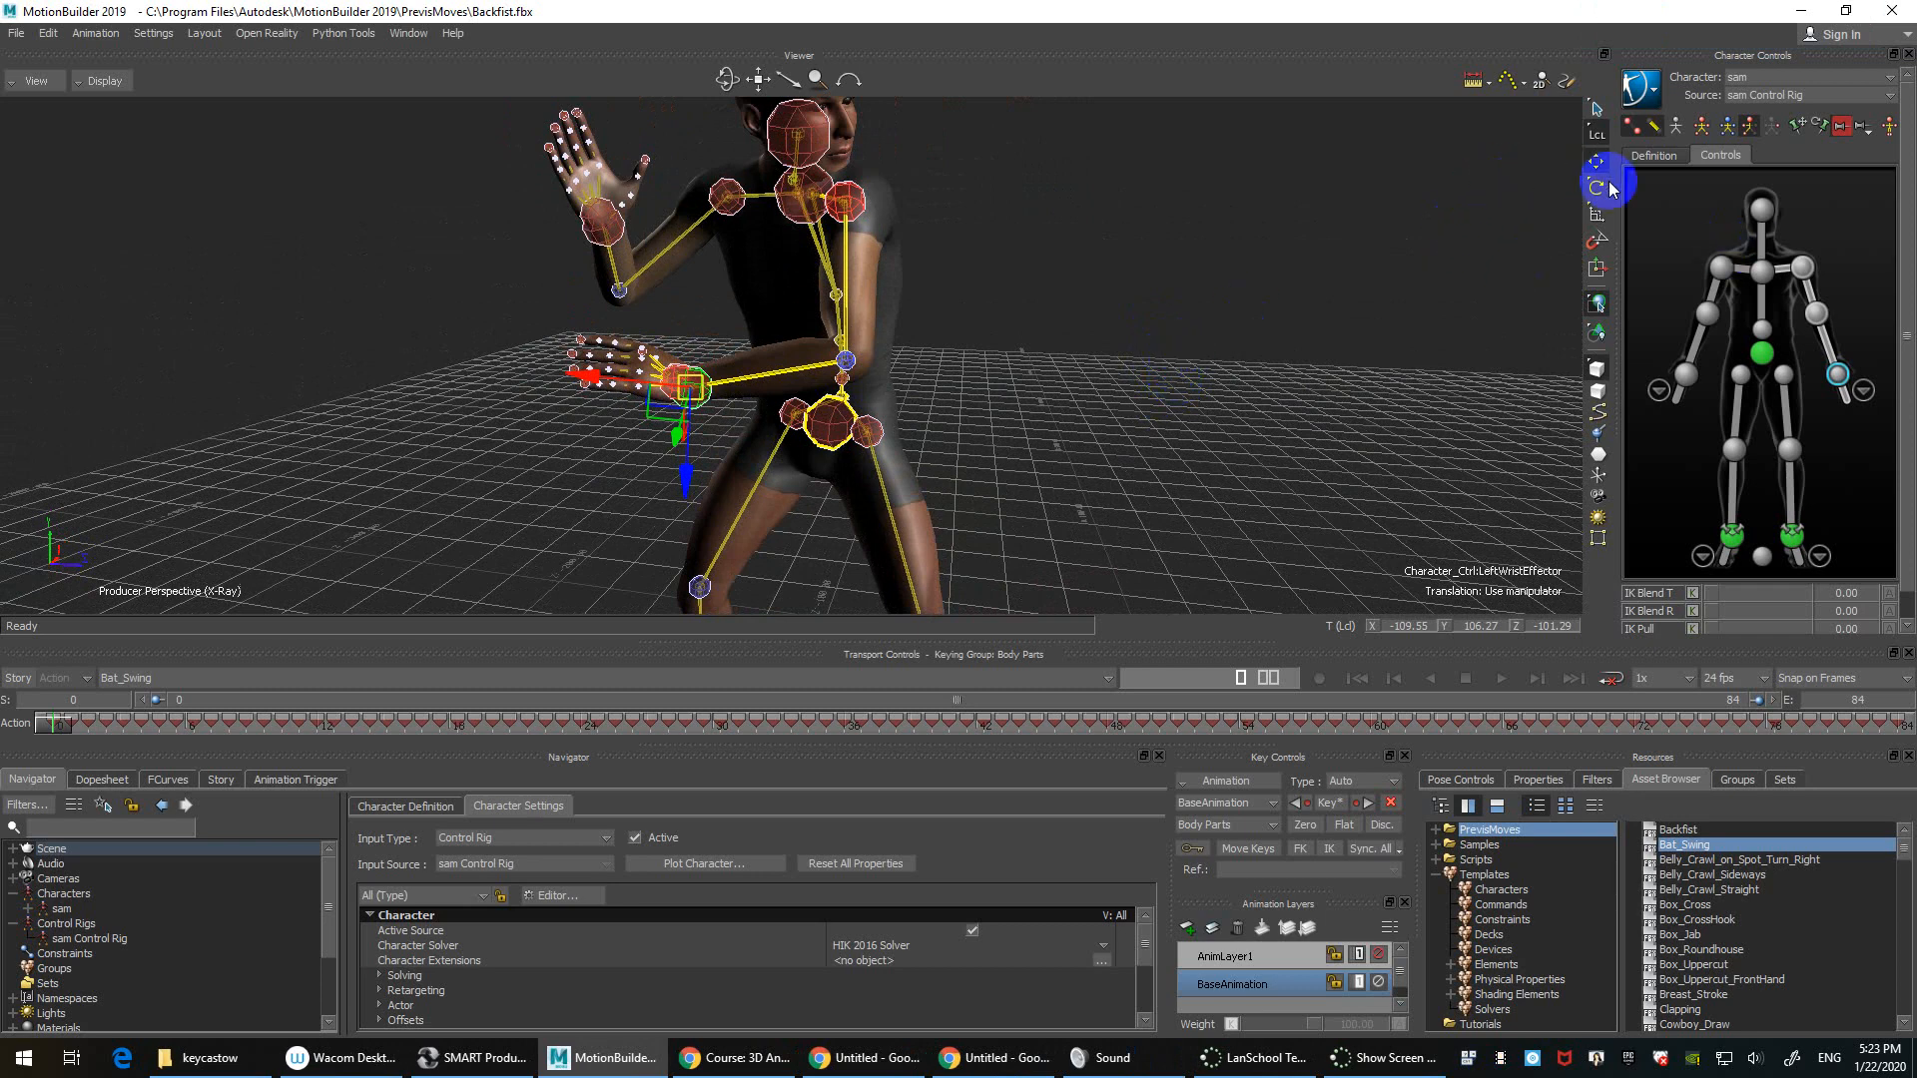
# Step: With Full Body keying on AnimLayer1, nudge the left wrist slightly to the right
pyautogui.click(1727, 127)
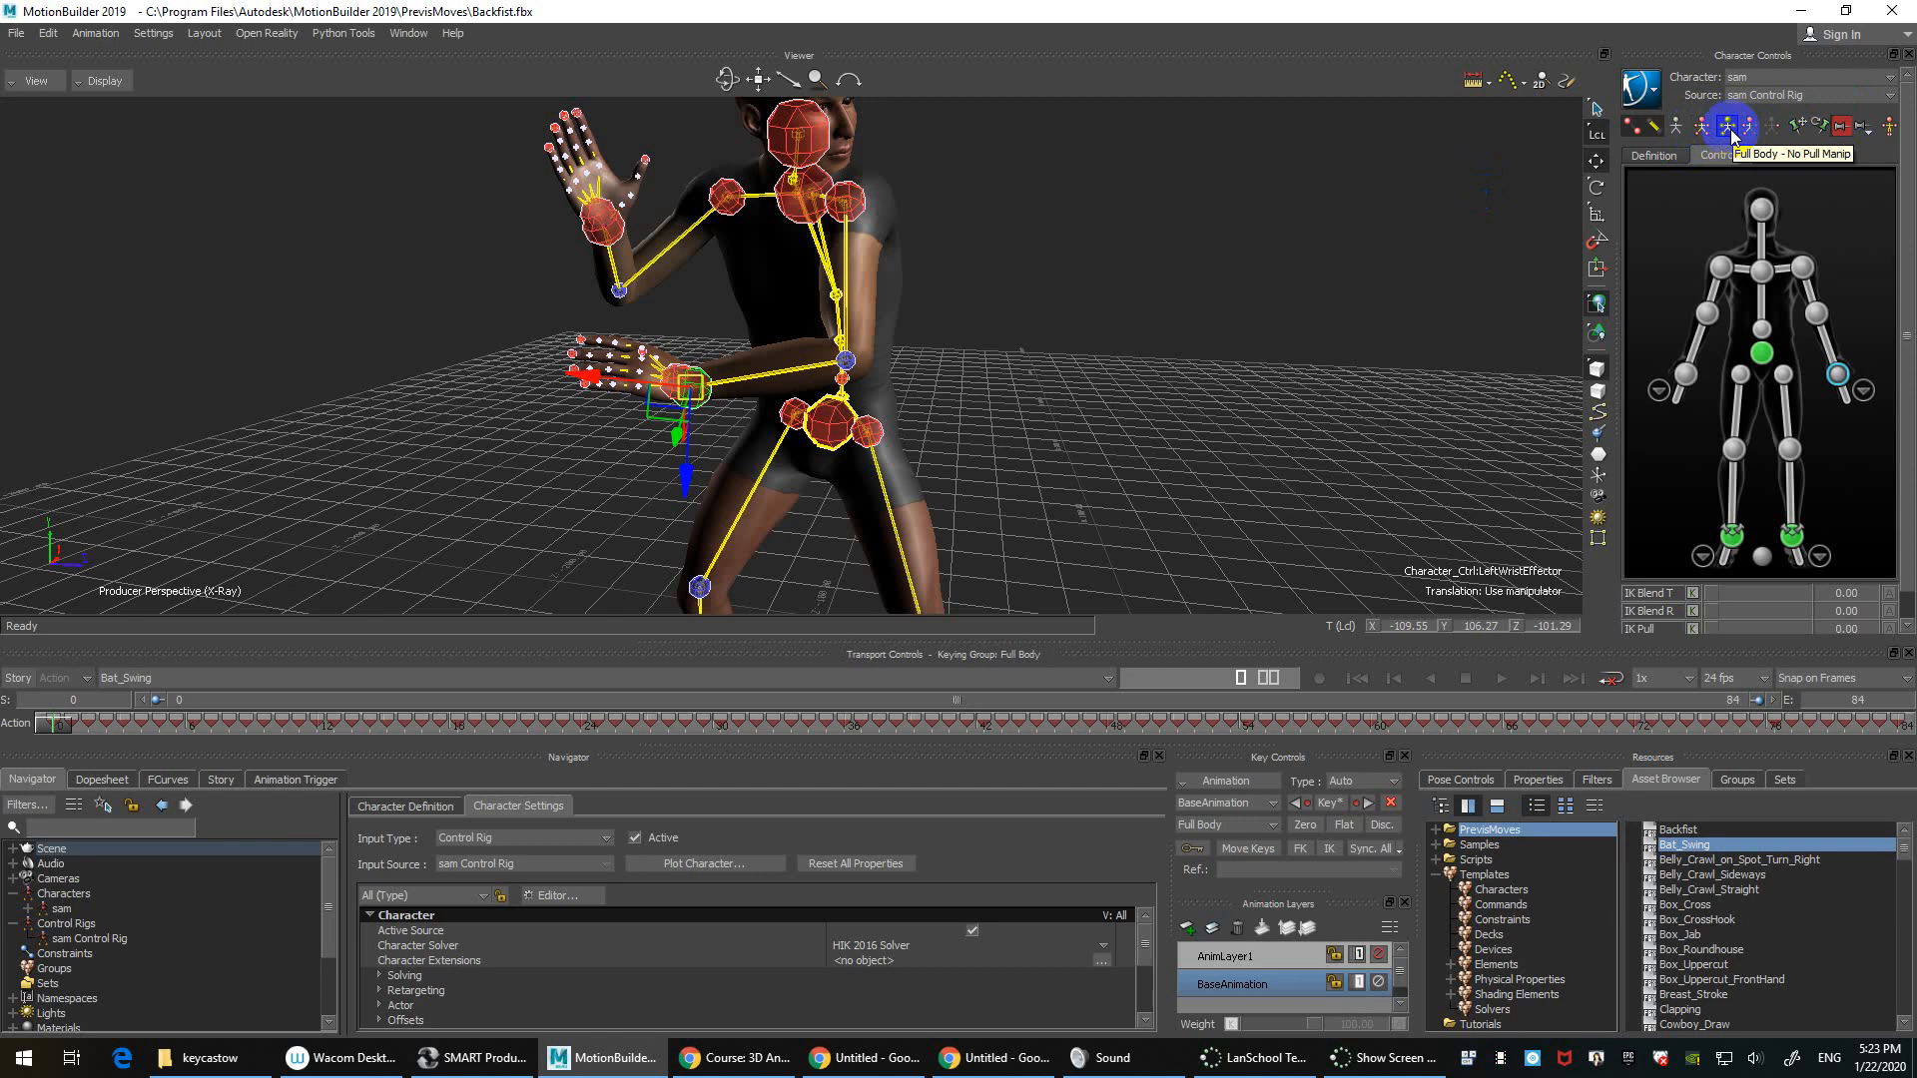
pyautogui.click(1262, 962)
pyautogui.keyDown('ctrl'); pyautogui.moveTo(1241, 239); pyautogui.dragTo(1235, 312); pyautogui.keyUp('ctrl')
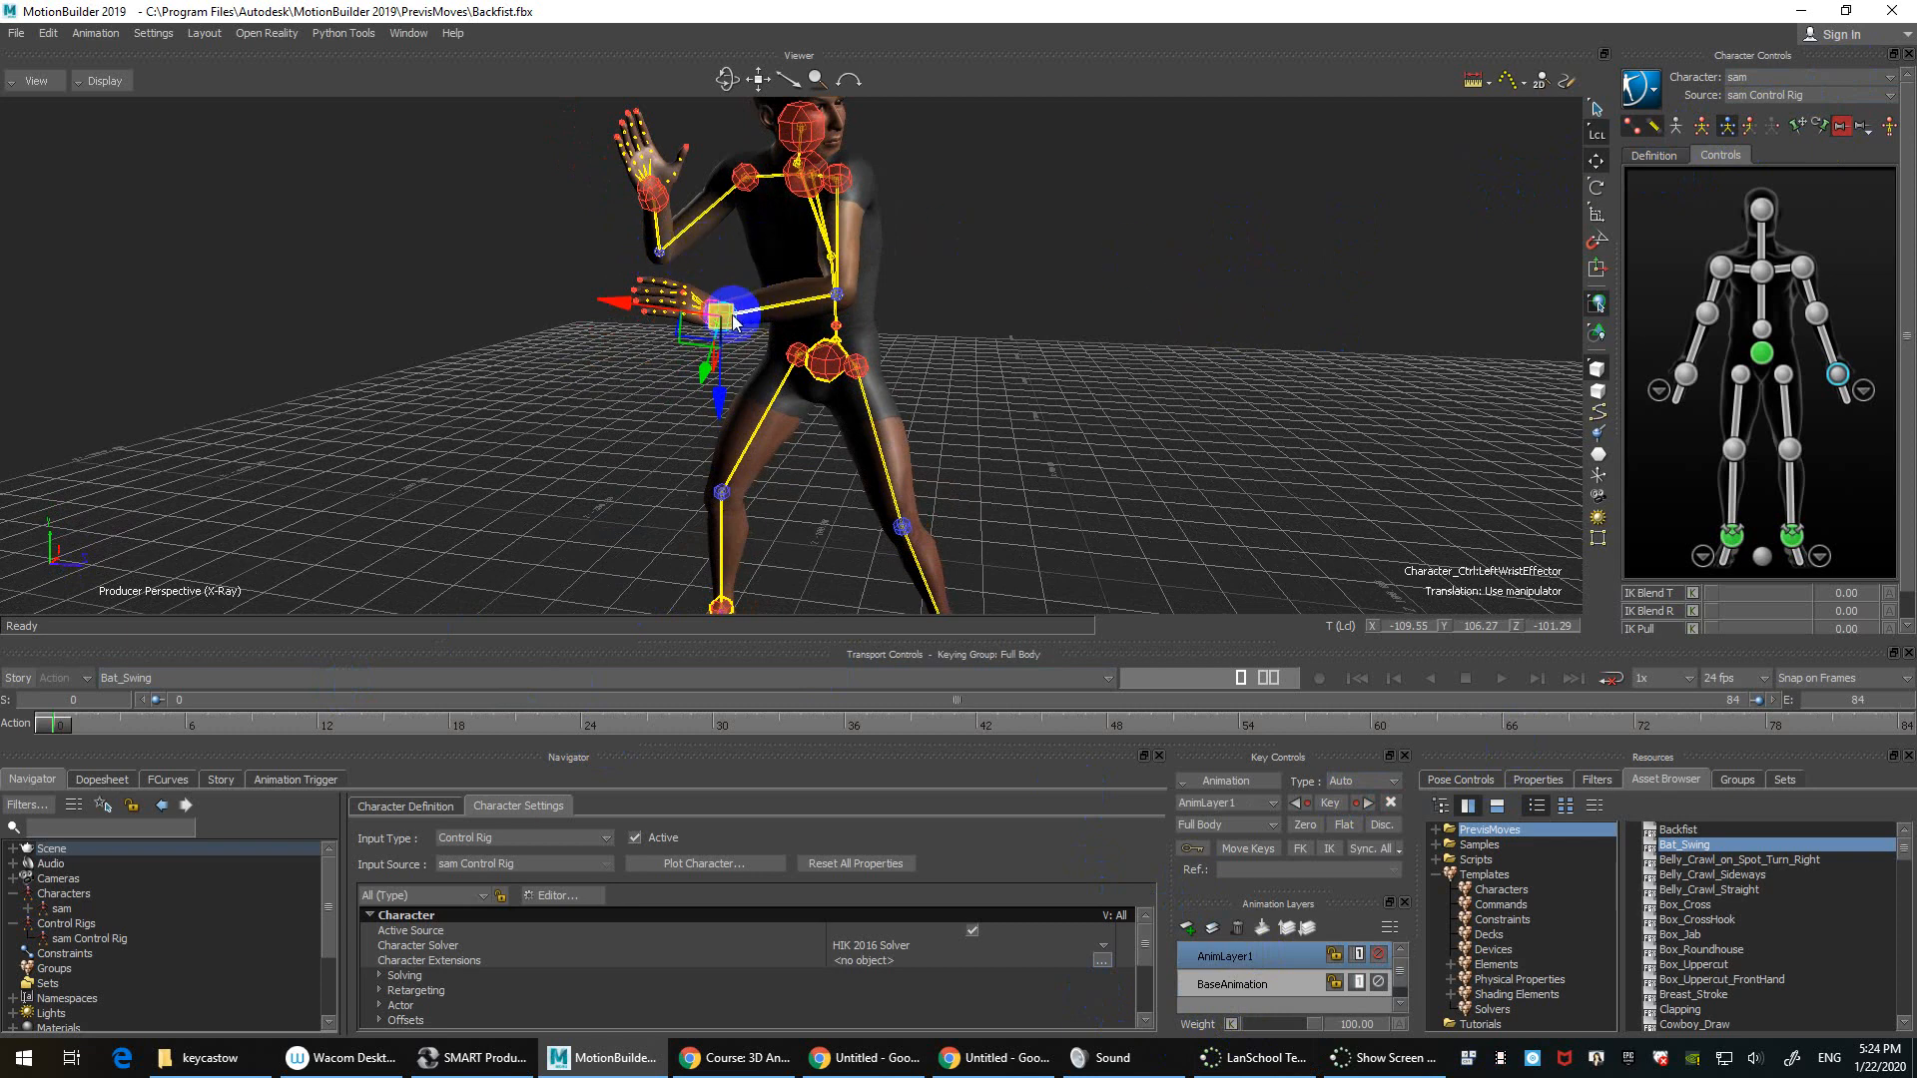
pyautogui.moveTo(721, 314); pyautogui.dragTo(768, 312)
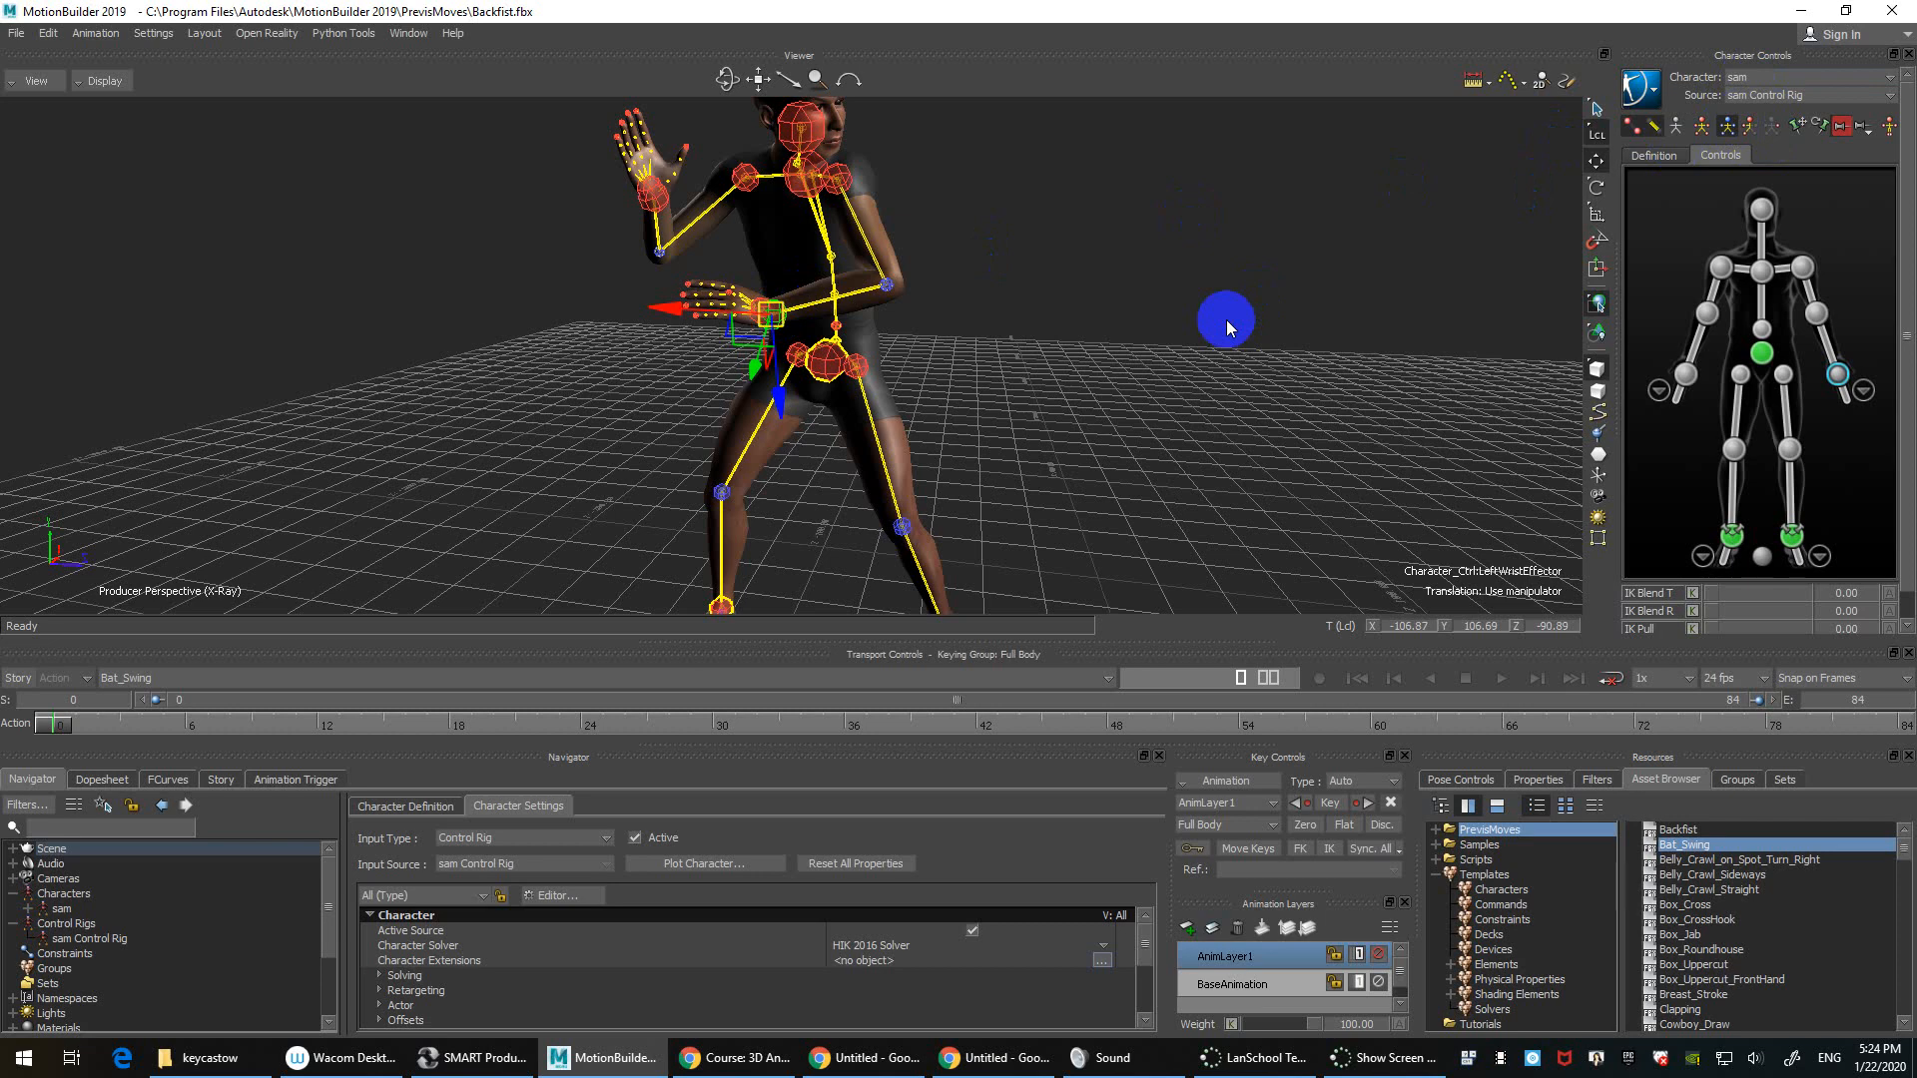
# Step: At frame 5, push the left hip out to lean, set Body Parts keying, and scrub to frame 12
pyautogui.moveTo(65, 732); pyautogui.dragTo(160, 735)
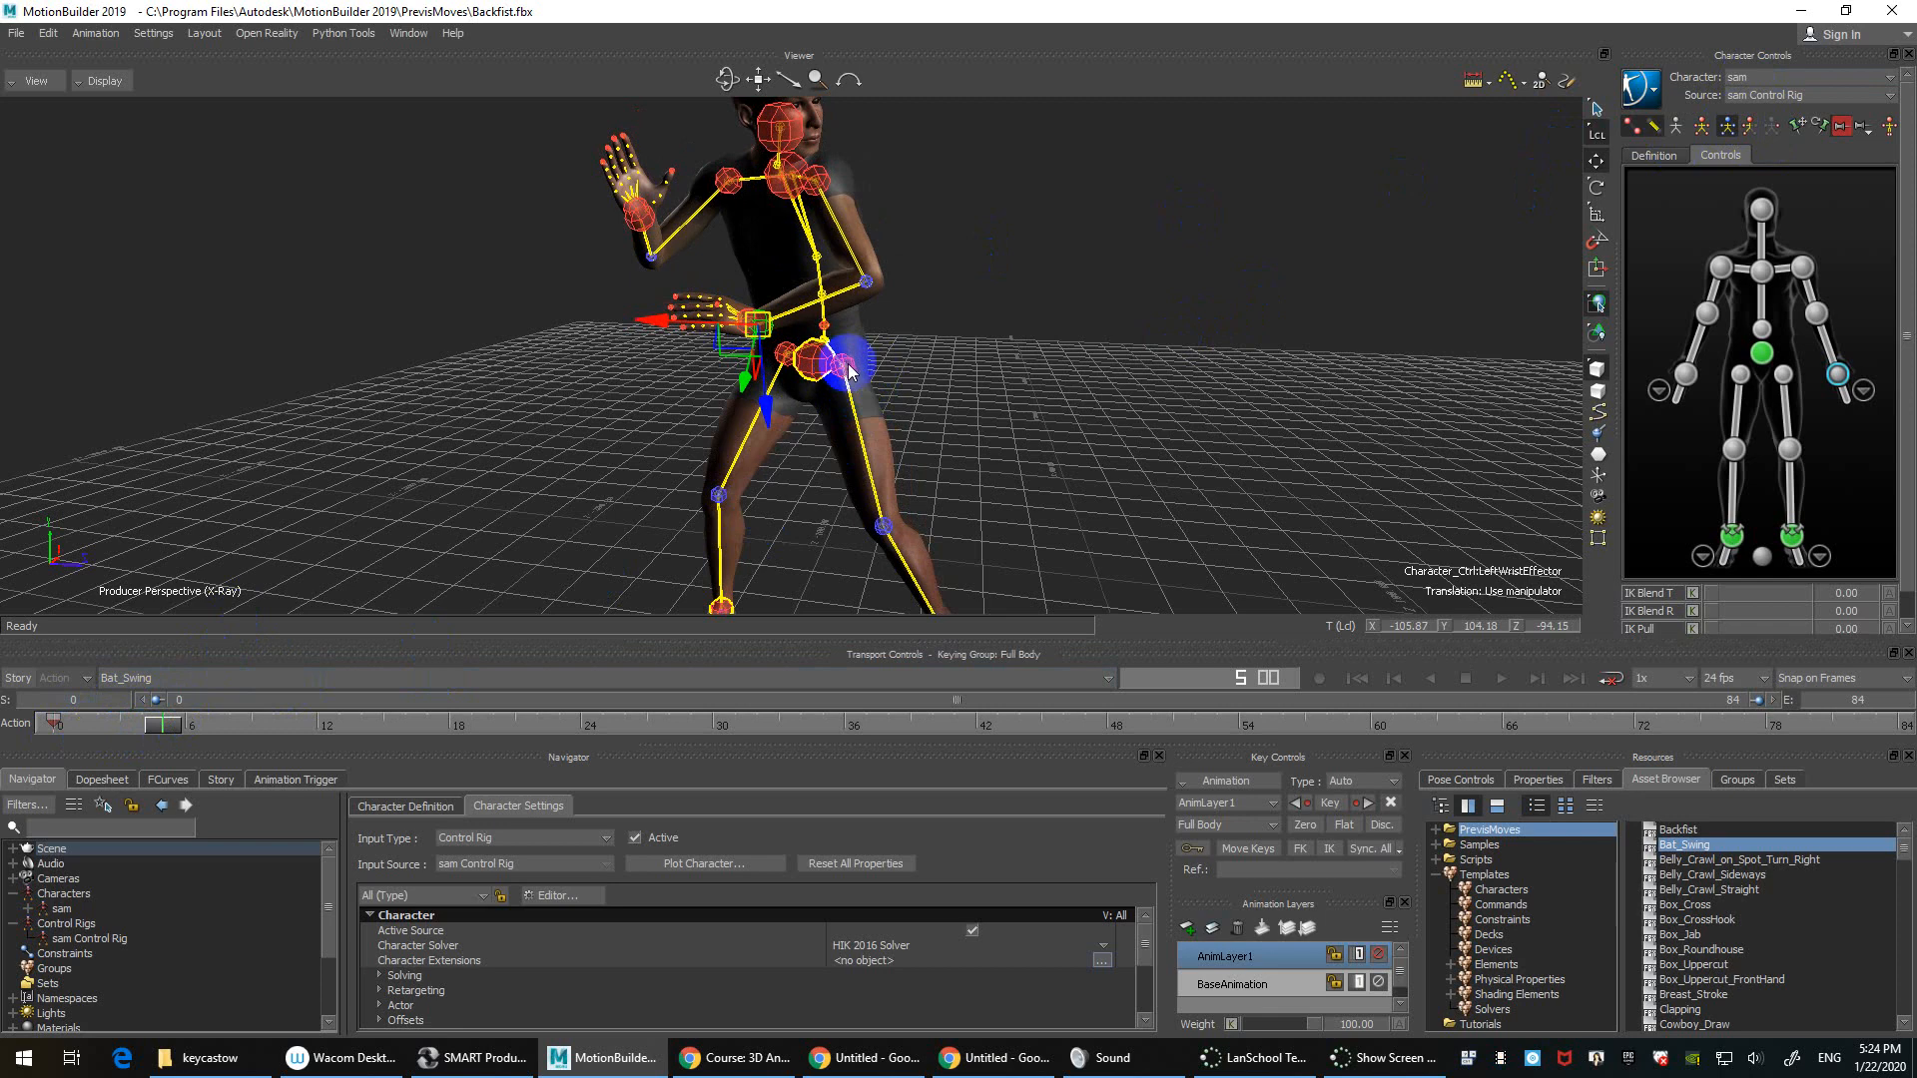
pyautogui.moveTo(849, 371)
pyautogui.mouseDown()
pyautogui.moveTo(793, 364)
pyautogui.moveTo(1003, 375)
pyautogui.moveTo(1028, 372)
pyautogui.moveTo(1028, 346)
pyautogui.moveTo(560, 321)
pyautogui.moveTo(737, 392)
pyautogui.moveTo(833, 393)
pyautogui.mouseUp()
pyautogui.click(829, 392)
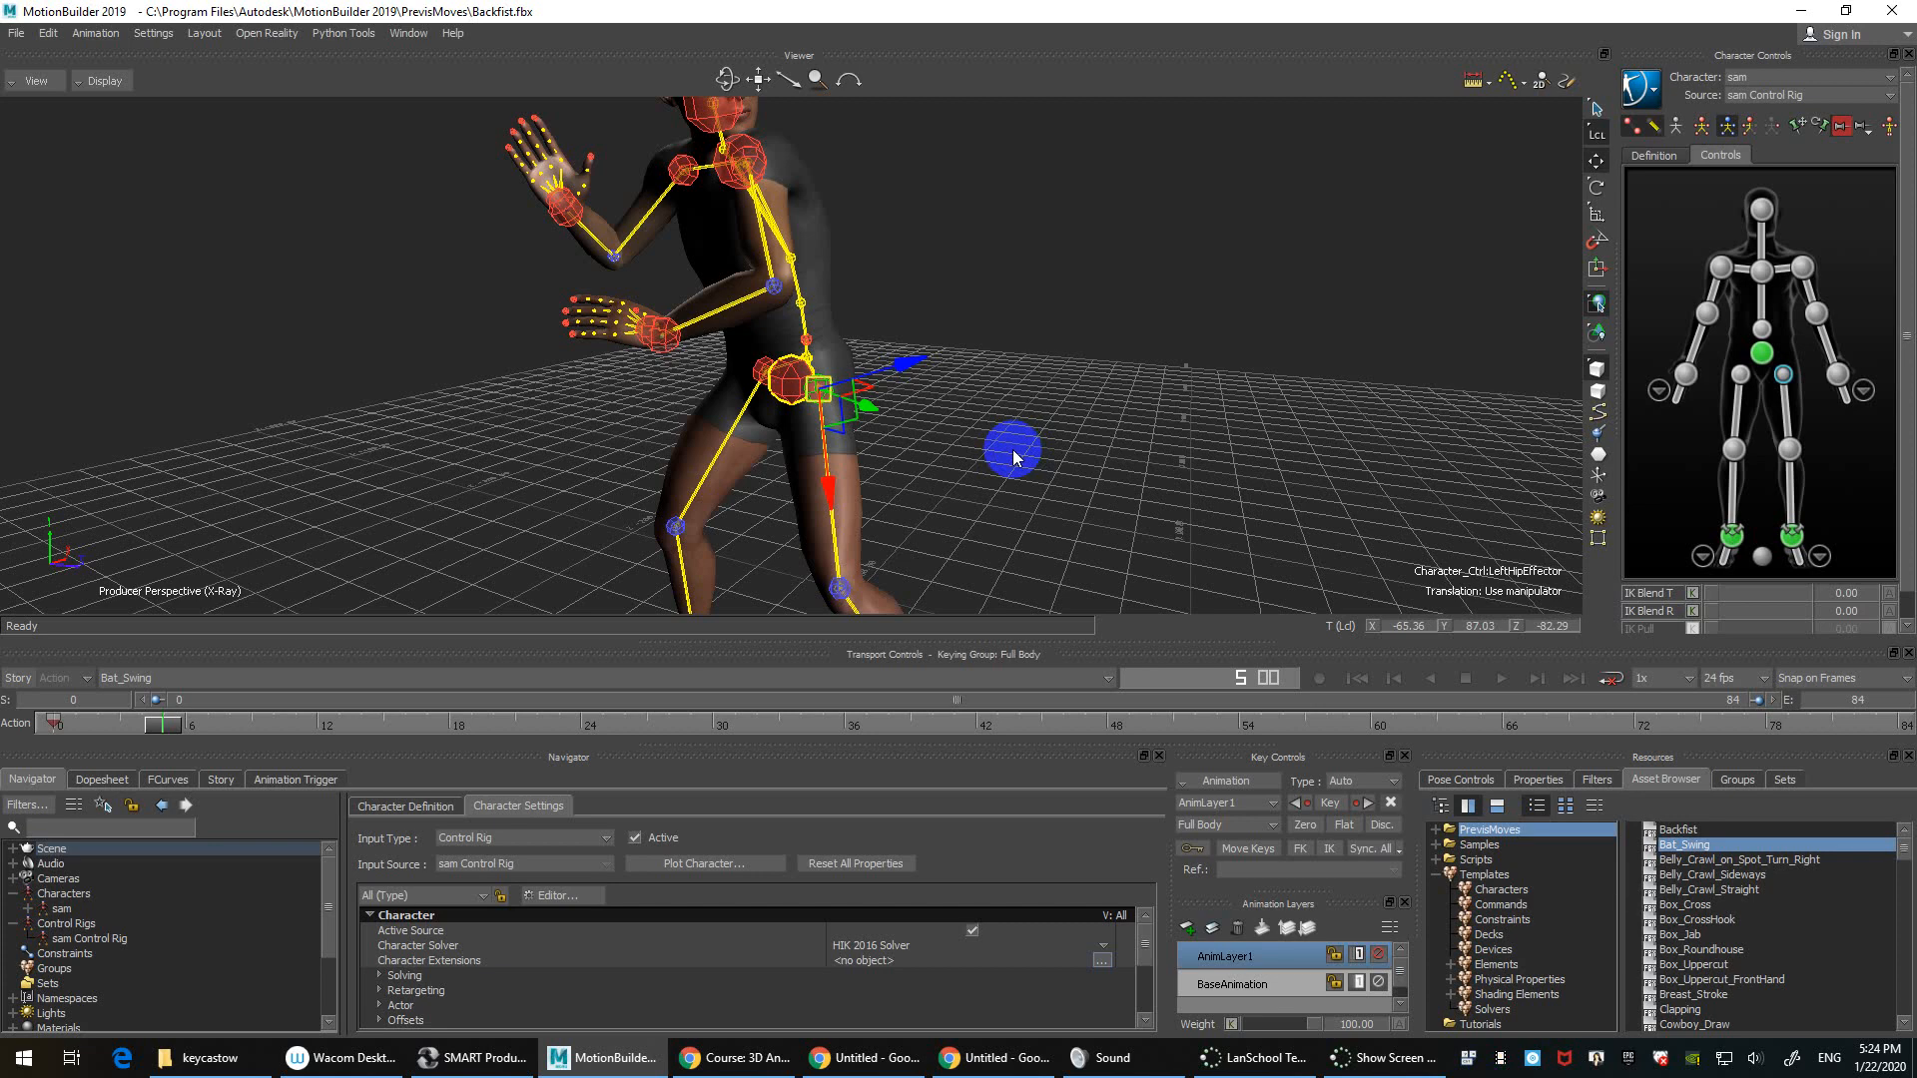
pyautogui.click(1750, 128)
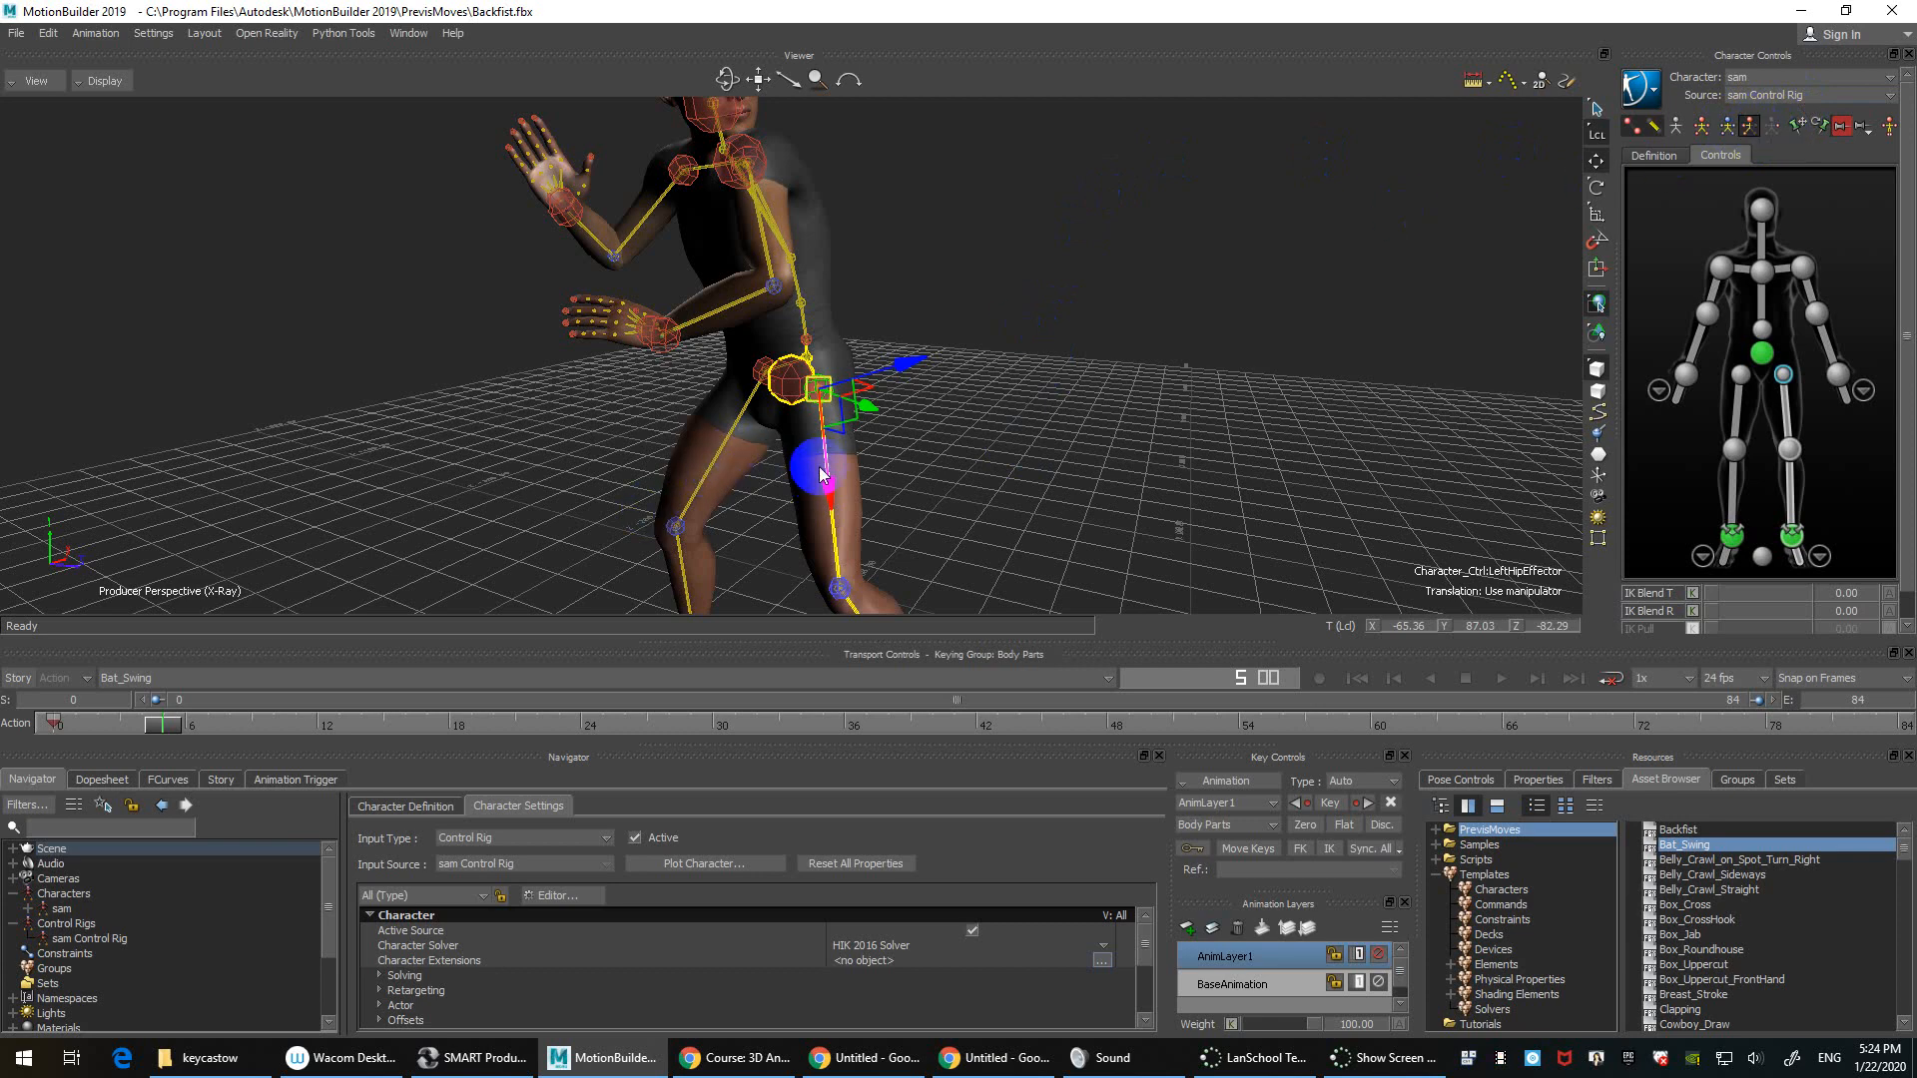
pyautogui.scroll(-2, 1103, 402)
pyautogui.click(164, 720)
pyautogui.moveTo(164, 719); pyautogui.dragTo(350, 735)
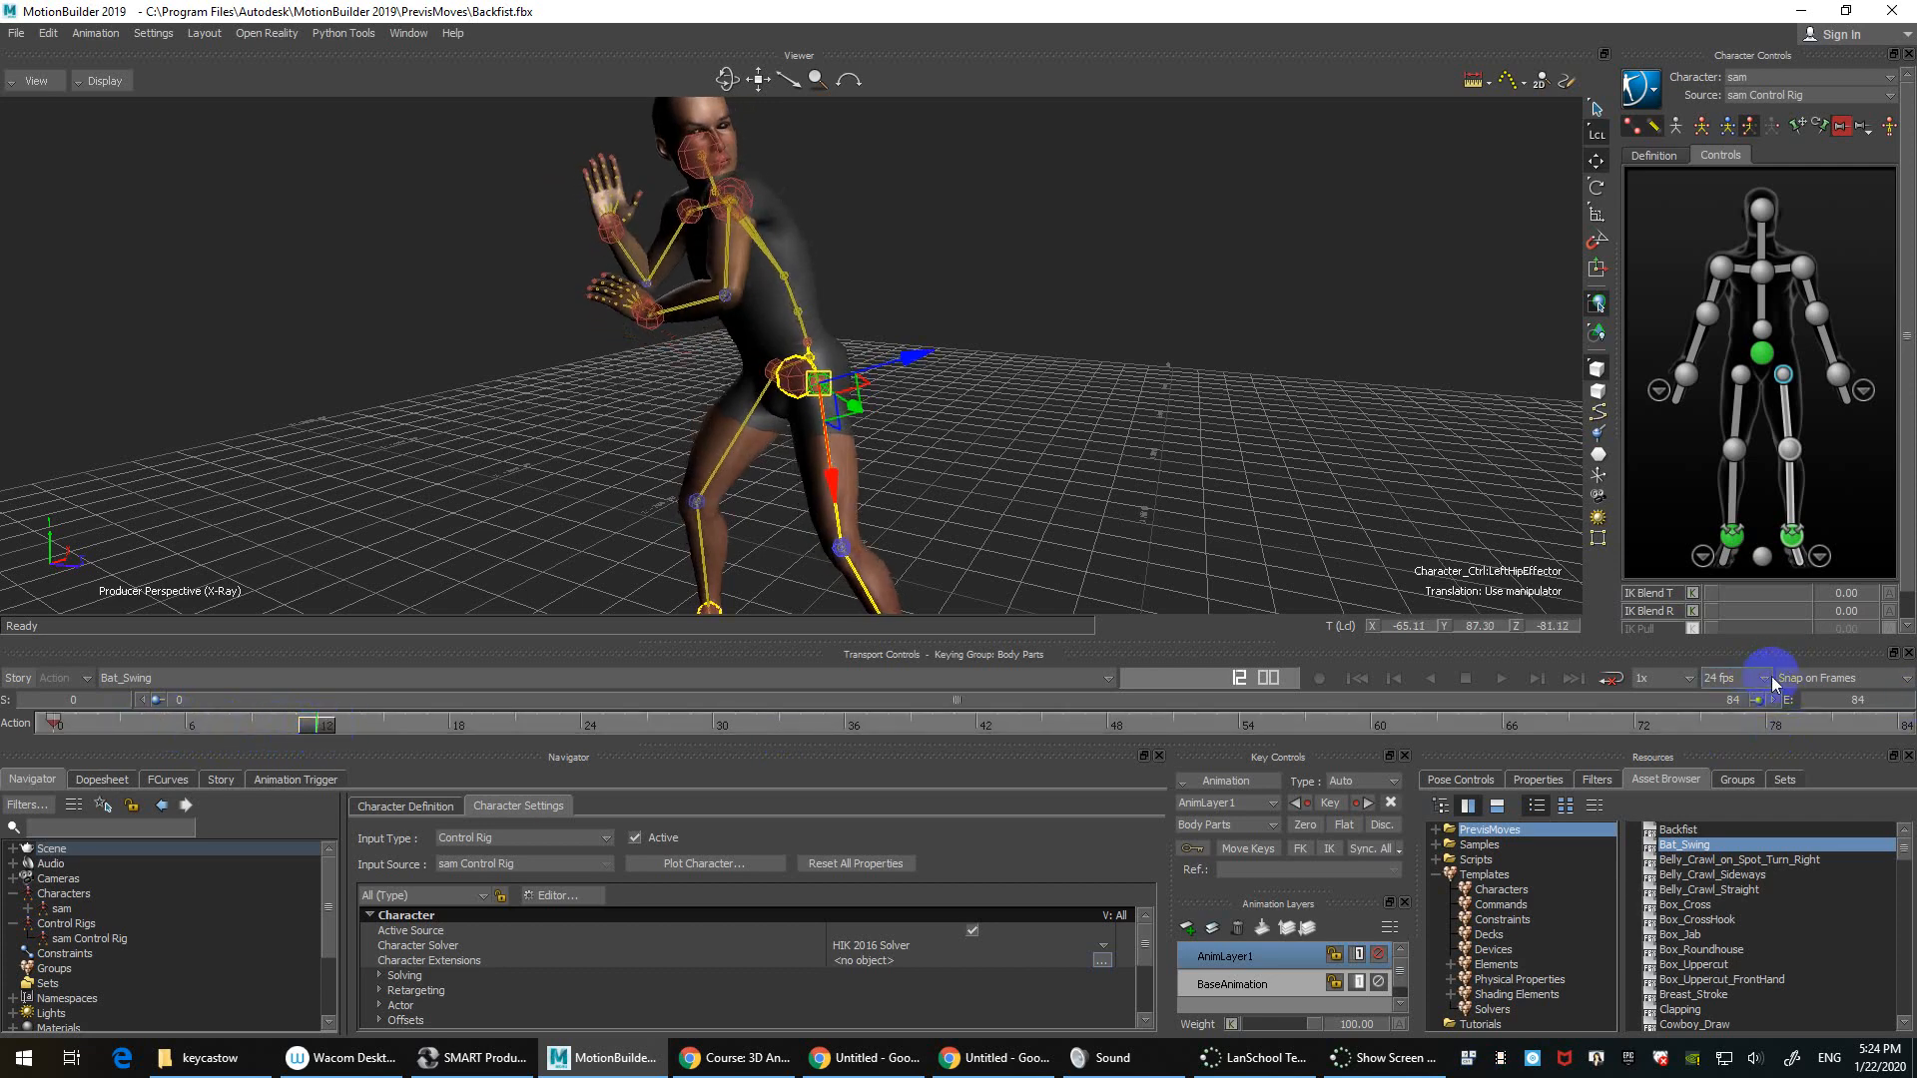
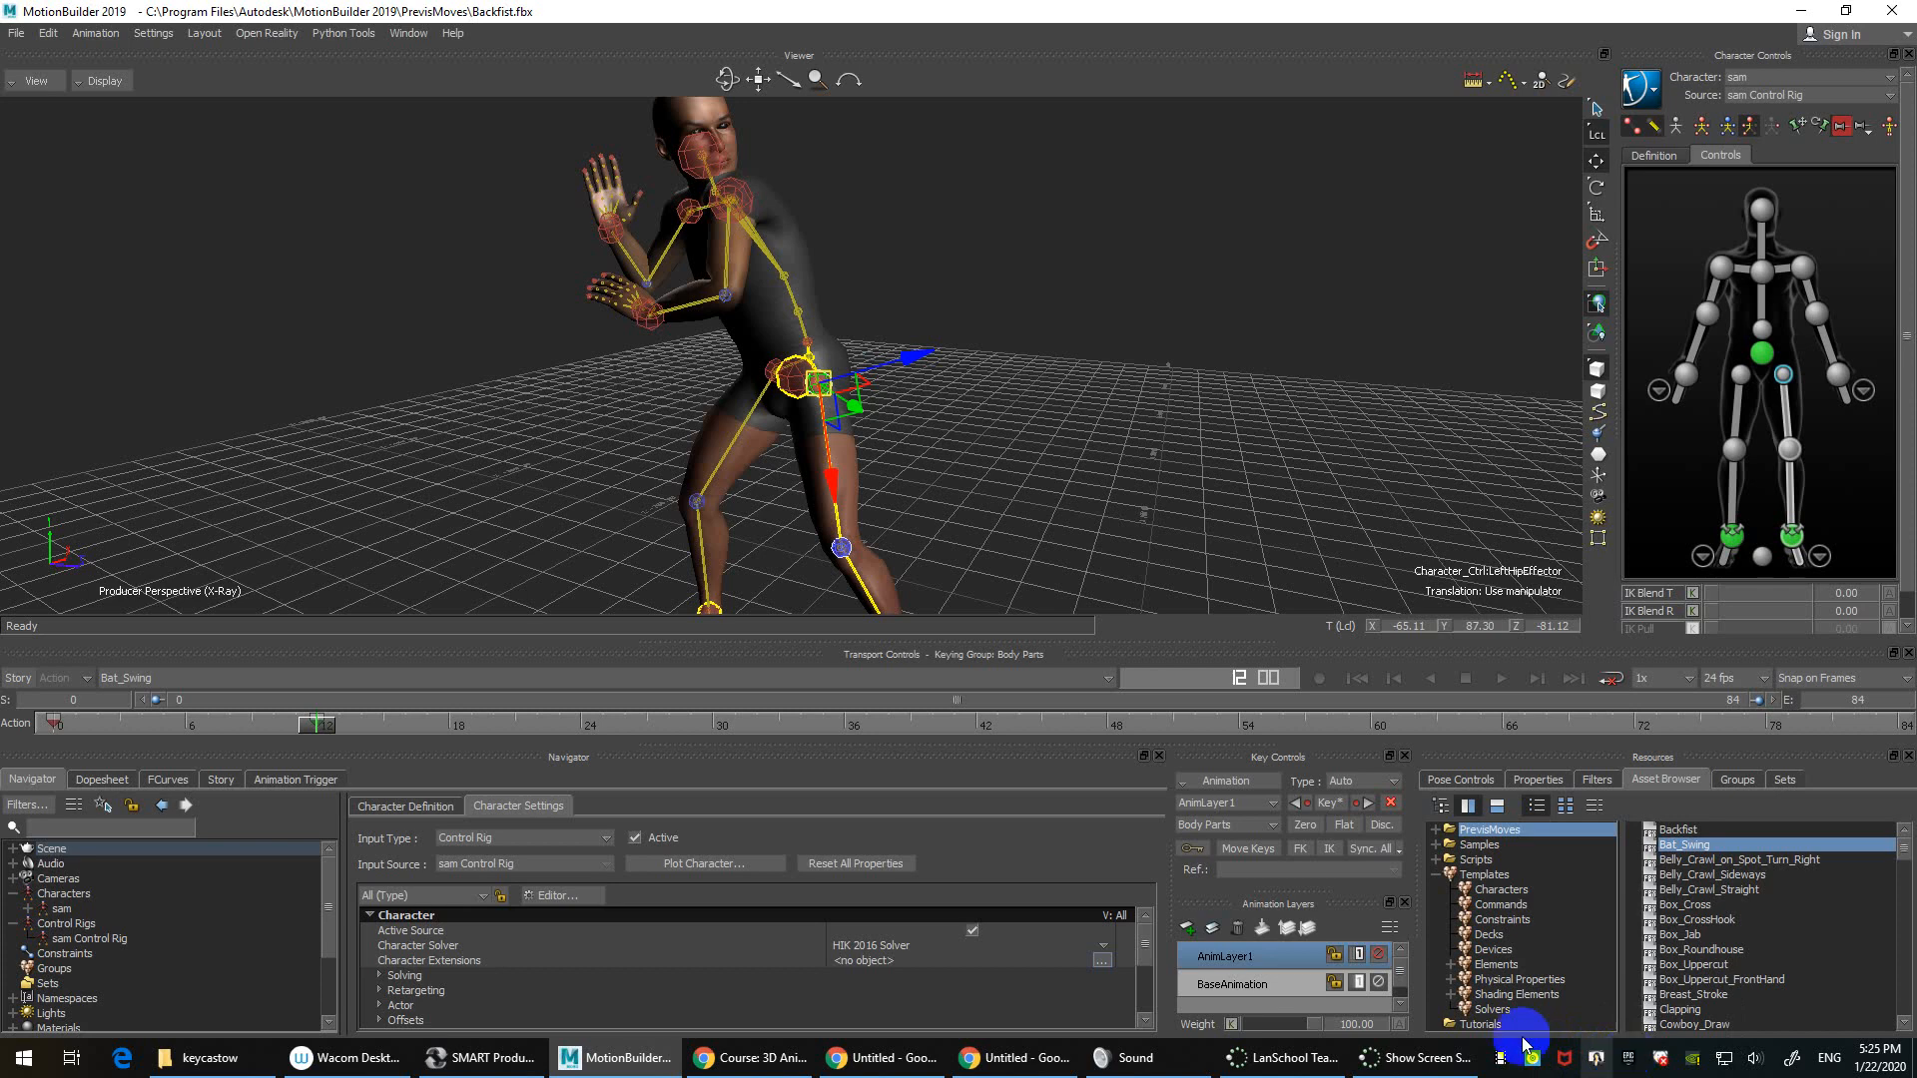
# Step: Launch keycastow.exe from the Downloads keycastow folder and minimize the Explorer window
pyautogui.click(253, 1058)
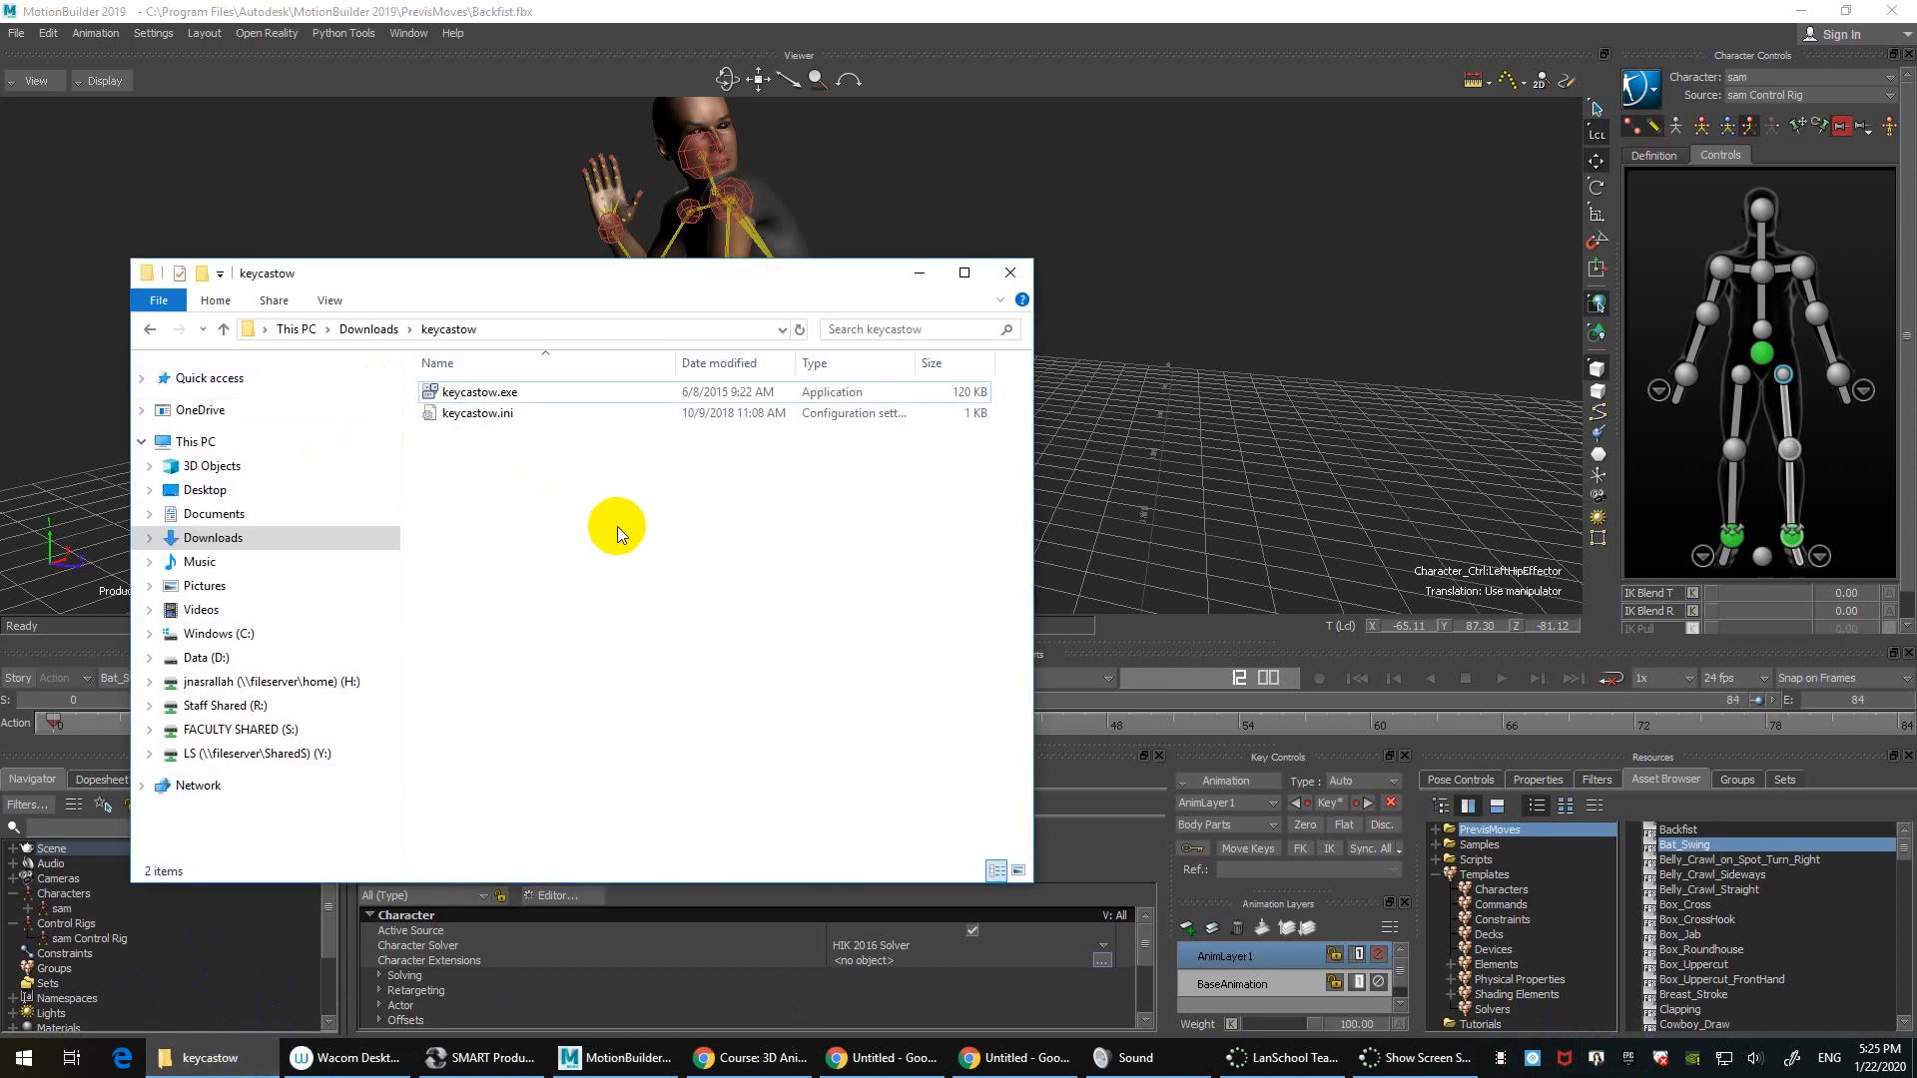
pyautogui.click(562, 395)
pyautogui.doubleClick(563, 396)
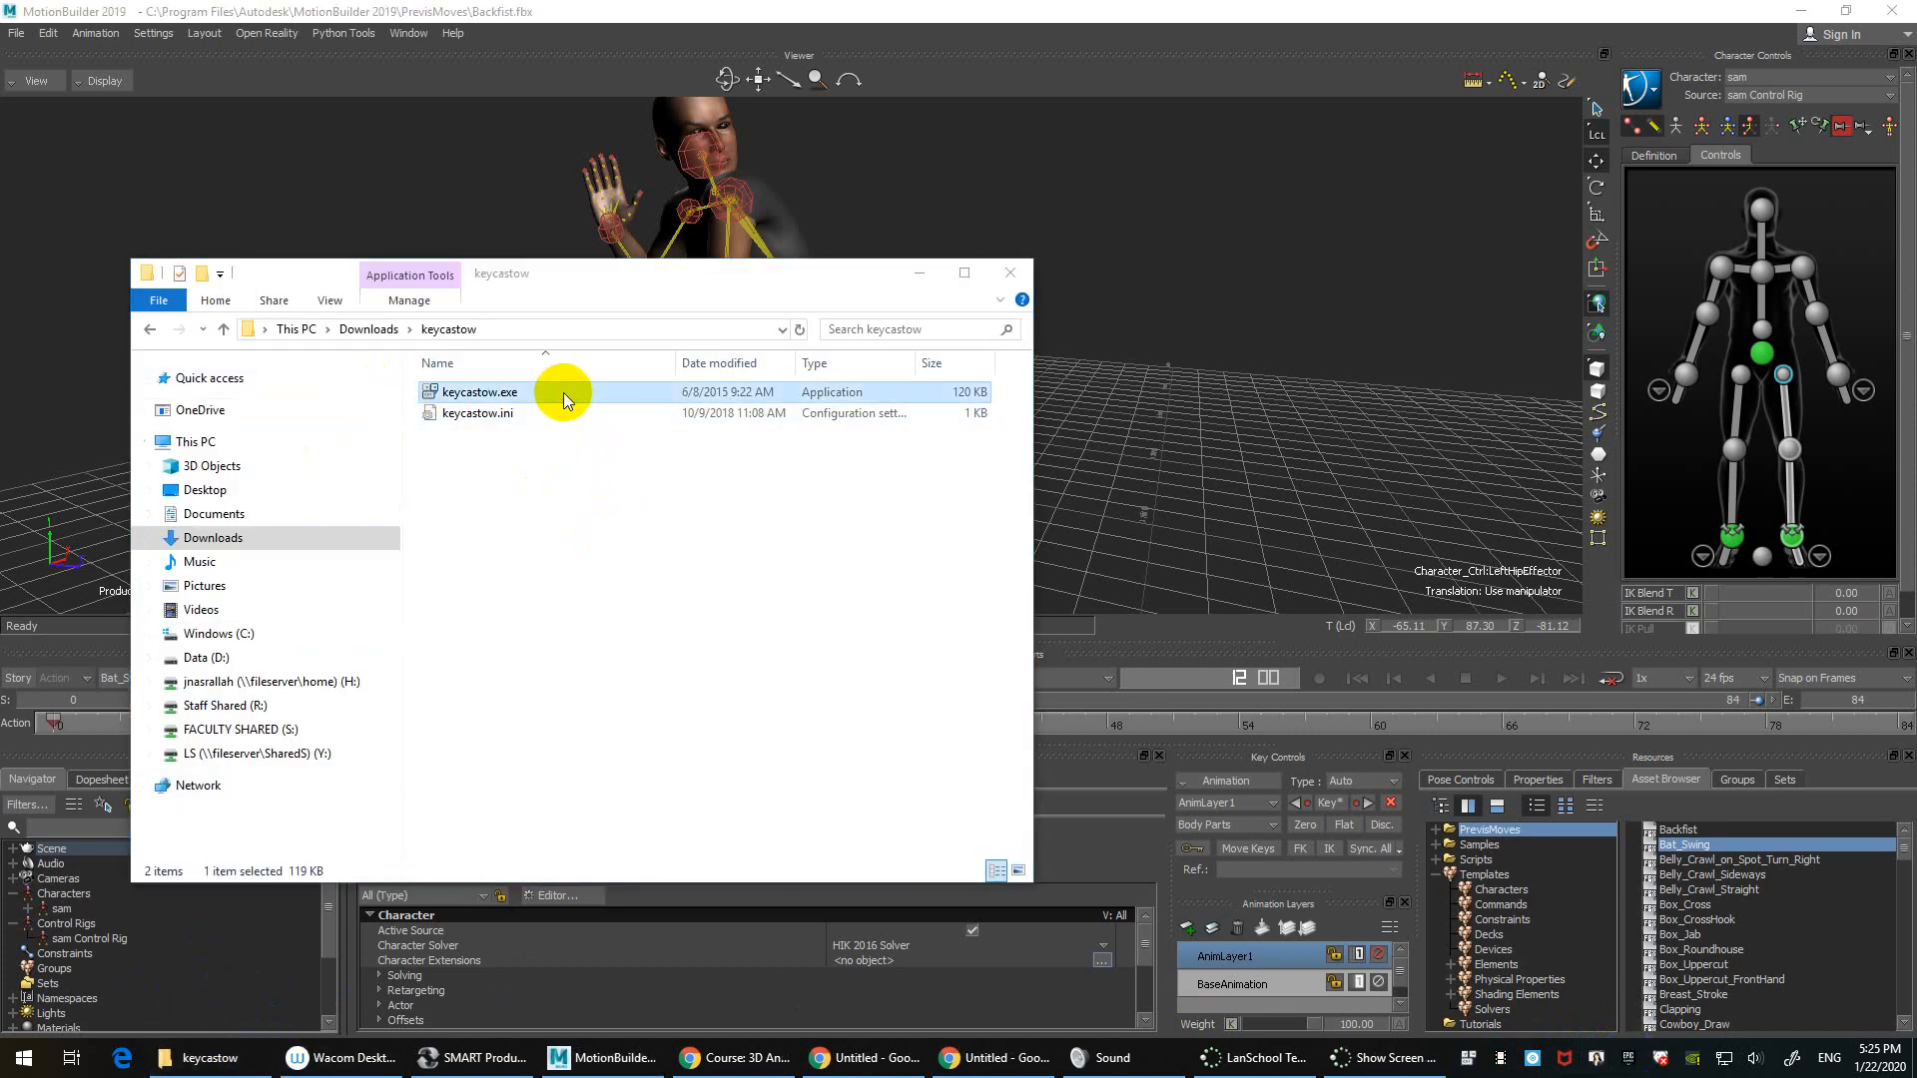
pyautogui.click(920, 273)
pyautogui.click(1236, 333)
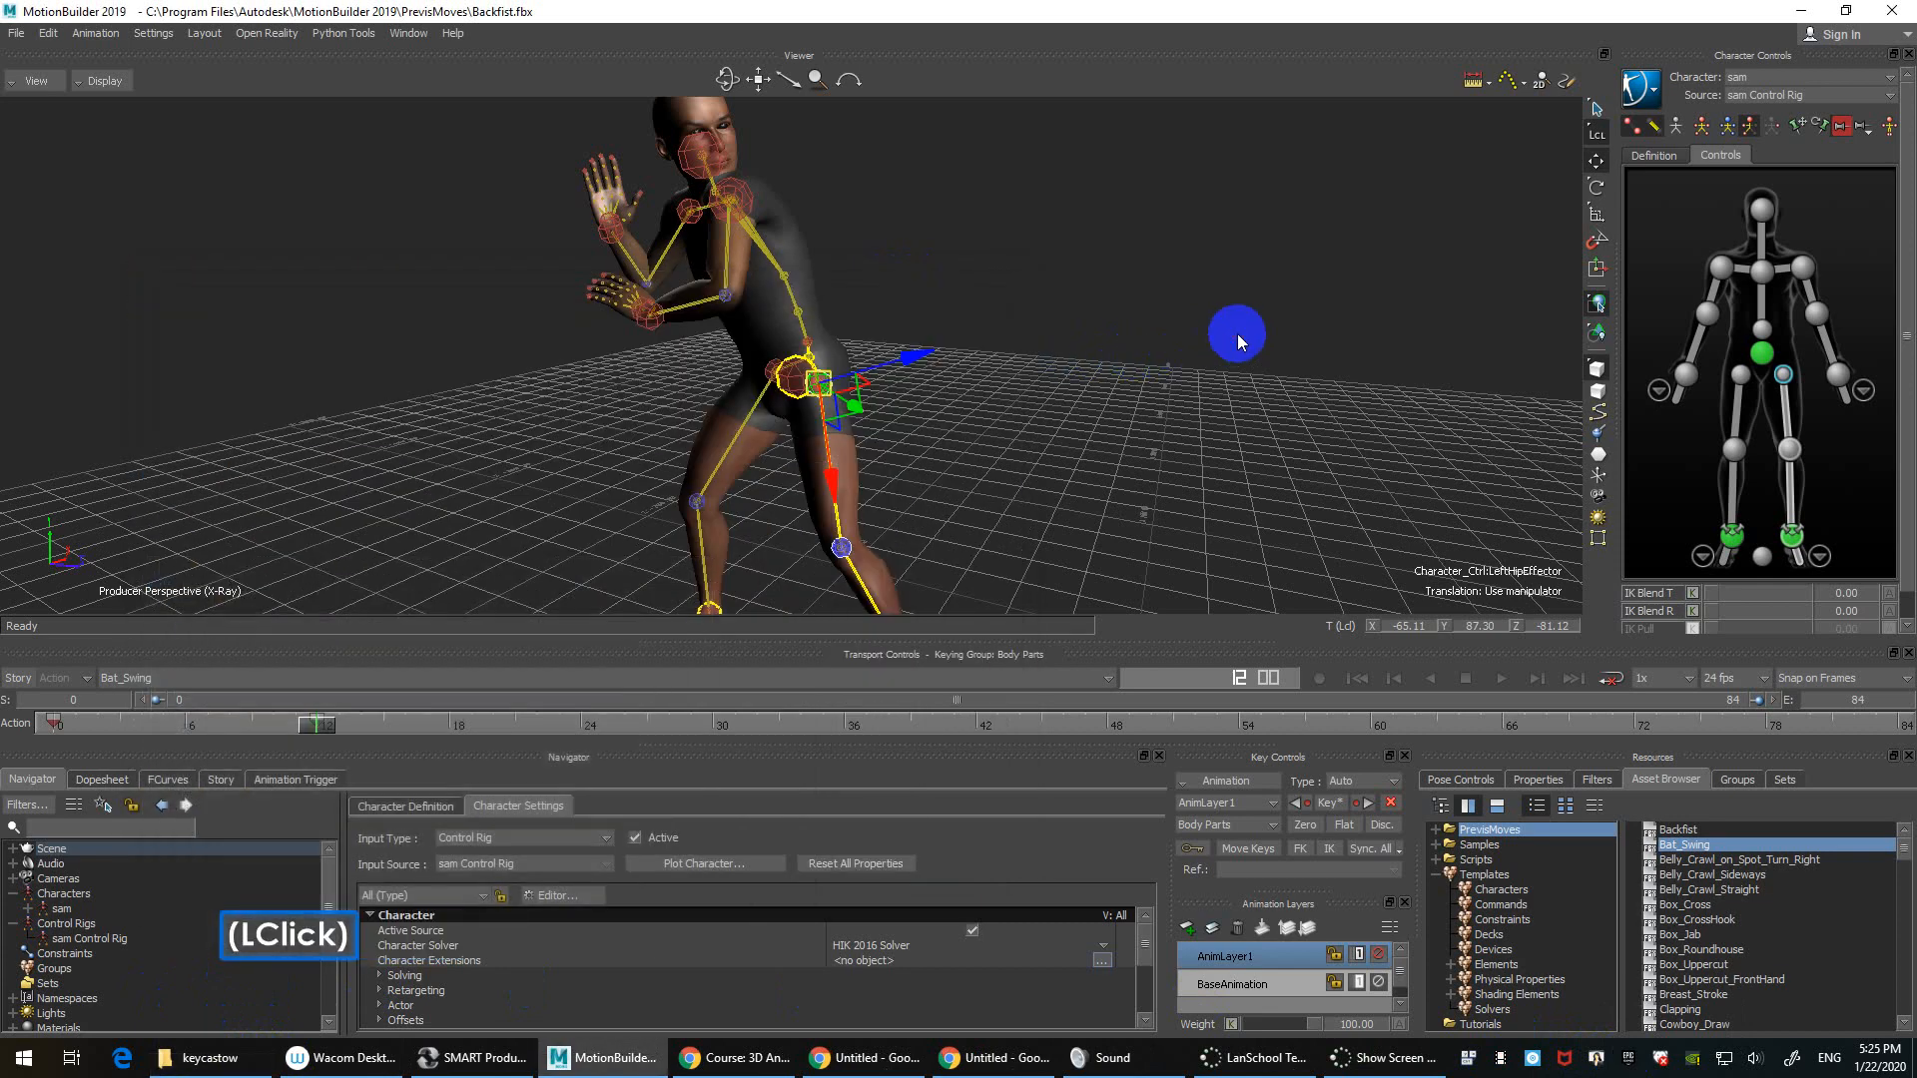
# Step: Left-align the KeyCastOW captions, move them to 1621, 59 at top right, and save
pyautogui.click(1150, 375)
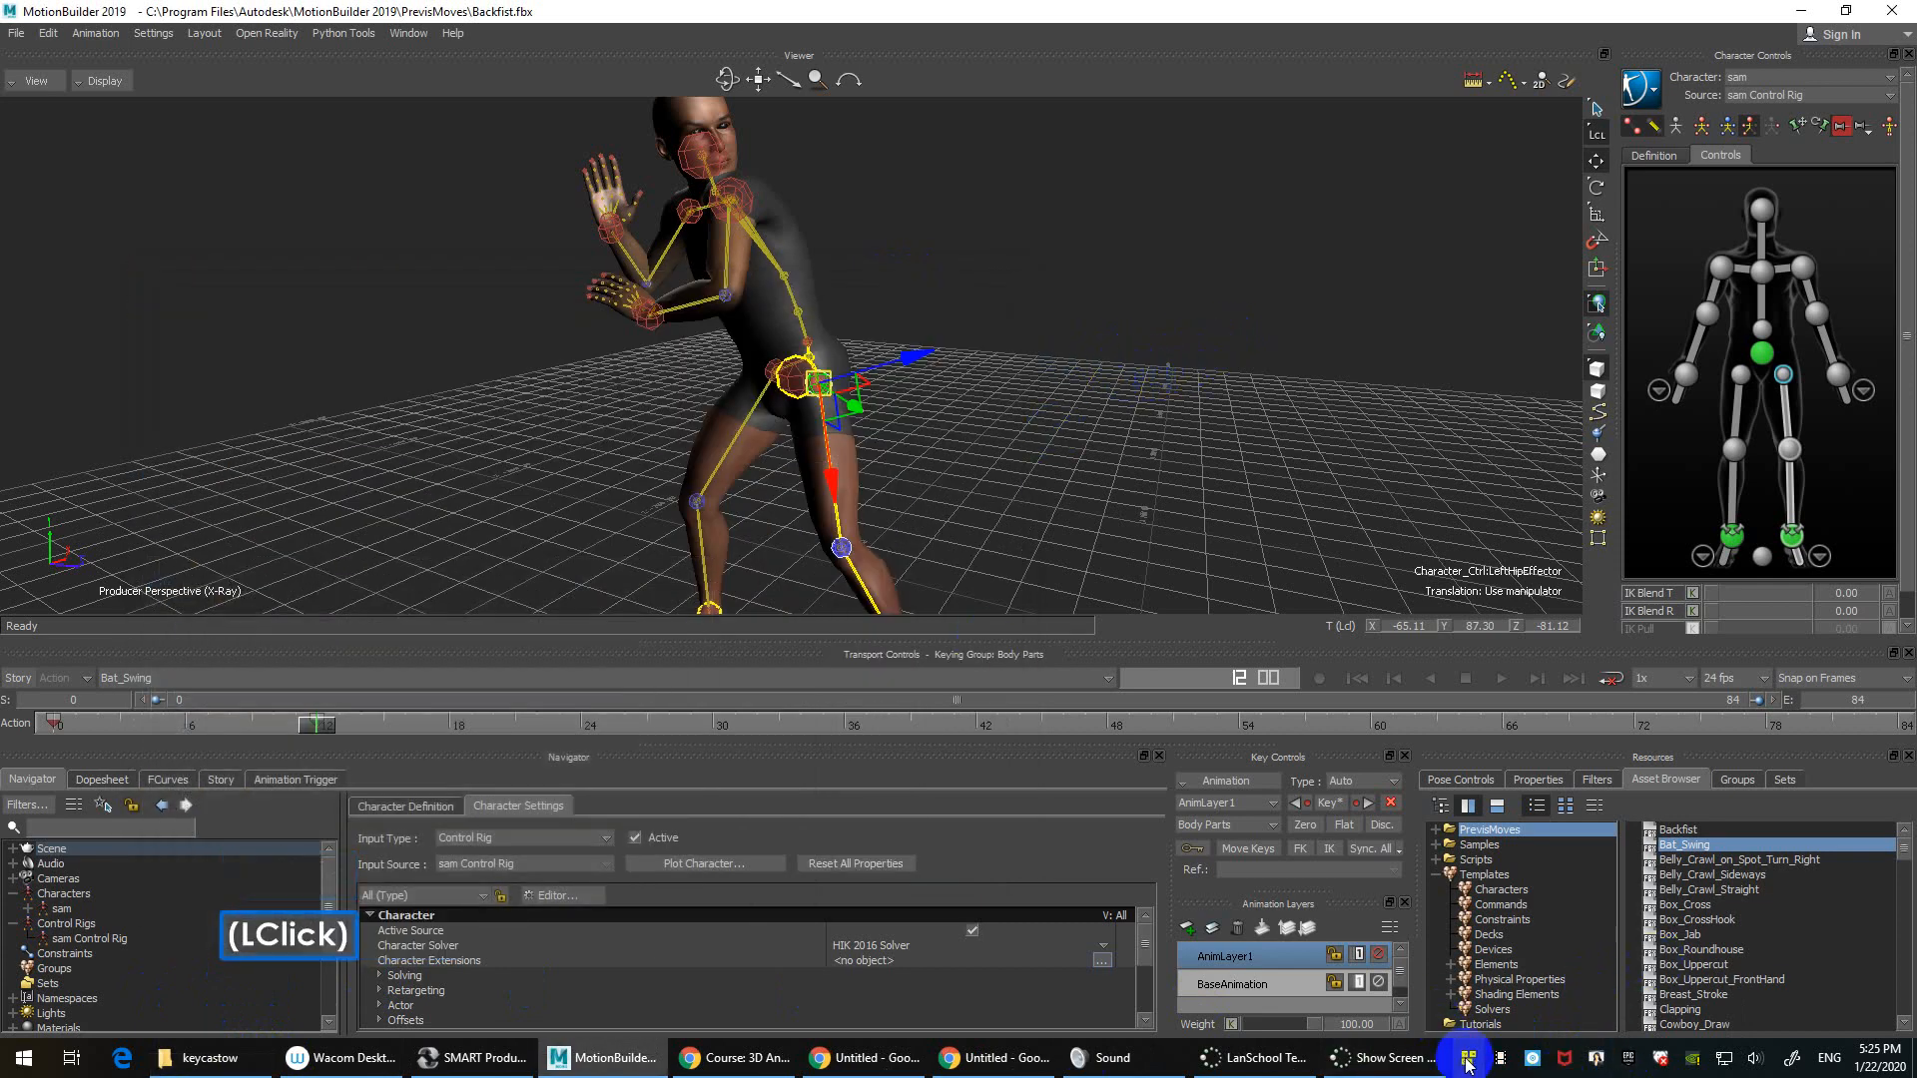
pyautogui.click(1466, 1060)
pyautogui.click(1354, 777)
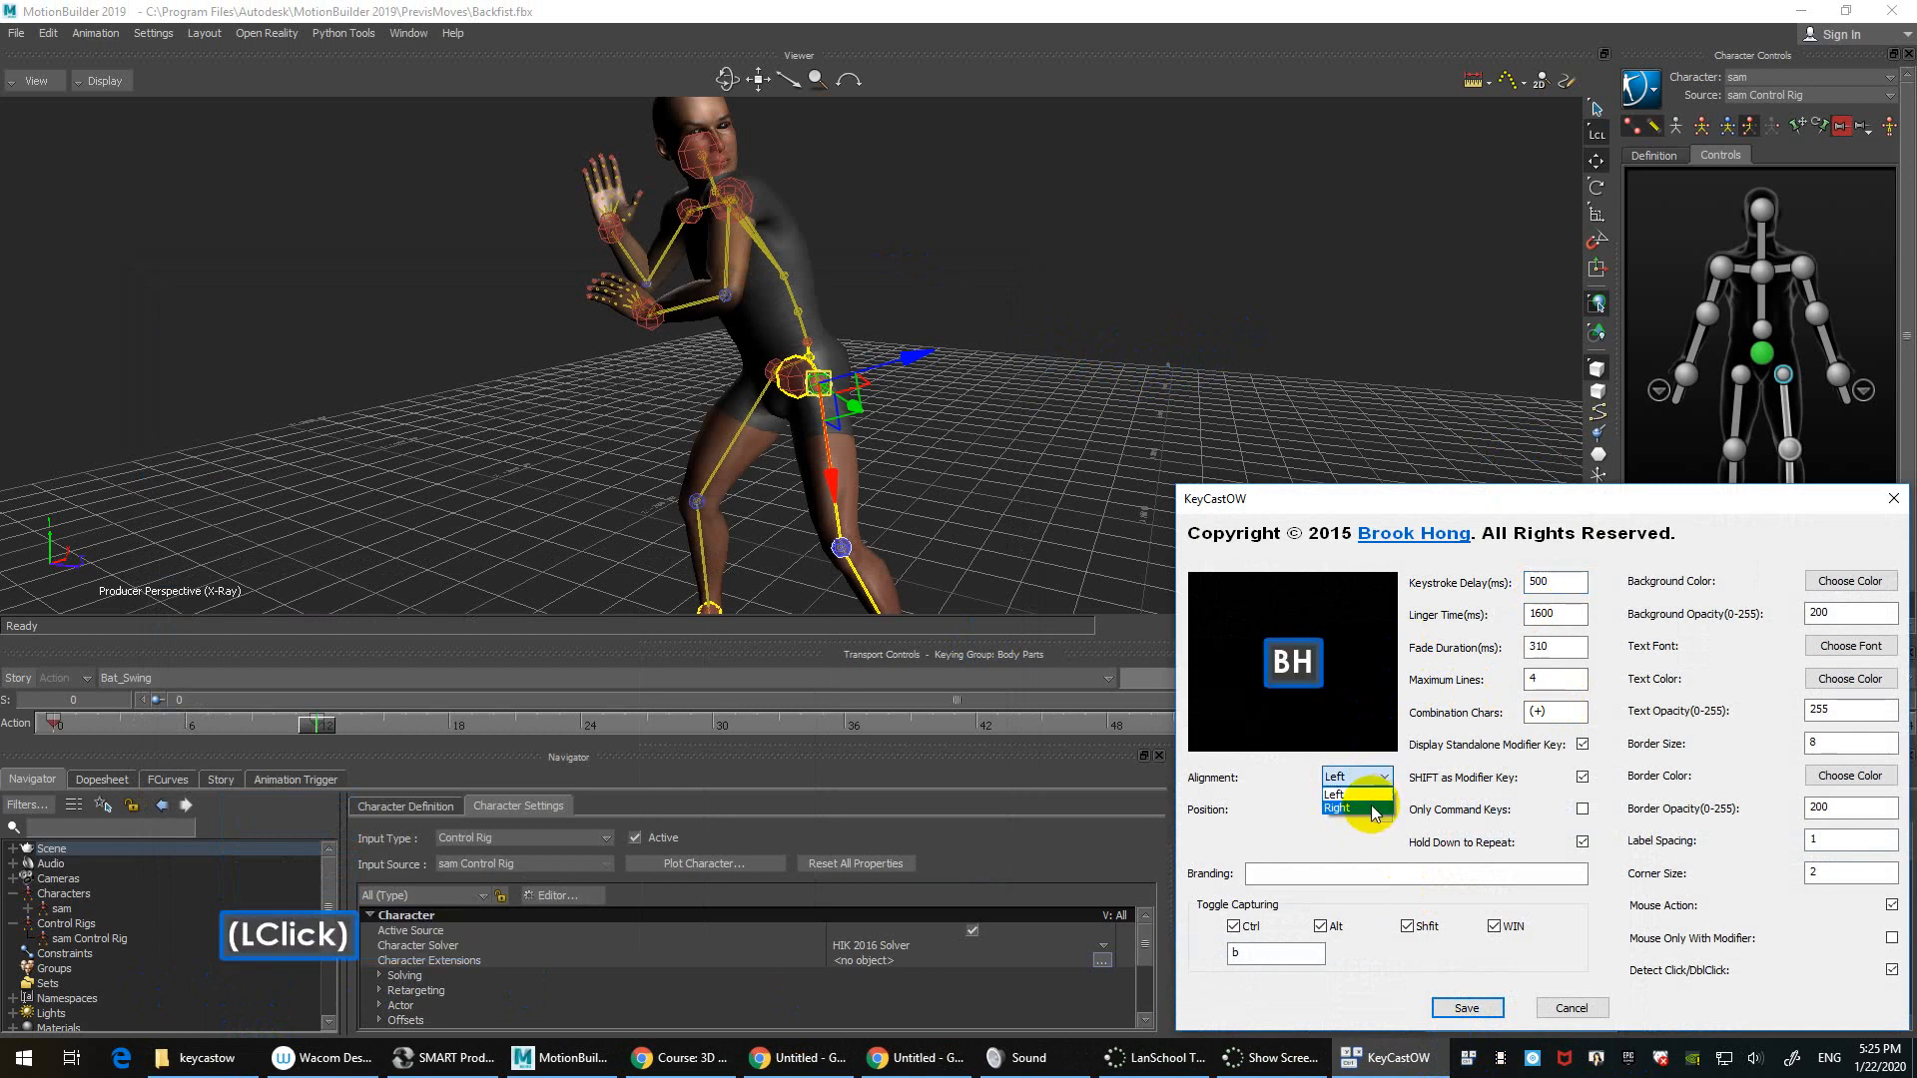
pyautogui.click(1378, 815)
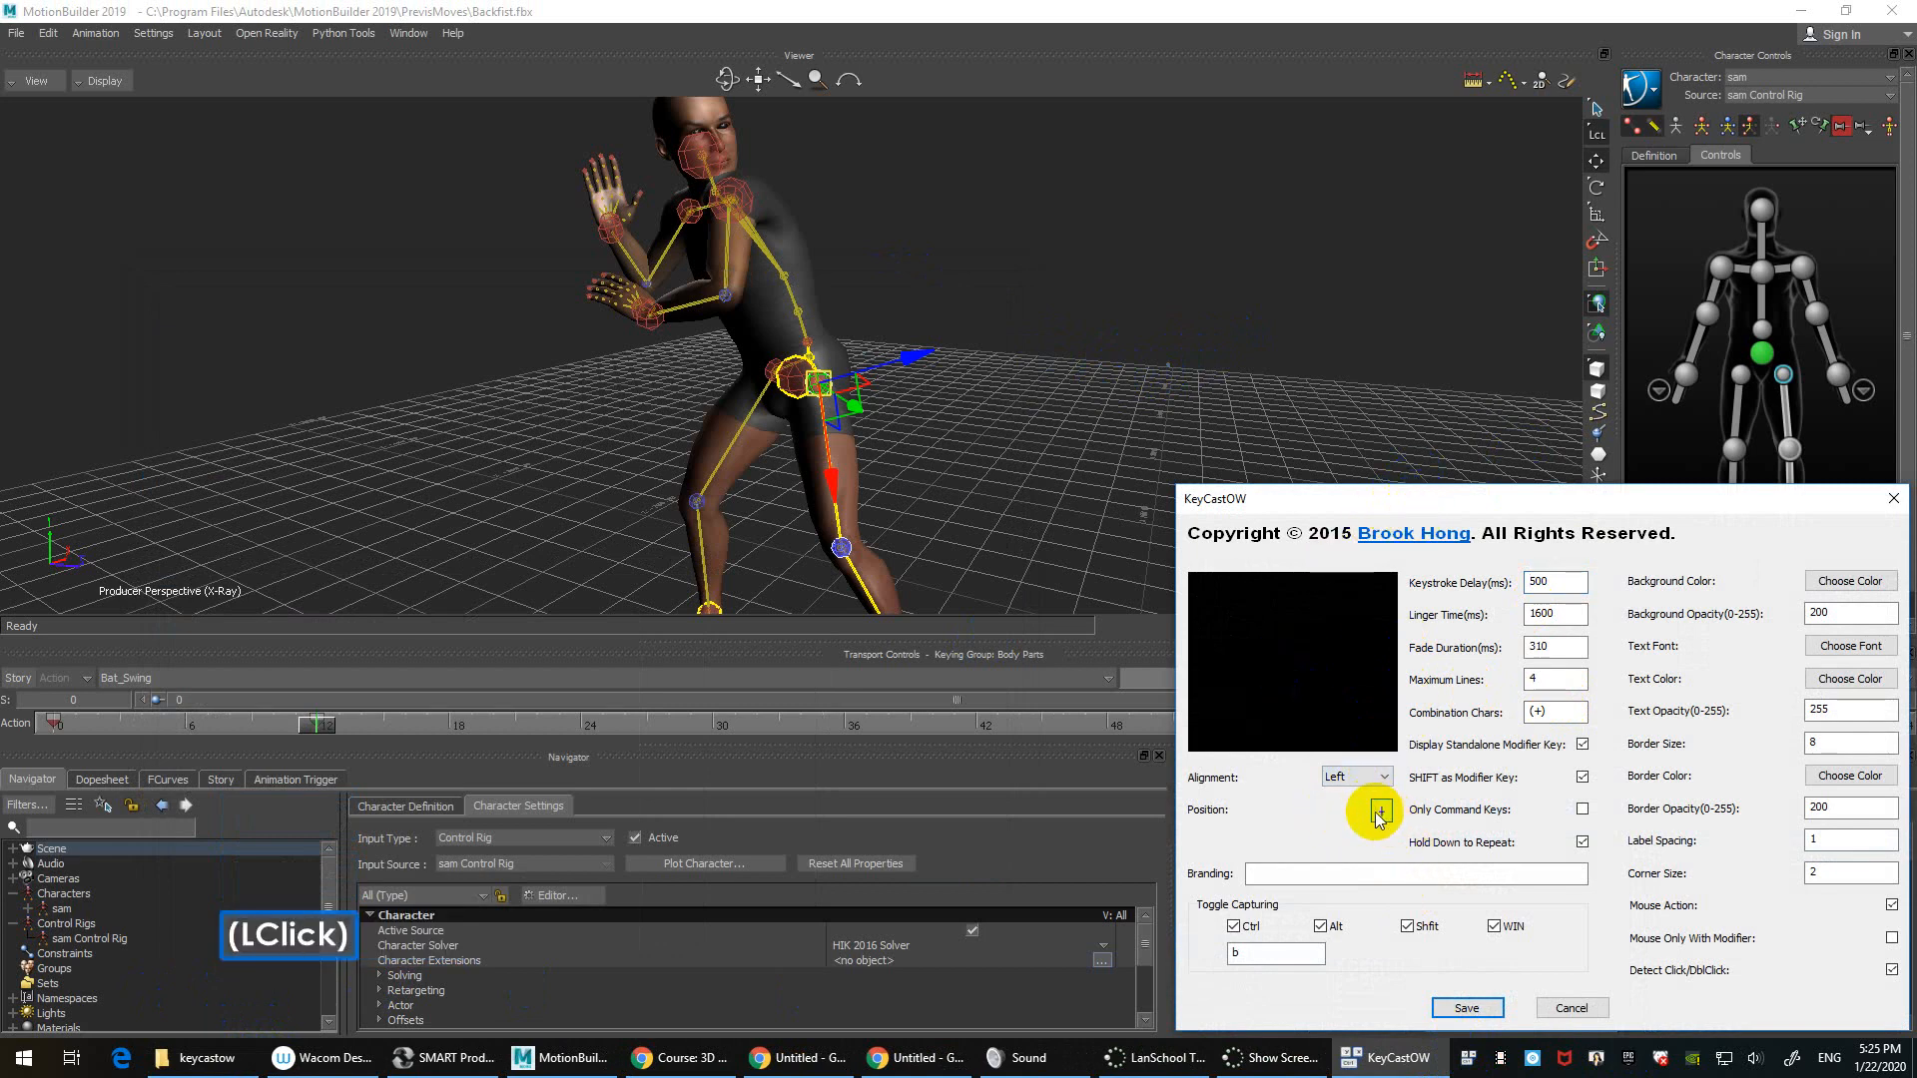
pyautogui.moveTo(1381, 815); pyautogui.dragTo(1517, 52)
pyautogui.click(1313, 415)
pyautogui.press('k')
pyautogui.click(1158, 439)
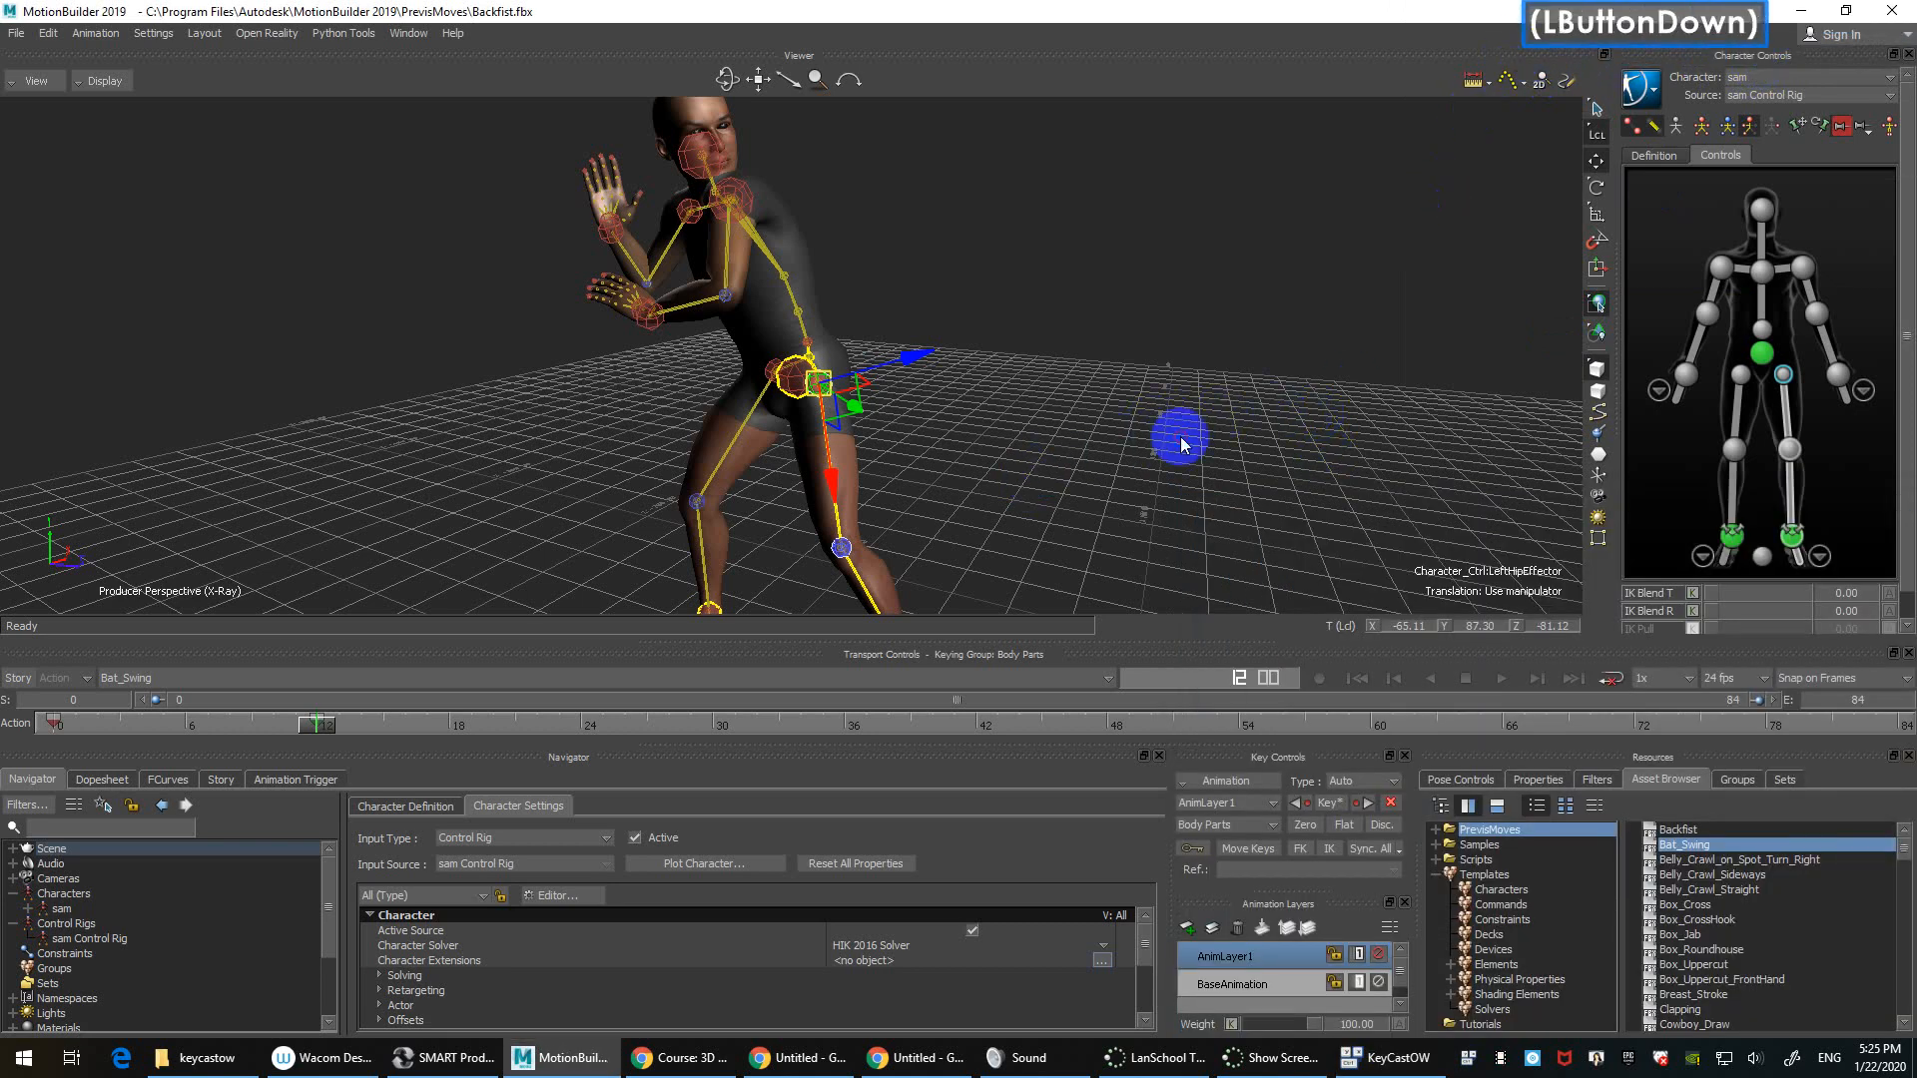
# Step: Select sam's left wrist effector around frame 9 and turn on Pin Translation
pyautogui.press('k')
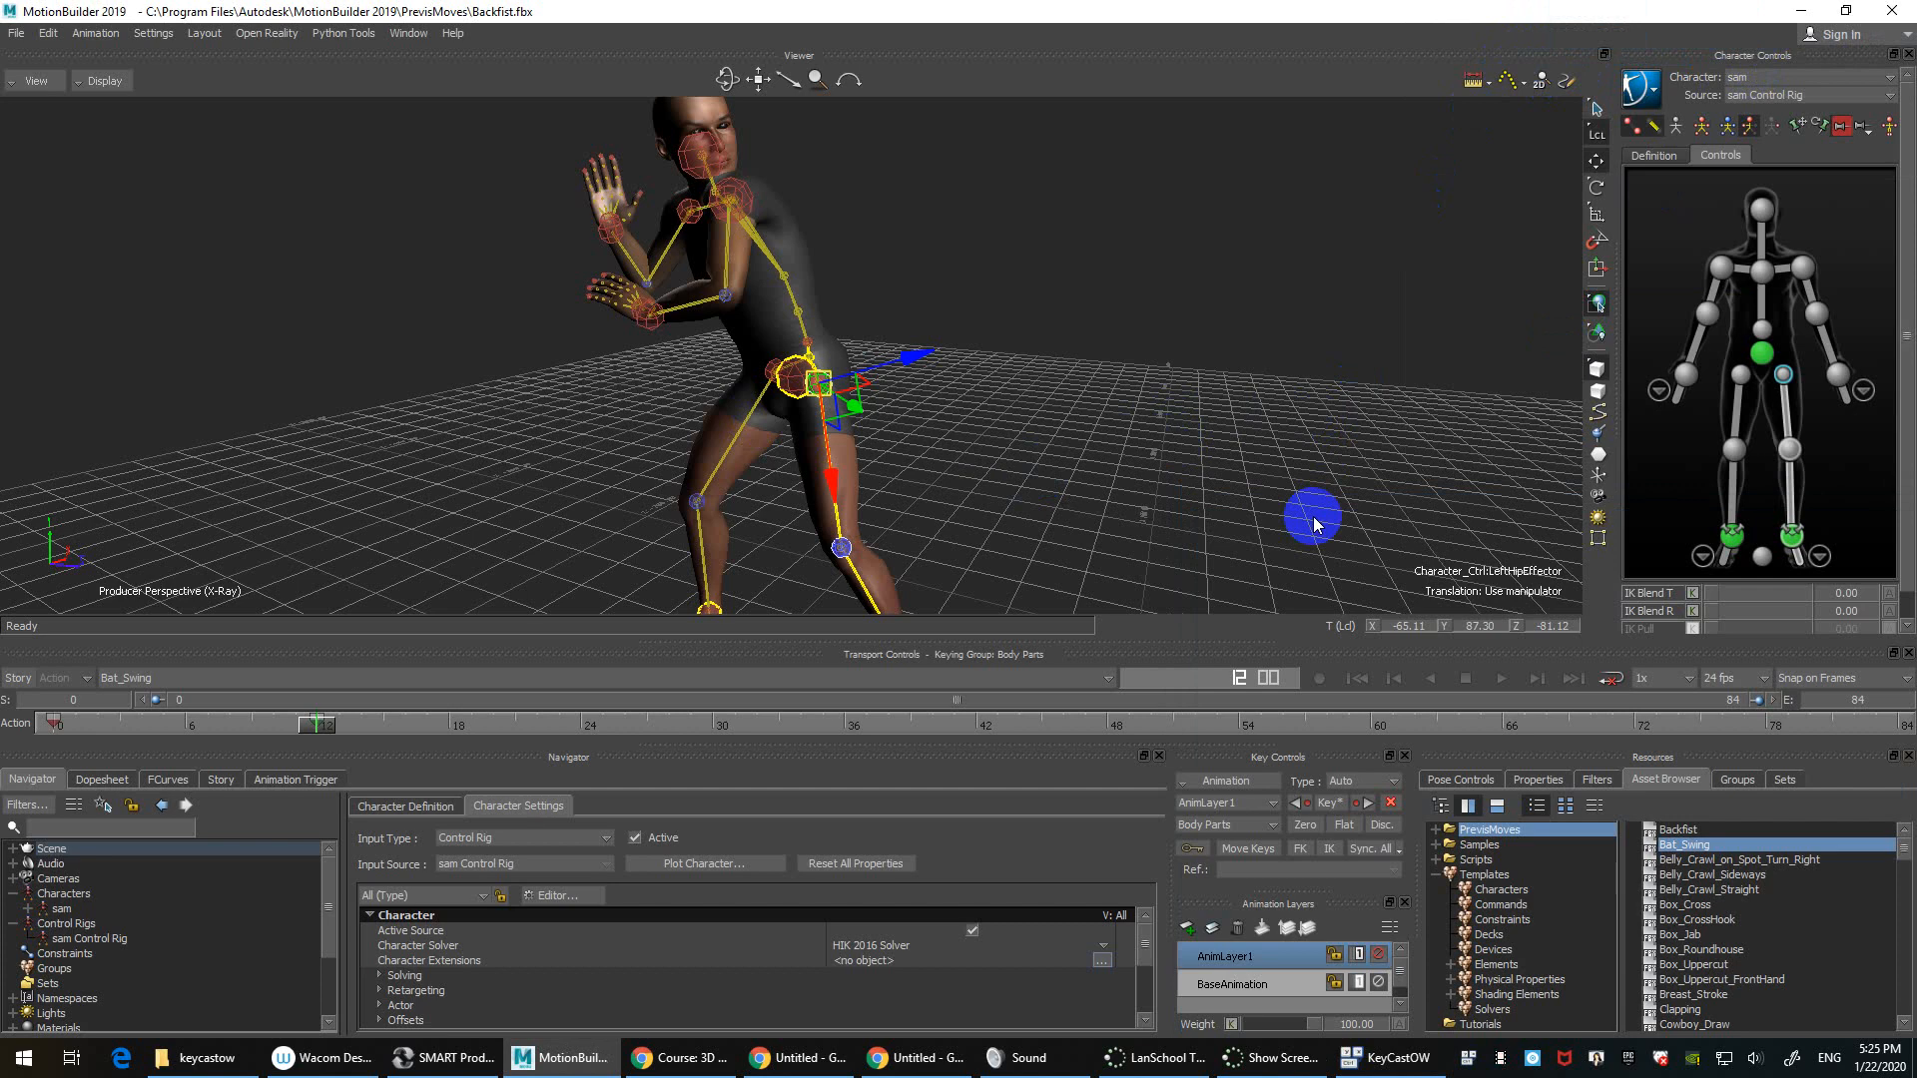
pyautogui.click(1218, 423)
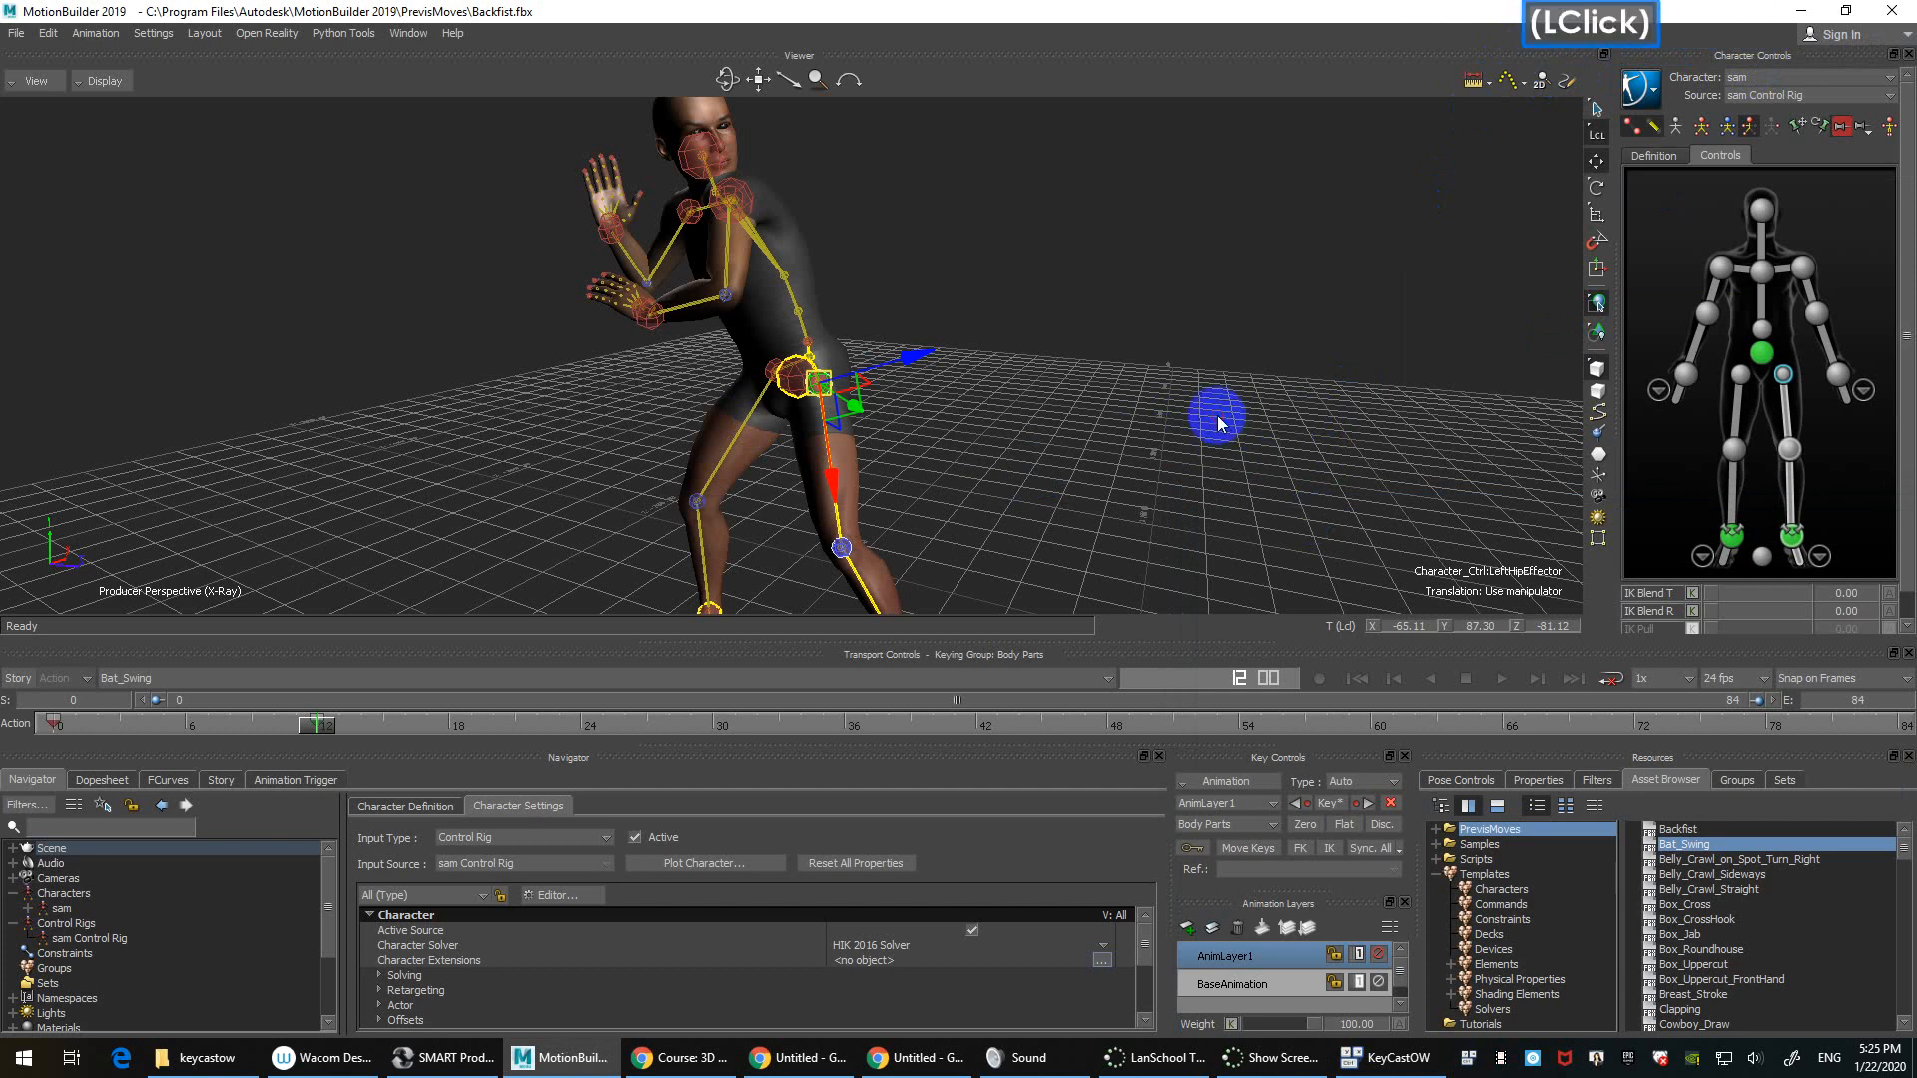
pyautogui.click(1136, 435)
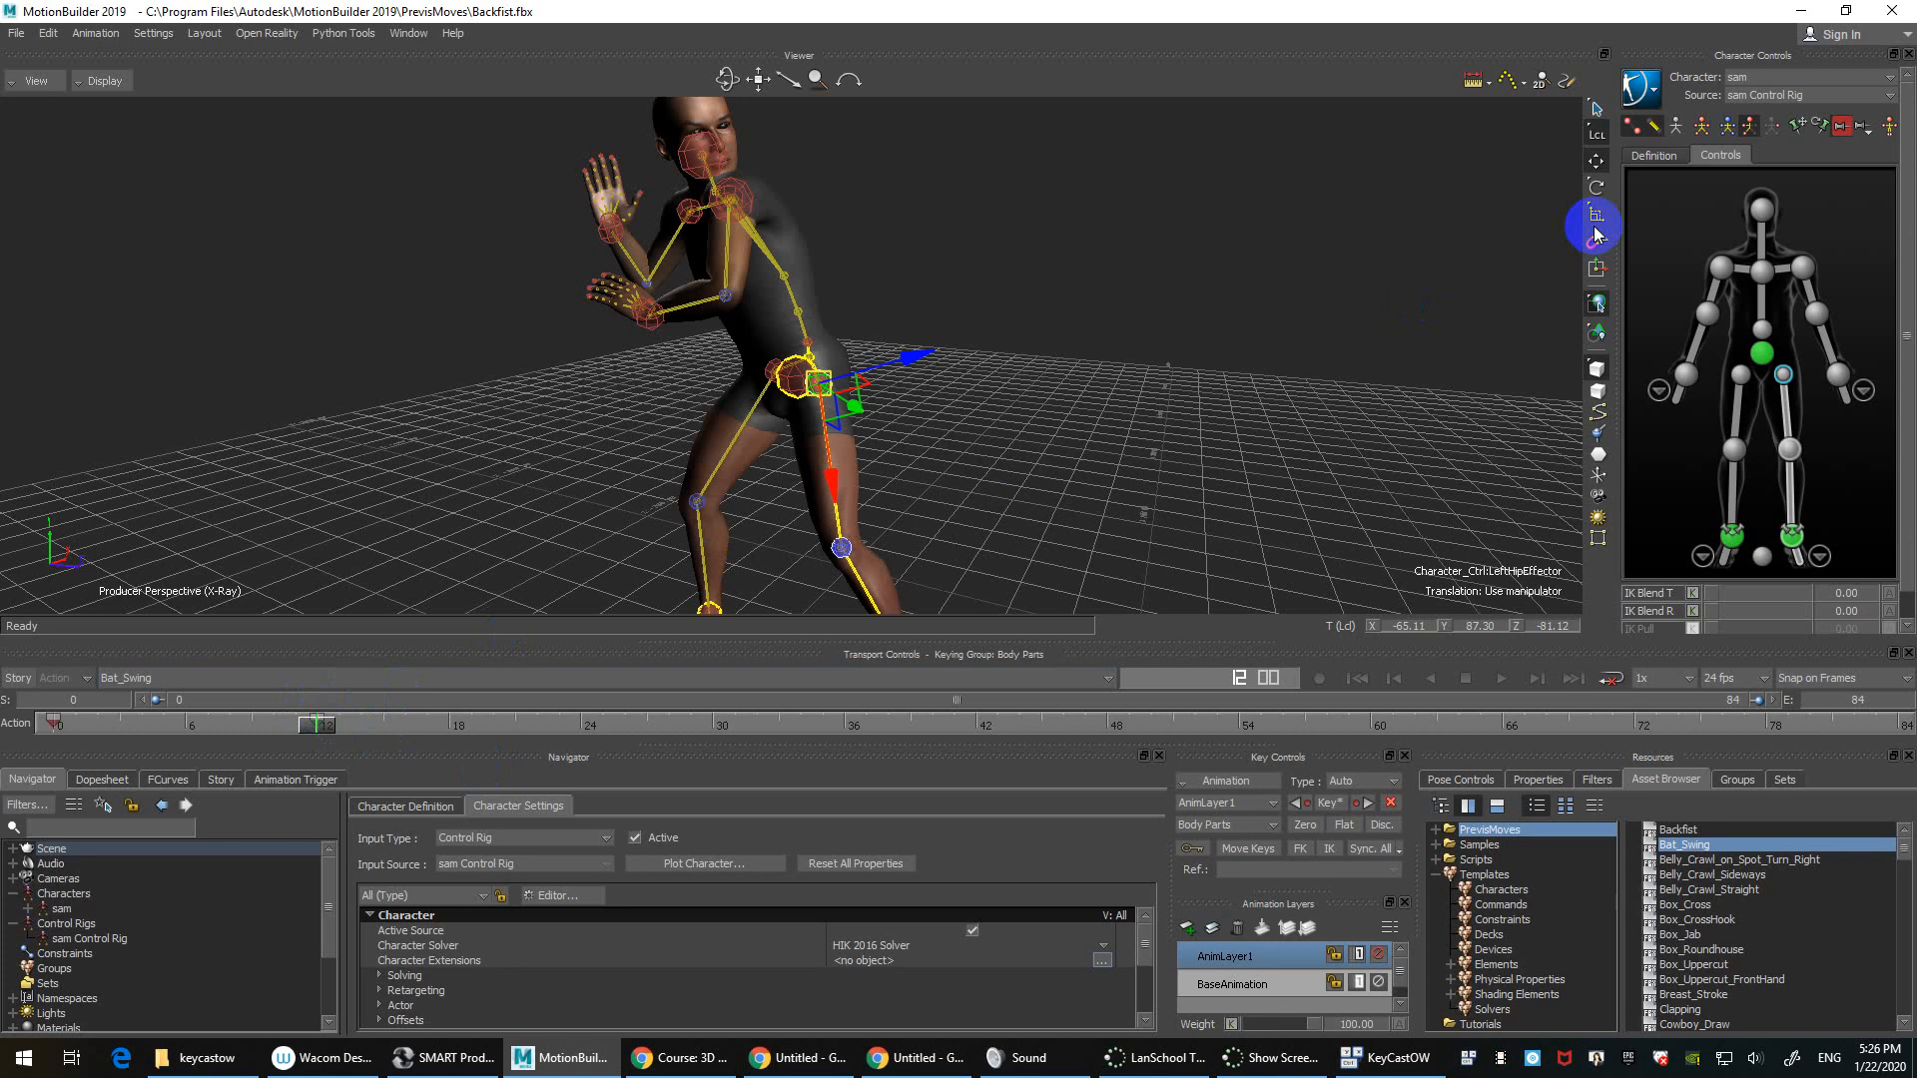
pyautogui.click(658, 330)
pyautogui.moveTo(320, 727)
pyautogui.mouseDown()
pyautogui.moveTo(276, 734)
pyautogui.moveTo(315, 728)
pyautogui.mouseUp()
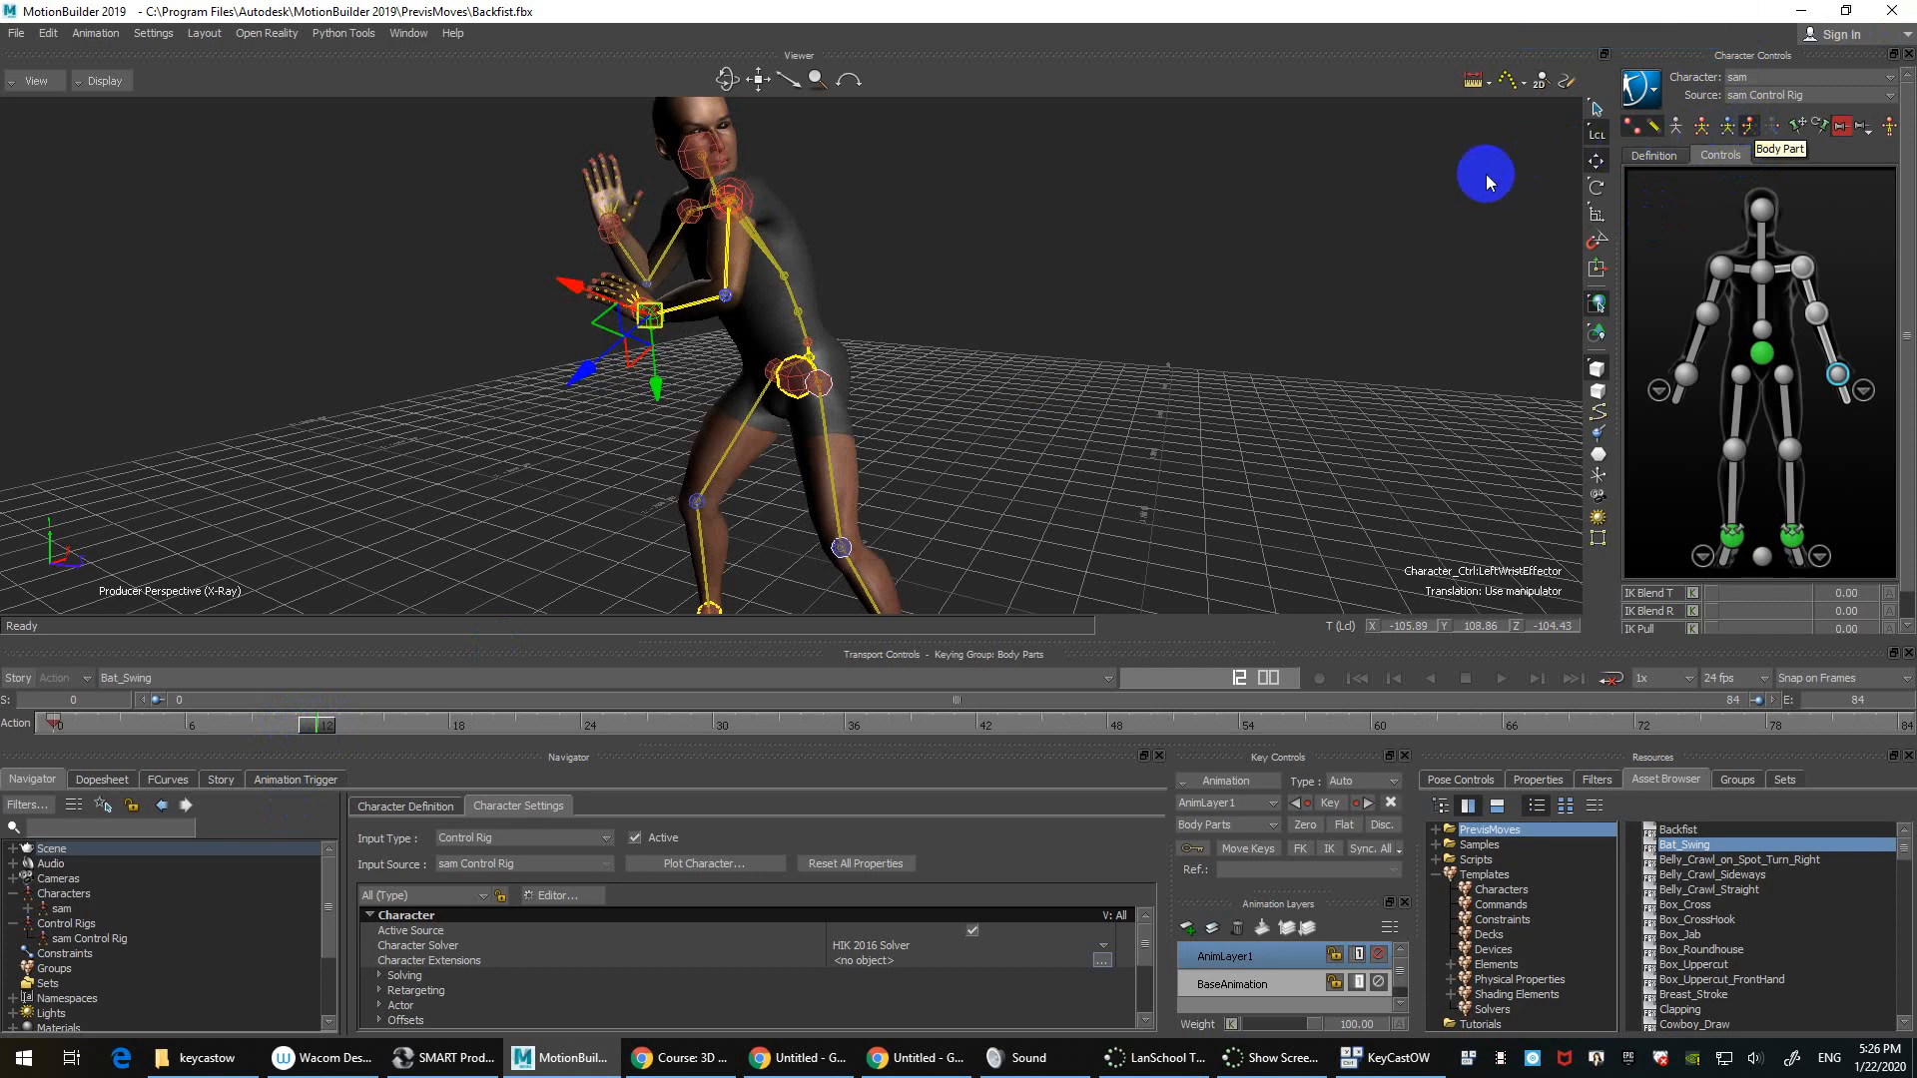
pyautogui.click(1250, 297)
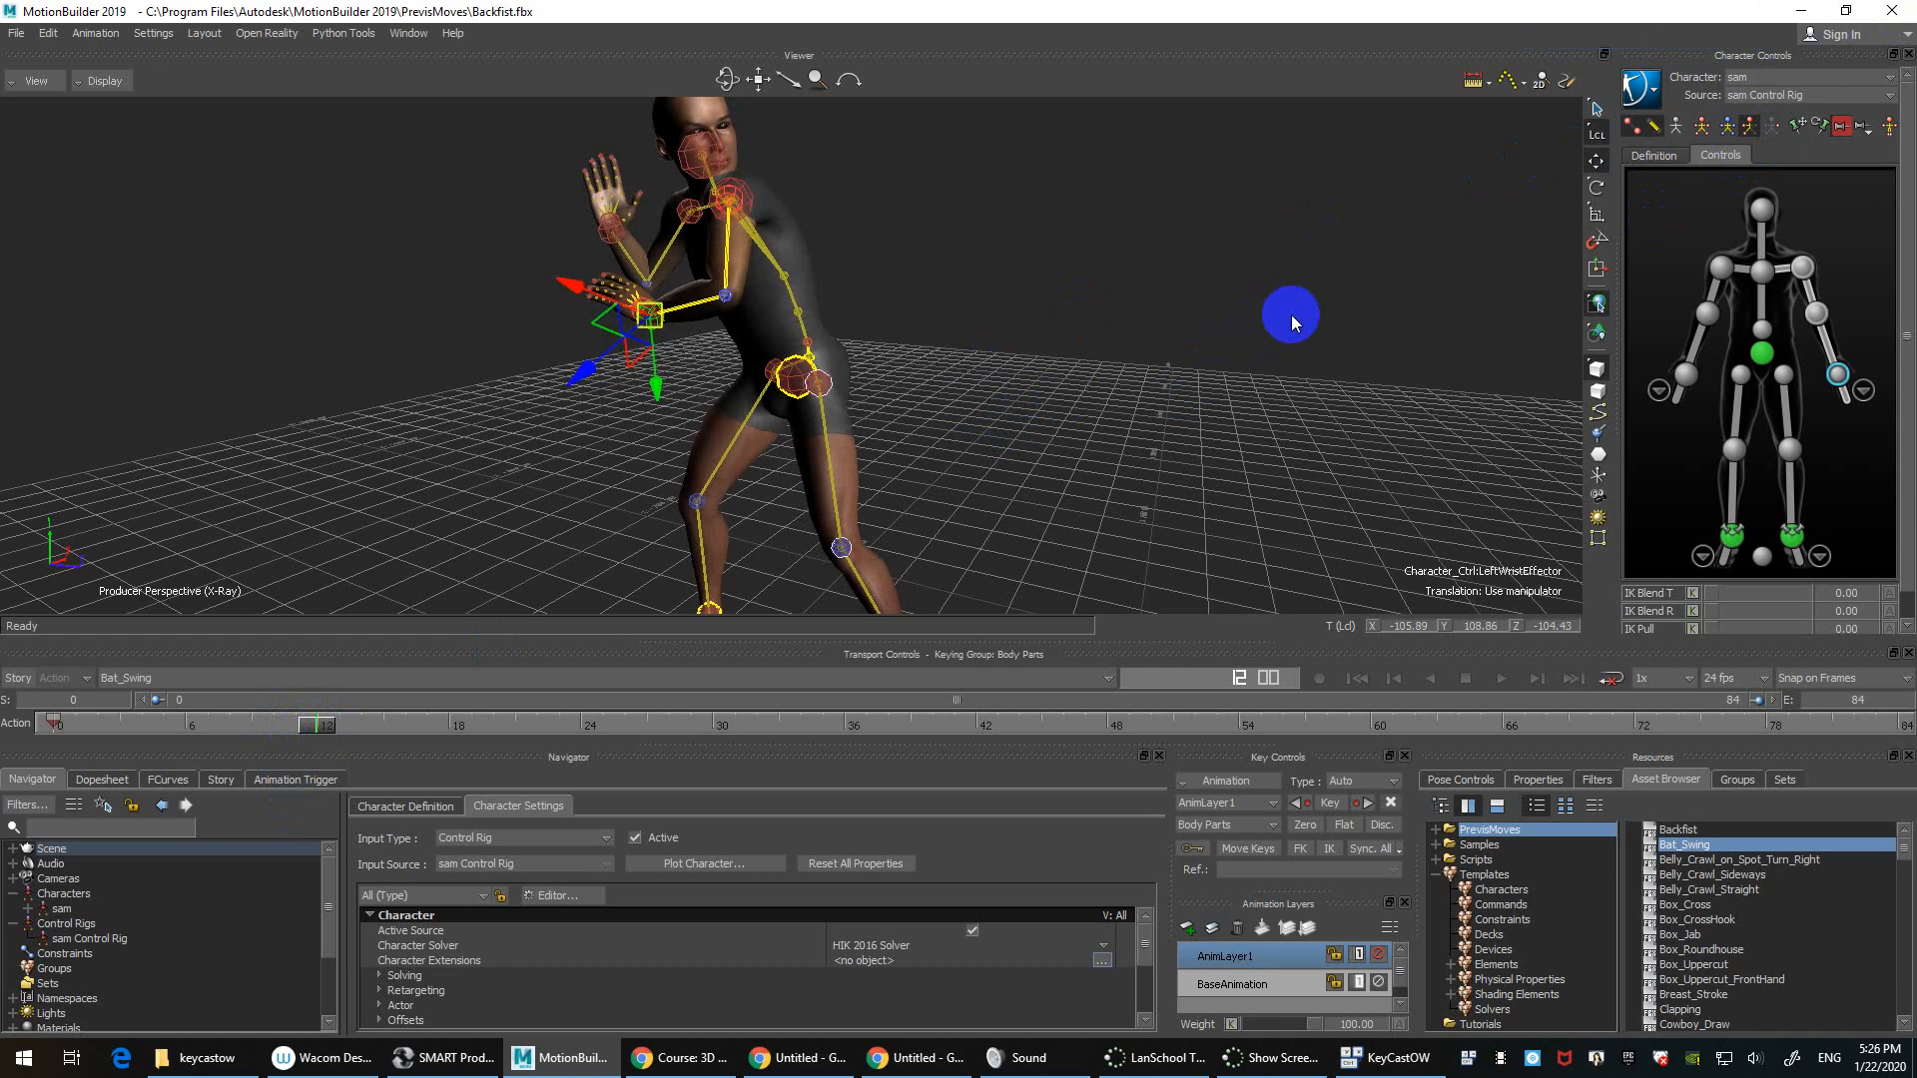
pyautogui.click(1256, 333)
pyautogui.click(1799, 126)
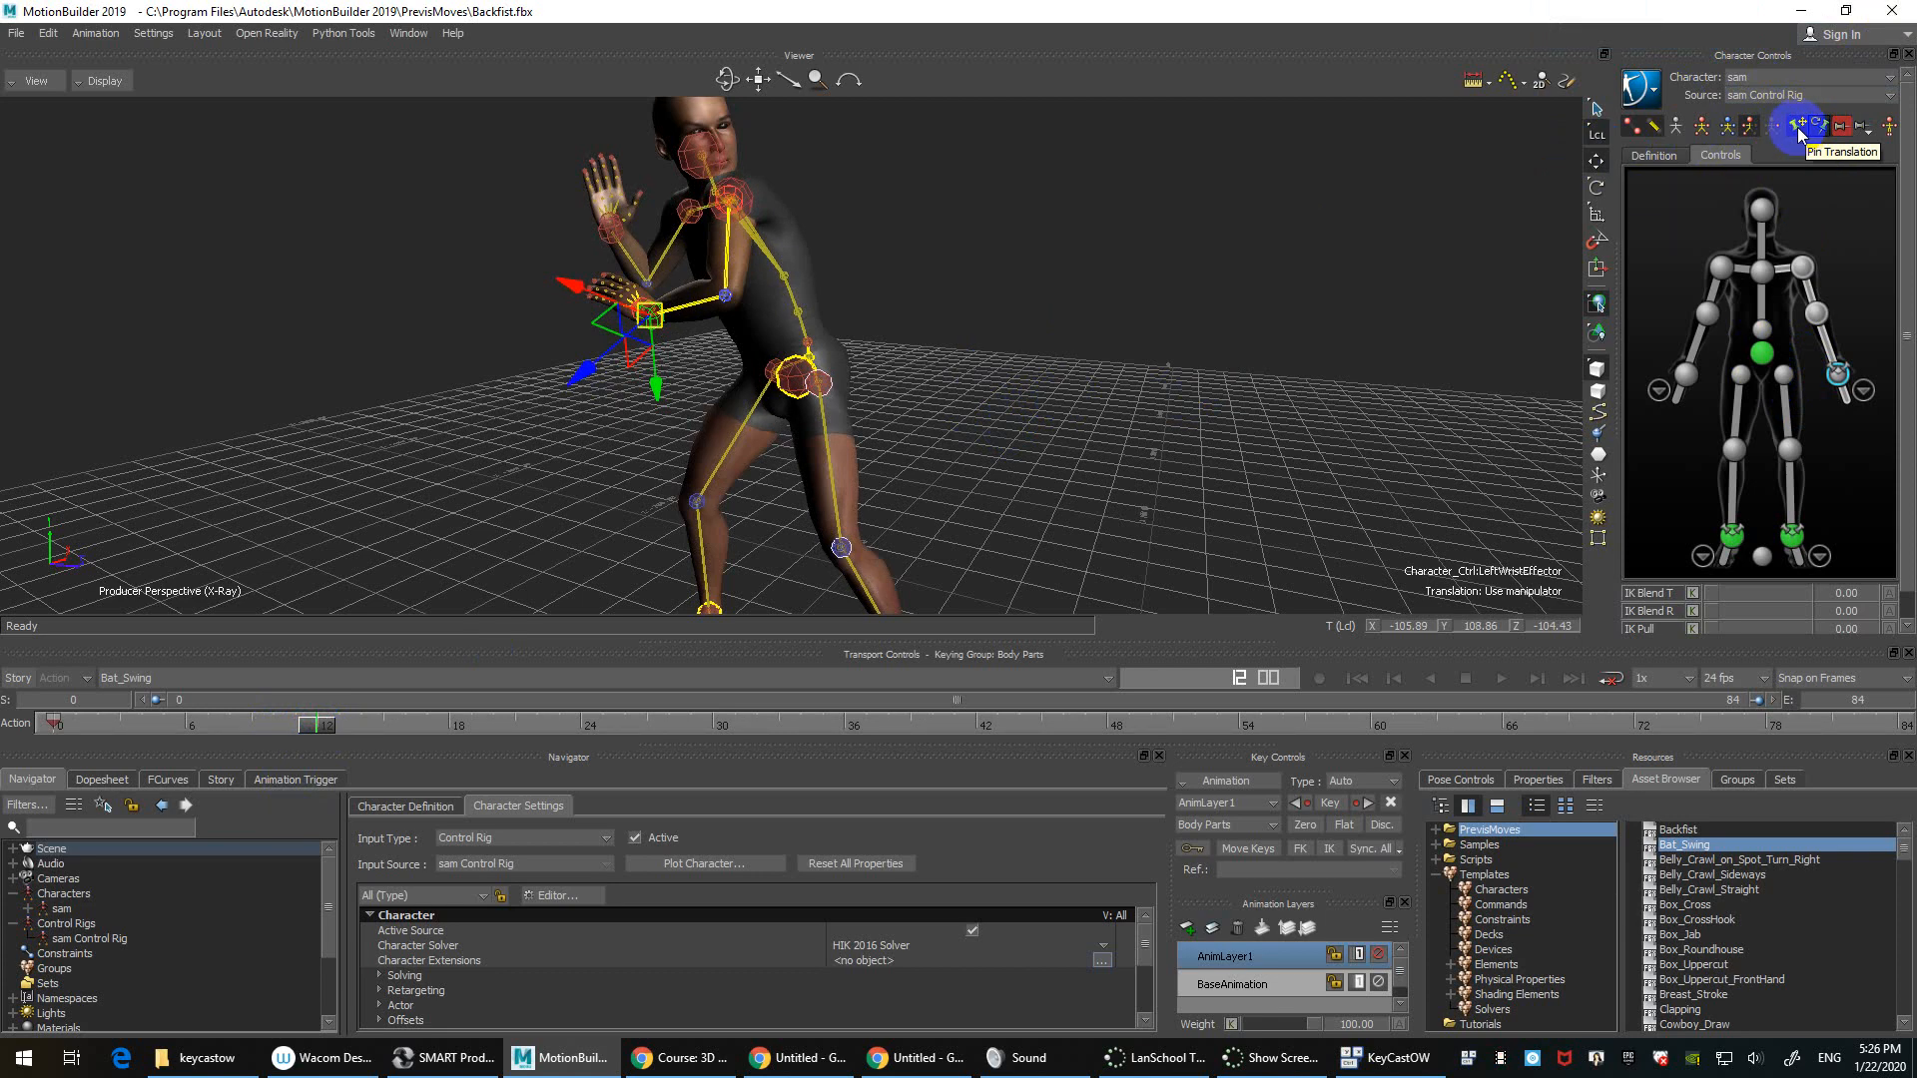
# Step: Test-drag the hips effector up and to the right, then undo the move
pyautogui.click(1761, 352)
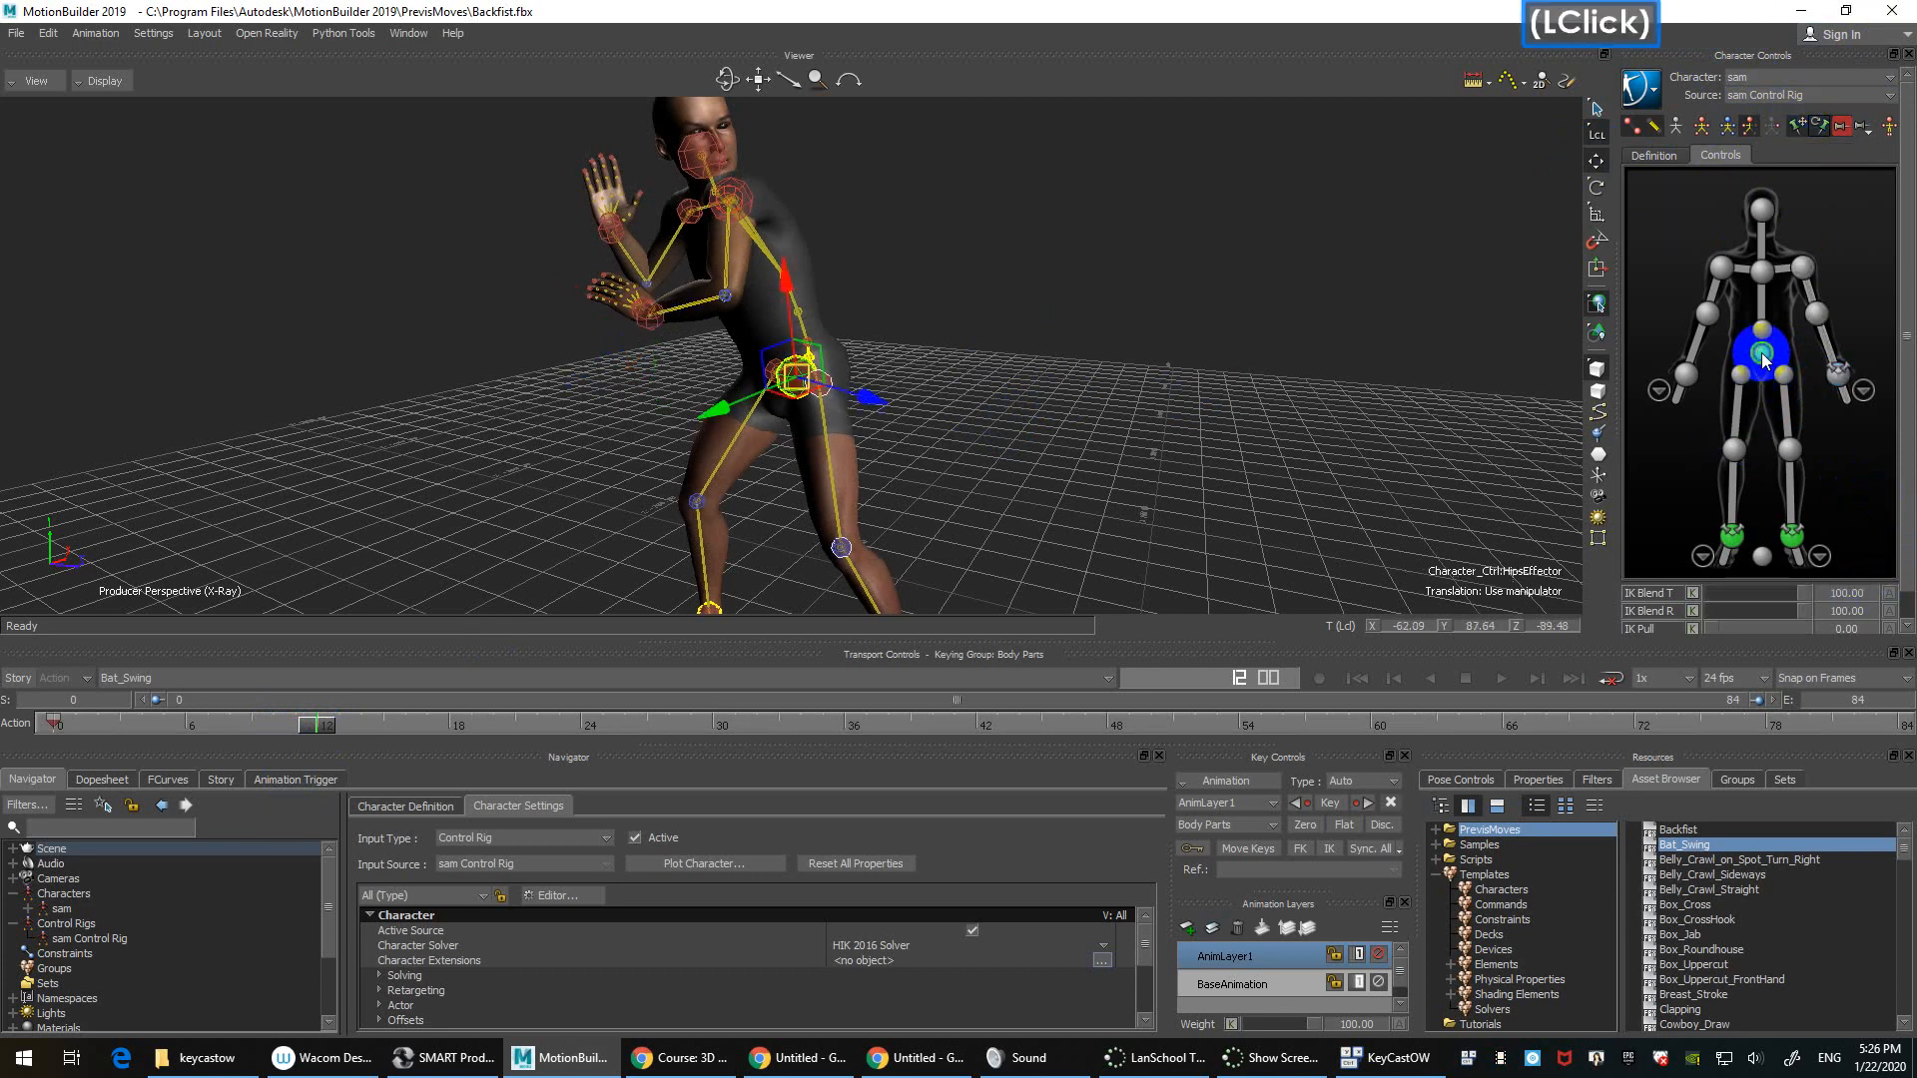
pyautogui.click(1857, 385)
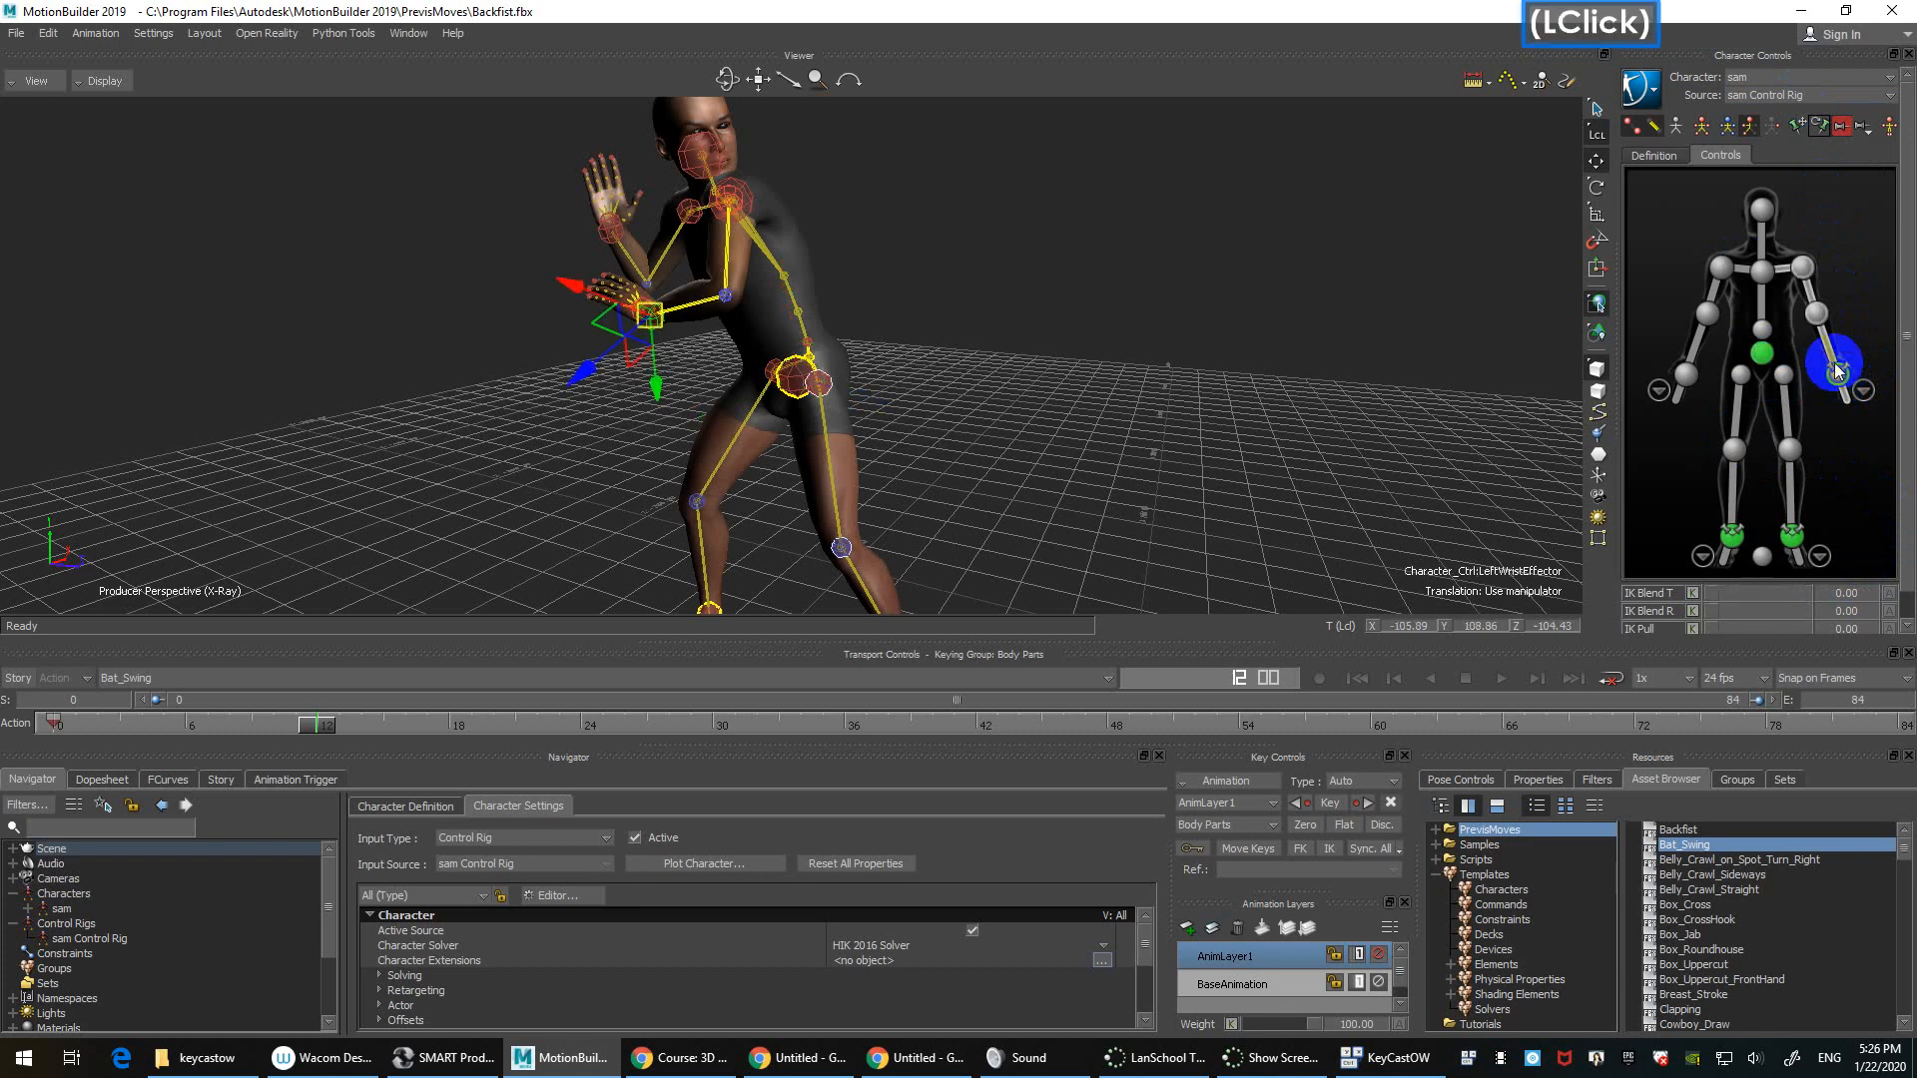
pyautogui.click(1762, 351)
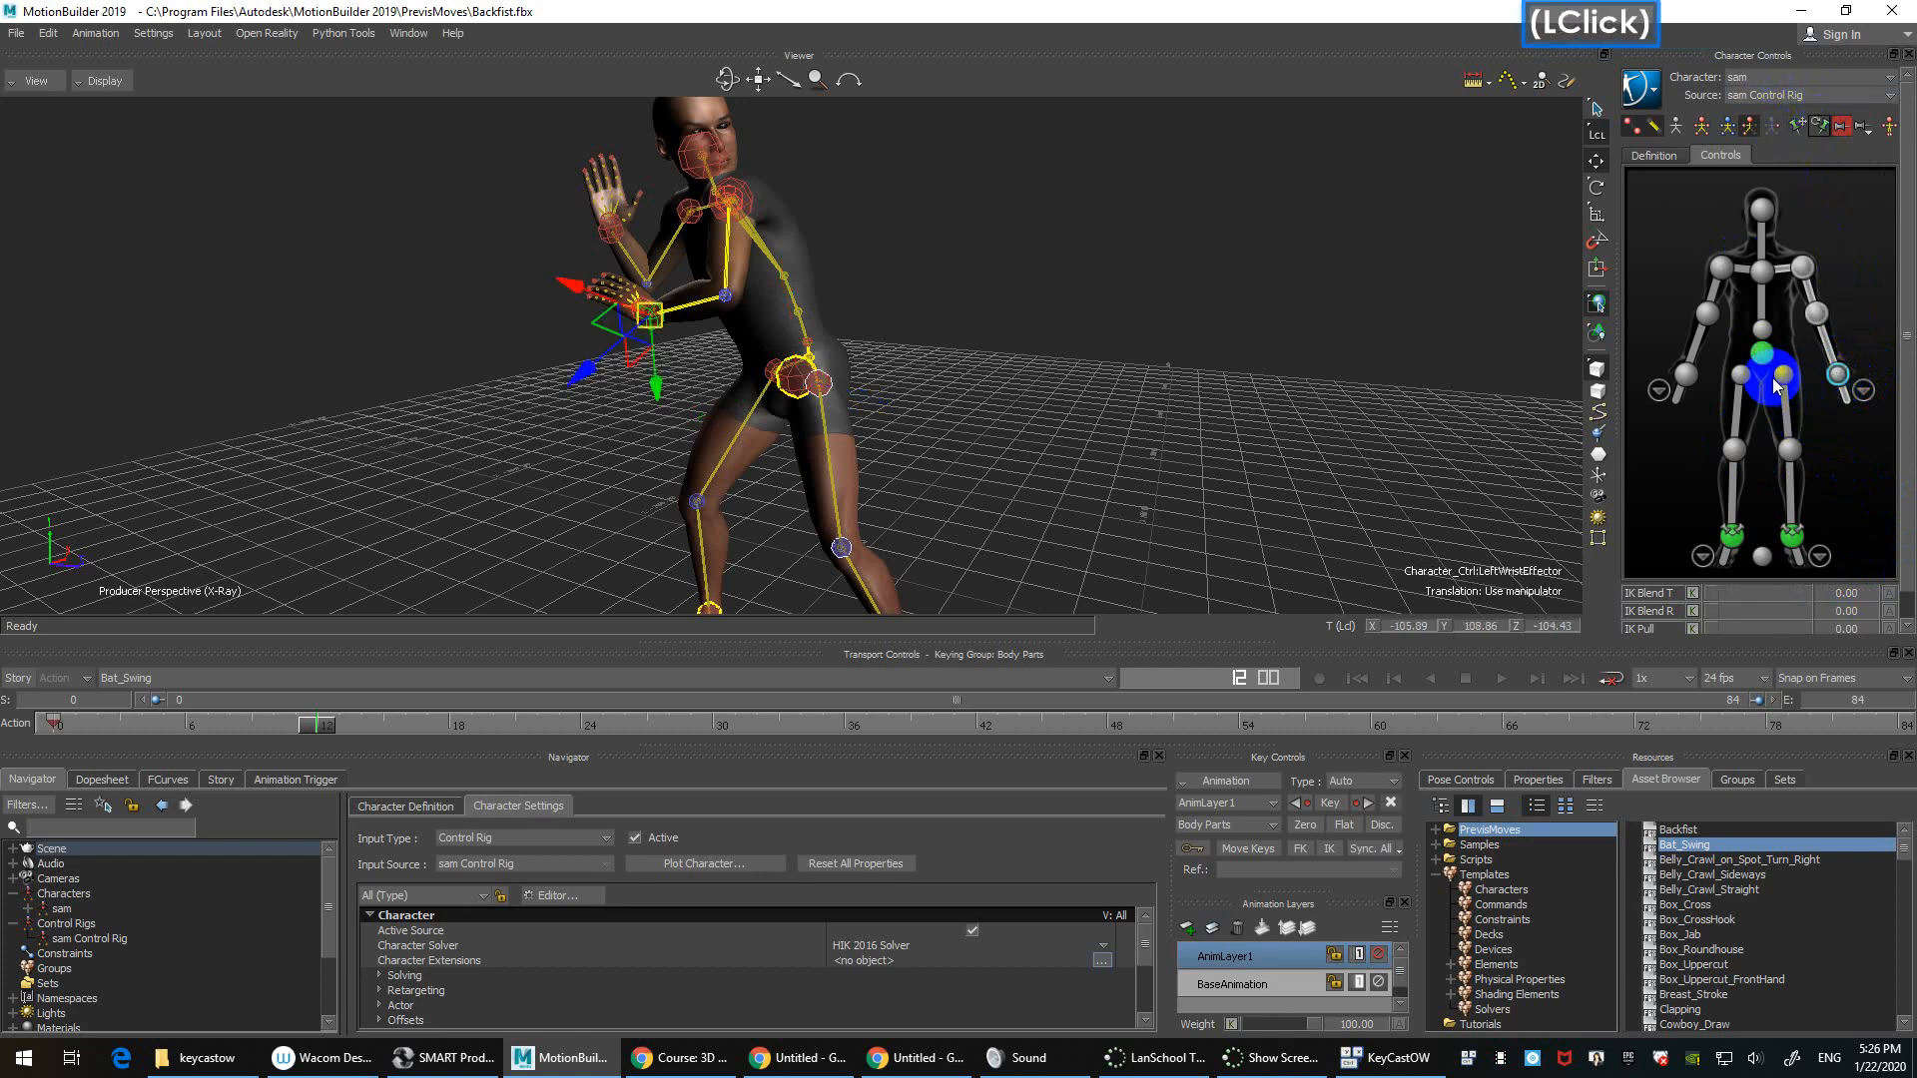
pyautogui.moveTo(868, 406)
pyautogui.mouseDown()
pyautogui.moveTo(921, 424)
pyautogui.moveTo(839, 399)
pyautogui.moveTo(973, 434)
pyautogui.moveTo(794, 399)
pyautogui.moveTo(860, 415)
pyautogui.mouseUp()
pyautogui.keyDown('shift'); pyautogui.moveTo(1247, 516); pyautogui.dragTo(995, 503); pyautogui.keyUp('shift')
pyautogui.moveTo(709, 264); pyautogui.dragTo(751, 314)
pyautogui.hotkey('ctrl', 'z')
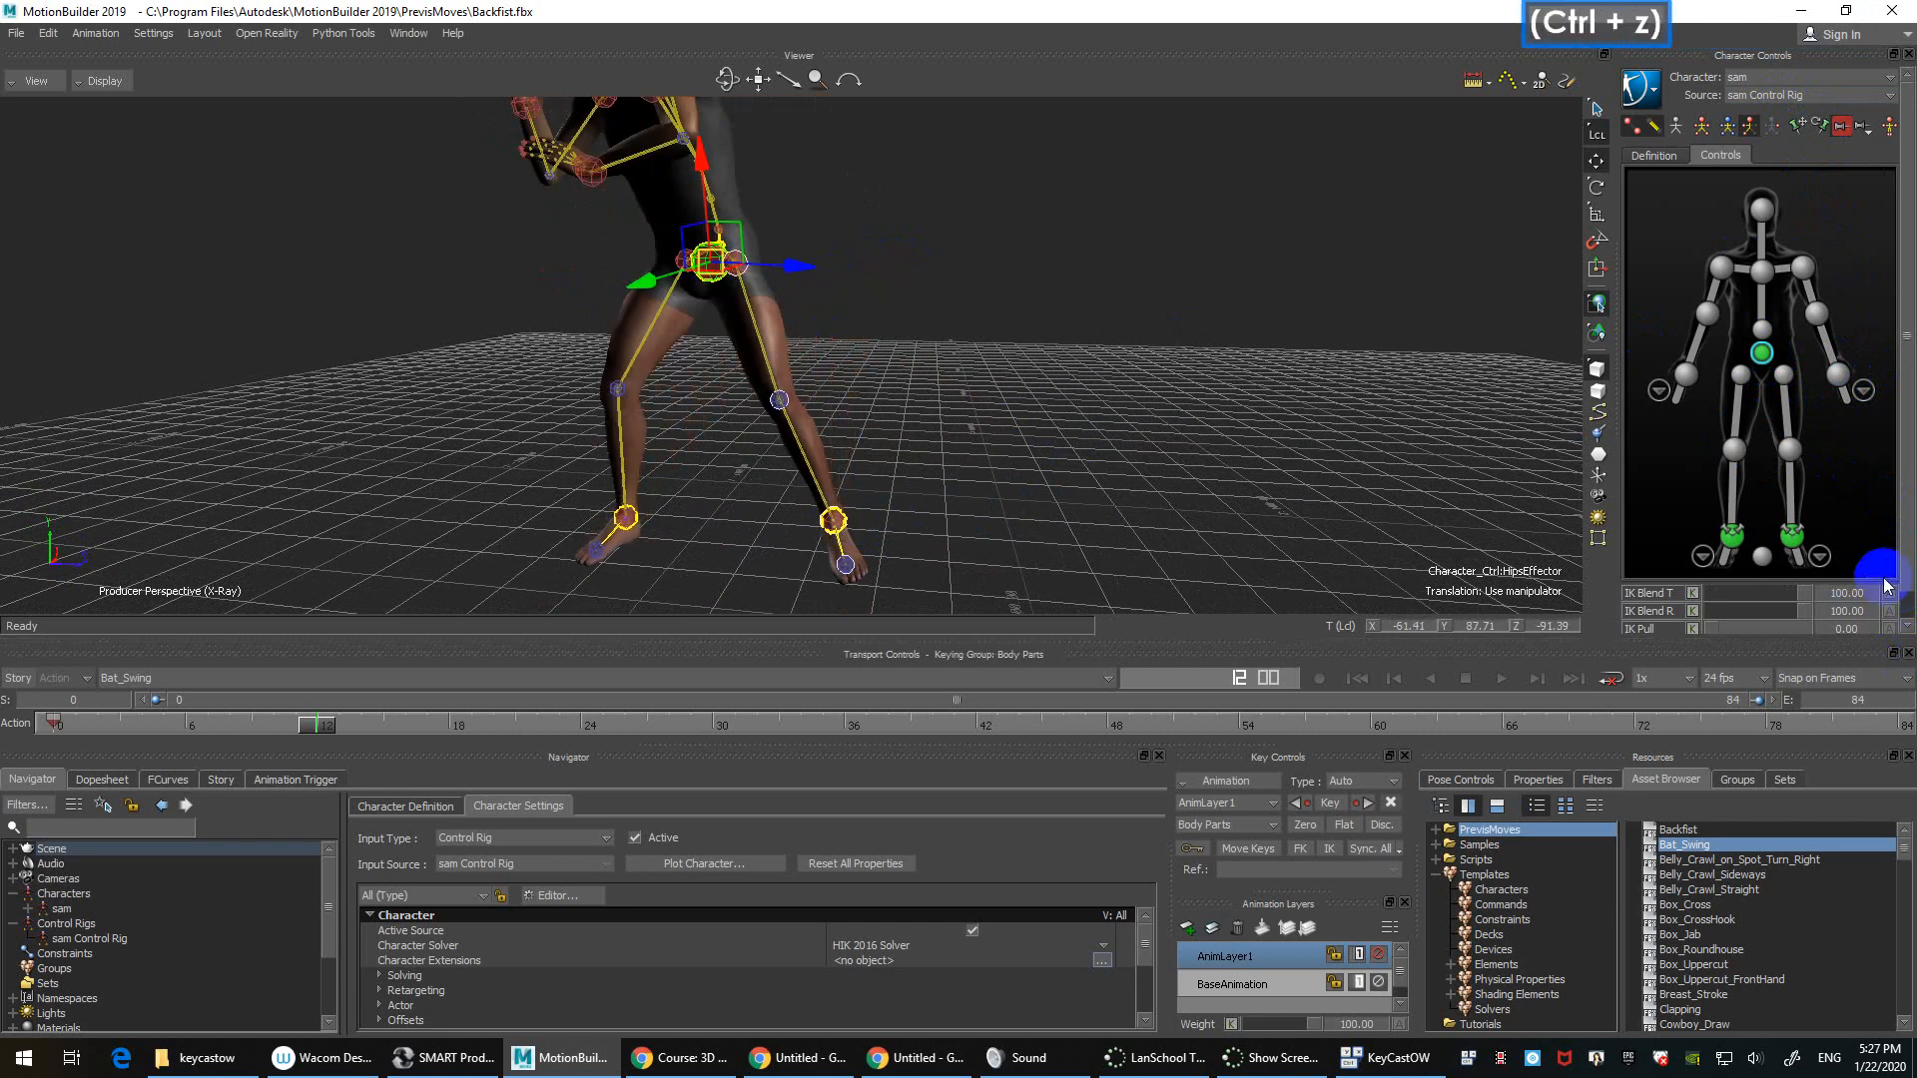
# Step: Pin the left ankle's translation and rotation, then shift the hips sideways to test
pyautogui.click(1805, 539)
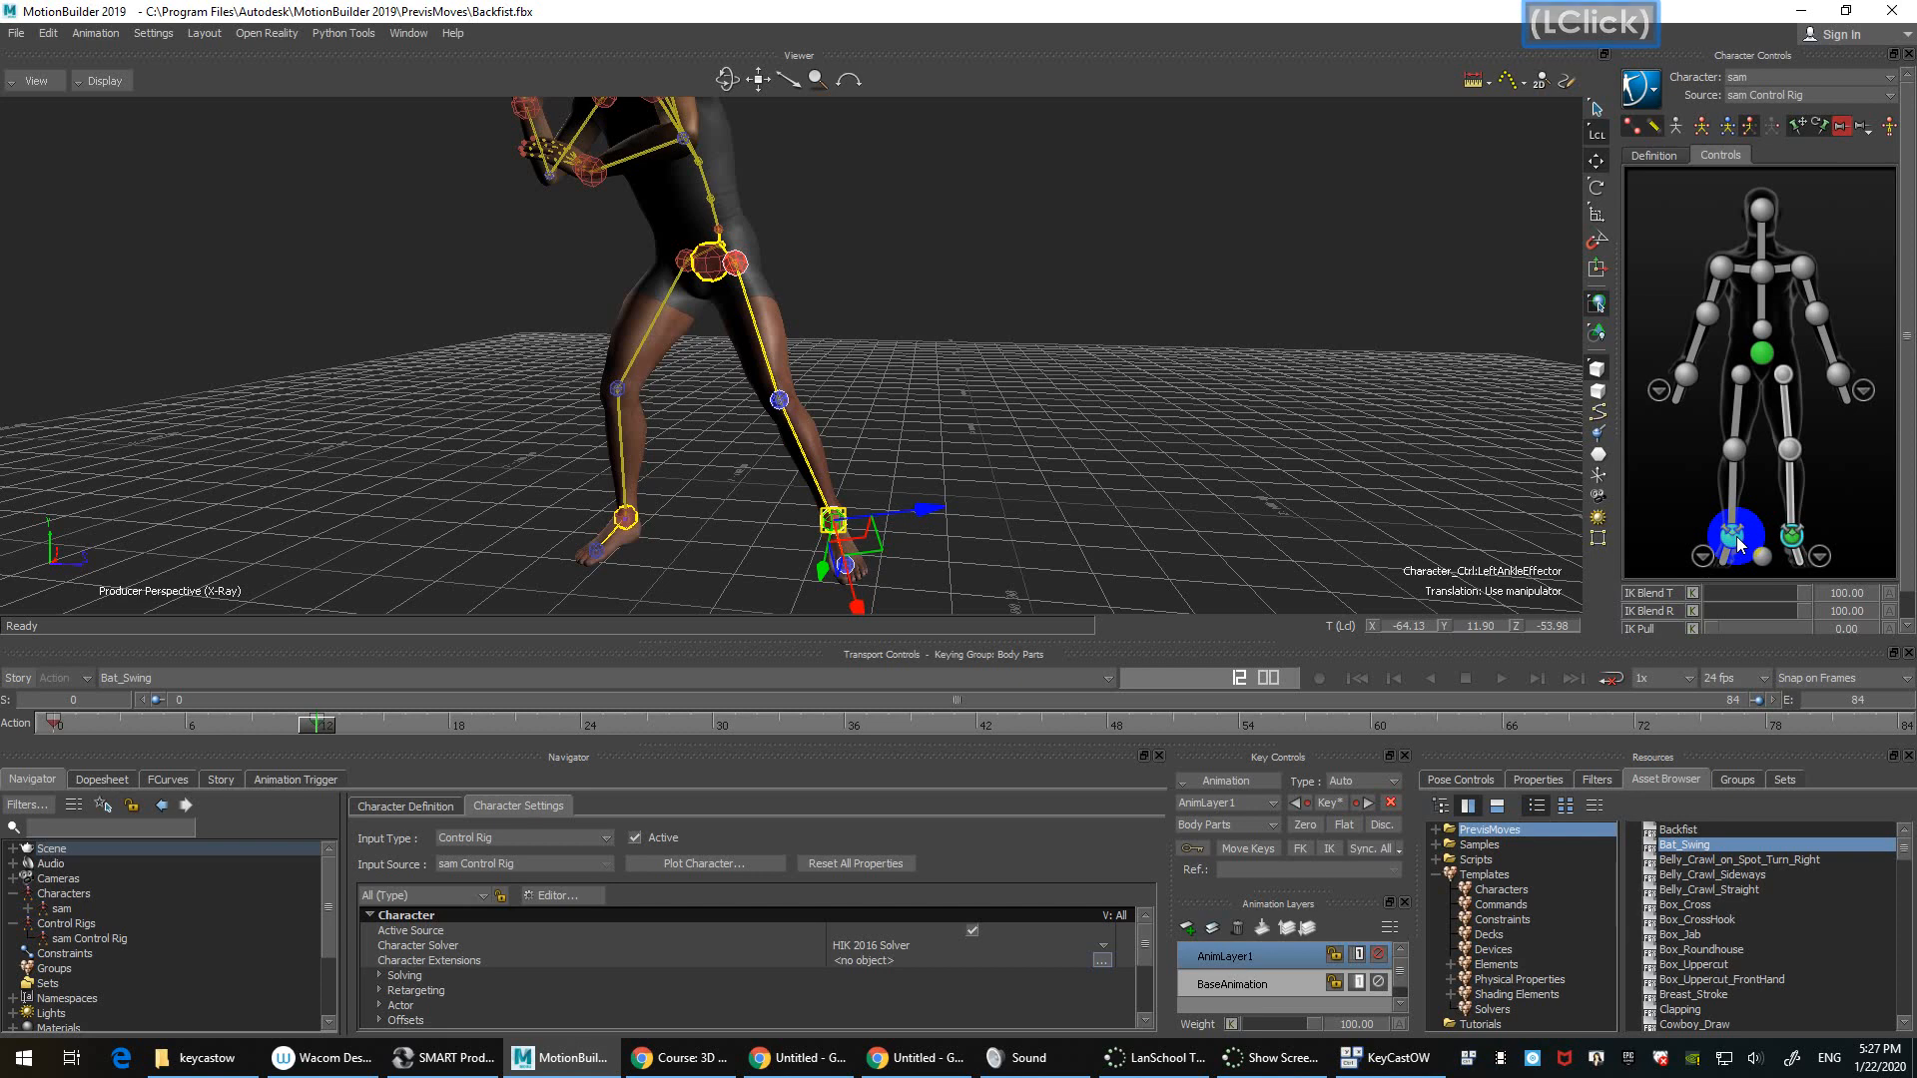
pyautogui.click(1798, 127)
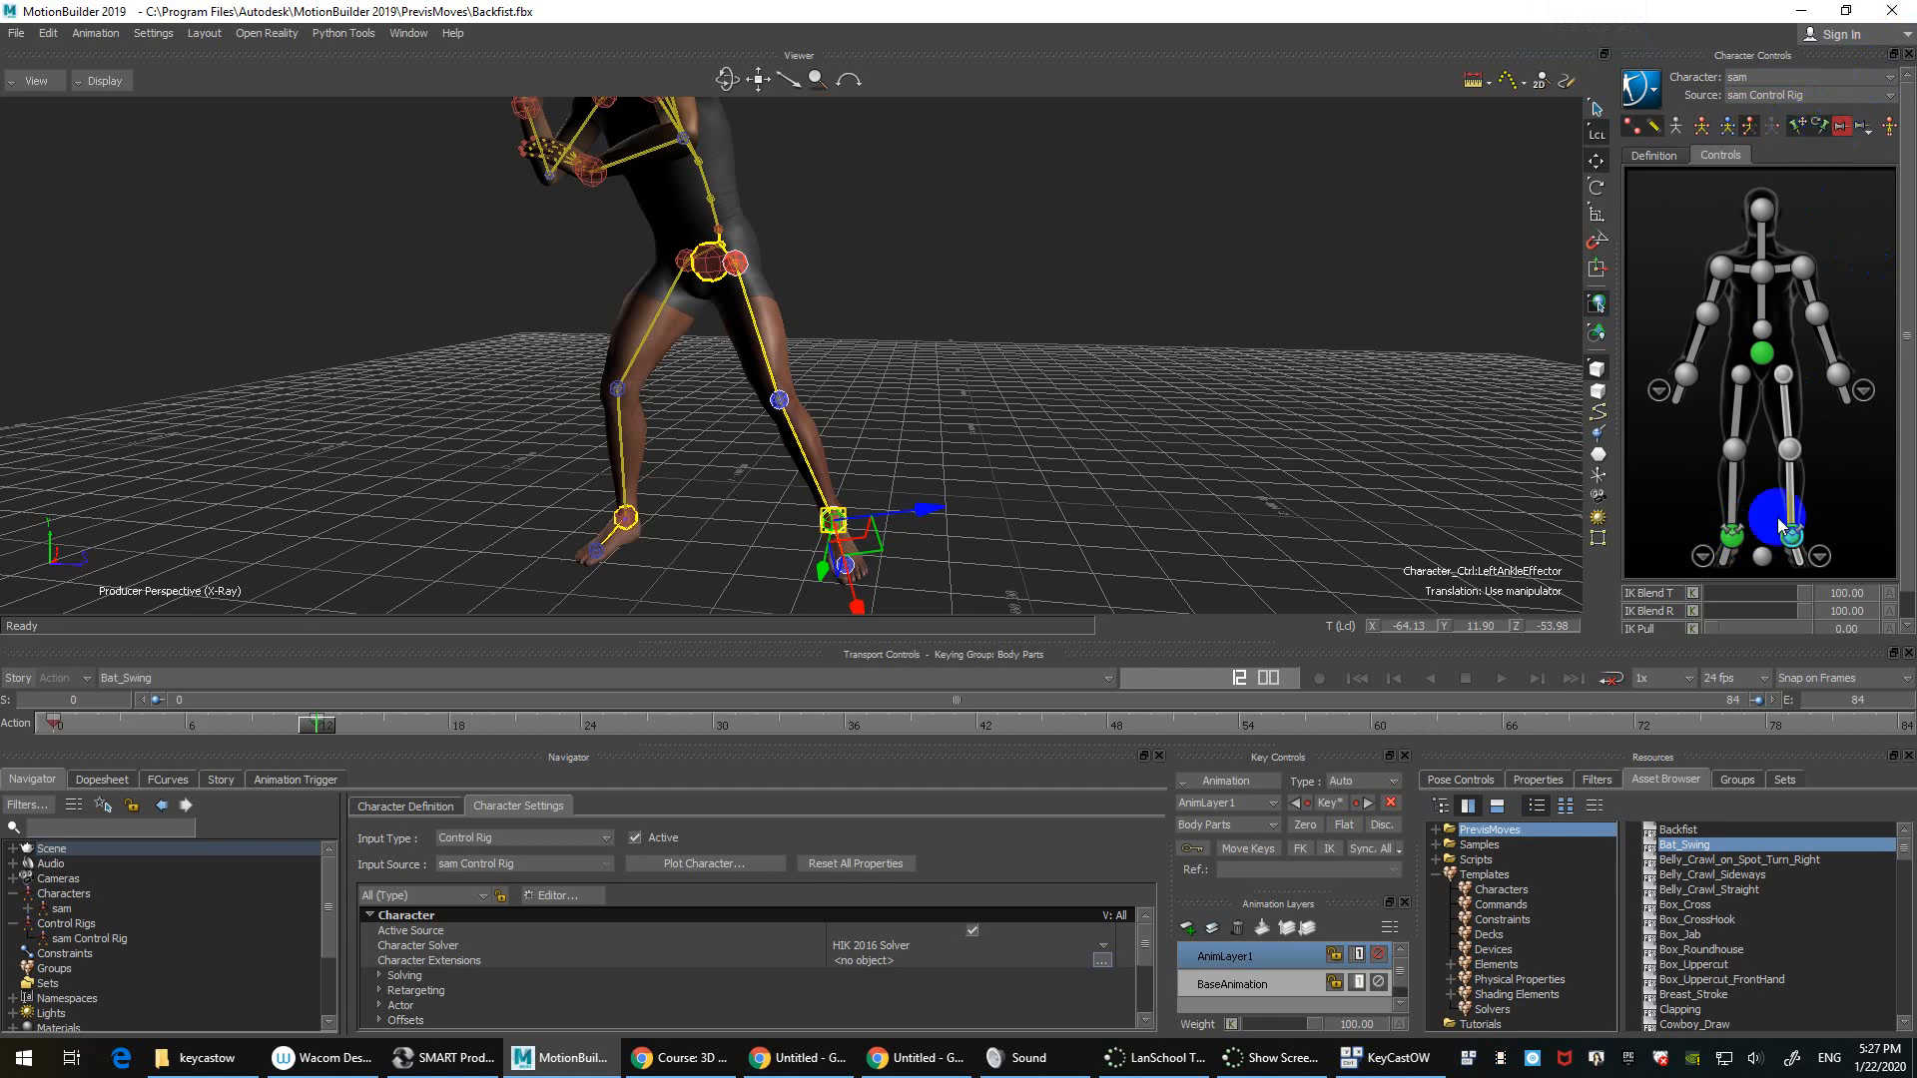
pyautogui.click(1819, 128)
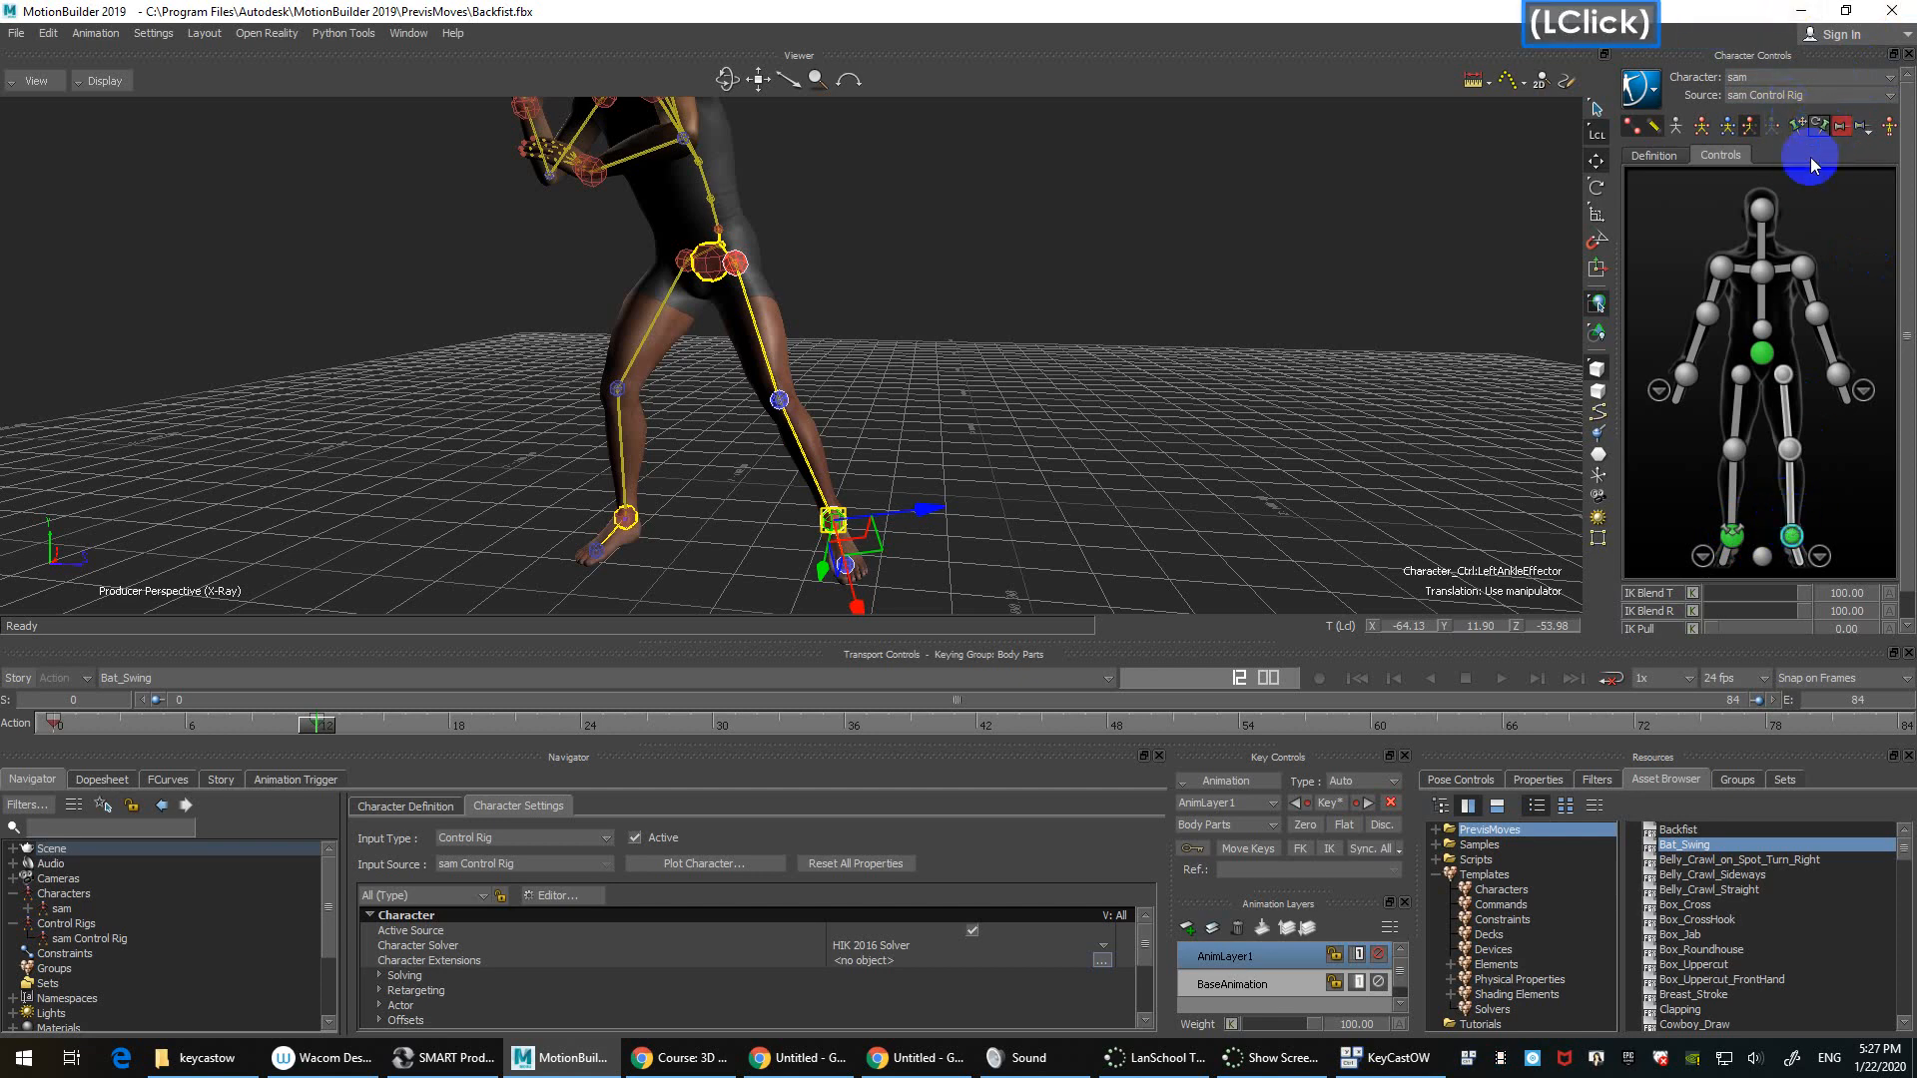
pyautogui.click(1762, 352)
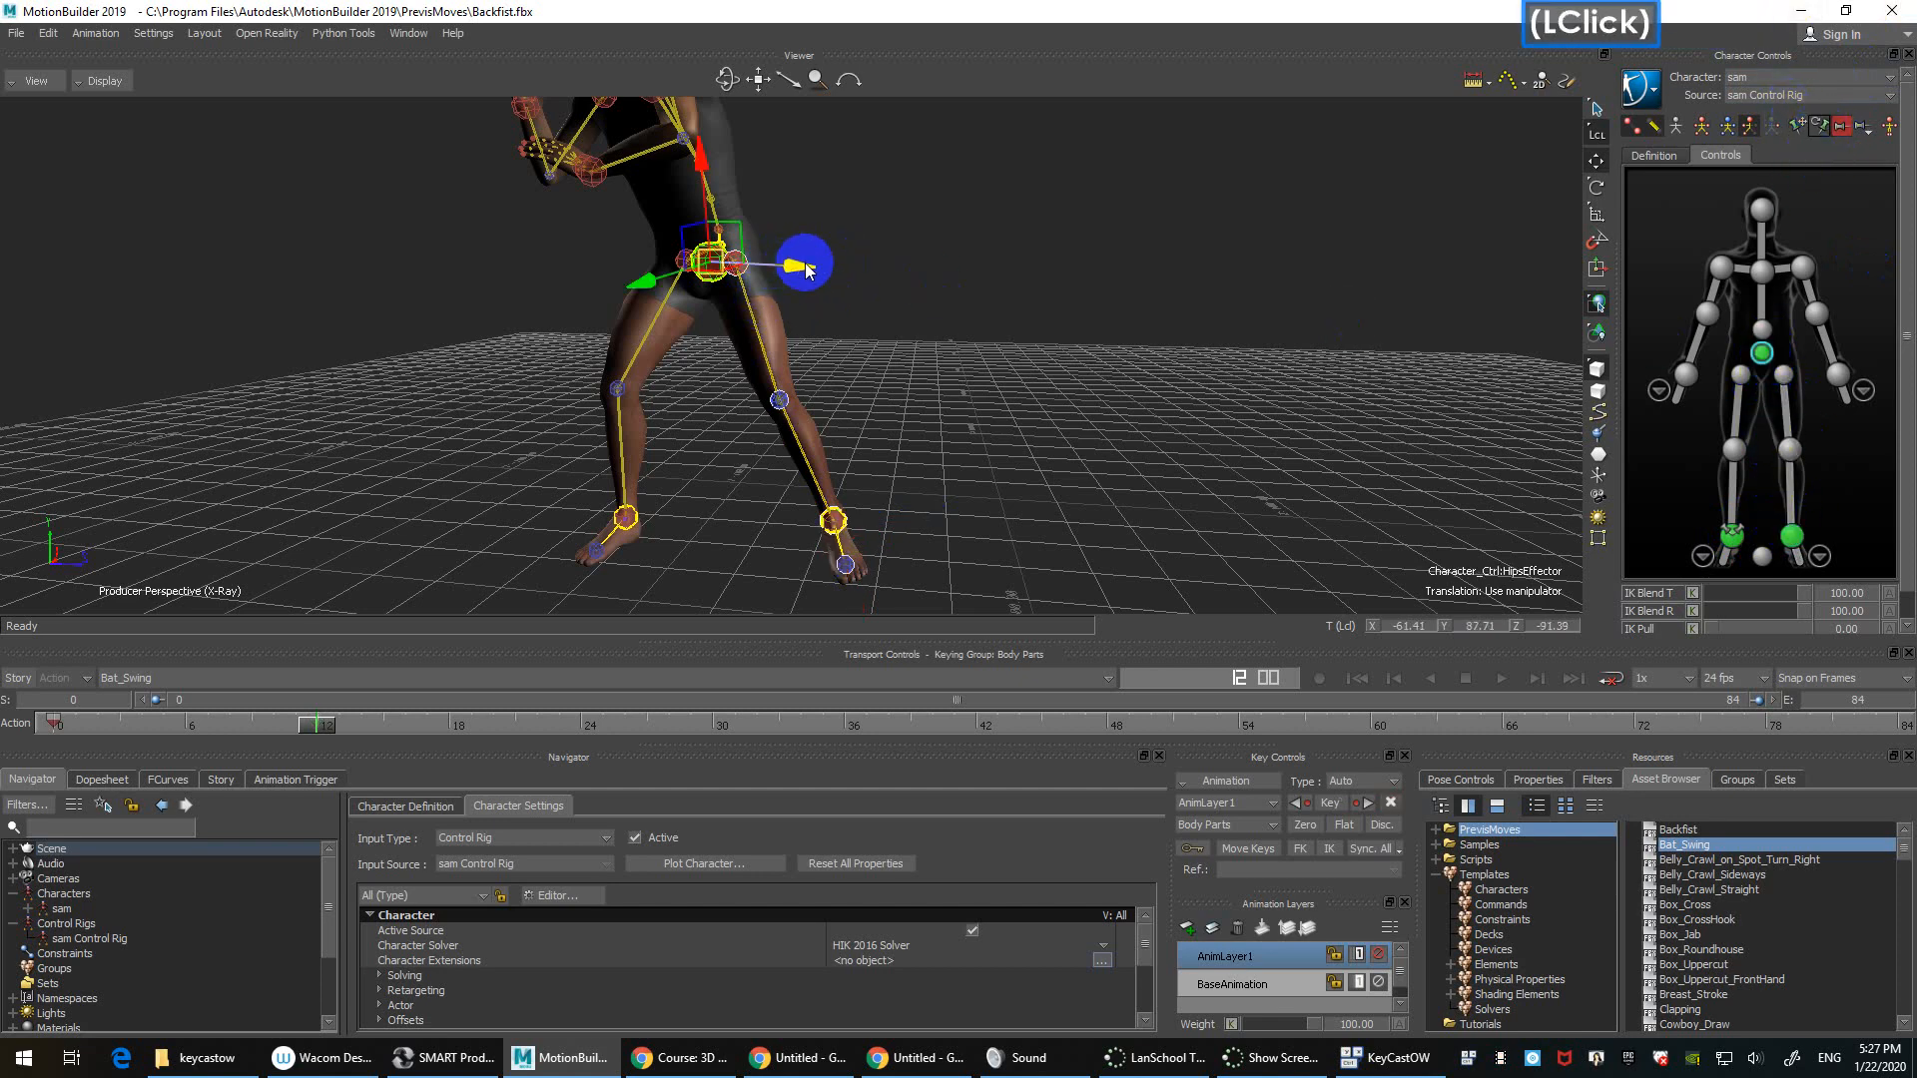
pyautogui.moveTo(804, 268)
pyautogui.mouseDown()
pyautogui.moveTo(882, 272)
pyautogui.moveTo(779, 291)
pyautogui.moveTo(799, 297)
pyautogui.moveTo(827, 268)
pyautogui.mouseUp()
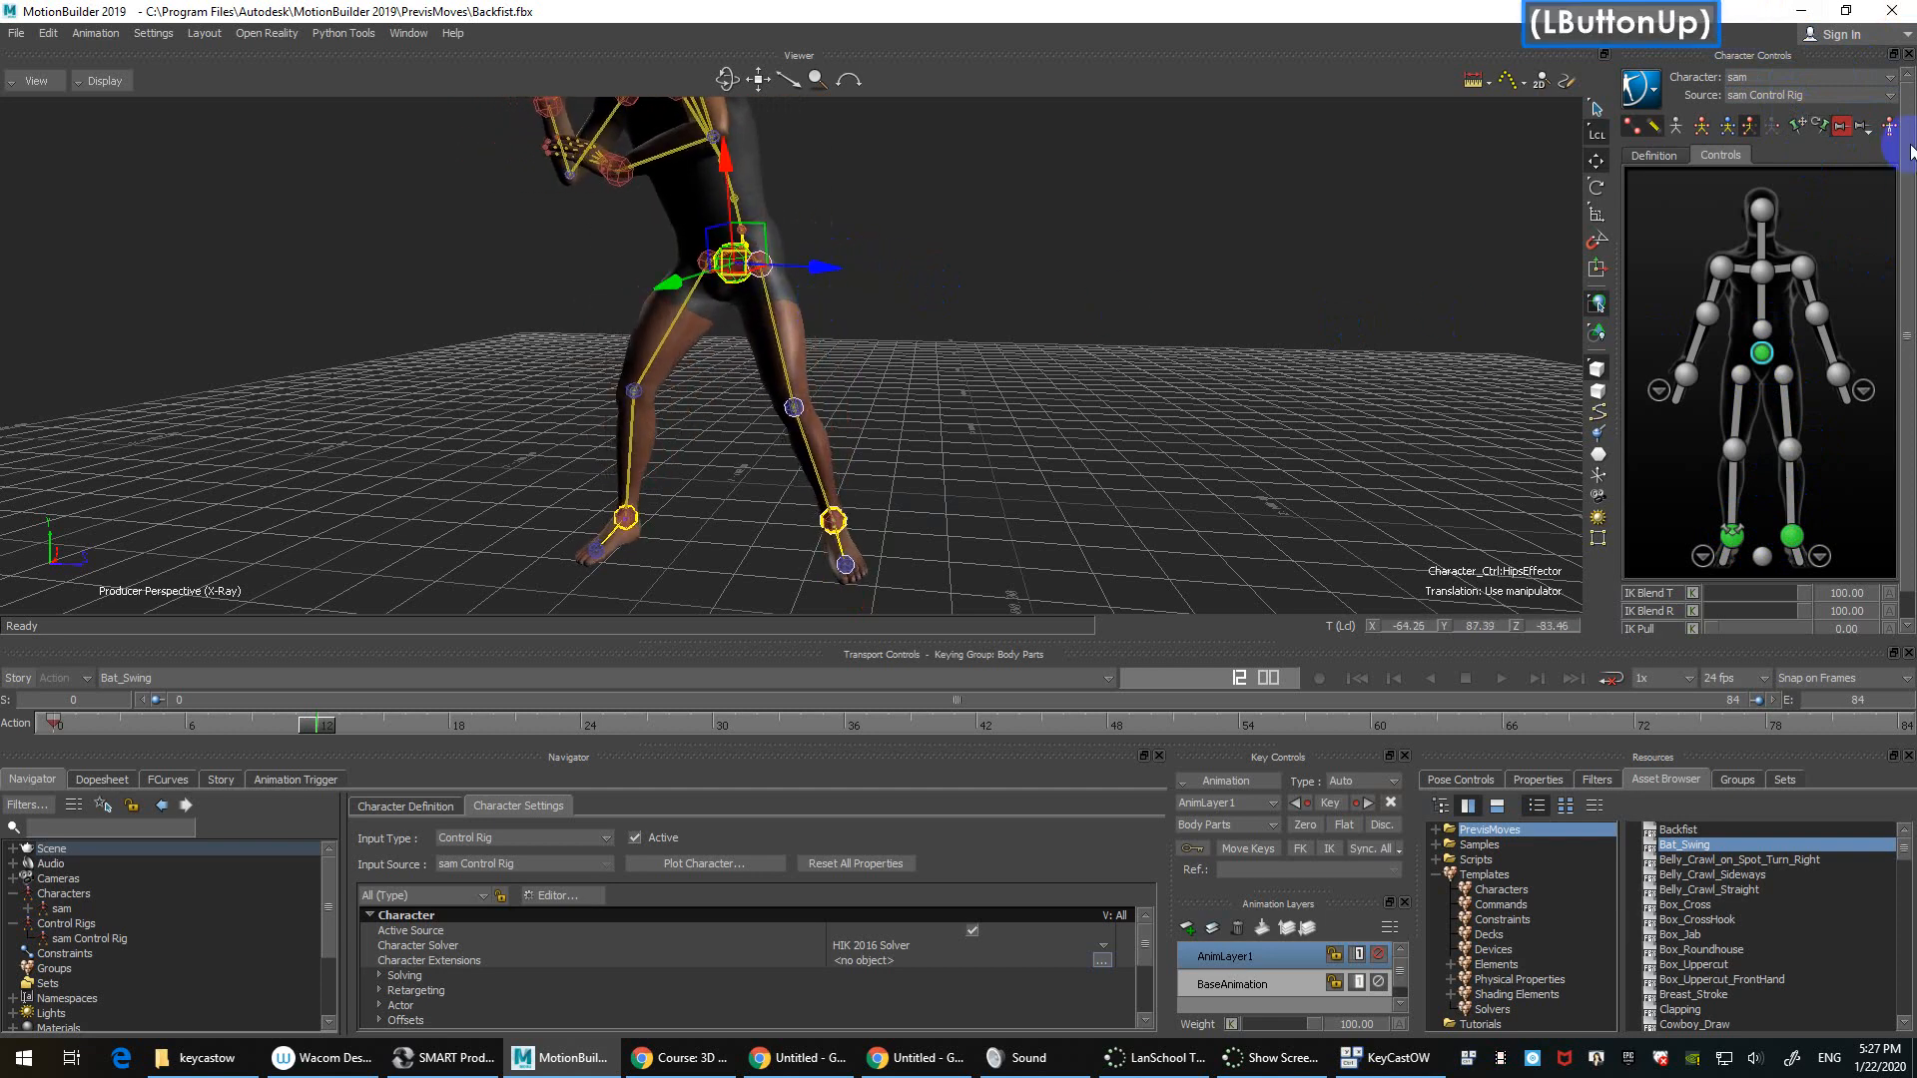
# Step: Switch keying to Full Body, push the hips forward, and undo that move
pyautogui.click(1842, 126)
pyautogui.click(1766, 134)
pyautogui.click(1727, 128)
pyautogui.keyDown('shift'); pyautogui.moveTo(914, 303); pyautogui.dragTo(1068, 385); pyautogui.keyUp('shift')
pyautogui.keyDown('shift'); pyautogui.moveTo(1049, 401); pyautogui.dragTo(898, 364); pyautogui.keyUp('shift')
pyautogui.moveTo(810, 301)
pyautogui.mouseDown()
pyautogui.moveTo(854, 304)
pyautogui.moveTo(828, 324)
pyautogui.mouseUp()
pyautogui.hotkey('ctrl', 'z')
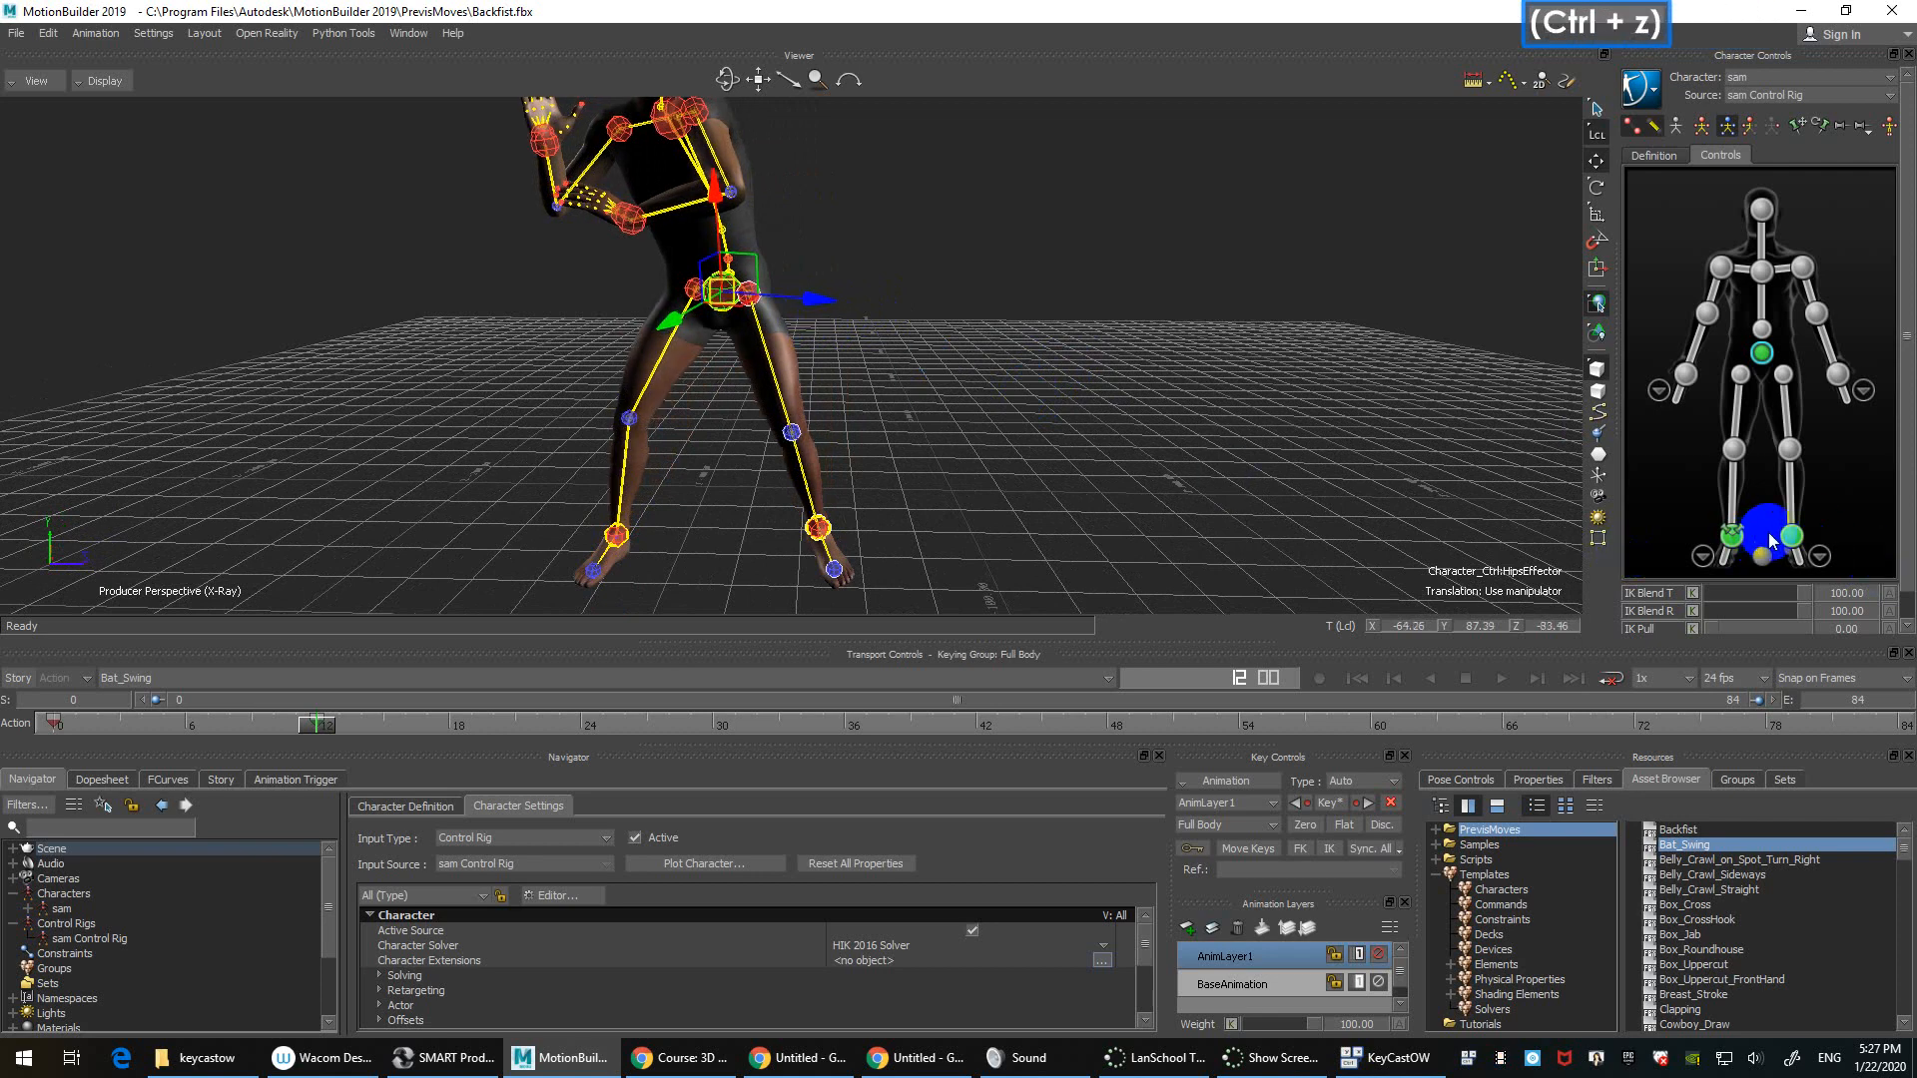
# Step: Select the left ankle and left wrist effectors and toggle the selected effector's pinning
pyautogui.click(1793, 539)
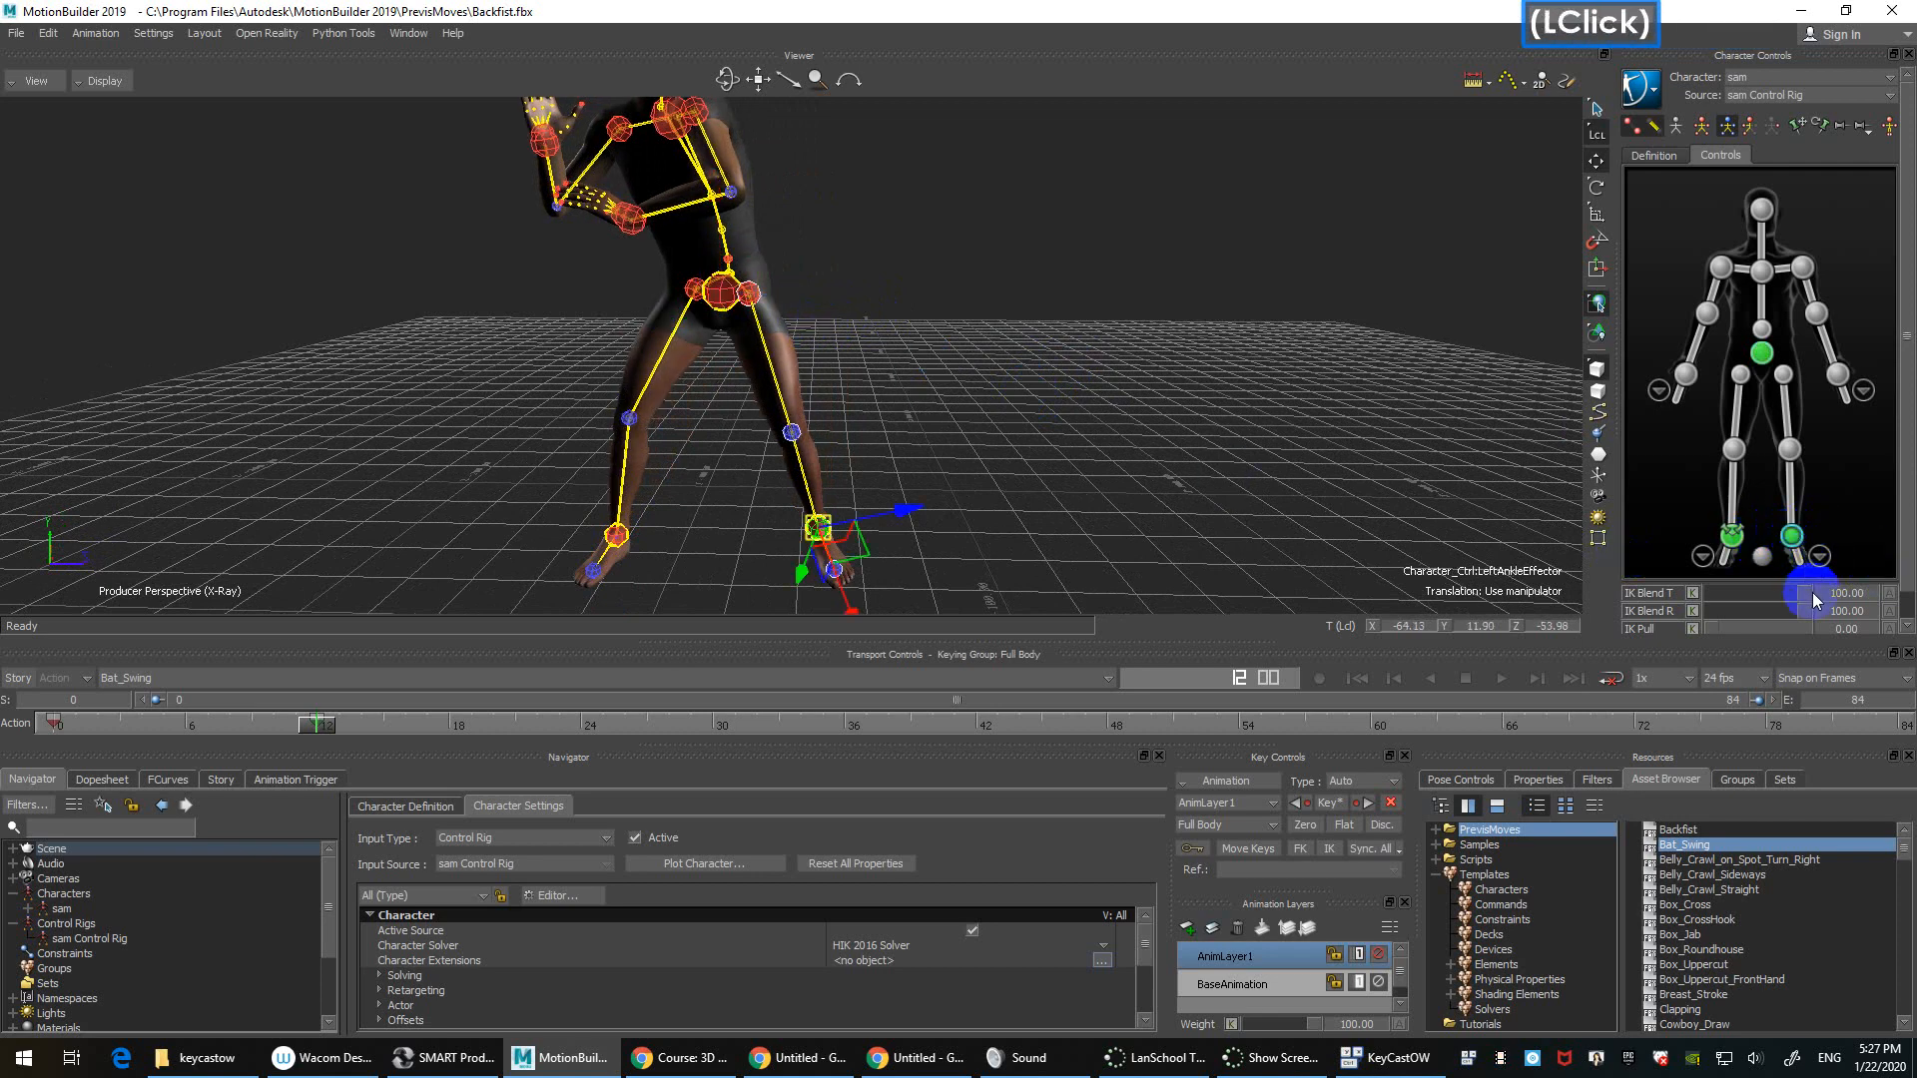
pyautogui.click(1834, 375)
pyautogui.click(1787, 552)
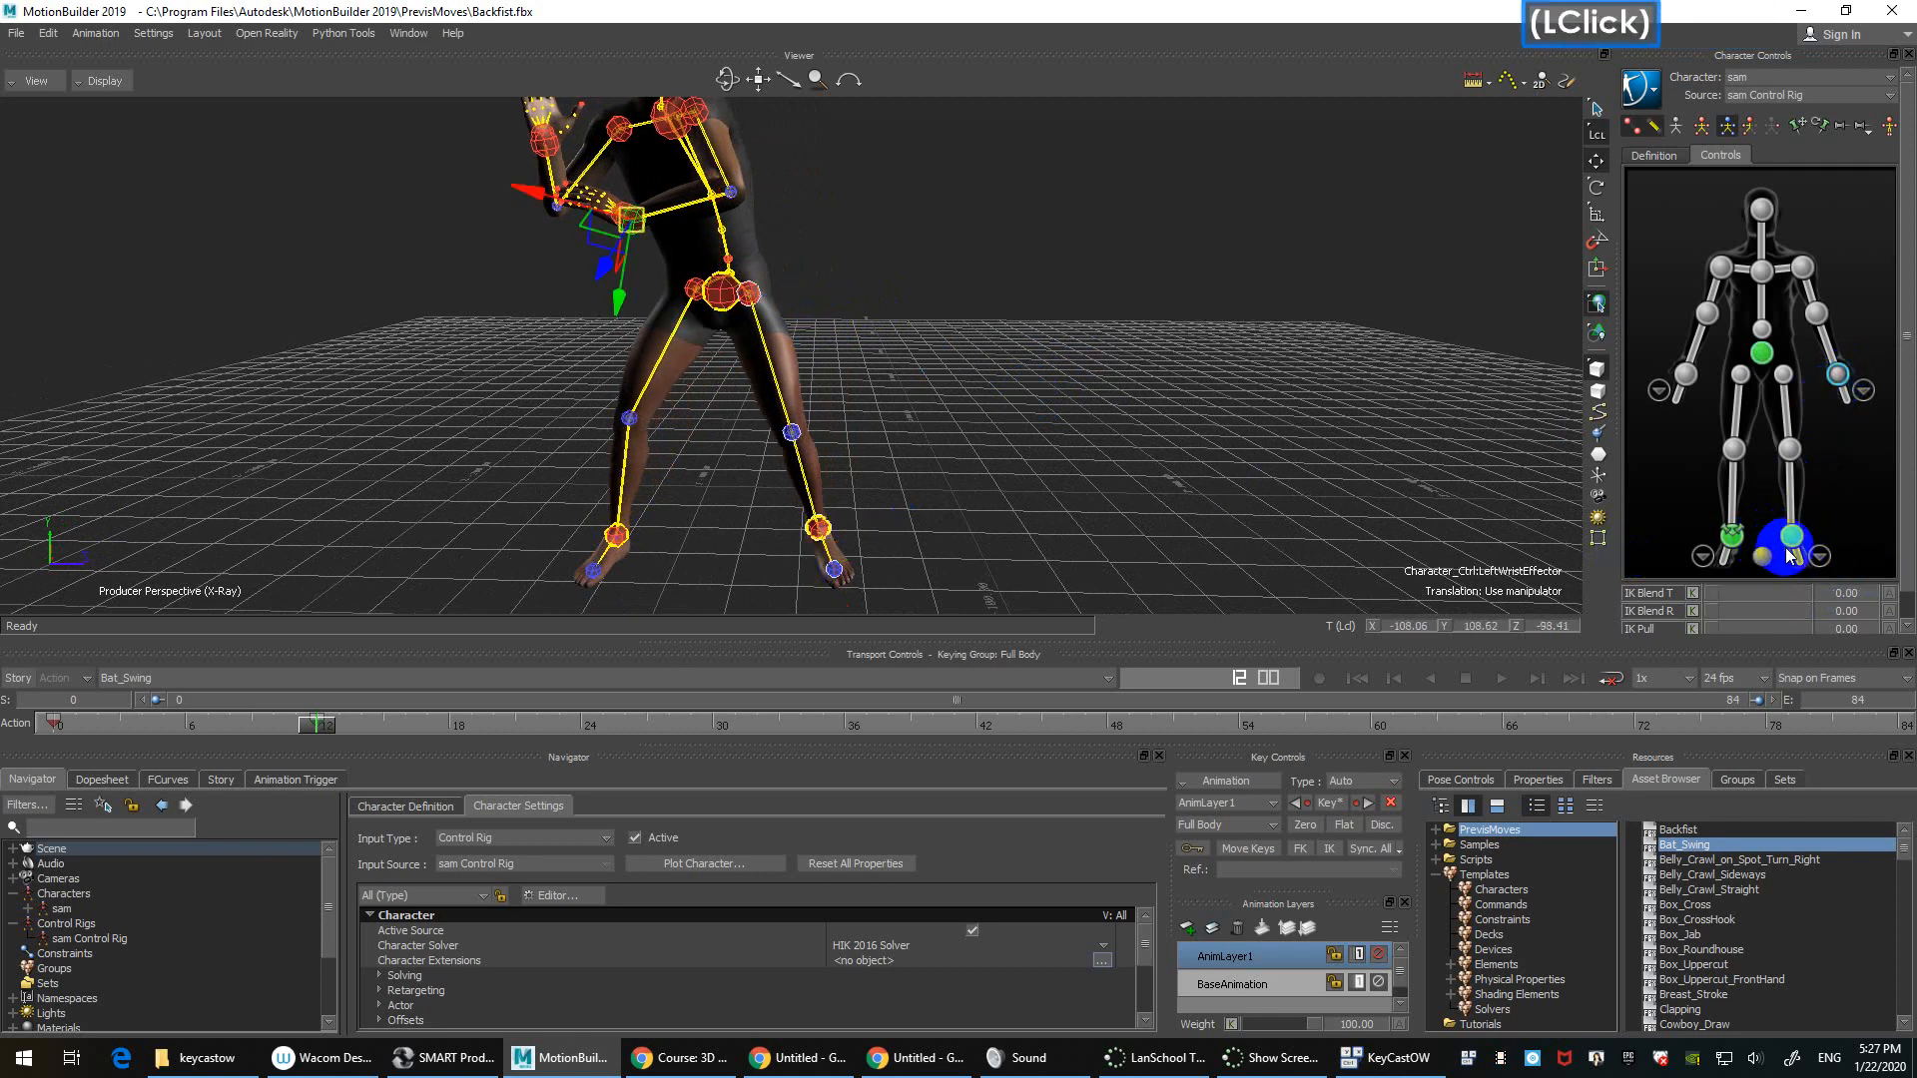
pyautogui.click(1732, 390)
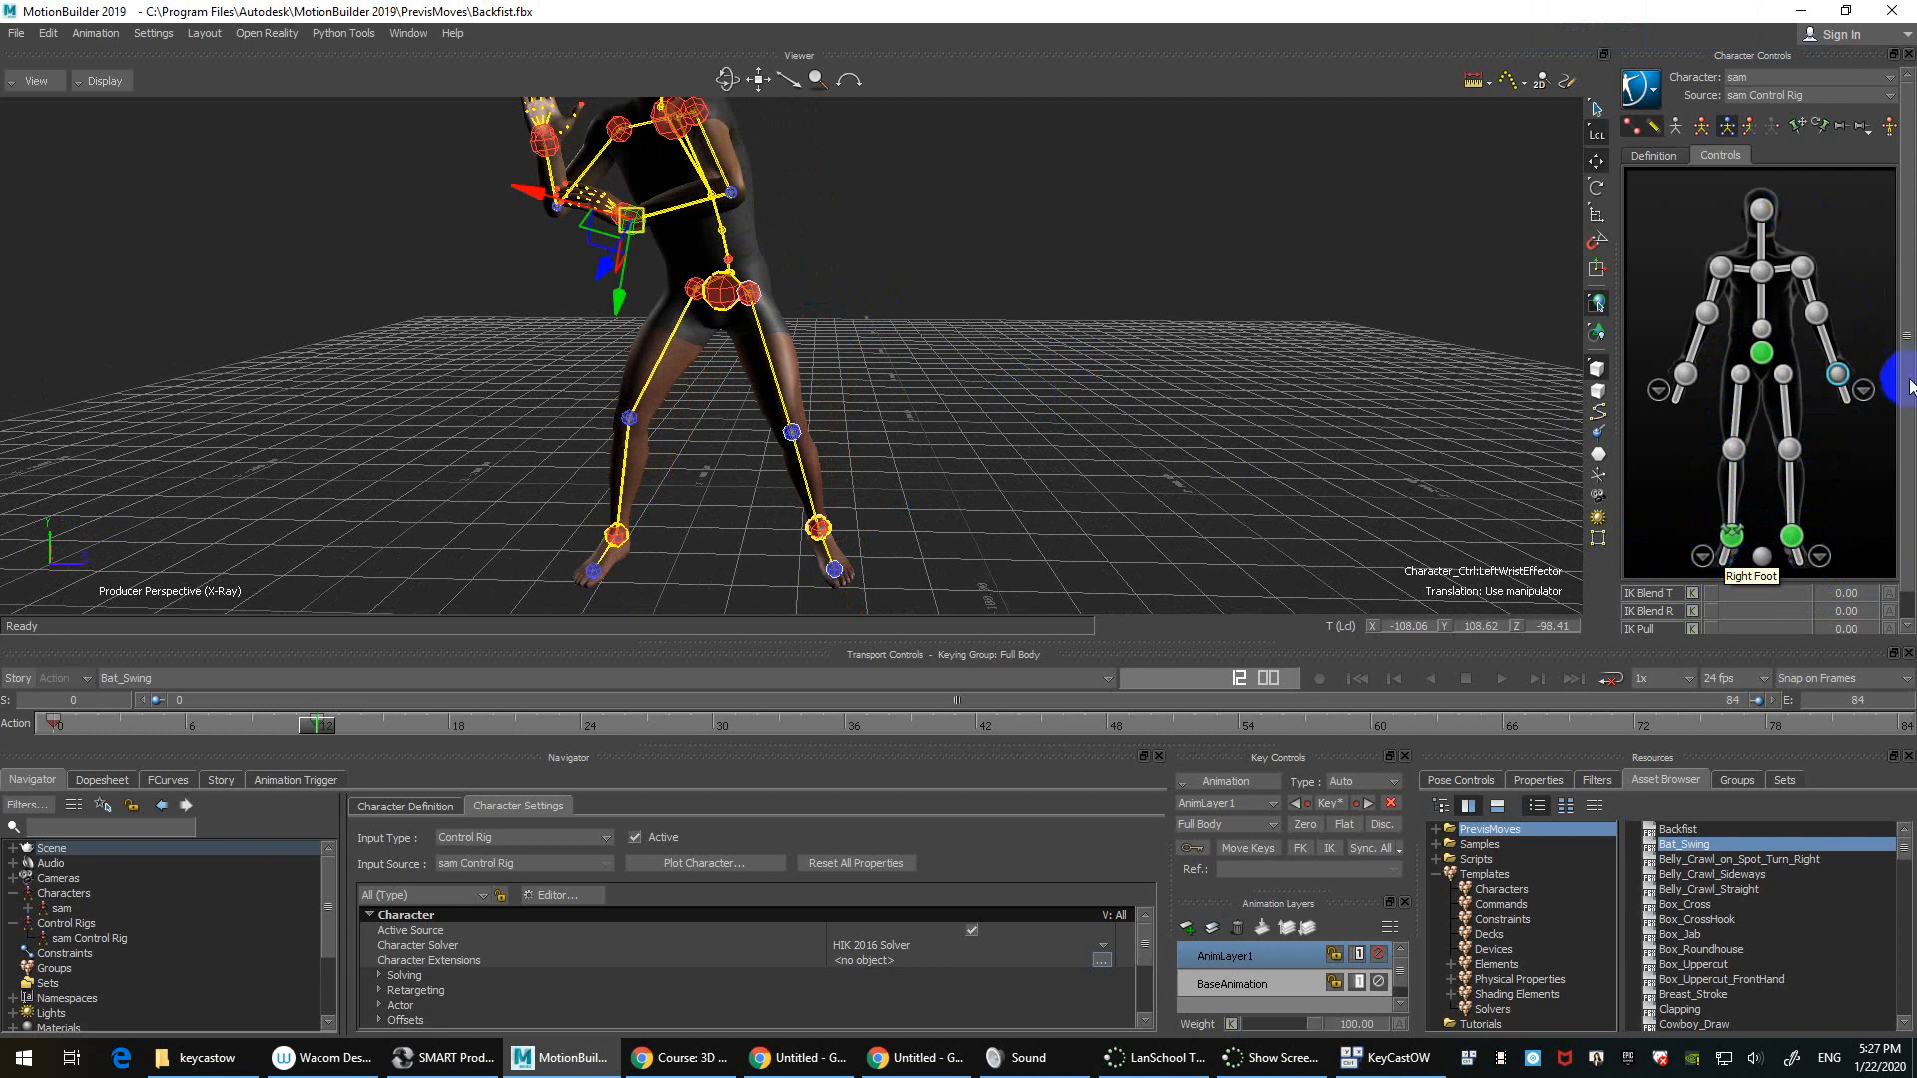
pyautogui.click(1819, 124)
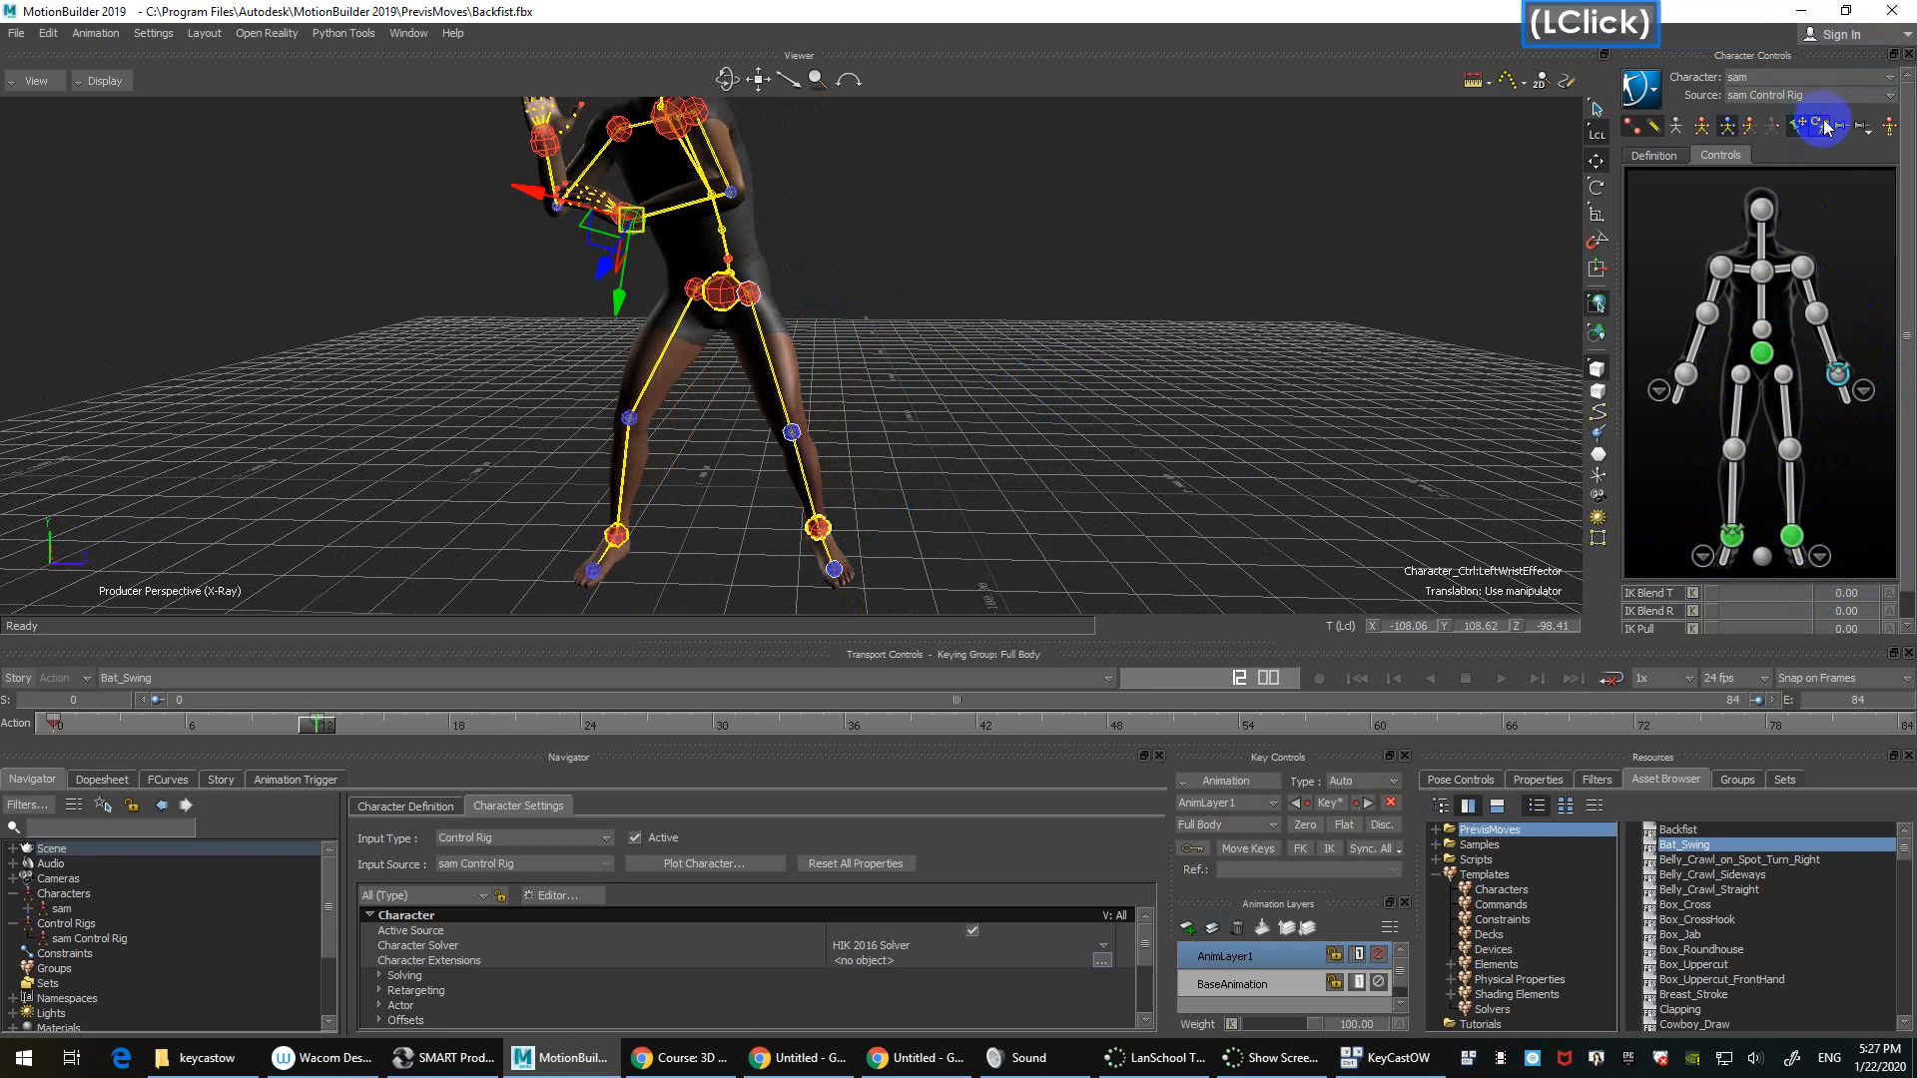
# Step: Test-drag the hips, undo it, and switch keying back to Body Parts
pyautogui.click(1763, 357)
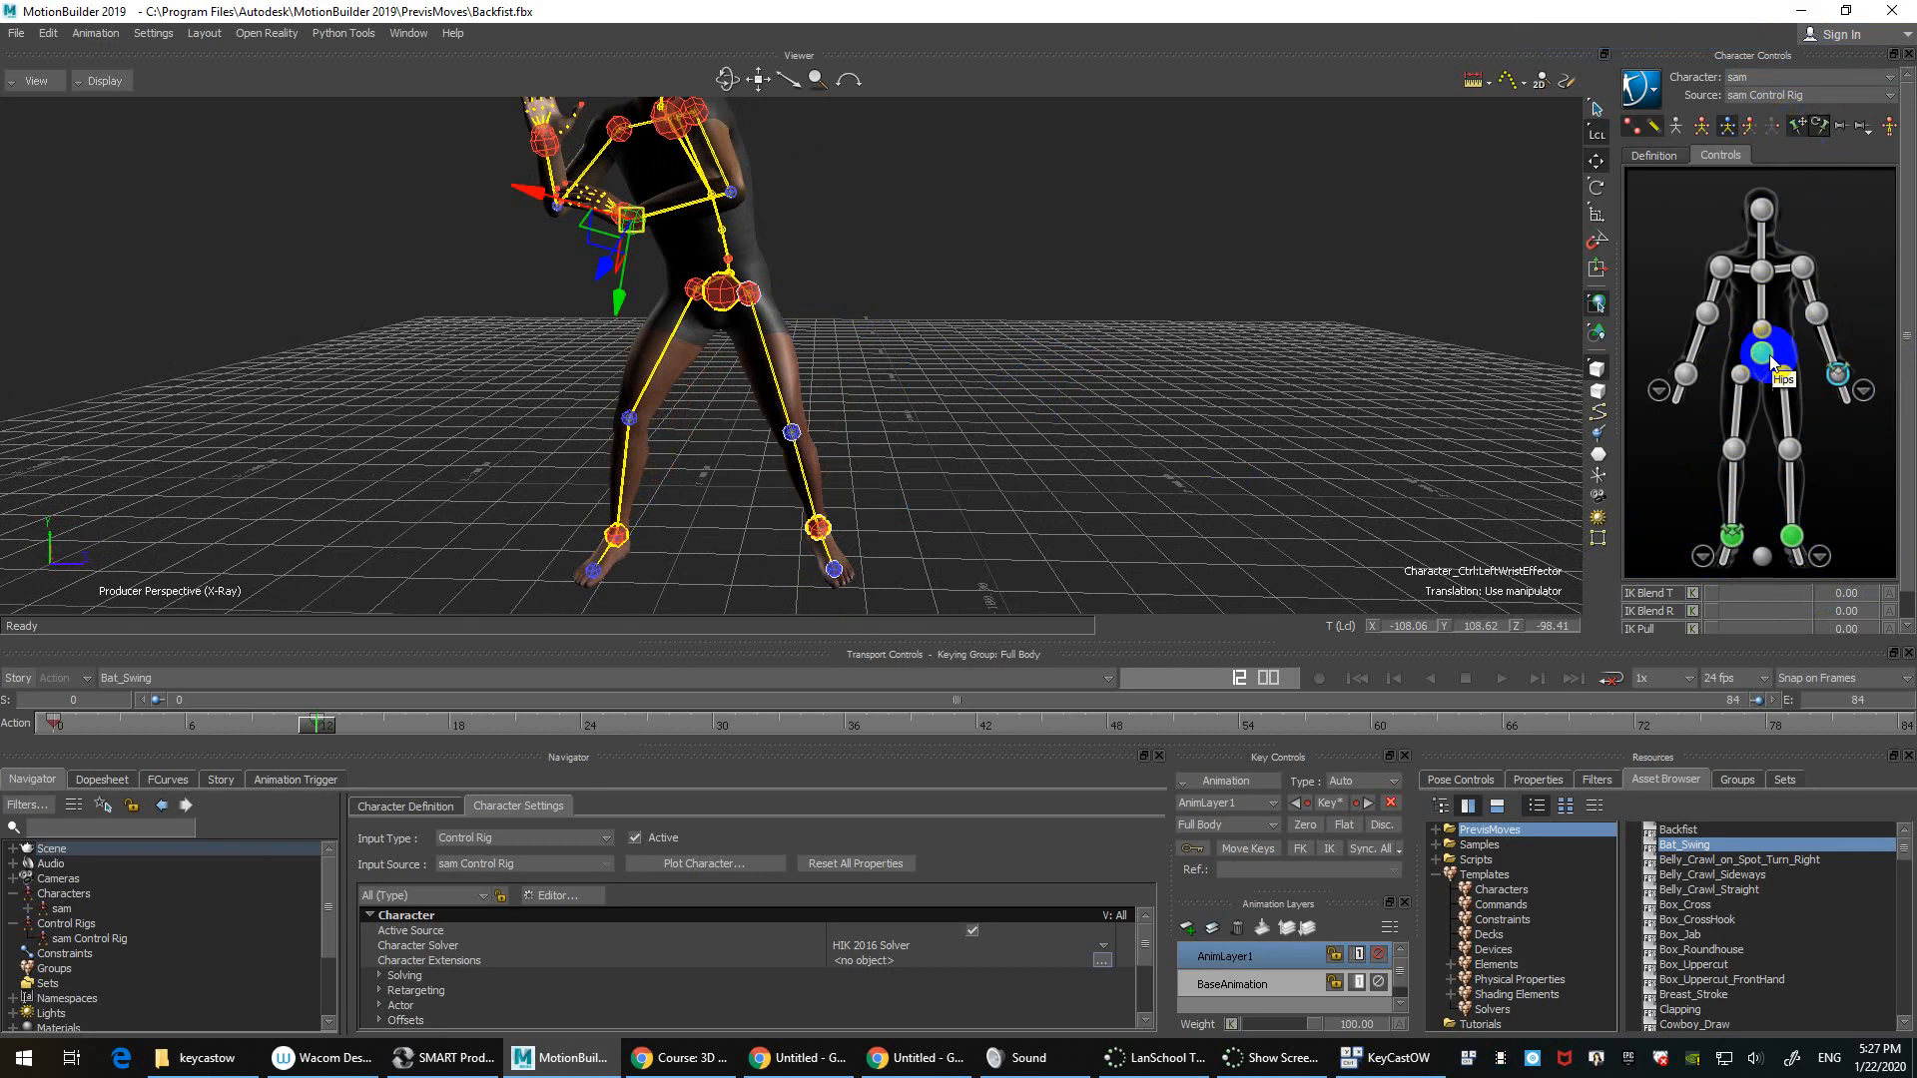
pyautogui.click(1770, 364)
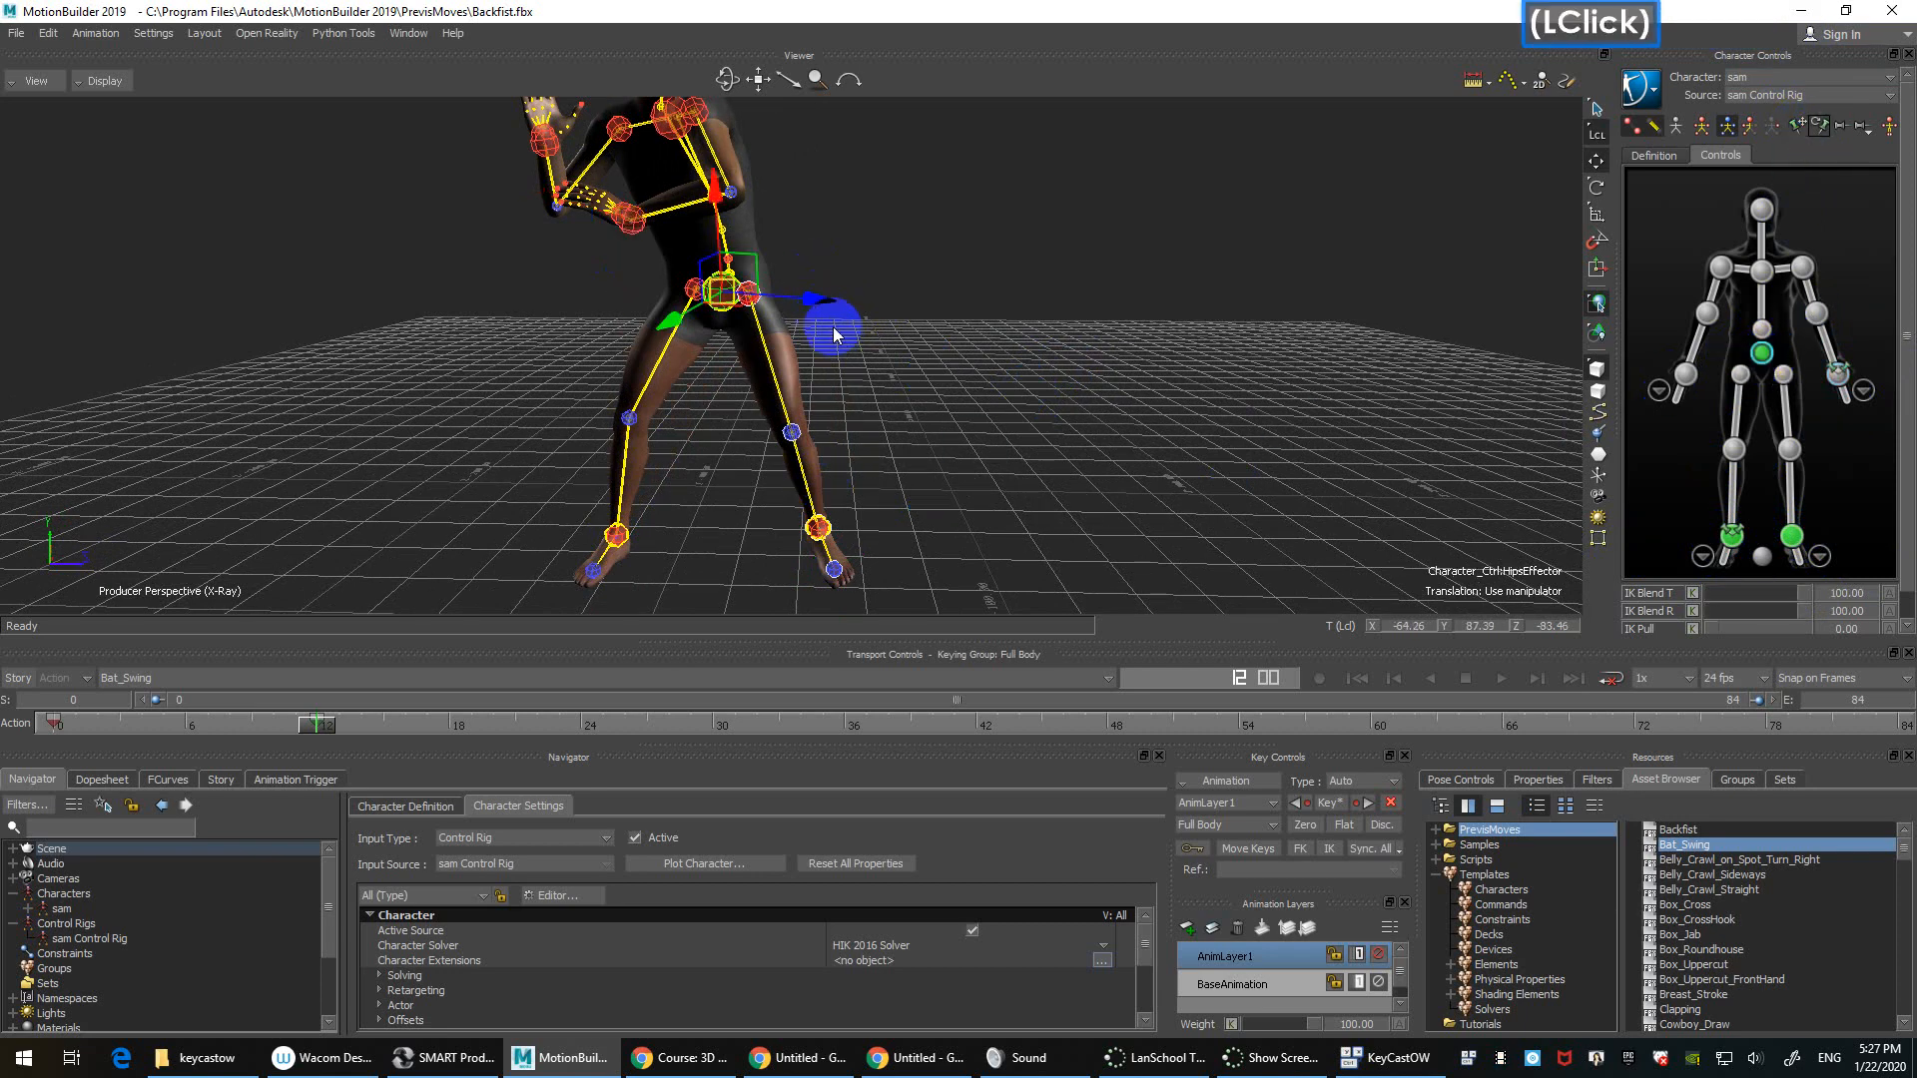
pyautogui.moveTo(826, 309)
pyautogui.mouseDown()
pyautogui.moveTo(887, 309)
pyautogui.moveTo(797, 319)
pyautogui.mouseUp()
pyautogui.hotkey('ctrl', 'z')
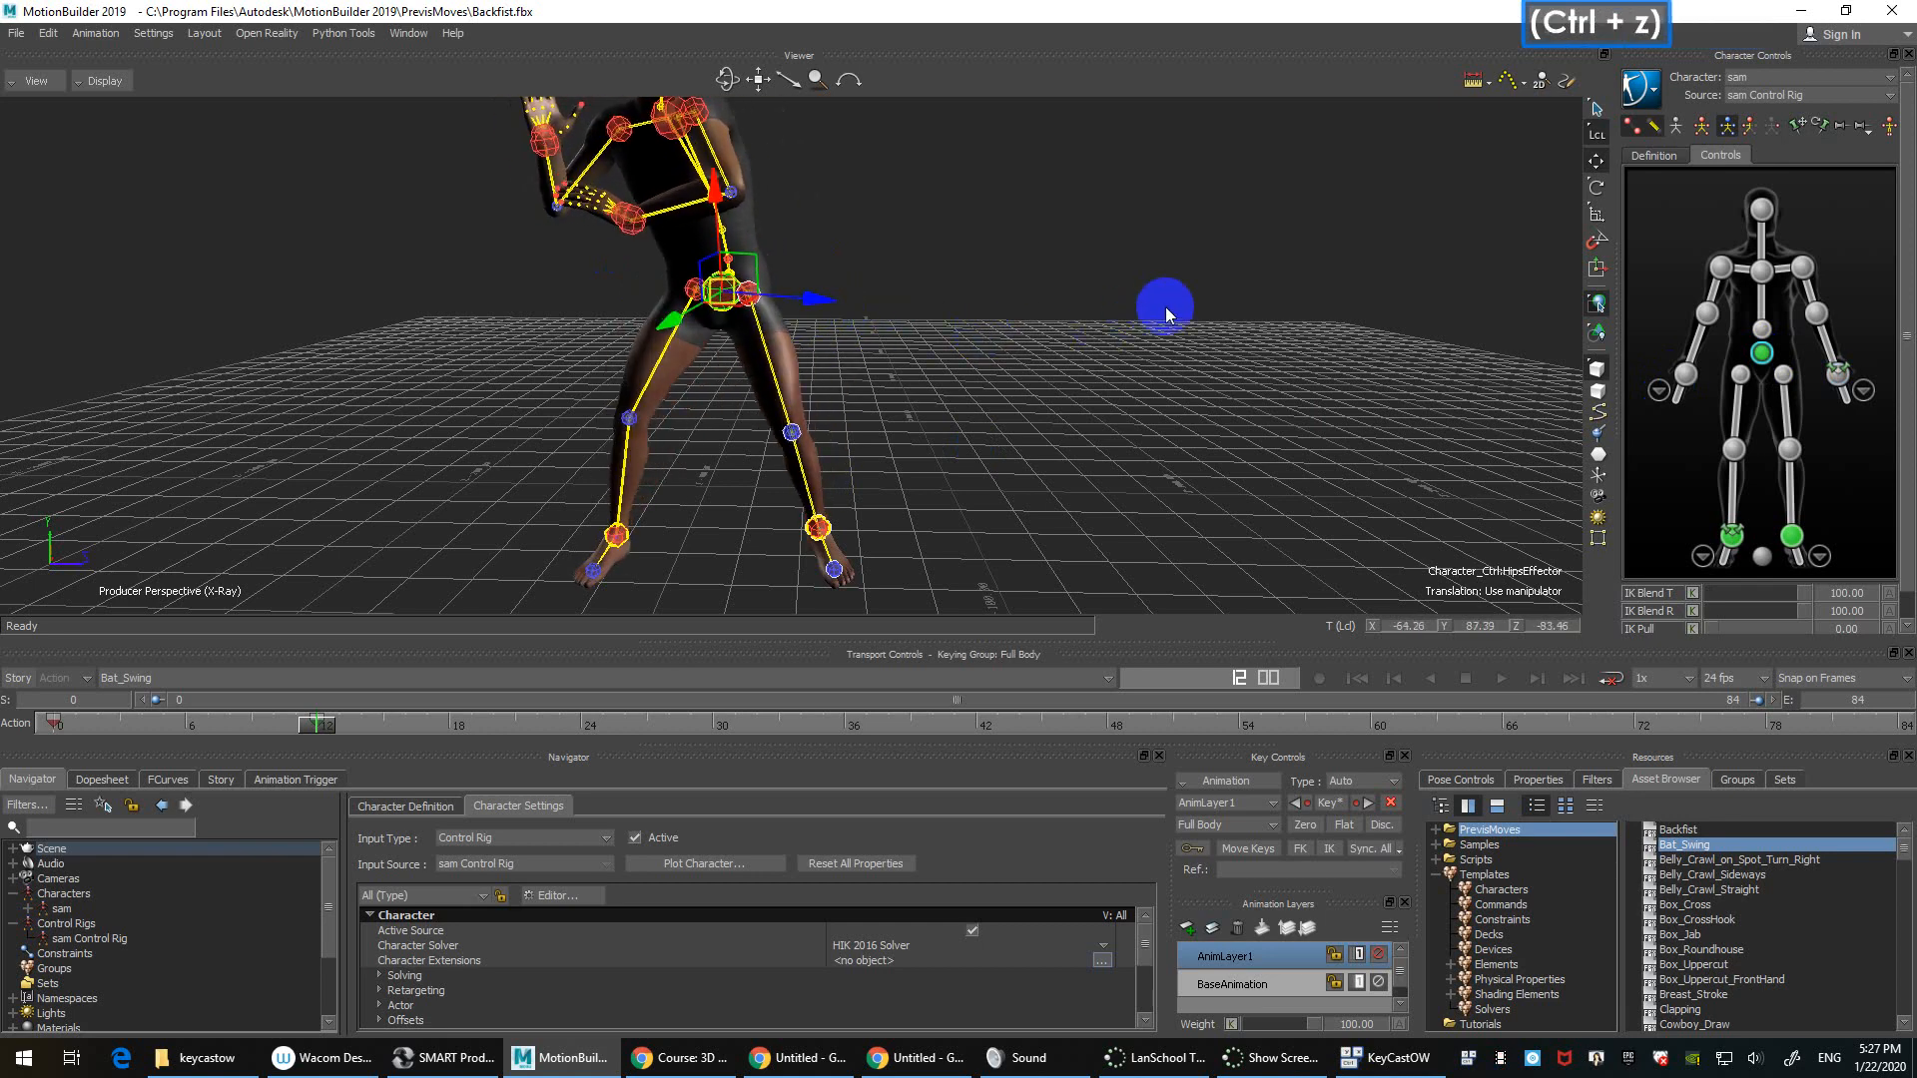
pyautogui.keyDown('ctrl'); pyautogui.keyDown('shift'); pyautogui.moveTo(1242, 313); pyautogui.dragTo(1181, 371); pyautogui.keyUp('shift'); pyautogui.keyUp('ctrl')
pyautogui.click(1748, 125)
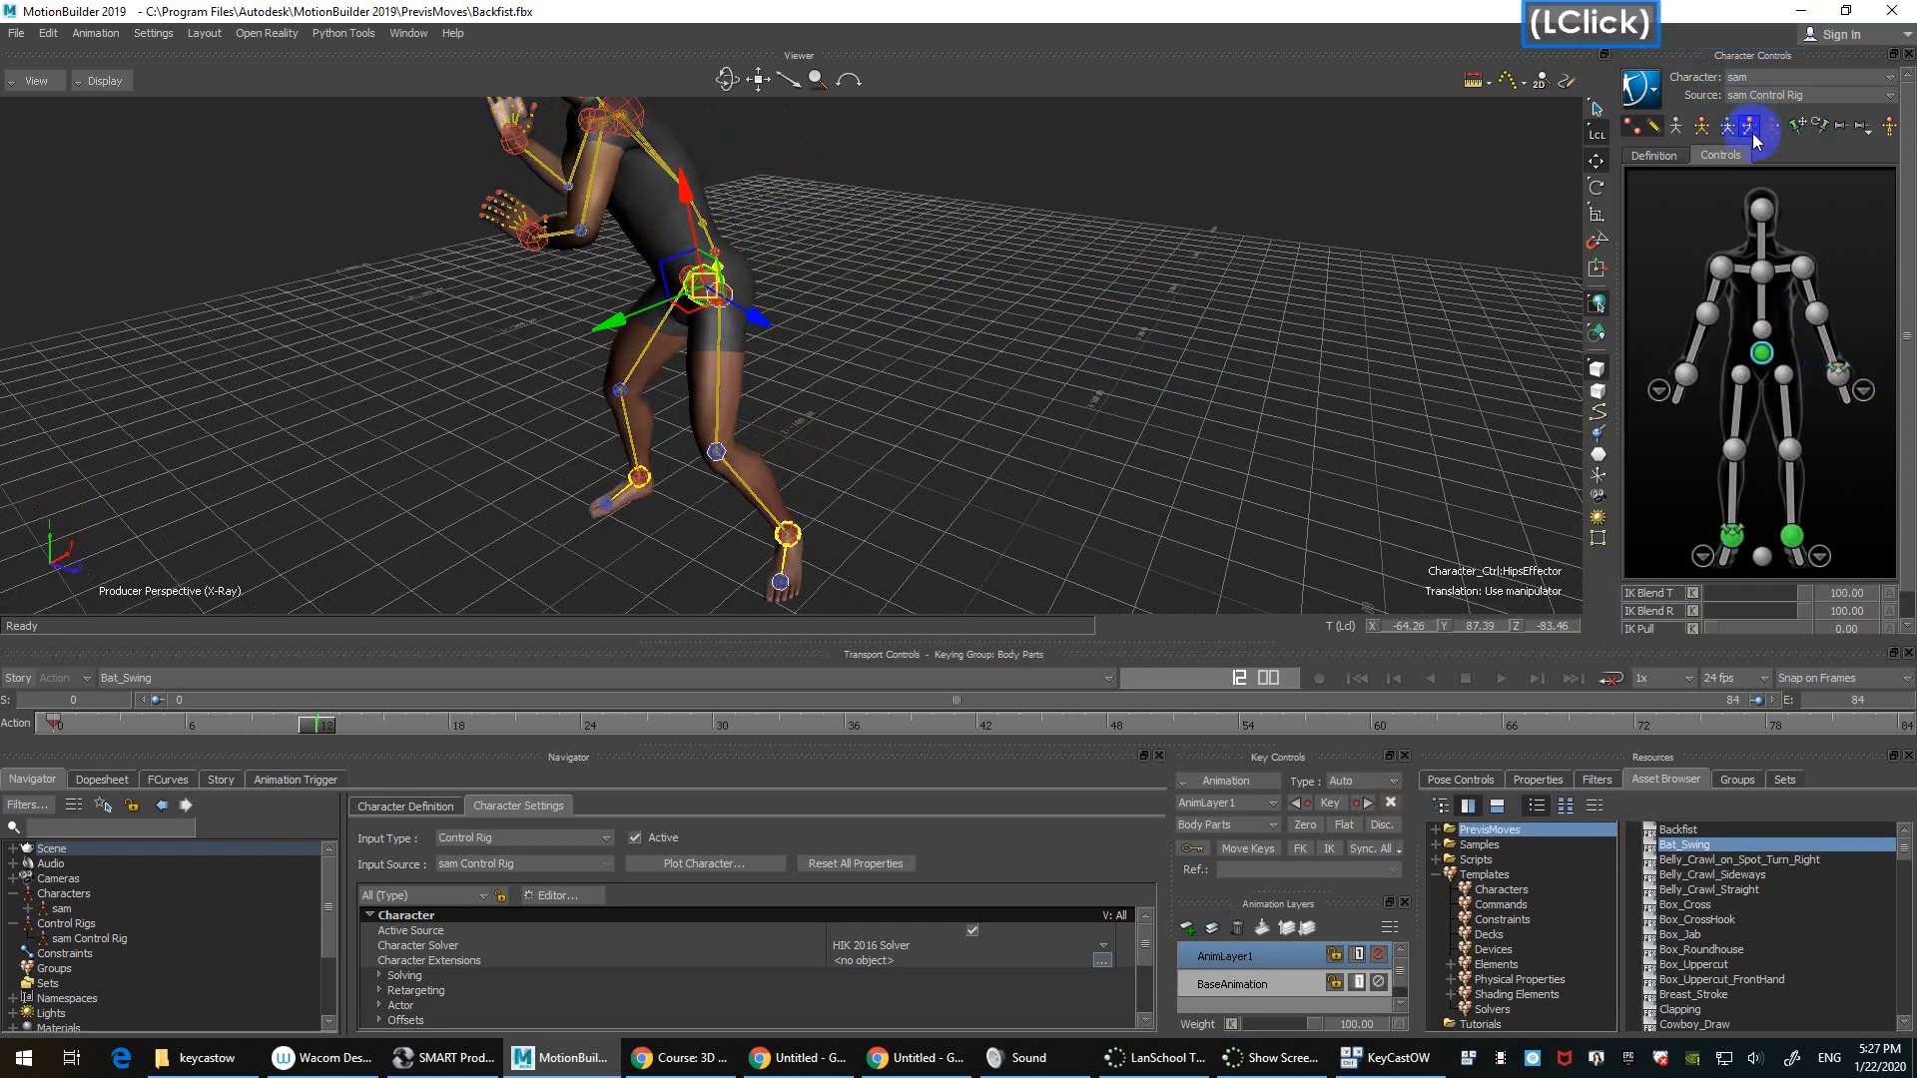
pyautogui.click(1840, 375)
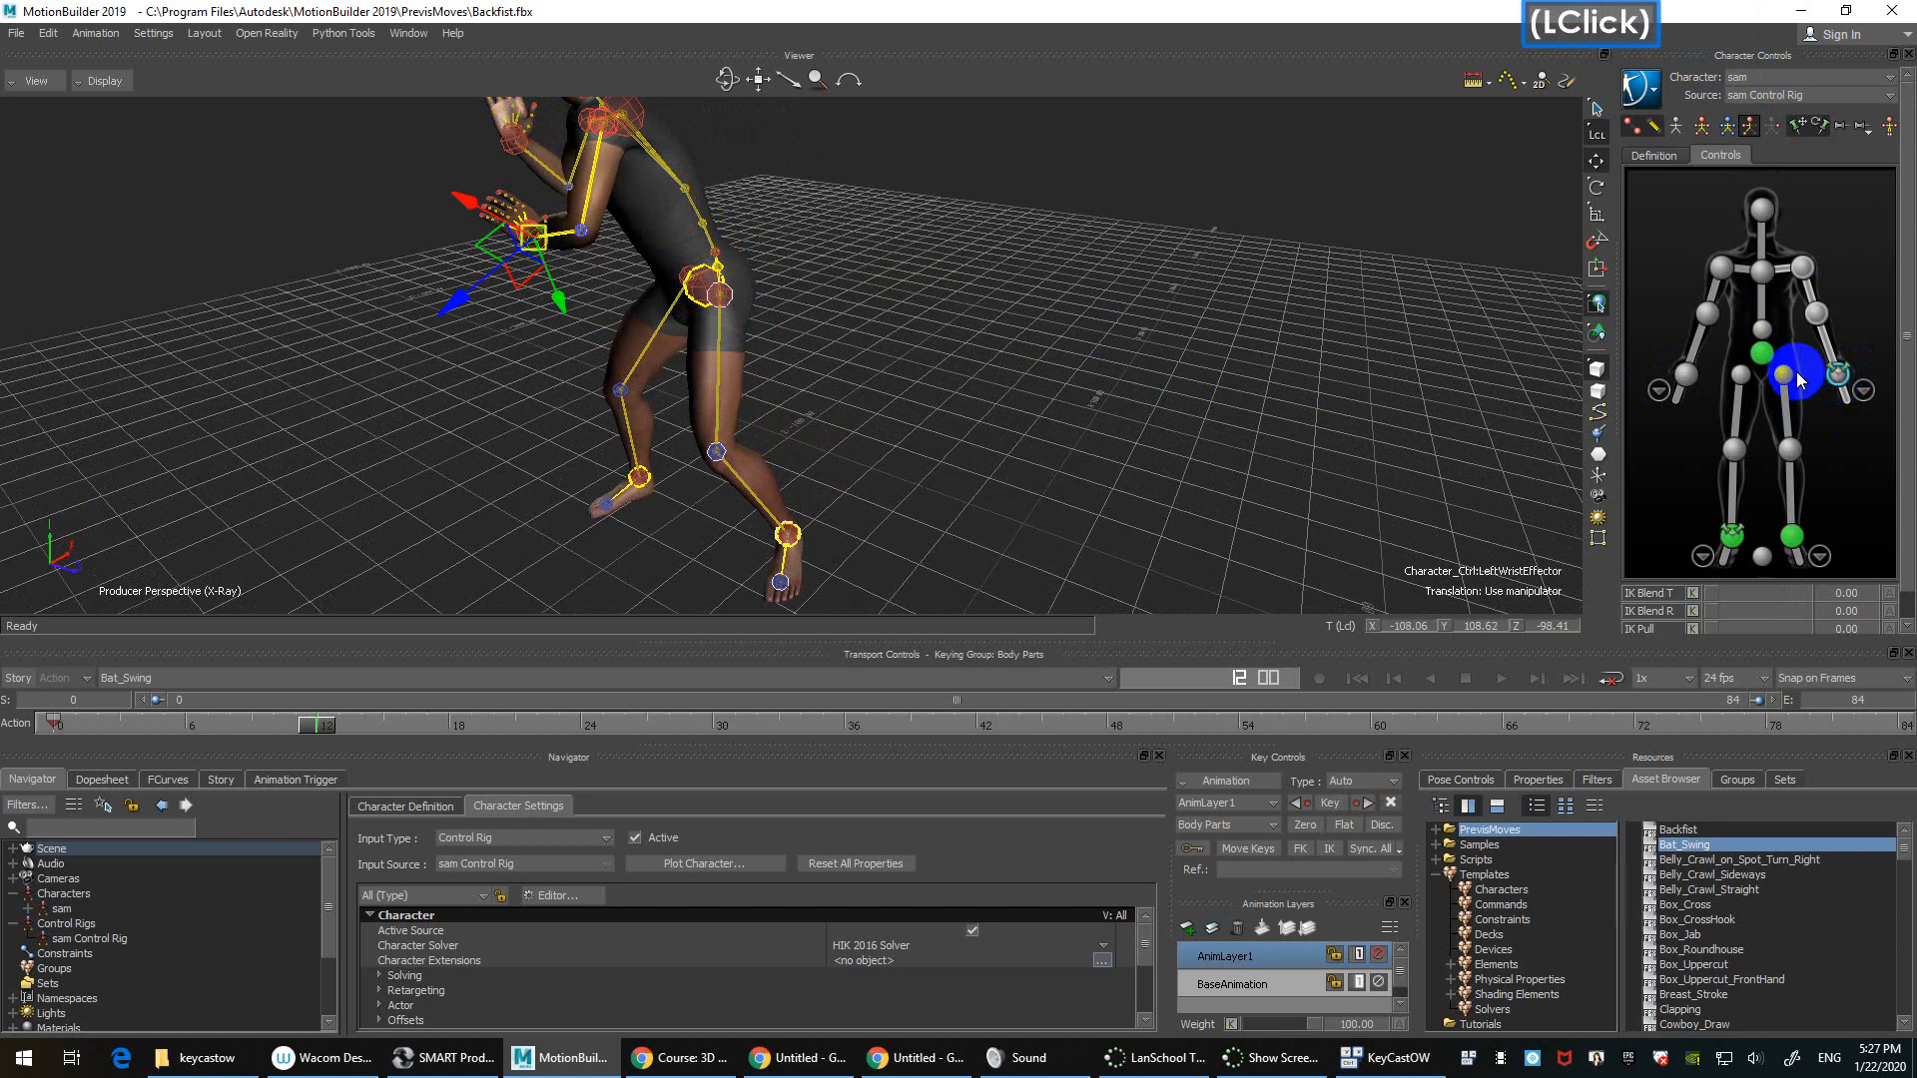
pyautogui.moveTo(706, 306)
pyautogui.mouseDown()
pyautogui.moveTo(759, 304)
pyautogui.moveTo(713, 291)
pyautogui.moveTo(708, 311)
pyautogui.mouseUp()
pyautogui.hotkey('ctrl', 'z')
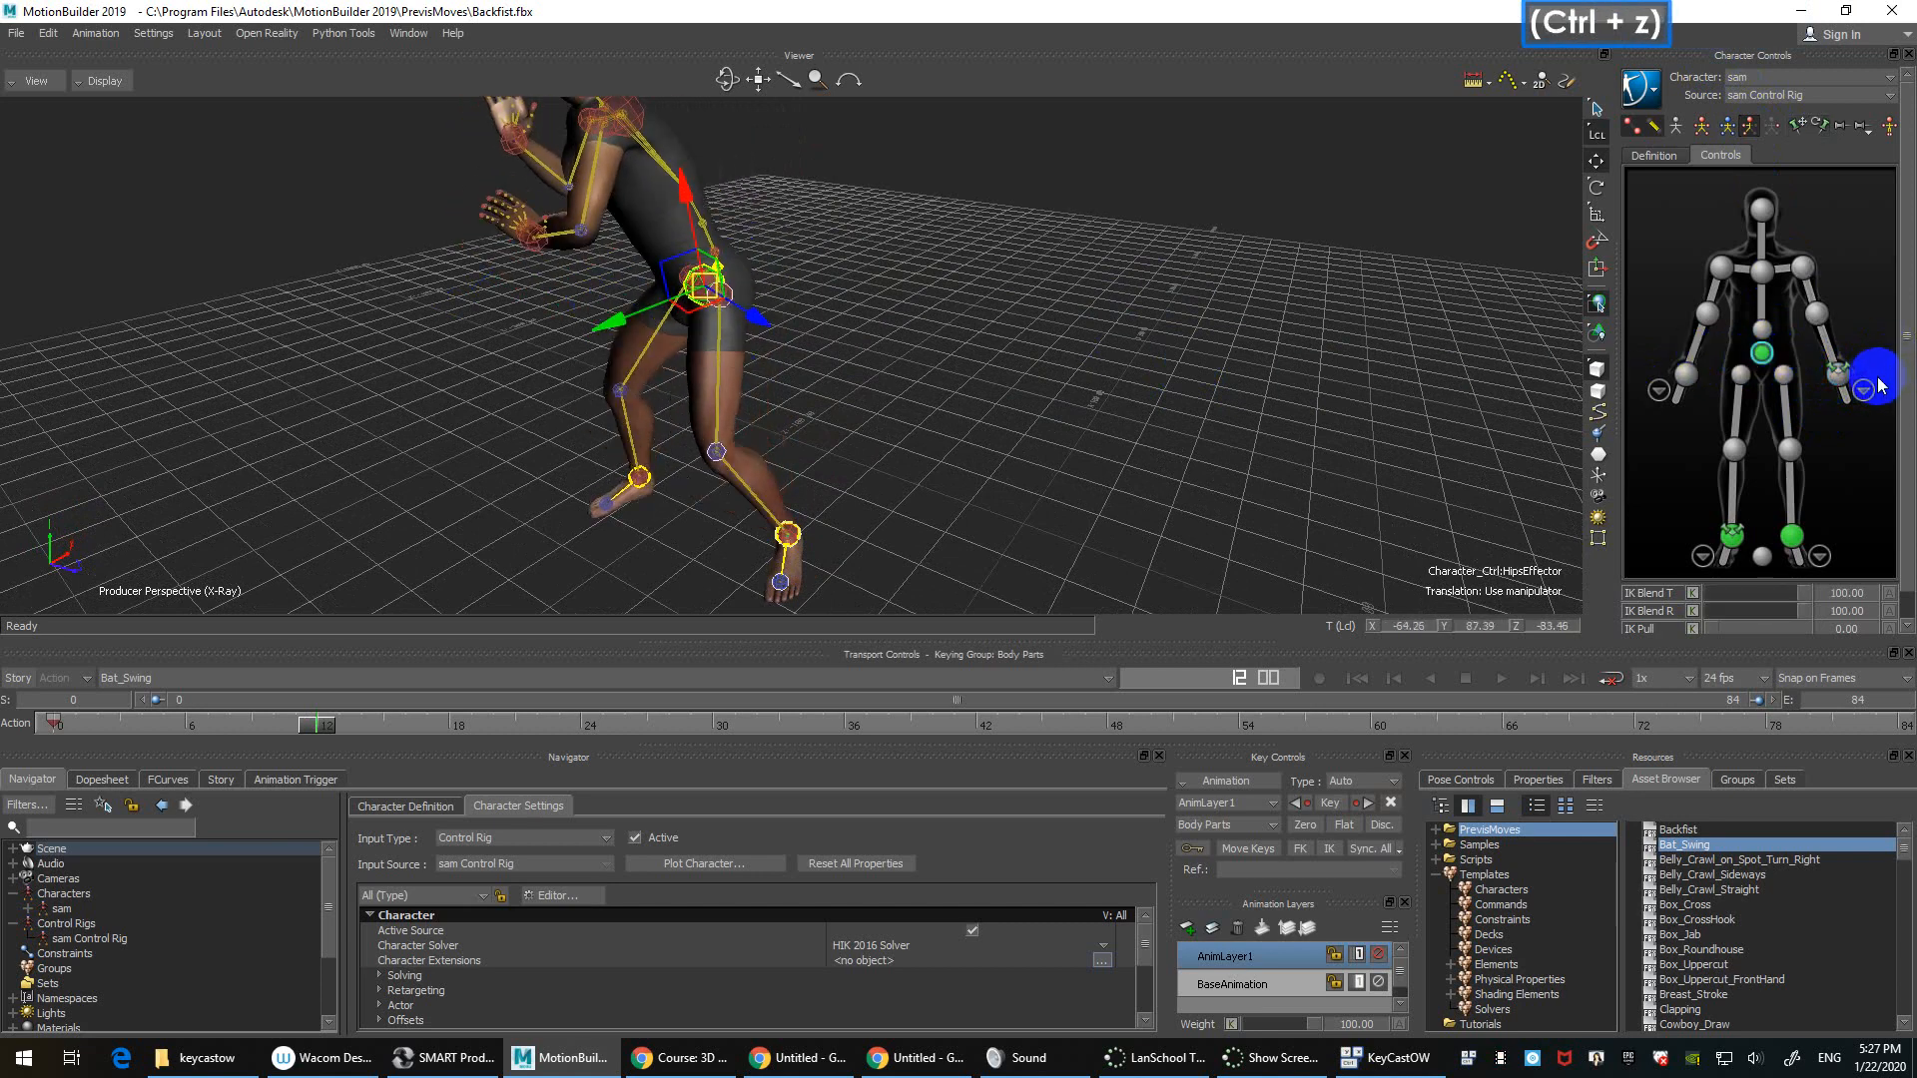
pyautogui.click(1842, 376)
pyautogui.moveTo(1758, 593)
pyautogui.mouseDown()
pyautogui.moveTo(1846, 603)
pyautogui.moveTo(1786, 603)
pyautogui.mouseUp()
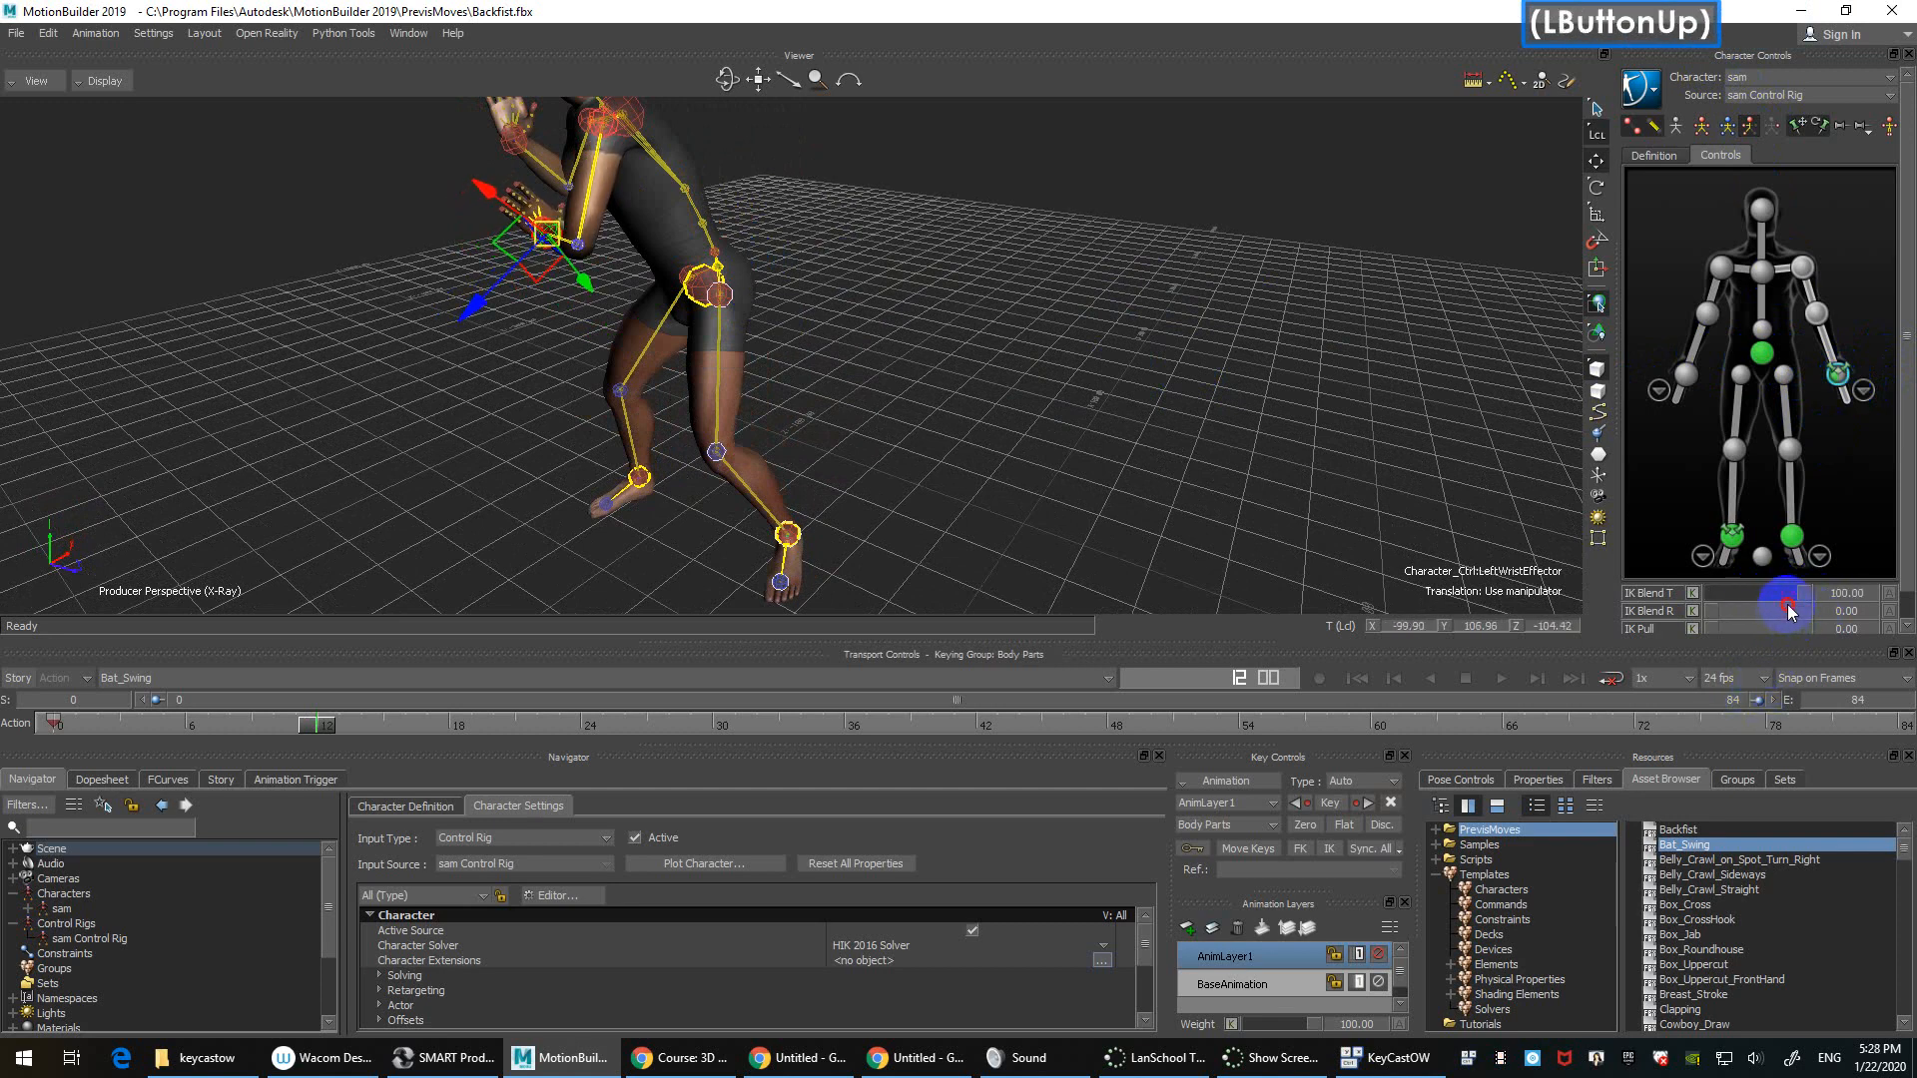
pyautogui.click(1765, 358)
pyautogui.moveTo(704, 291); pyautogui.dragTo(784, 239)
pyautogui.hotkey('ctrl', 'z')
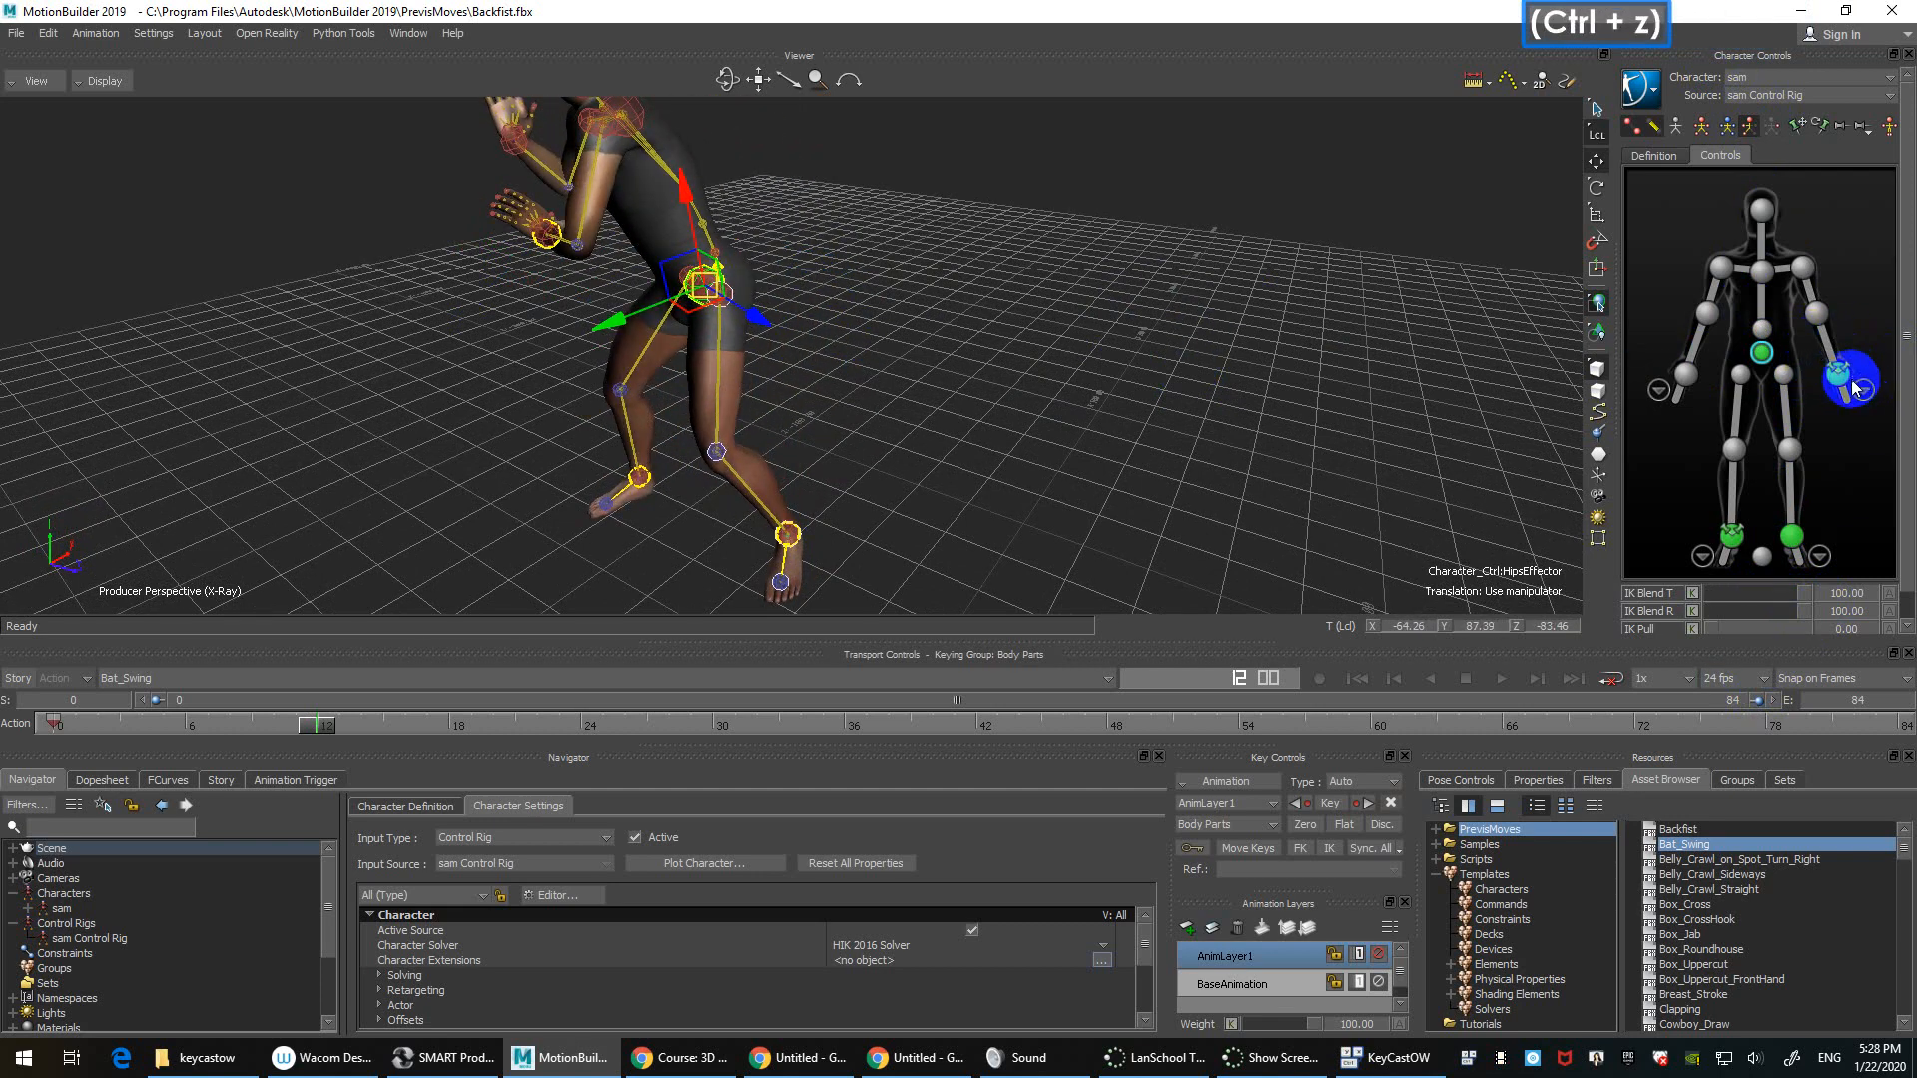
pyautogui.click(1838, 374)
pyautogui.click(1817, 130)
pyautogui.click(1762, 352)
pyautogui.moveTo(705, 297)
pyautogui.mouseDown()
pyautogui.moveTo(709, 329)
pyautogui.moveTo(736, 286)
pyautogui.moveTo(756, 342)
pyautogui.moveTo(721, 301)
pyautogui.mouseUp()
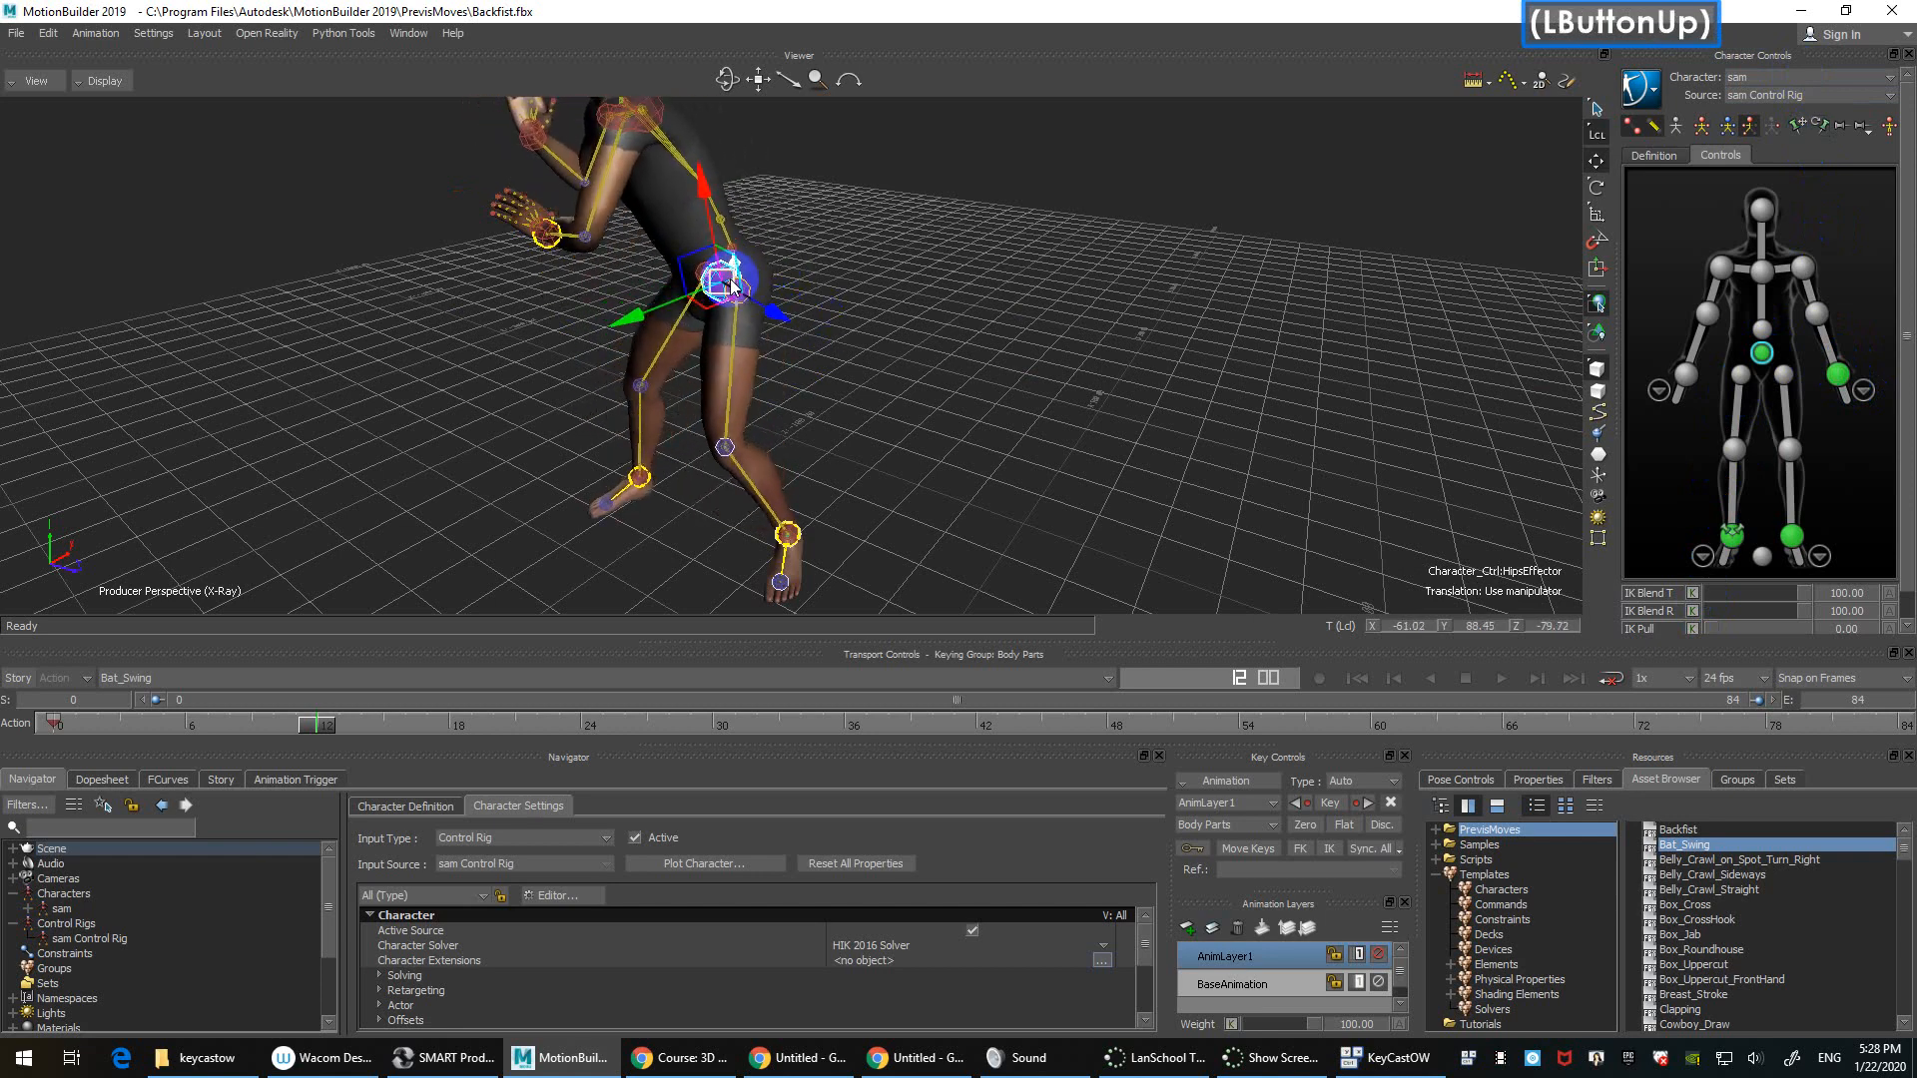
pyautogui.hotkey('ctrl', 'z')
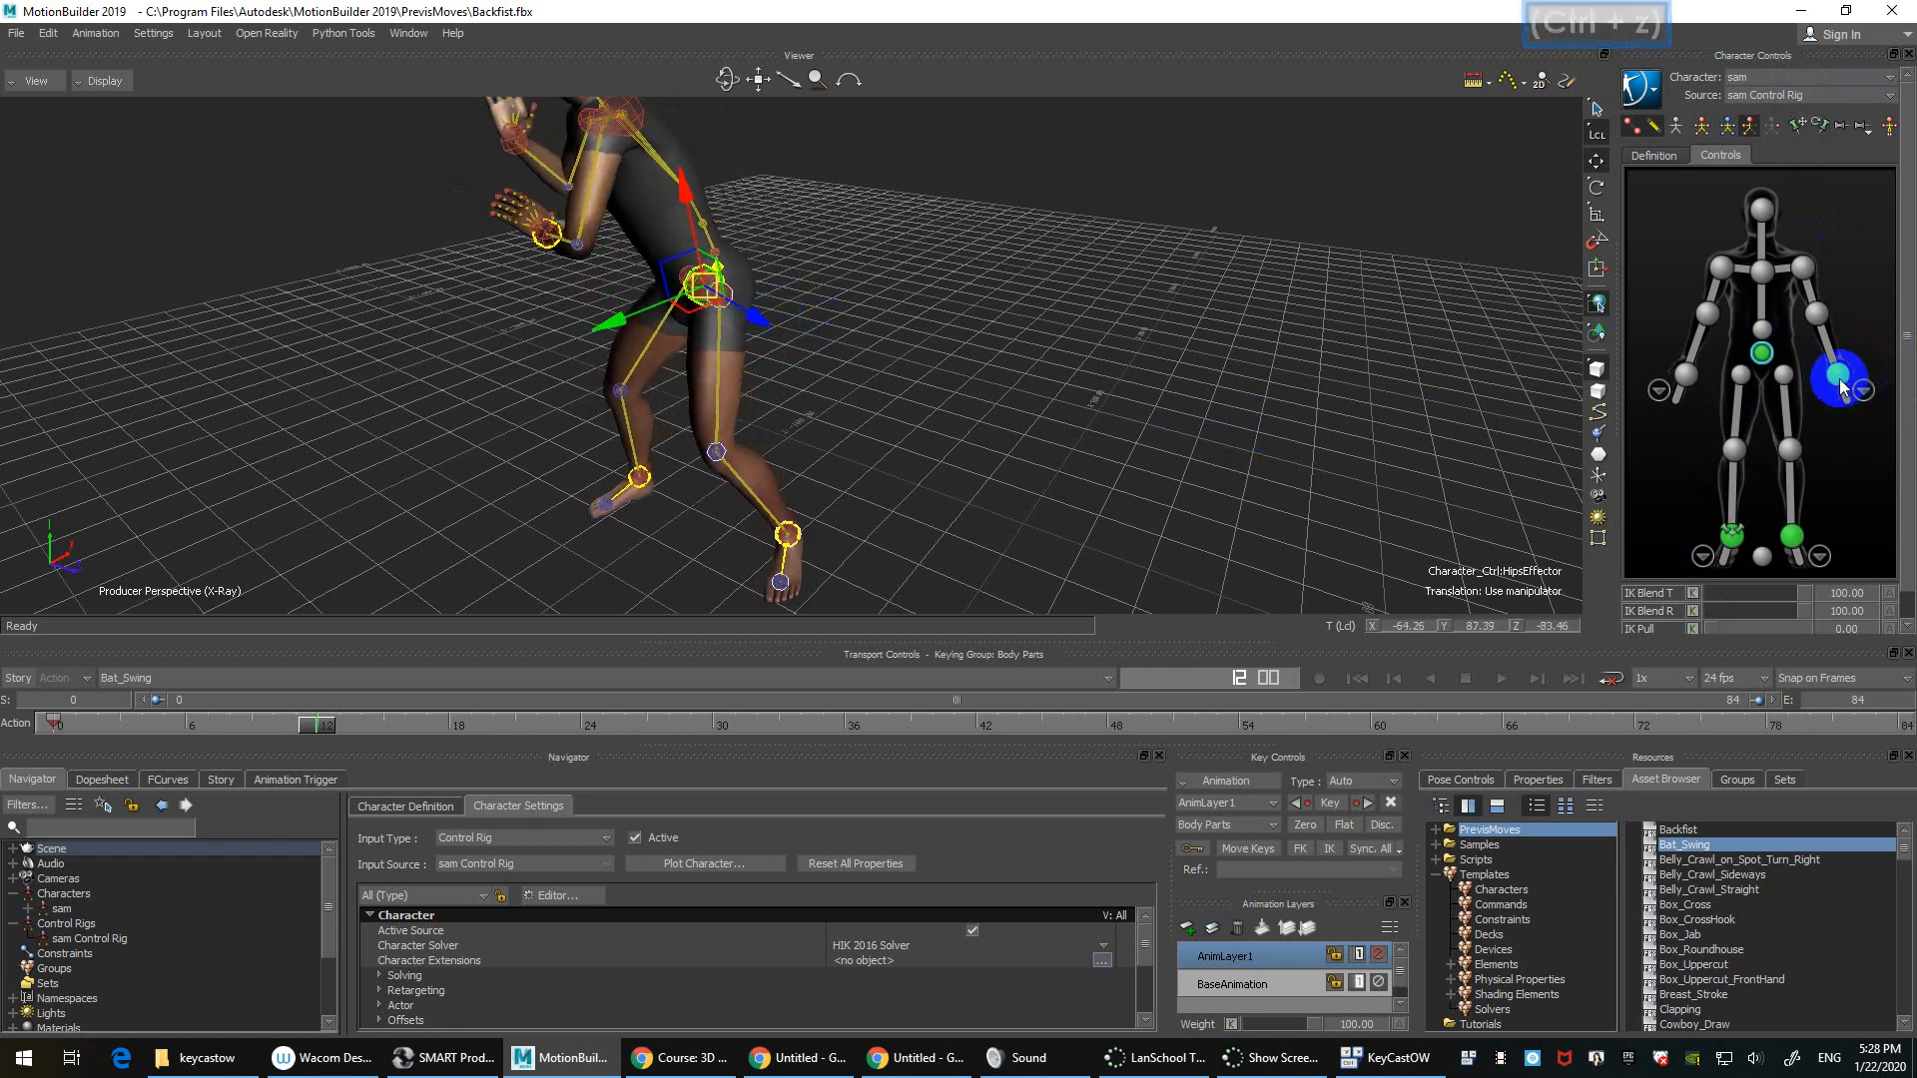
pyautogui.click(1816, 313)
pyautogui.click(1845, 384)
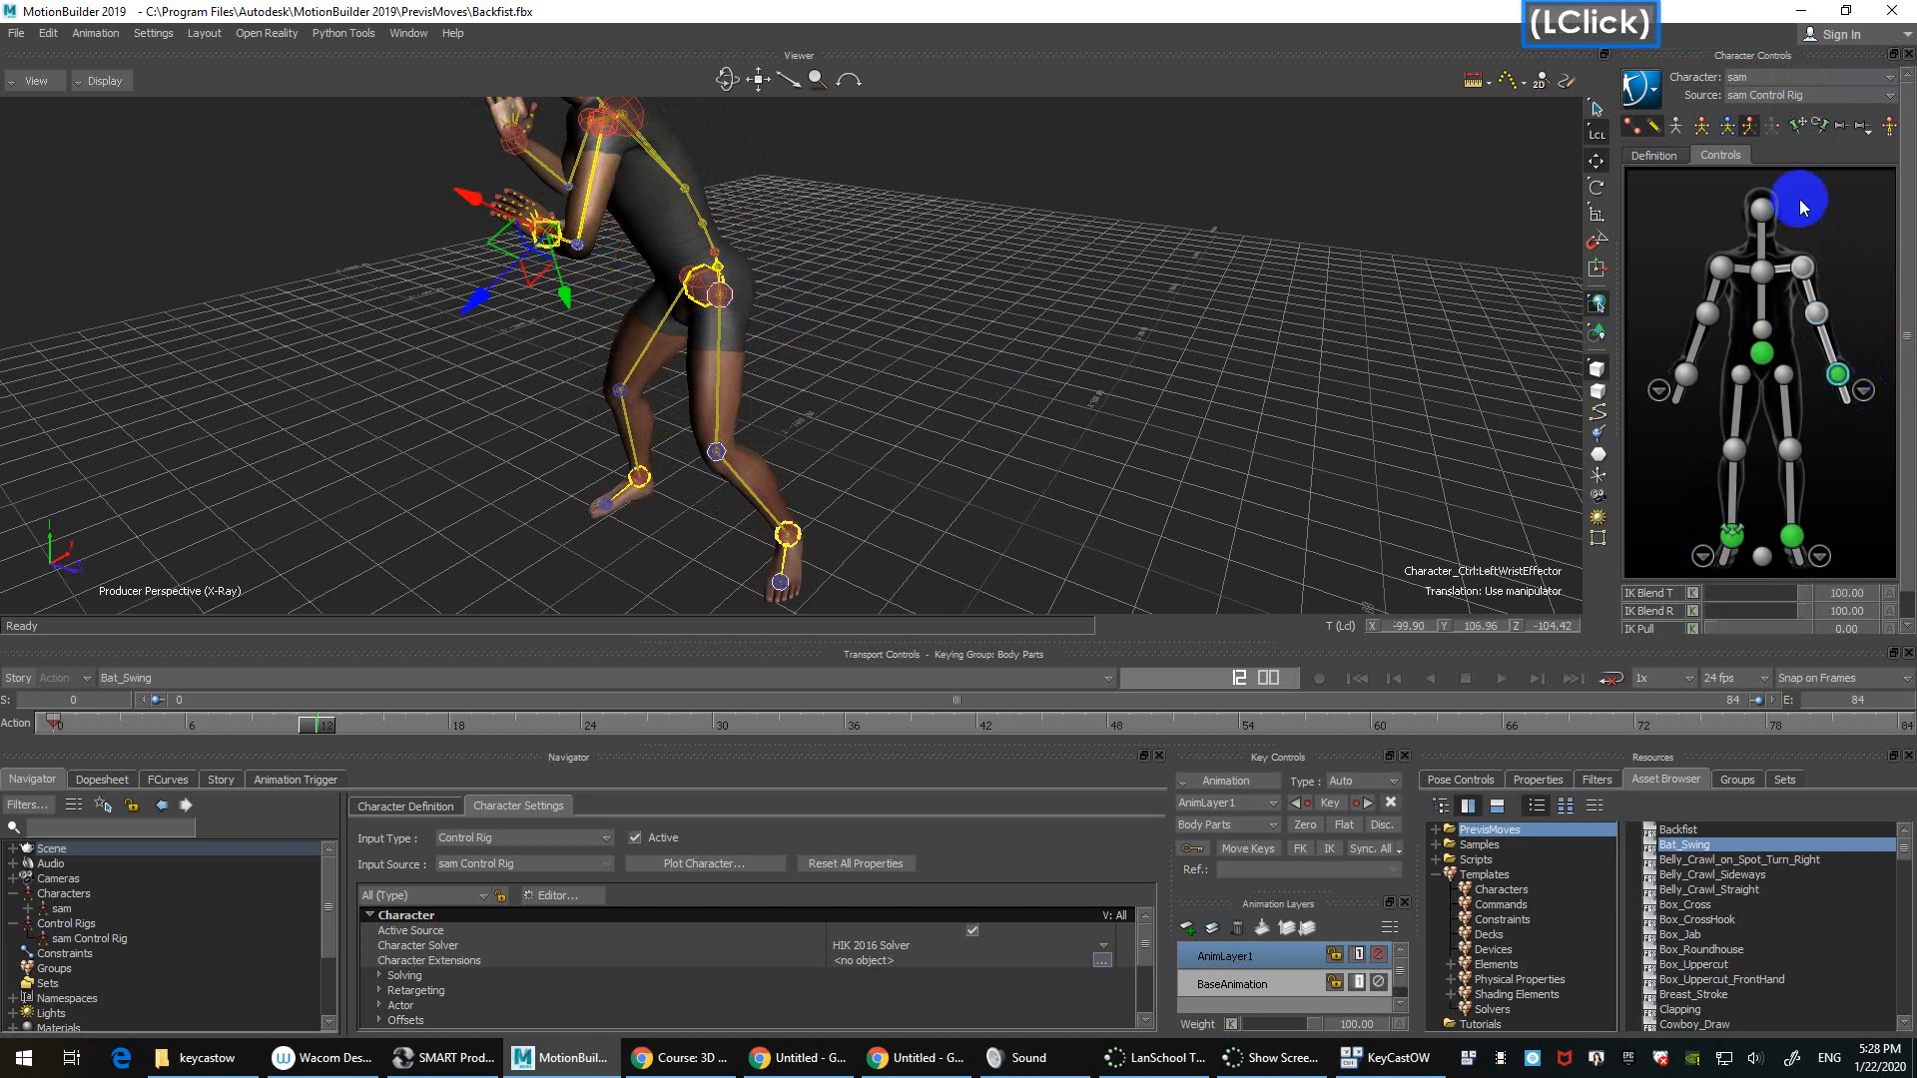
# Step: Adjust the left wrist's IK blend, then test-shift the hips and undo
pyautogui.click(1705, 589)
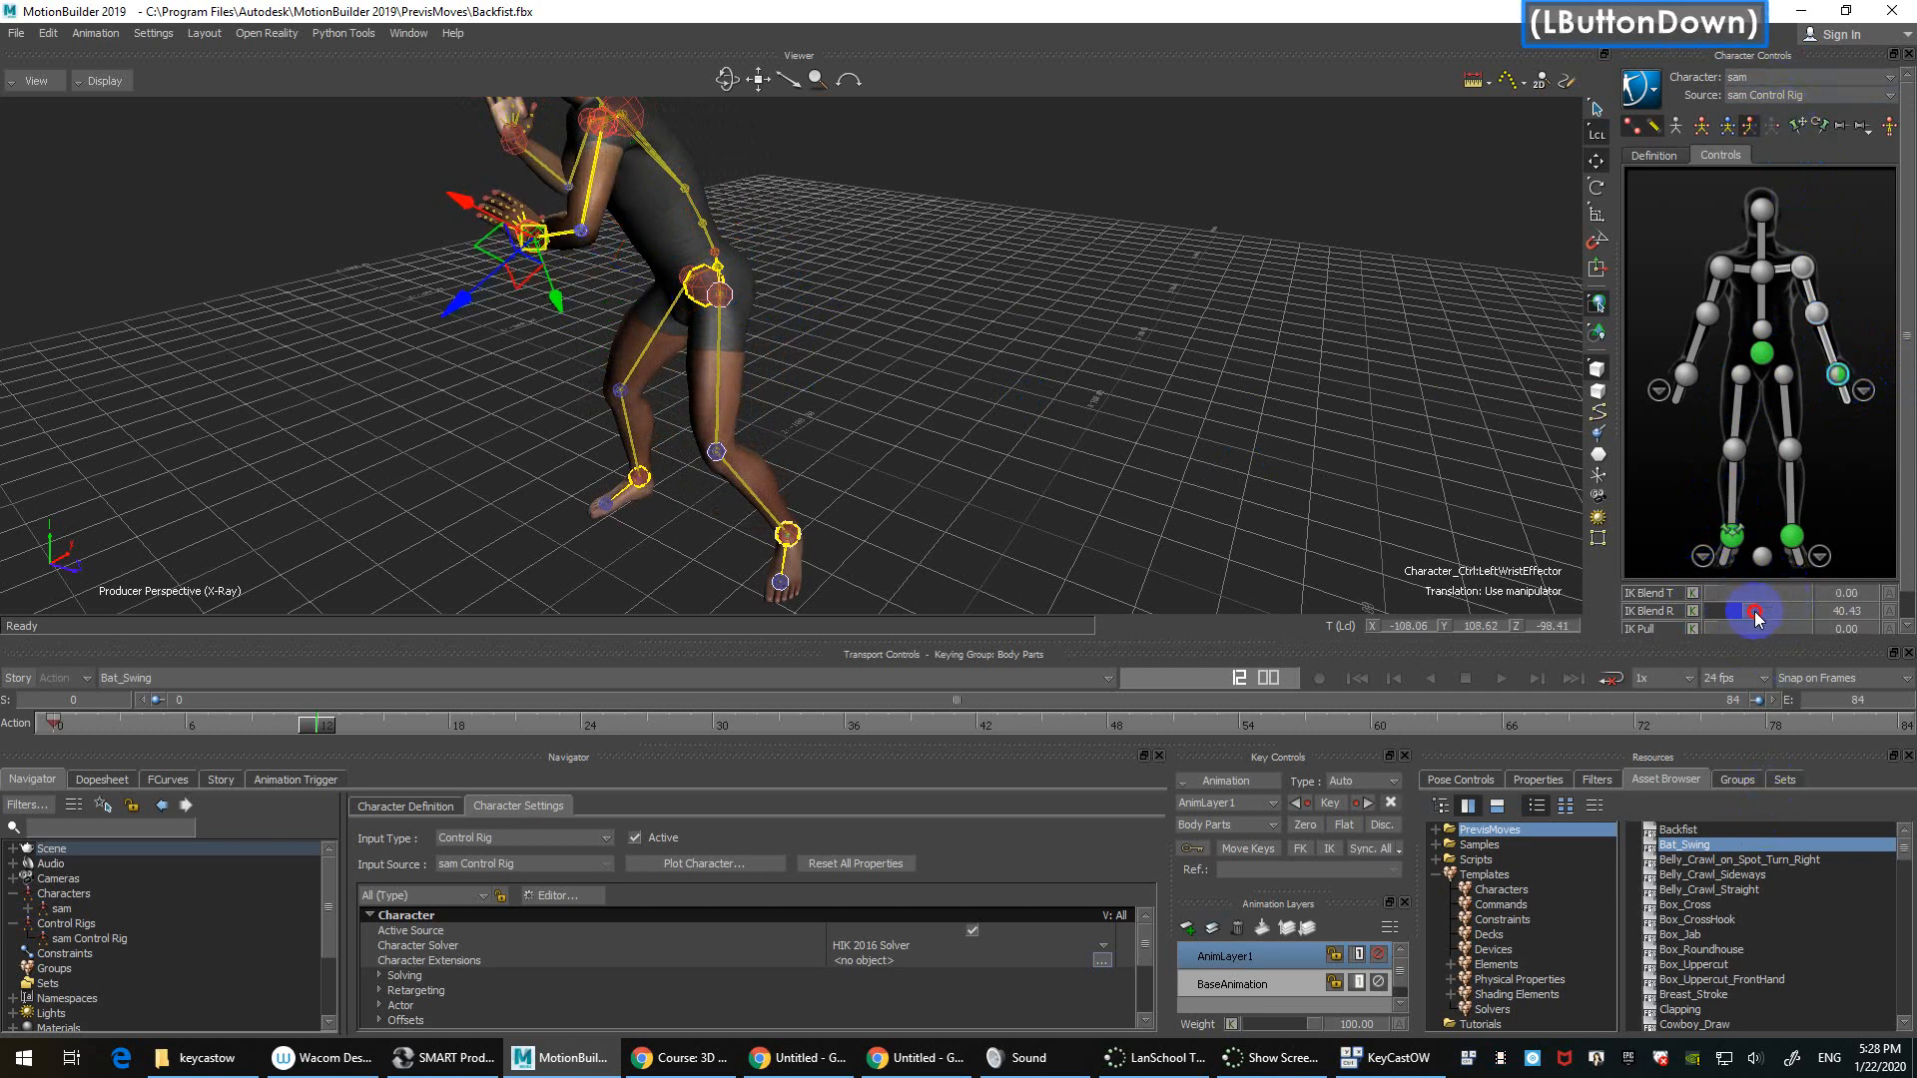
pyautogui.click(1807, 124)
pyautogui.doubleClick(1783, 331)
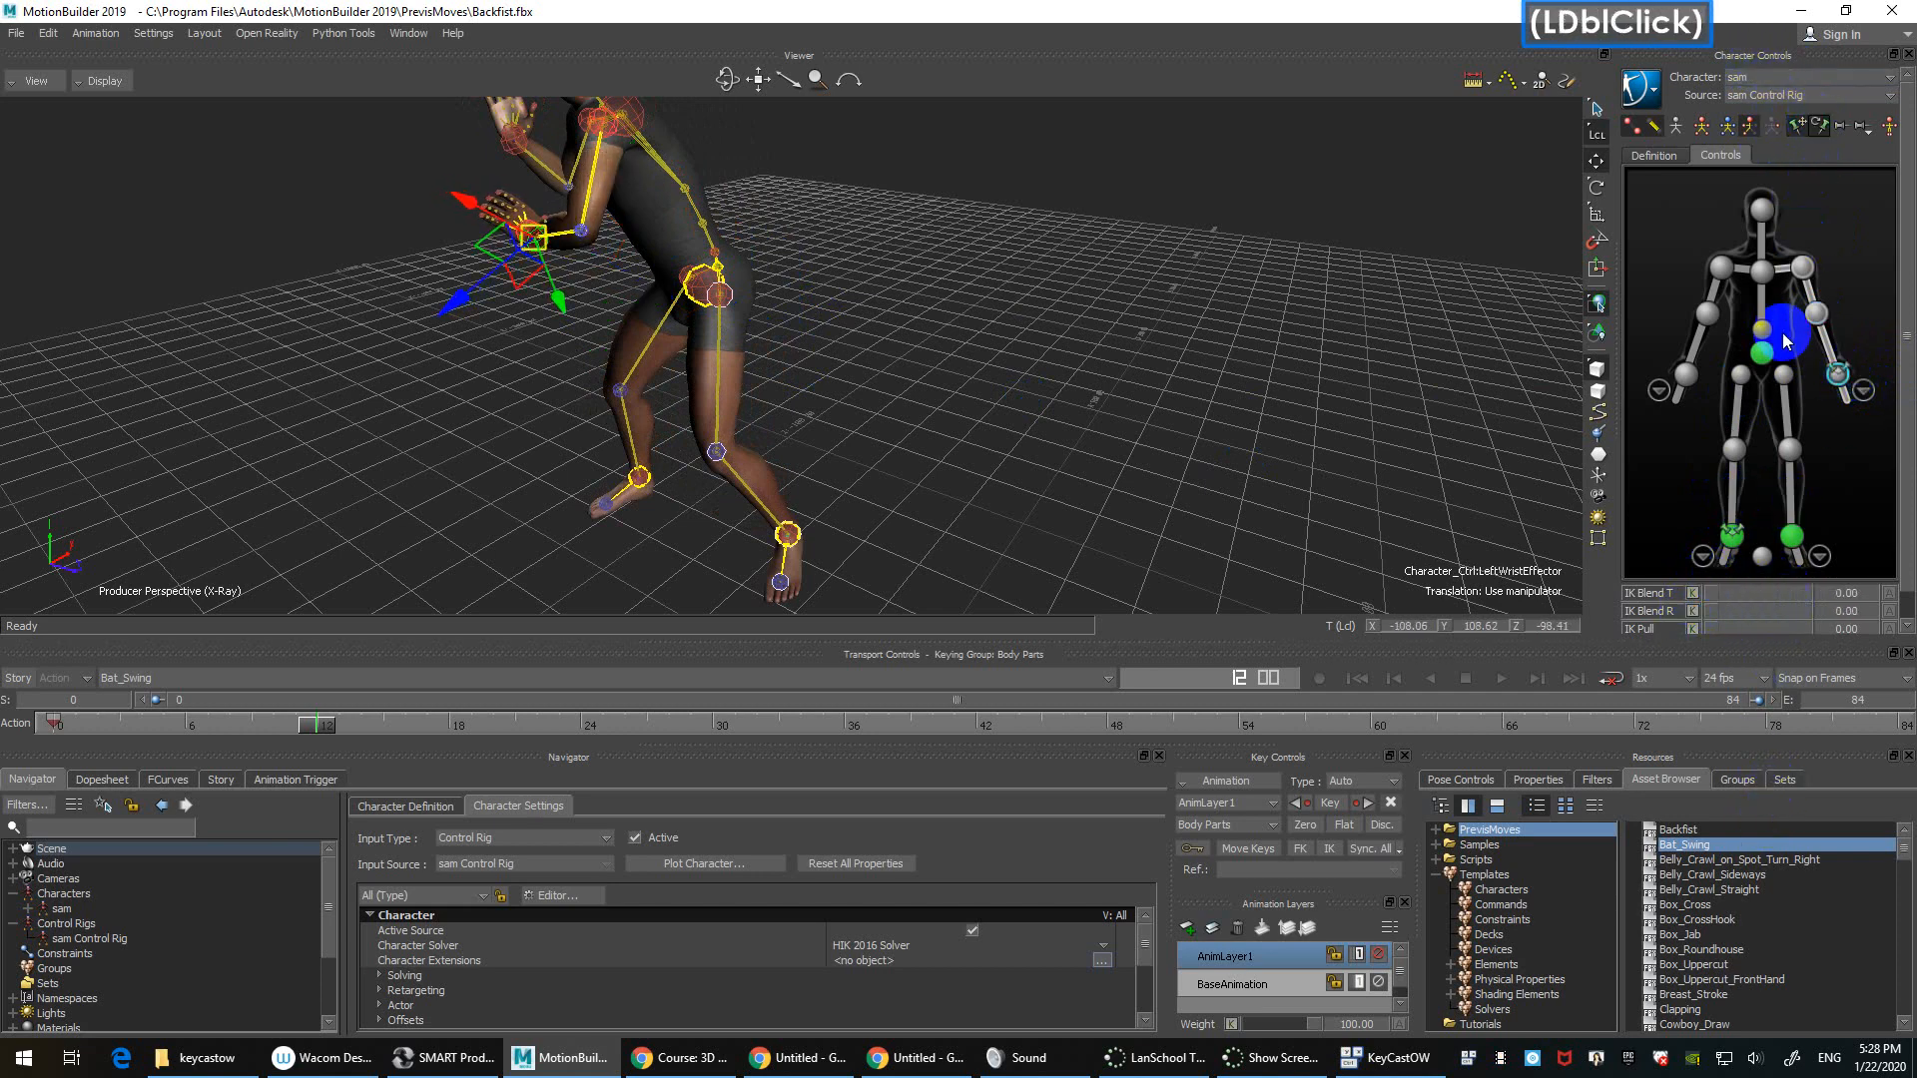
pyautogui.click(1765, 364)
pyautogui.moveTo(706, 297)
pyautogui.mouseDown()
pyautogui.moveTo(766, 322)
pyautogui.moveTo(681, 292)
pyautogui.mouseUp()
pyautogui.hotkey('ctrl', 'z')
# Step: Set the left wrist's IK Blend T and R to 100 and pin it
pyautogui.click(1840, 381)
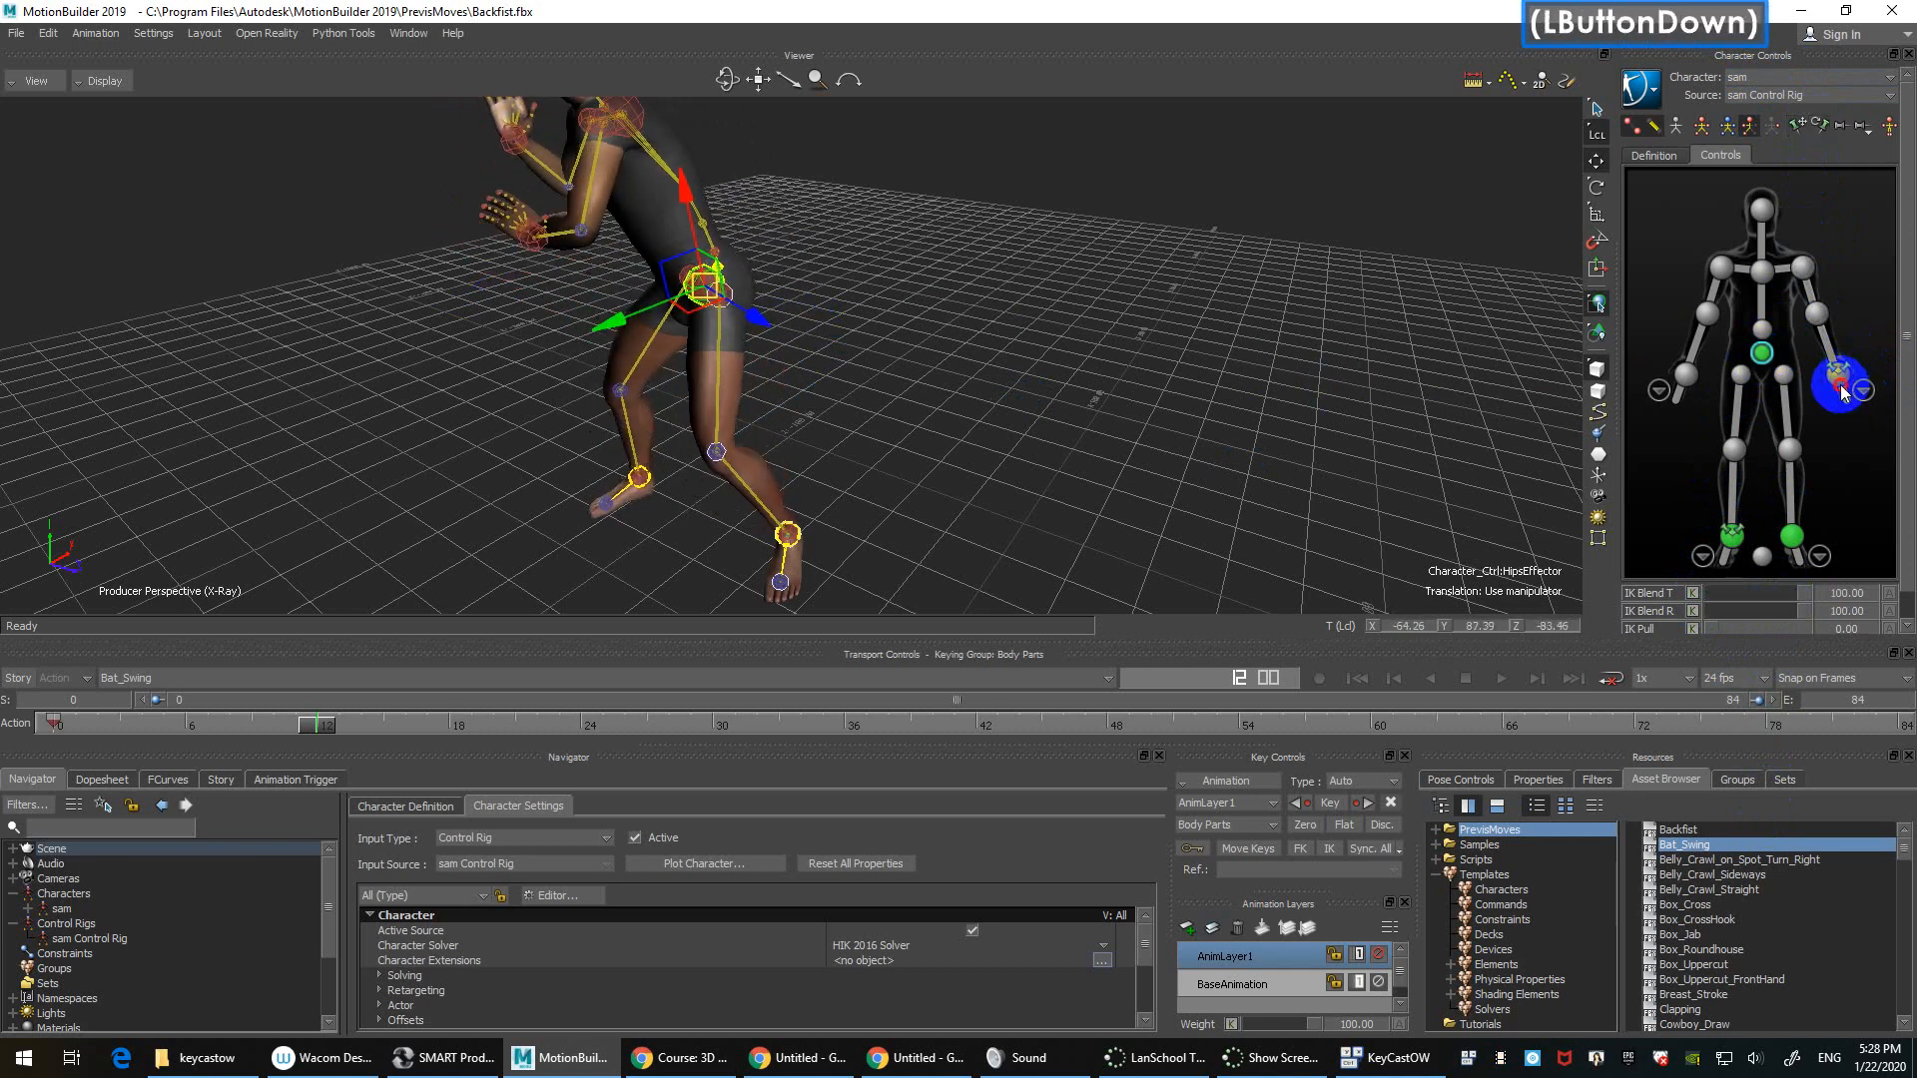
pyautogui.click(1781, 593)
pyautogui.moveTo(1781, 596); pyautogui.dragTo(1815, 593)
pyautogui.click(1815, 611)
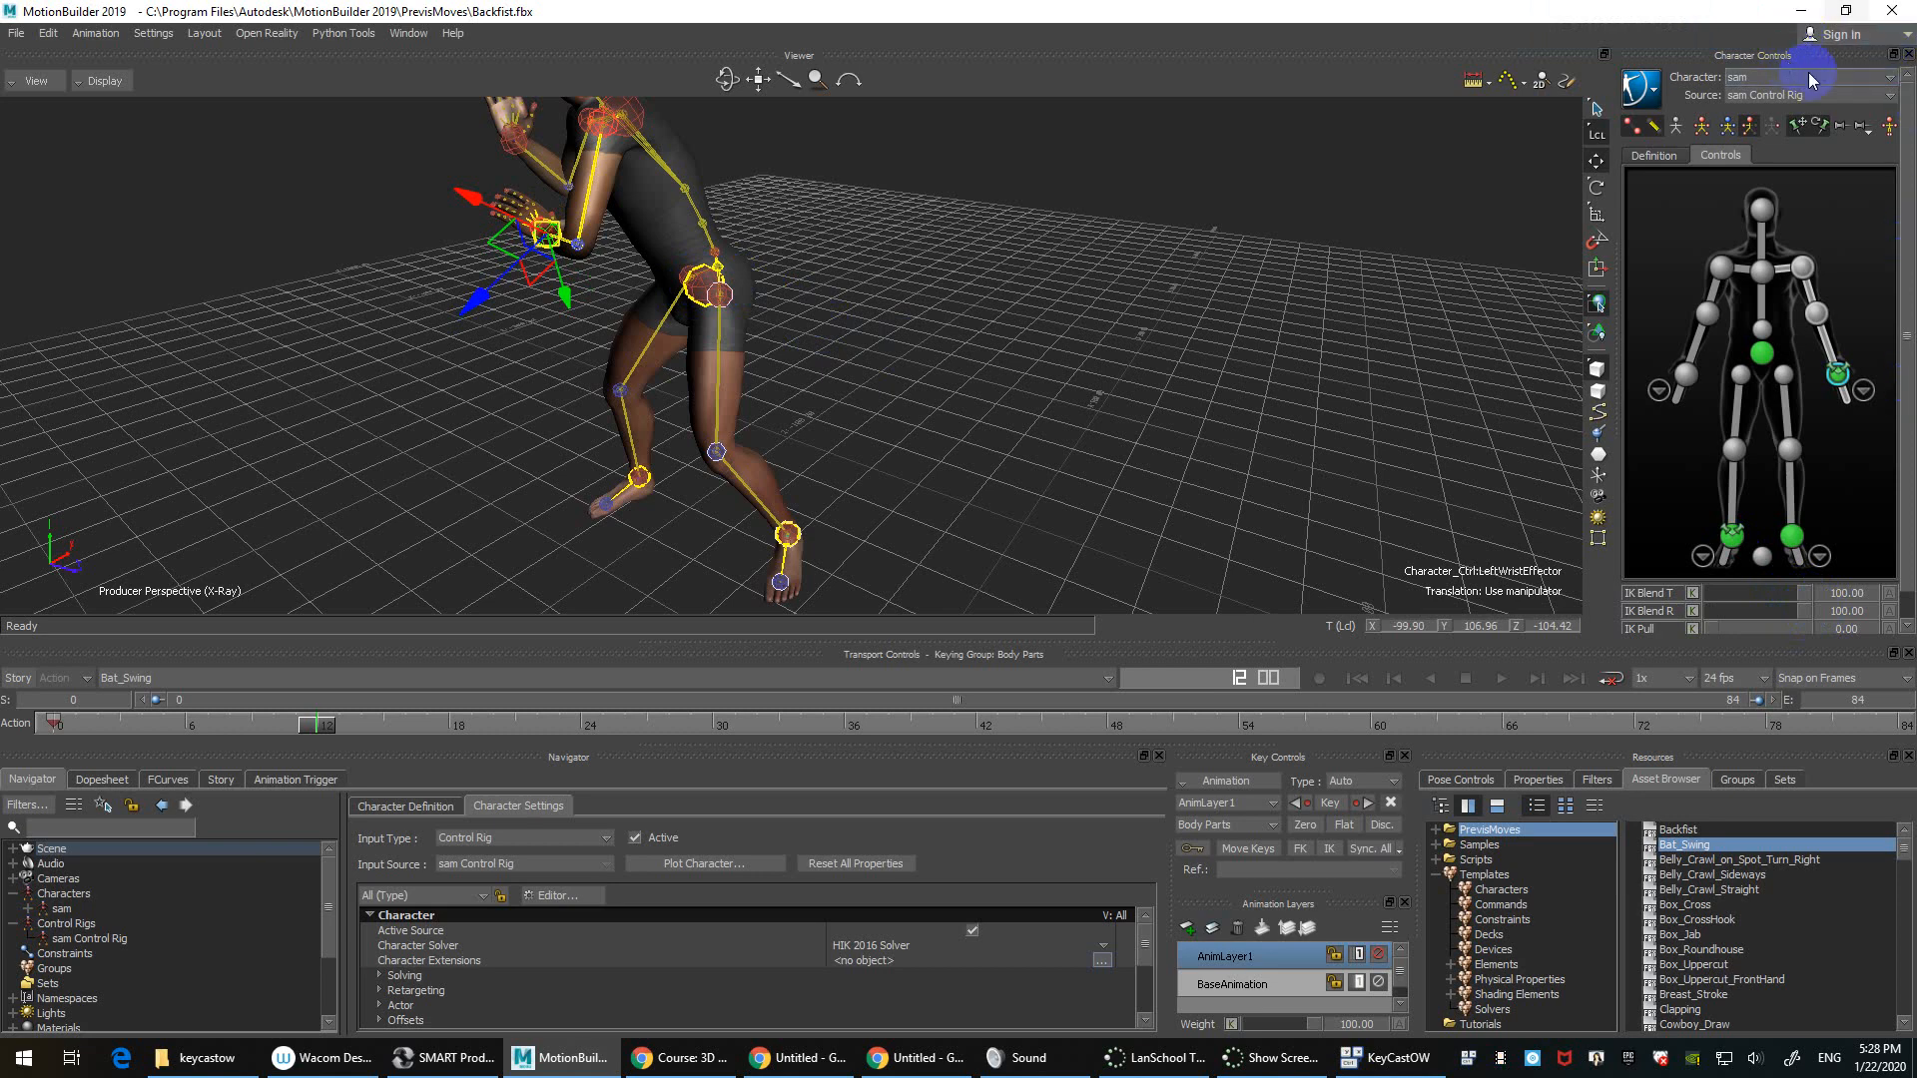
pyautogui.click(1798, 124)
# Step: Move the hips to test the pinned left wrist, undo, and reselect the wrist
pyautogui.click(1762, 352)
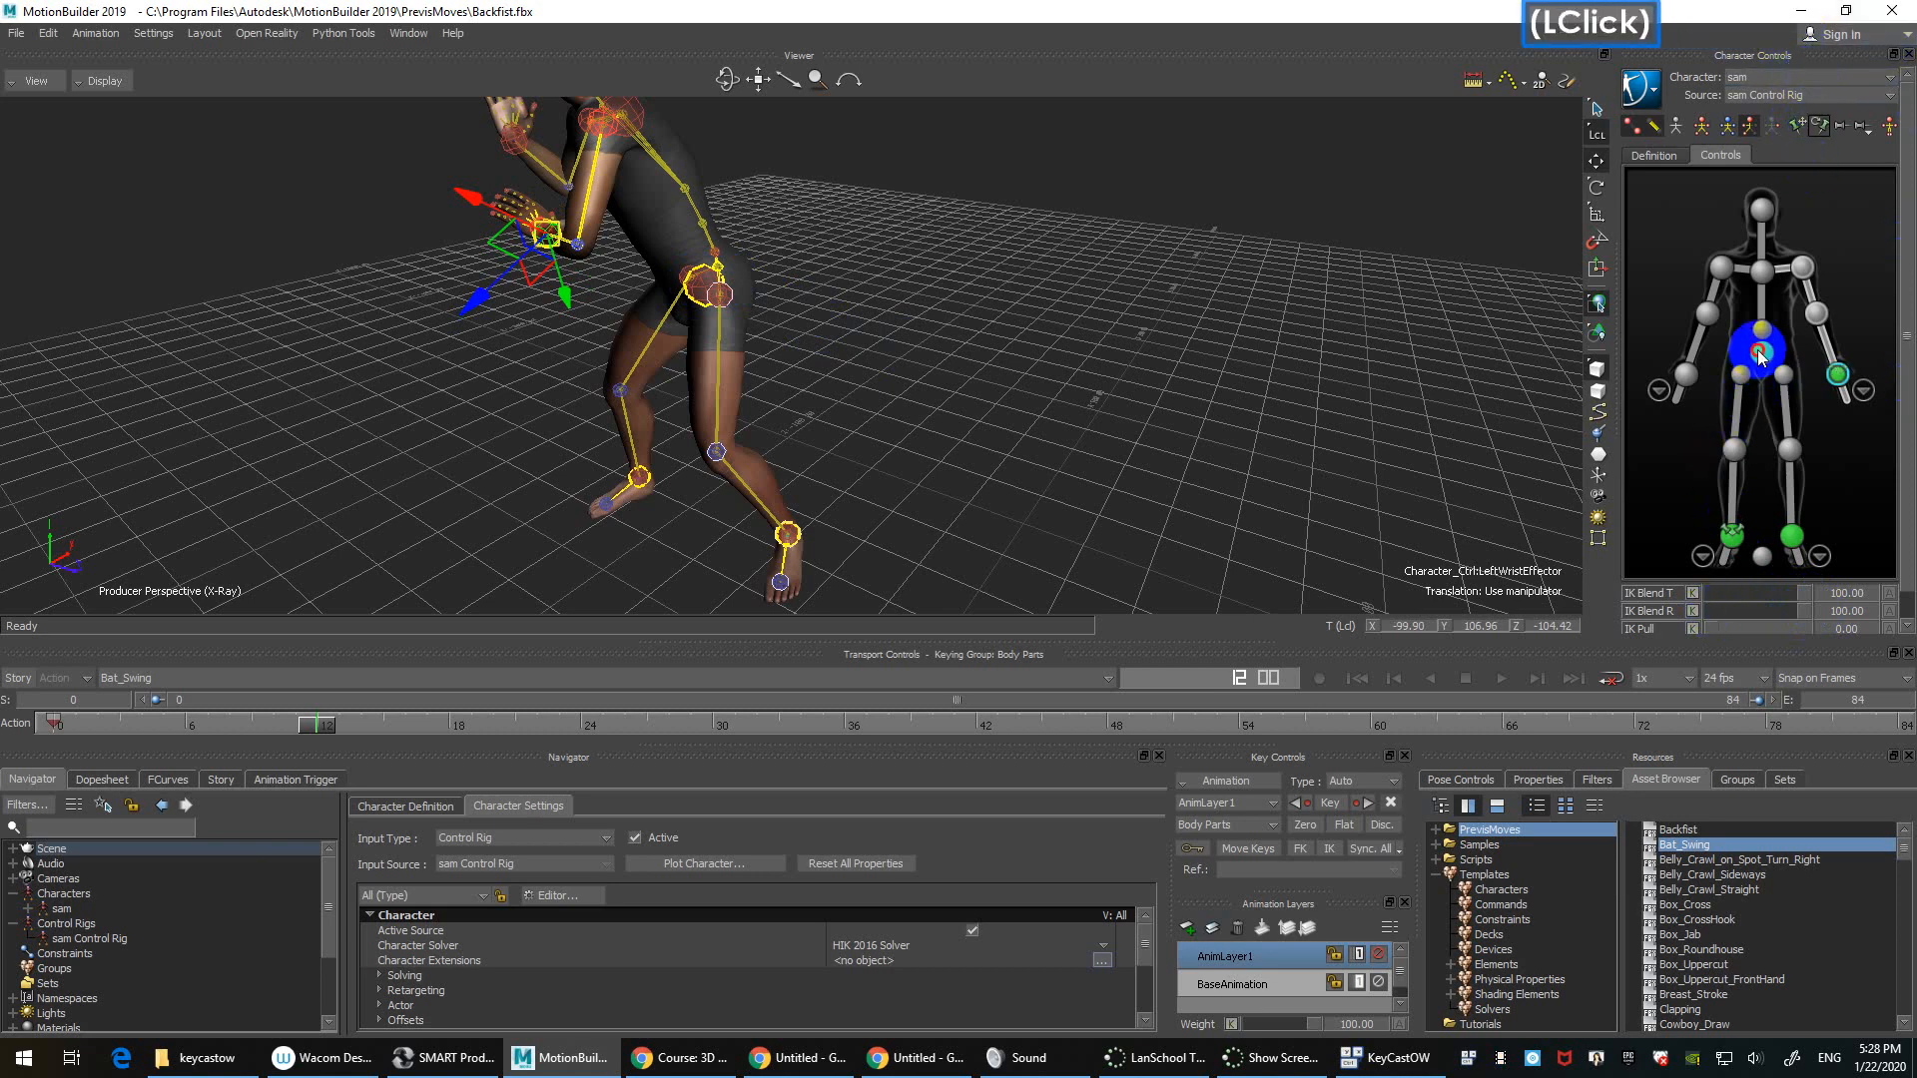
pyautogui.moveTo(709, 294); pyautogui.dragTo(728, 297)
pyautogui.hotkey('ctrl', 'z')
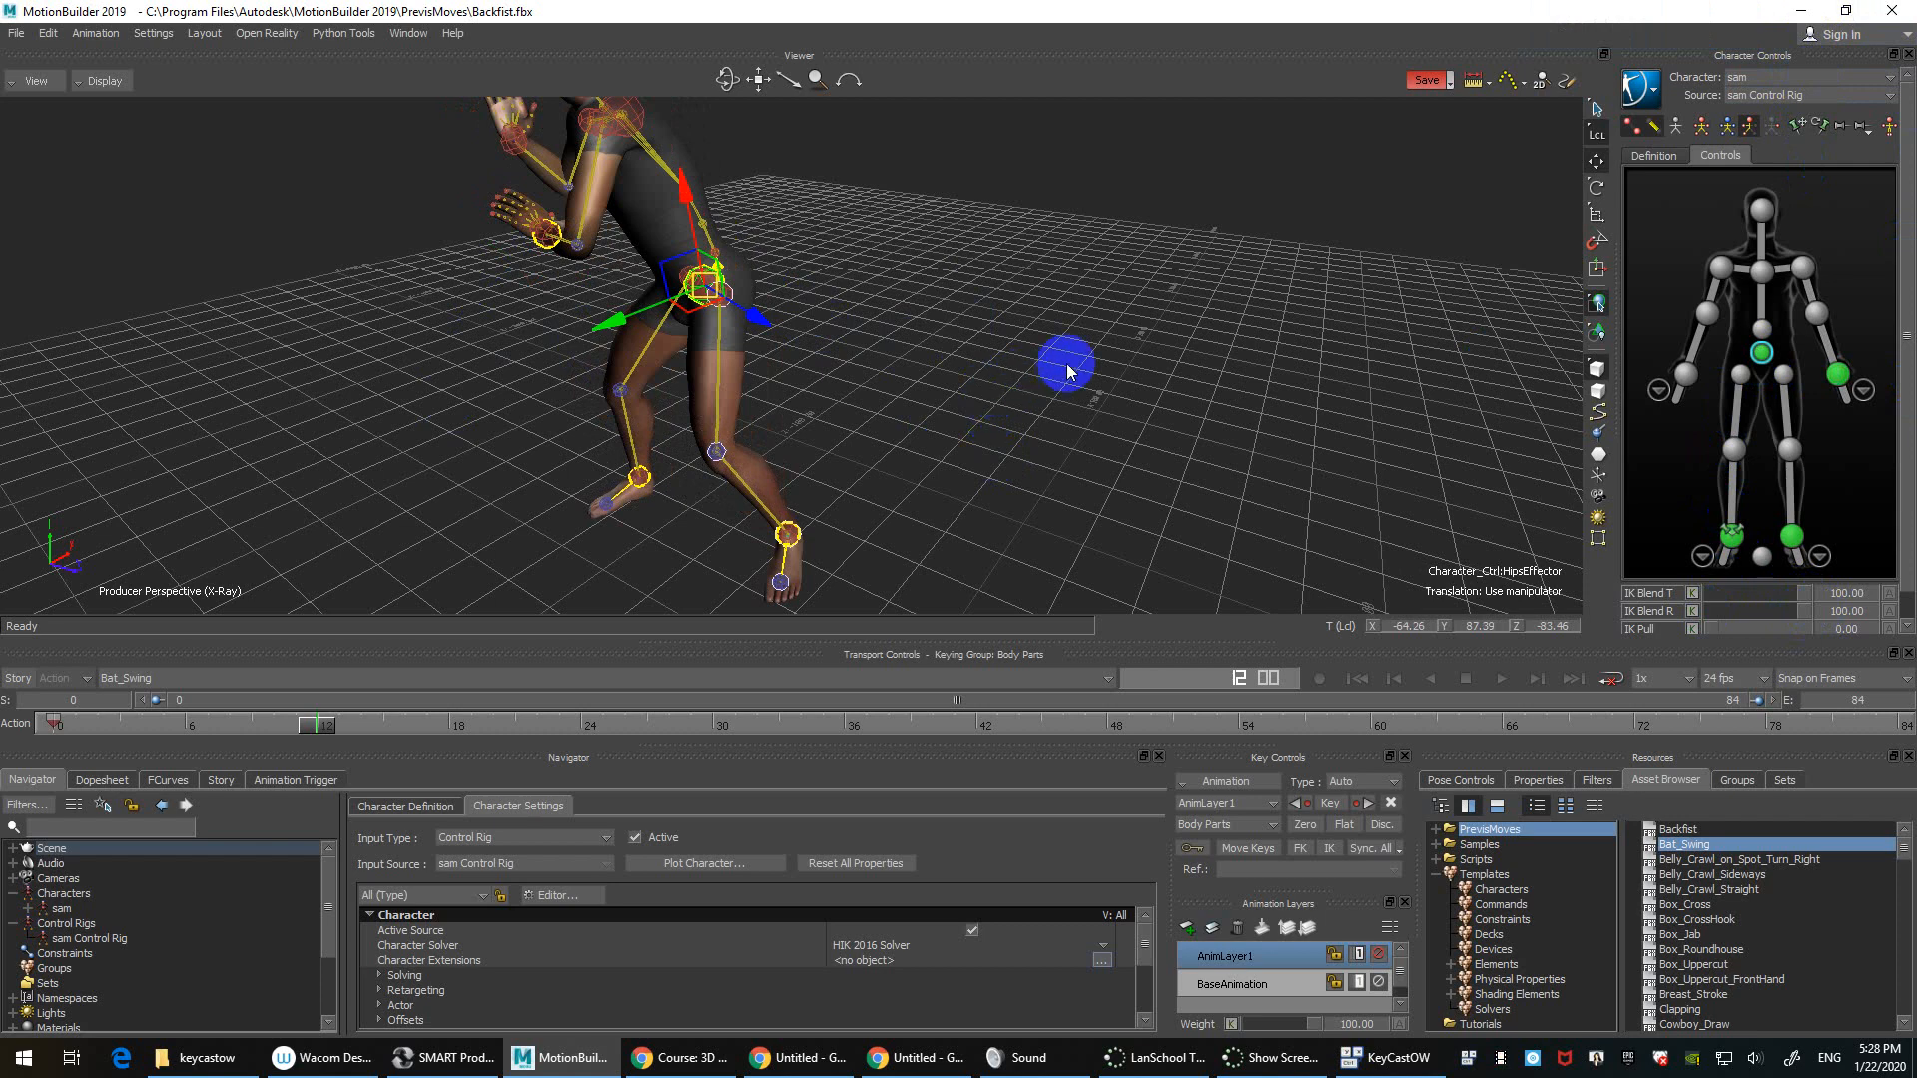
pyautogui.click(1837, 380)
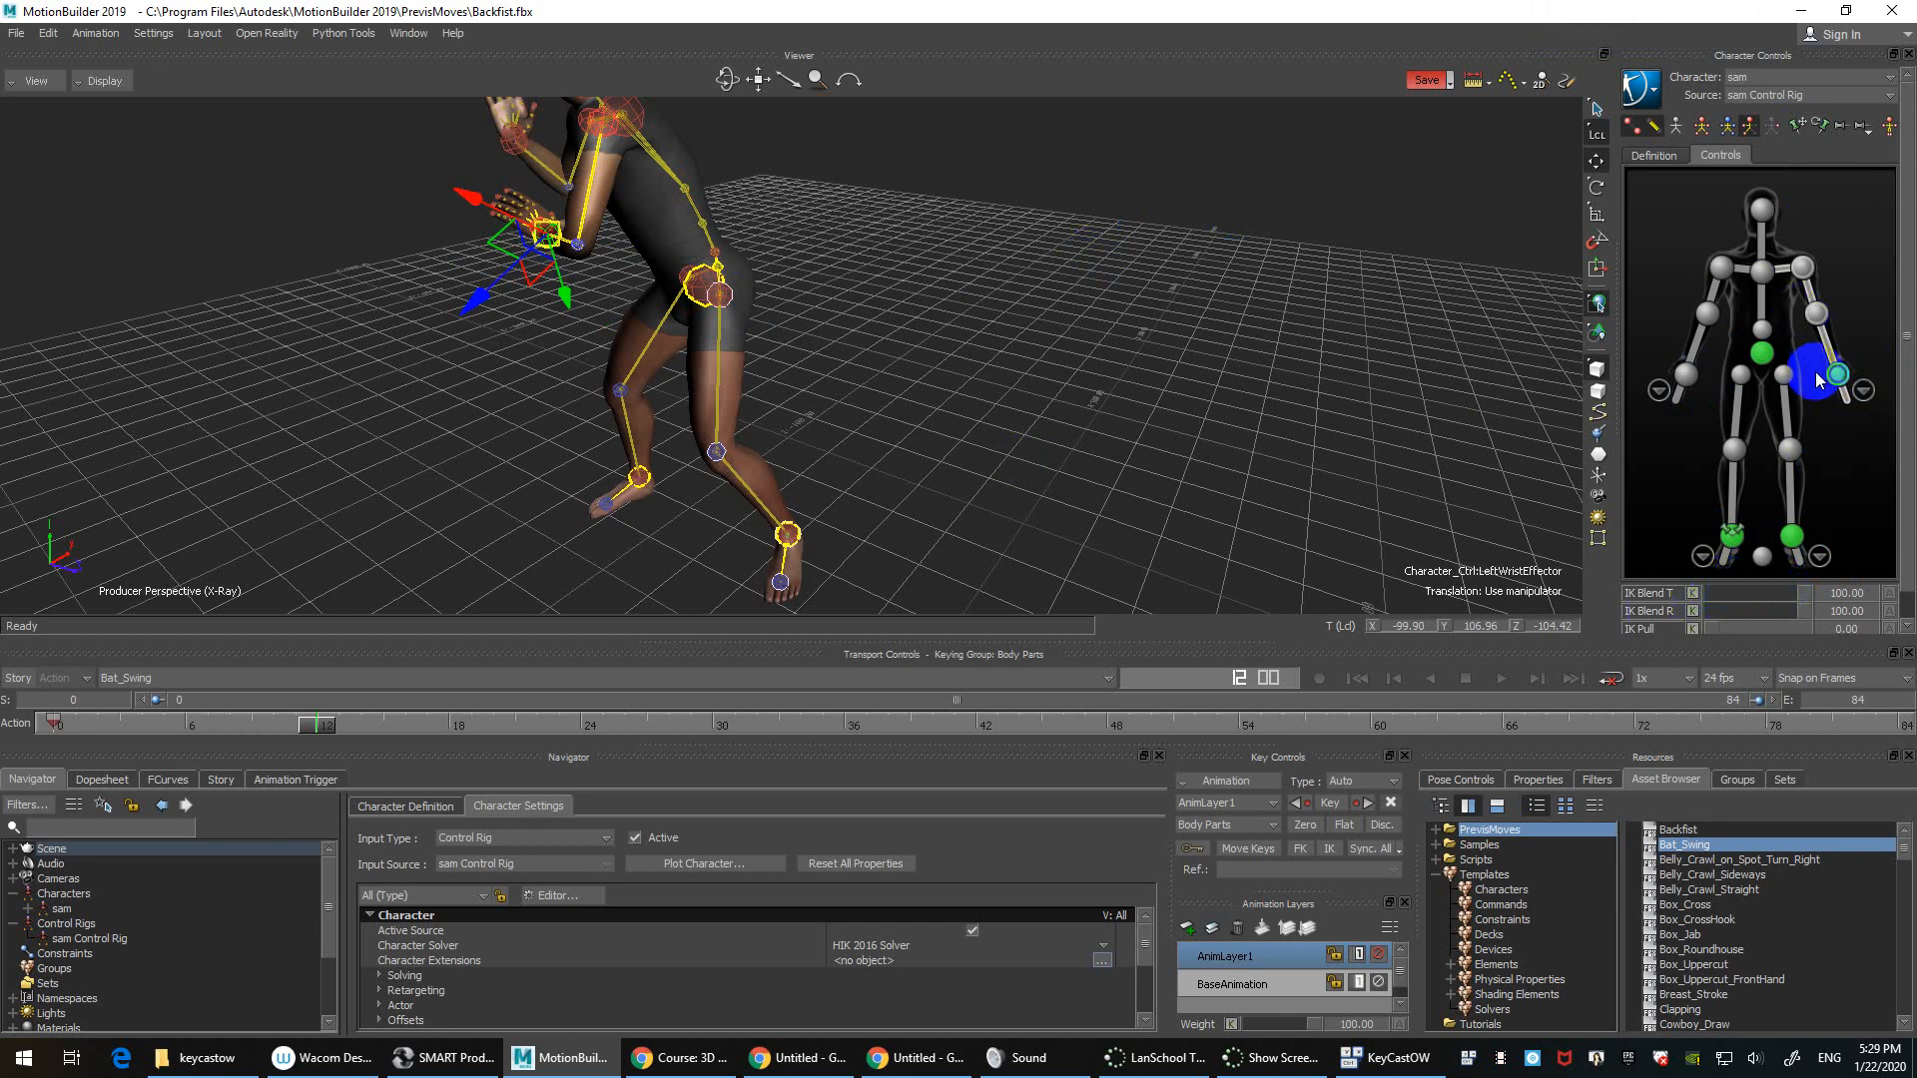
pyautogui.click(1686, 377)
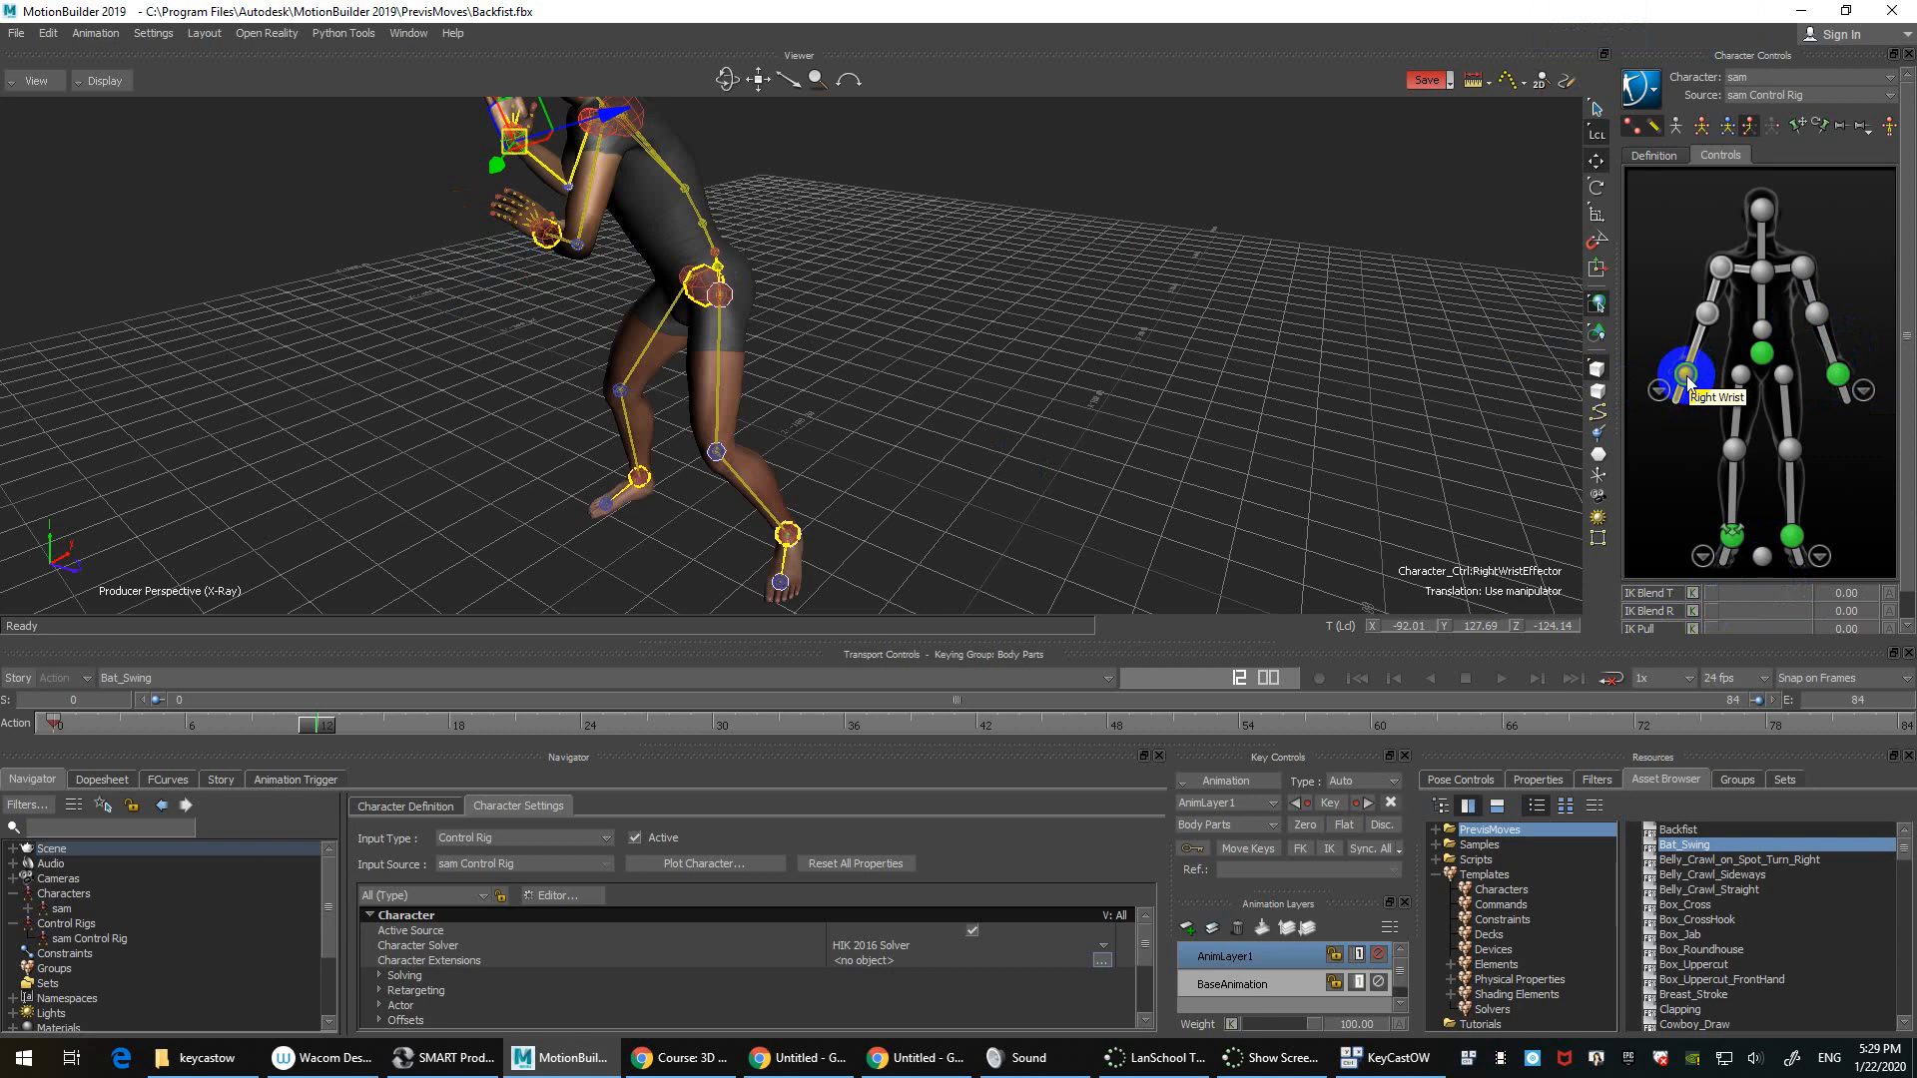
# Step: Give the right wrist IK Blend T and R of 100, then move the hips to -51.22, 93.22, -68.62
pyautogui.click(1762, 352)
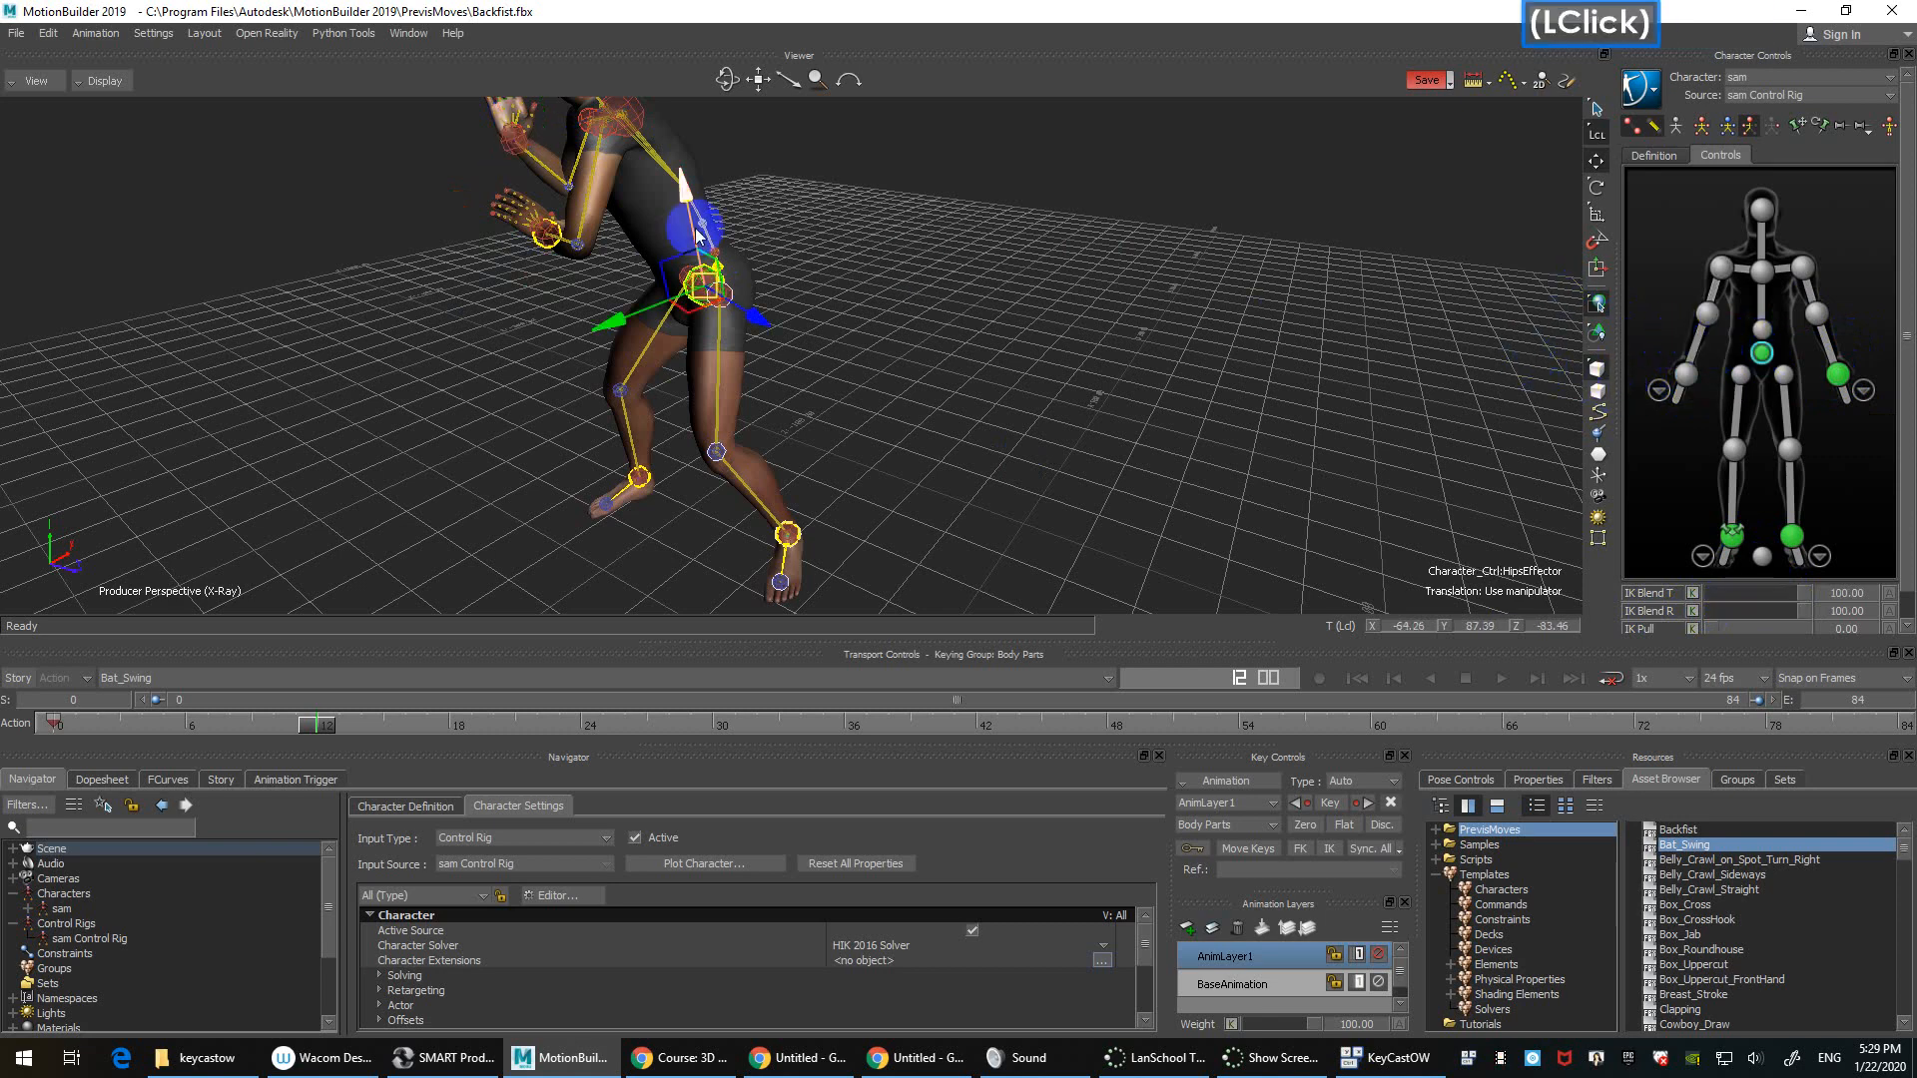
pyautogui.moveTo(713, 292)
pyautogui.mouseDown()
pyautogui.moveTo(795, 281)
pyautogui.moveTo(758, 327)
pyautogui.moveTo(719, 288)
pyautogui.moveTo(769, 326)
pyautogui.moveTo(747, 299)
pyautogui.moveTo(728, 313)
pyautogui.moveTo(716, 294)
pyautogui.mouseUp()
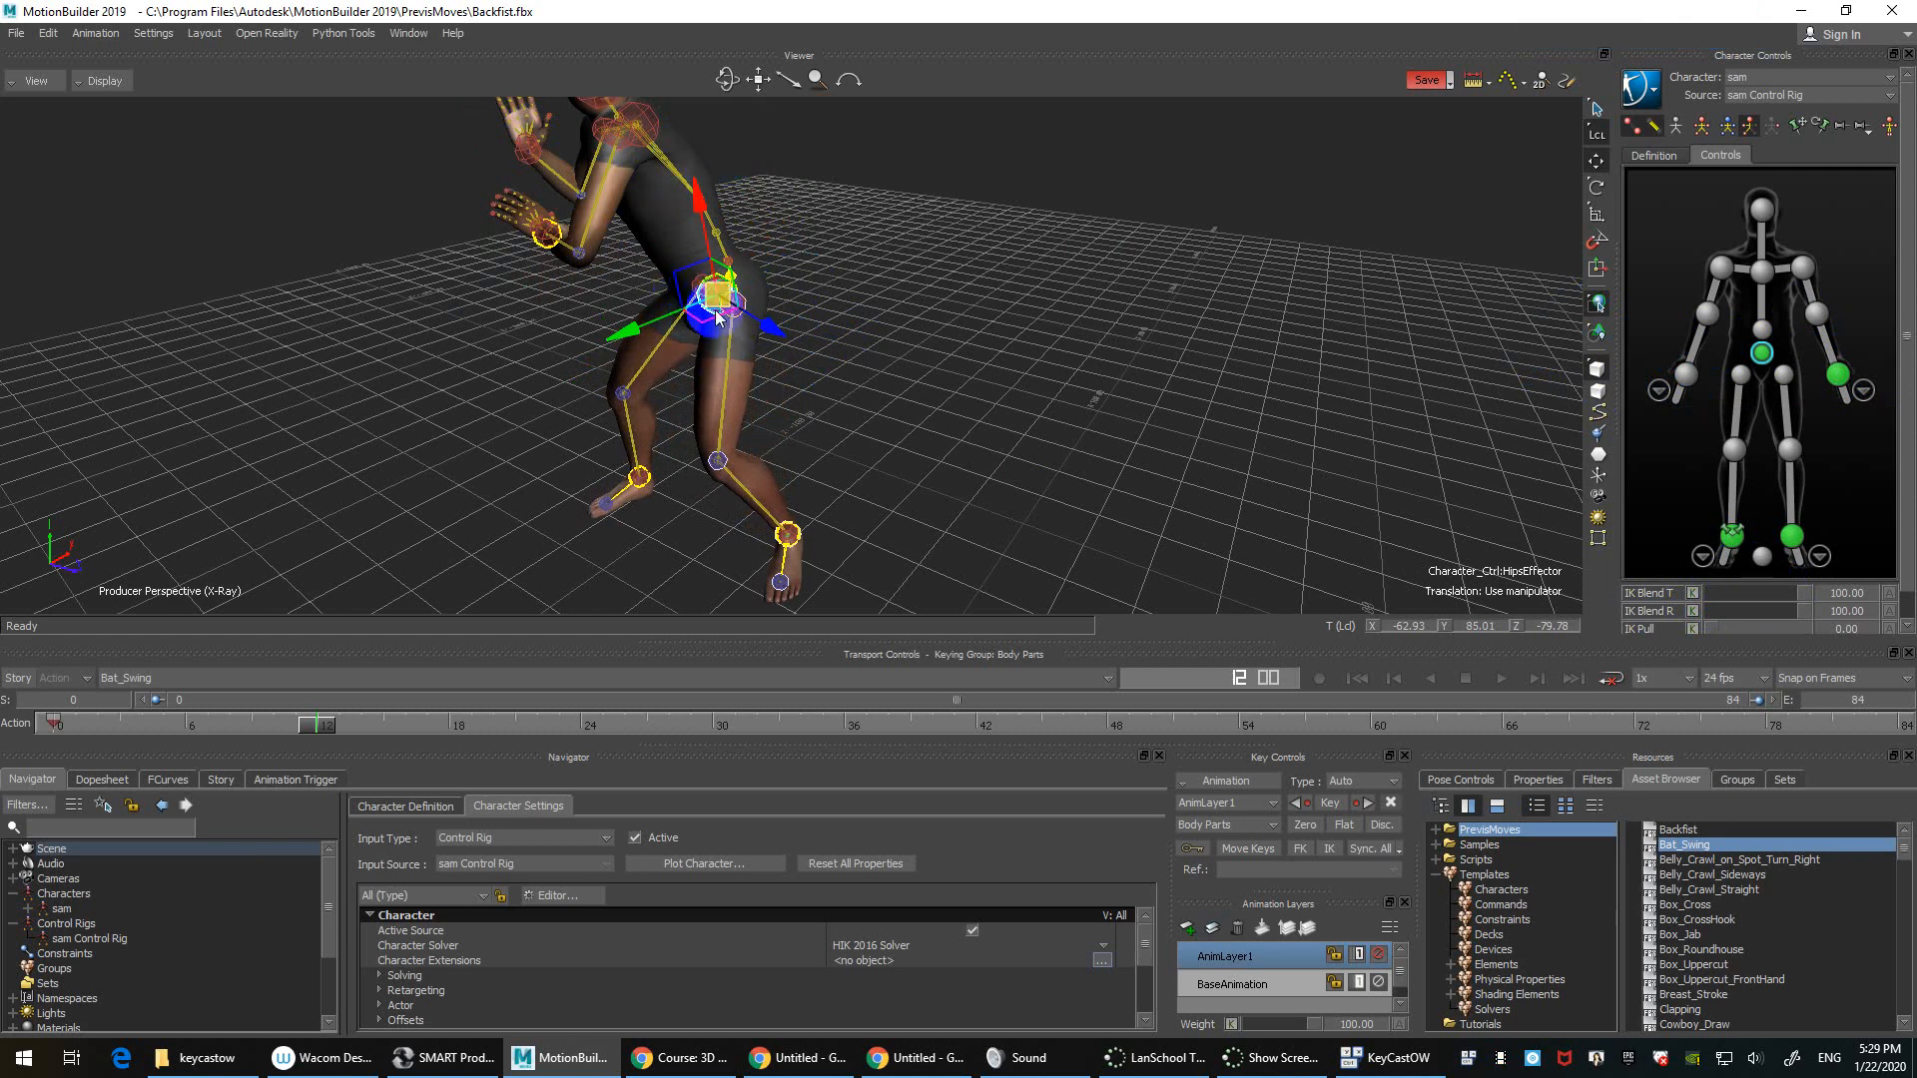
pyautogui.click(1687, 376)
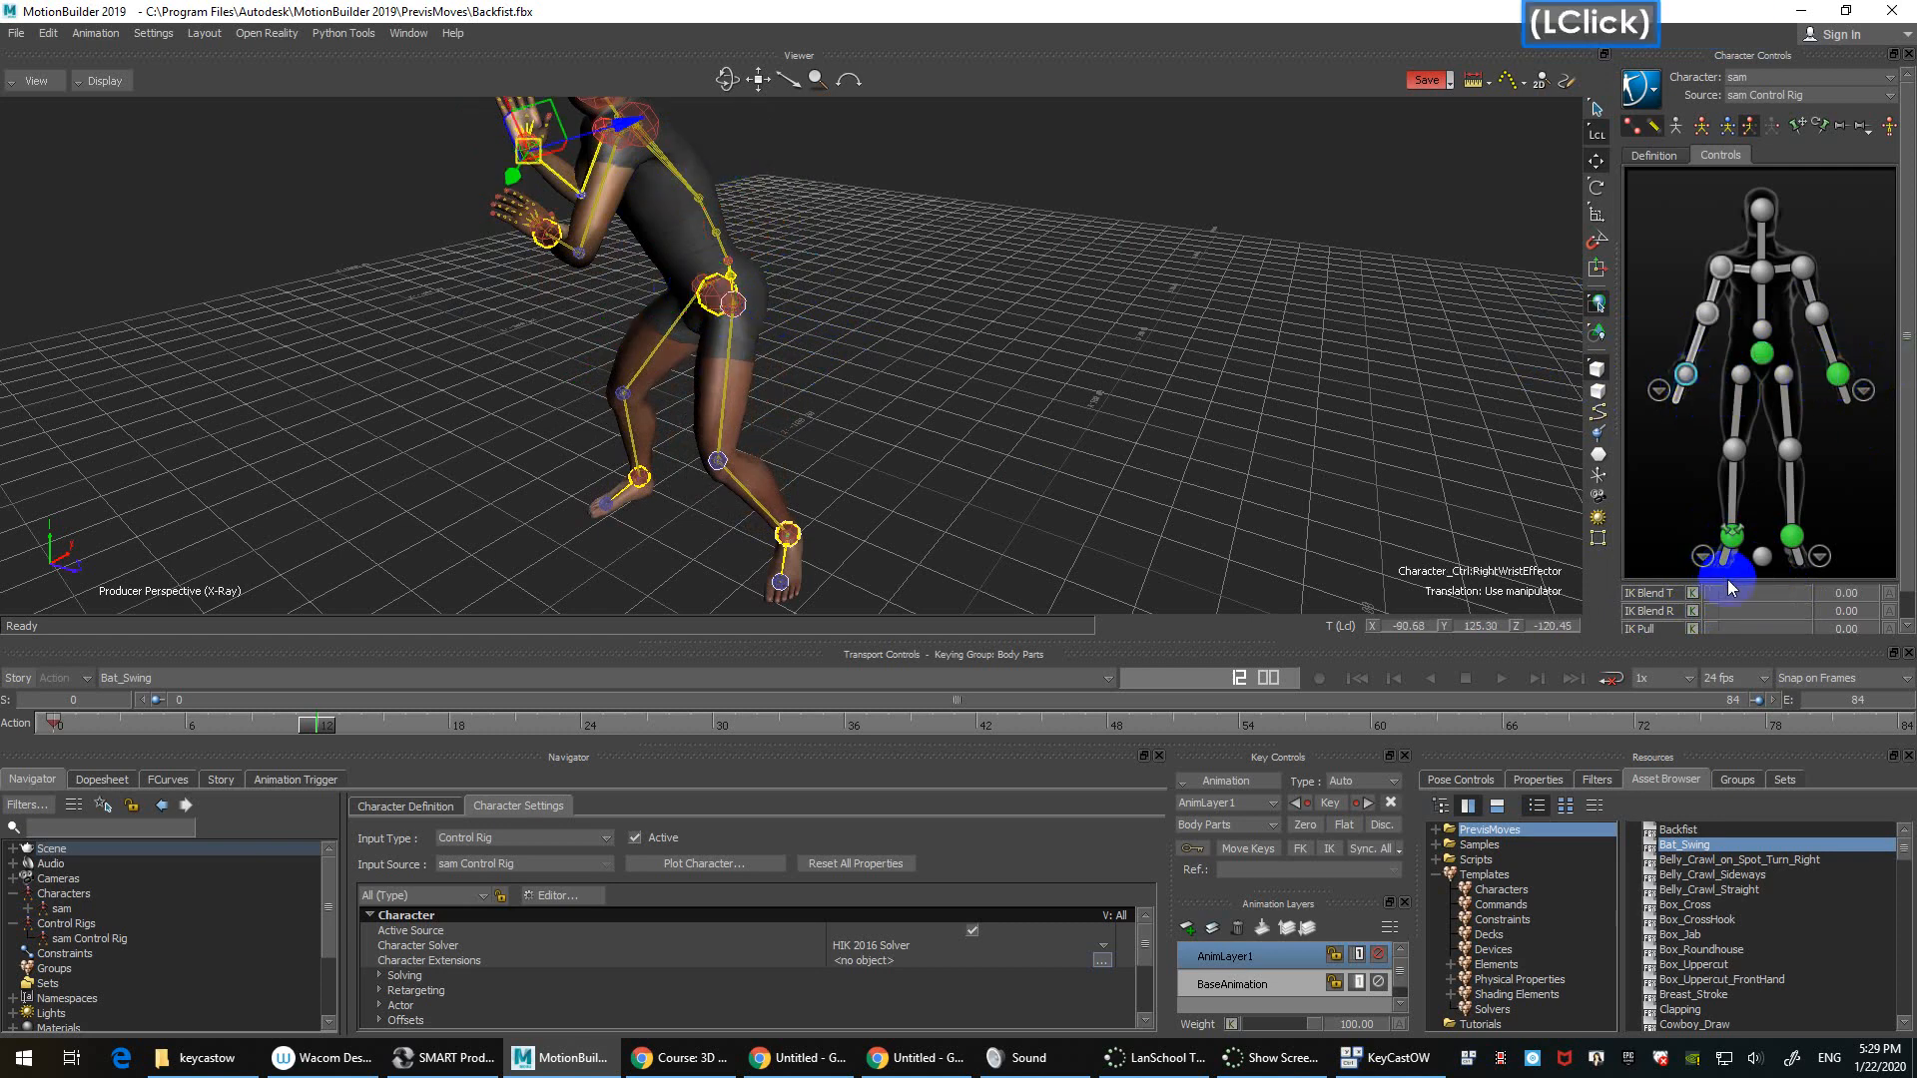
pyautogui.moveTo(764, 80); pyautogui.dragTo(1705, 543)
pyautogui.click(1779, 593)
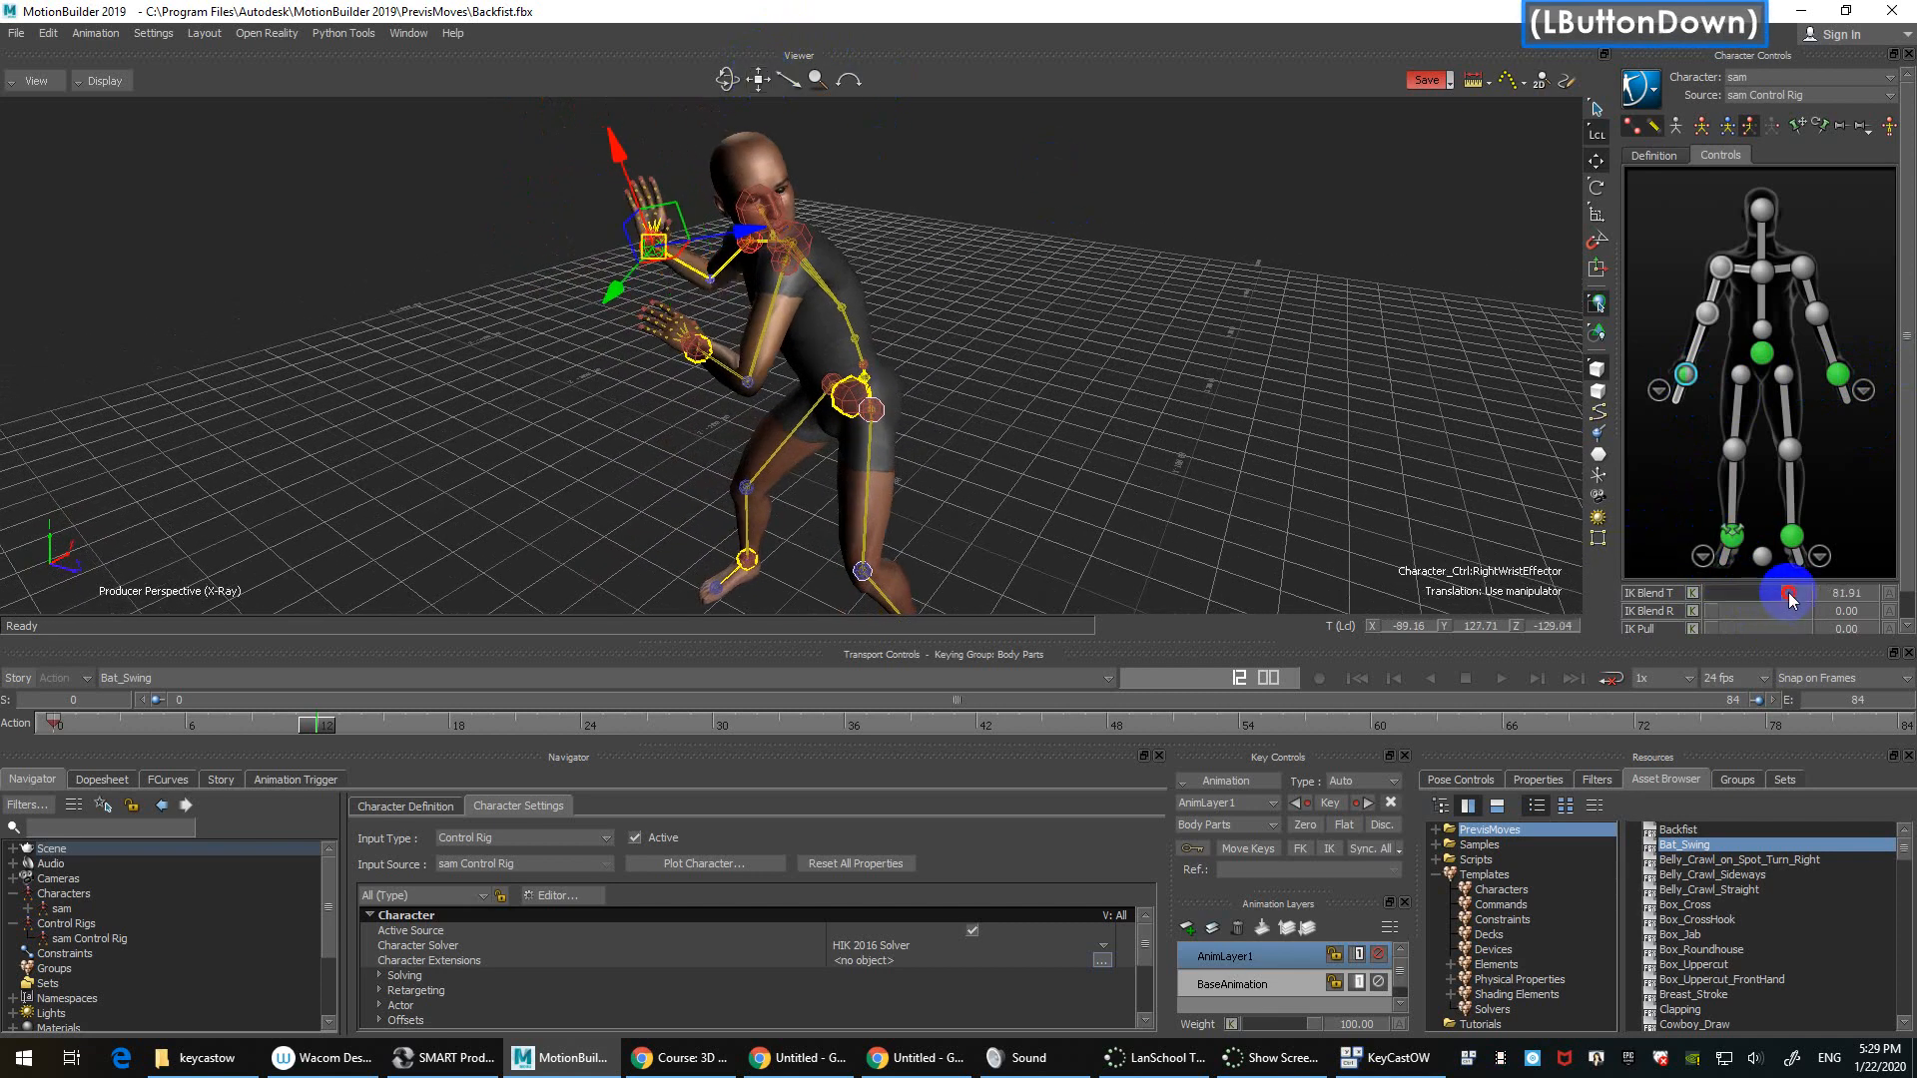
pyautogui.click(1812, 610)
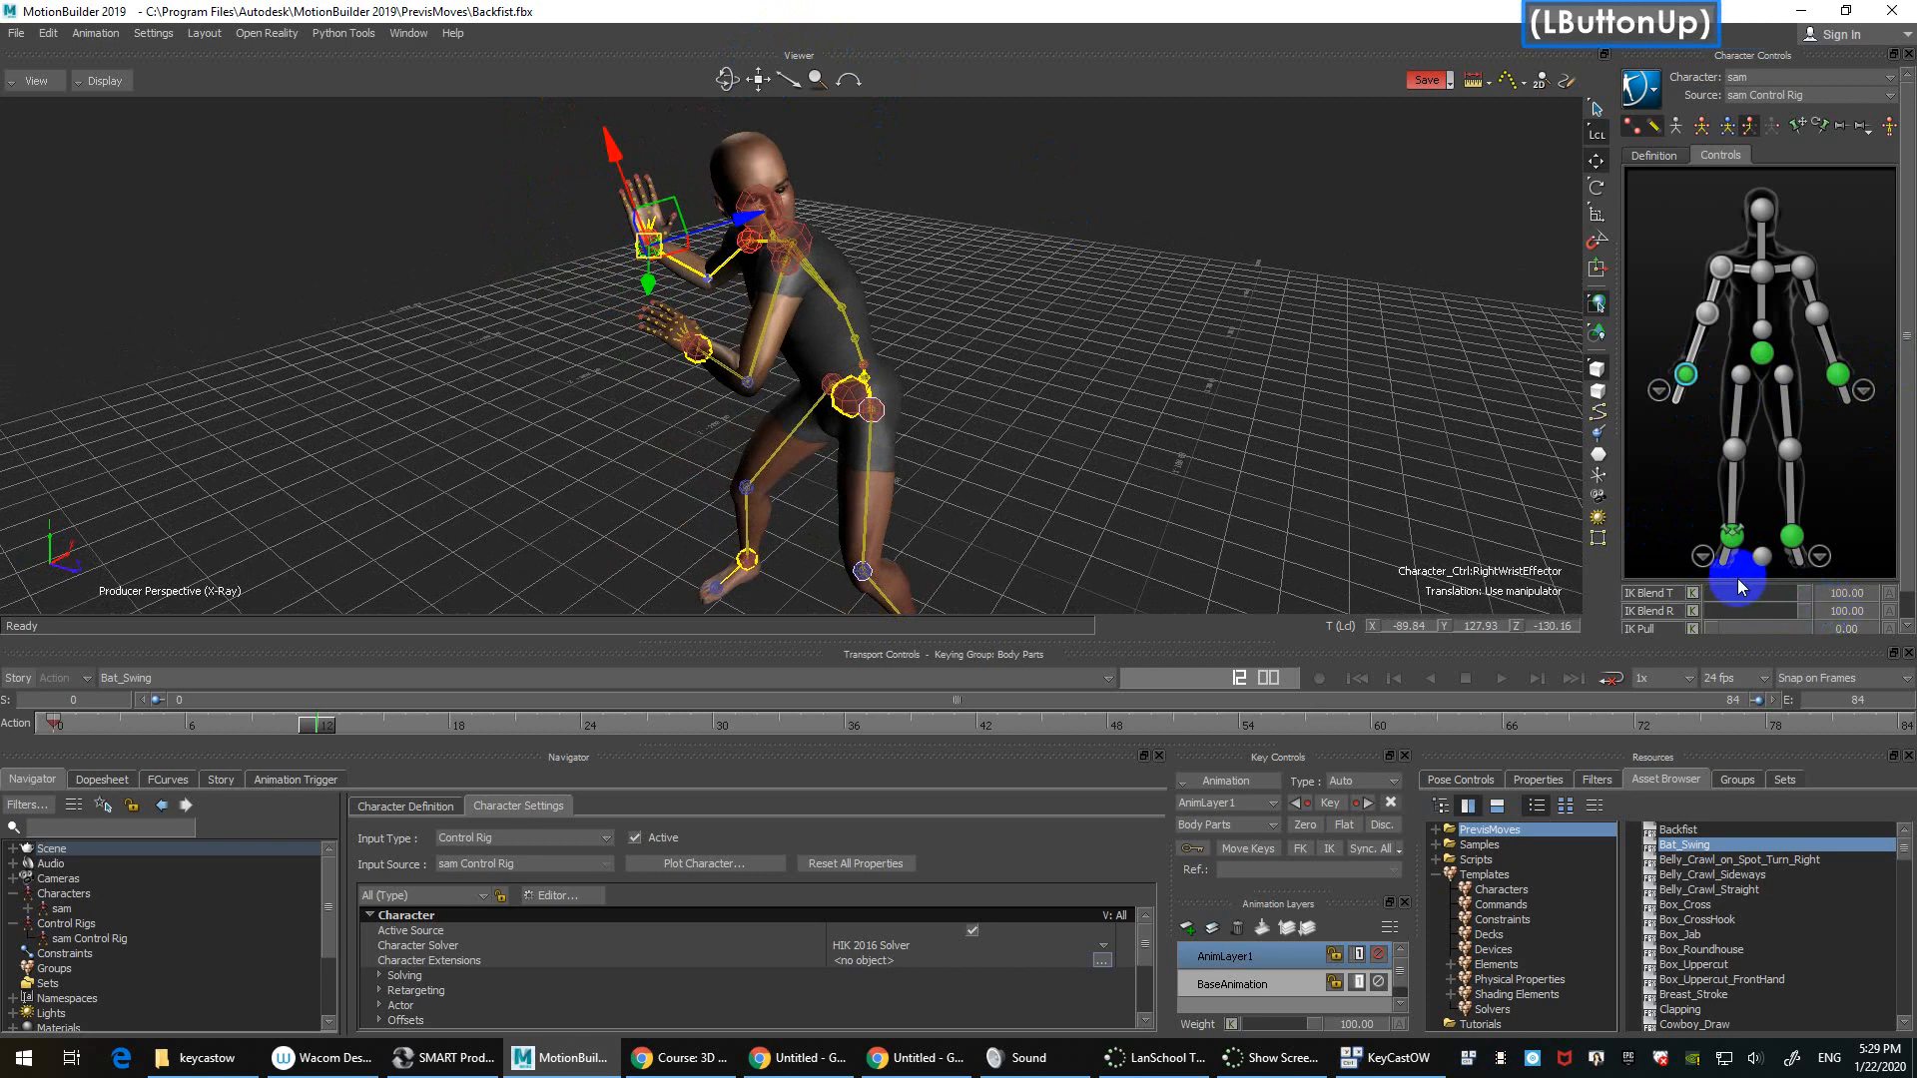
pyautogui.click(1763, 353)
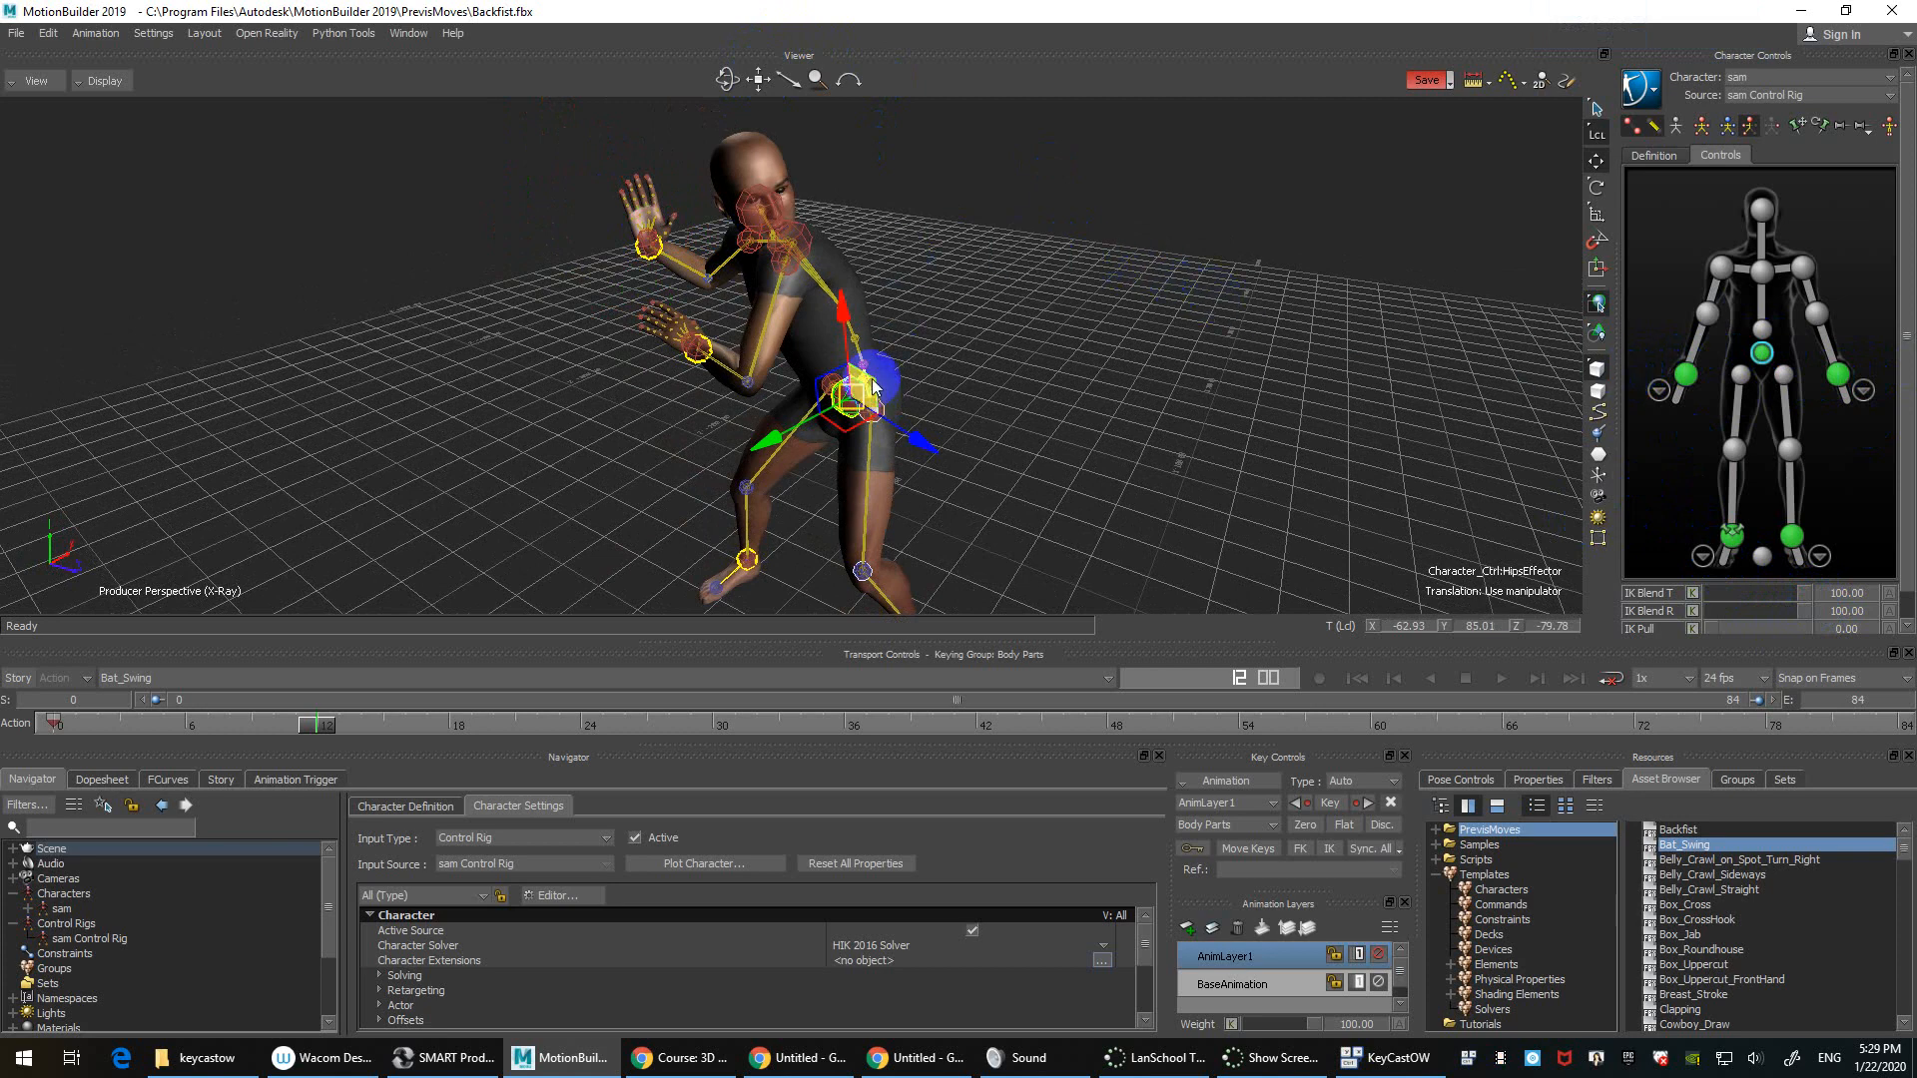
pyautogui.moveTo(864, 410); pyautogui.dragTo(901, 367)
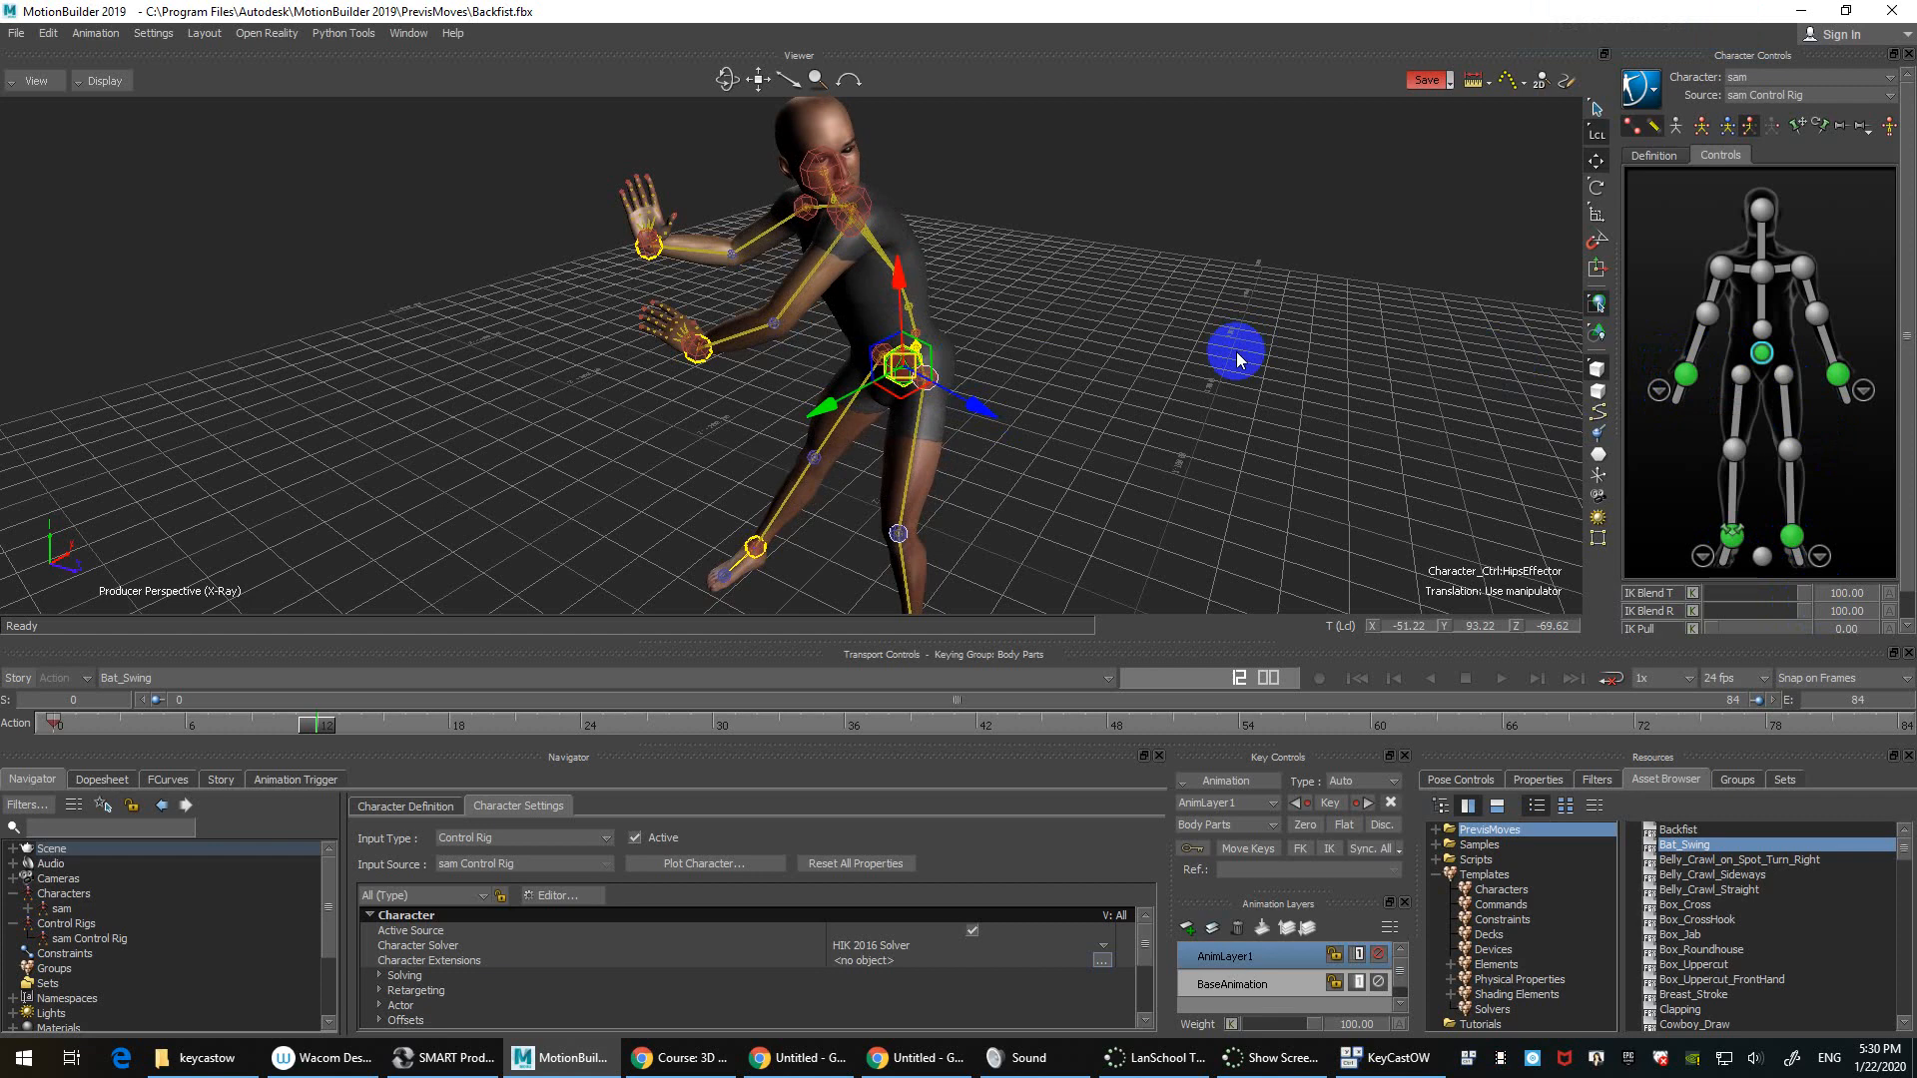
# Step: Set the right wrist's IK Blend R to 0 and move the hips to about -54.62, 98.26, -78.23
pyautogui.click(1223, 319)
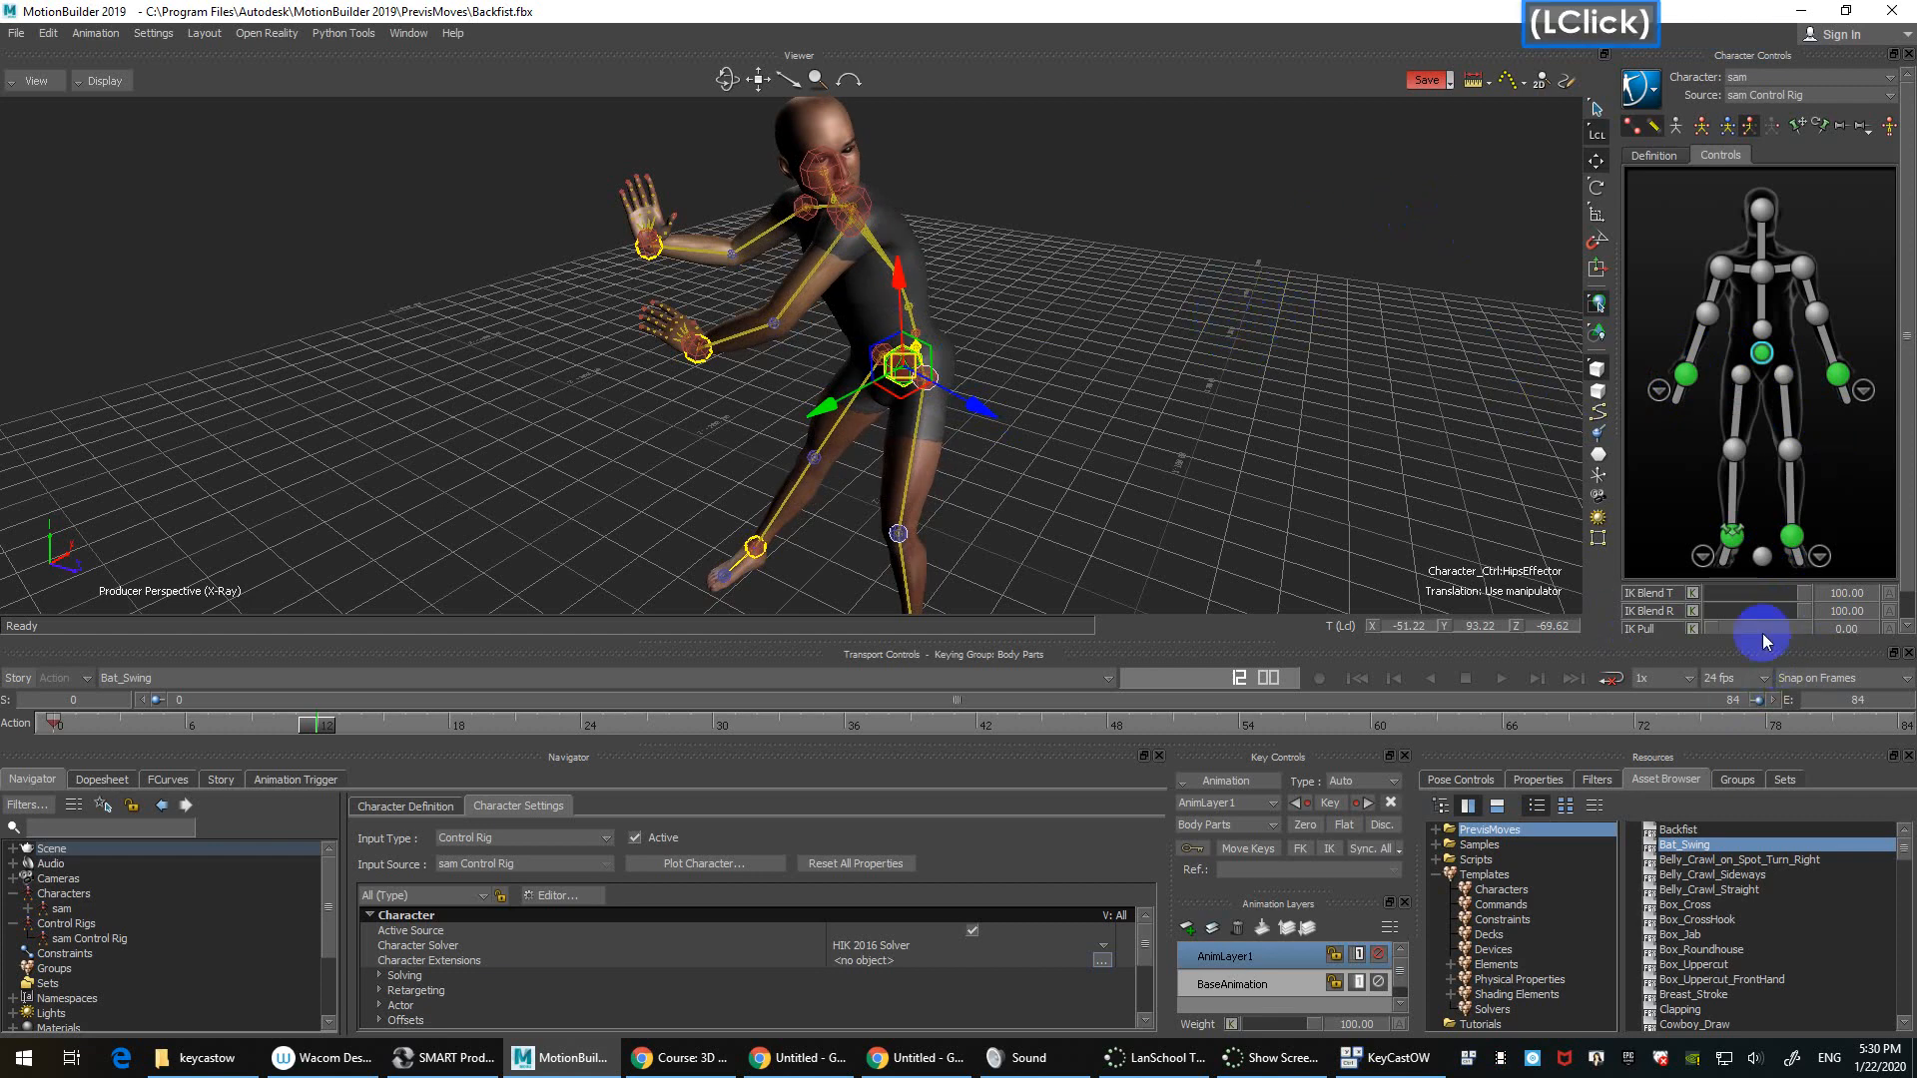
pyautogui.click(1685, 374)
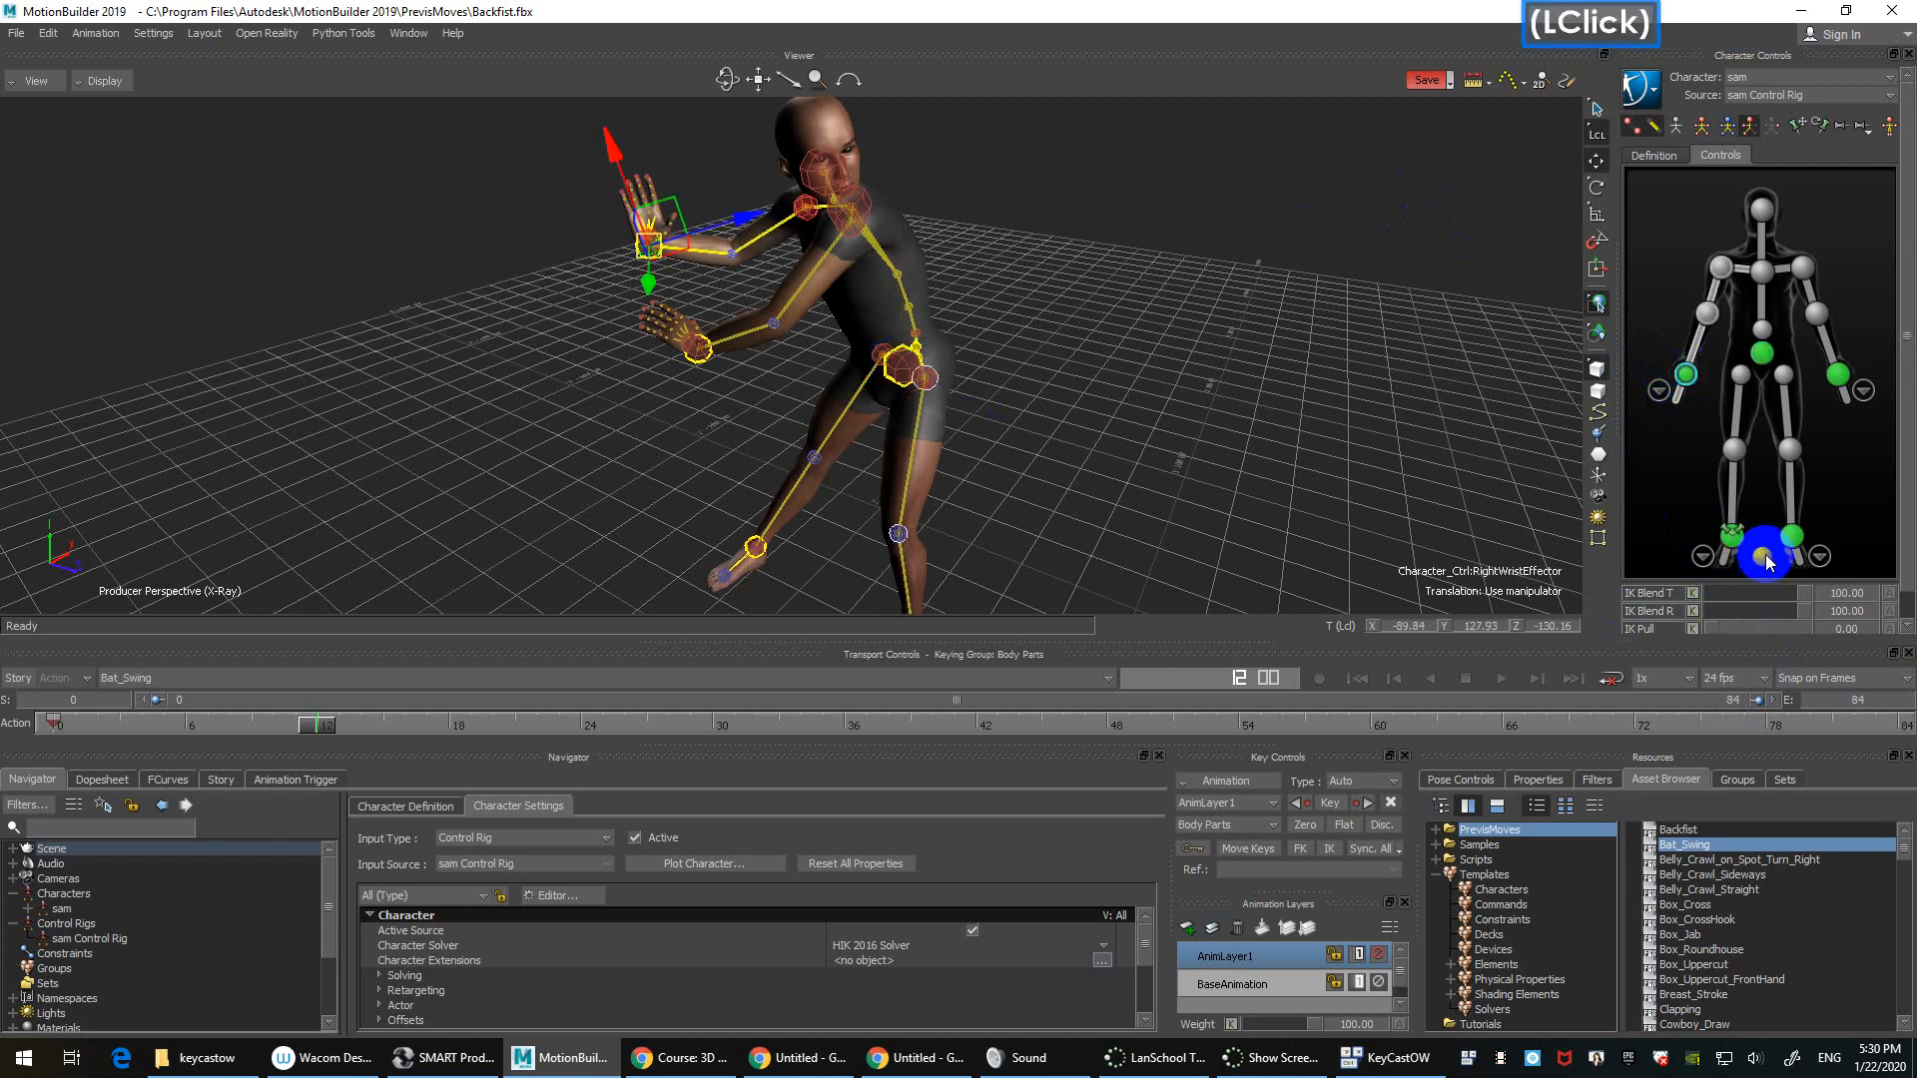
pyautogui.moveTo(1805, 611); pyautogui.dragTo(1703, 616)
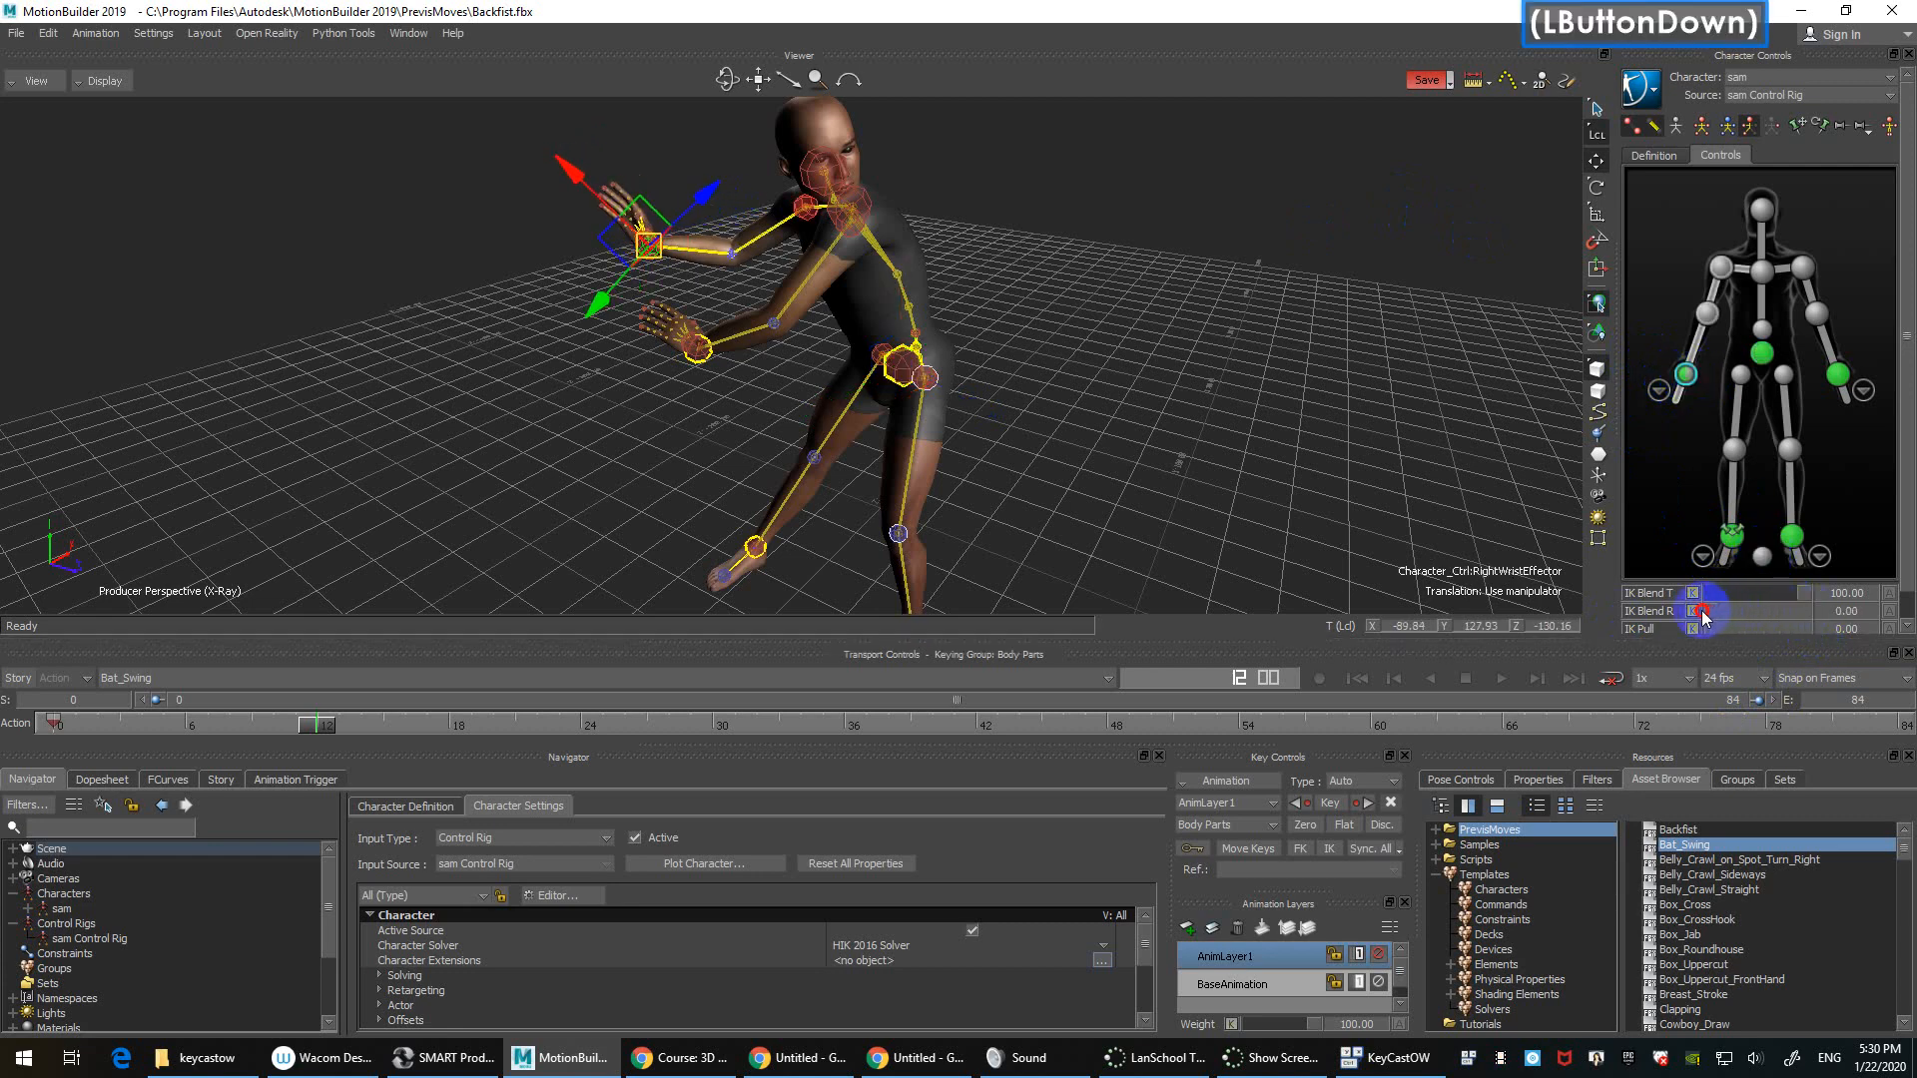
pyautogui.click(1762, 353)
pyautogui.moveTo(938, 380); pyautogui.dragTo(878, 352)
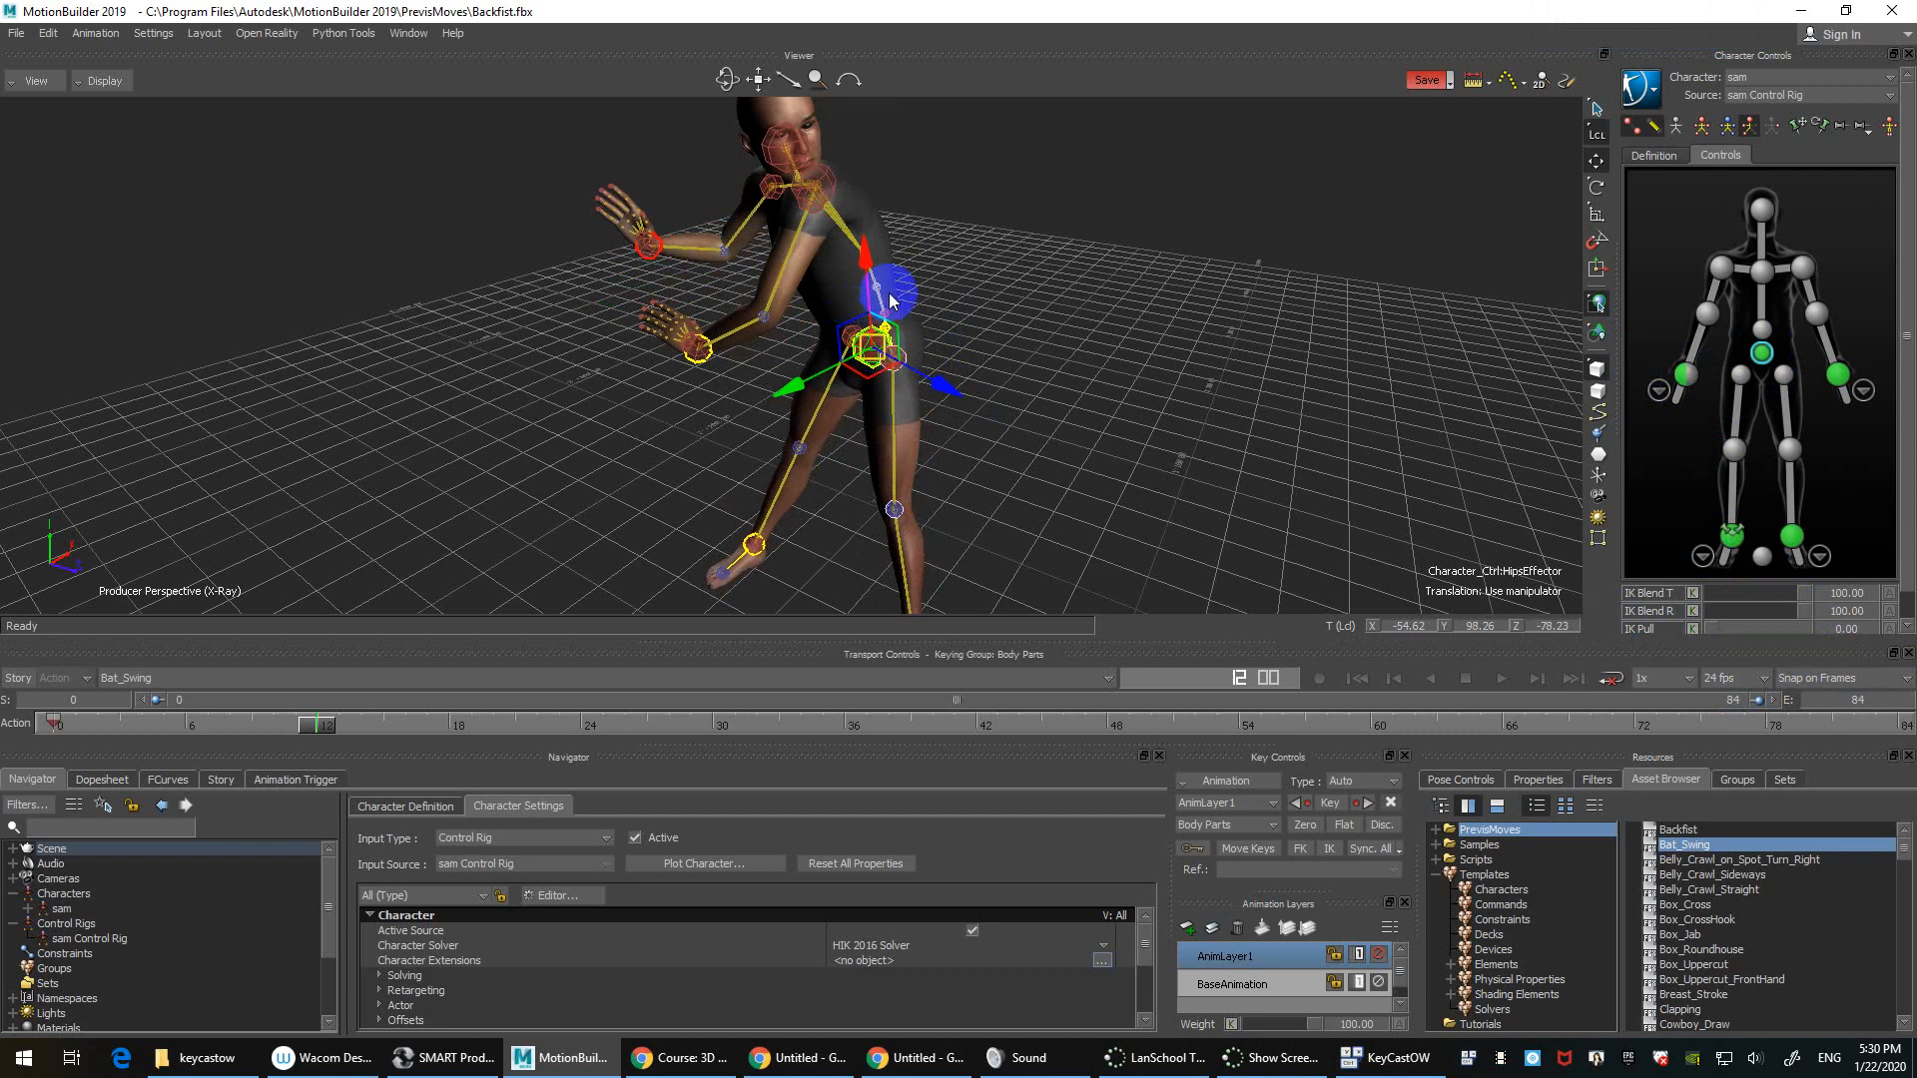
pyautogui.click(1326, 421)
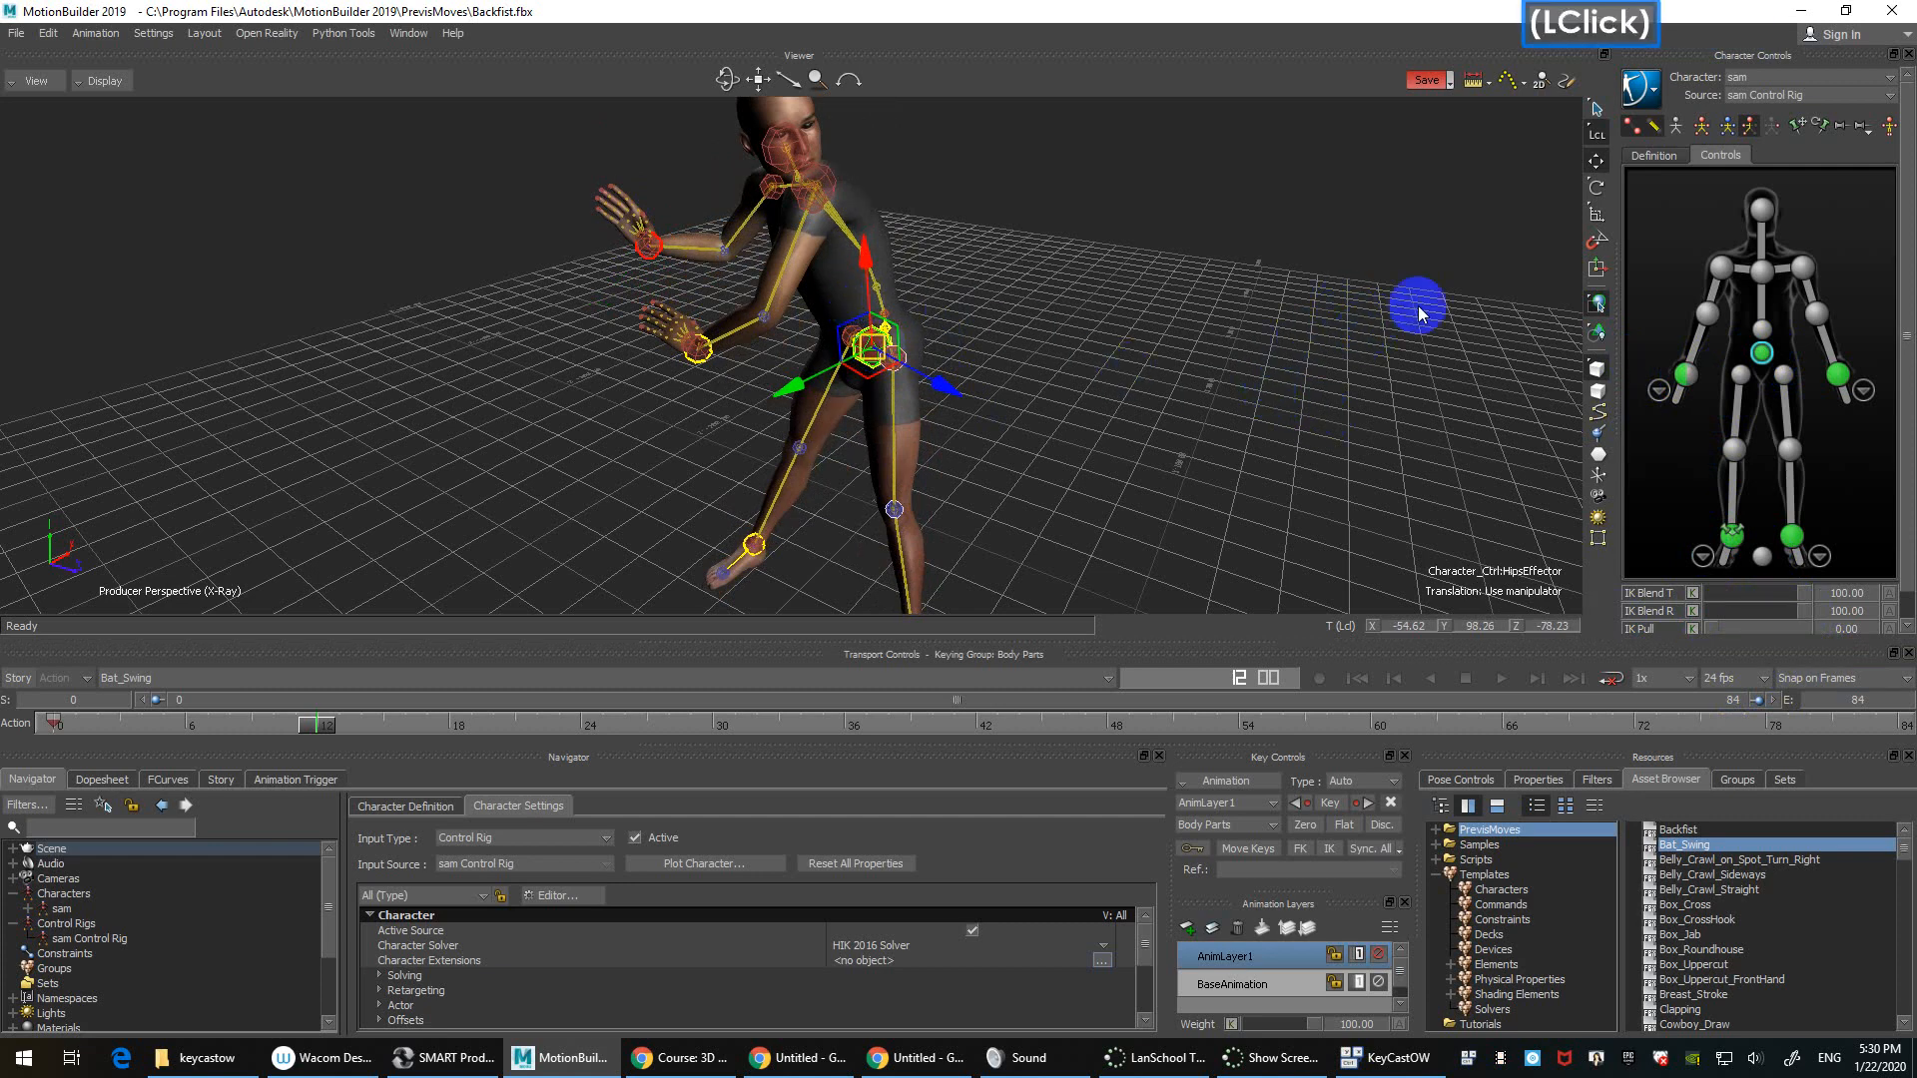
pyautogui.click(1259, 276)
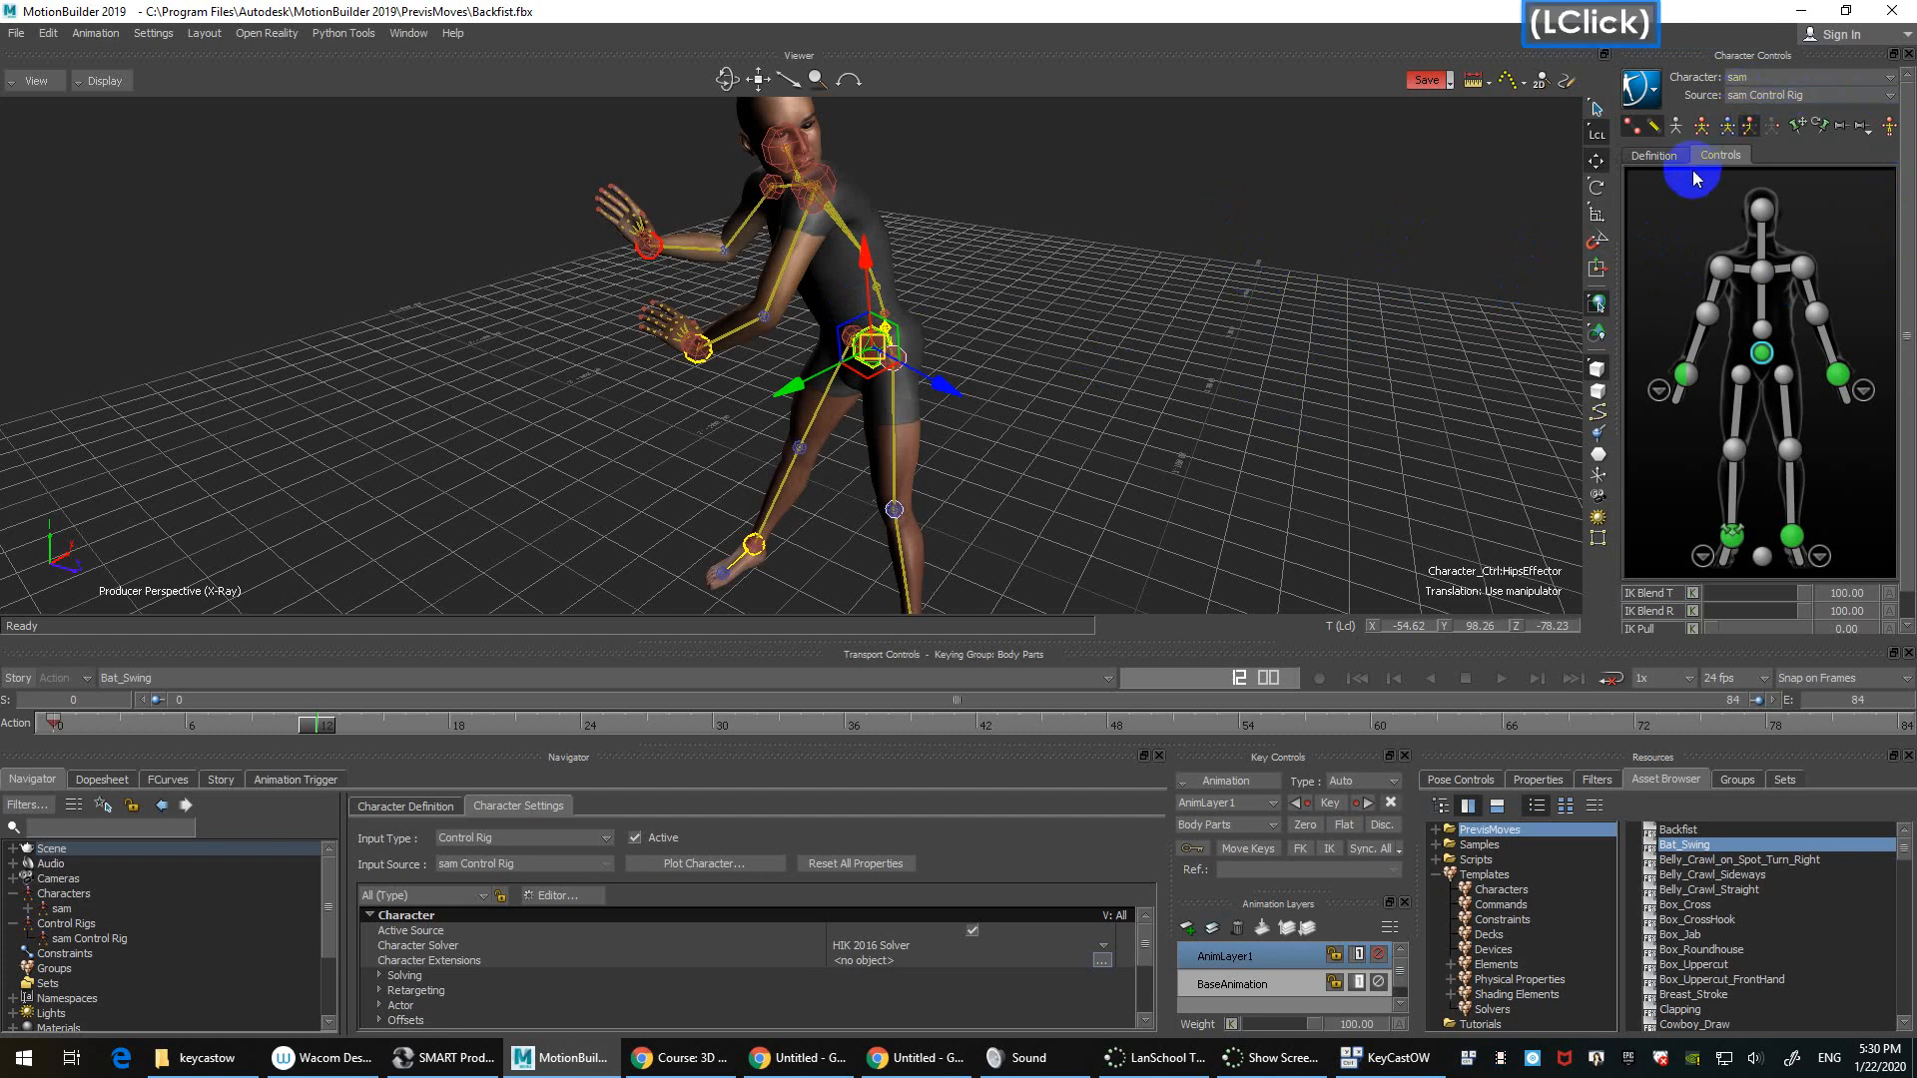
# Step: Switch the hips effector from Translate through Rotate to Scale and drag its scale manipulator slightly
pyautogui.click(1595, 160)
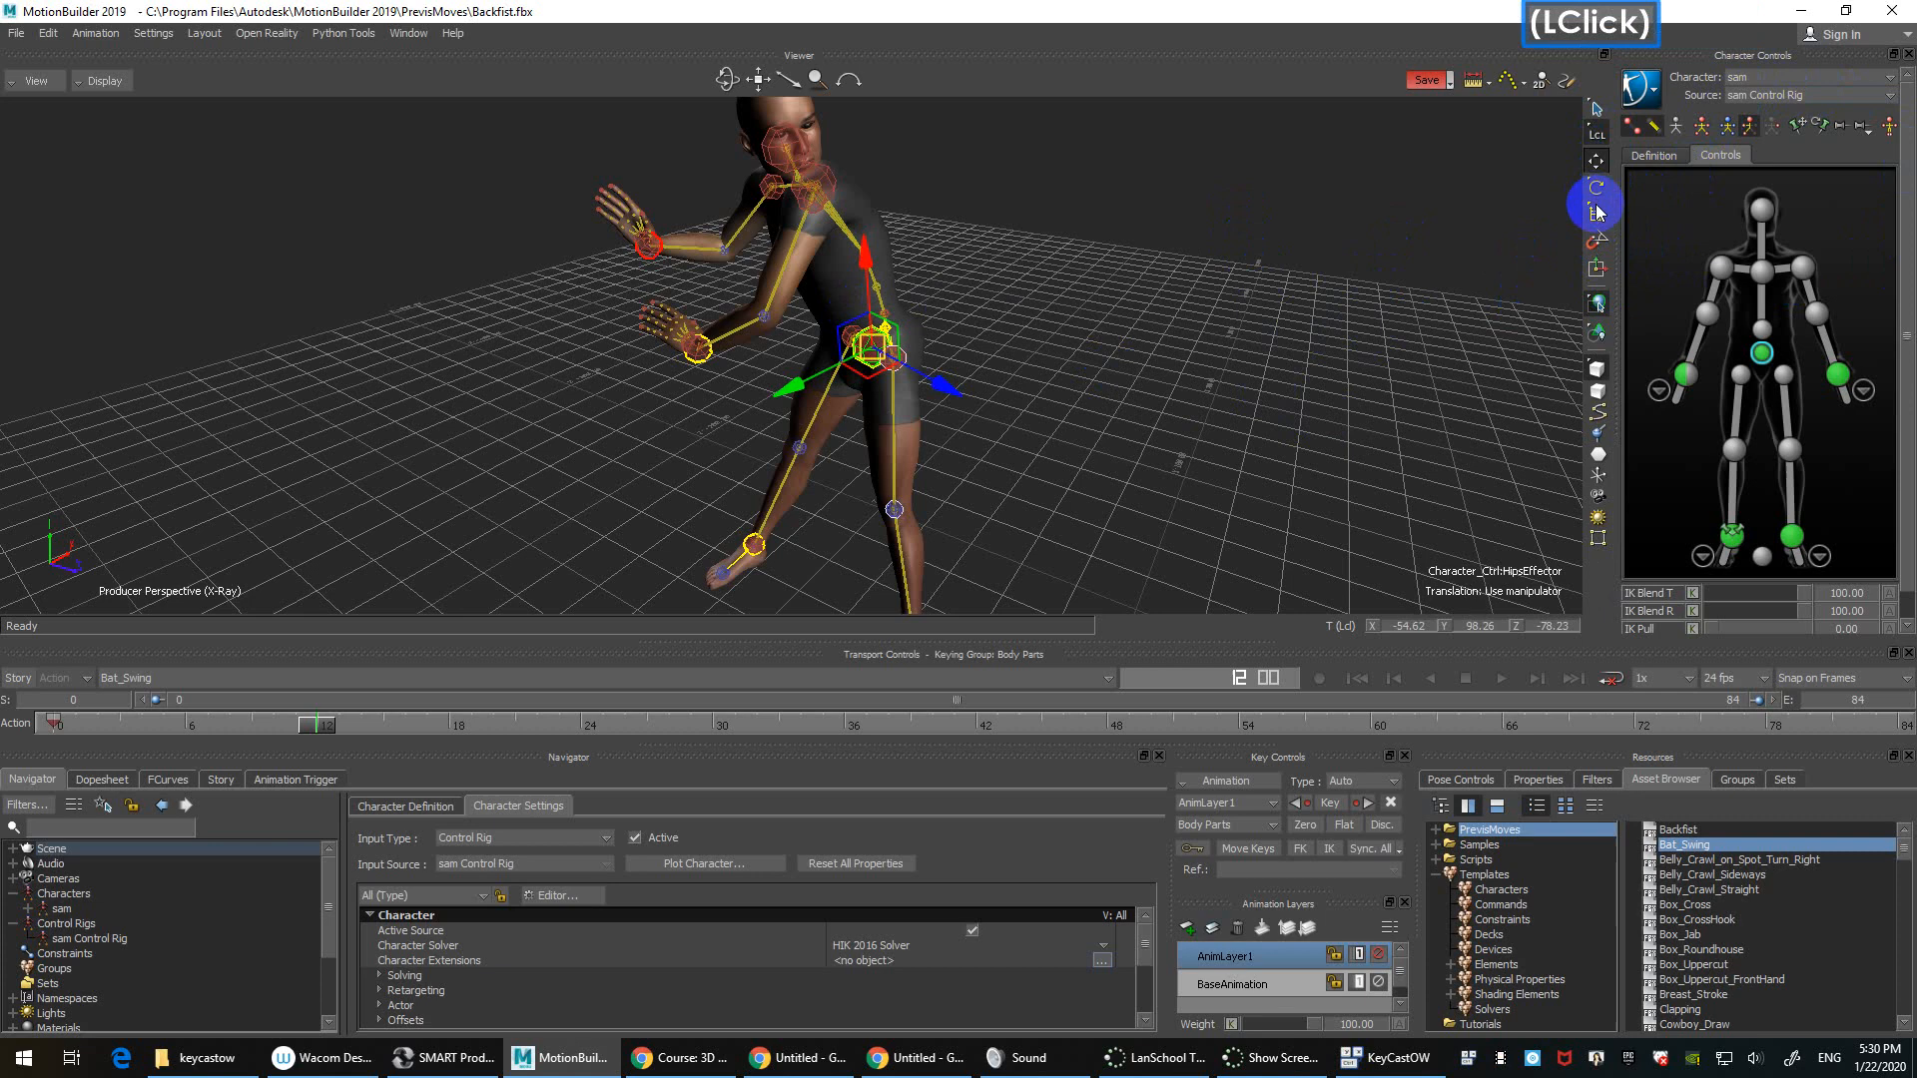
pyautogui.click(1596, 161)
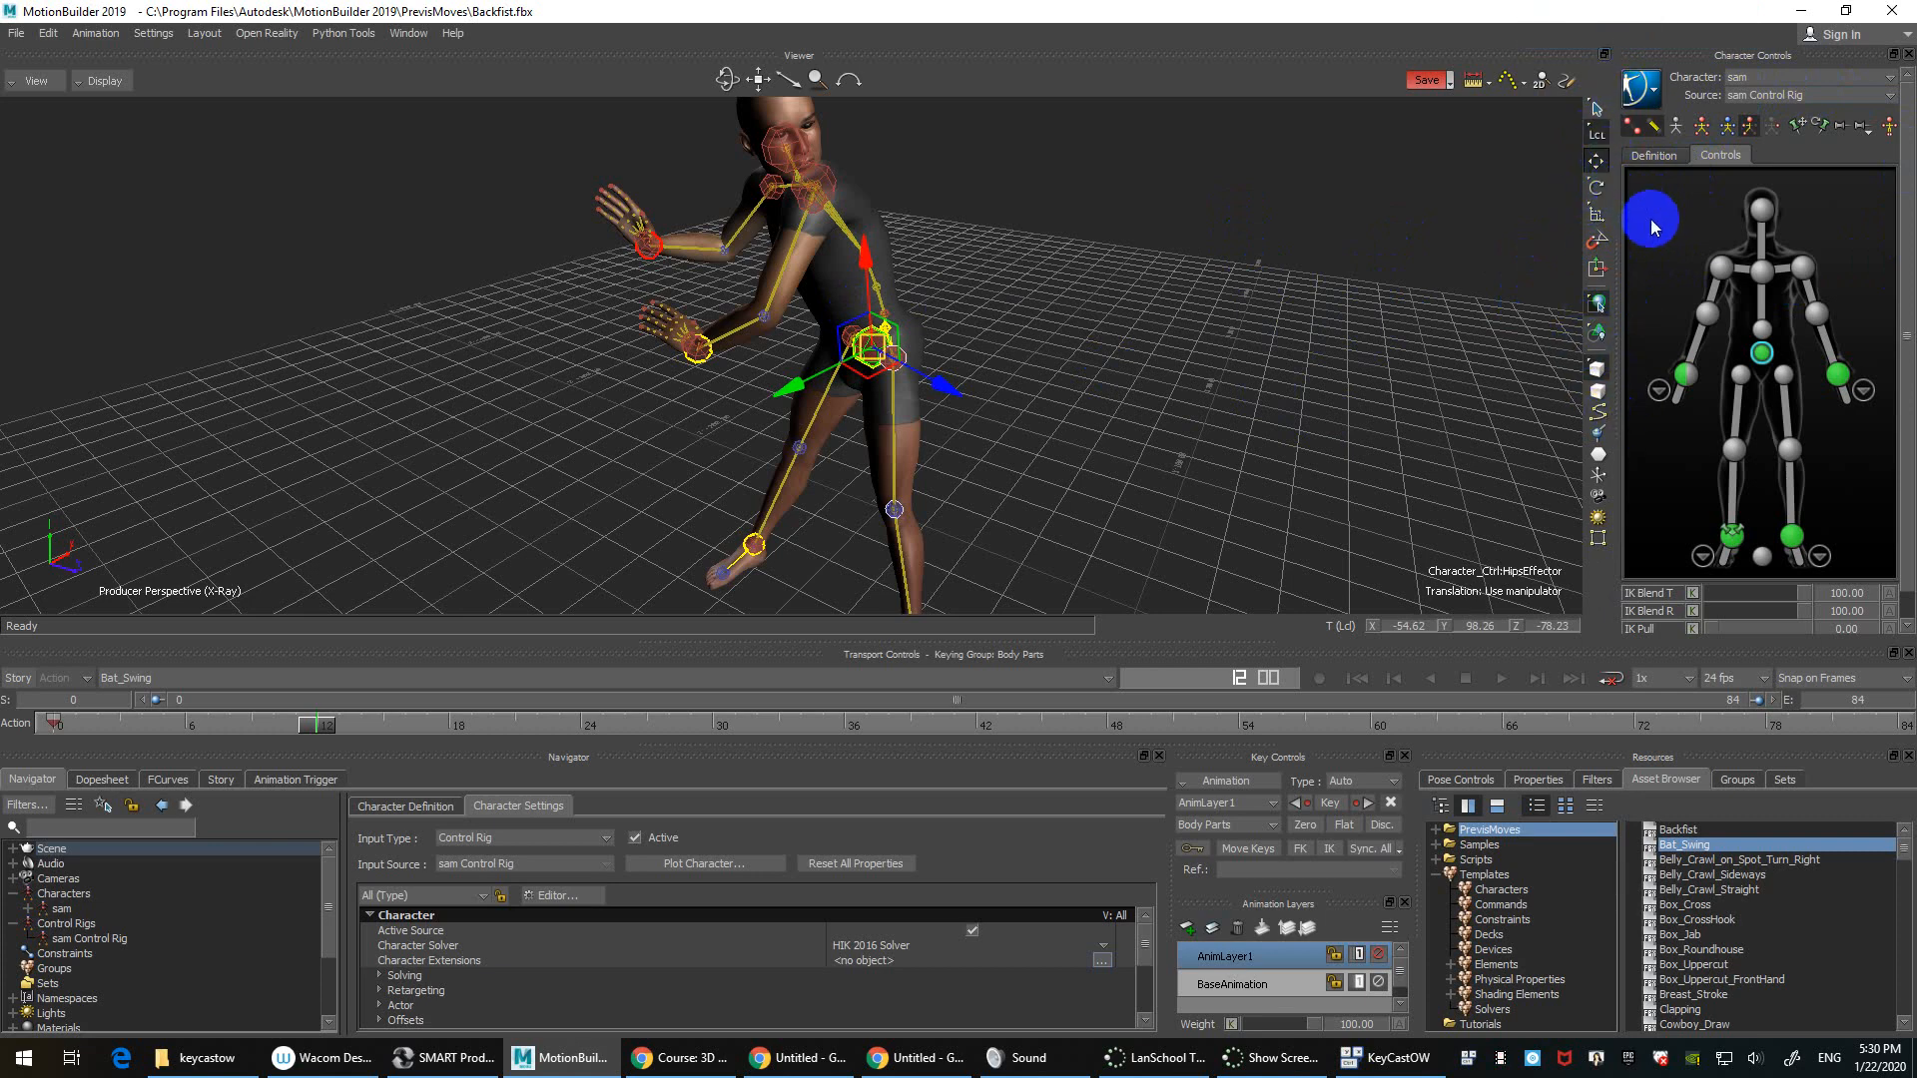
pyautogui.click(1597, 188)
pyautogui.click(1597, 213)
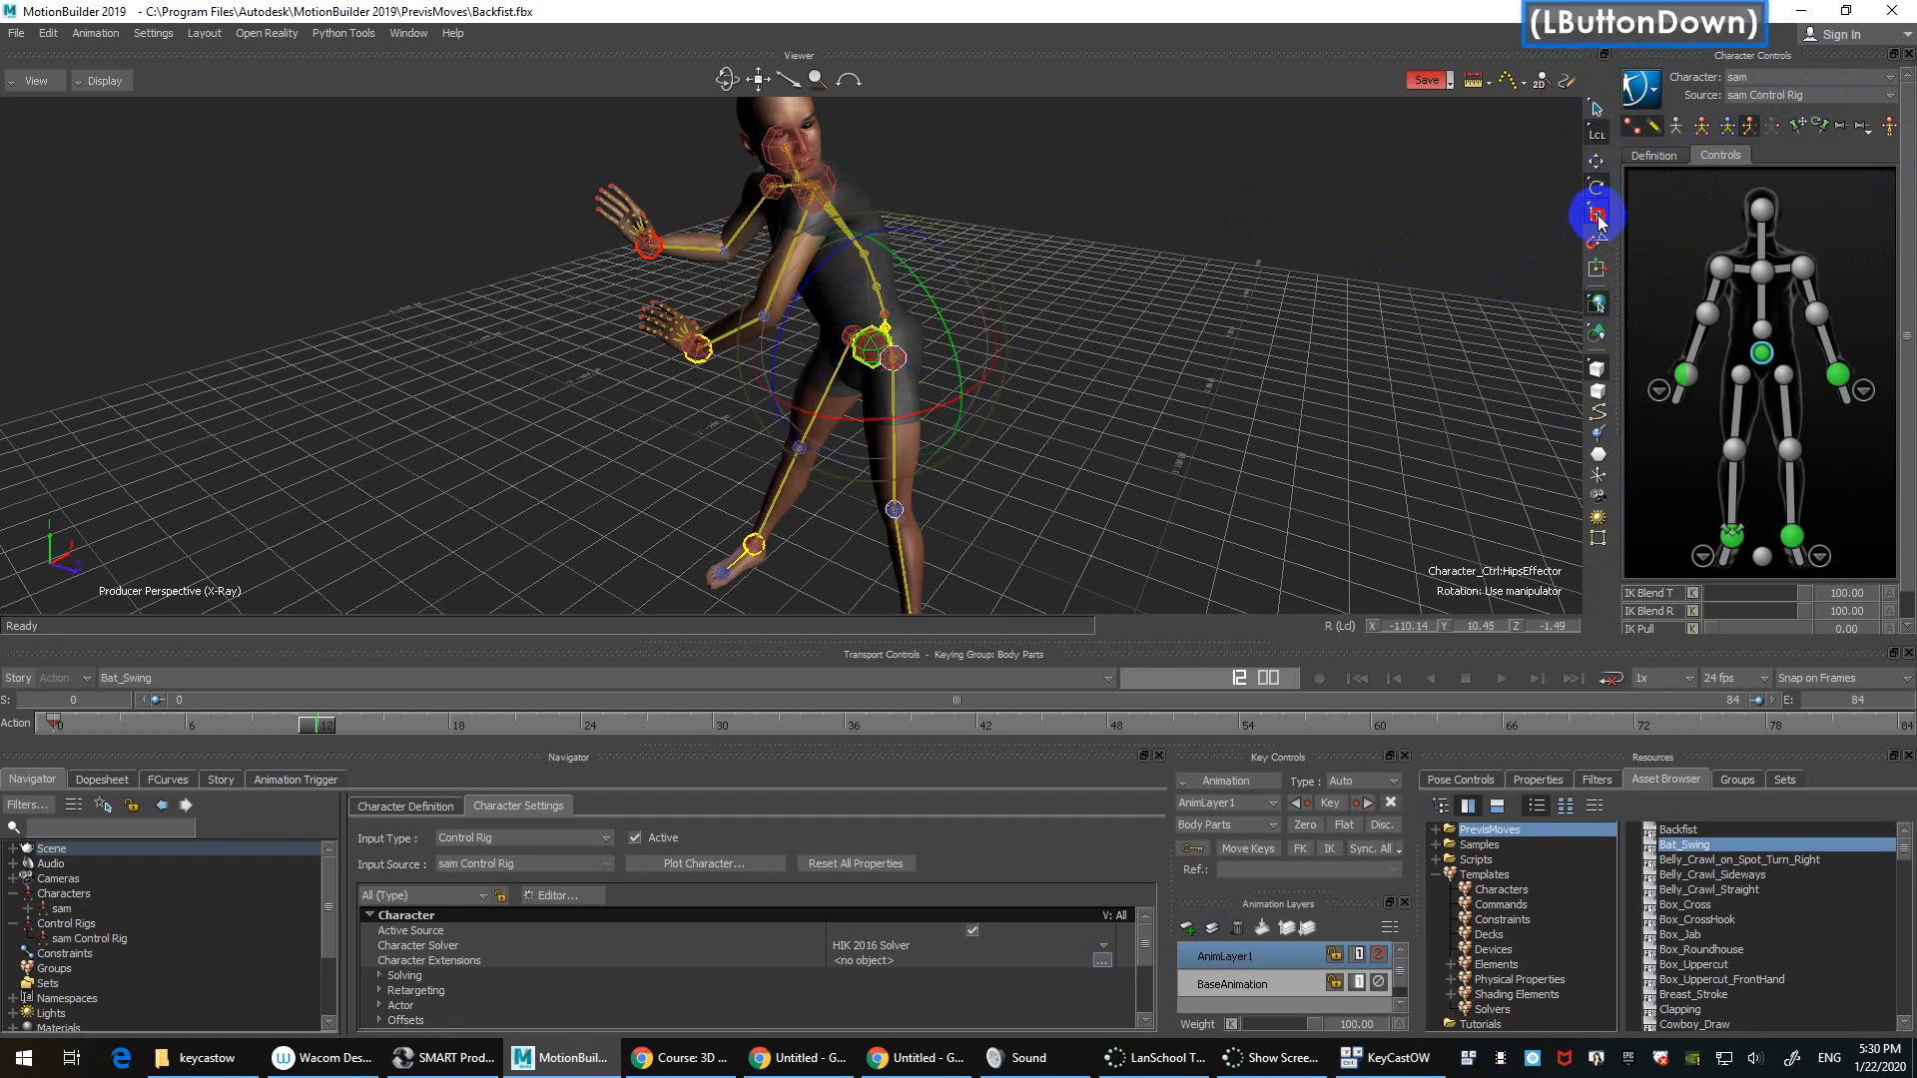
pyautogui.moveTo(879, 348); pyautogui.dragTo(1241, 376)
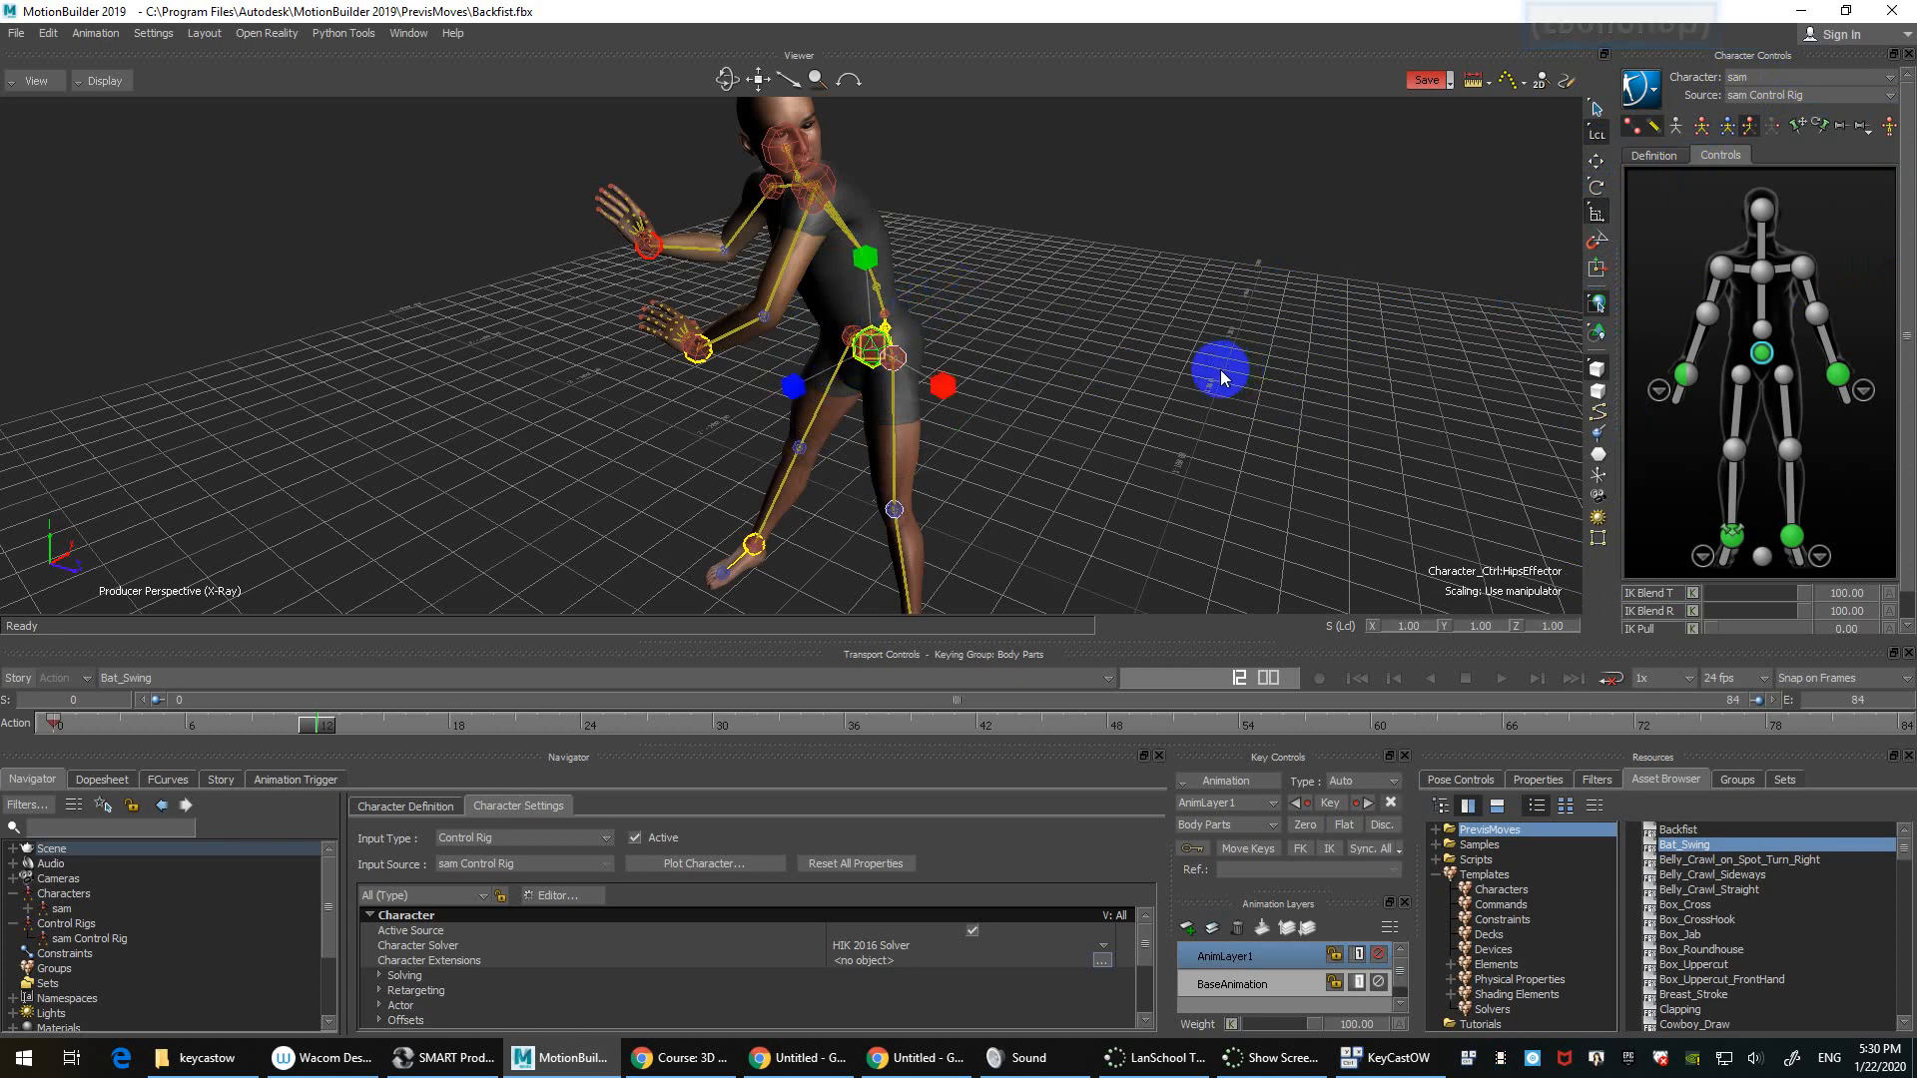
pyautogui.click(1218, 369)
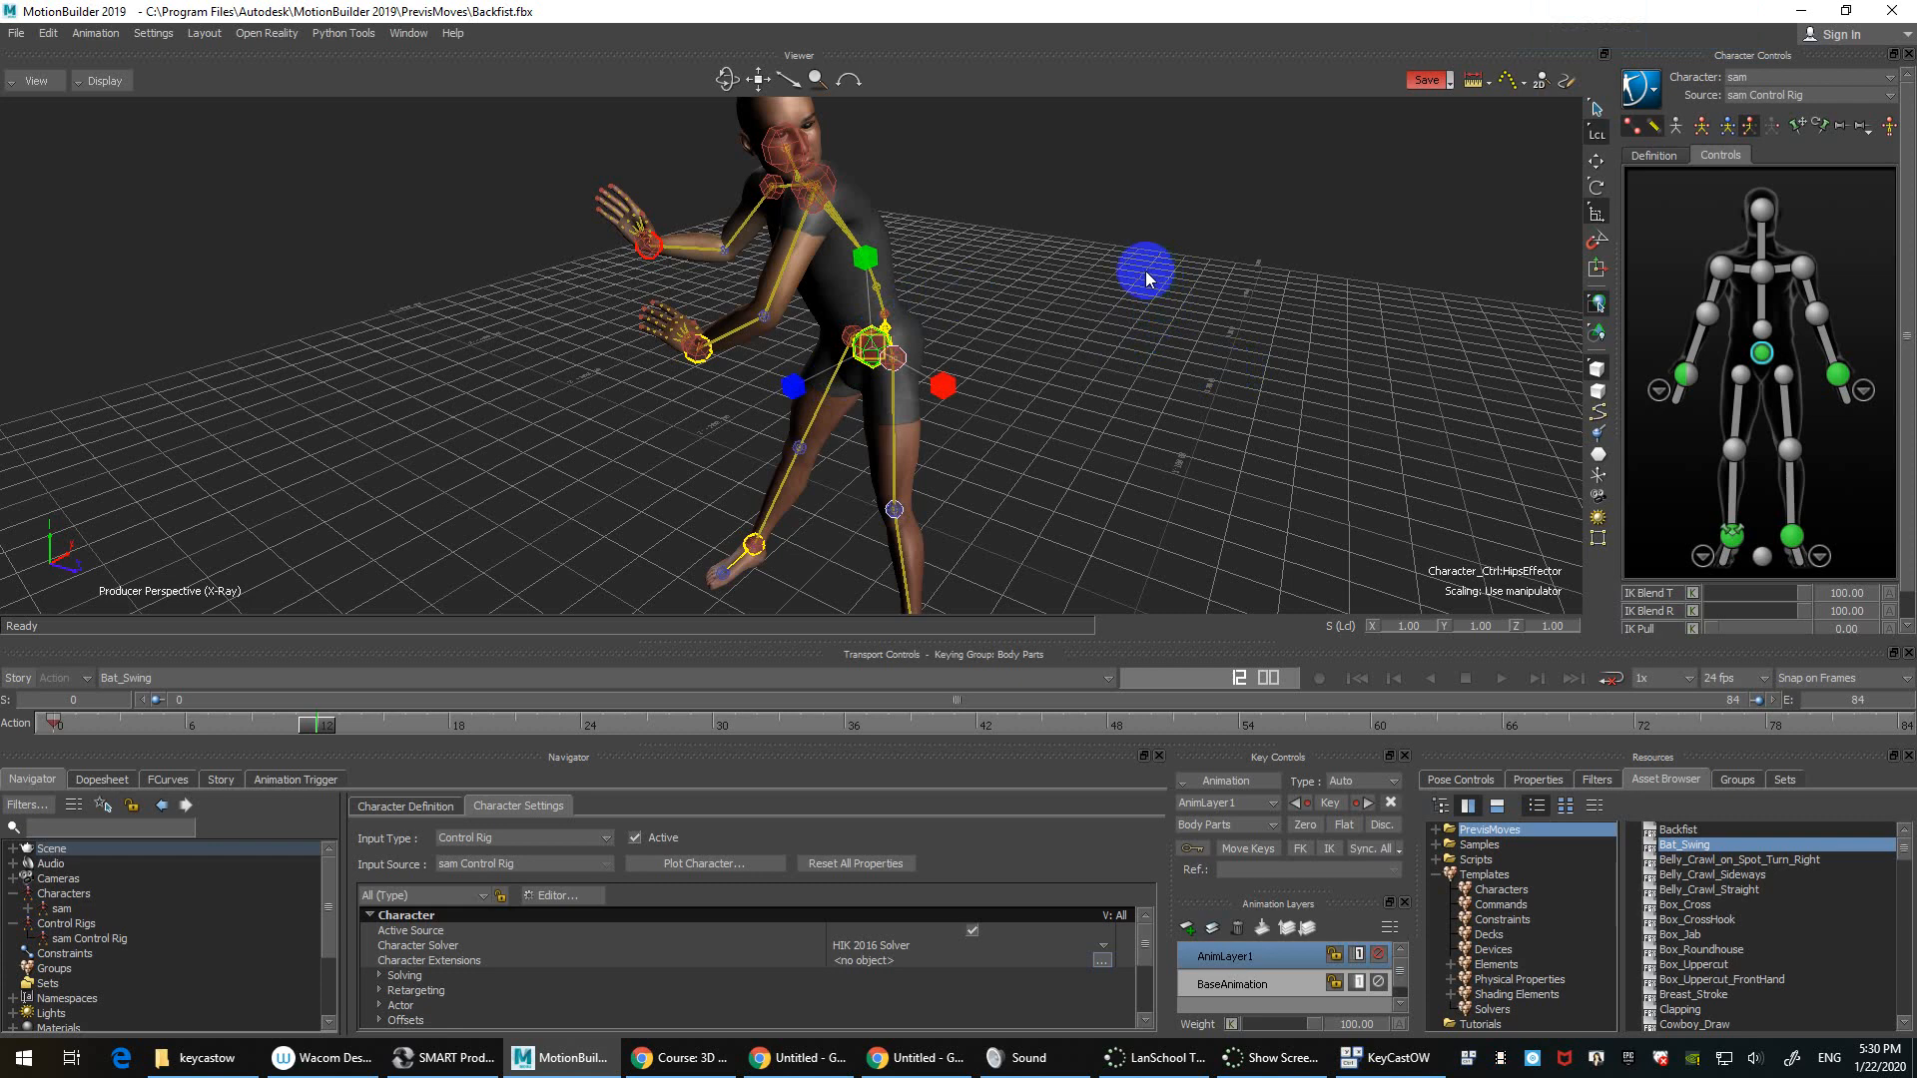
pyautogui.click(1146, 272)
# Step: Drag the Ball from Samples > Props into the viewer and merge it with <No Animation>
pyautogui.click(1478, 847)
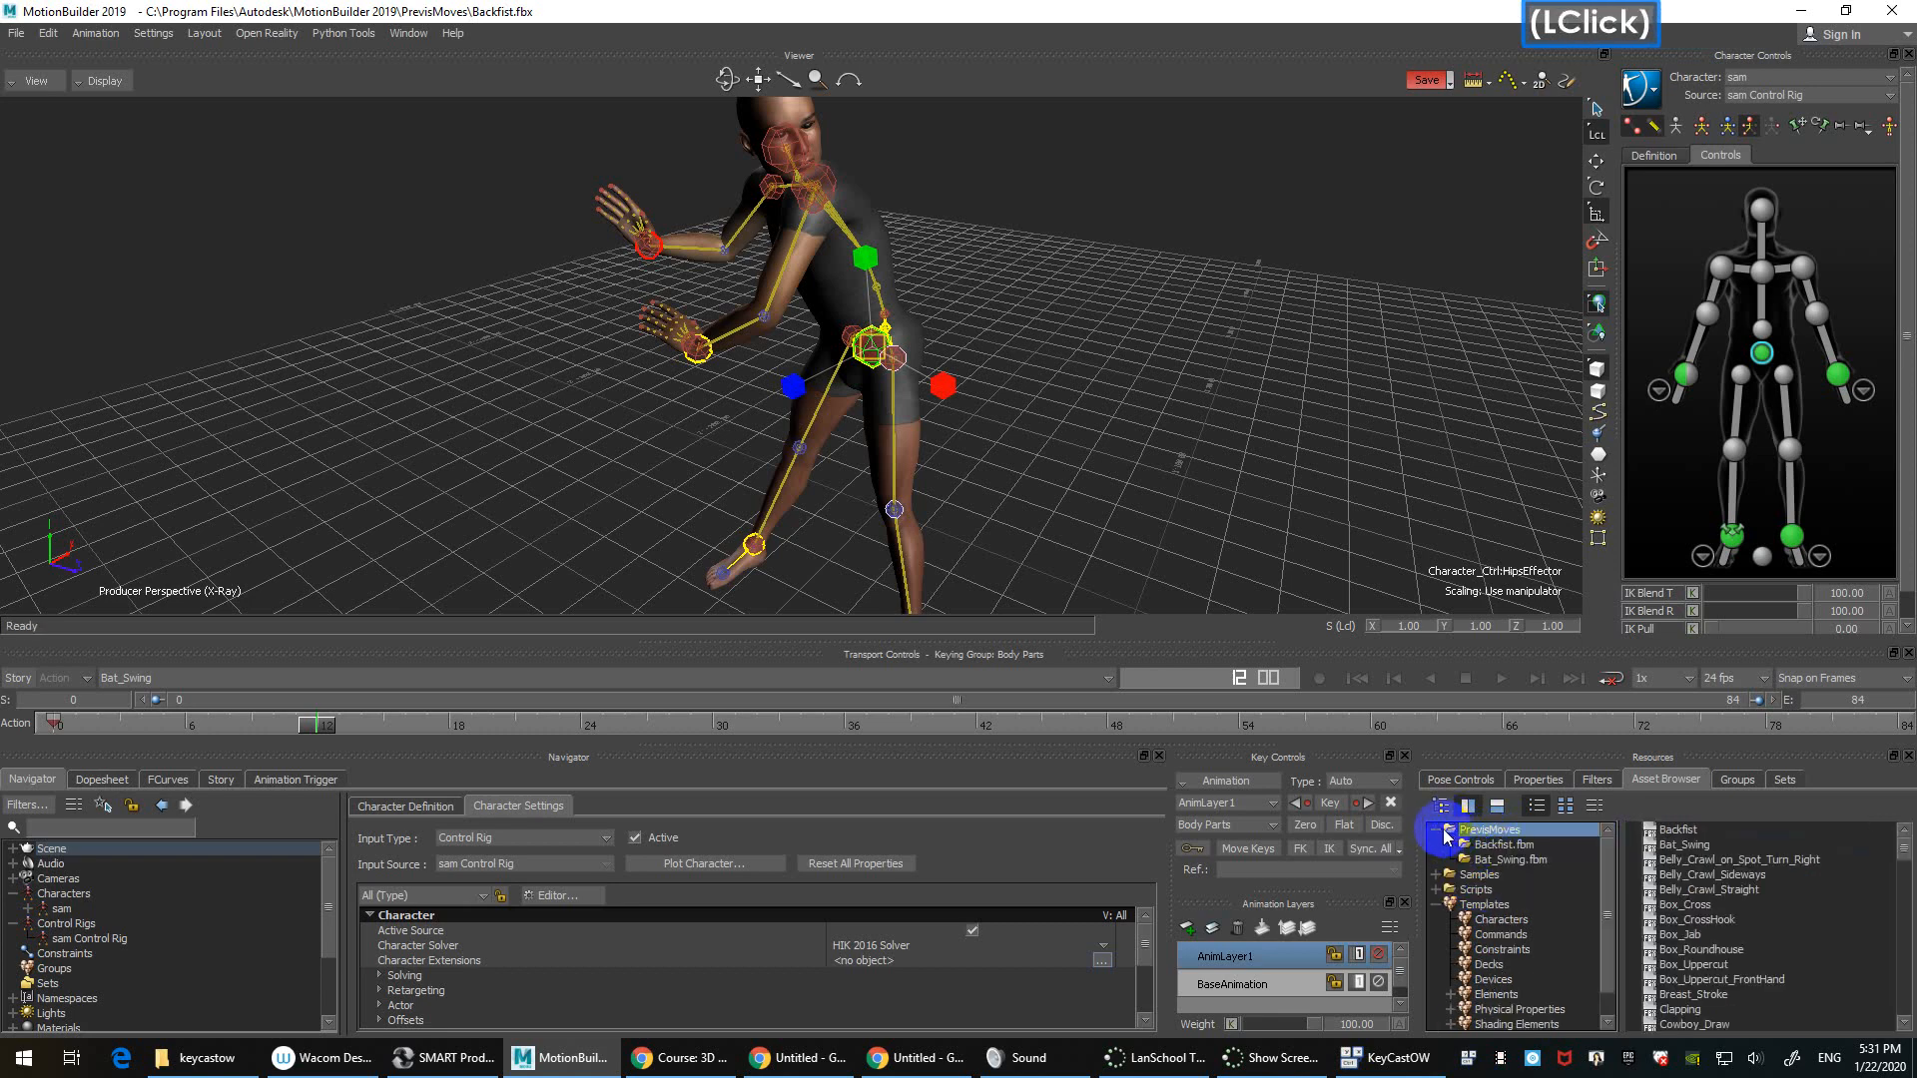
pyautogui.click(1480, 846)
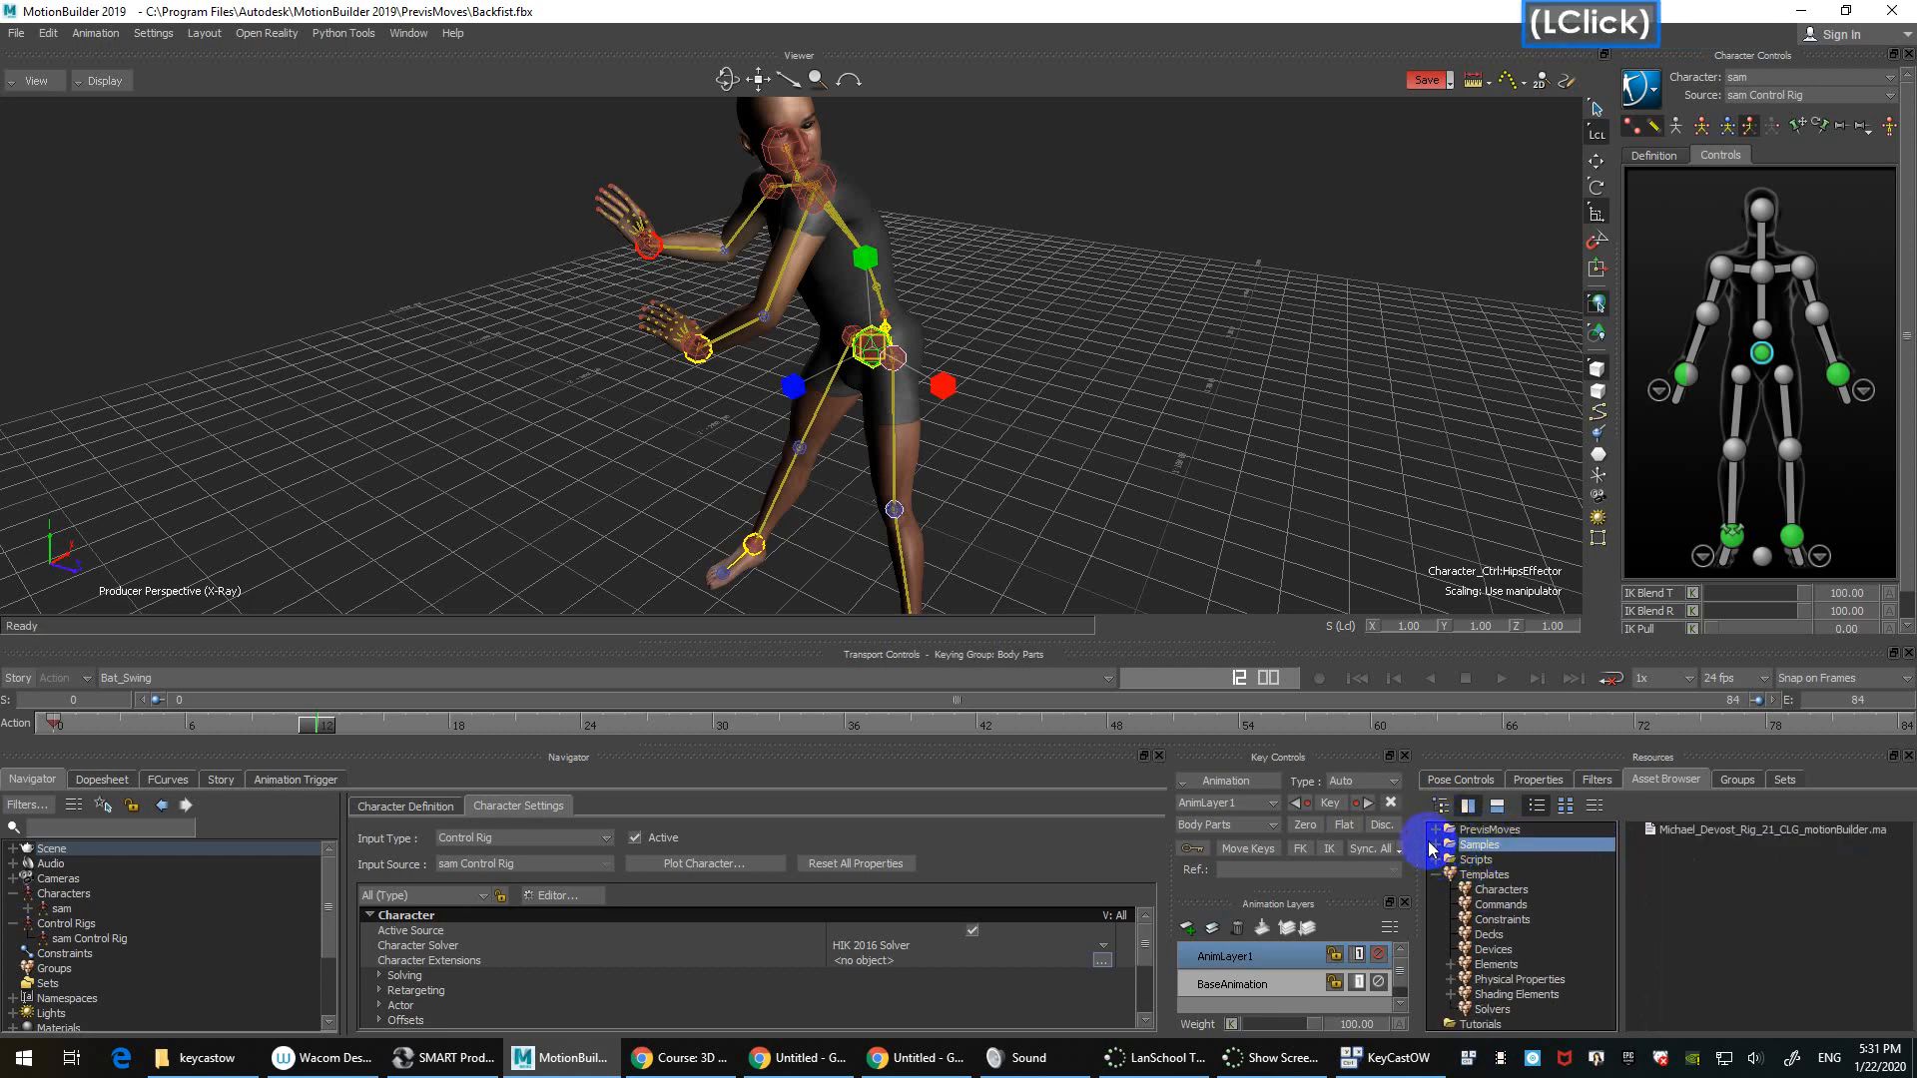
pyautogui.click(1435, 845)
pyautogui.click(1490, 936)
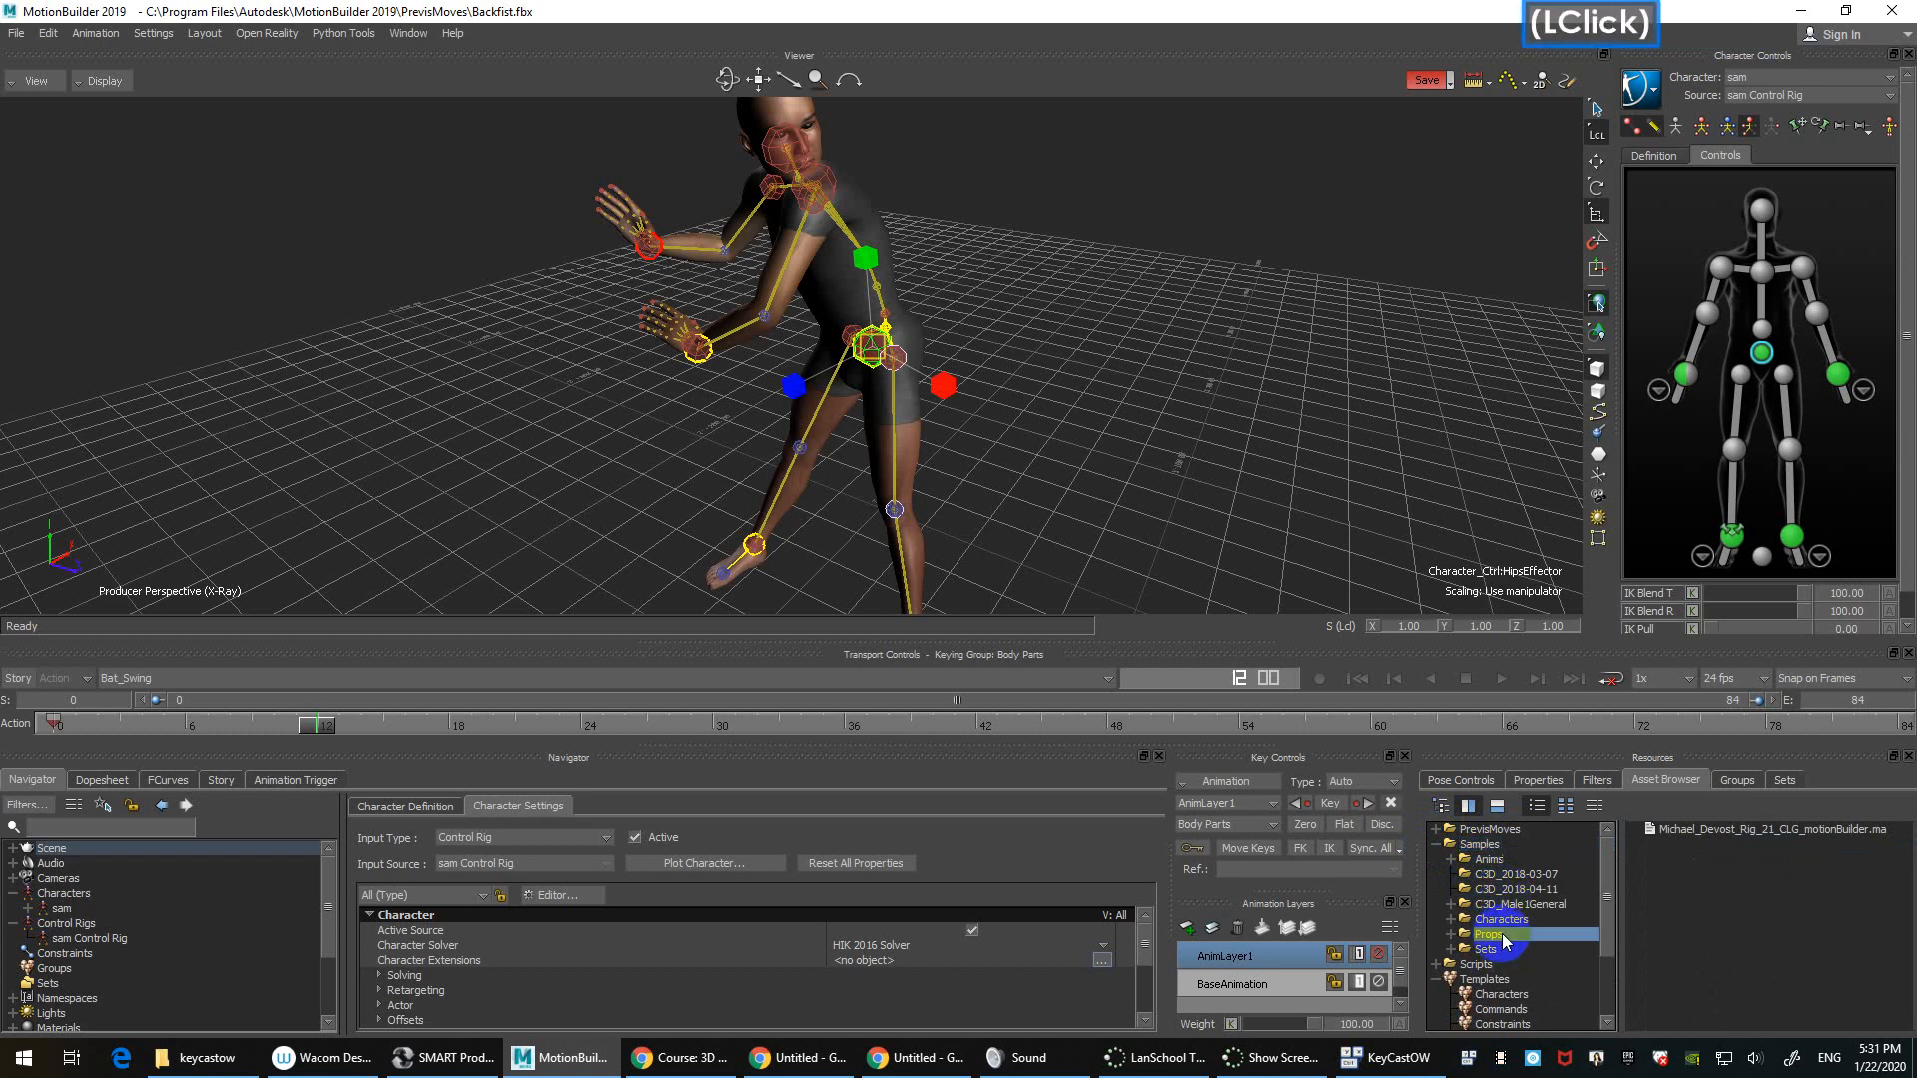
pyautogui.click(1687, 835)
pyautogui.moveTo(1687, 838); pyautogui.dragTo(1218, 500)
pyautogui.moveTo(1211, 388)
pyautogui.click(1313, 411)
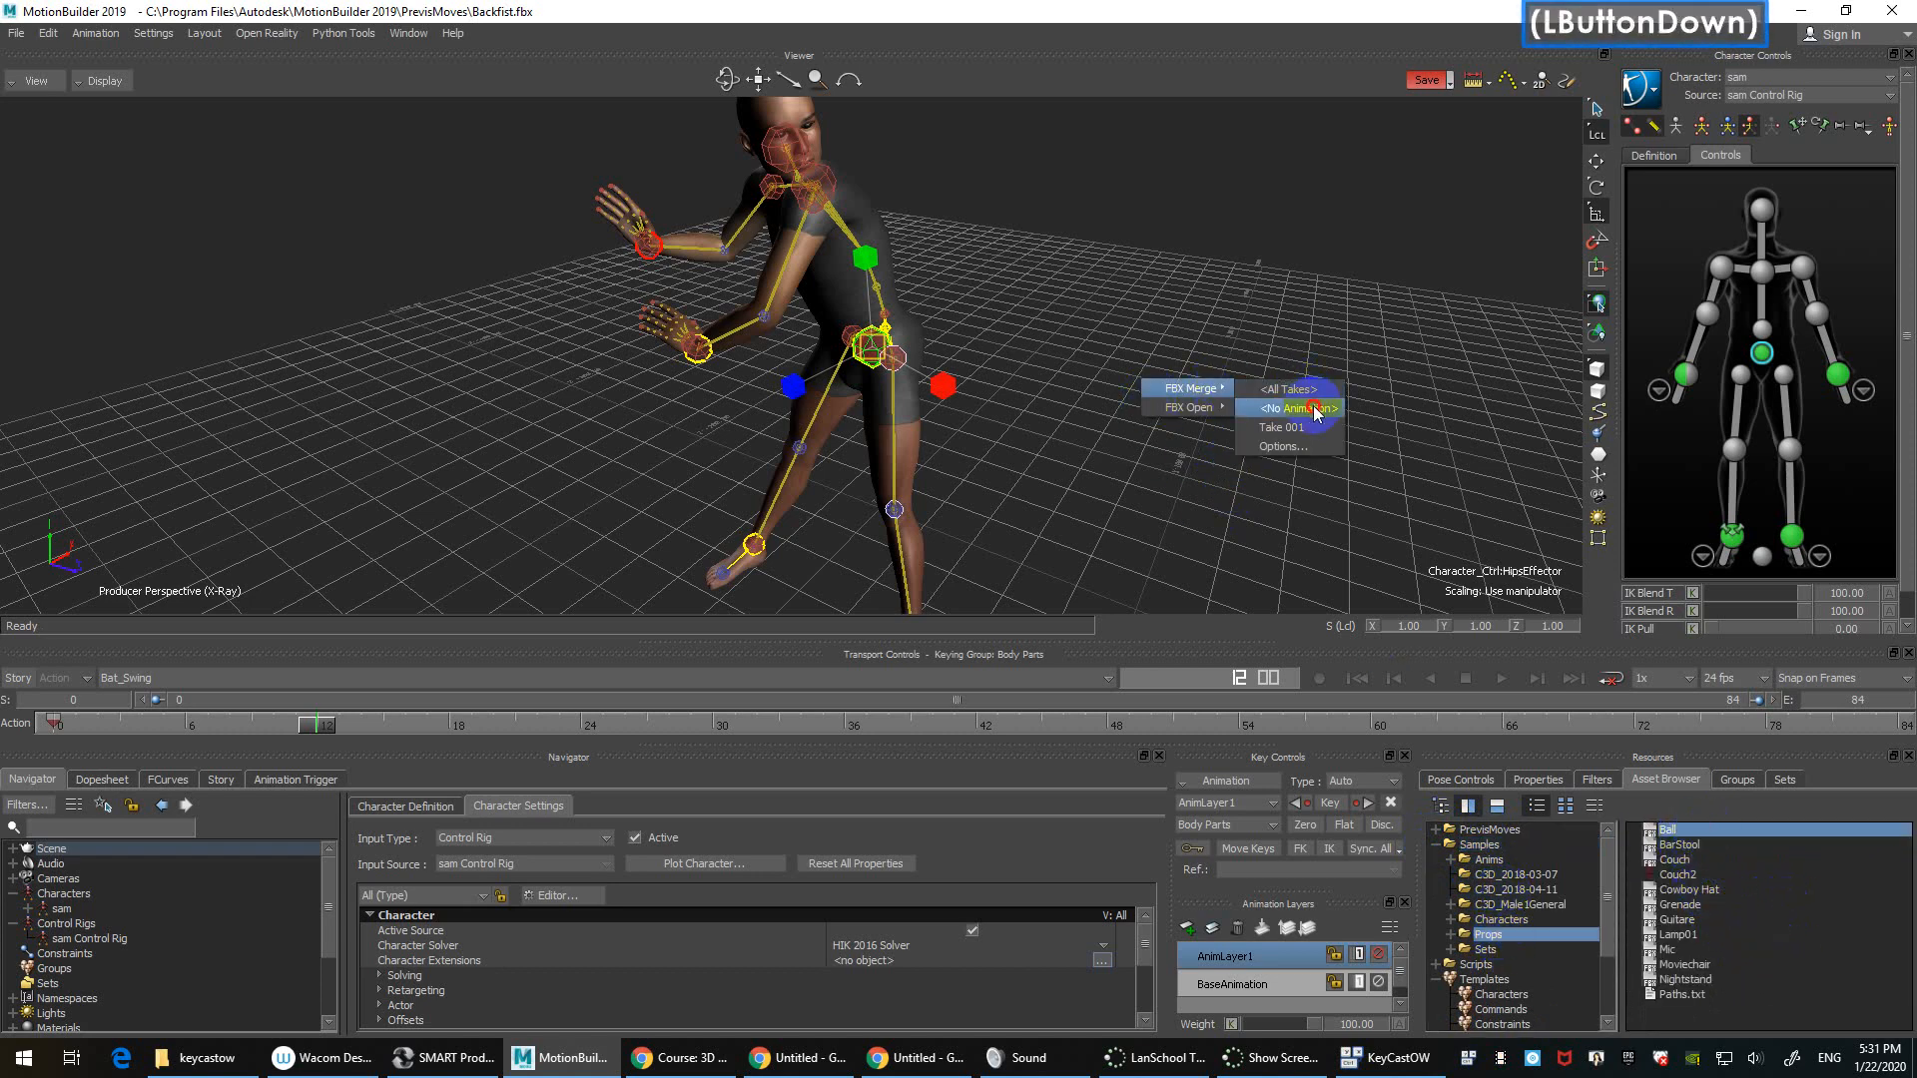
# Step: Select the Ball, scale it up as a test, and undo the scaling
pyautogui.click(1254, 509)
pyautogui.keyDown('shift'); pyautogui.moveTo(1448, 494); pyautogui.dragTo(1309, 391); pyautogui.keyUp('shift')
pyautogui.keyDown('ctrl'); pyautogui.keyDown('shift'); pyautogui.moveTo(1220, 433); pyautogui.dragTo(1192, 392); pyautogui.keyUp('shift'); pyautogui.keyUp('ctrl')
pyautogui.moveTo(945, 384); pyautogui.dragTo(1083, 312)
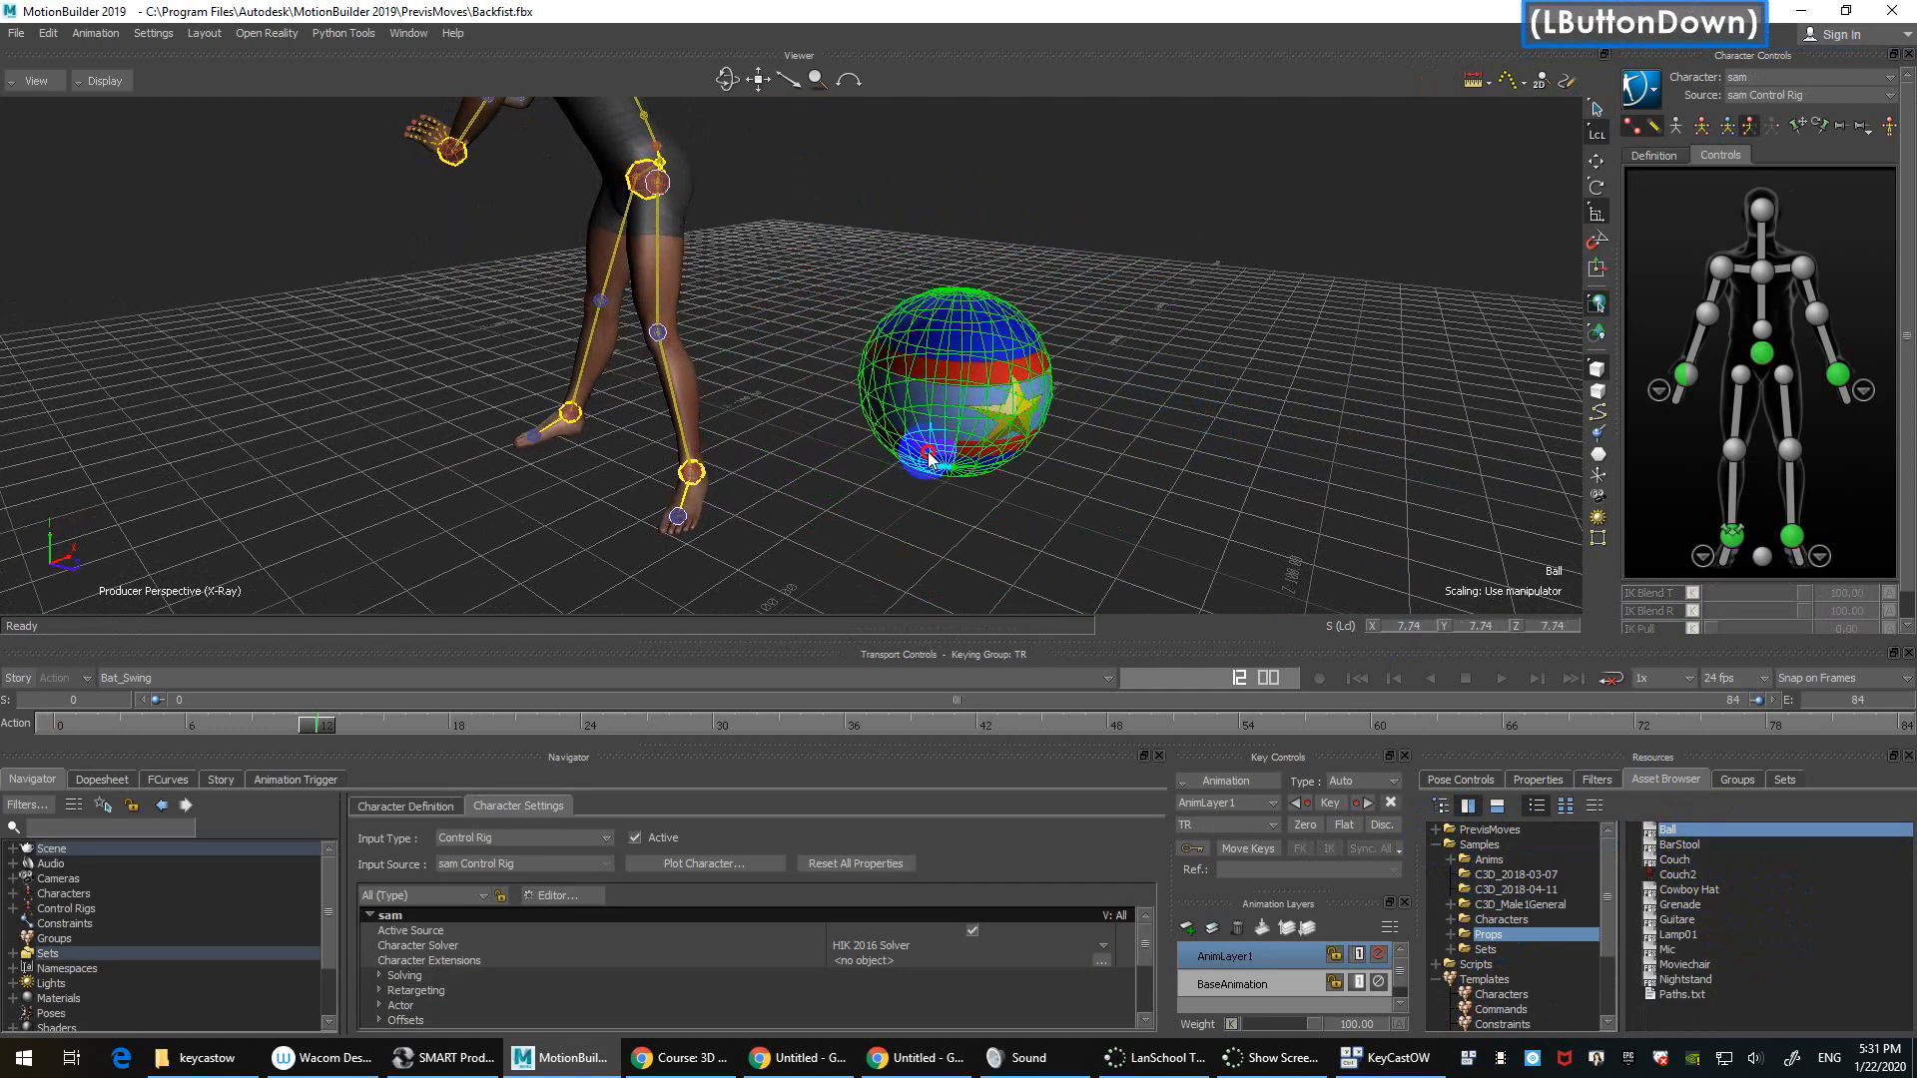
pyautogui.hotkey('ctrl', 'z')
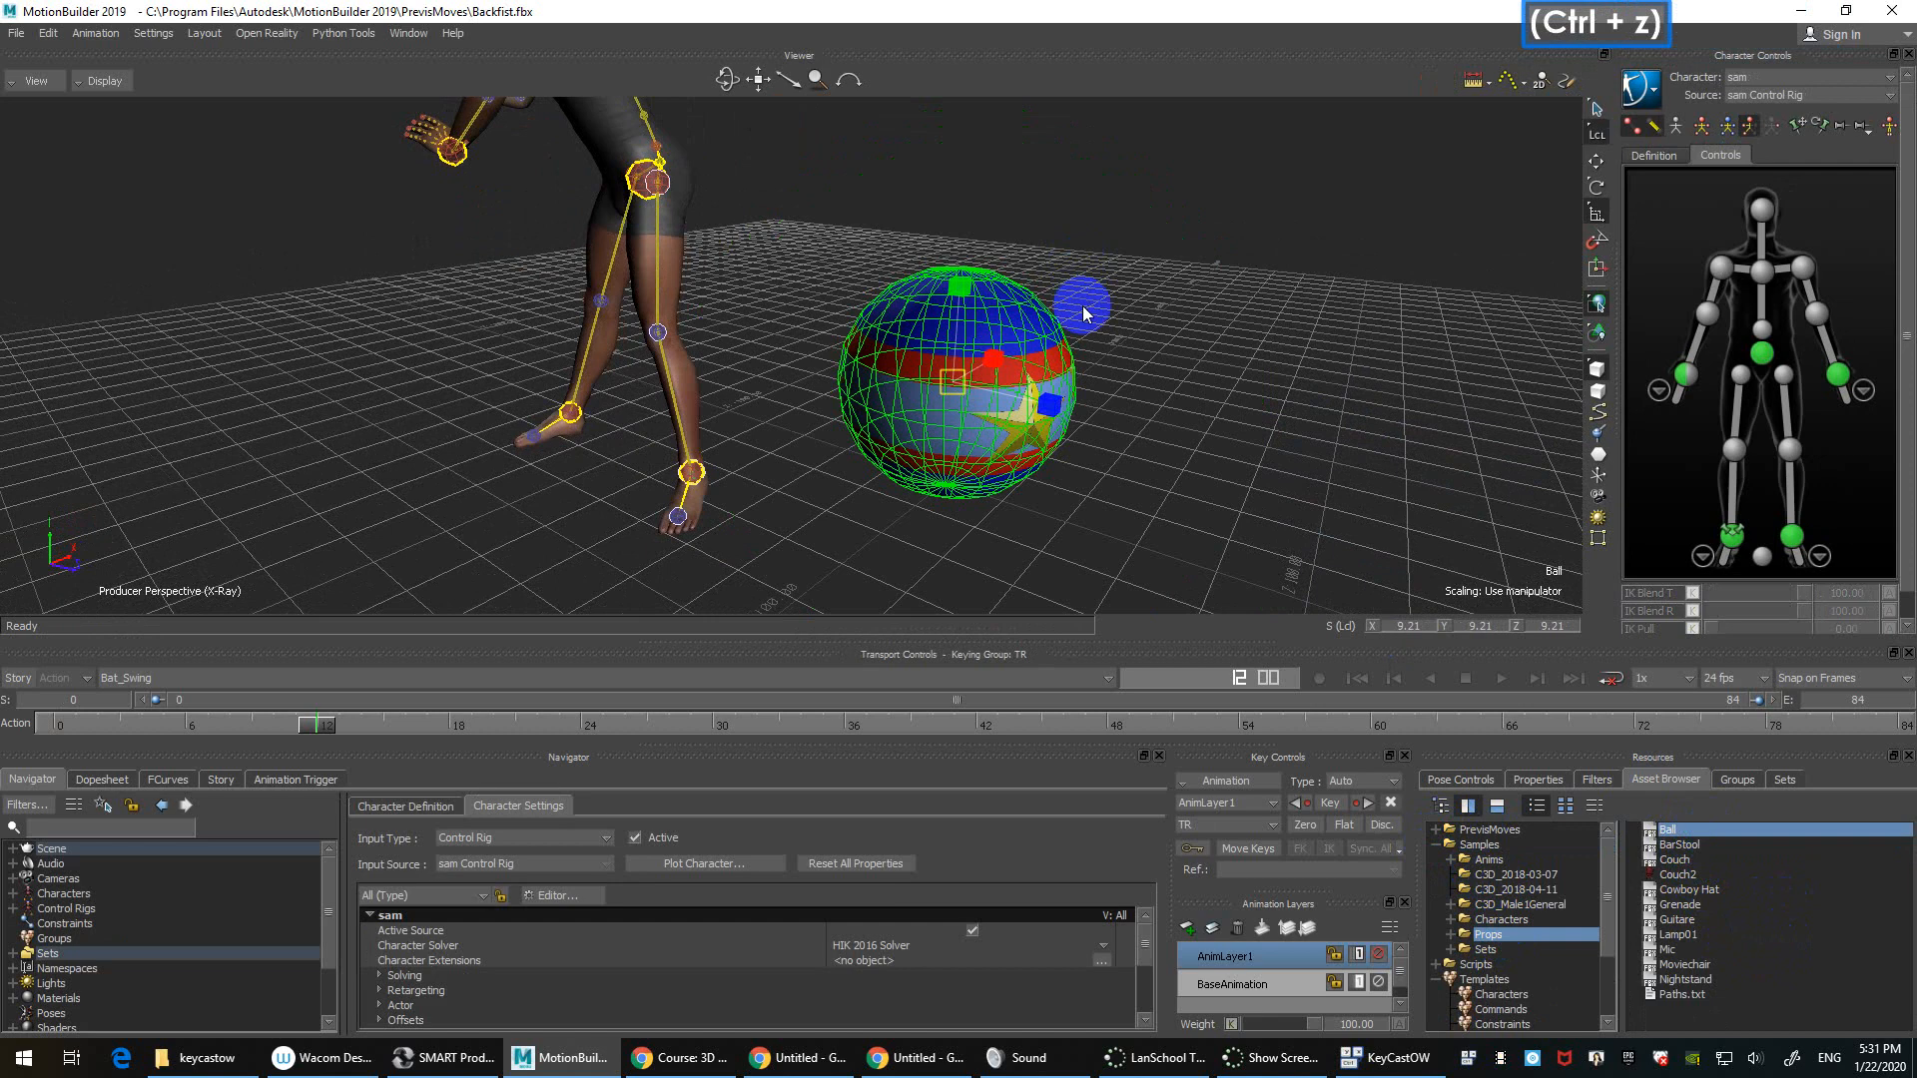
# Step: Reselect the Ball and spin it about its vertical Y axis with the rotate manipulator
pyautogui.keyDown('shift'); pyautogui.moveTo(1189, 291); pyautogui.dragTo(752, 240); pyautogui.keyUp('shift')
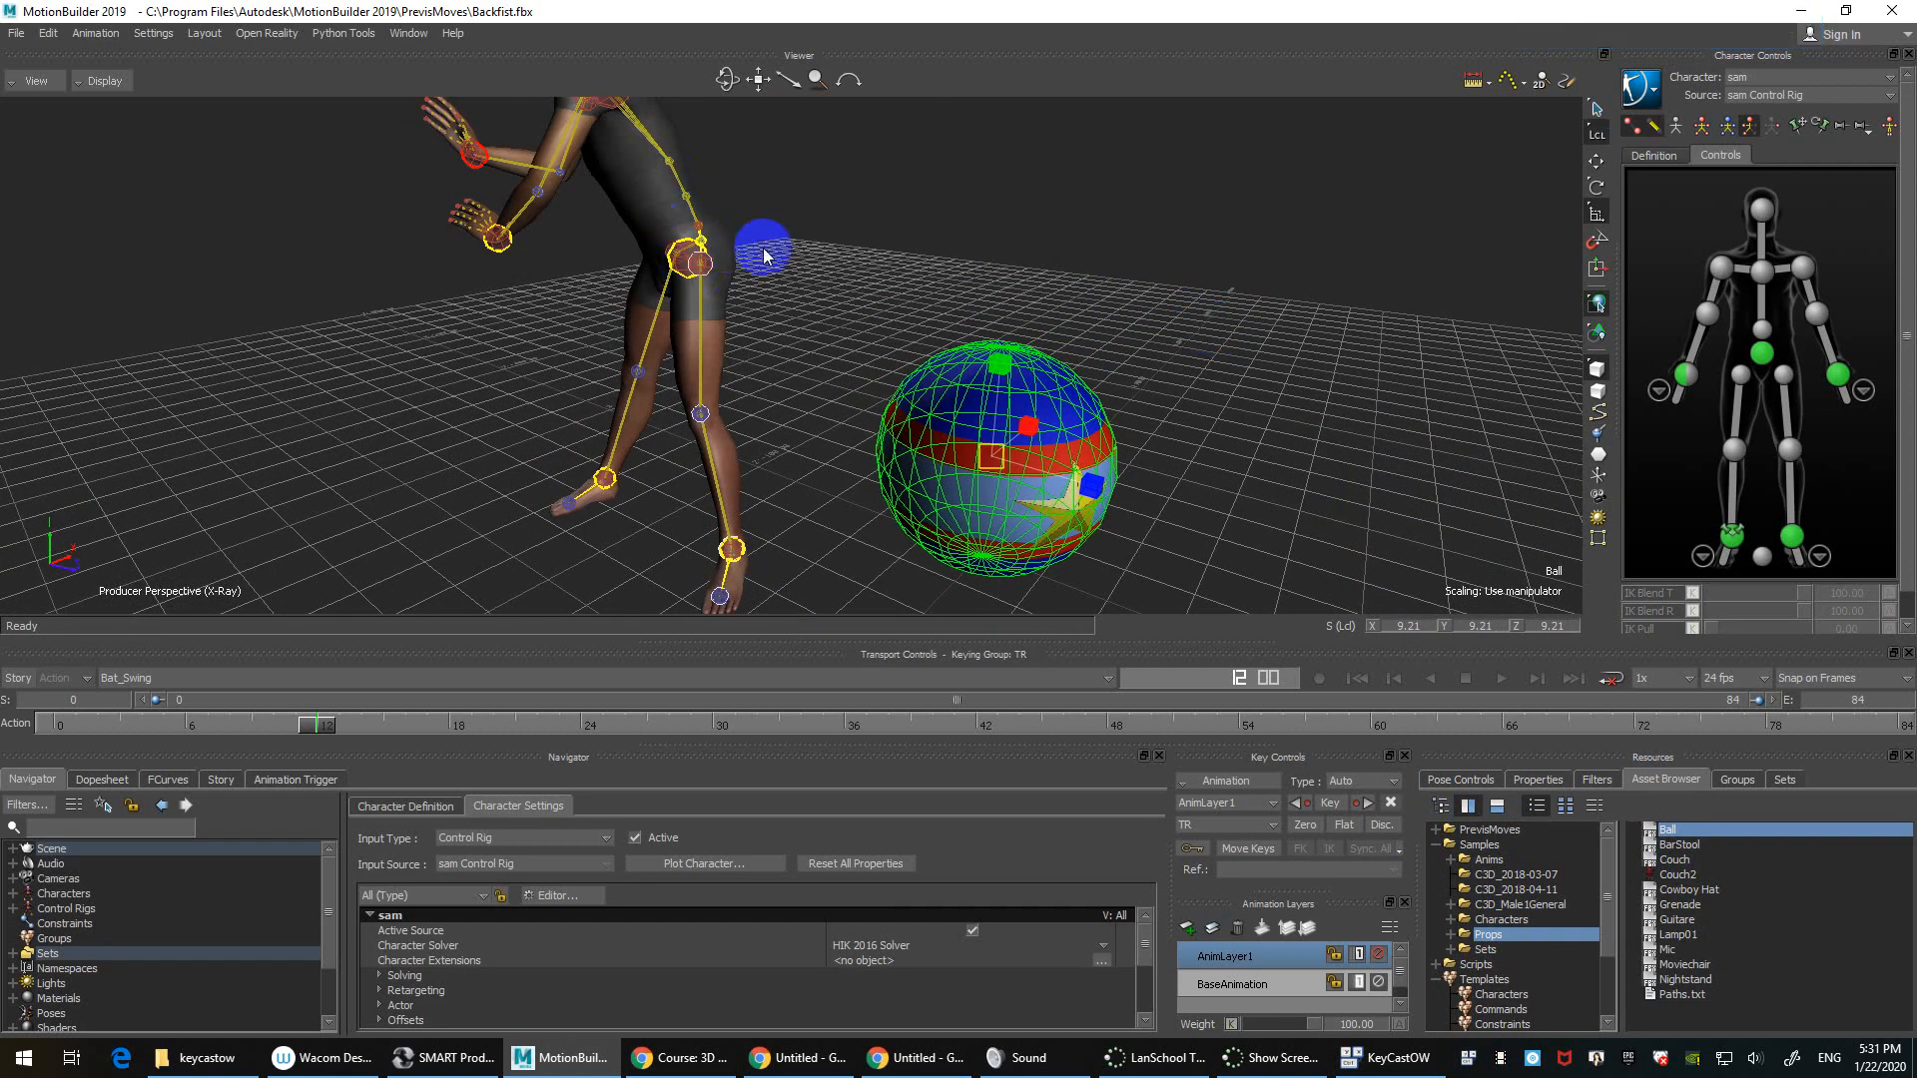
pyautogui.click(1316, 302)
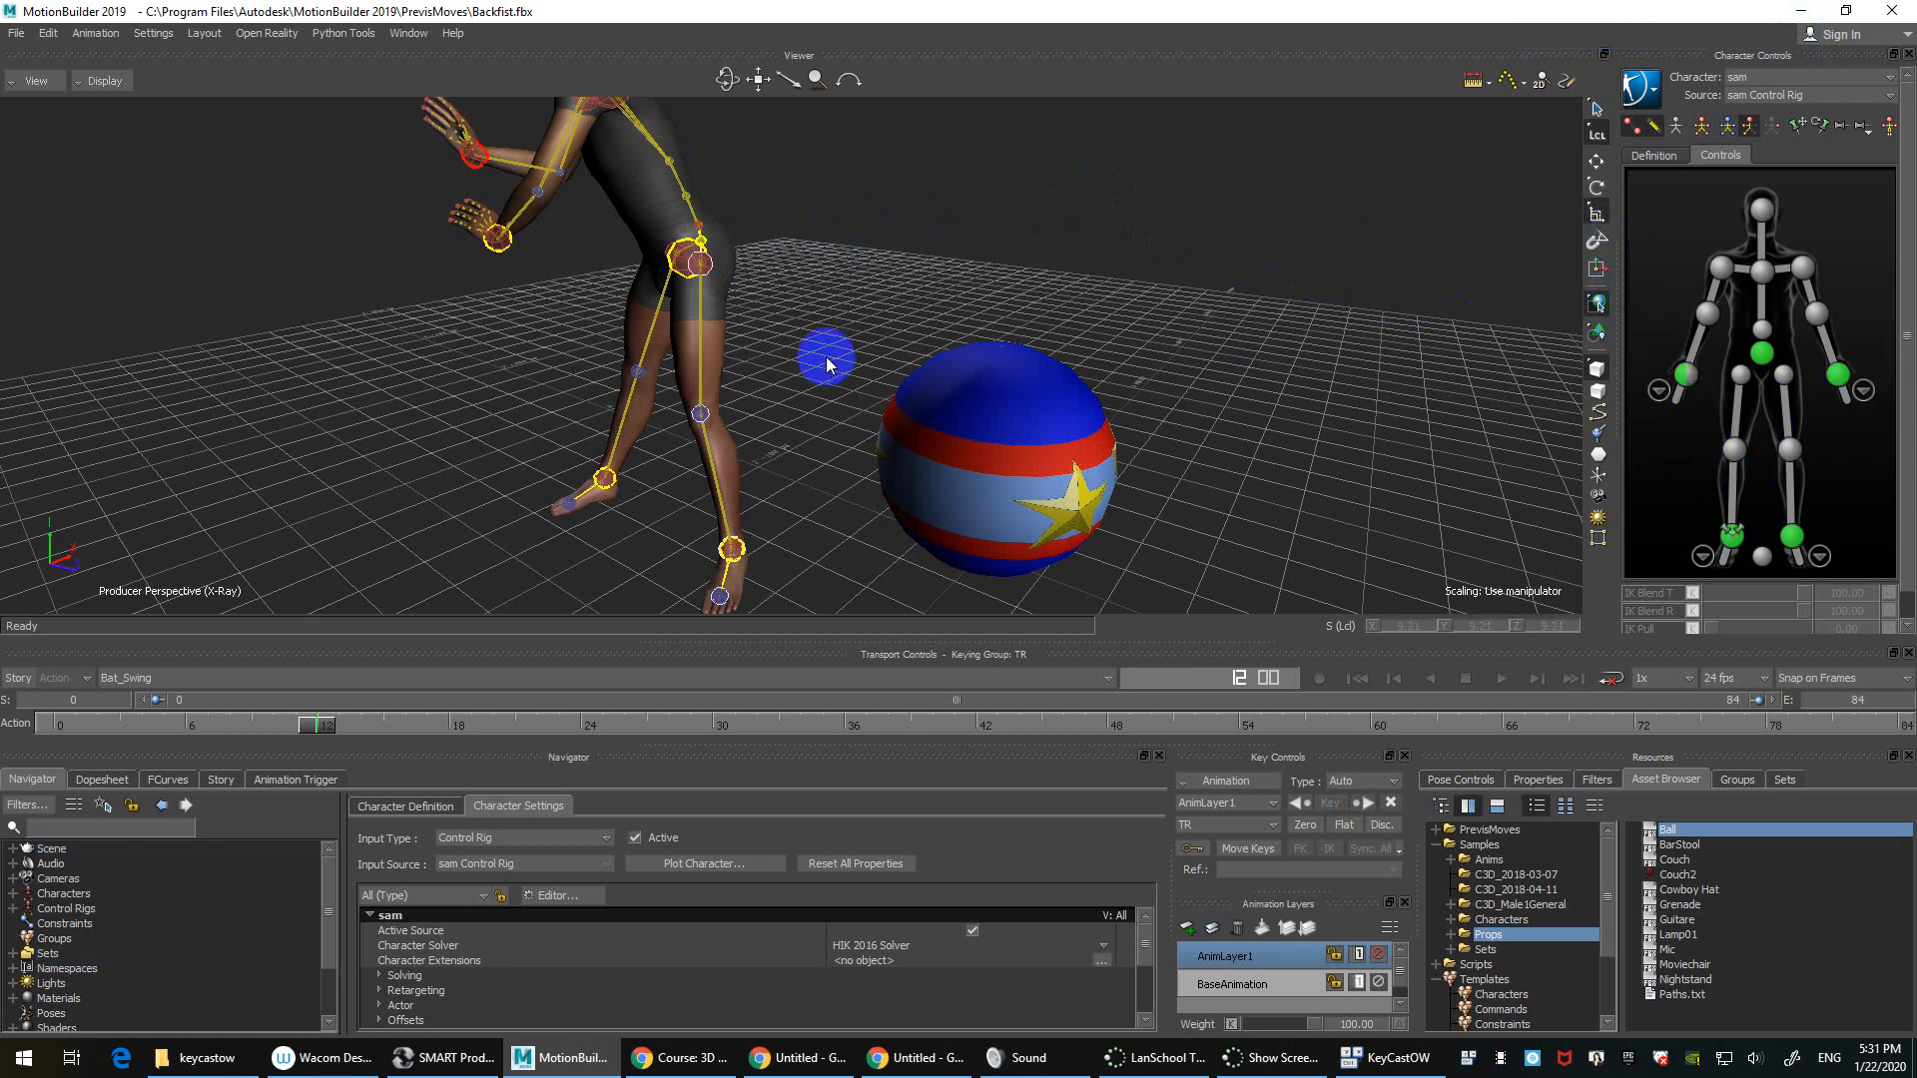
pyautogui.click(1018, 429)
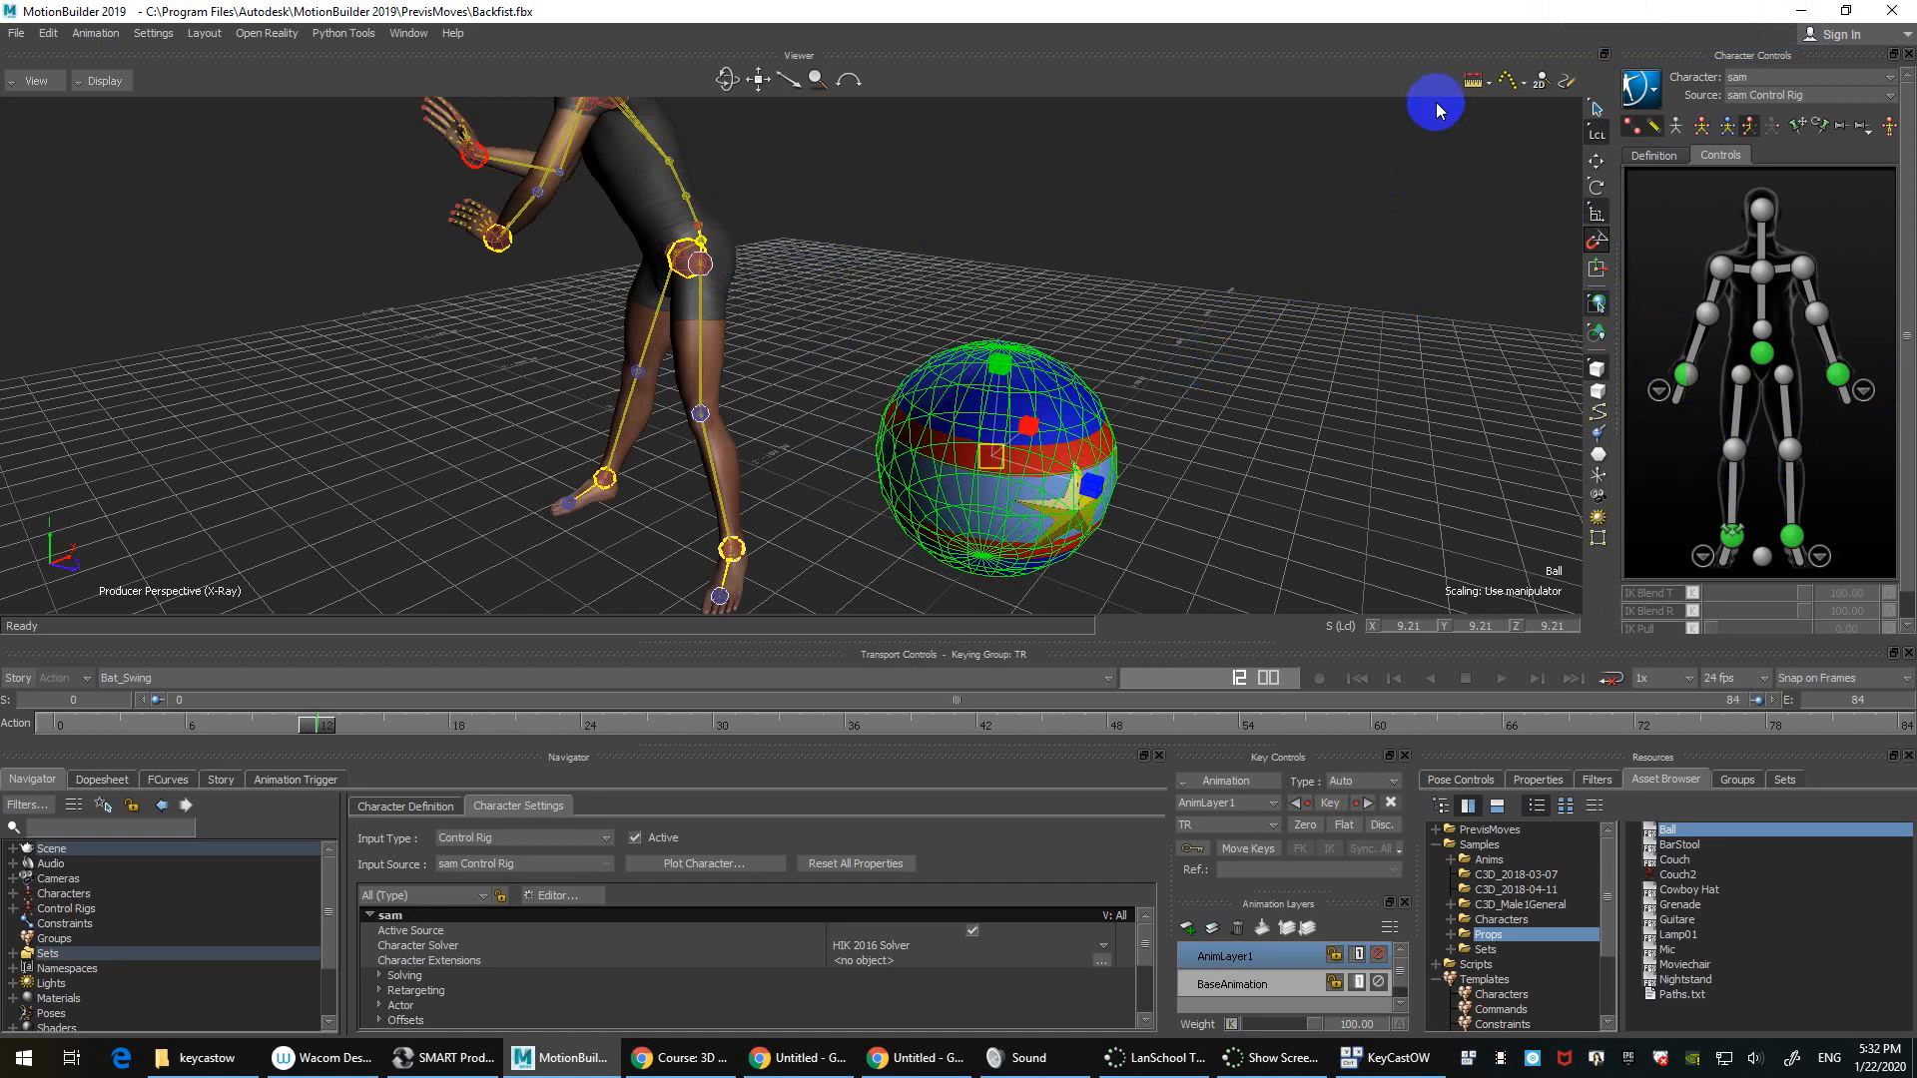
pyautogui.keyDown('ctrl'); pyautogui.keyDown('shift'); pyautogui.moveTo(1254, 436); pyautogui.dragTo(1194, 402); pyautogui.keyUp('shift'); pyautogui.keyUp('ctrl')
pyautogui.press('r')
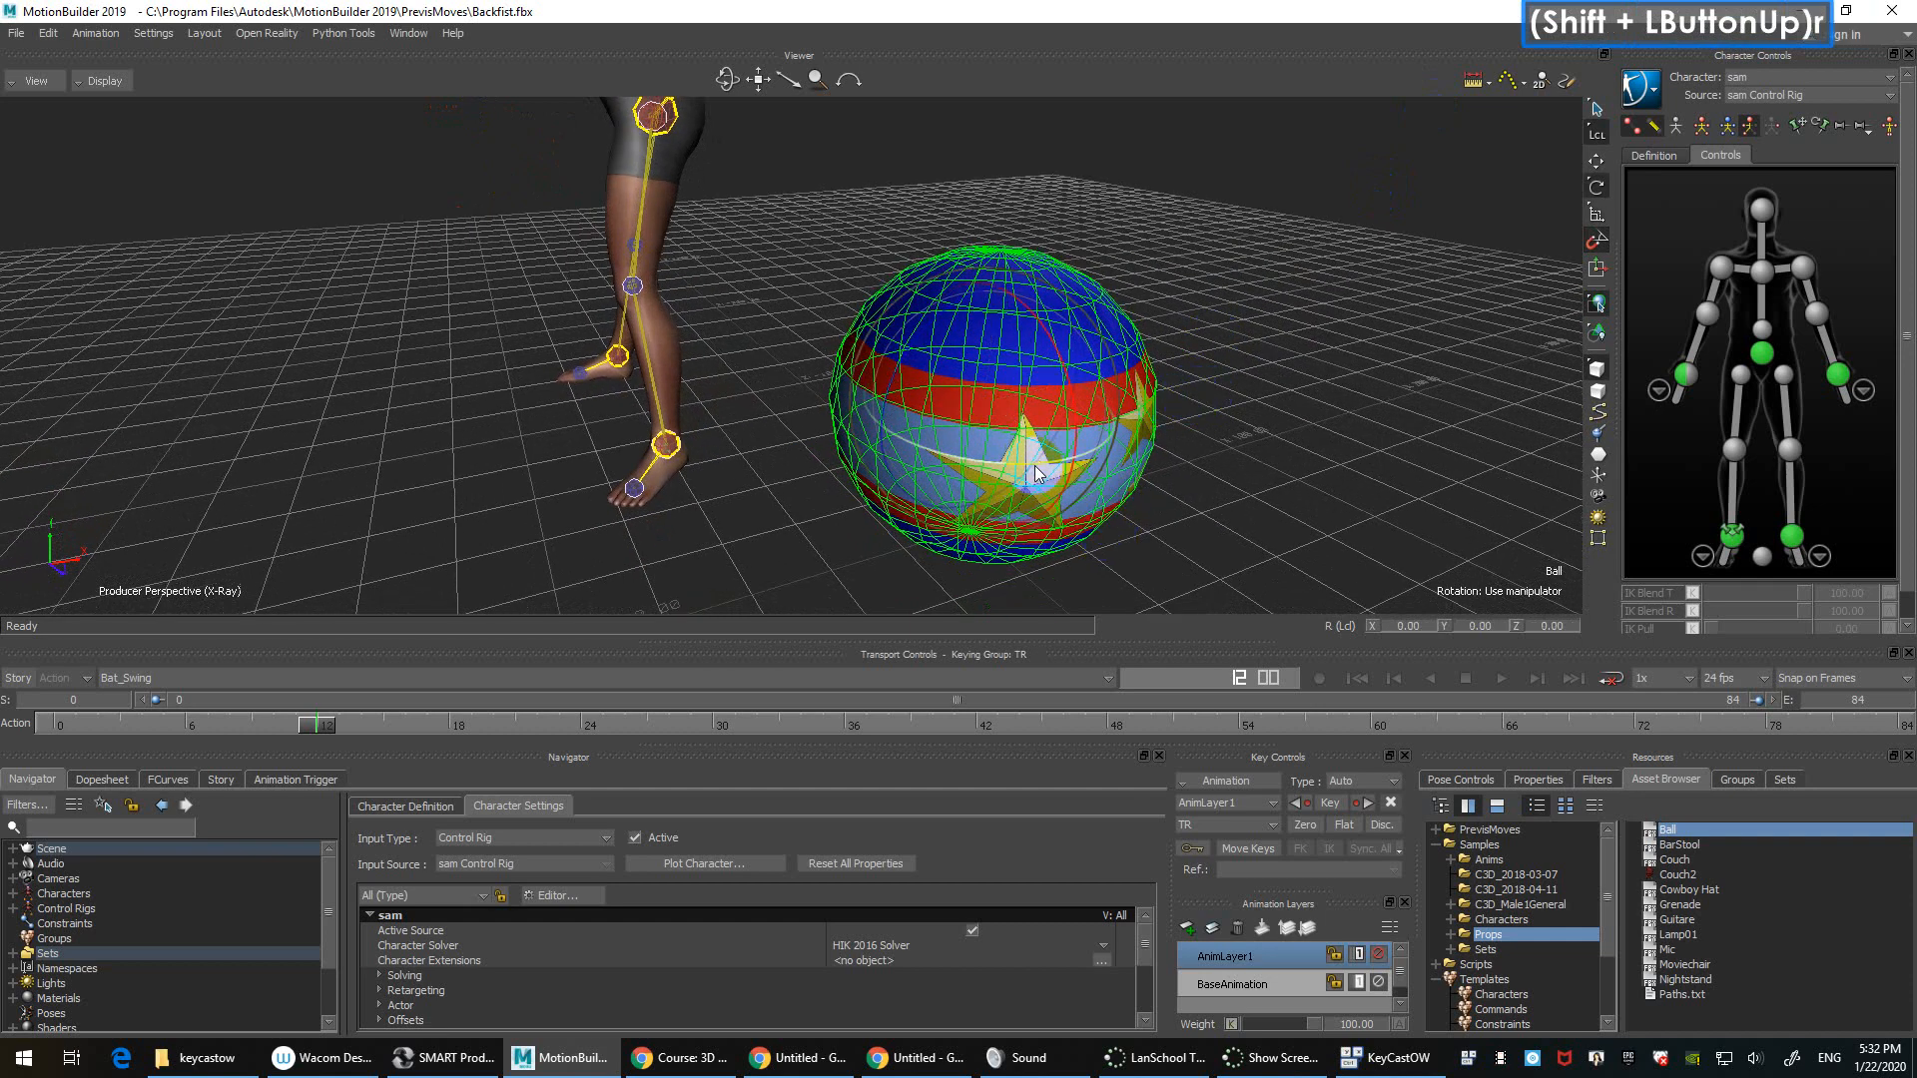
pyautogui.moveTo(1033, 466); pyautogui.dragTo(1144, 457)
# Step: Undo the Ball's rotation, then open and close Preferences without changes
pyautogui.hotkey('ctrl', 'z')
pyautogui.rightClick(1597, 242)
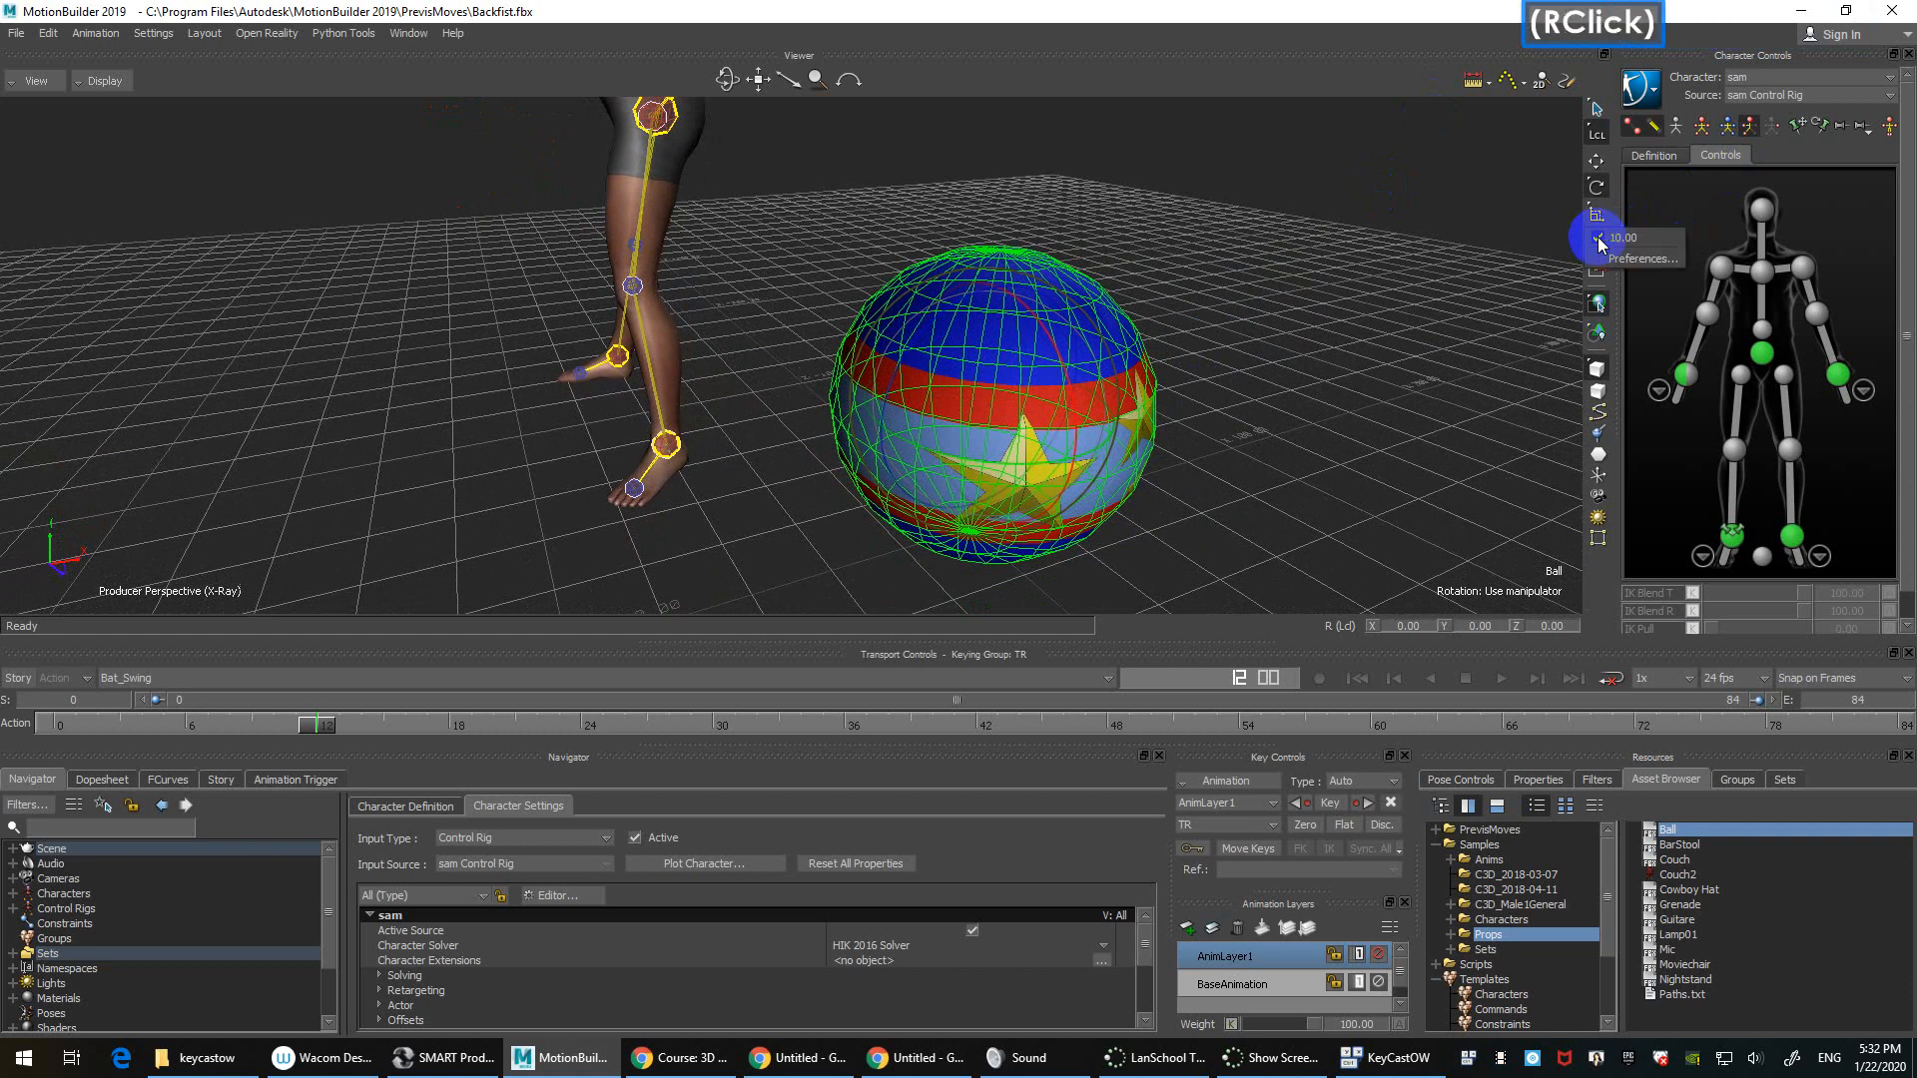
pyautogui.click(1642, 258)
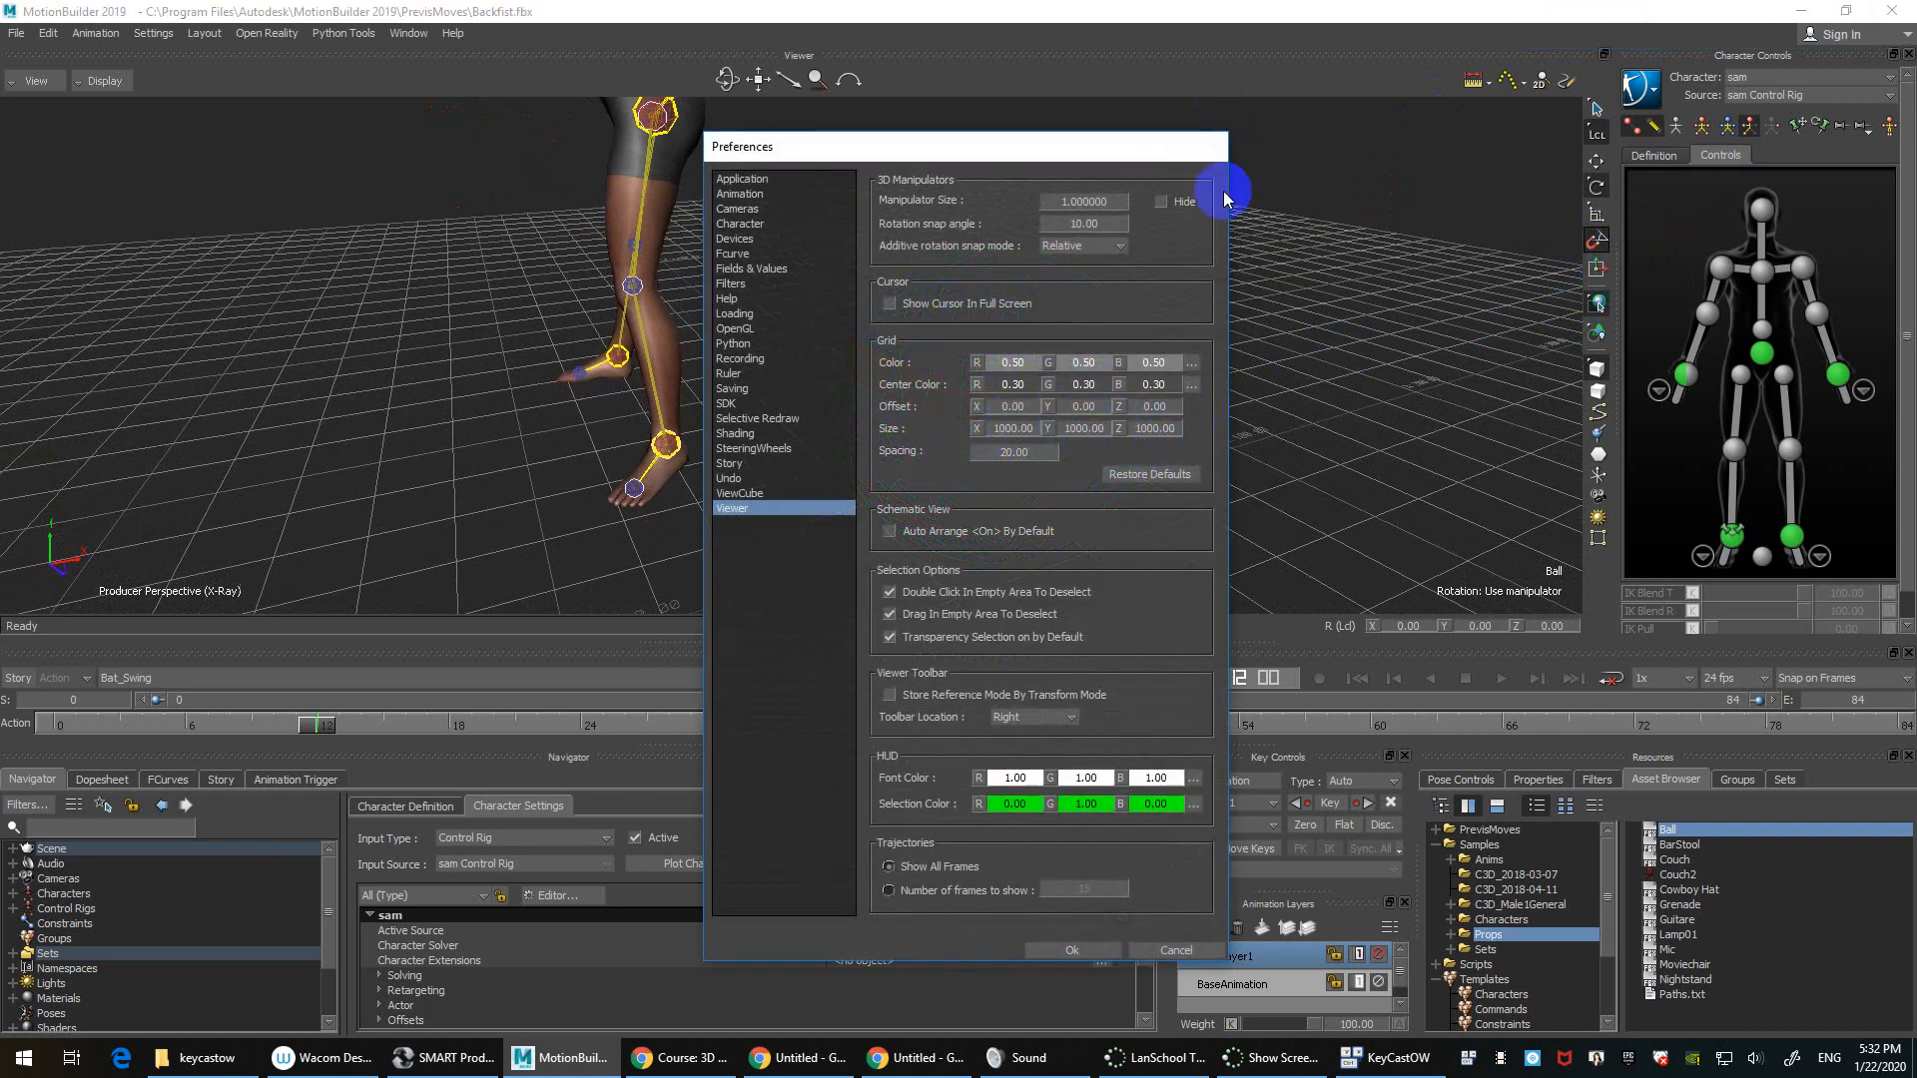
pyautogui.click(1175, 949)
# Step: Change the Viewer rotation snap angle from 10.00 to 30 and confirm the configuration update
pyautogui.rightClick(1597, 243)
pyautogui.click(1644, 264)
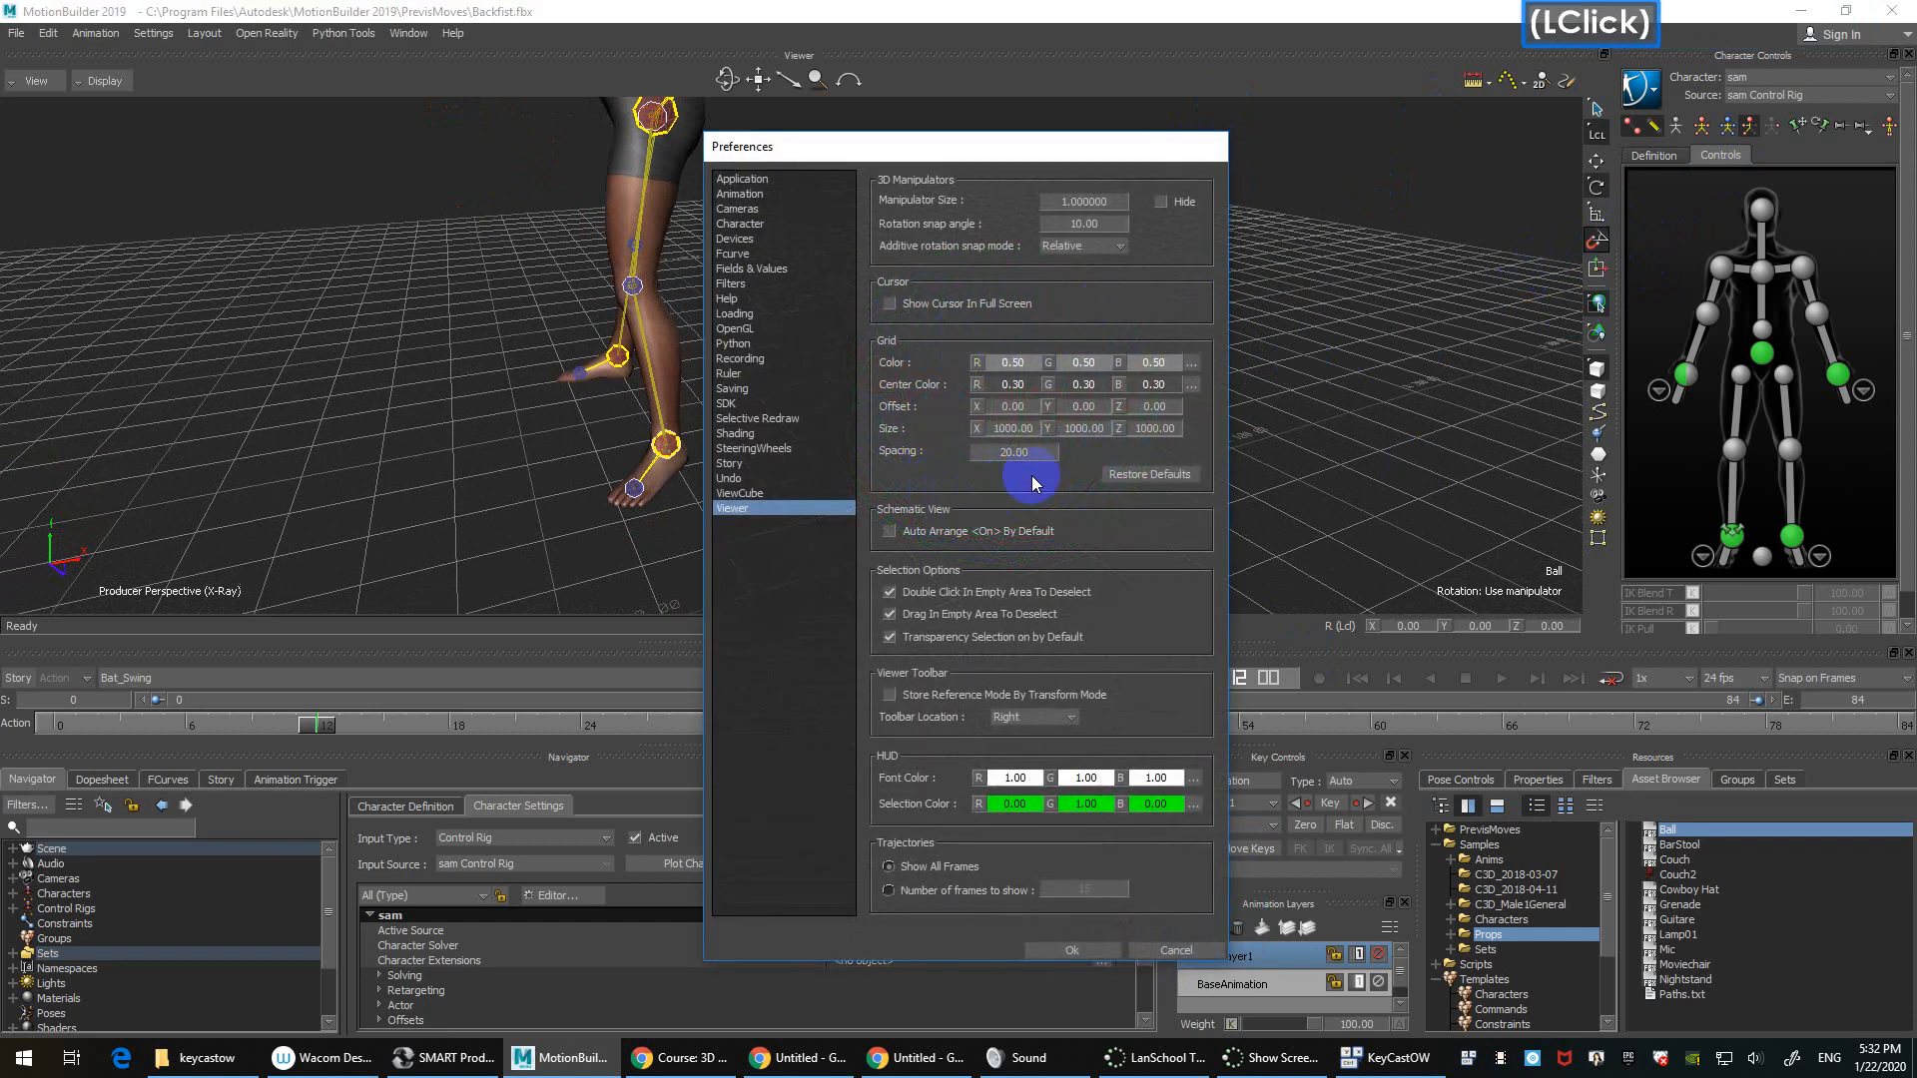
pyautogui.click(1091, 224)
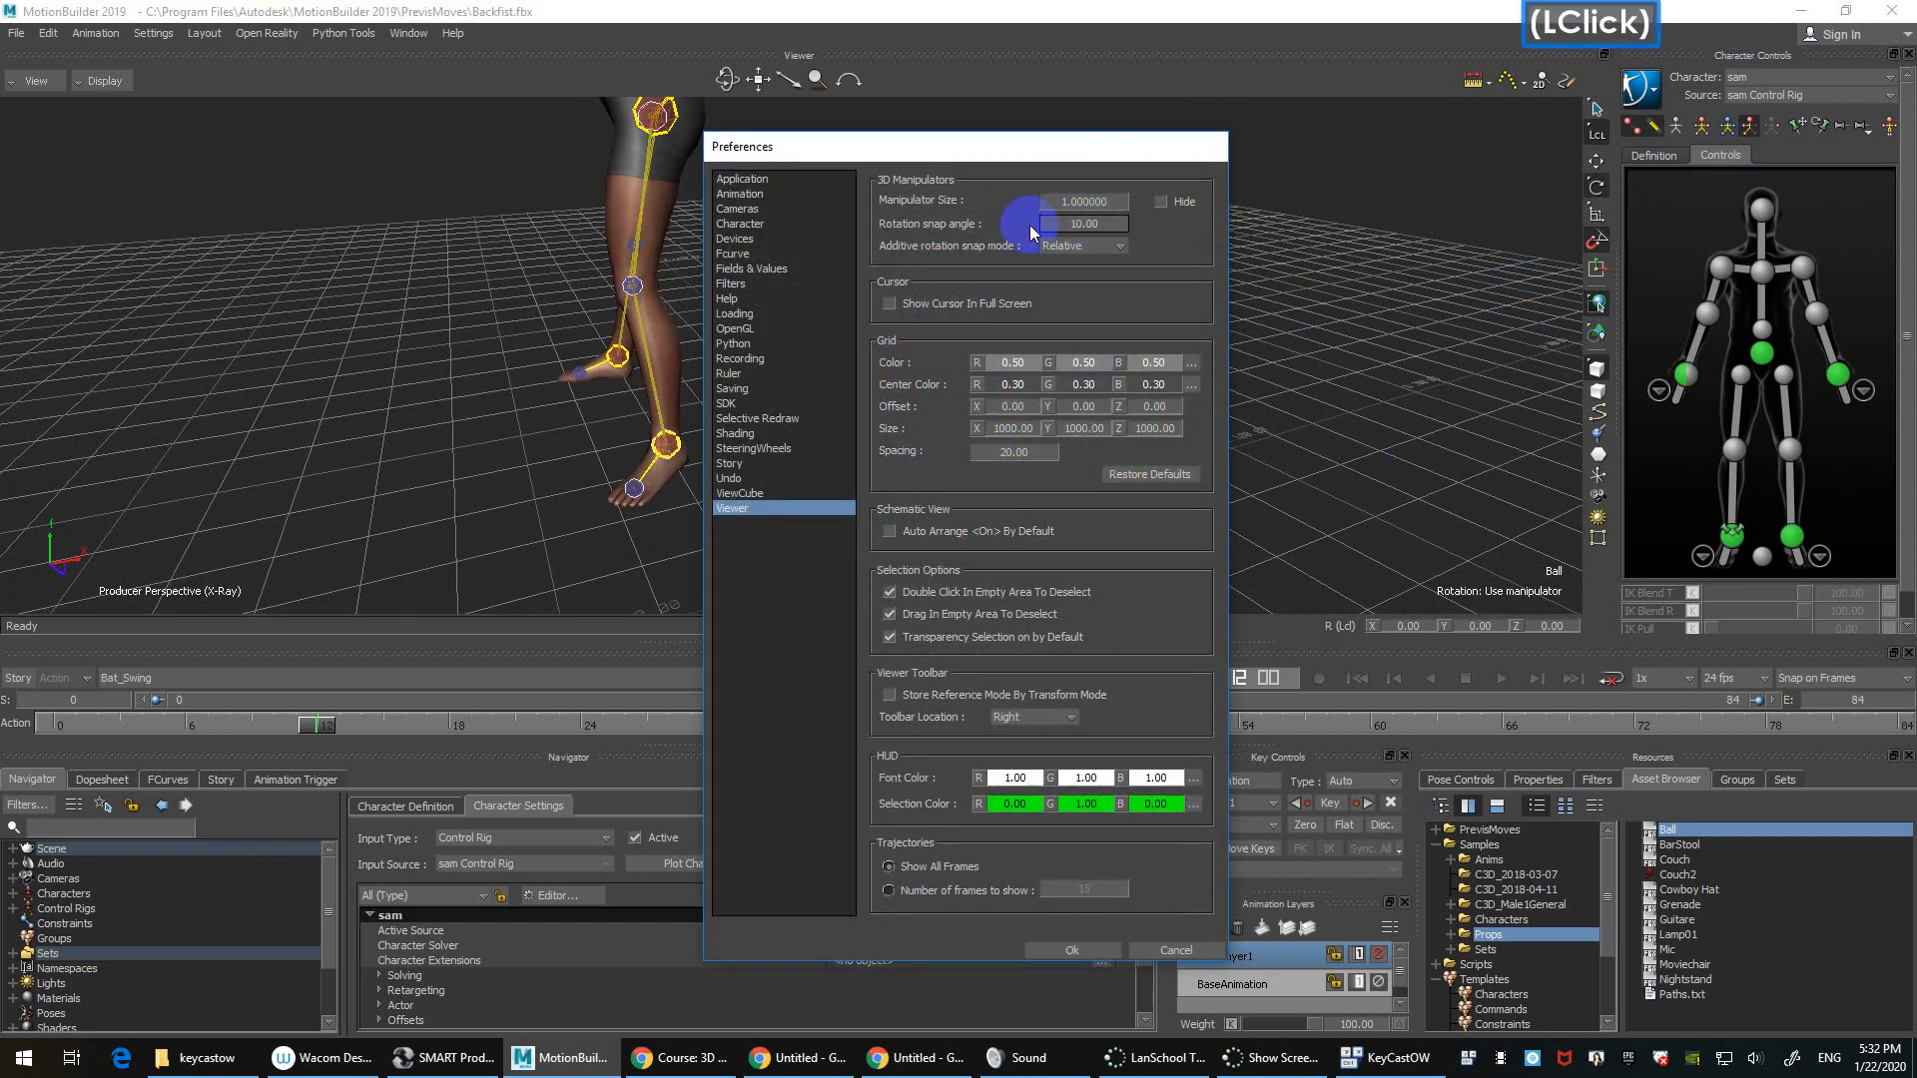
pyautogui.doubleClick(1119, 221)
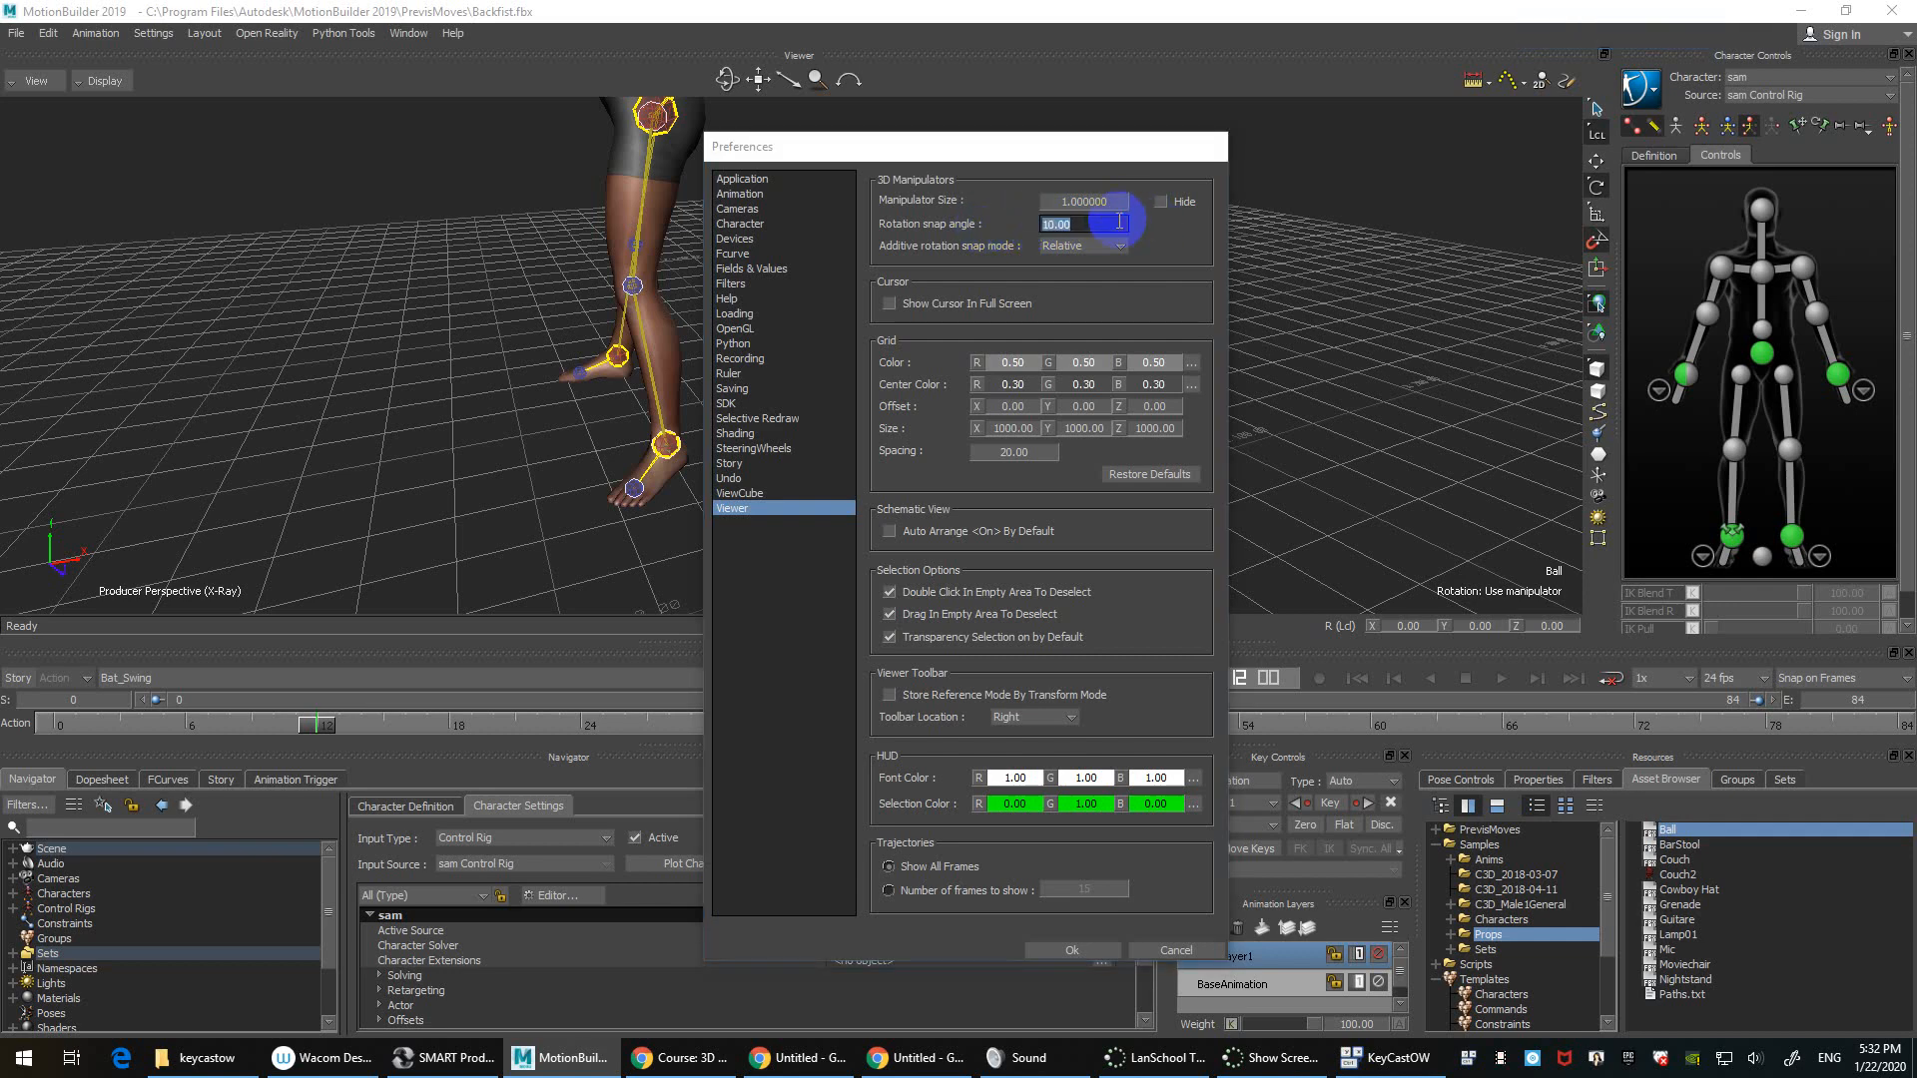
pyautogui.write('30')
pyautogui.press('Return')
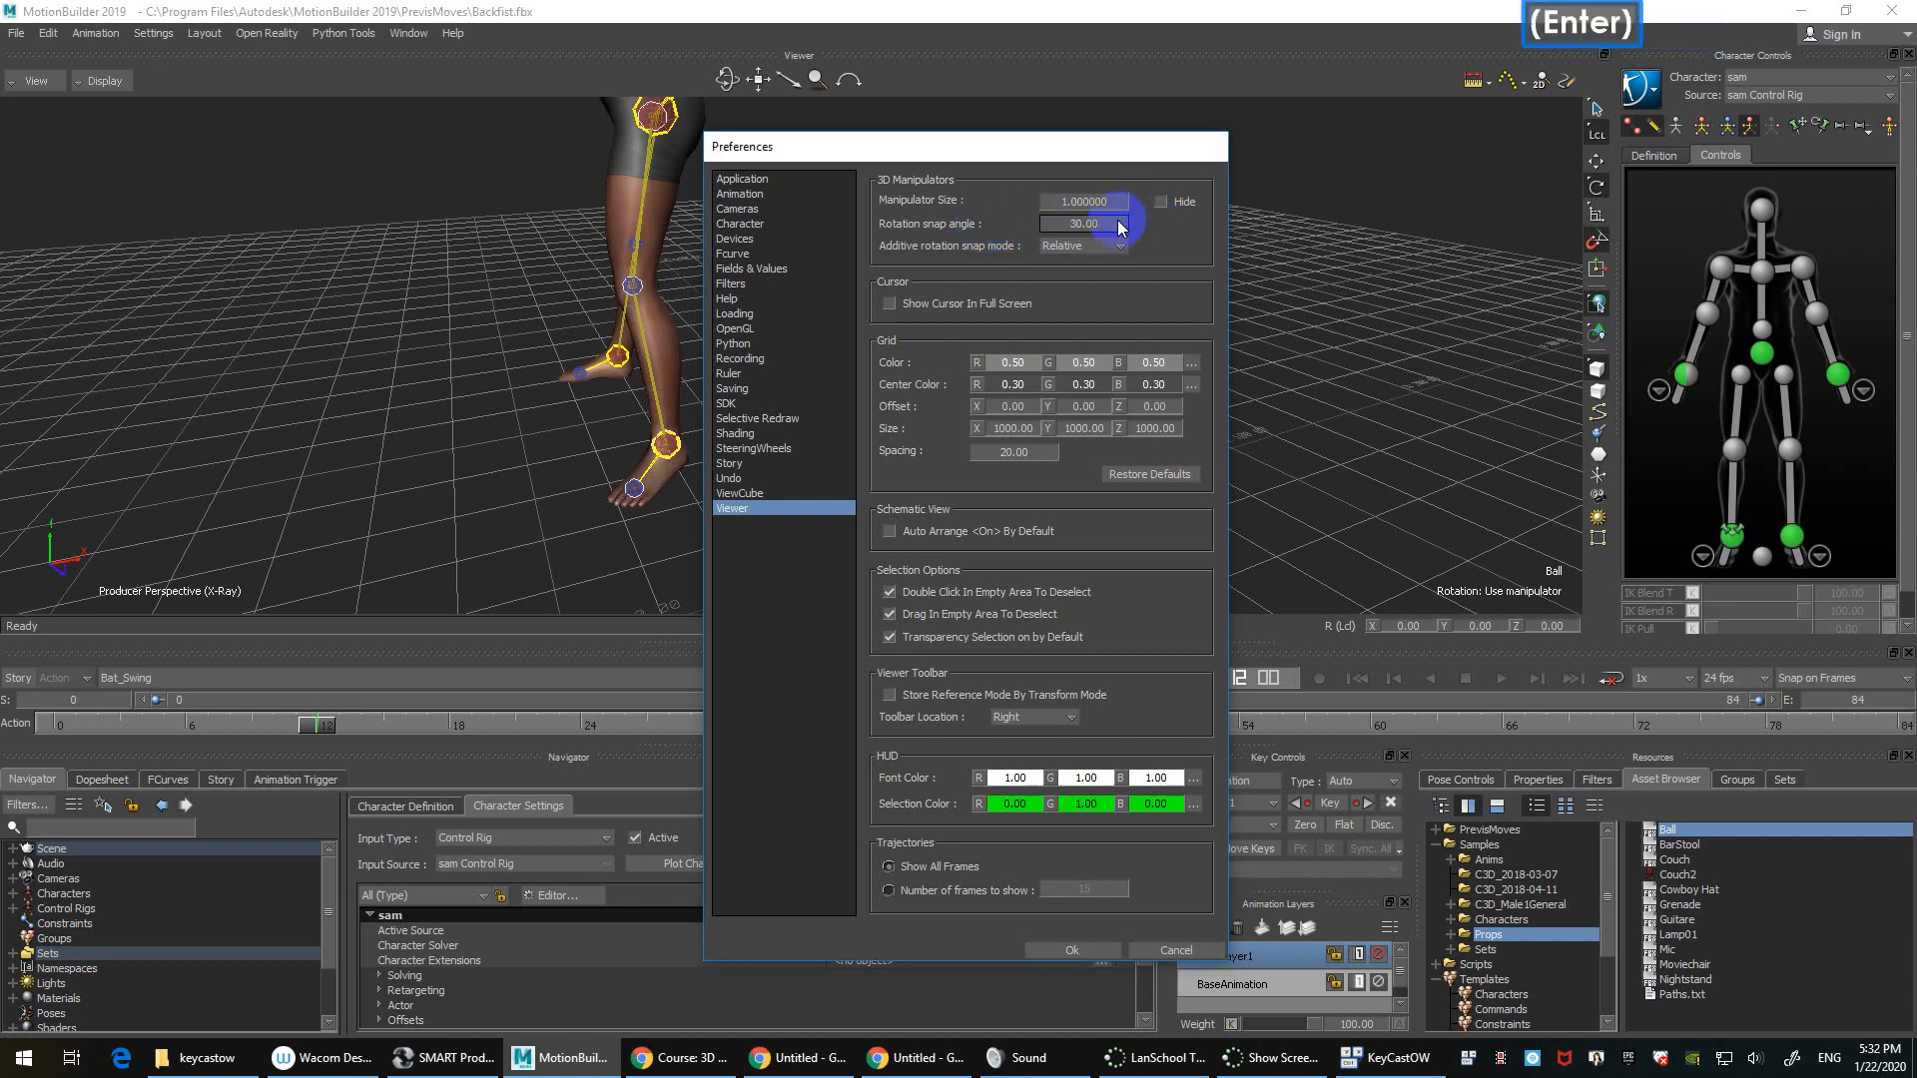
pyautogui.click(1099, 951)
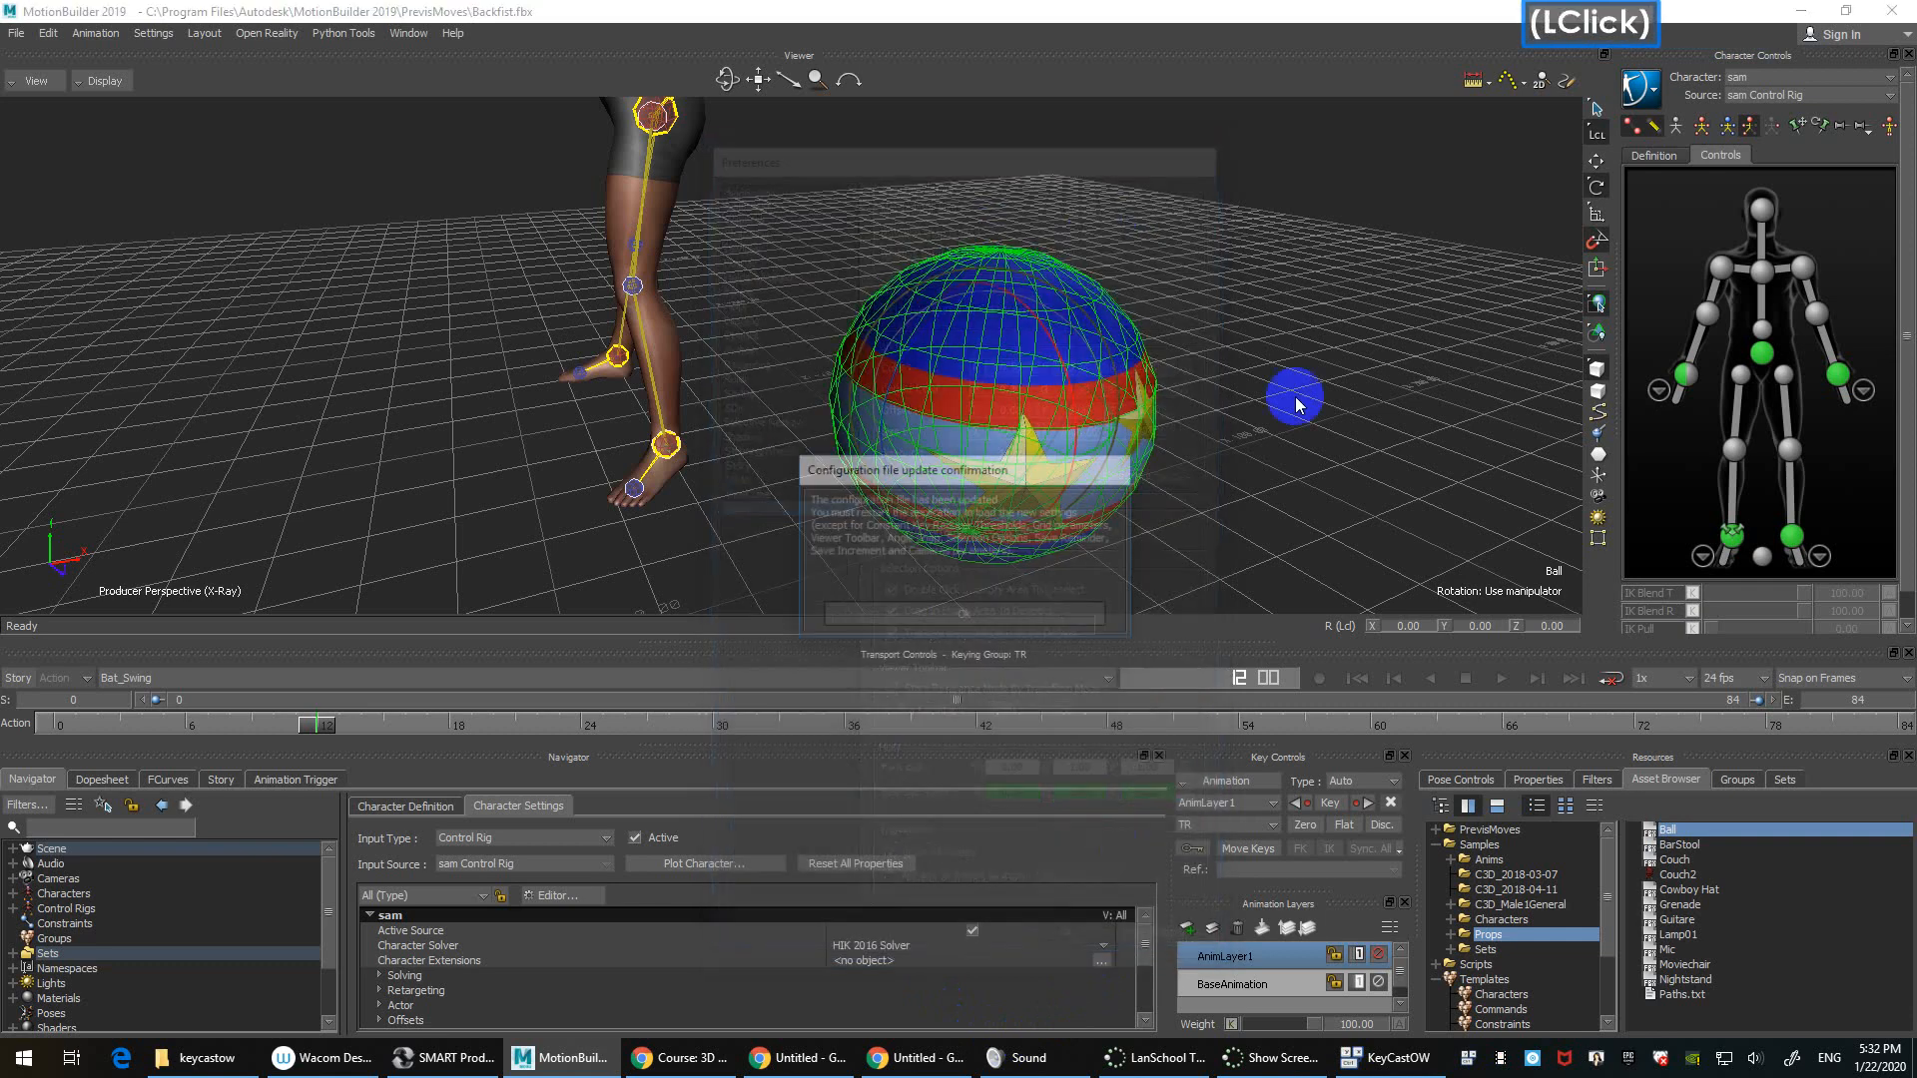
pyautogui.click(1012, 616)
# Step: Rotate the Ball about its vertical axis in 30-degree snapped steps toward -90
pyautogui.rightClick(1596, 238)
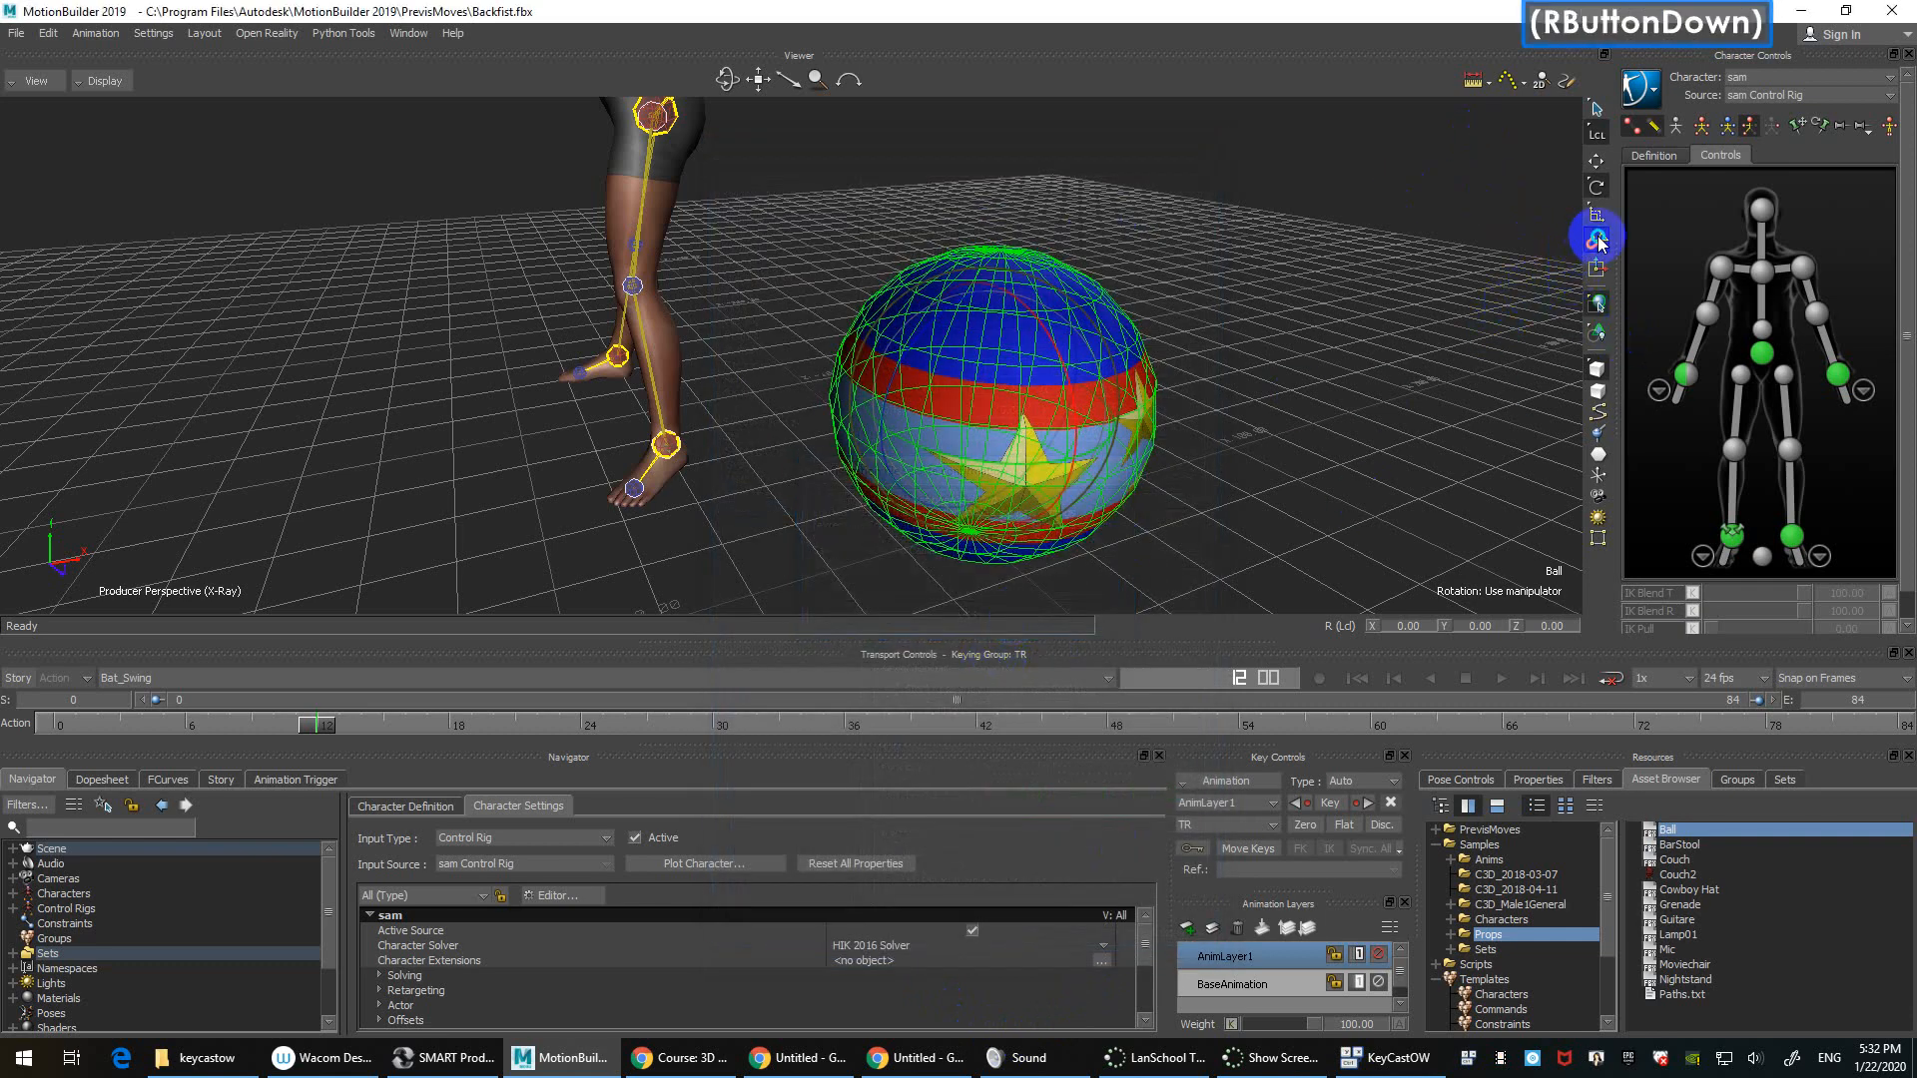
pyautogui.click(1305, 295)
pyautogui.keyDown('ctrl'); pyautogui.keyDown('shift'); pyautogui.moveTo(1308, 300); pyautogui.dragTo(1308, 377); pyautogui.keyUp('shift'); pyautogui.keyUp('ctrl')
pyautogui.keyDown('shift'); pyautogui.doubleClick(953, 461); pyautogui.keyUp('shift')
pyautogui.moveTo(1006, 419); pyautogui.dragTo(913, 423)
pyautogui.click(1442, 411)
pyautogui.keyDown('ctrl'); pyautogui.moveTo(1437, 408); pyautogui.dragTo(1393, 365); pyautogui.keyUp('ctrl')
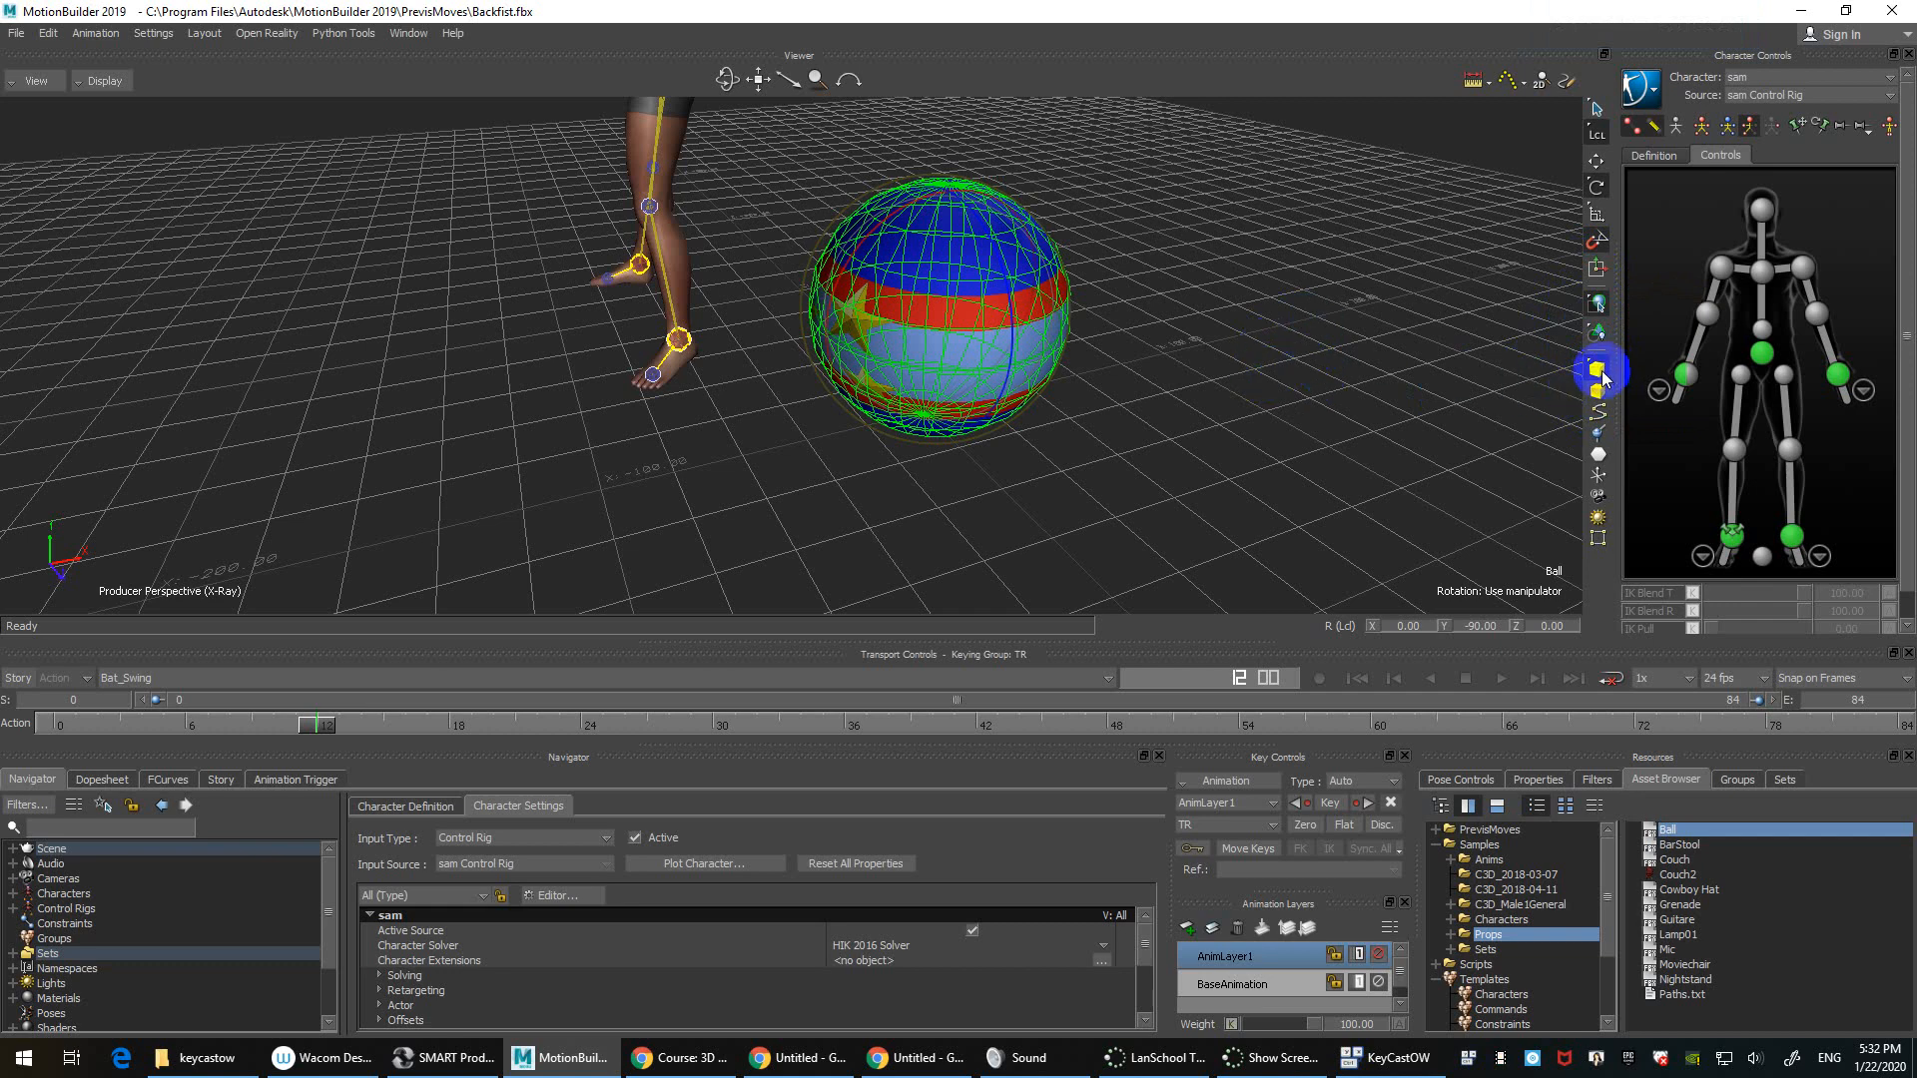
# Step: Reselect the Ball, box-select the right leg rig controls, and switch on a viewer selection mask filter
pyautogui.click(1260, 375)
pyautogui.click(1040, 315)
pyautogui.moveTo(509, 162); pyautogui.dragTo(780, 291)
pyautogui.click(1447, 411)
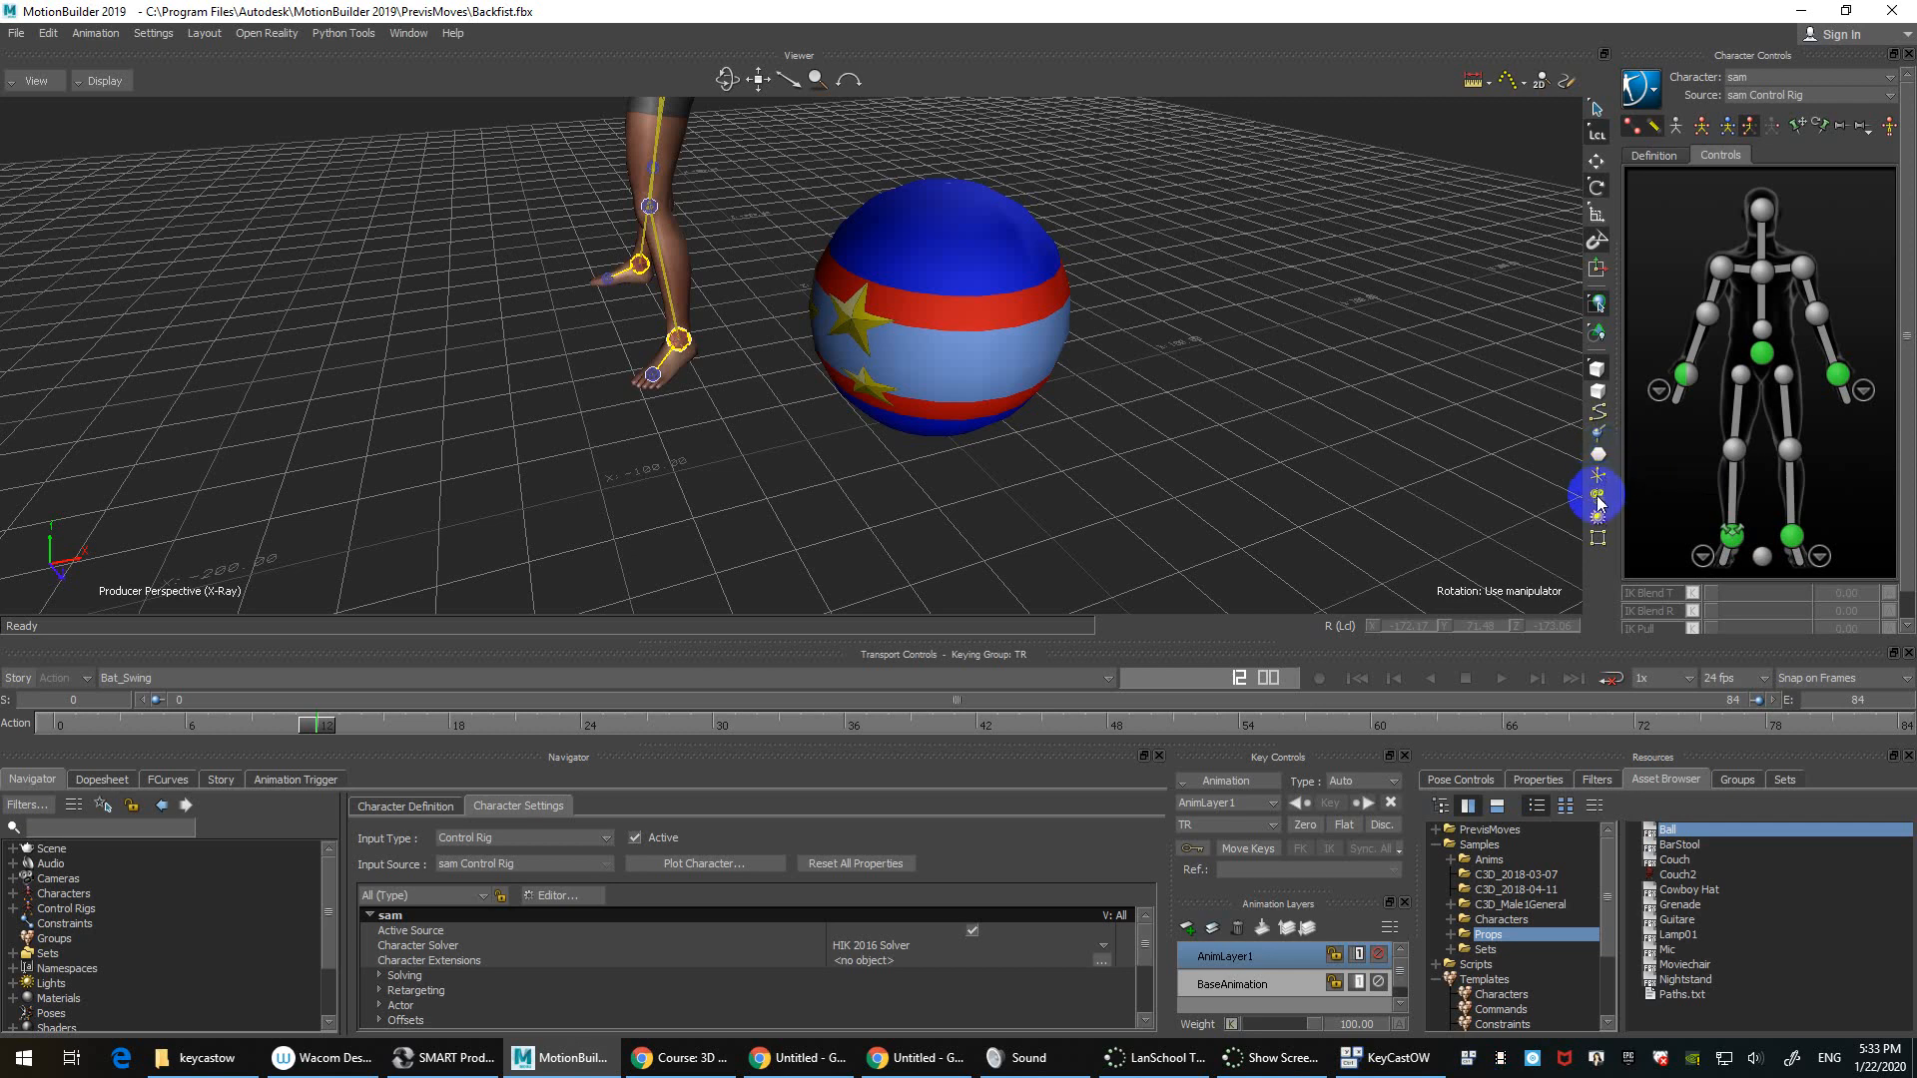
pyautogui.click(1597, 498)
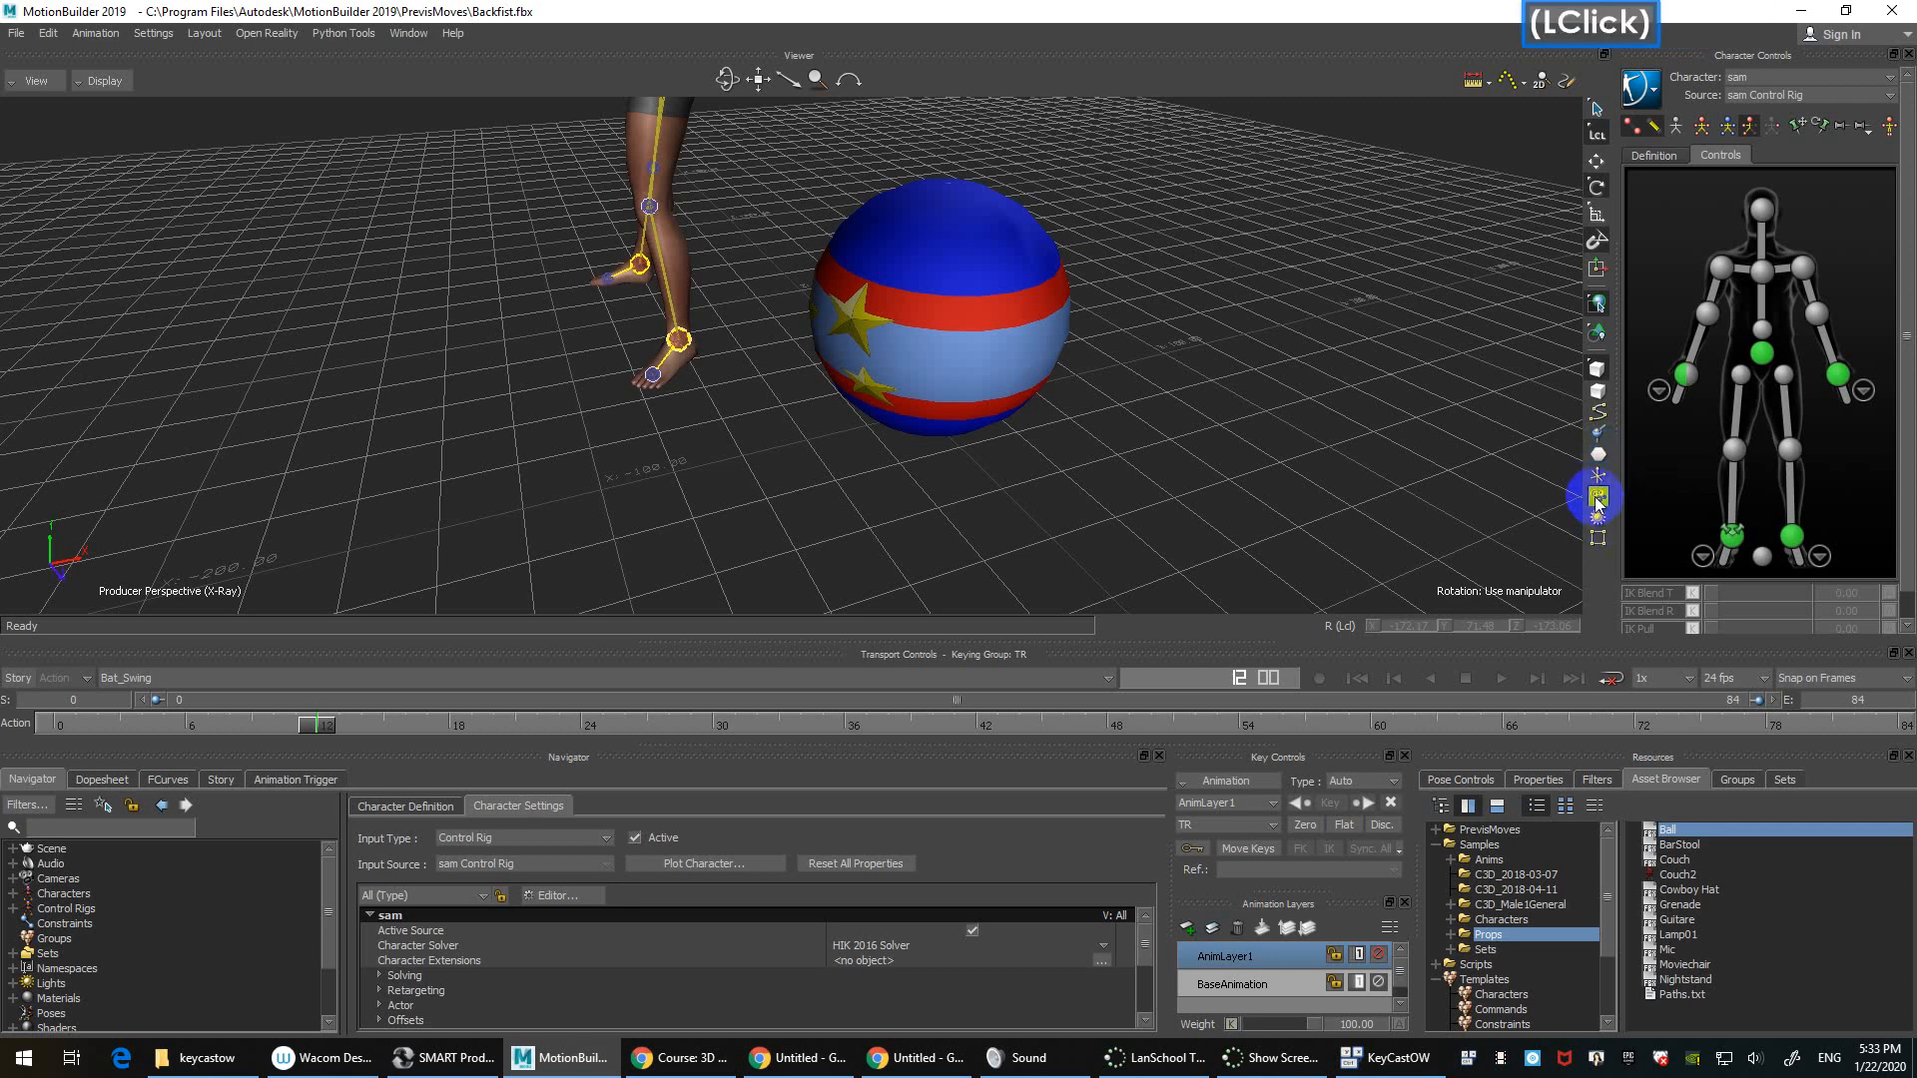
pyautogui.click(1248, 357)
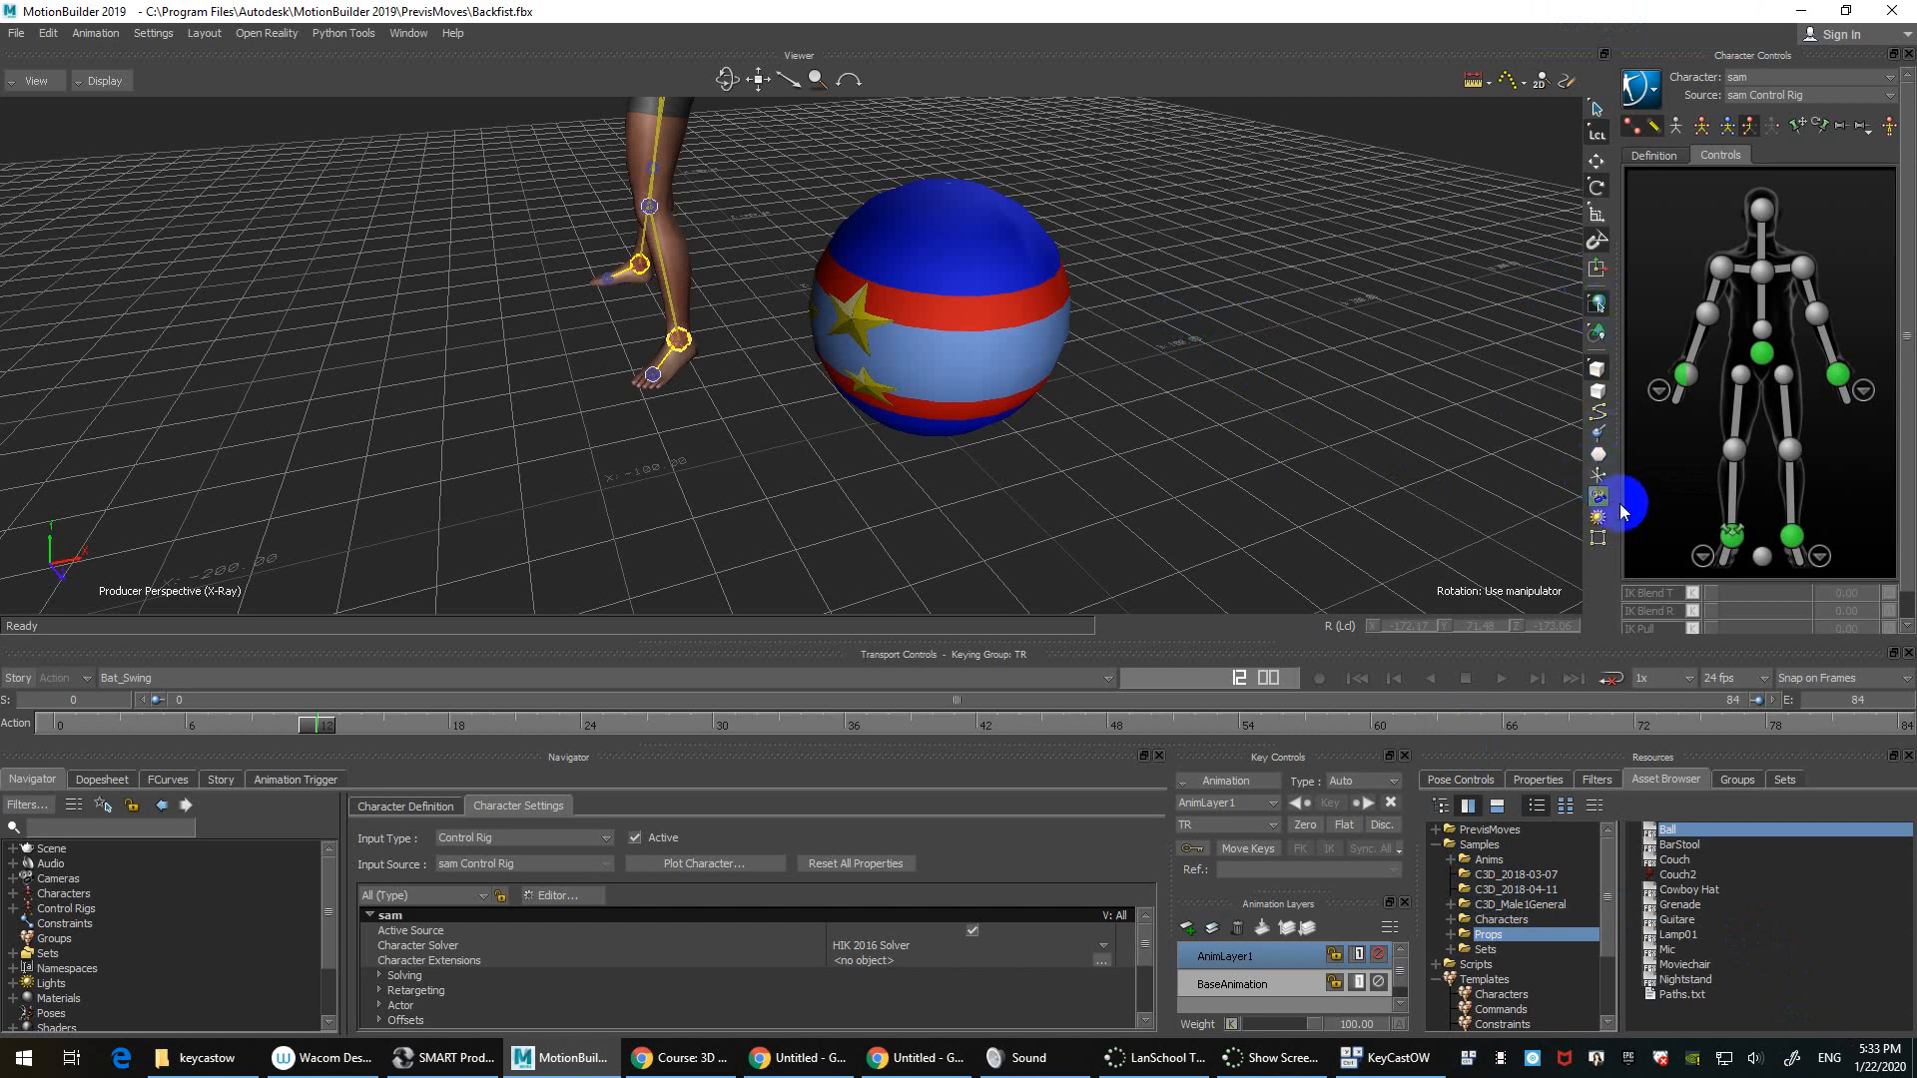
# Step: Frame the whole character, select its hips and show their motion trajectory
pyautogui.click(493, 263)
pyautogui.click(705, 202)
pyautogui.keyDown('ctrl'); pyautogui.moveTo(744, 223); pyautogui.dragTo(749, 252); pyautogui.keyUp('ctrl')
pyautogui.keyDown('shift'); pyautogui.moveTo(748, 229); pyautogui.dragTo(756, 305); pyautogui.keyUp('shift')
pyautogui.click(558, 396)
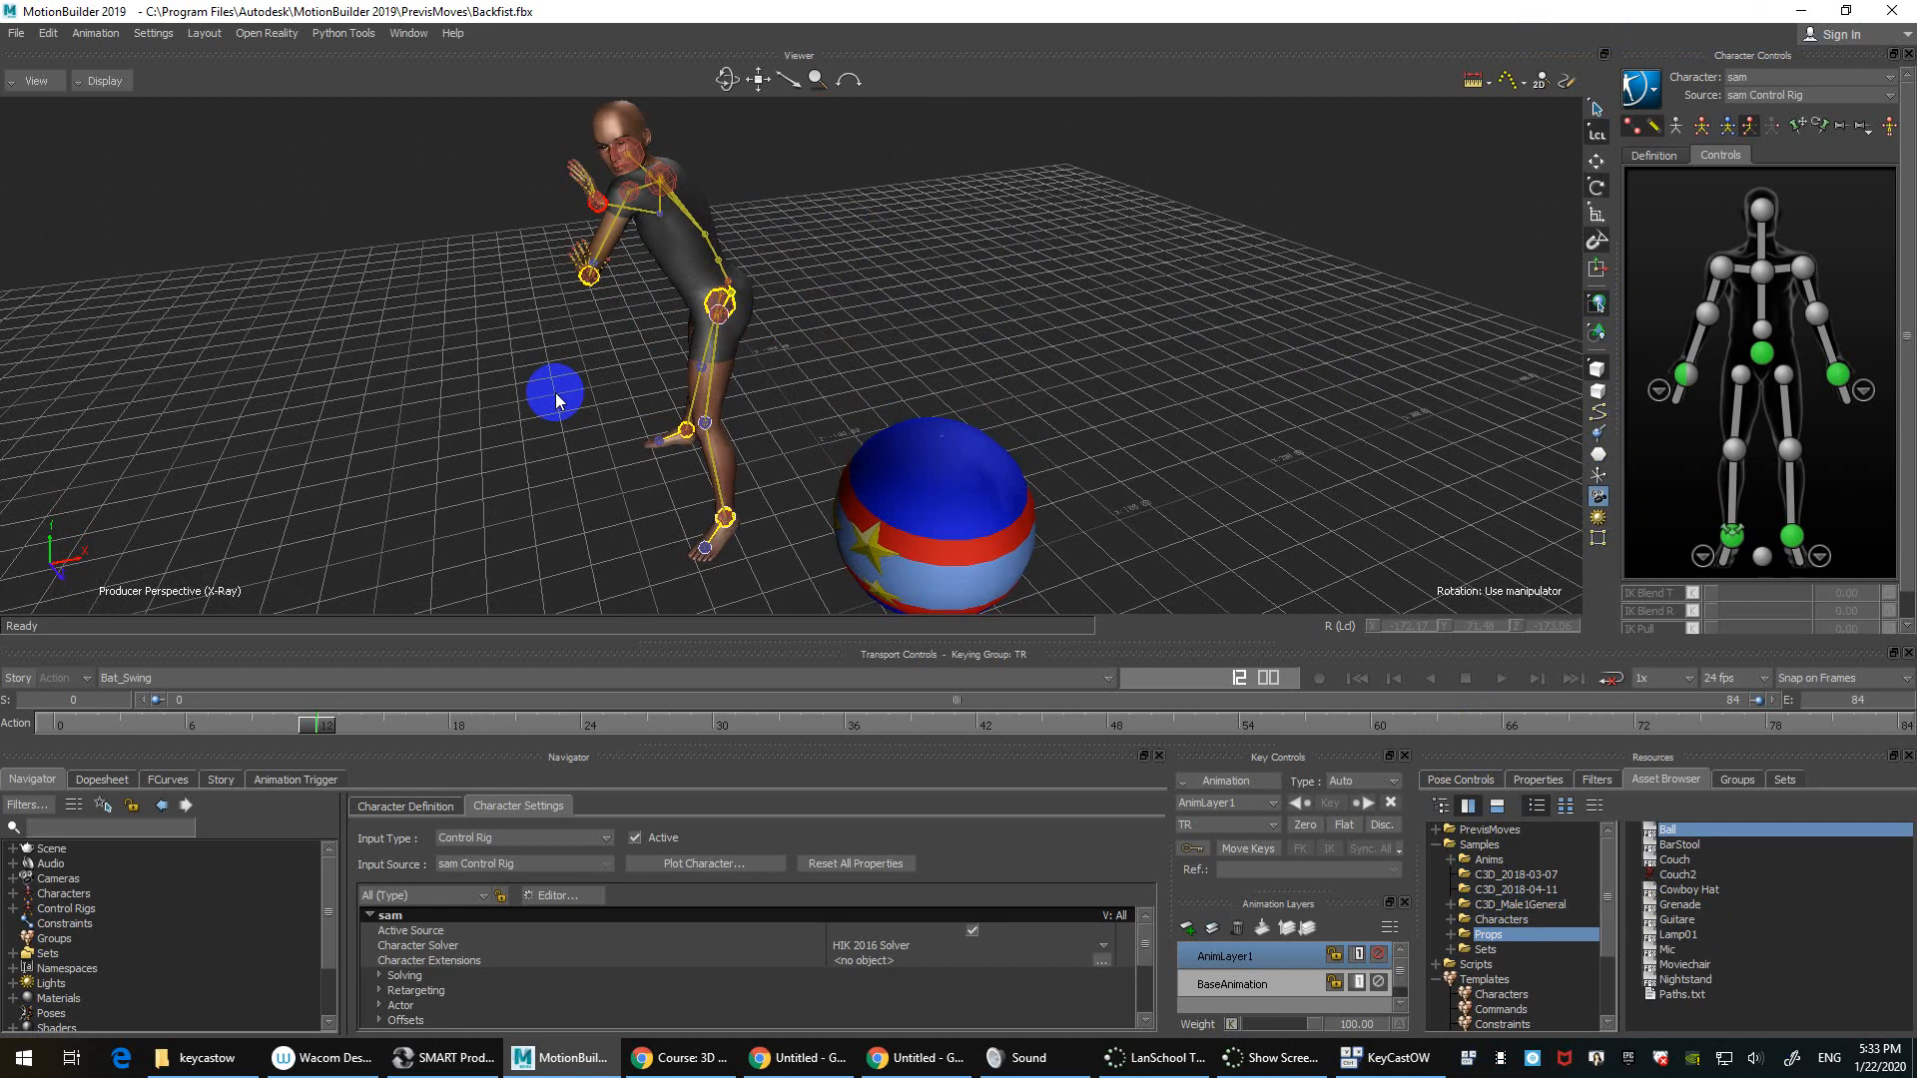
pyautogui.click(1593, 500)
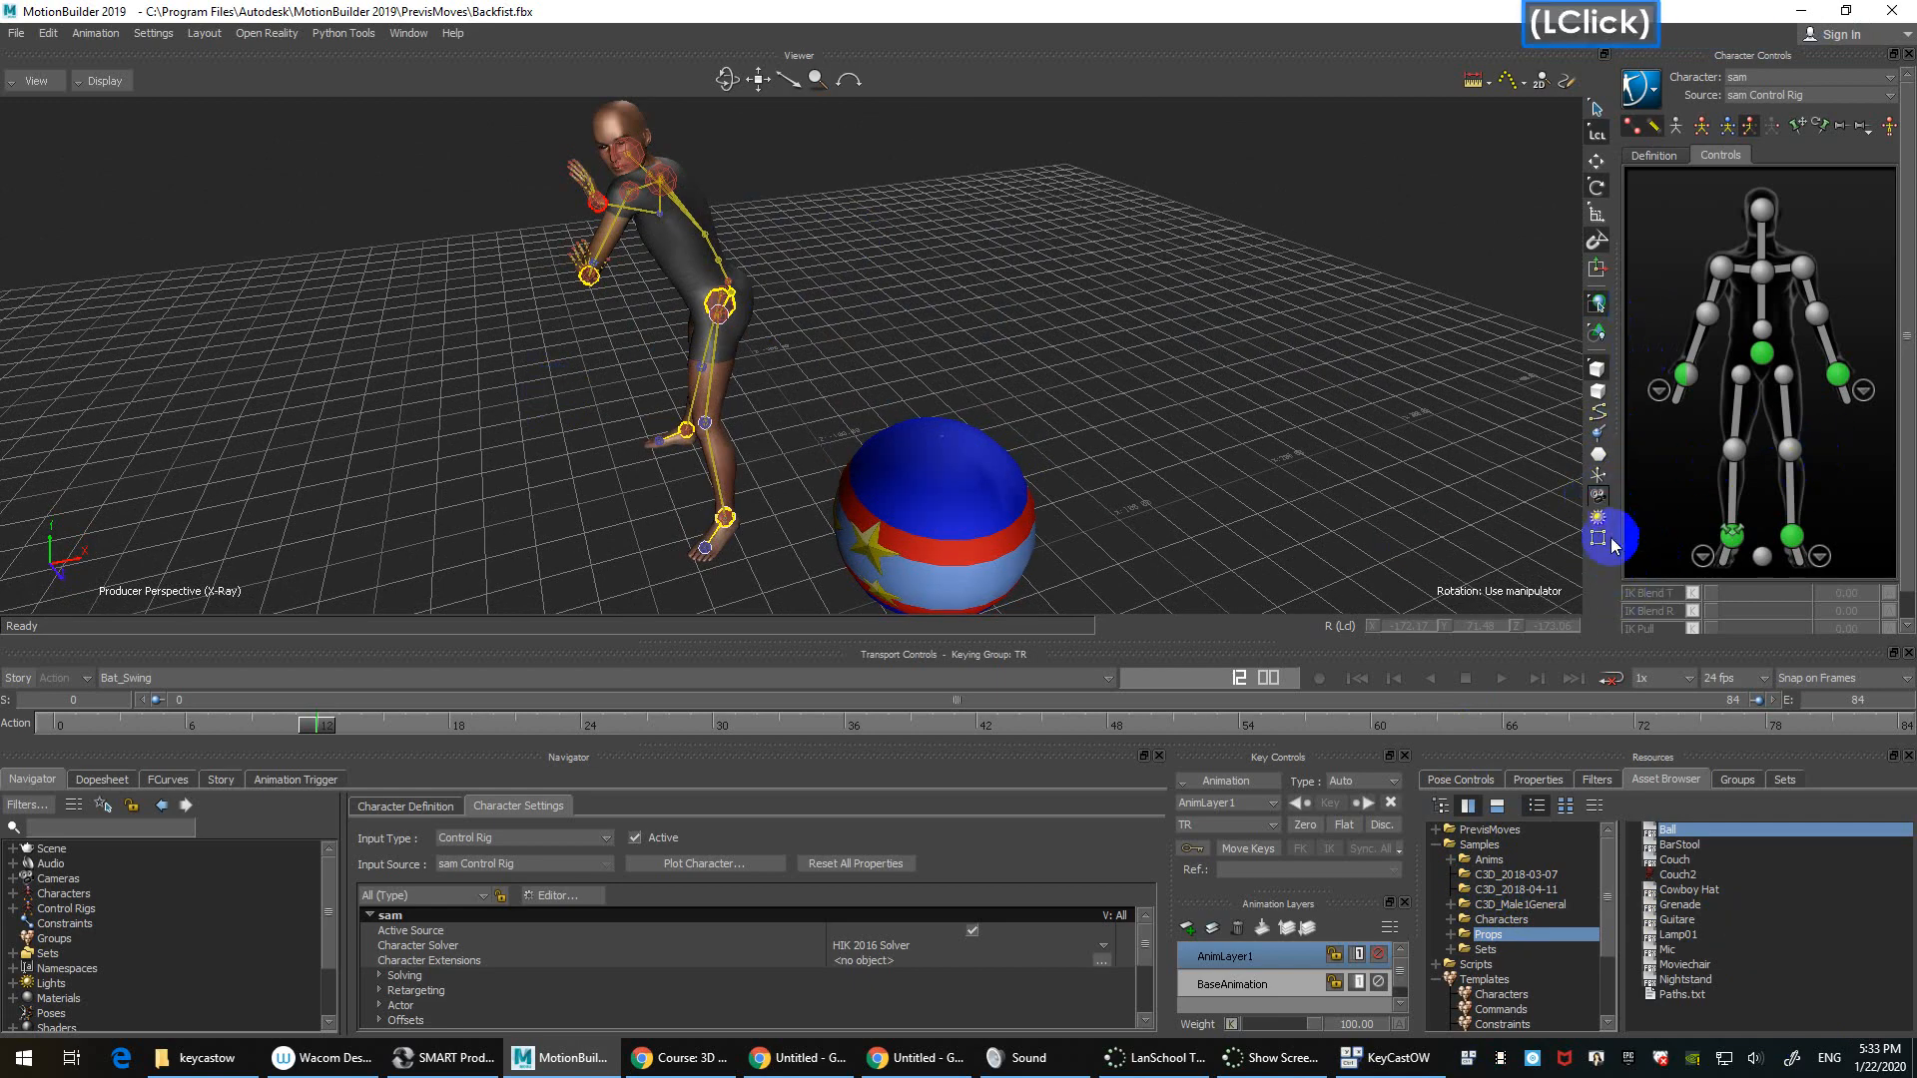
pyautogui.keyDown('ctrl'); pyautogui.keyDown('shift'); pyautogui.moveTo(1327, 279); pyautogui.dragTo(1291, 171); pyautogui.keyUp('shift'); pyautogui.keyUp('ctrl')
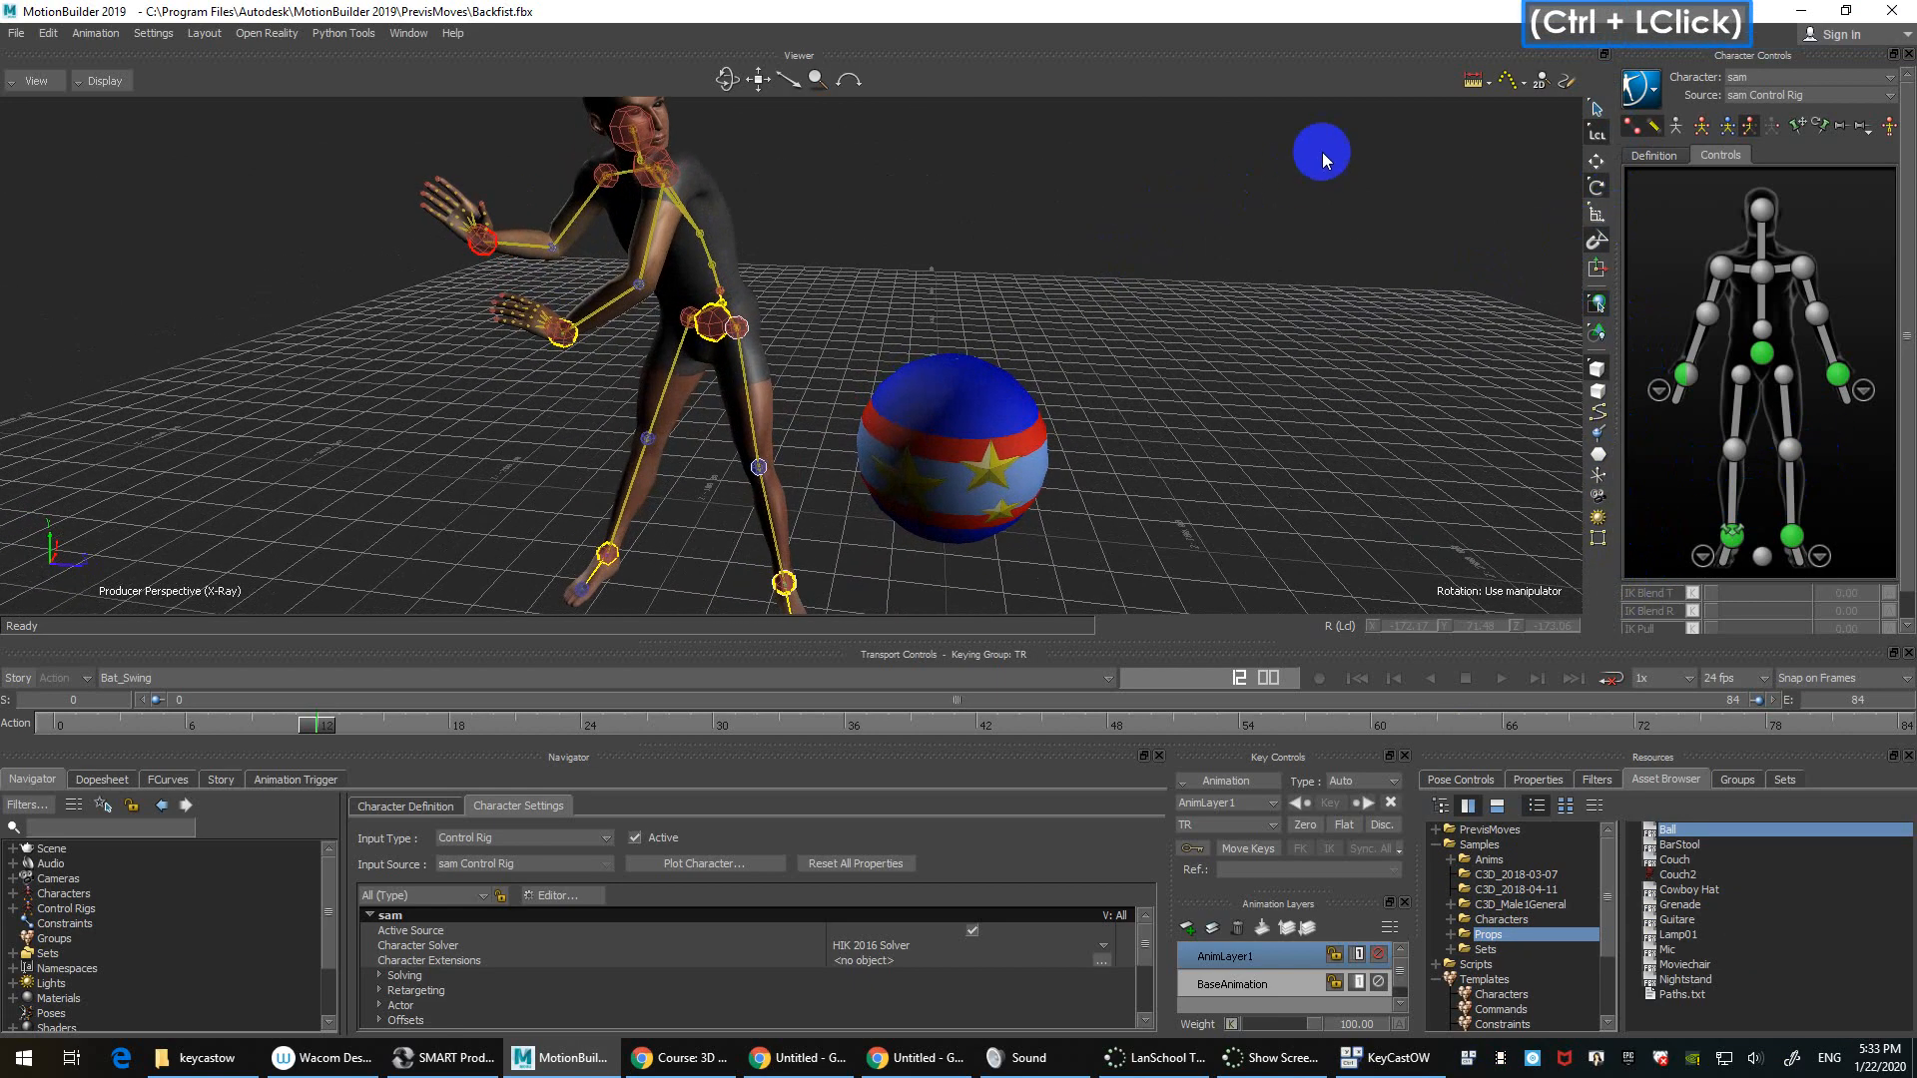
pyautogui.click(1762, 355)
pyautogui.keyDown('ctrl'); pyautogui.moveTo(1143, 317); pyautogui.dragTo(1218, 325); pyautogui.keyUp('ctrl')
pyautogui.click(1508, 82)
pyautogui.keyDown('ctrl'); pyautogui.keyDown('shift'); pyautogui.doubleClick(1248, 327); pyautogui.keyUp('shift'); pyautogui.keyUp('ctrl')
# Step: Play the Bat_Swing take twice from frame 0, then show the FCurves editor
pyautogui.hotkey('ctrl', 'Home')
pyautogui.hotkey('ctrl', 'space')
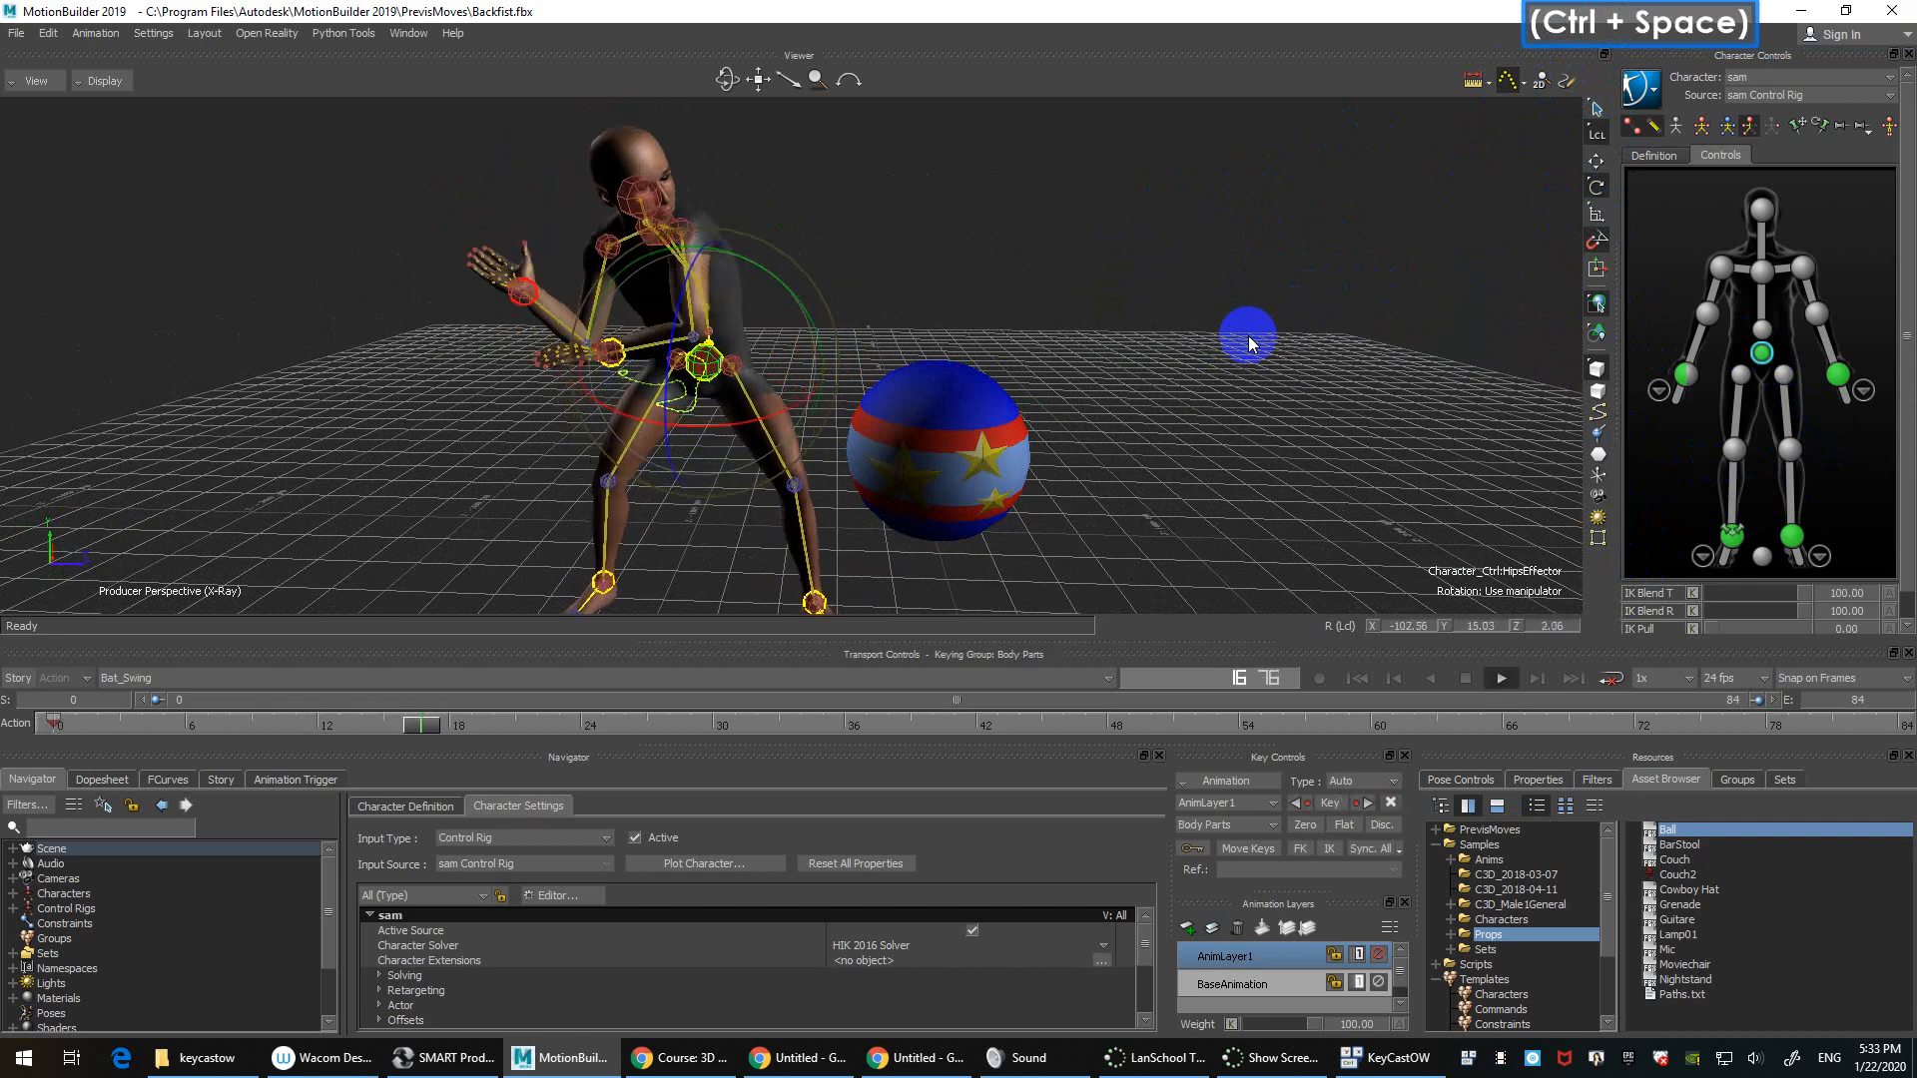
pyautogui.hotkey('ctrl', 'Home')
pyautogui.hotkey('ctrl', 'space')
pyautogui.hotkey('ctrl', 'Home')
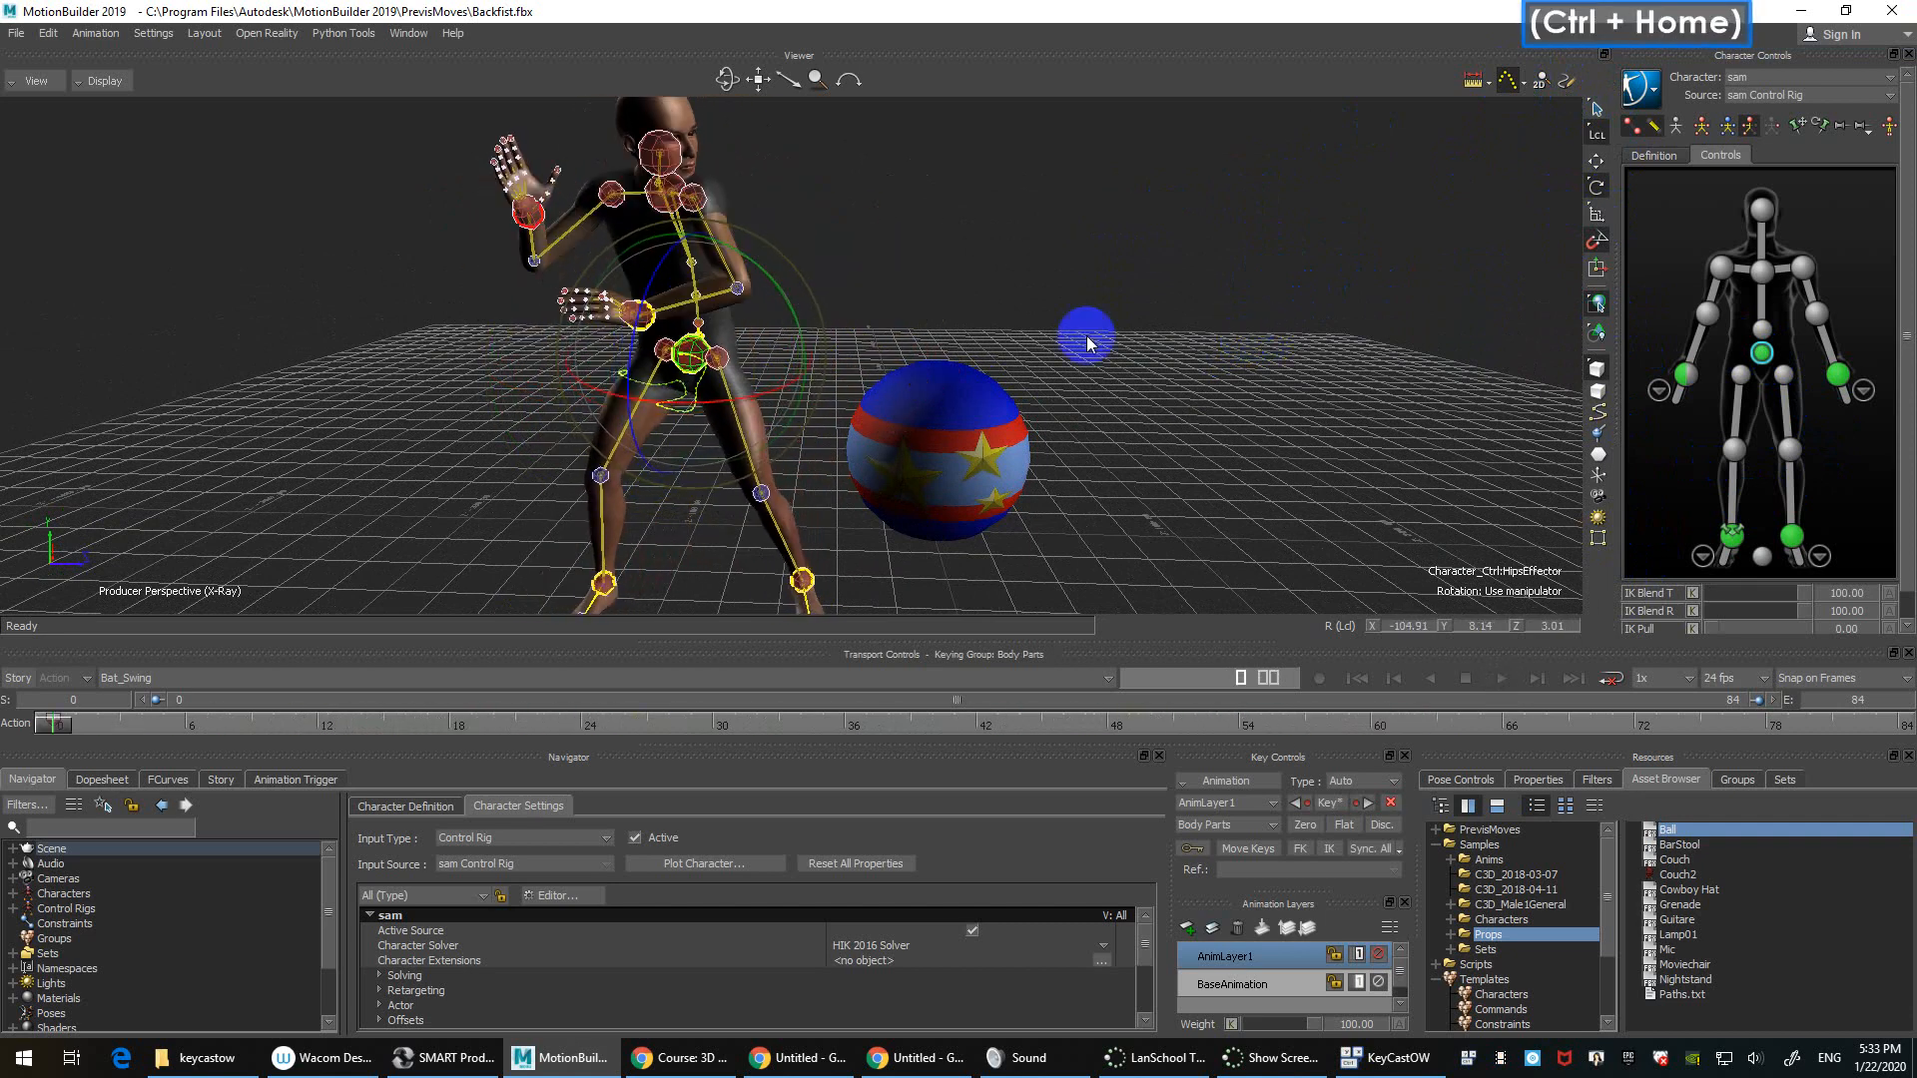
pyautogui.click(168, 780)
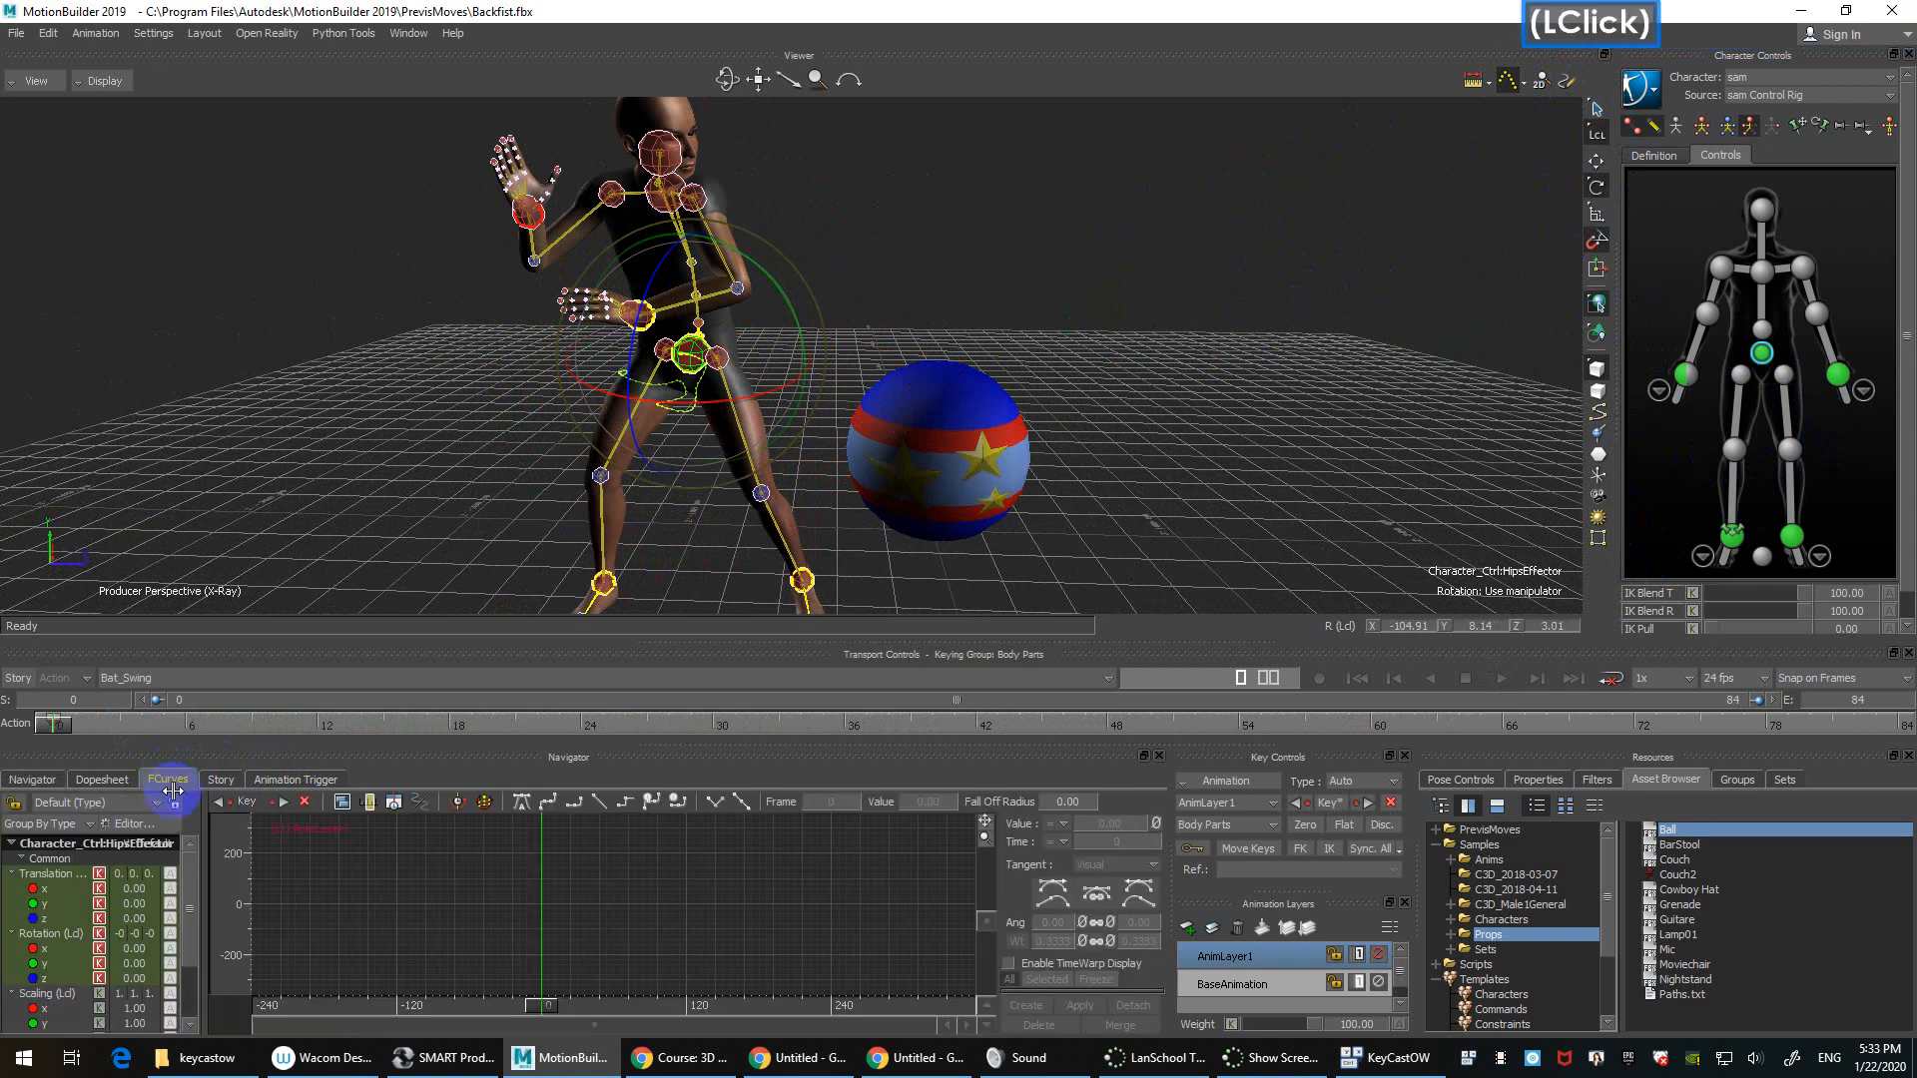
# Step: Remove AnimLayer1 and display the hips' BaseAnimation translation curves over frames -24 to 96
pyautogui.click(80, 882)
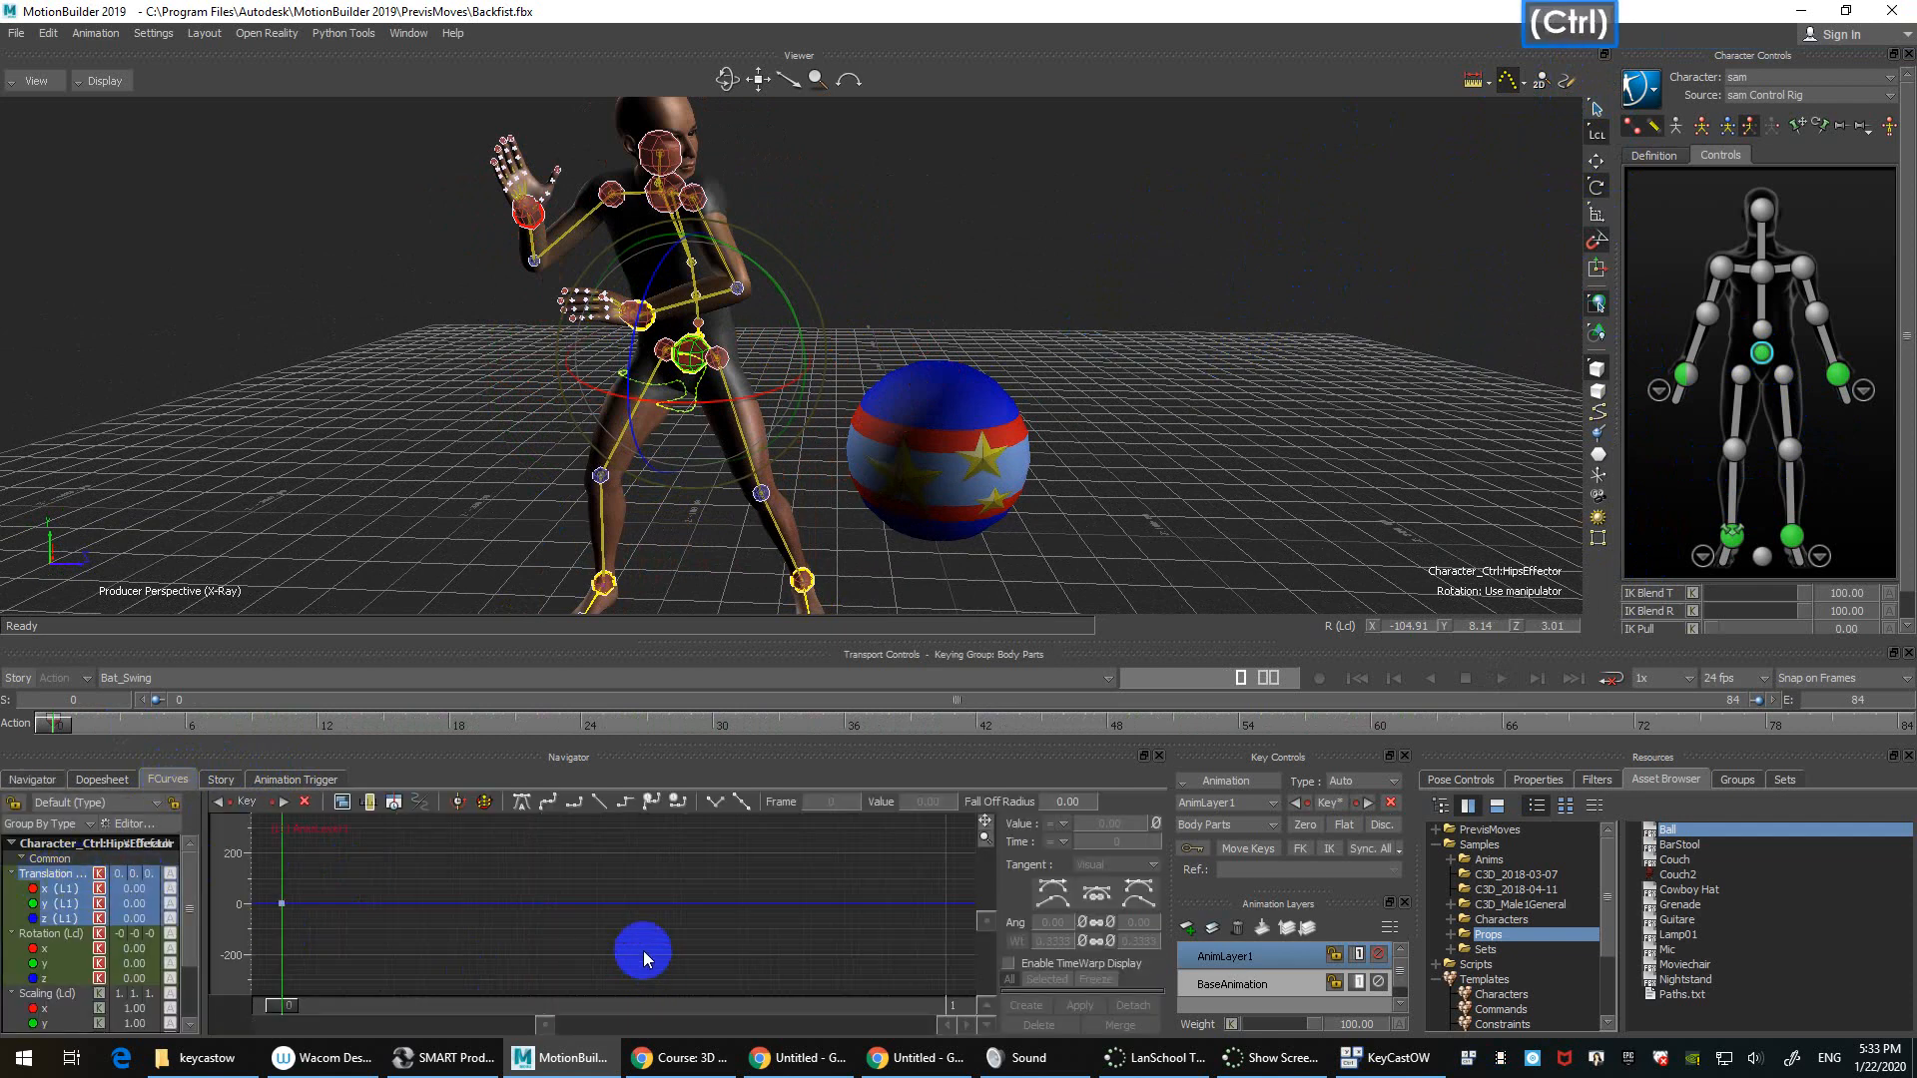
pyautogui.keyDown('ctrl'); pyautogui.moveTo(643, 951); pyautogui.dragTo(505, 963); pyautogui.keyUp('ctrl')
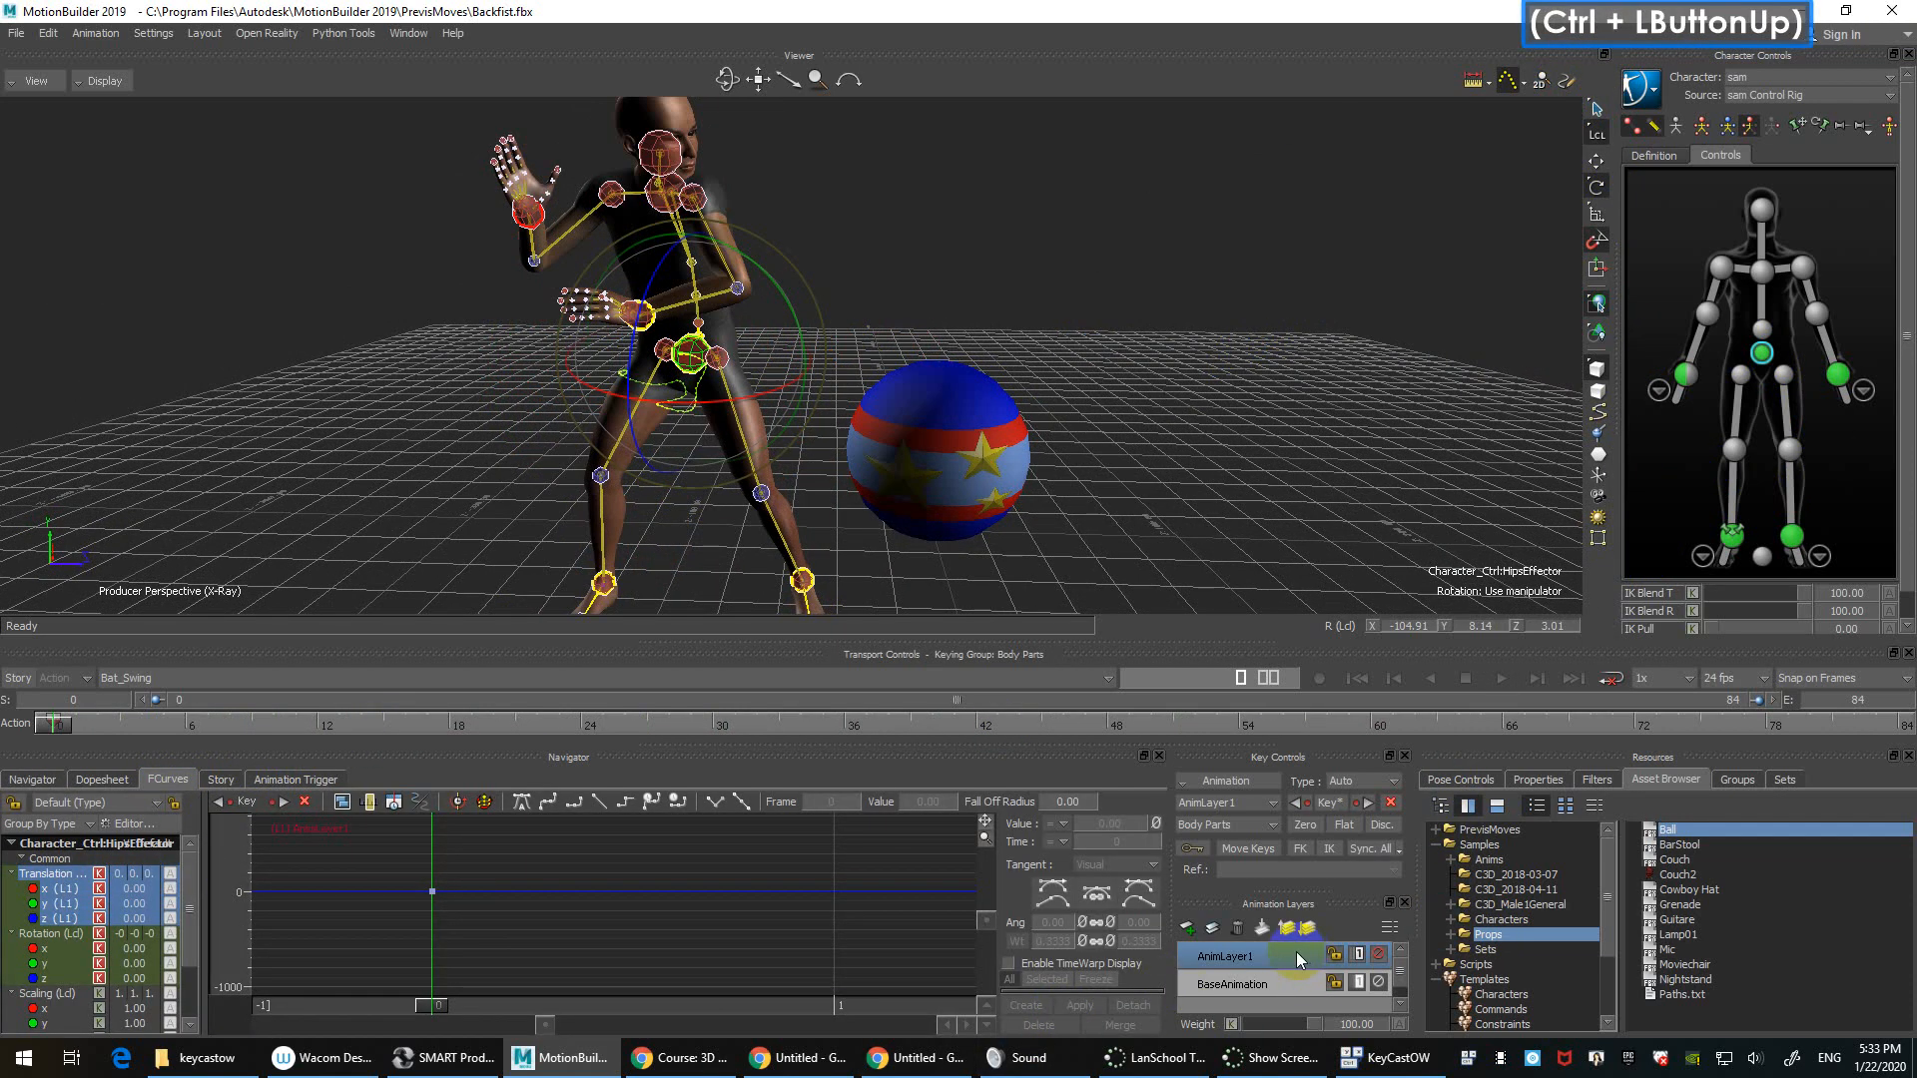
pyautogui.click(1239, 930)
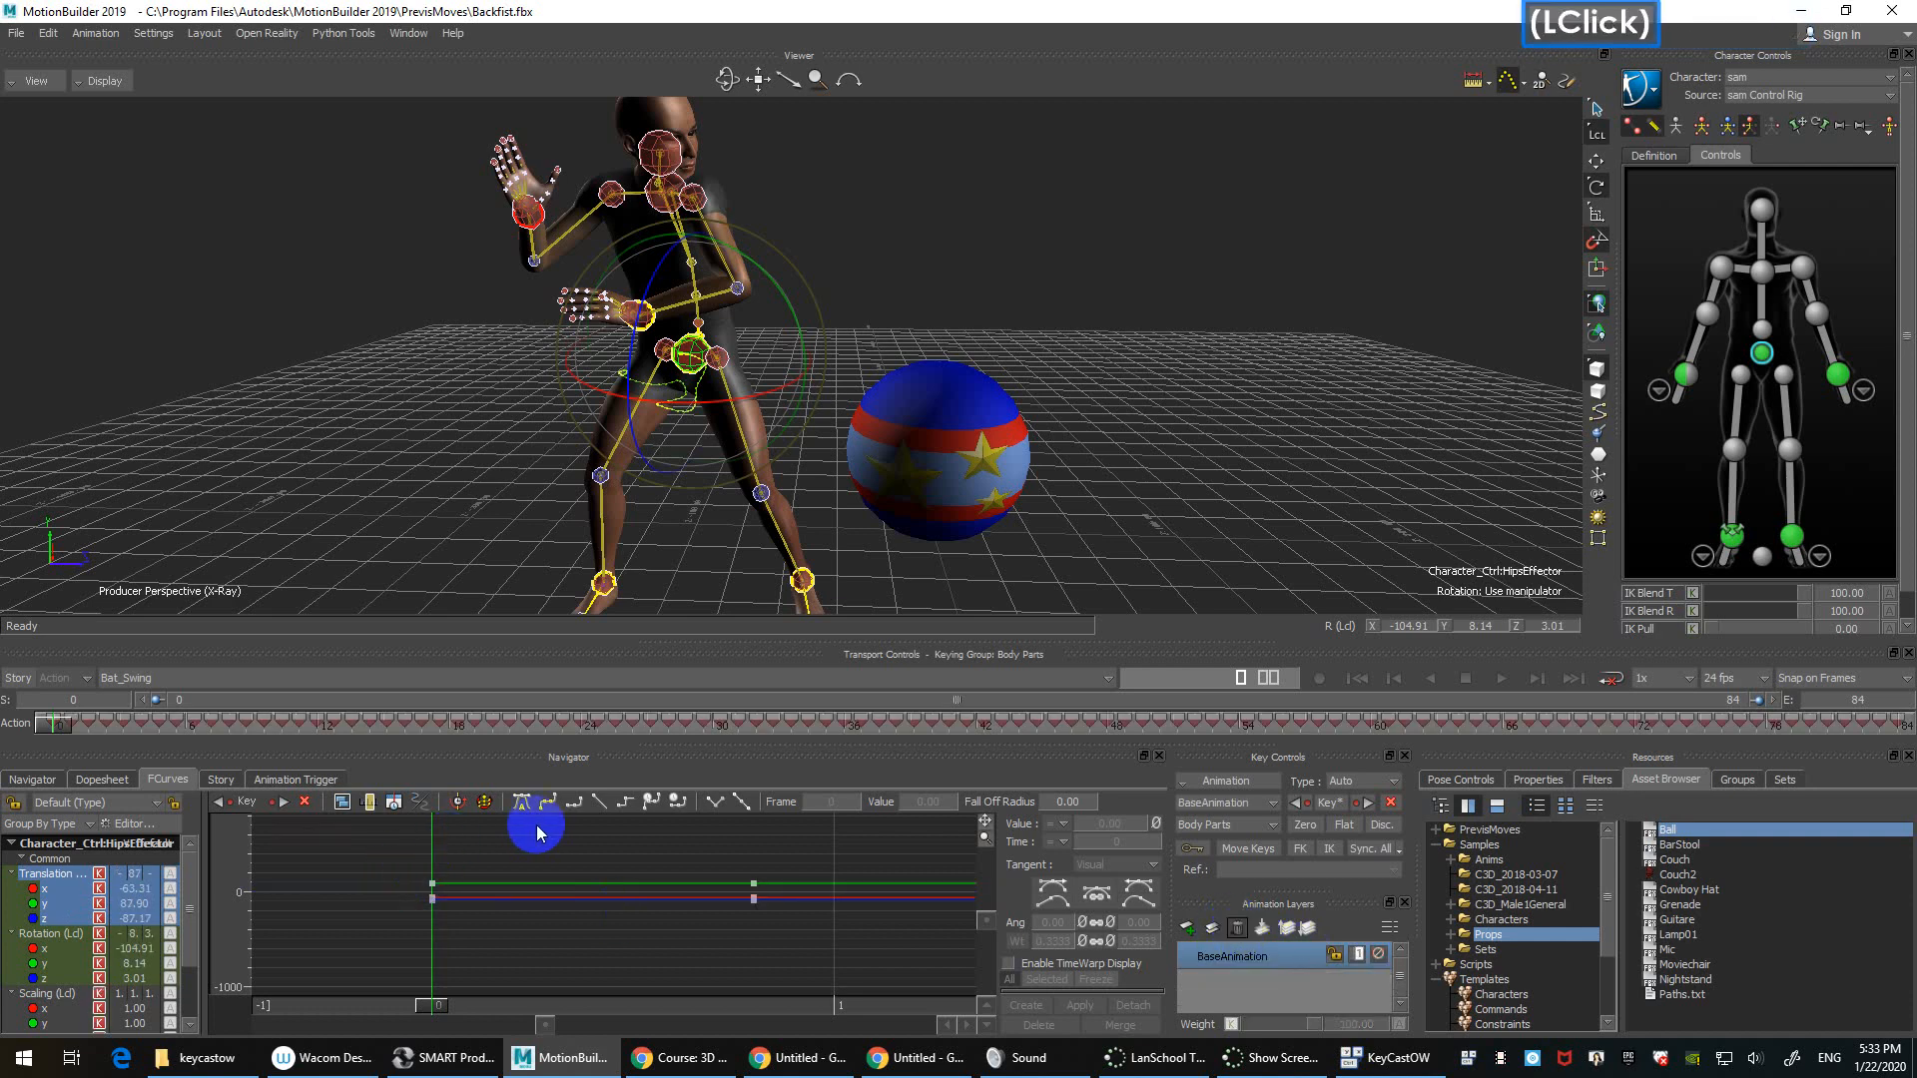
pyautogui.click(571, 850)
pyautogui.keyDown('ctrl'); pyautogui.moveTo(654, 904); pyautogui.dragTo(519, 905); pyautogui.keyUp('ctrl')
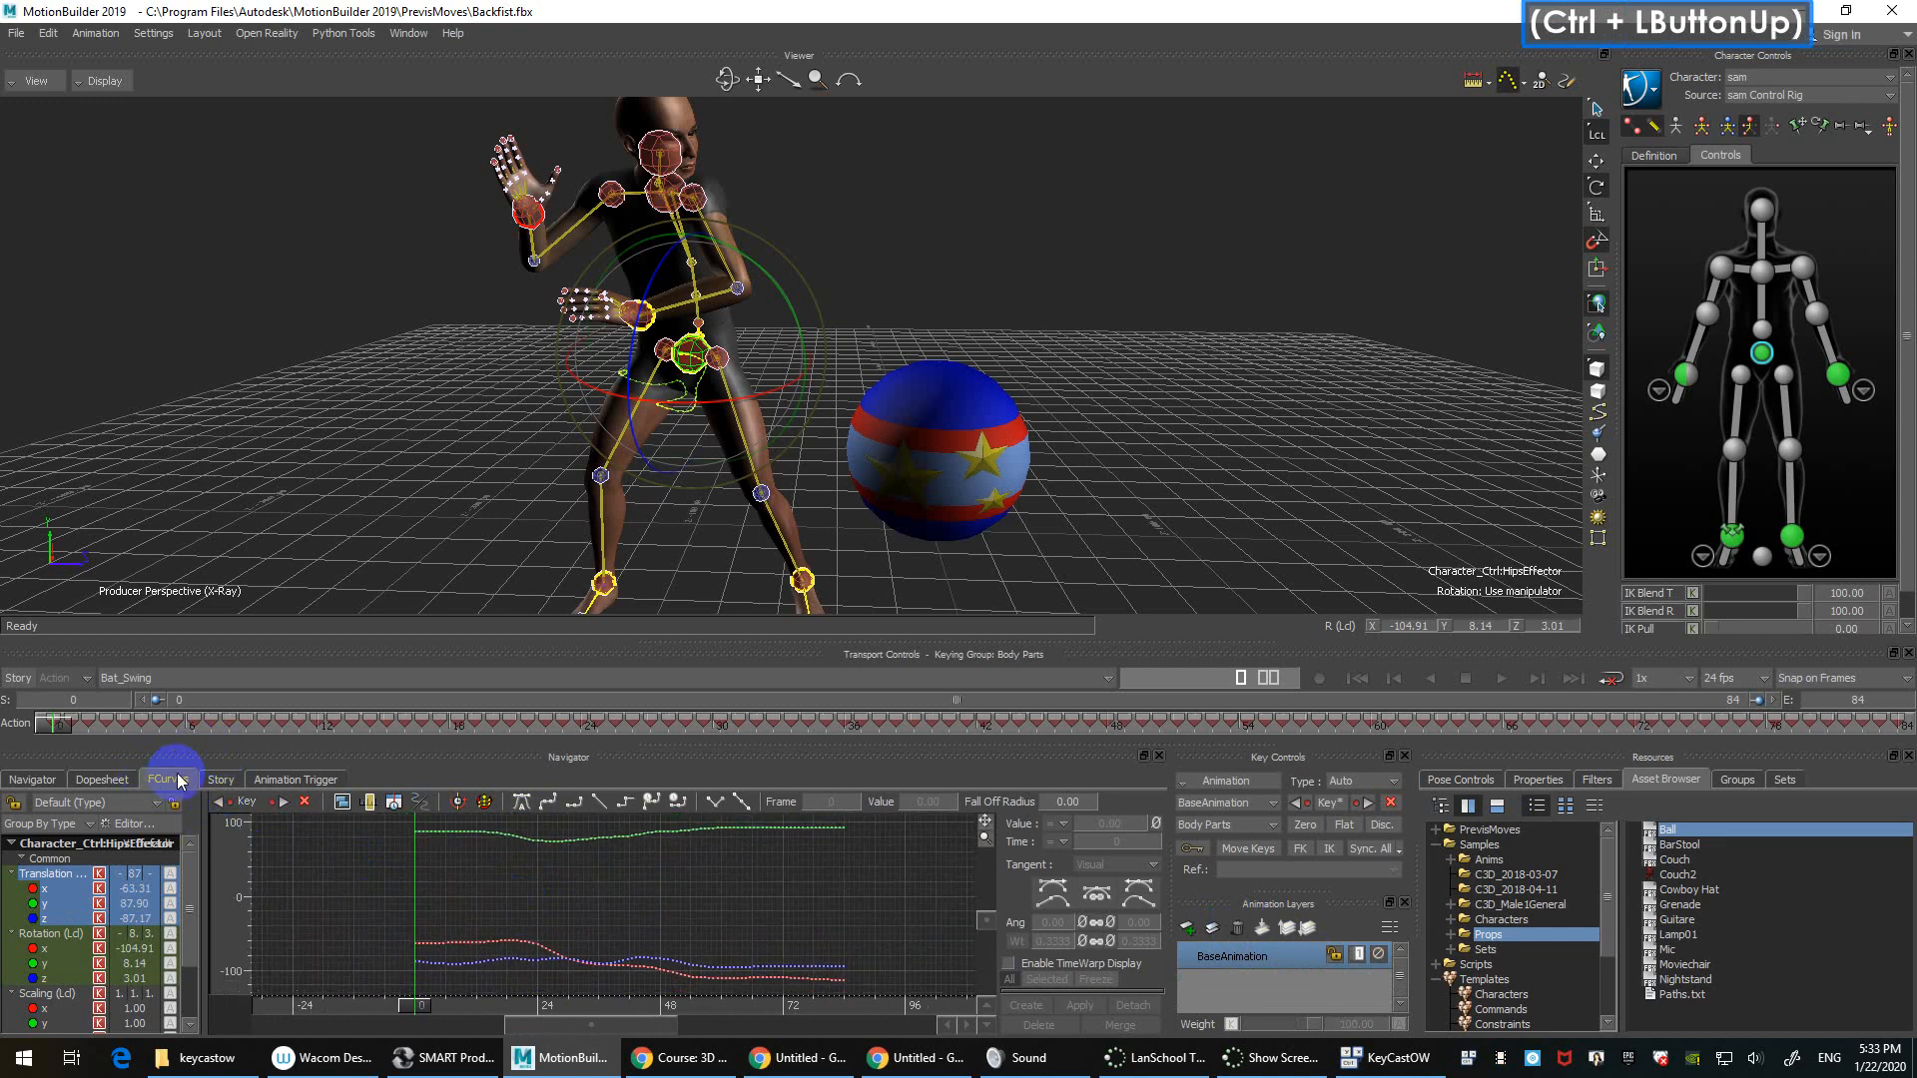
pyautogui.click(178, 780)
pyautogui.keyDown('ctrl'); pyautogui.keyDown('shift'); pyautogui.moveTo(887, 323); pyautogui.dragTo(1088, 215); pyautogui.keyUp('shift'); pyautogui.keyUp('ctrl')
pyautogui.keyDown('ctrl'); pyautogui.moveTo(1088, 214); pyautogui.dragTo(907, 322); pyautogui.keyUp('ctrl')
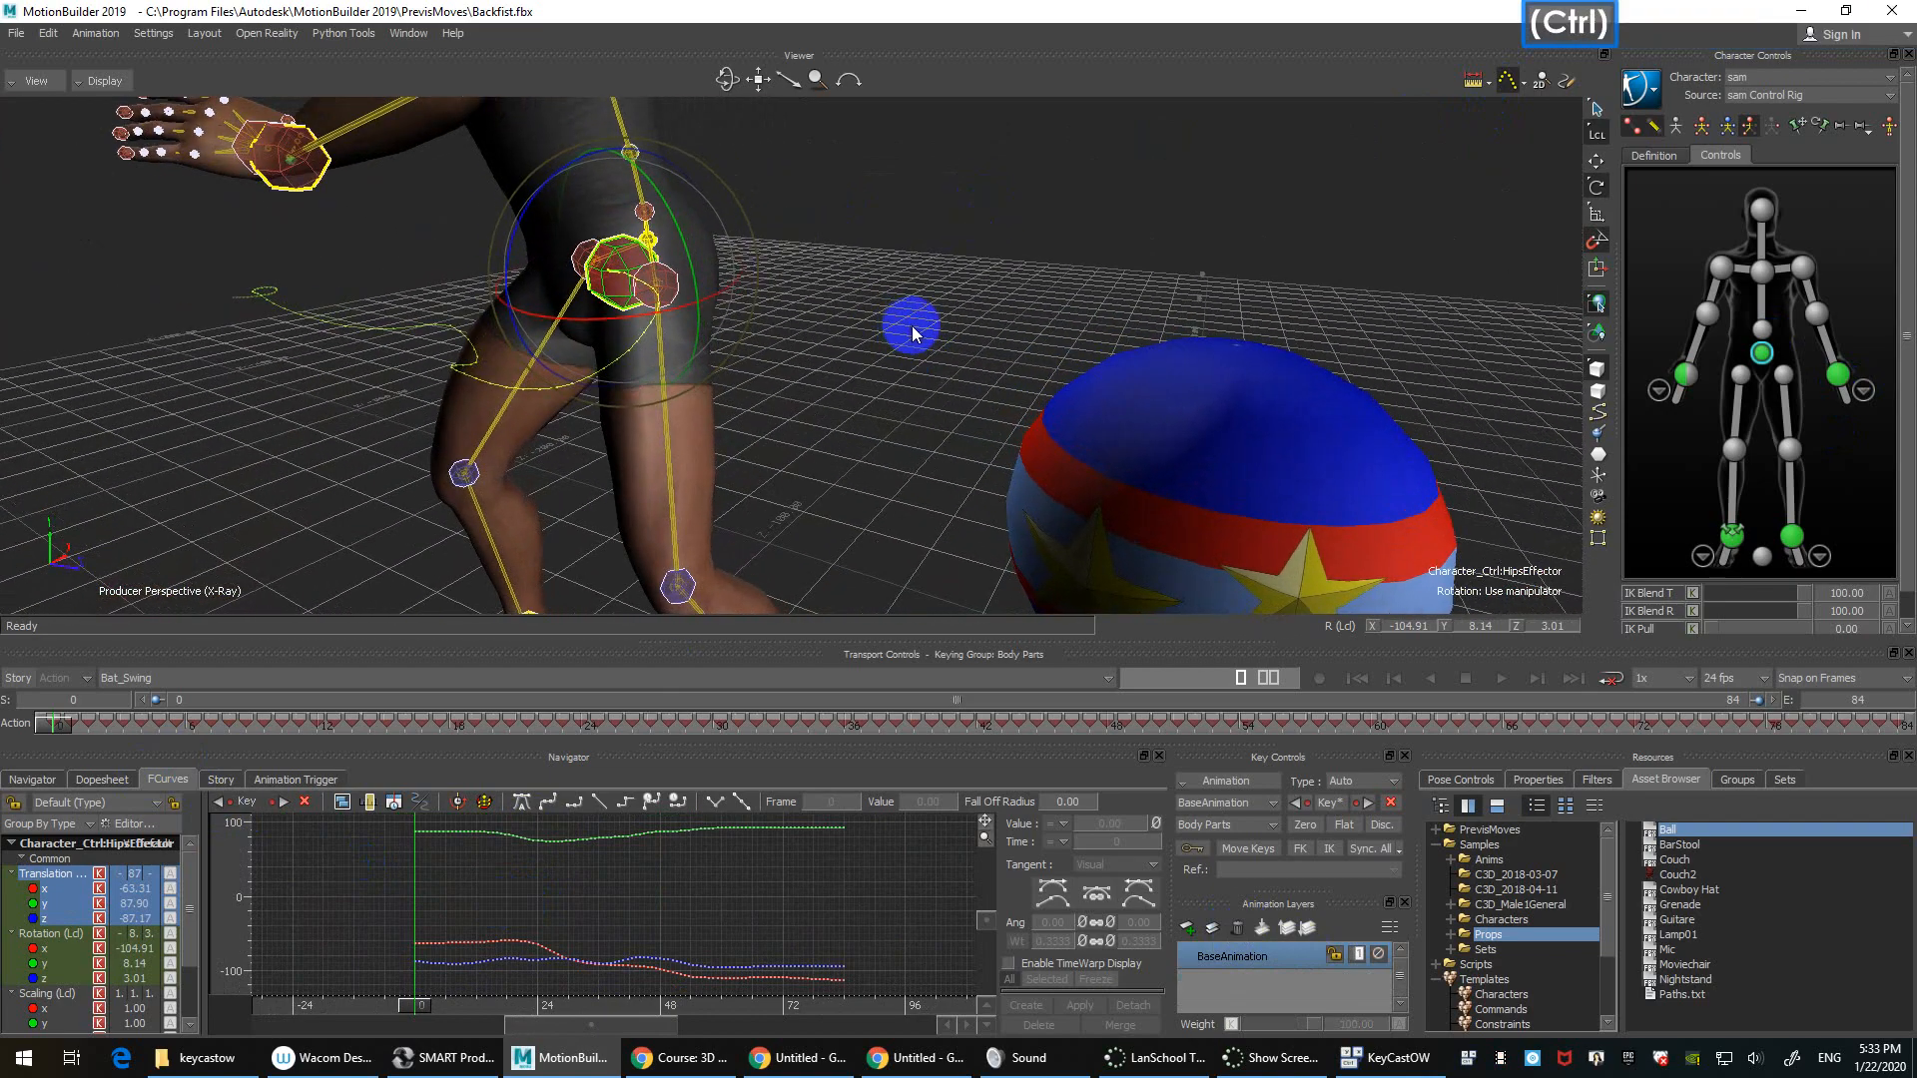
# Step: Play the animation to around frame 63 and select sam's right wrist effector
pyautogui.hotkey('ctrl', 'space')
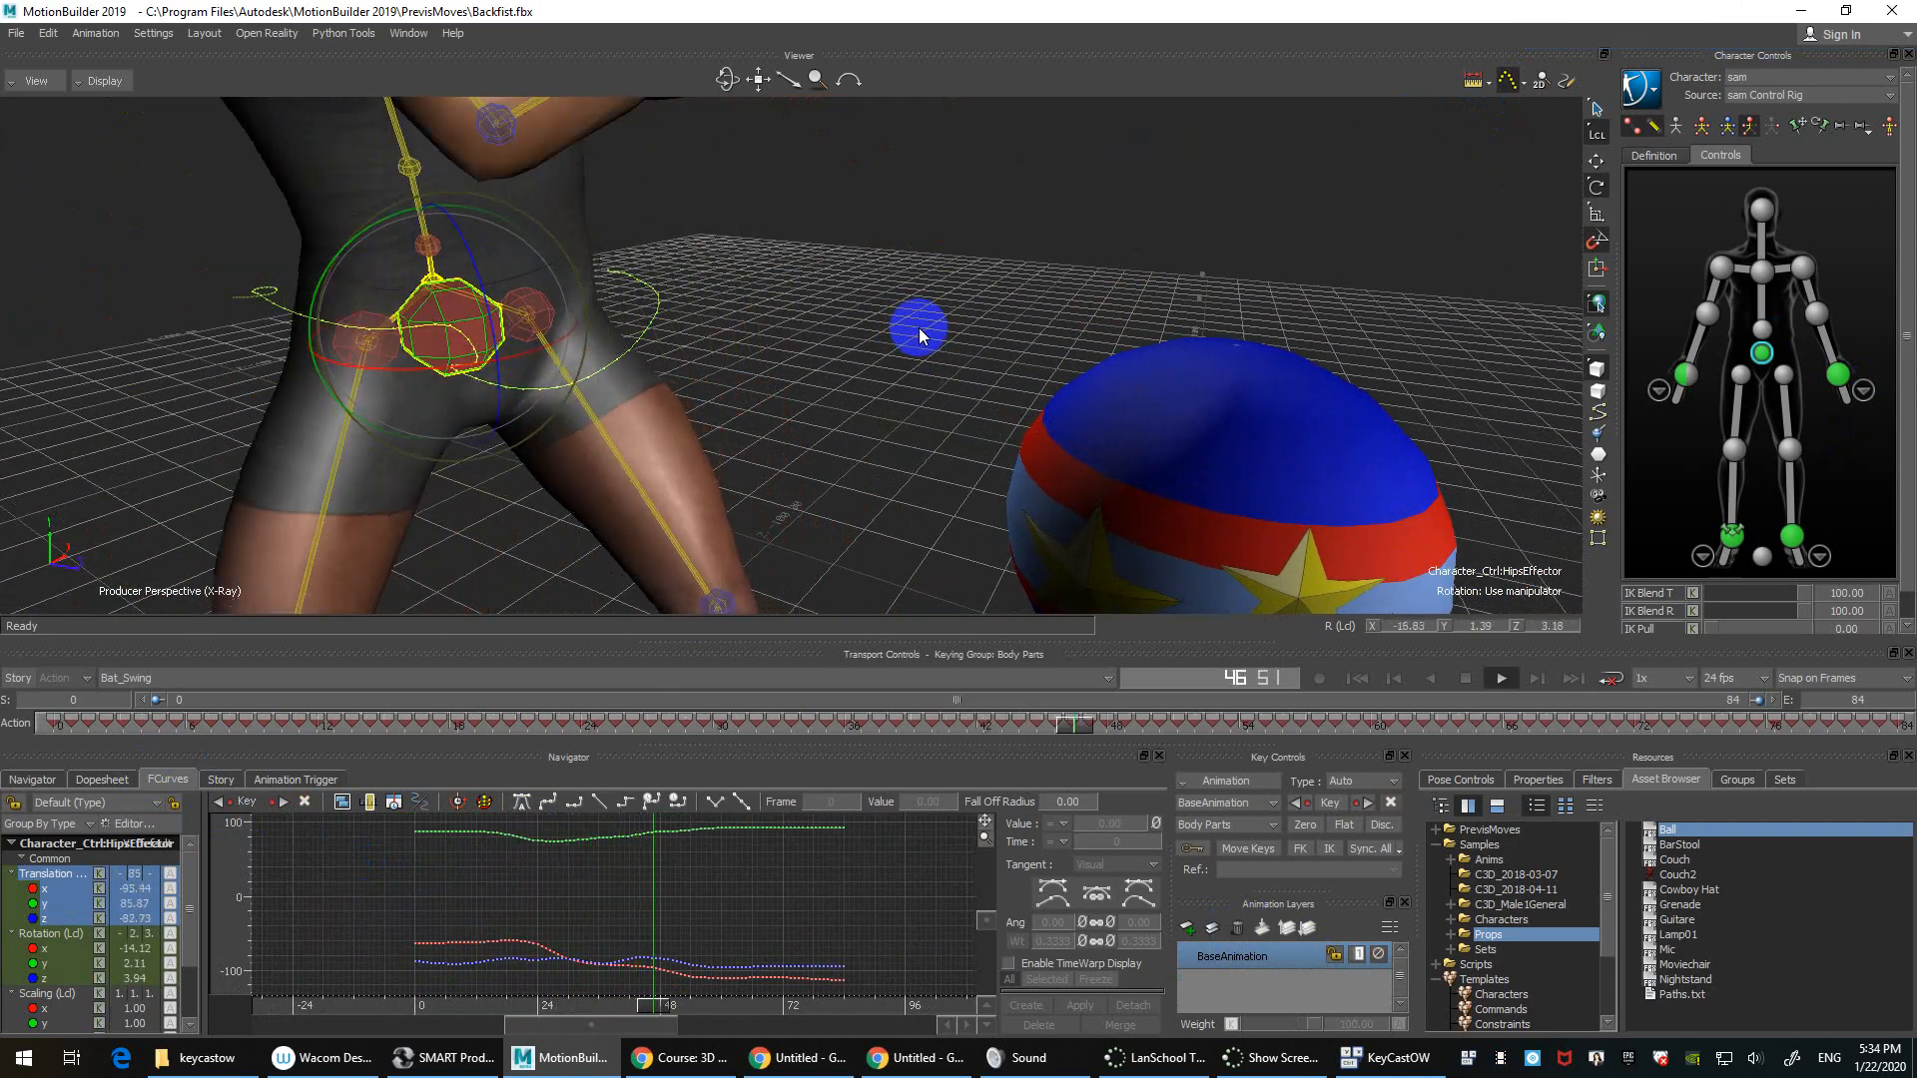
pyautogui.hotkey('ctrl', 'space')
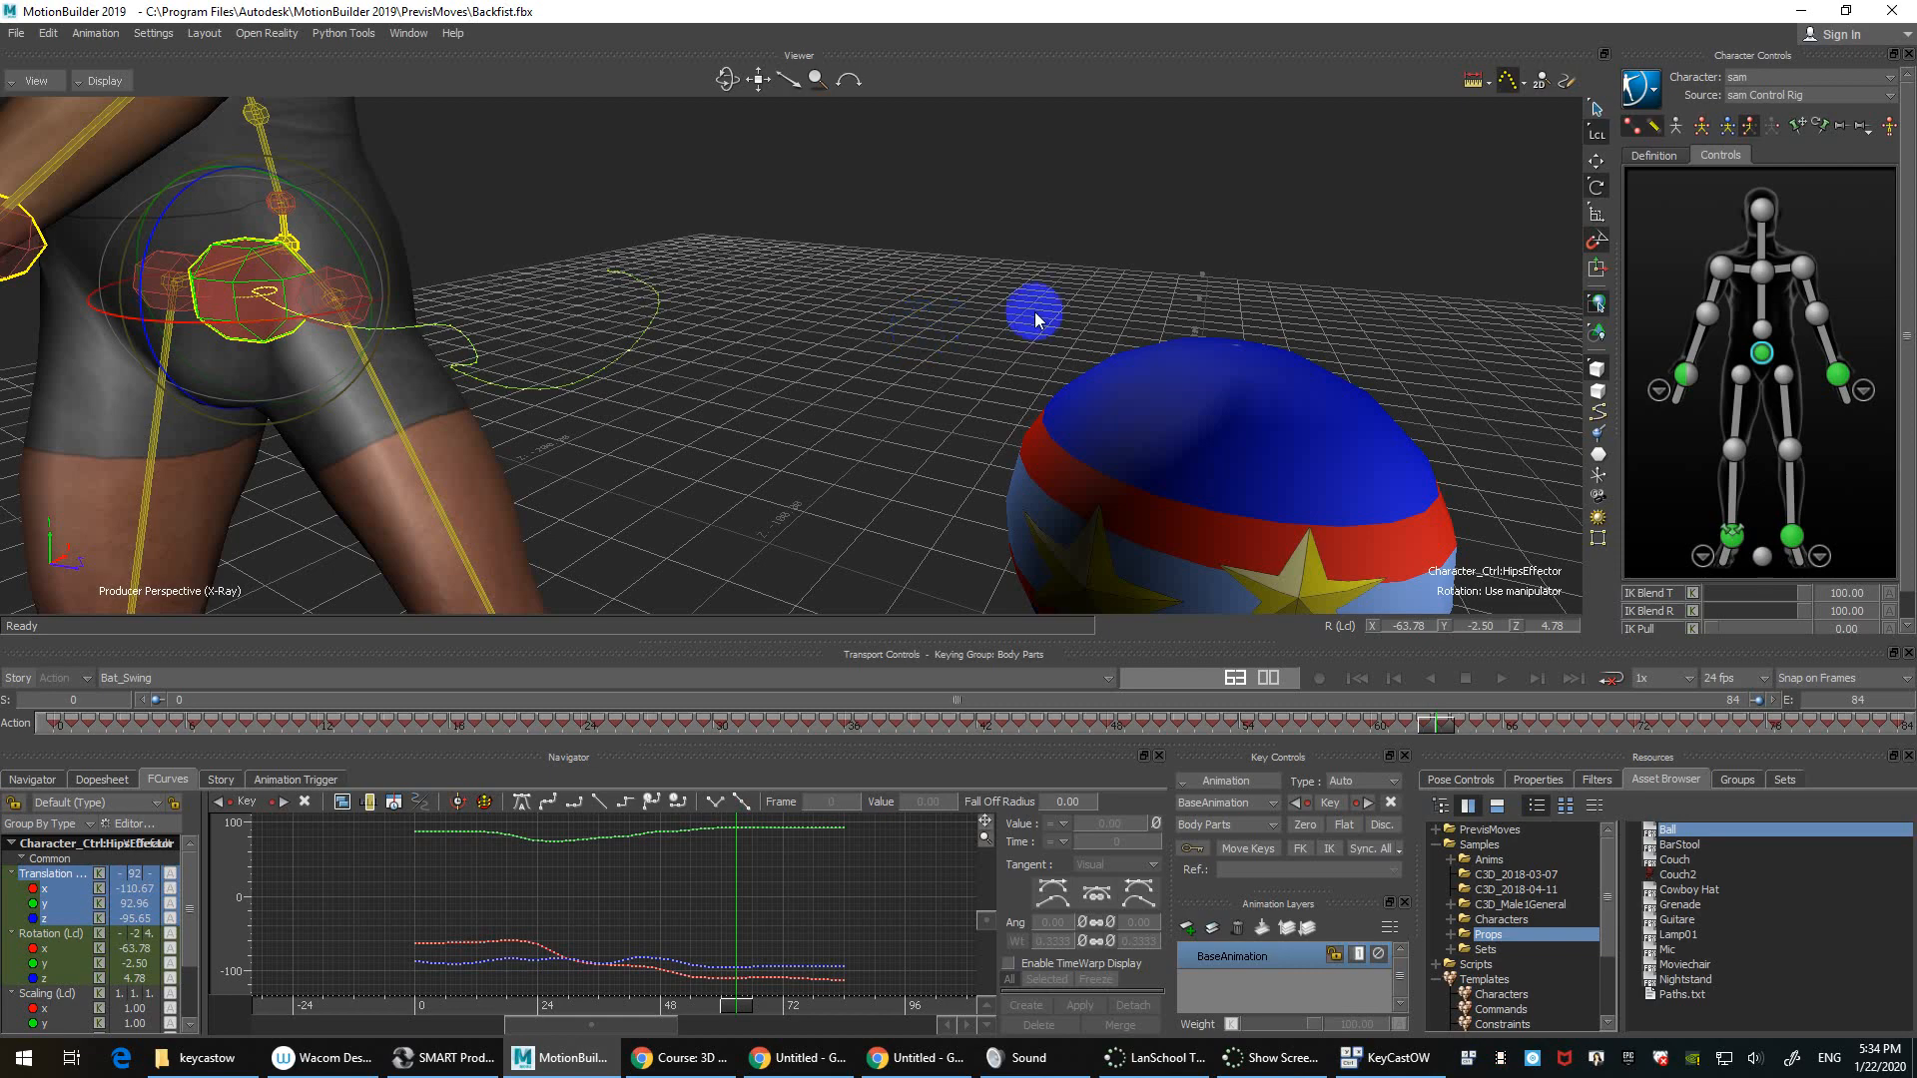
pyautogui.keyDown('ctrl'); pyautogui.keyDown('shift'); pyautogui.moveTo(852, 279); pyautogui.dragTo(924, 321); pyautogui.keyUp('shift'); pyautogui.keyUp('ctrl')
pyautogui.click(924, 320)
pyautogui.click(516, 483)
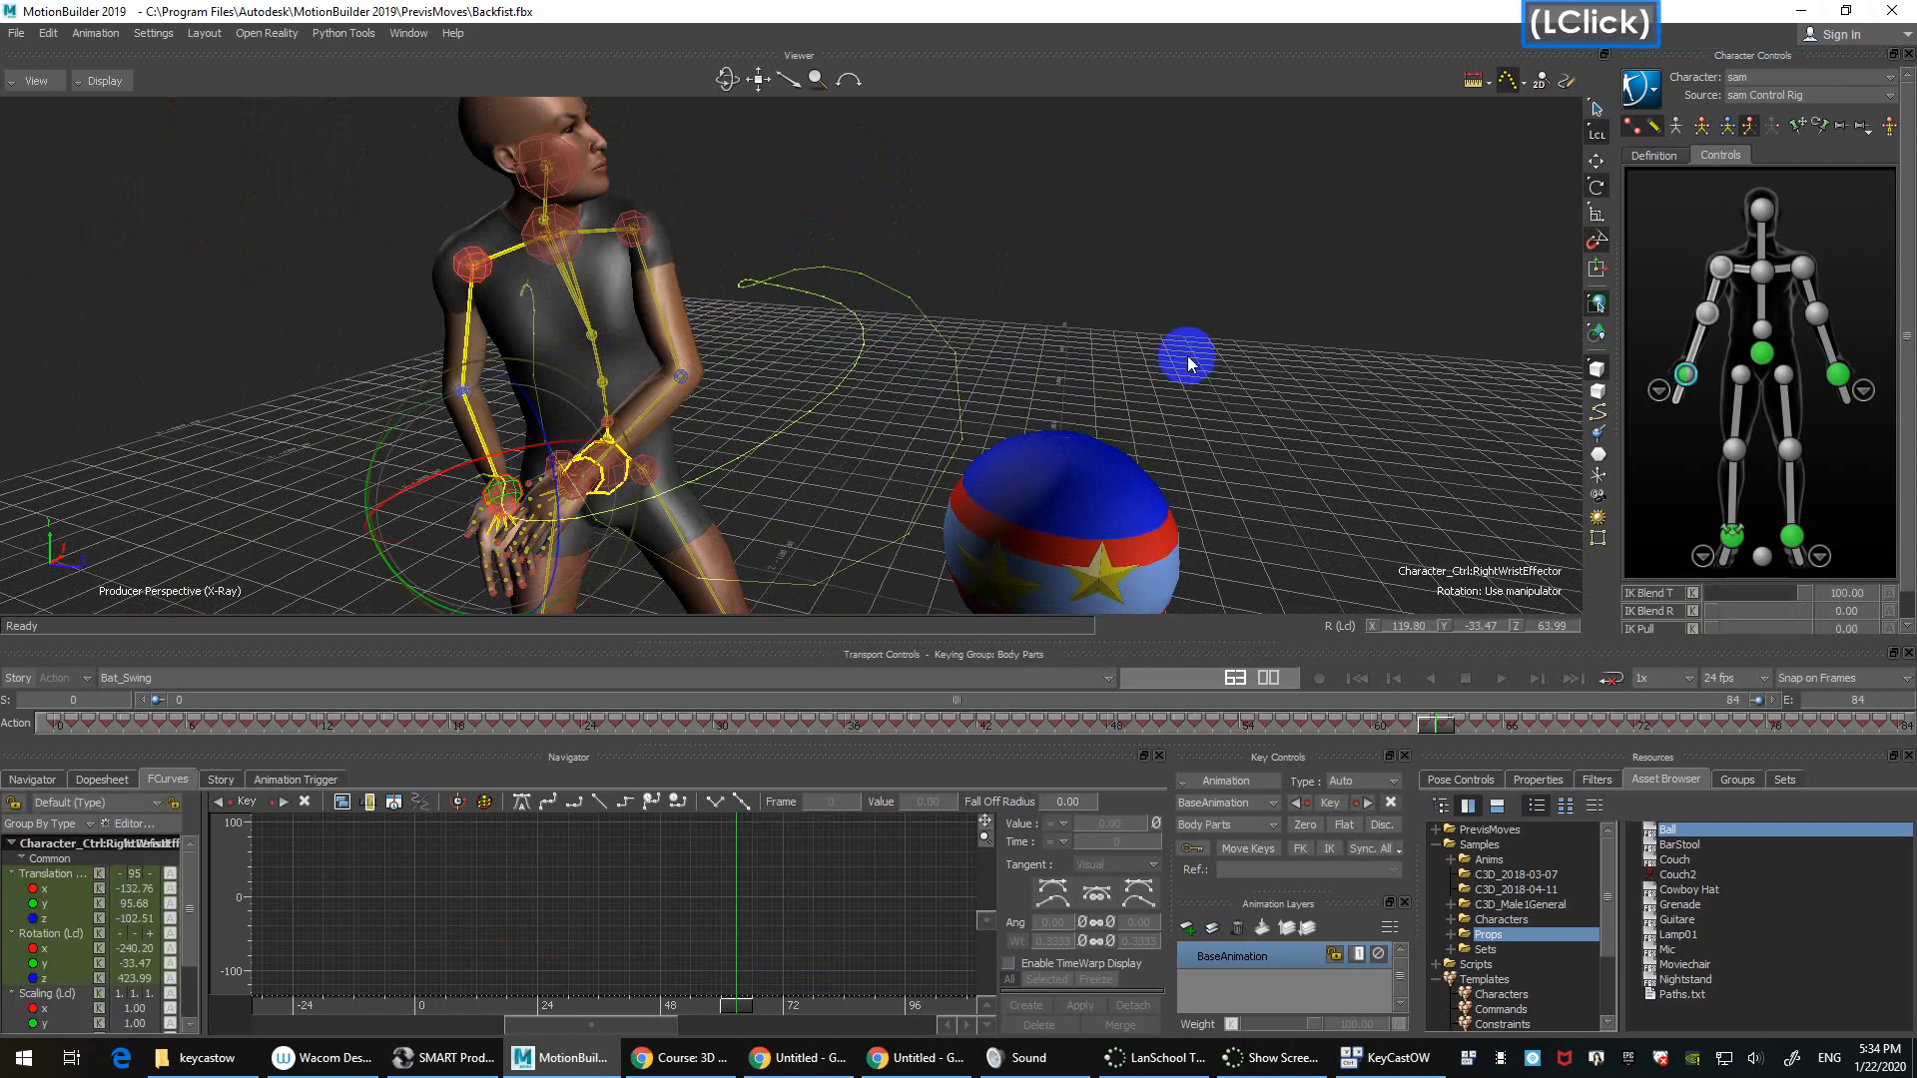
pyautogui.keyDown('ctrl'); pyautogui.moveTo(1182, 349); pyautogui.dragTo(1338, 425); pyautogui.keyUp('ctrl')
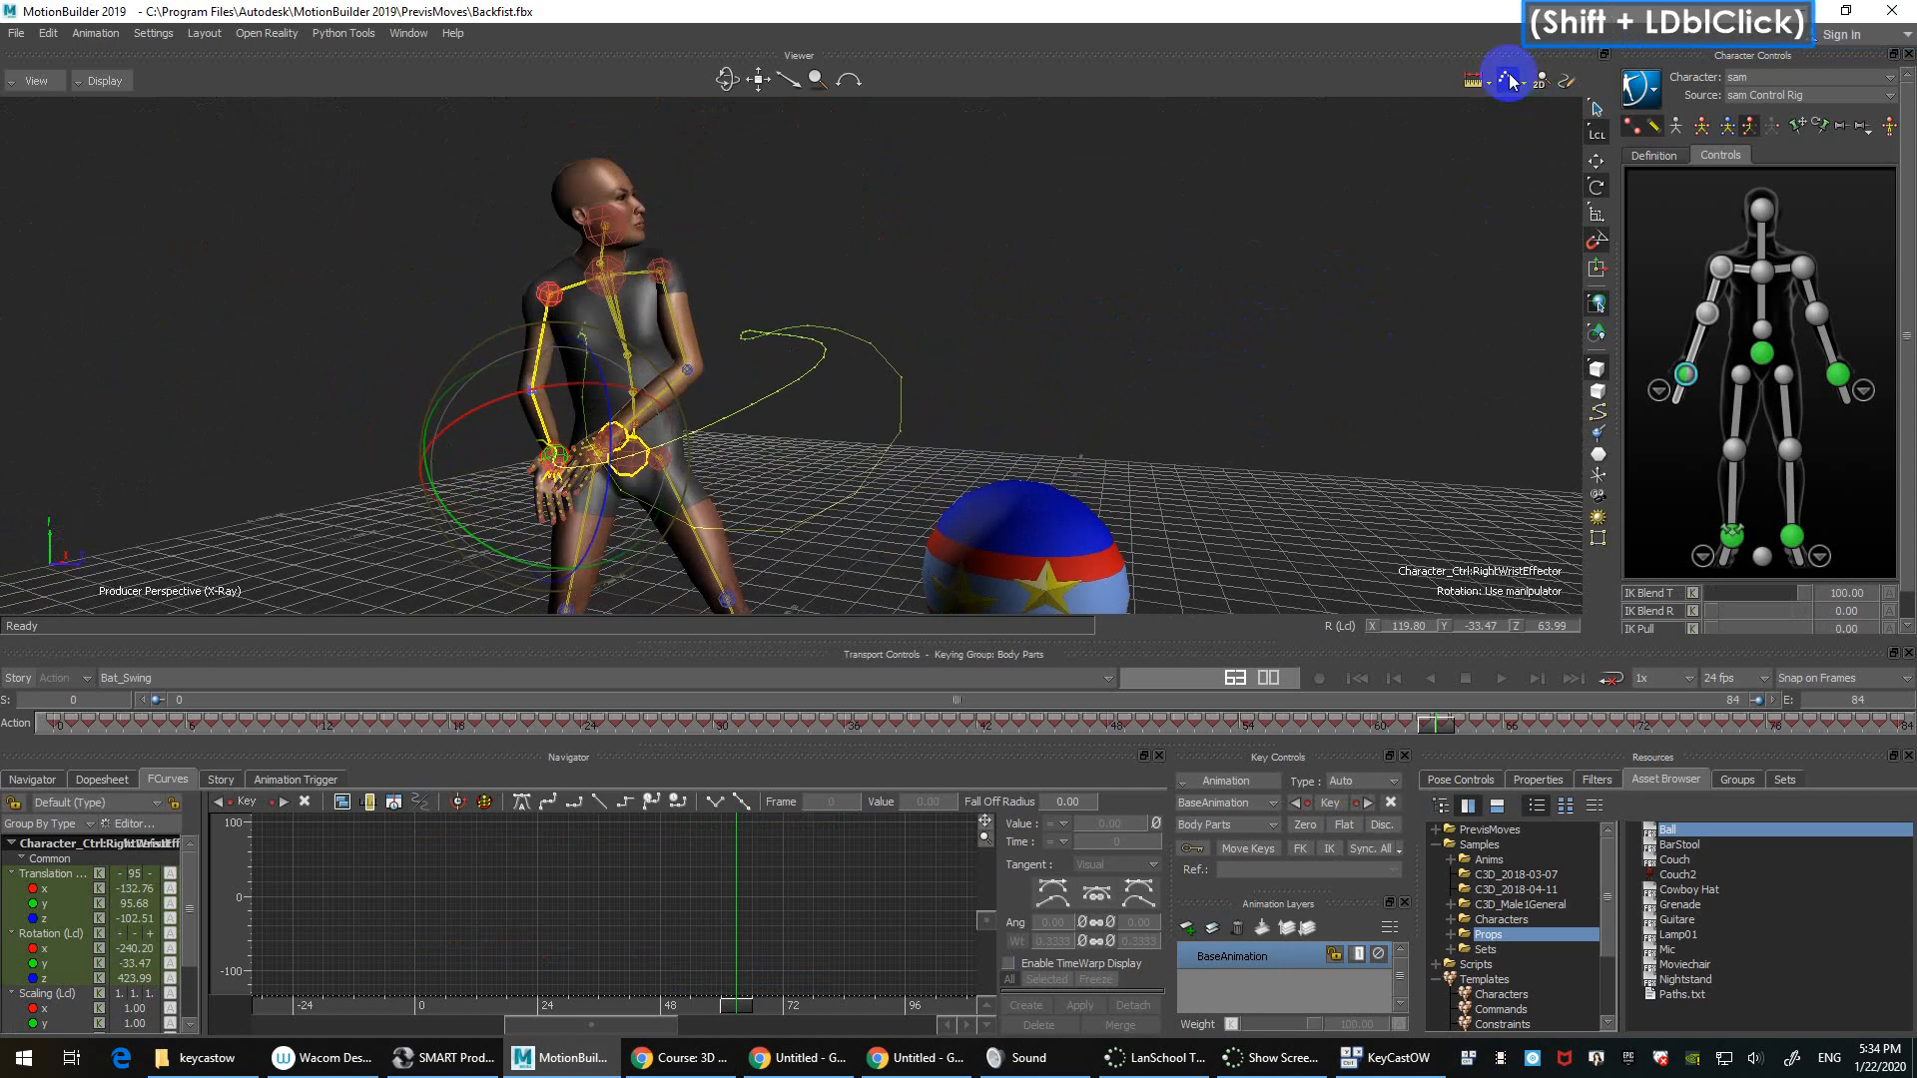
# Step: Turn off the trajectory curve shown for the right wrist
pyautogui.click(1508, 81)
pyautogui.doubleClick(1431, 349)
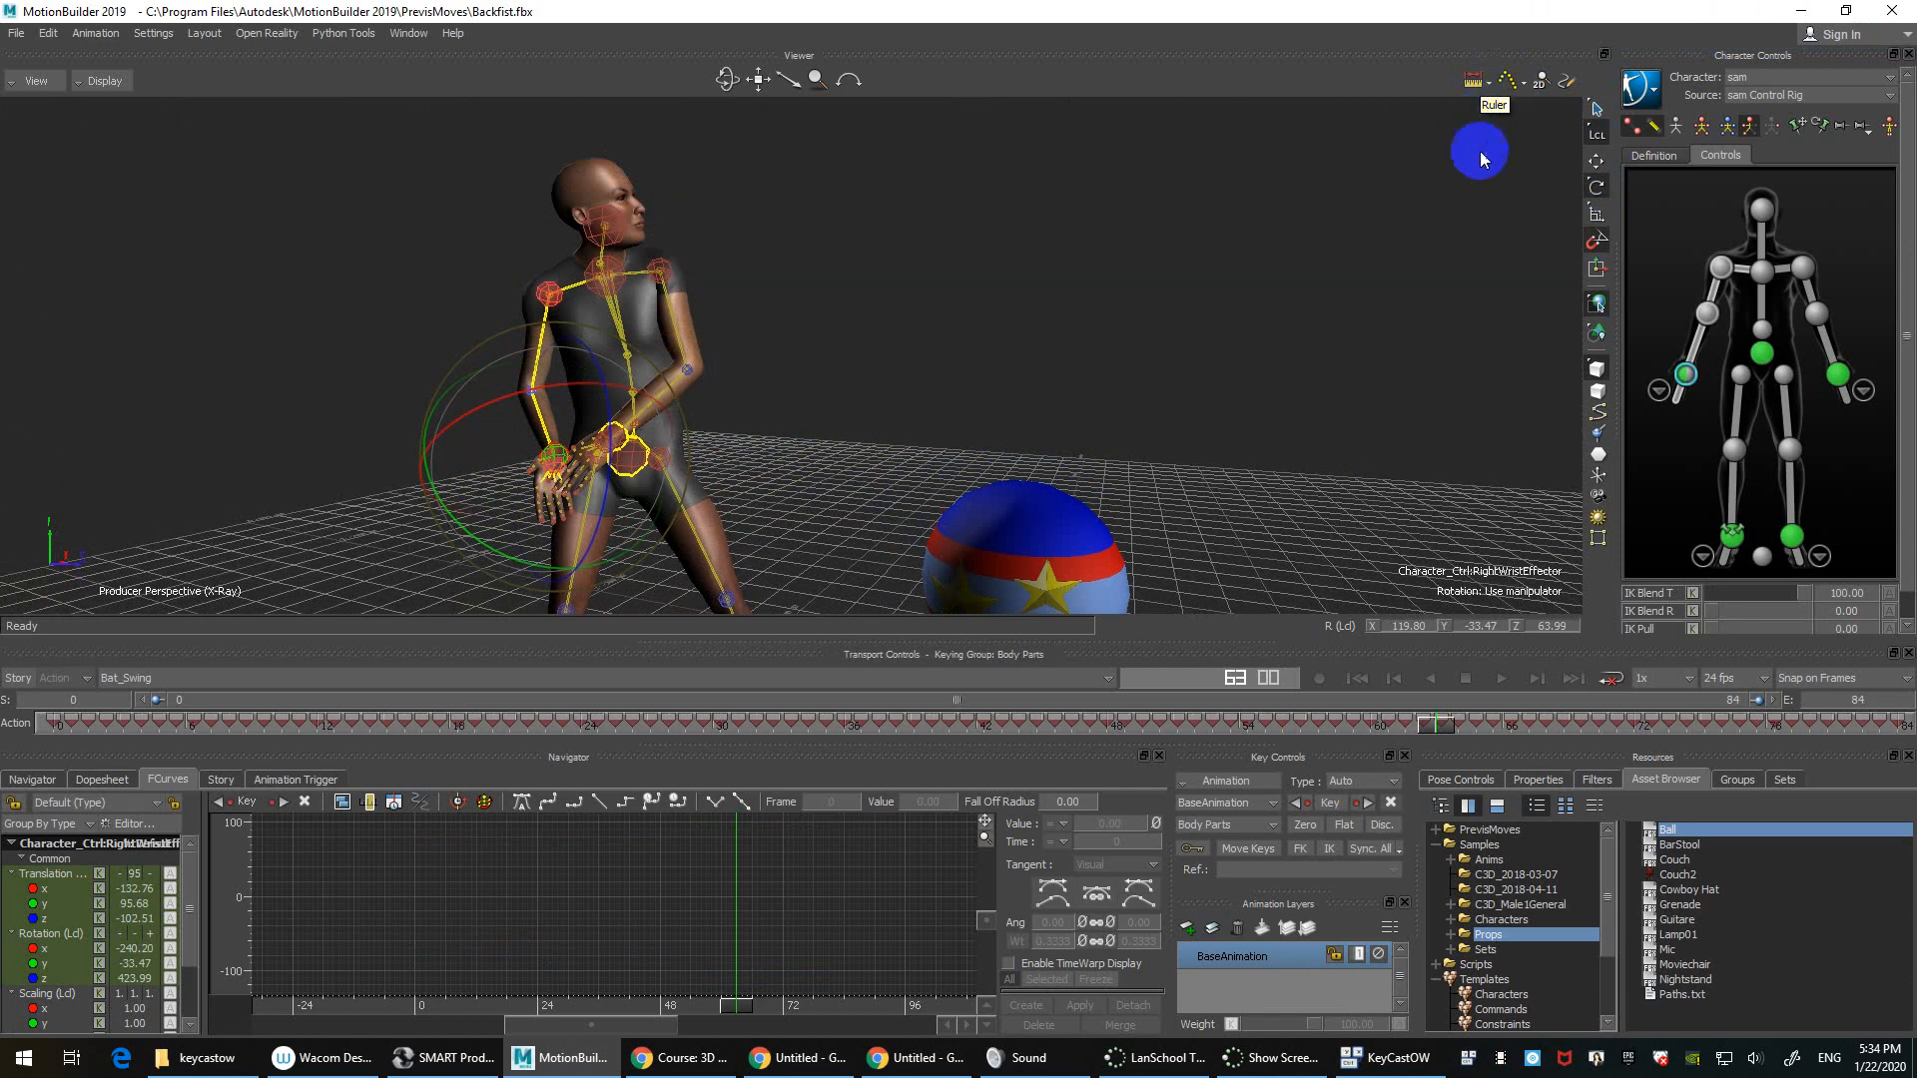
pyautogui.click(1435, 208)
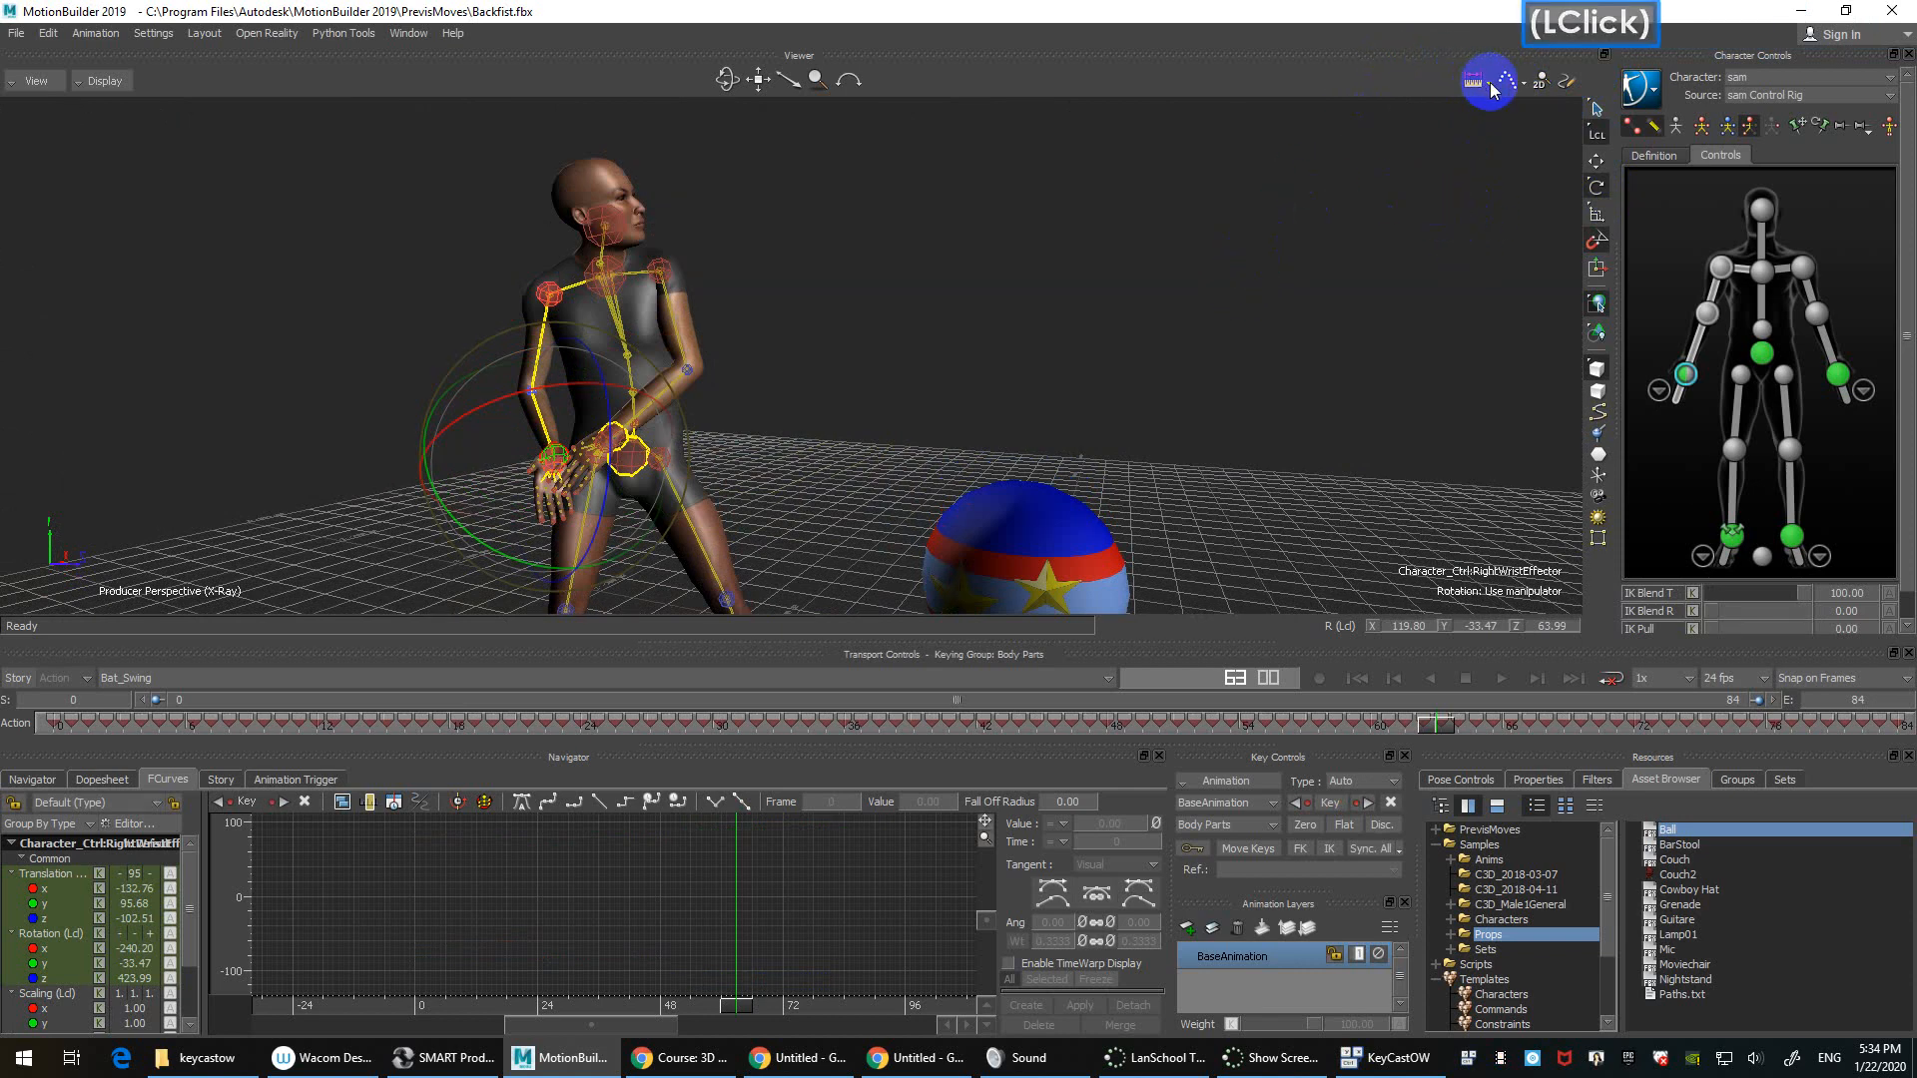
pyautogui.click(979, 170)
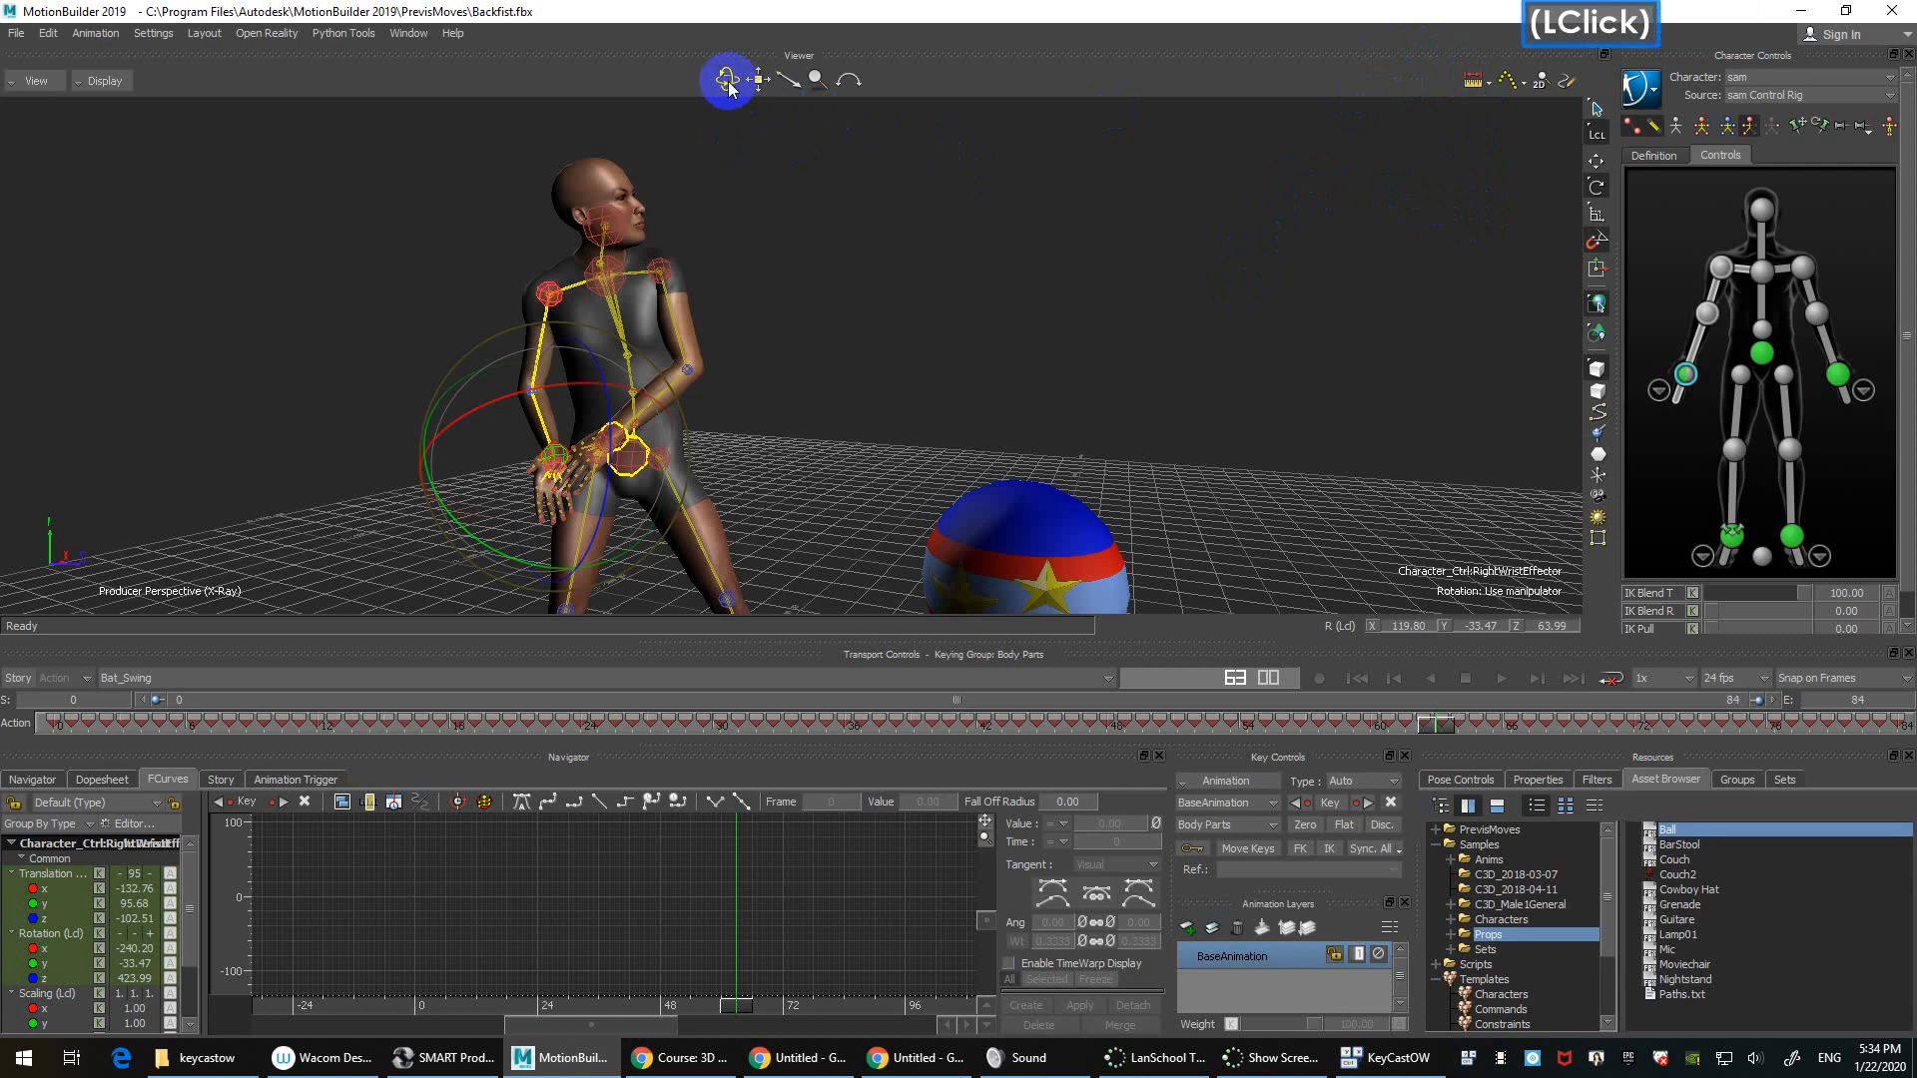
# Step: Zoom and orbit the camera out until sam and the Ball are framed together
pyautogui.click(1148, 369)
pyautogui.scroll(-3, 1155, 330)
pyautogui.keyDown('ctrl'); pyautogui.keyDown('shift'); pyautogui.moveTo(1156, 326); pyautogui.dragTo(1118, 302); pyautogui.keyUp('shift'); pyautogui.keyUp('ctrl')
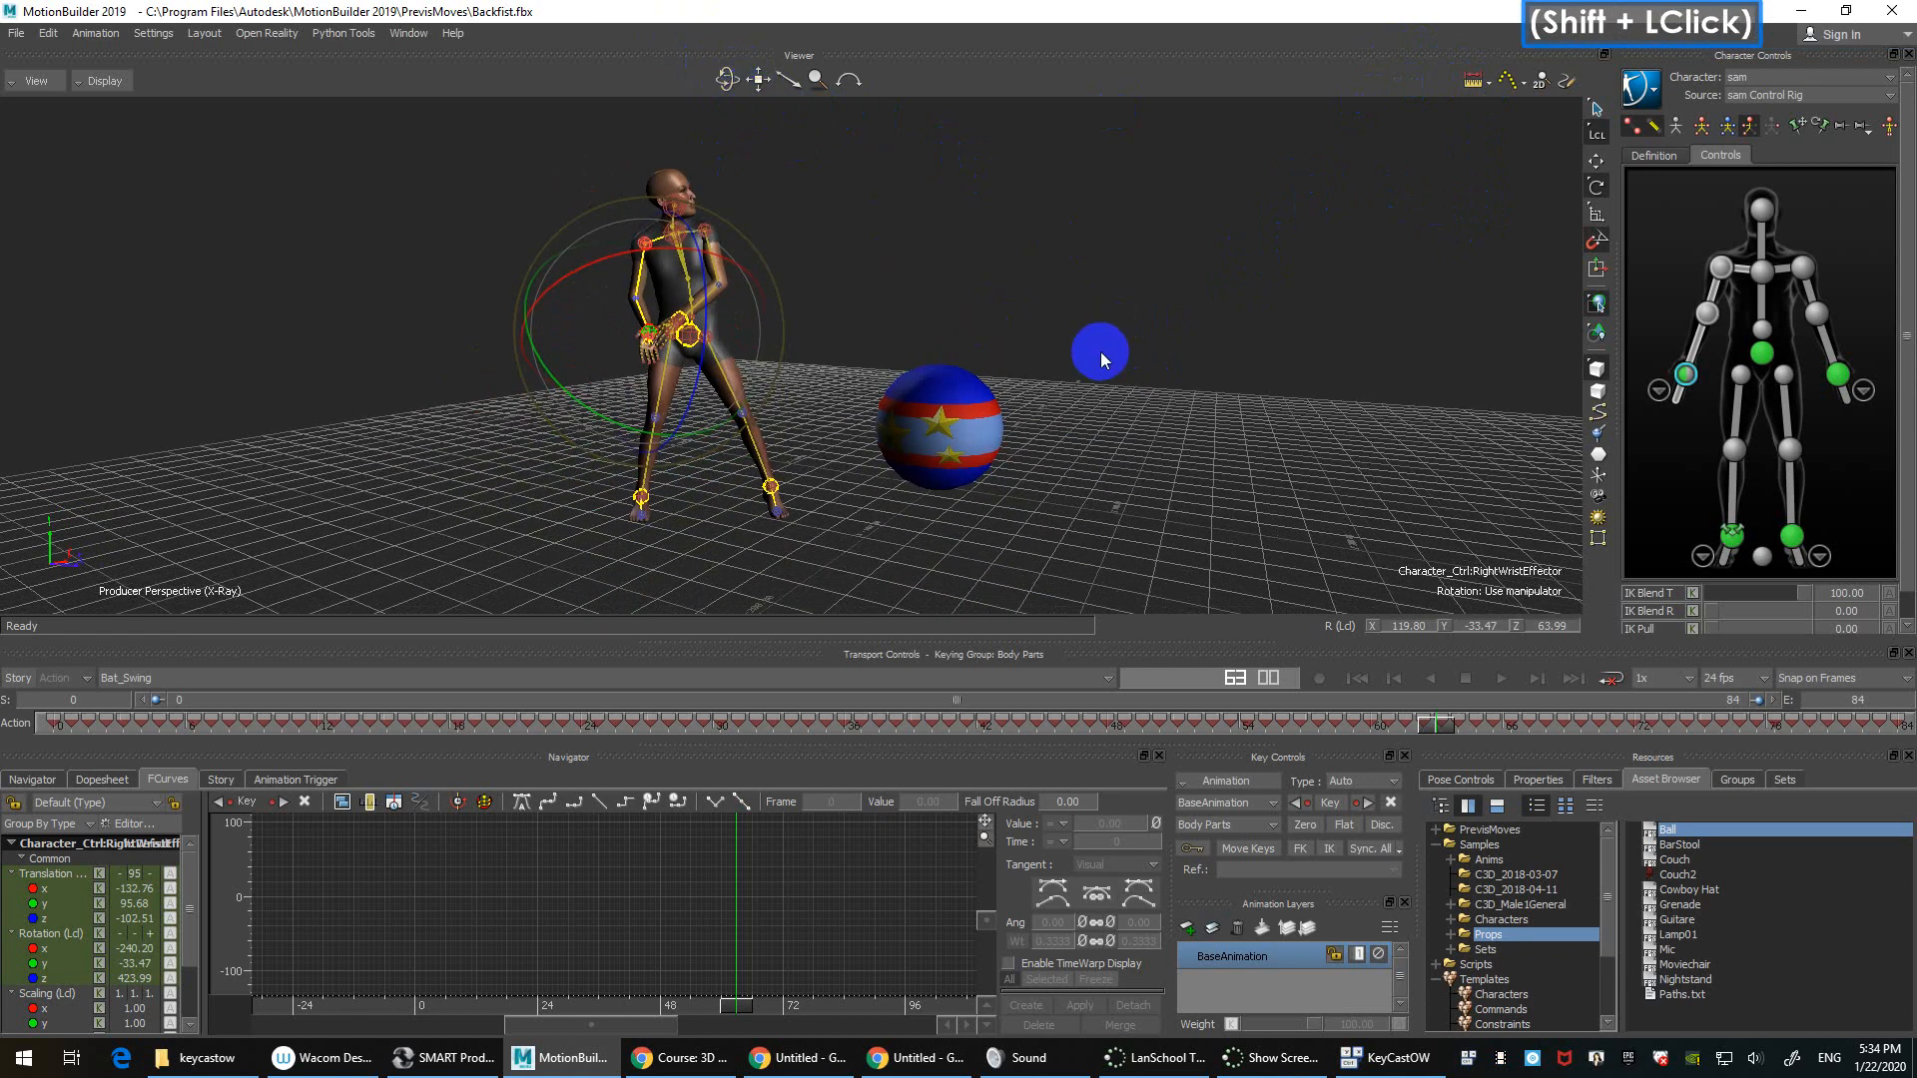
pyautogui.keyDown('ctrl'); pyautogui.keyDown('shift'); pyautogui.moveTo(1116, 317); pyautogui.dragTo(1080, 333); pyautogui.keyUp('shift'); pyautogui.keyUp('ctrl')
pyautogui.press('ctrl')
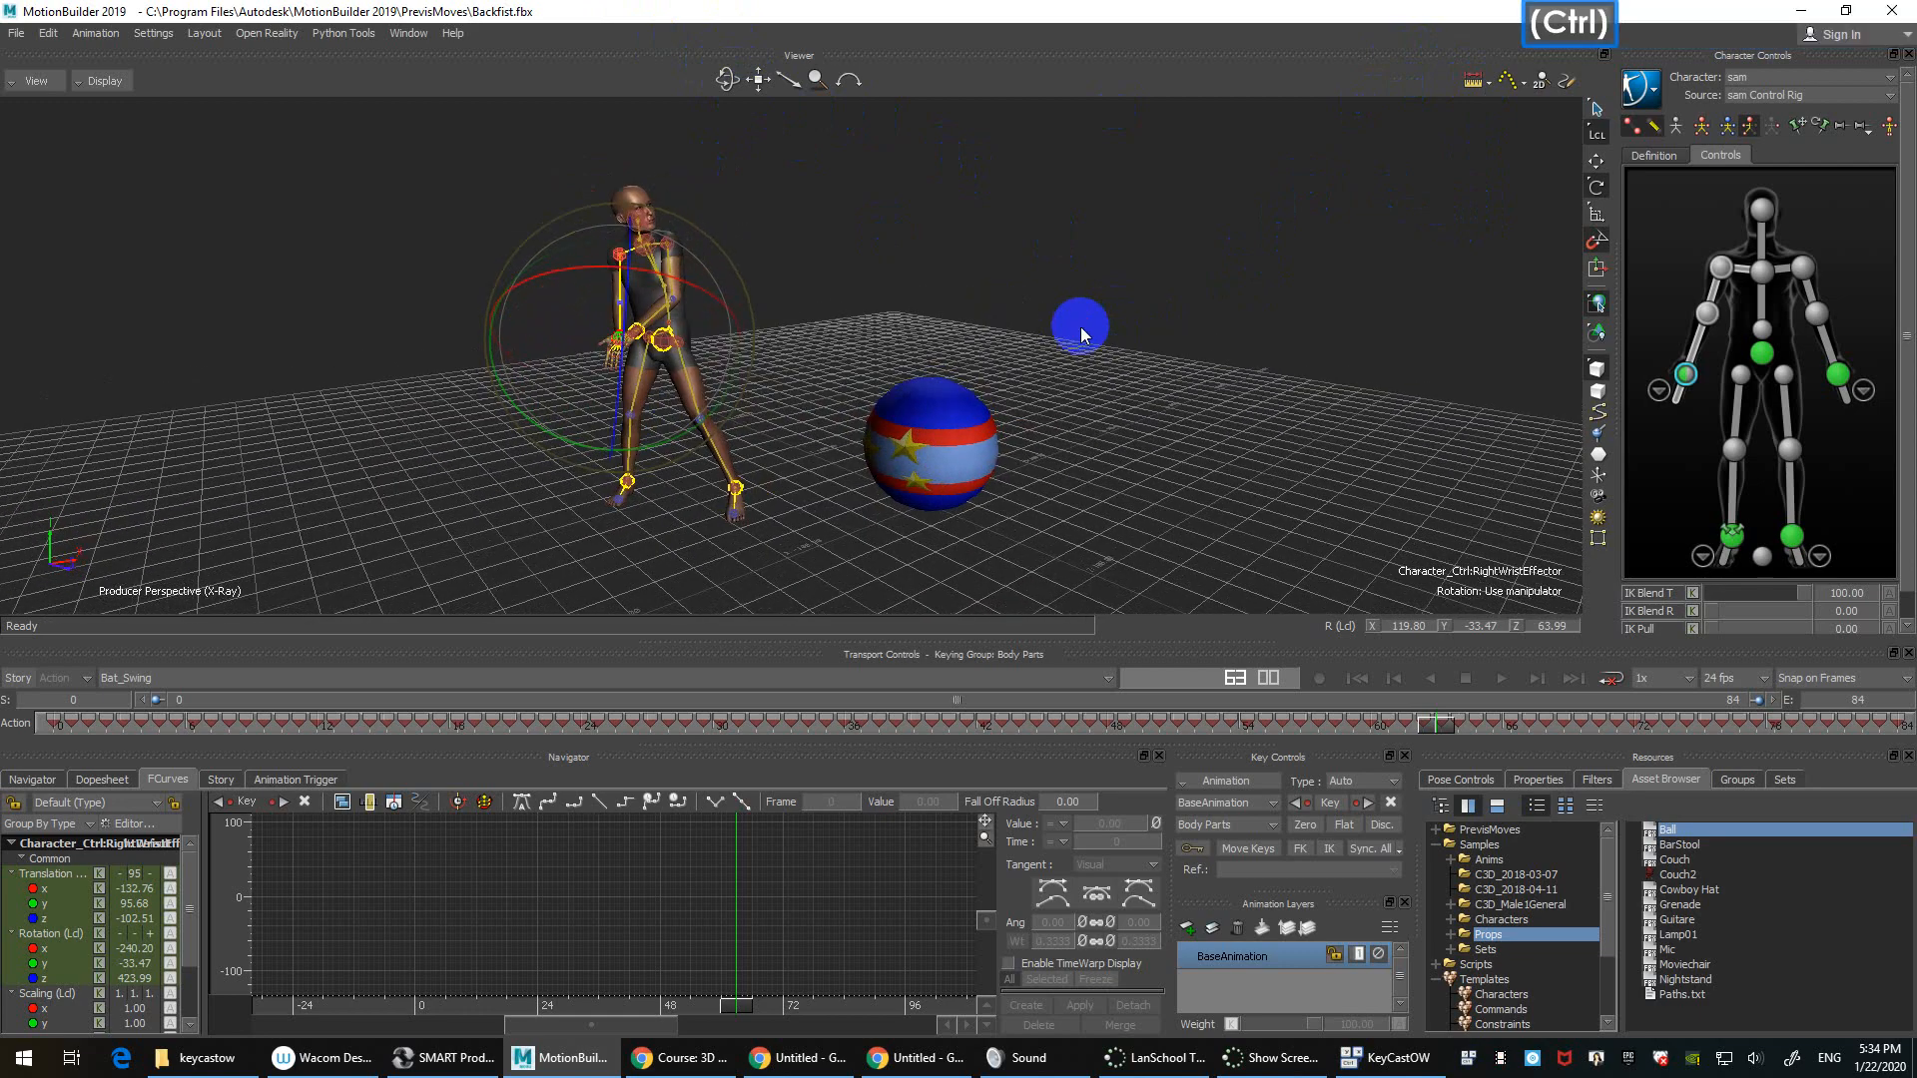
pyautogui.keyDown('ctrl'); pyautogui.keyDown('shift'); pyautogui.moveTo(1091, 317); pyautogui.dragTo(1092, 364); pyautogui.keyUp('shift'); pyautogui.keyUp('ctrl')
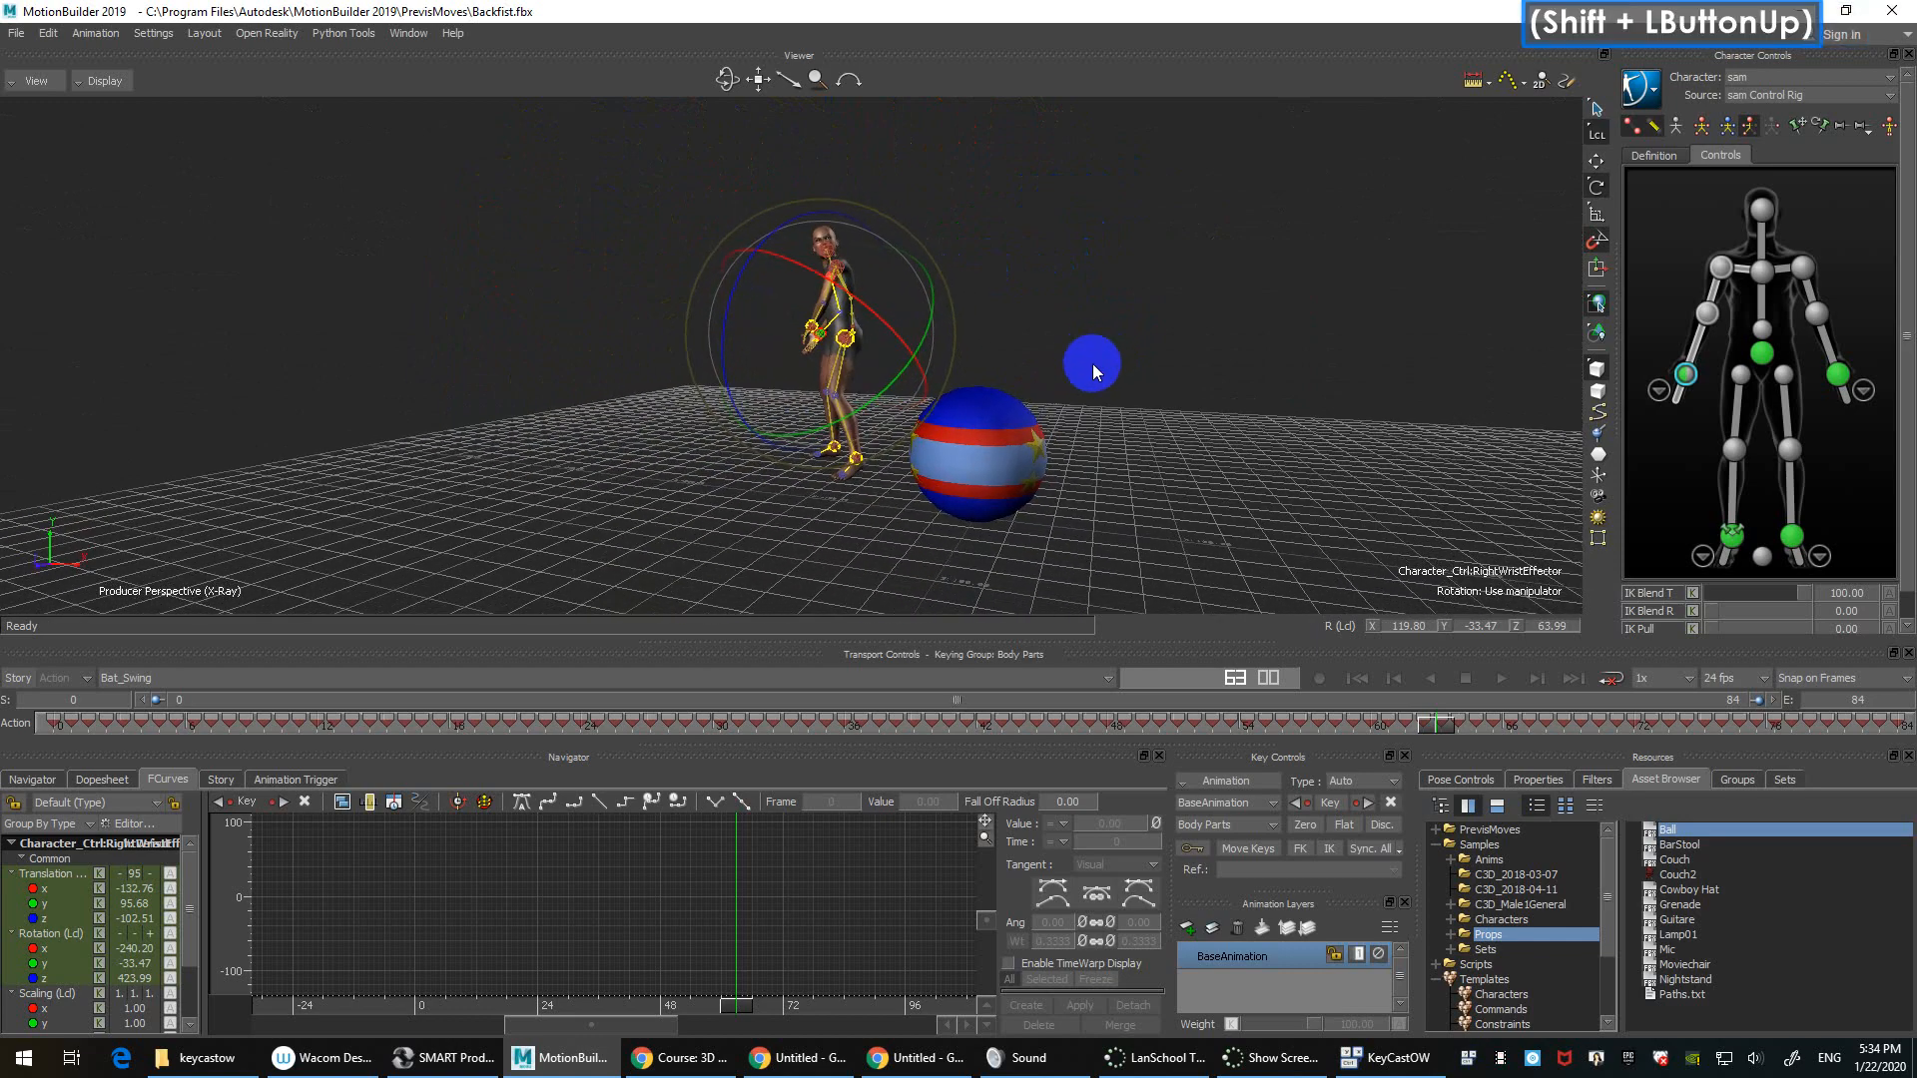
pyautogui.scroll(3, 1092, 363)
pyautogui.scroll(-3, 1086, 361)
pyautogui.scroll(5, 1086, 362)
pyautogui.scroll(-3, 1082, 361)
pyautogui.scroll(3, 1076, 357)
pyautogui.scroll(-3, 1074, 357)
pyautogui.scroll(4, 1075, 358)
pyautogui.keyDown('ctrl'); pyautogui.keyDown('shift'); pyautogui.moveTo(1071, 357); pyautogui.dragTo(1128, 298); pyautogui.keyUp('shift'); pyautogui.keyUp('ctrl')
pyautogui.moveTo(724, 75); pyautogui.dragTo(792, 73)
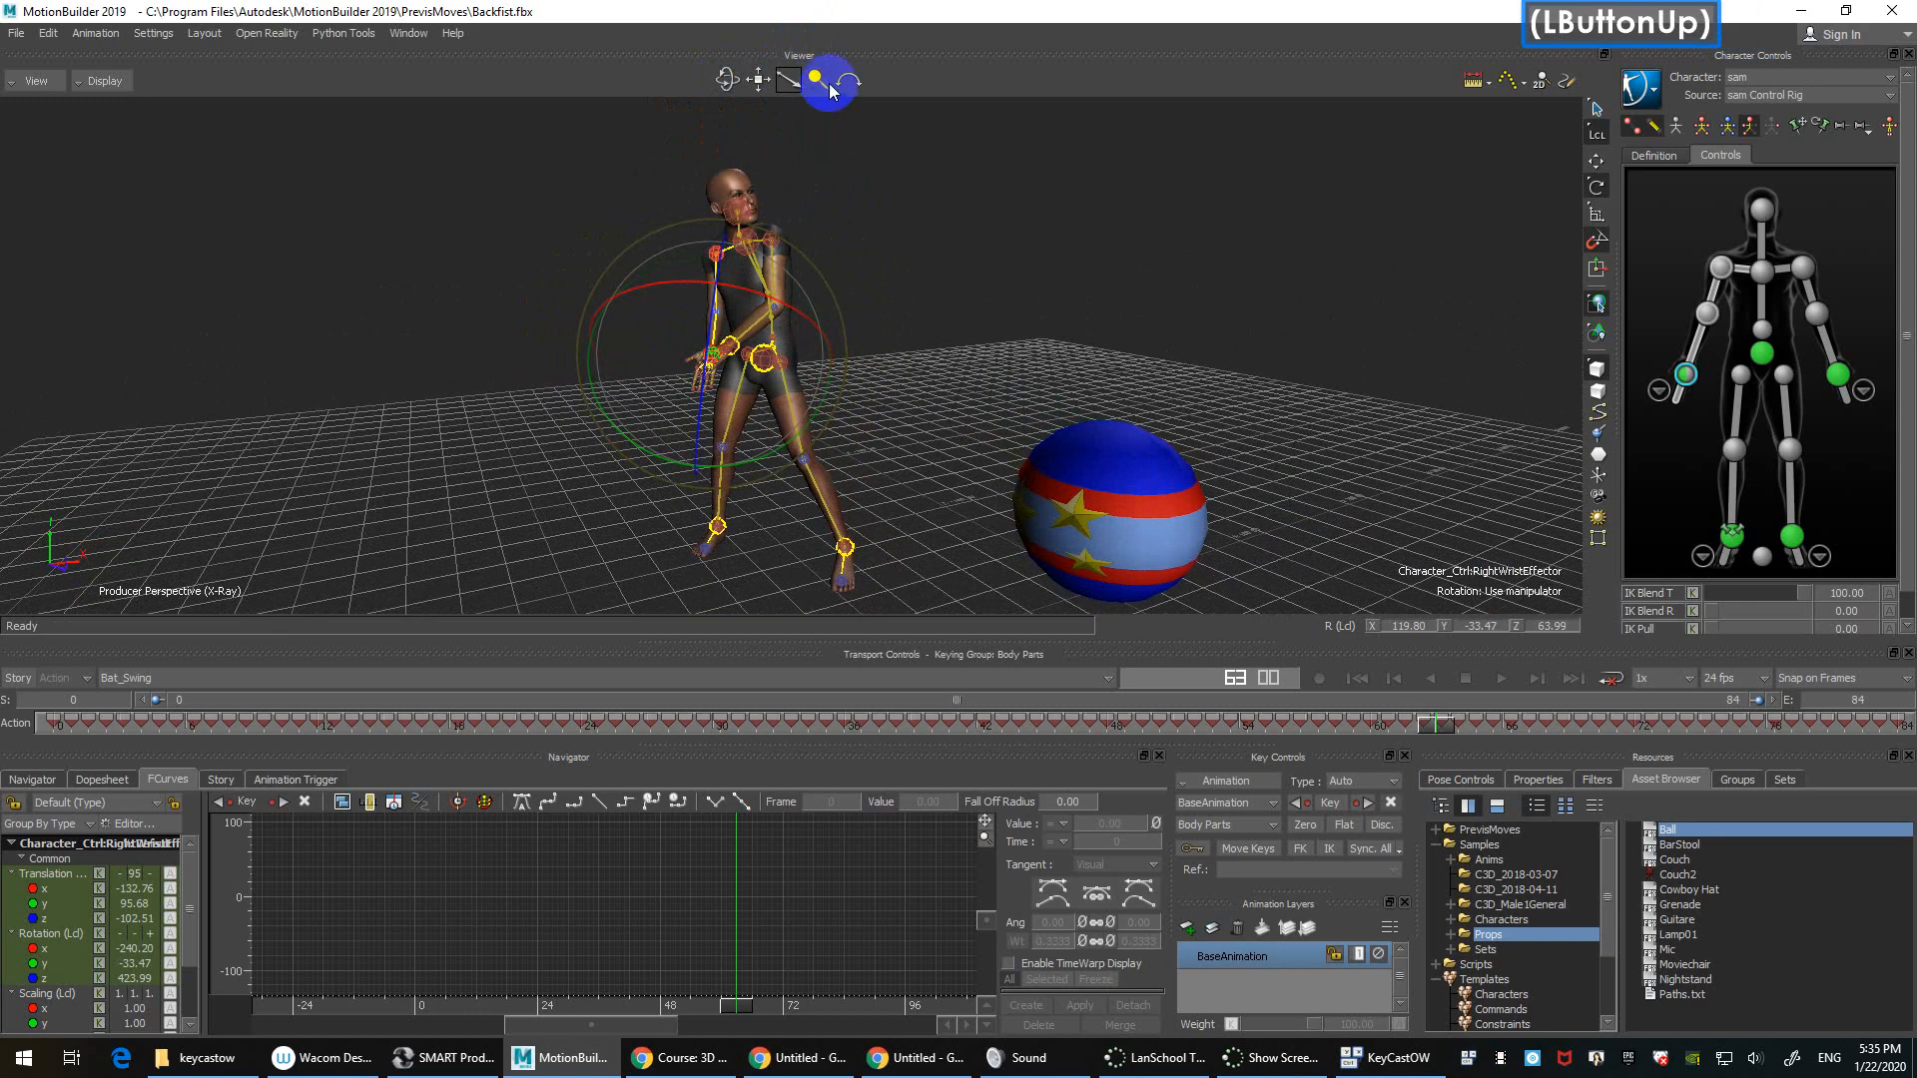
pyautogui.scroll(-4, 810, 325)
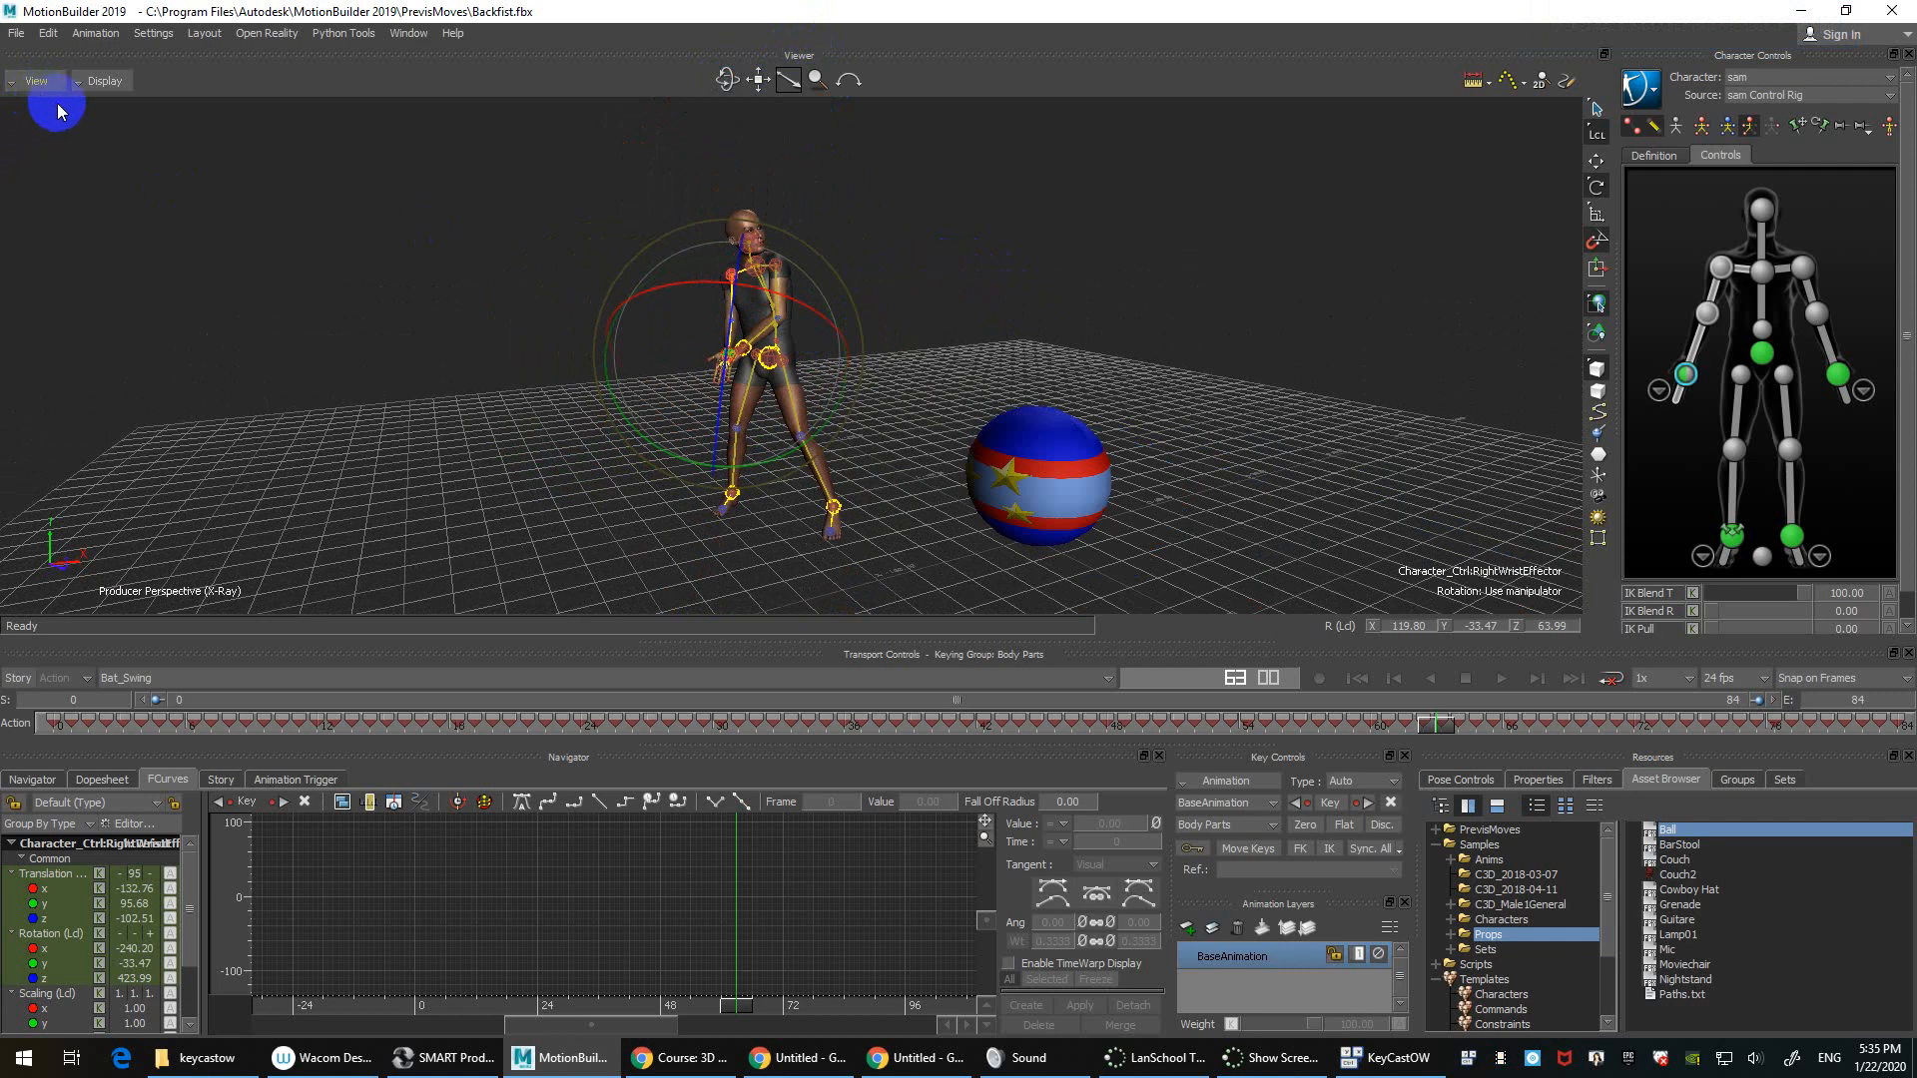
# Step: Split the viewer into panes and set the right pane to the Right camera view
pyautogui.click(104, 157)
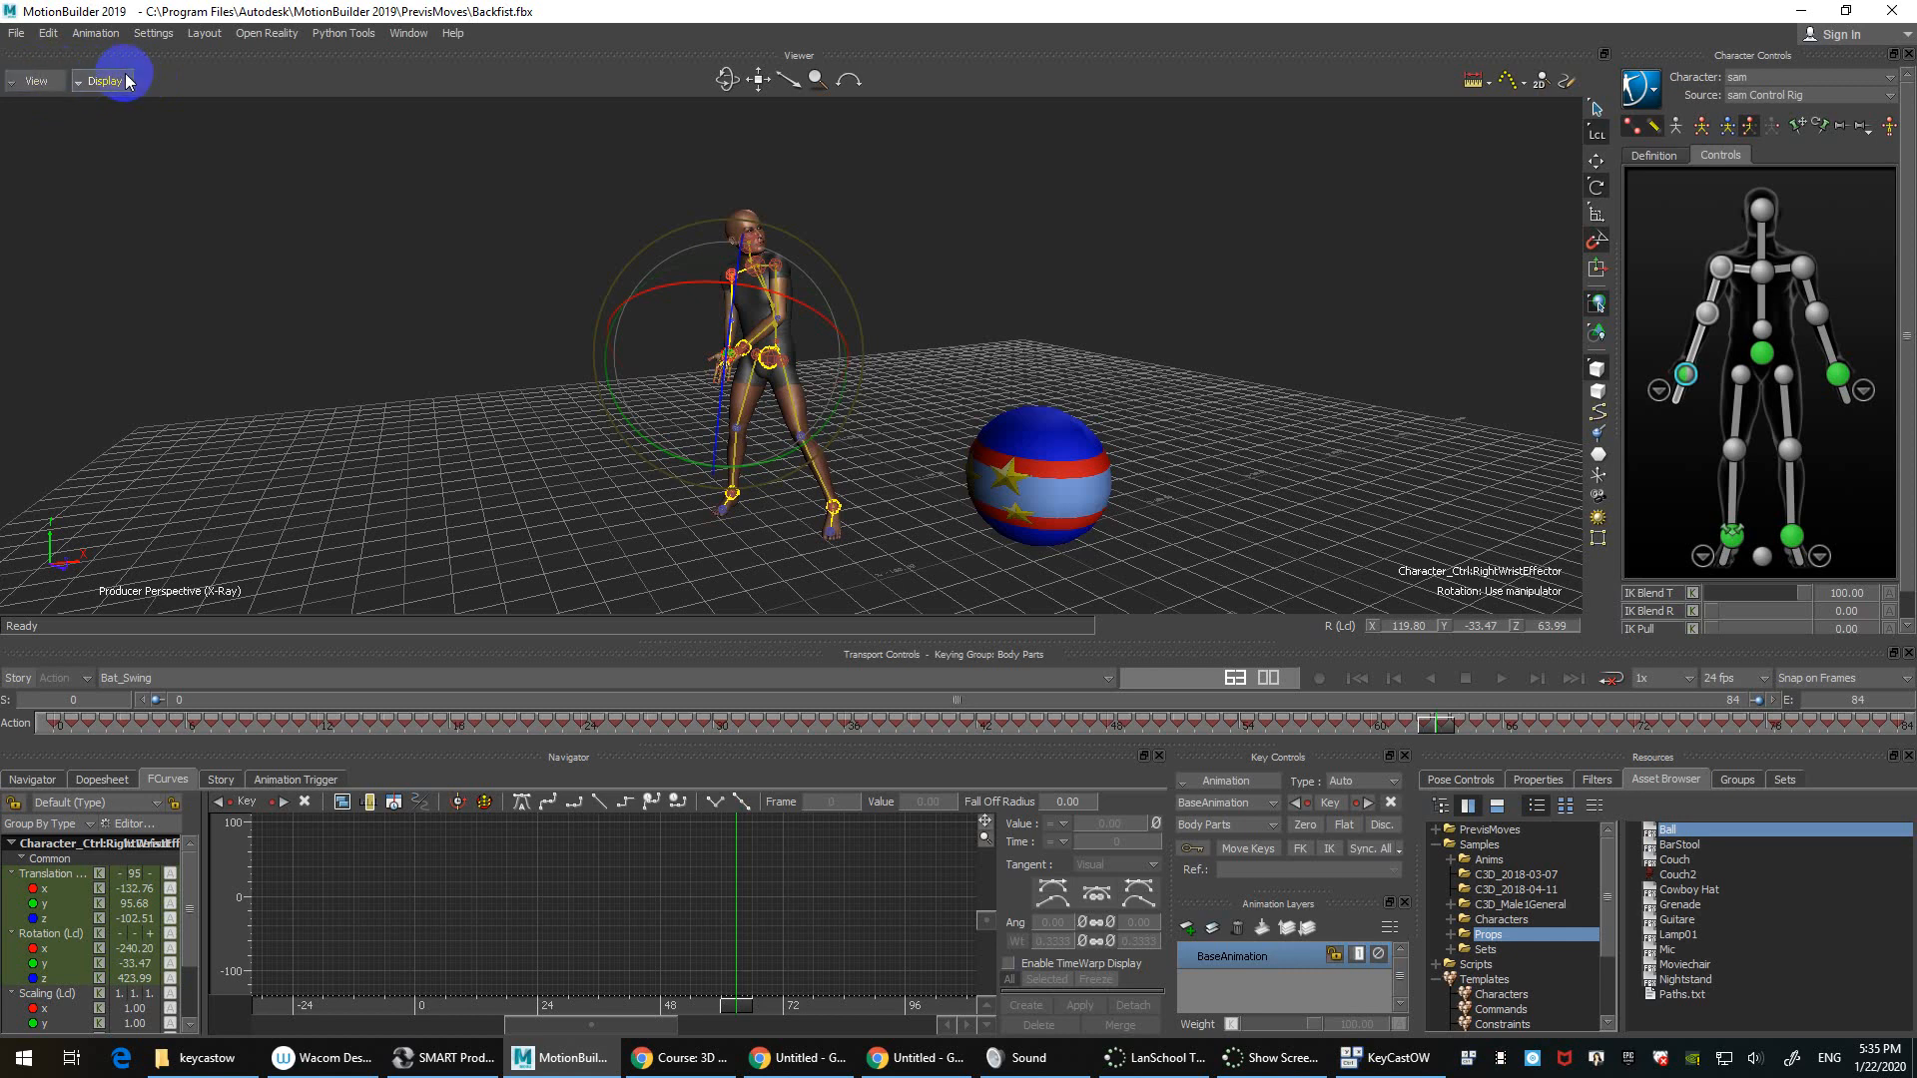
pyautogui.click(14, 84)
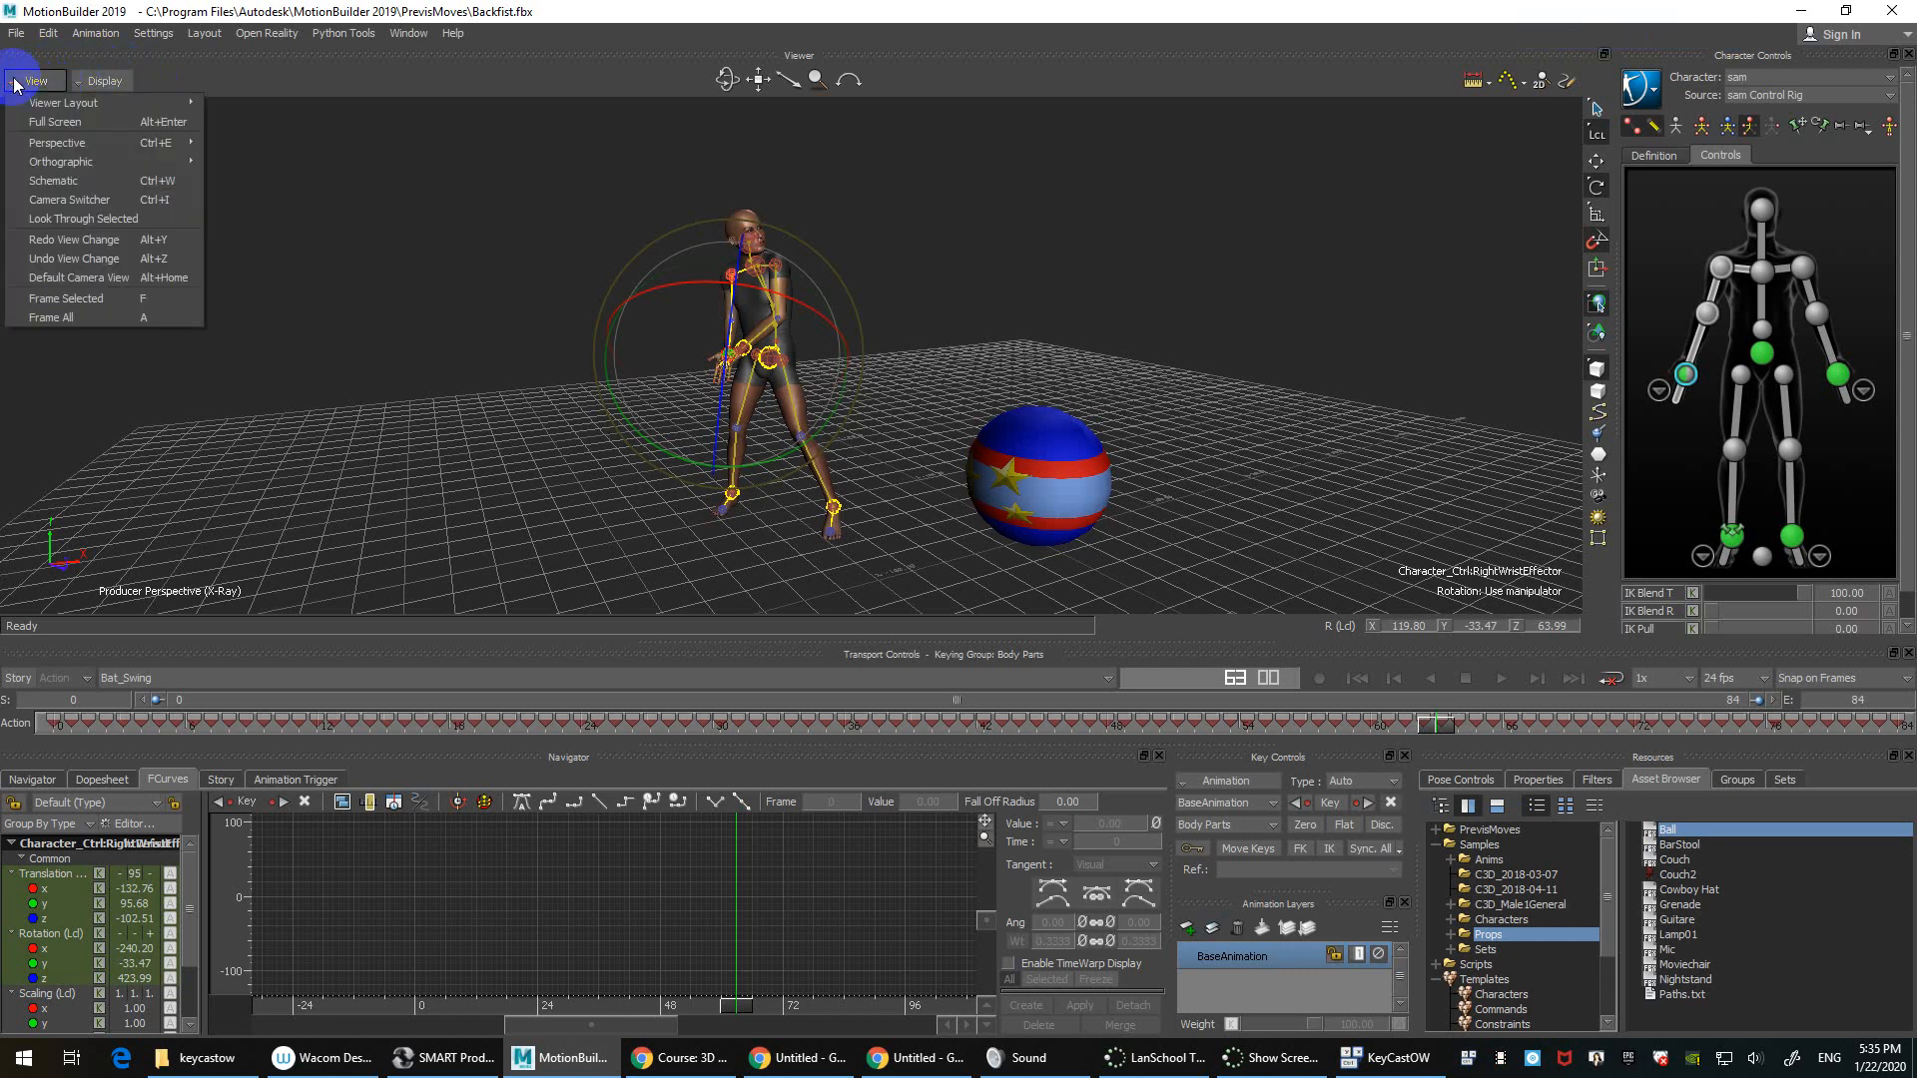
pyautogui.moveTo(44, 106)
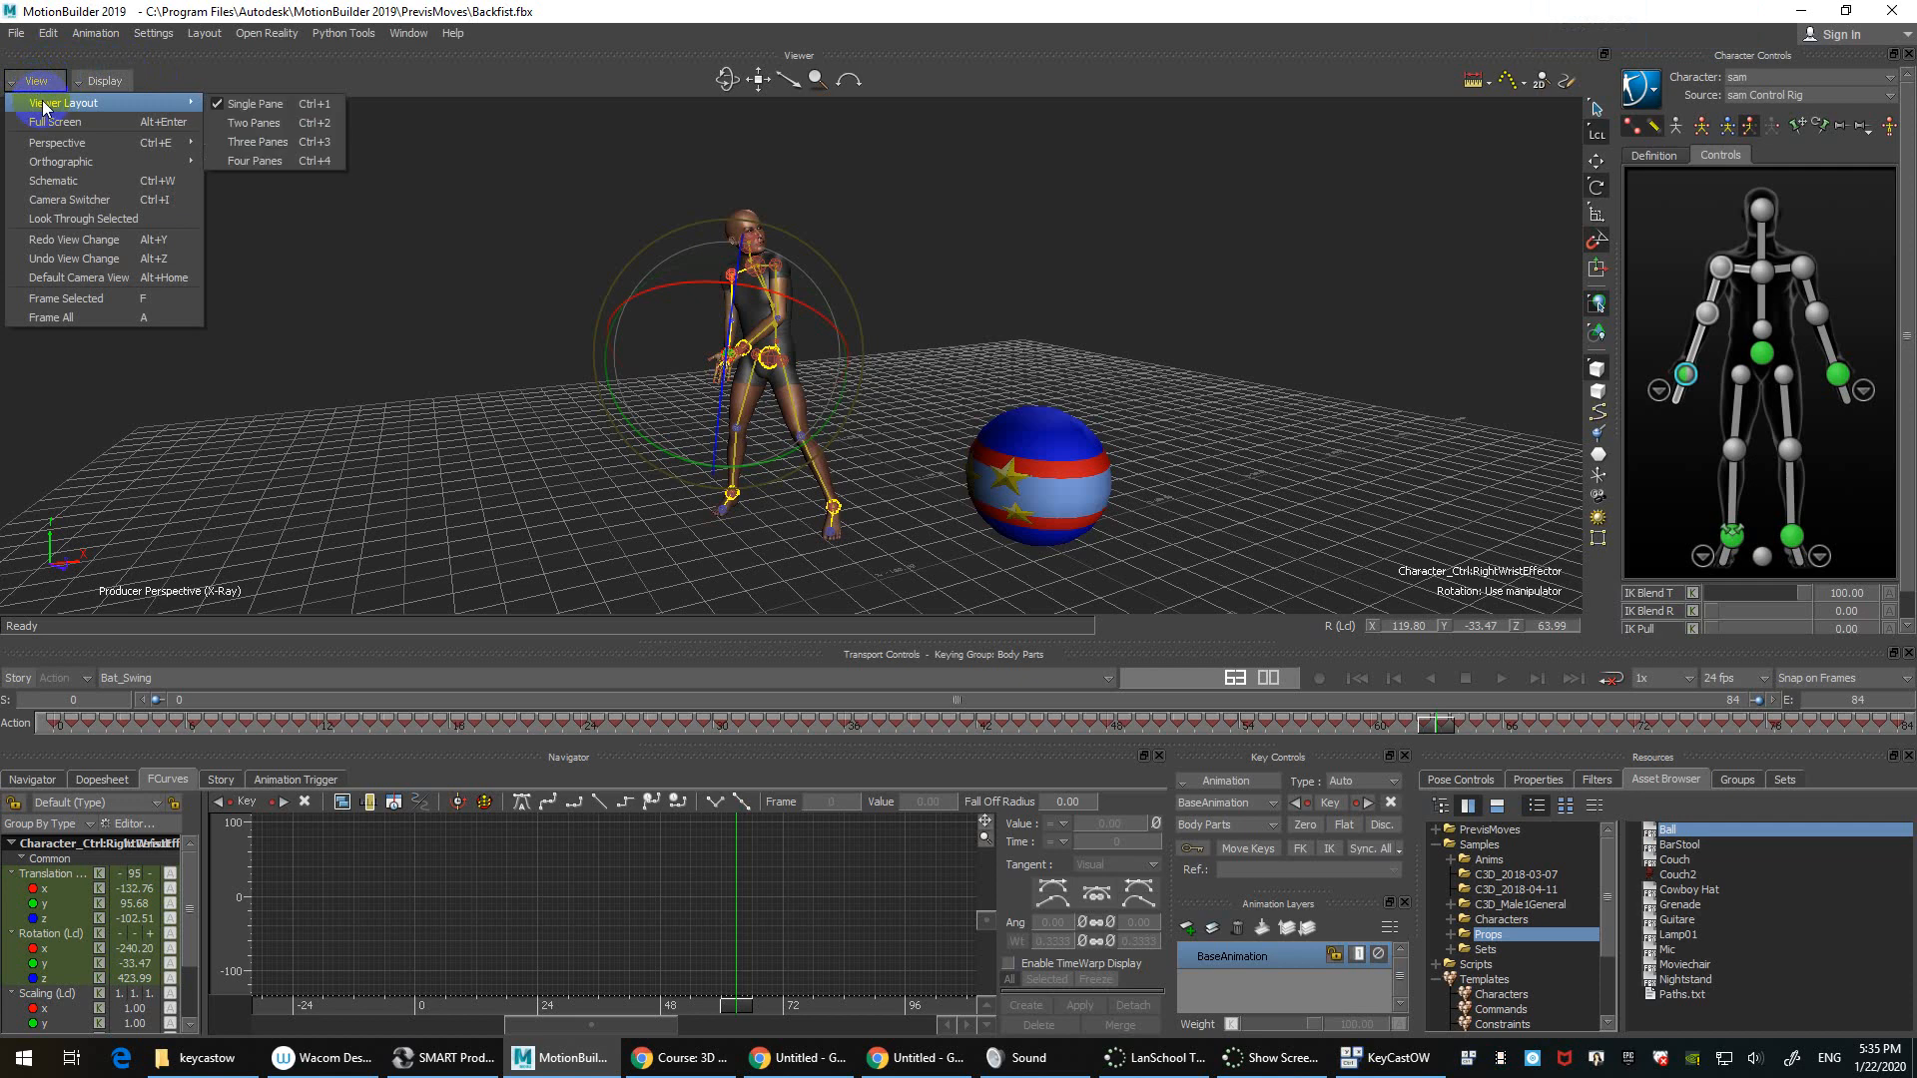
pyautogui.click(285, 162)
pyautogui.click(1407, 229)
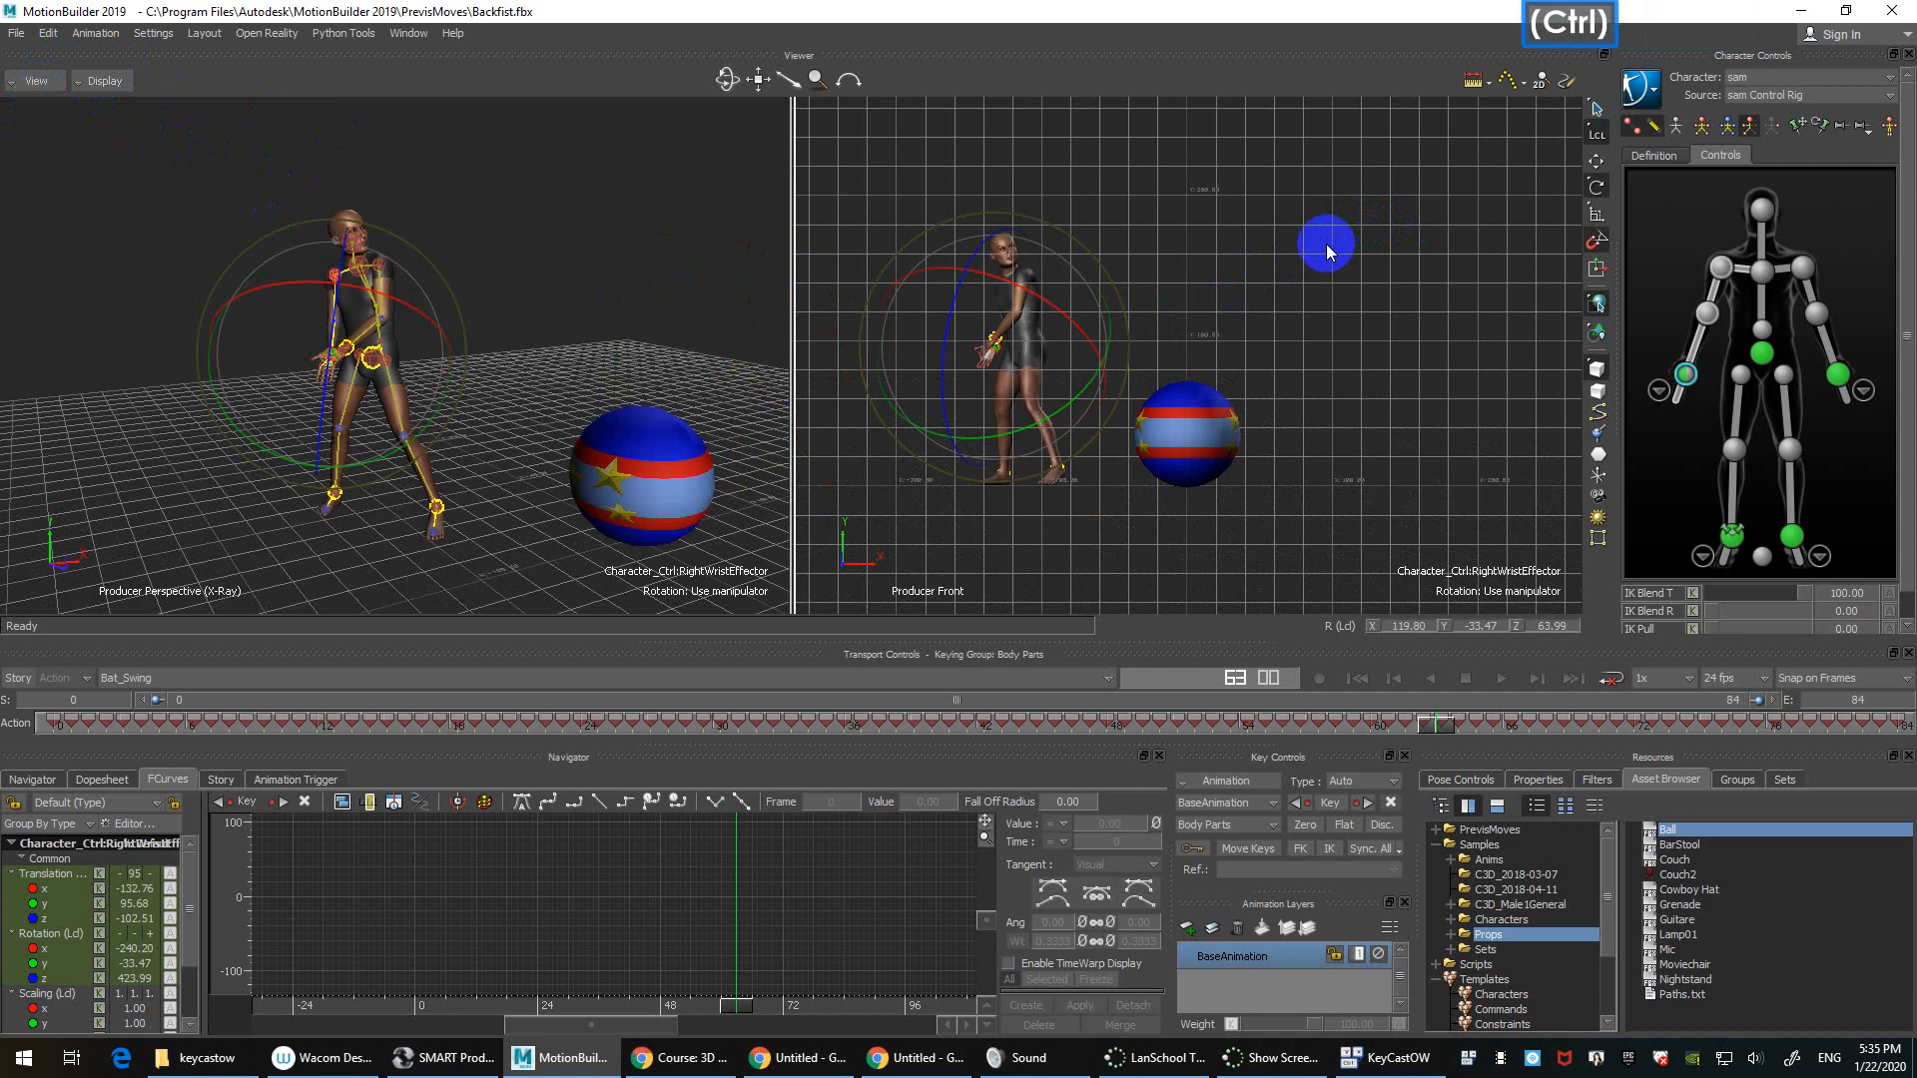
pyautogui.hotkey('ctrl', 'f')
pyautogui.hotkey('ctrl', 'r')
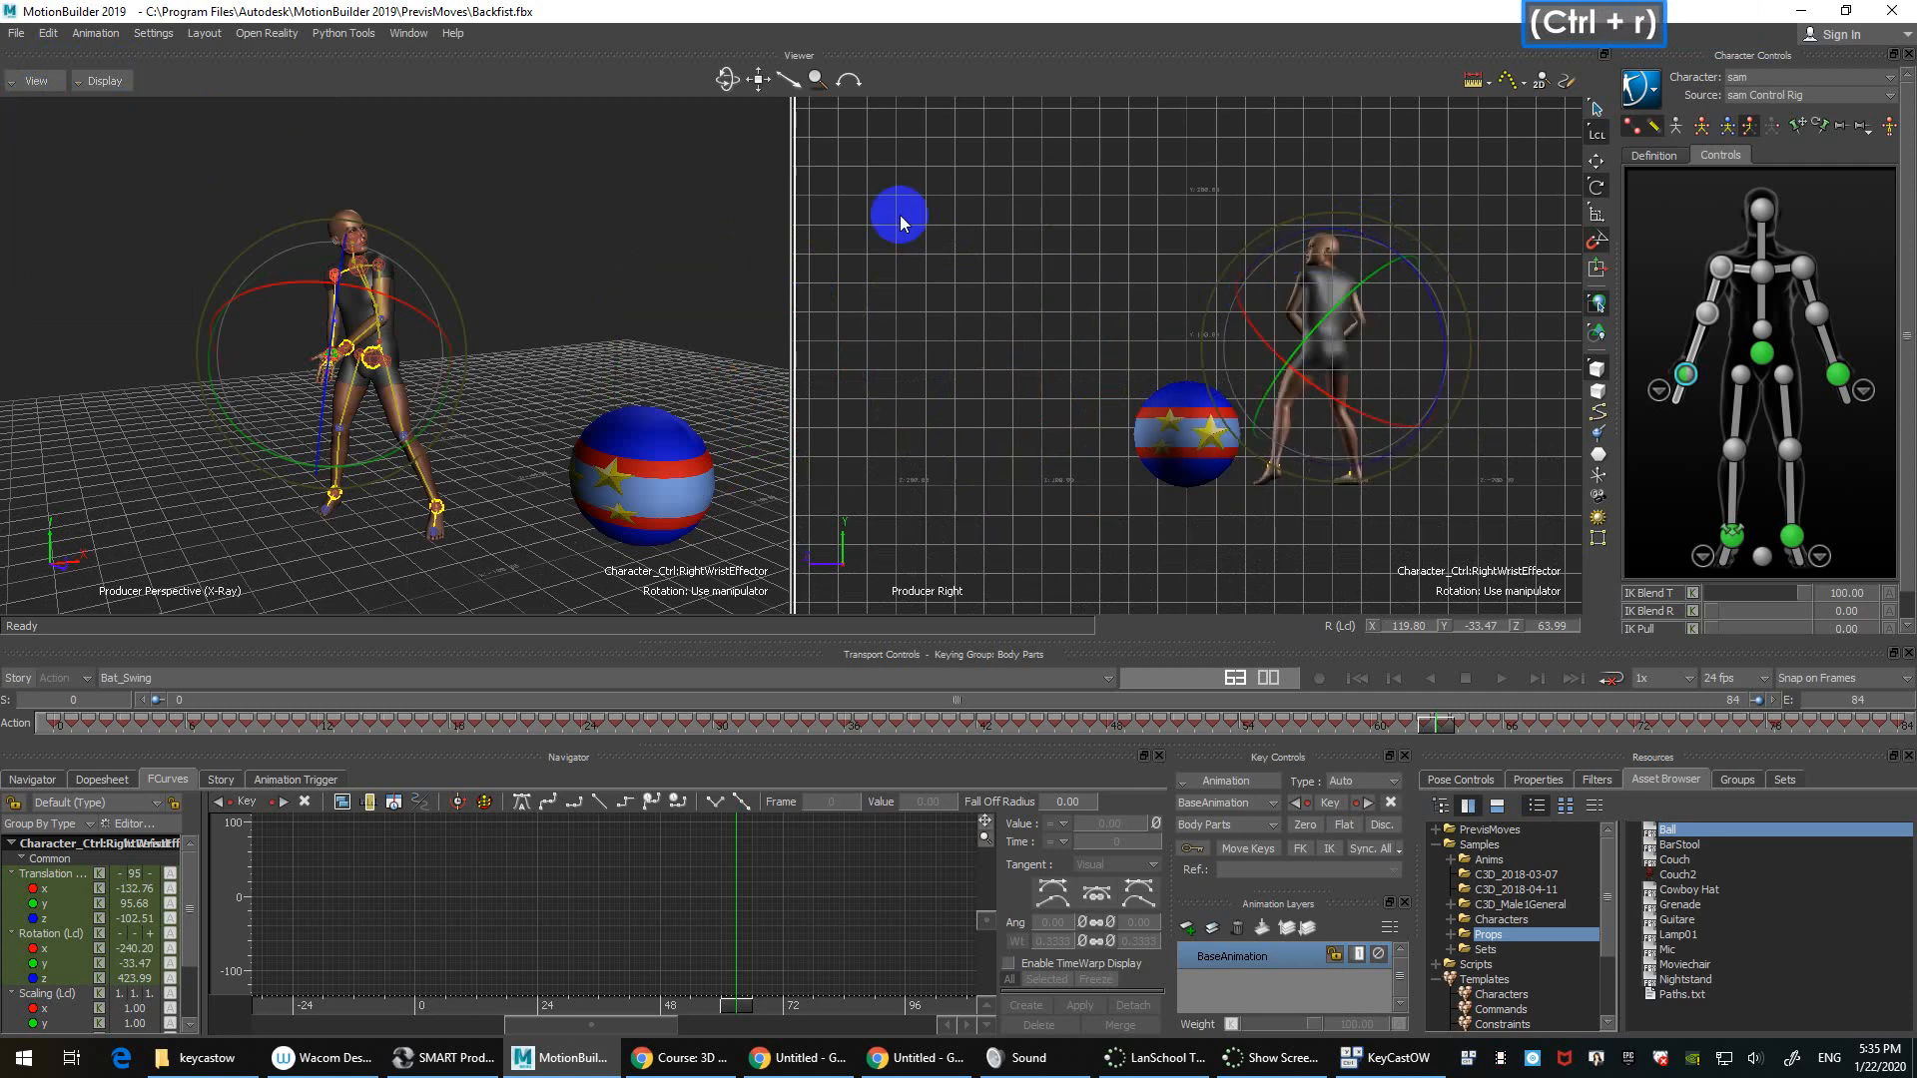
# Step: Switch the viewer layout to Four Panes
pyautogui.click(102, 81)
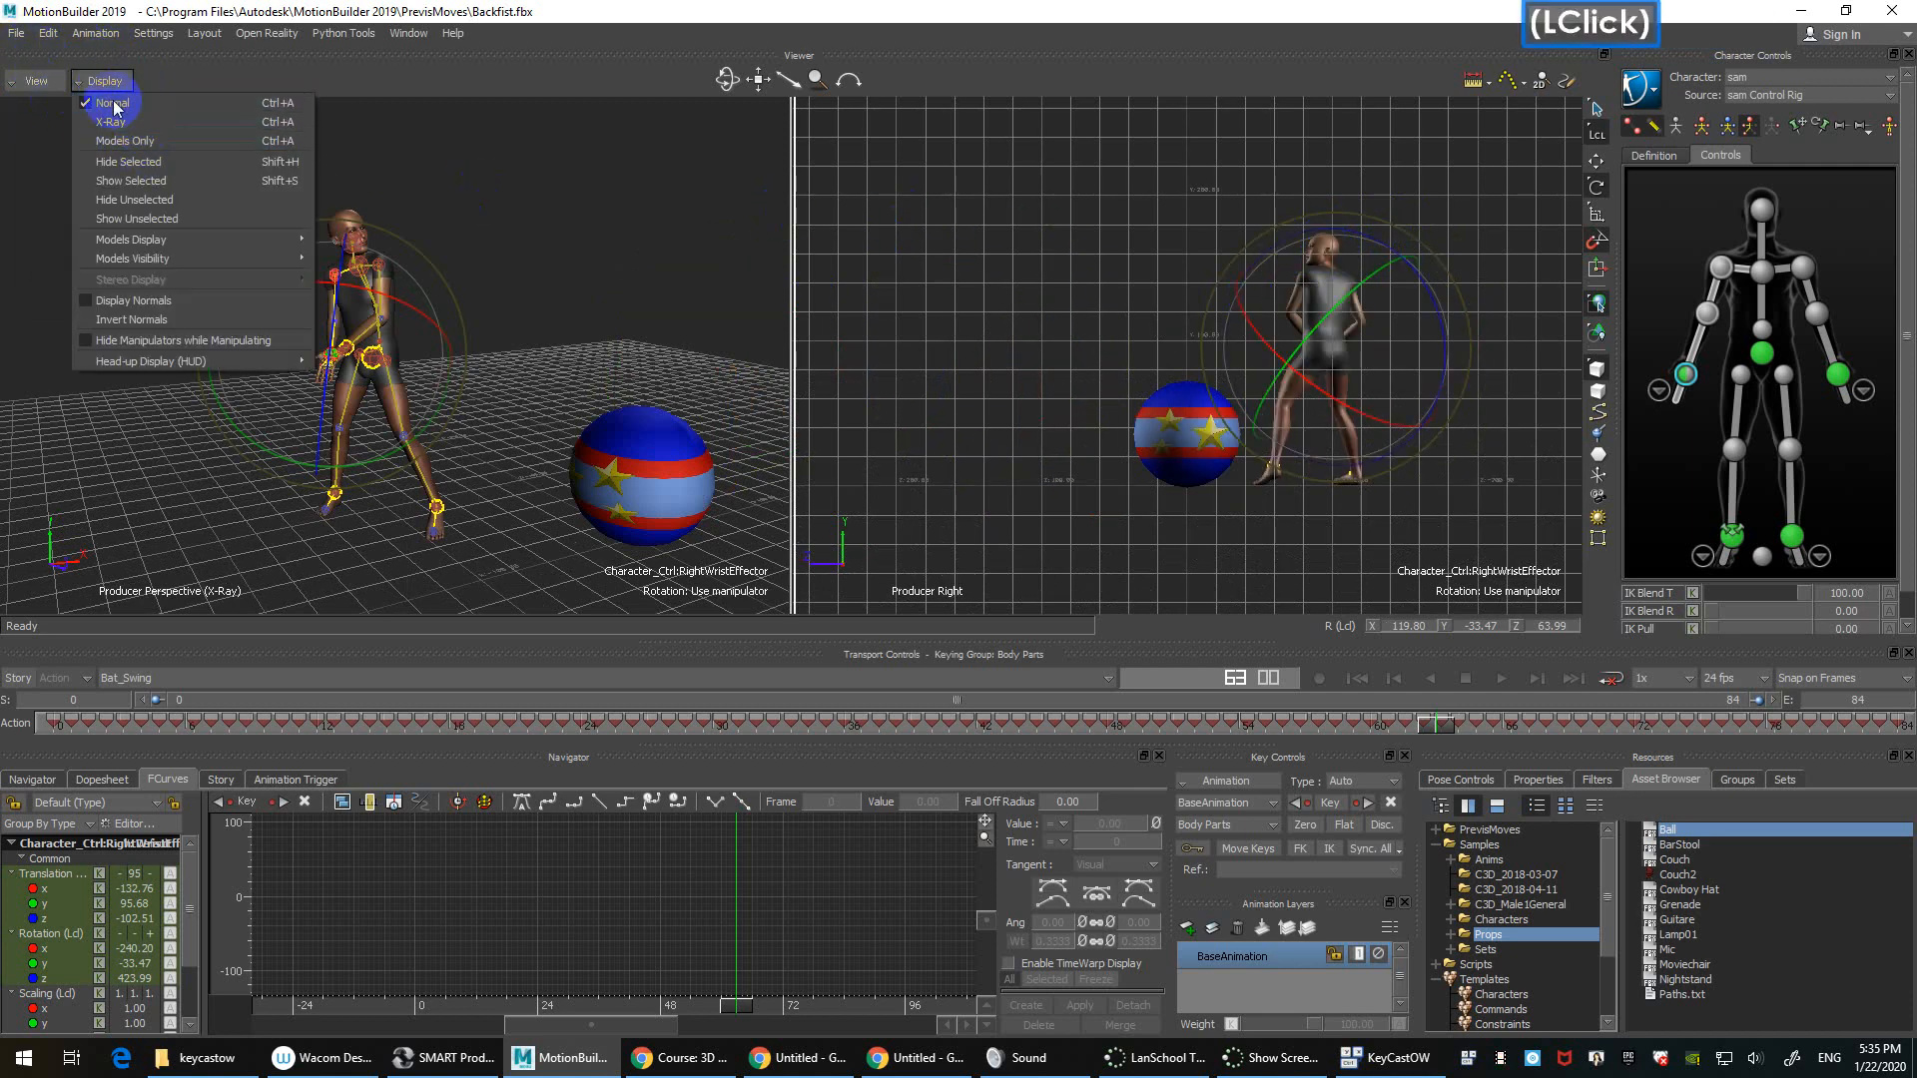
pyautogui.click(33, 81)
pyautogui.moveTo(110, 102)
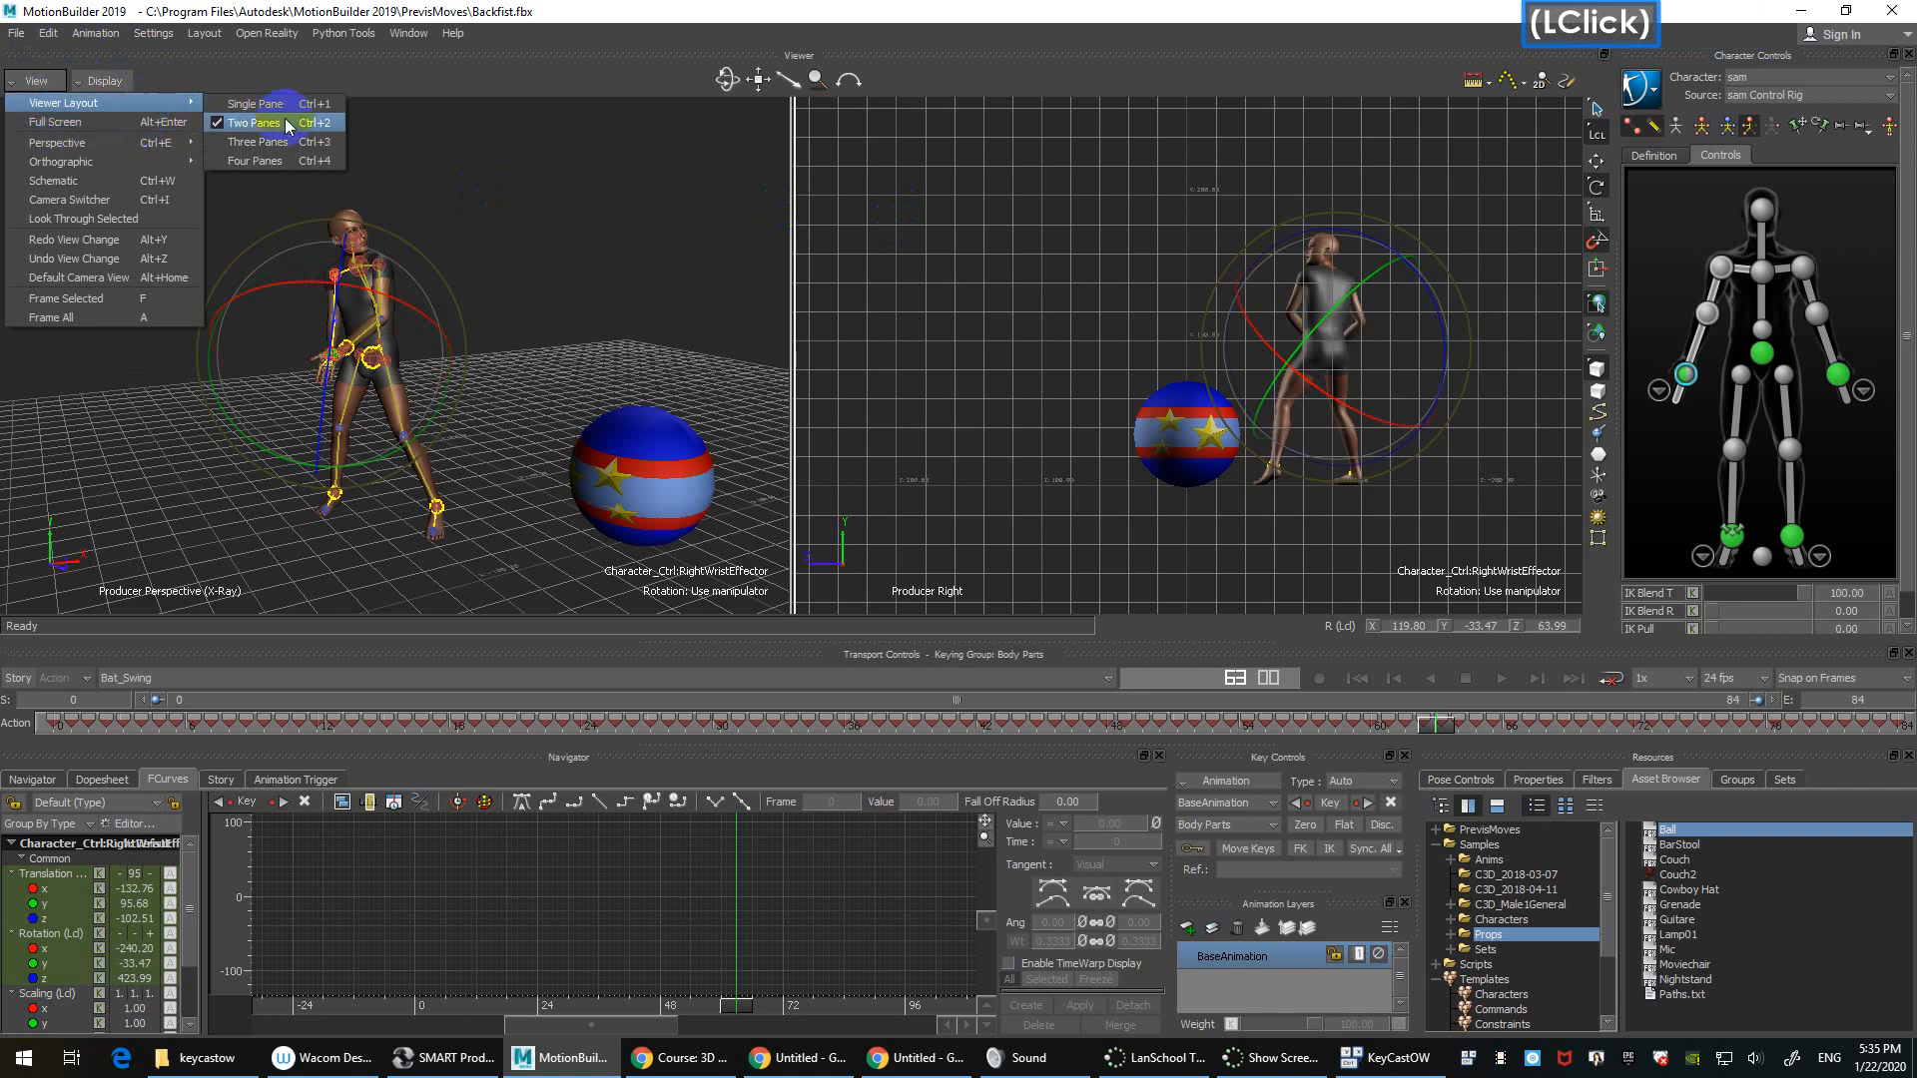
pyautogui.click(301, 161)
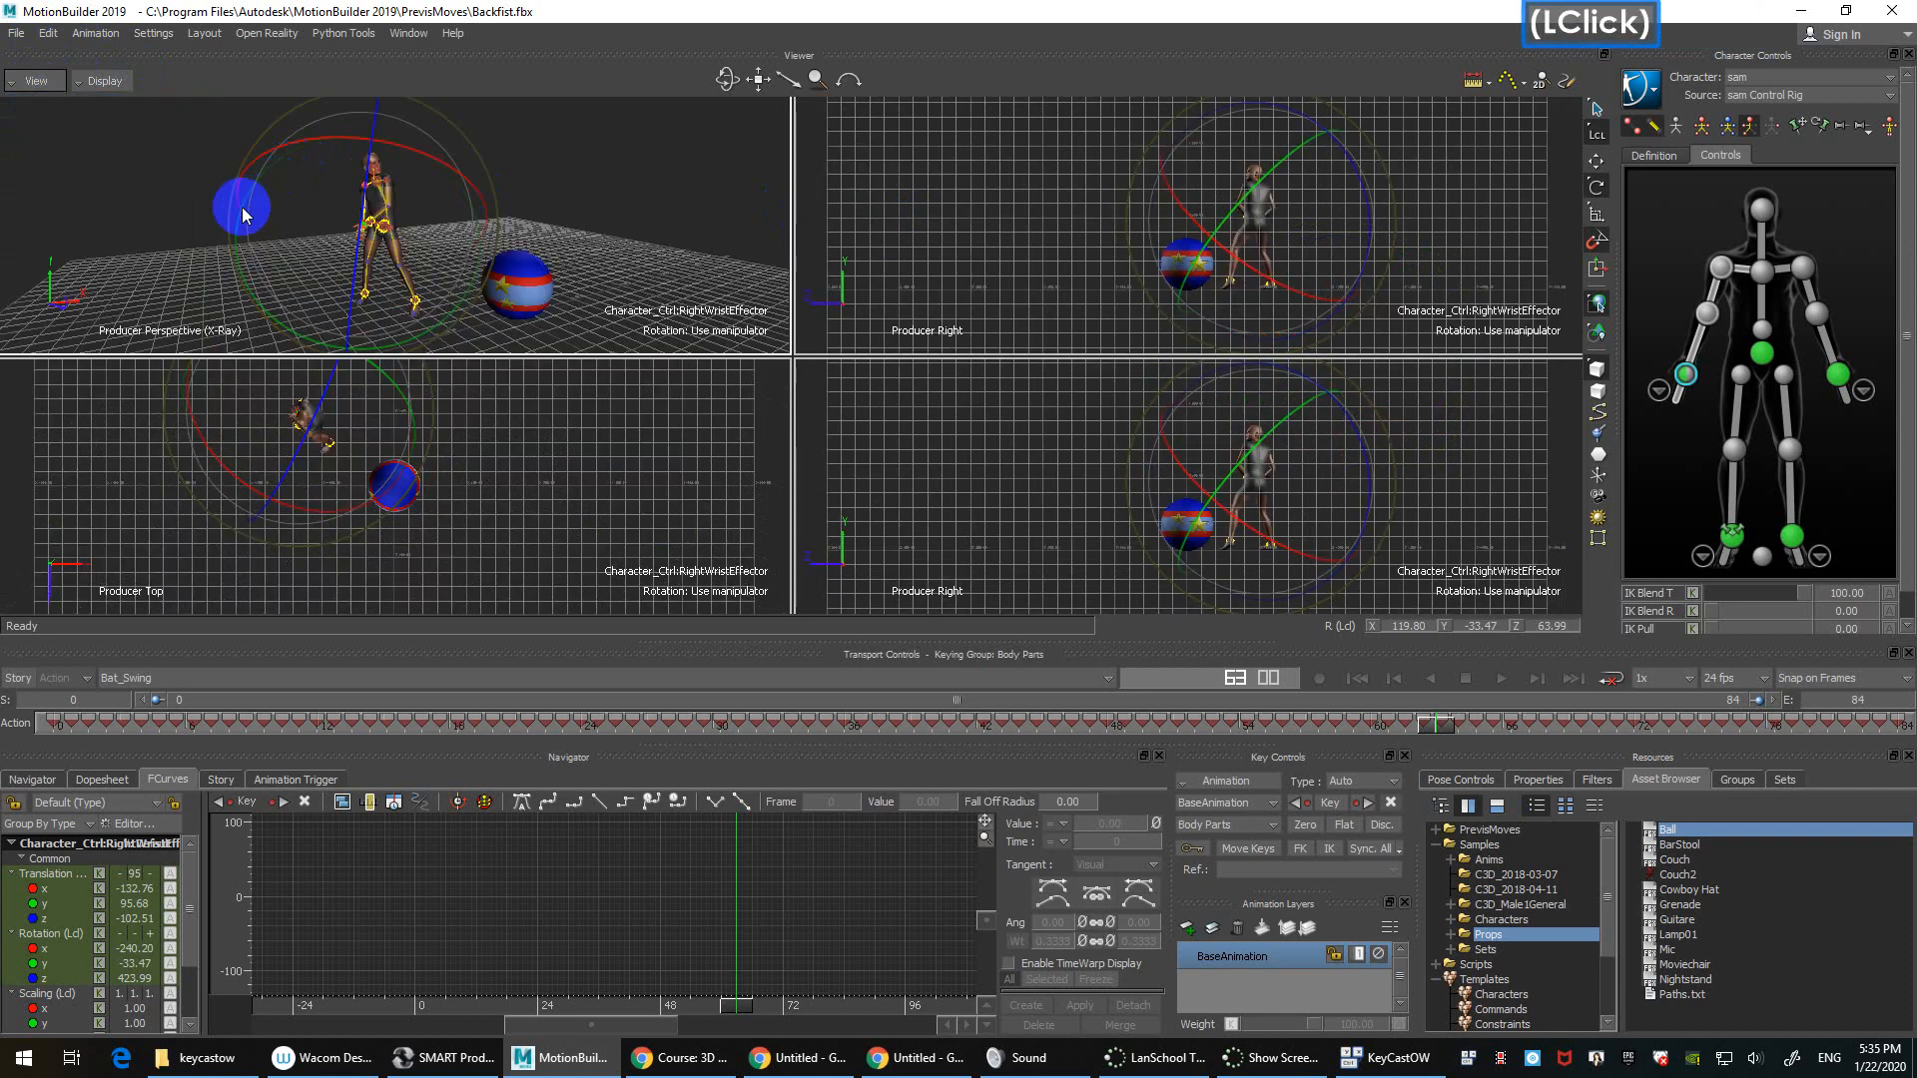
# Step: Show the four-pane viewer full screen, then return to the main window with Escape
pyautogui.click(33, 80)
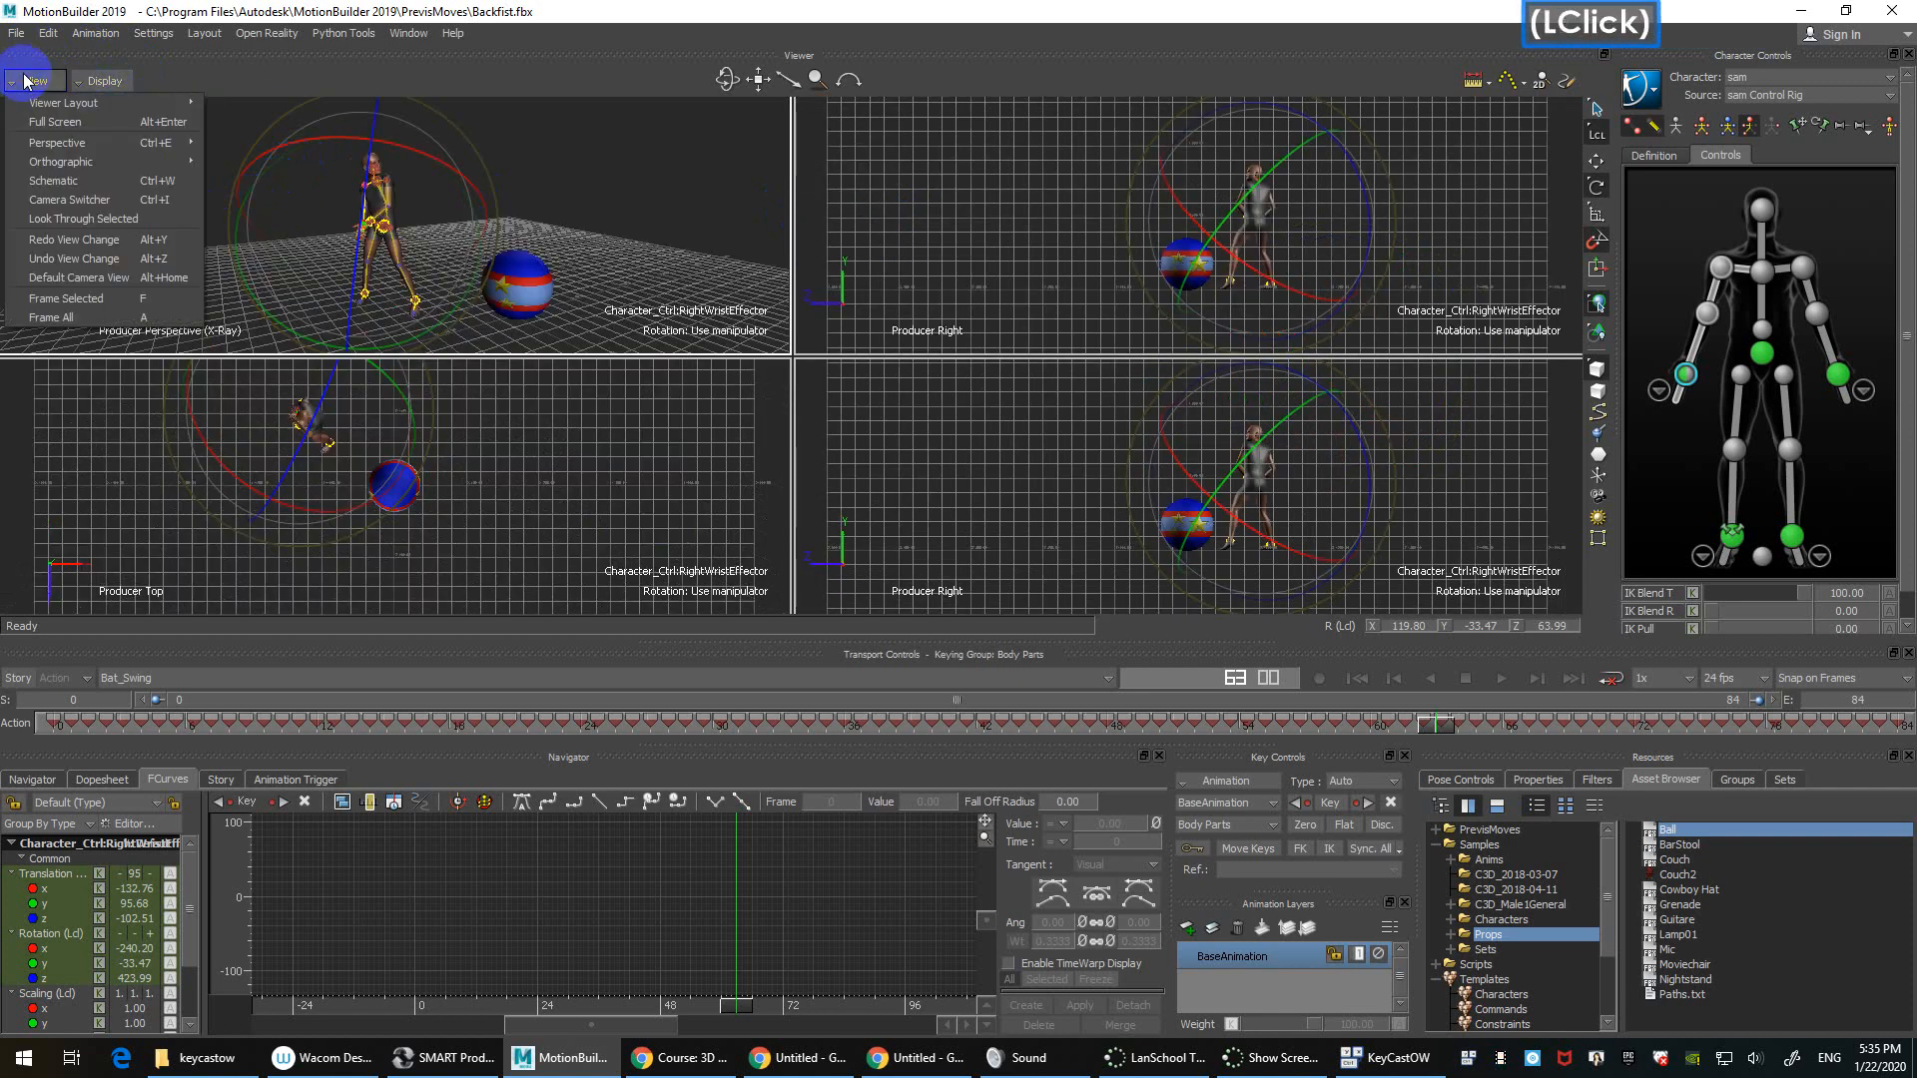
pyautogui.click(91, 122)
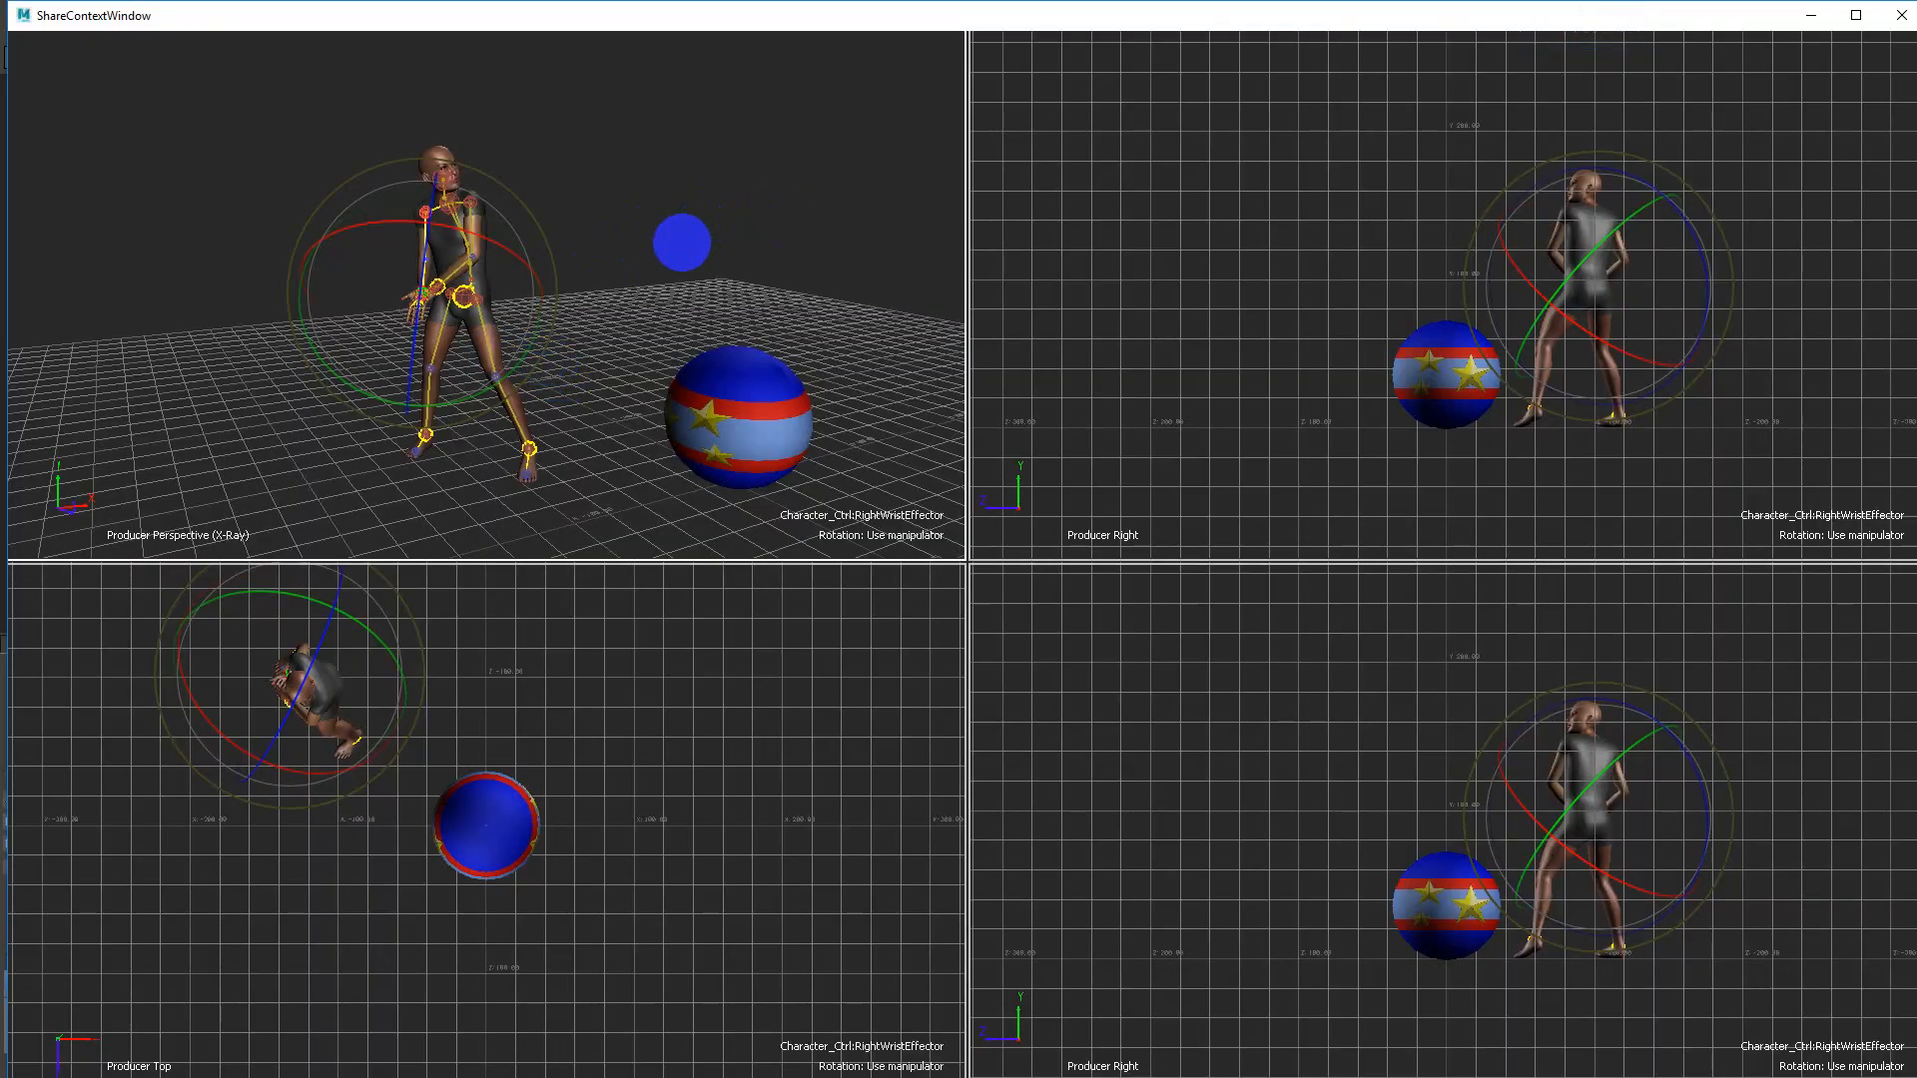
pyautogui.hotkey('alt', 'Return')
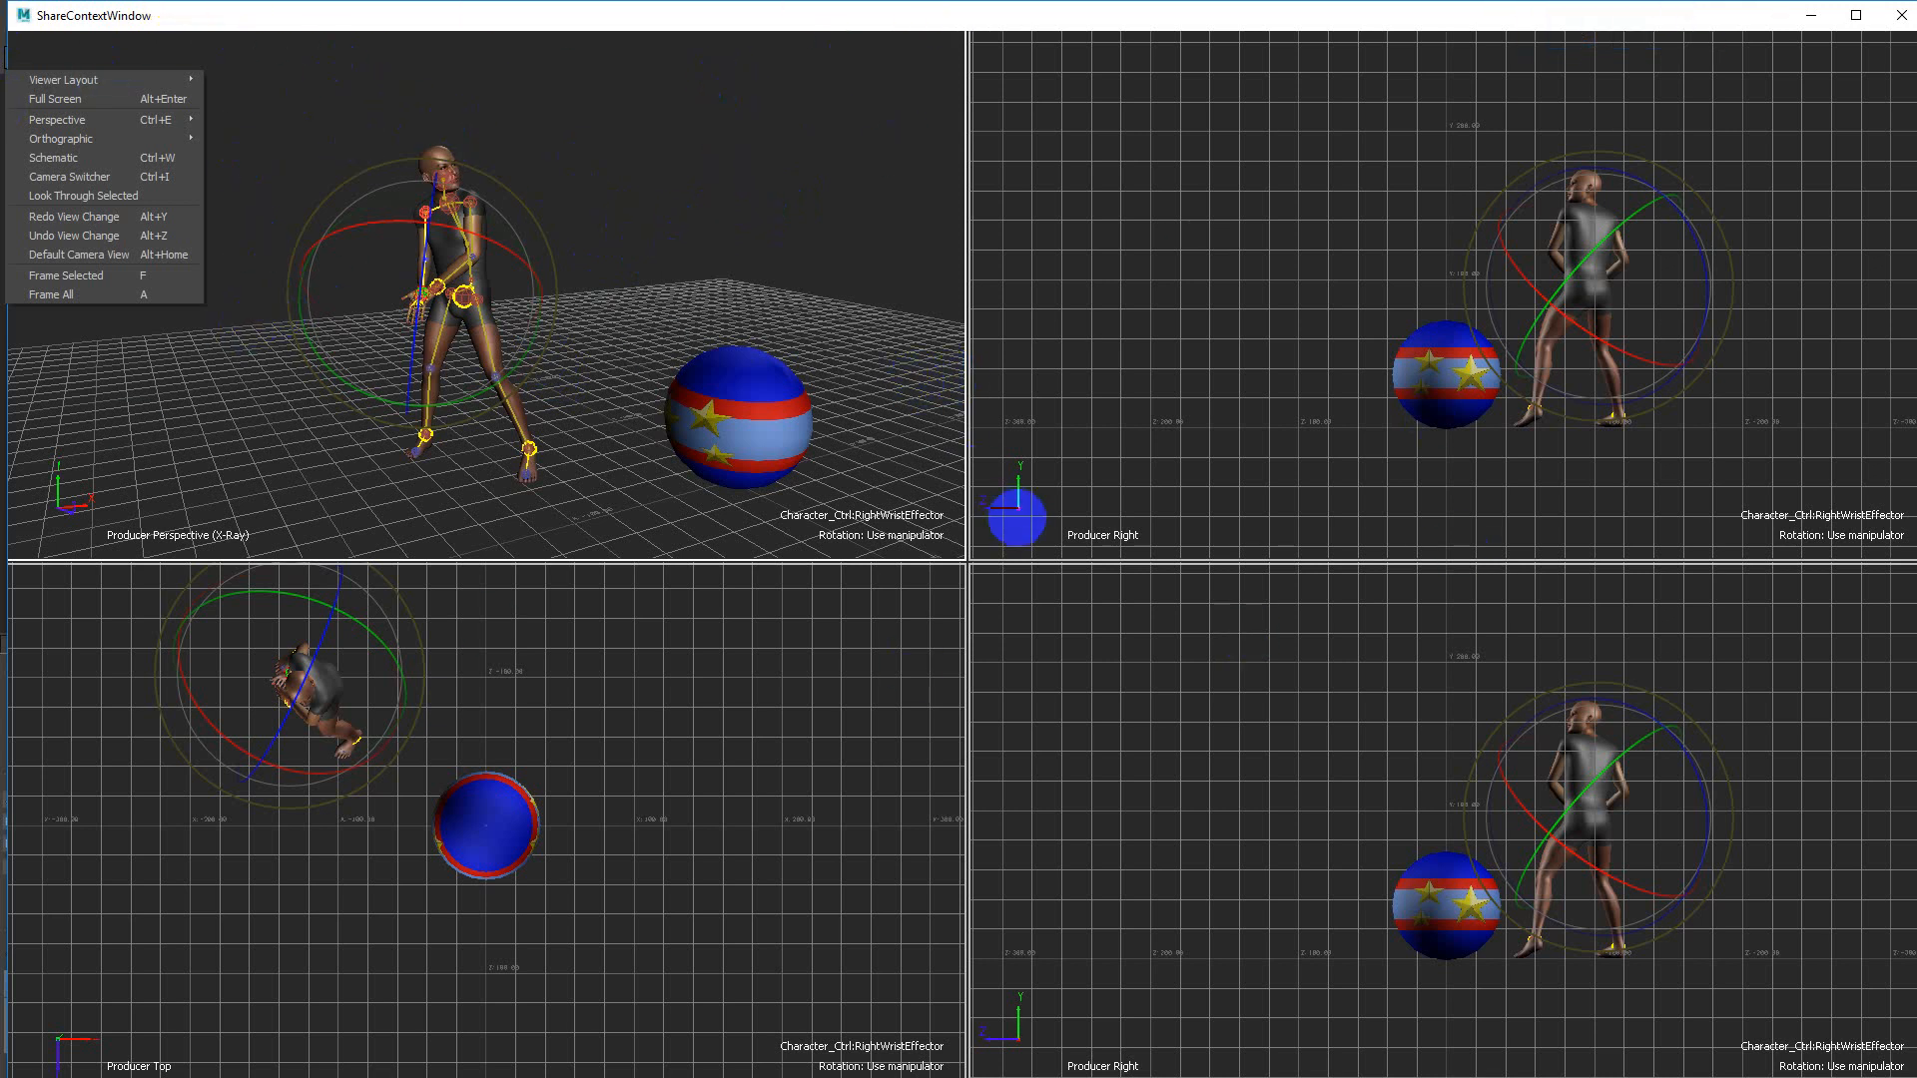
pyautogui.press('Escape')
pyautogui.hotkey('alt', 'Return')
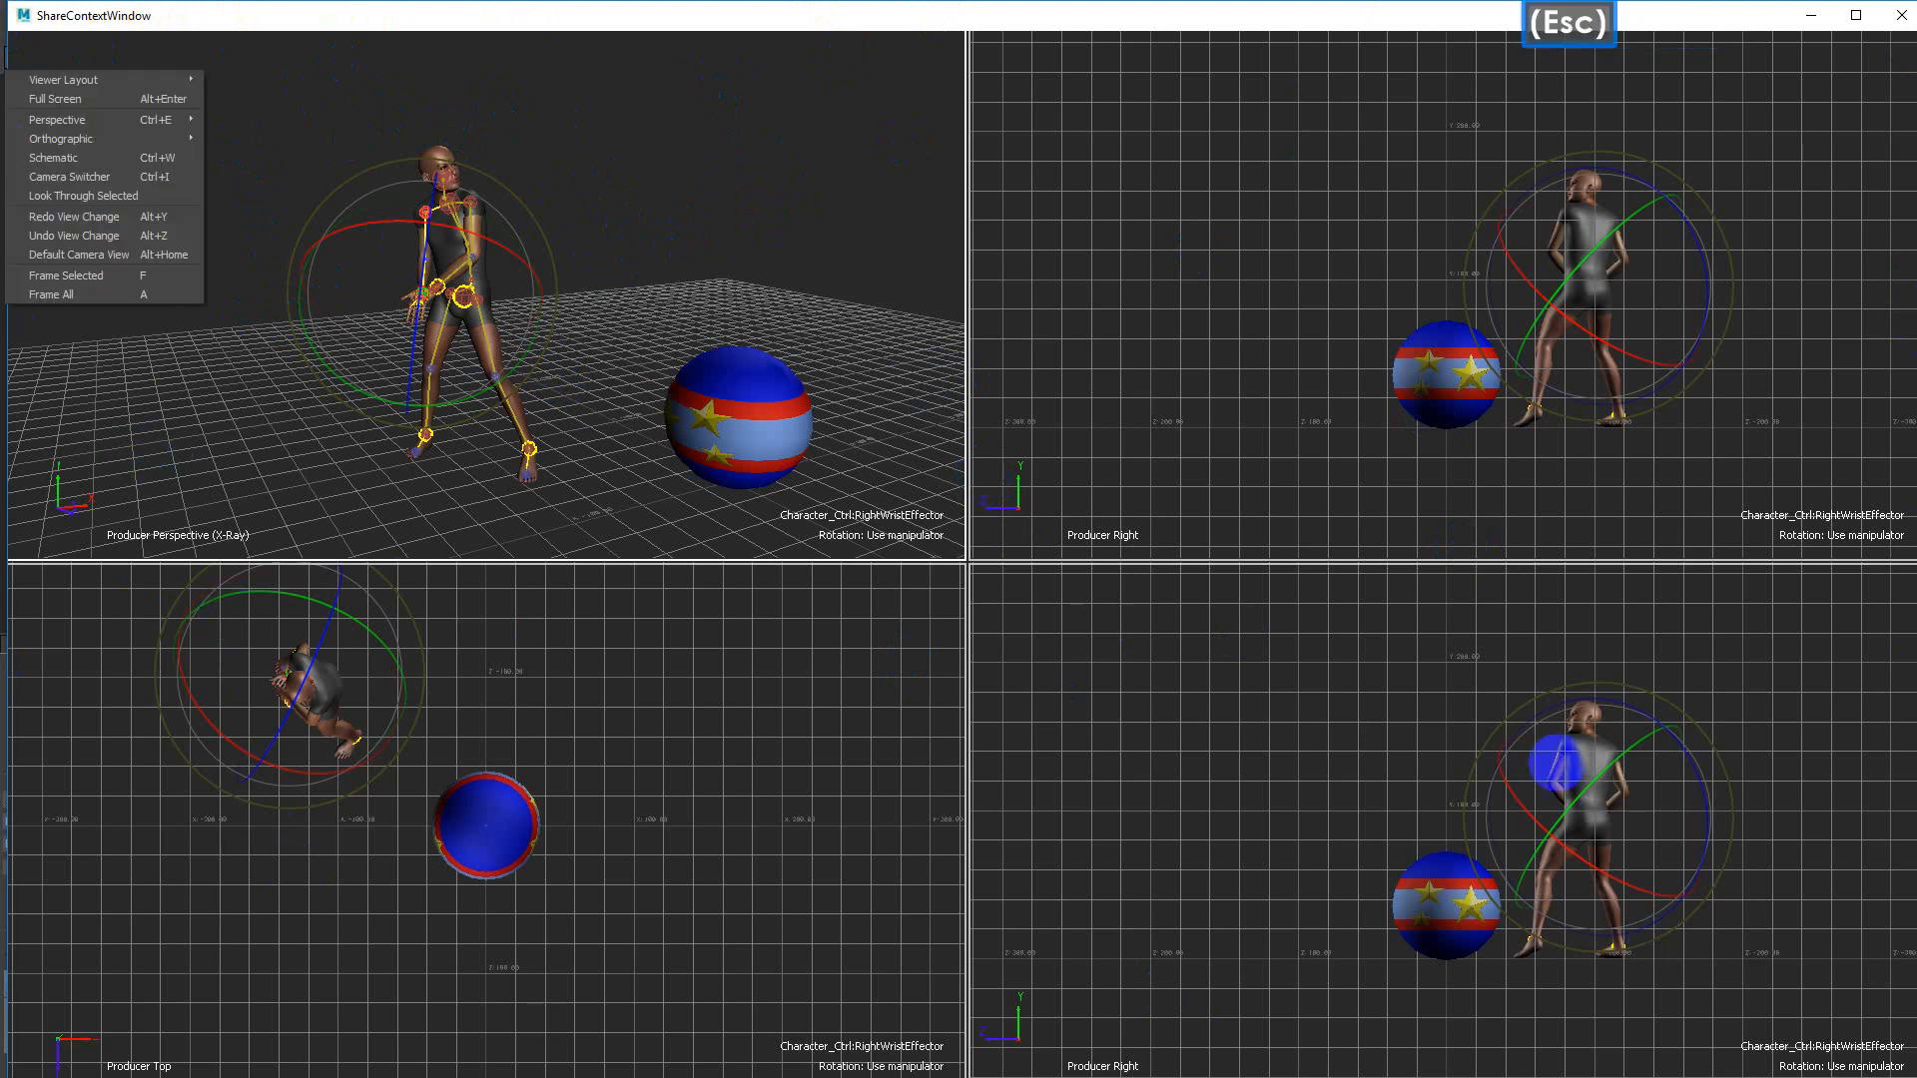
pyautogui.press('Escape')
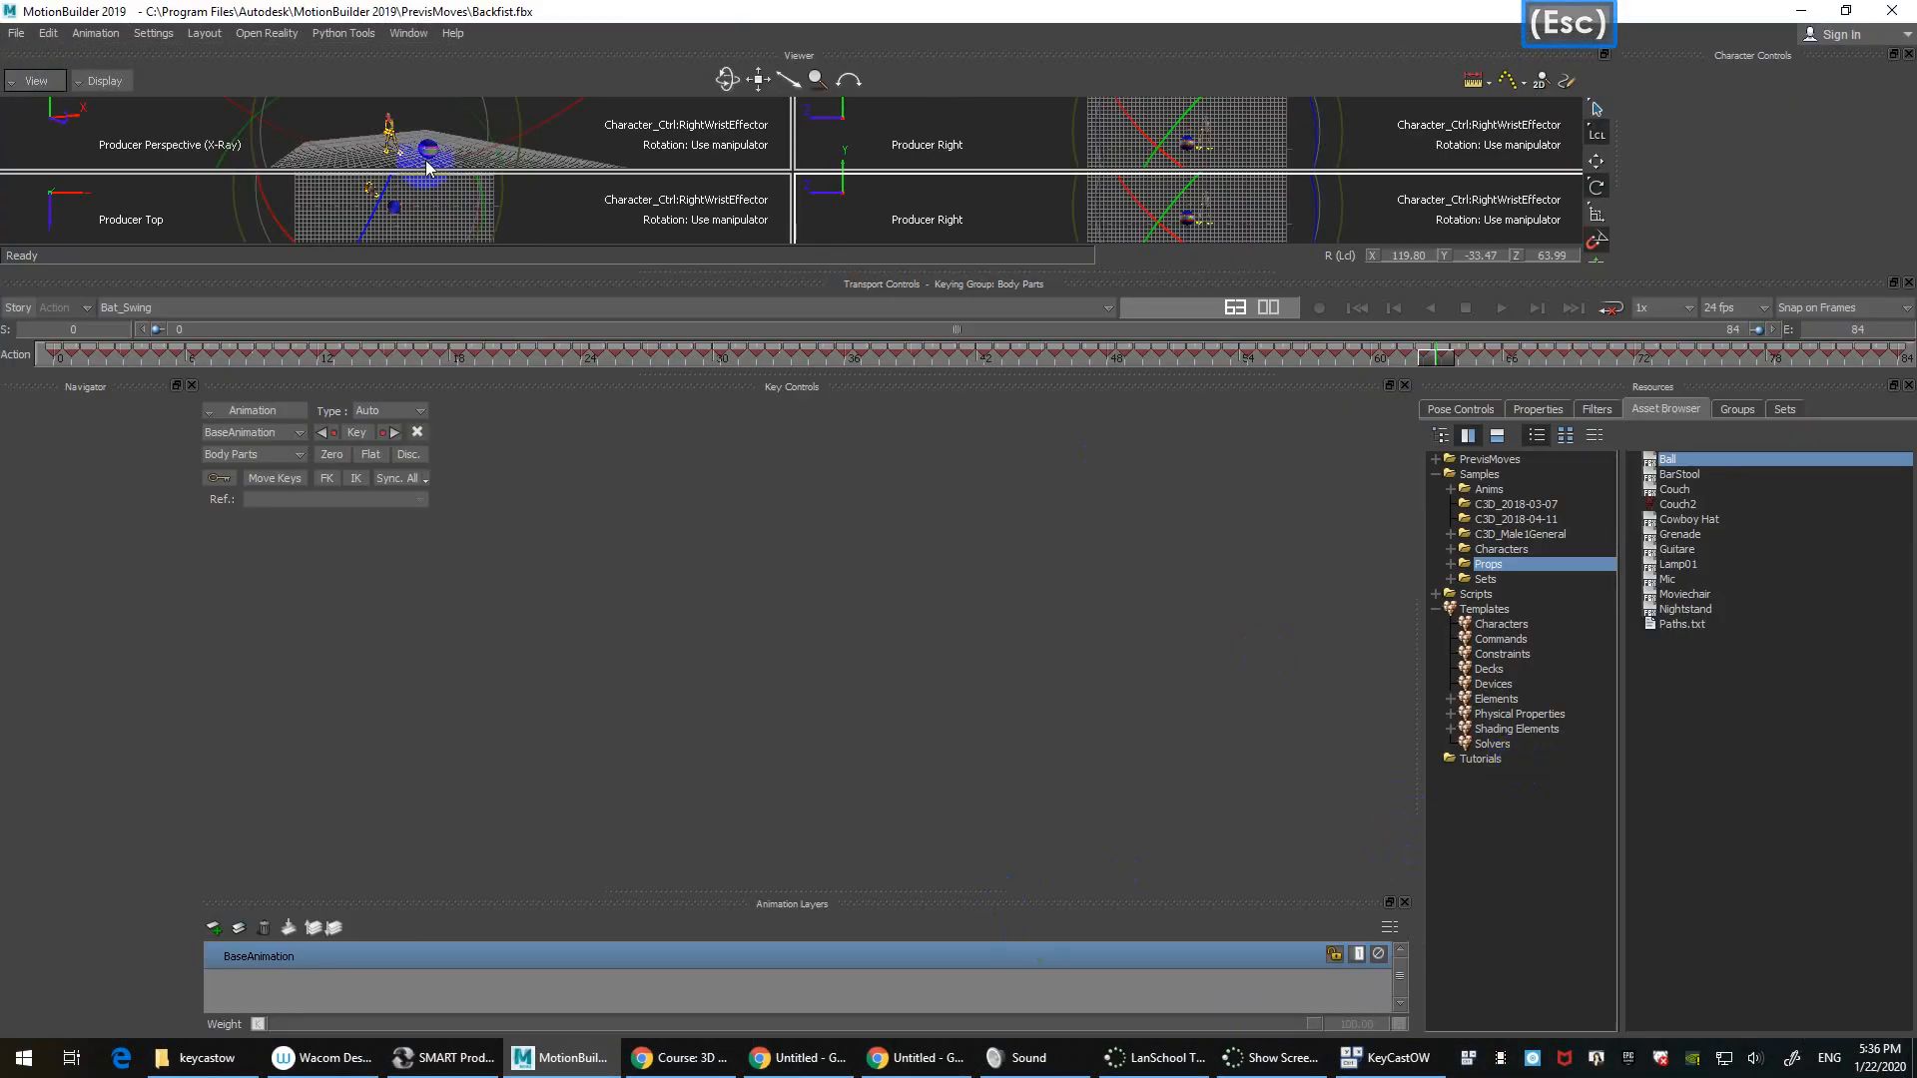
# Step: Restore the viewer's normal height and switch the window layout back to Editing
pyautogui.moveTo(848, 270); pyautogui.dragTo(838, 848)
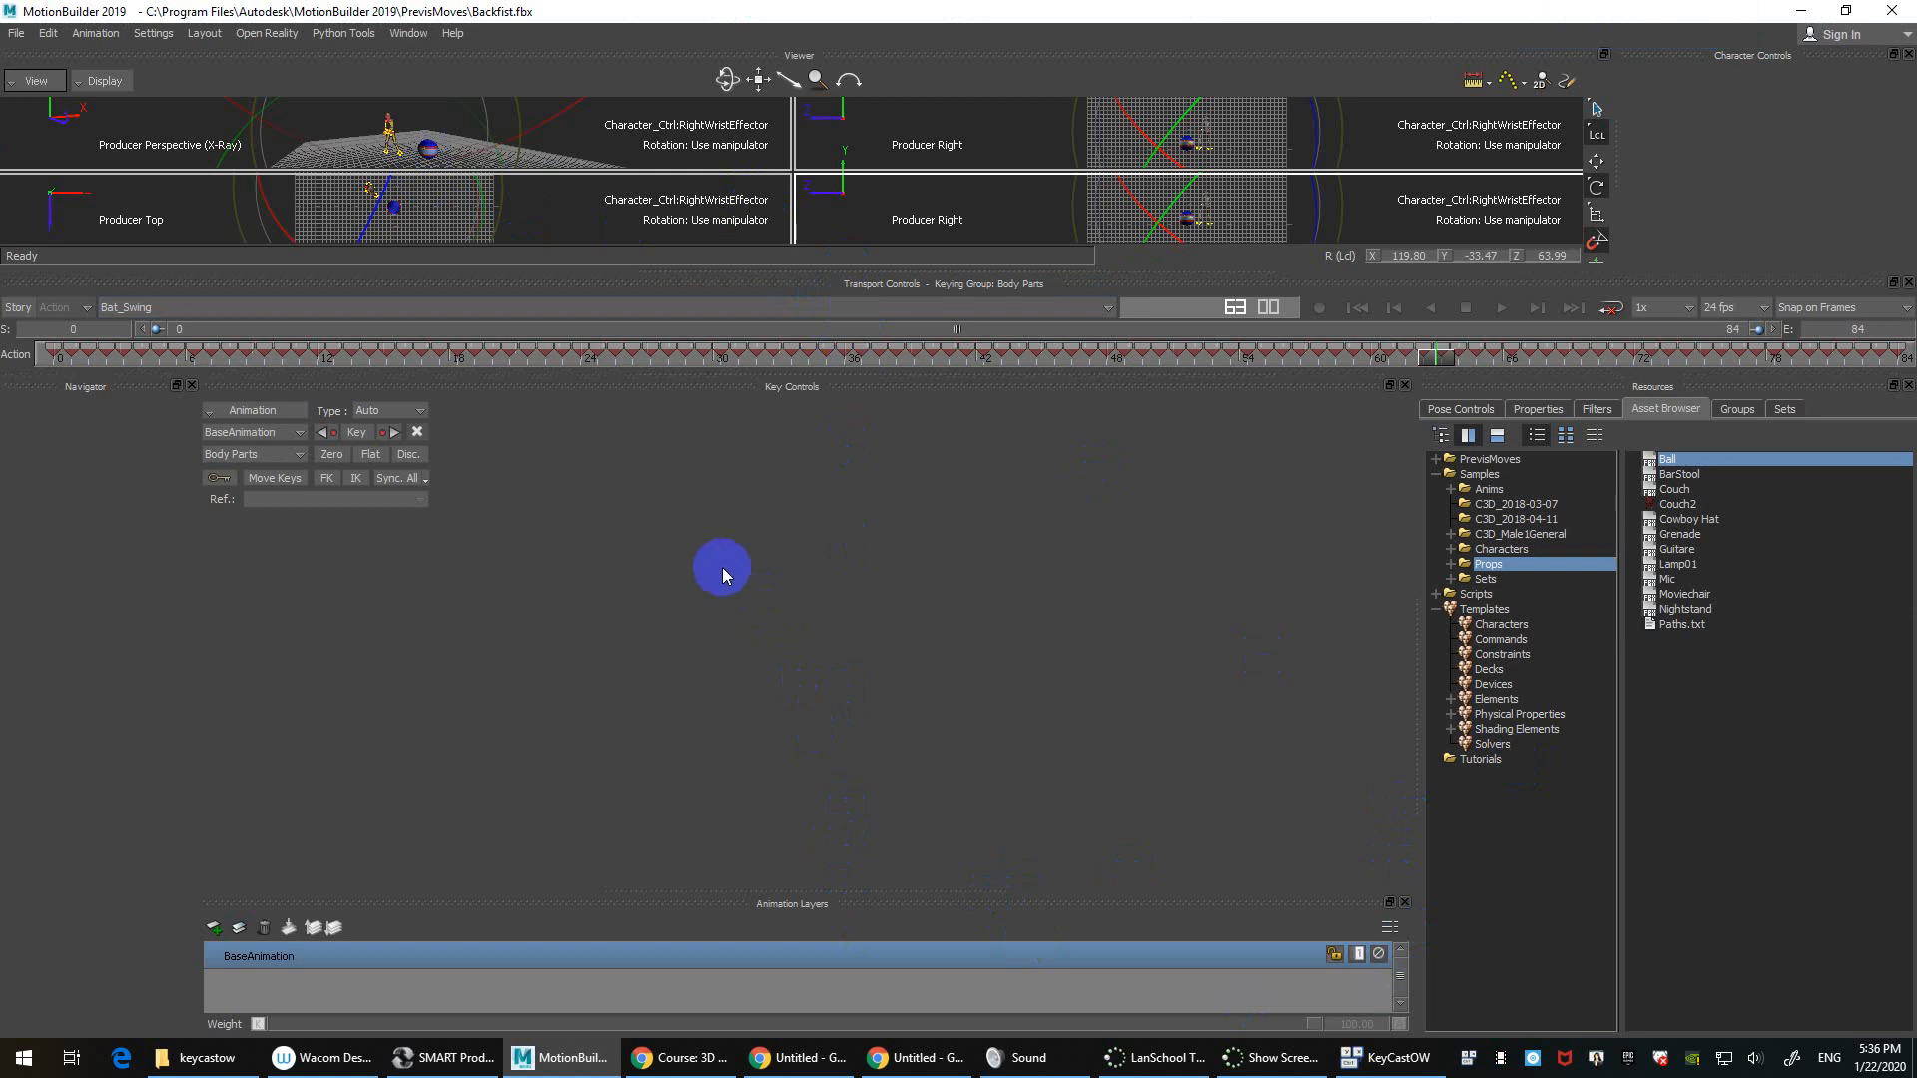
pyautogui.click(564, 152)
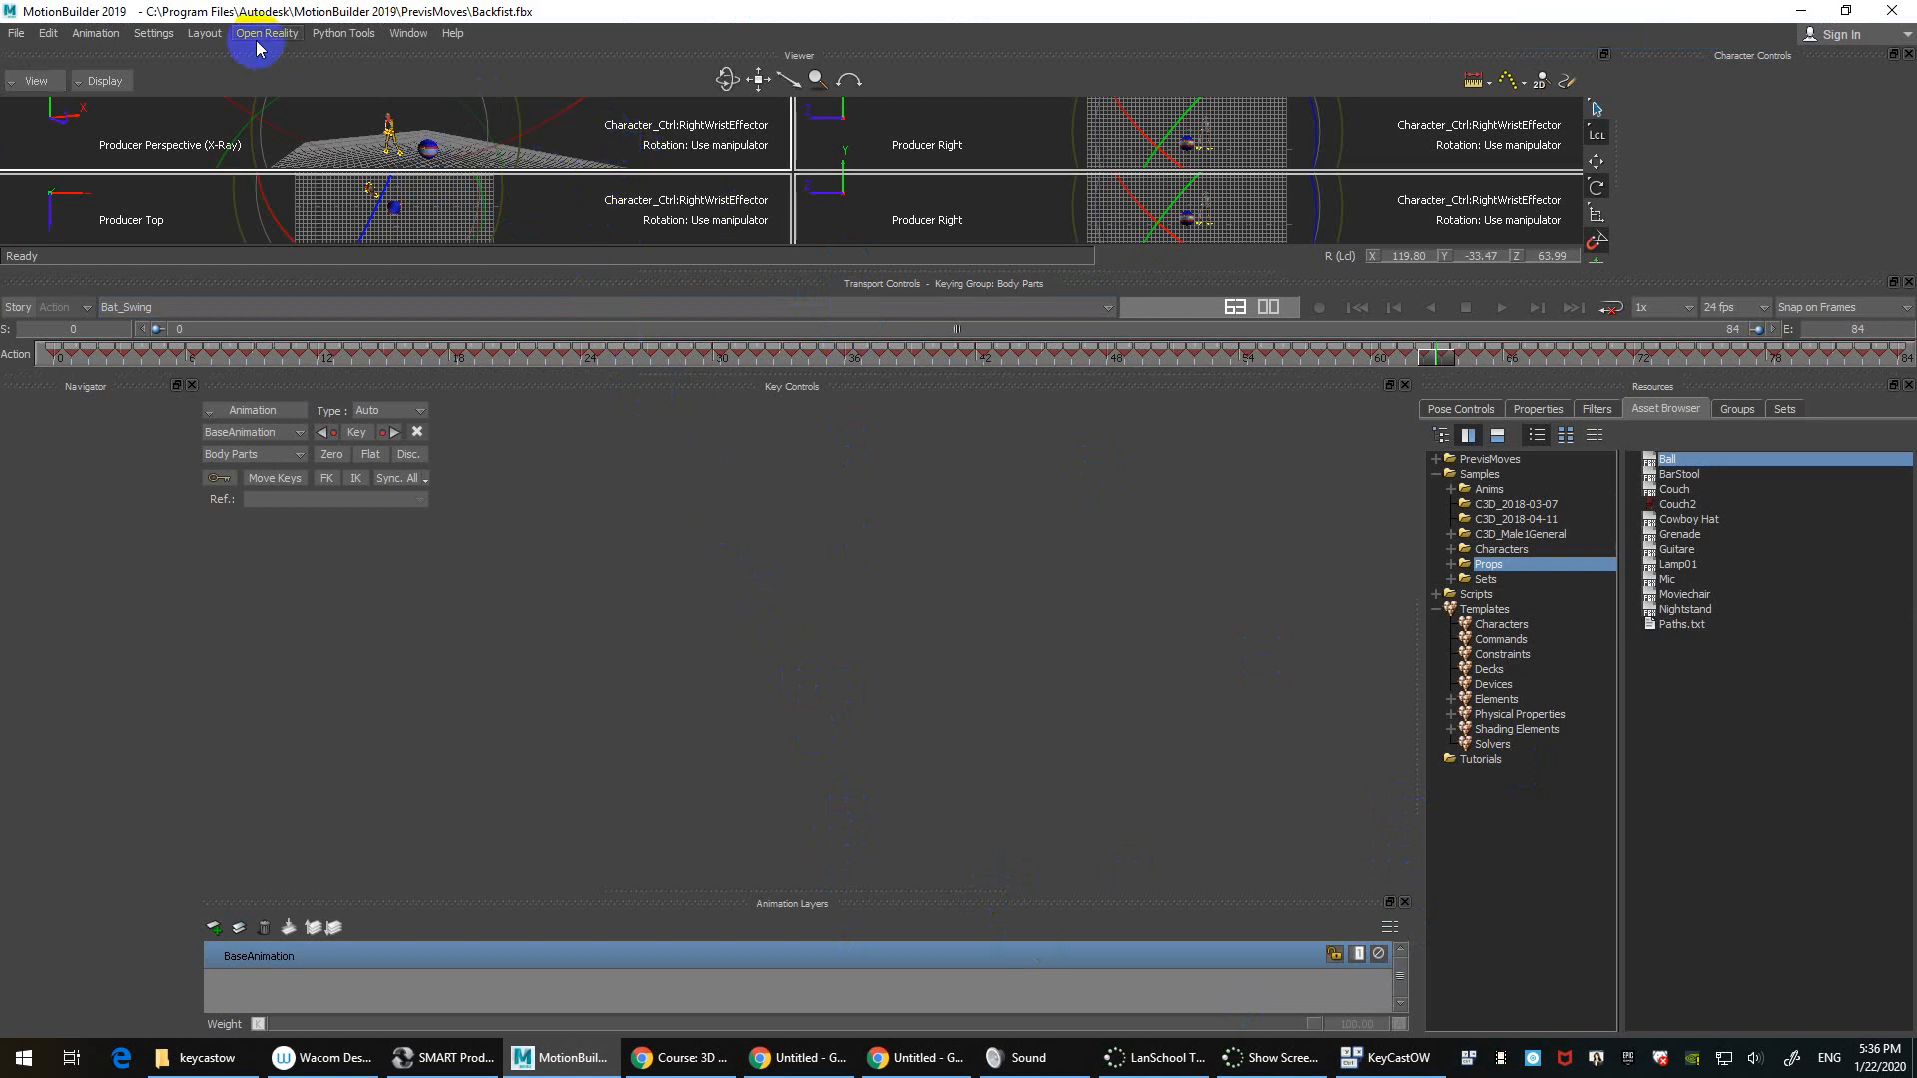
pyautogui.click(204, 33)
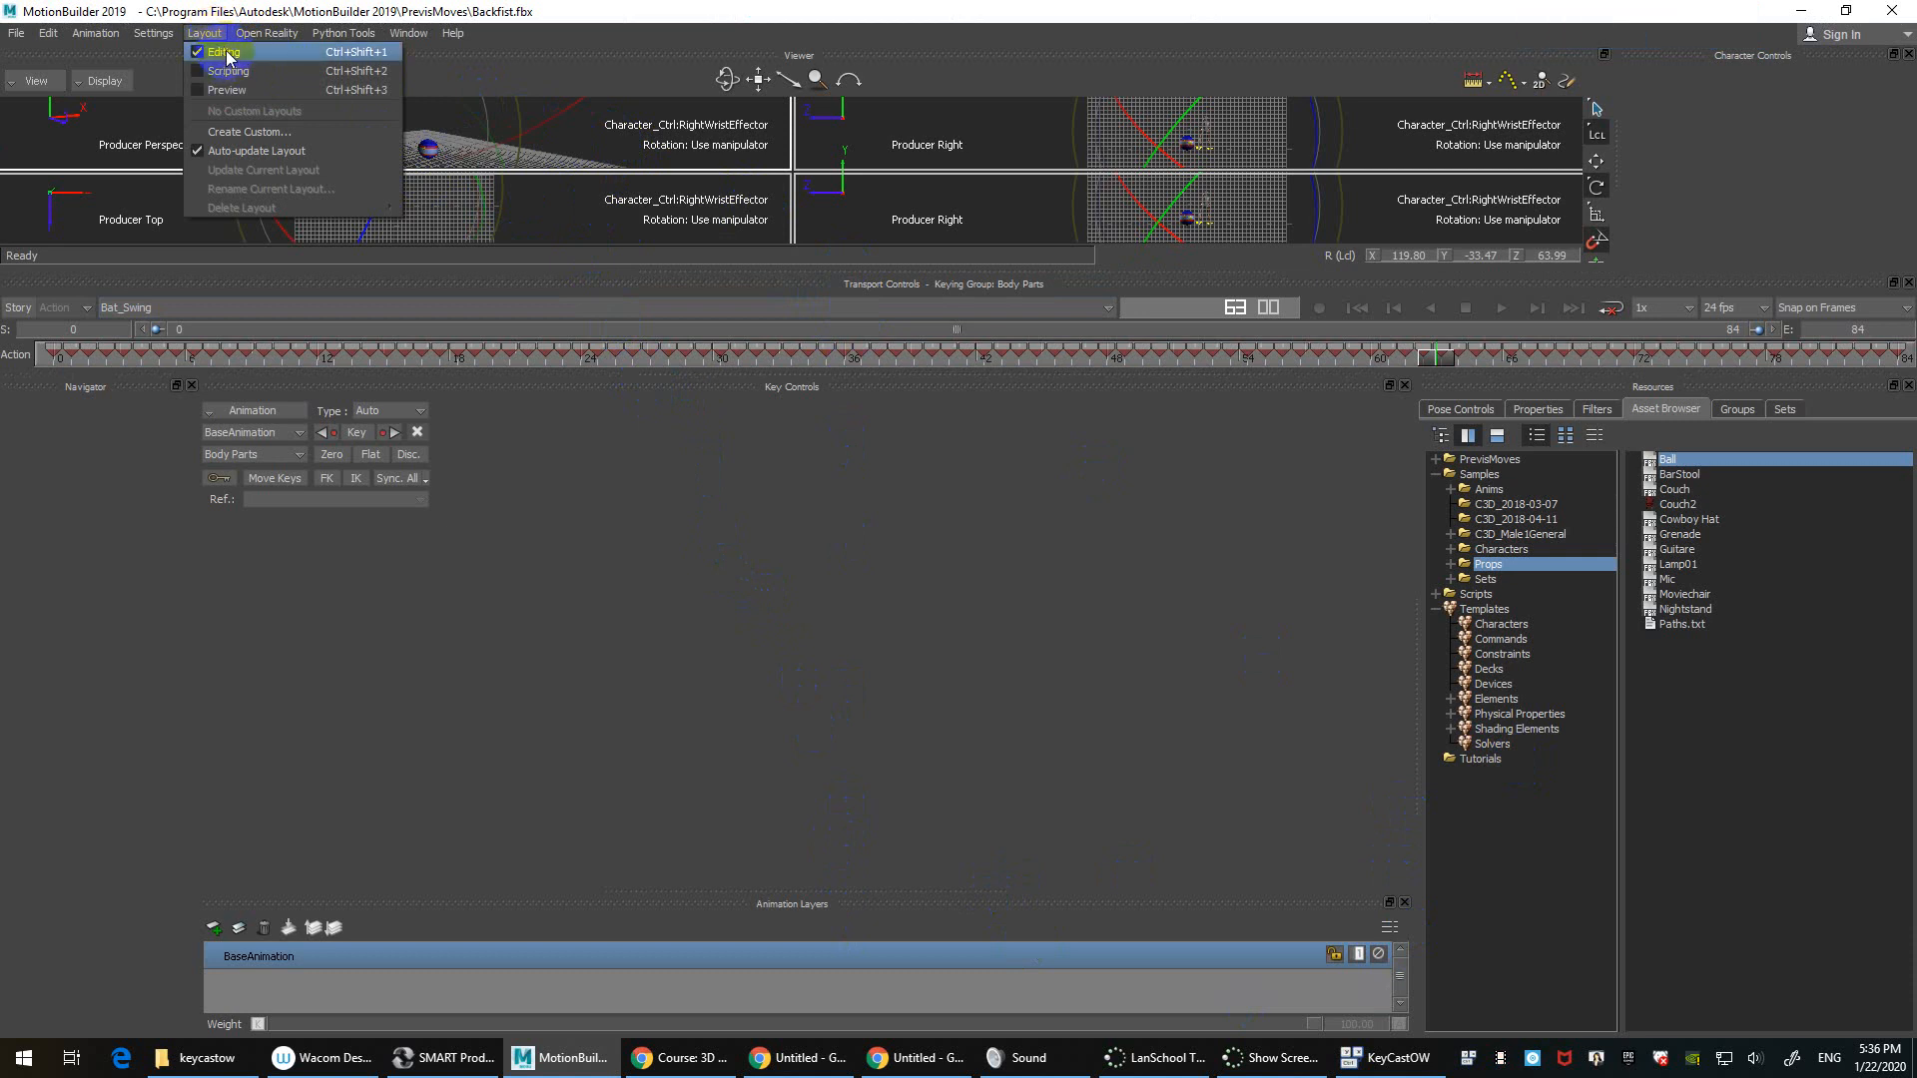
pyautogui.click(225, 52)
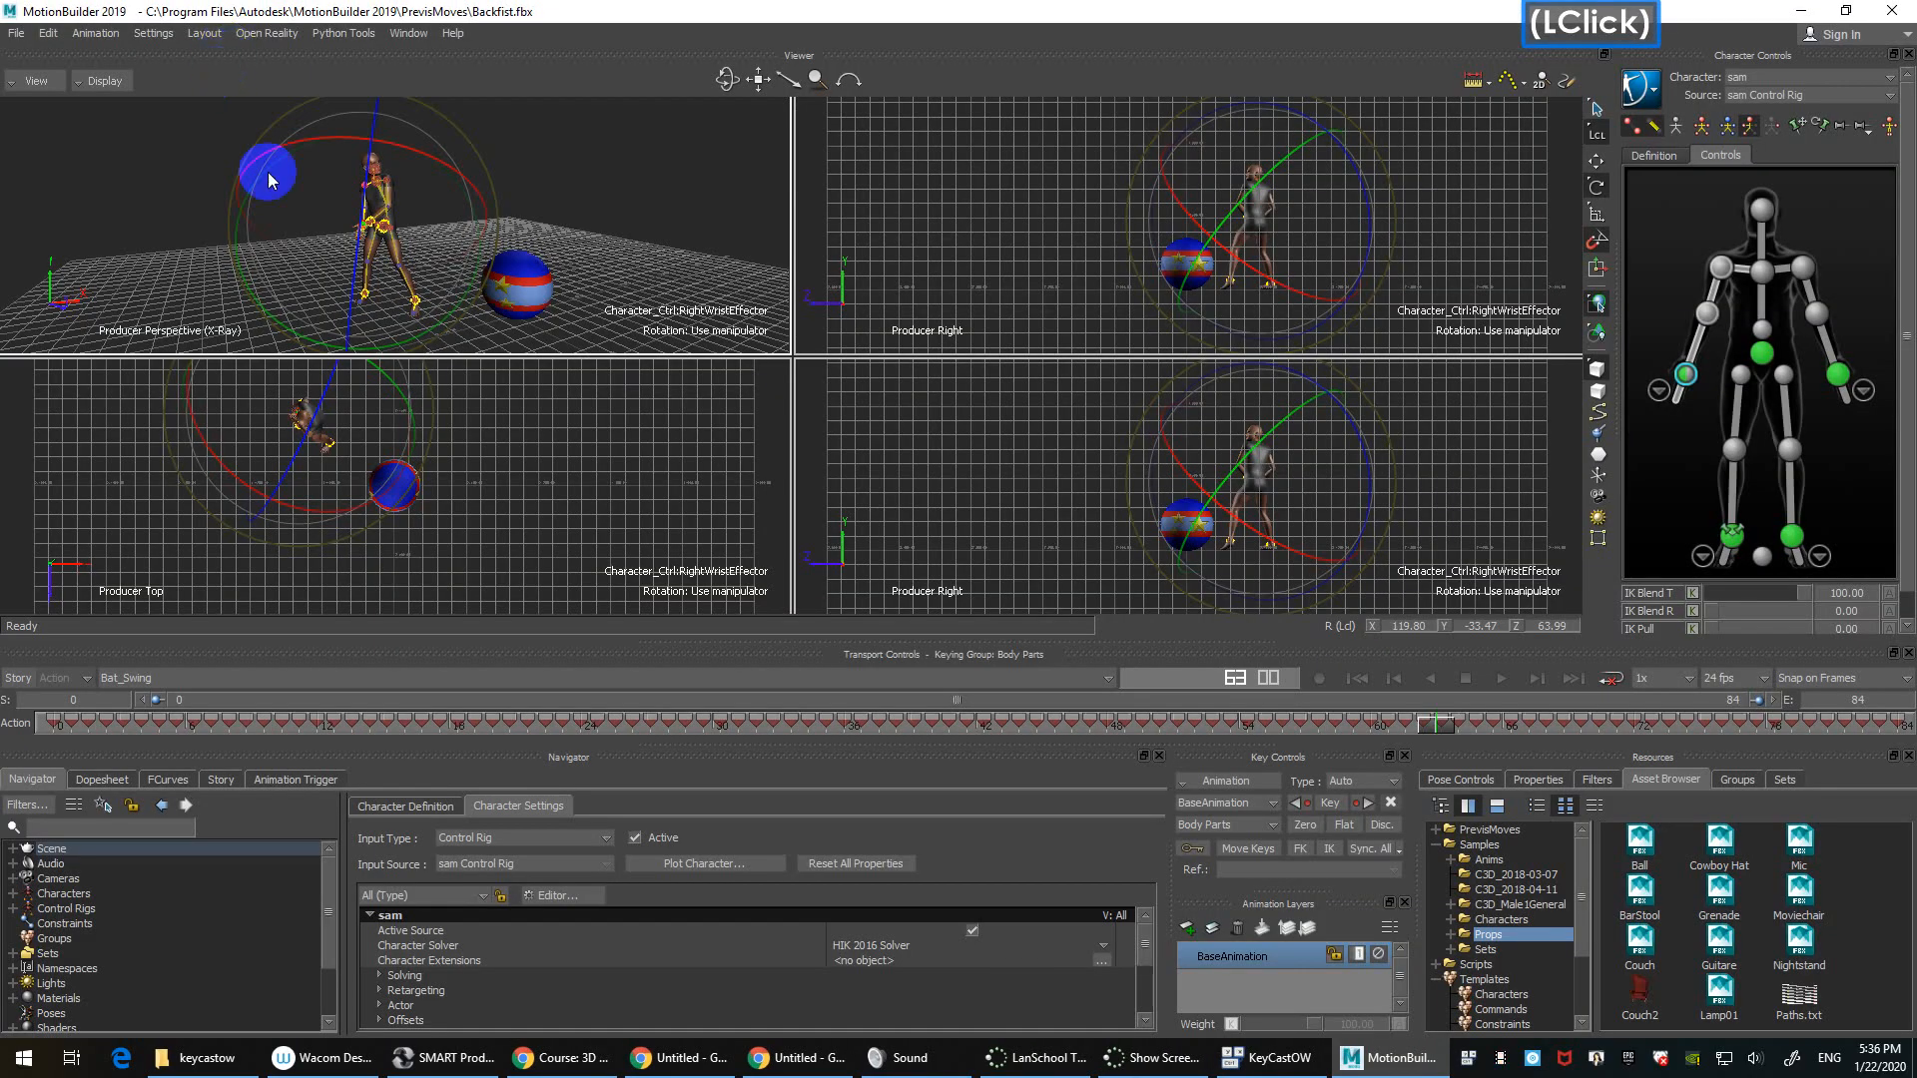
# Step: Switch the viewer layout to a single perspective pane
pyautogui.click(44, 85)
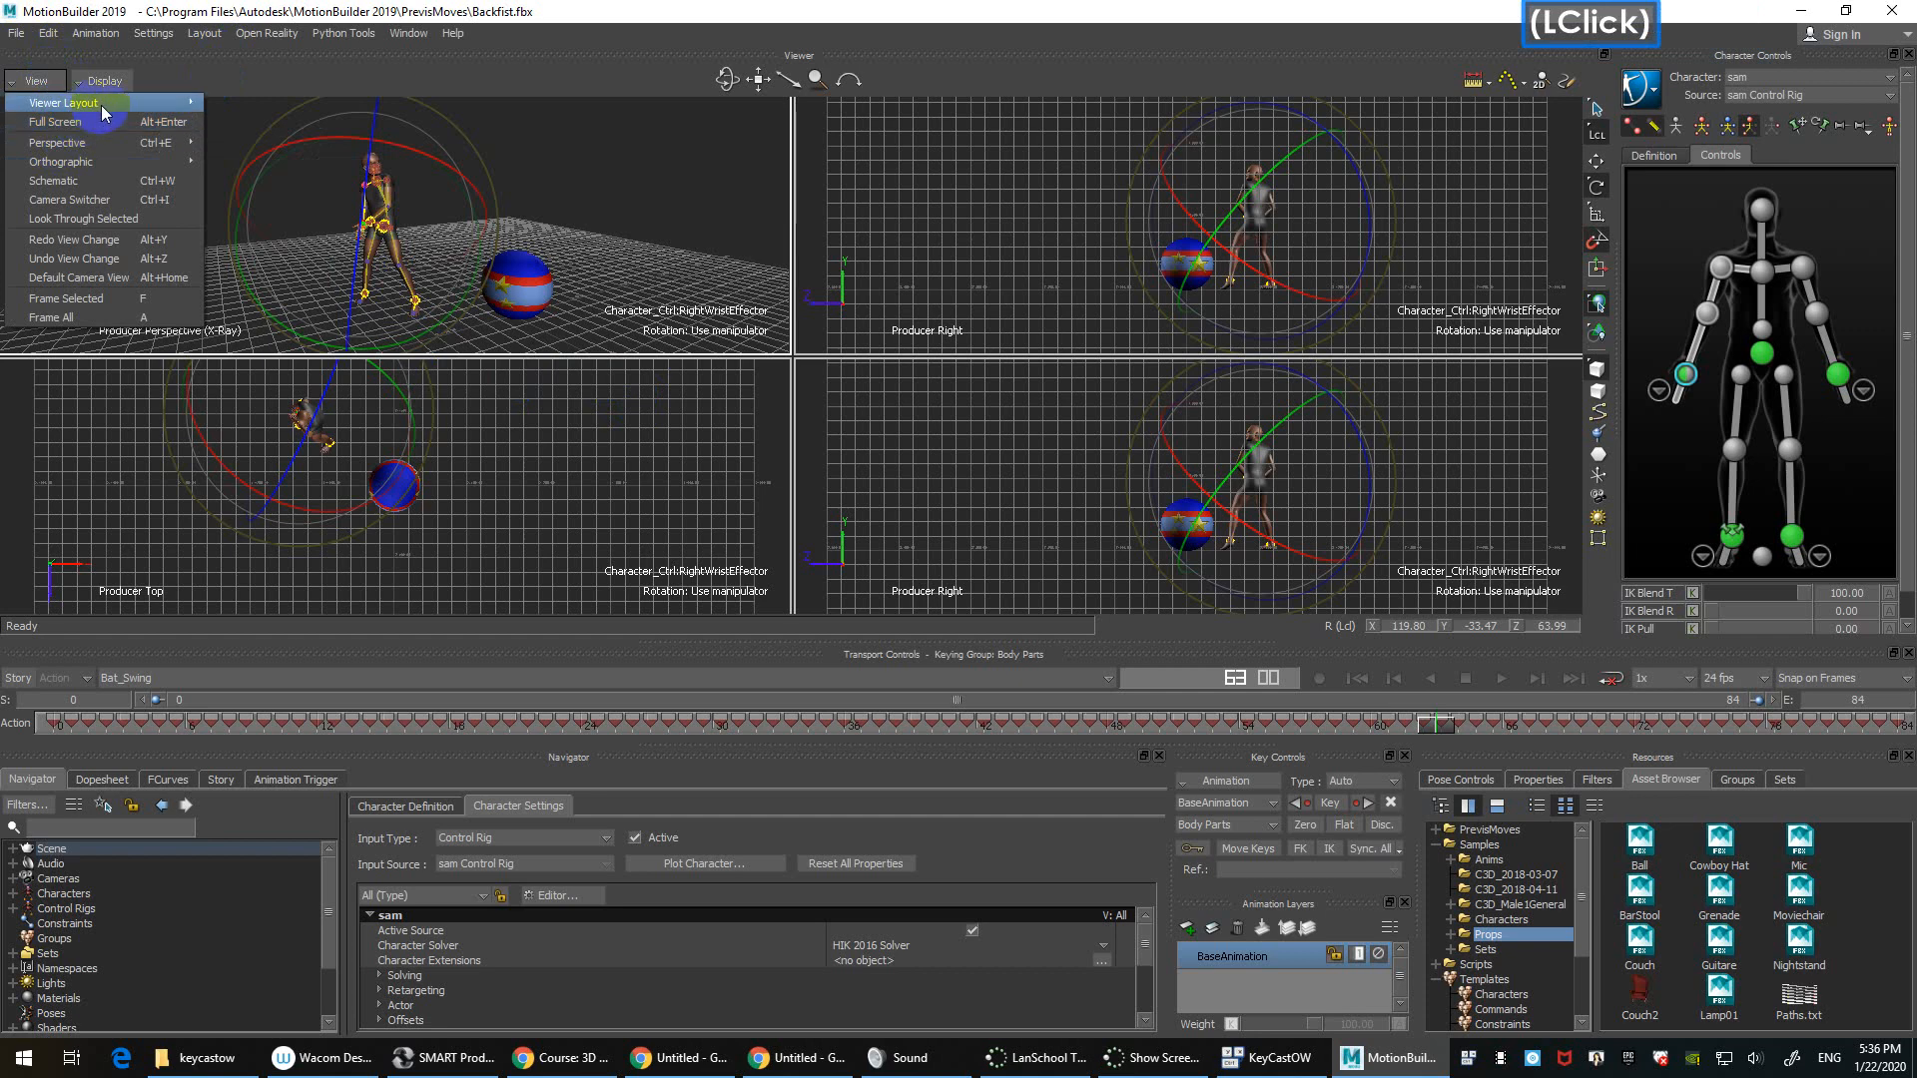
pyautogui.moveTo(105, 112)
pyautogui.click(320, 103)
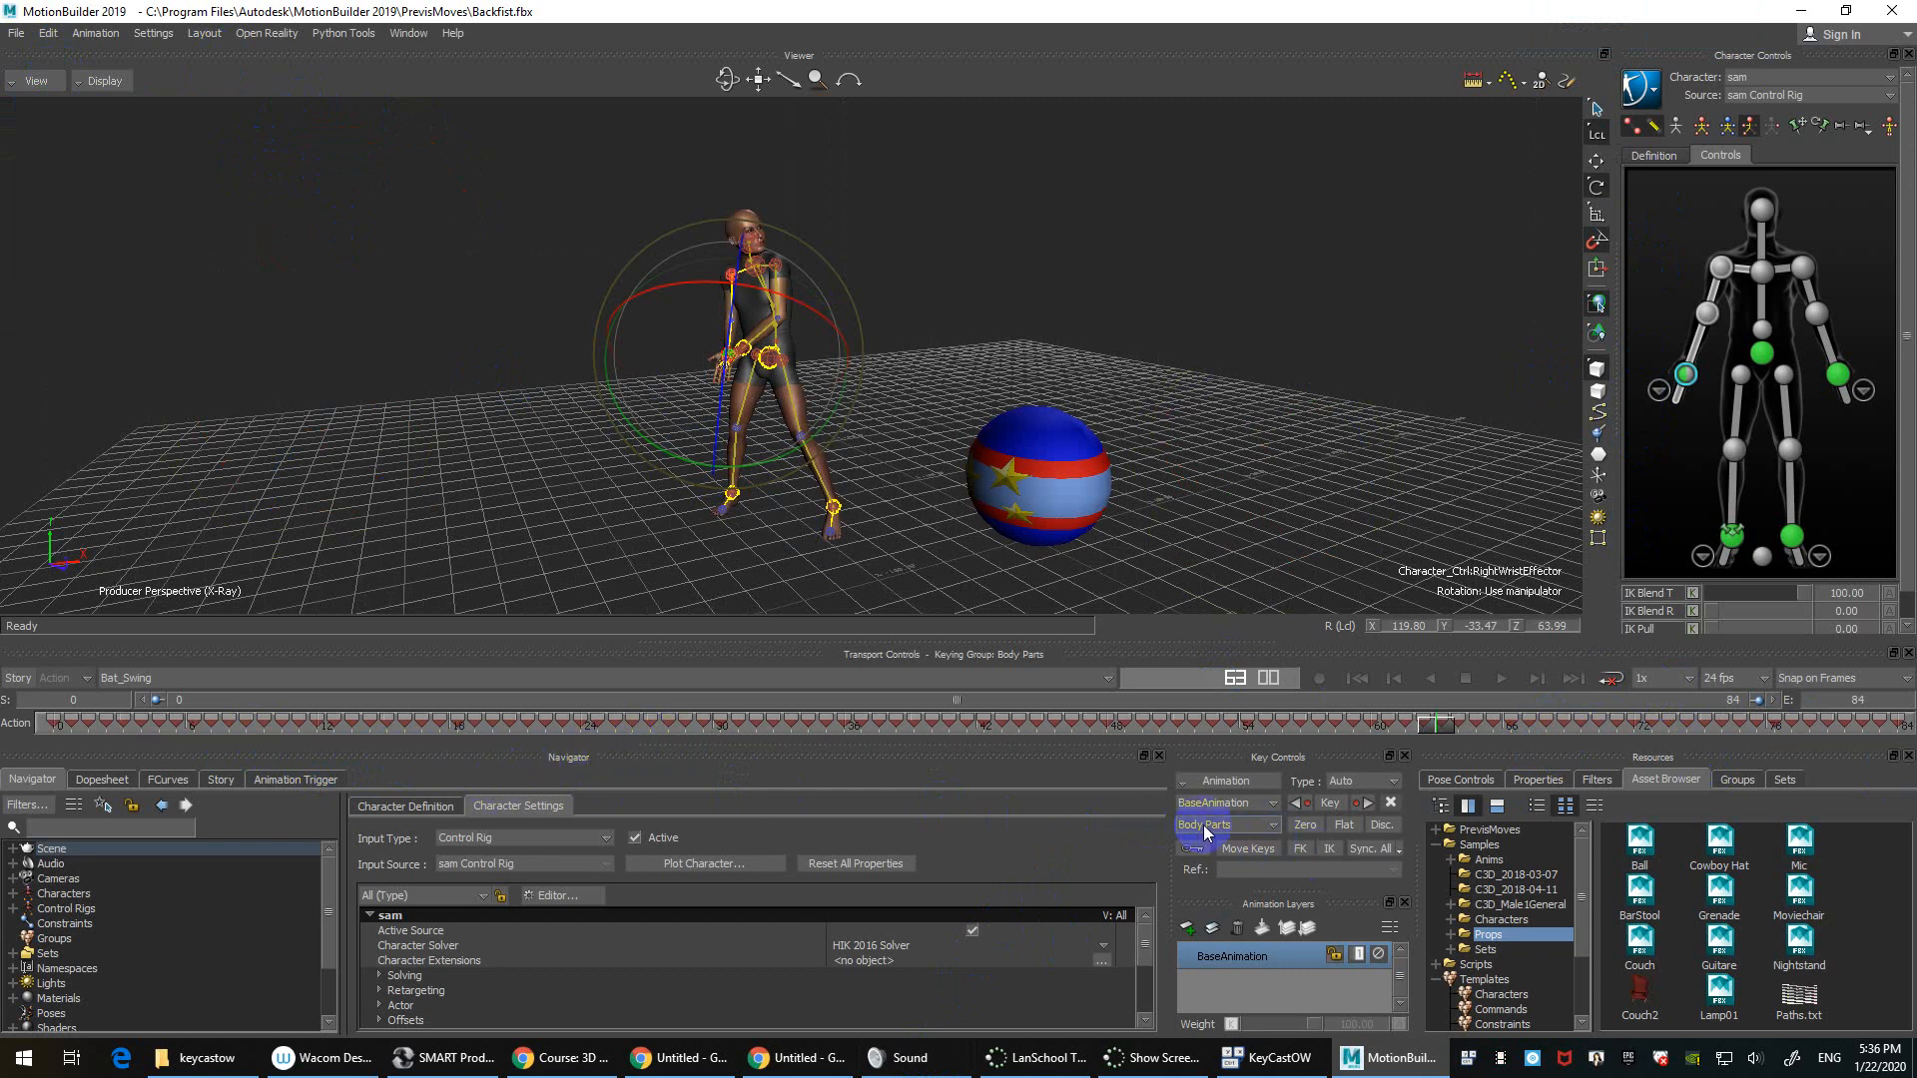
# Step: Widen the Key Controls panel and move the Navigator to the upper left beside the viewer
pyautogui.moveTo(1166, 849); pyautogui.dragTo(949, 855)
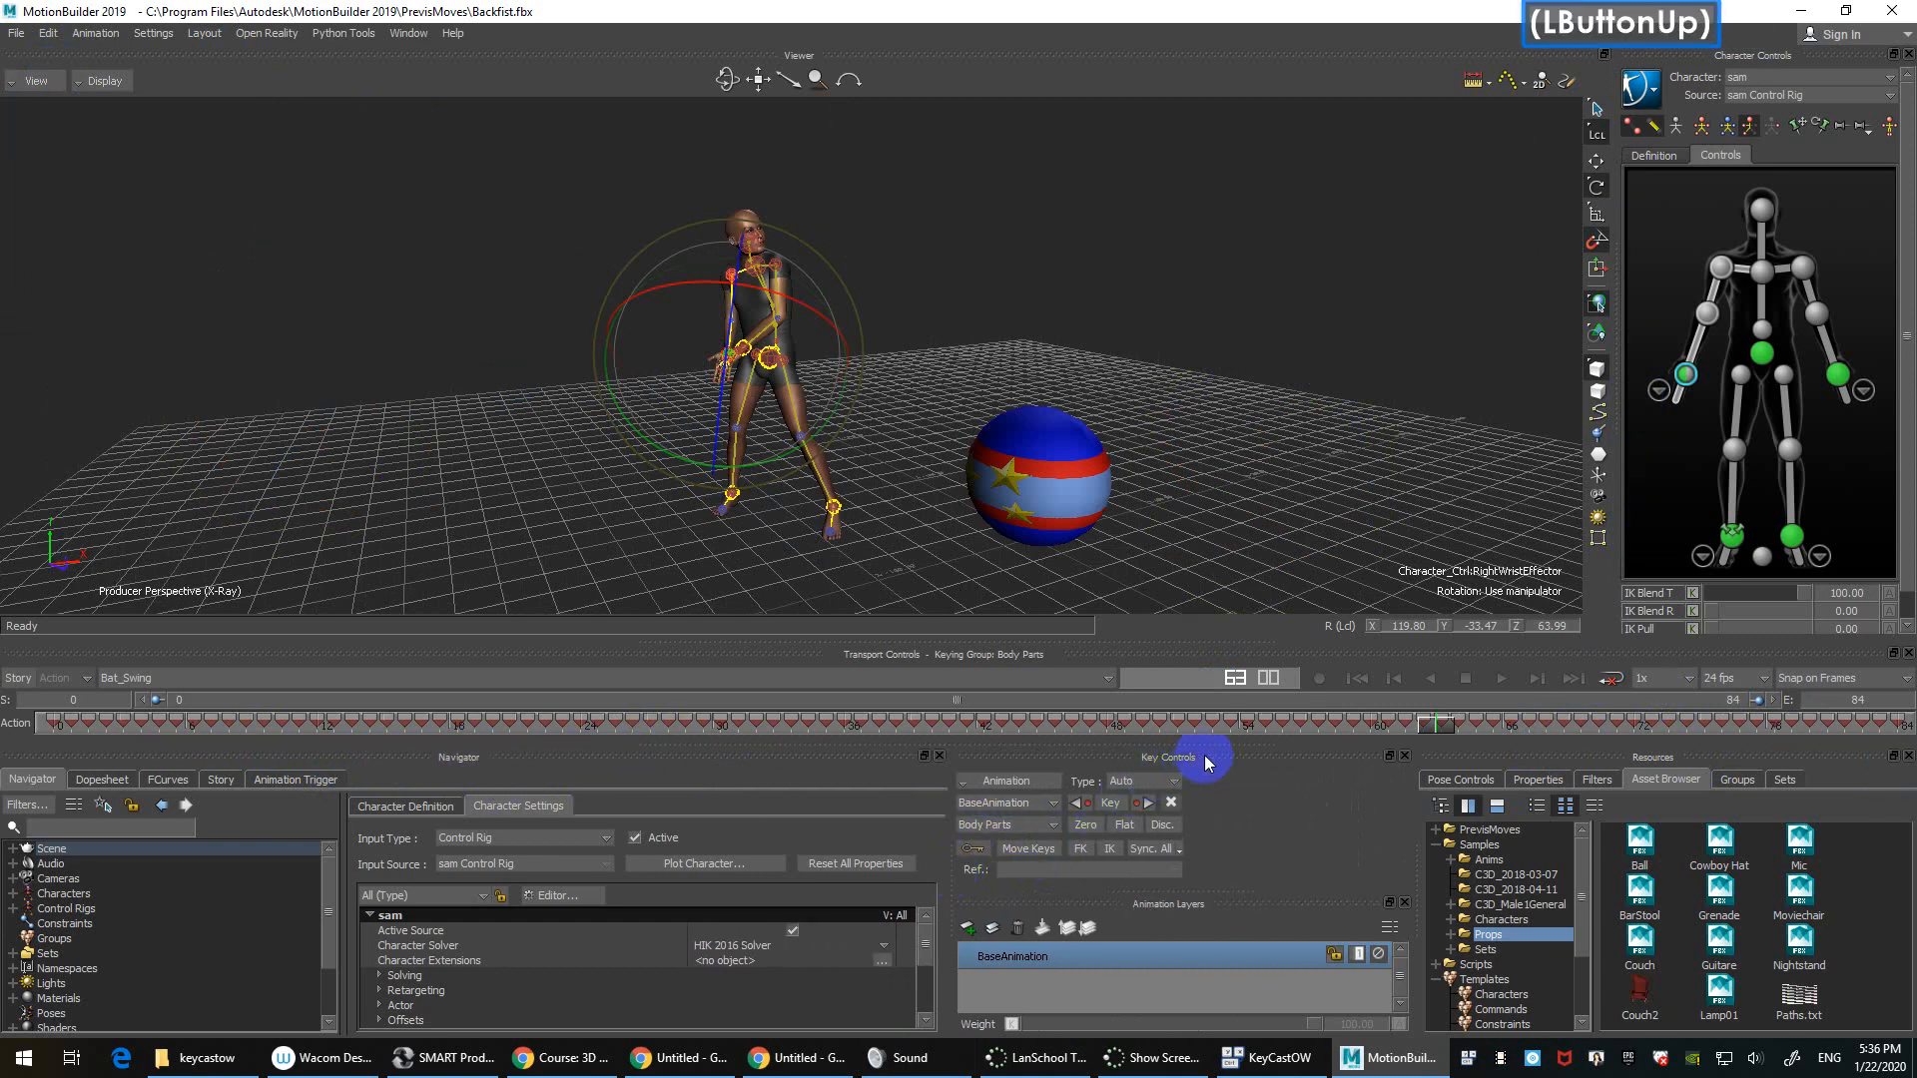
pyautogui.click(1238, 764)
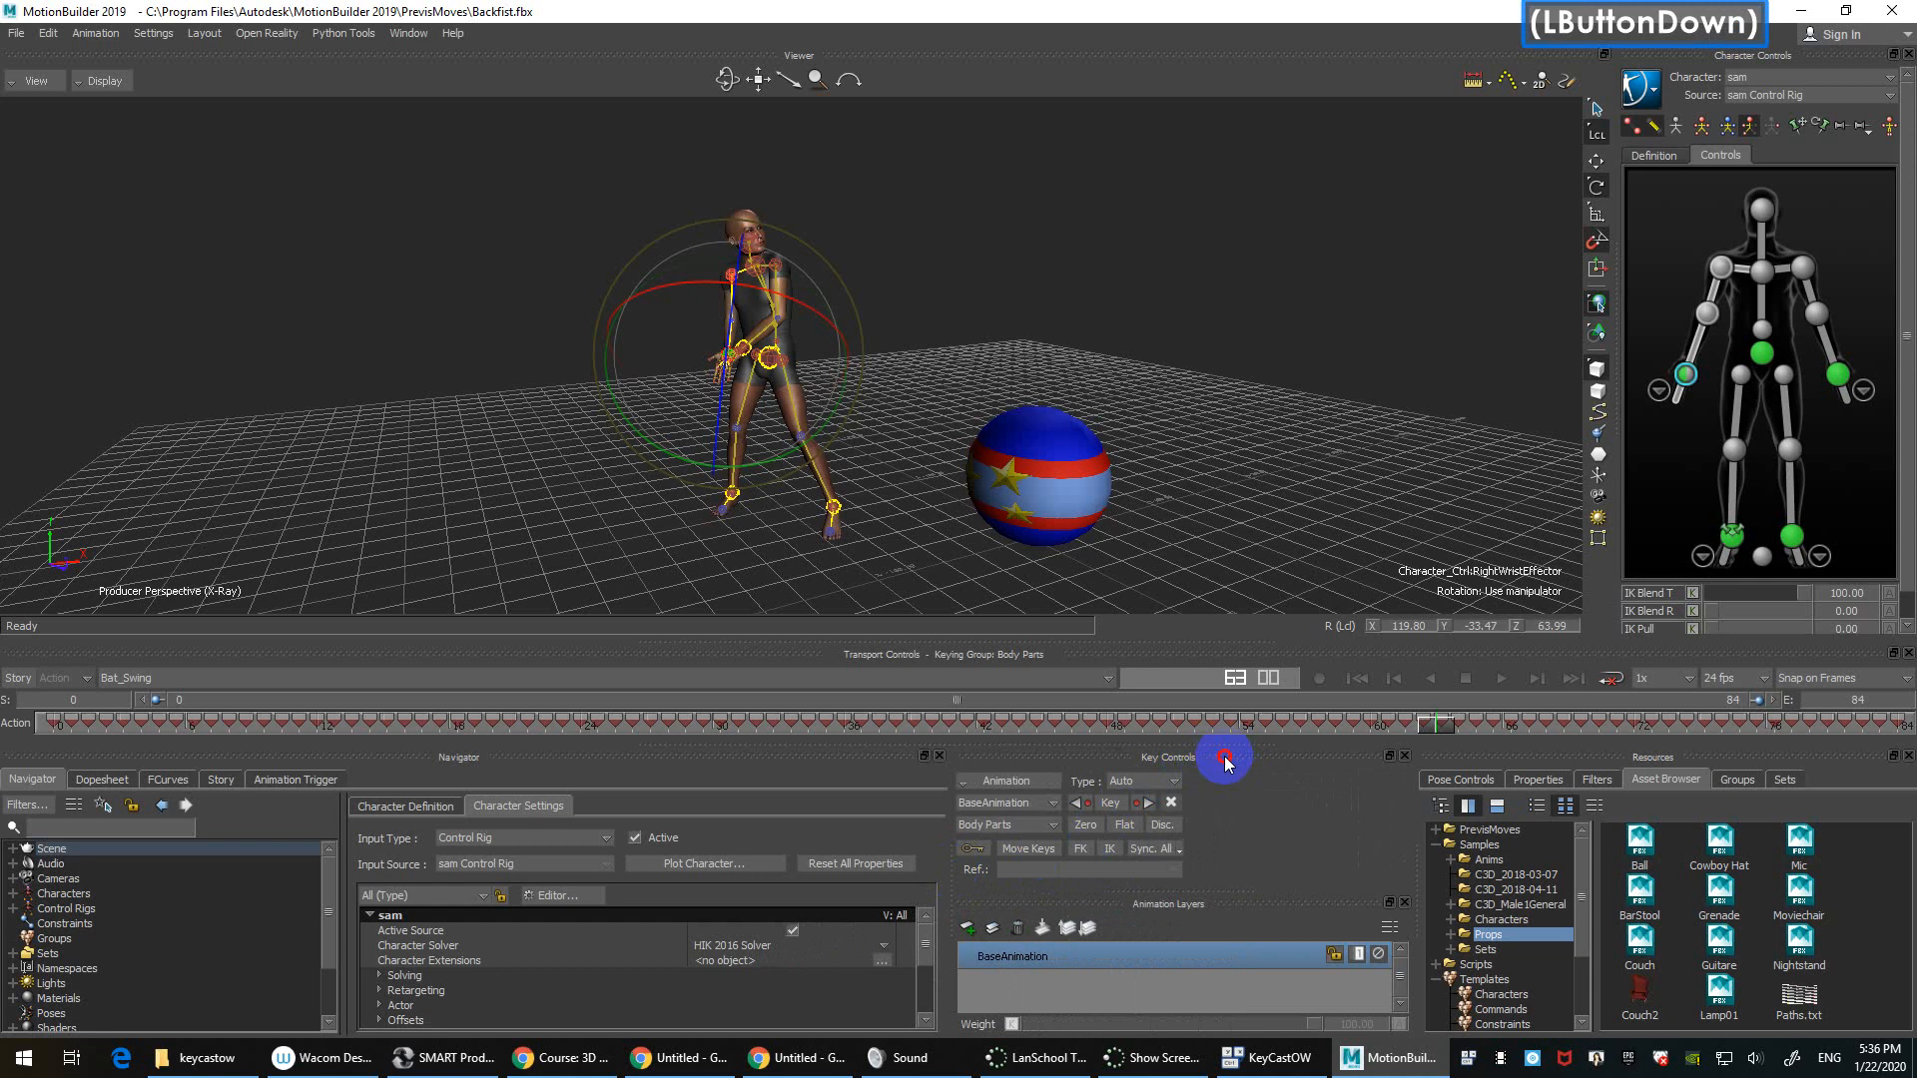
pyautogui.moveTo(458, 759); pyautogui.dragTo(559, 374)
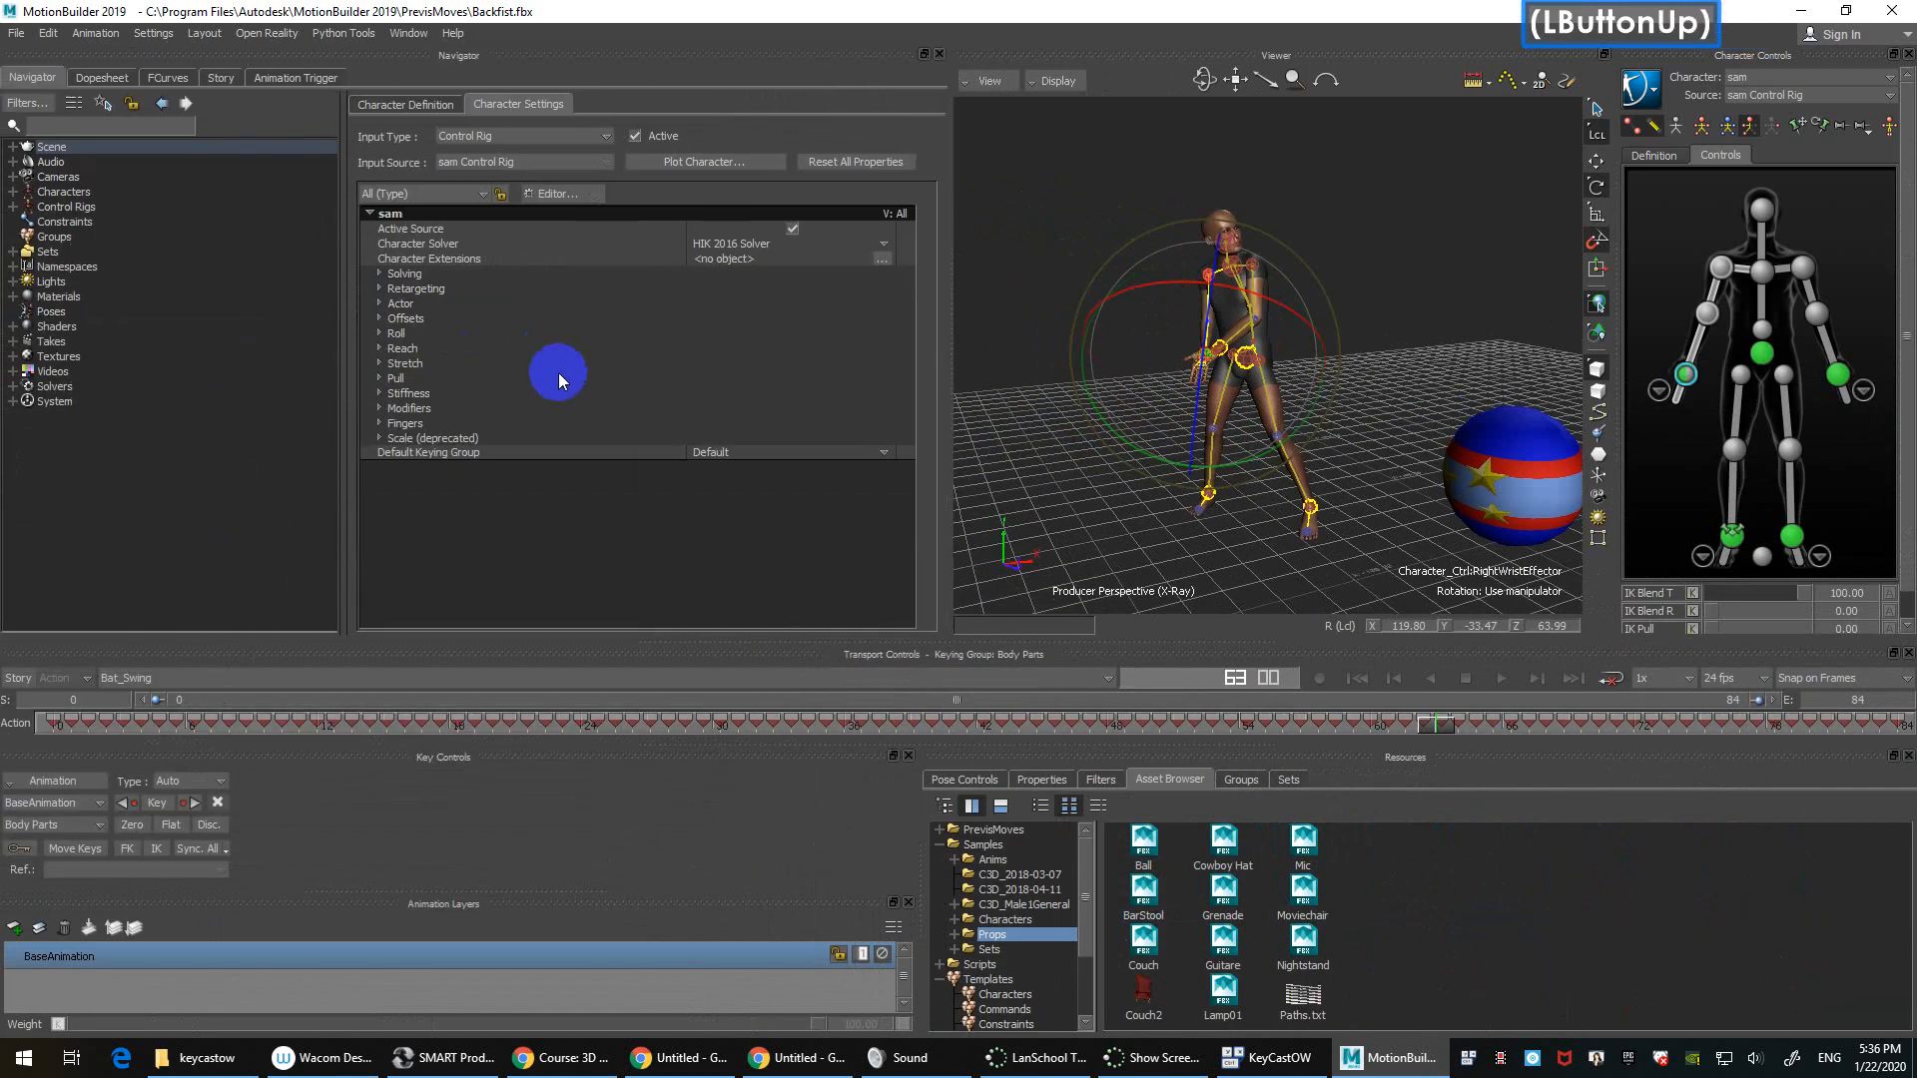
# Step: Save the arrangement as custom layout New_Layout and turn off Auto-update Layout
pyautogui.click(204, 33)
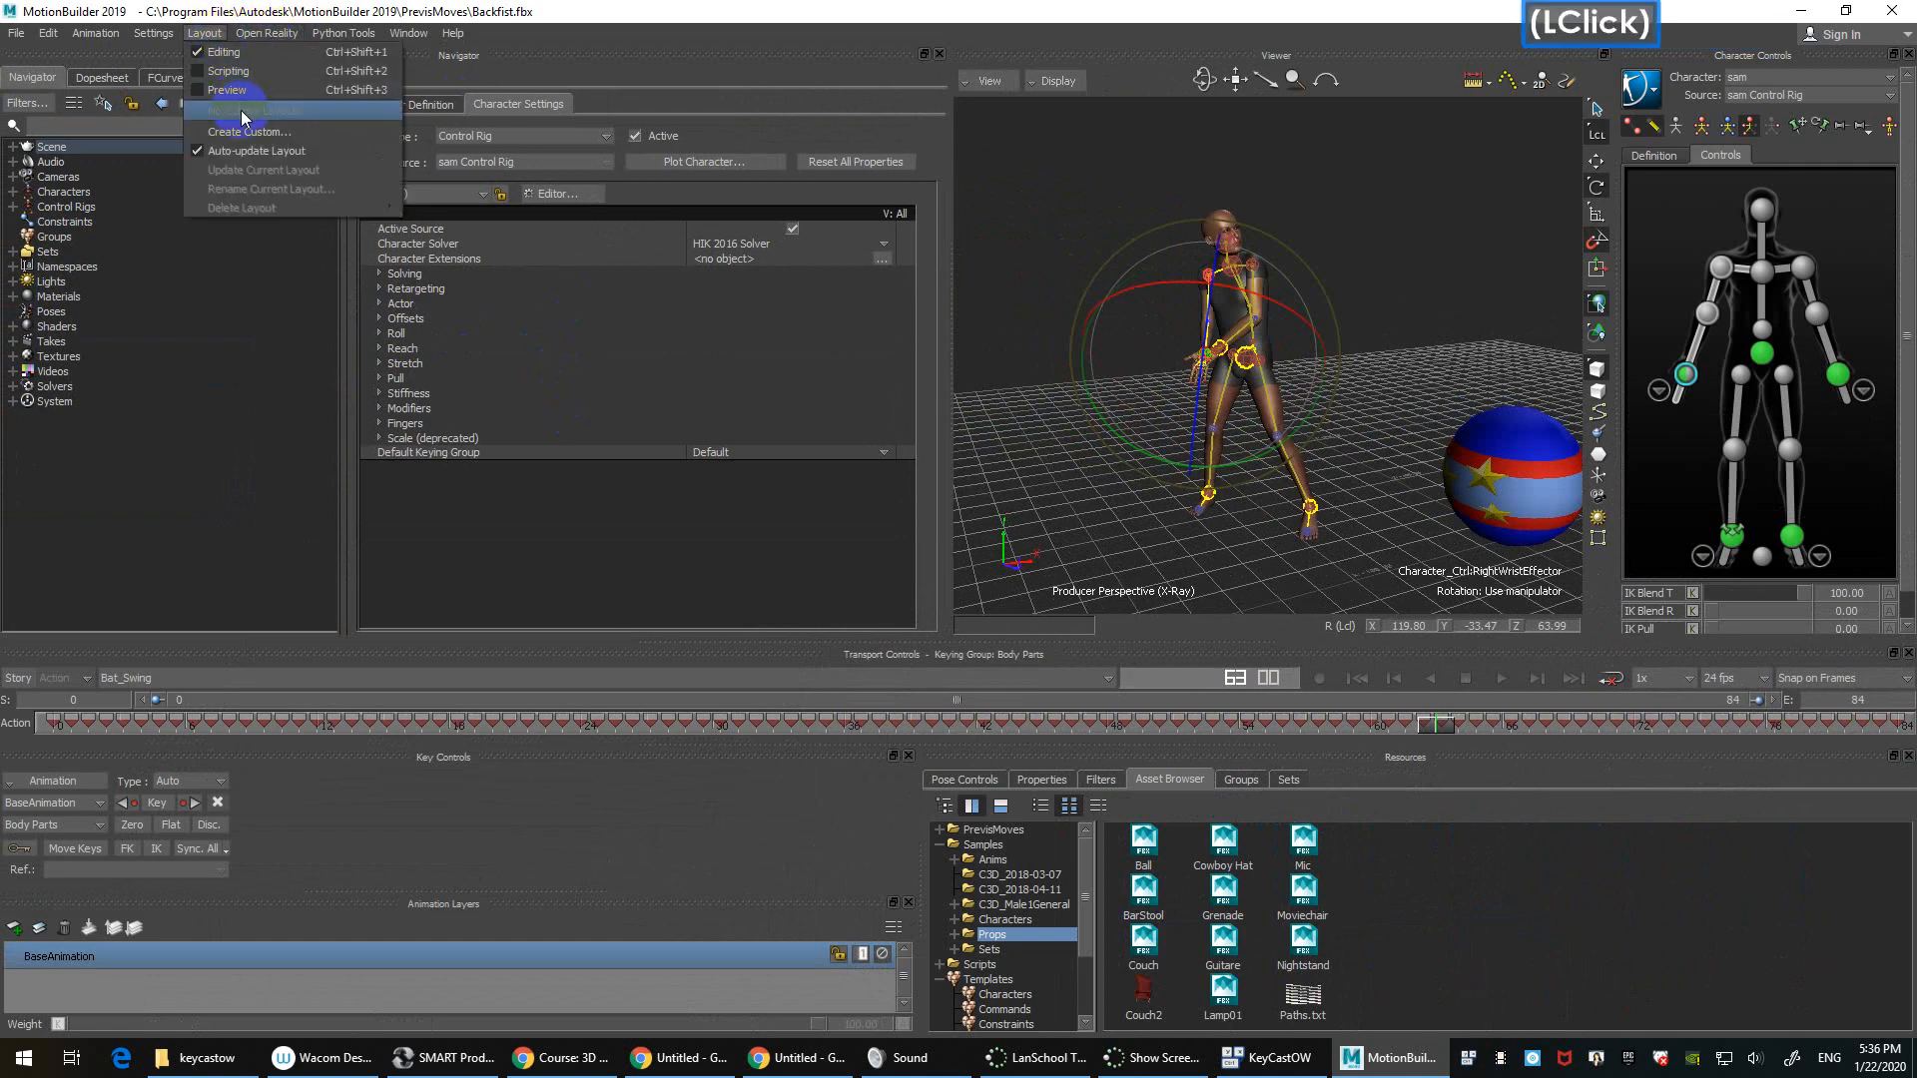
pyautogui.click(267, 131)
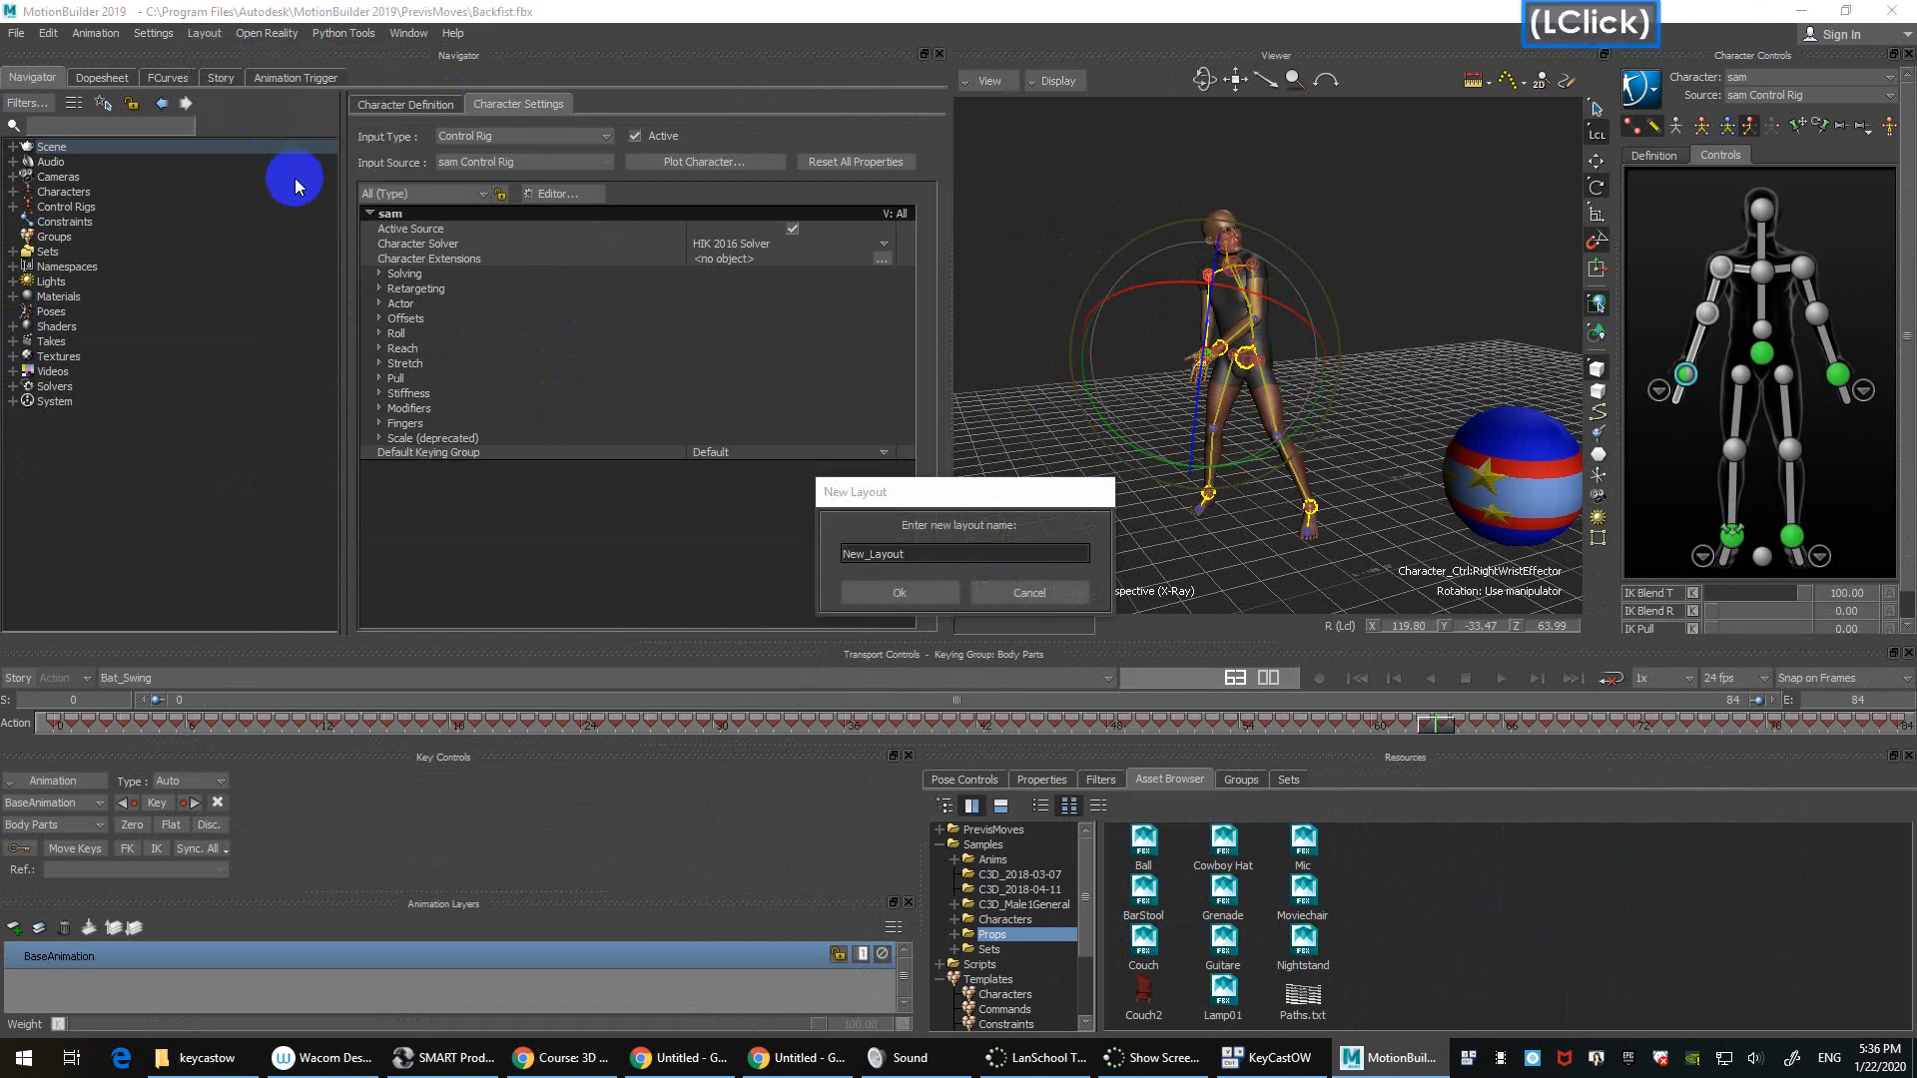
pyautogui.click(921, 595)
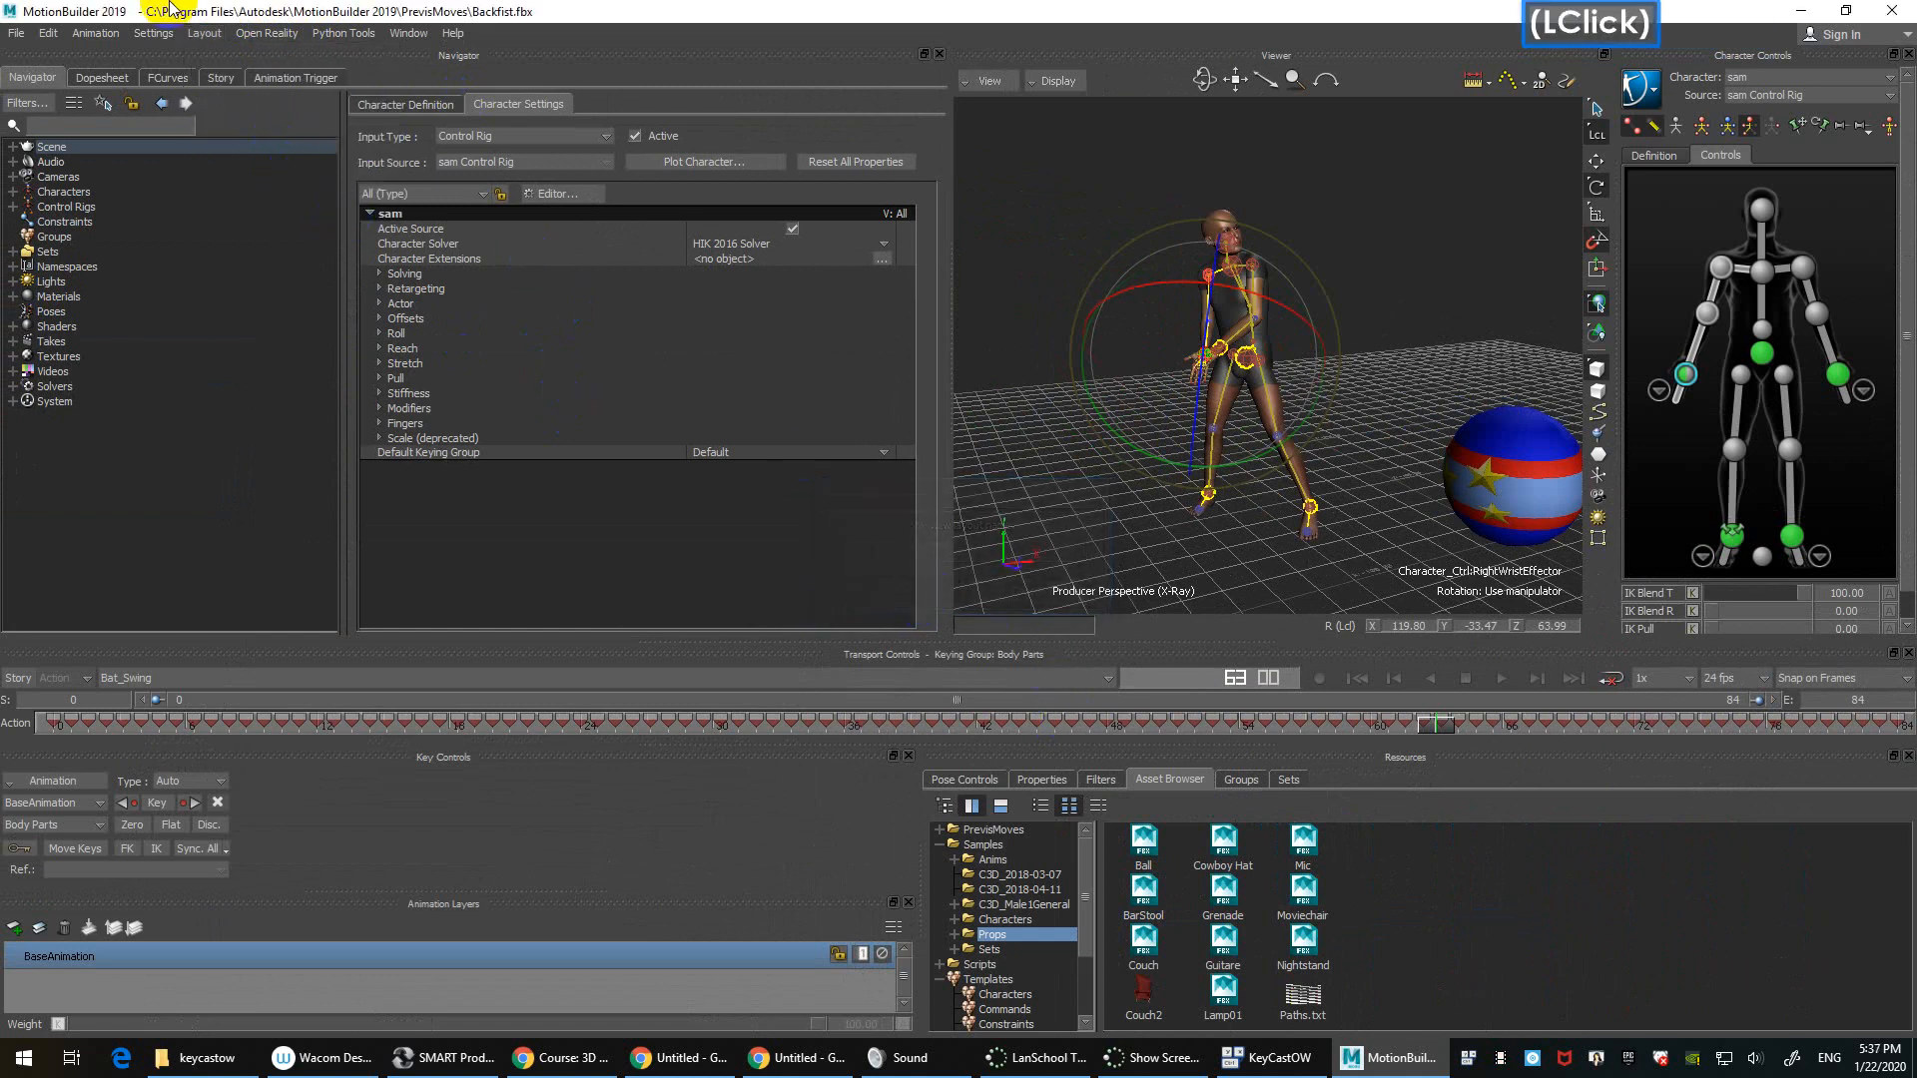
pyautogui.click(203, 33)
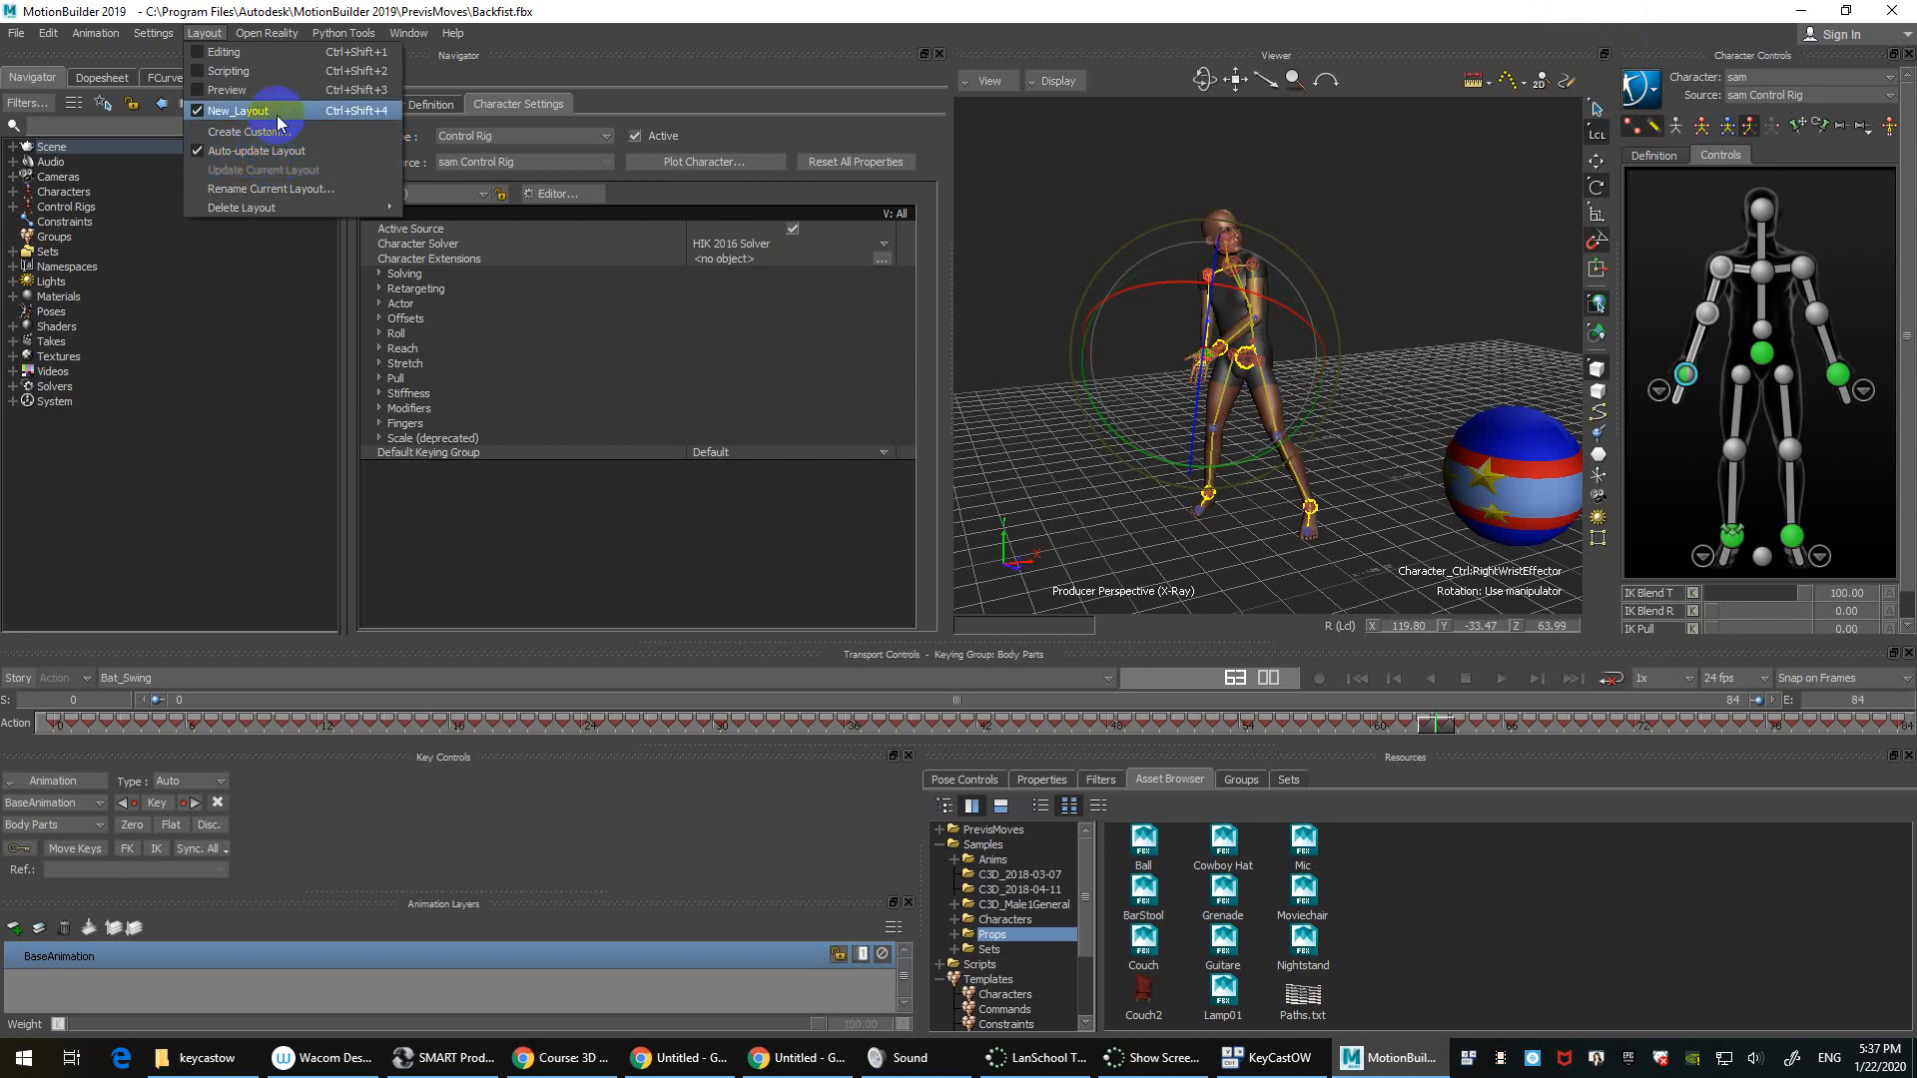
pyautogui.click(272, 151)
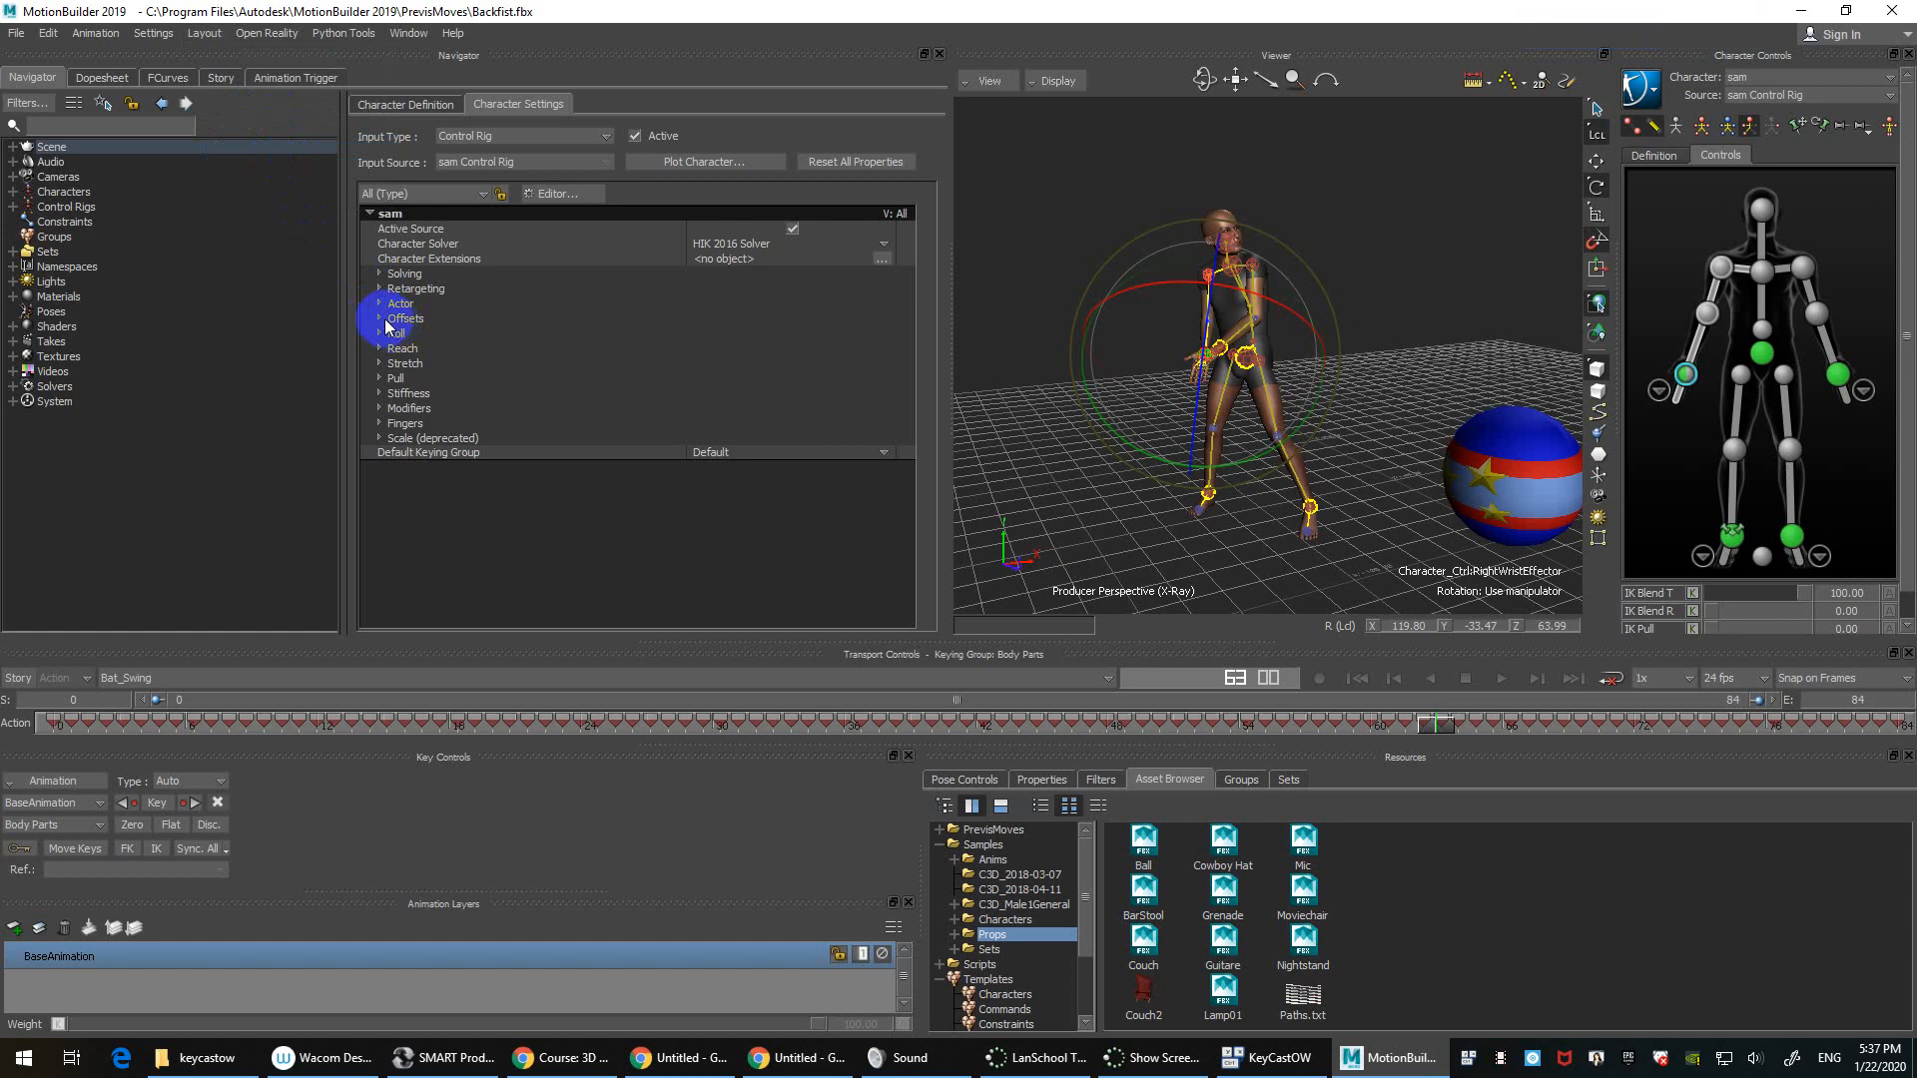
# Step: Move the Navigator to the lower left, then restore the saved New_Layout arrangement
pyautogui.moveTo(466, 55); pyautogui.dragTo(499, 703)
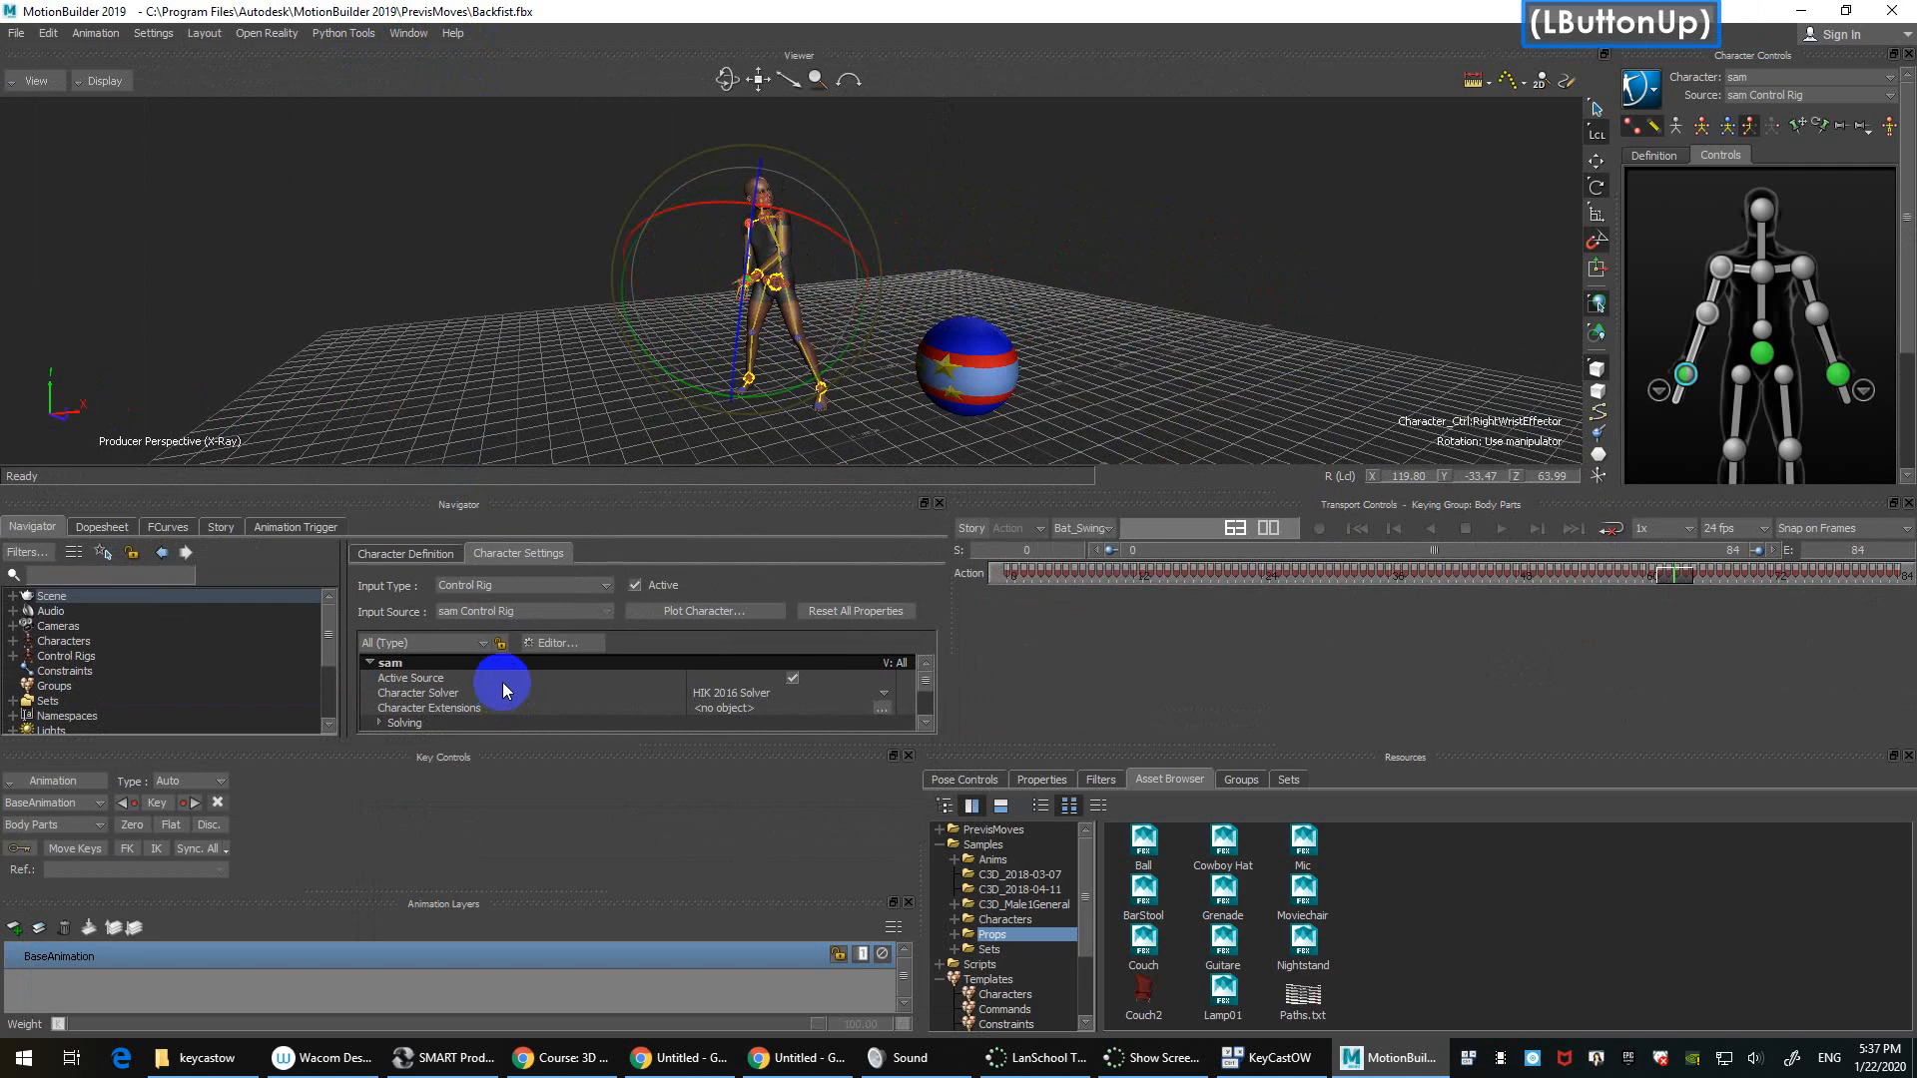
pyautogui.click(205, 34)
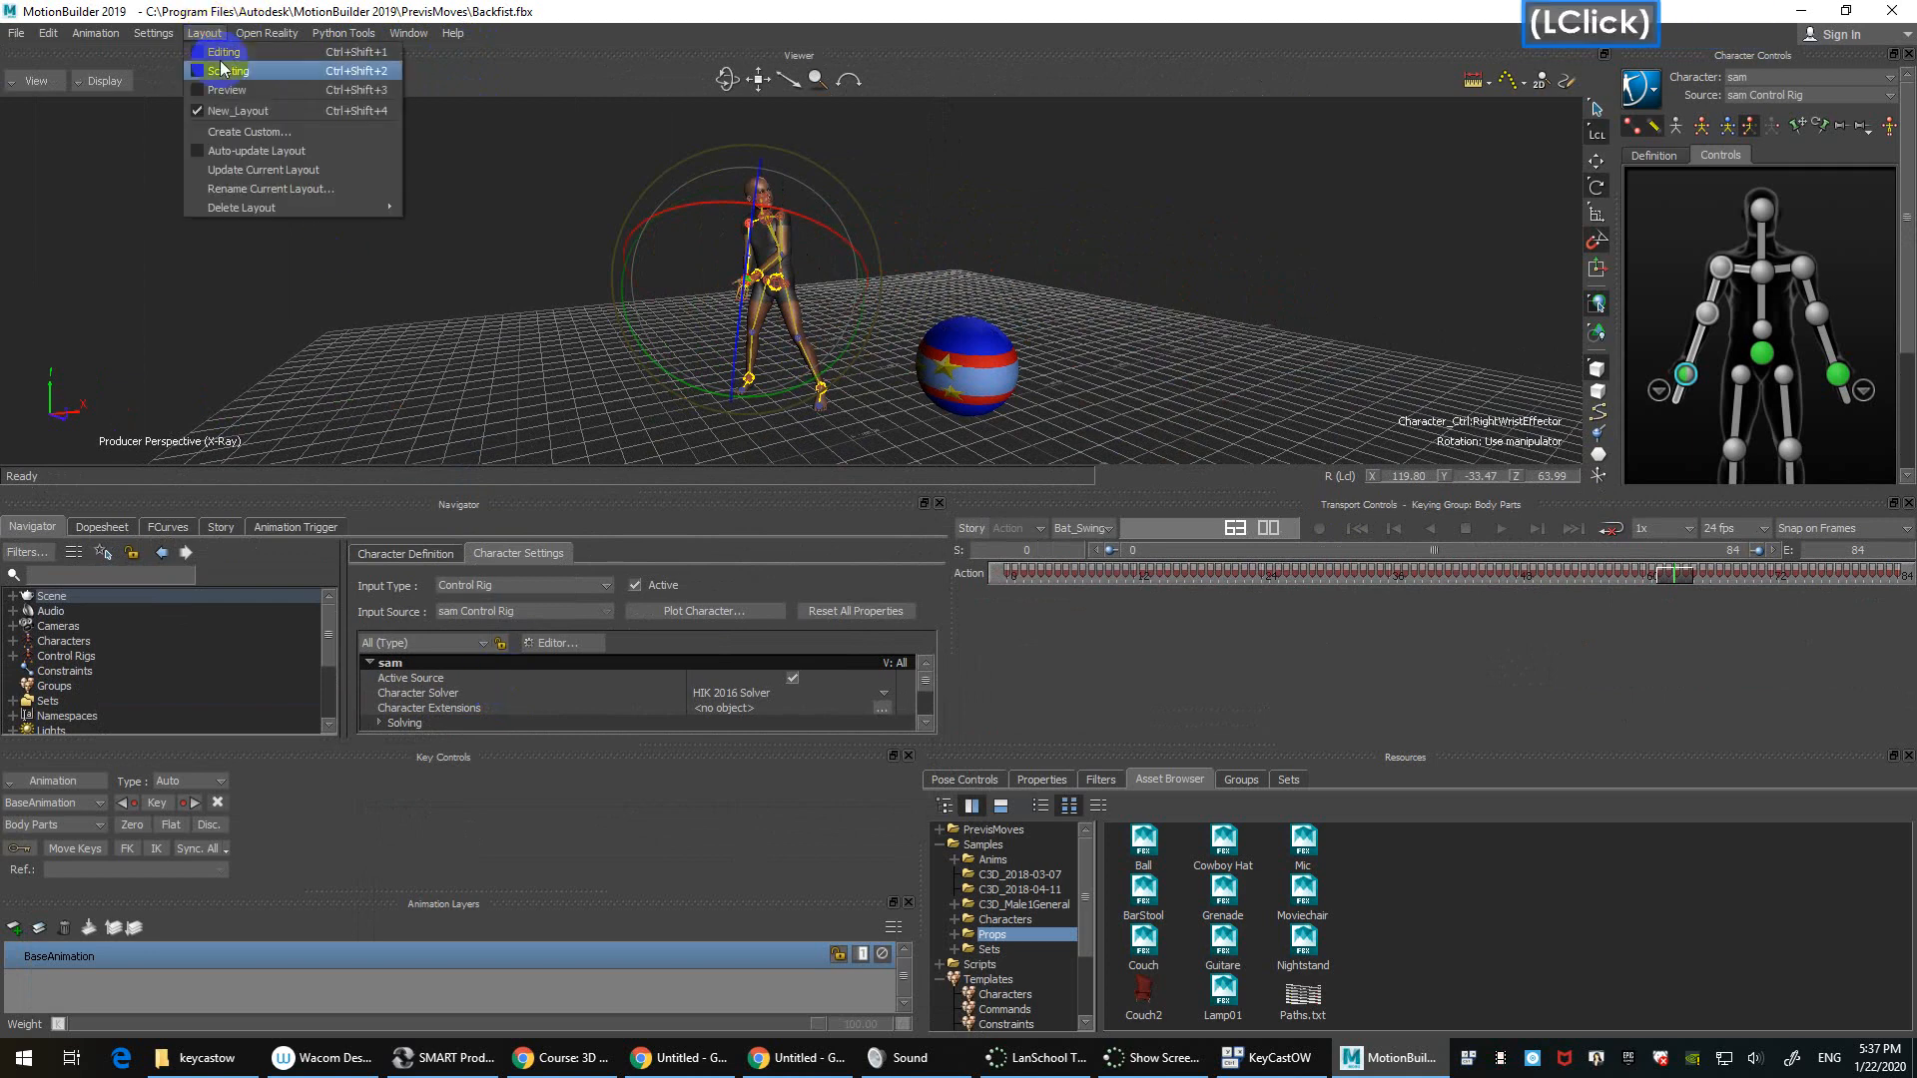
pyautogui.click(261, 112)
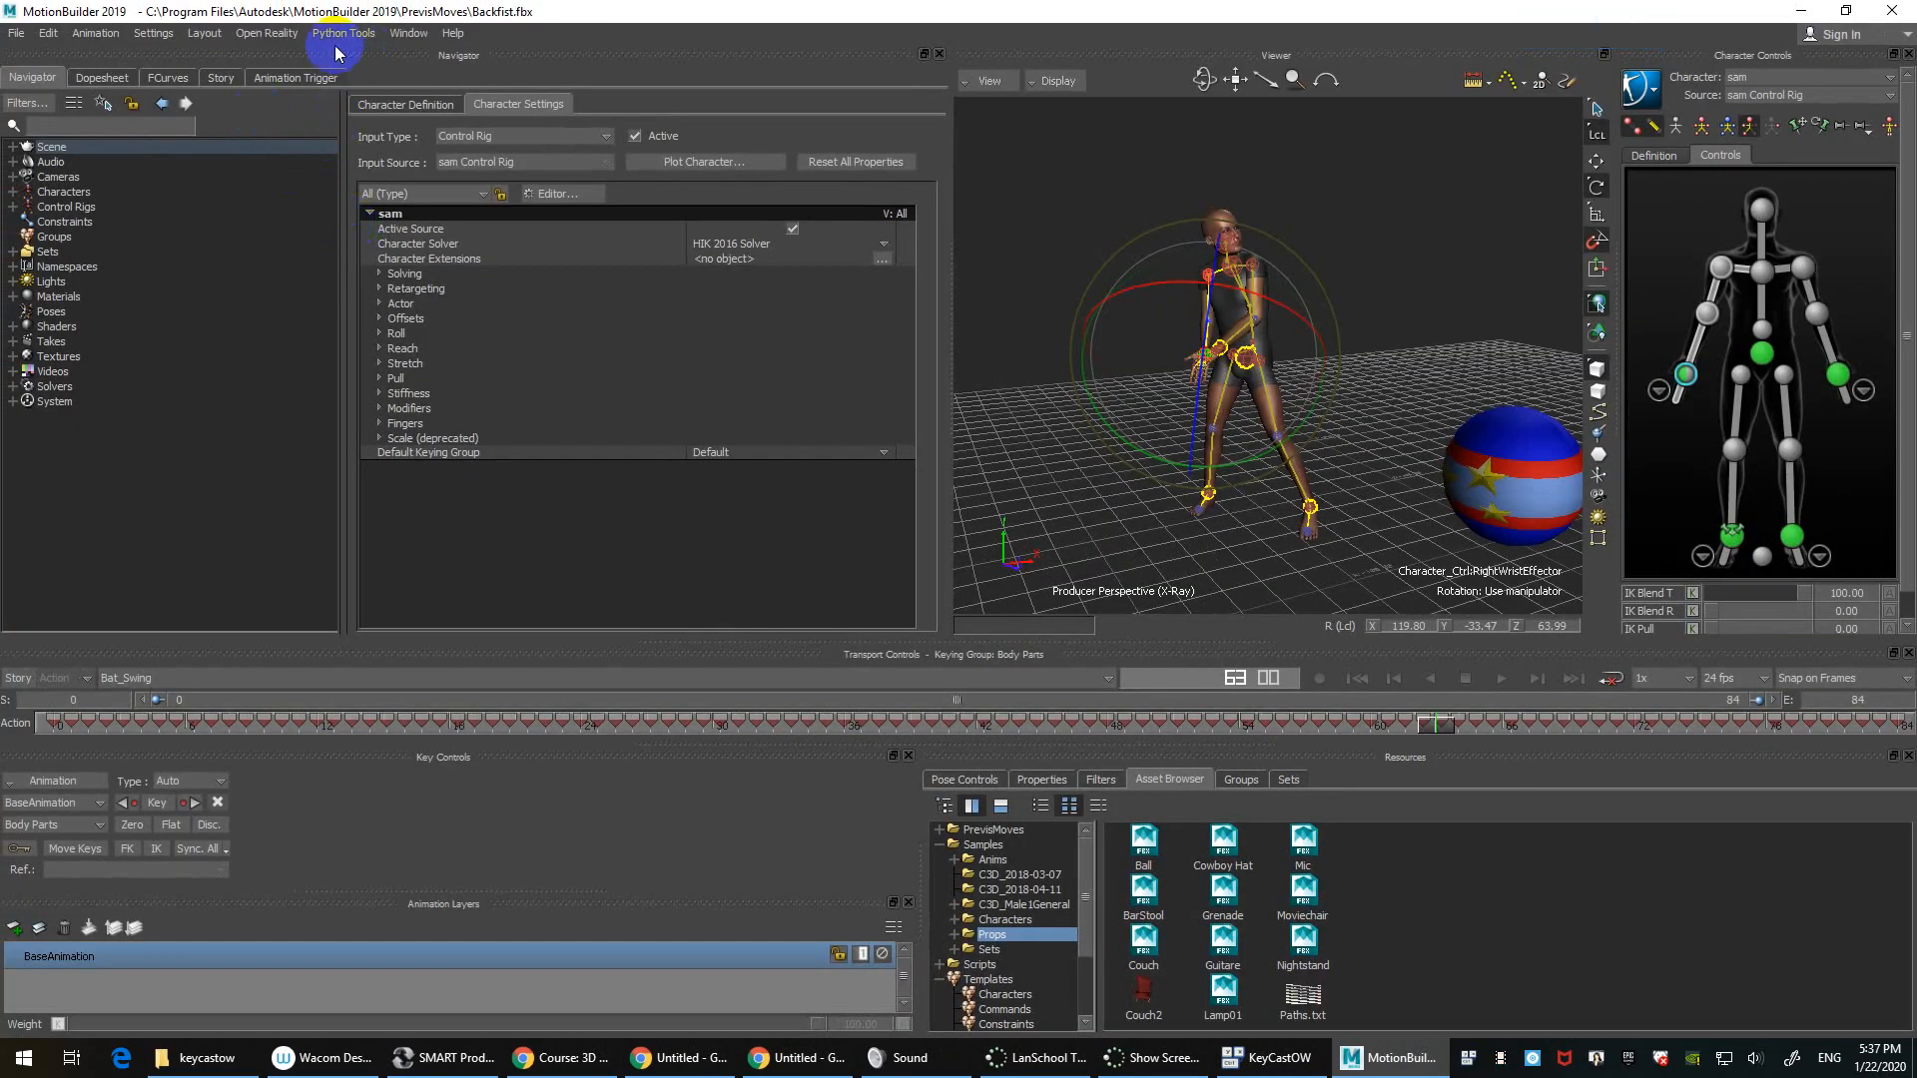
pyautogui.click(258, 33)
# Step: Return to the Editing layout and view through the orthographic Producer Front camera
pyautogui.click(221, 52)
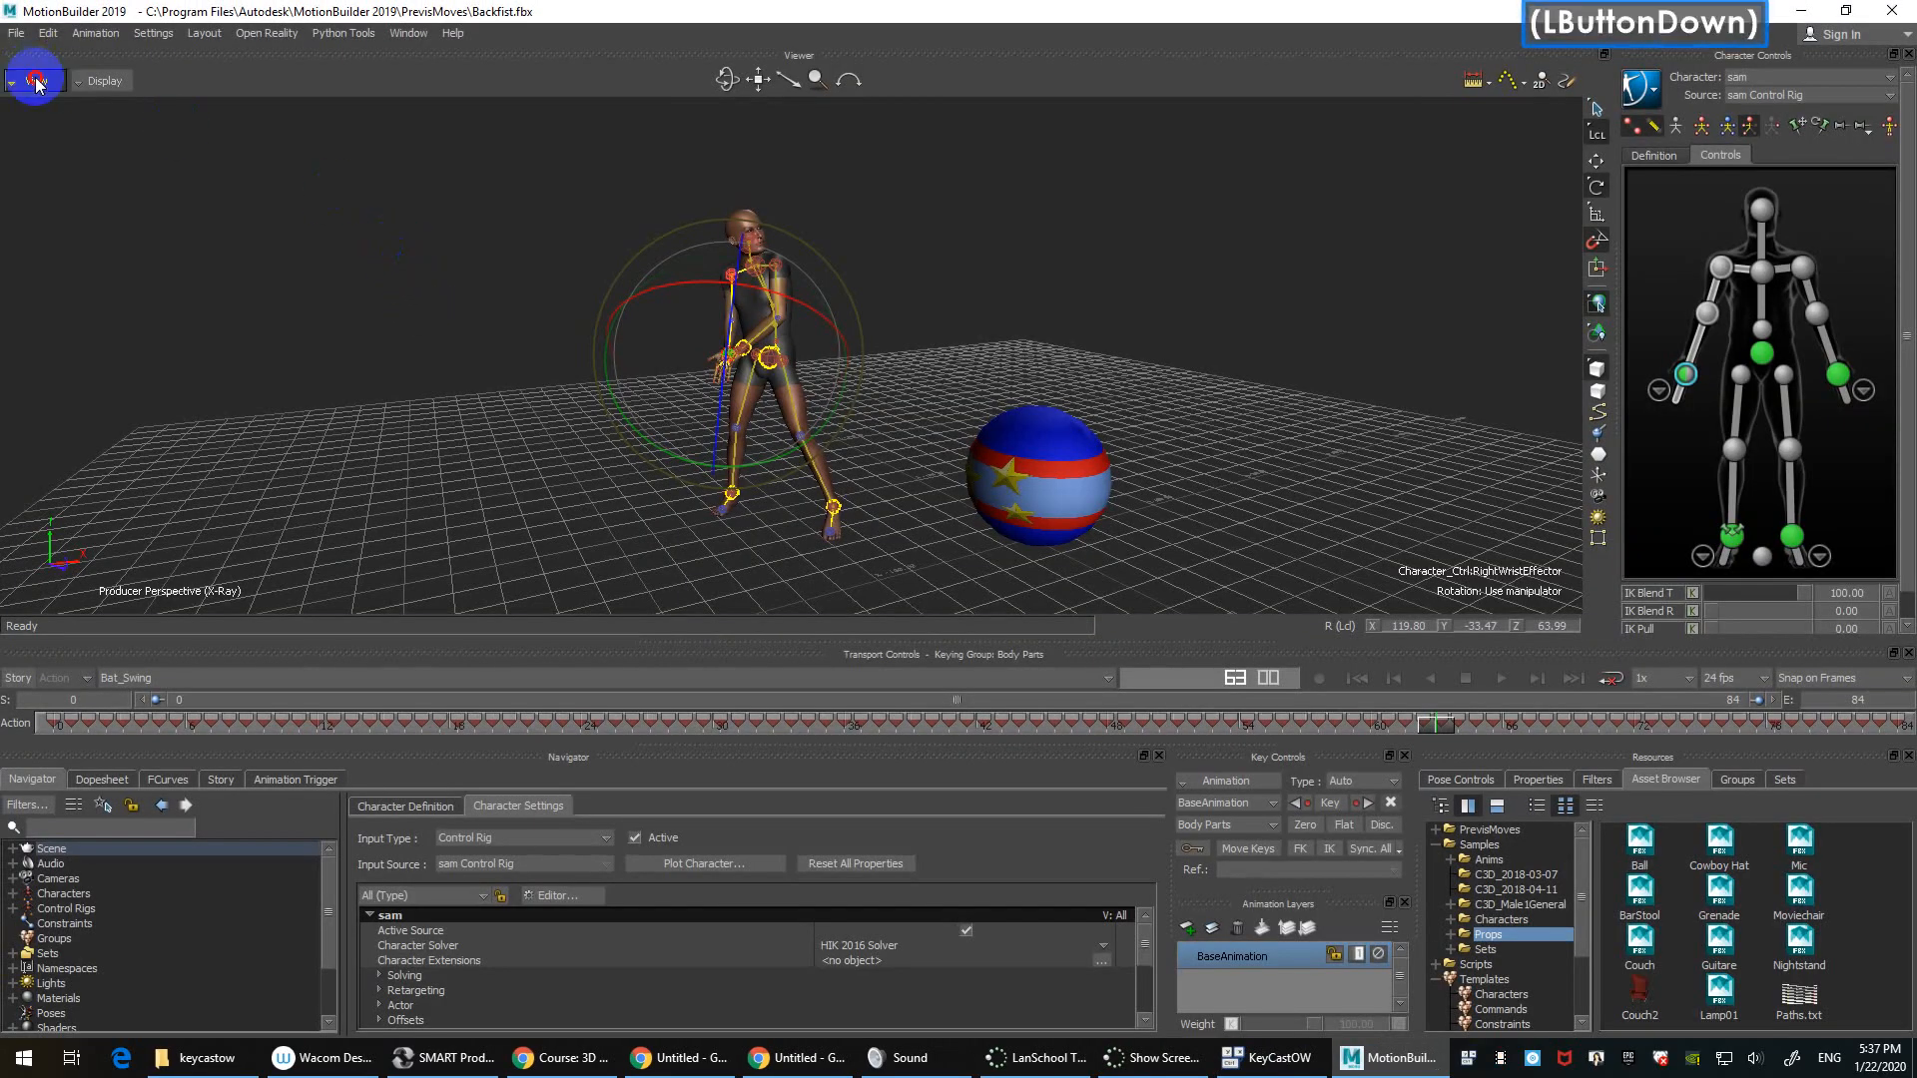
pyautogui.click(36, 82)
pyautogui.moveTo(91, 145)
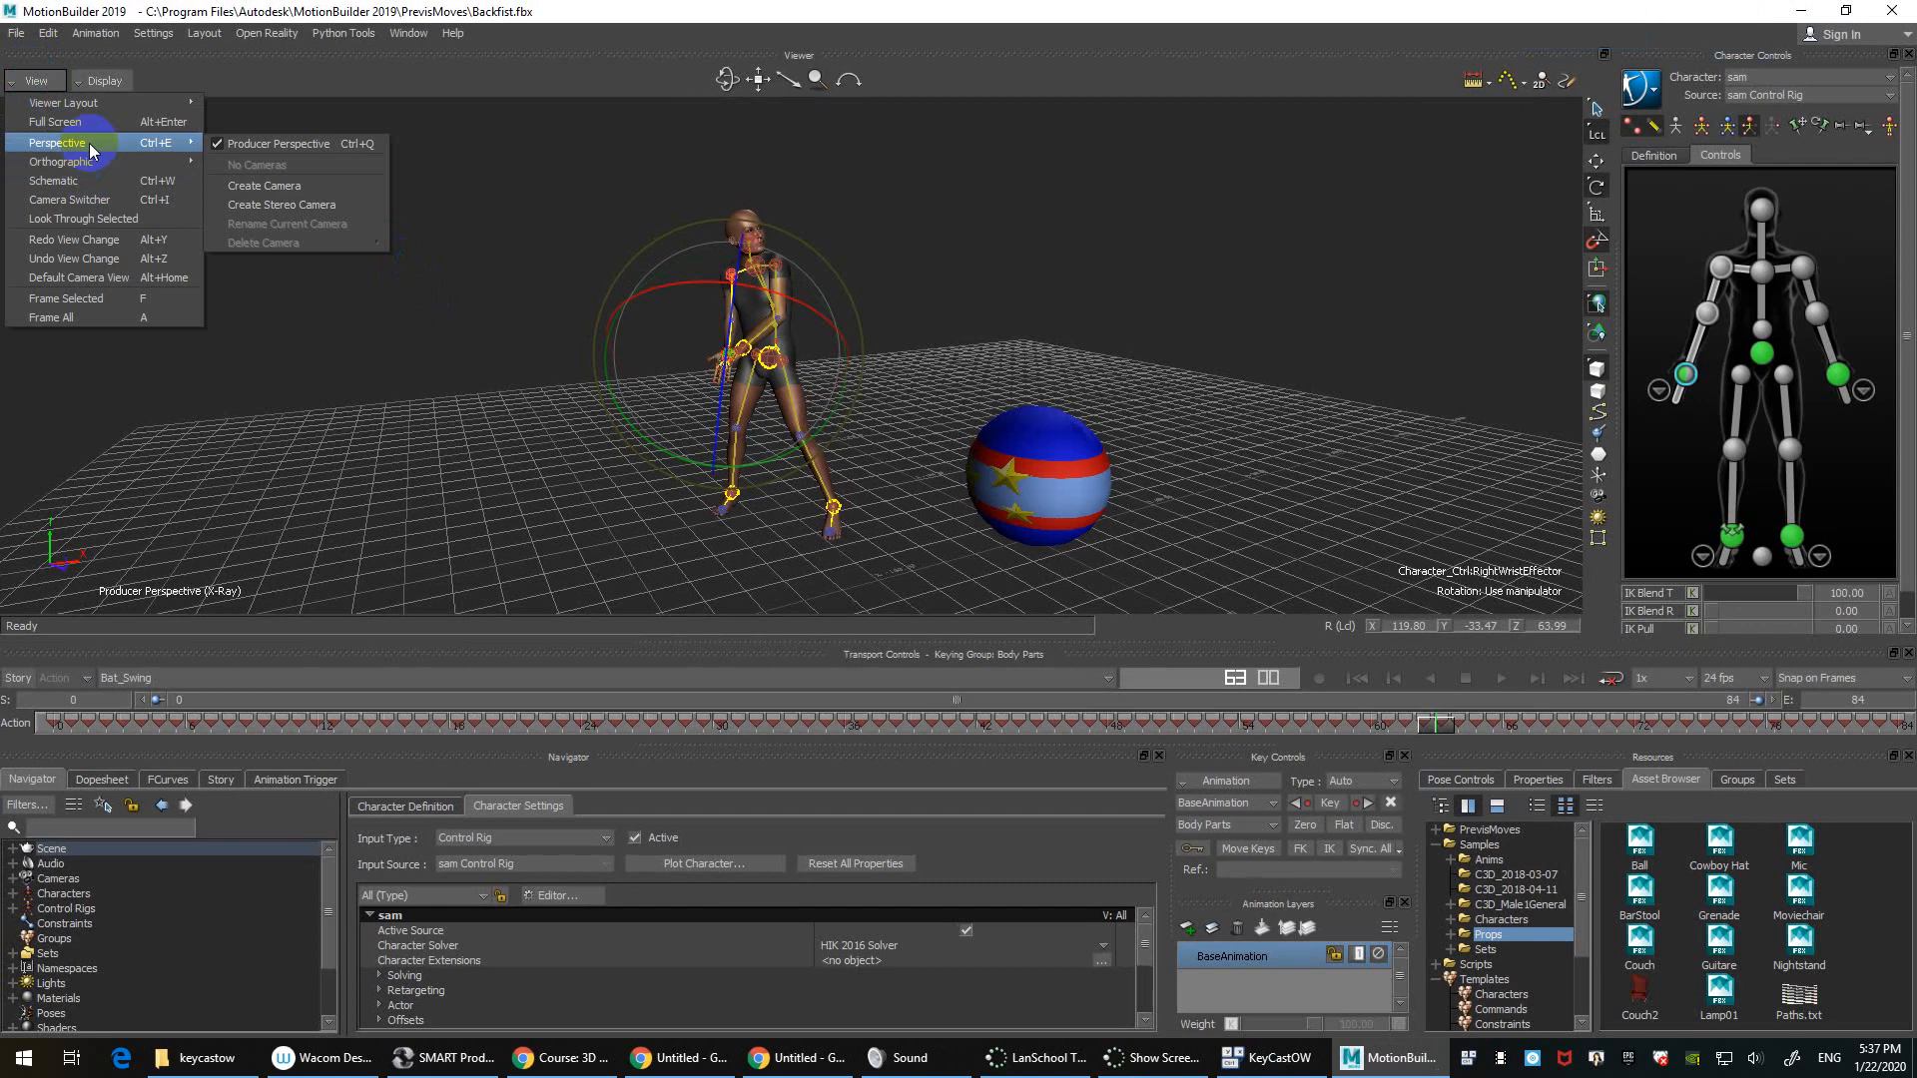
pyautogui.click(590, 171)
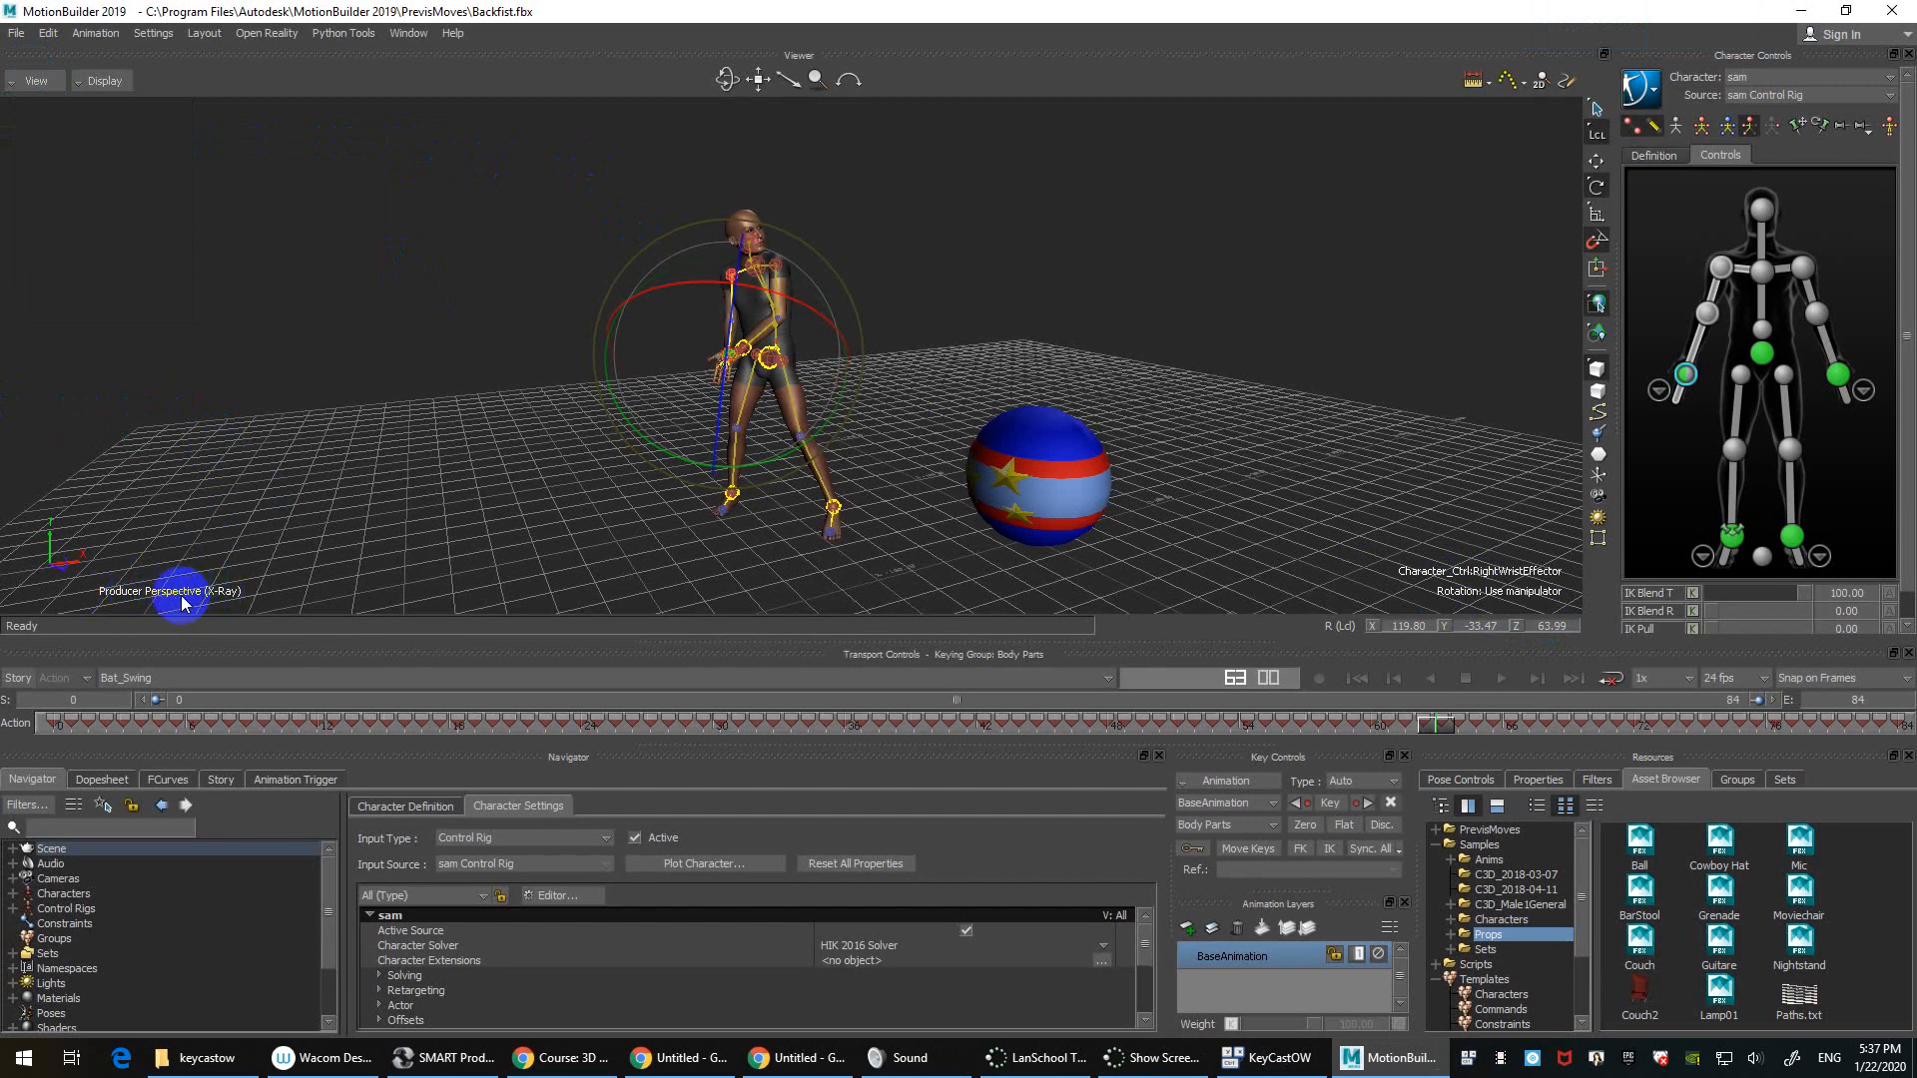
pyautogui.click(35, 81)
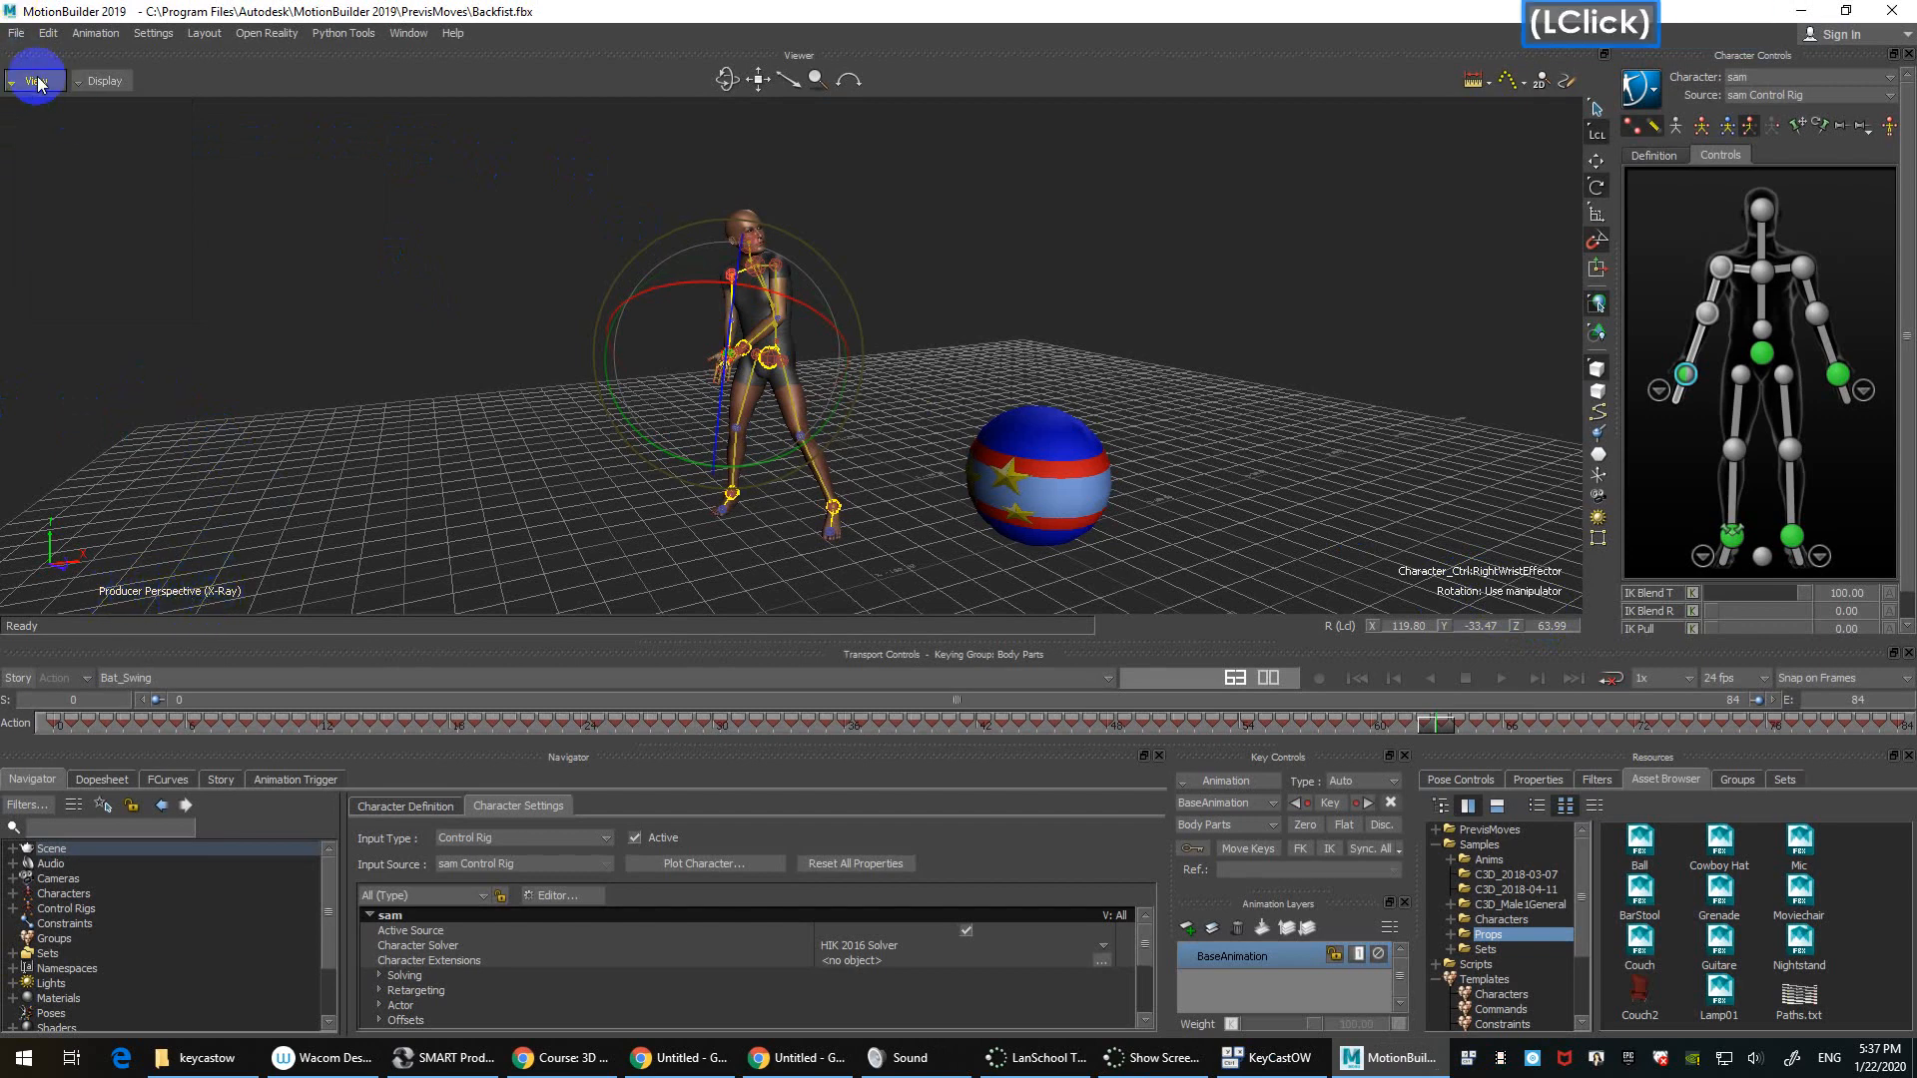
pyautogui.moveTo(130, 162)
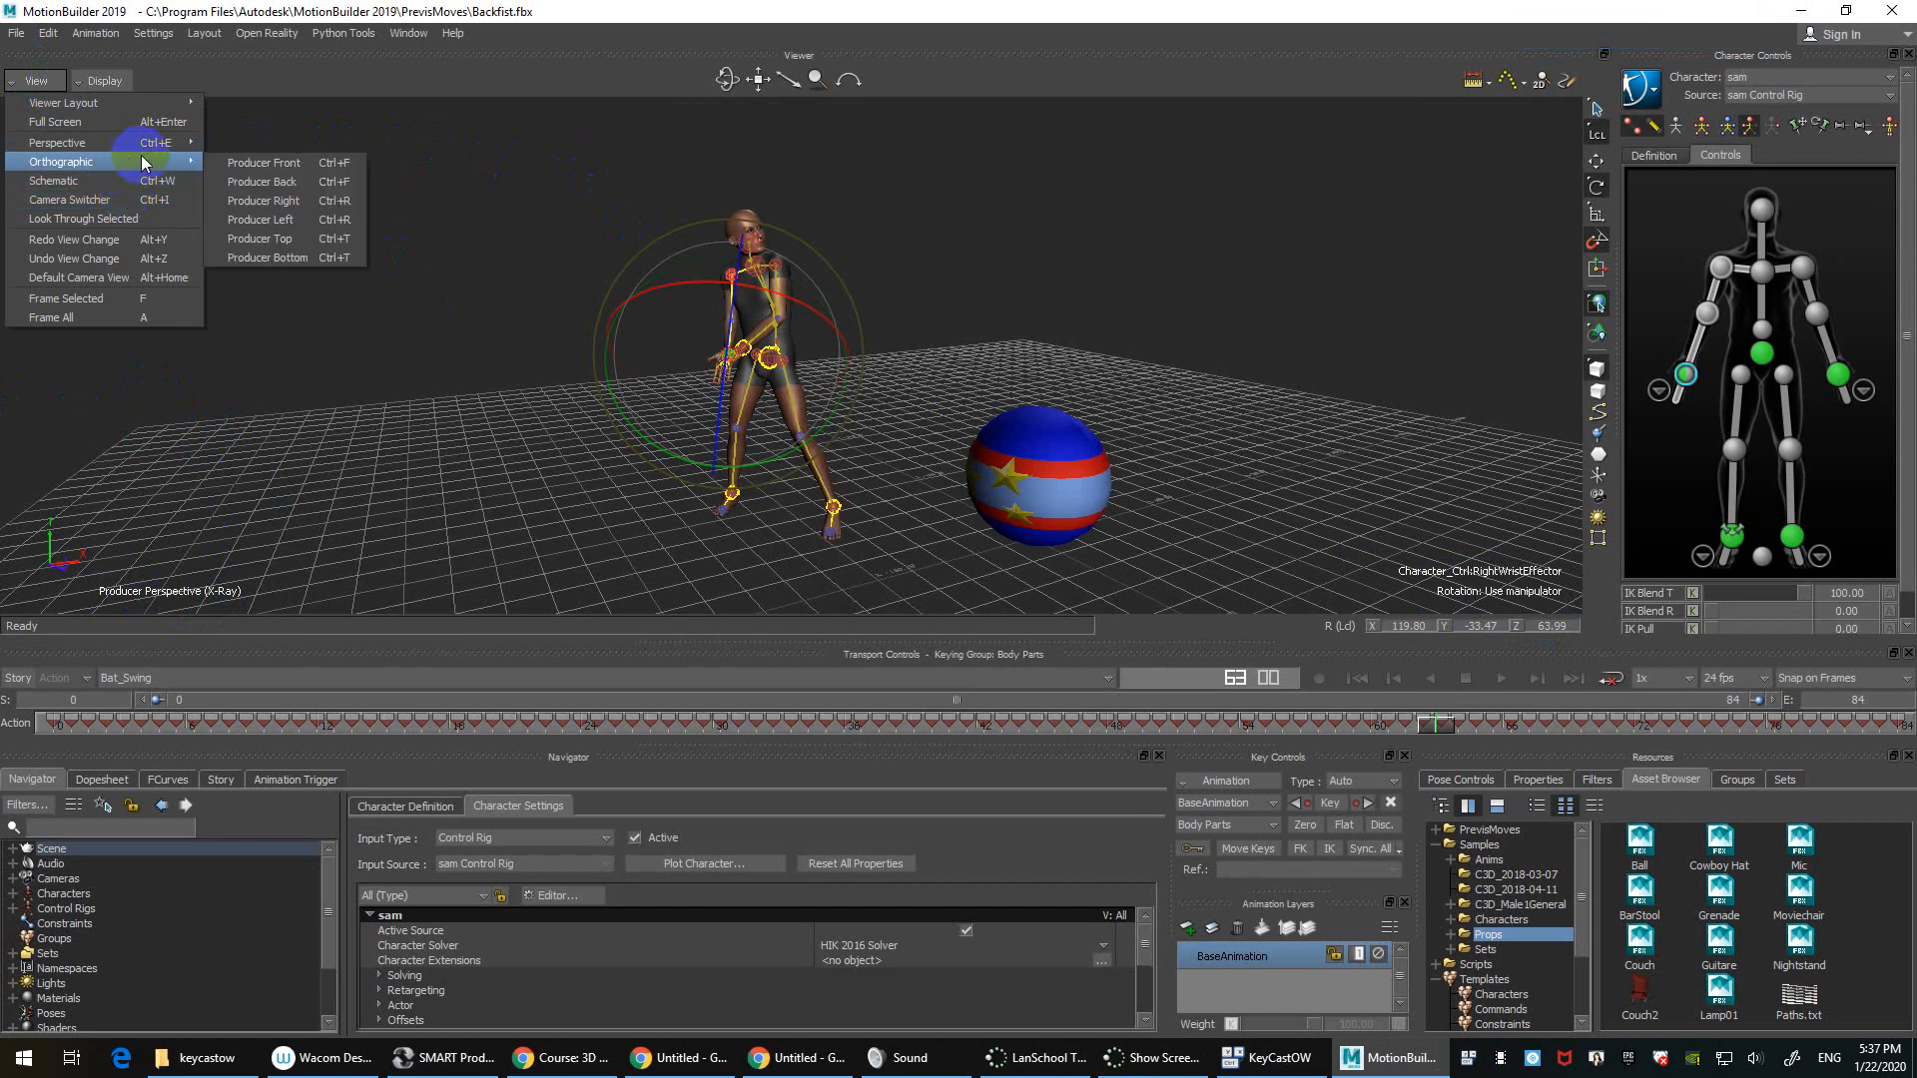
pyautogui.click(291, 163)
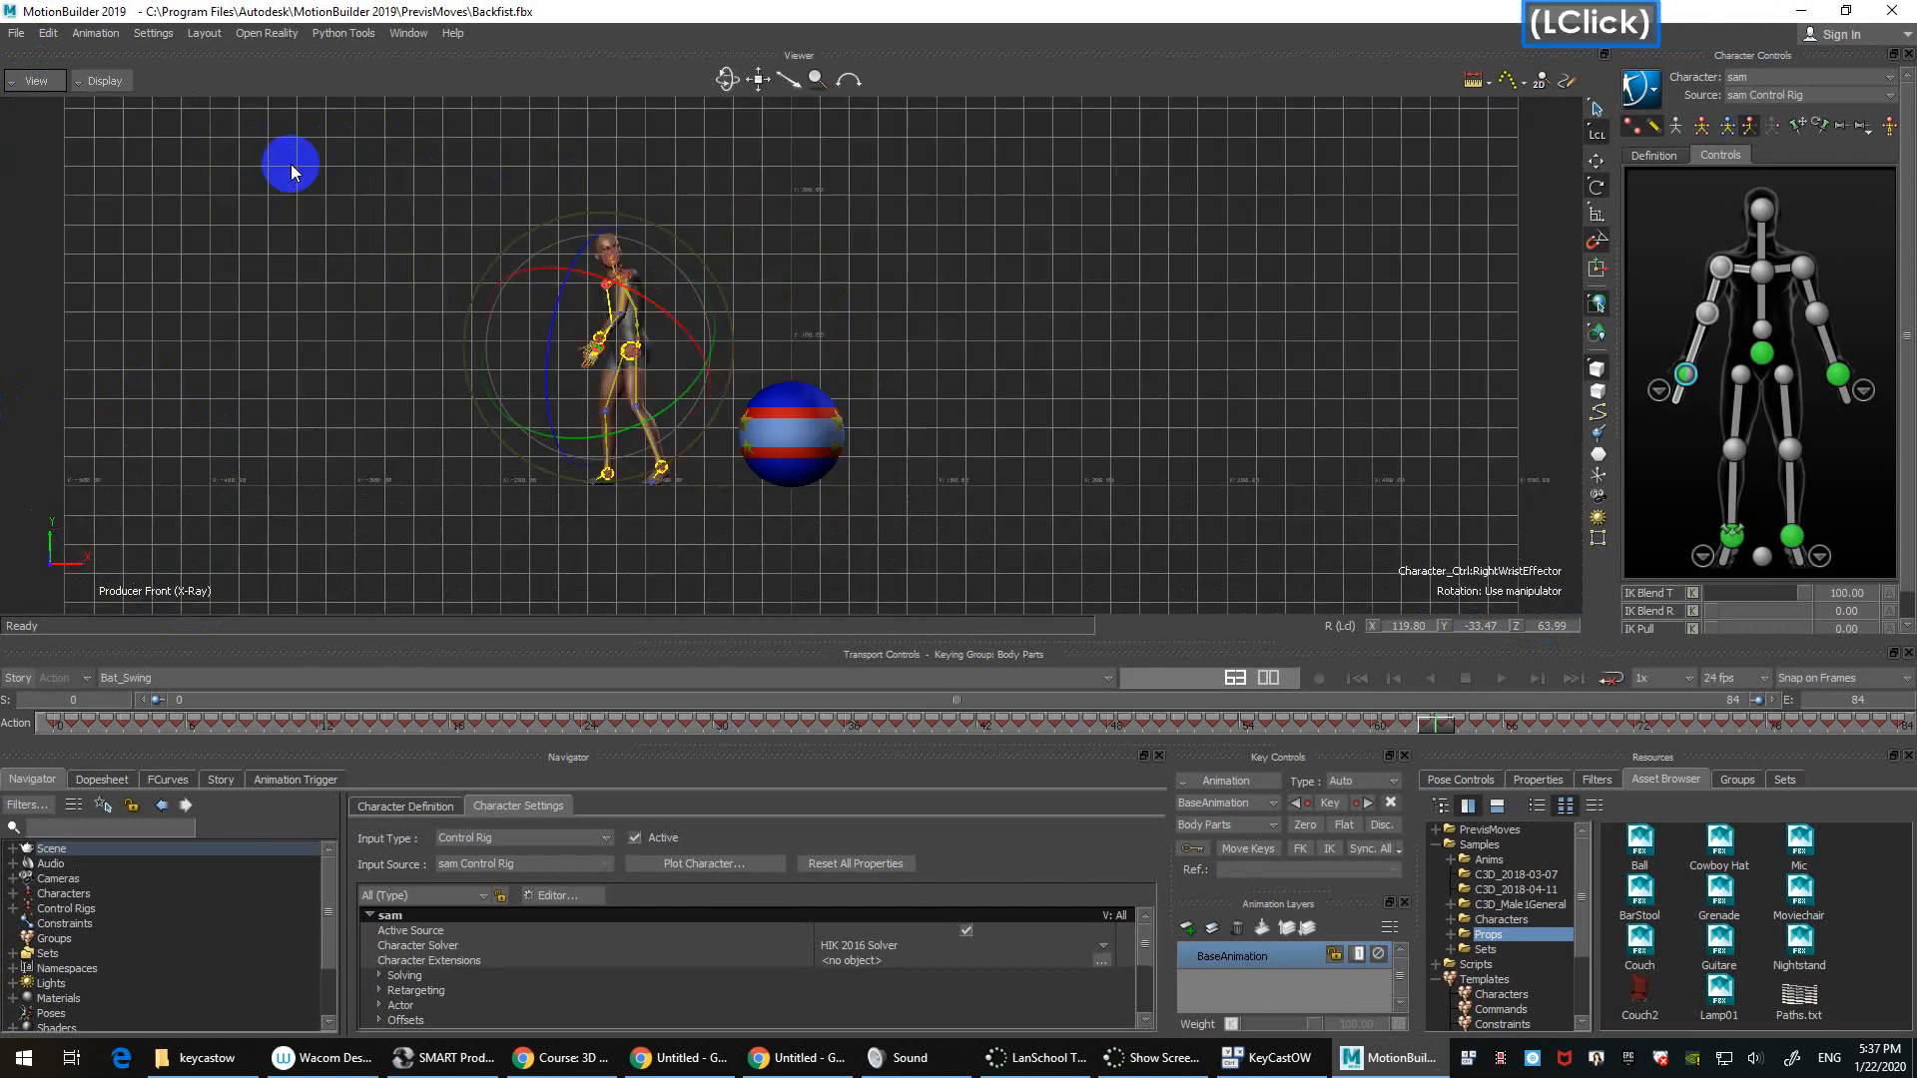
# Step: Flip between front and back views with Ctrl+F, then cycle sides with Ctrl+R to Producer Left
pyautogui.click(38, 84)
pyautogui.moveTo(124, 168)
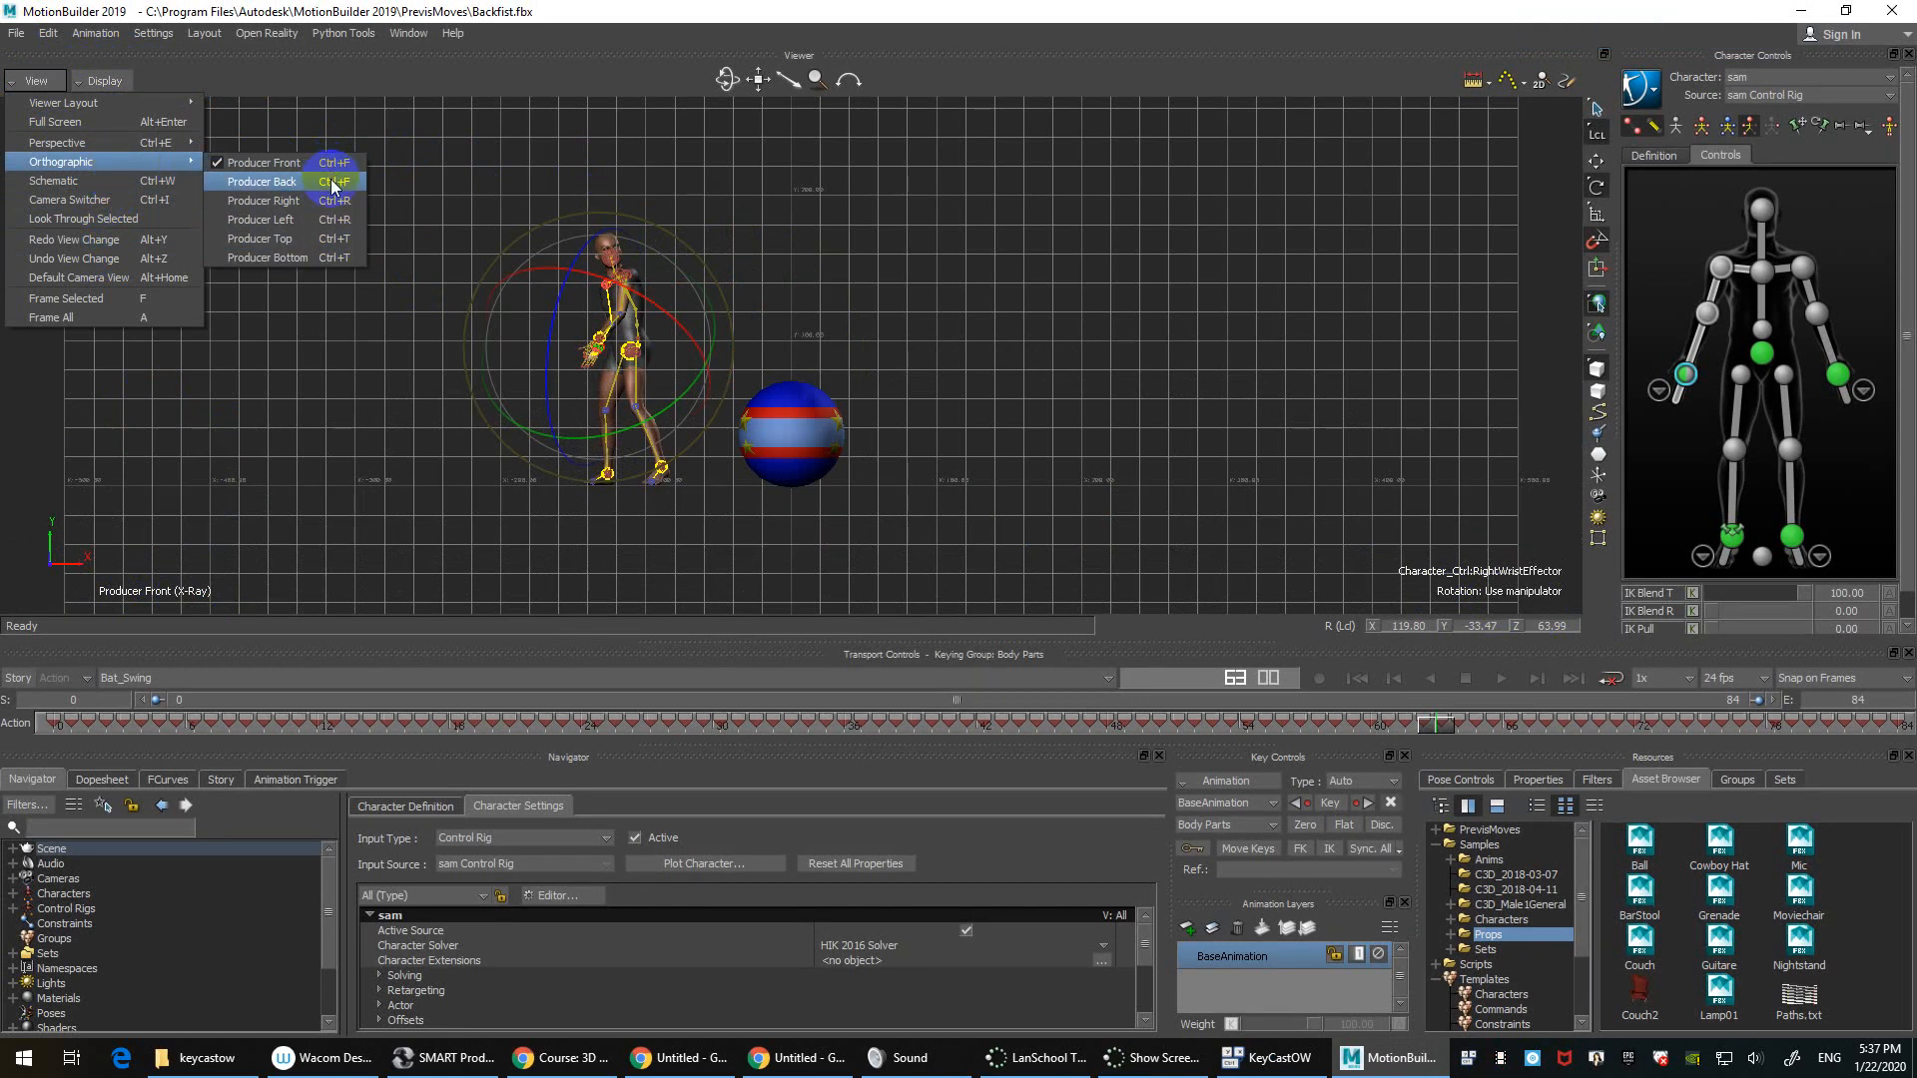
pyautogui.click(412, 172)
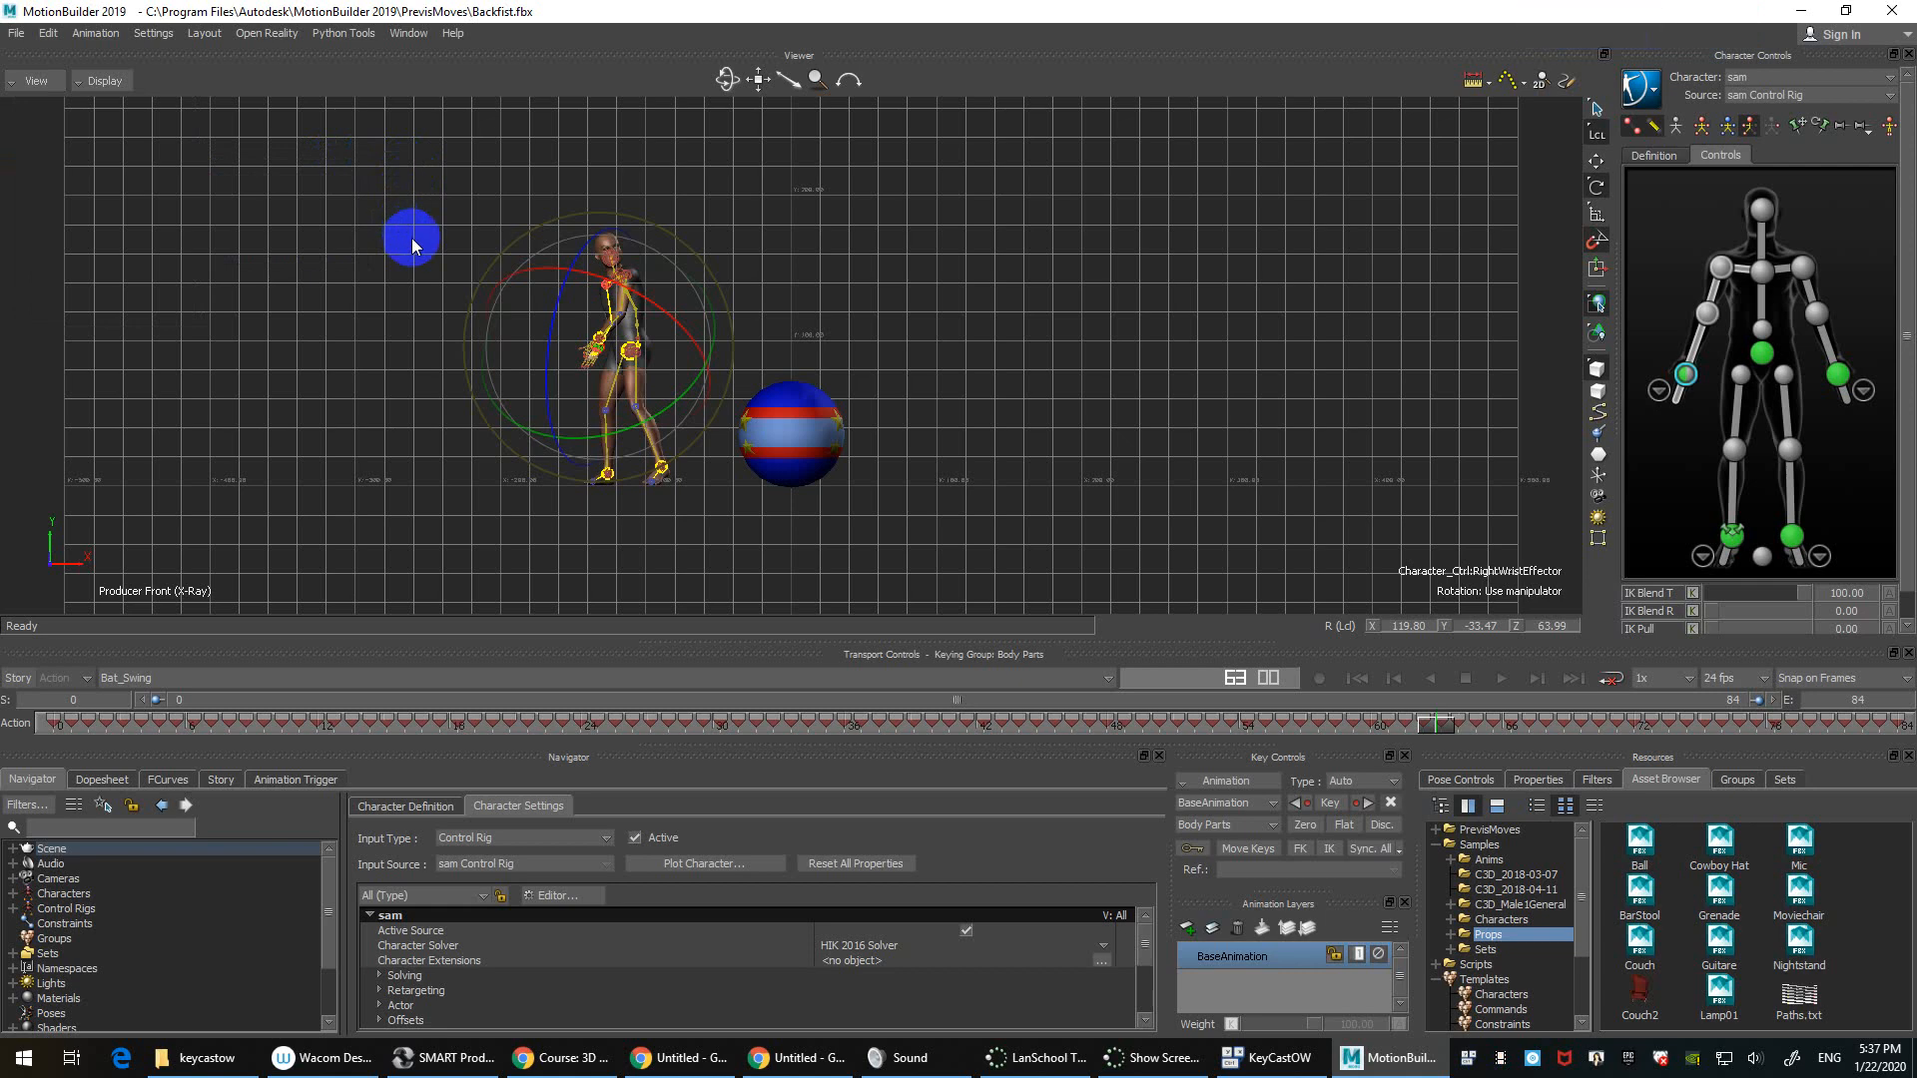
pyautogui.hotkey('ctrl', 'f')
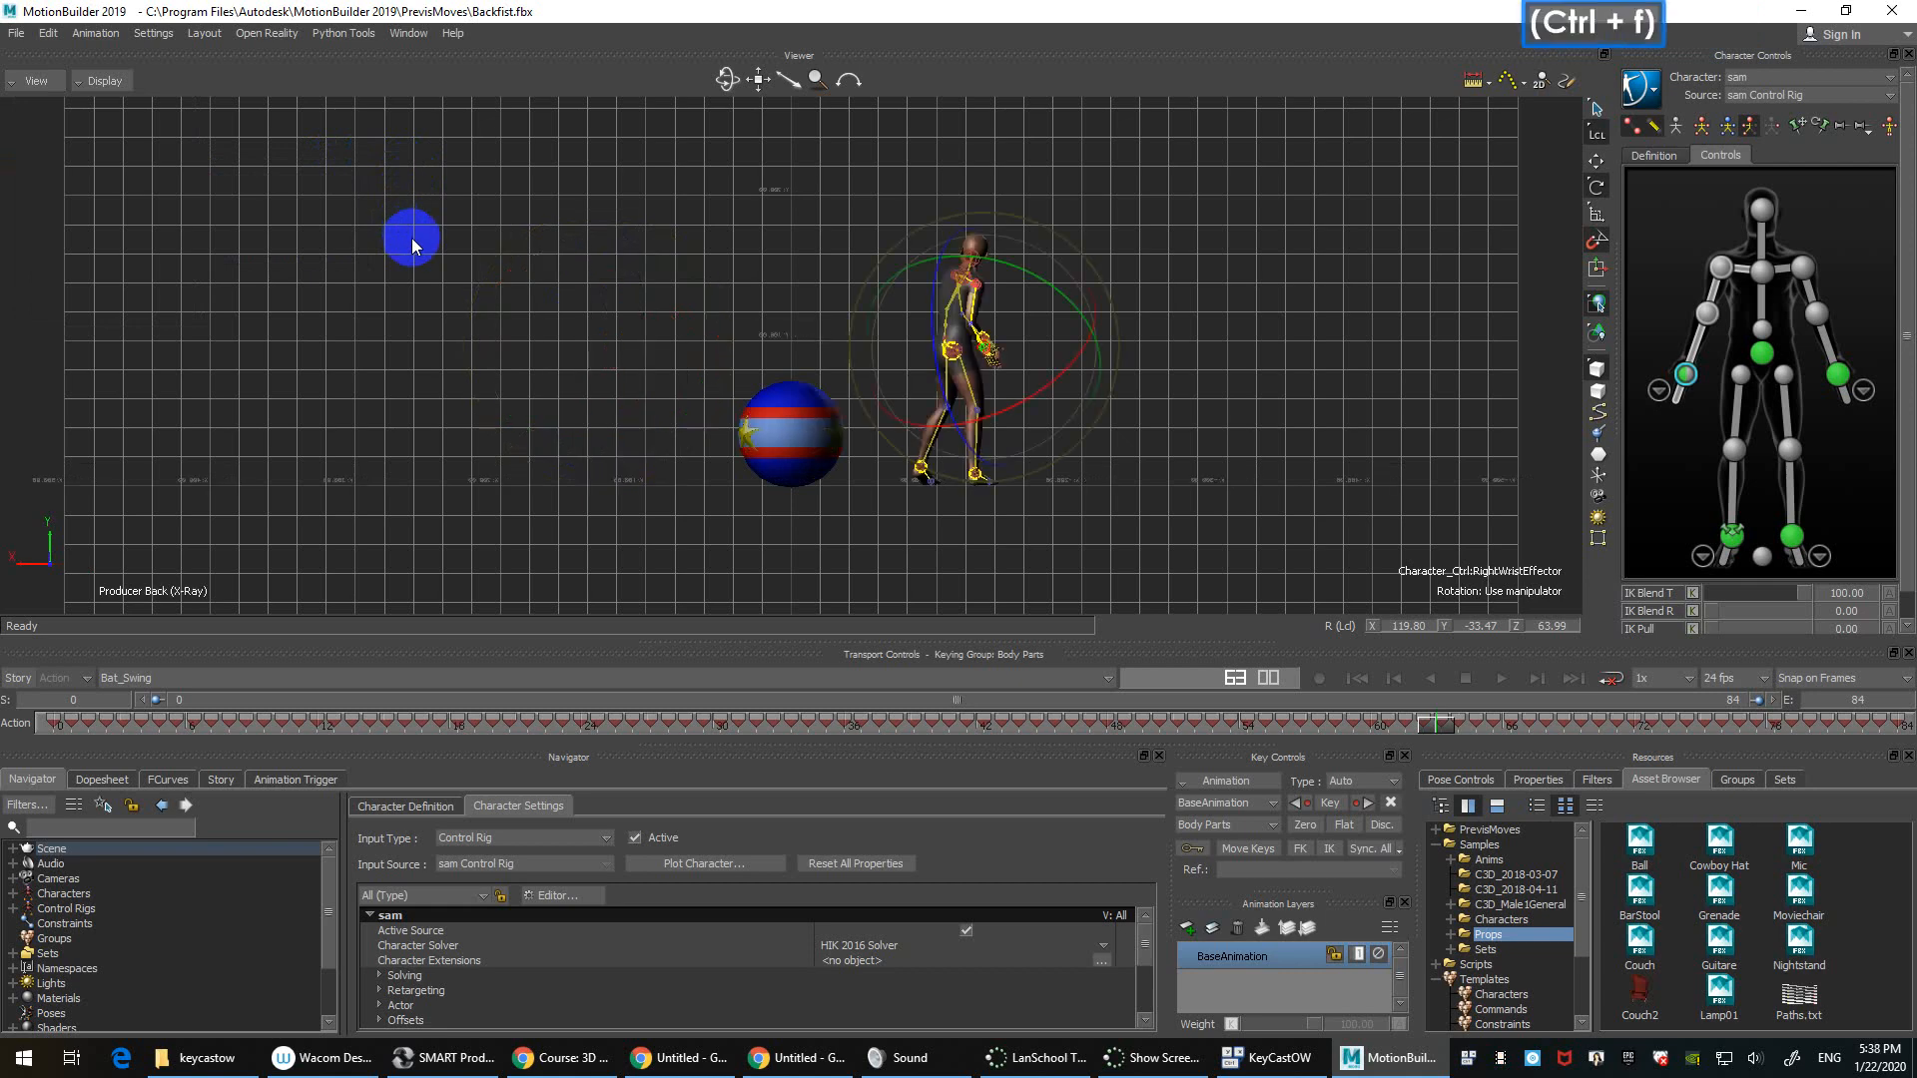
pyautogui.hotkey('ctrl', 'f')
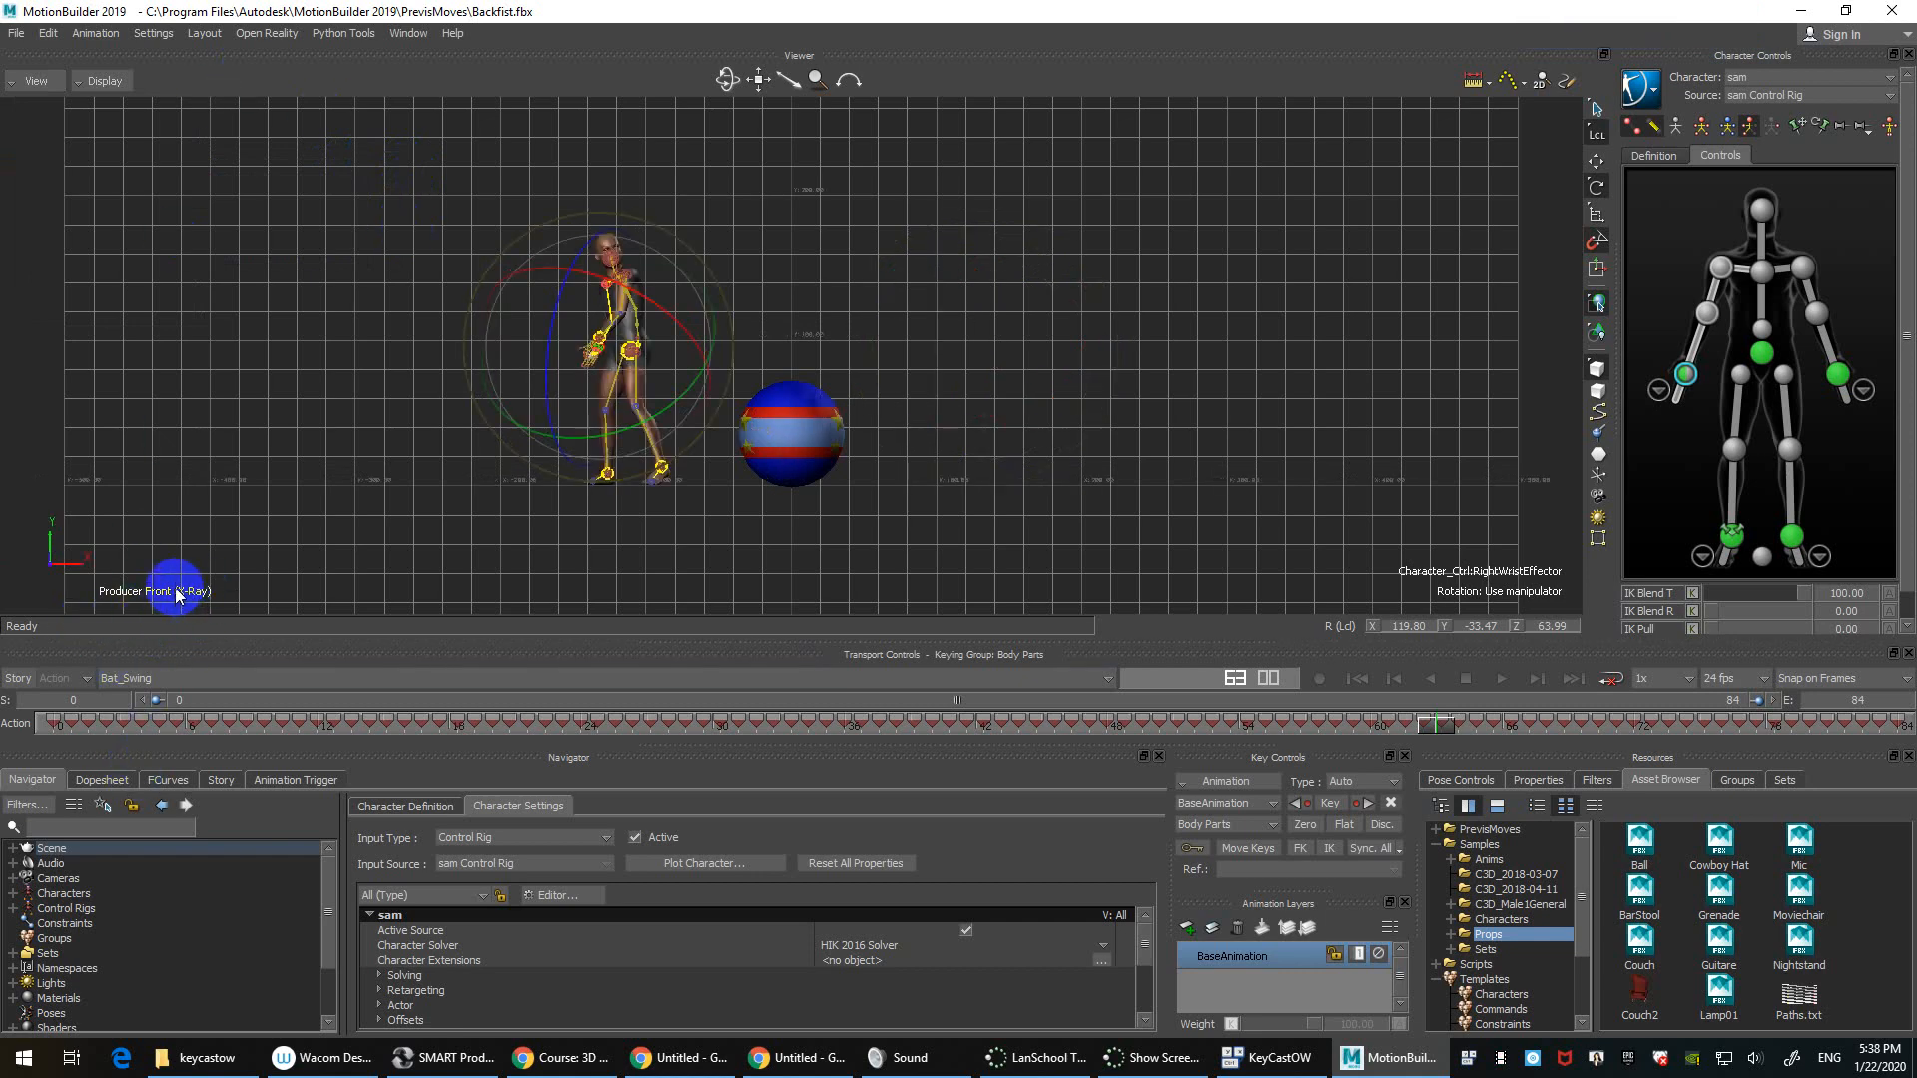
pyautogui.hotkey('ctrl', 'f')
pyautogui.hotkey('ctrl', 'f')
pyautogui.hotkey('ctrl', 'f')
pyautogui.hotkey('ctrl', 'f')
pyautogui.hotkey('ctrl', 'f')
pyautogui.hotkey('ctrl', 'f')
pyautogui.hotkey('ctrl', 'f')
pyautogui.hotkey('ctrl', 'f')
pyautogui.hotkey('ctrl', 'f')
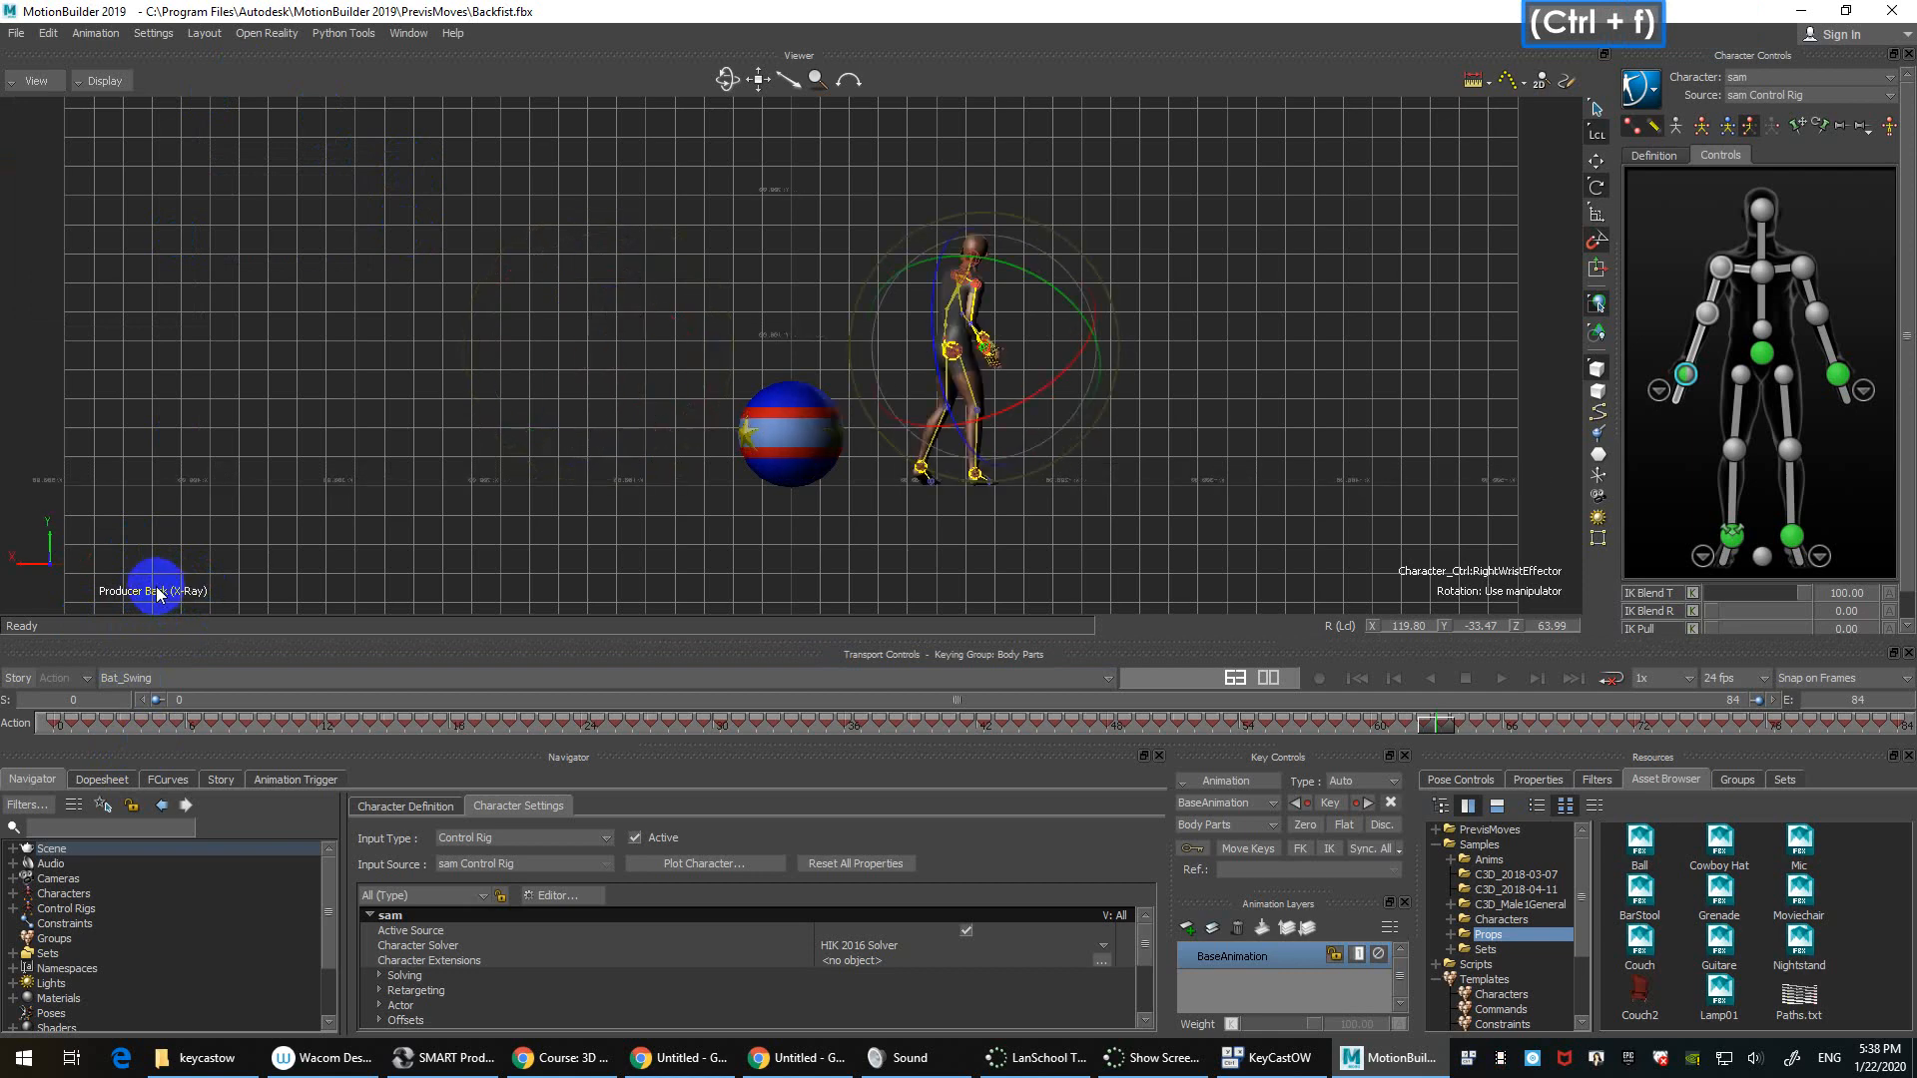
pyautogui.hotkey('ctrl', 'f')
pyautogui.hotkey('ctrl', 'f')
pyautogui.hotkey('ctrl', 'f')
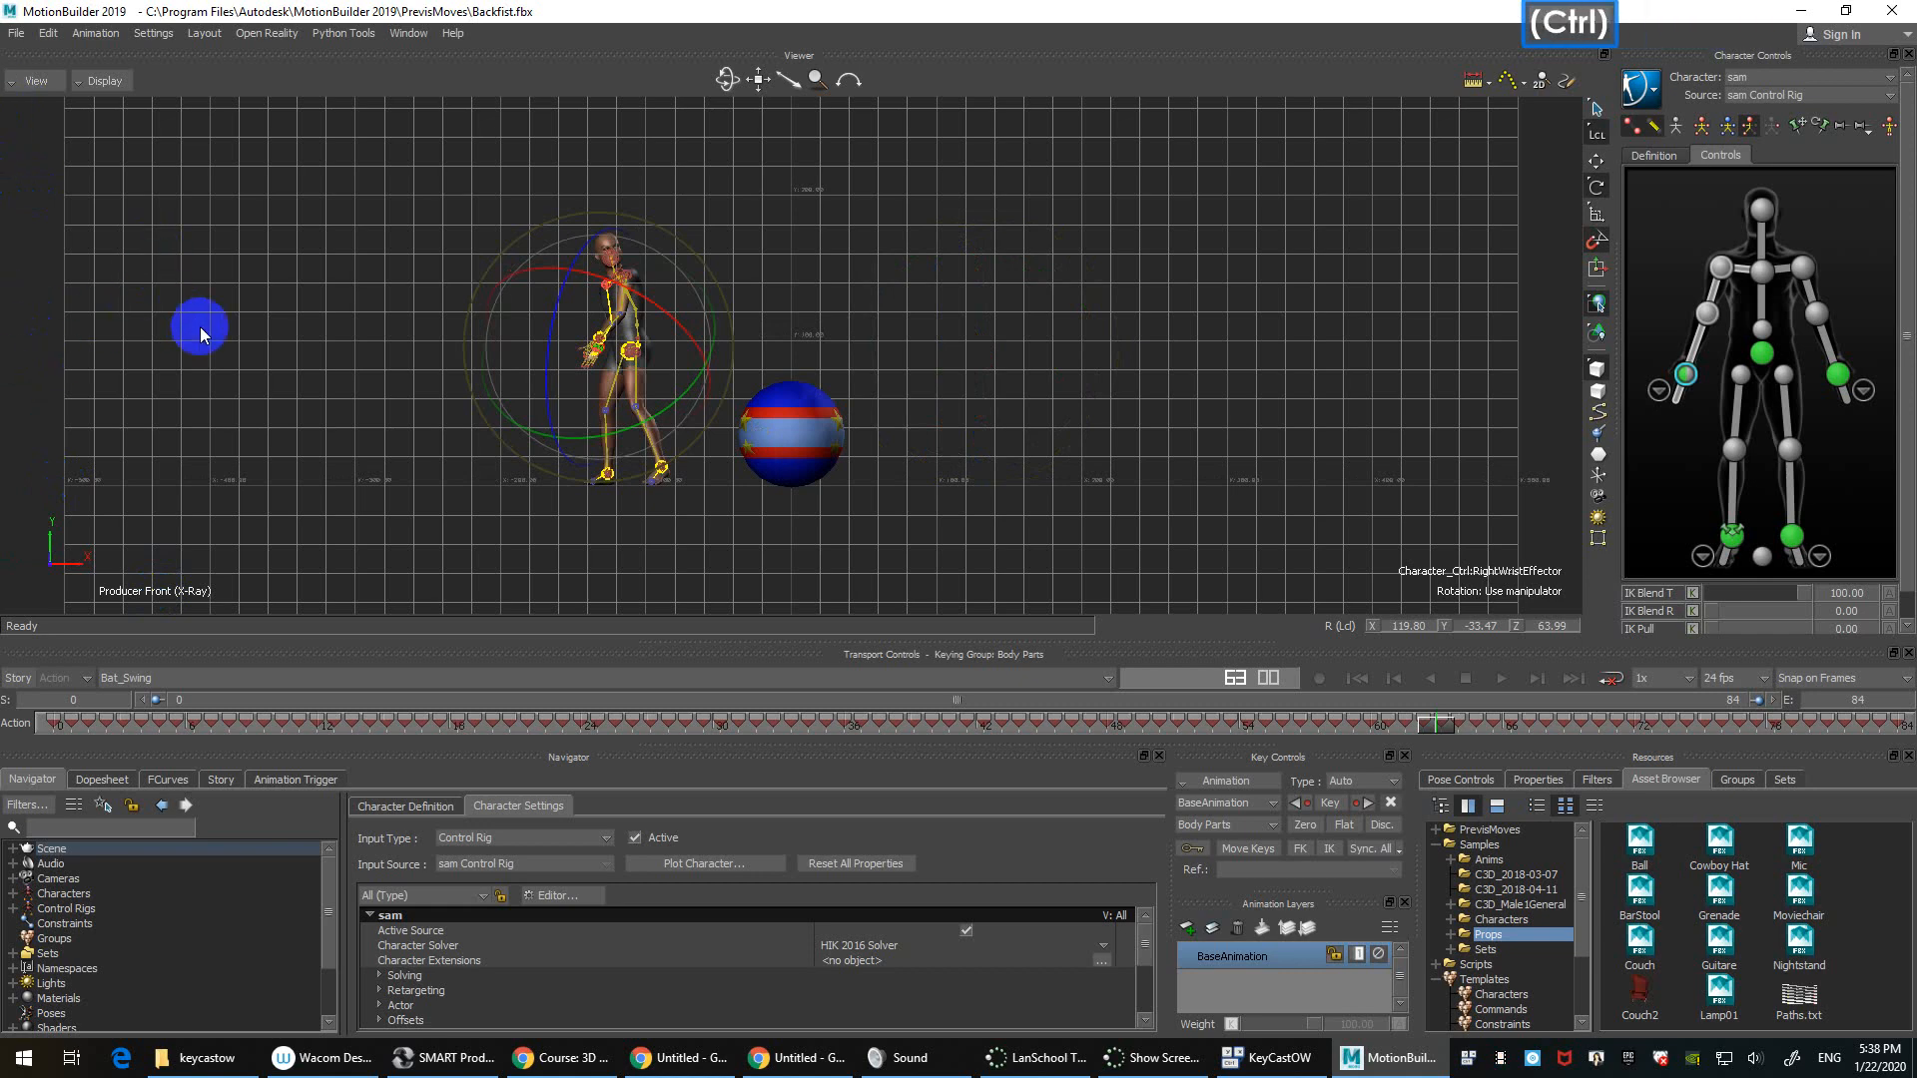
pyautogui.hotkey('ctrl', 'r')
pyautogui.hotkey('ctrl', 'r')
pyautogui.hotkey('ctrl', 'r')
pyautogui.click(37, 78)
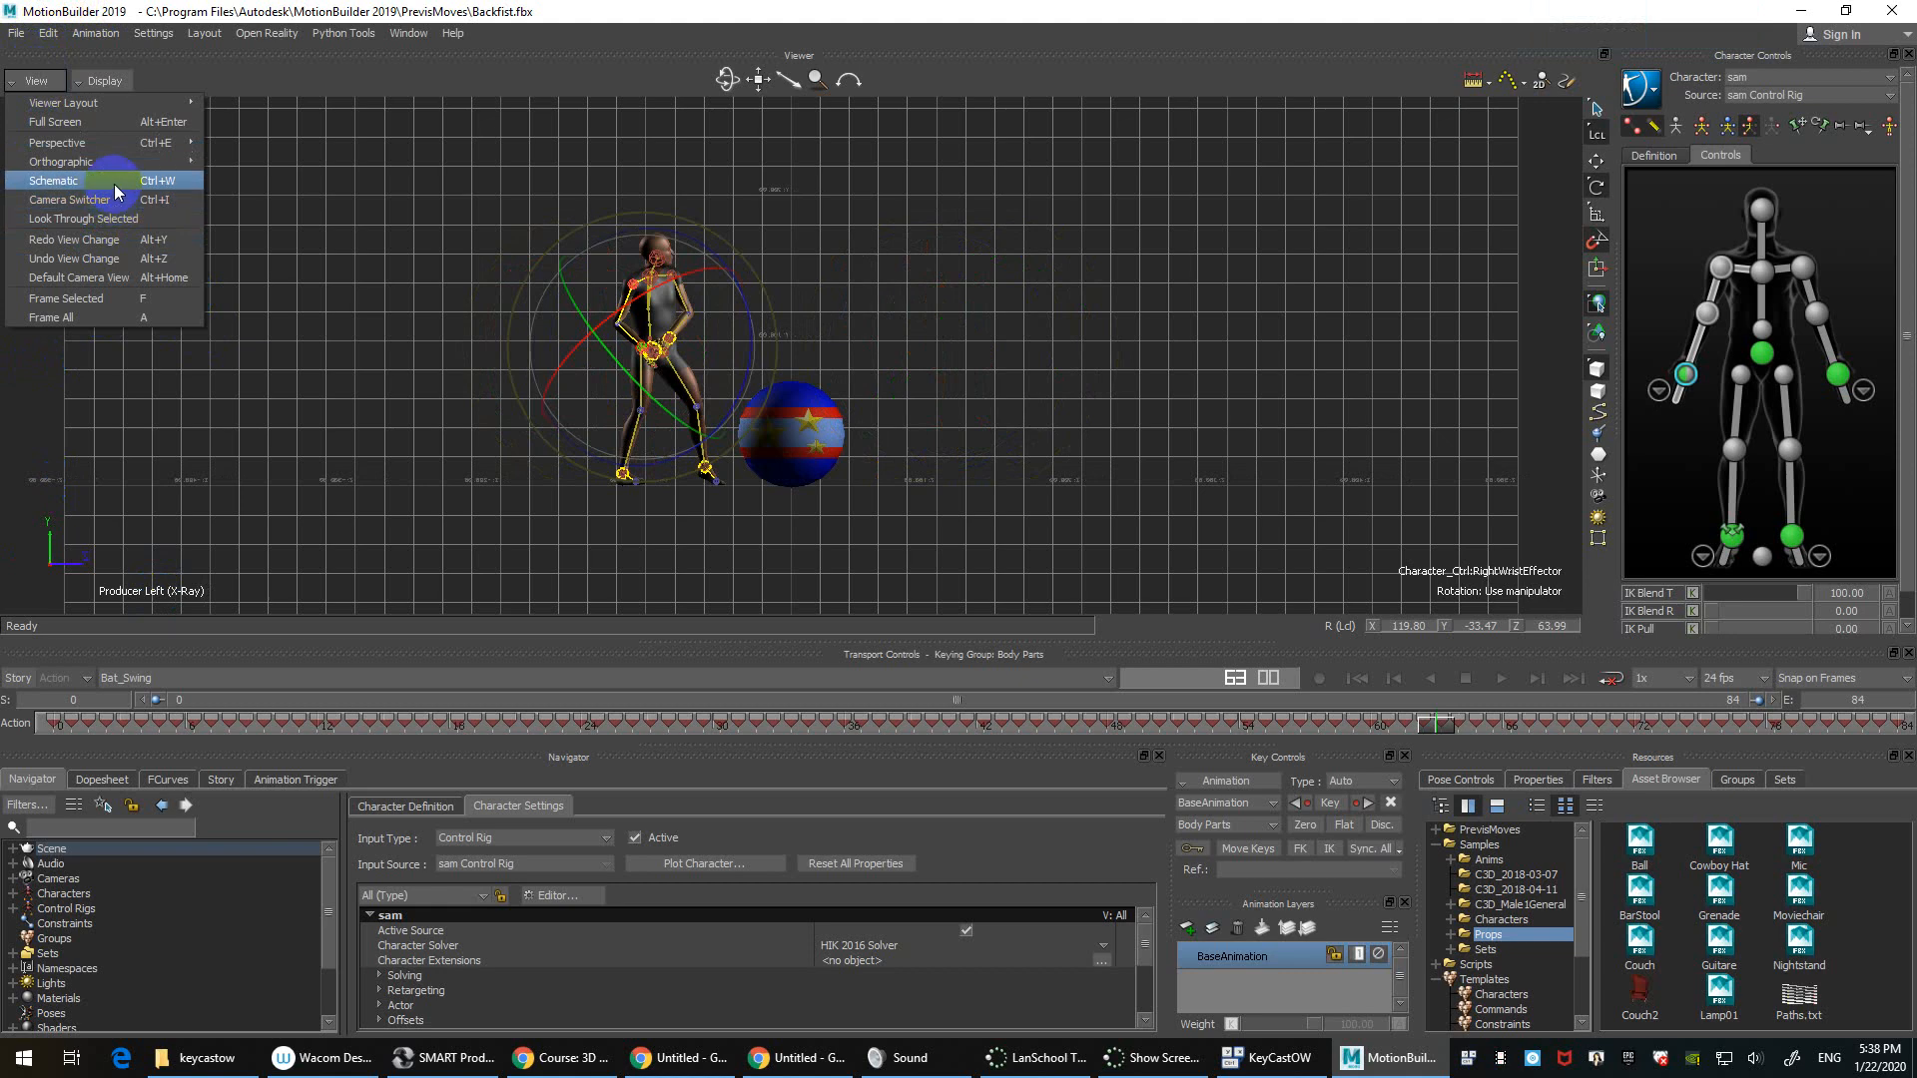
# Step: Switch the viewer to the Schematic and zoom in on the control rig and reference nodes
pyautogui.click(114, 183)
pyautogui.moveTo(711, 379)
pyautogui.mouseDown()
pyautogui.moveTo(685, 440)
pyautogui.moveTo(709, 399)
pyautogui.mouseUp()
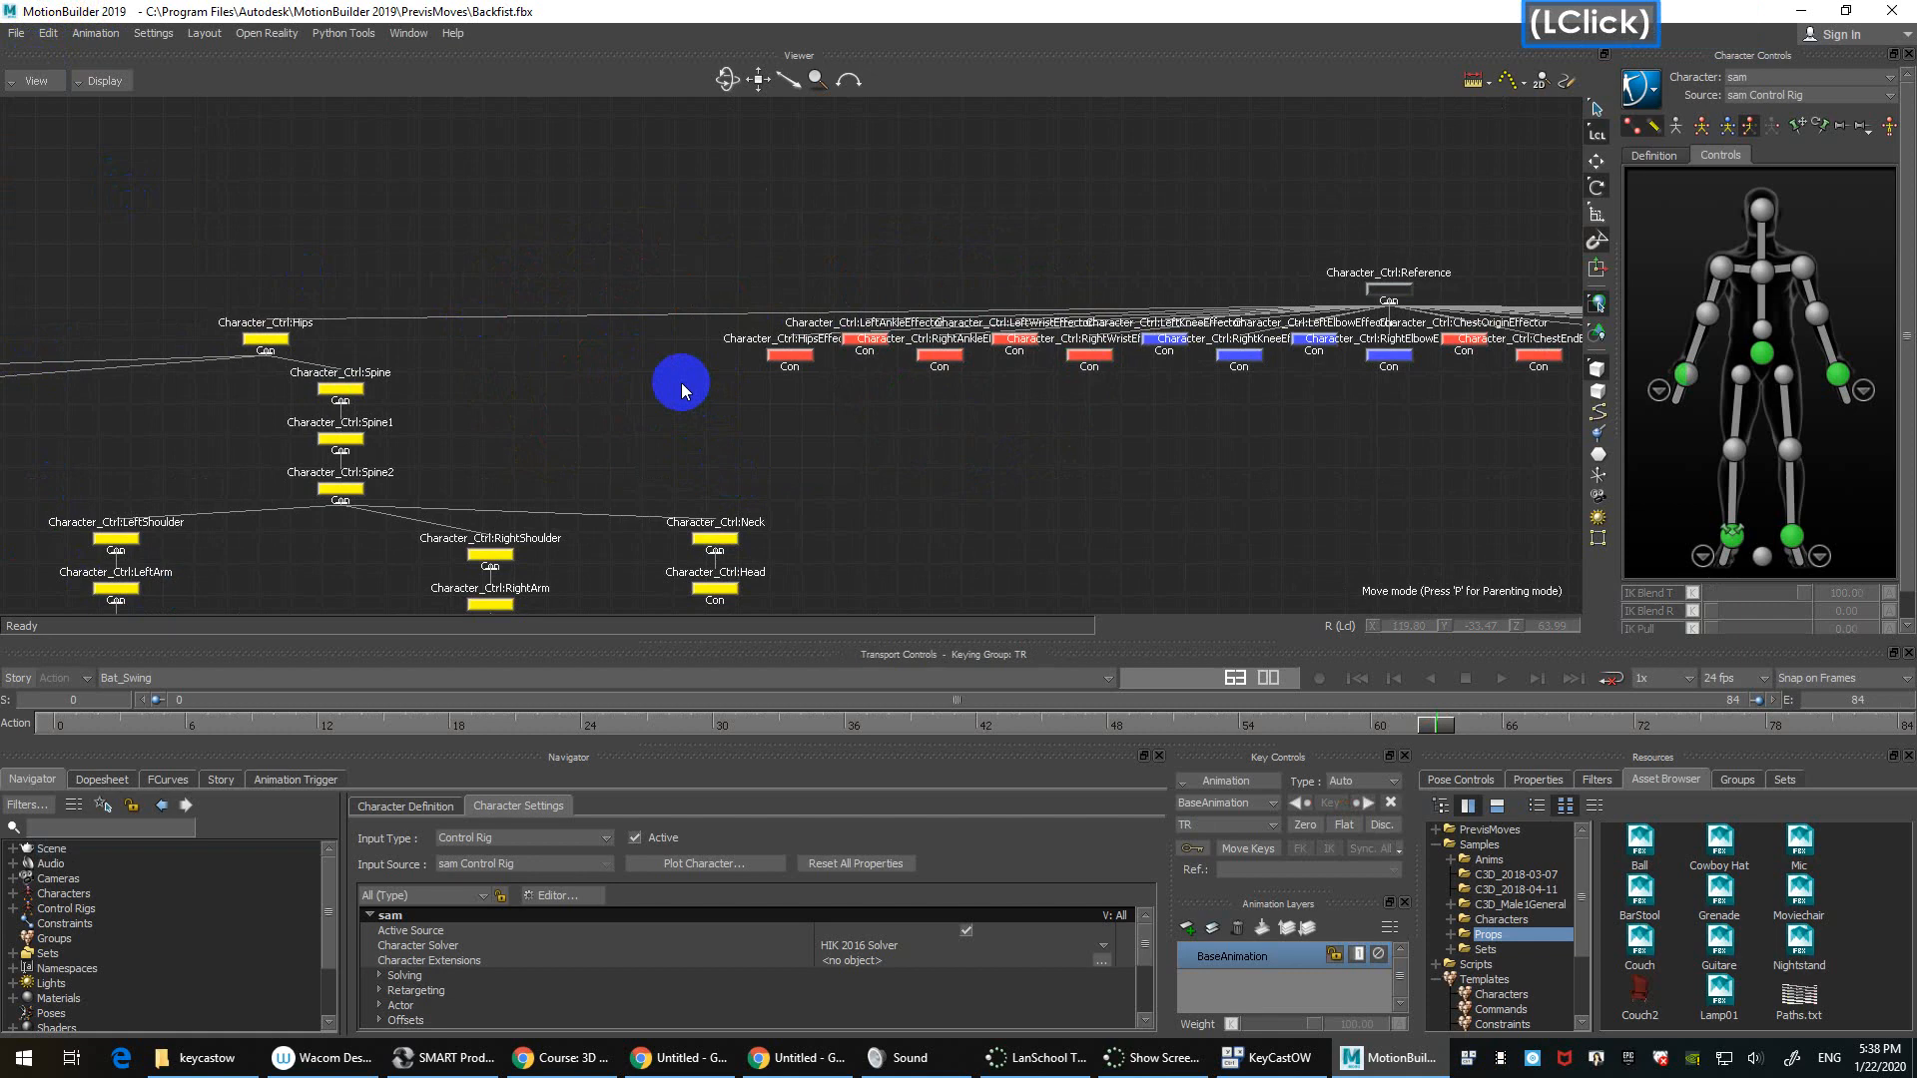
pyautogui.scroll(-1, 681, 382)
pyautogui.scroll(1, 677, 380)
pyautogui.scroll(-1, 677, 380)
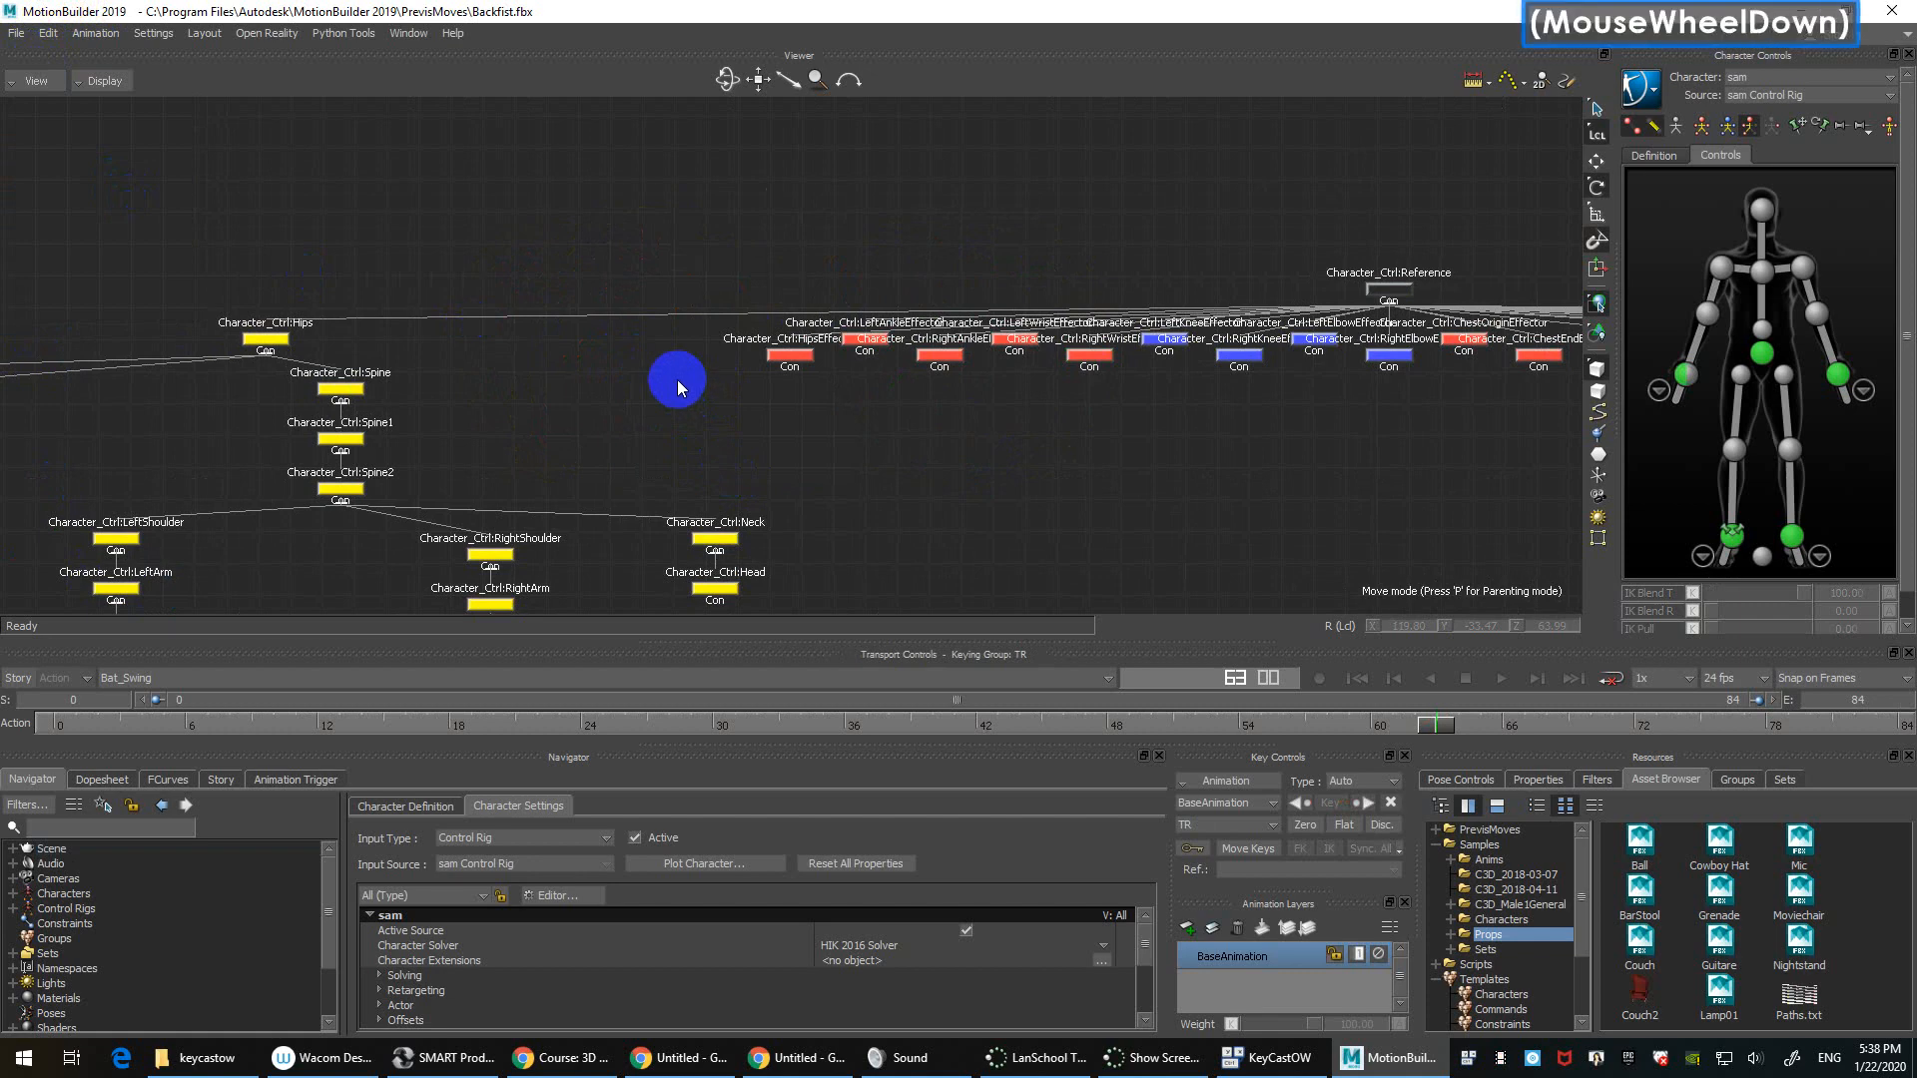
pyautogui.keyDown('ctrl'); pyautogui.moveTo(649, 214); pyautogui.dragTo(834, 608); pyautogui.keyUp('ctrl')
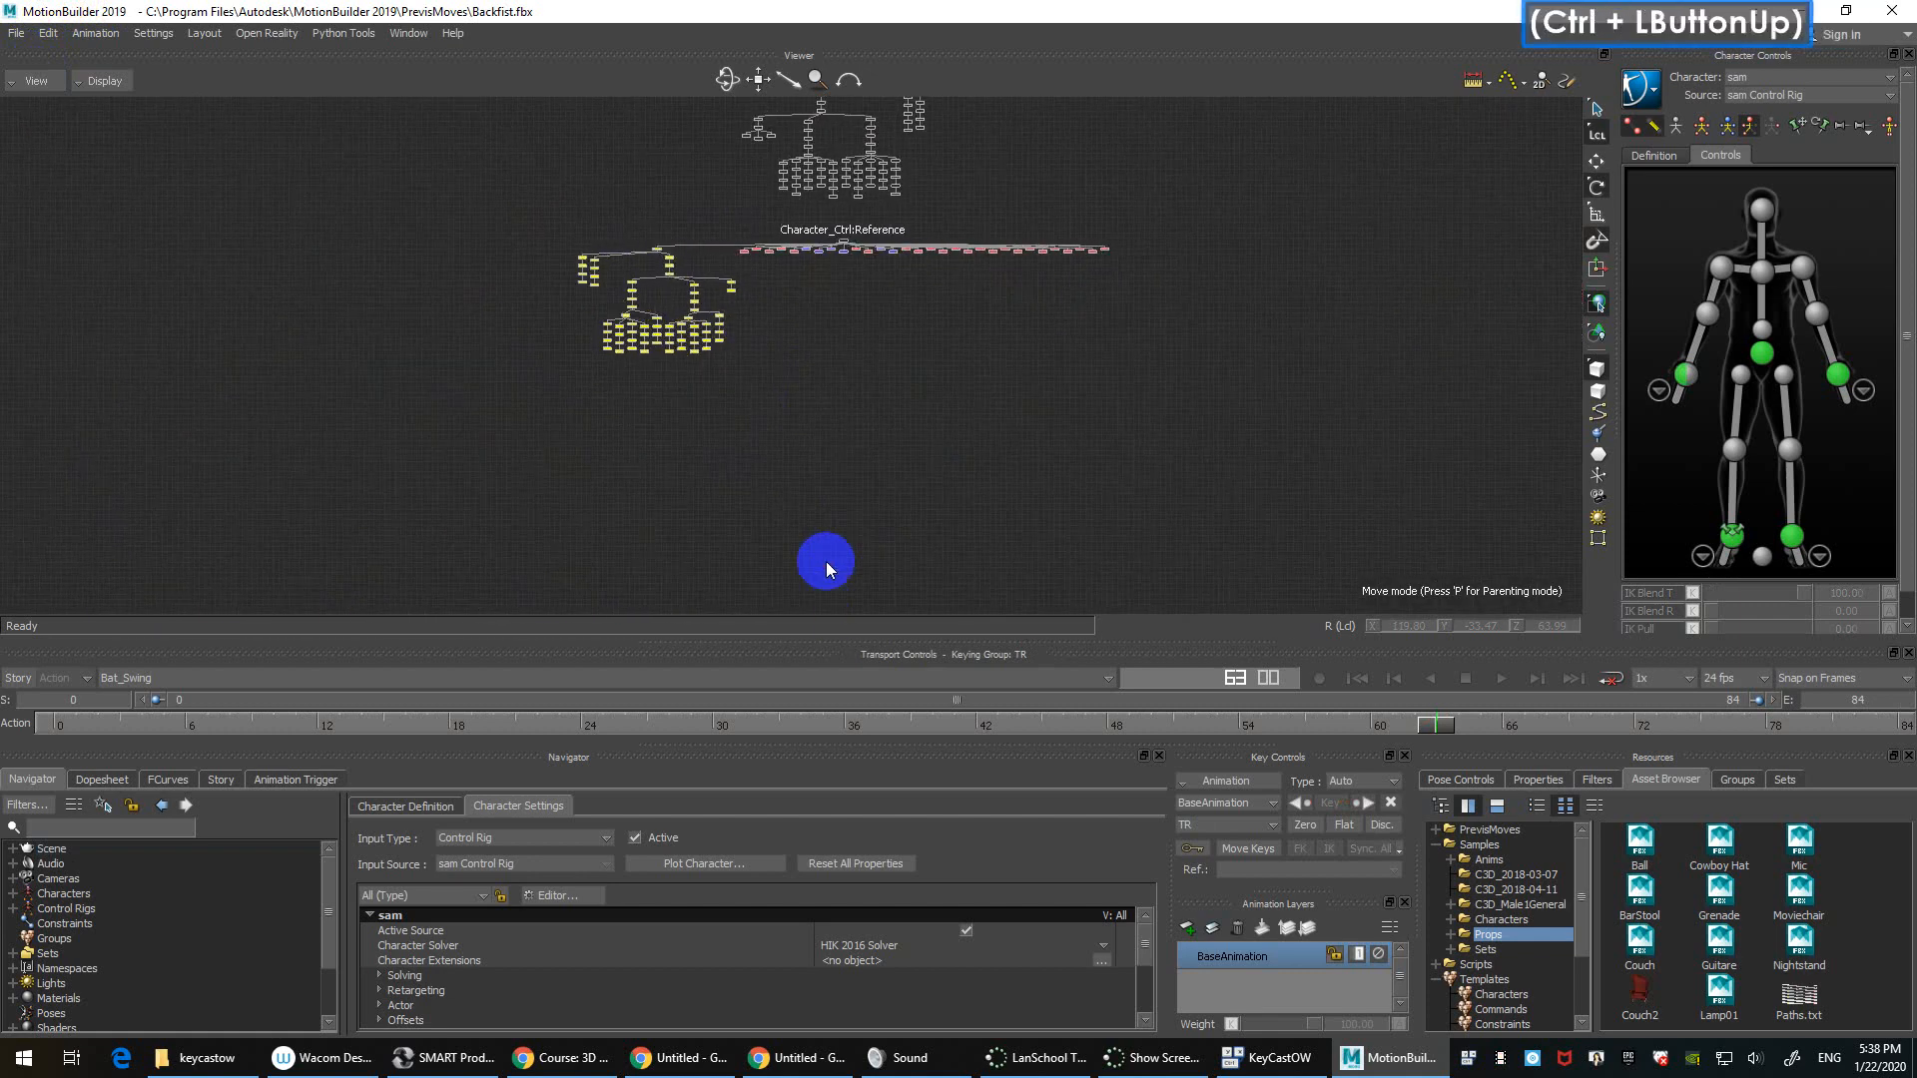
pyautogui.keyDown('shift'); pyautogui.moveTo(926, 336); pyautogui.dragTo(989, 469); pyautogui.keyUp('shift')
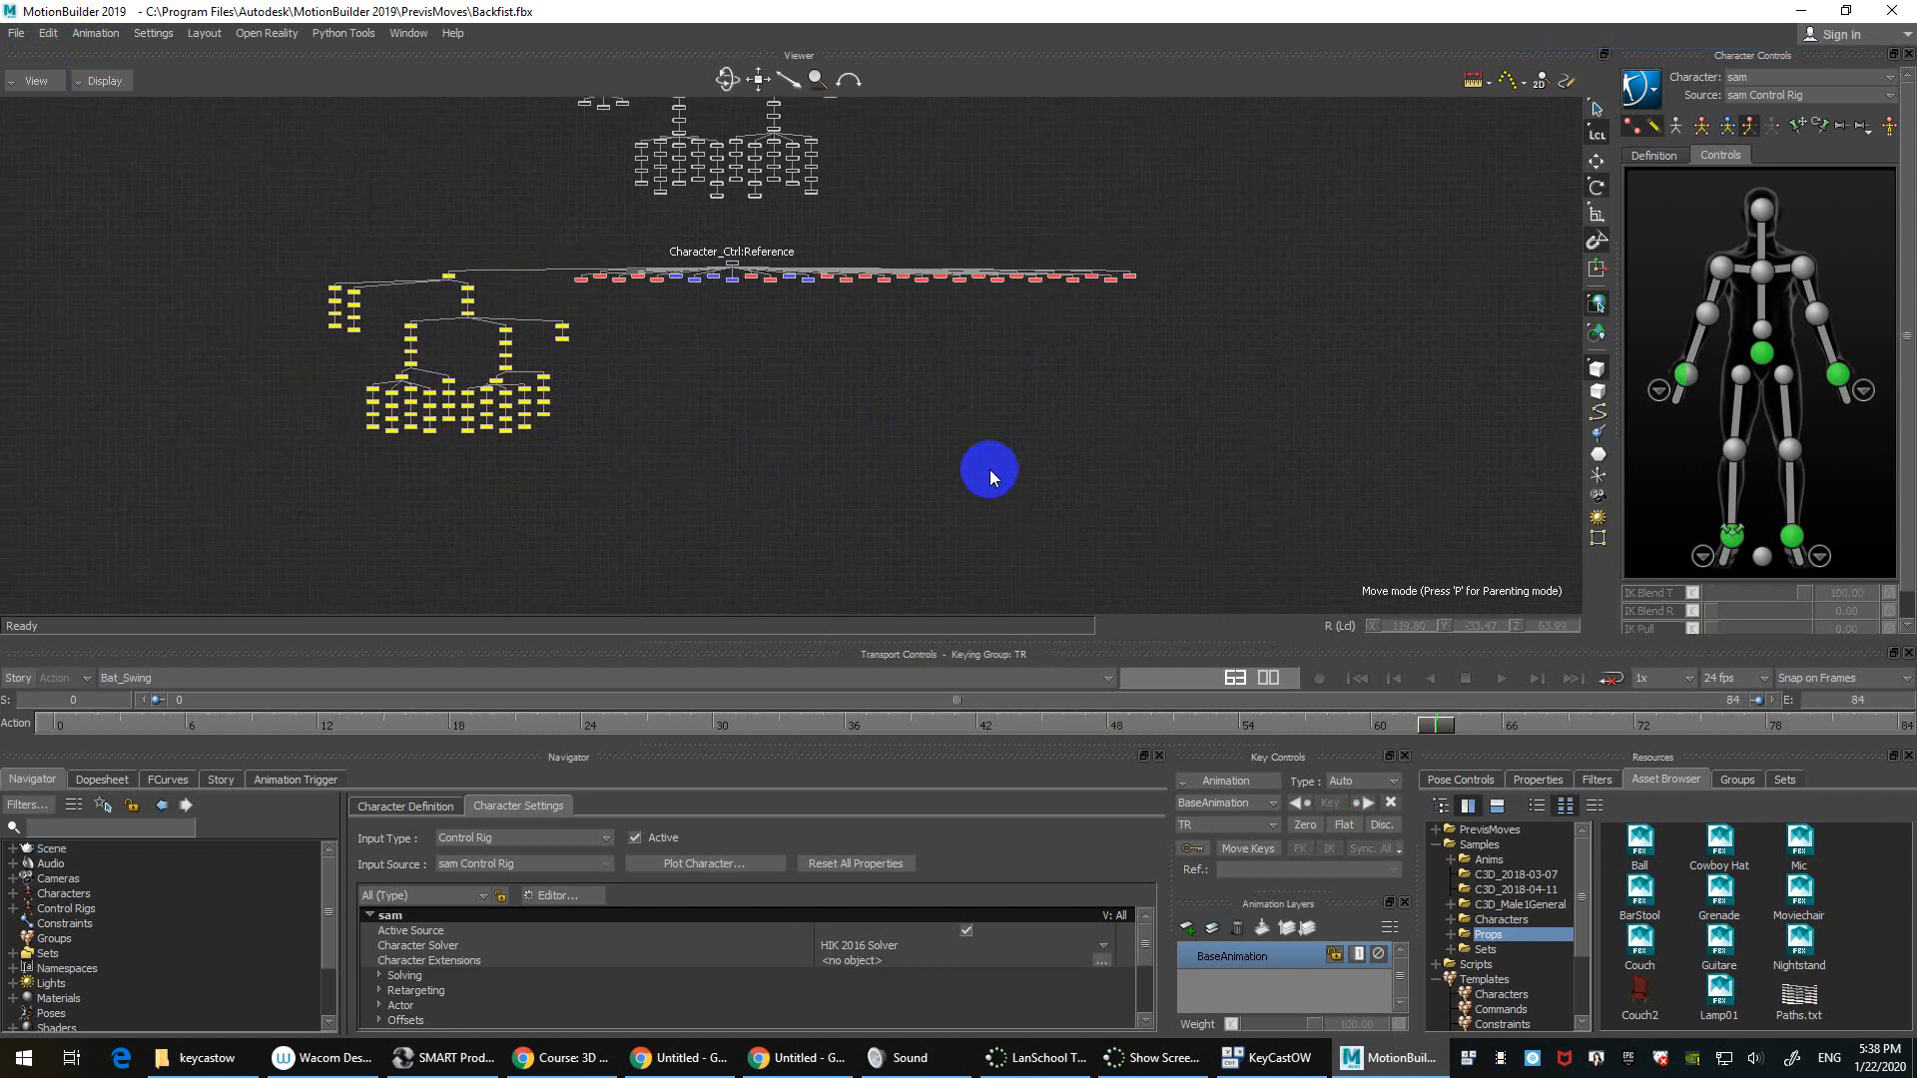
pyautogui.keyDown('ctrl'); pyautogui.moveTo(990, 469); pyautogui.dragTo(883, 324); pyautogui.keyUp('ctrl')
pyautogui.keyDown('shift'); pyautogui.moveTo(424, 309); pyautogui.dragTo(1228, 444); pyautogui.keyUp('shift')
pyautogui.keyDown('ctrl'); pyautogui.moveTo(1054, 448); pyautogui.dragTo(1185, 583); pyautogui.keyUp('ctrl')
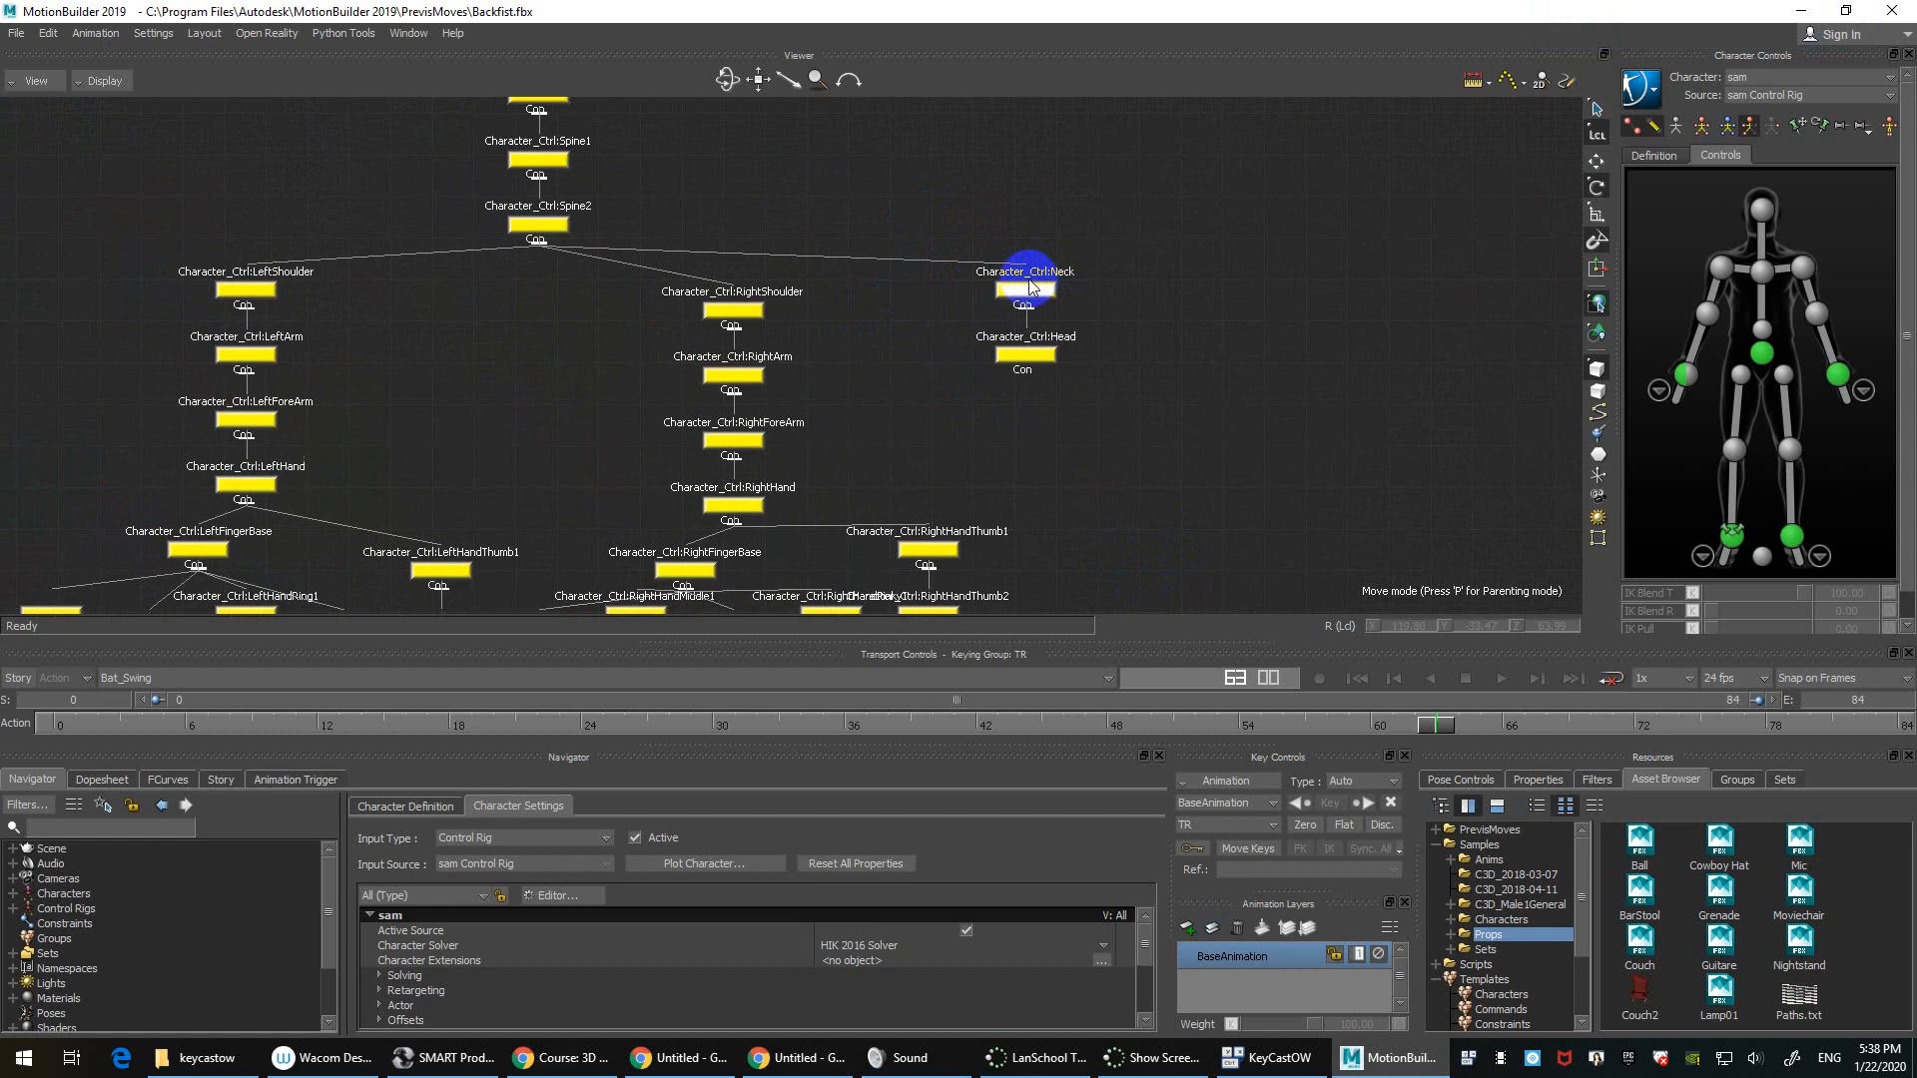
pyautogui.keyDown('ctrl'); pyautogui.moveTo(1027, 288); pyautogui.dragTo(949, 582); pyautogui.keyUp('ctrl')
# Step: Select the Character_Ctrl:Reference rig hierarchy and inspect it in the 3D perspective camera
pyautogui.click(993, 411)
pyautogui.press('space')
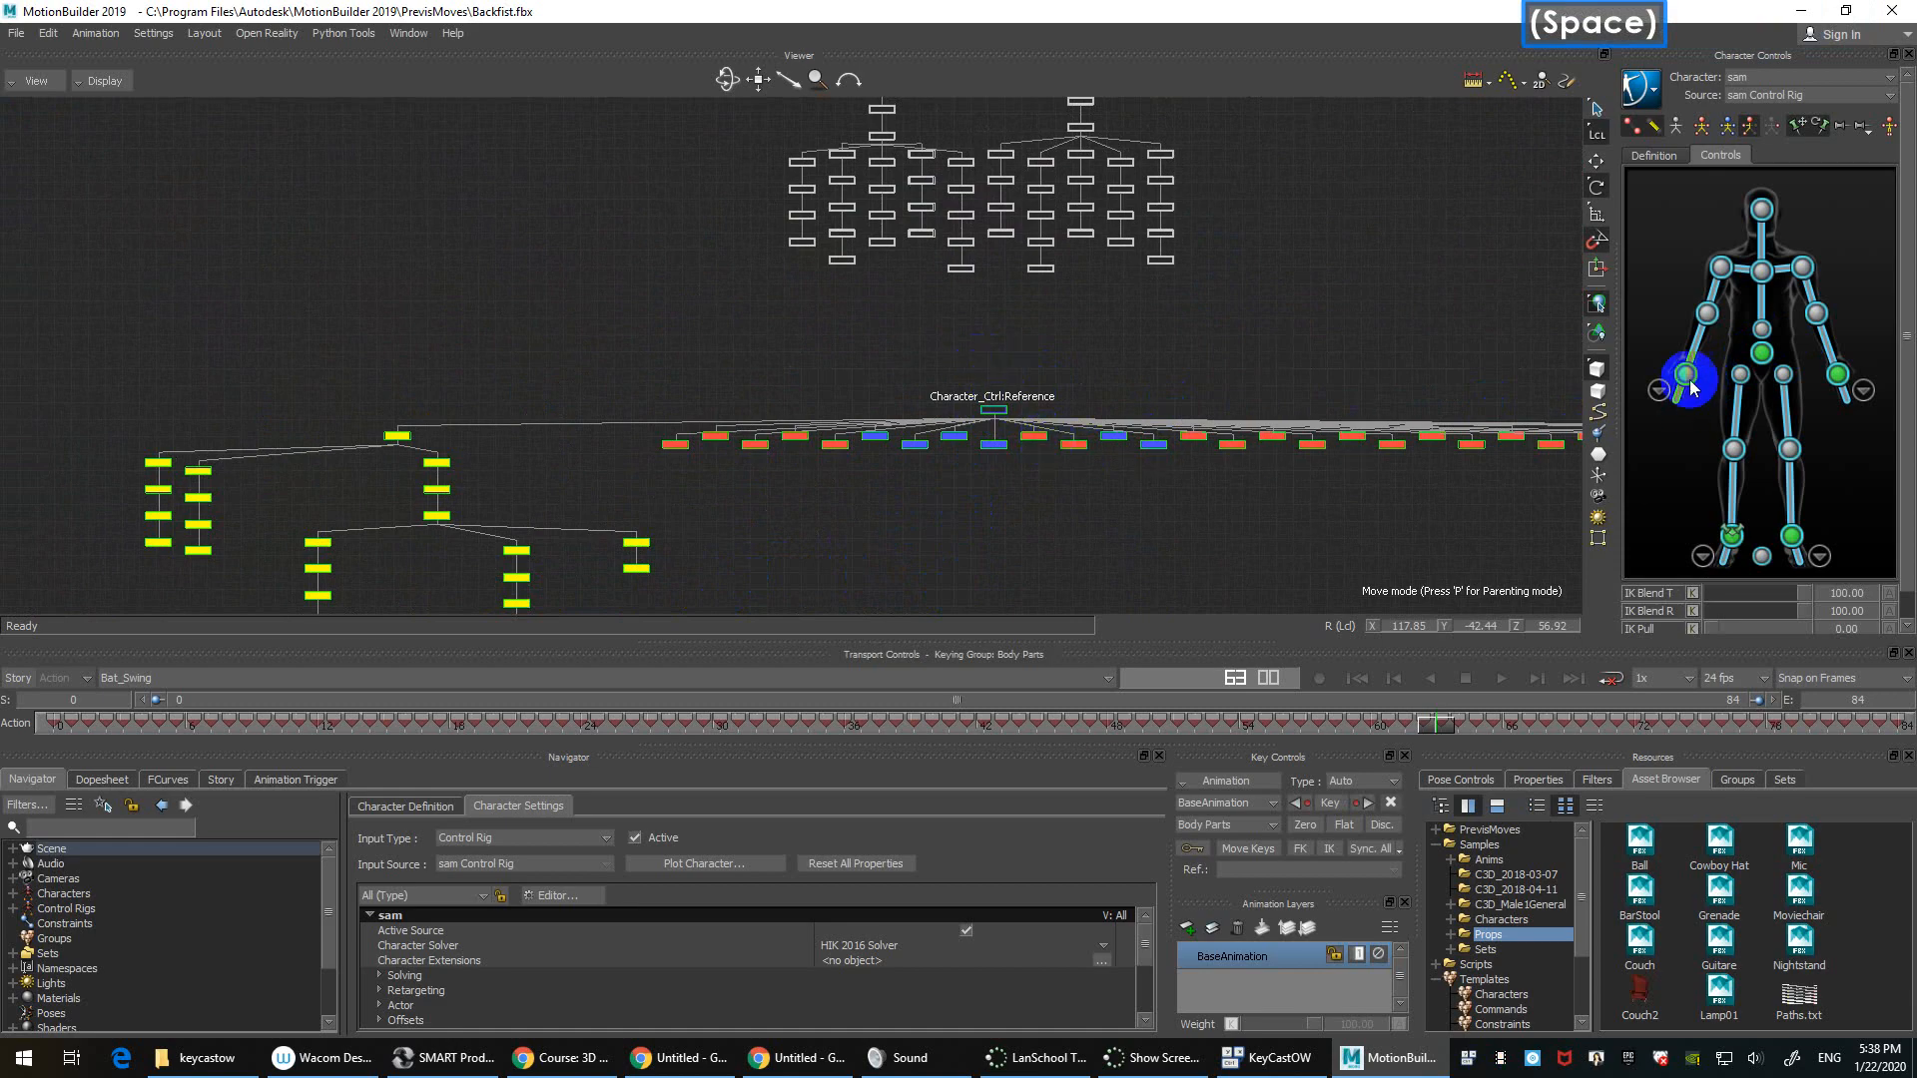
pyautogui.hotkey('ctrl', 'w')
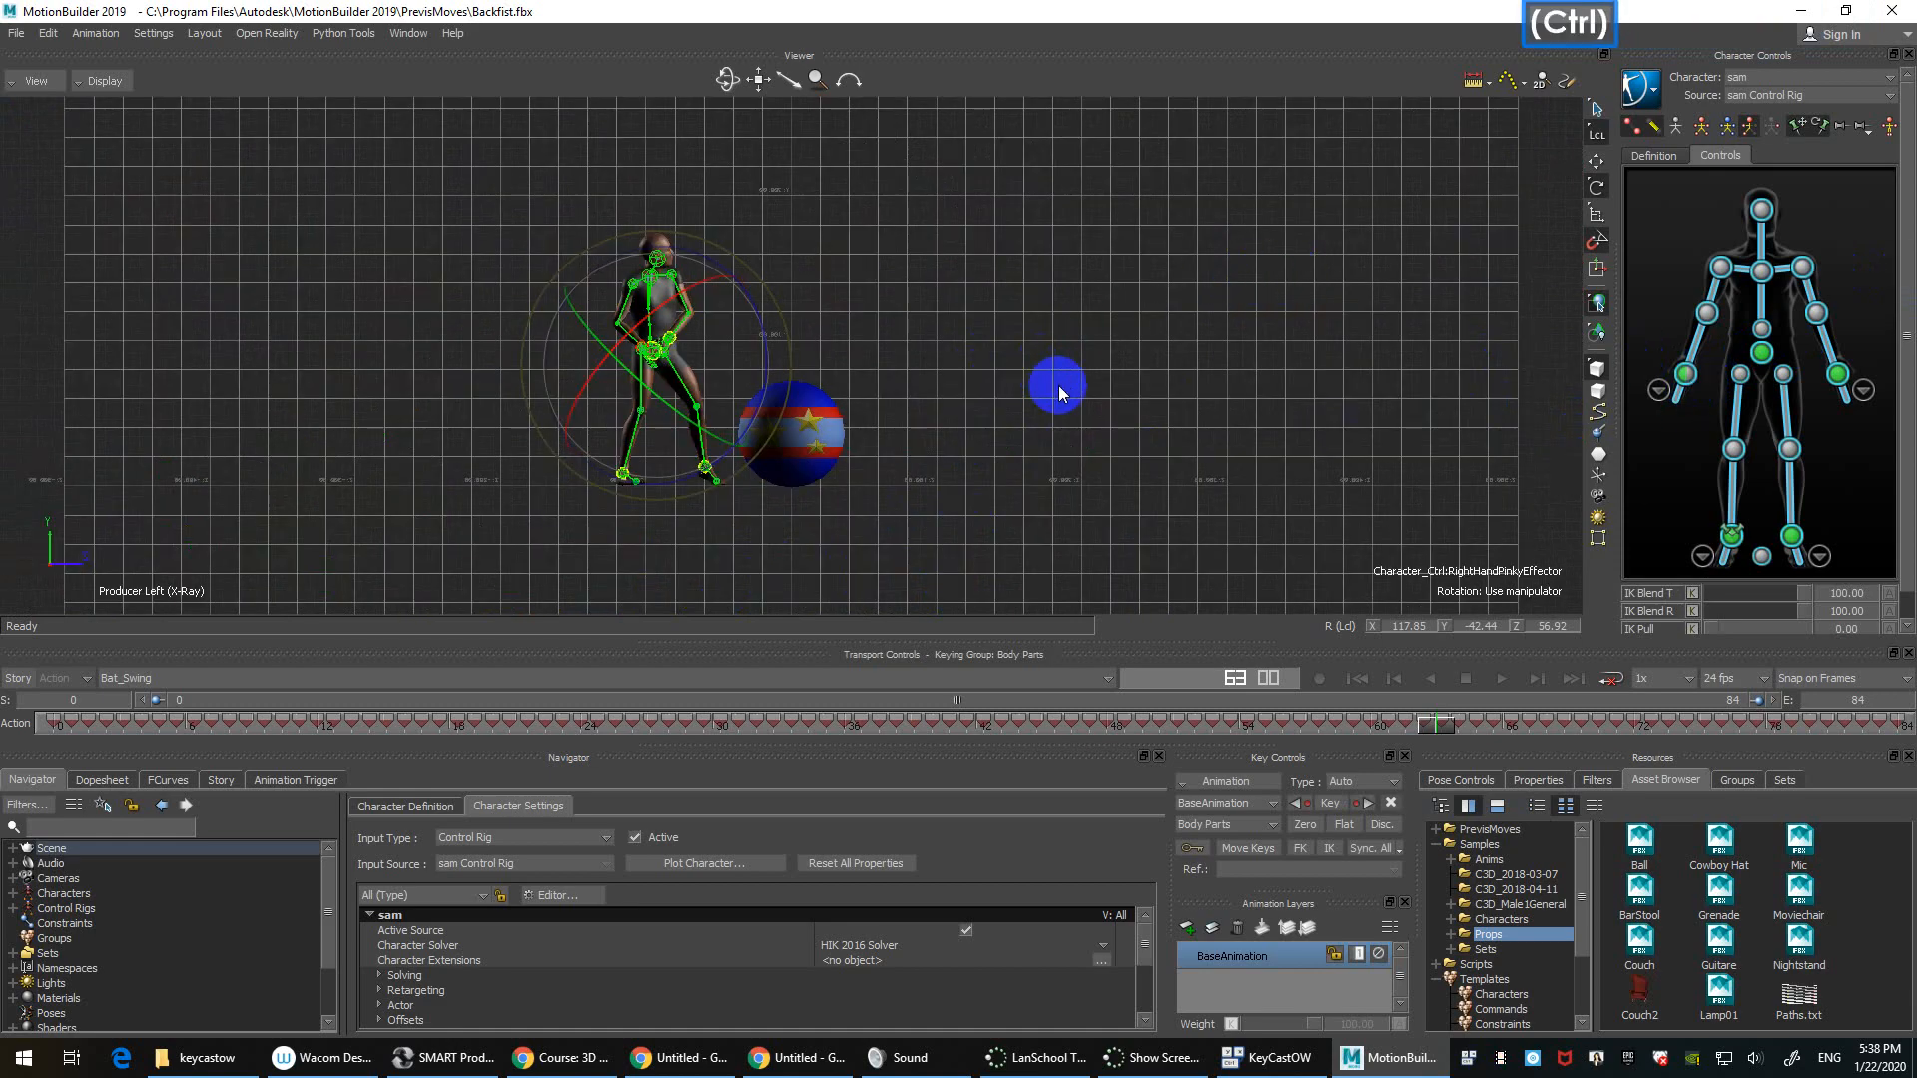
pyautogui.hotkey('ctrl', 'e')
pyautogui.keyDown('ctrl'); pyautogui.keyDown('shift'); pyautogui.moveTo(1061, 387); pyautogui.dragTo(1102, 272); pyautogui.keyUp('shift'); pyautogui.keyUp('ctrl')
# Step: Back in the Schematic, reselect the whole Character_Ctrl:Reference hierarchy, then deselect it
pyautogui.hotkey('ctrl', 'w')
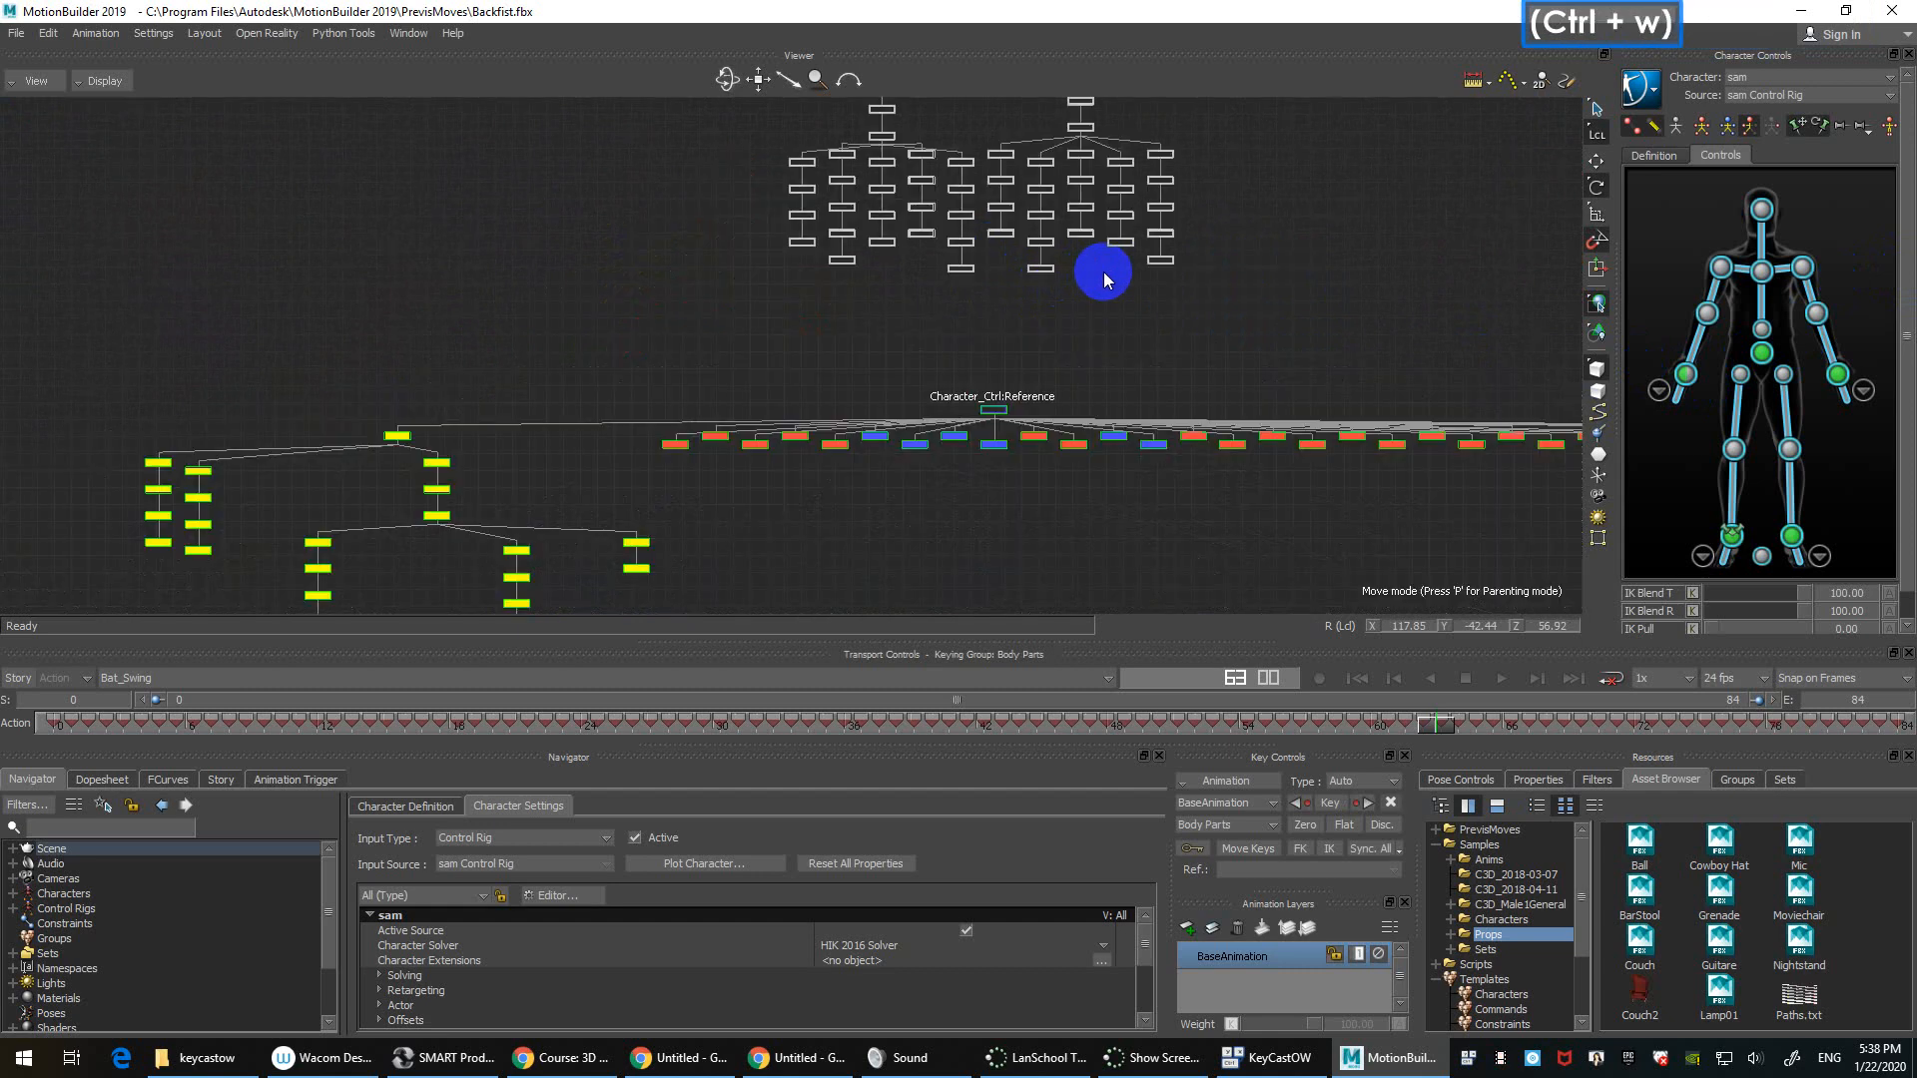
pyautogui.keyDown('ctrl'); pyautogui.moveTo(1098, 348); pyautogui.dragTo(1088, 267); pyautogui.keyUp('ctrl')
pyautogui.keyDown('shift'); pyautogui.moveTo(1088, 268); pyautogui.dragTo(1166, 259); pyautogui.keyUp('shift')
pyautogui.click(1157, 289)
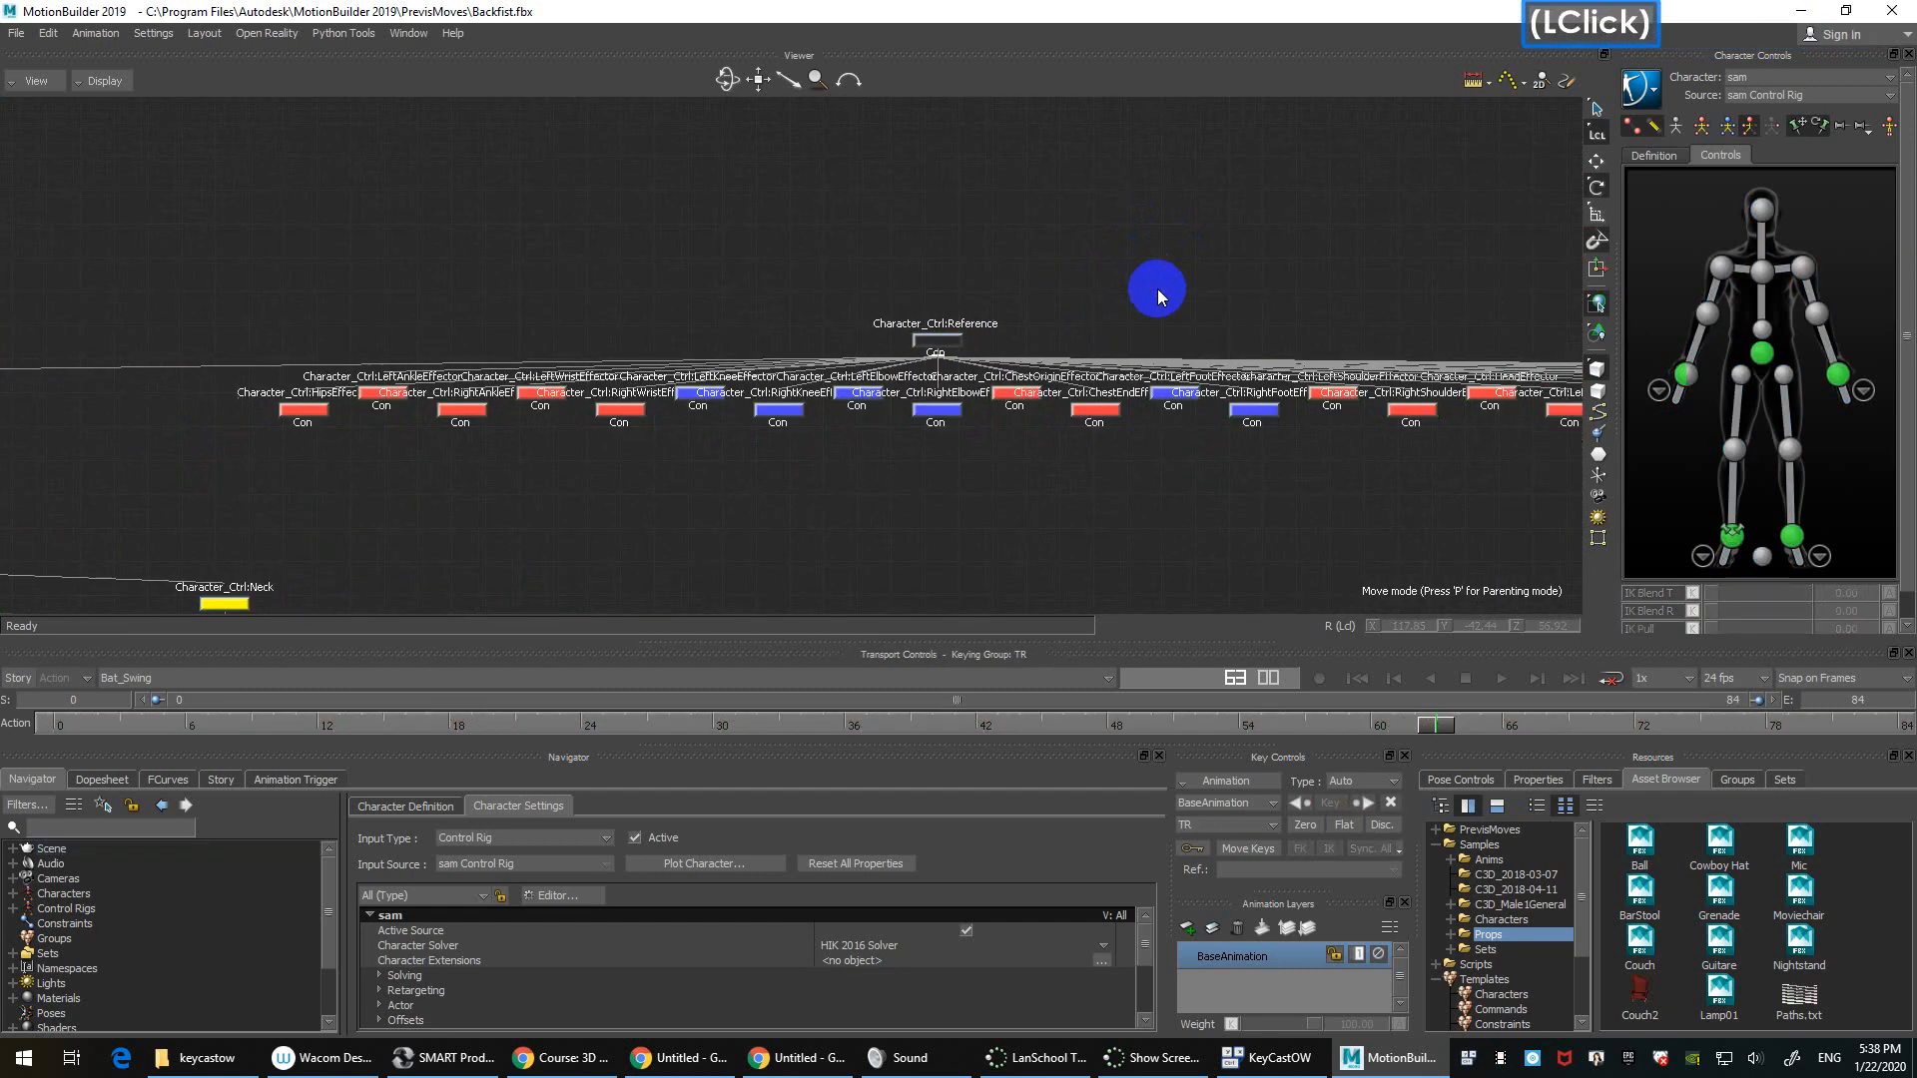
pyautogui.press('space')
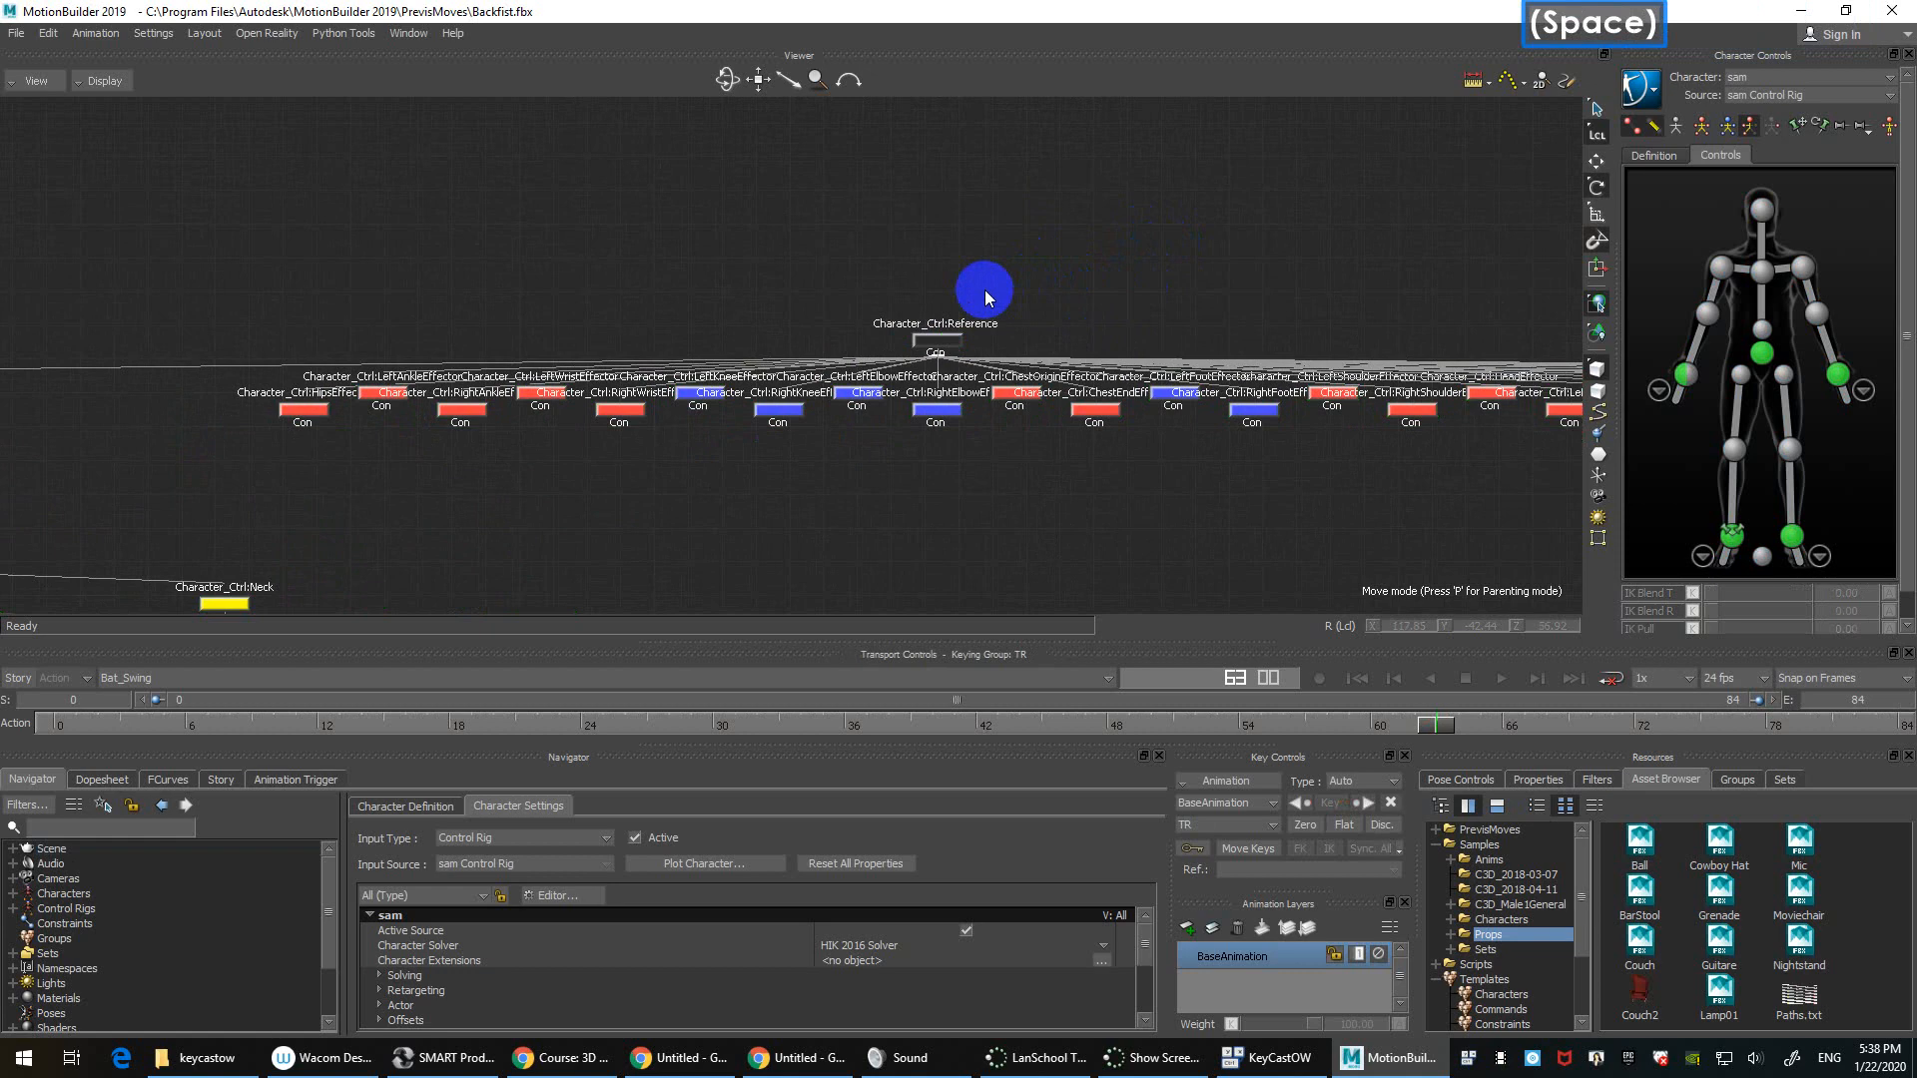
pyautogui.click(949, 340)
pyautogui.doubleClick(949, 340)
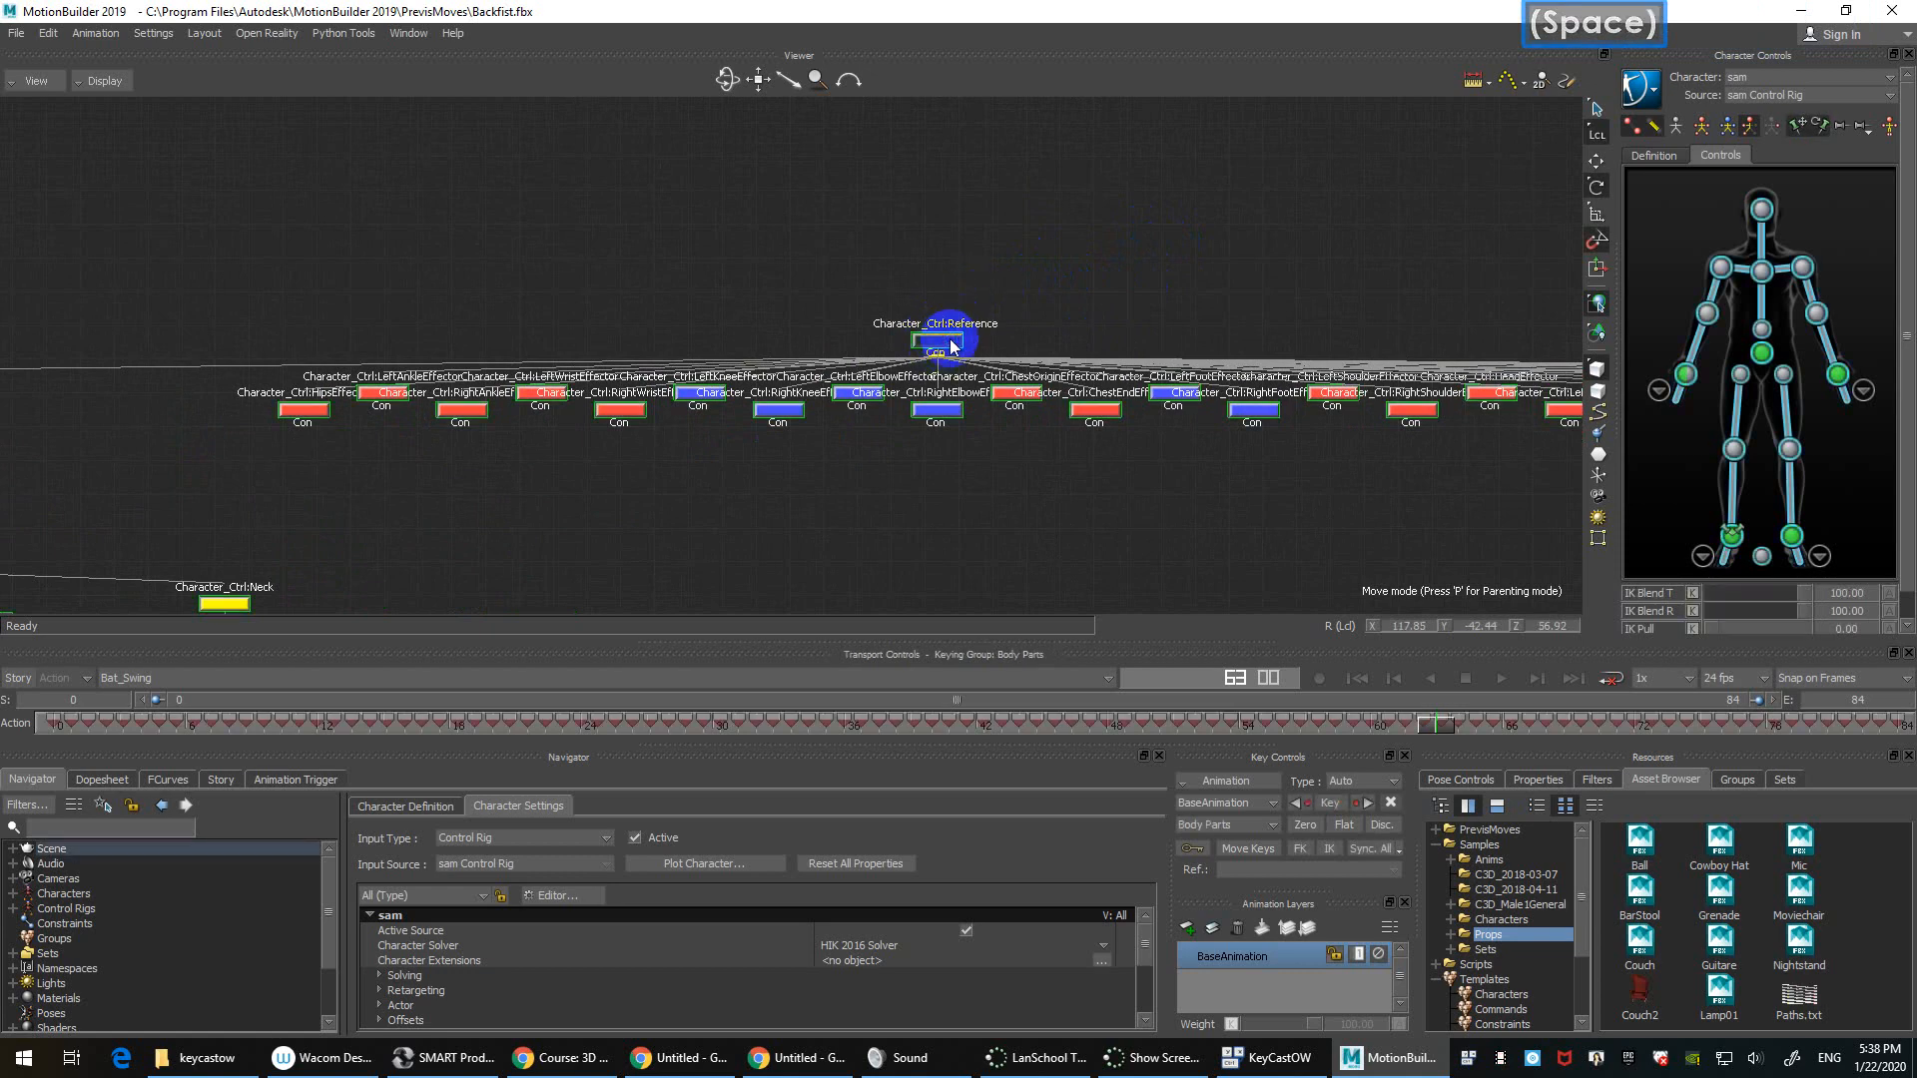
pyautogui.click(1093, 245)
# Step: Zoom the schematic onto the master skeleton tree, then return to the 3D perspective view
pyautogui.keyDown('ctrl'); pyautogui.moveTo(1086, 233); pyautogui.dragTo(1148, 350); pyautogui.keyUp('ctrl')
pyautogui.keyDown('shift'); pyautogui.moveTo(847, 161); pyautogui.dragTo(829, 212); pyautogui.keyUp('shift')
pyautogui.keyDown('shift'); pyautogui.moveTo(747, 267); pyautogui.dragTo(831, 171); pyautogui.keyUp('shift')
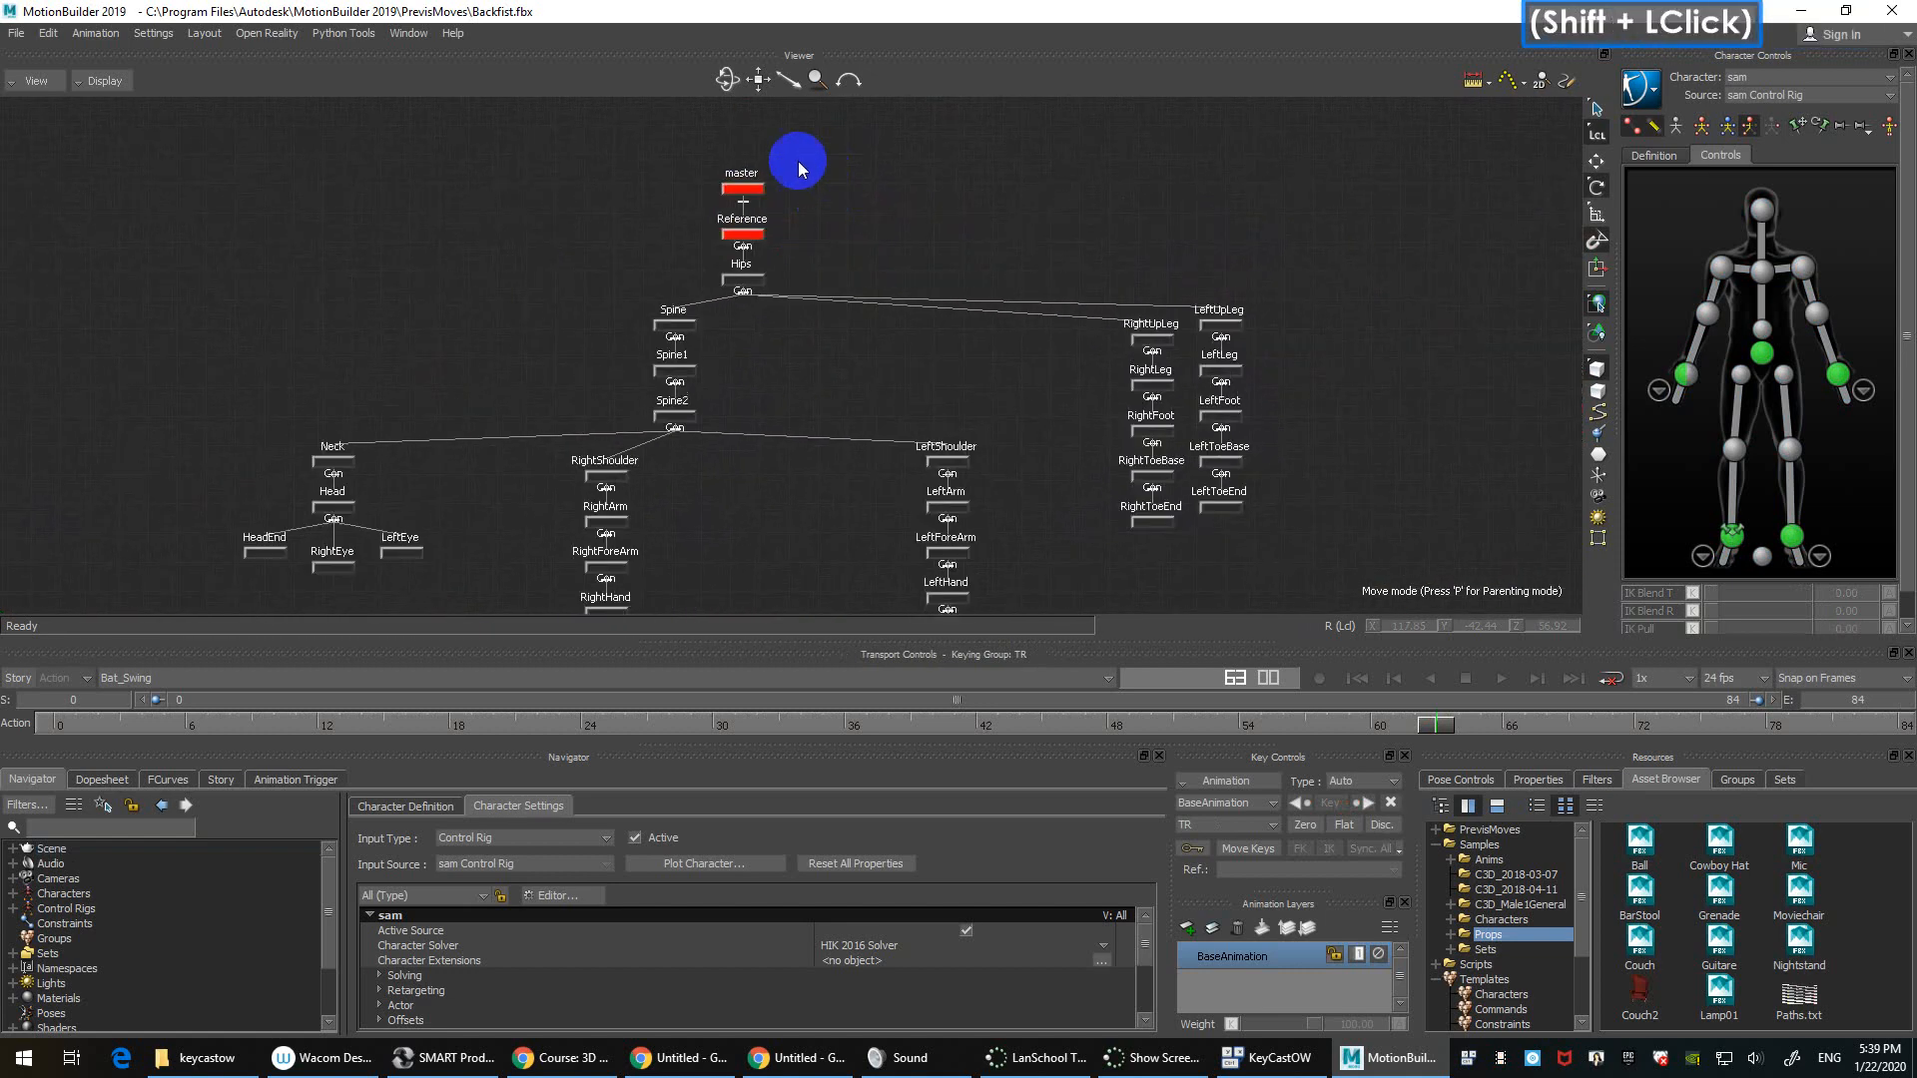
pyautogui.press('space')
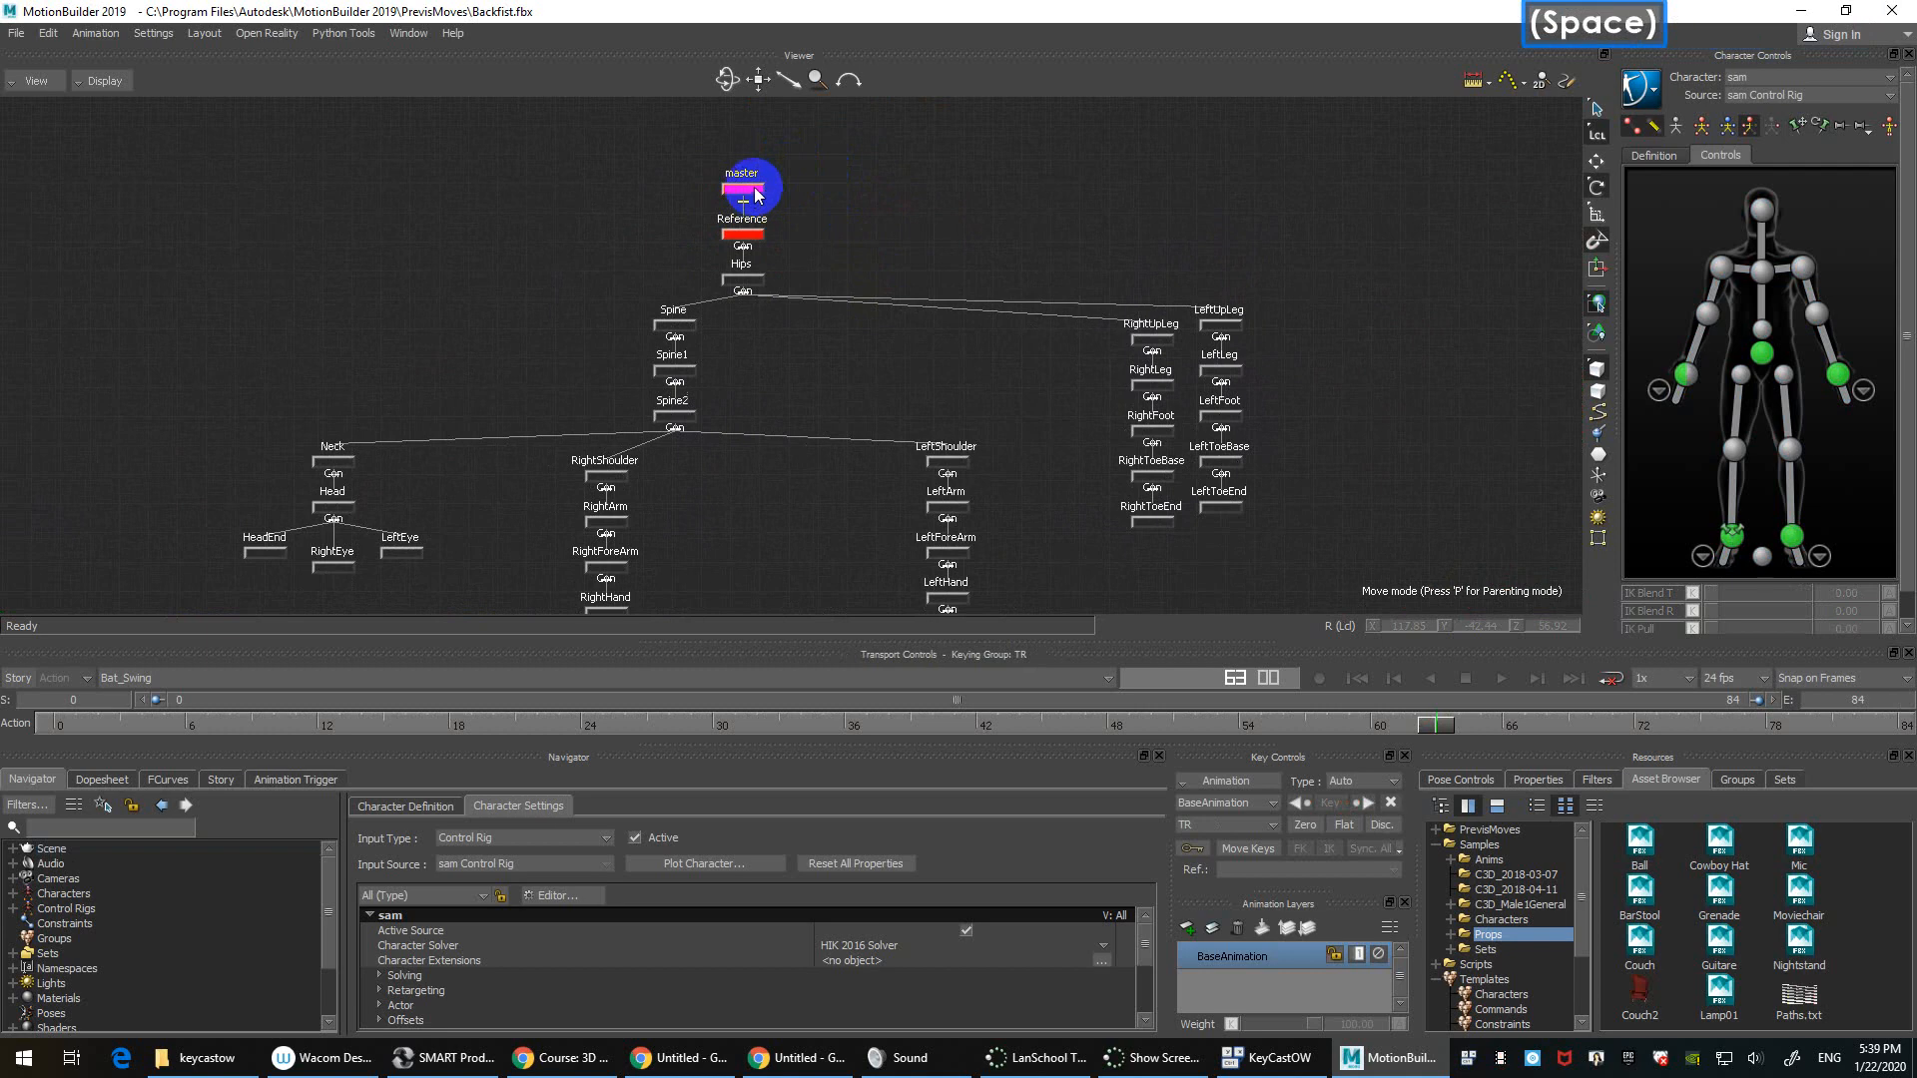
pyautogui.hotkey('ctrl', 'w')
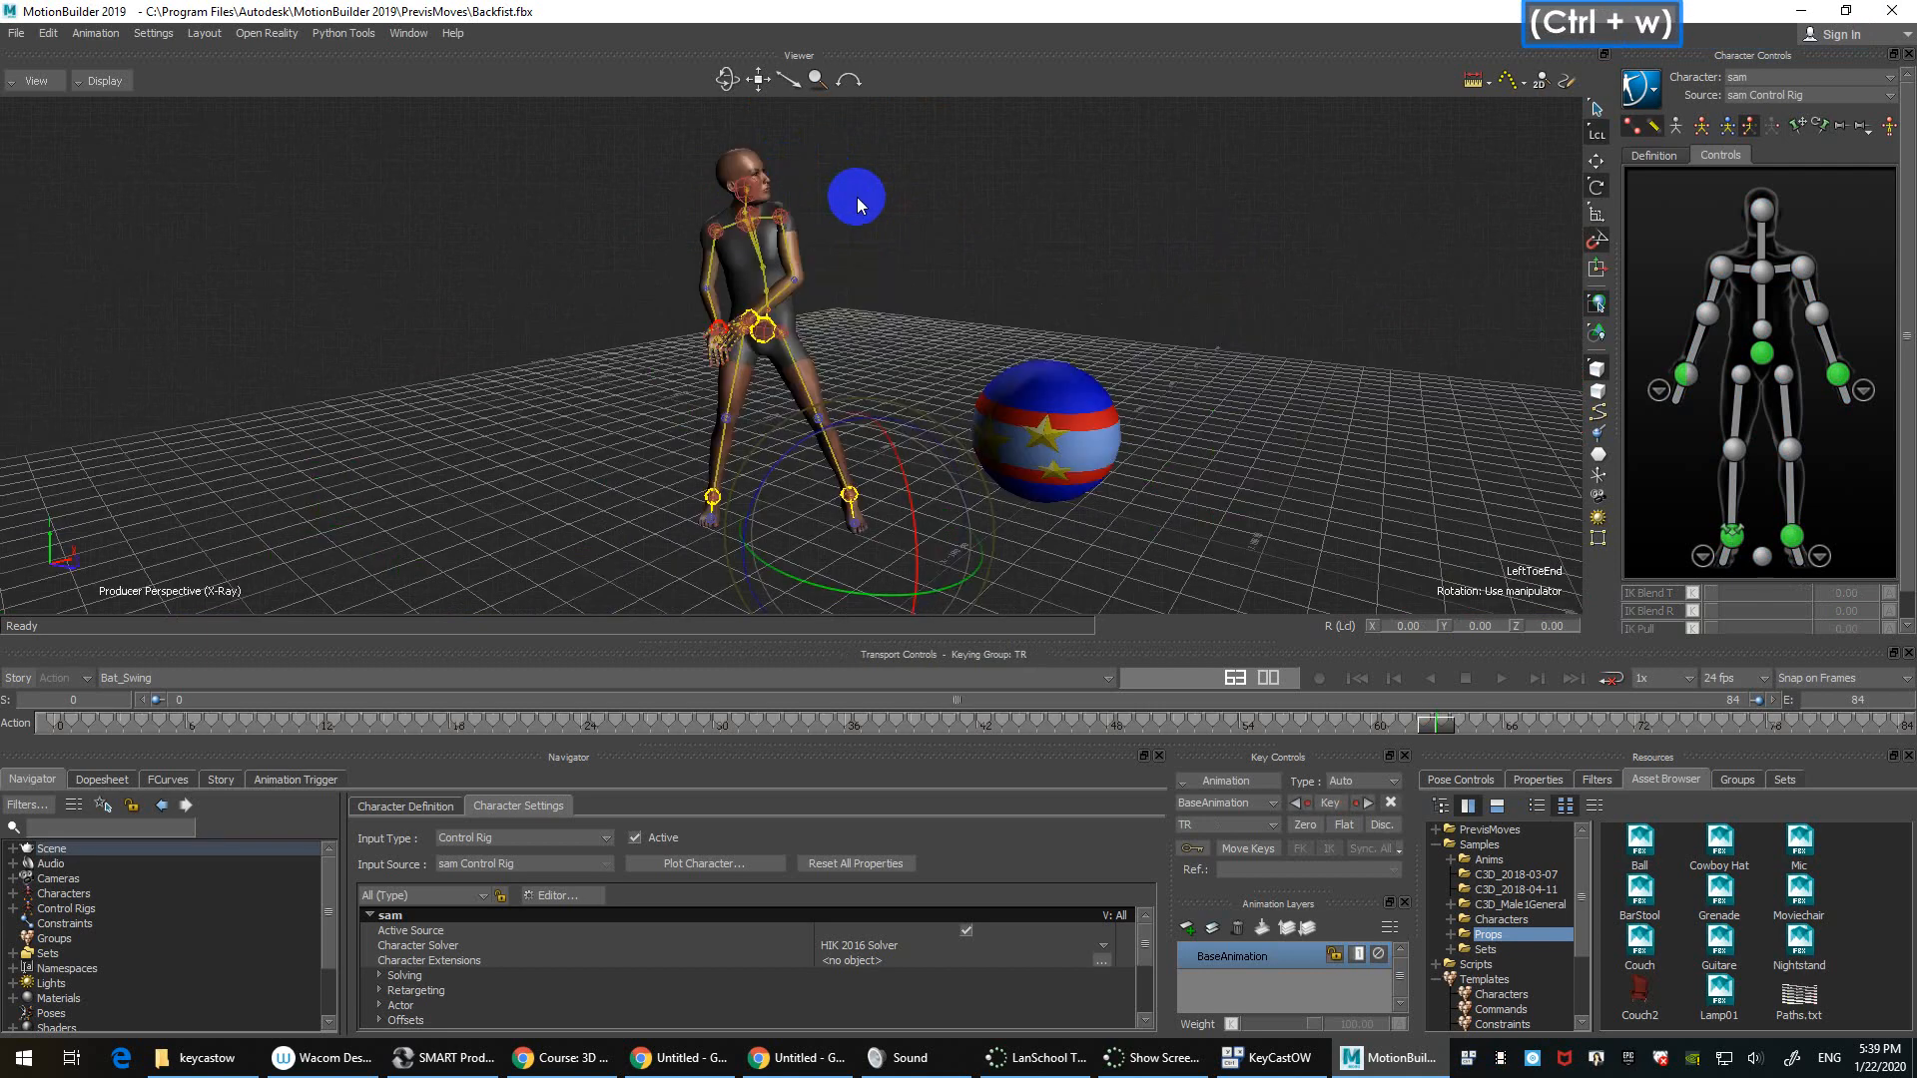
# Step: Move the camera closer to sam and switch the skeleton display style in Character Controls
pyautogui.keyDown('ctrl'); pyautogui.click(1015, 287); pyautogui.keyUp('ctrl')
pyautogui.keyDown('ctrl'); pyautogui.moveTo(1016, 286); pyautogui.dragTo(1801, 130); pyautogui.keyUp('ctrl')
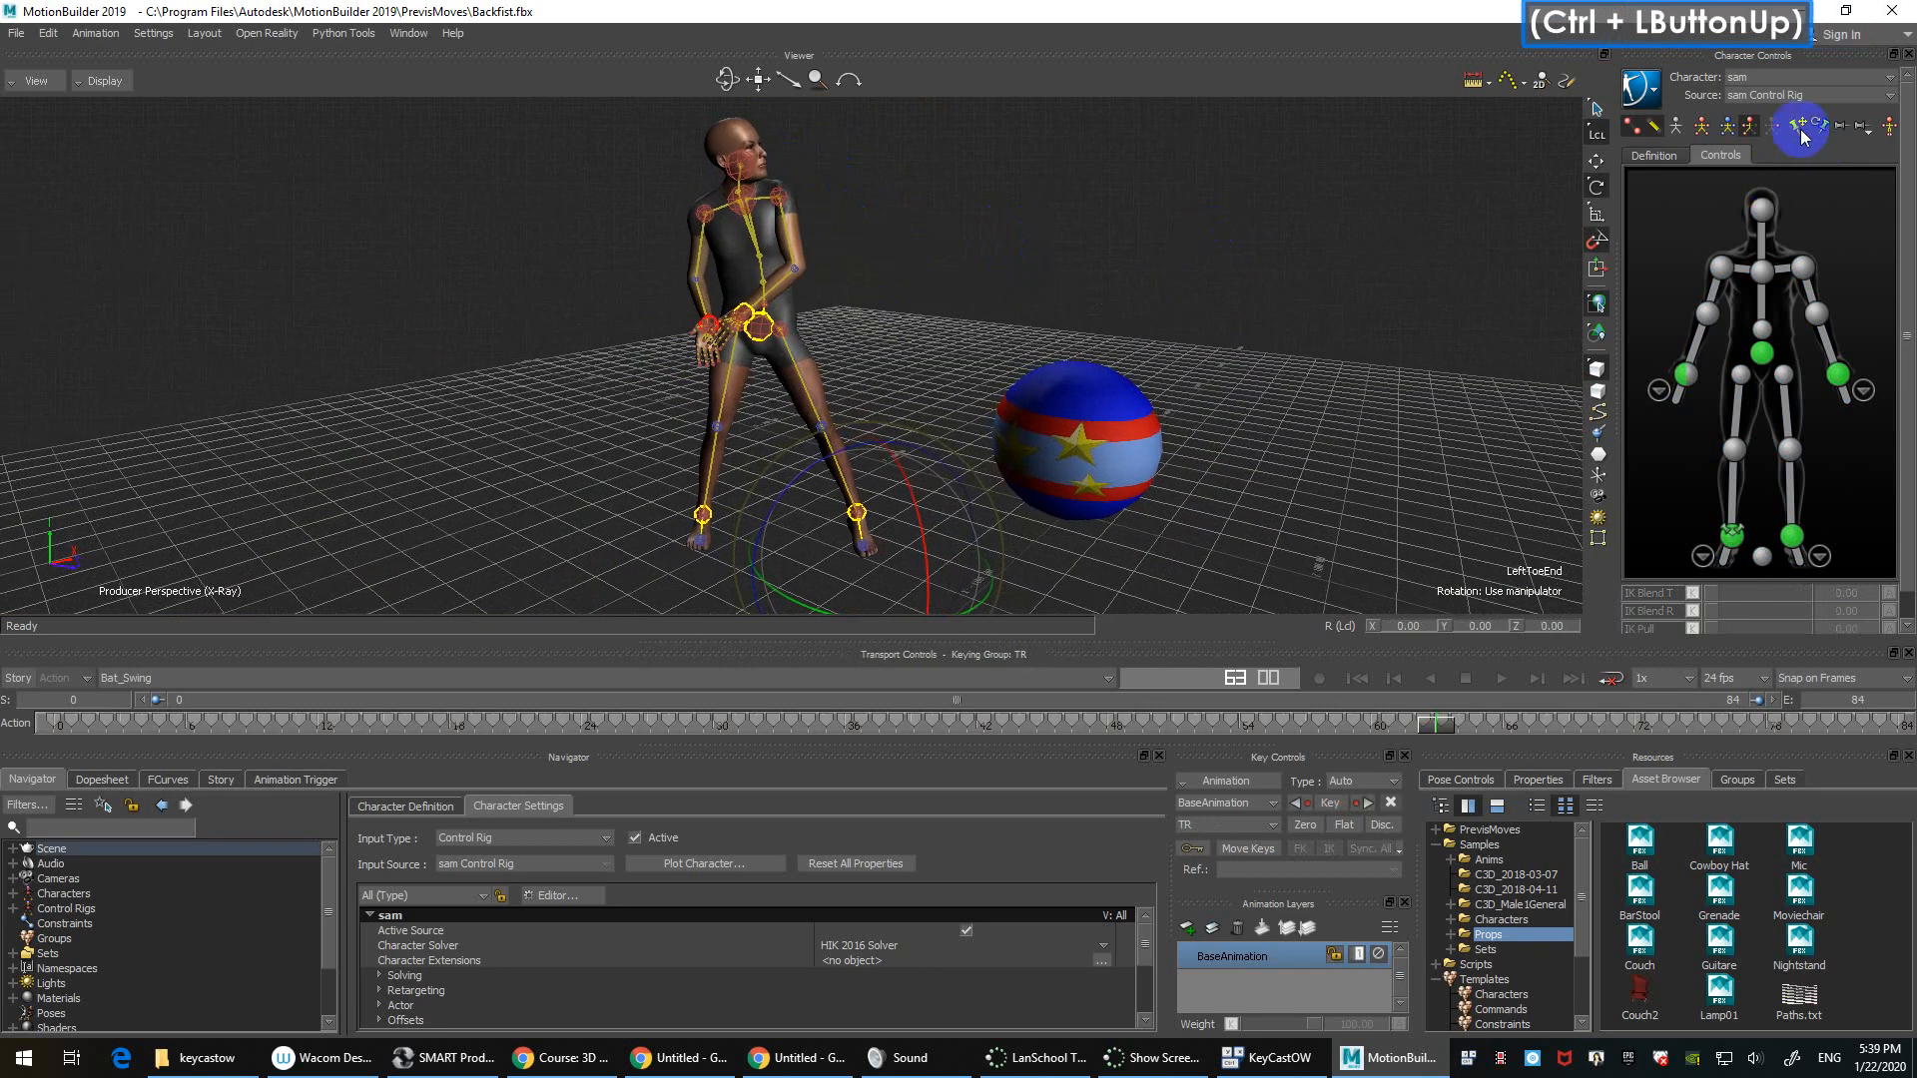
pyautogui.click(1654, 128)
pyautogui.click(1678, 127)
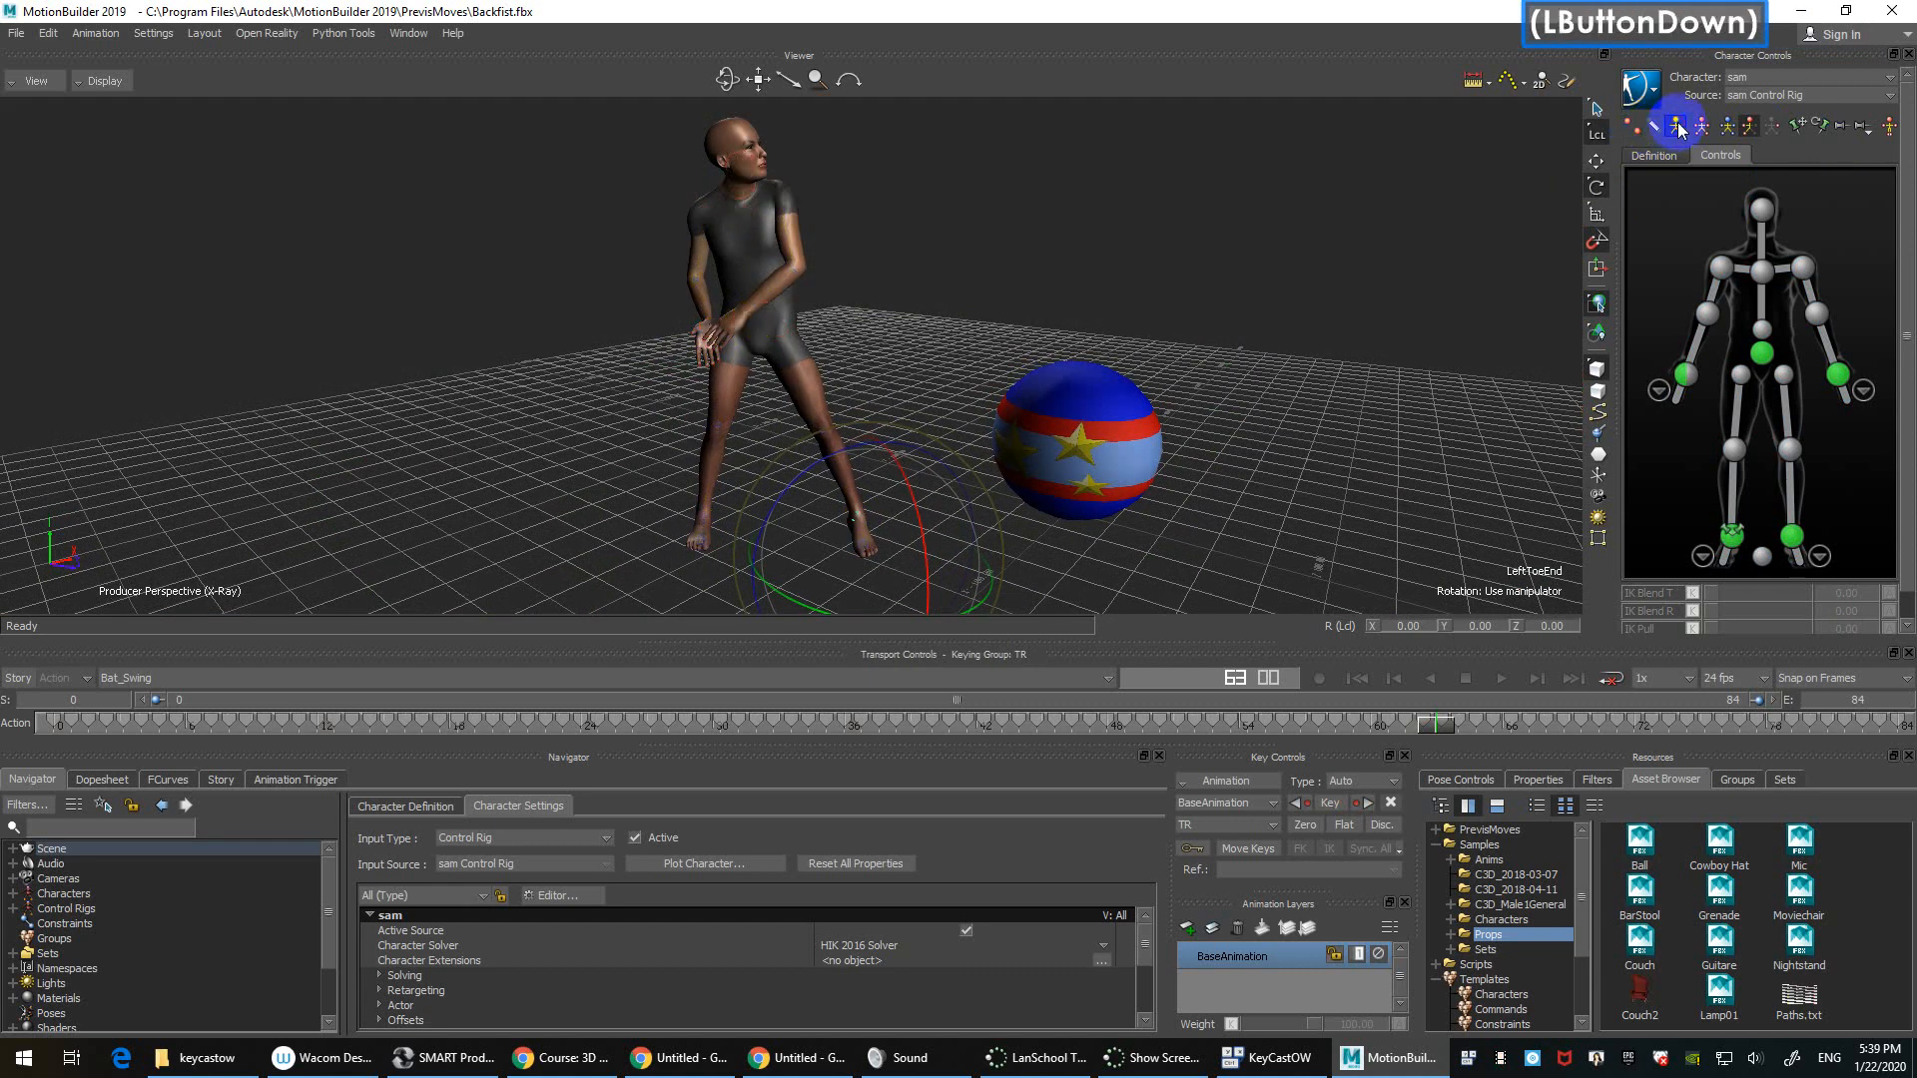
pyautogui.keyDown('ctrl'); pyautogui.moveTo(910, 345); pyautogui.dragTo(912, 238); pyautogui.keyUp('ctrl')
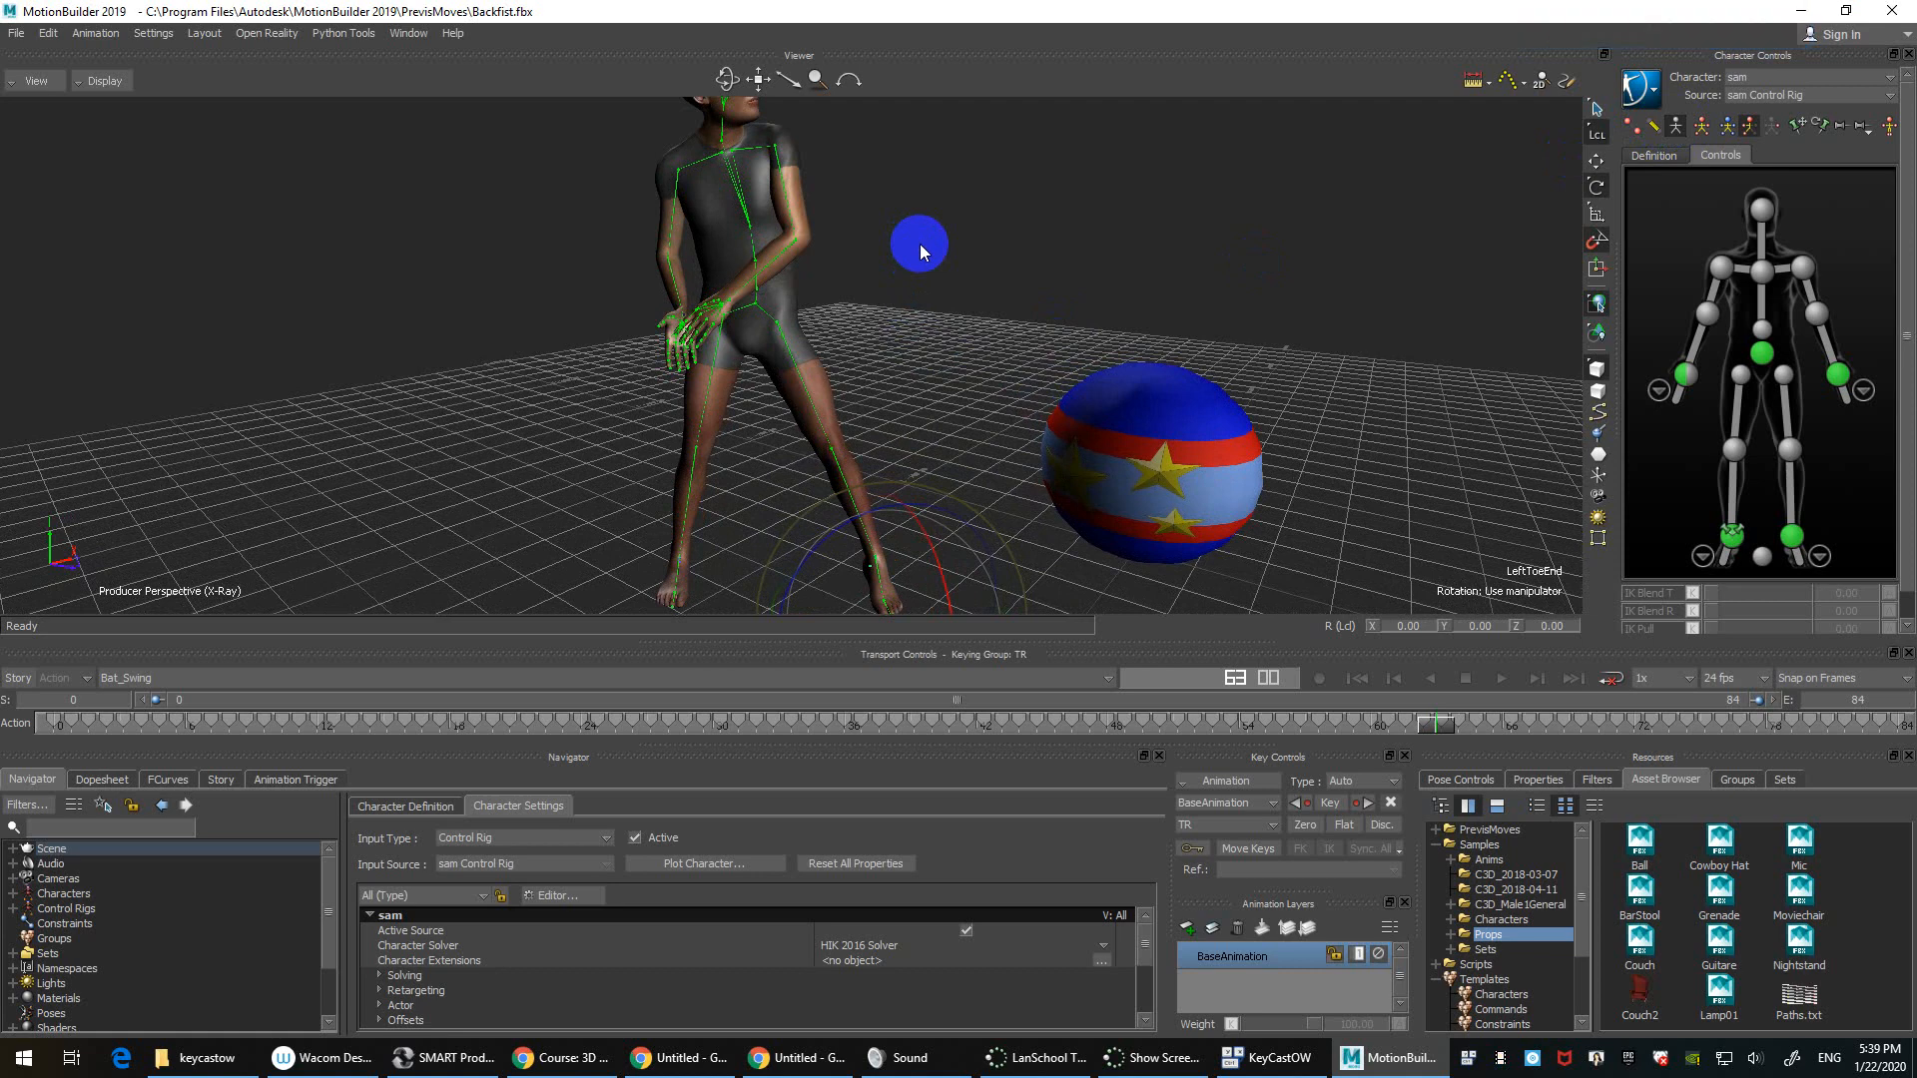
# Step: Show the Schematic with Ctrl+W and pan it to frame both the master and rig trees
pyautogui.hotkey('ctrl', 'w')
pyautogui.keyDown('ctrl'); pyautogui.moveTo(919, 244); pyautogui.dragTo(955, 157); pyautogui.keyUp('ctrl')
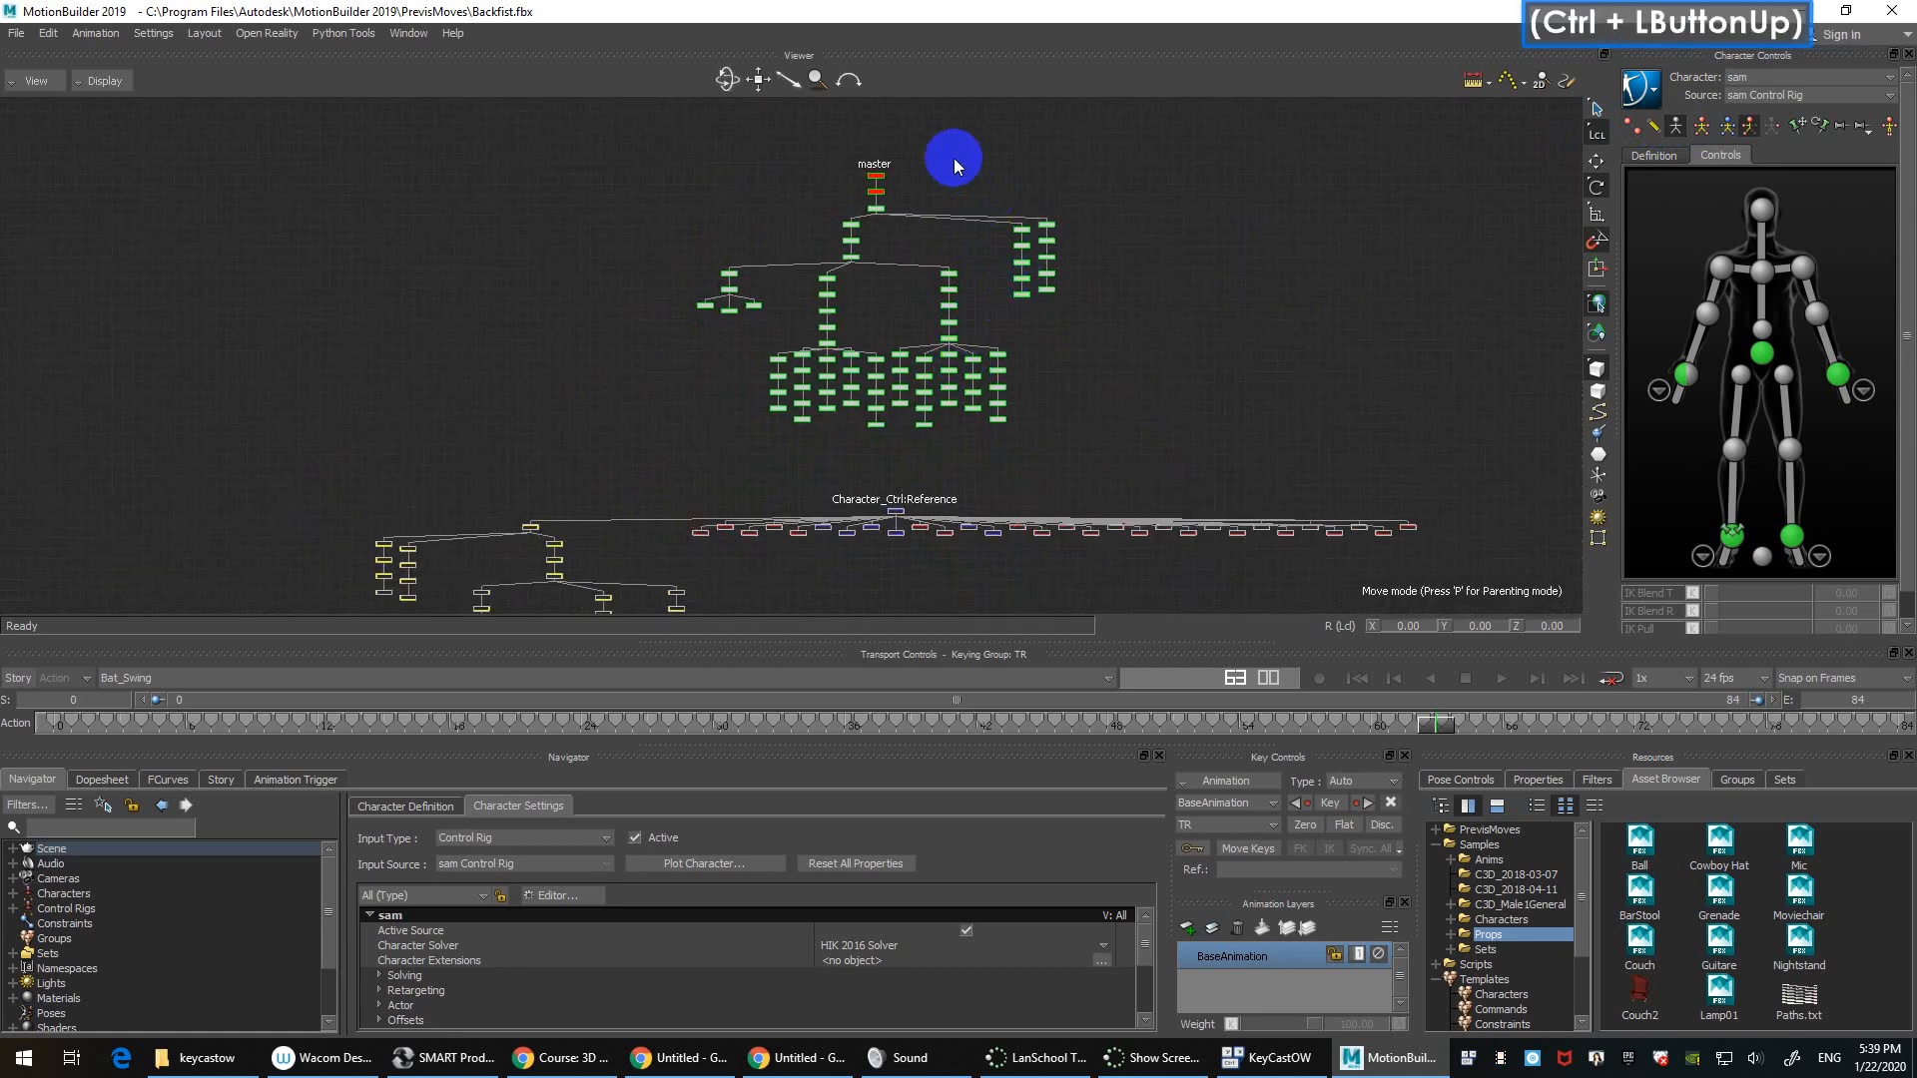
pyautogui.keyDown('shift'); pyautogui.moveTo(1027, 257); pyautogui.dragTo(1159, 320); pyautogui.keyUp('shift')
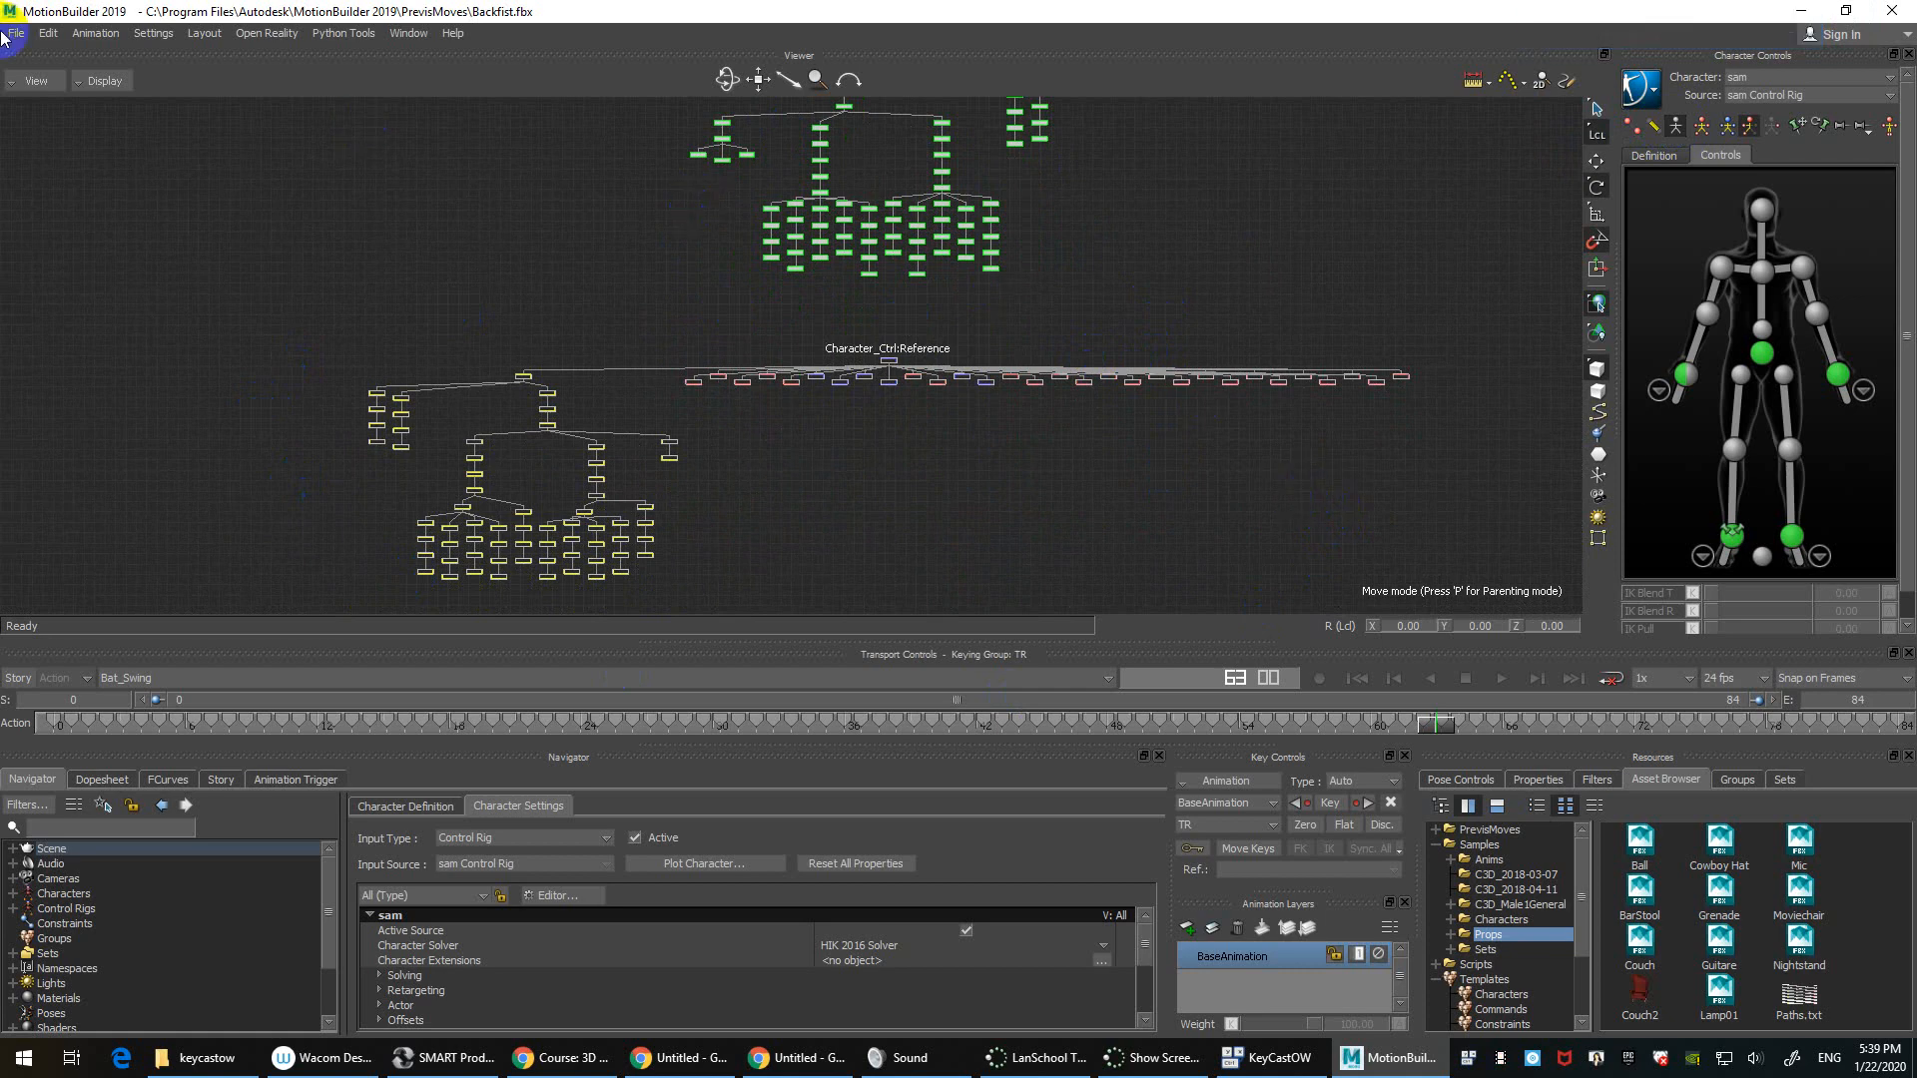
pyautogui.click(36, 80)
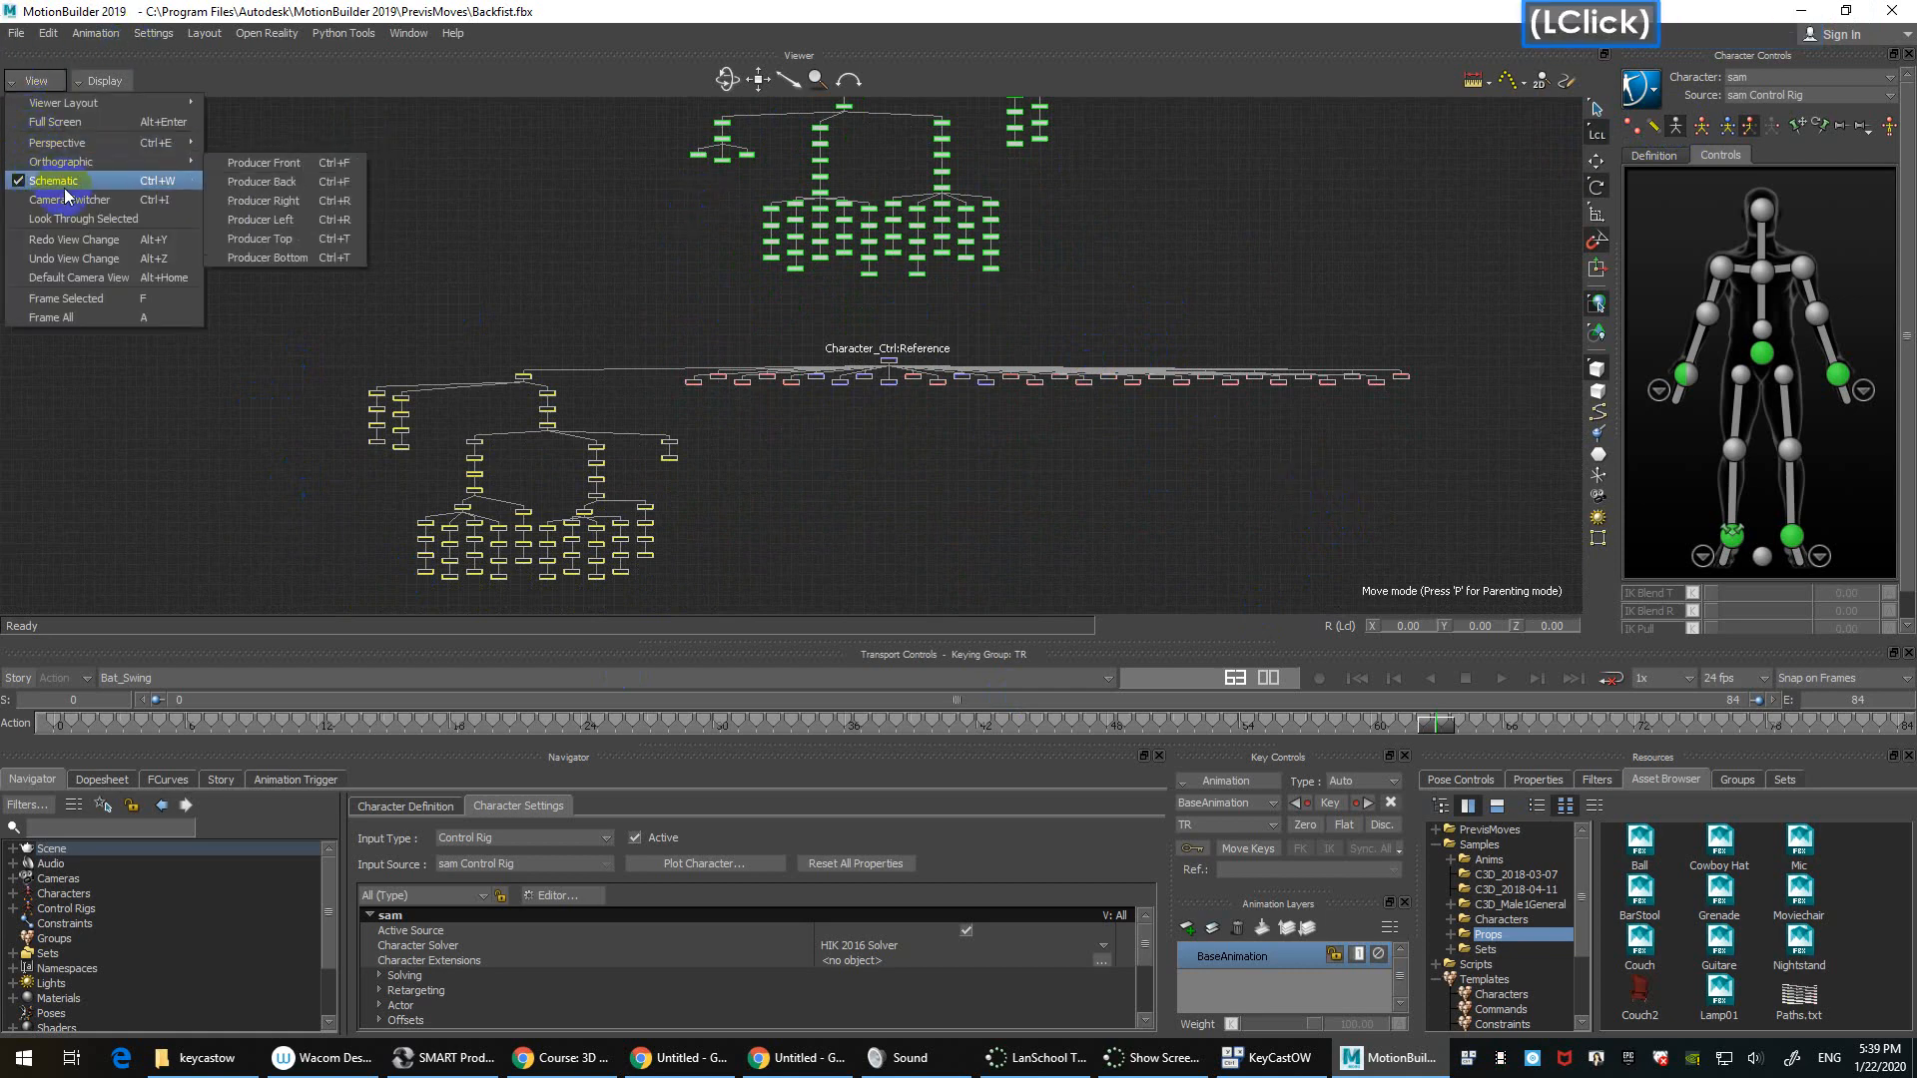
# Step: Switch to the Producer Perspective camera and dolly, pan and orbit around sam and the Ball
pyautogui.moveTo(72, 150)
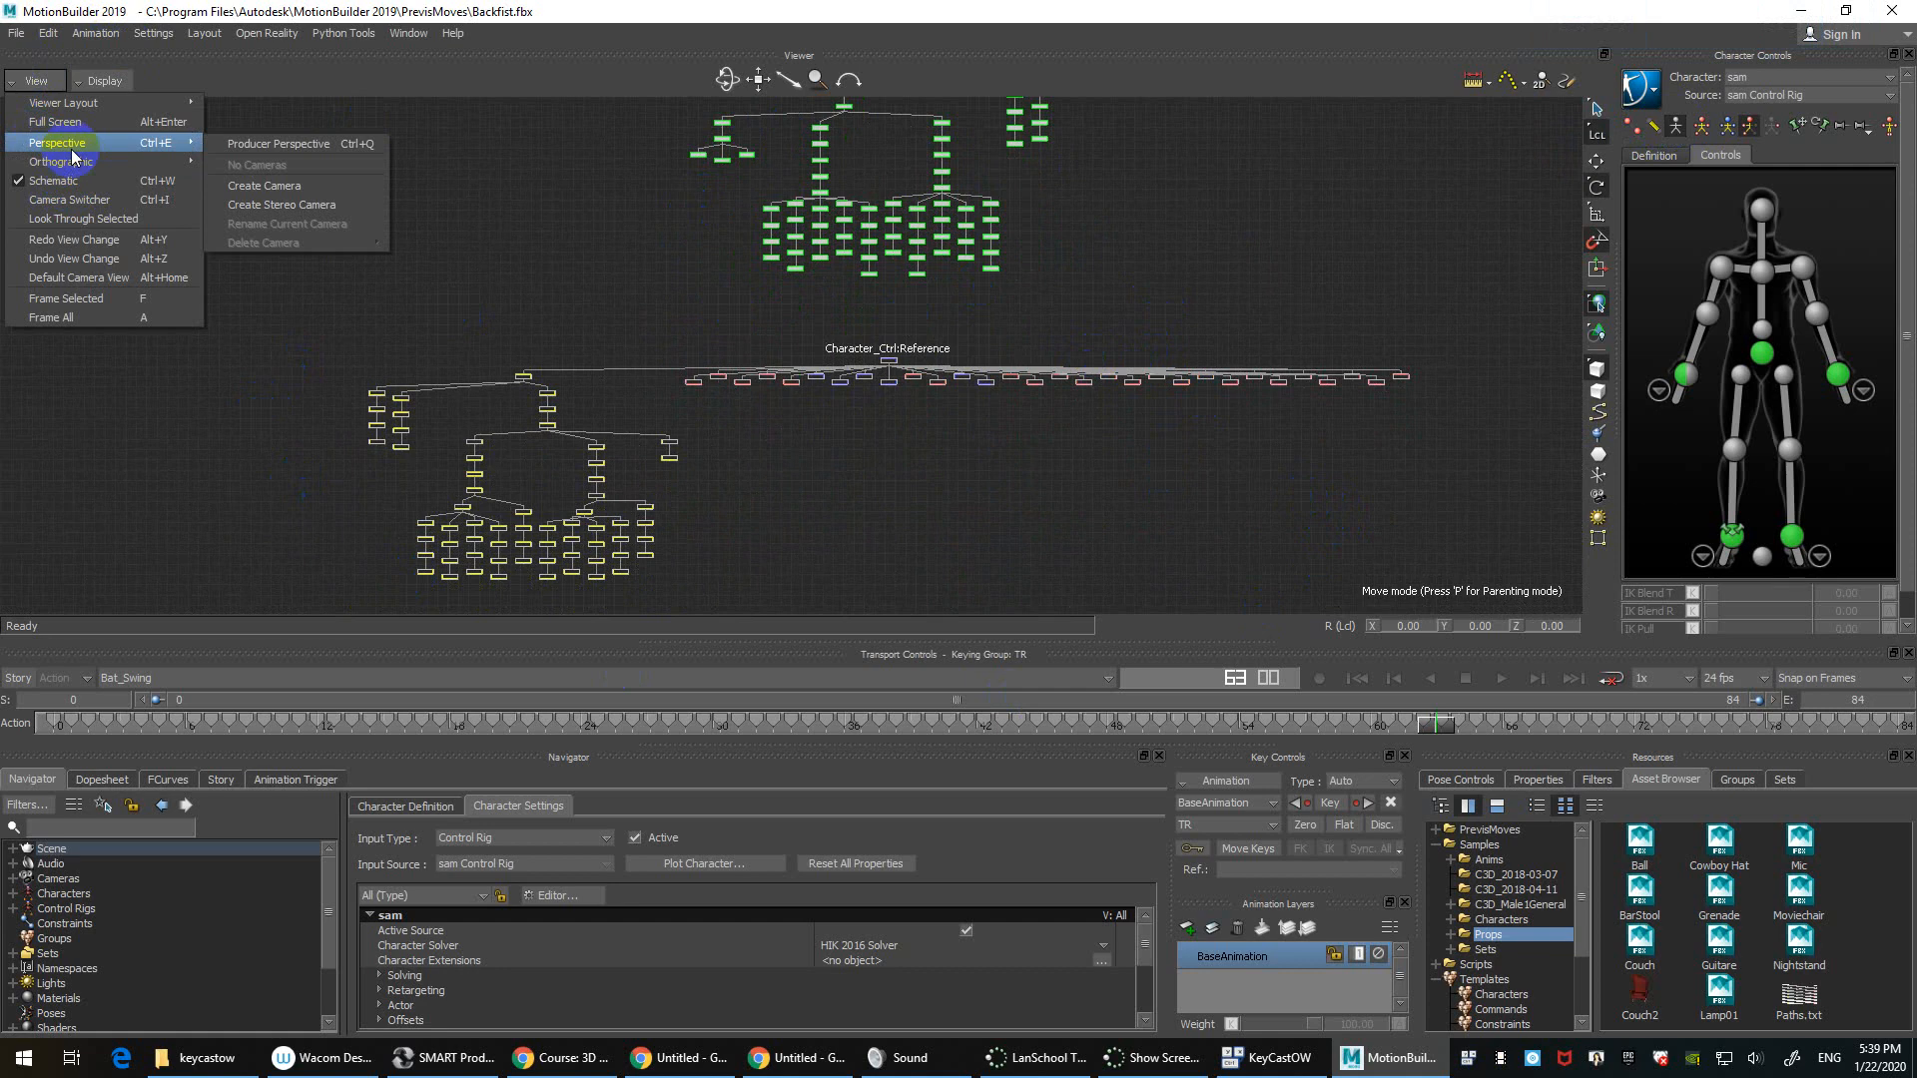
pyautogui.click(278, 144)
pyautogui.click(40, 80)
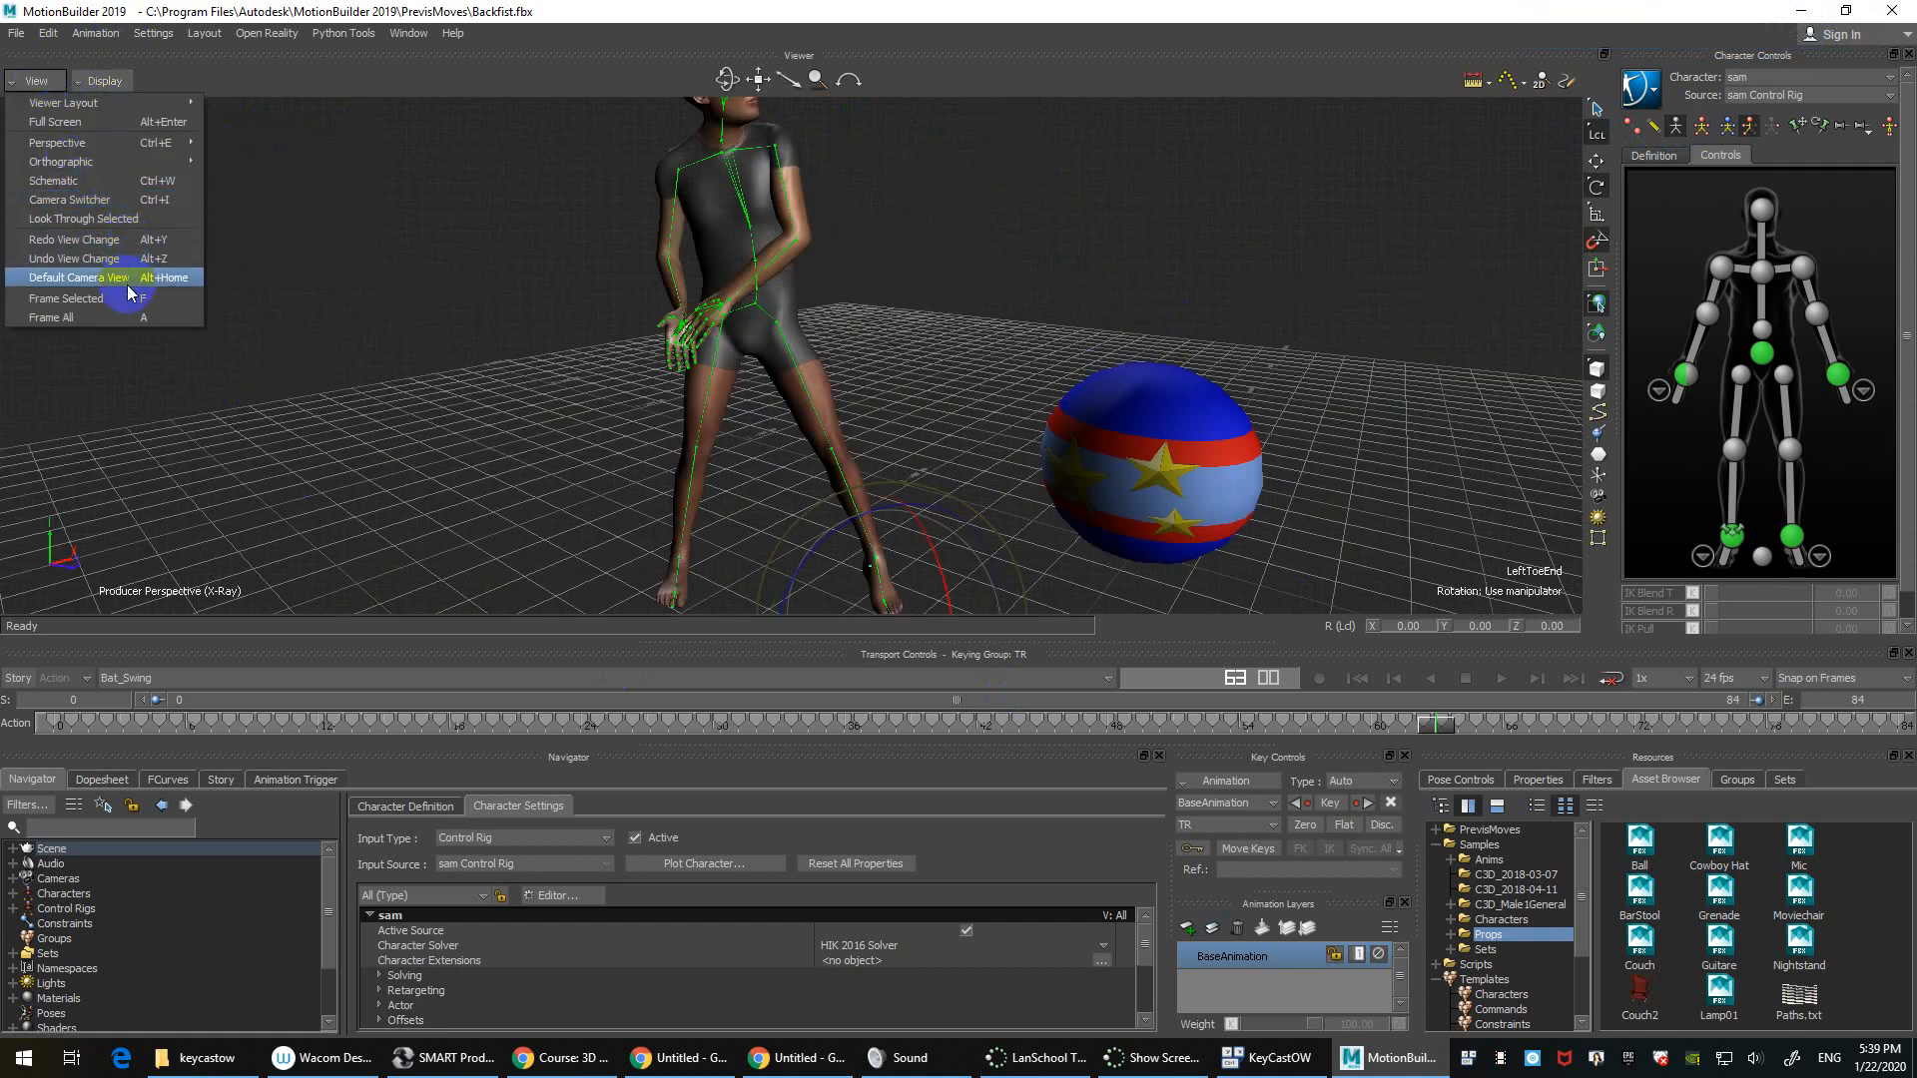
pyautogui.click(524, 384)
pyautogui.keyDown('ctrl'); pyautogui.moveTo(449, 346); pyautogui.dragTo(659, 515); pyautogui.keyUp('ctrl')
pyautogui.keyDown('shift'); pyautogui.moveTo(1125, 266); pyautogui.dragTo(719, 332); pyautogui.keyUp('shift')
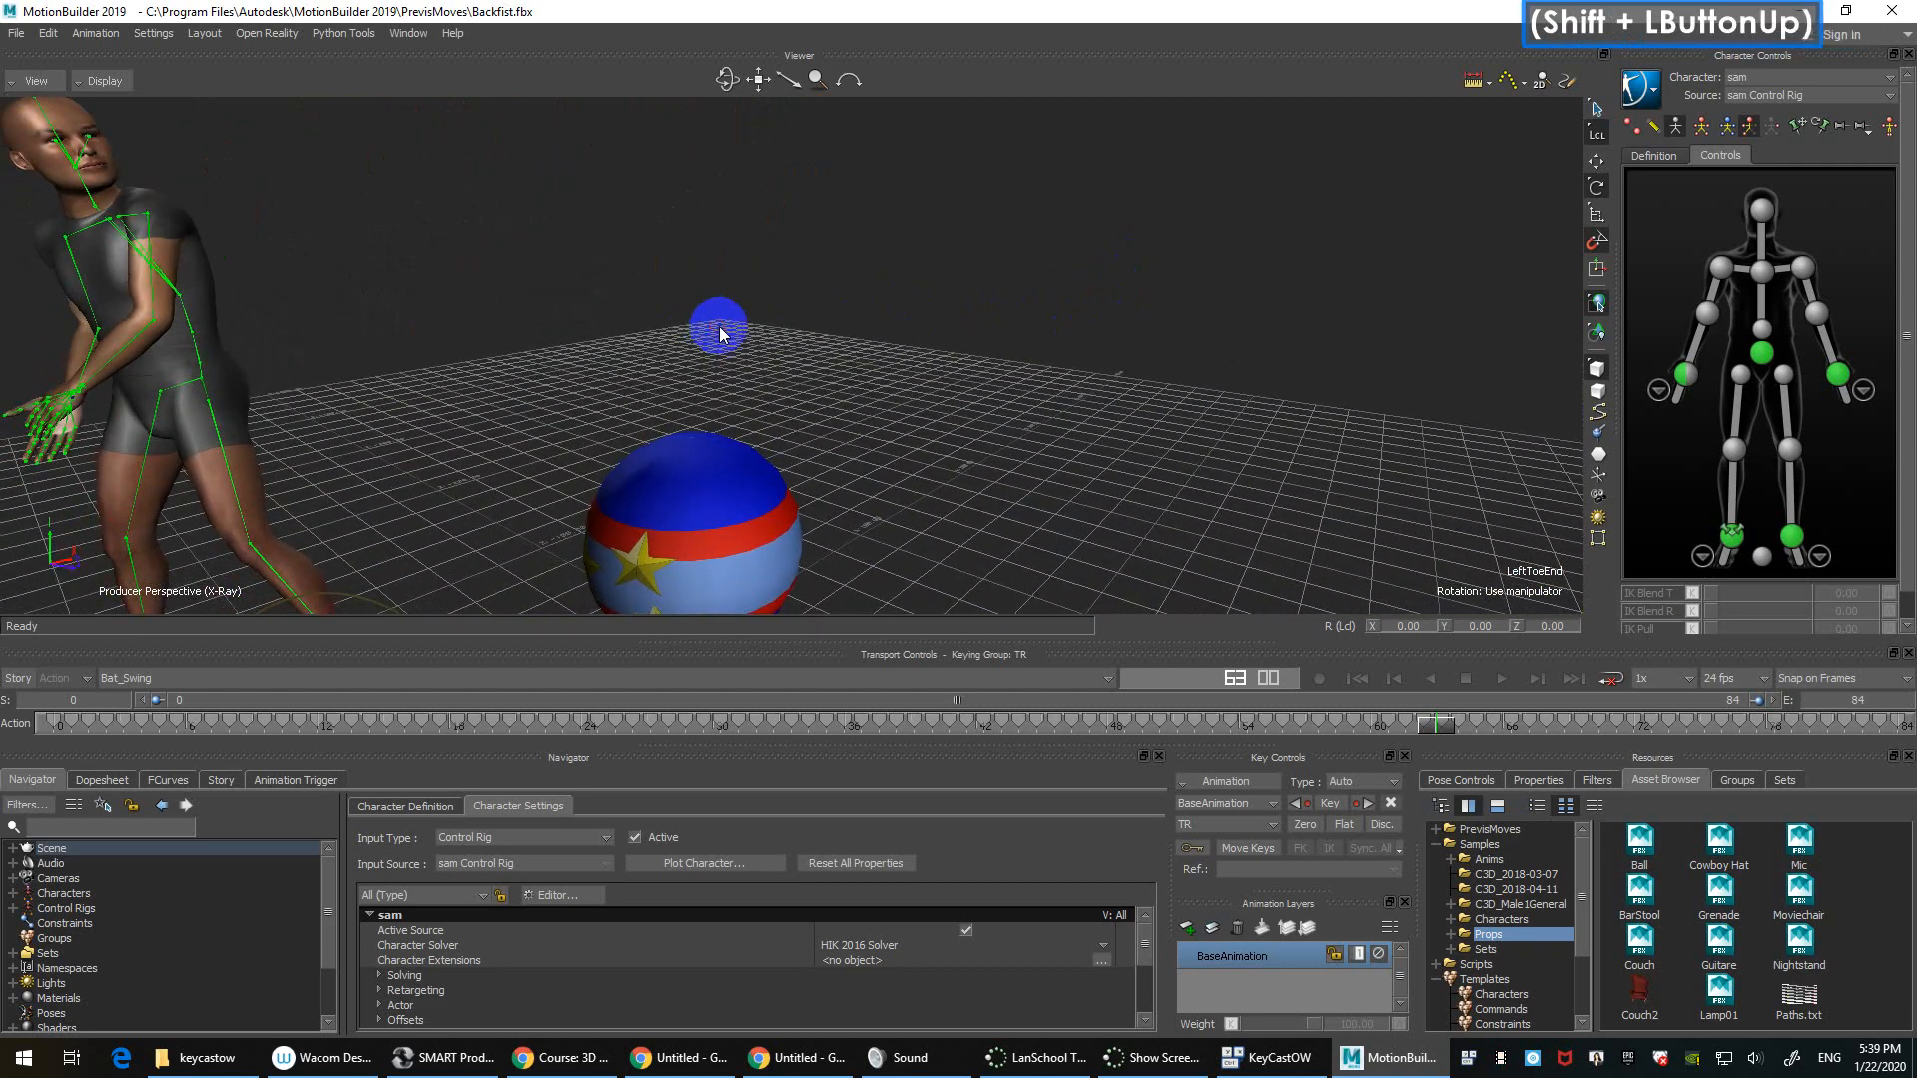
pyautogui.keyDown('shift'); pyautogui.moveTo(653, 245); pyautogui.dragTo(949, 320); pyautogui.keyUp('shift')
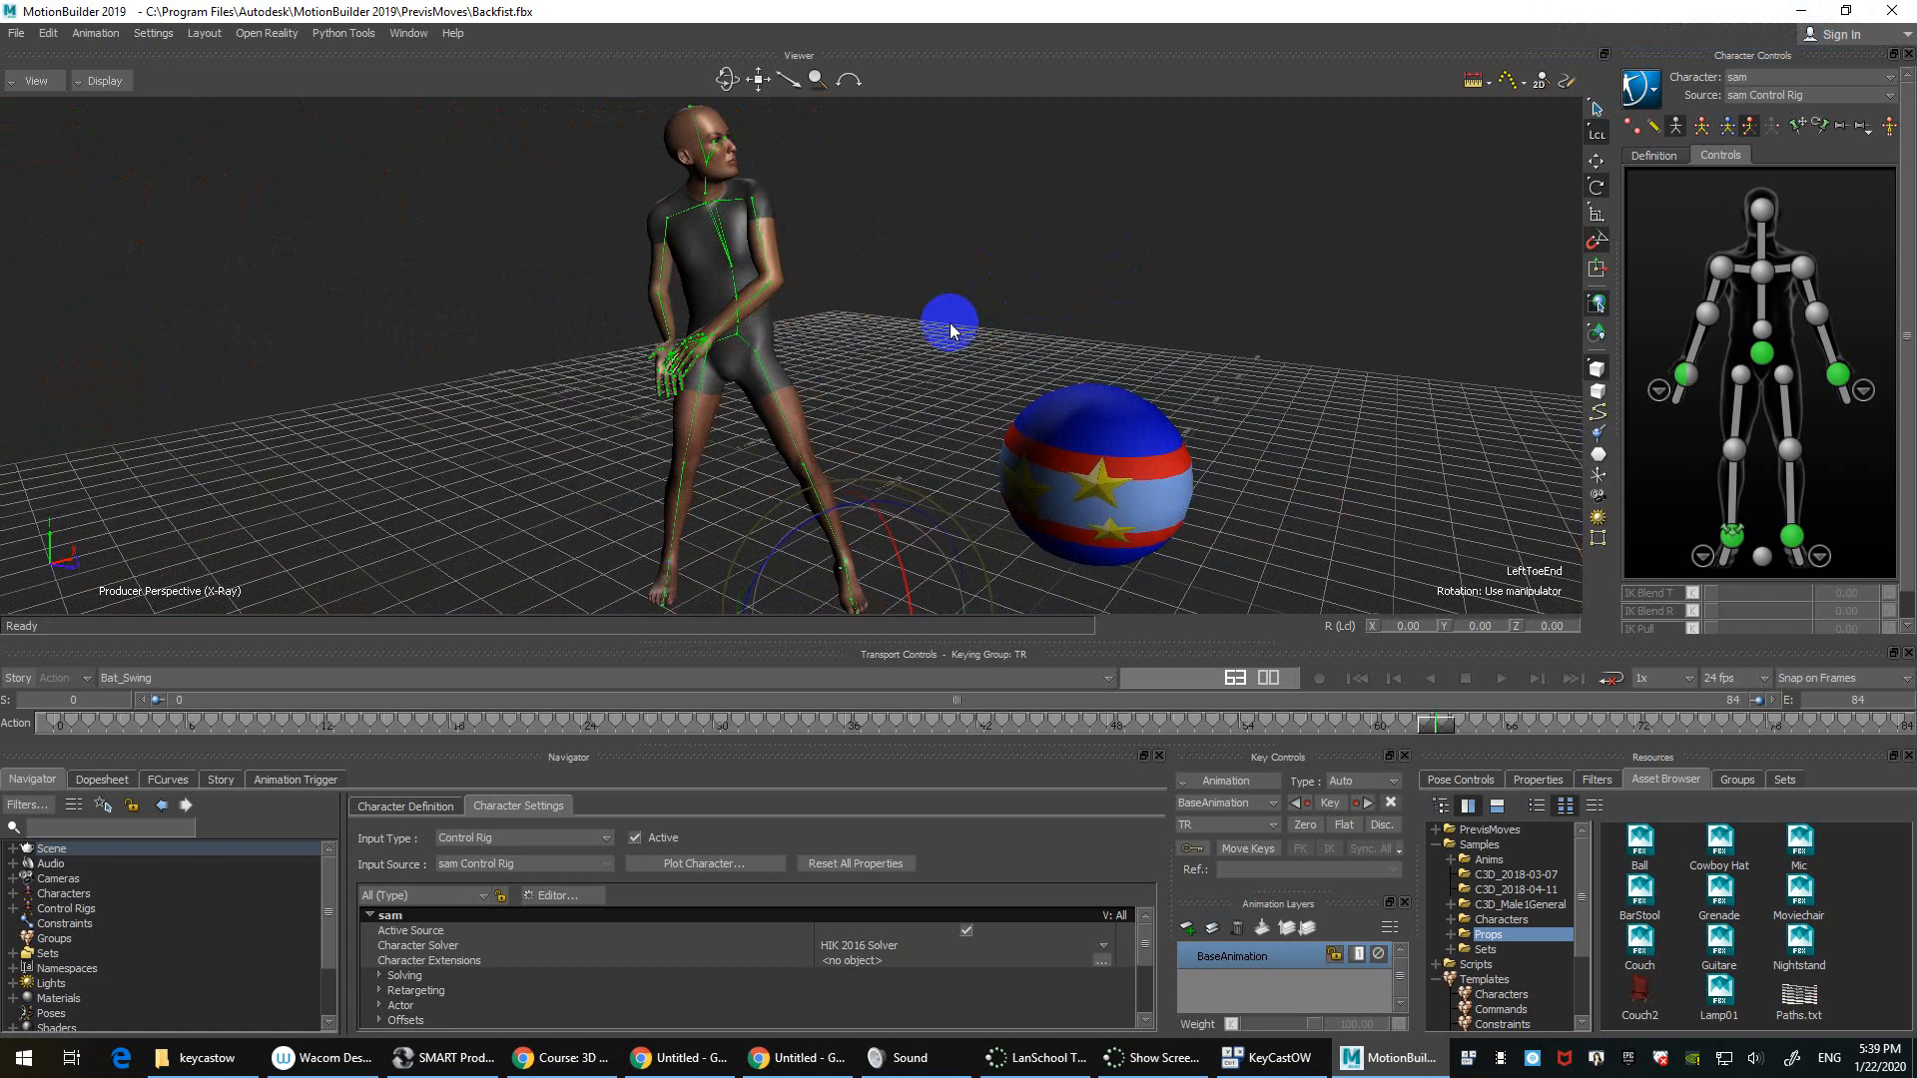
# Step: Reset the camera with View > Default Camera View and reopen the View menu
pyautogui.click(30, 80)
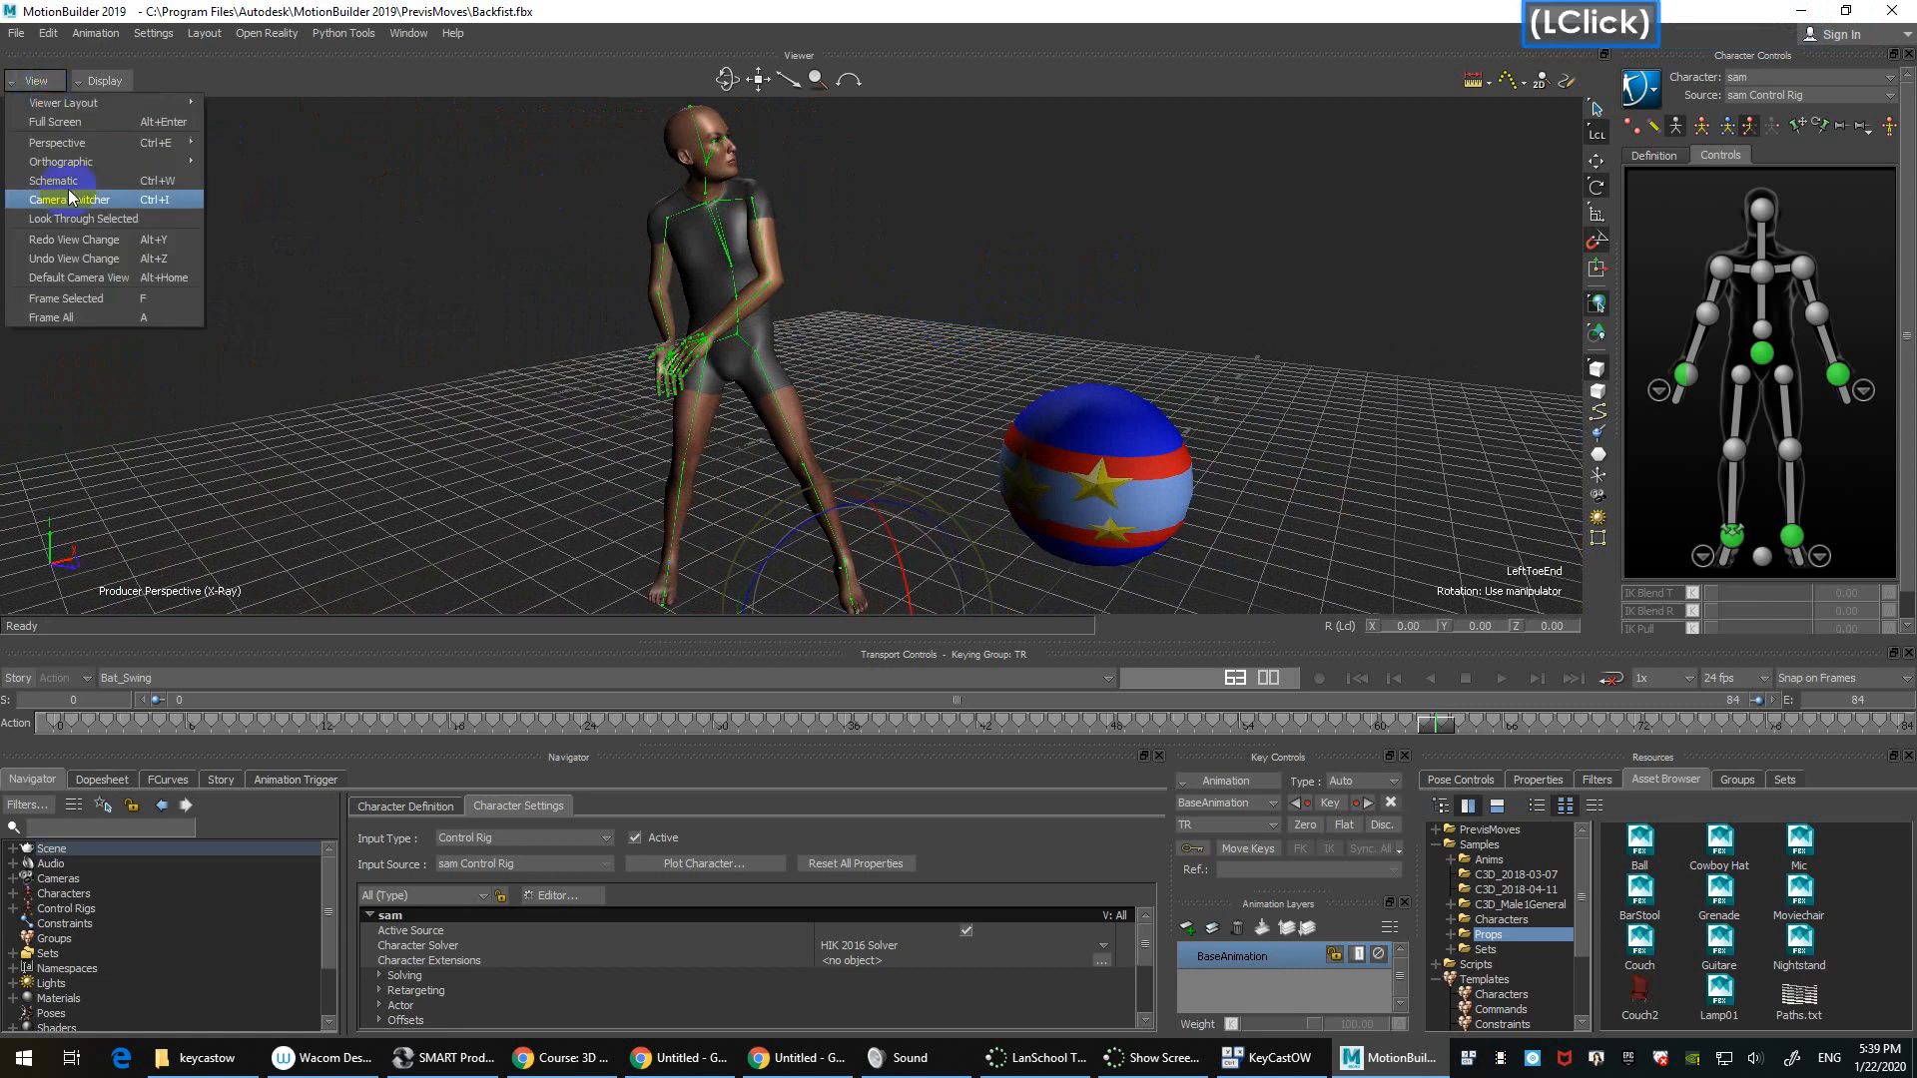
pyautogui.click(124, 284)
pyautogui.keyDown('ctrl'); pyautogui.moveTo(462, 299); pyautogui.dragTo(202, 319); pyautogui.keyUp('ctrl')
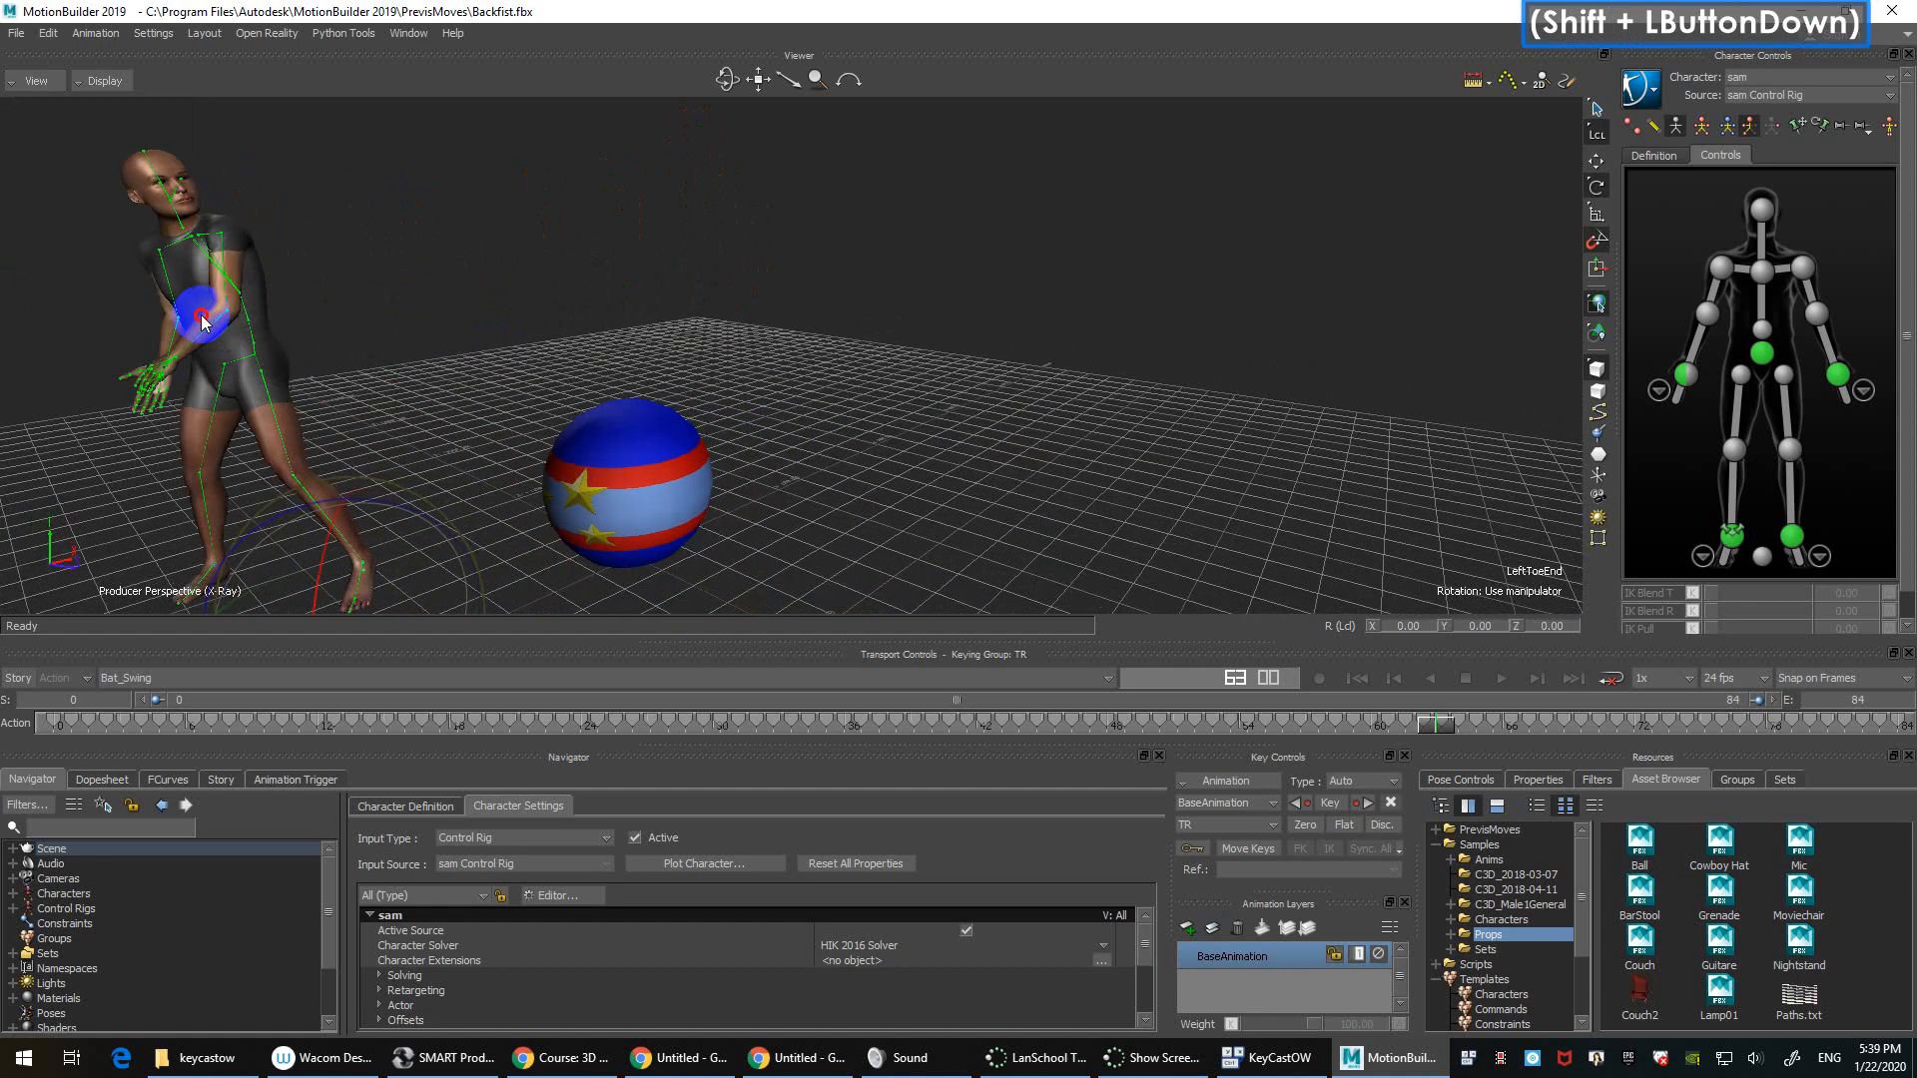
pyautogui.click(35, 80)
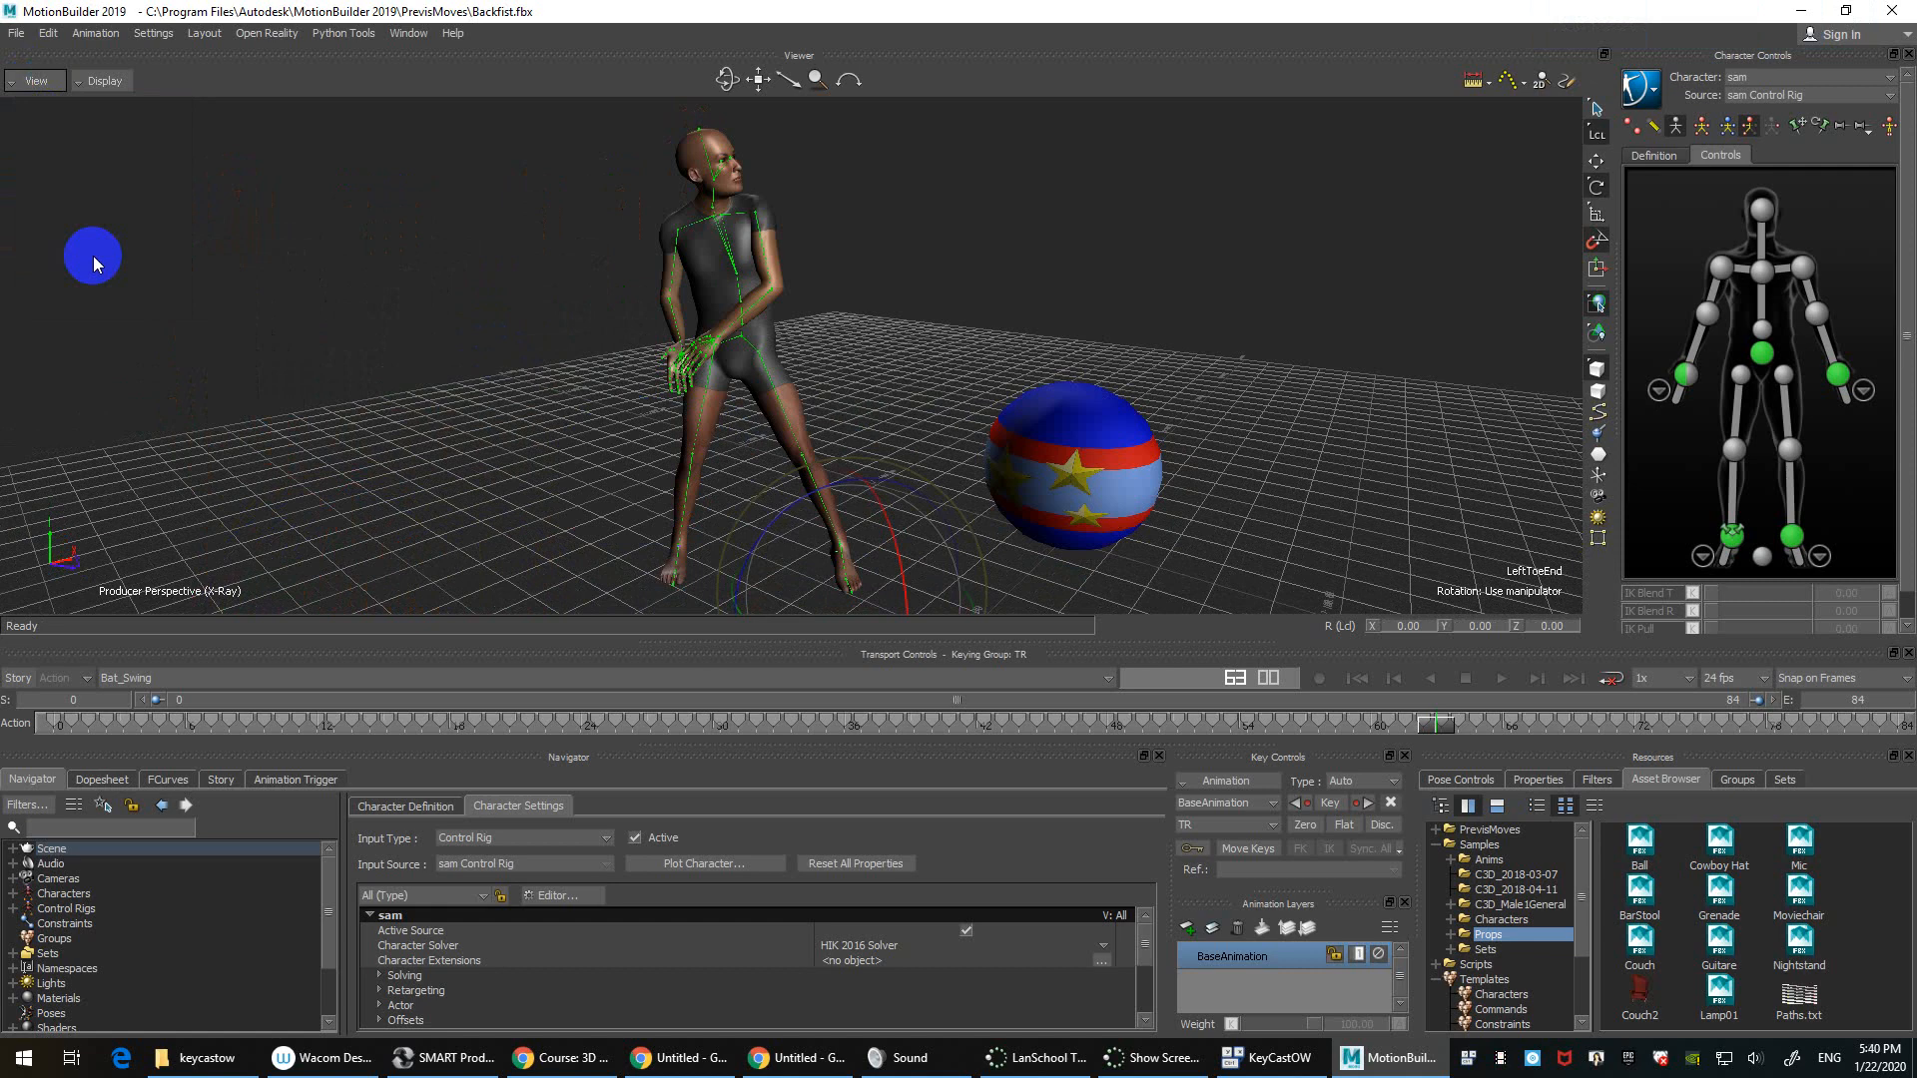
pyautogui.click(22, 82)
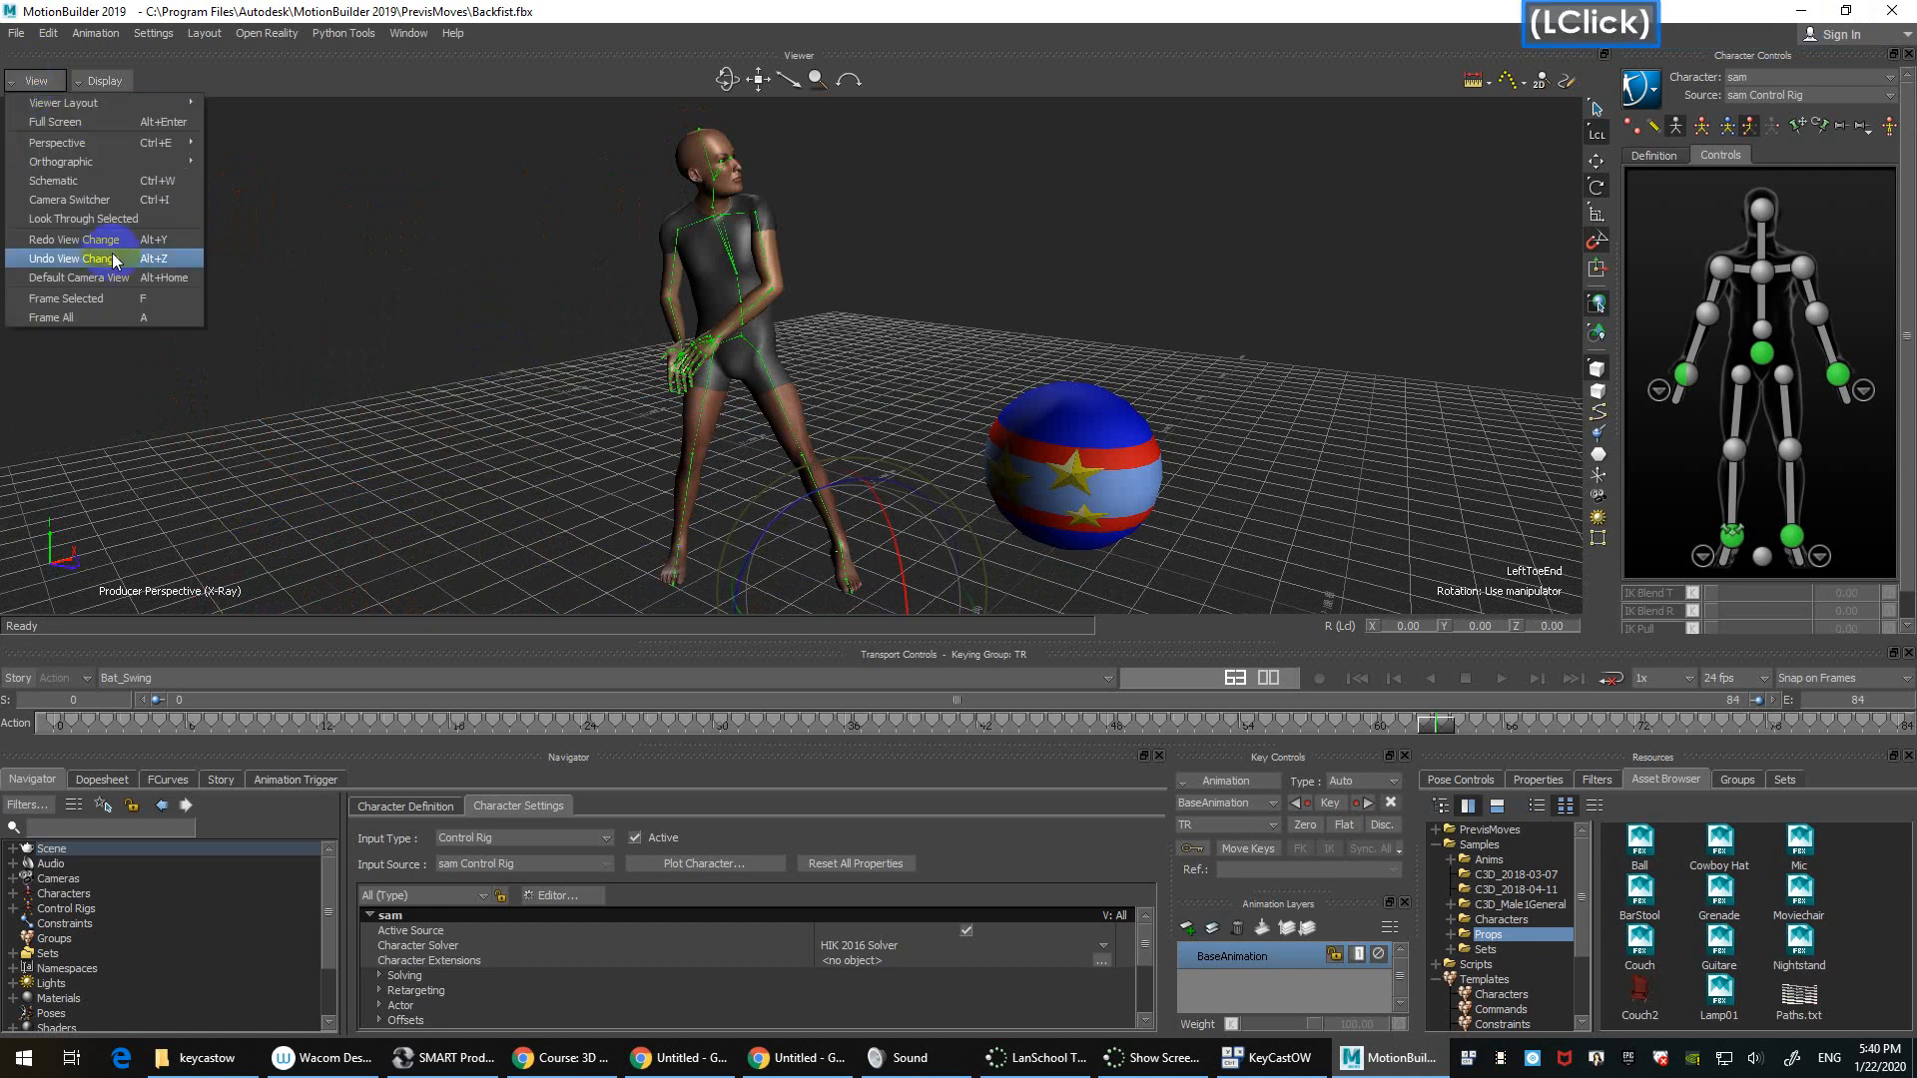
# Step: Deselect the toe effector and show the character's IK effector controls in Character Controls
pyautogui.click(165, 298)
pyautogui.click(986, 267)
pyautogui.click(1654, 126)
pyautogui.click(1655, 128)
pyautogui.click(1633, 127)
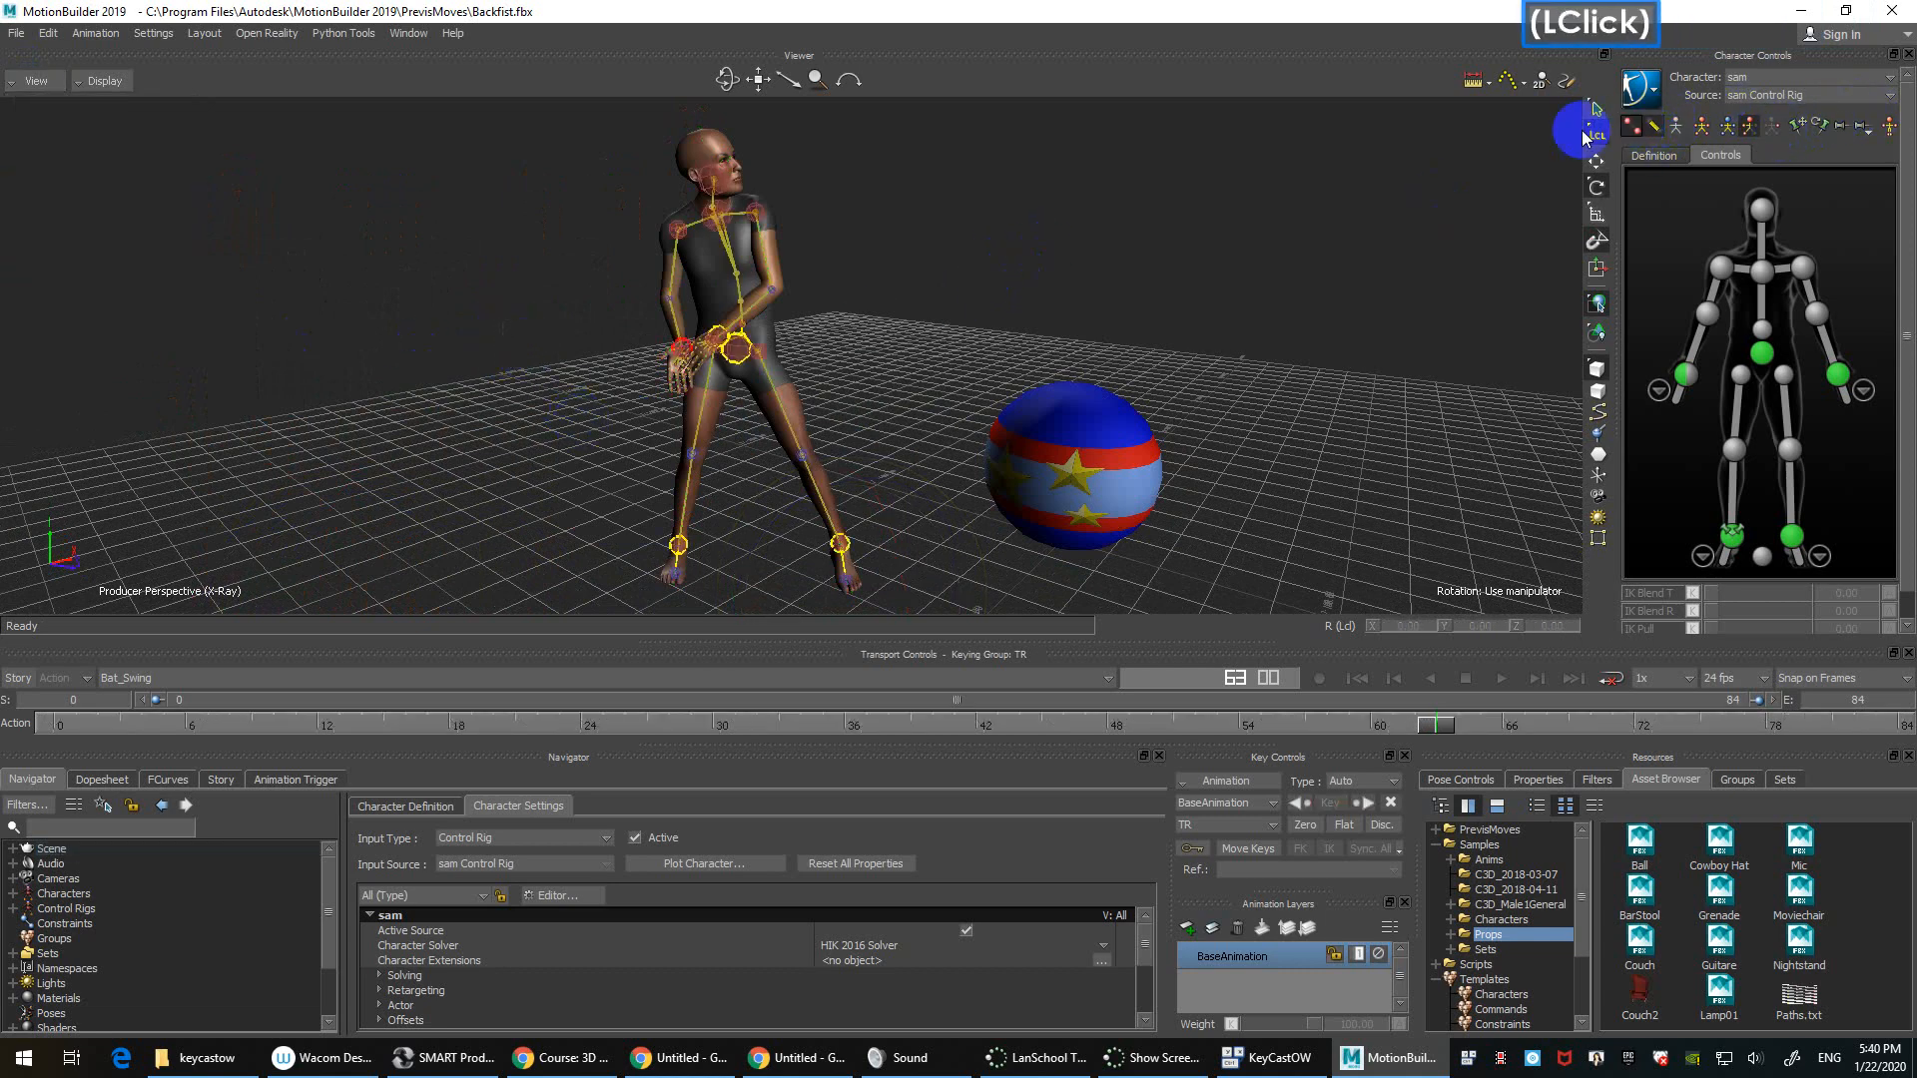
# Step: Try selecting the chest effector, then select the right wrist effector and frame it
pyautogui.click(726, 219)
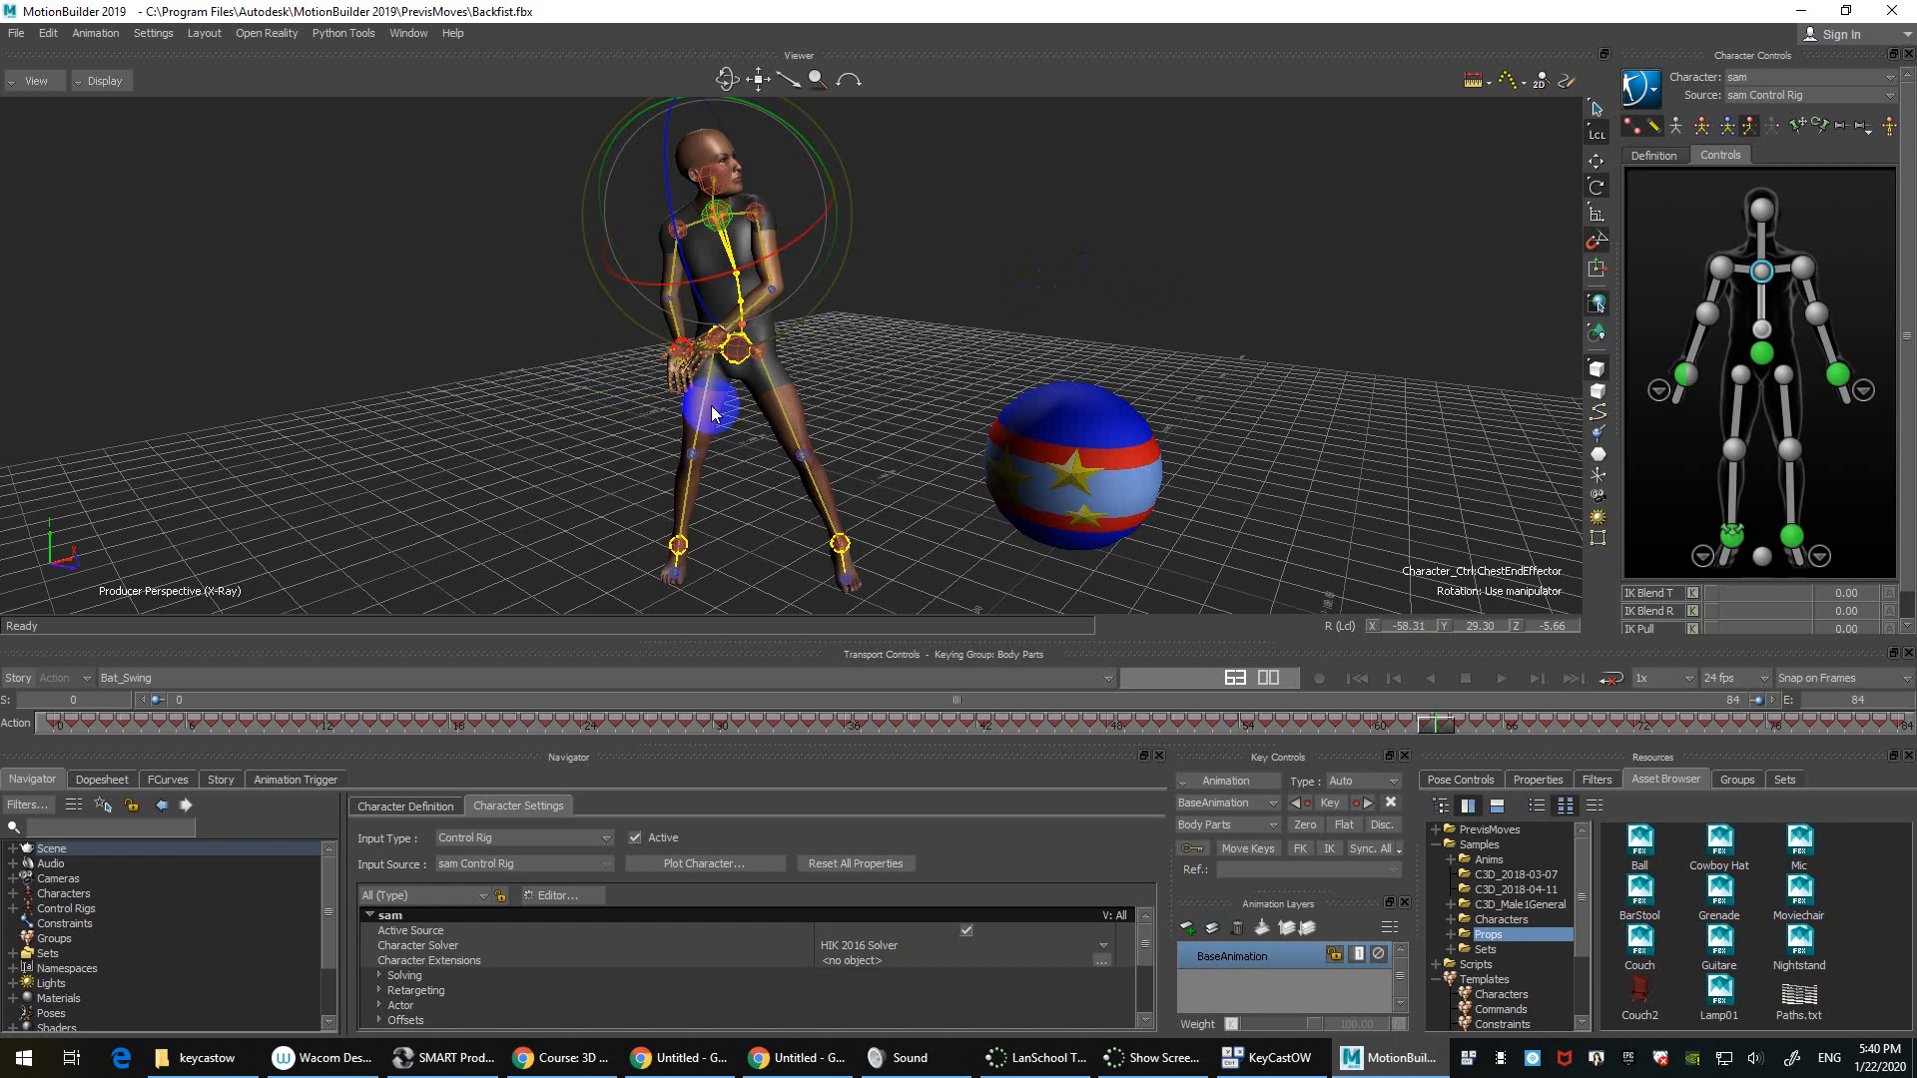
pyautogui.click(425, 397)
pyautogui.click(687, 352)
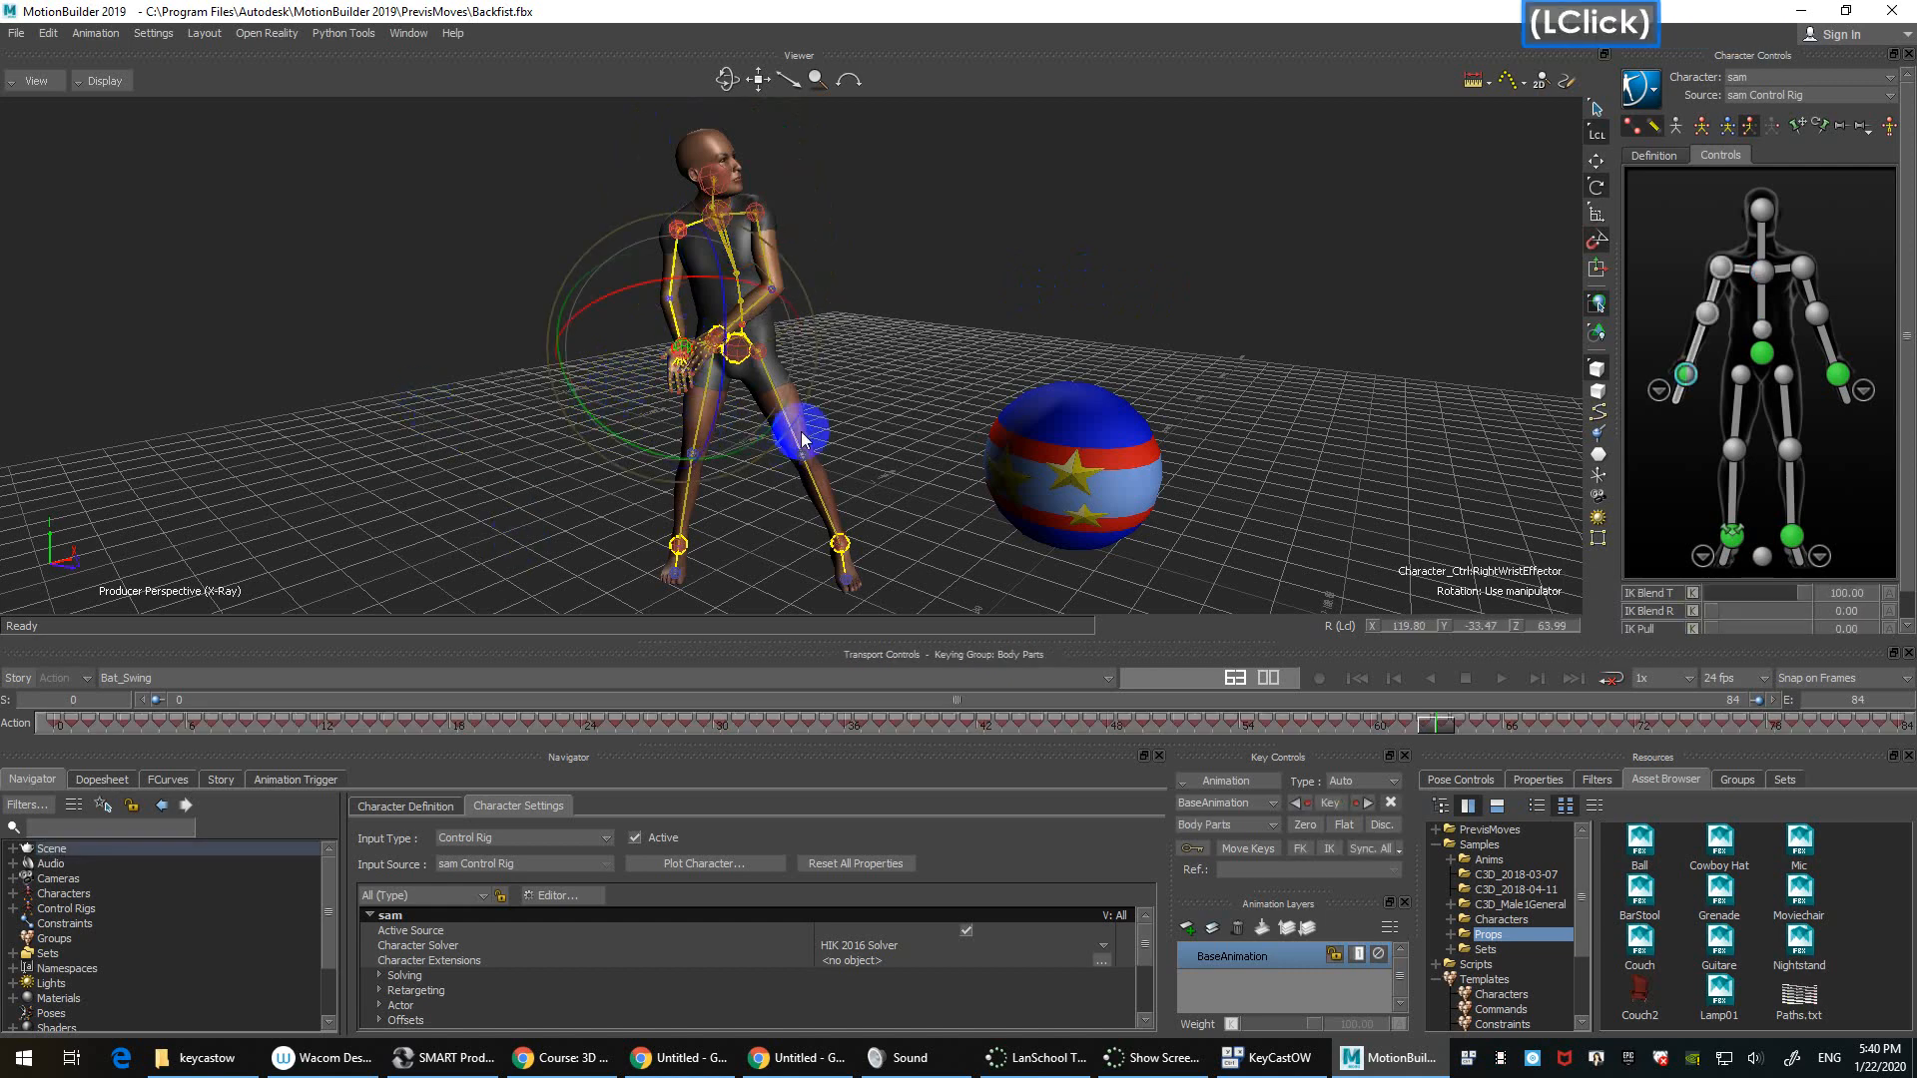
pyautogui.press('f')
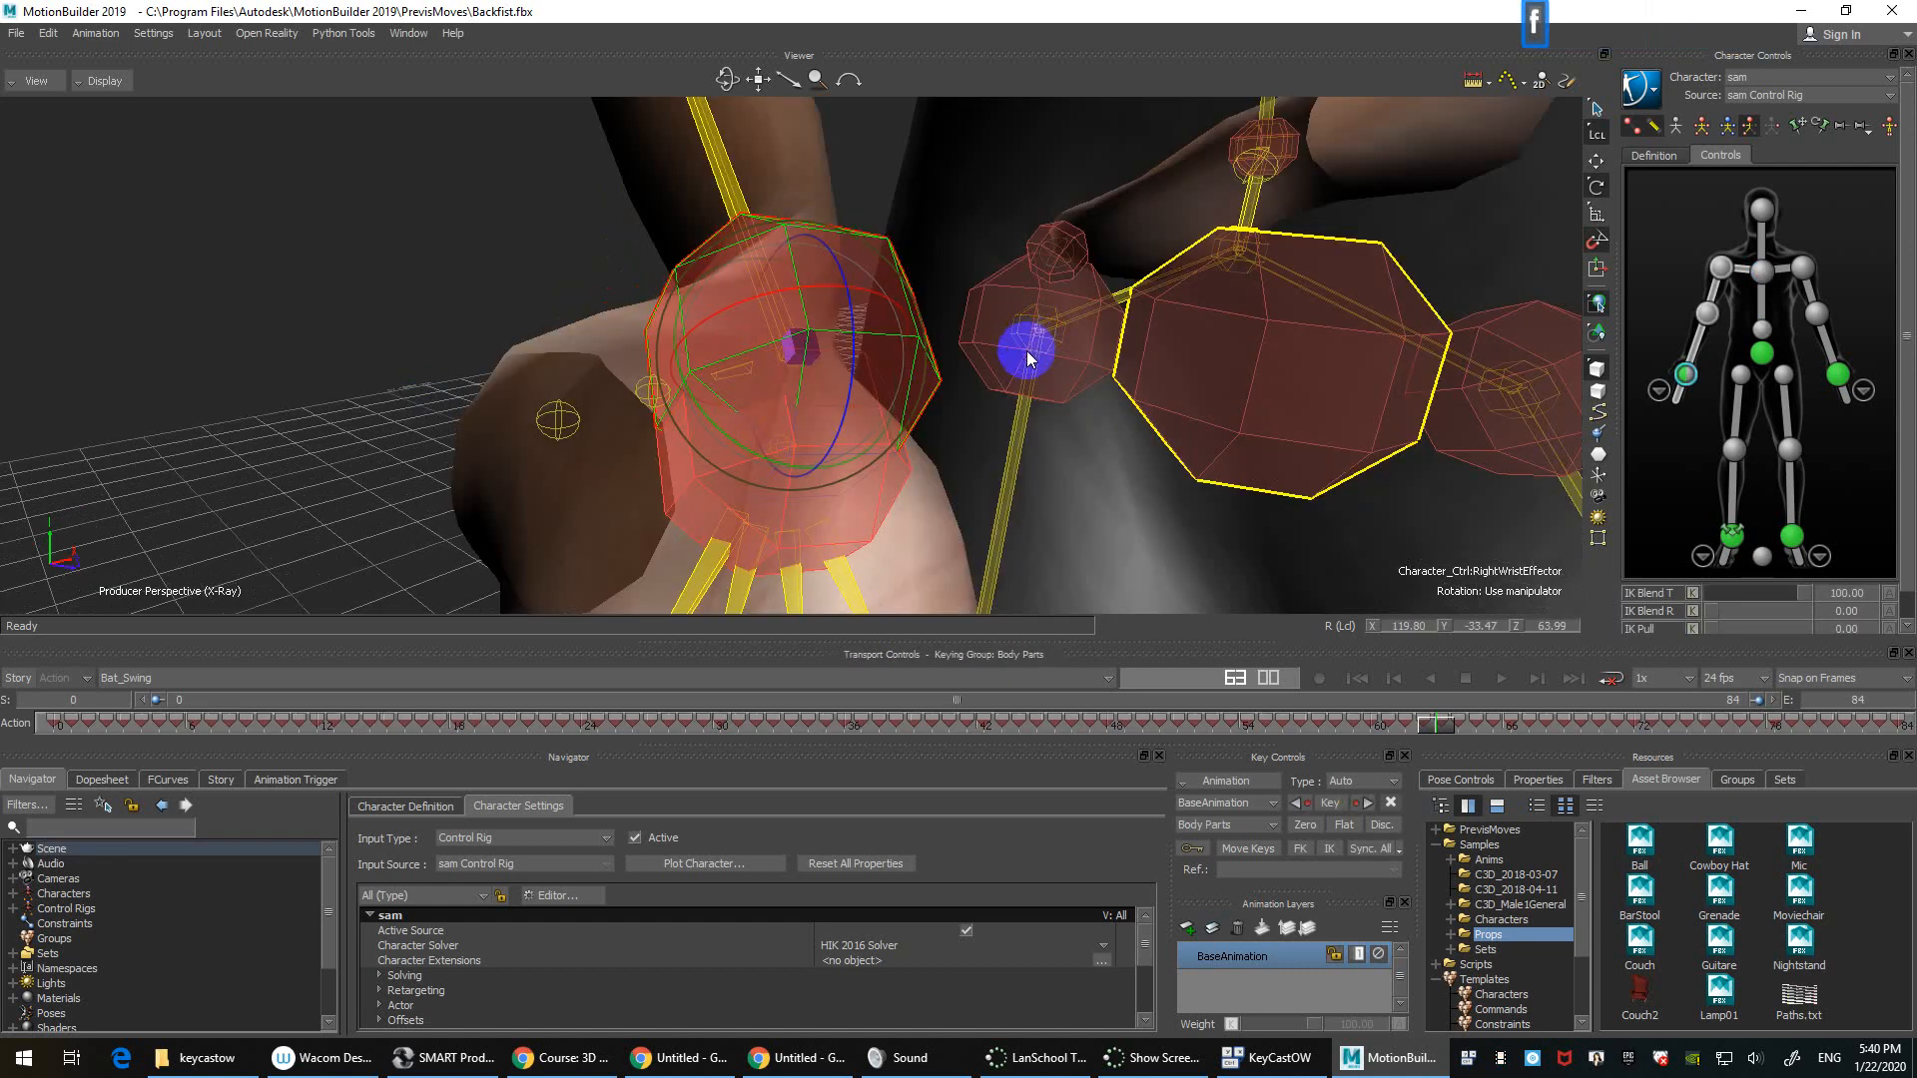
# Step: Zoom out, orbit to a front view of sam and the Ball, deselect and pan left
pyautogui.scroll(-3, 1028, 351)
pyautogui.scroll(-1, 982, 378)
pyautogui.keyDown('ctrl'); pyautogui.keyDown('shift'); pyautogui.moveTo(470, 389); pyautogui.dragTo(657, 431); pyautogui.keyUp('shift'); pyautogui.keyUp('ctrl')
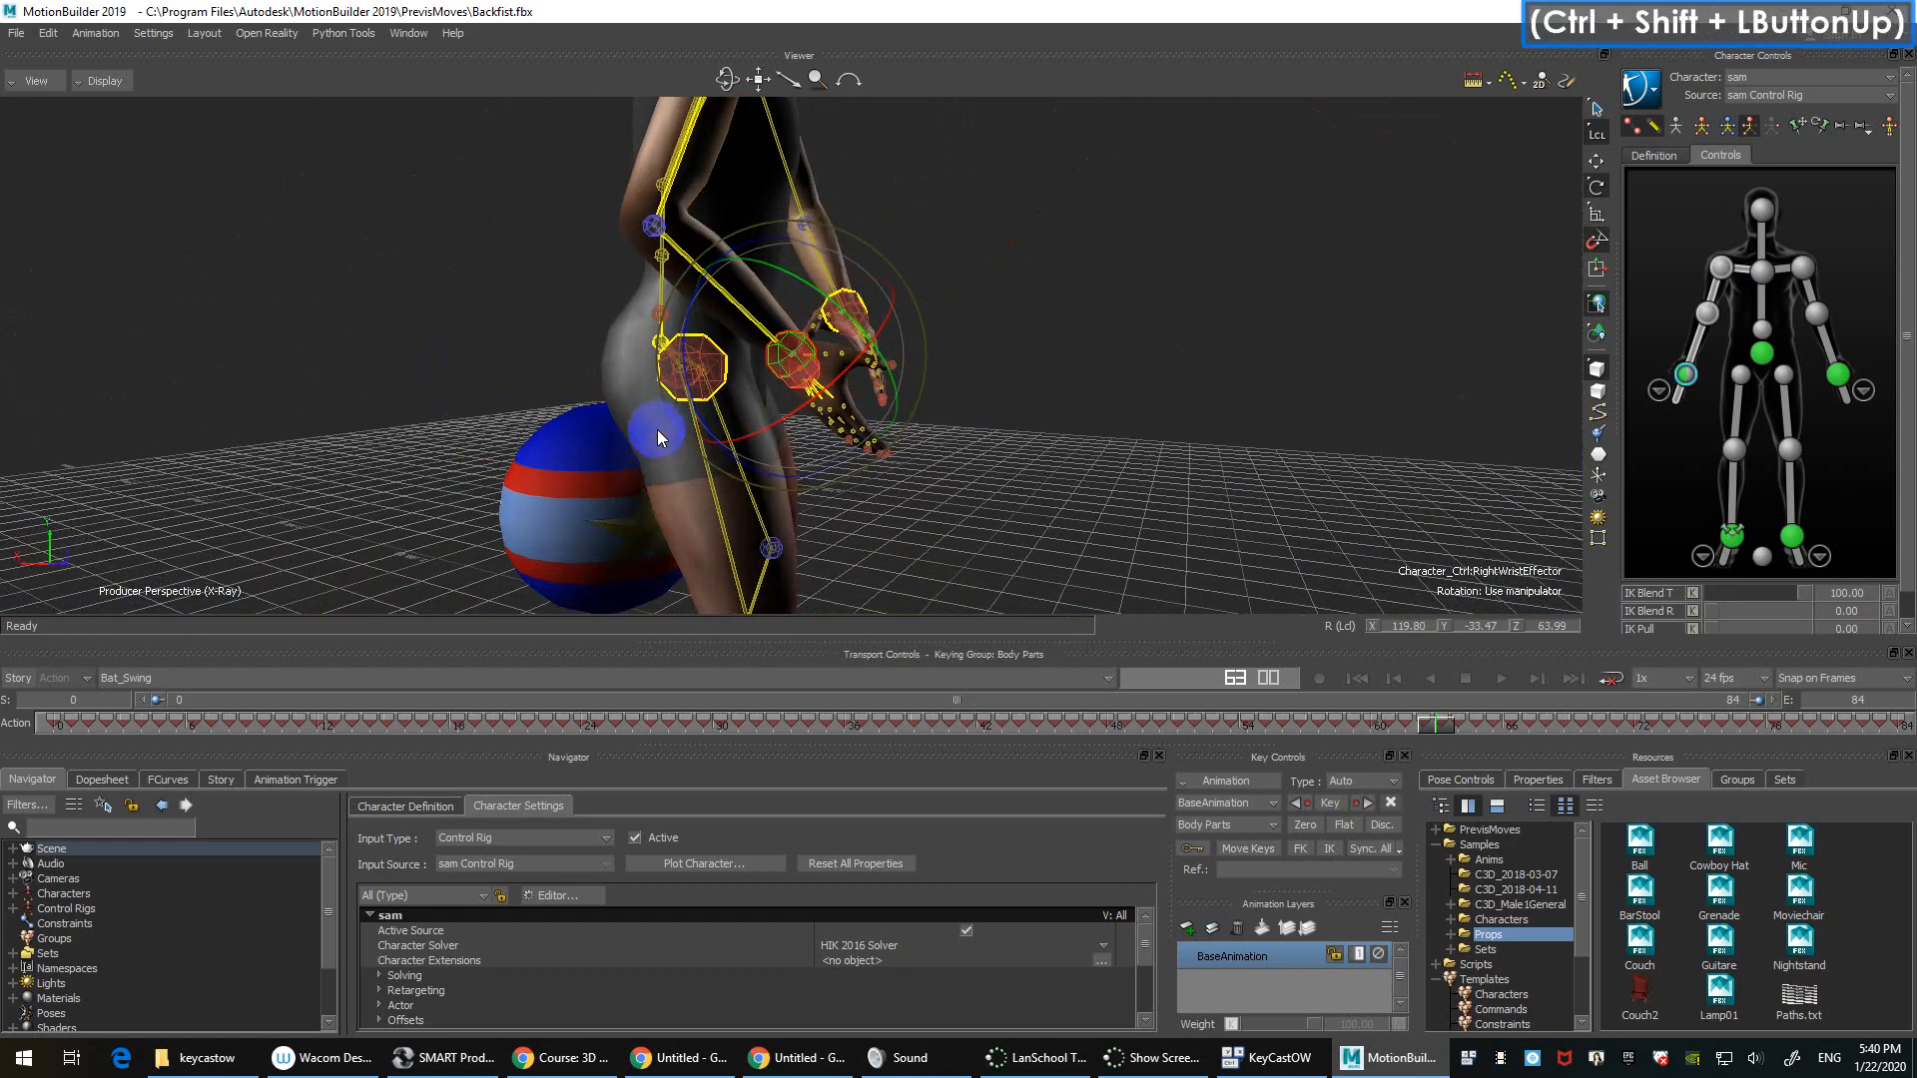
pyautogui.scroll(-3, 657, 429)
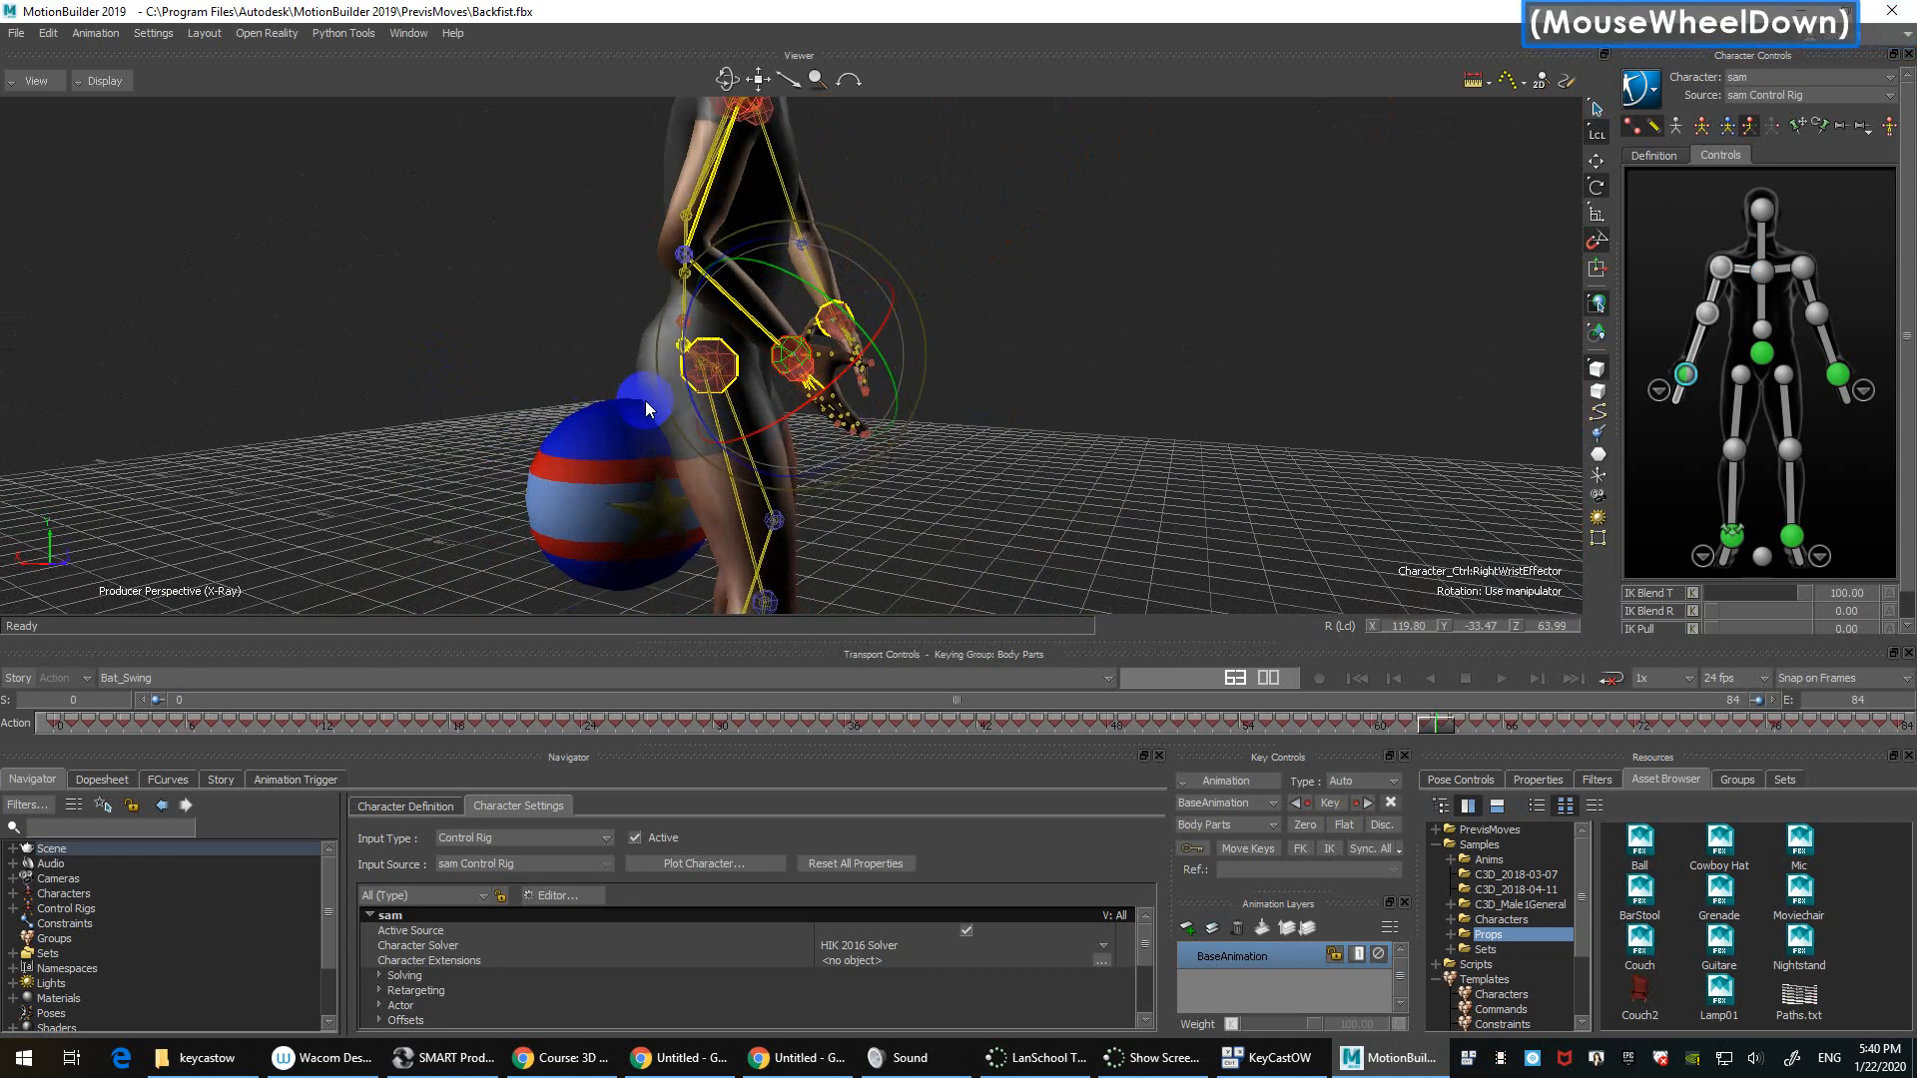
pyautogui.keyDown('ctrl'); pyautogui.keyDown('shift'); pyautogui.moveTo(1314, 327); pyautogui.dragTo(1245, 367); pyautogui.keyUp('shift'); pyautogui.keyUp('ctrl')
pyautogui.click(1244, 366)
pyautogui.keyDown('shift'); pyautogui.moveTo(1497, 260); pyautogui.dragTo(1310, 242); pyautogui.keyUp('shift')
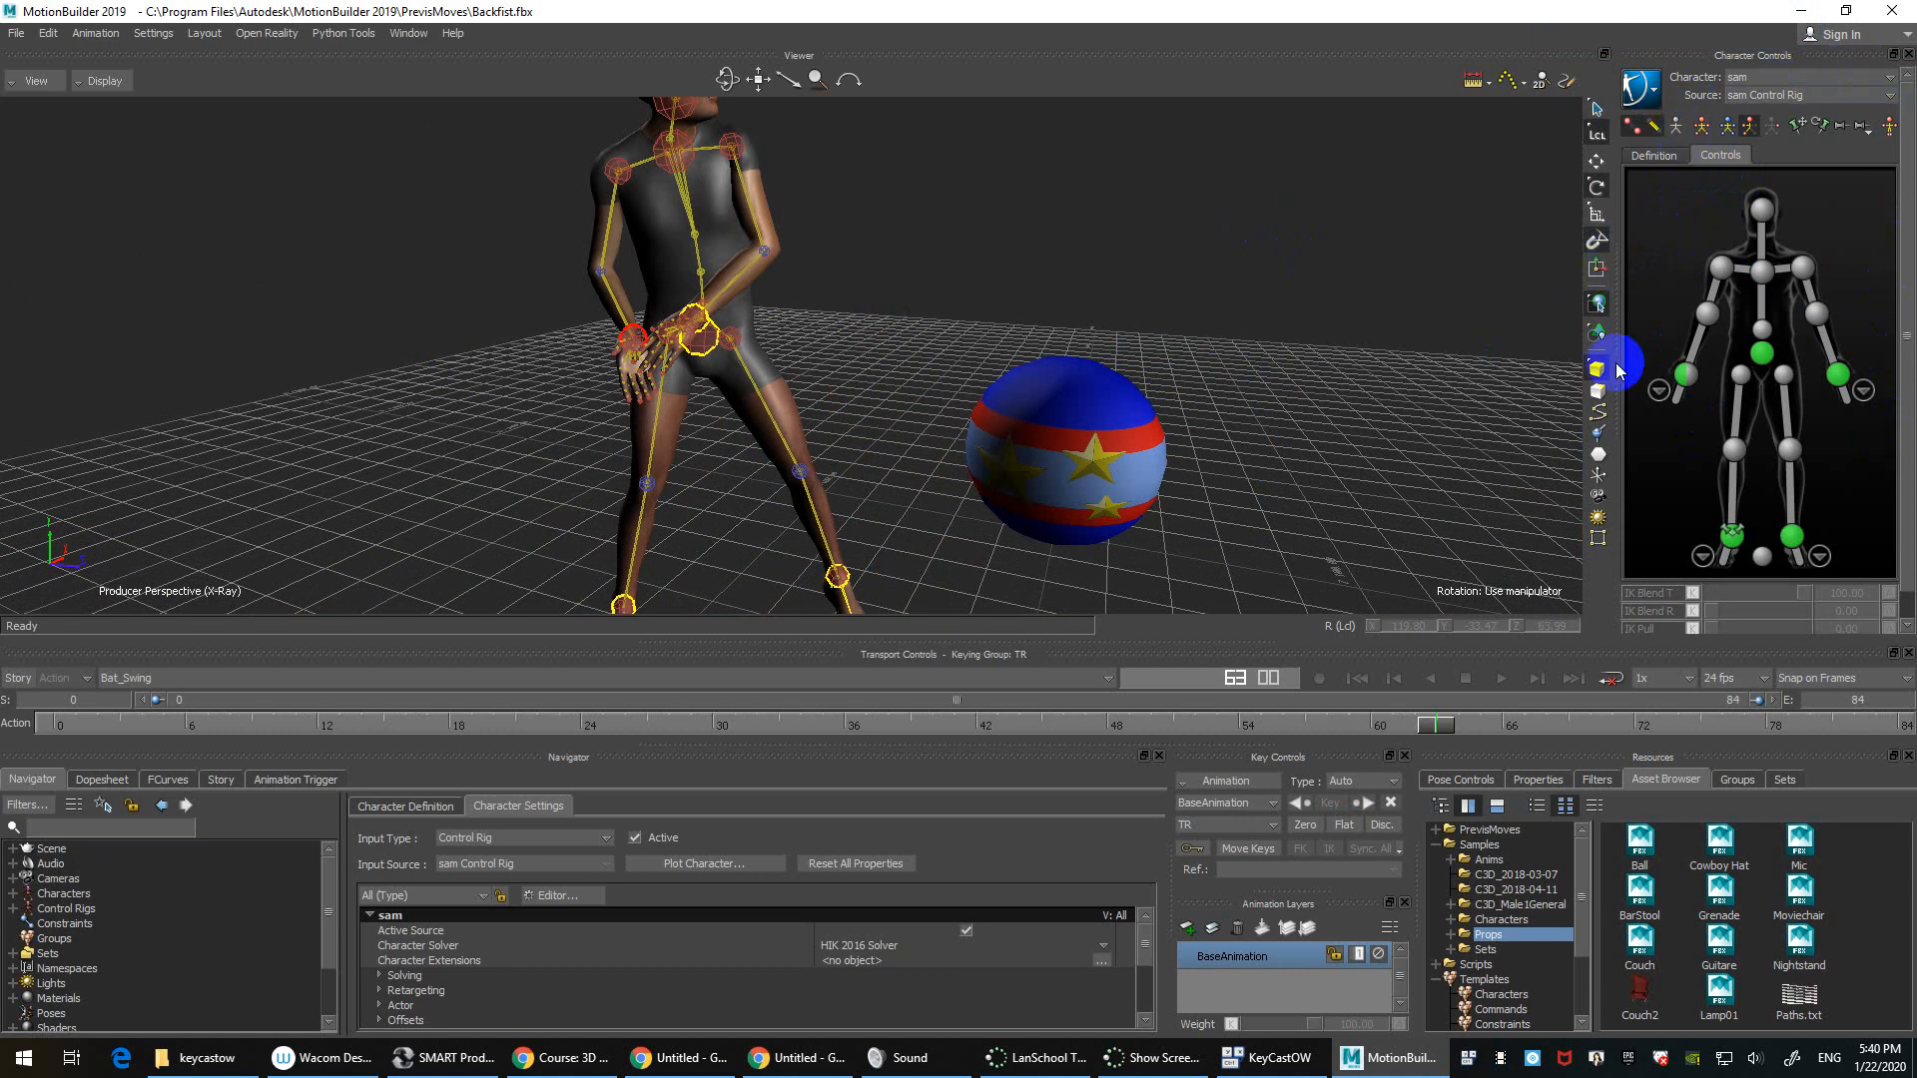
pyautogui.click(1675, 244)
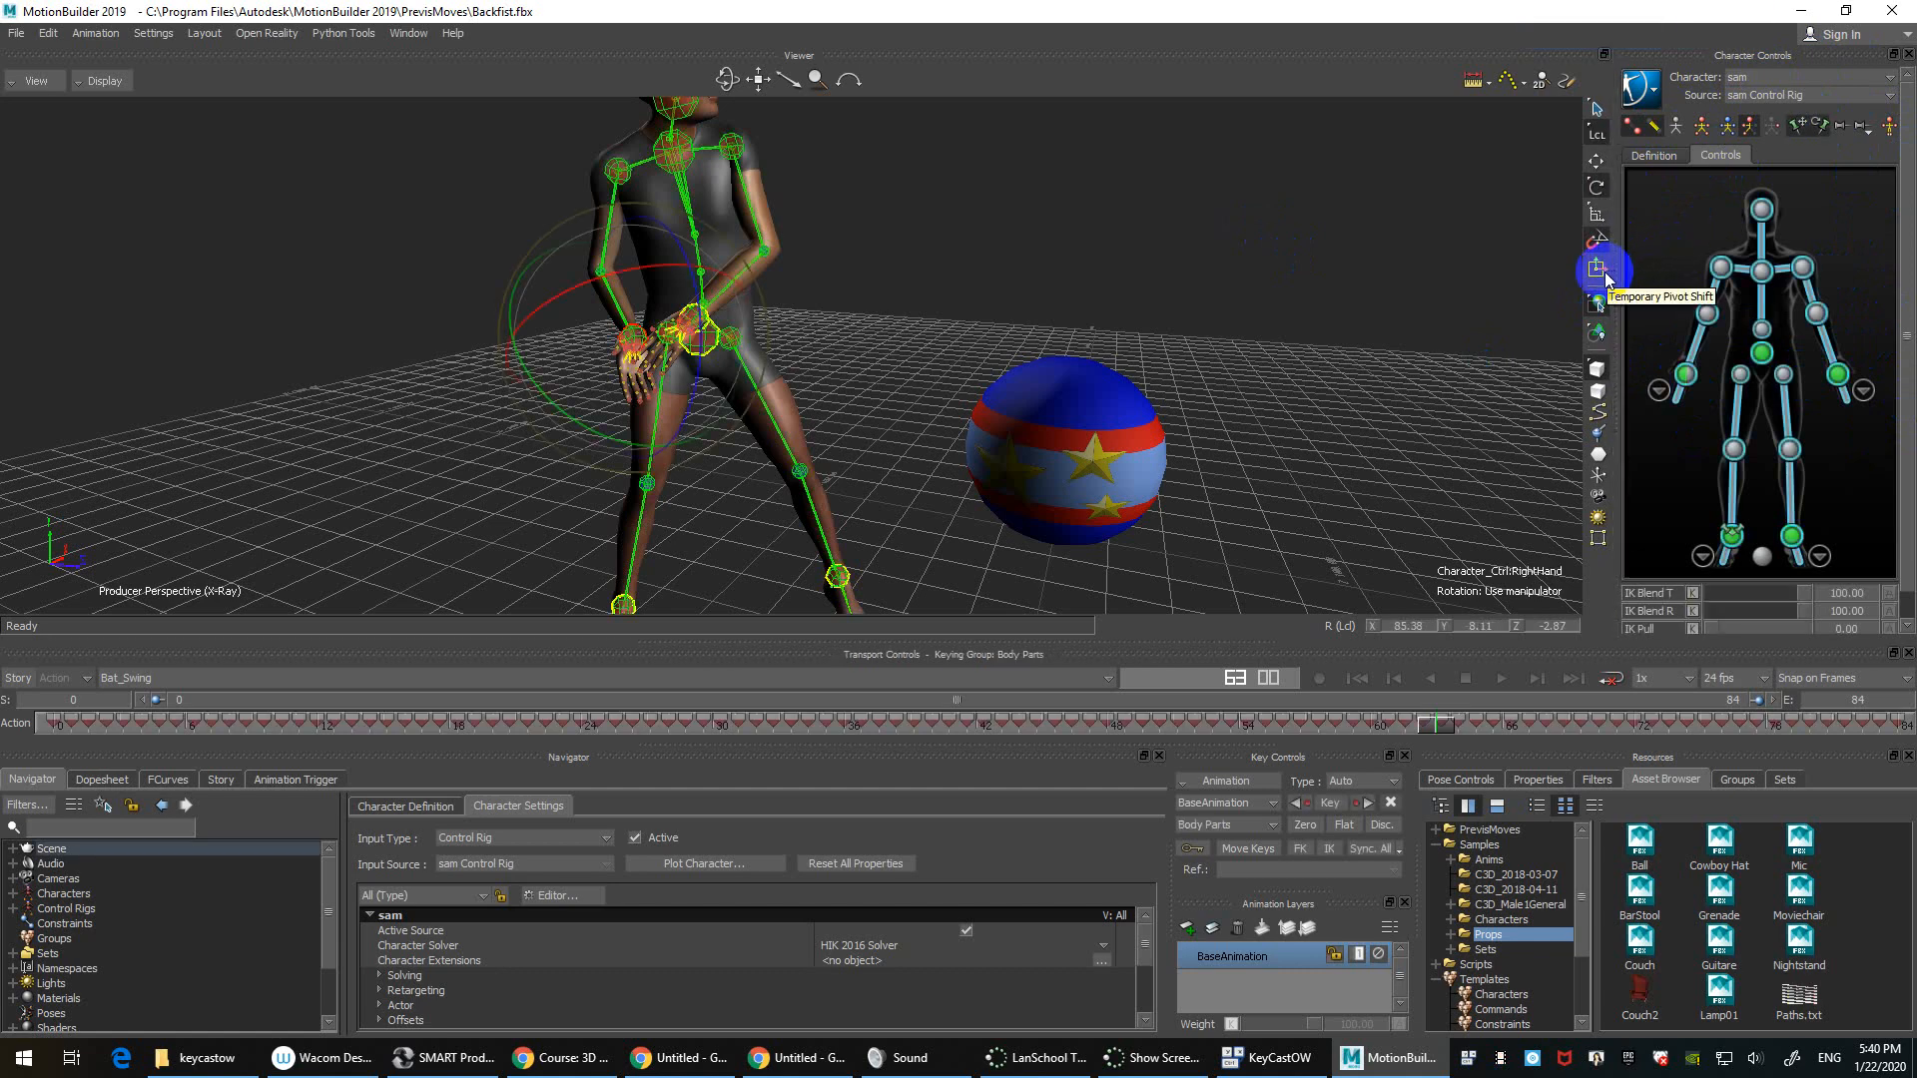
pyautogui.keyDown('shift'); pyautogui.moveTo(1243, 228); pyautogui.dragTo(846, 271); pyautogui.keyUp('shift')
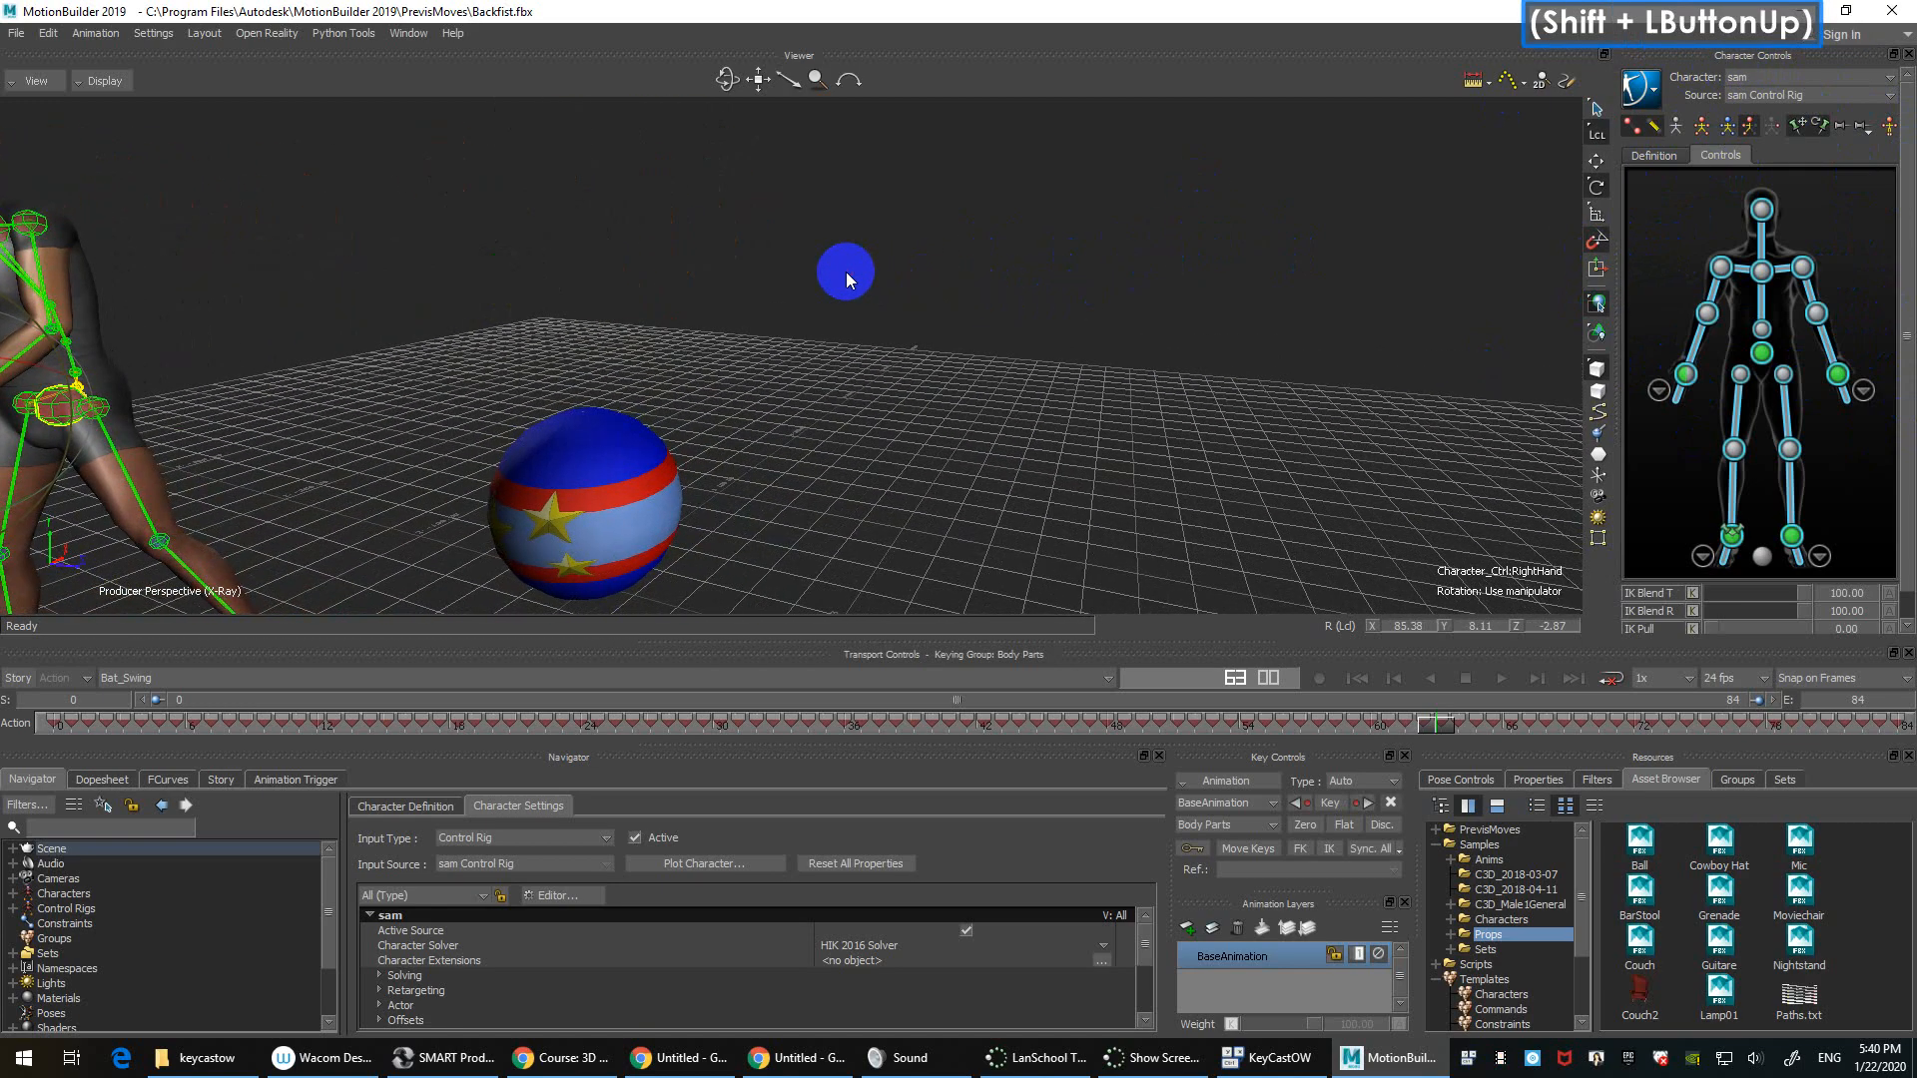
pyautogui.press('f')
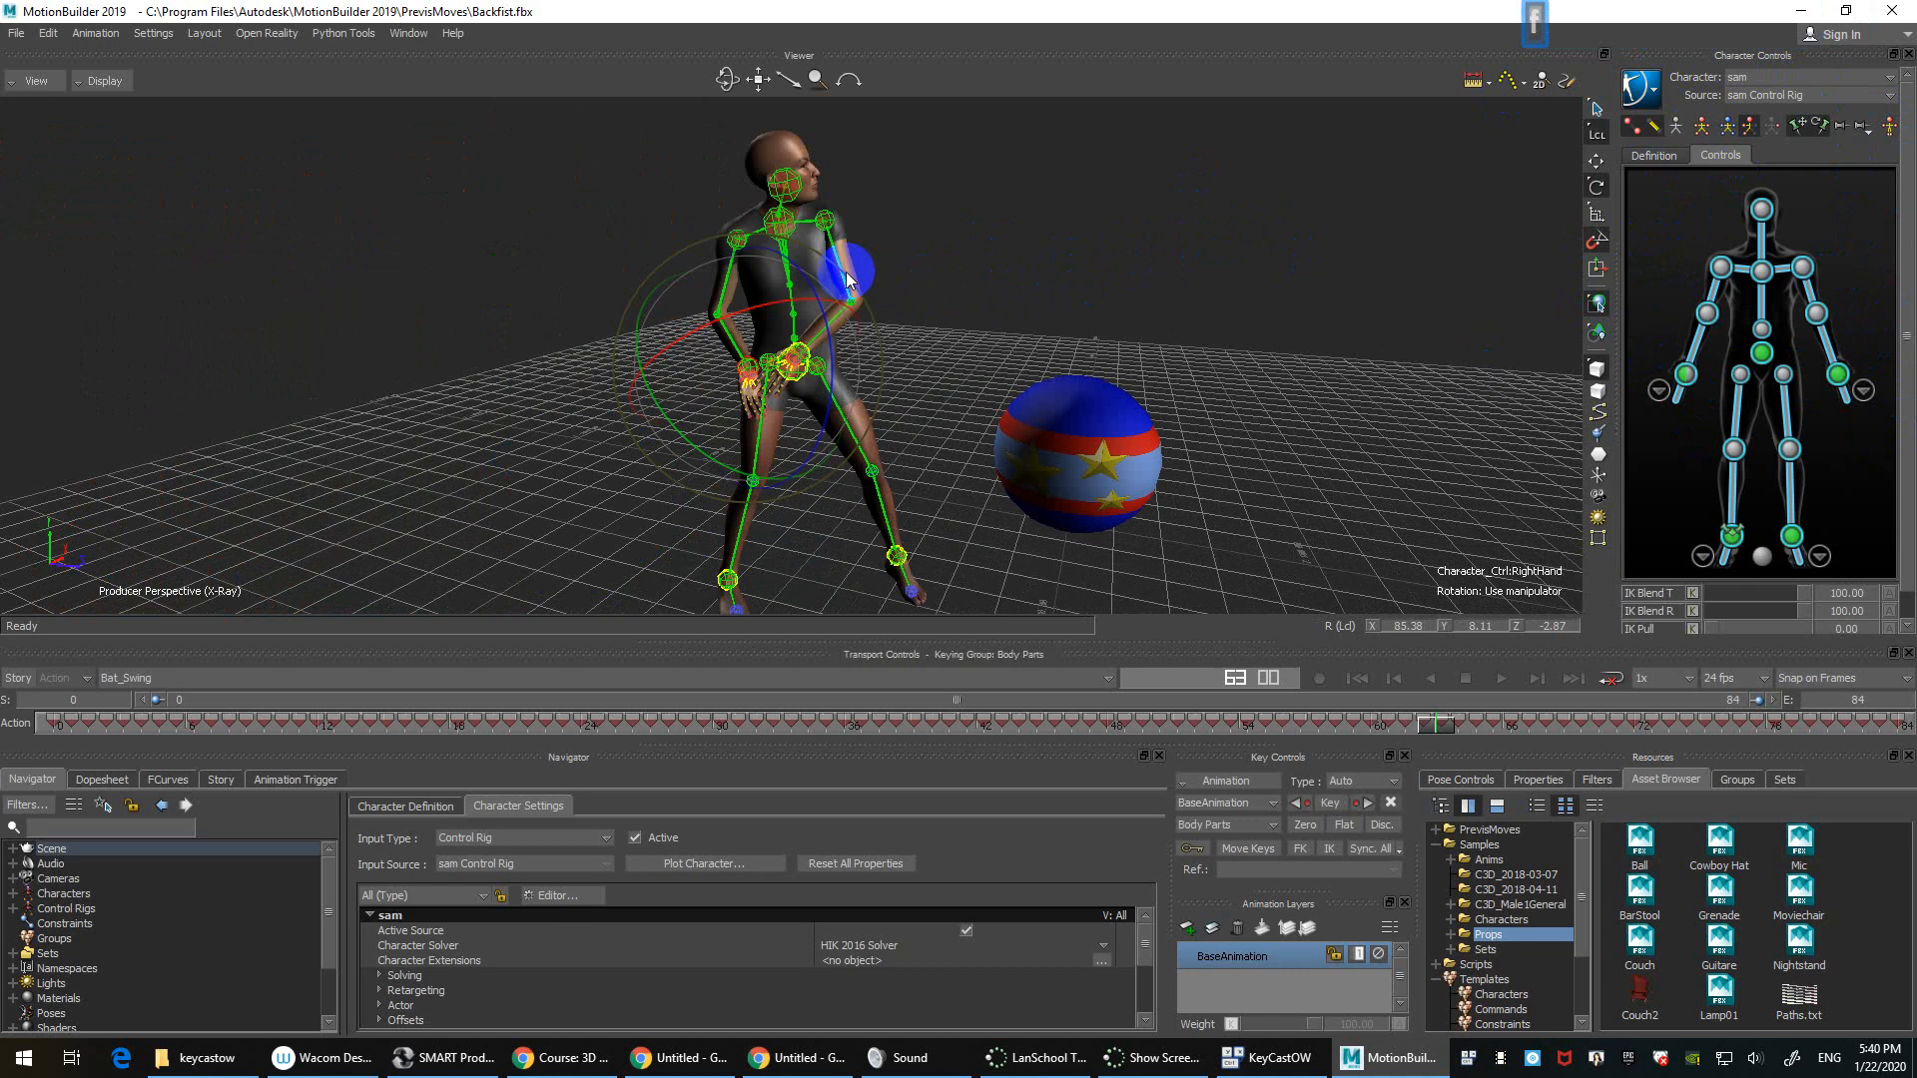
pyautogui.keyDown('ctrl'); pyautogui.moveTo(847, 272); pyautogui.dragTo(1129, 242); pyautogui.keyUp('ctrl')
pyautogui.click(1143, 247)
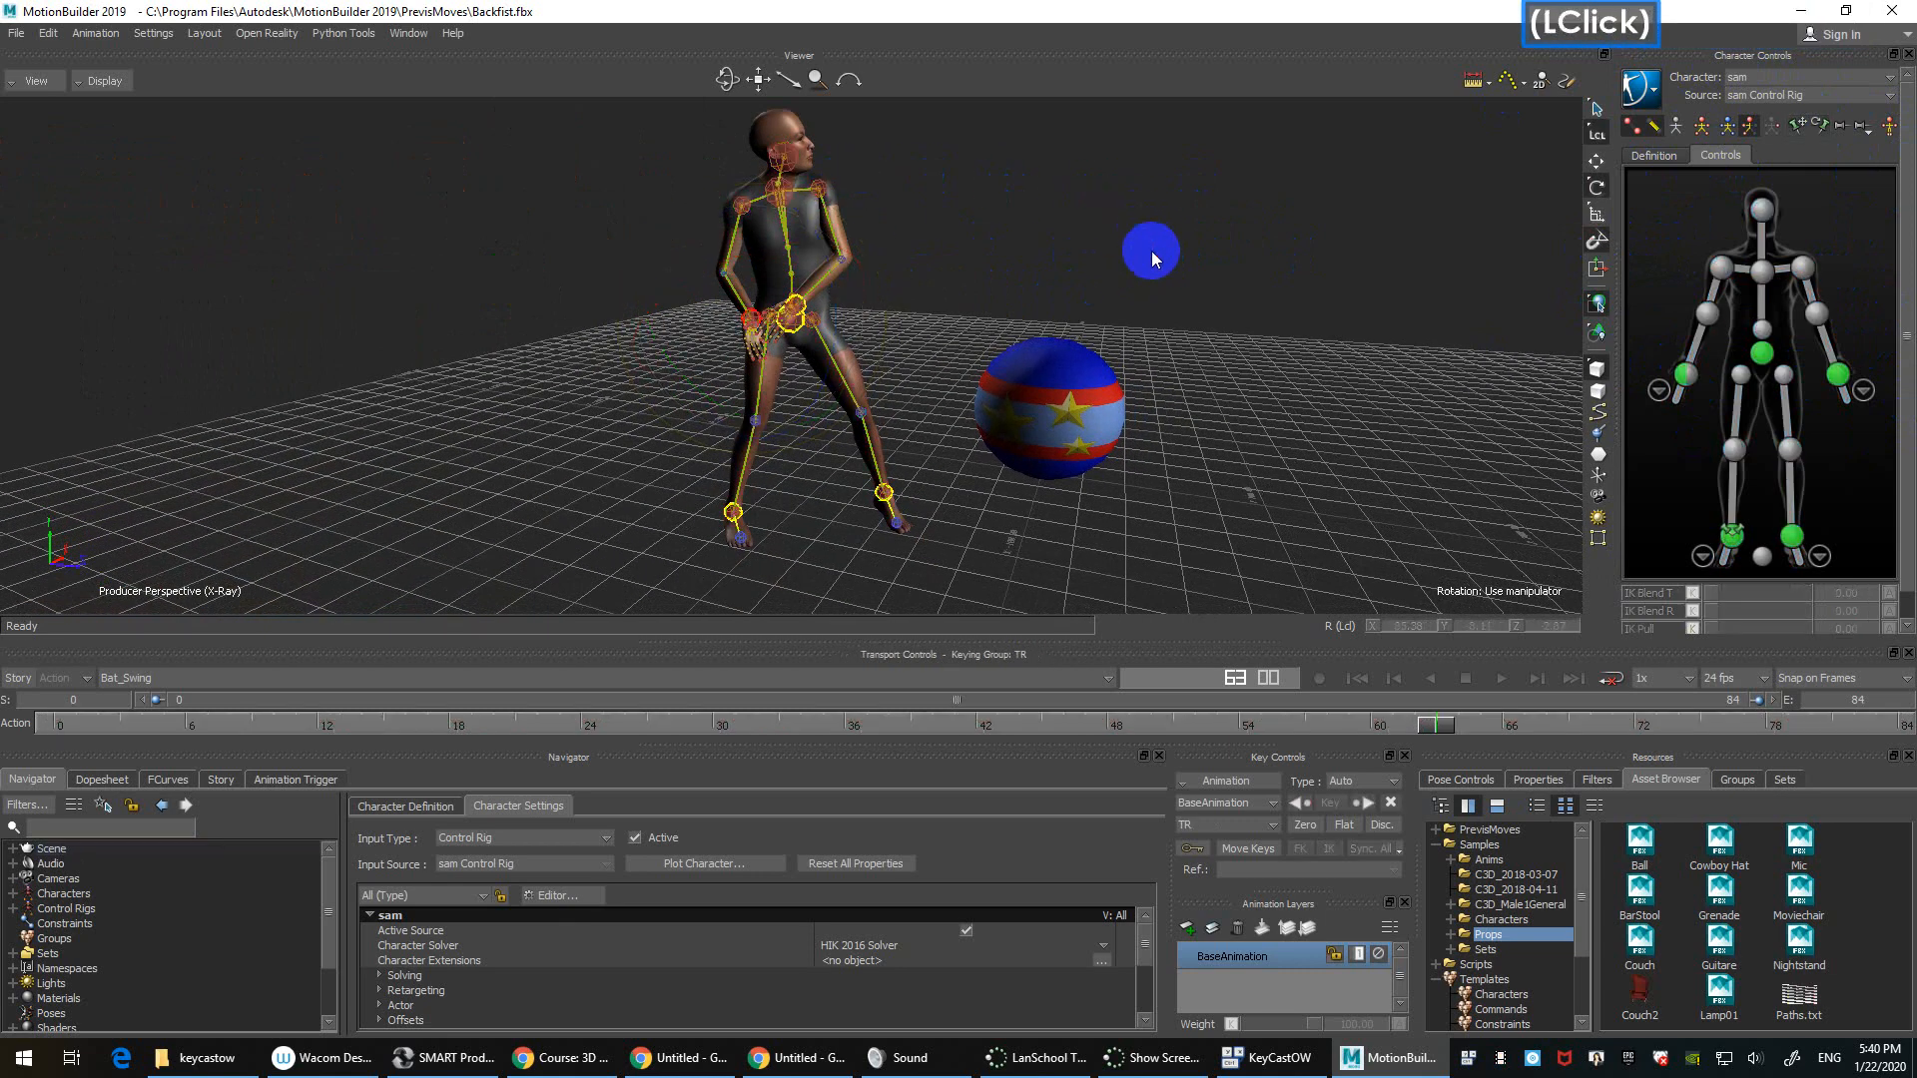
pyautogui.click(38, 81)
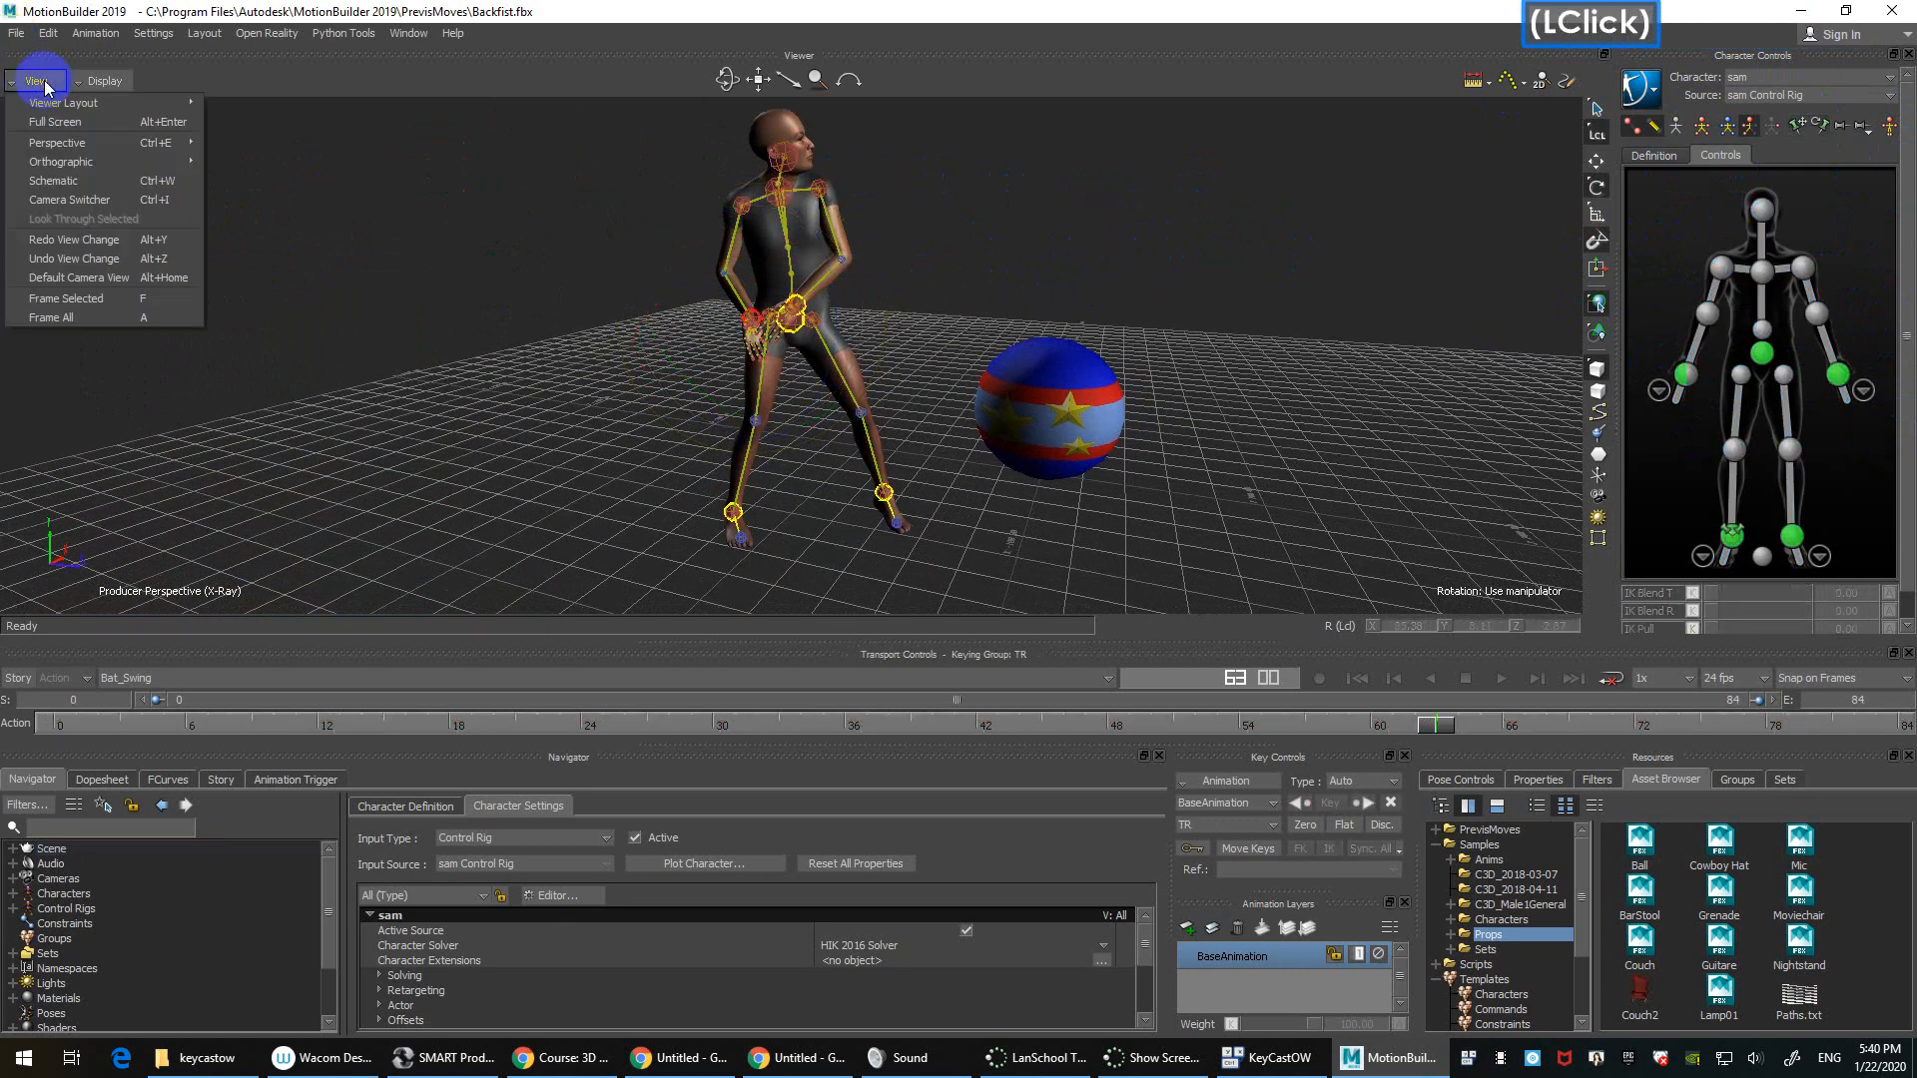
pyautogui.click(214, 419)
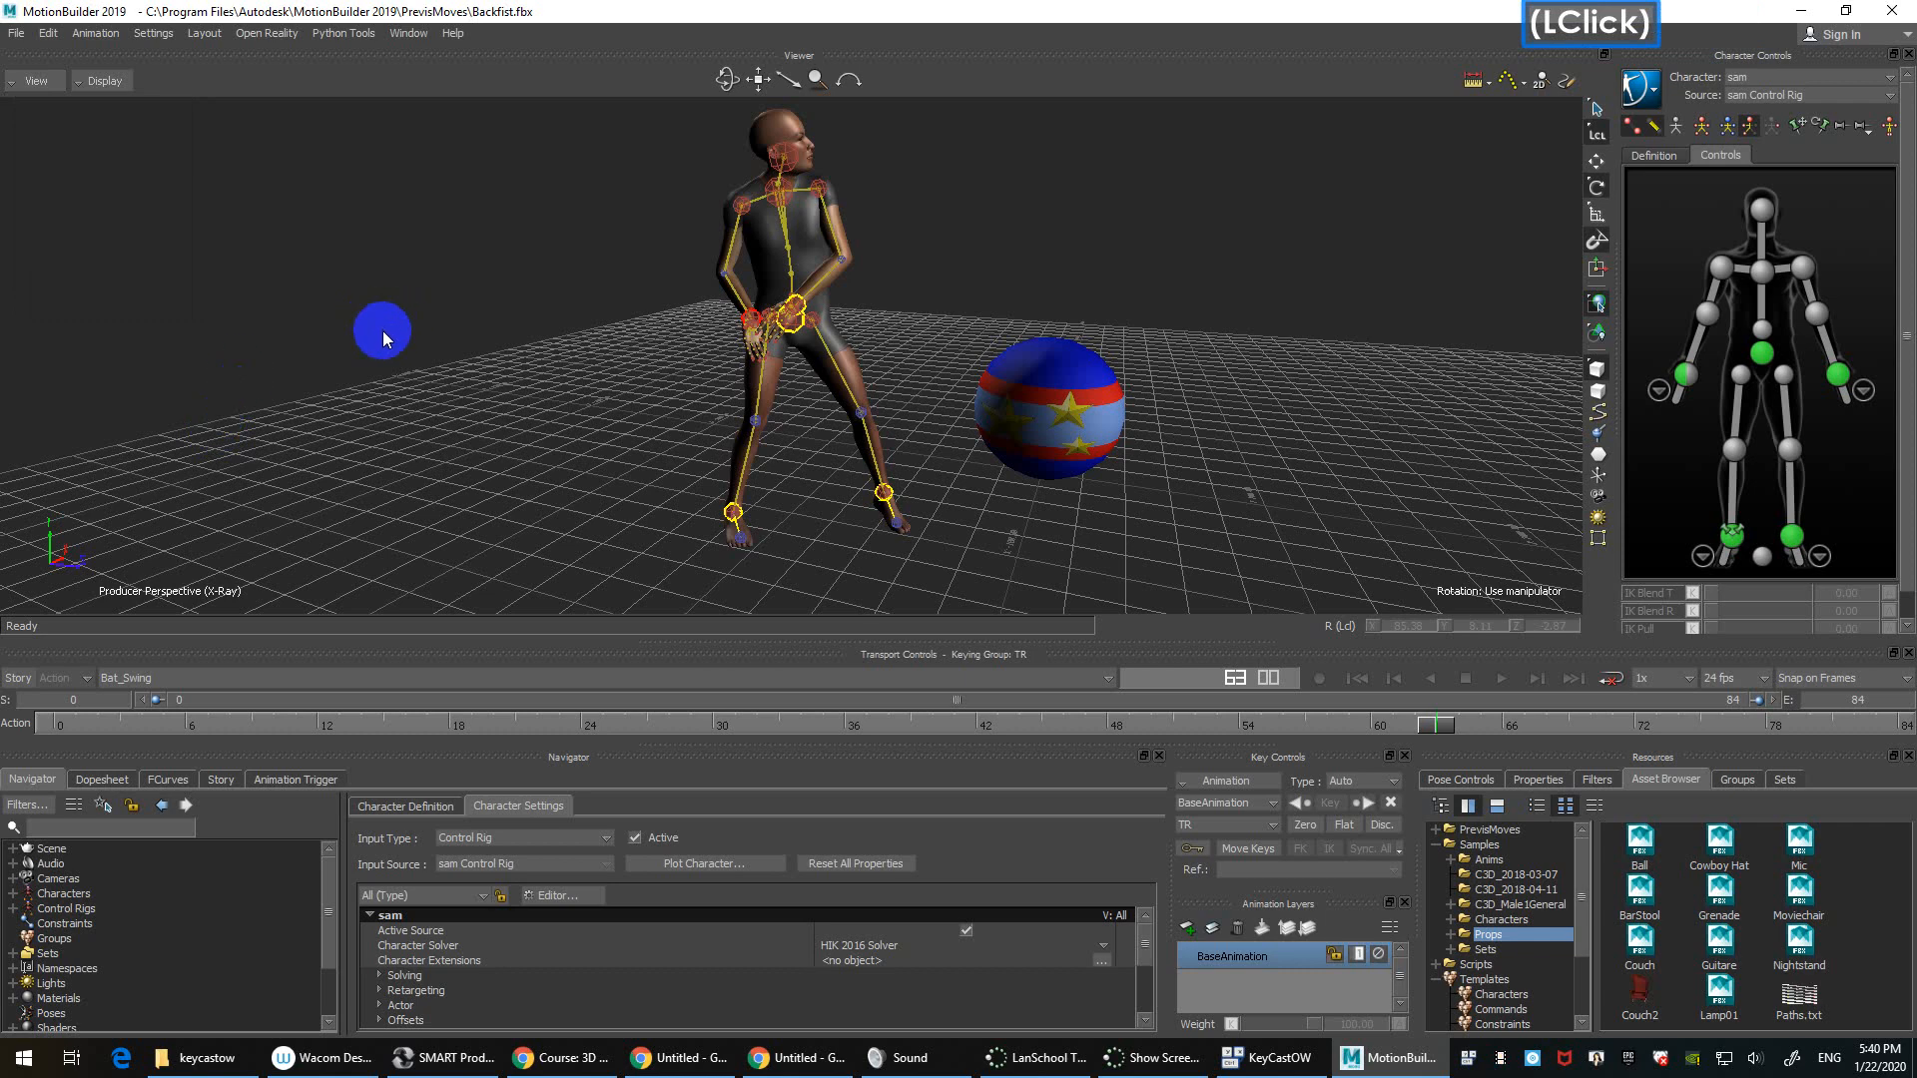
pyautogui.keyDown('shift'); pyautogui.moveTo(687, 368); pyautogui.dragTo(507, 528); pyautogui.keyUp('shift')
pyautogui.press('a')
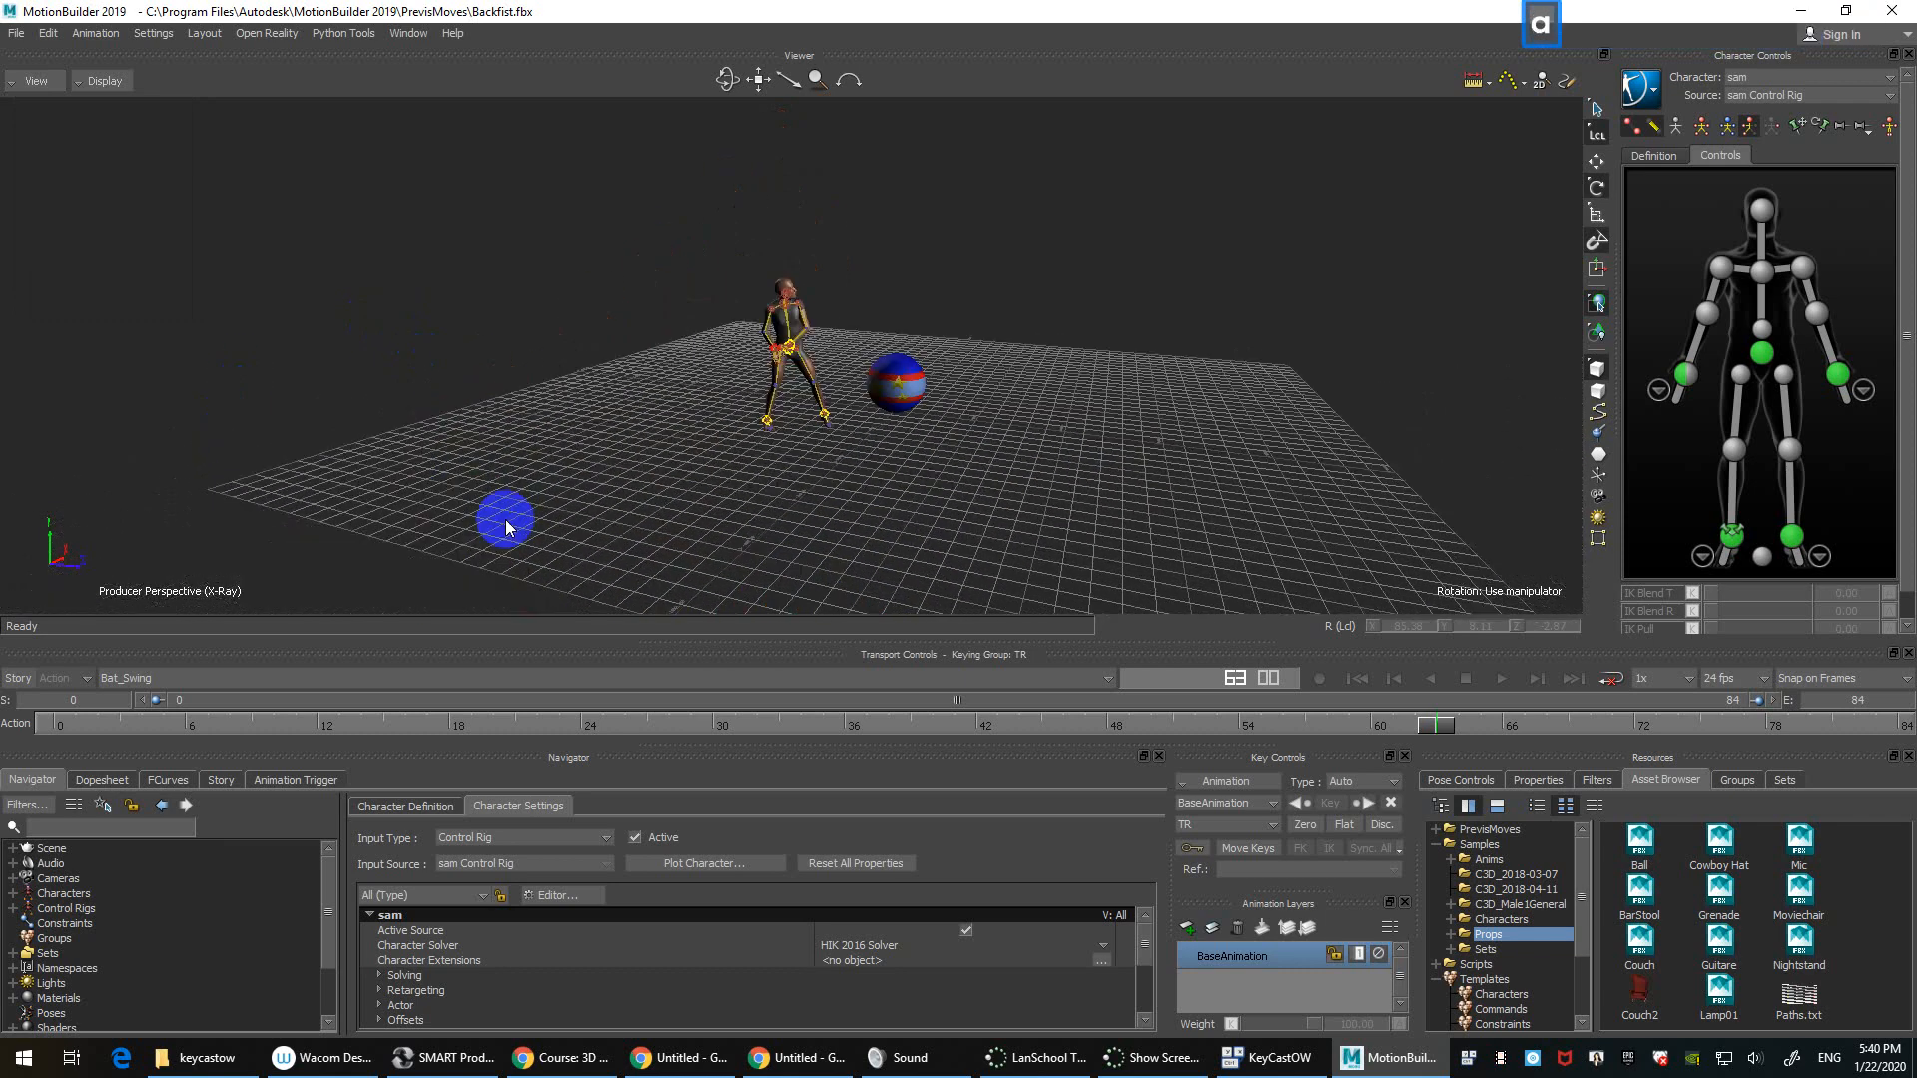
pyautogui.press('a')
pyautogui.keyDown('ctrl'); pyautogui.moveTo(507, 528); pyautogui.dragTo(567, 320); pyautogui.keyUp('ctrl')
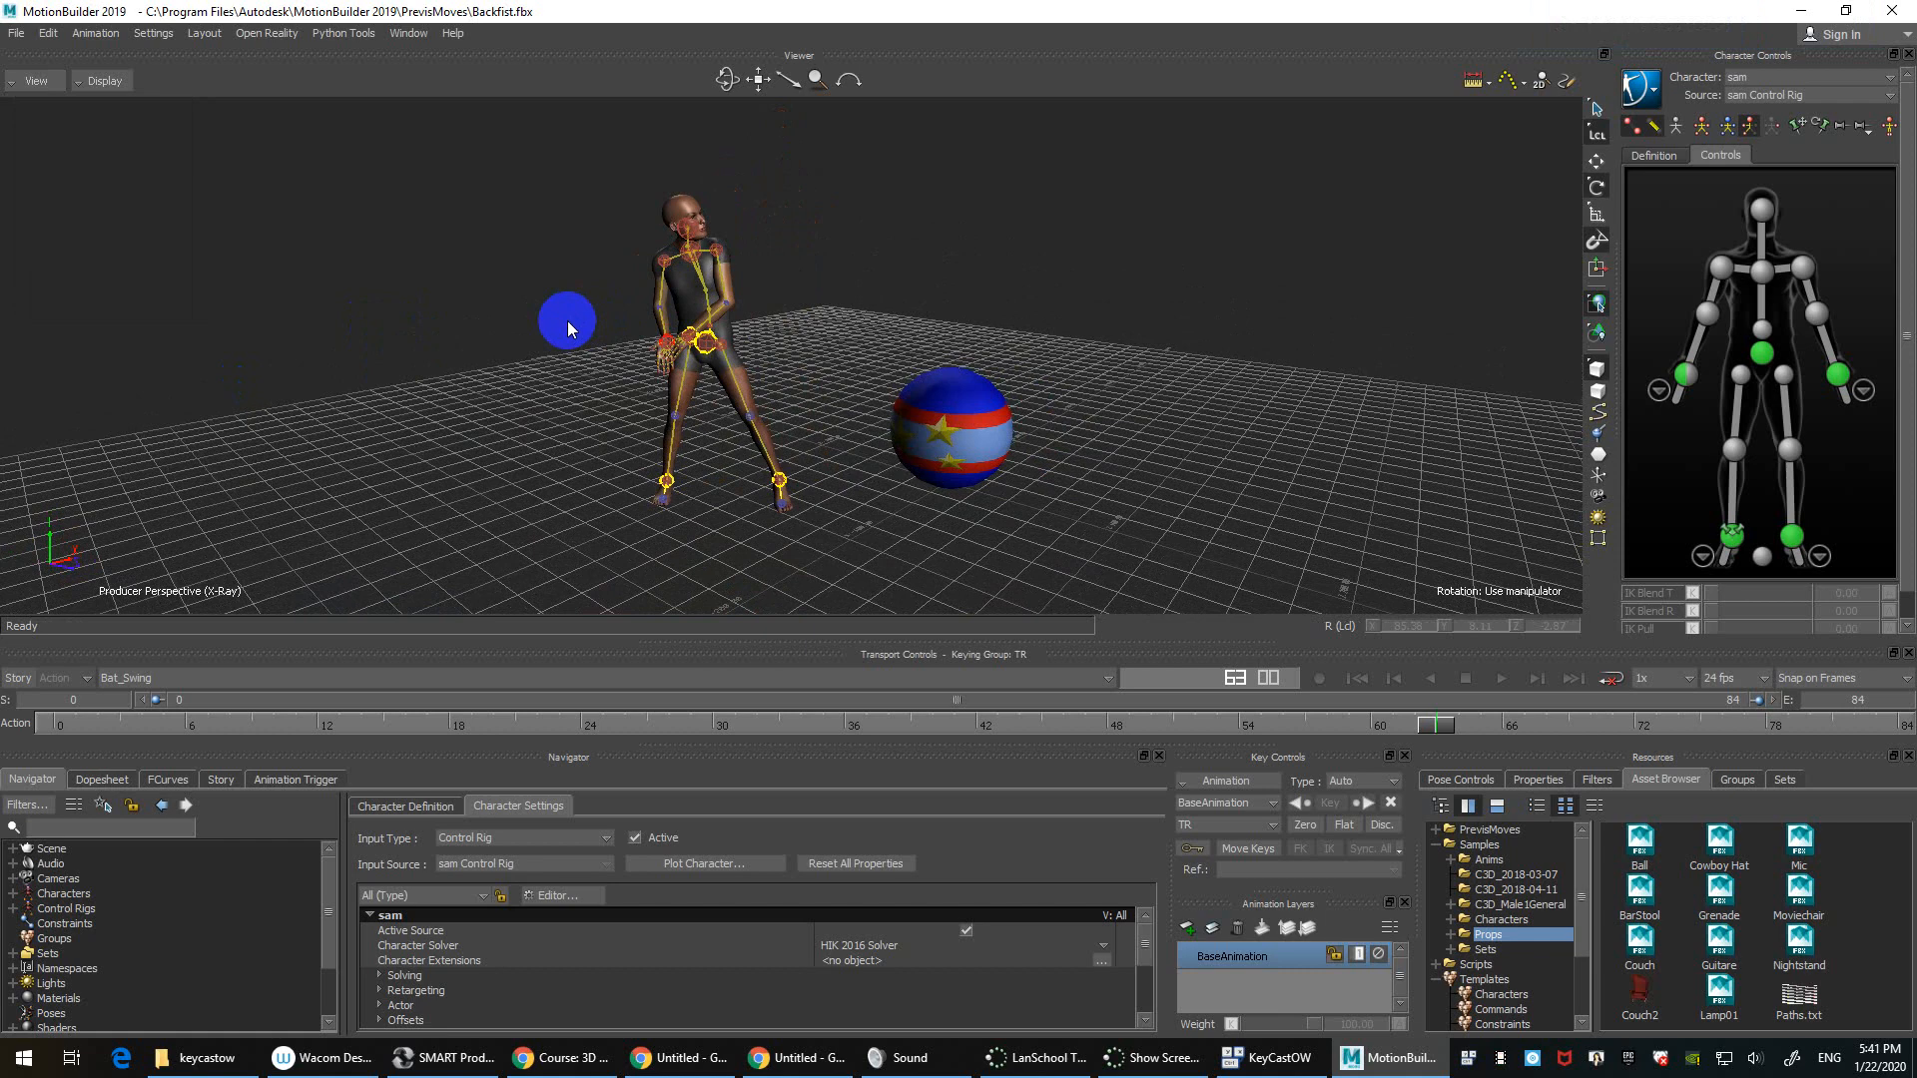
pyautogui.click(566, 319)
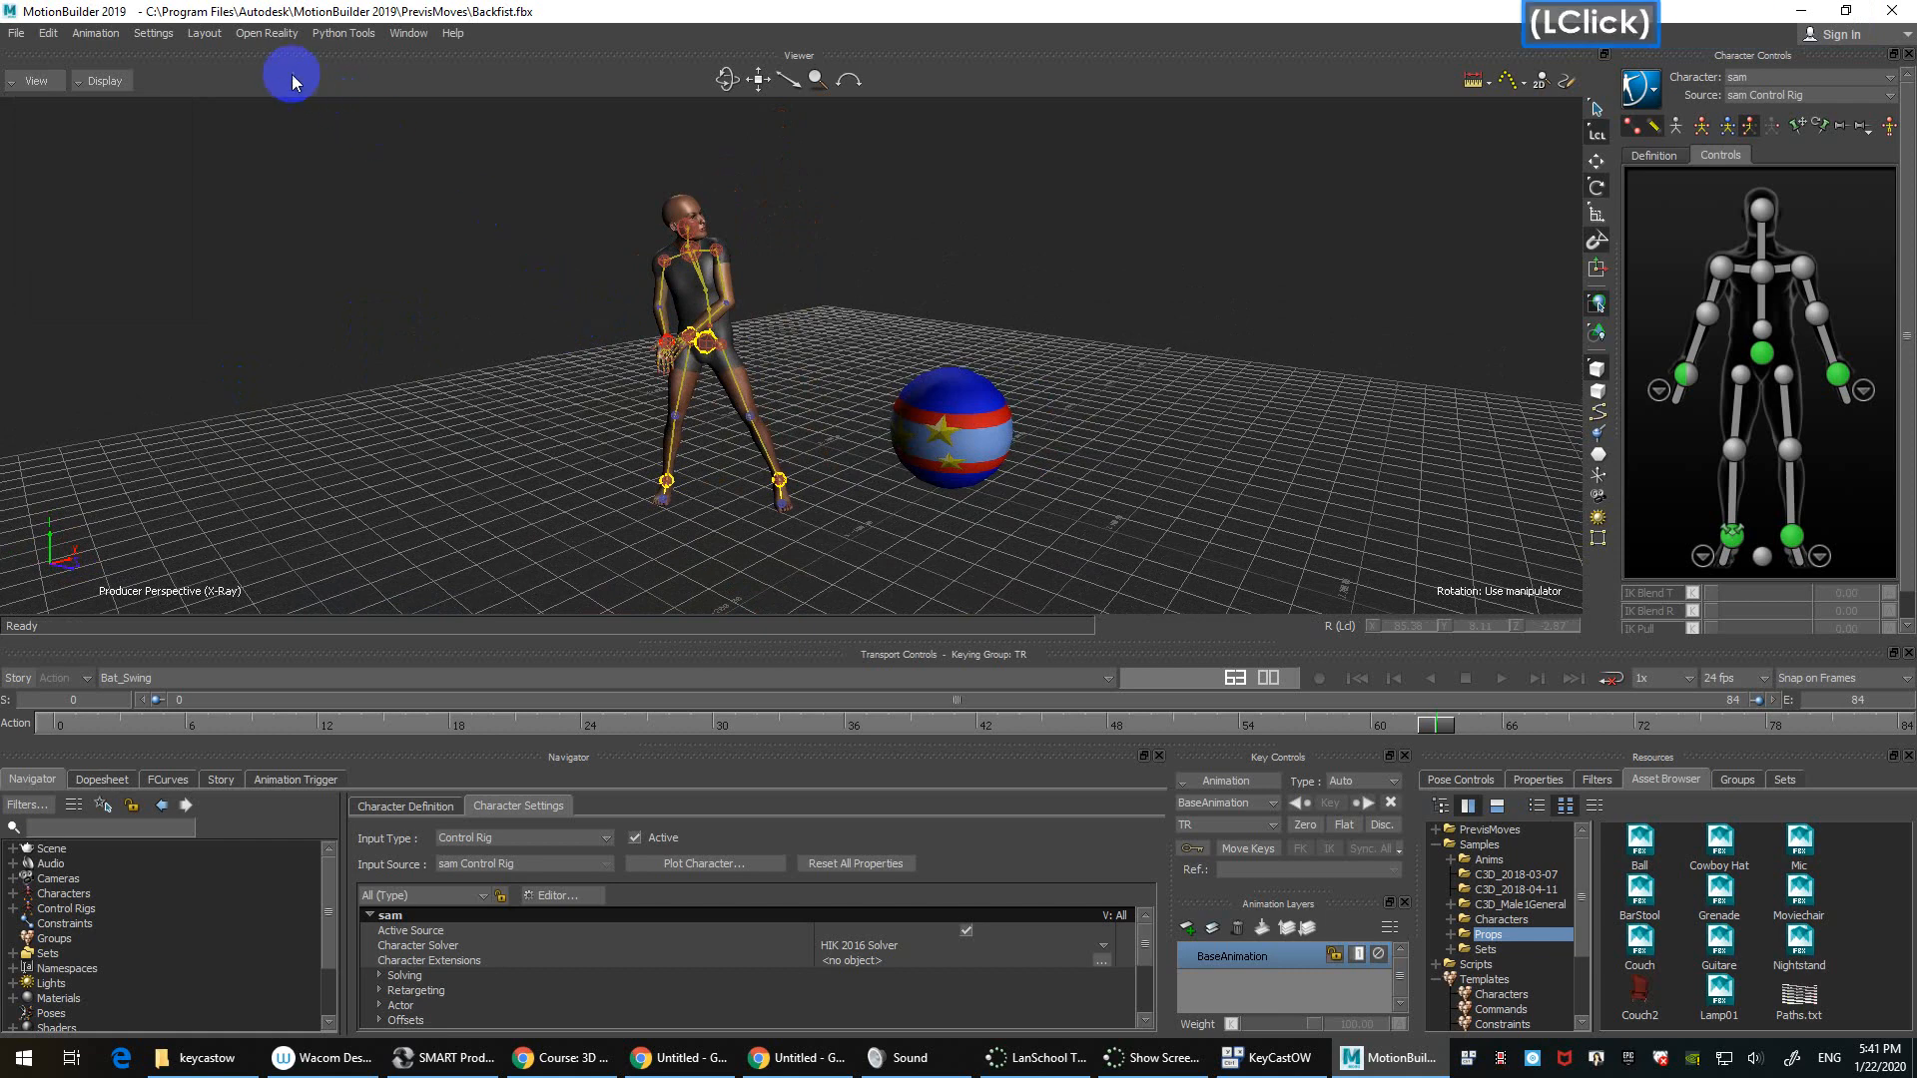
pyautogui.click(124, 82)
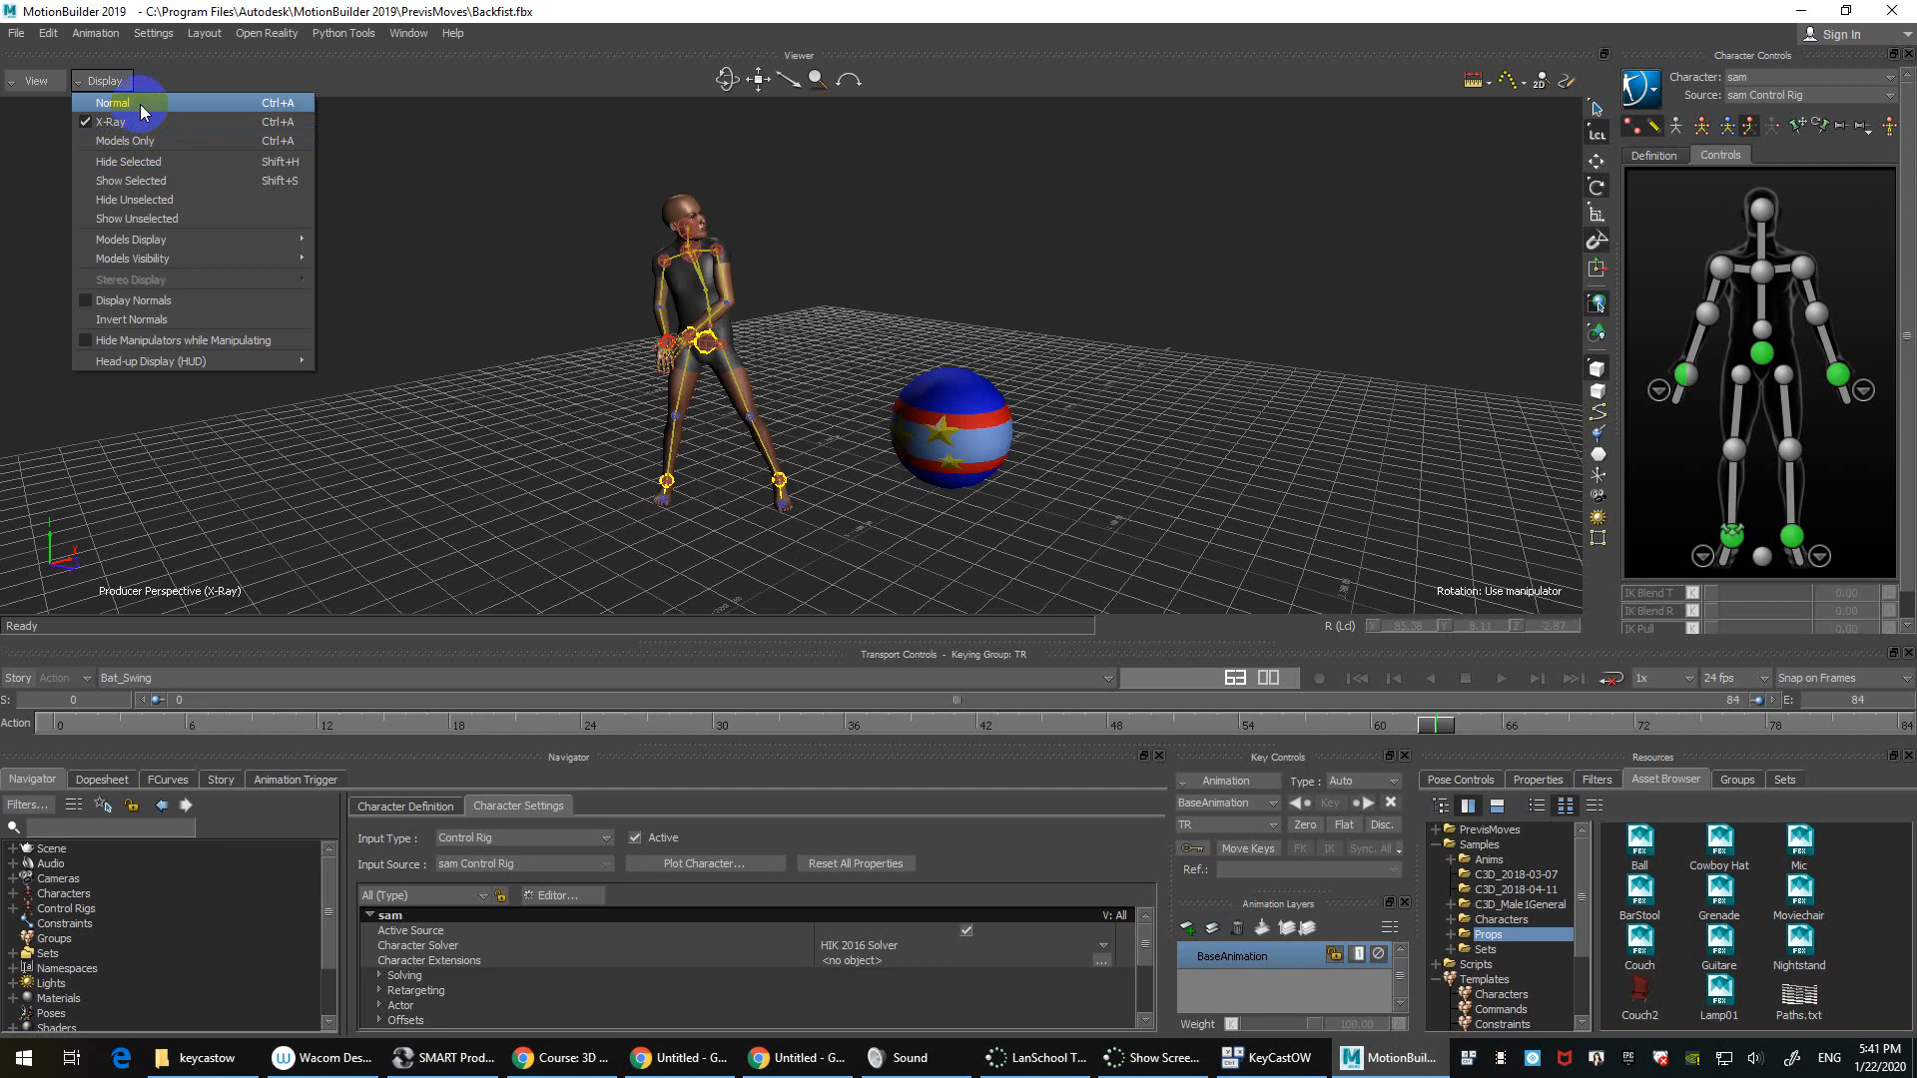
pyautogui.click(140, 104)
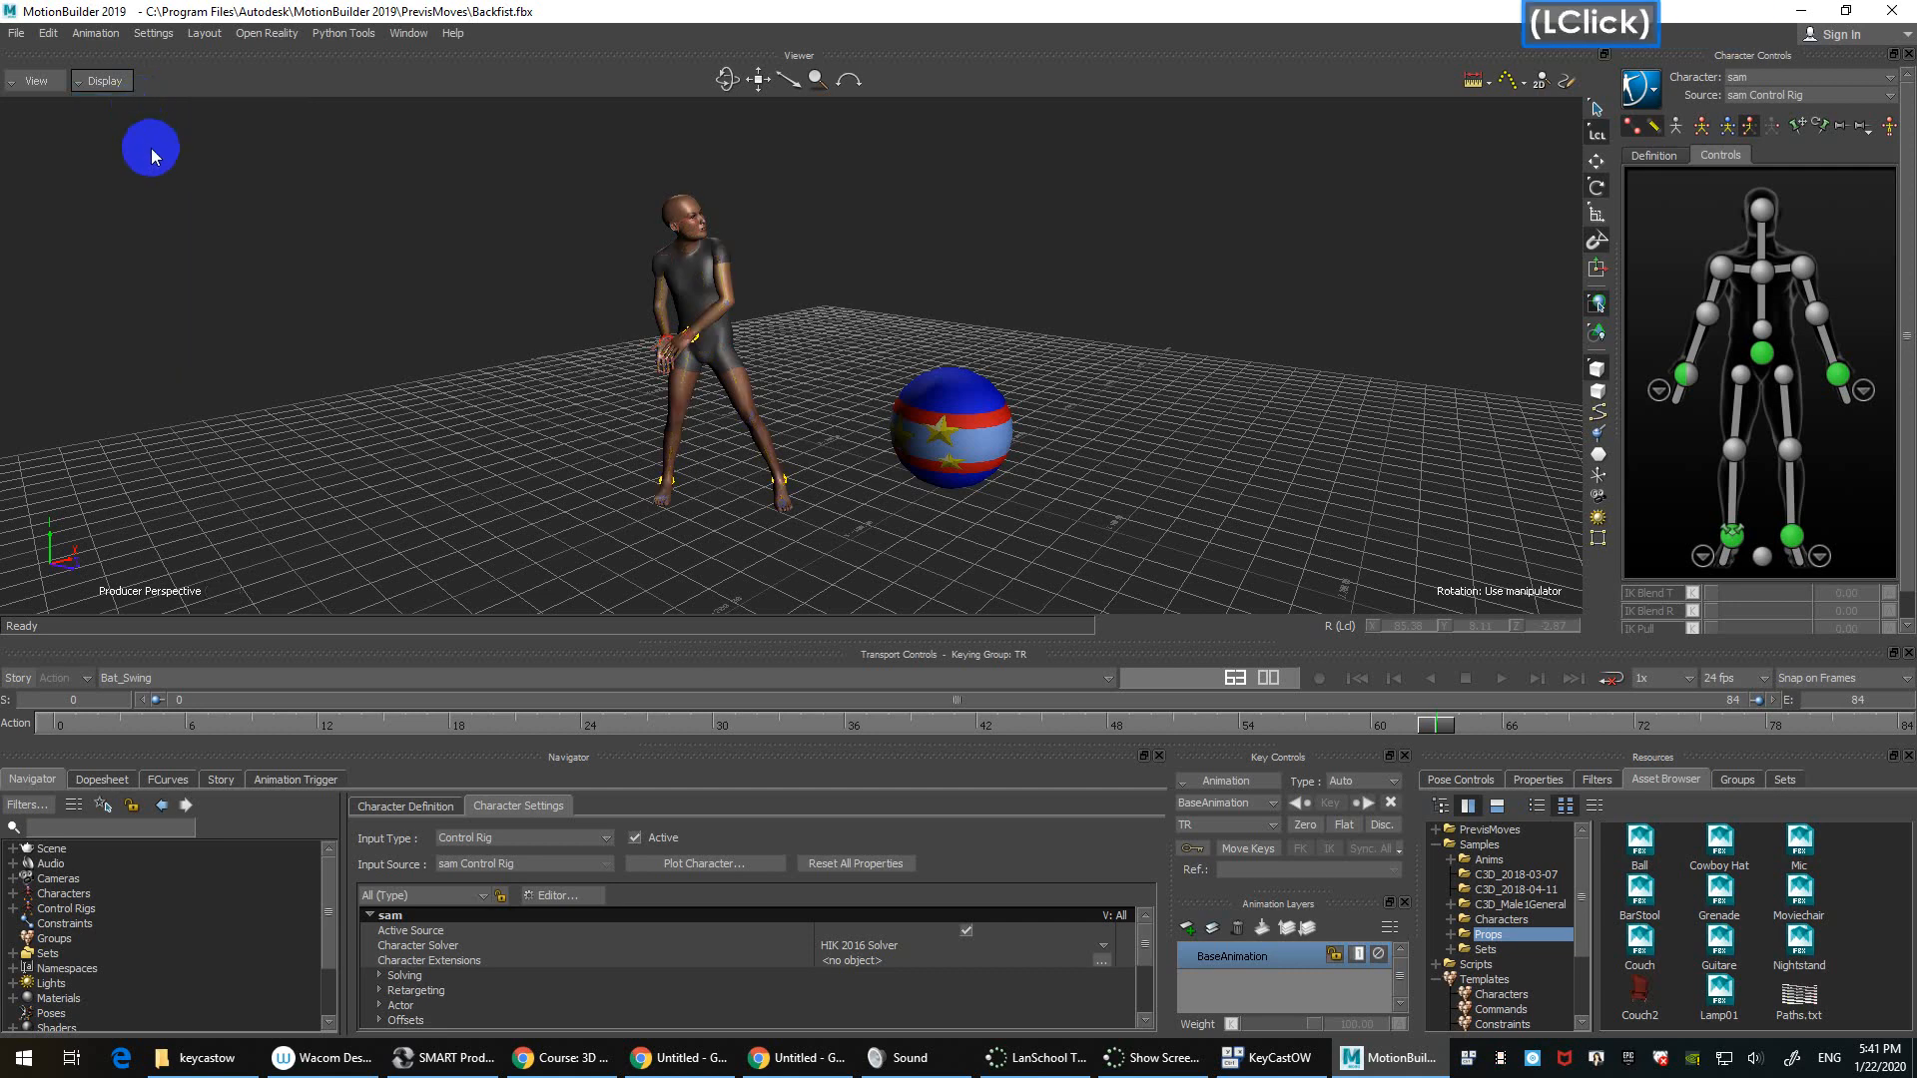
pyautogui.scroll(2, 406, 238)
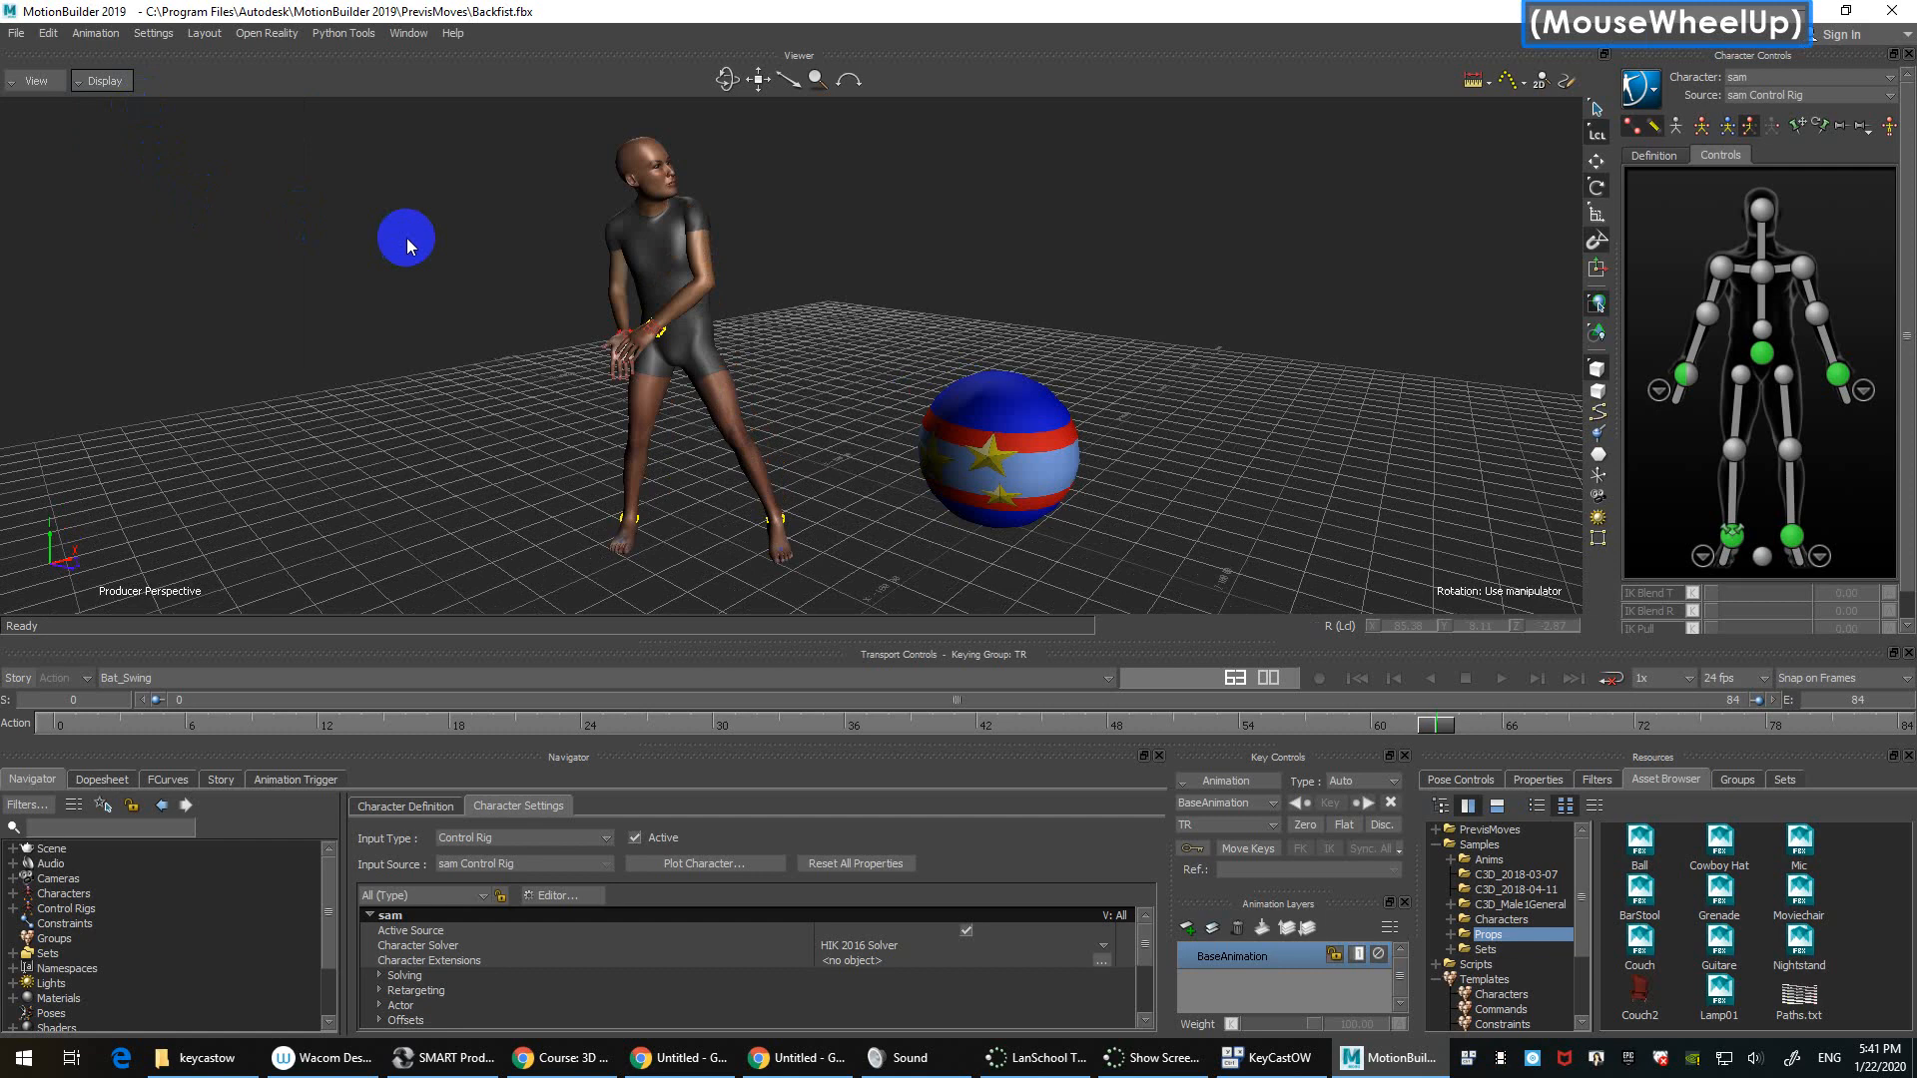
pyautogui.click(104, 80)
pyautogui.click(130, 121)
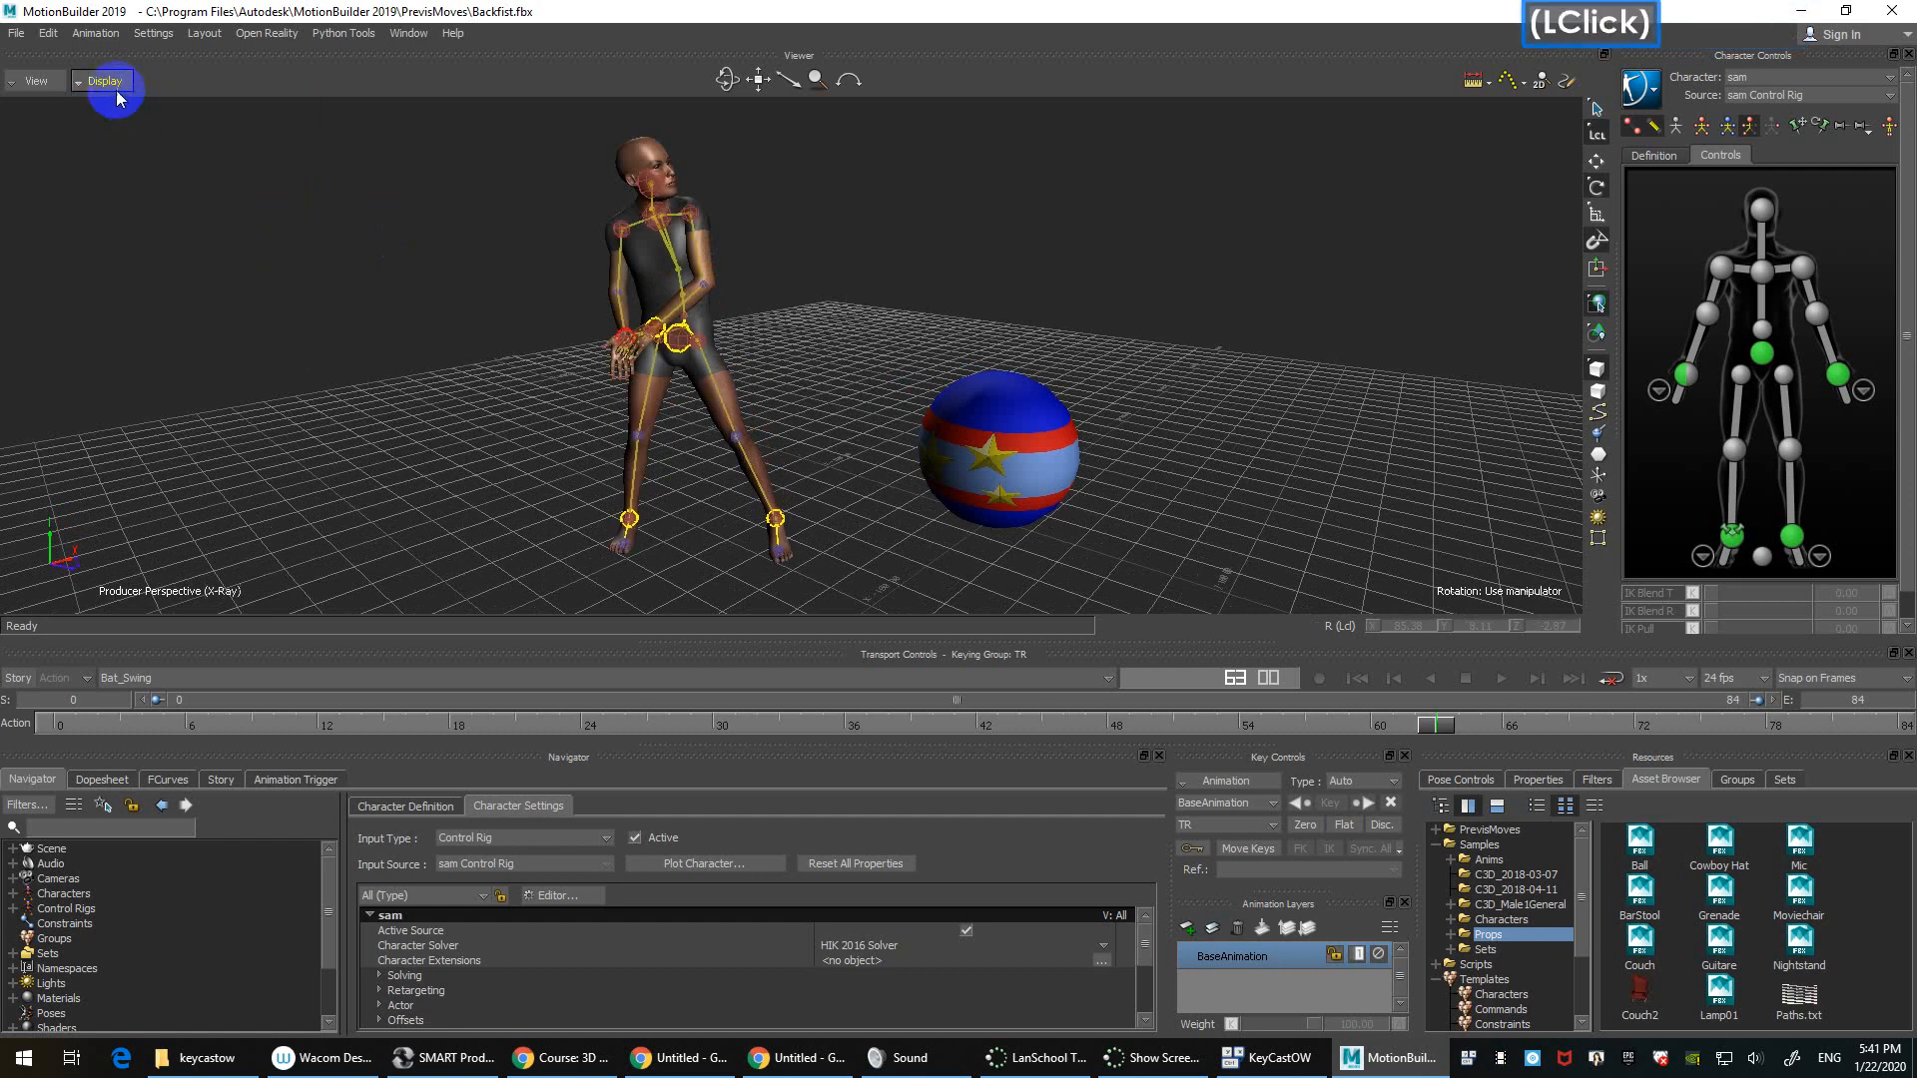
pyautogui.click(112, 84)
pyautogui.click(125, 141)
pyautogui.click(105, 80)
pyautogui.click(125, 114)
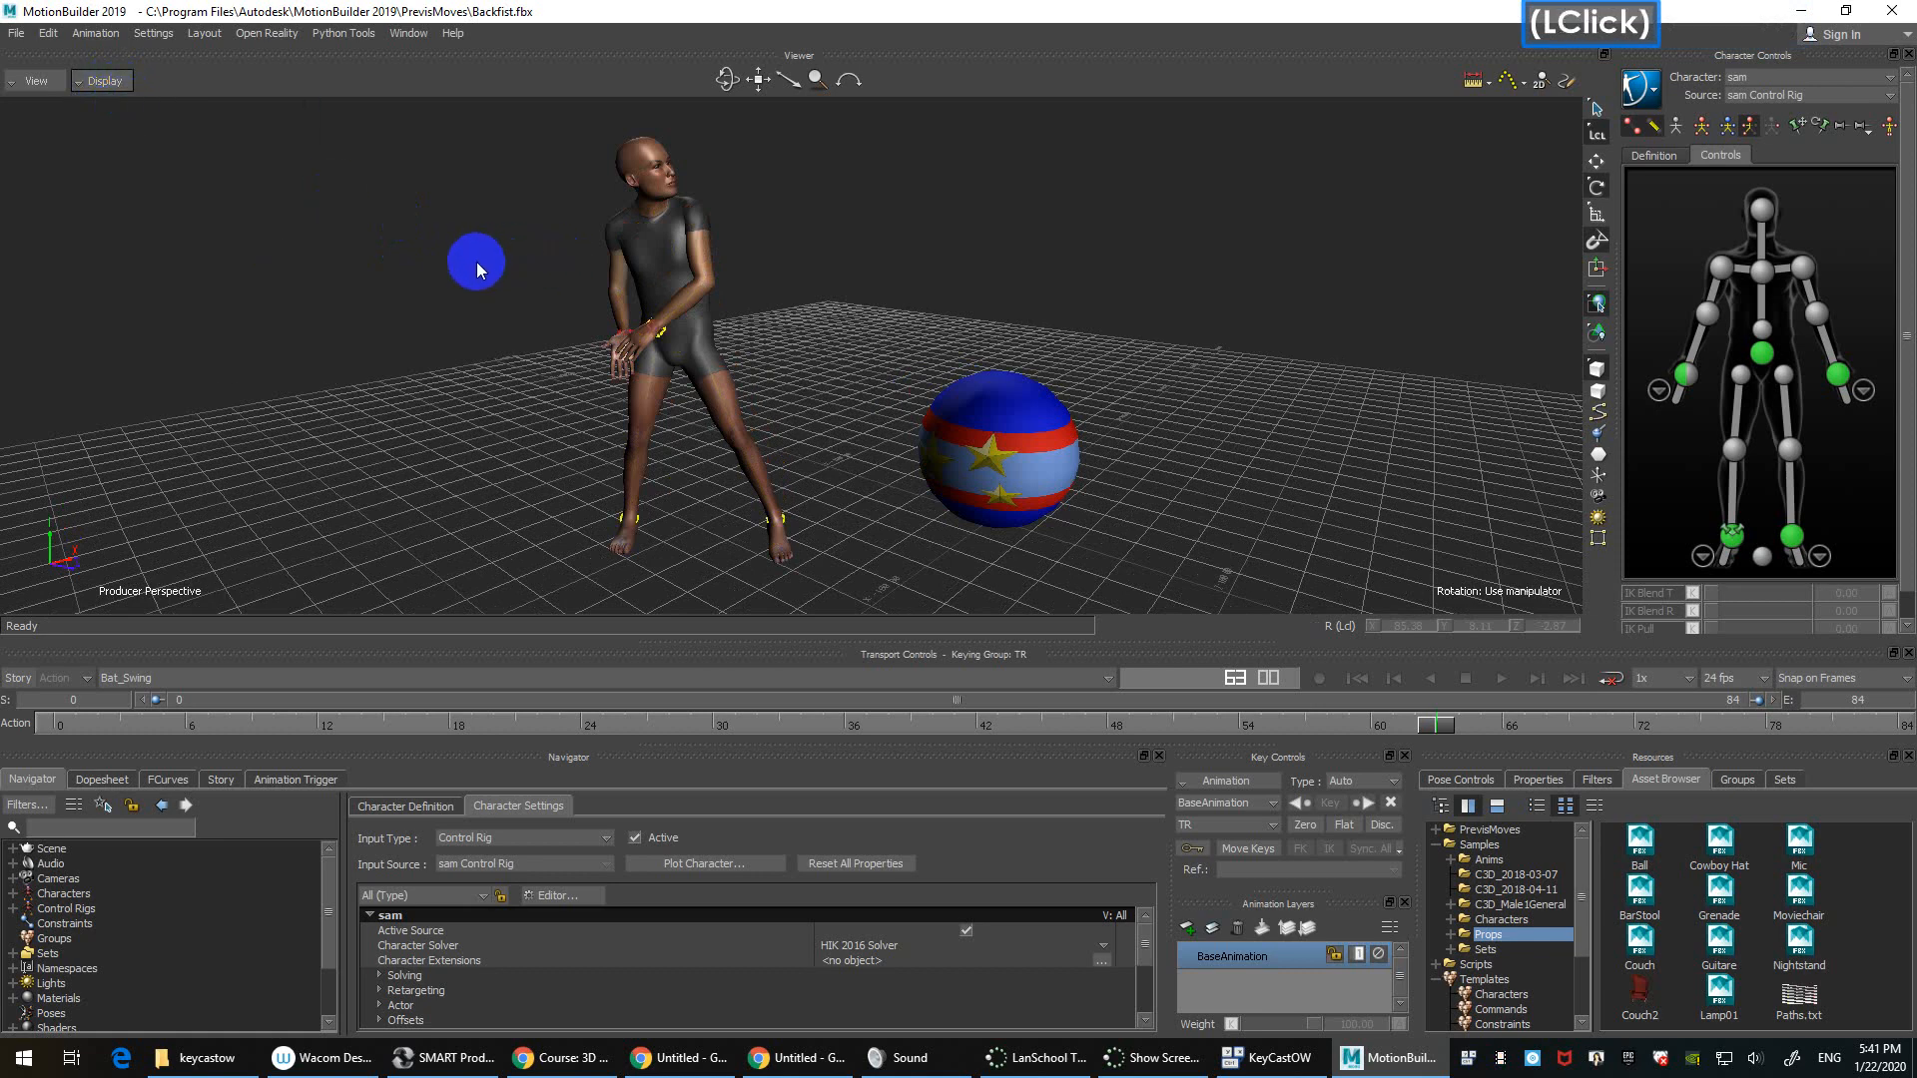
pyautogui.scroll(3, 475, 261)
pyautogui.scroll(-2, 471, 259)
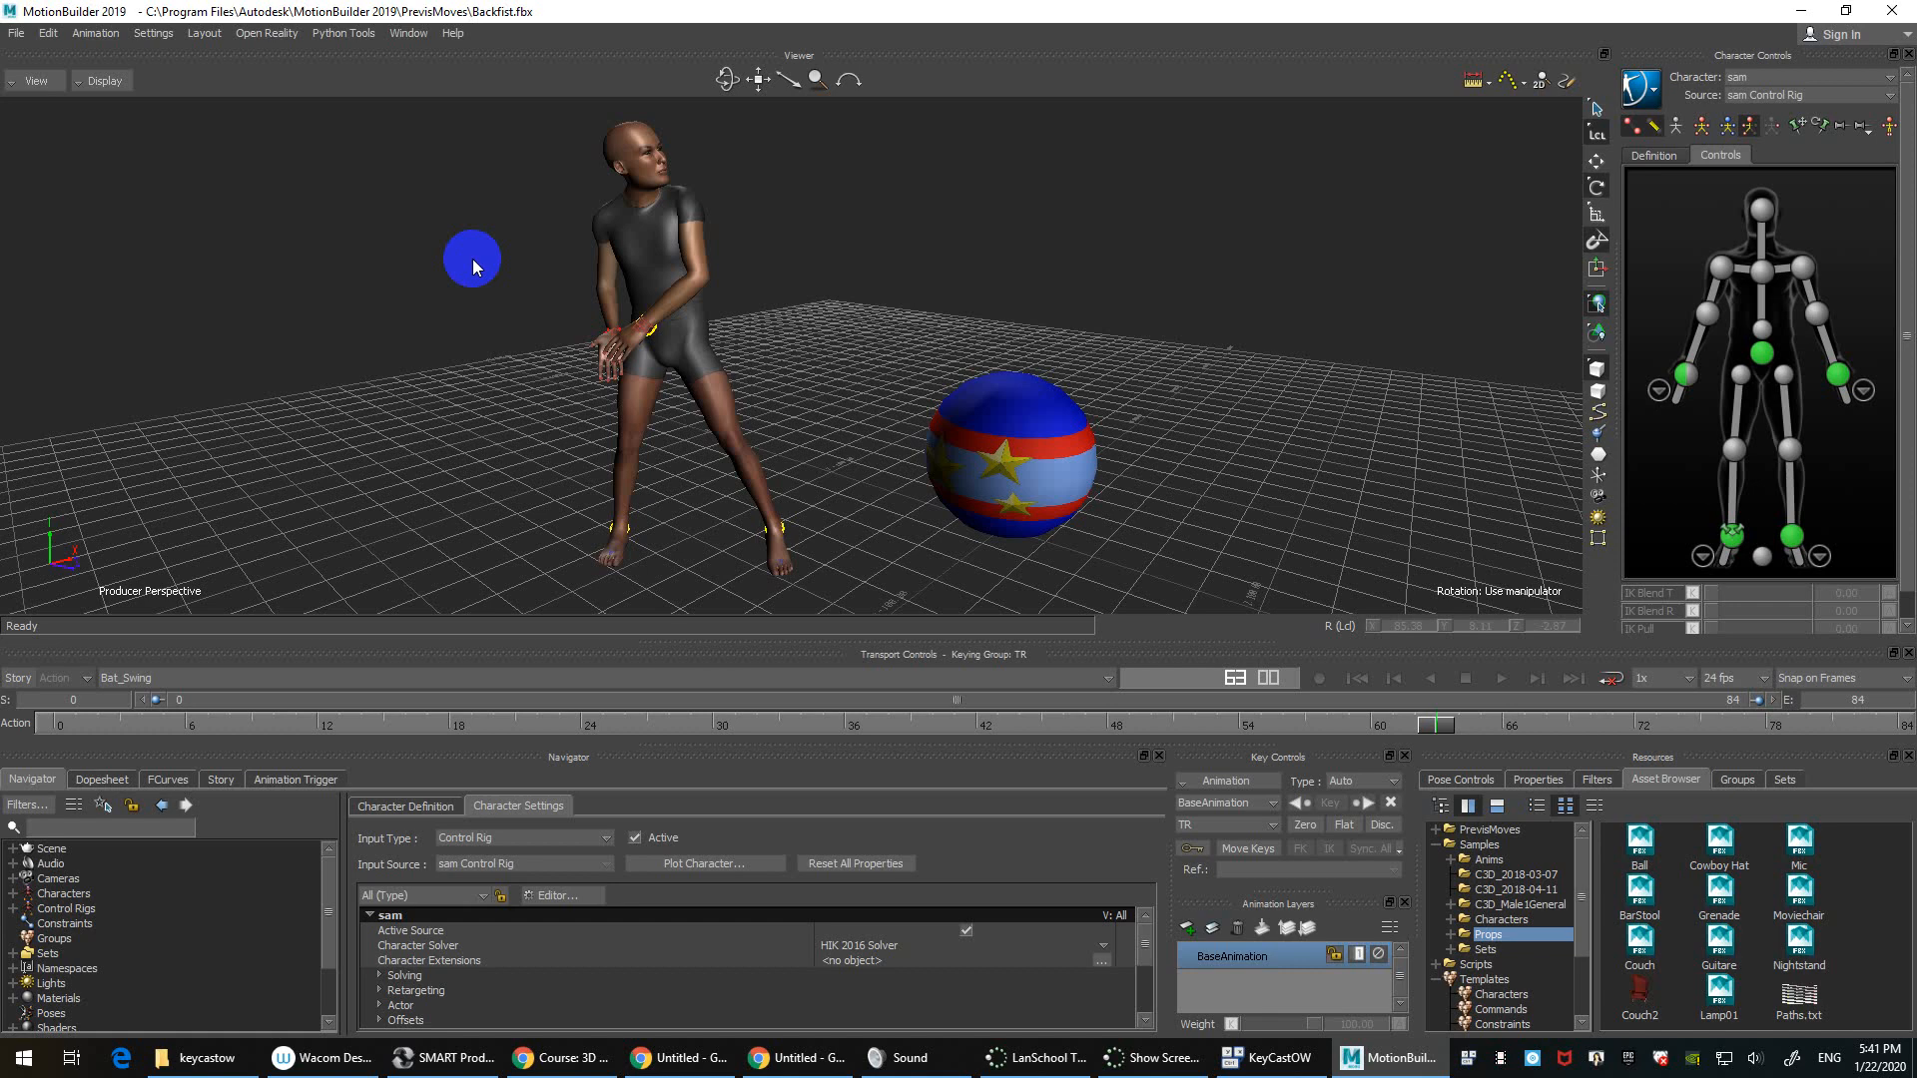
pyautogui.keyDown('ctrl'); pyautogui.moveTo(471, 260); pyautogui.dragTo(979, 355); pyautogui.keyUp('ctrl')
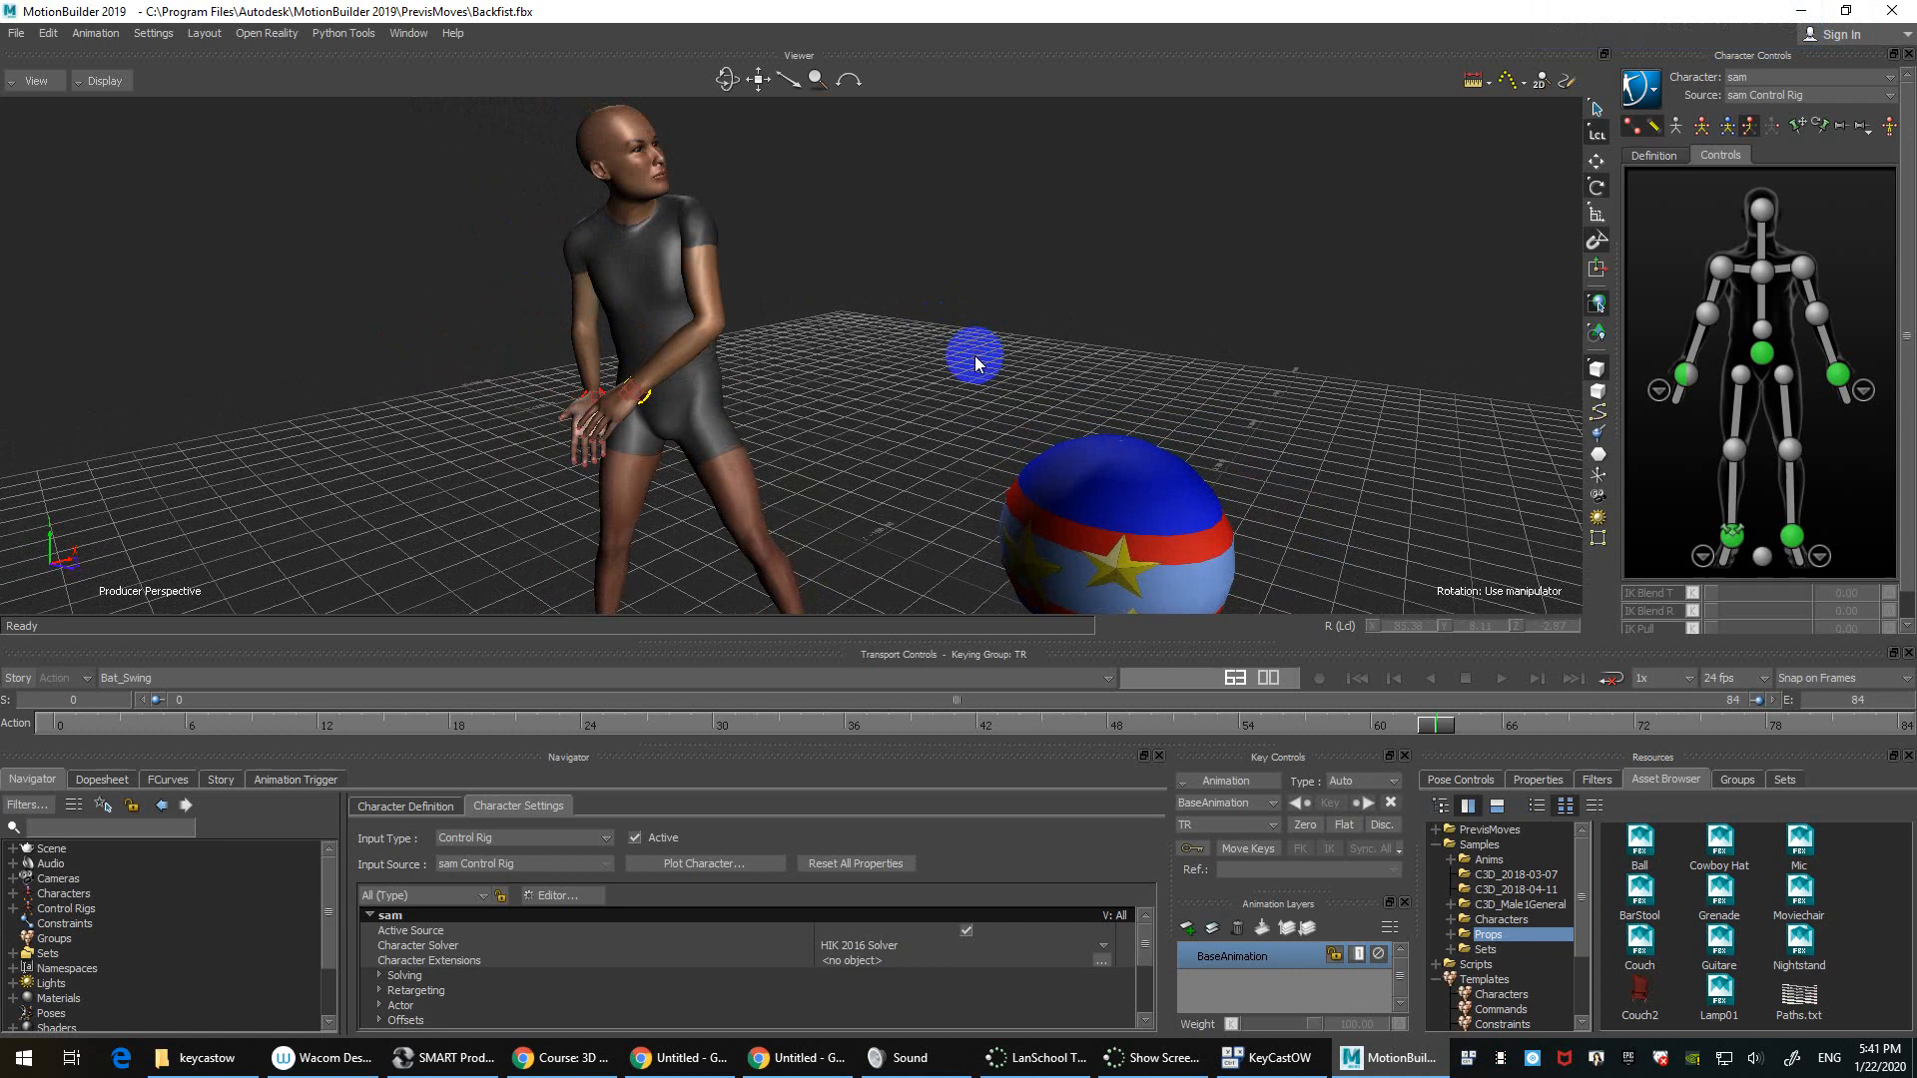
pyautogui.keyDown('shift'); pyautogui.moveTo(974, 355); pyautogui.dragTo(1104, 411); pyautogui.keyUp('shift')
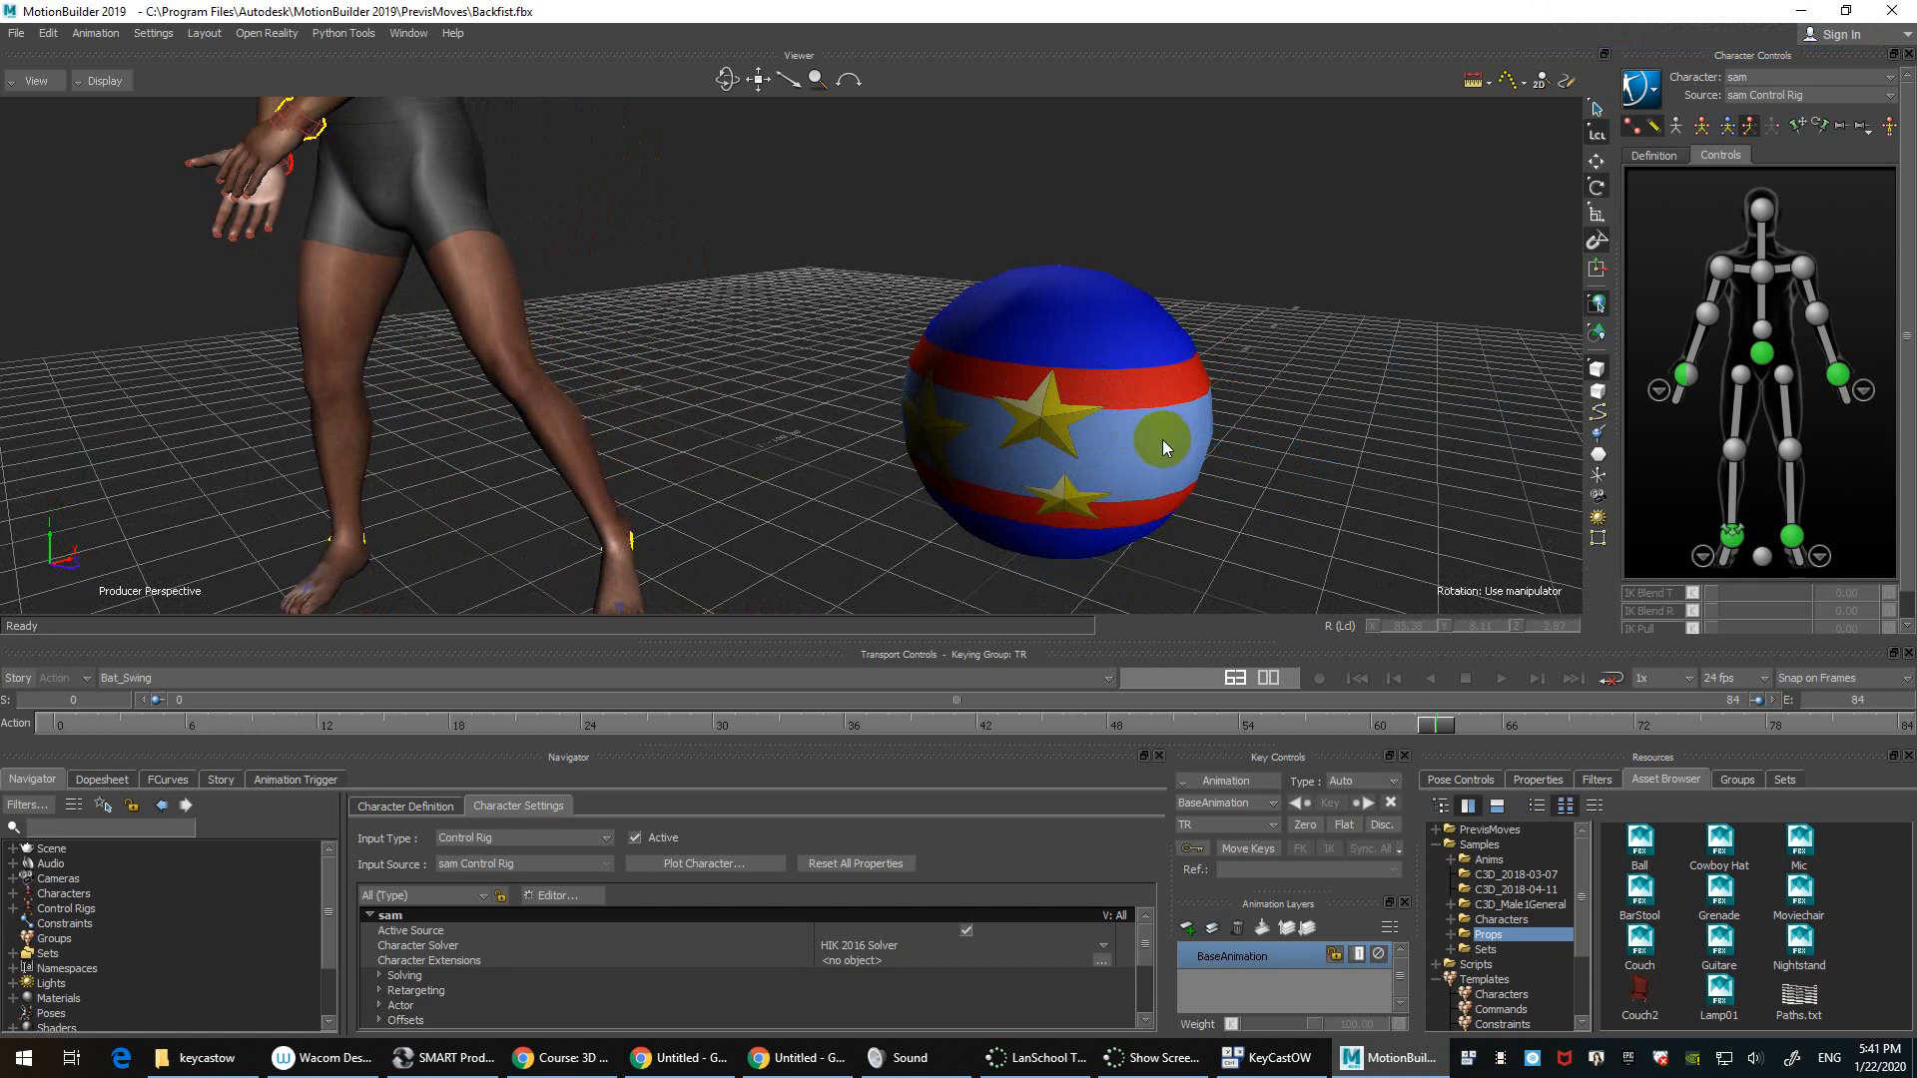
pyautogui.keyDown('ctrl'); pyautogui.moveTo(1162, 440); pyautogui.dragTo(1298, 370); pyautogui.keyUp('ctrl')
pyautogui.keyDown('ctrl'); pyautogui.keyDown('shift'); pyautogui.moveTo(1298, 369); pyautogui.dragTo(1147, 407); pyautogui.keyUp('shift'); pyautogui.keyUp('ctrl')
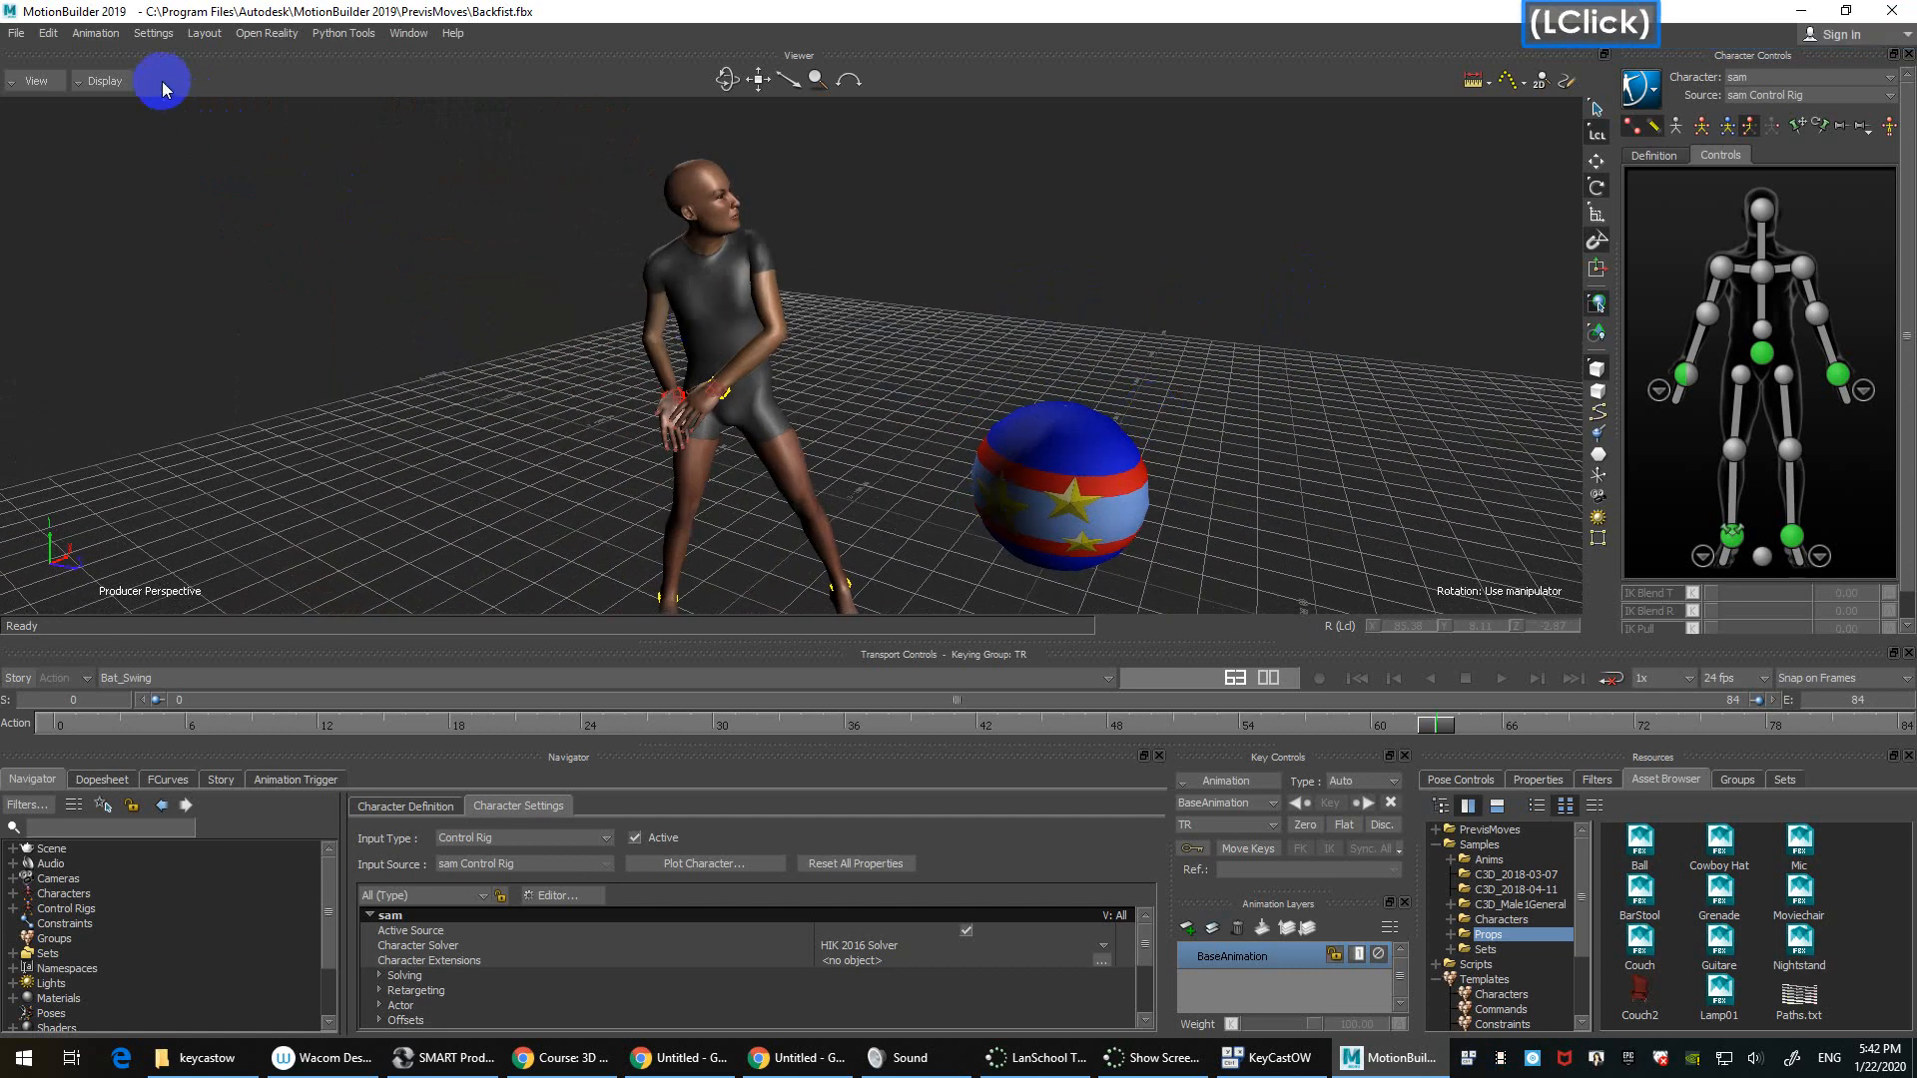
pyautogui.click(105, 81)
pyautogui.click(124, 119)
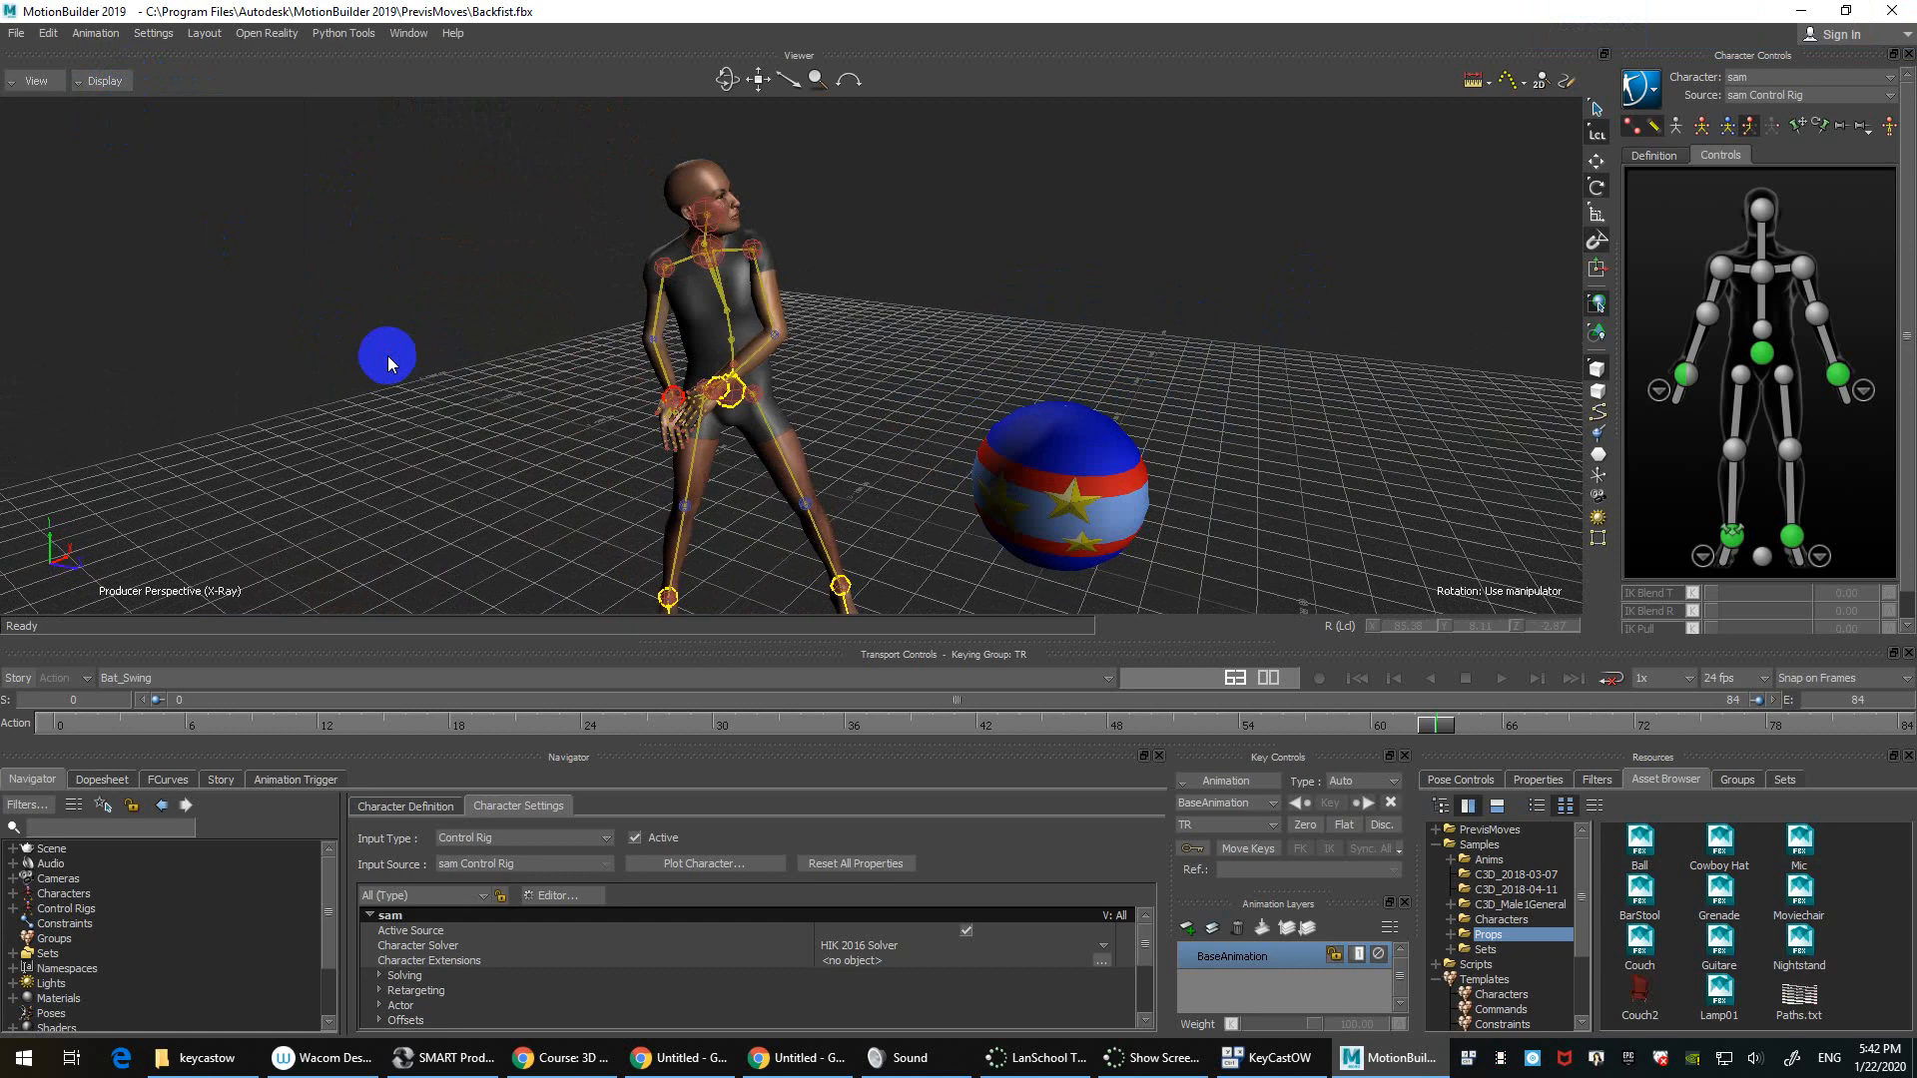
# Step: Set the viewer display to models only, hiding the skeleton
pyautogui.click(105, 81)
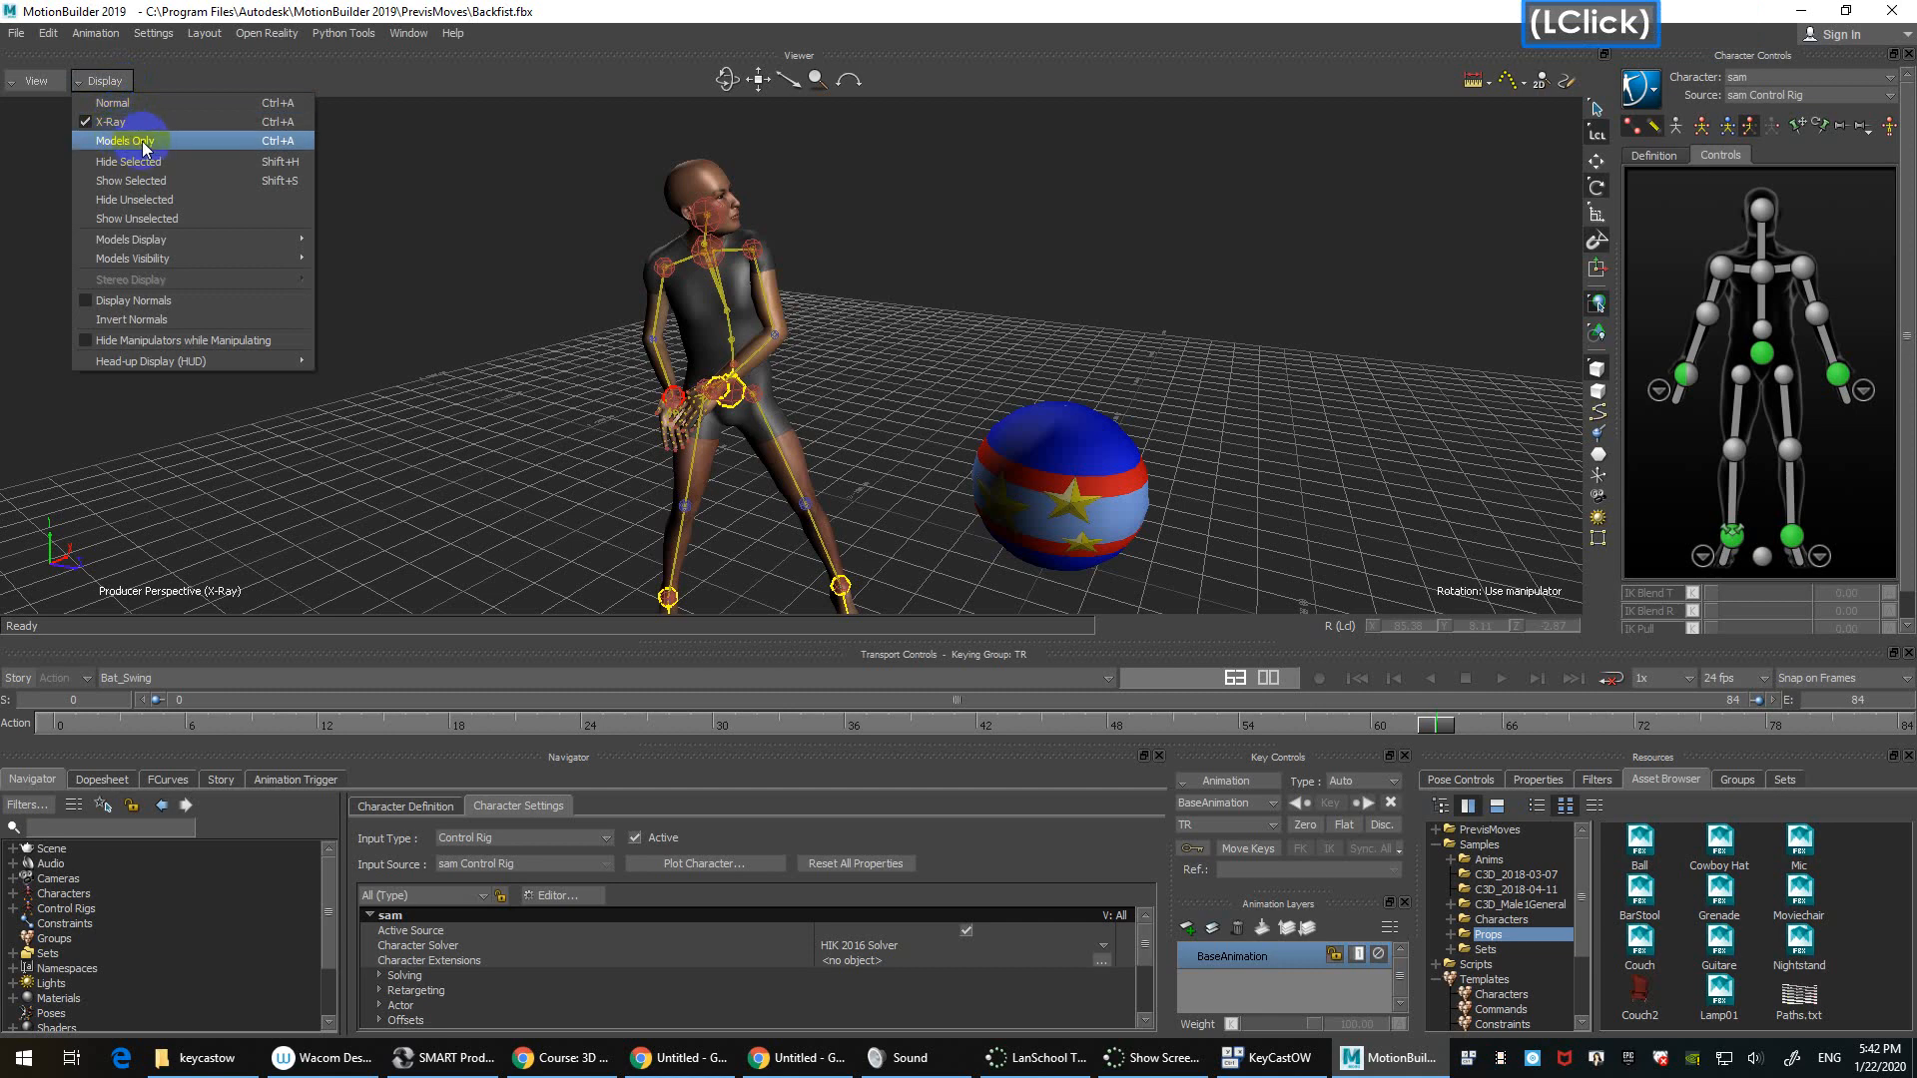
pyautogui.click(135, 141)
pyautogui.click(714, 297)
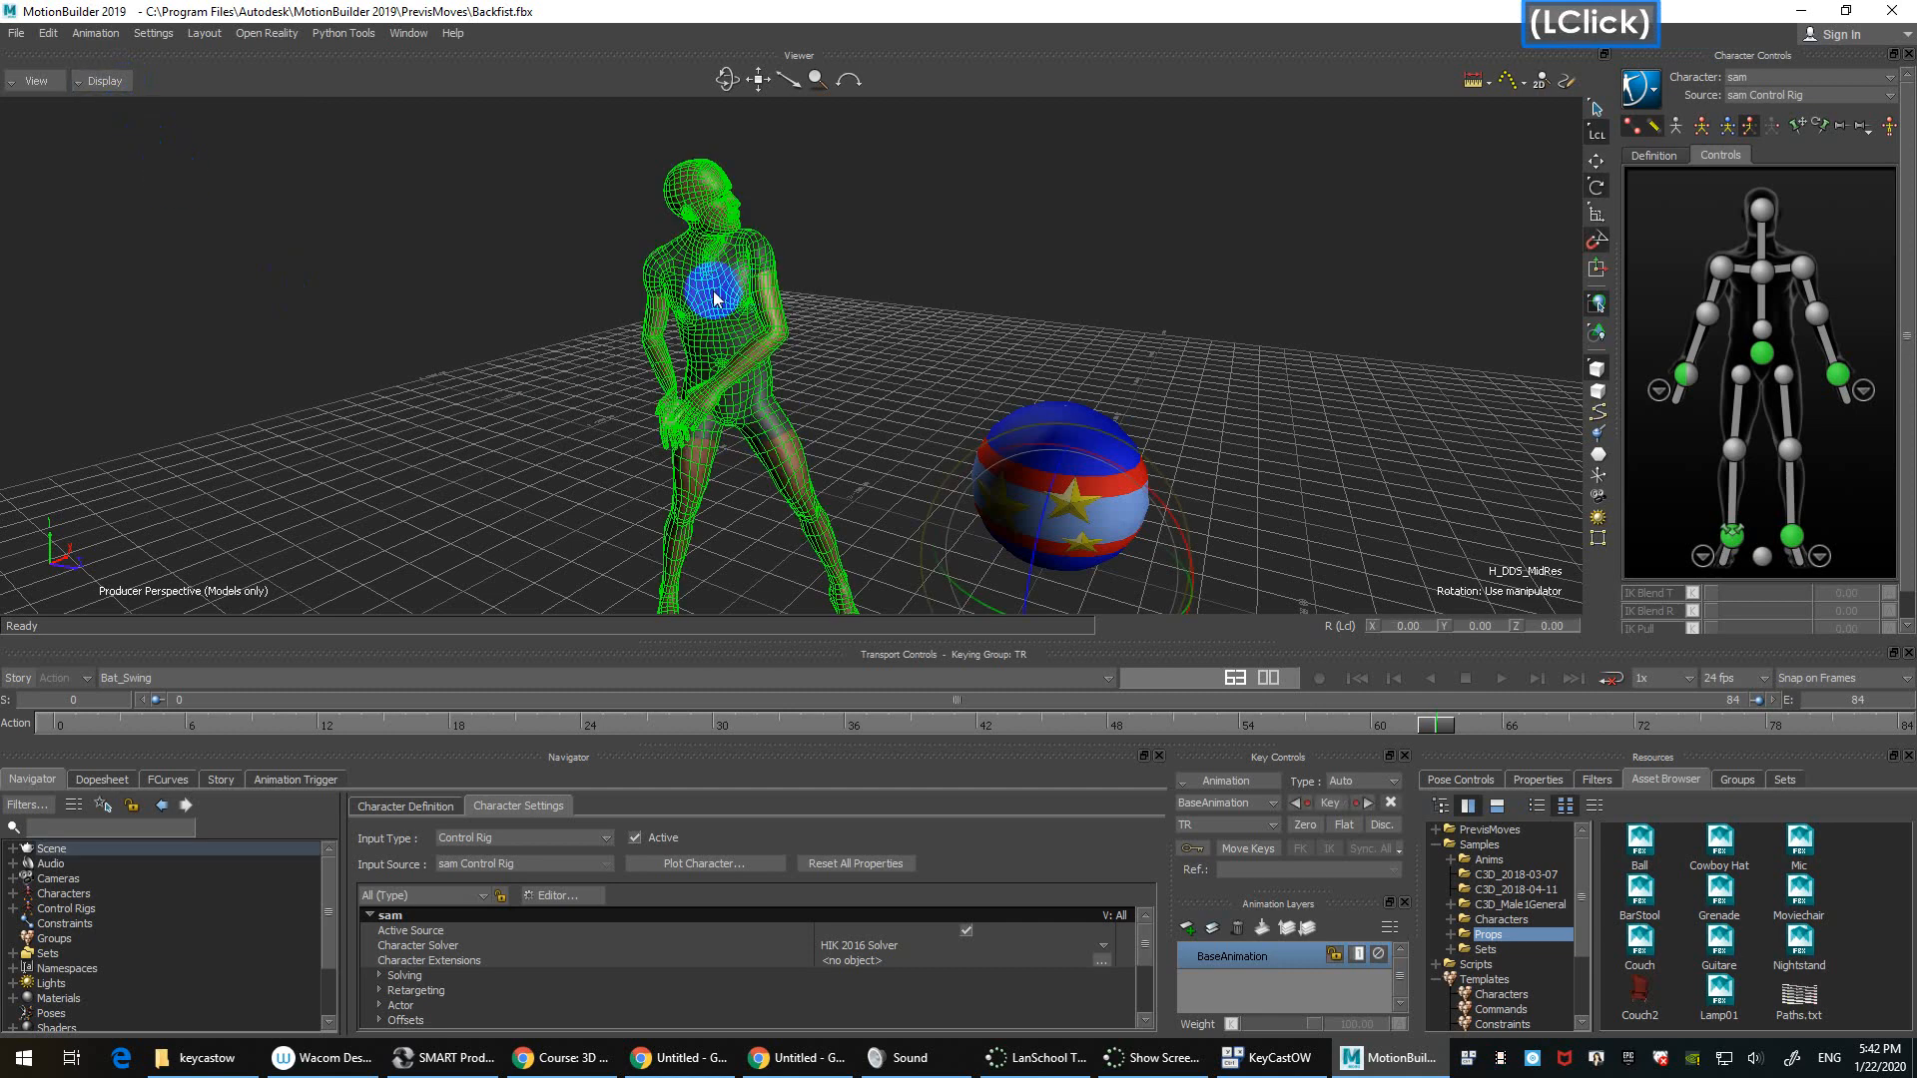
pyautogui.click(358, 299)
pyautogui.click(292, 283)
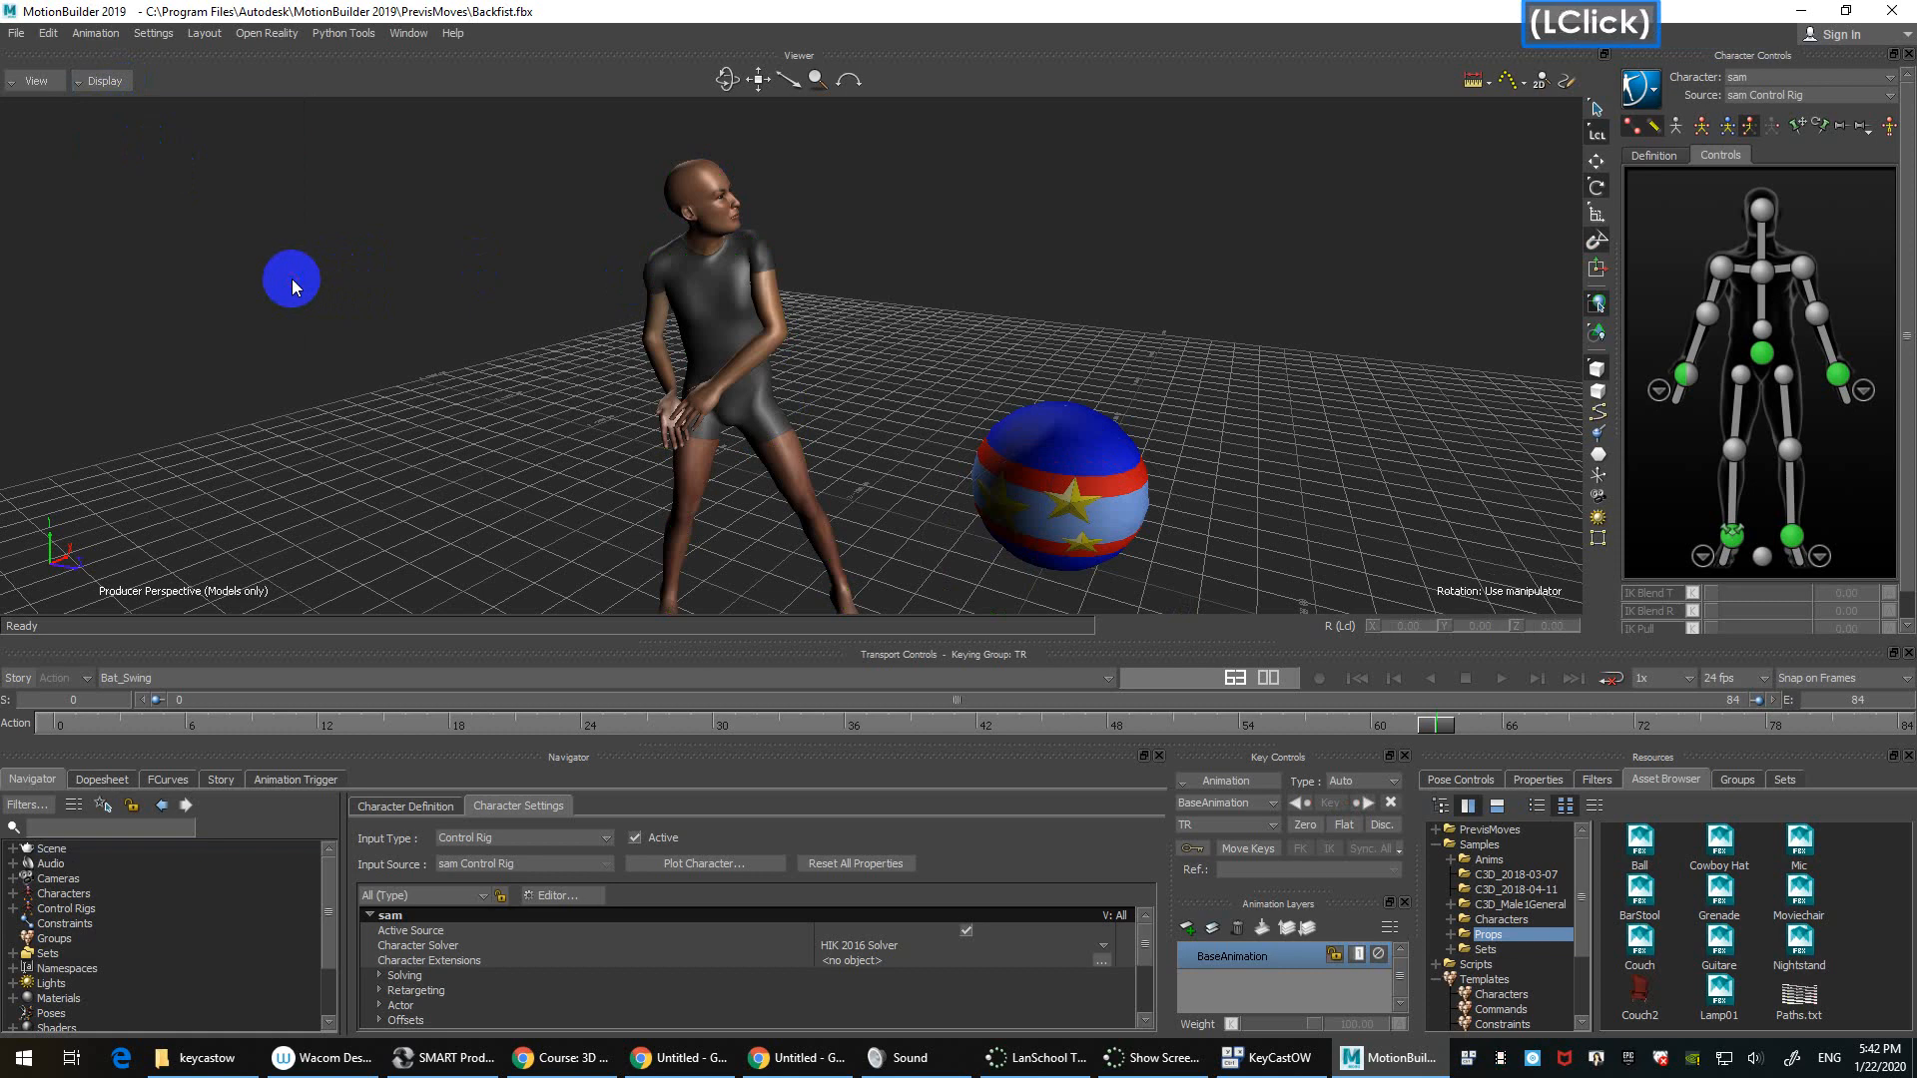
# Step: Cycle display modes with Ctrl+A through X-Ray and Normal back to models only, then move closer
pyautogui.hotkey('ctrl', 'a')
pyautogui.hotkey('ctrl', 'a')
pyautogui.hotkey('ctrl', 'a')
pyautogui.hotkey('ctrl', 'a')
pyautogui.hotkey('ctrl', 'a')
pyautogui.hotkey('ctrl', 'a')
pyautogui.hotkey('ctrl', 'a')
pyautogui.hotkey('ctrl', 'a')
pyautogui.hotkey('ctrl', 'a')
pyautogui.hotkey('ctrl', 'a')
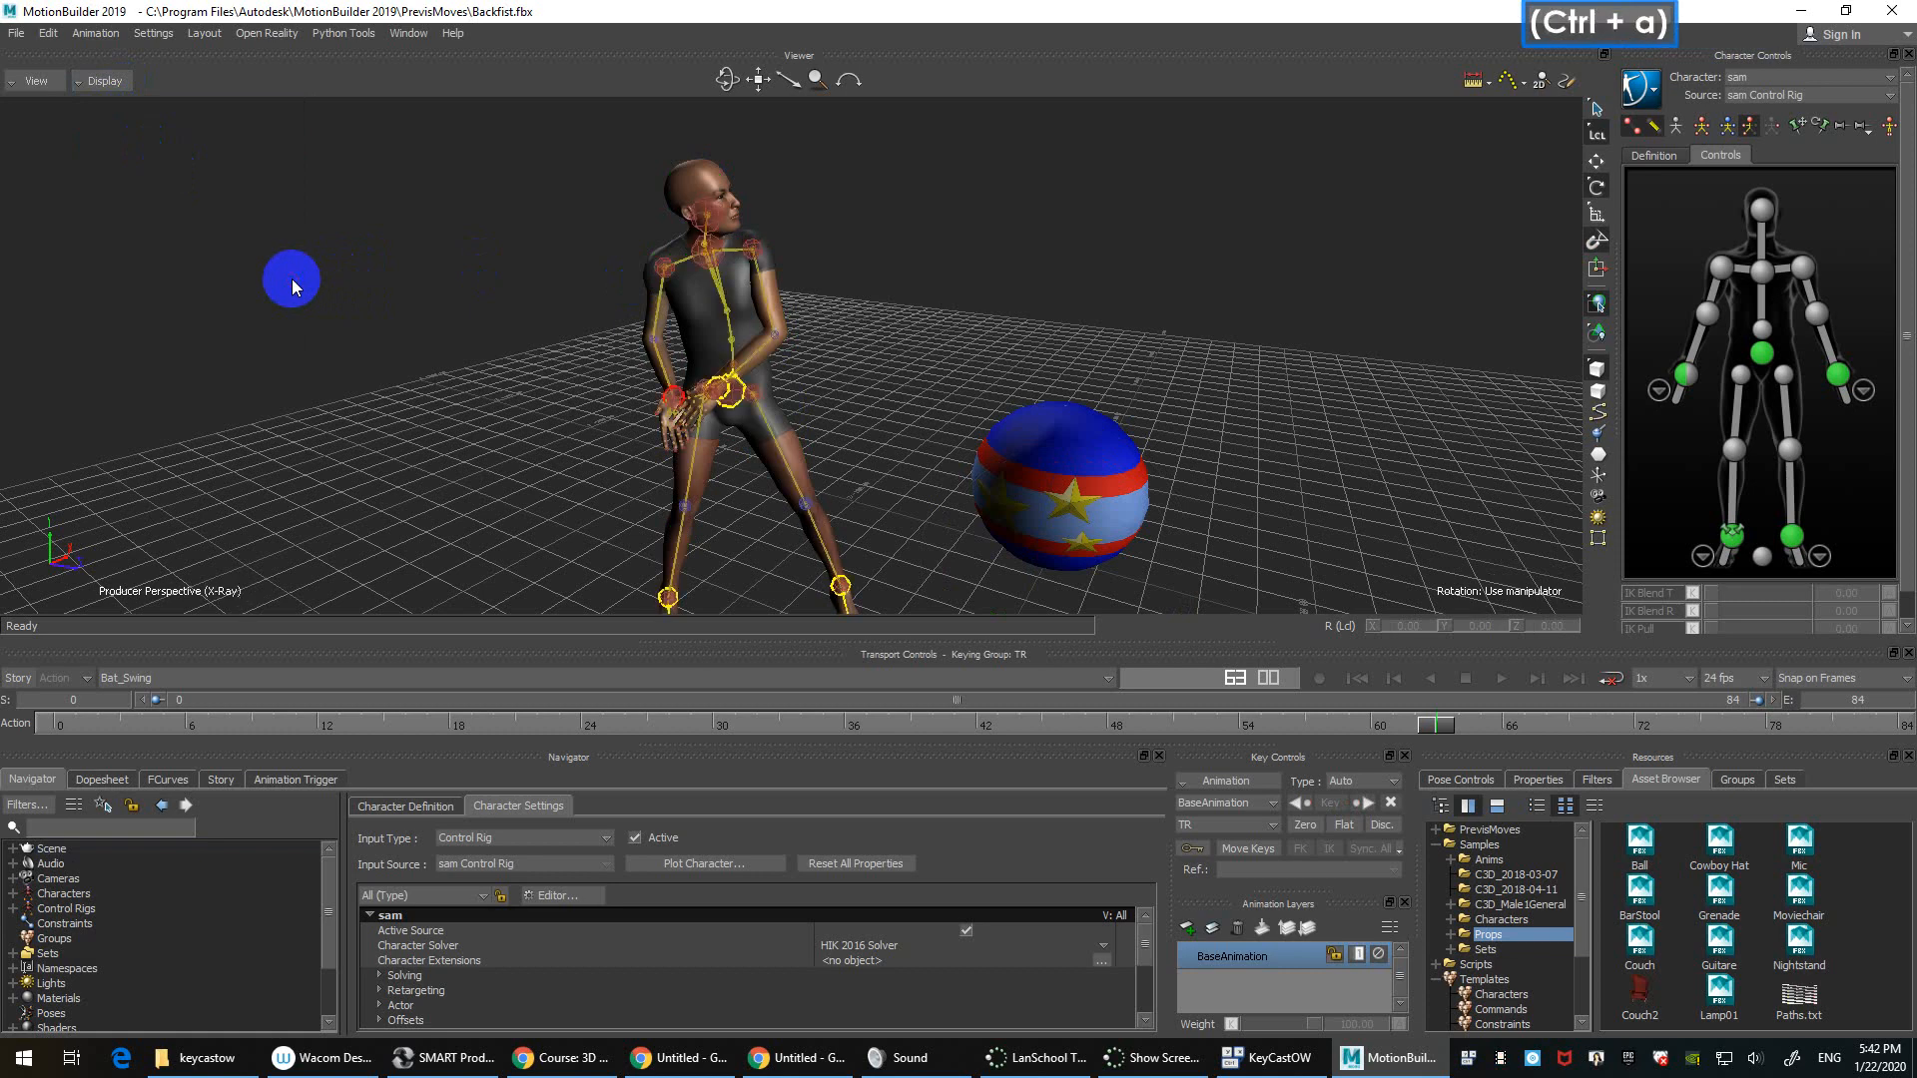
pyautogui.hotkey('ctrl', 'a')
pyautogui.click(104, 80)
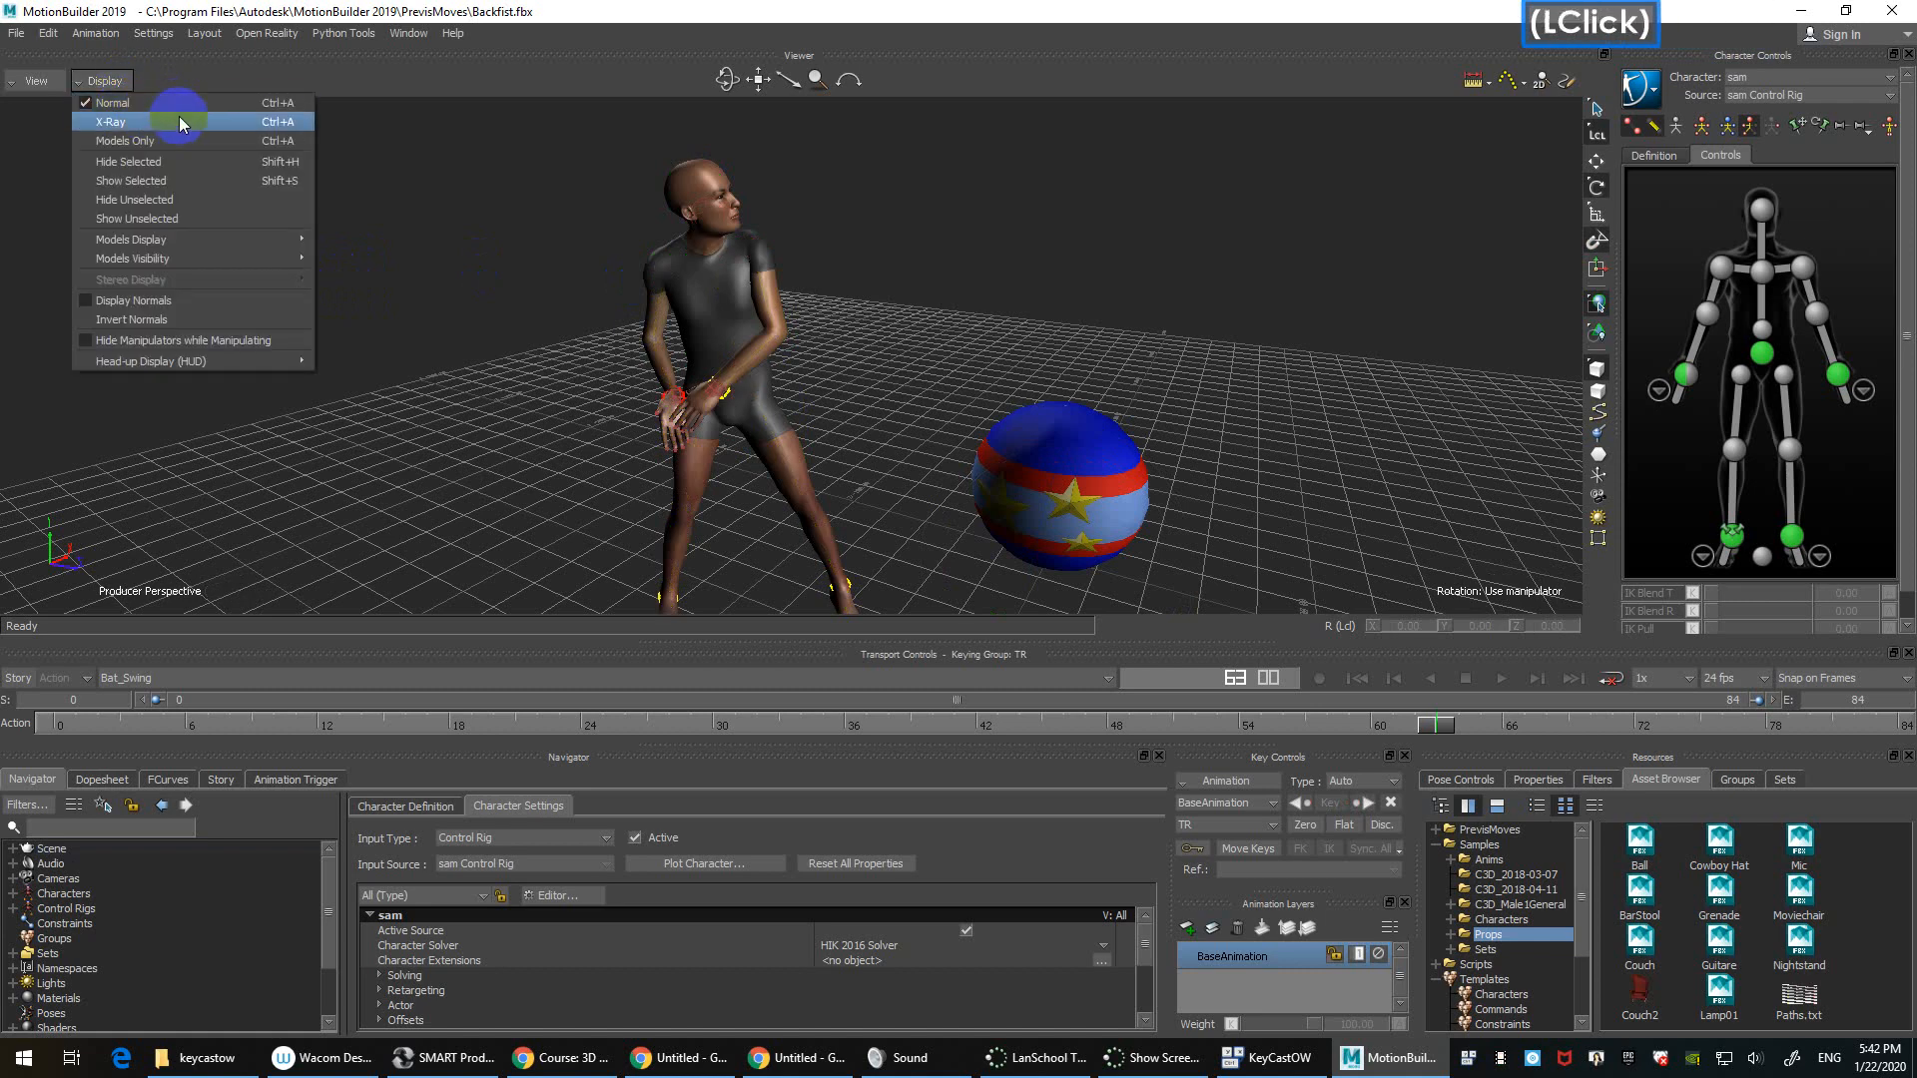
pyautogui.hotkey('ctrl', 'a')
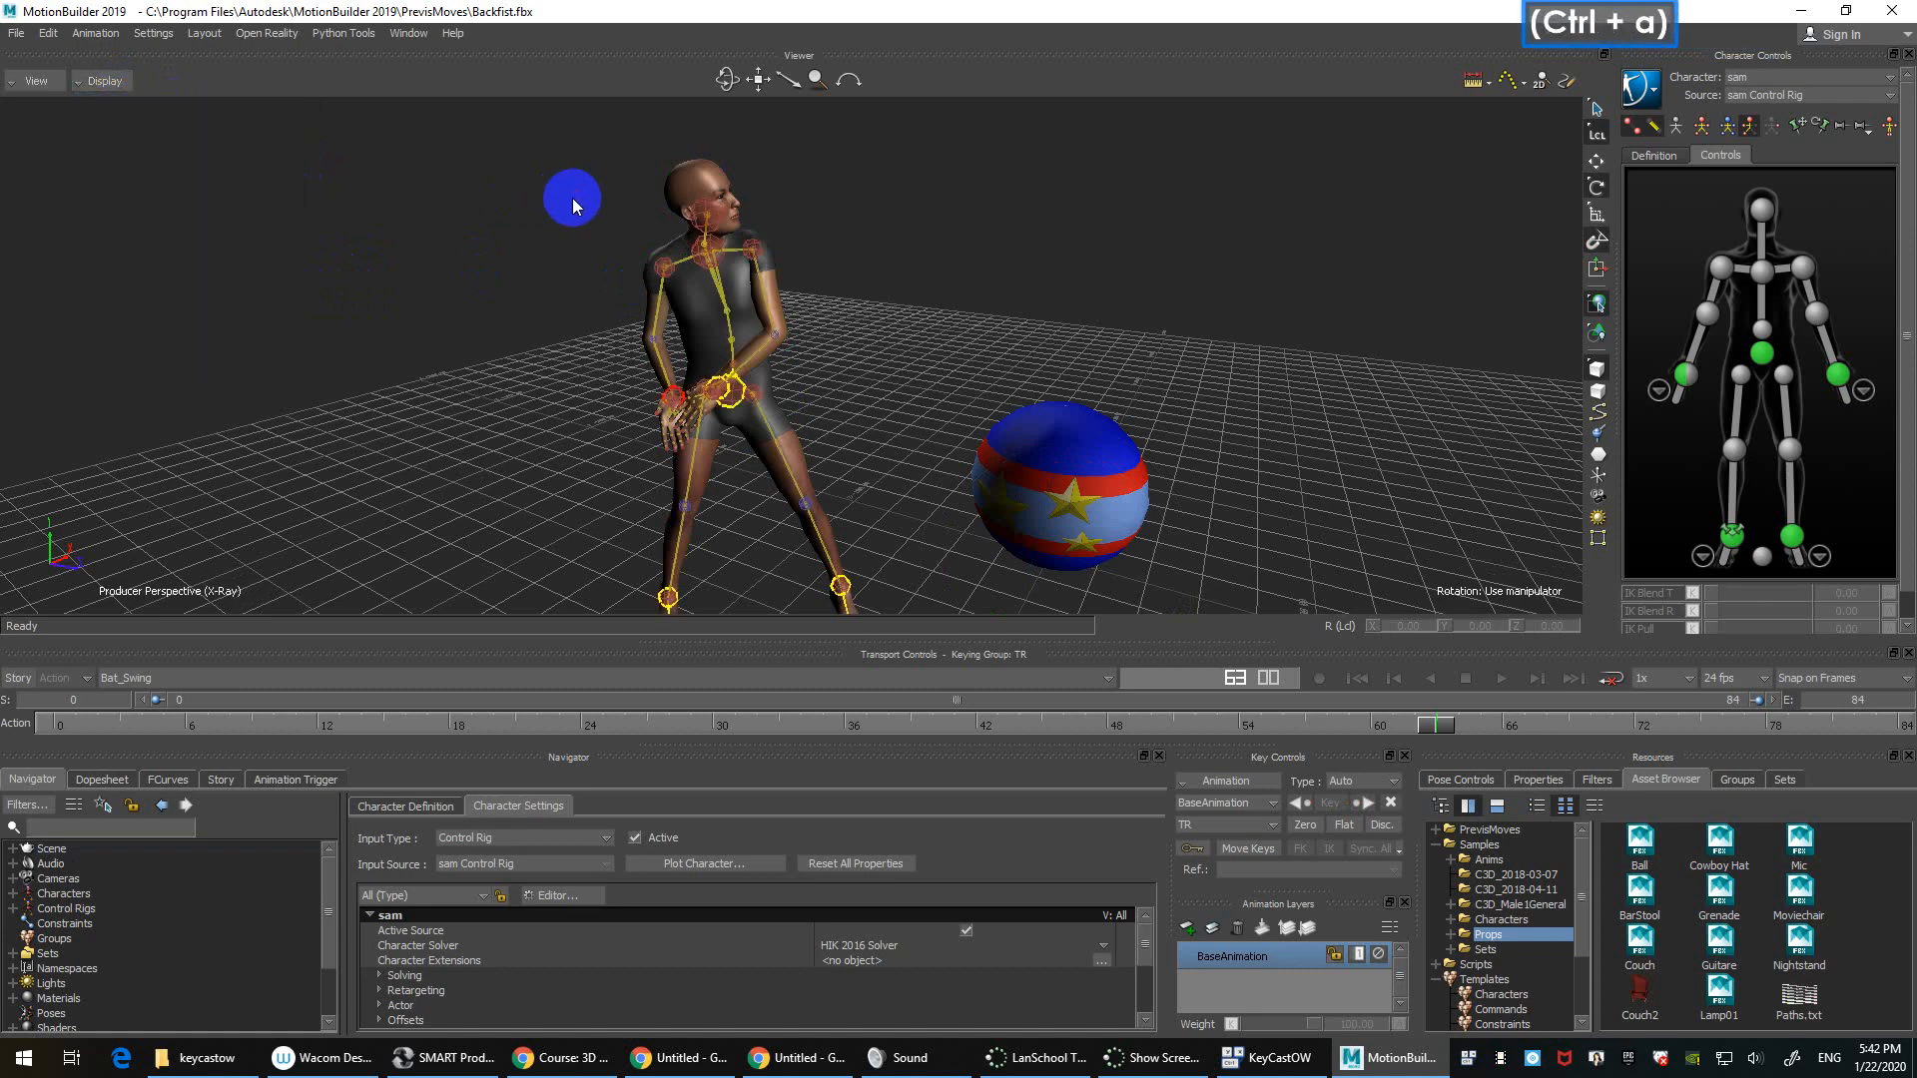
pyautogui.hotkey('ctrl', 'a')
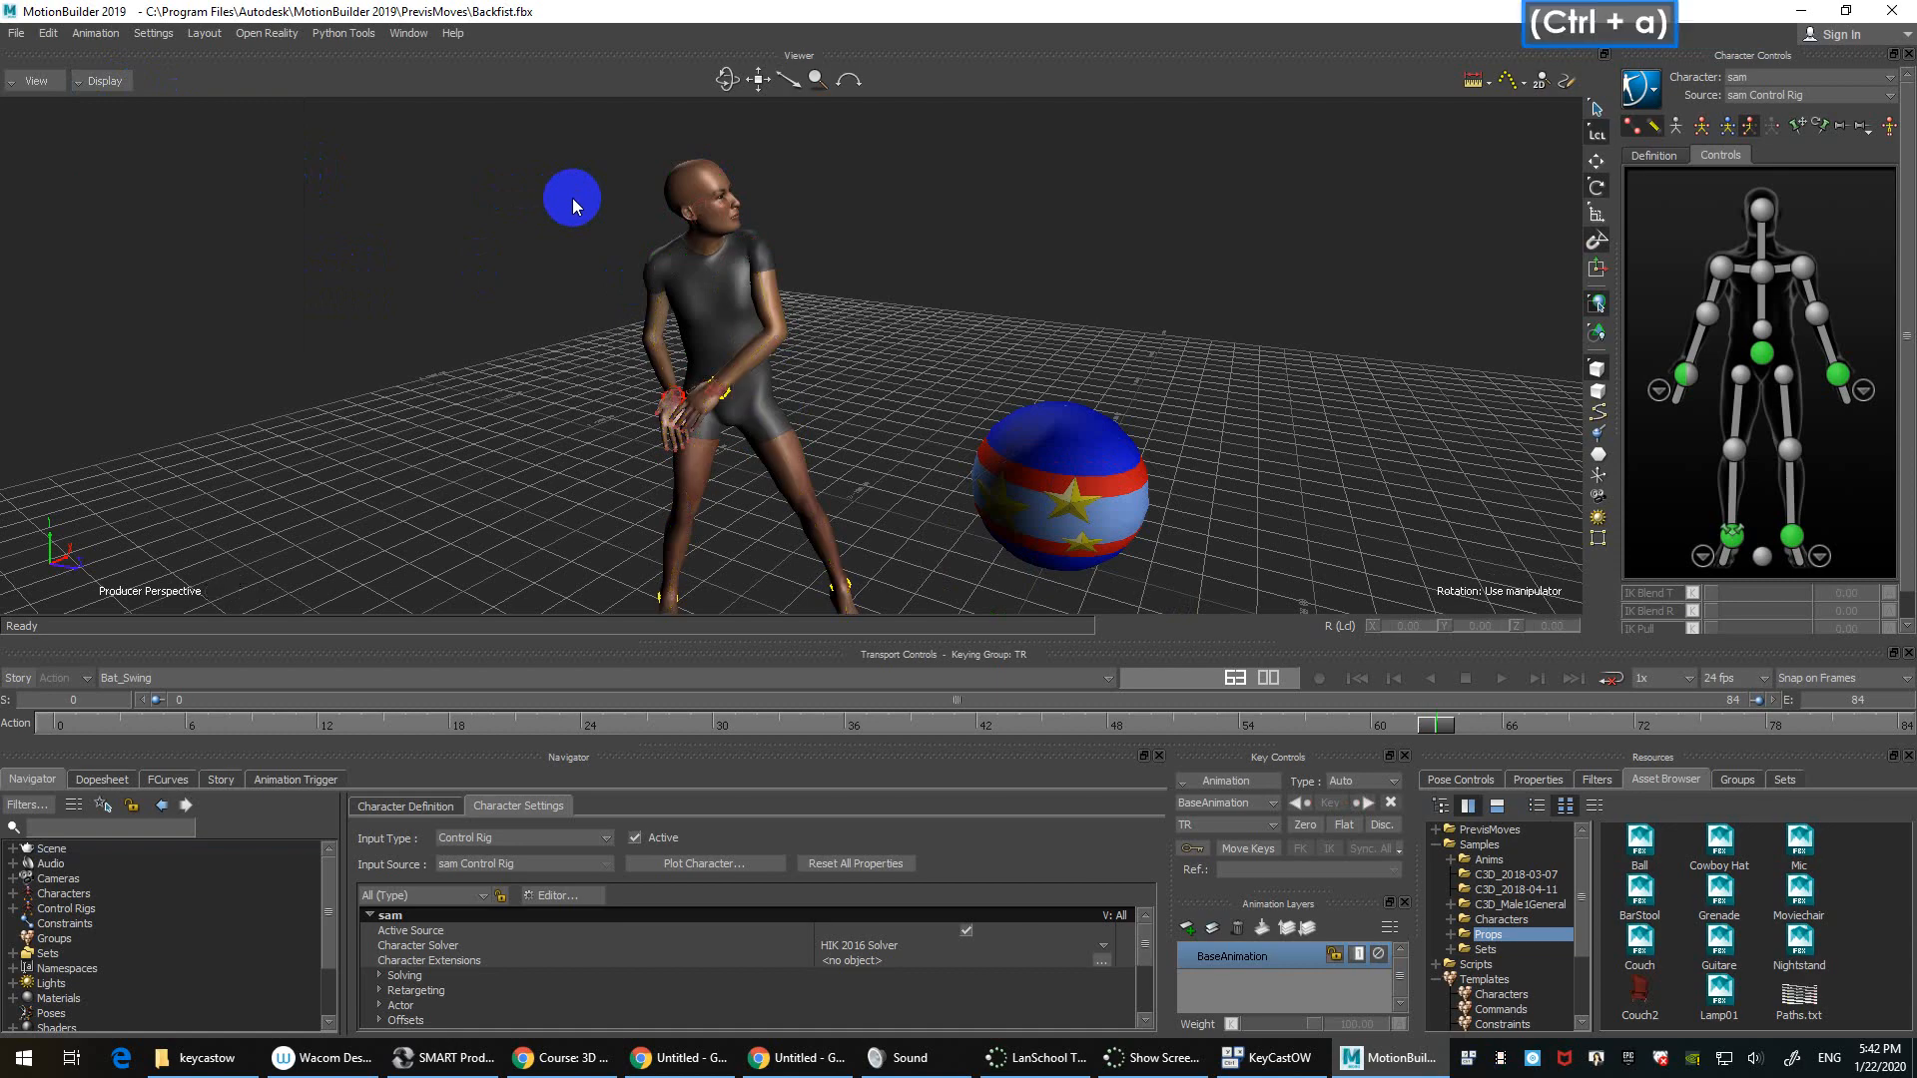
pyautogui.keyDown('ctrl'); pyautogui.keyDown('shift'); pyautogui.moveTo(553, 208); pyautogui.dragTo(597, 348); pyautogui.keyUp('shift'); pyautogui.keyUp('ctrl')
pyautogui.keyDown('ctrl'); pyautogui.doubleClick(548, 299); pyautogui.keyUp('ctrl')
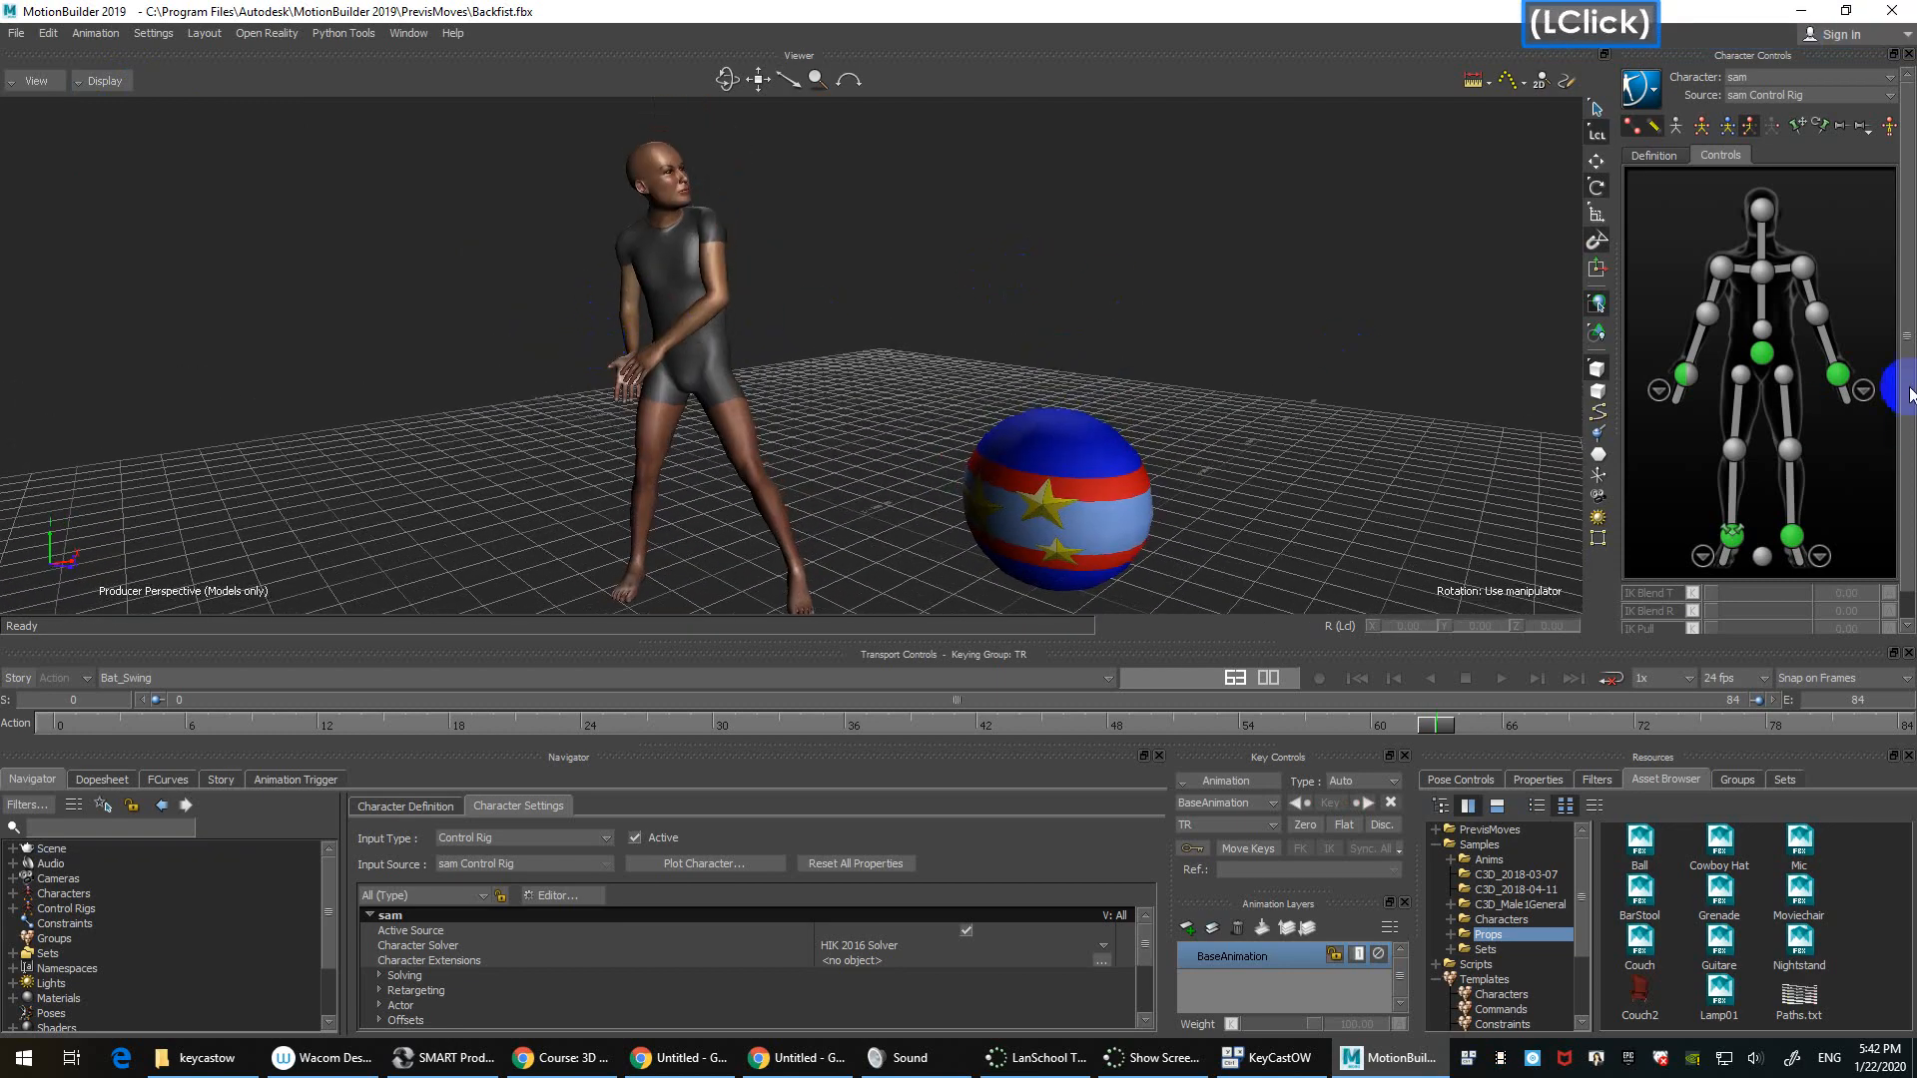
# Step: Select the hips effector and orbit around sam while toggling X-Ray display
pyautogui.click(1766, 354)
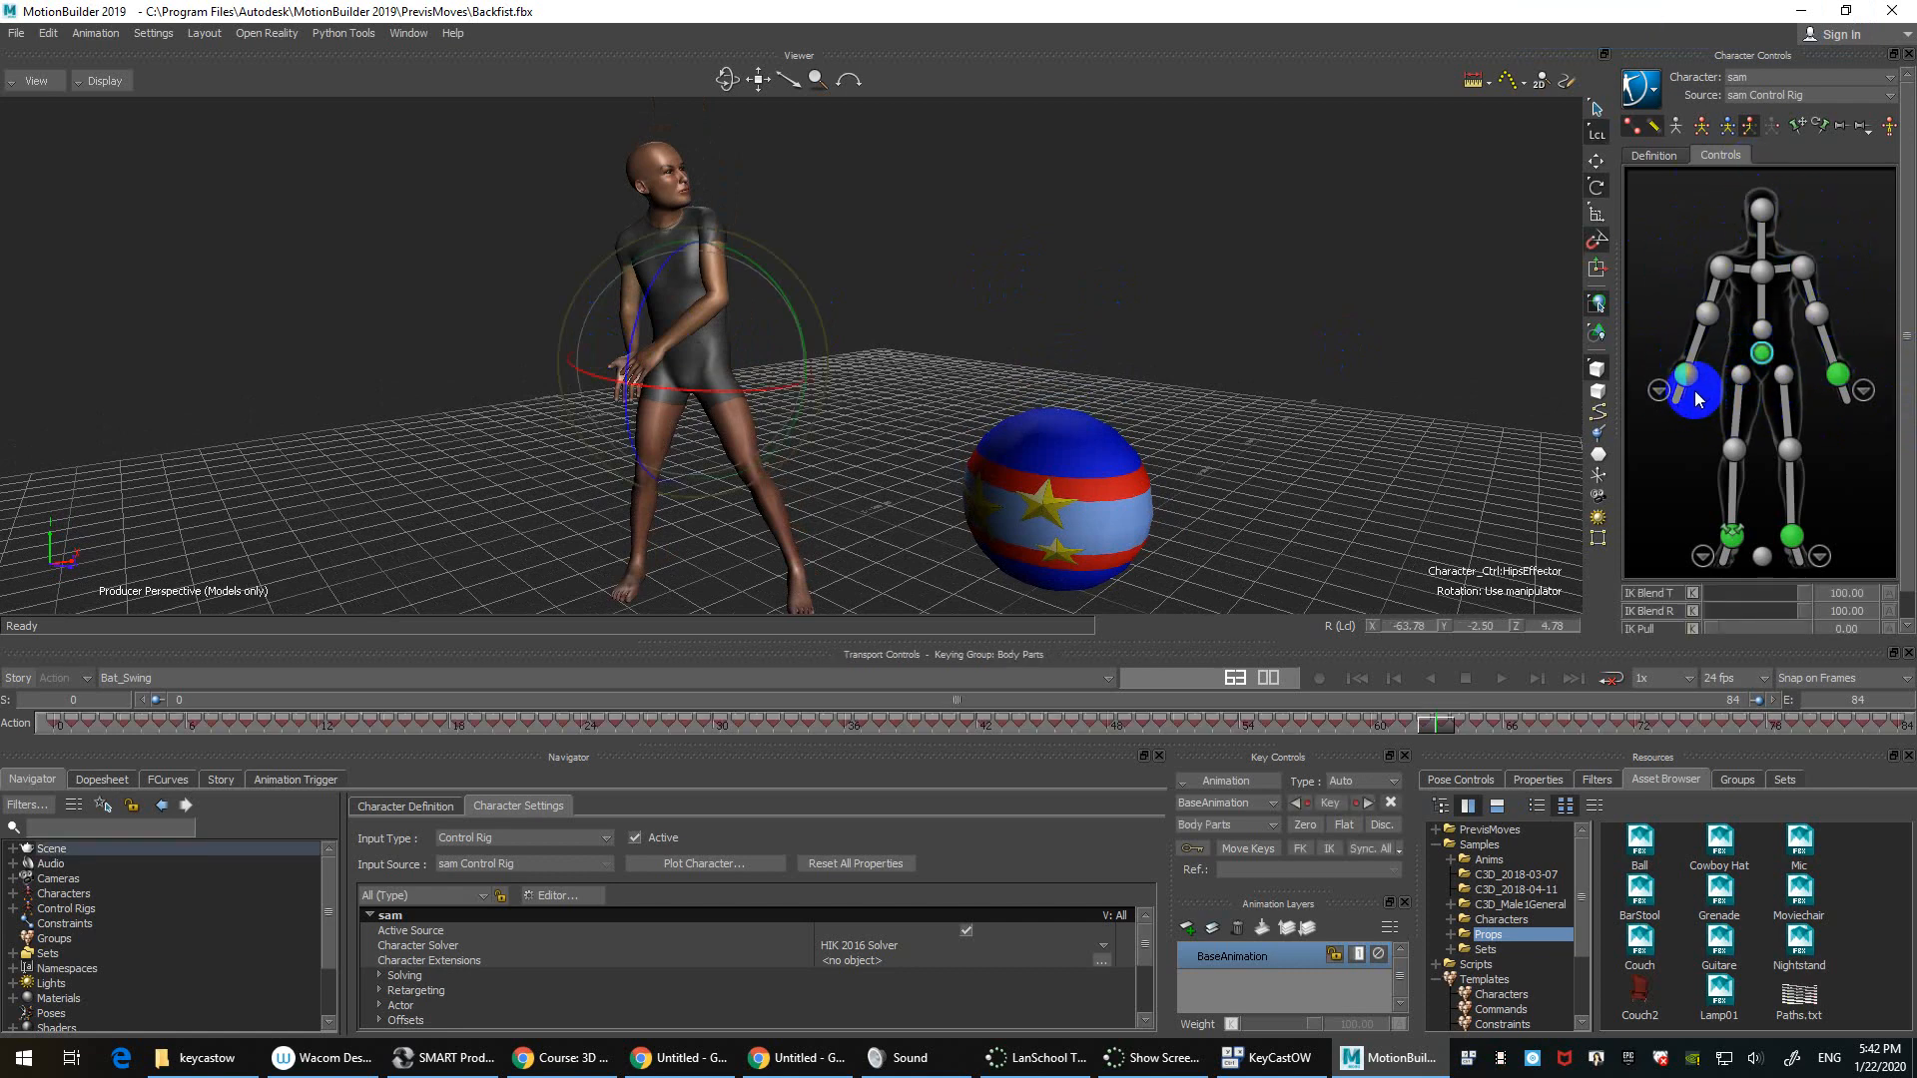
pyautogui.keyDown('ctrl'); pyautogui.keyDown('shift'); pyautogui.moveTo(1096, 300); pyautogui.dragTo(1089, 192); pyautogui.keyUp('shift'); pyautogui.keyUp('ctrl')
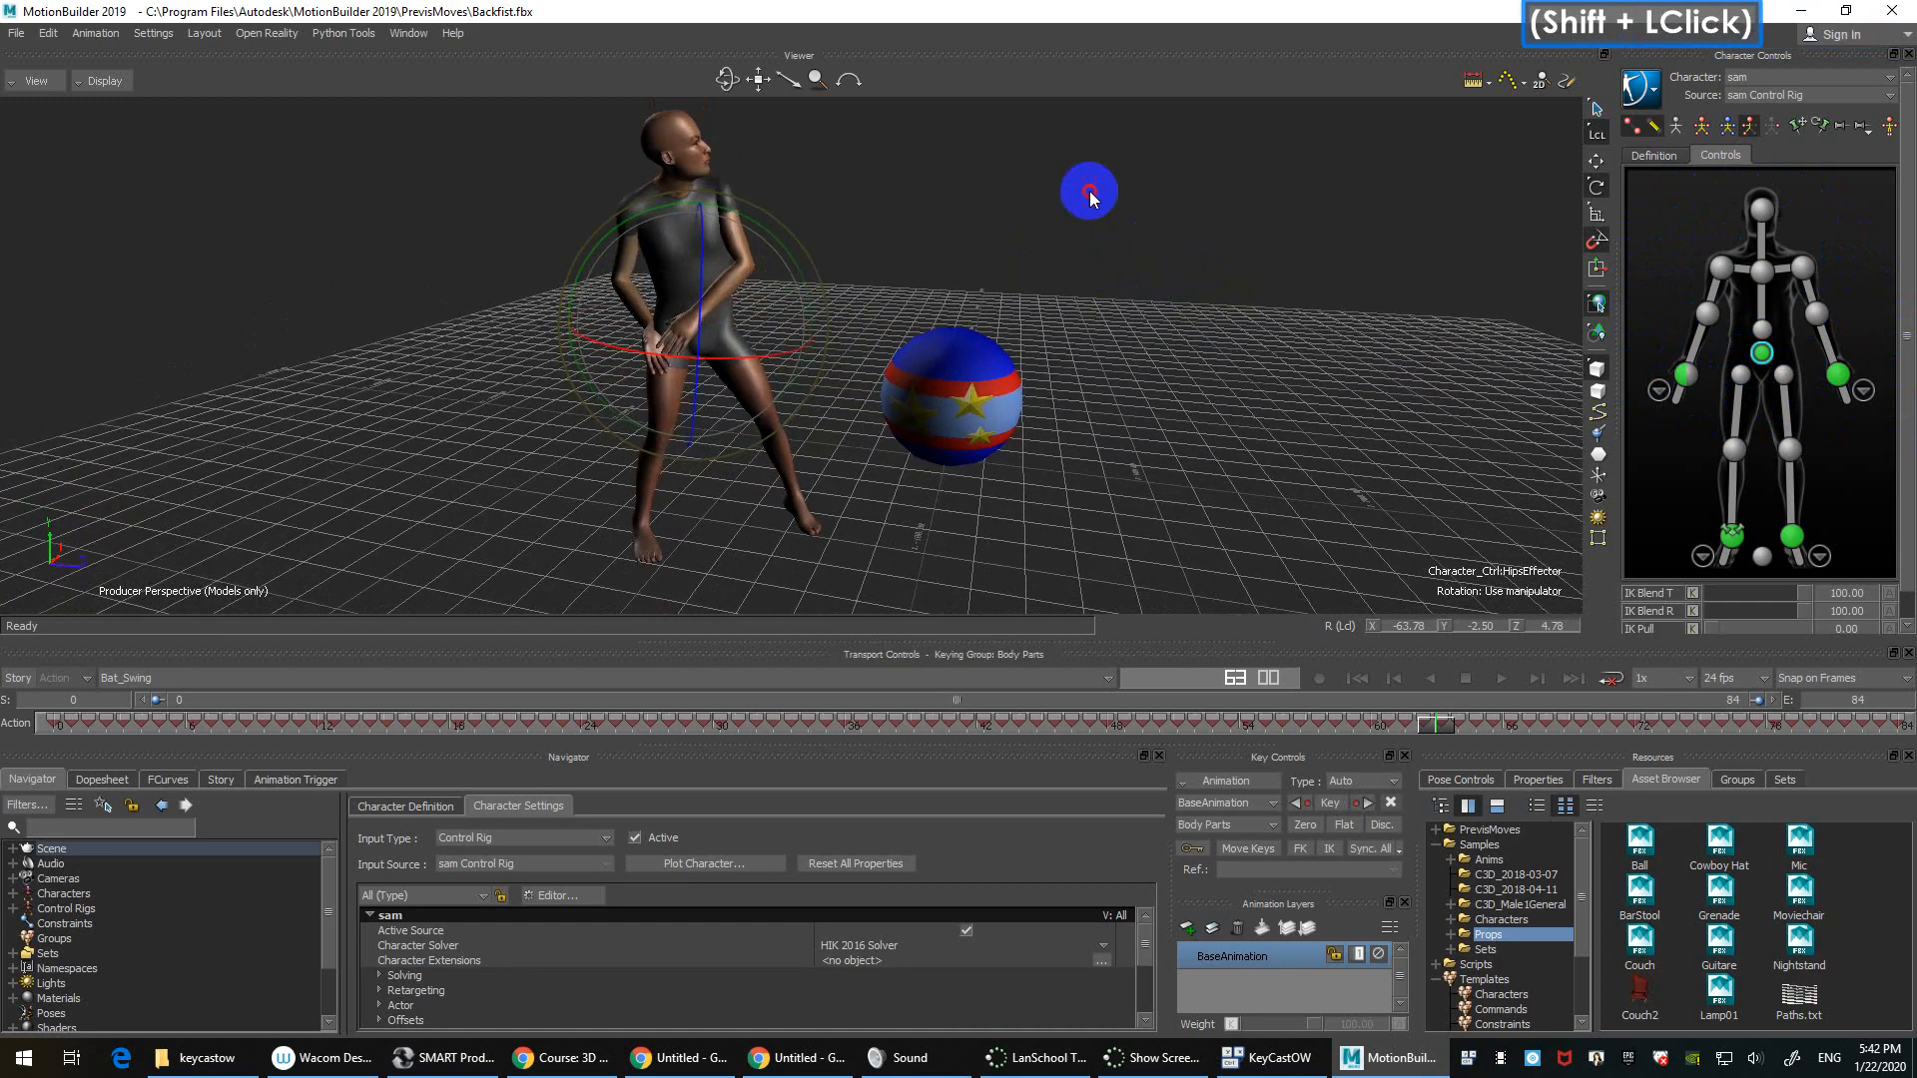
pyautogui.hotkey('ctrl', 'a')
pyautogui.keyDown('ctrl'); pyautogui.keyDown('shift'); pyautogui.moveTo(1114, 260); pyautogui.dragTo(1206, 311); pyautogui.keyUp('shift'); pyautogui.keyUp('ctrl')
pyautogui.hotkey('ctrl', 'a')
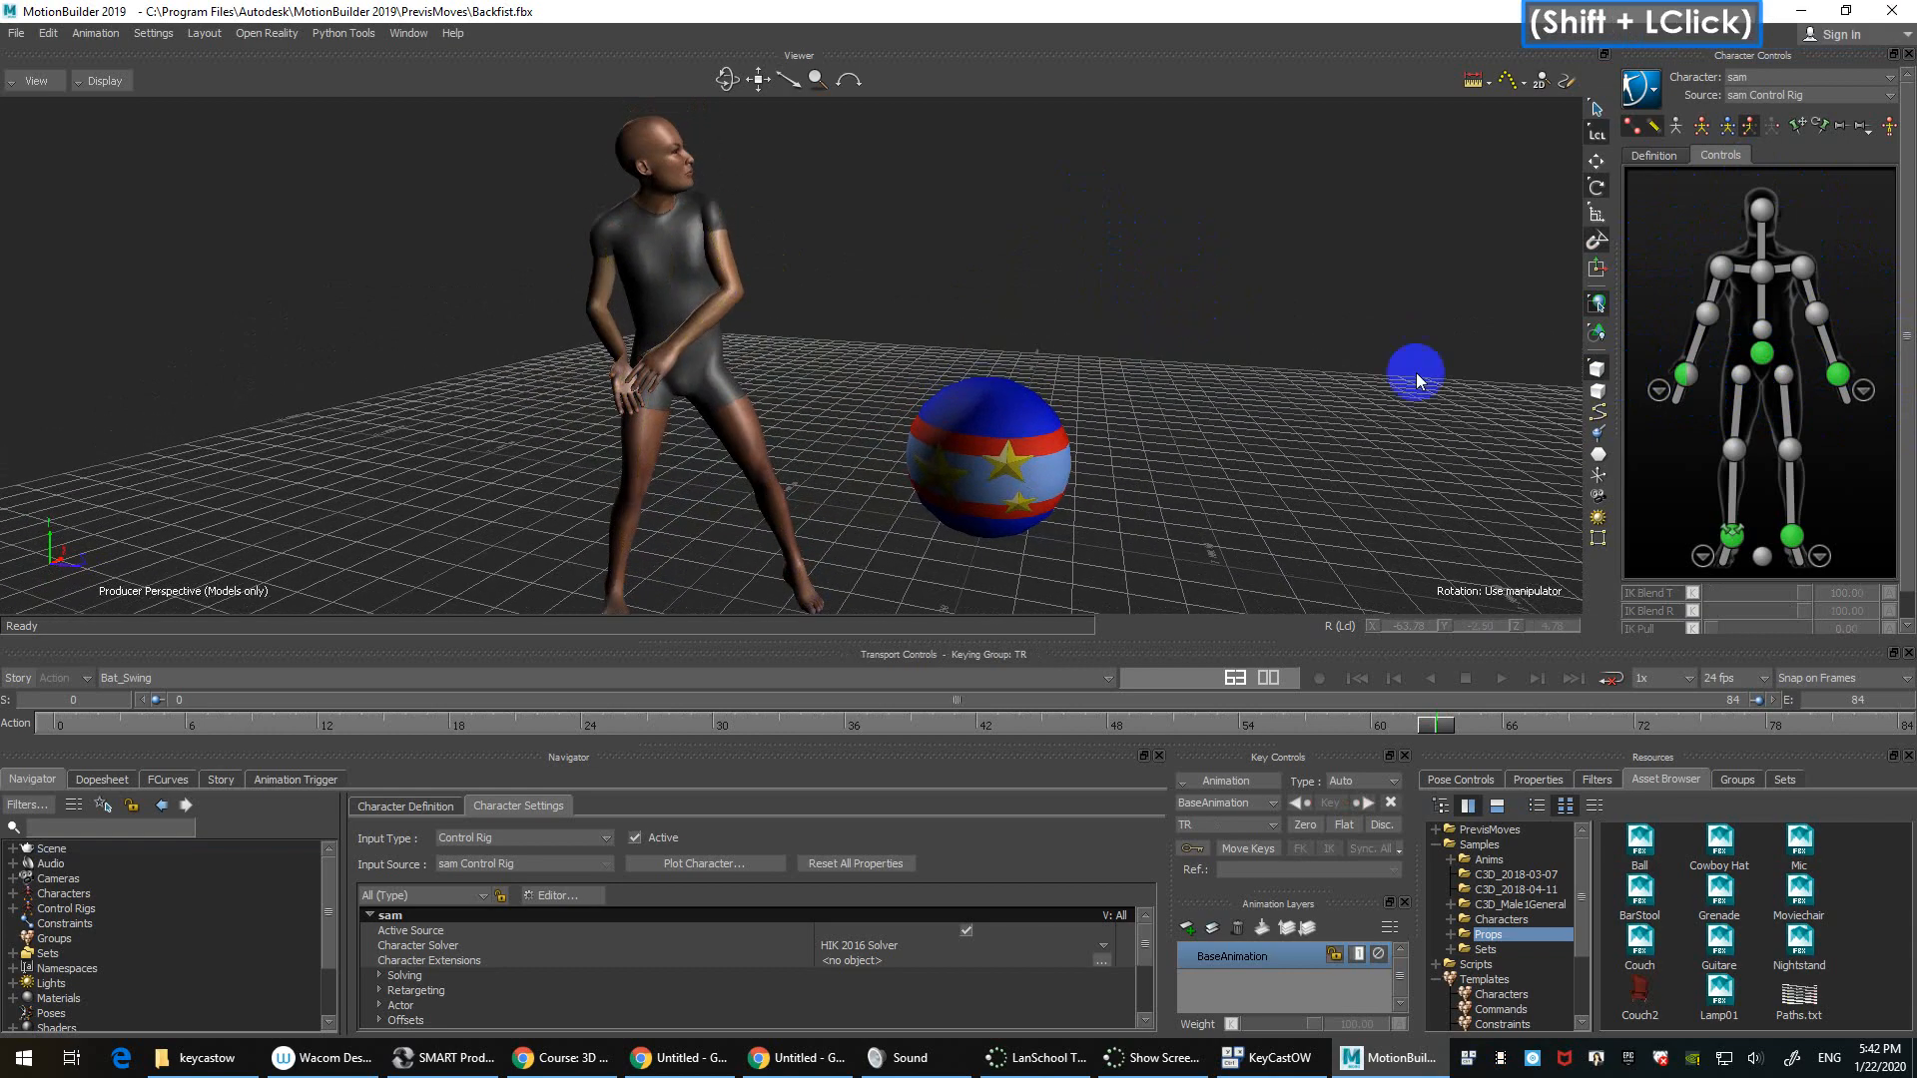
# Step: Select the left wrist effector and drag it up and away from the body
pyautogui.click(1837, 375)
pyautogui.keyDown('shift'); pyautogui.moveTo(1044, 386); pyautogui.dragTo(1208, 539); pyautogui.keyUp('shift')
pyautogui.press('t')
pyautogui.moveTo(689, 411); pyautogui.dragTo(1219, 338)
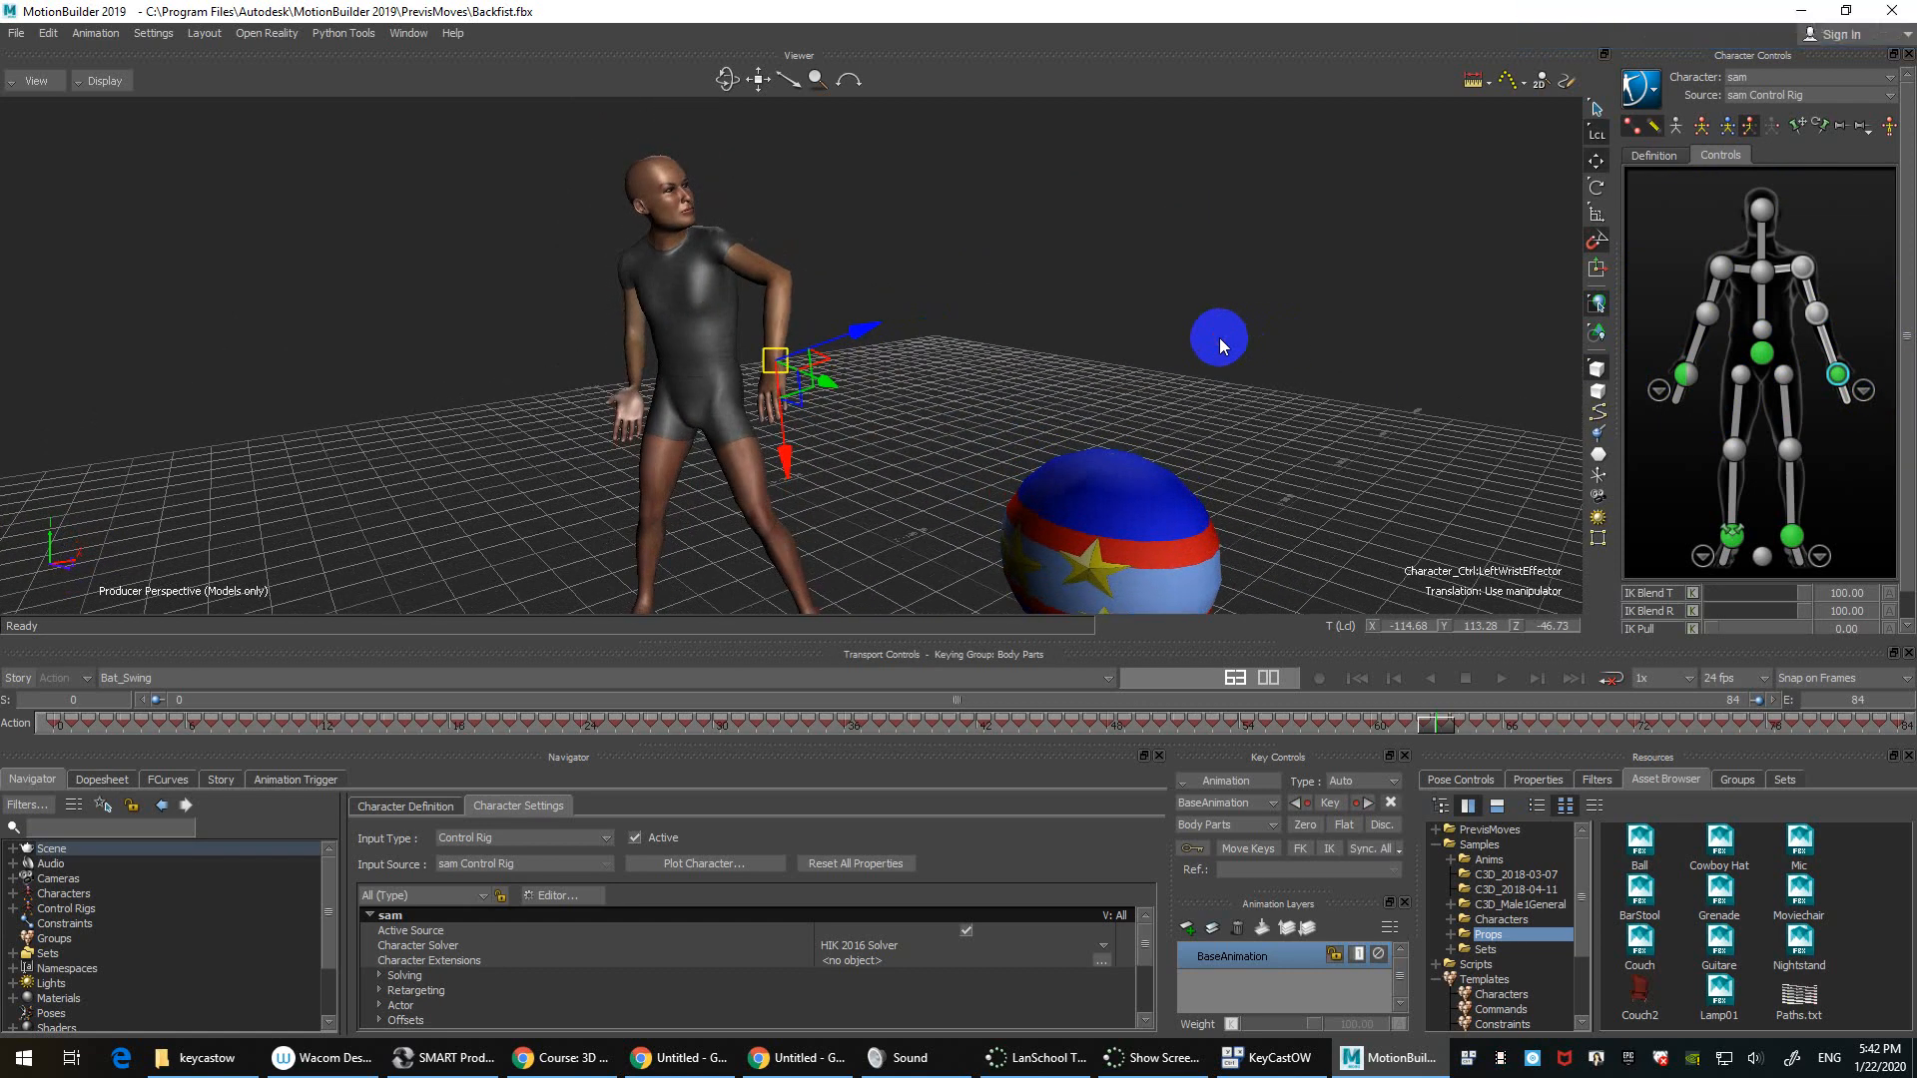
pyautogui.moveTo(1219, 338)
pyautogui.keyDown('ctrl'); pyautogui.mouseDown()
pyautogui.moveTo(1177, 299)
pyautogui.moveTo(1196, 237)
pyautogui.mouseUp(); pyautogui.keyUp('ctrl')
pyautogui.click(1196, 237)
pyautogui.click(98, 83)
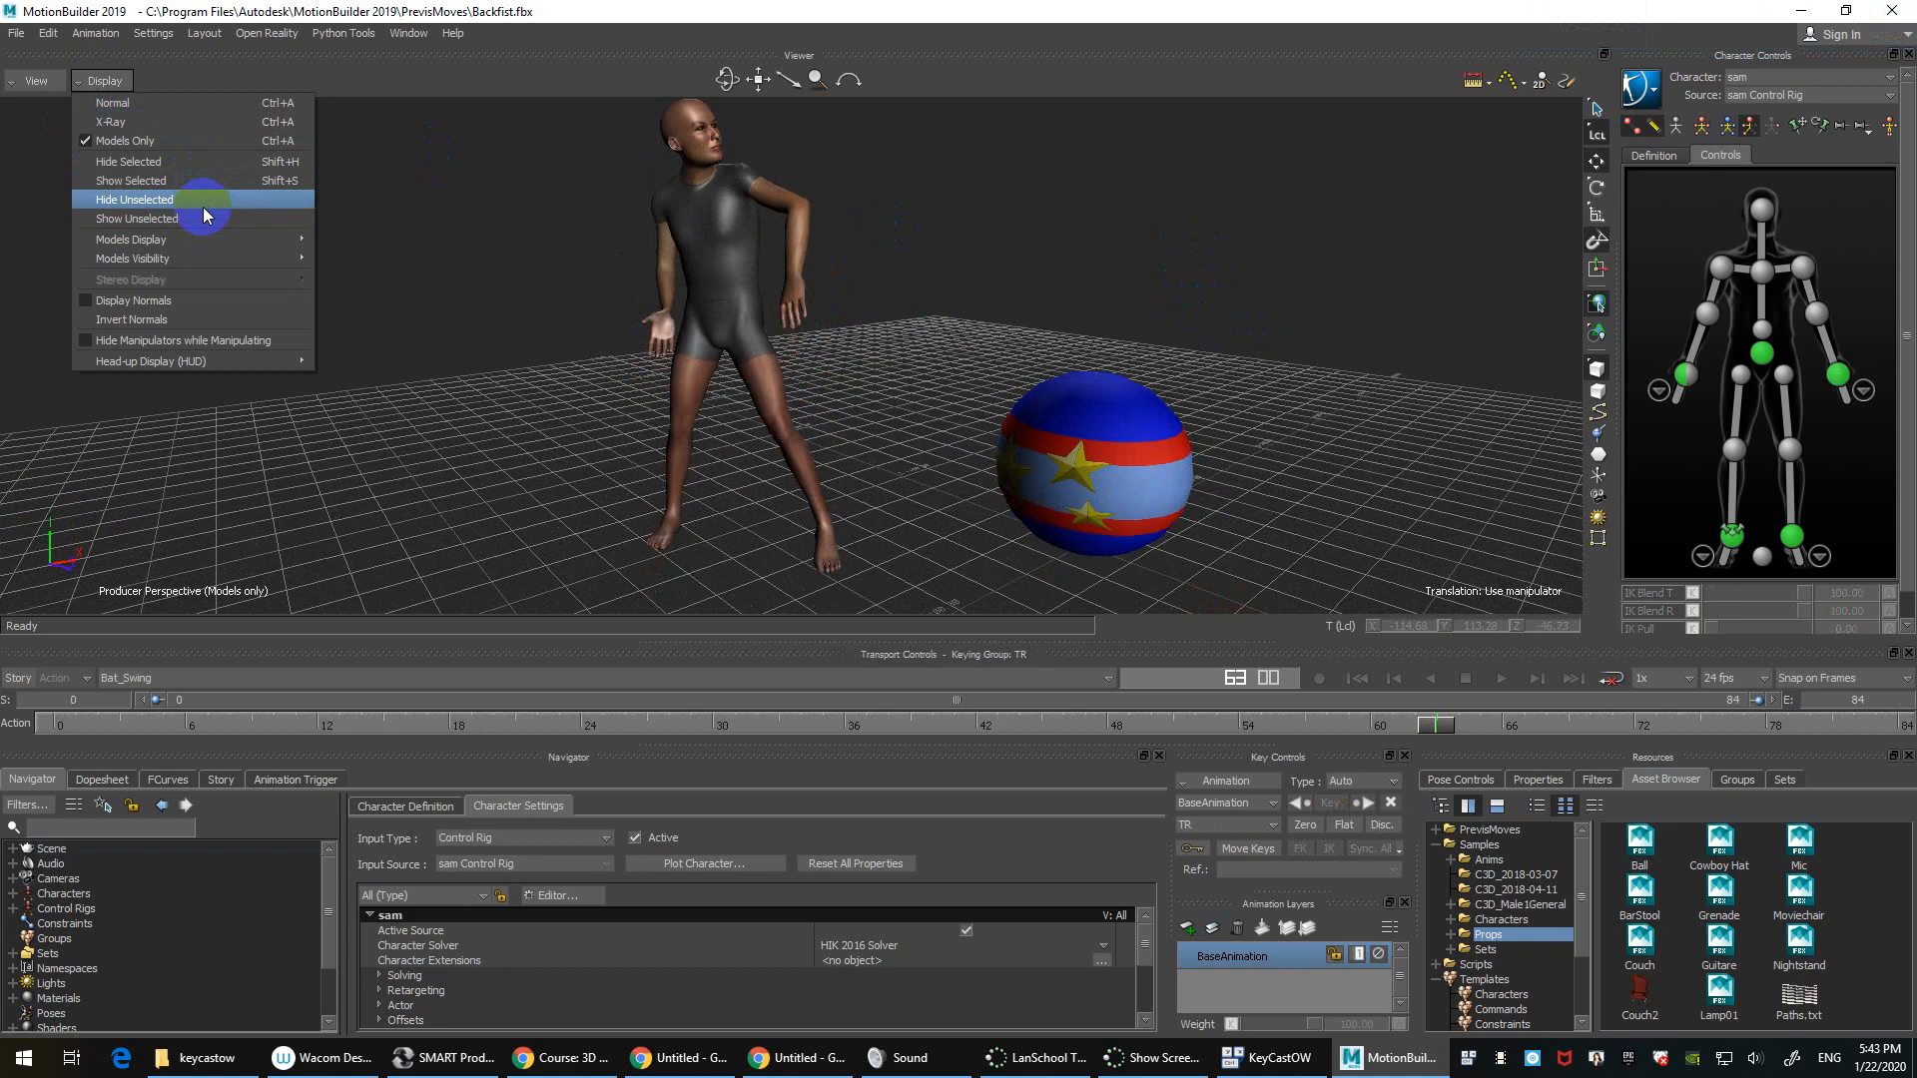
# Step: Select the Ball and hide it with Display > Hide Selected
pyautogui.click(1056, 447)
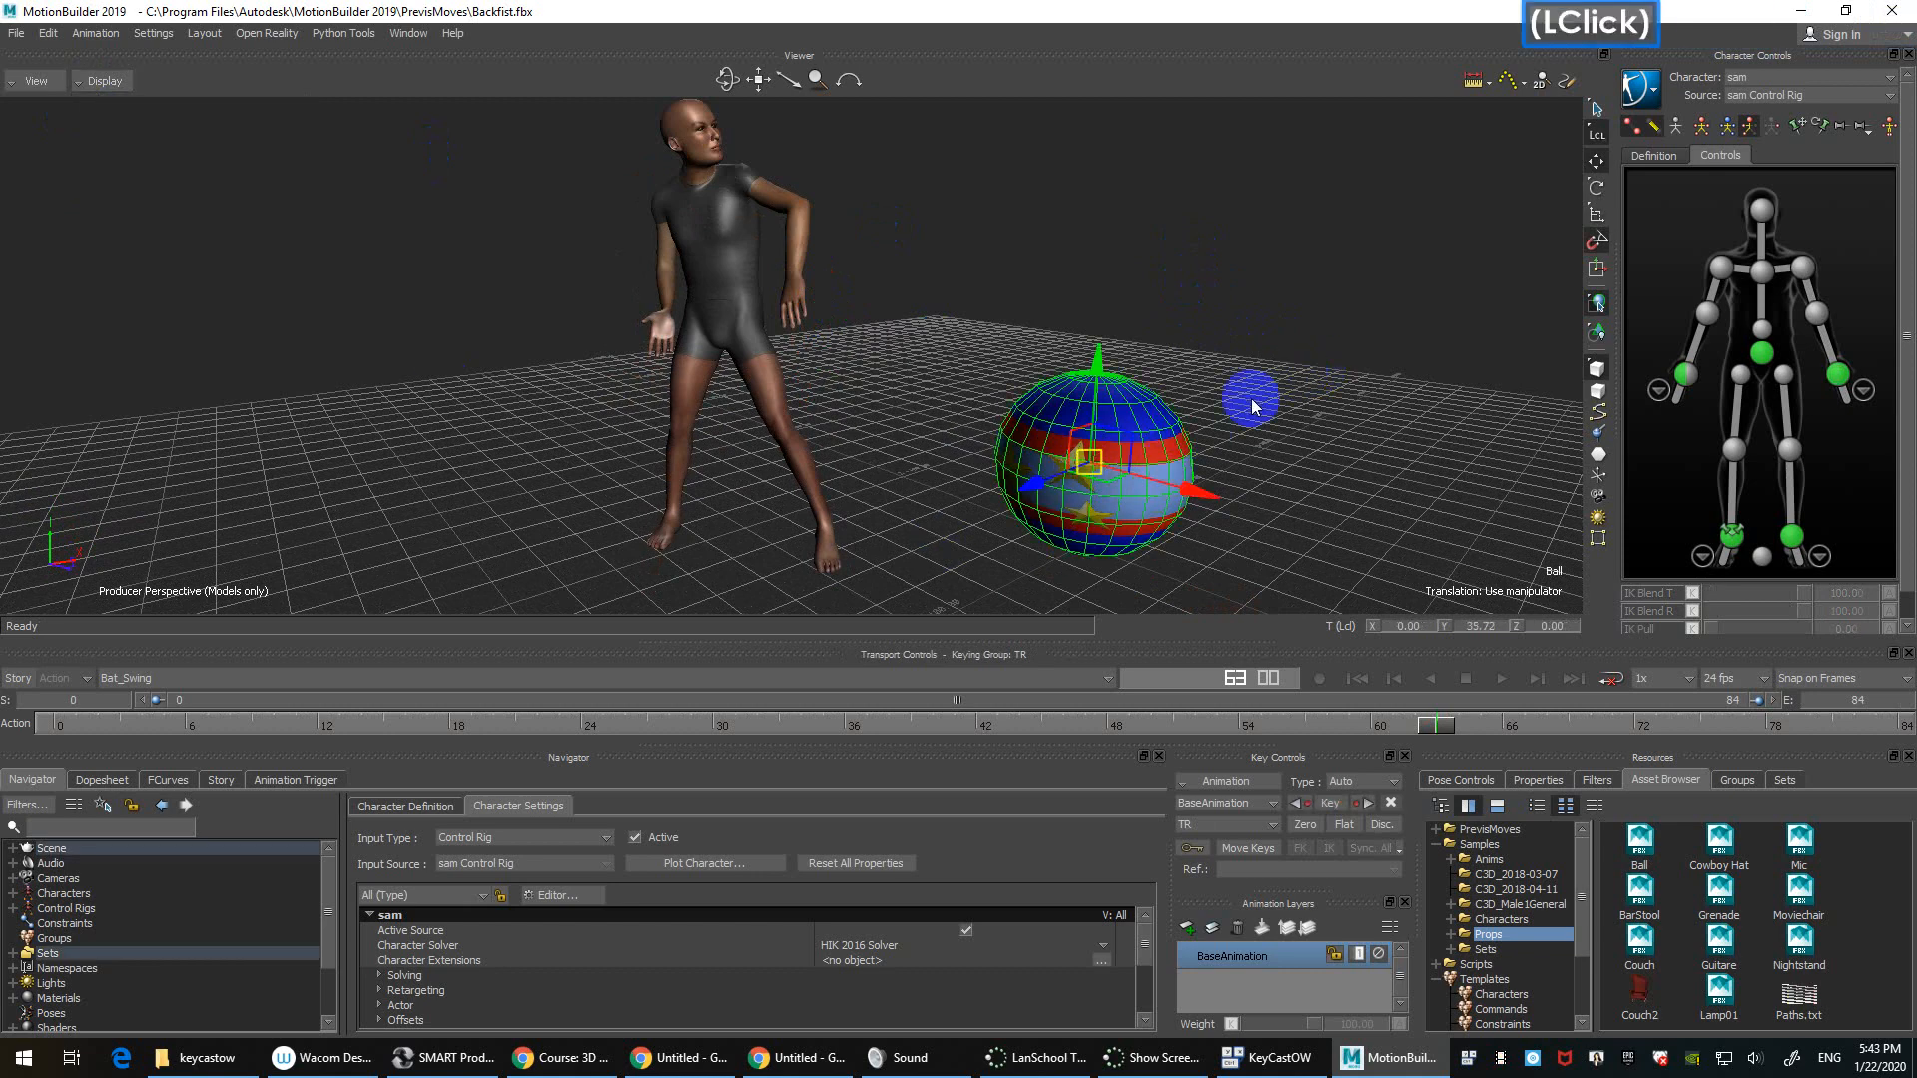
pyautogui.keyDown('shift'); pyautogui.moveTo(1248, 411); pyautogui.dragTo(1295, 380); pyautogui.keyUp('shift')
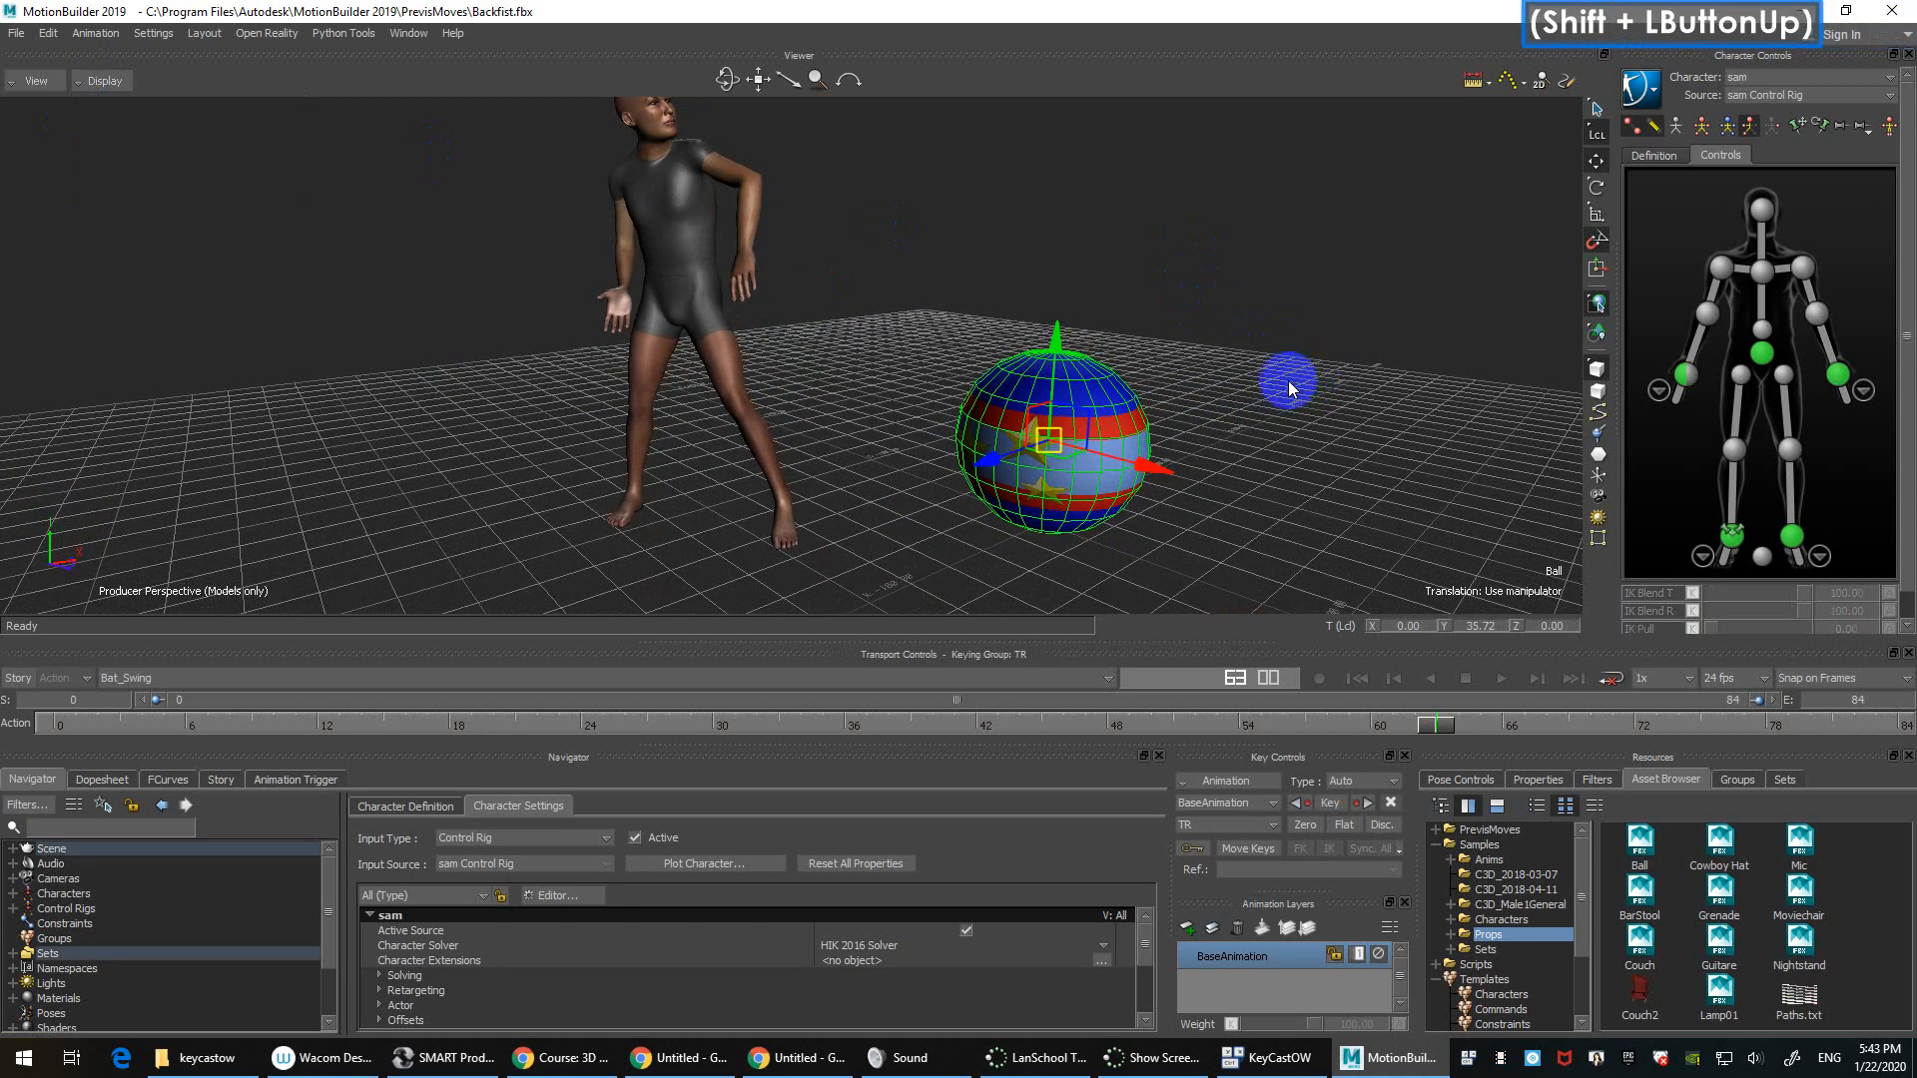
pyautogui.click(97, 83)
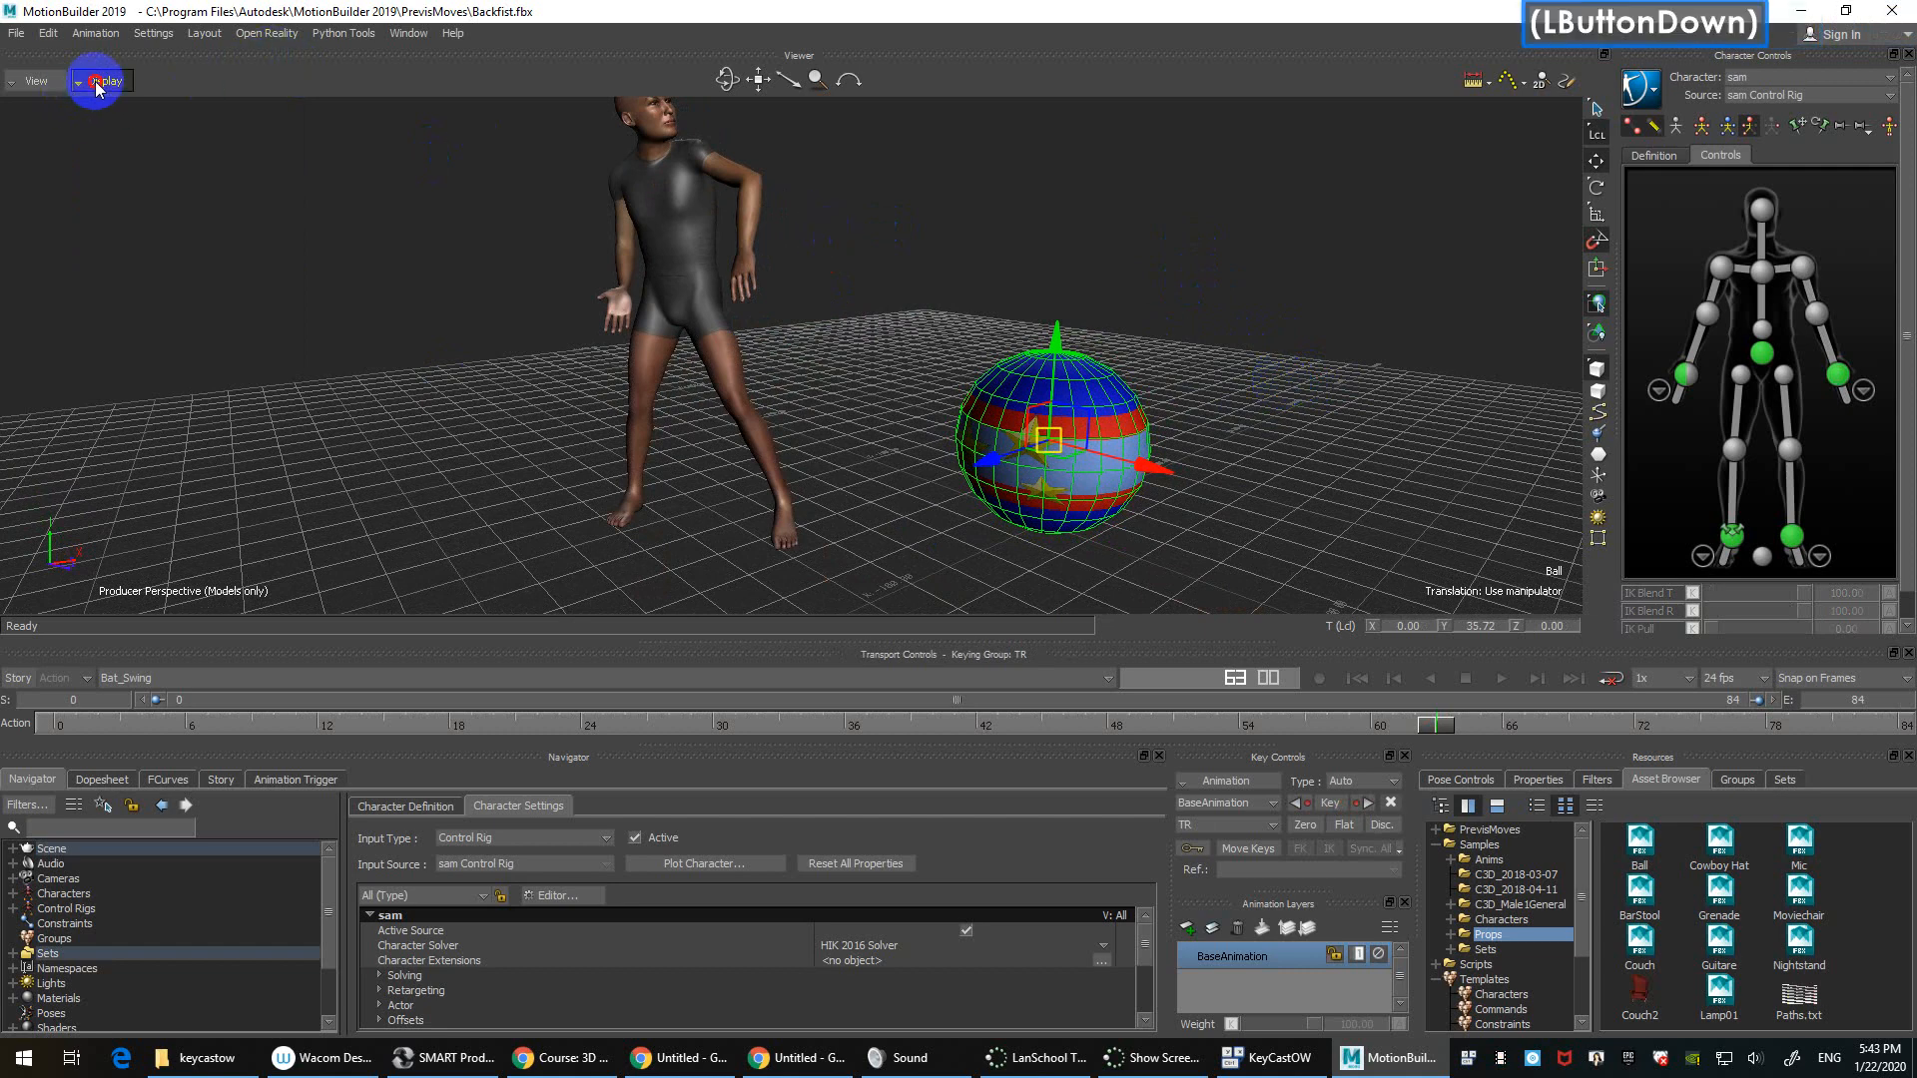
pyautogui.click(179, 178)
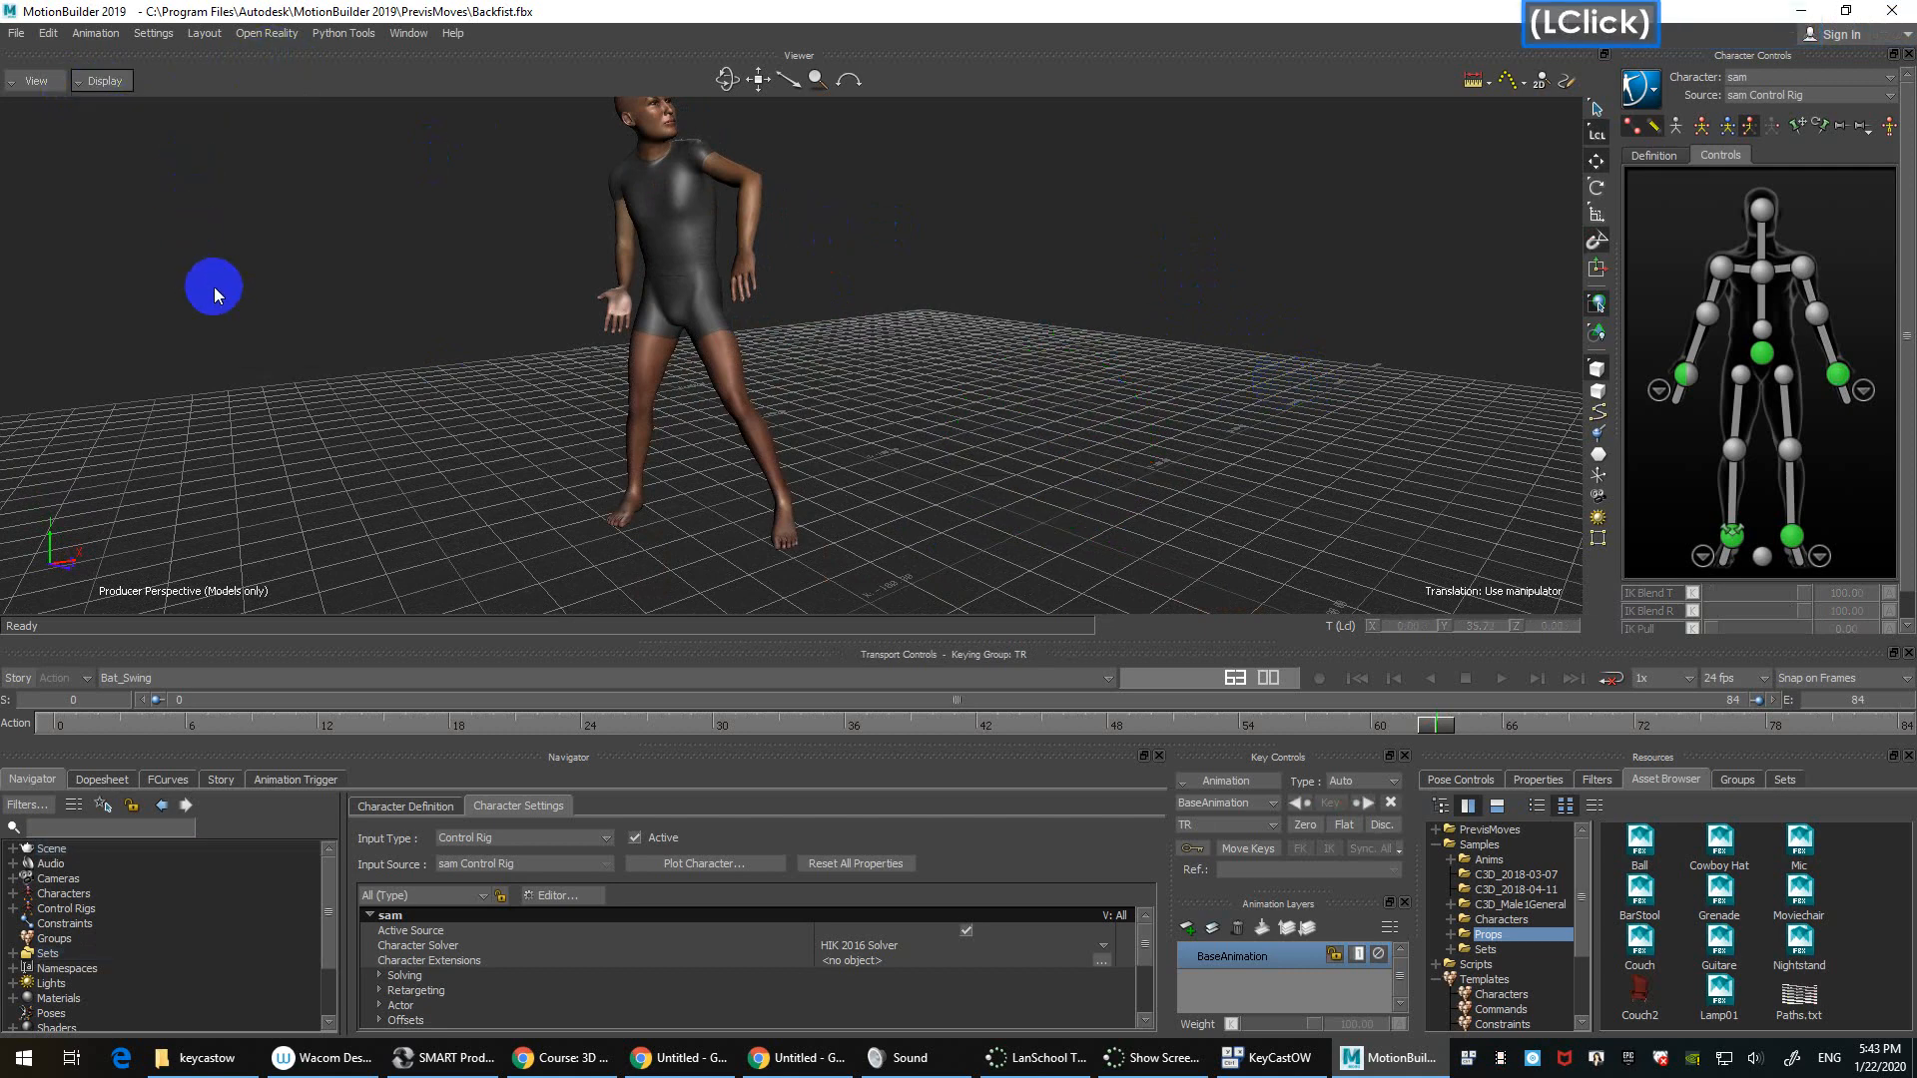
pyautogui.press('ctrl')
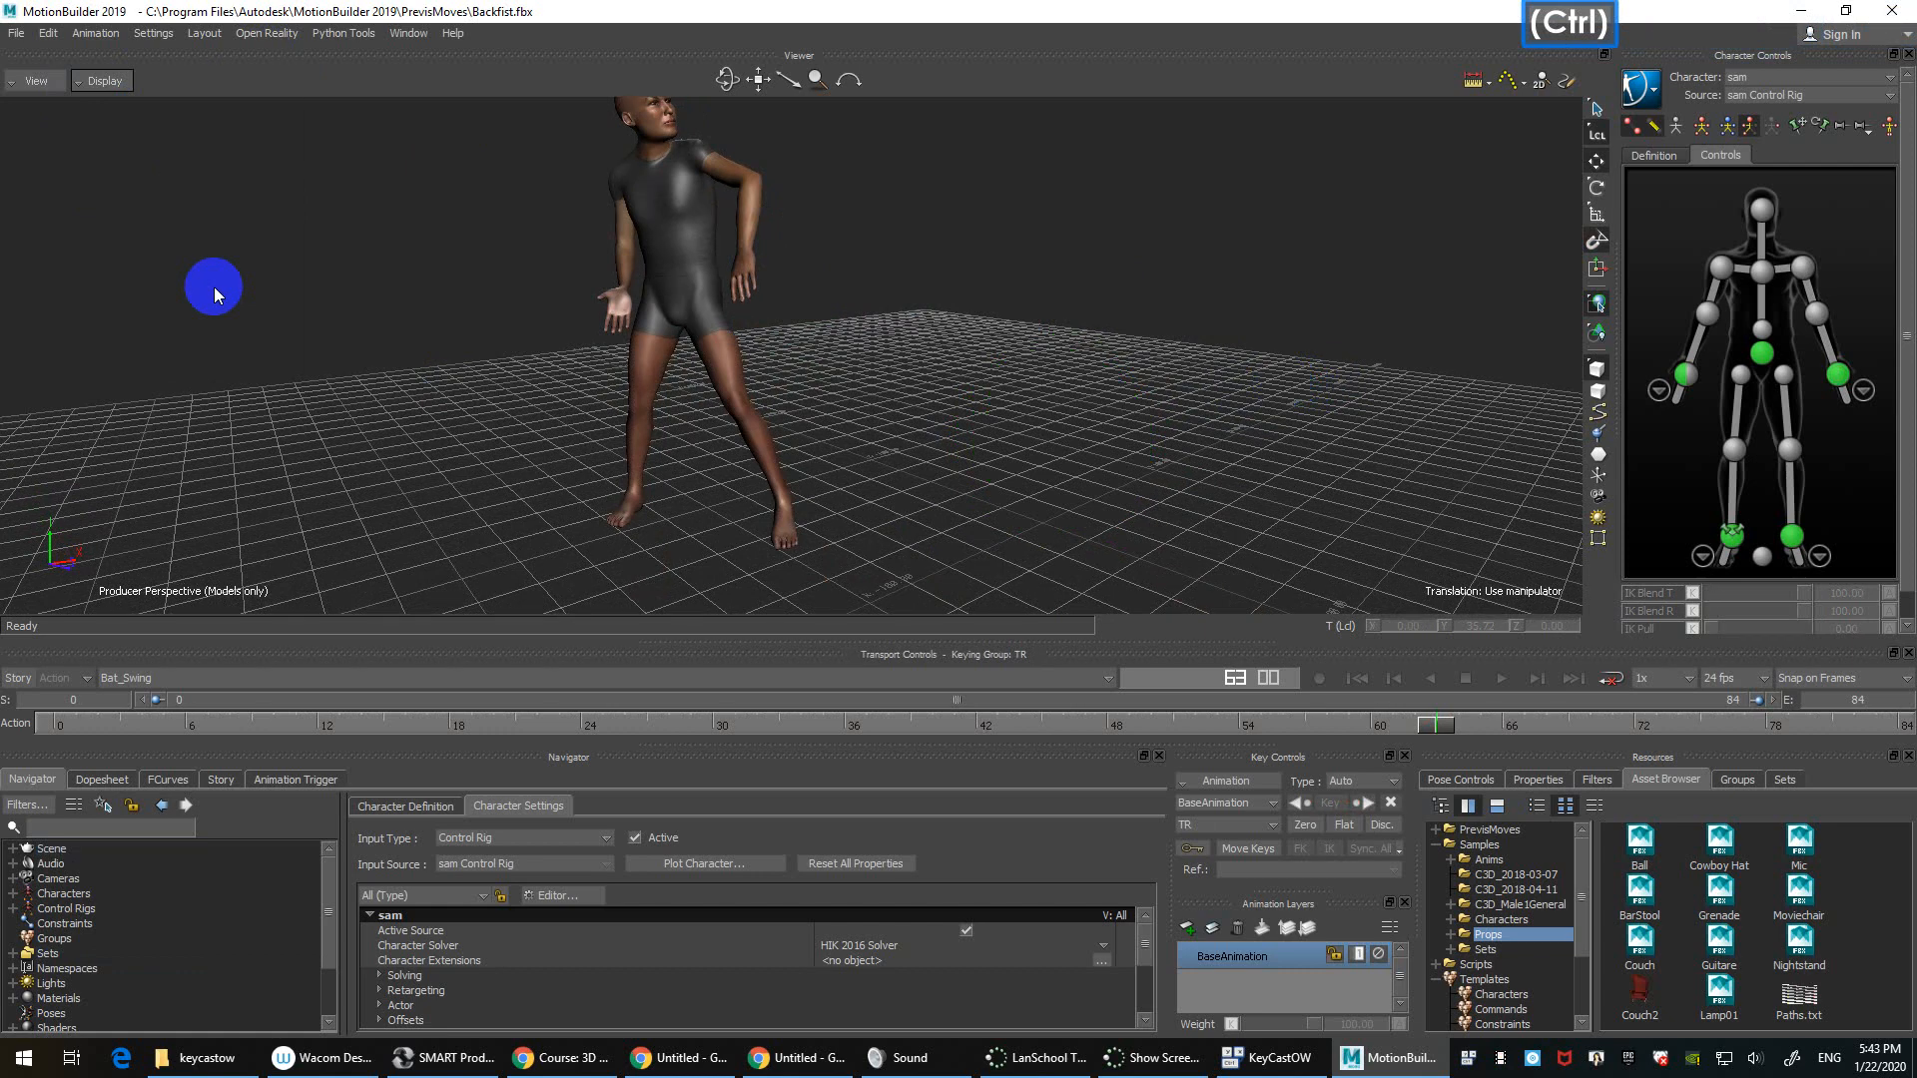
pyautogui.click(43, 87)
pyautogui.moveTo(90, 165)
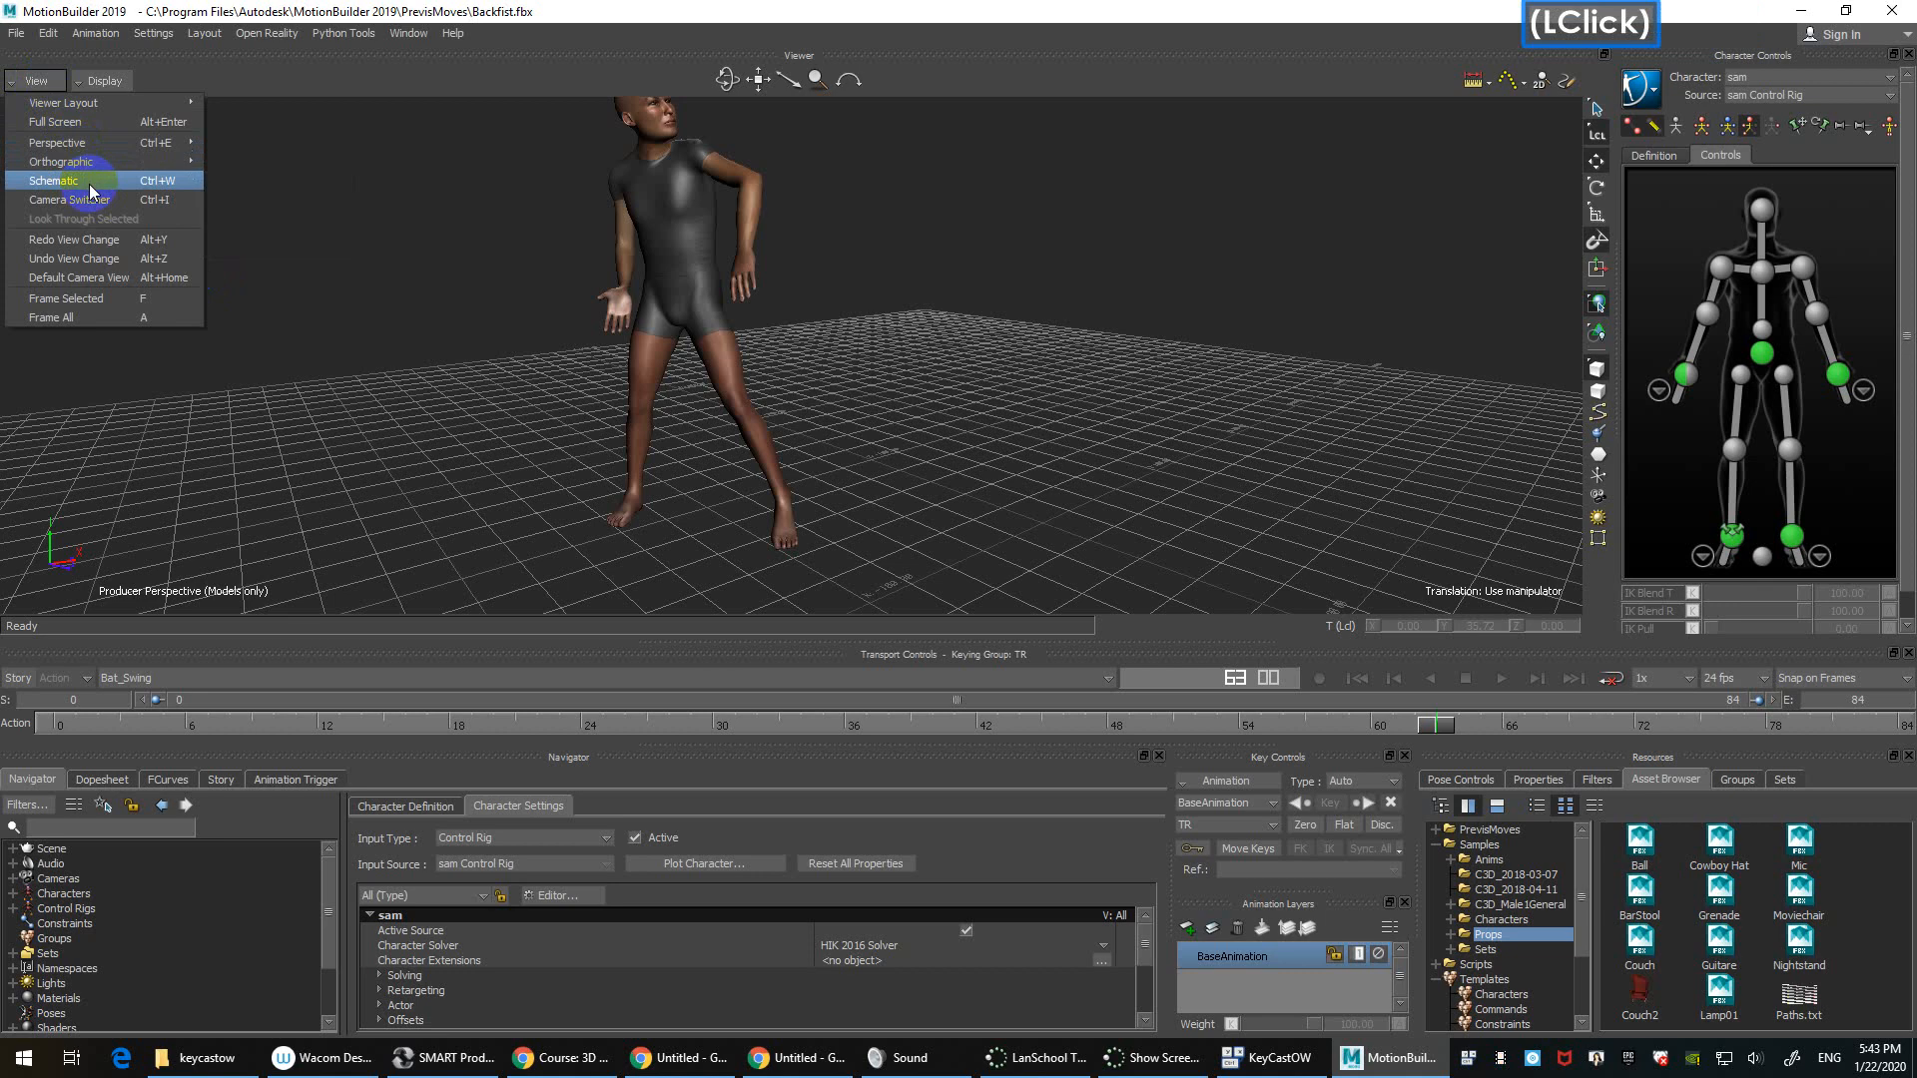
# Step: Switch to the Schematic, frame all nodes and select the Ball node
pyautogui.click(90, 190)
pyautogui.keyDown('ctrl'); pyautogui.moveTo(965, 372); pyautogui.dragTo(1255, 234); pyautogui.keyUp('ctrl')
pyautogui.click(1278, 243)
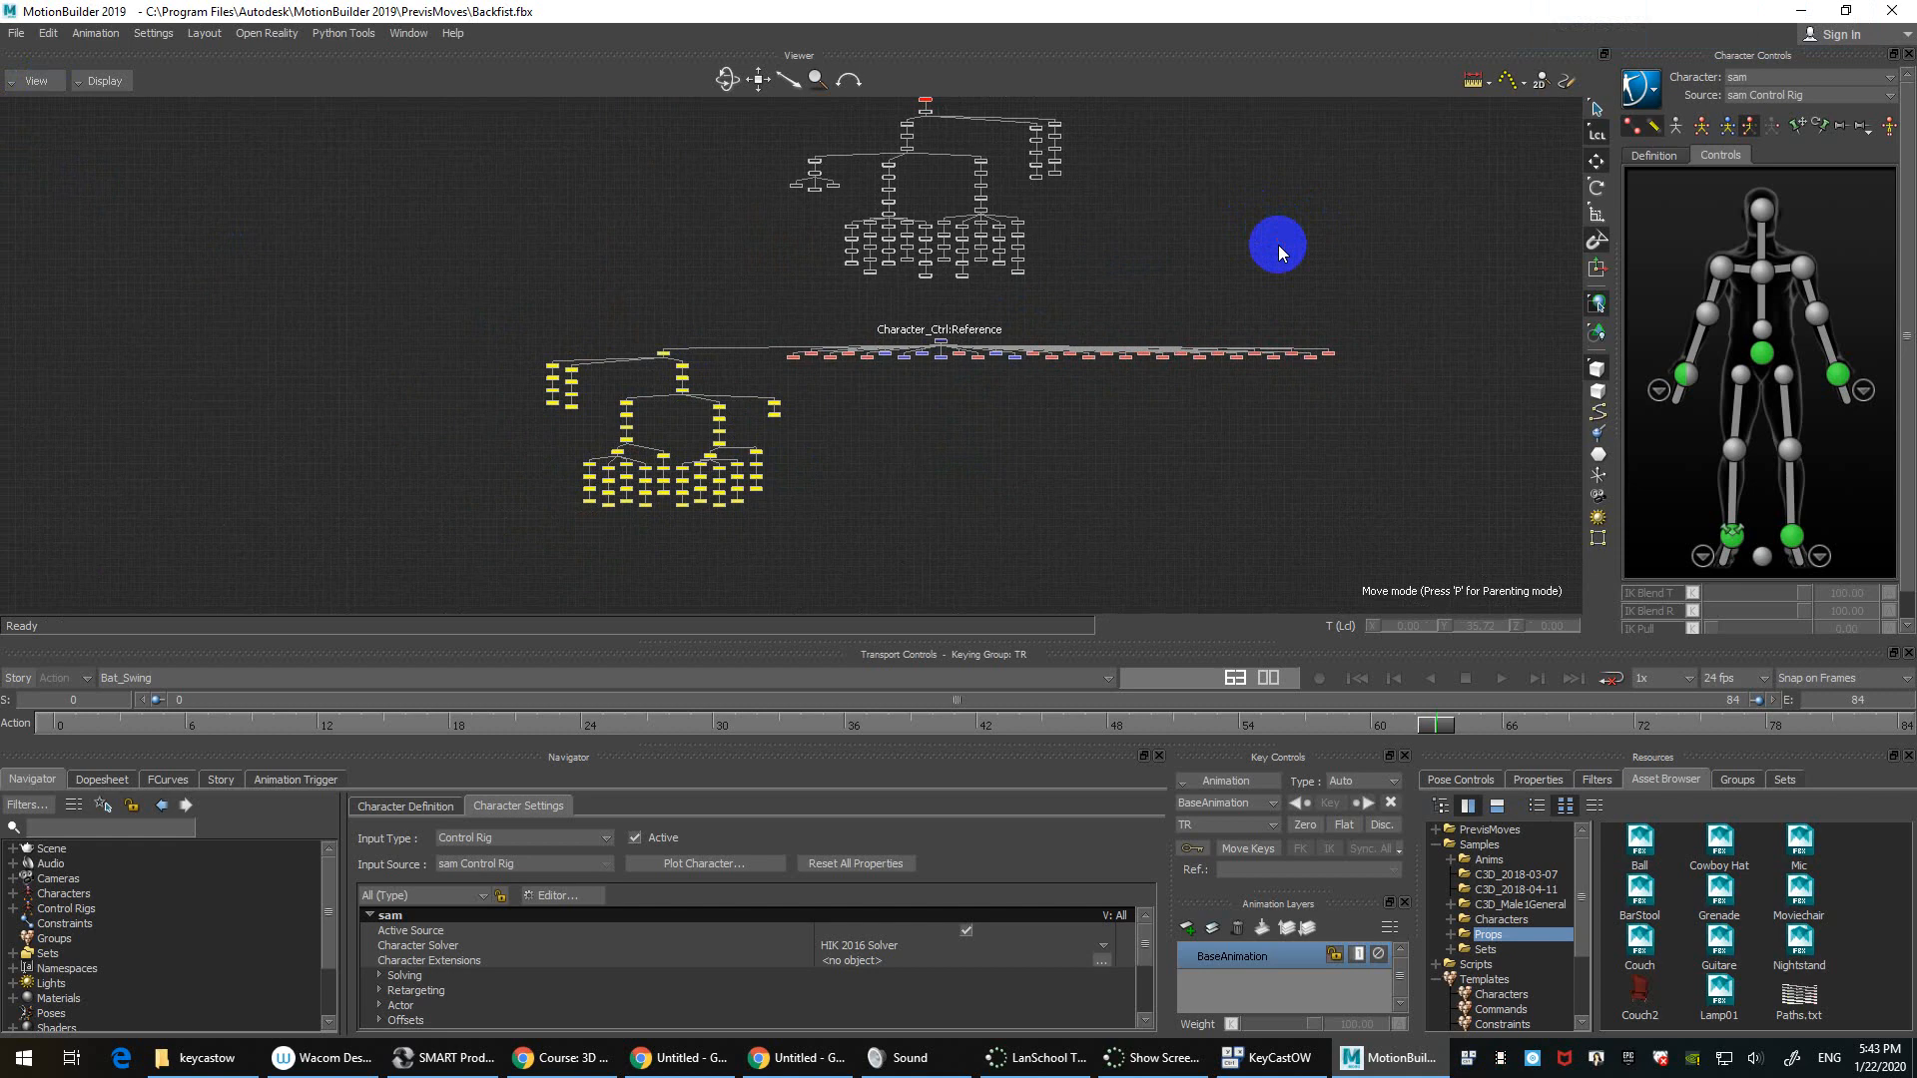
pyautogui.press('a')
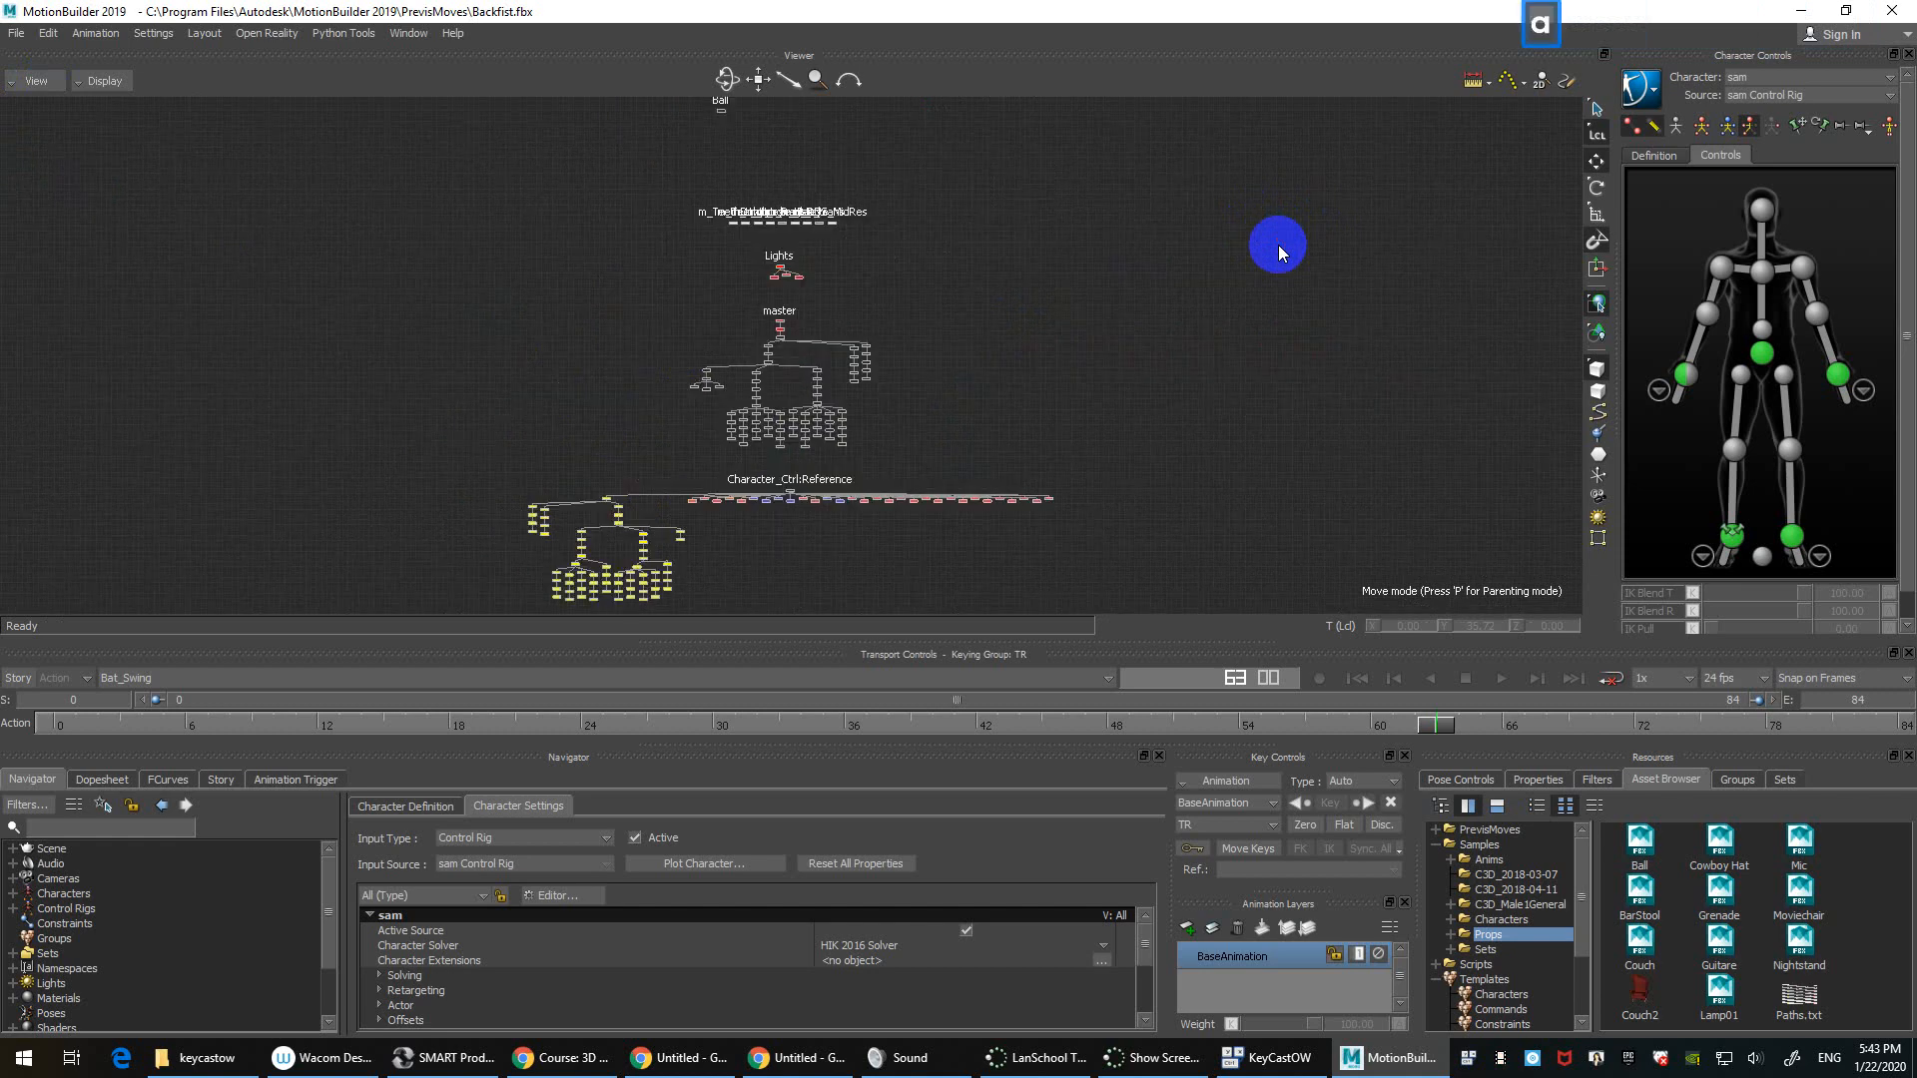
pyautogui.keyDown('shift'); pyautogui.moveTo(927, 184); pyautogui.dragTo(902, 313); pyautogui.keyUp('shift')
pyautogui.keyDown('shift'); pyautogui.moveTo(621, 199); pyautogui.dragTo(712, 409); pyautogui.keyUp('shift')
pyautogui.click(950, 519)
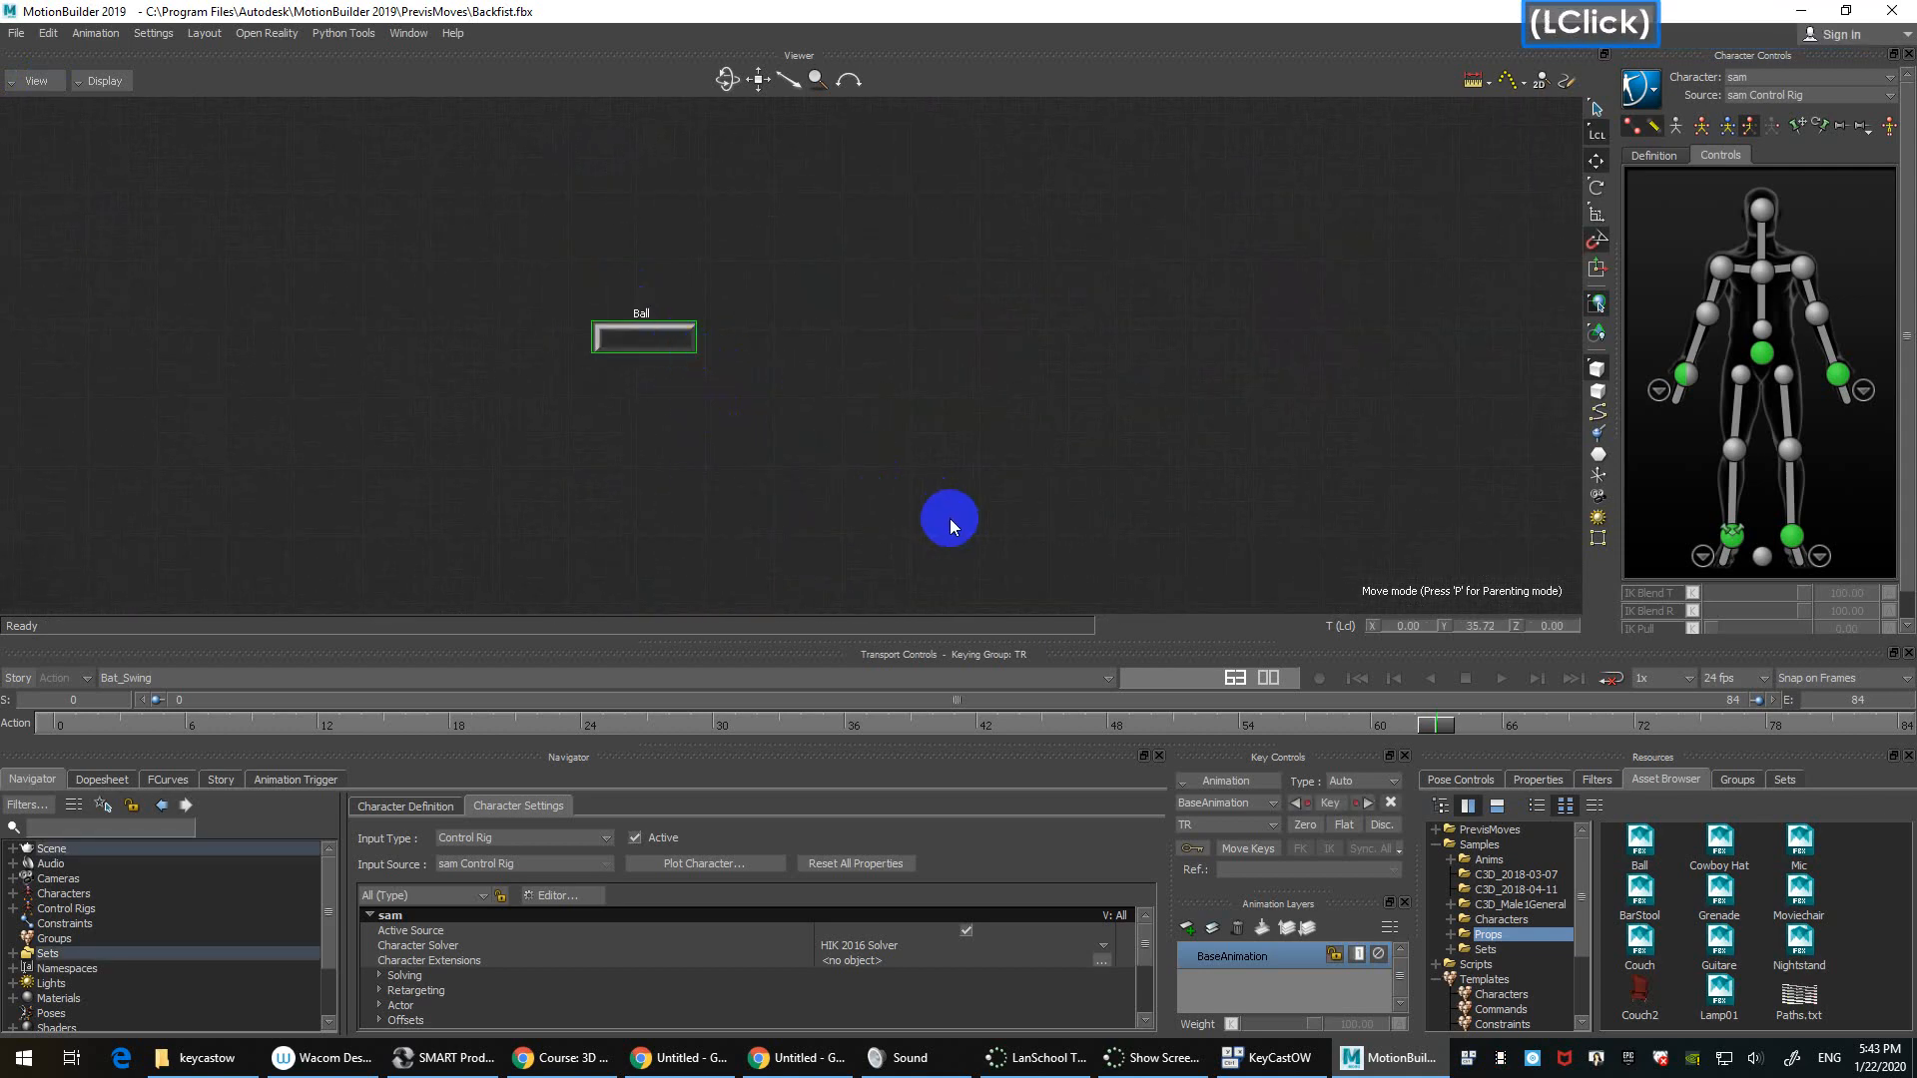
# Step: Unhide the Ball with Show Selection and return to the 3D perspective
pyautogui.rightClick(668, 347)
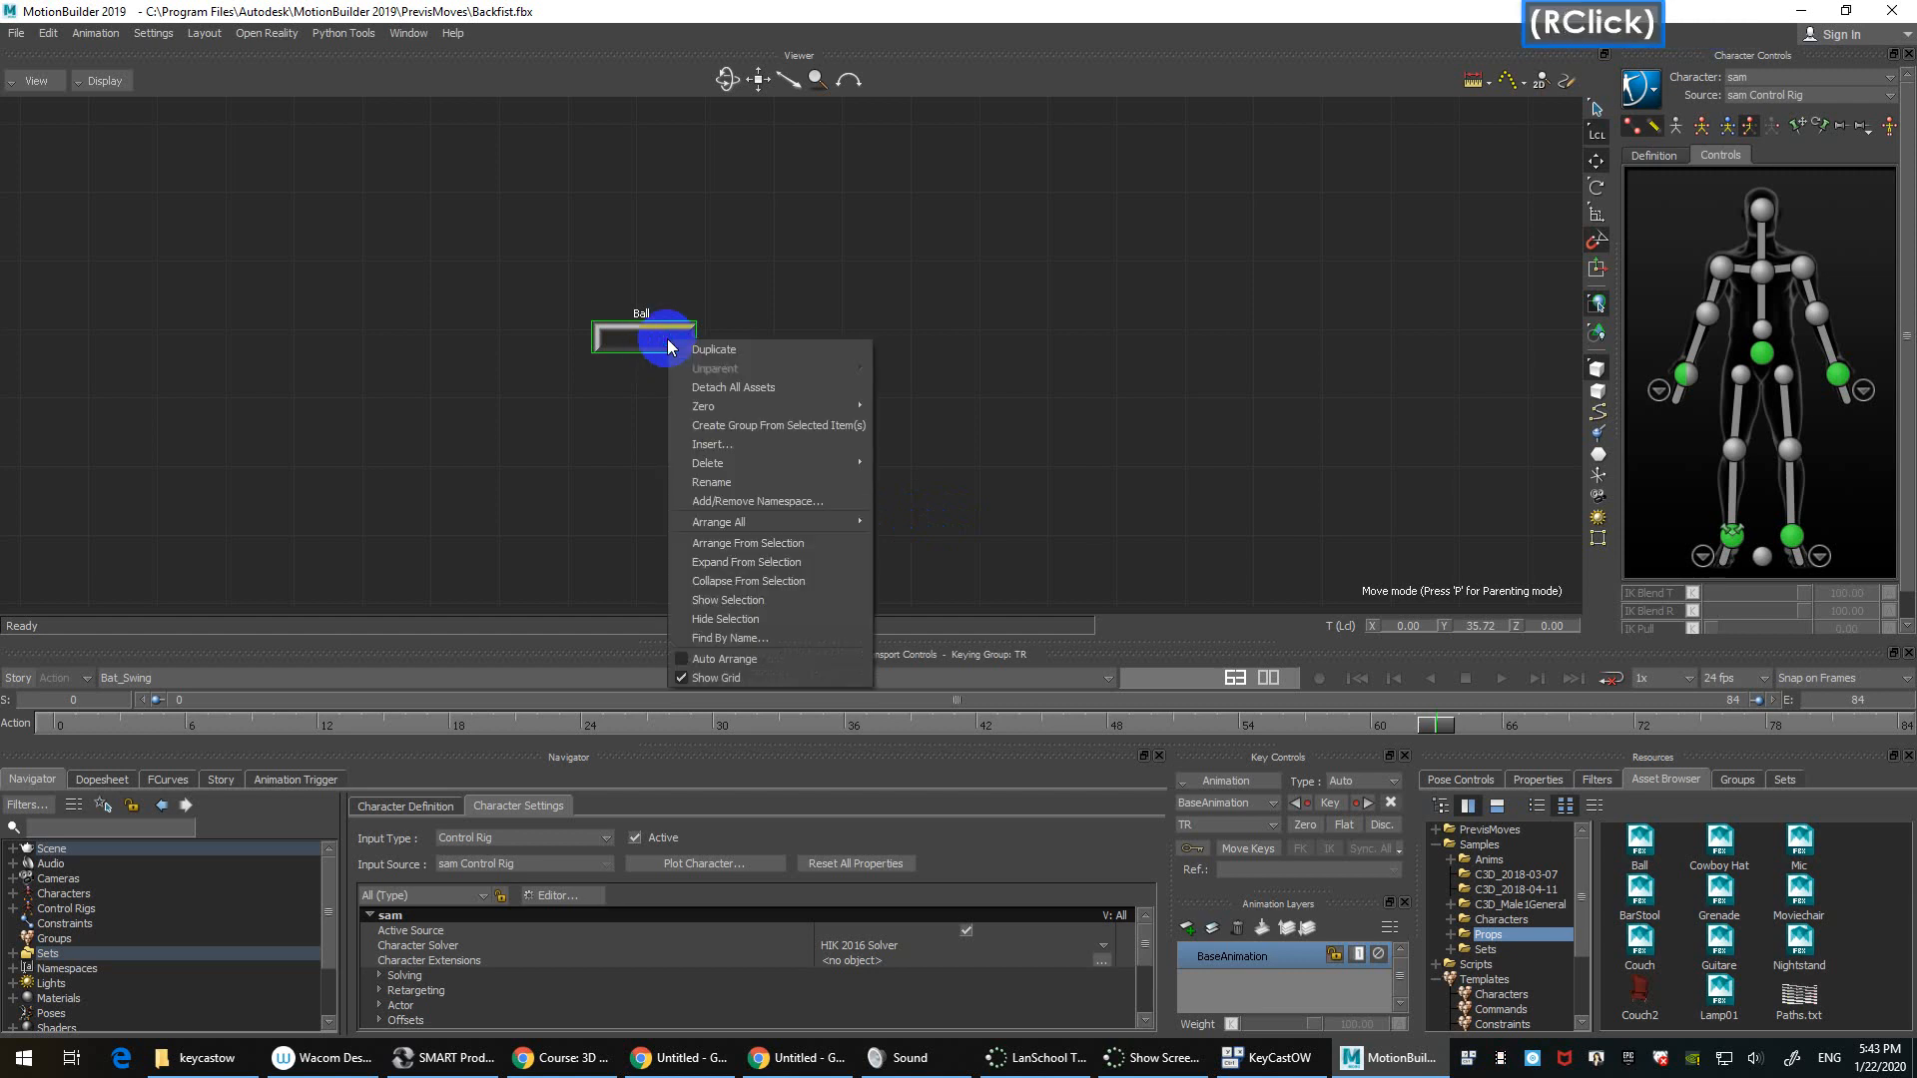
pyautogui.click(804, 599)
pyautogui.hotkey('ctrl', 'w')
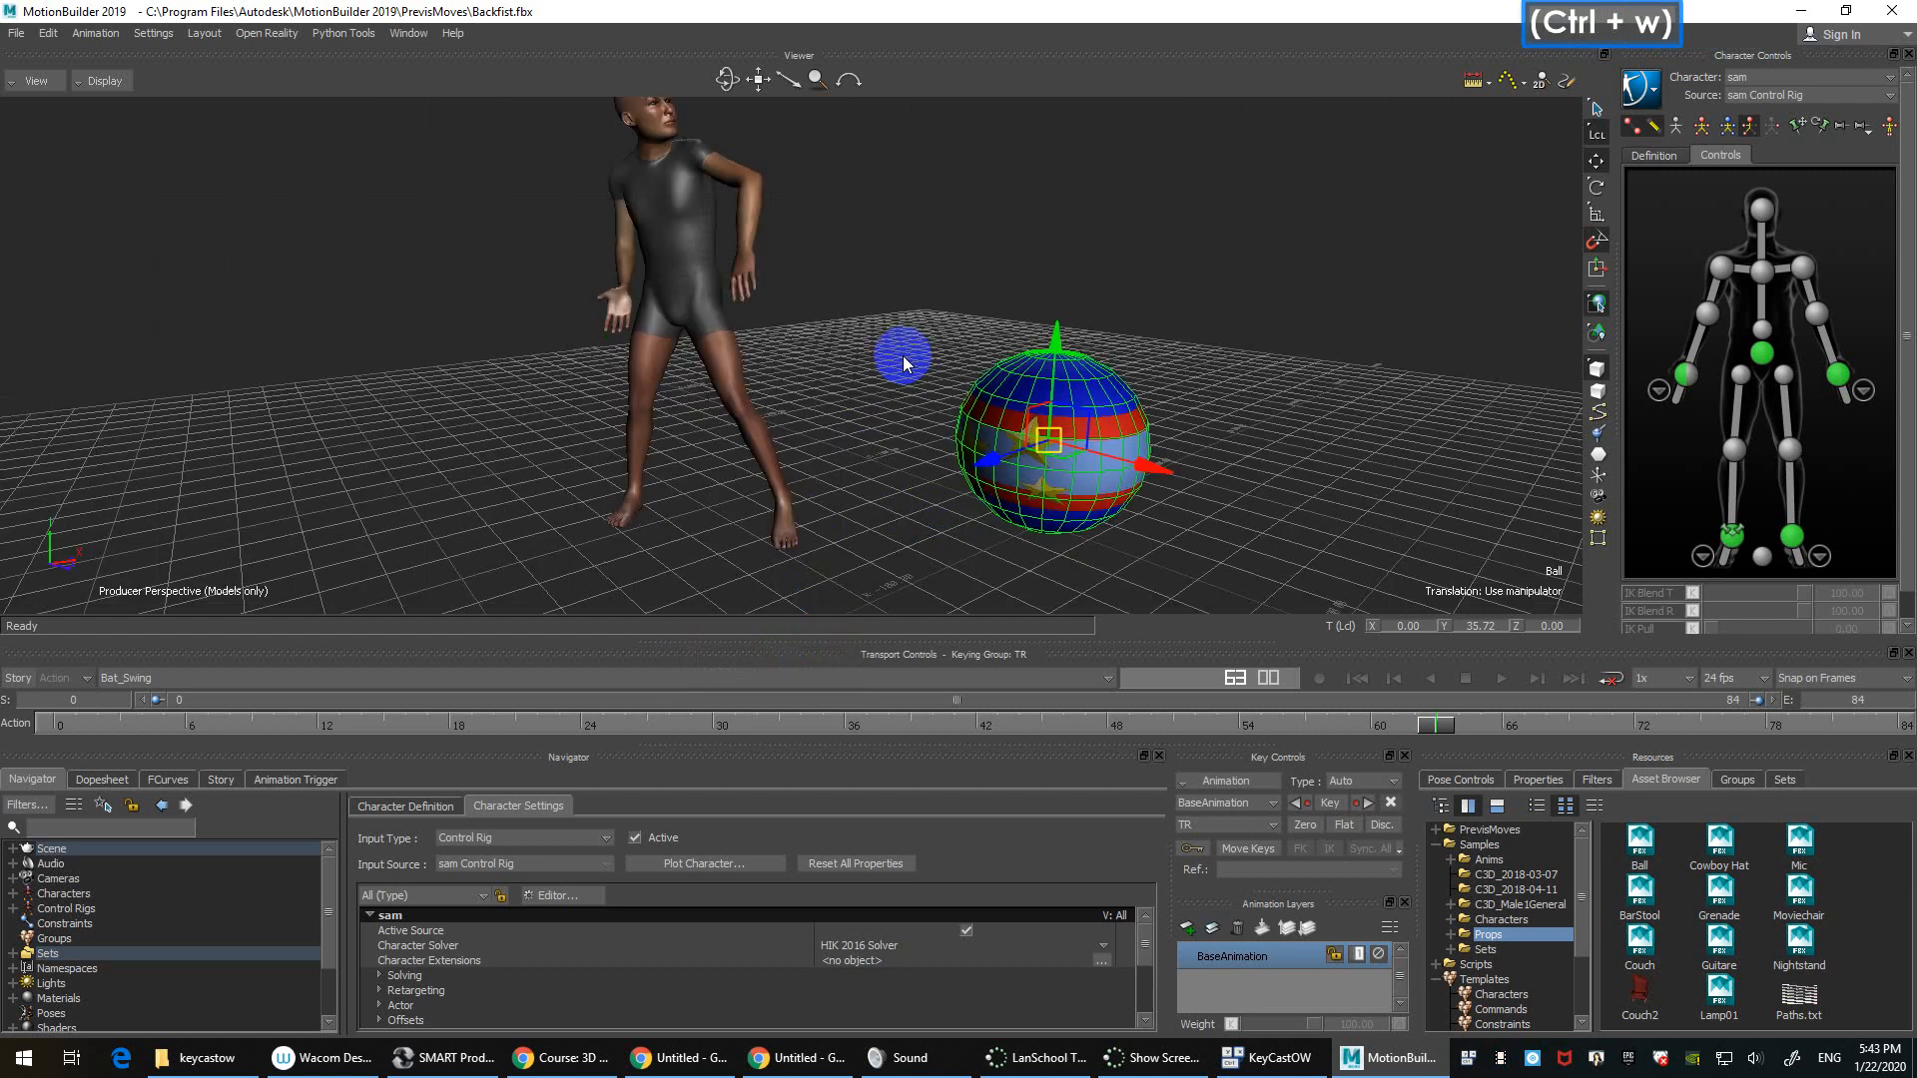
# Step: Create a new group from the ball and name it 'ball'
pyautogui.keyDown('ctrl'); pyautogui.moveTo(898, 277); pyautogui.dragTo(902, 320); pyautogui.keyUp('ctrl')
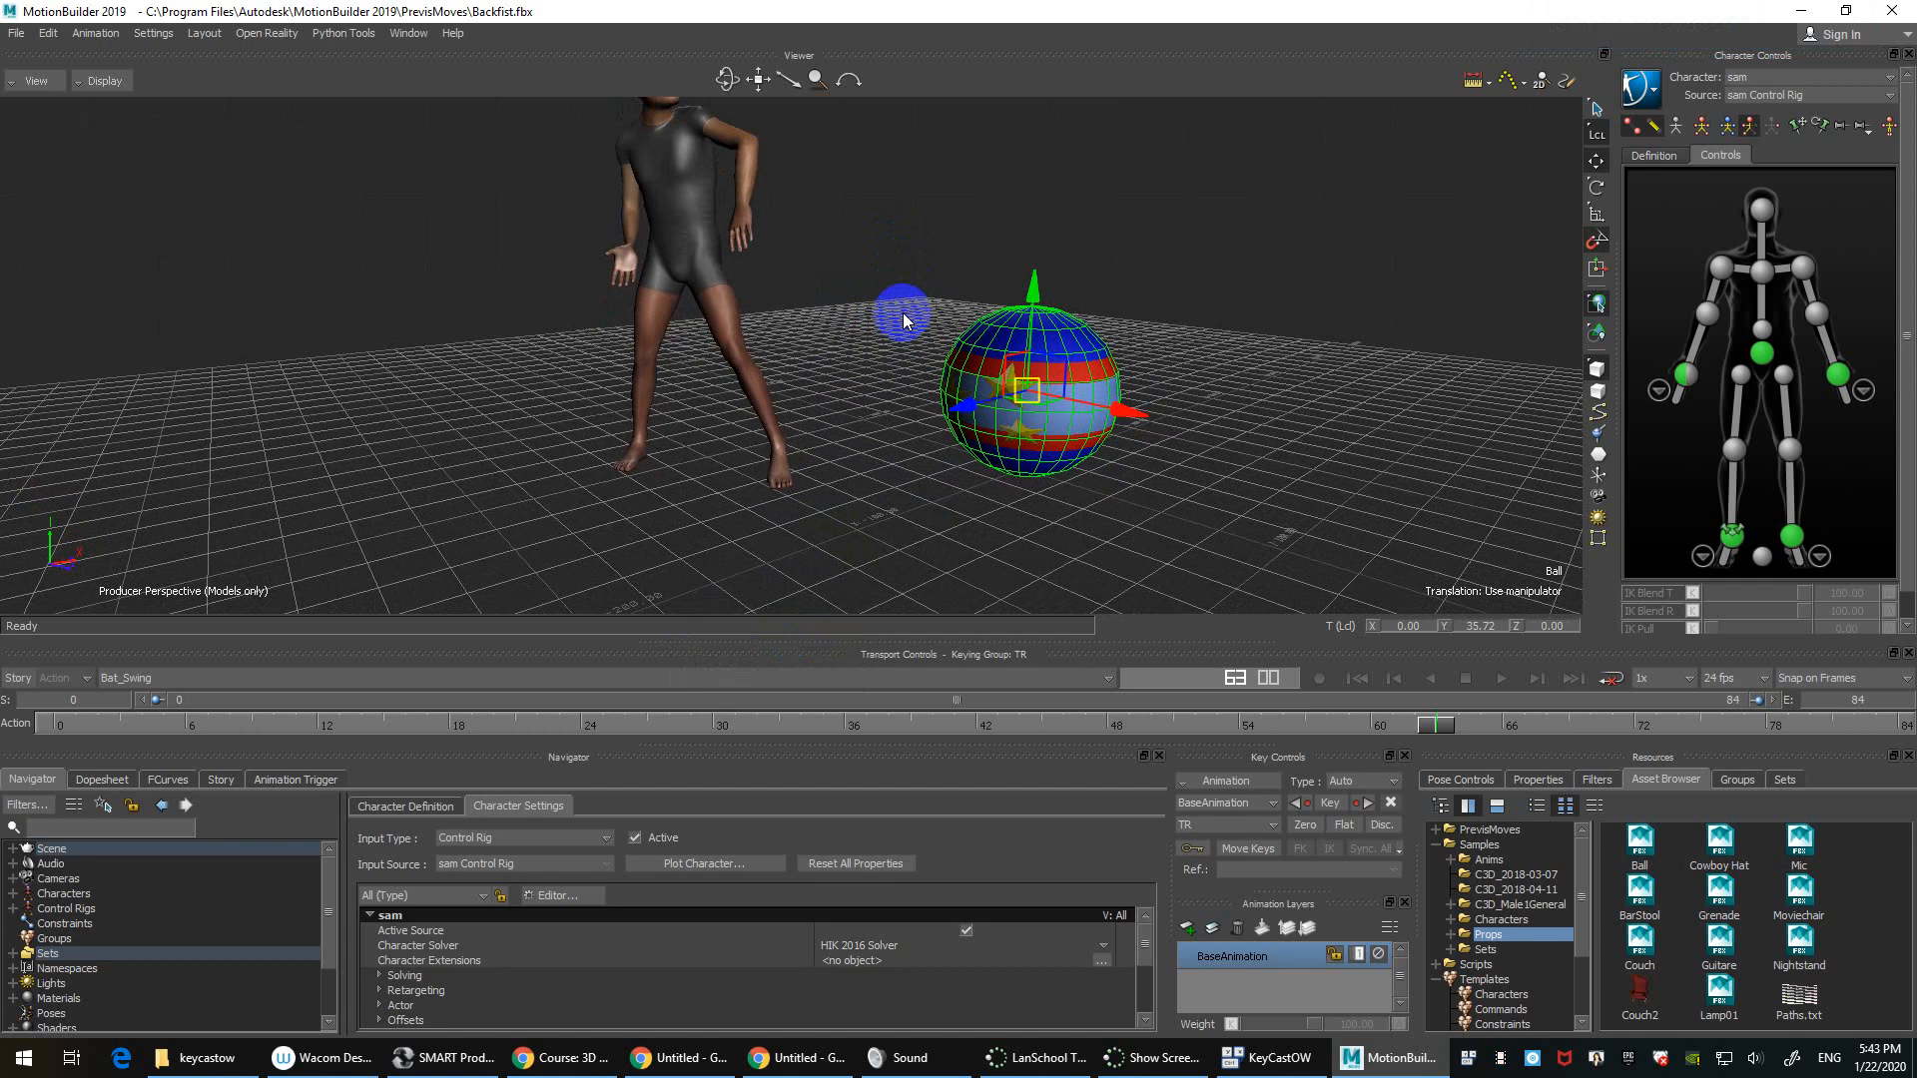
pyautogui.click(1745, 779)
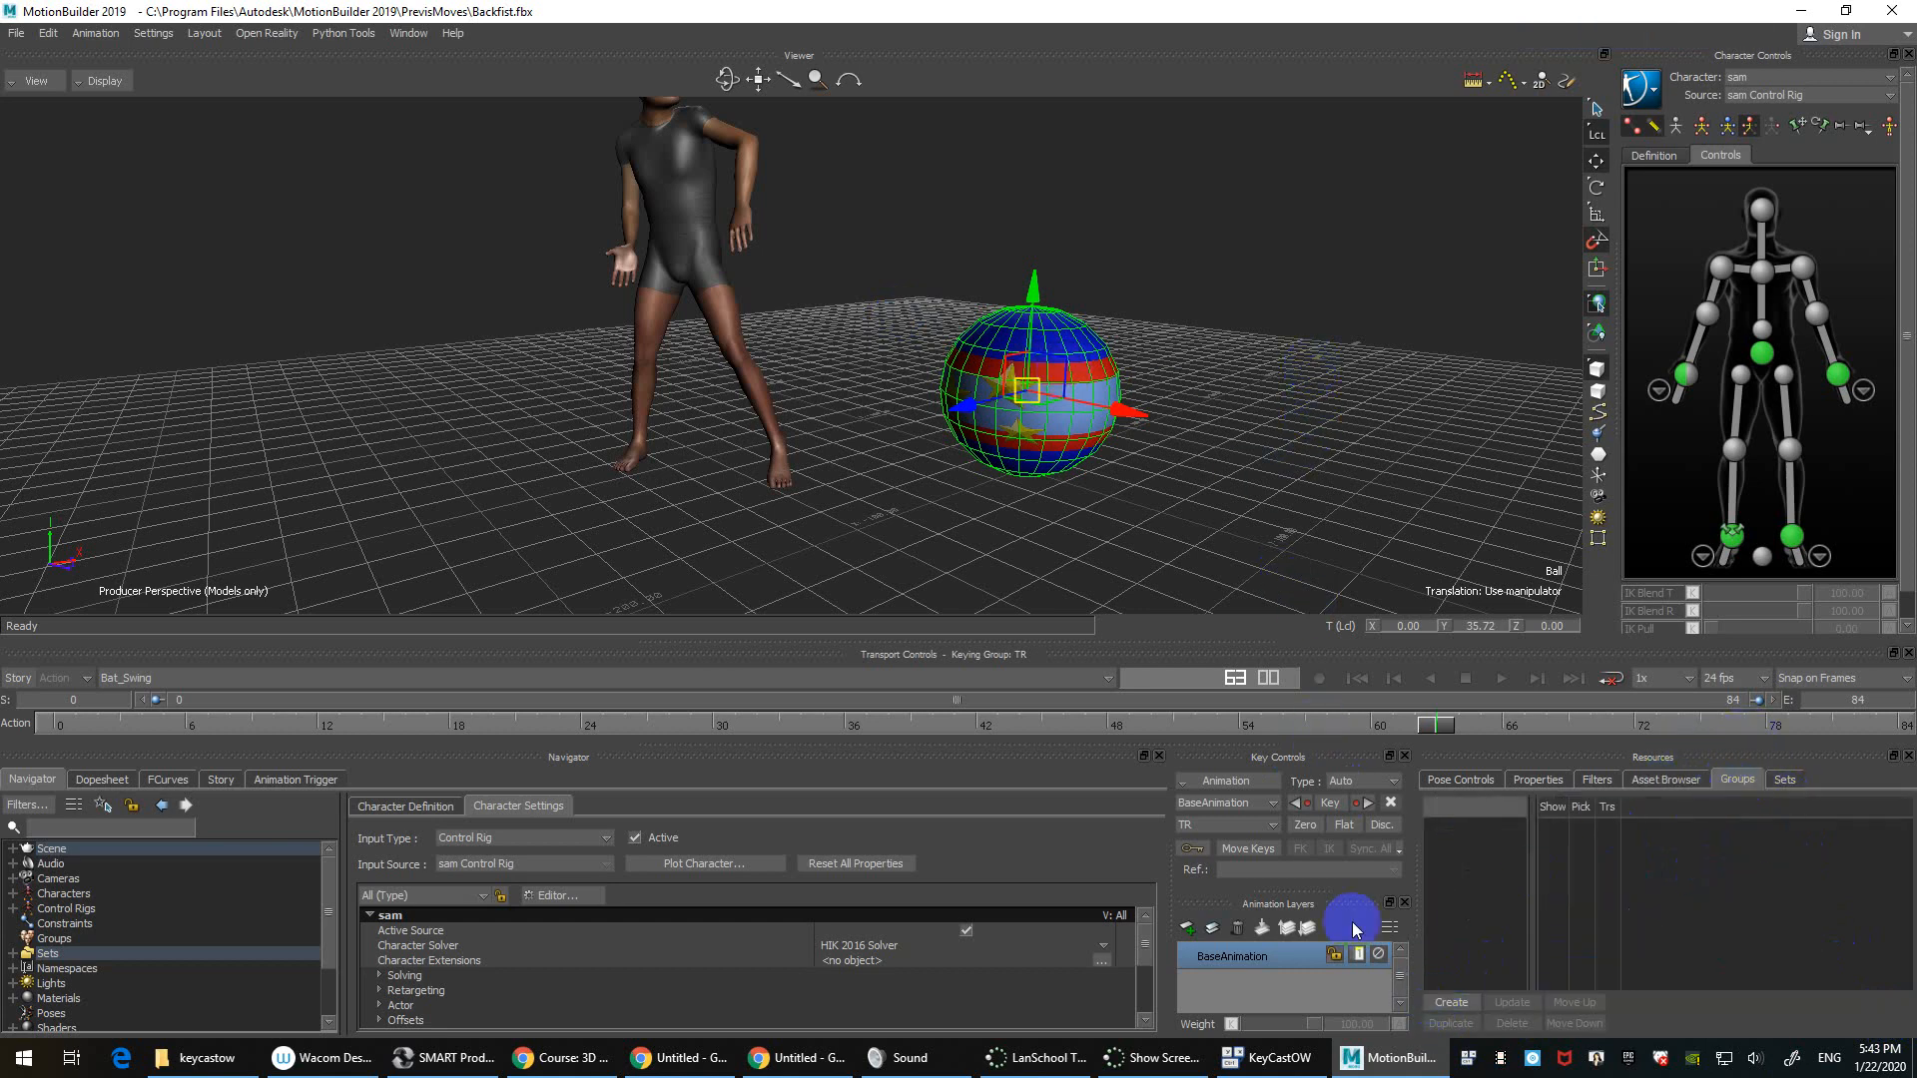
pyautogui.click(1465, 1003)
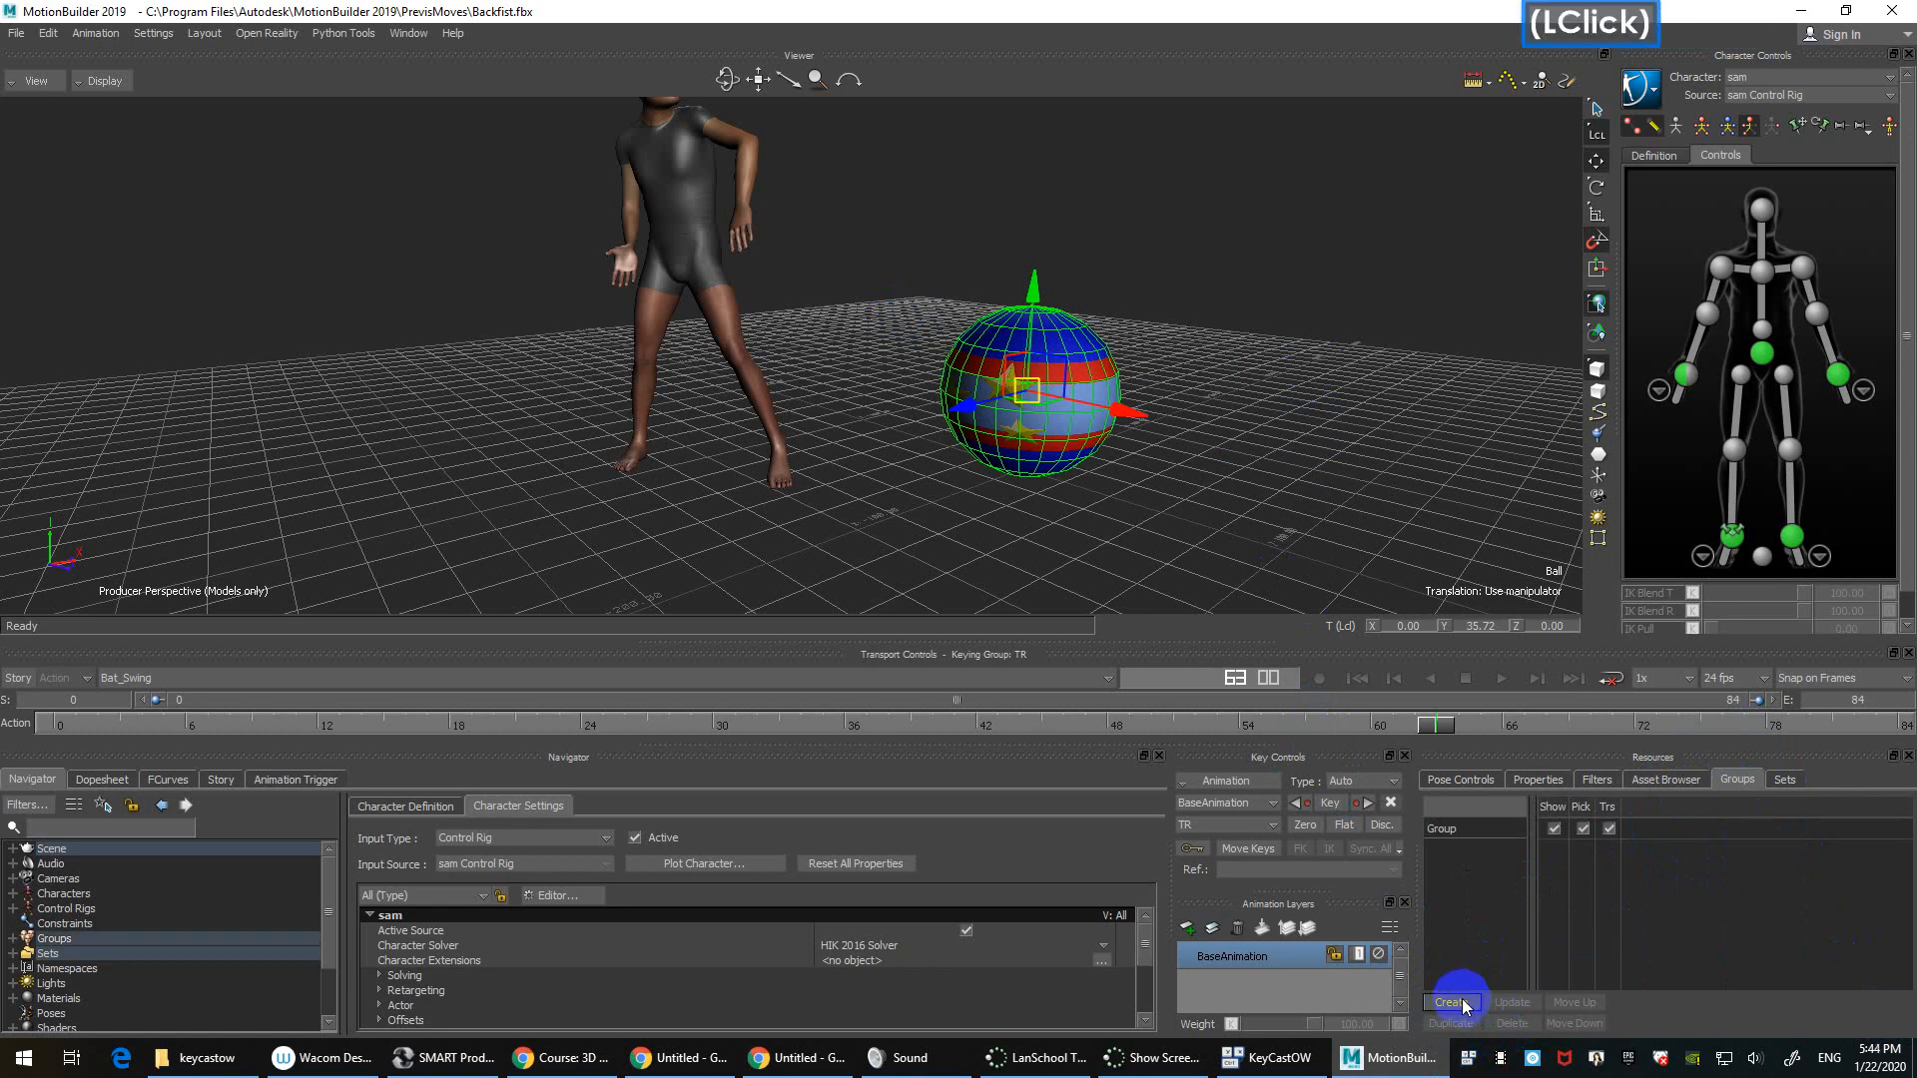
pyautogui.write('ball')
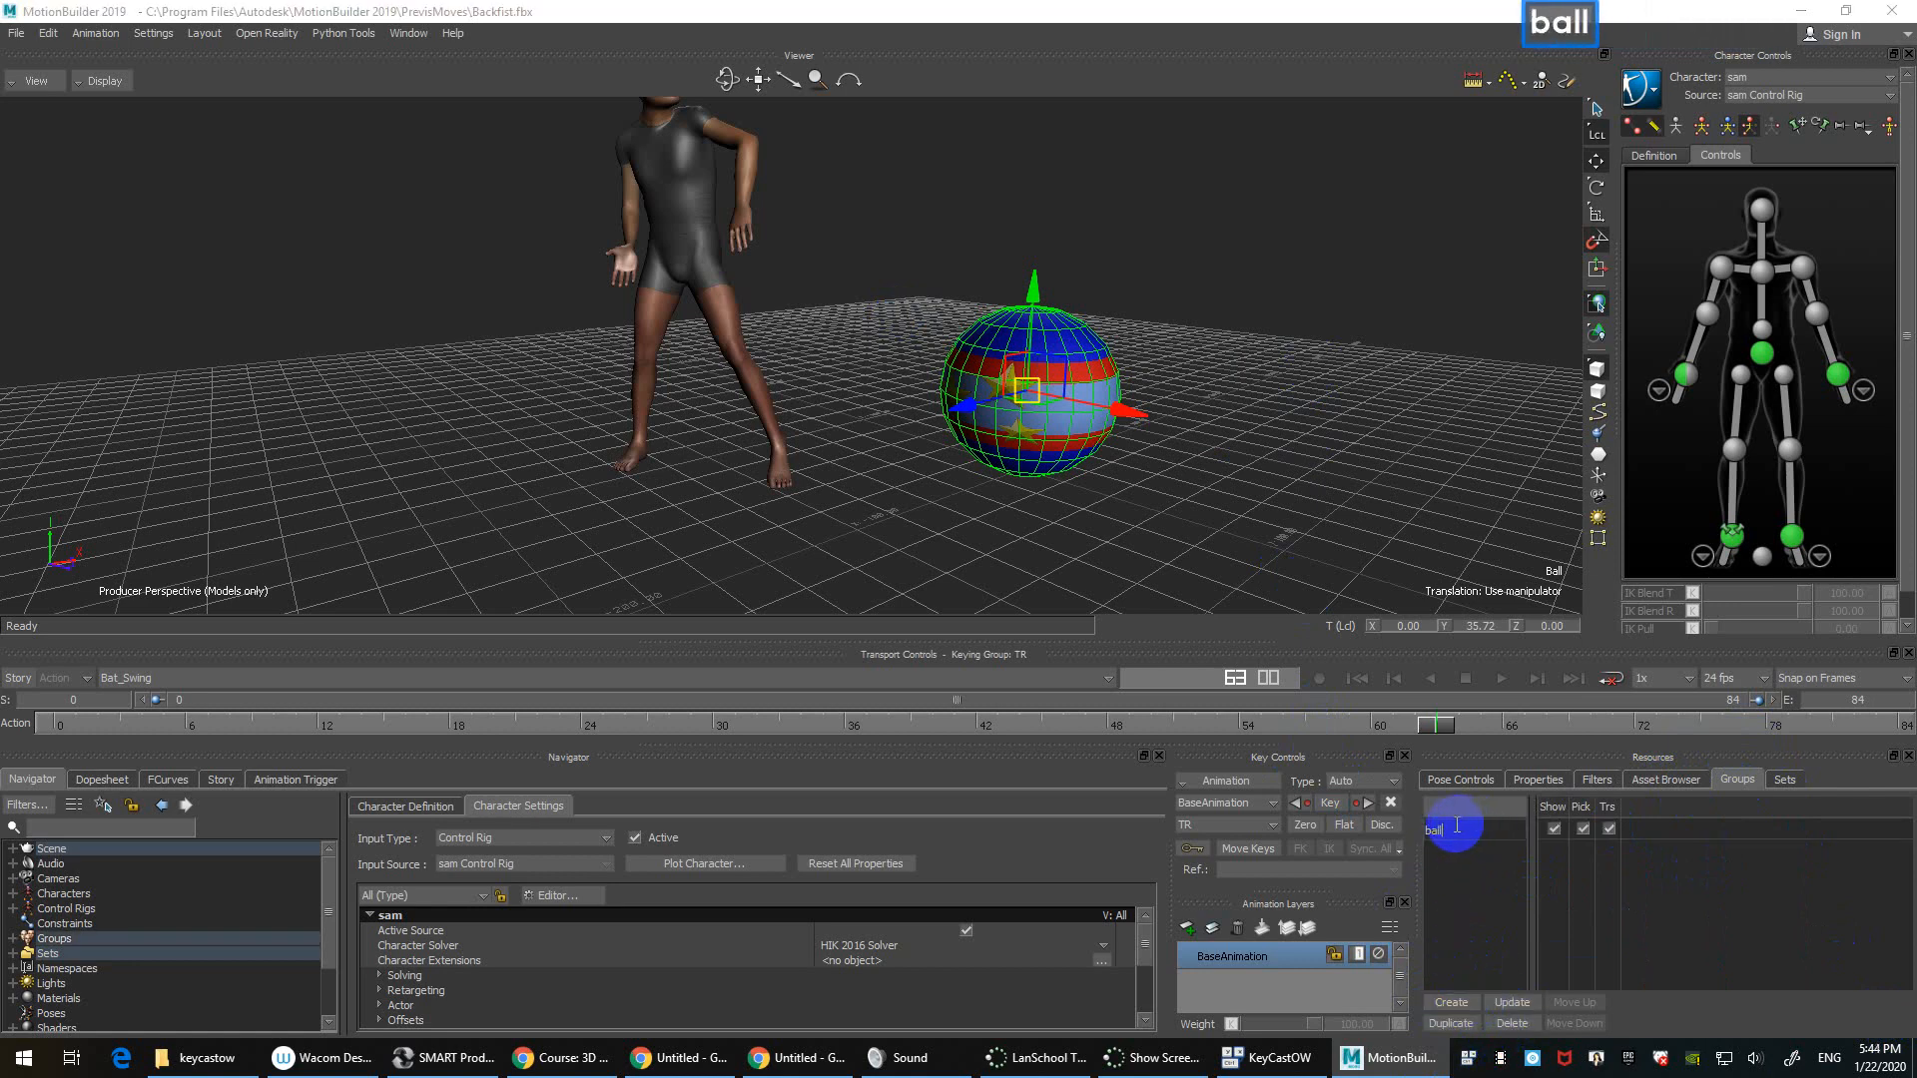
pyautogui.press('Return')
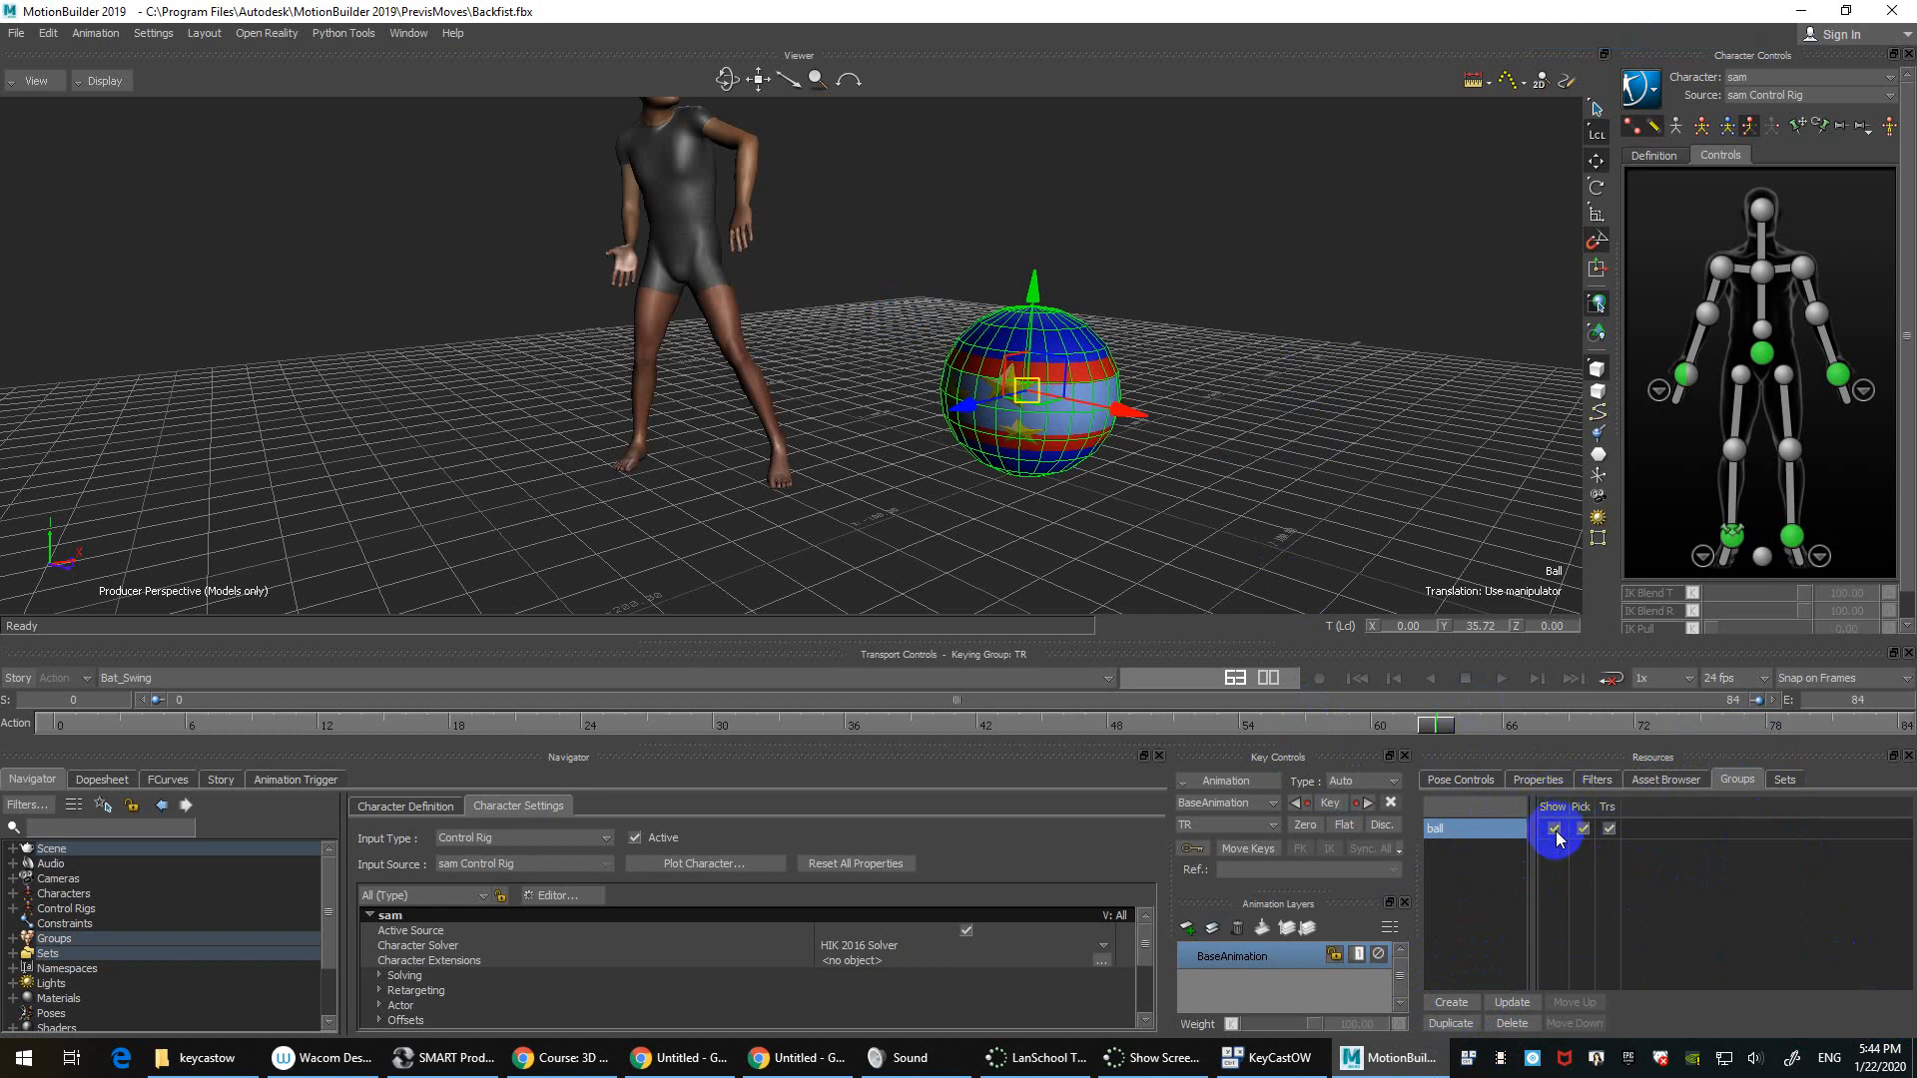
# Step: Toggle the ball group's Show off and on, then disable its Pick and Trs
pyautogui.click(1554, 829)
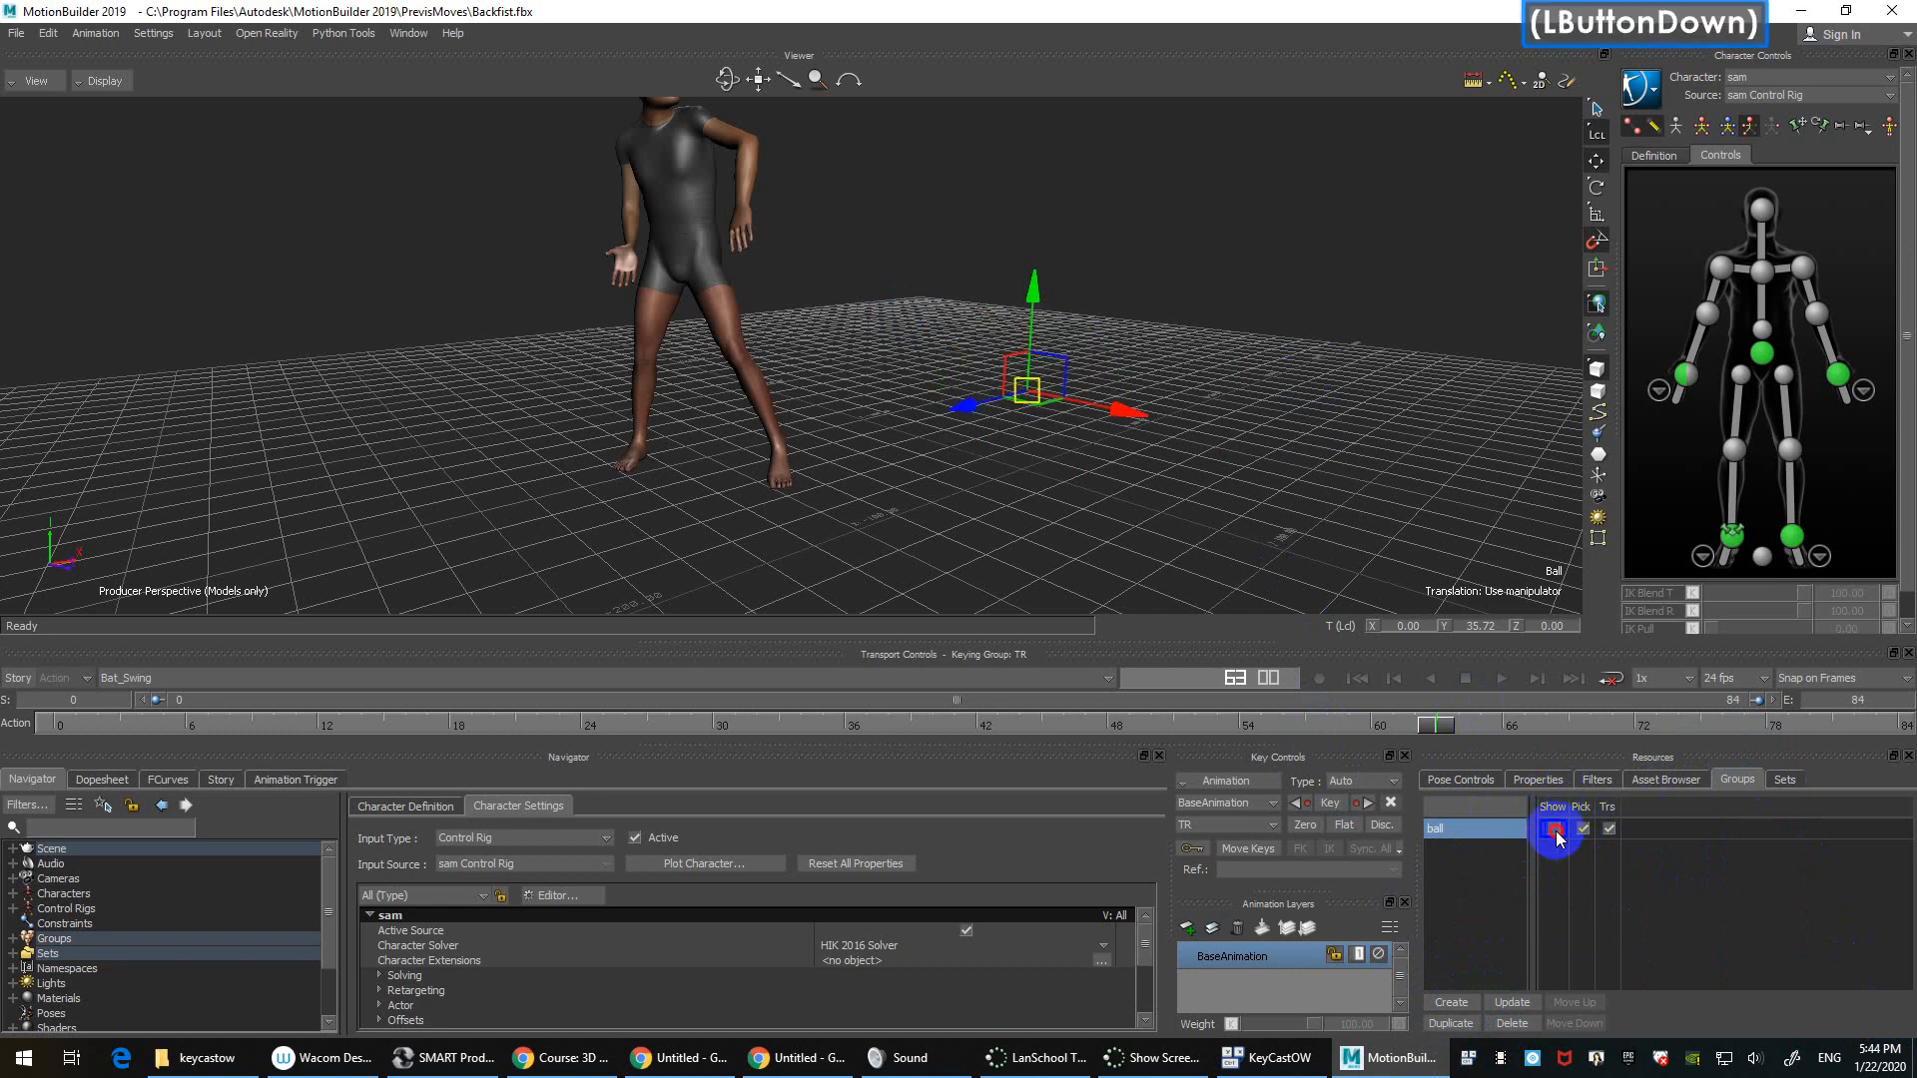
pyautogui.click(1554, 828)
pyautogui.click(1582, 828)
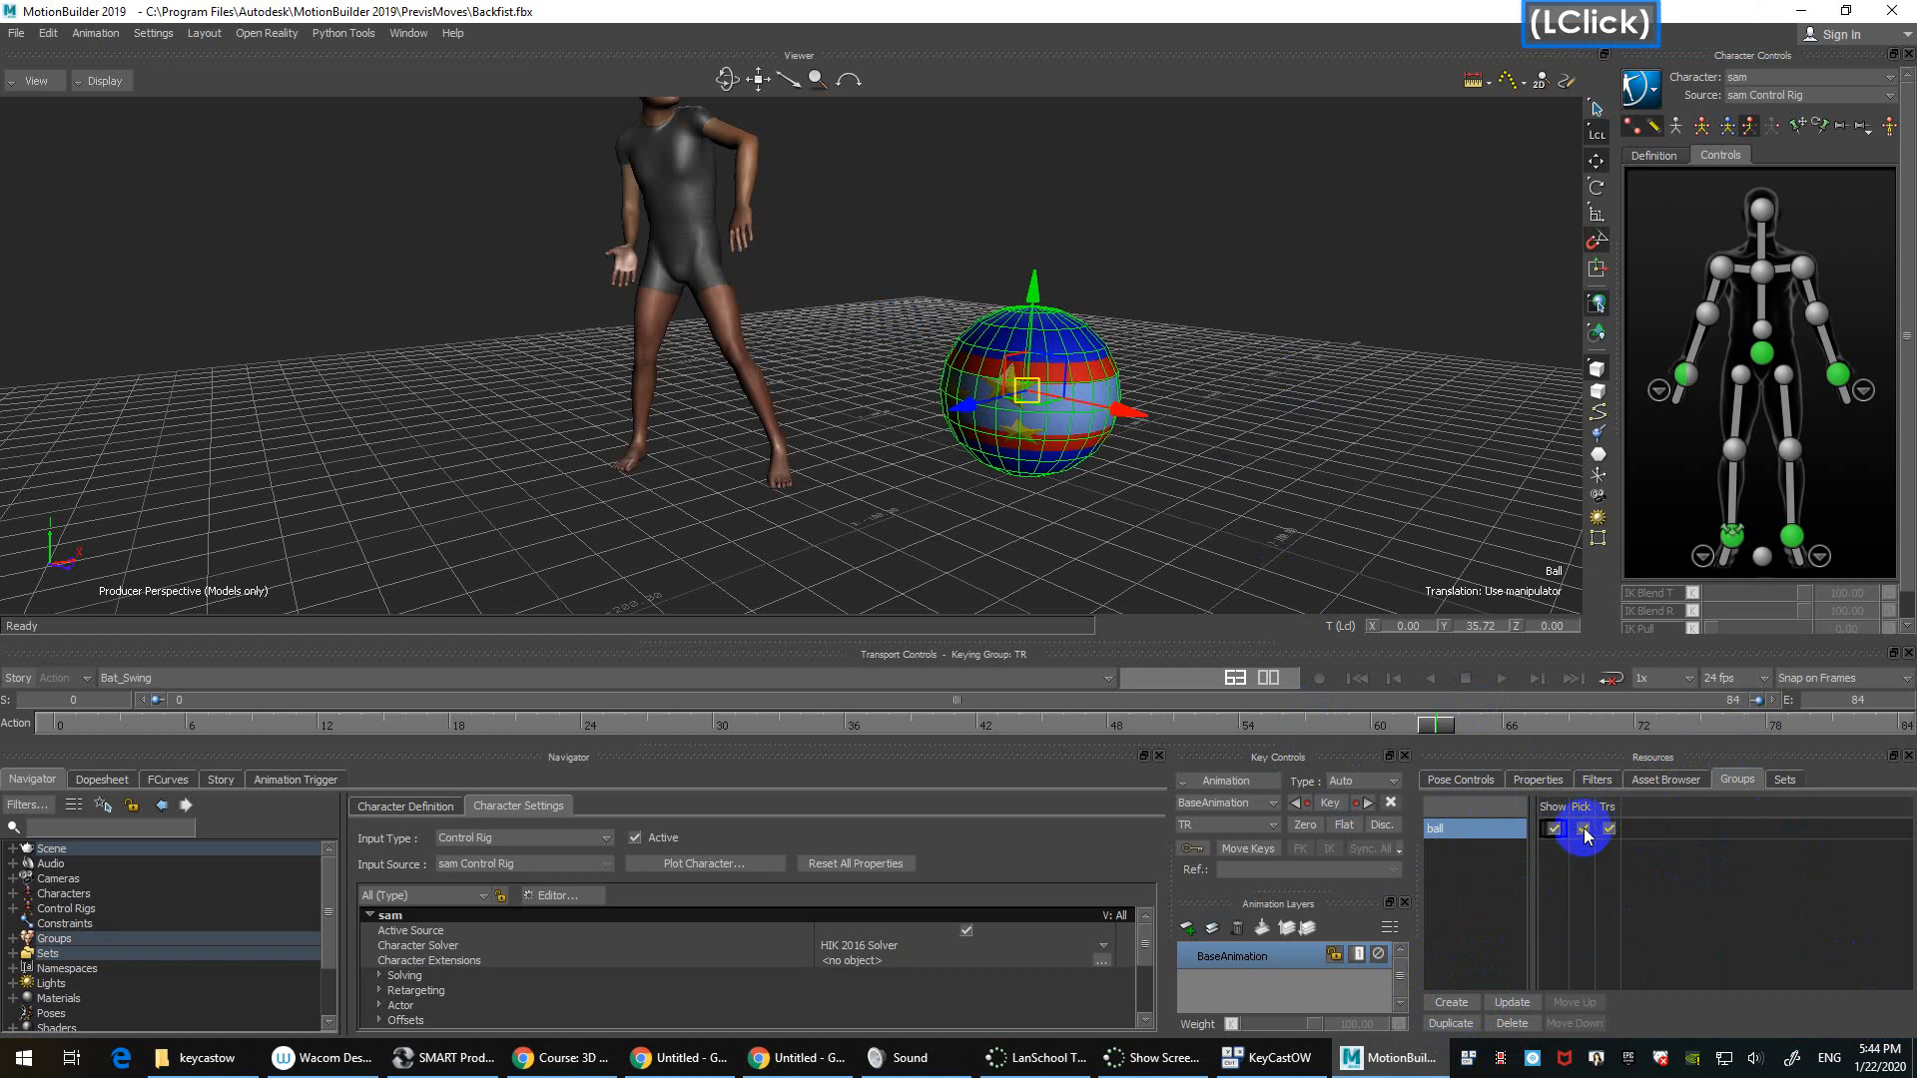
pyautogui.click(1246, 394)
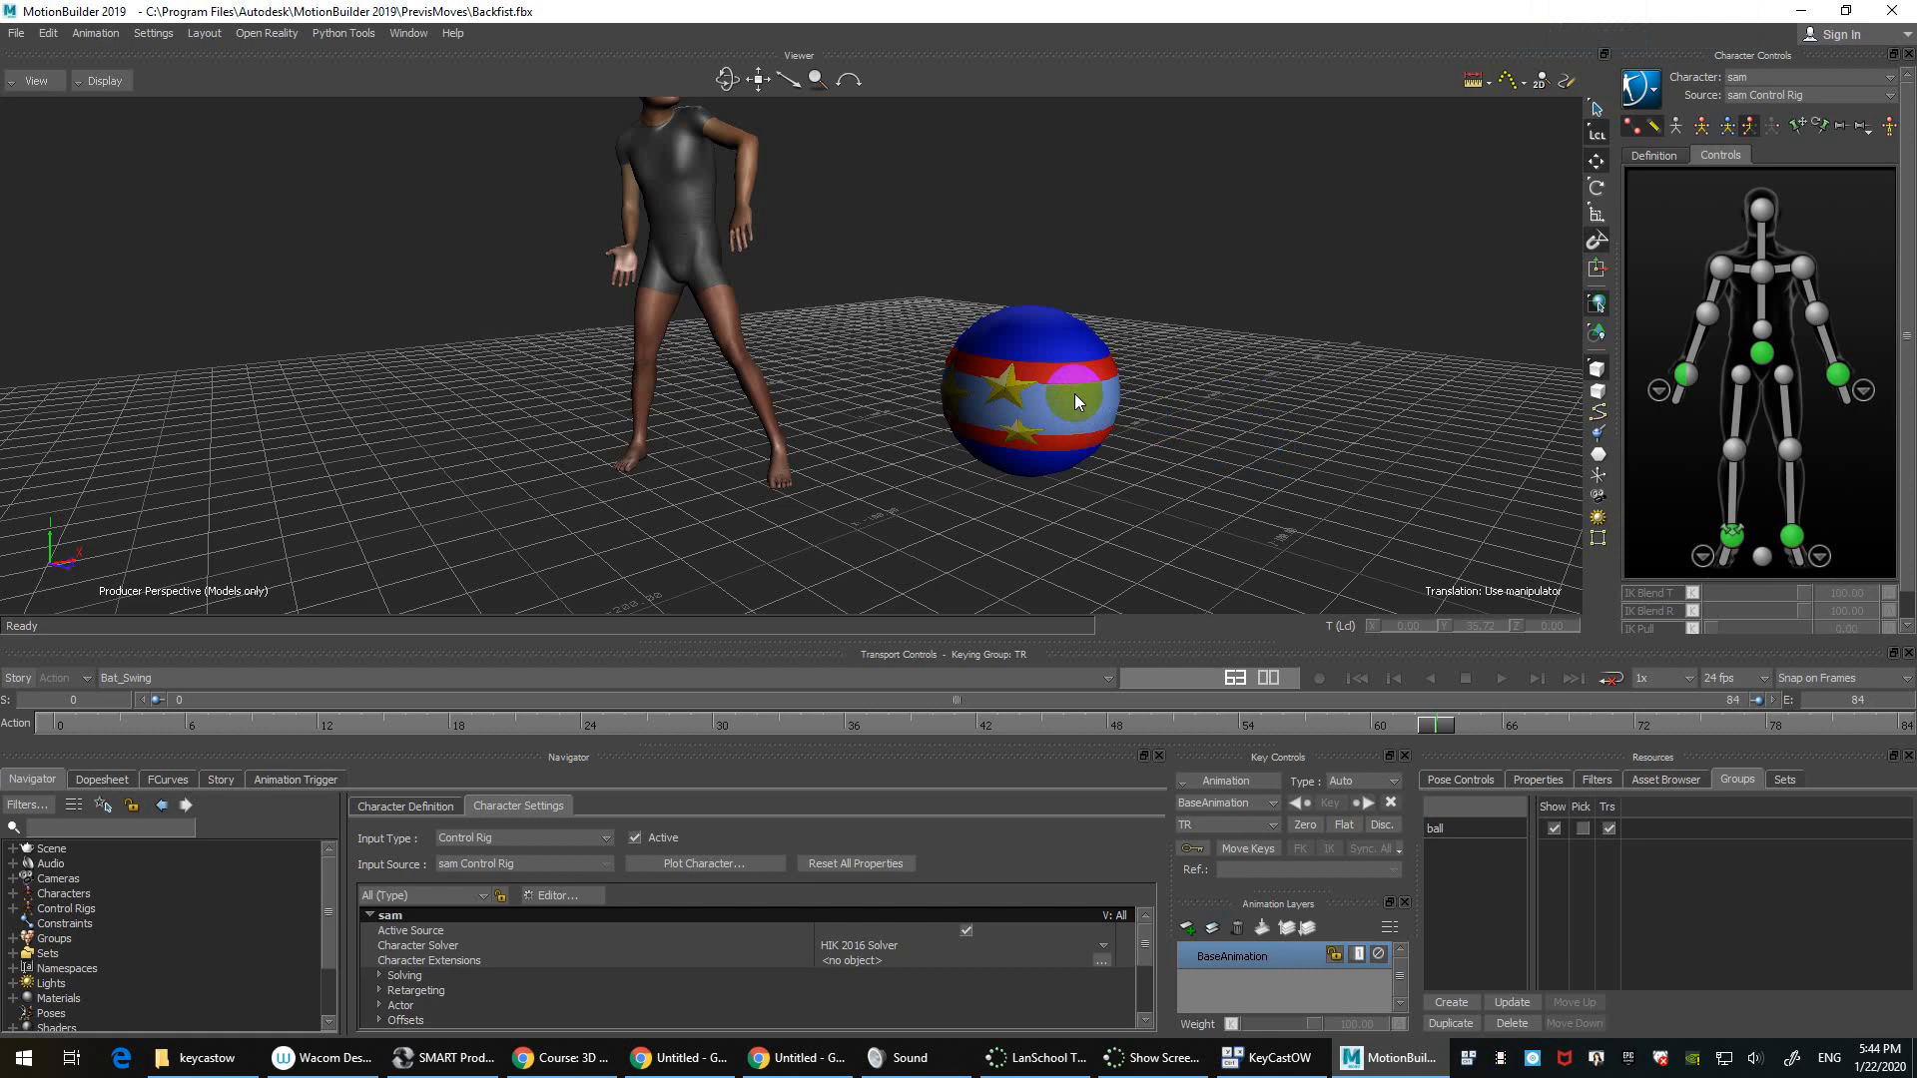
pyautogui.click(1608, 829)
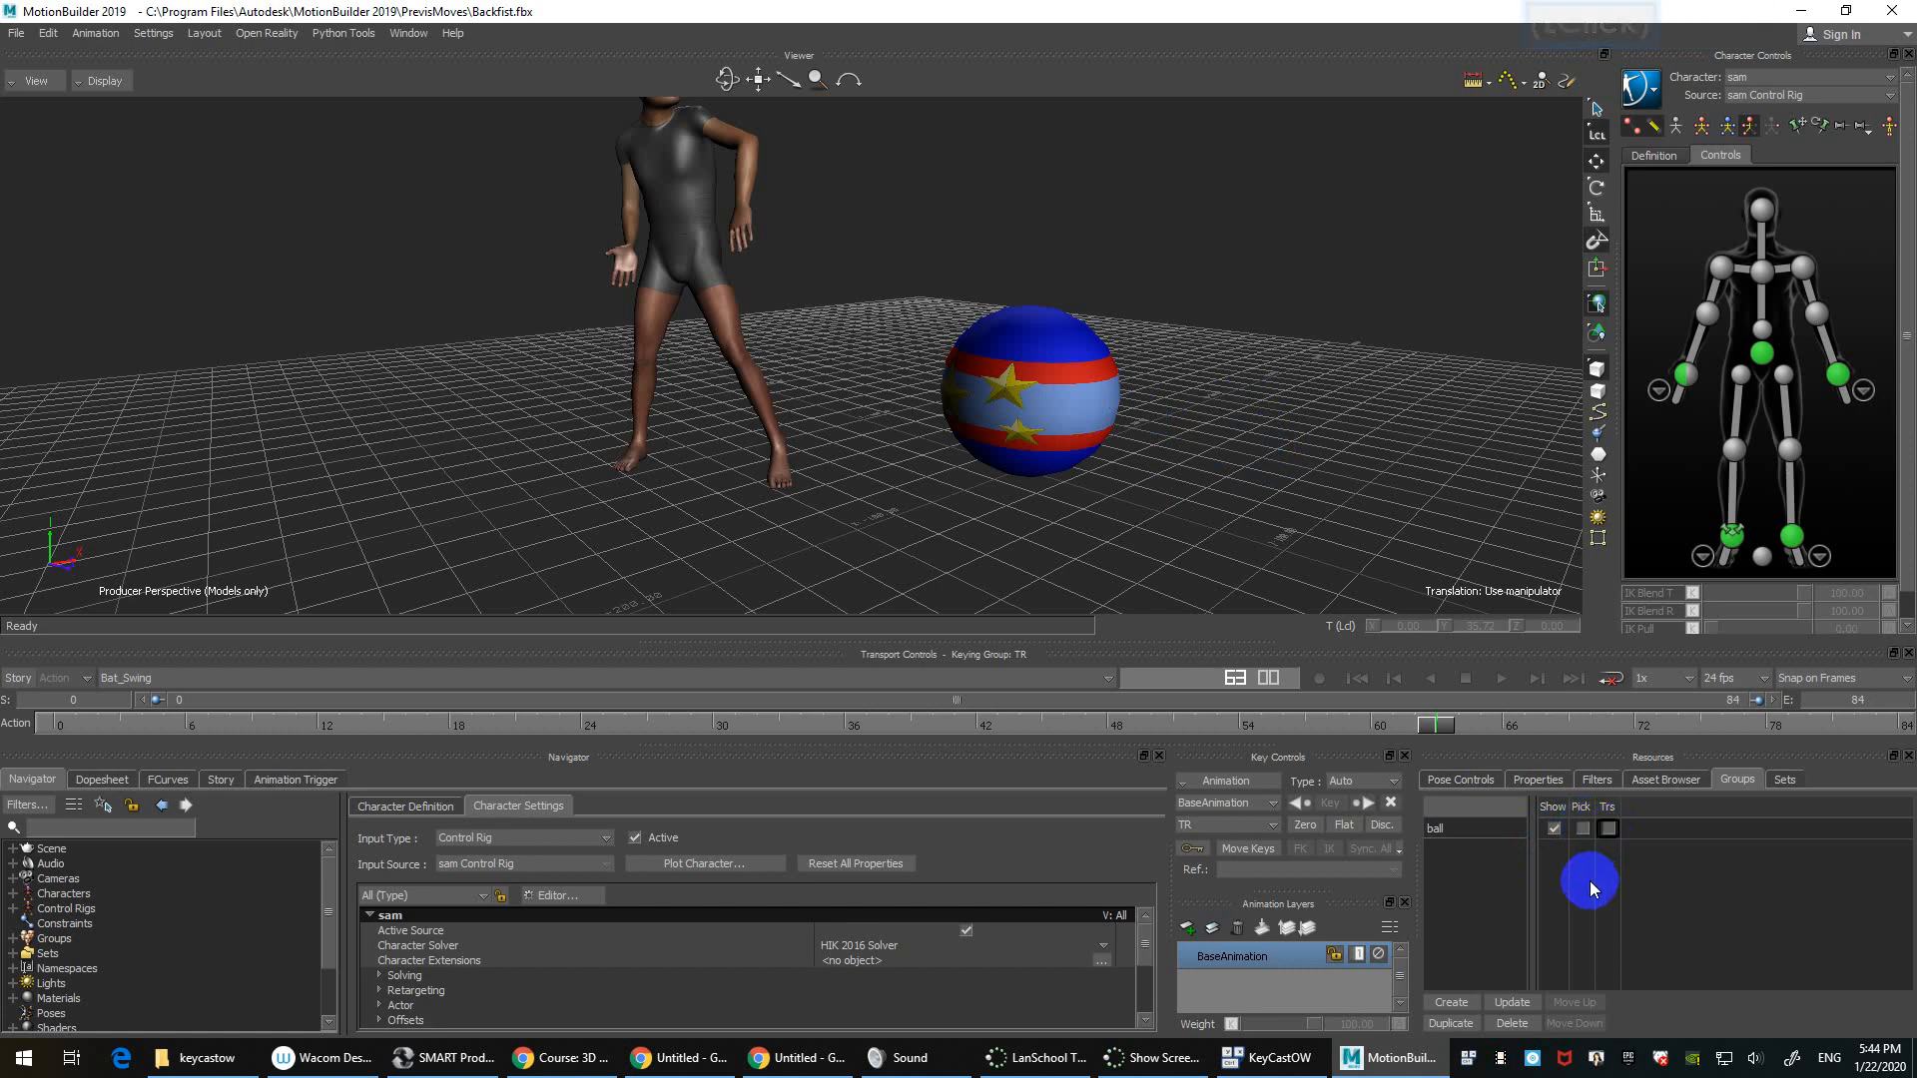
pyautogui.moveTo(1251, 289); pyautogui.dragTo(779, 522)
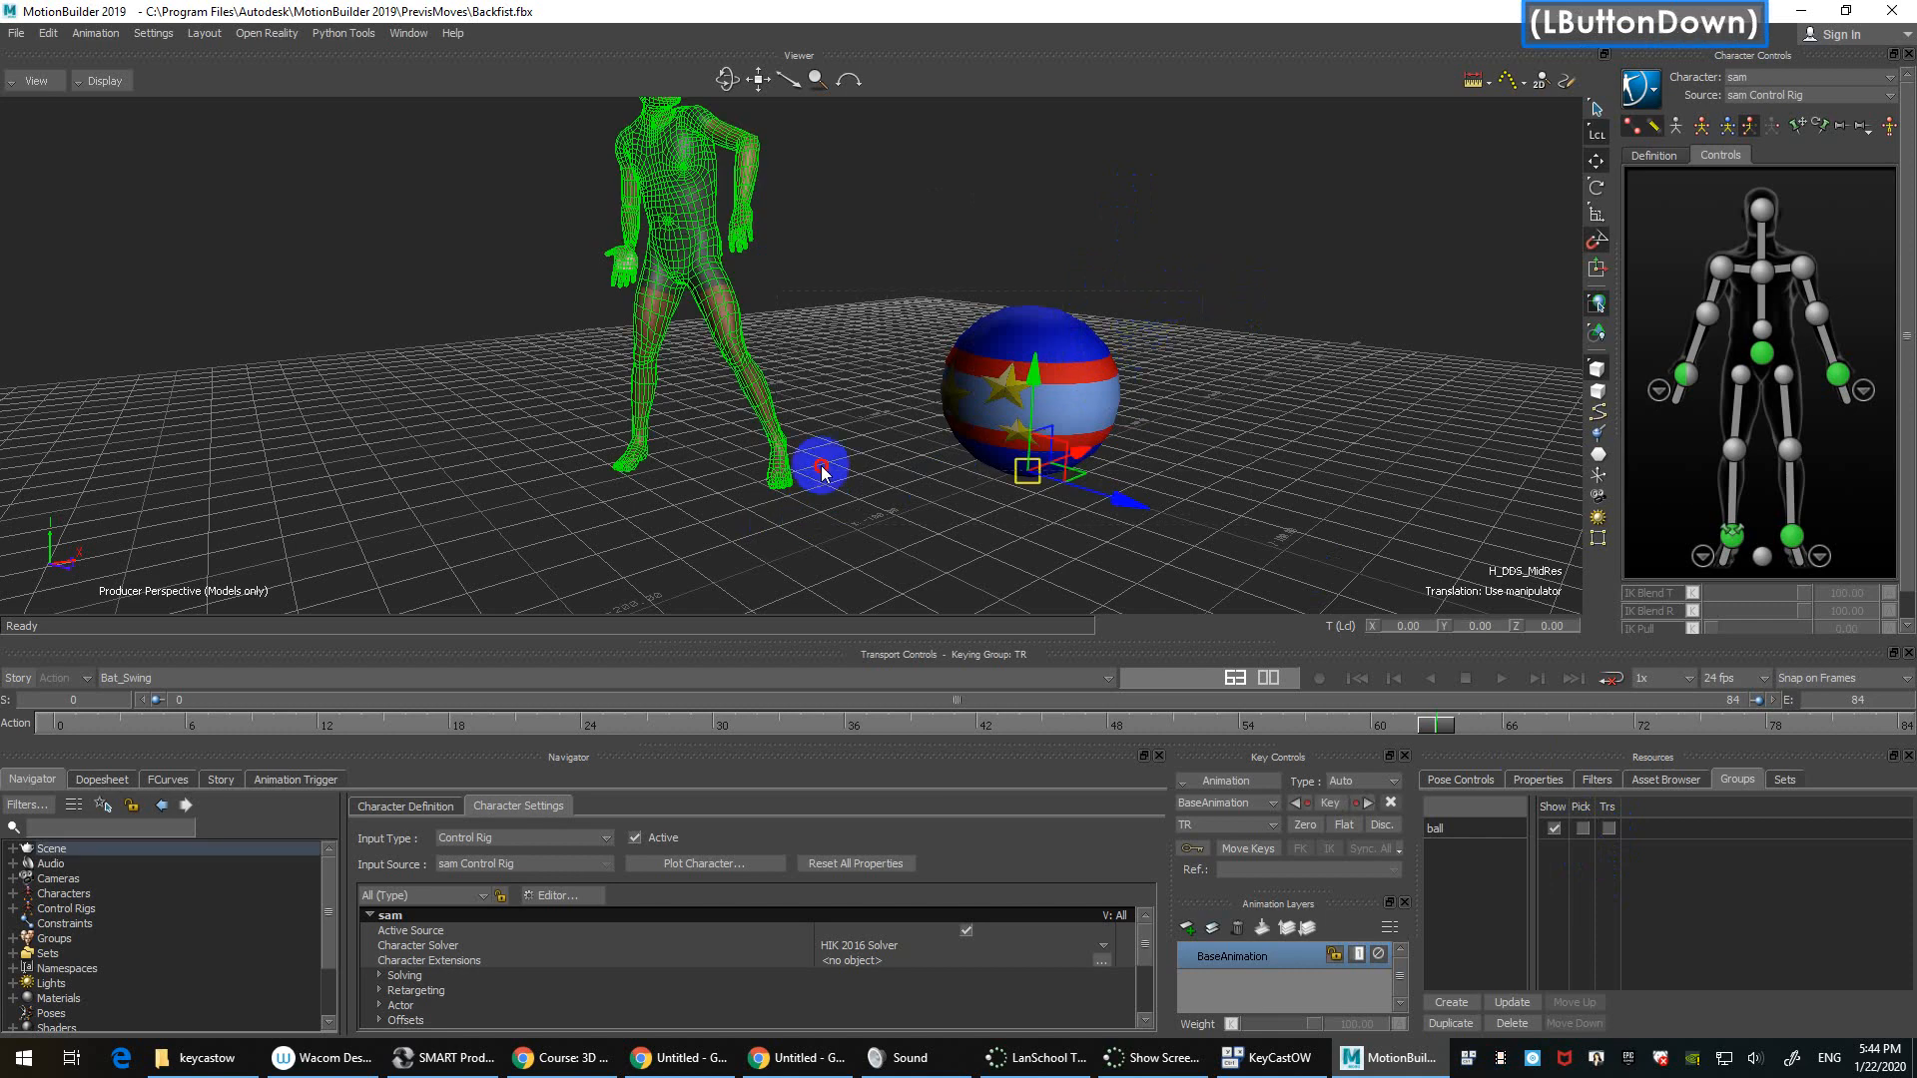
# Step: Select the character mesh and create a new group named 'sam_mesh'
pyautogui.click(1274, 217)
pyautogui.click(691, 198)
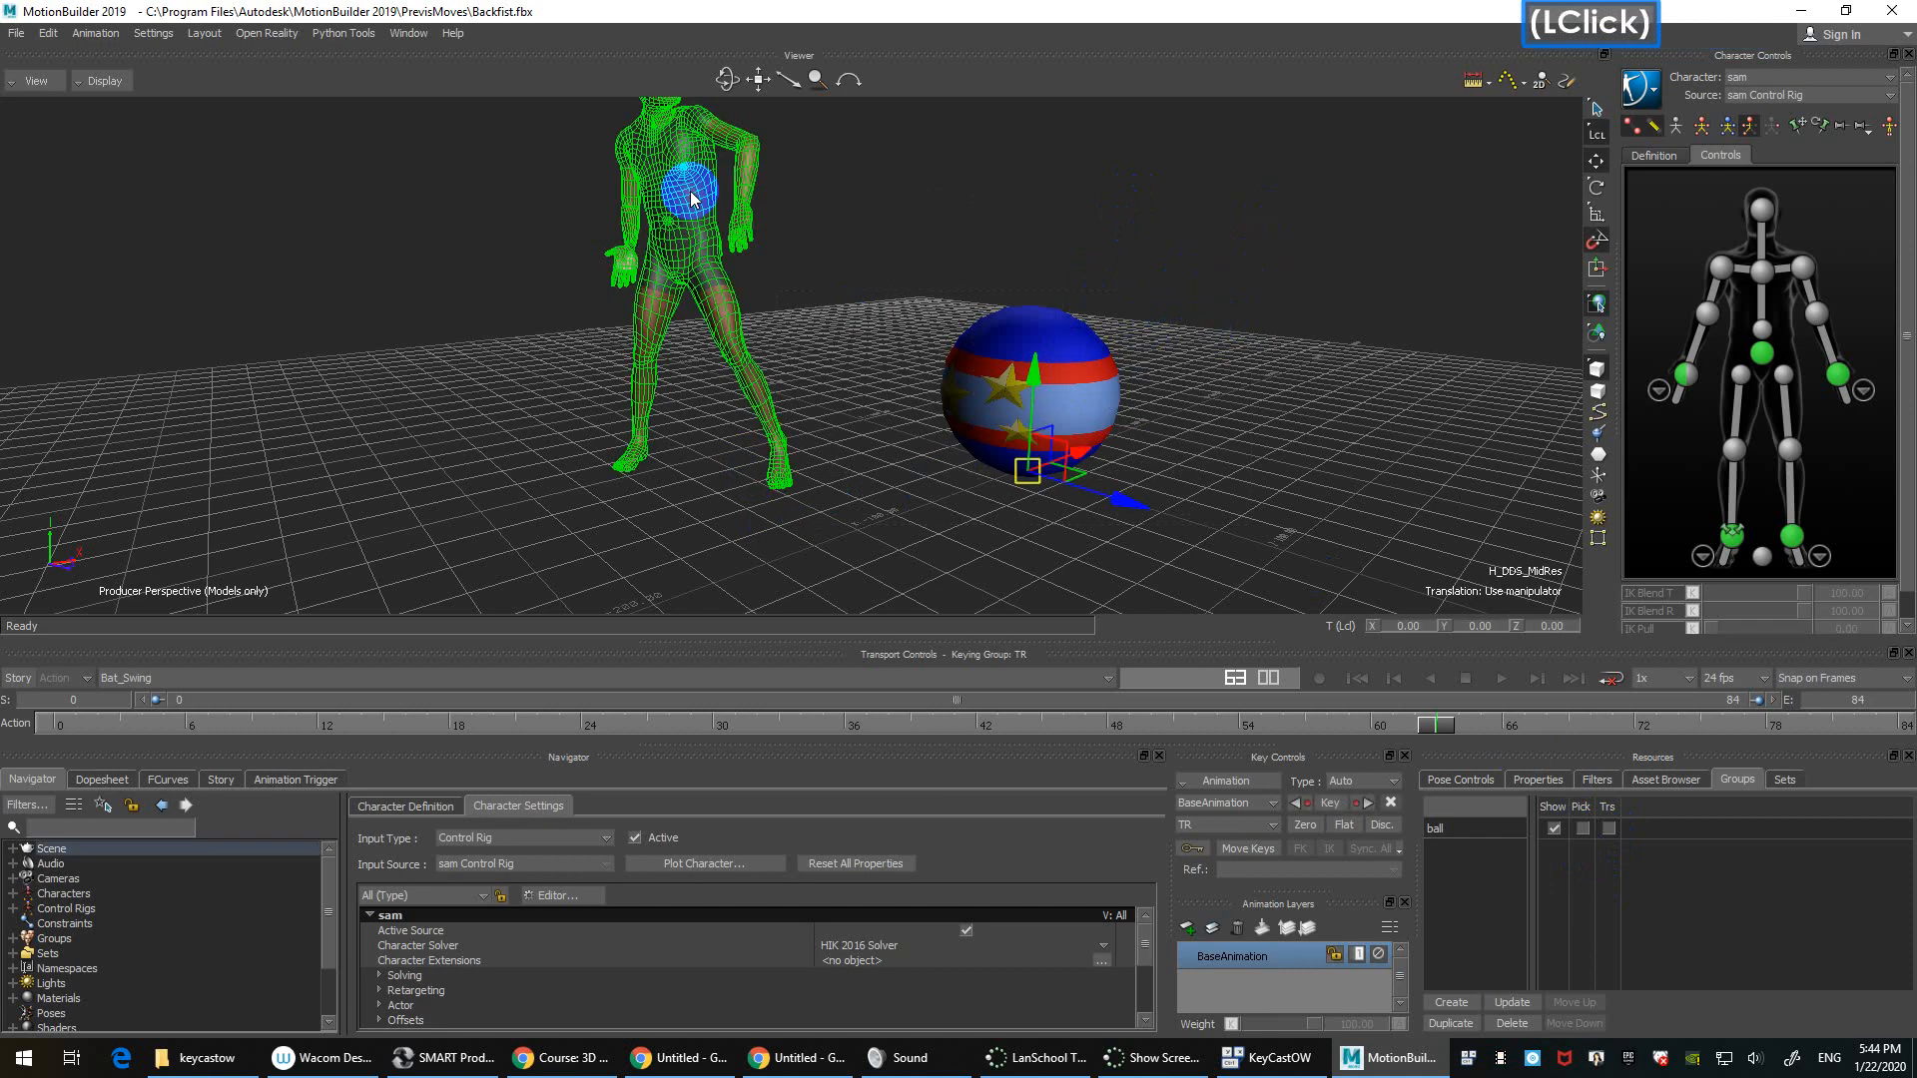
pyautogui.keyDown('ctrl'); pyautogui.keyDown('shift'); pyautogui.doubleClick(848, 260); pyautogui.keyUp('shift'); pyautogui.keyUp('ctrl')
pyautogui.keyDown('shift'); pyautogui.moveTo(849, 259); pyautogui.dragTo(877, 286); pyautogui.keyUp('shift')
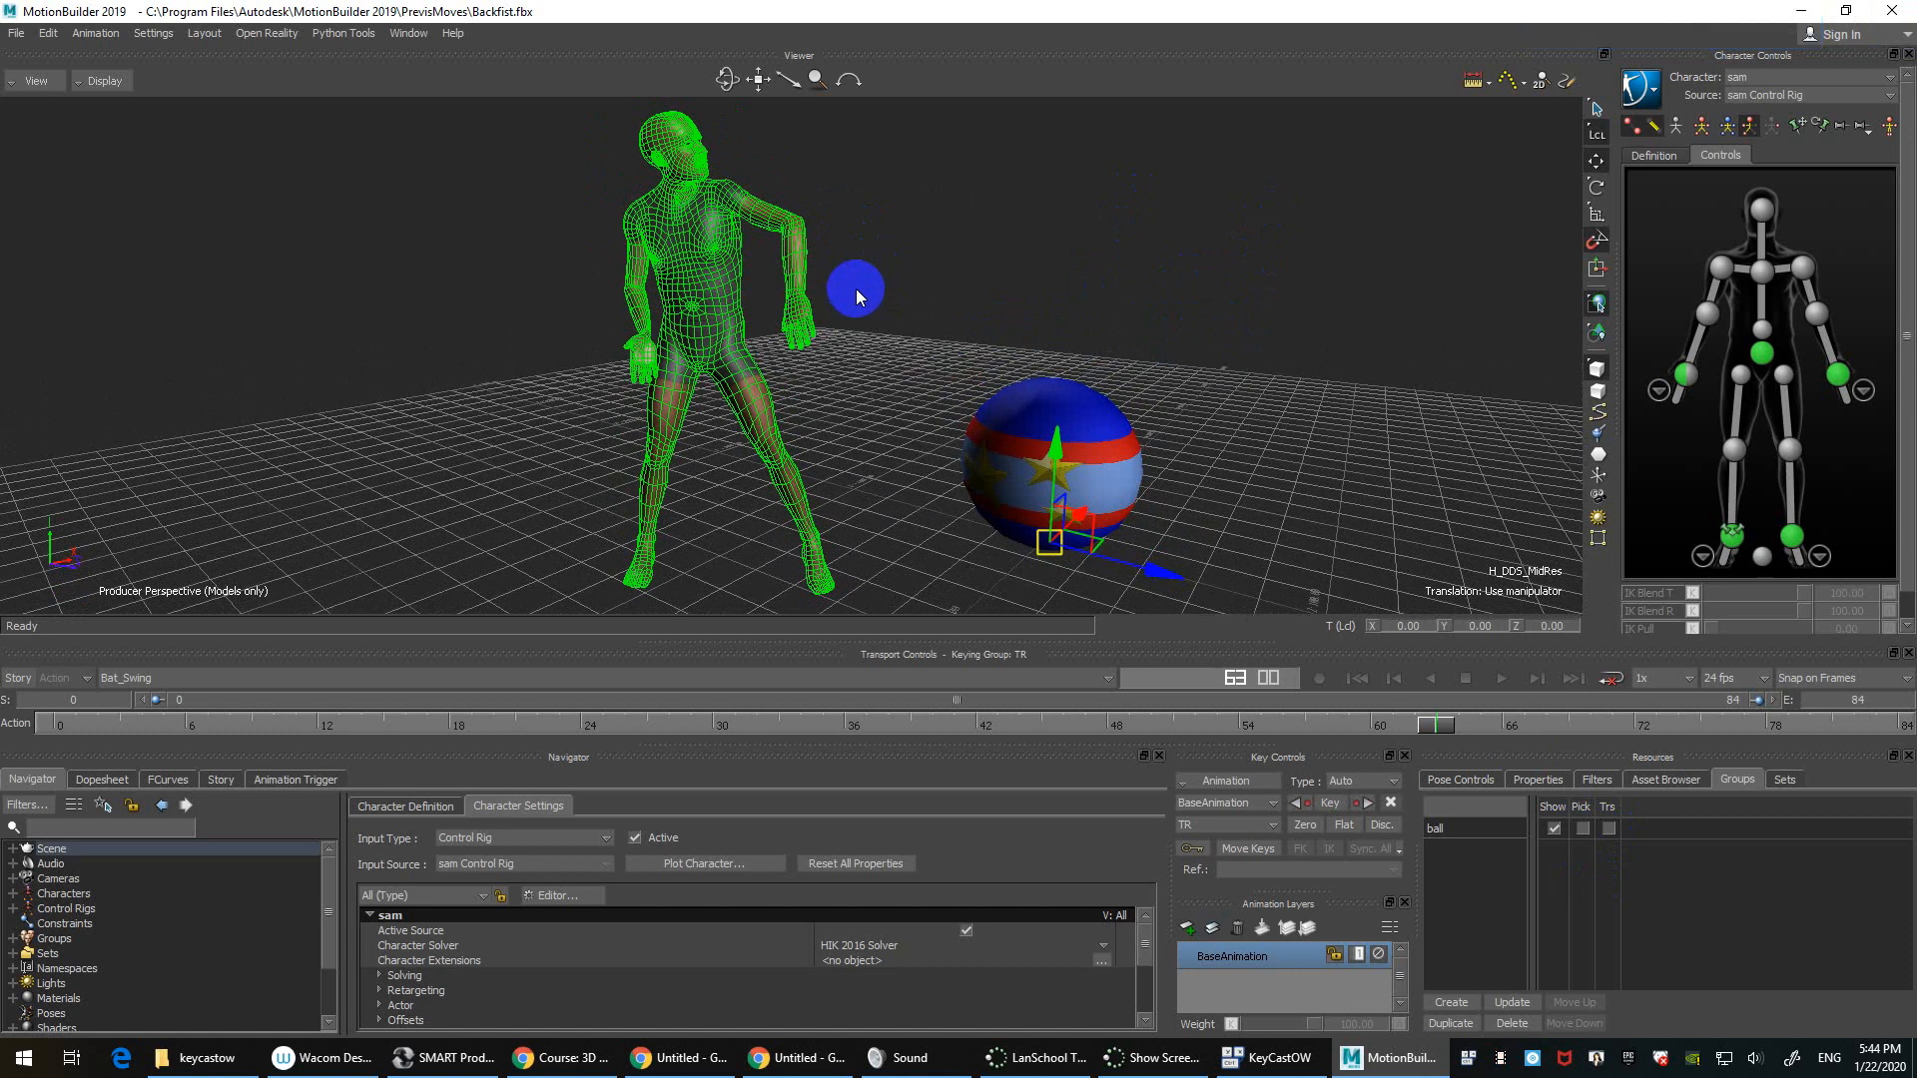
pyautogui.click(1448, 1000)
pyautogui.click(1450, 1001)
pyautogui.doubleClick(1464, 849)
pyautogui.write('sam')
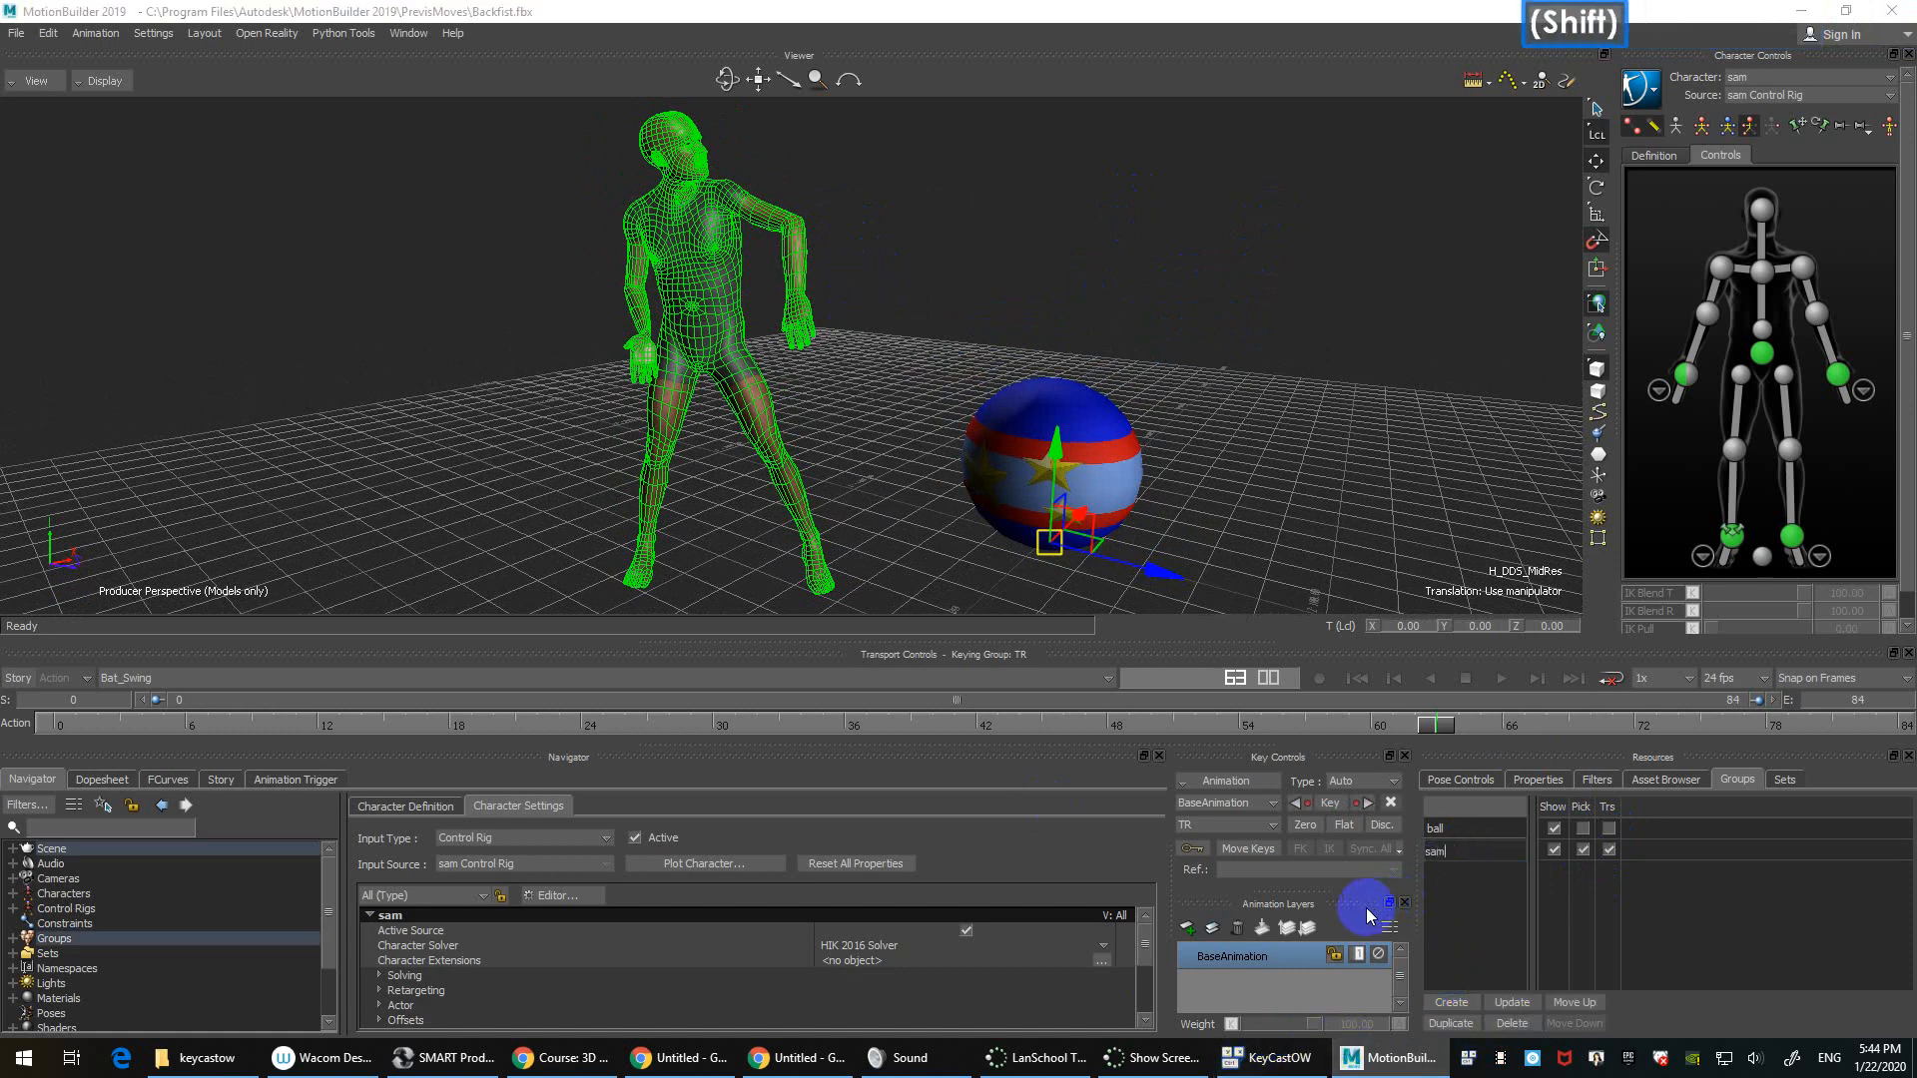
pyautogui.write('_mesh')
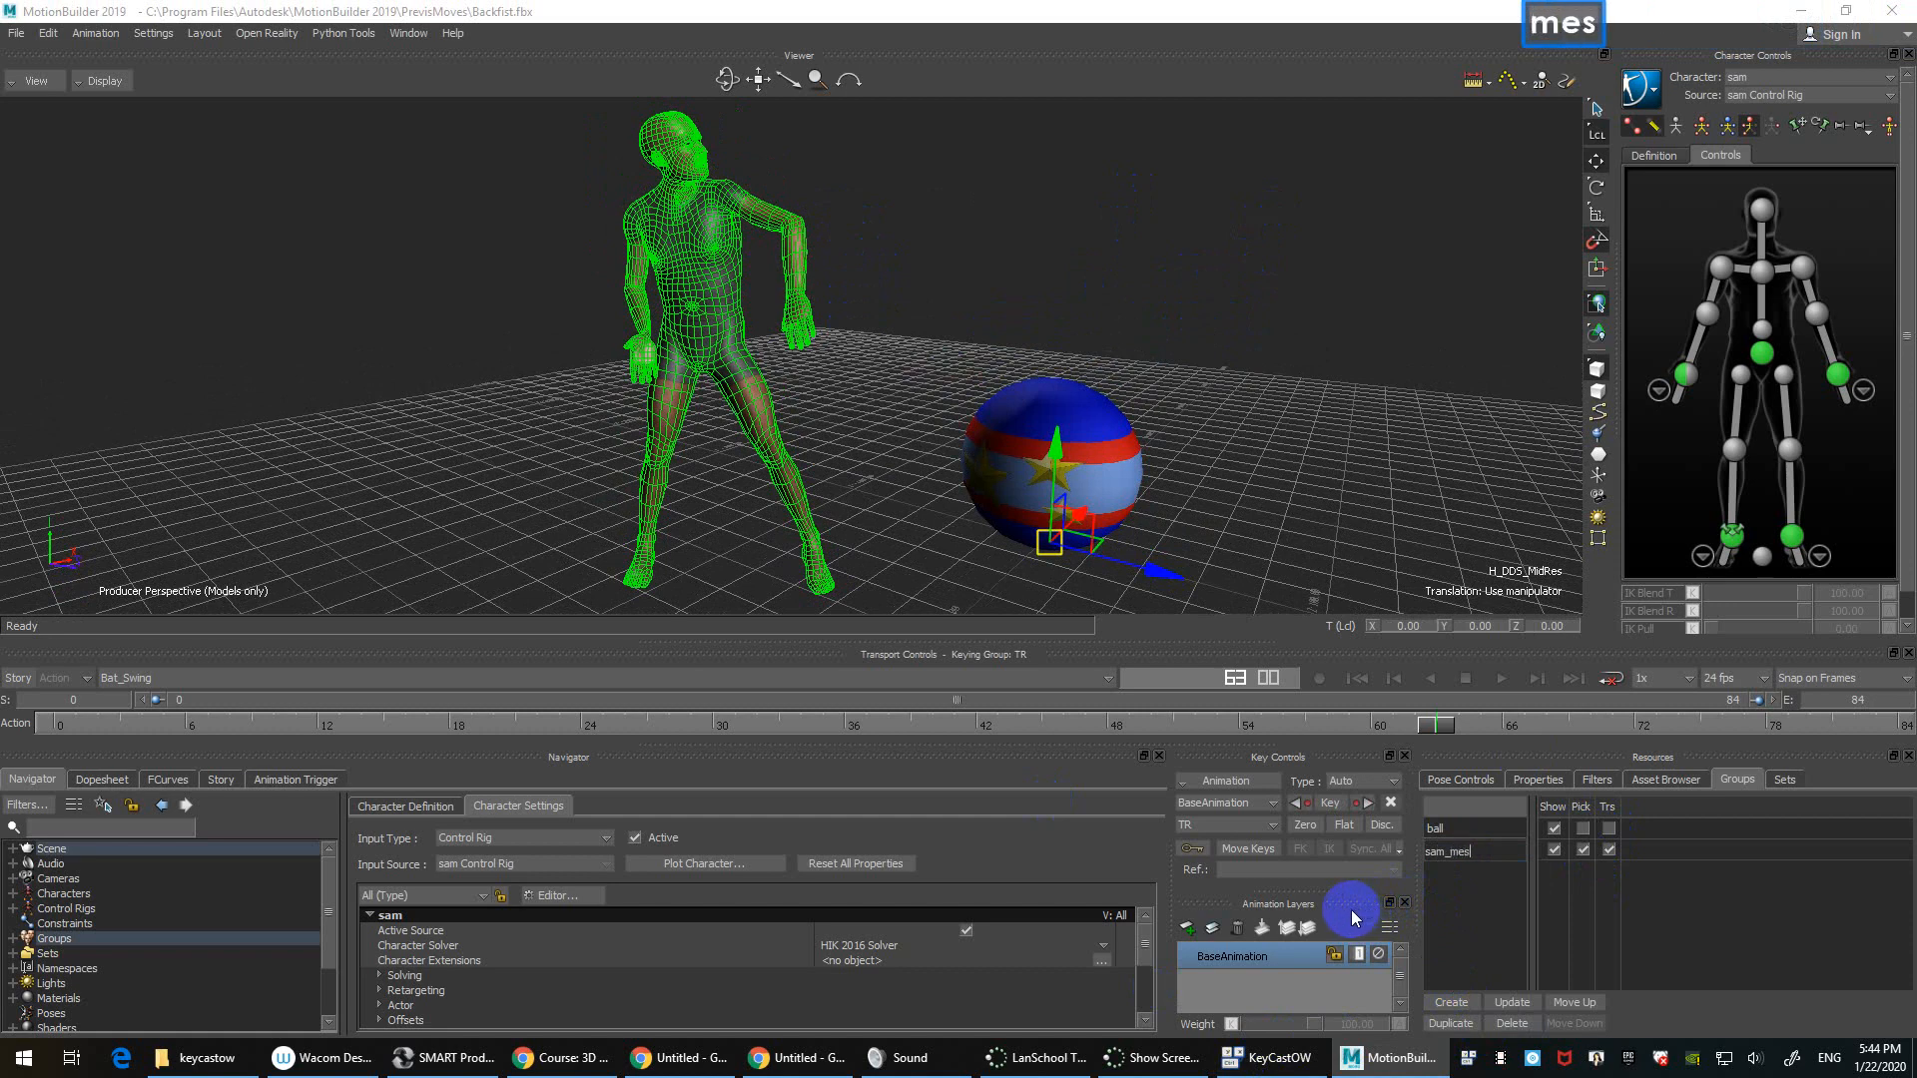
pyautogui.press('Return')
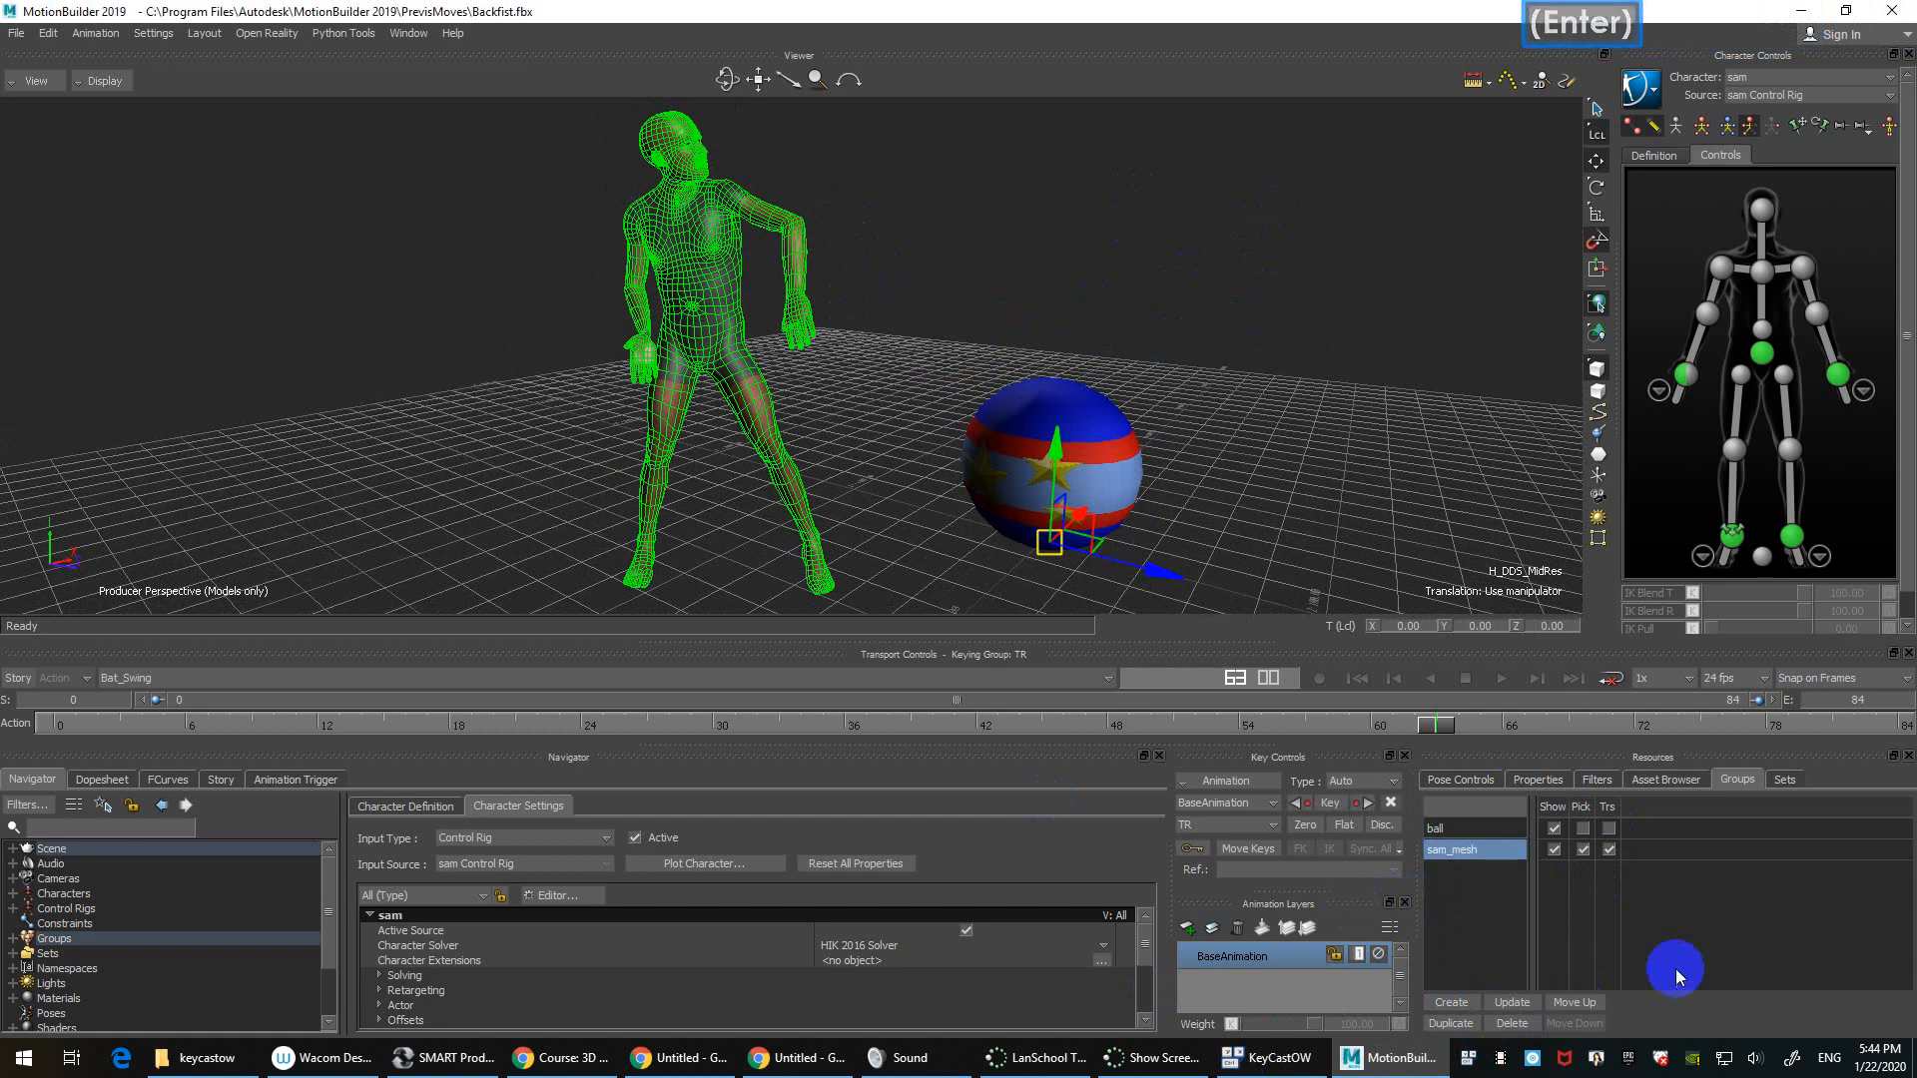
# Step: Turn off Pick and Trs for the sam_mesh group and clear the selection
pyautogui.click(1585, 849)
pyautogui.click(1608, 849)
pyautogui.doubleClick(1074, 322)
pyautogui.click(861, 397)
# Step: Dolly the viewer camera out and back in to frame sam and the ball
pyautogui.doubleClick(574, 326)
pyautogui.click(574, 327)
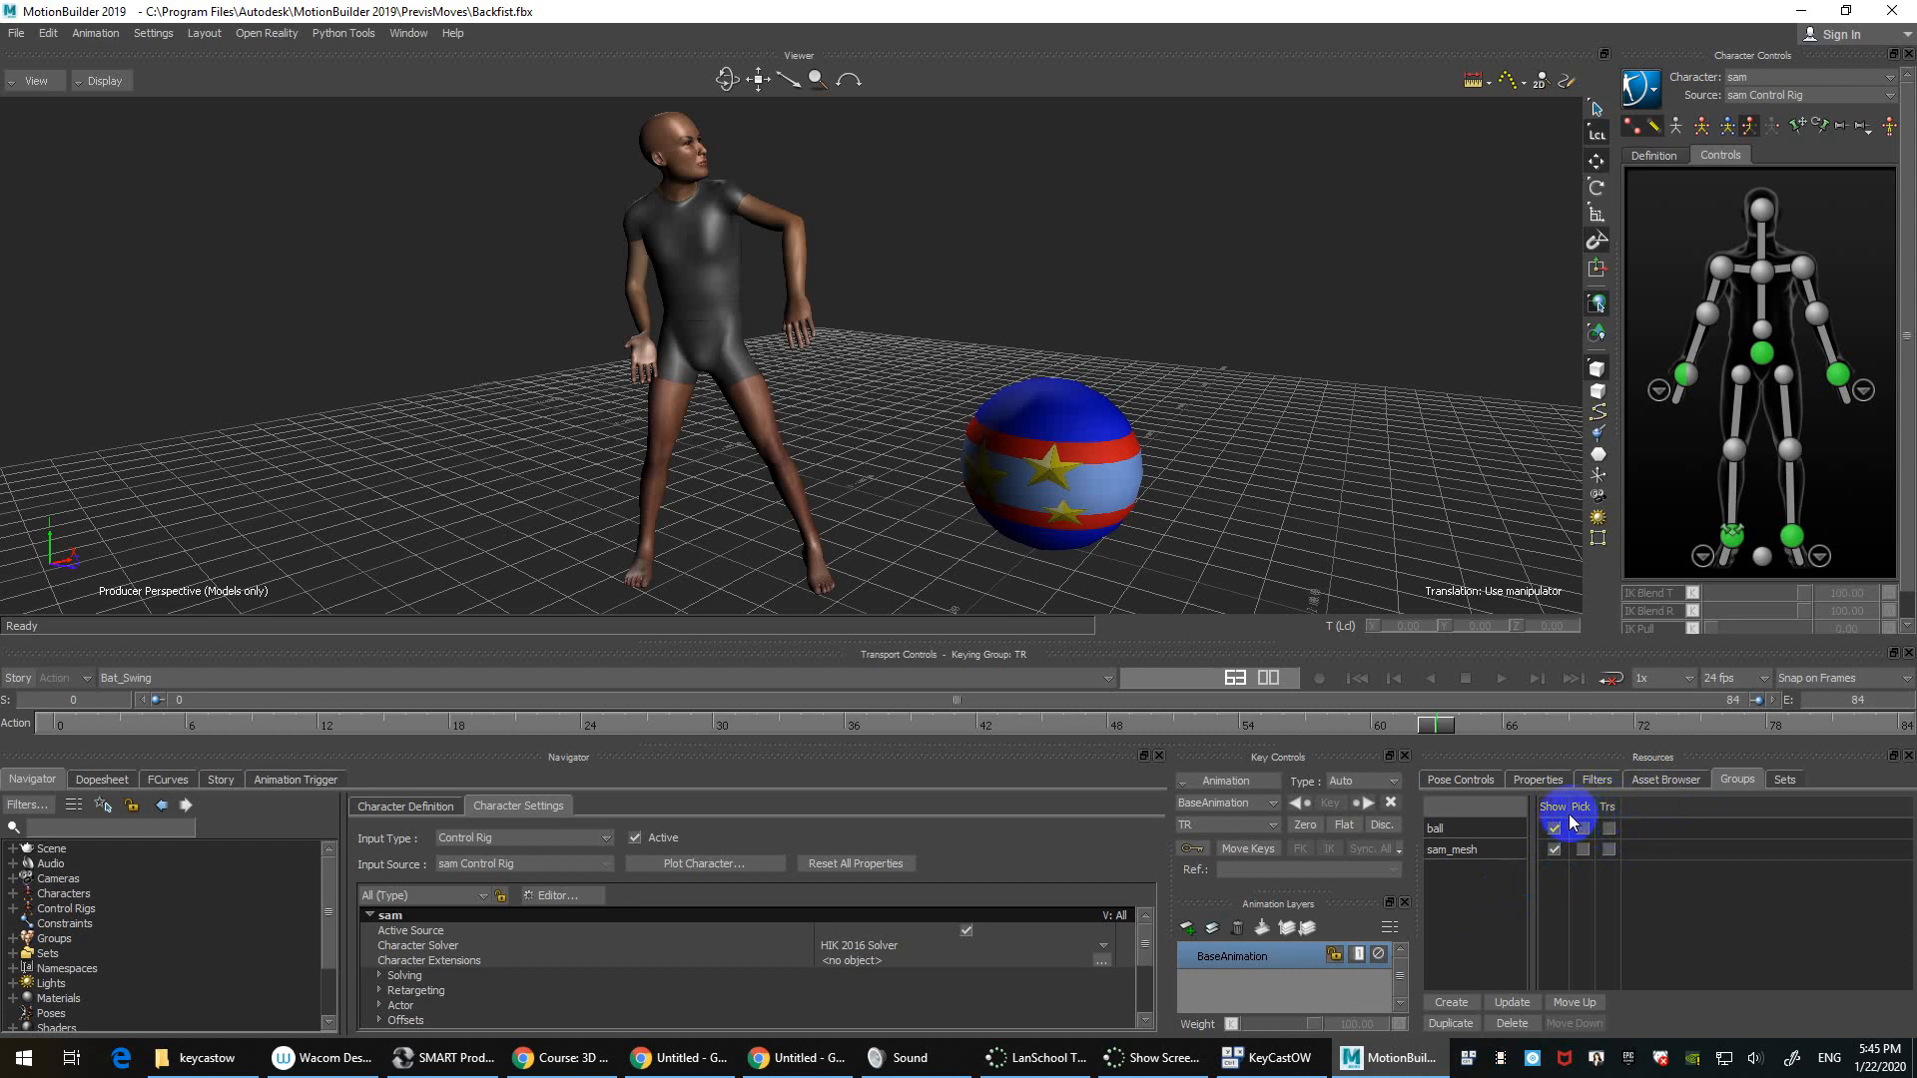
pyautogui.keyDown('ctrl'); pyautogui.moveTo(1318, 266); pyautogui.dragTo(1575, 885); pyautogui.keyUp('ctrl')
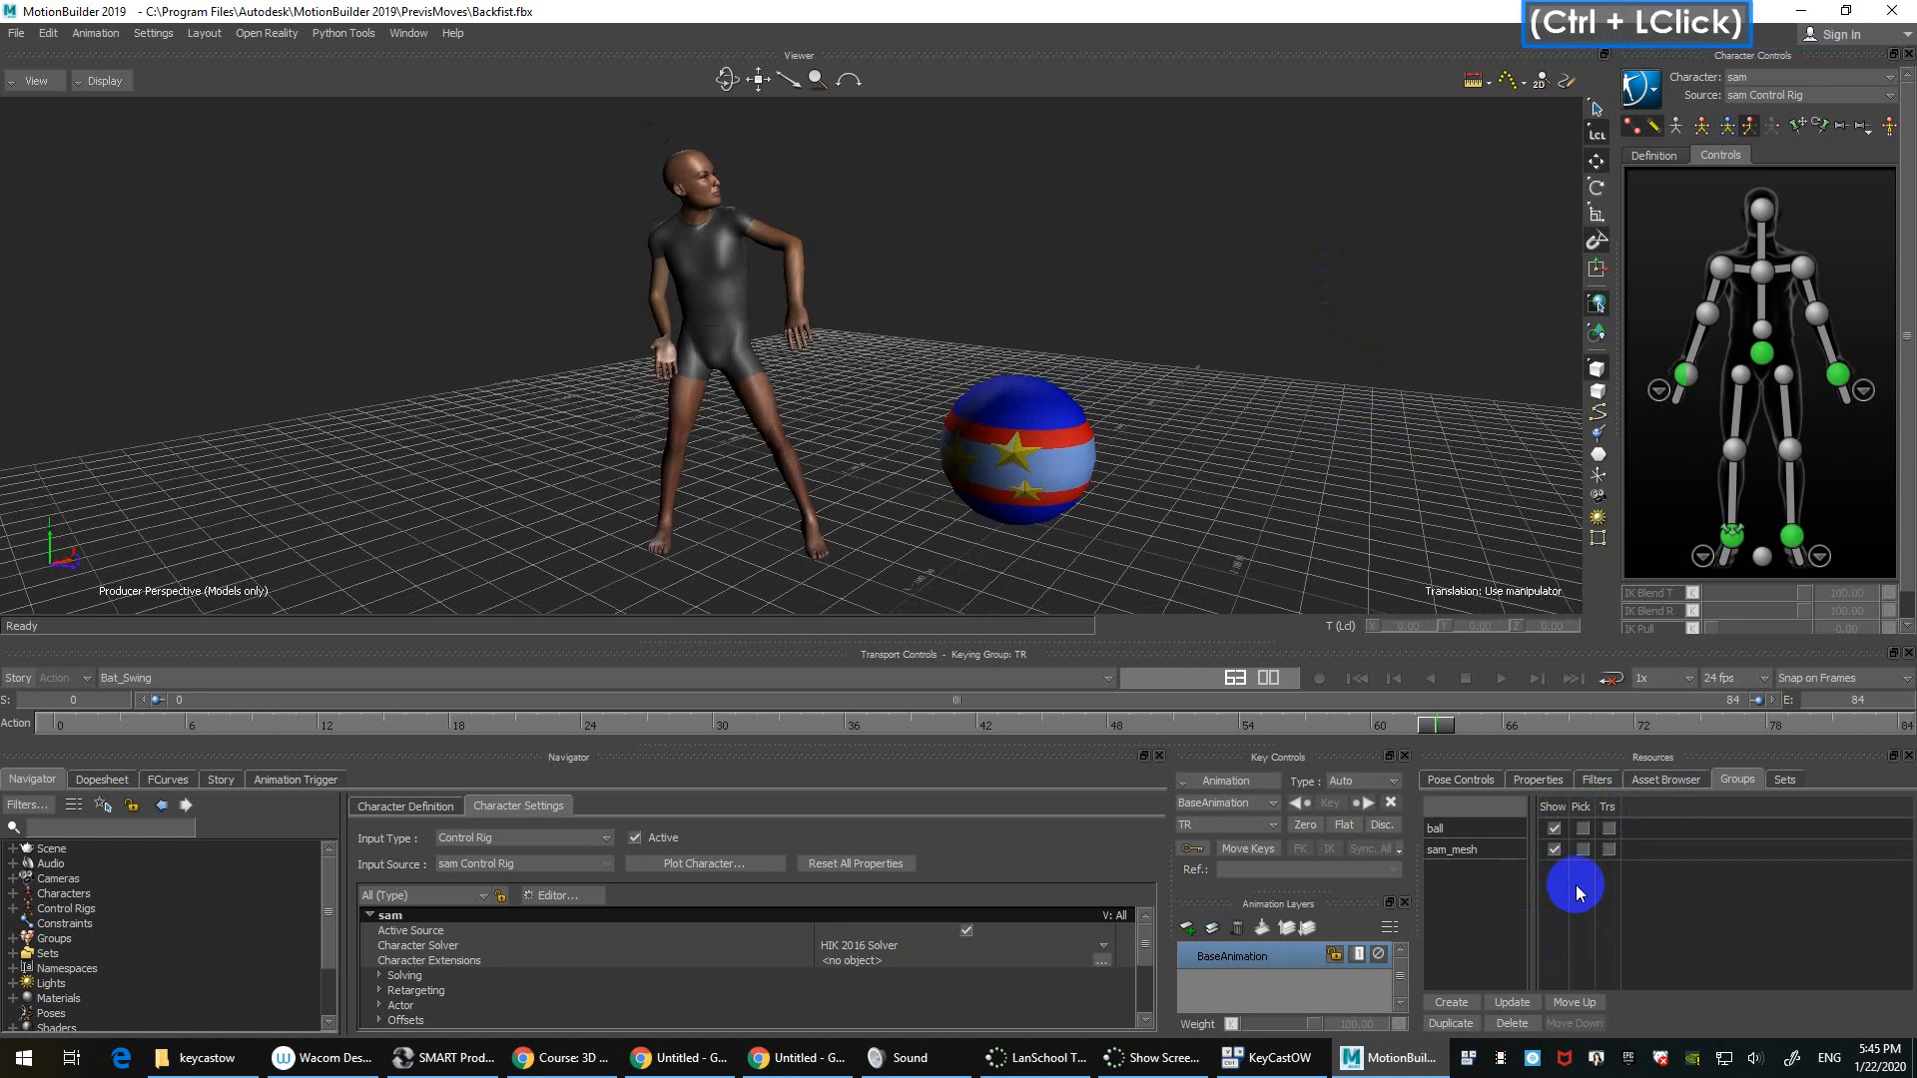
pyautogui.keyDown('ctrl'); pyautogui.moveTo(1169, 377); pyautogui.dragTo(1178, 299); pyautogui.keyUp('ctrl')
pyautogui.click(110, 81)
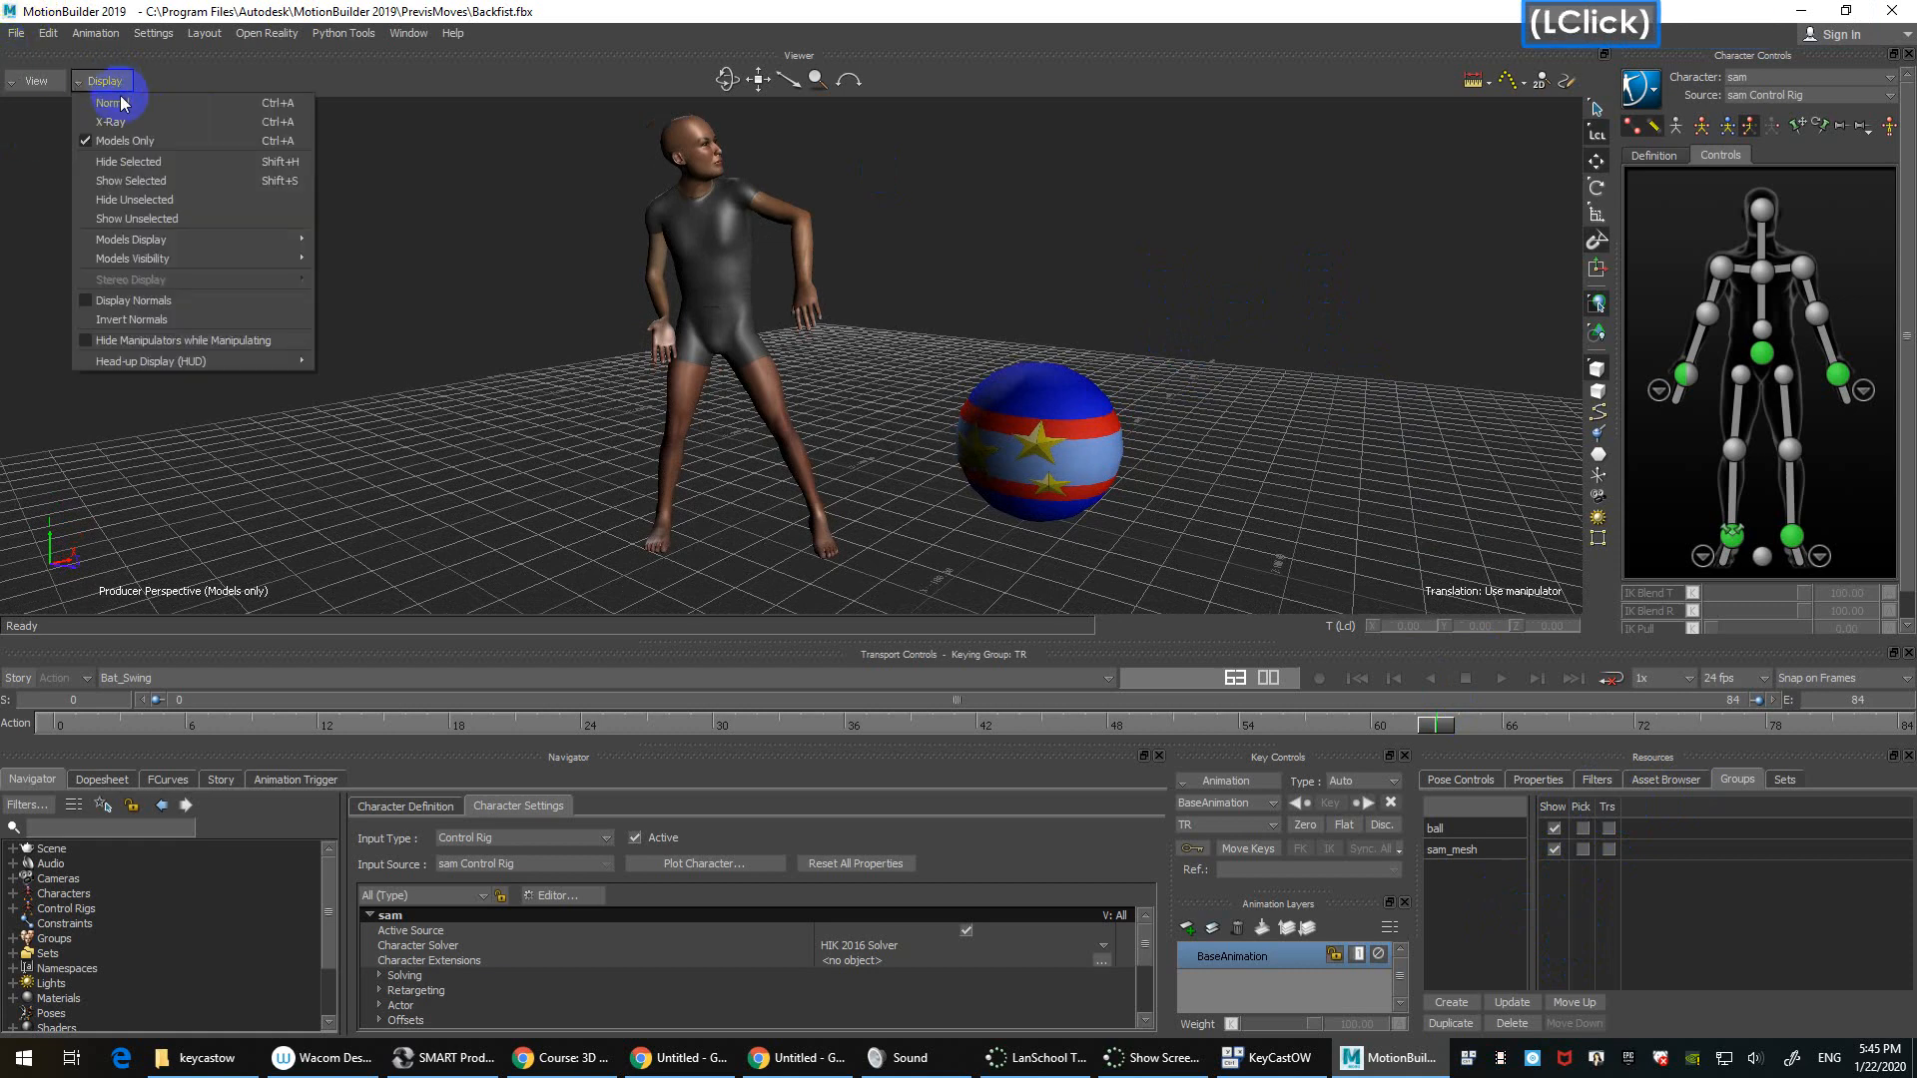
pyautogui.moveTo(248, 245)
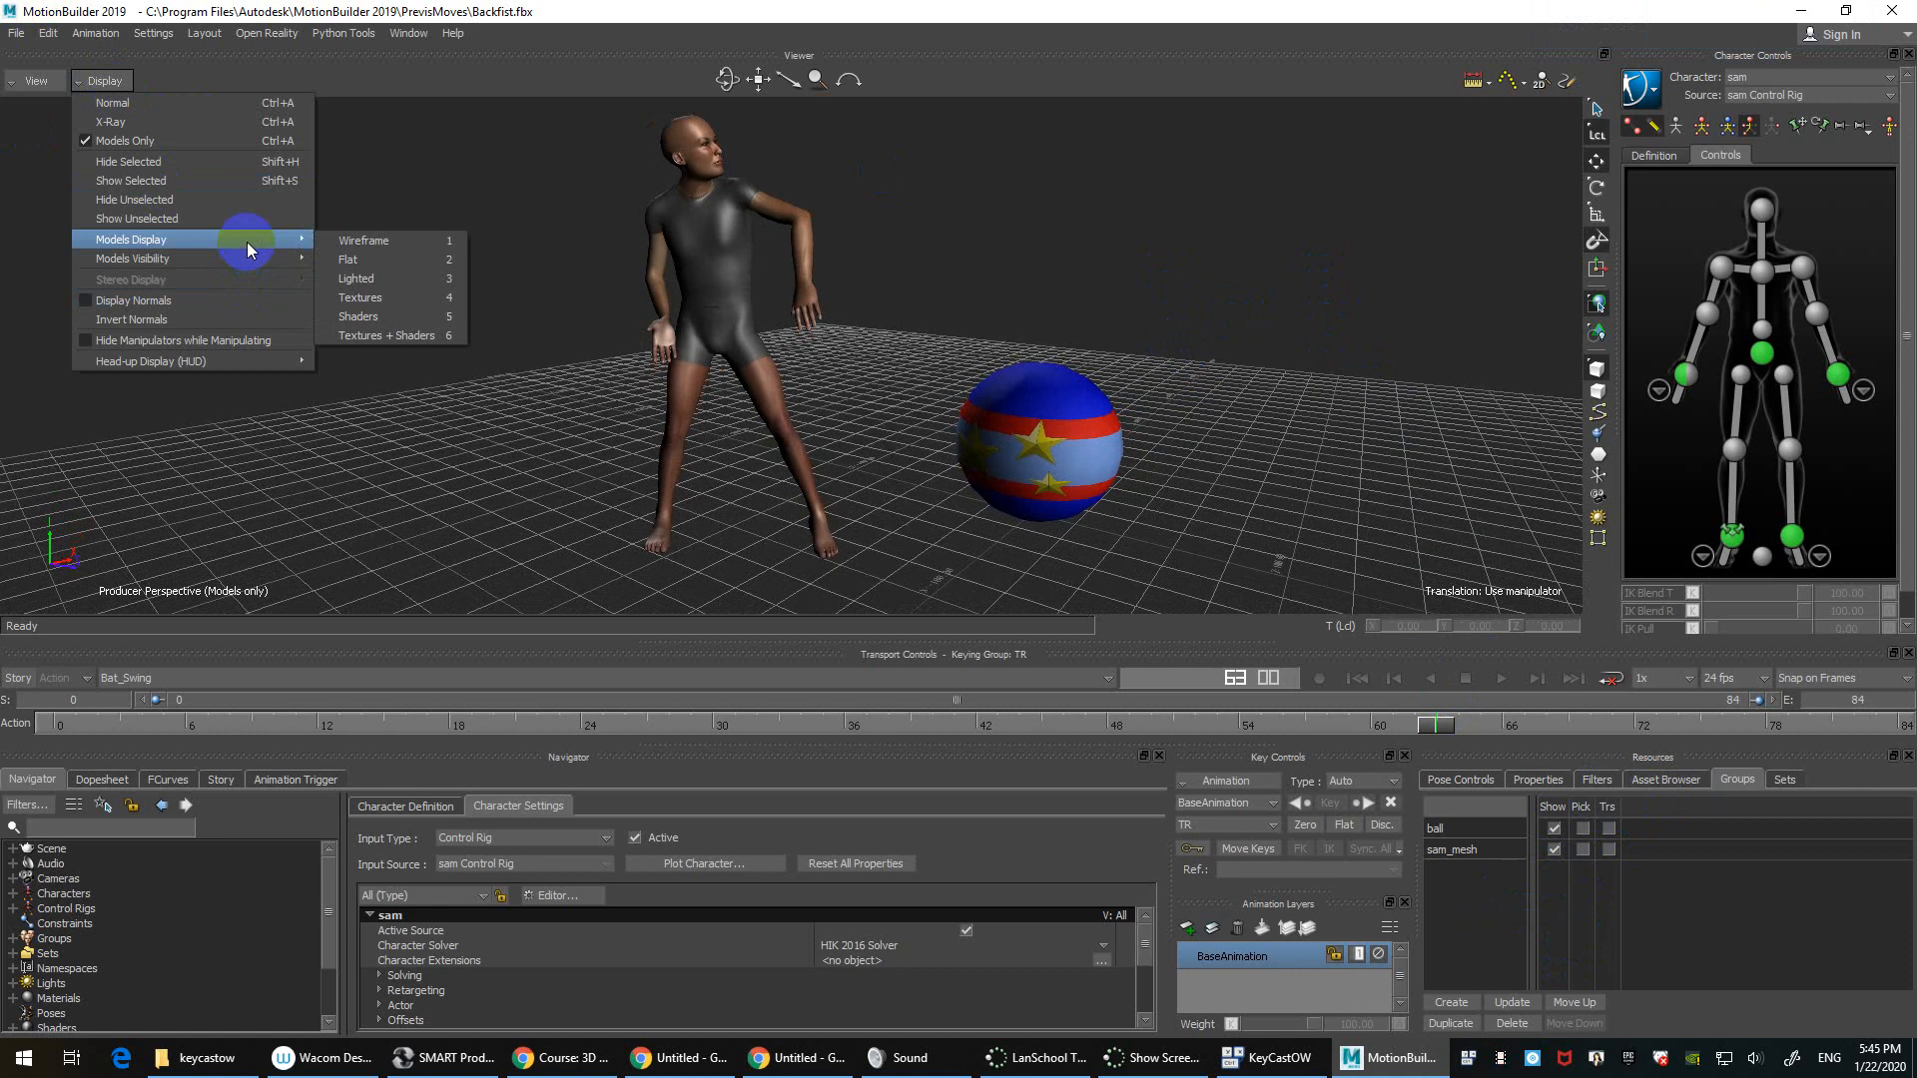
pyautogui.click(500, 184)
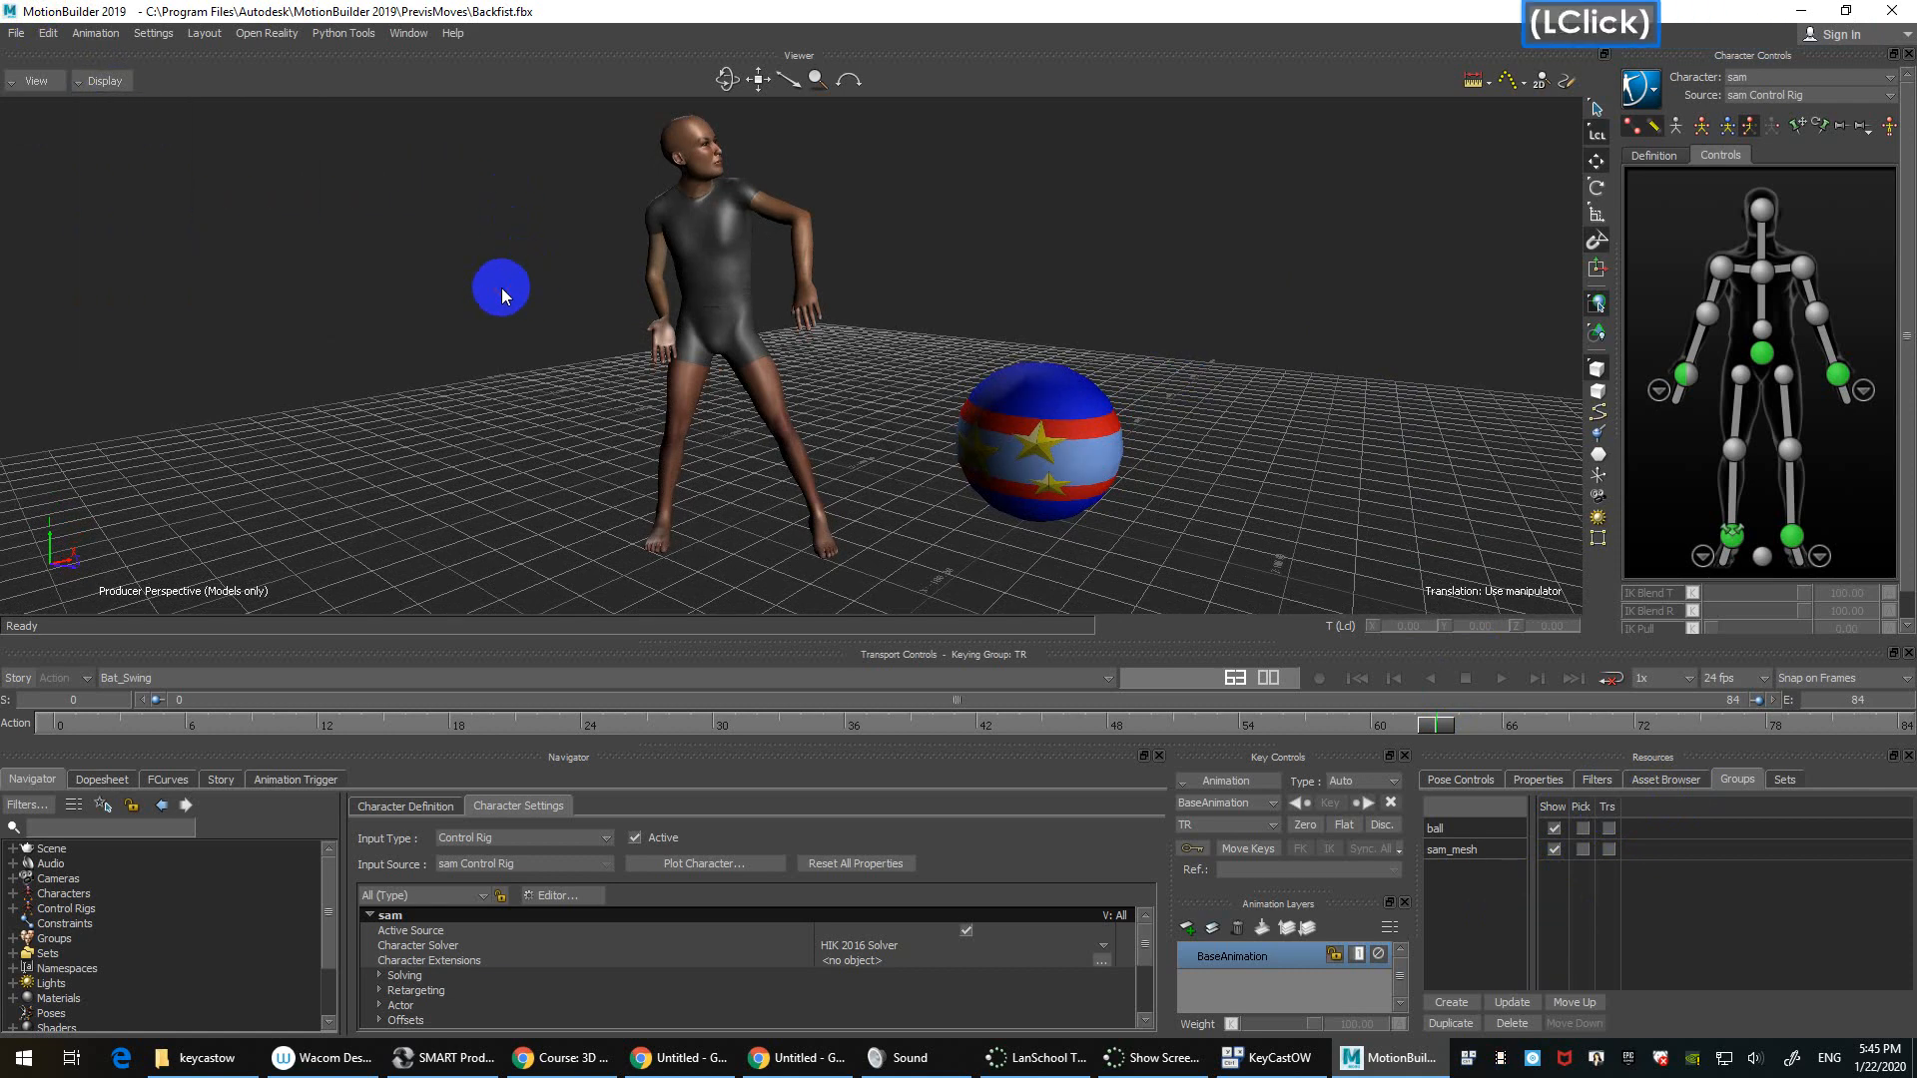
pyautogui.press('1')
pyautogui.press('2')
pyautogui.press('3')
pyautogui.press('1')
pyautogui.press('2')
pyautogui.press('1')
pyautogui.press('1')
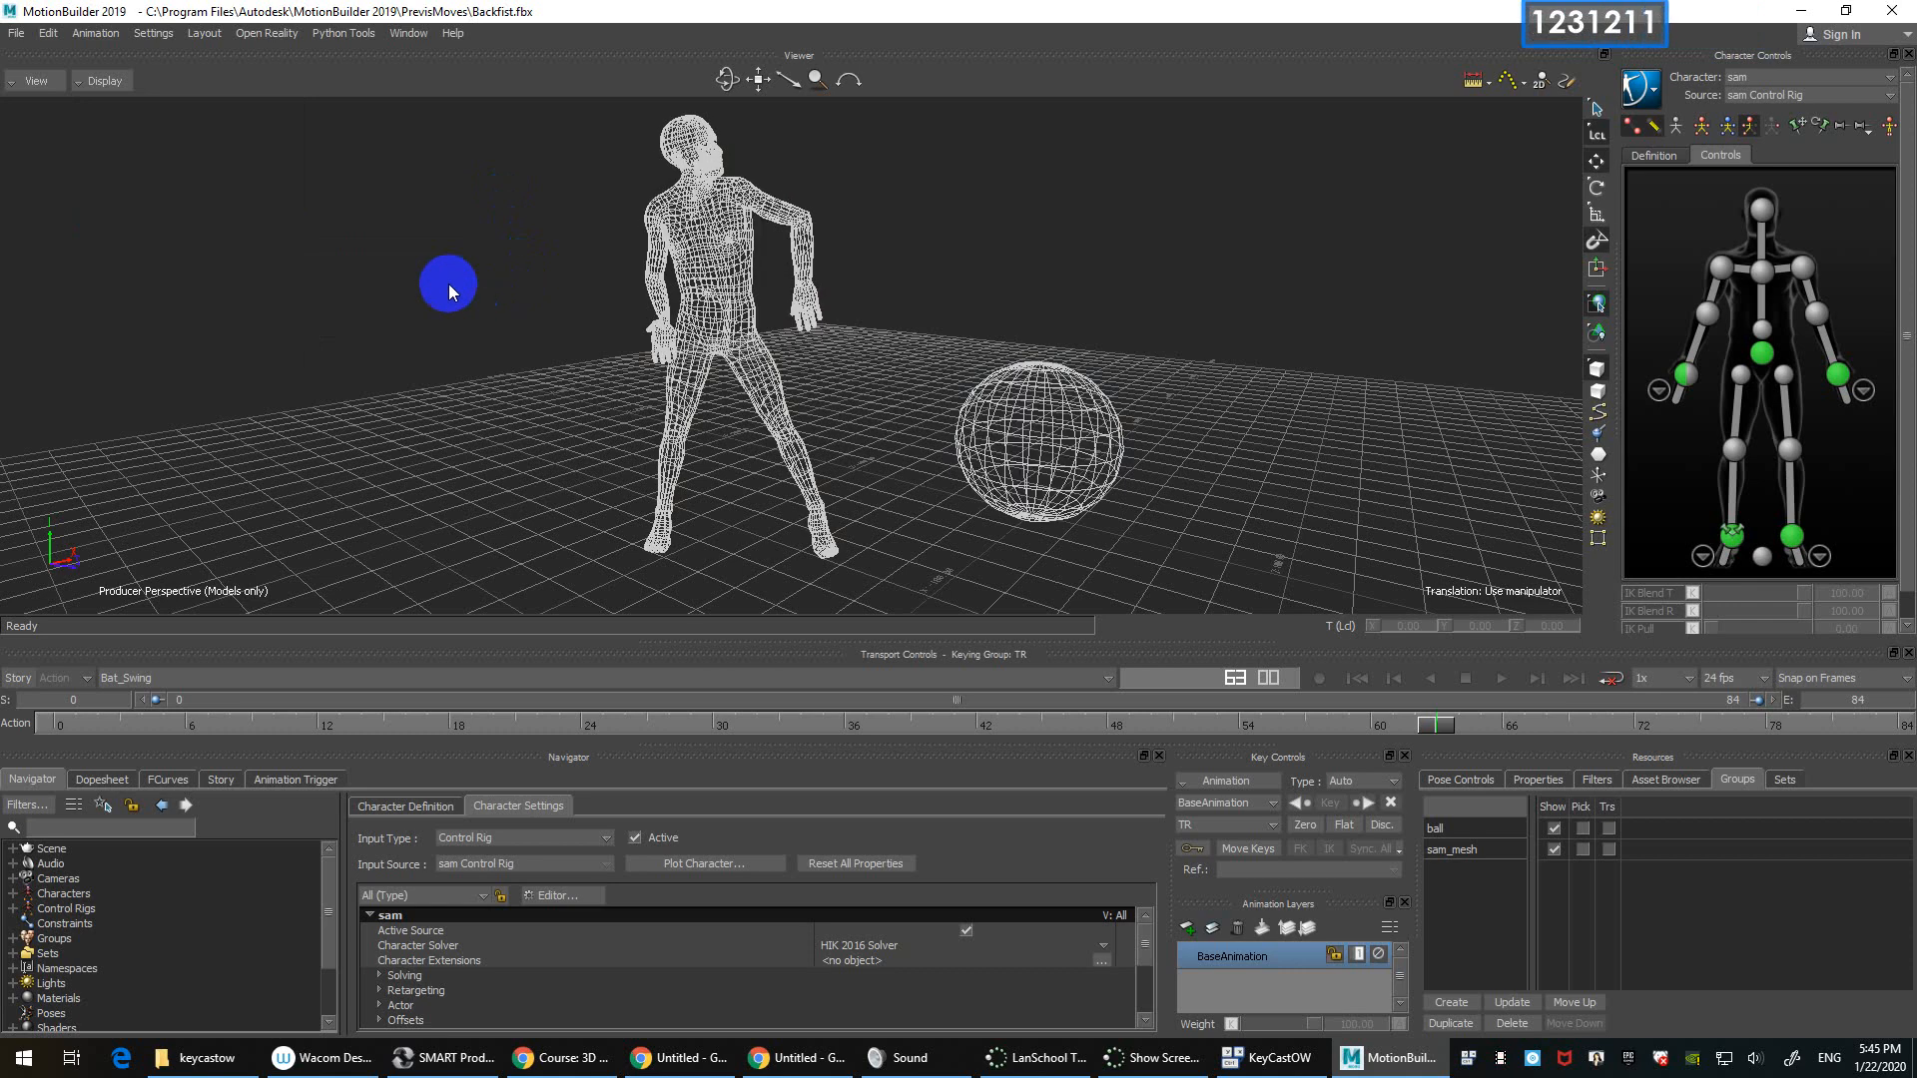
pyautogui.press('1')
pyautogui.click(374, 282)
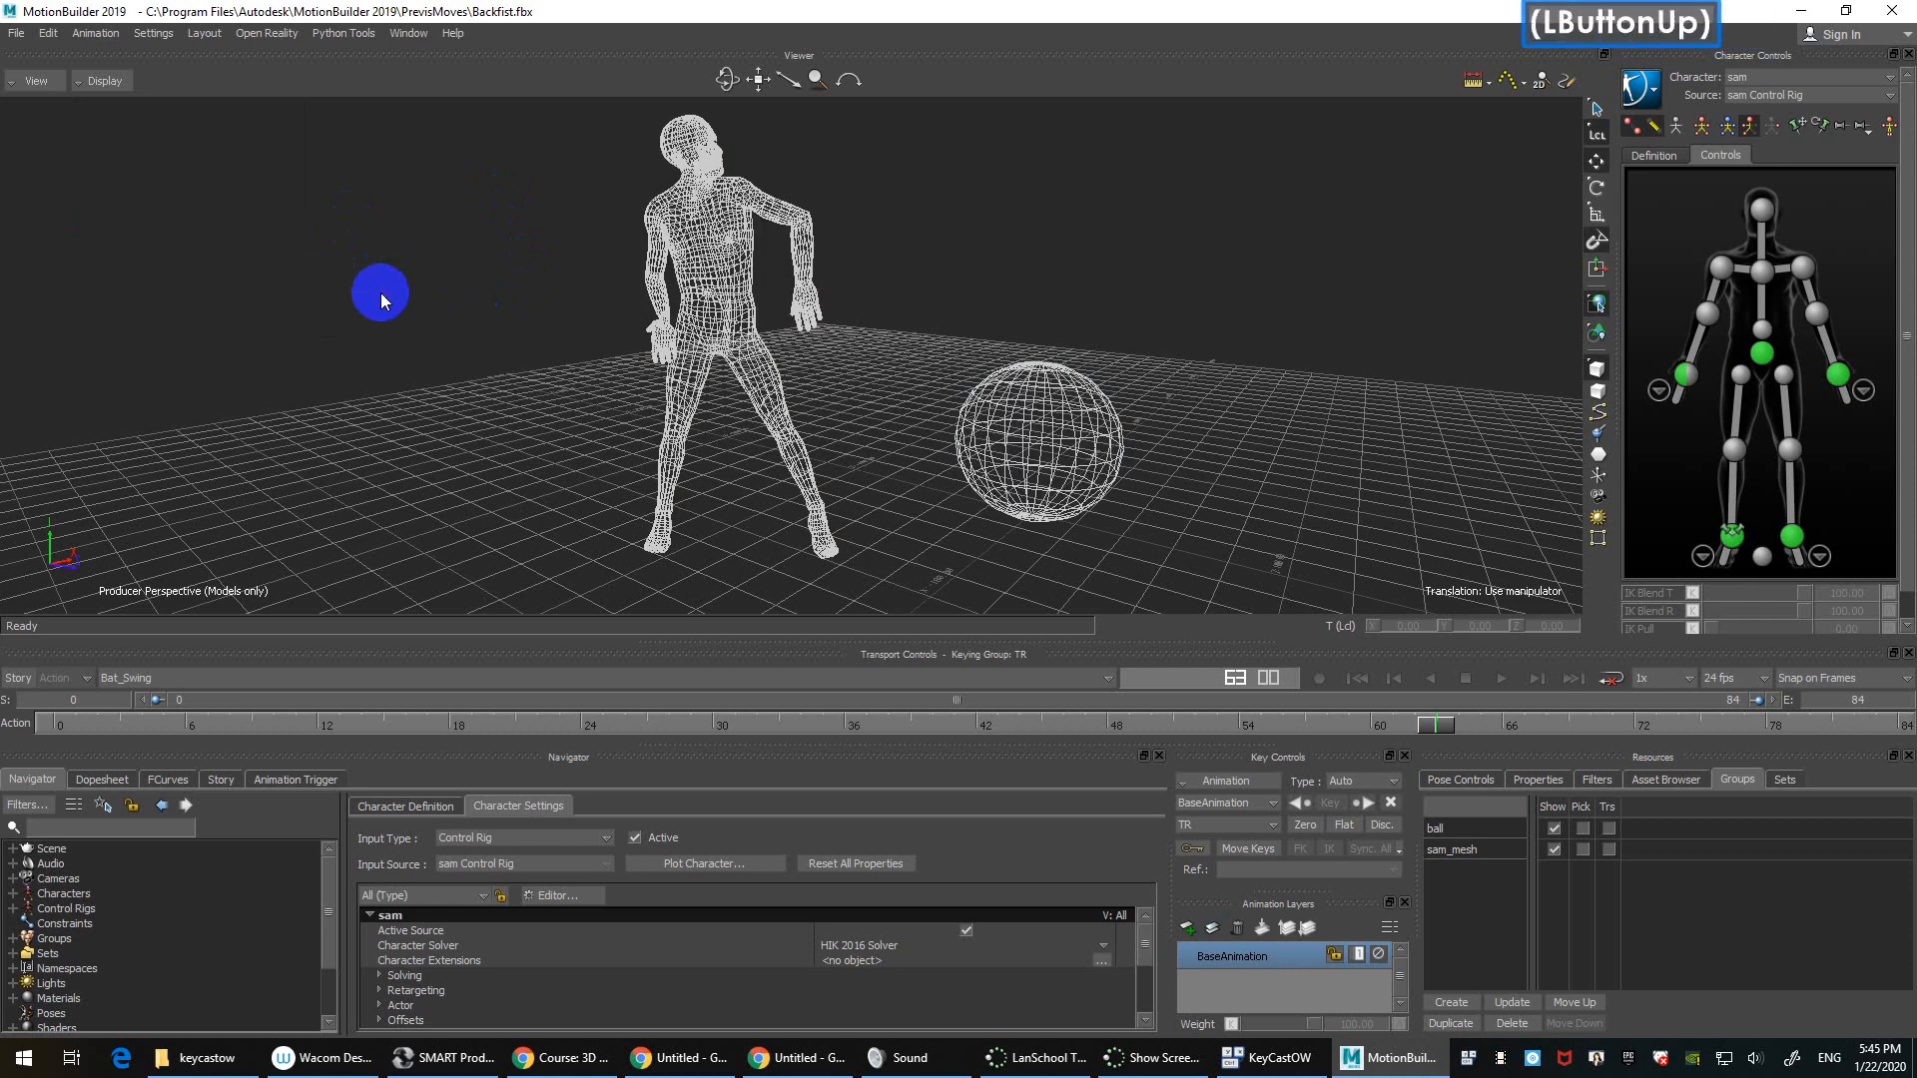
pyautogui.press('2')
pyautogui.click(105, 80)
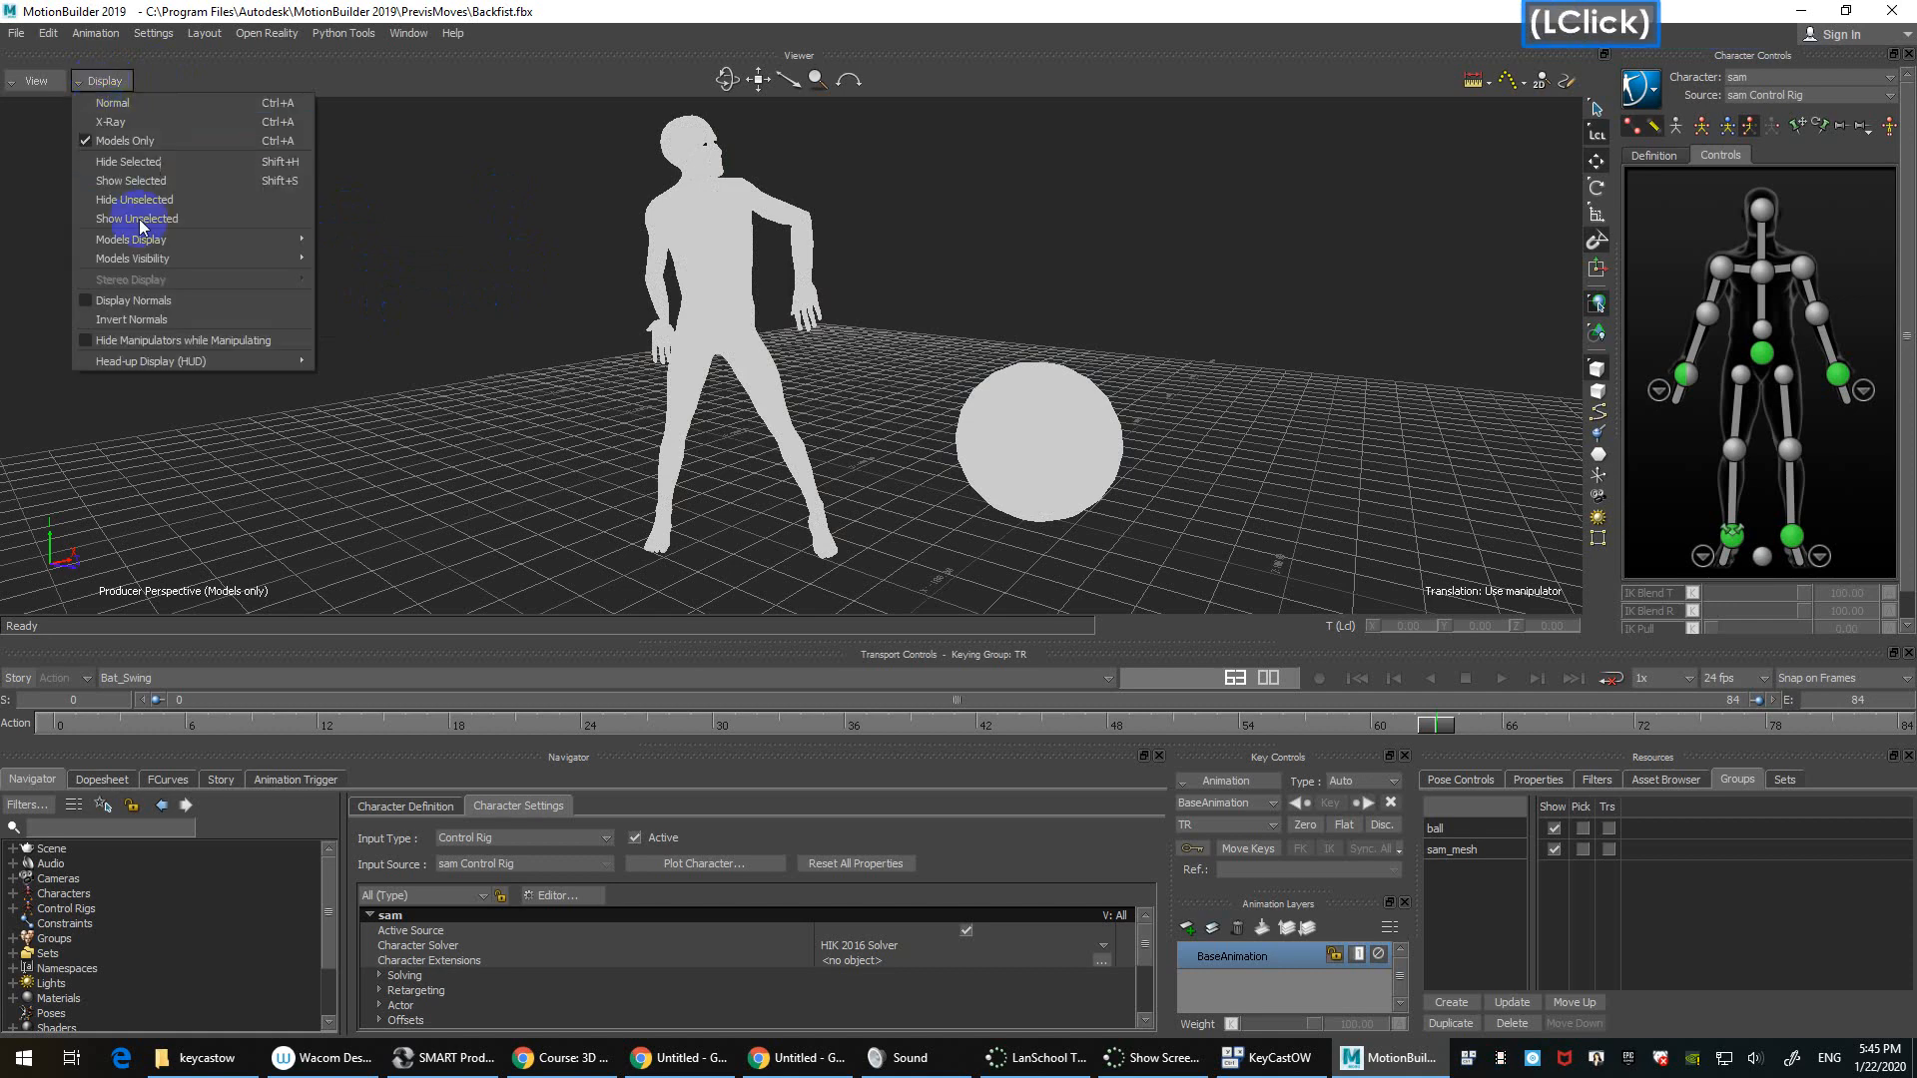
pyautogui.moveTo(160, 240)
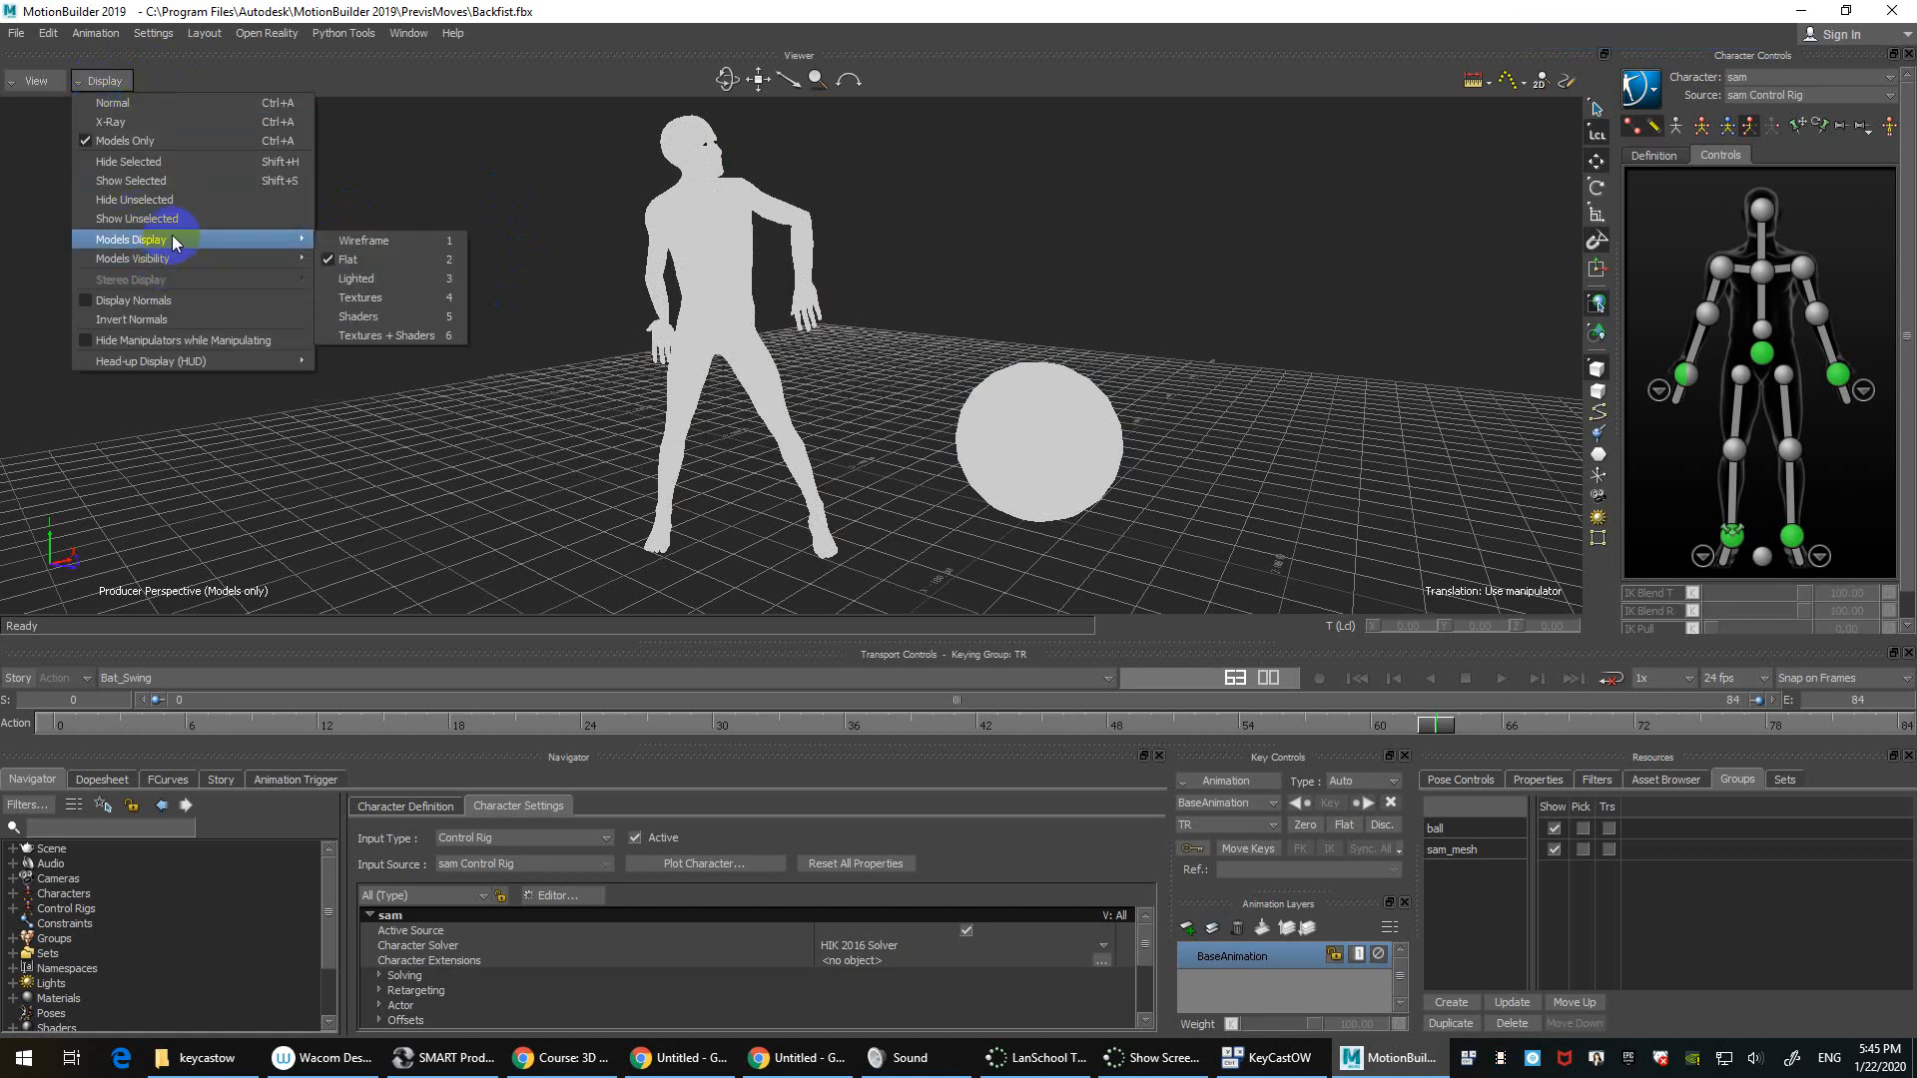
pyautogui.click(517, 190)
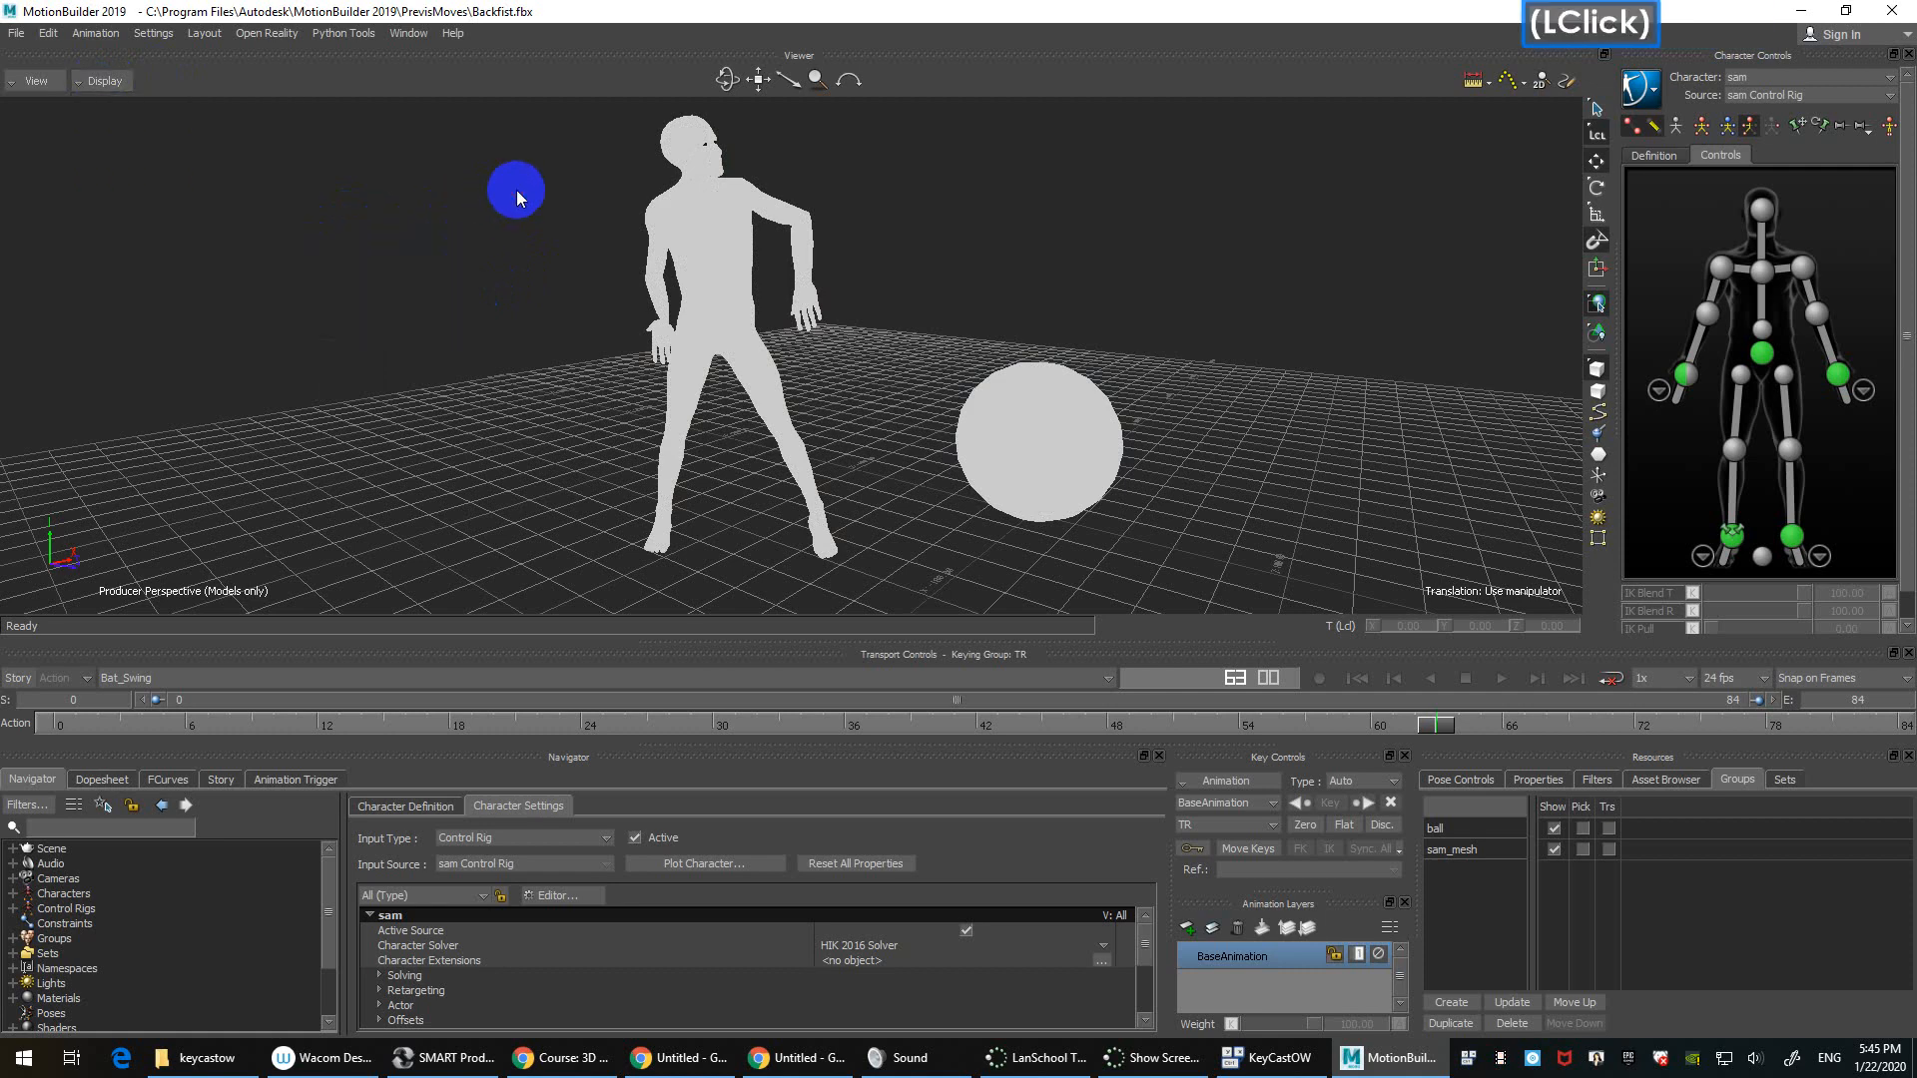
pyautogui.press('6')
pyautogui.click(493, 232)
pyautogui.press('1')
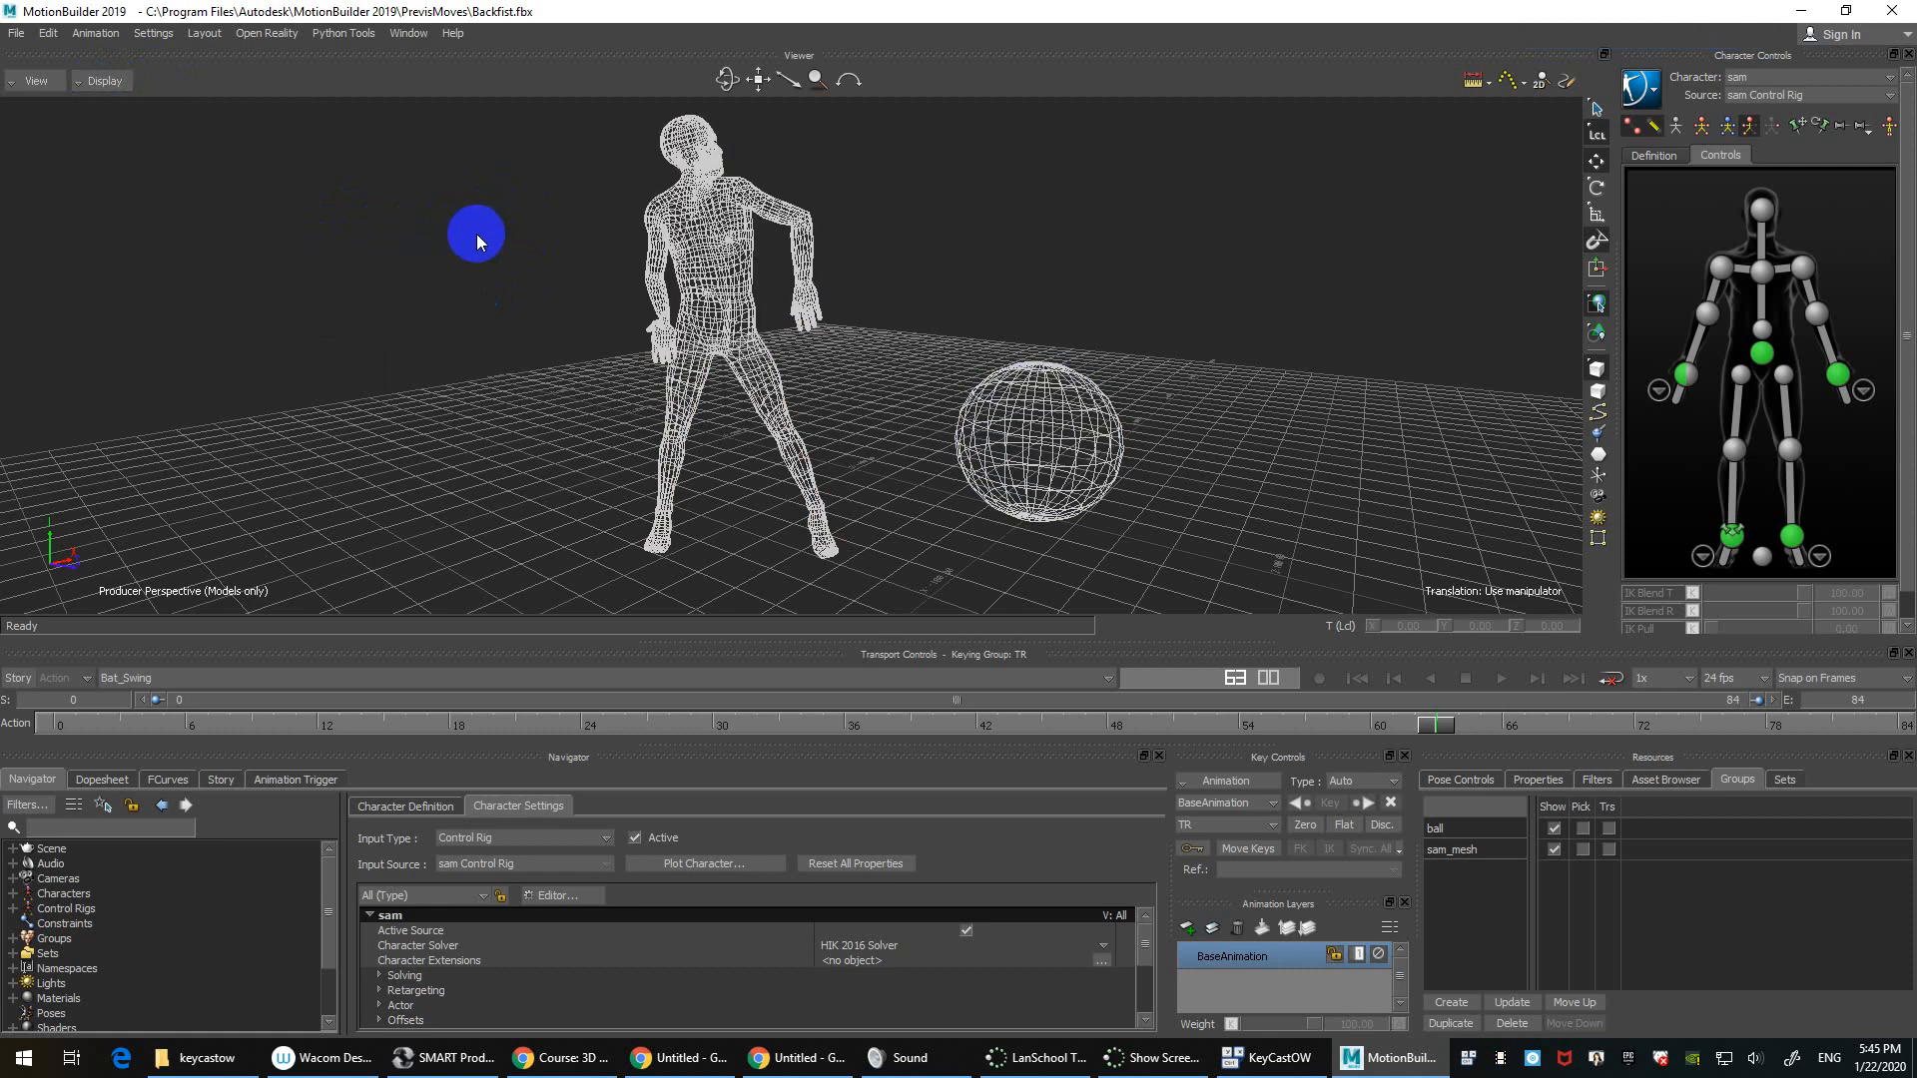
pyautogui.press('6')
pyautogui.click(472, 234)
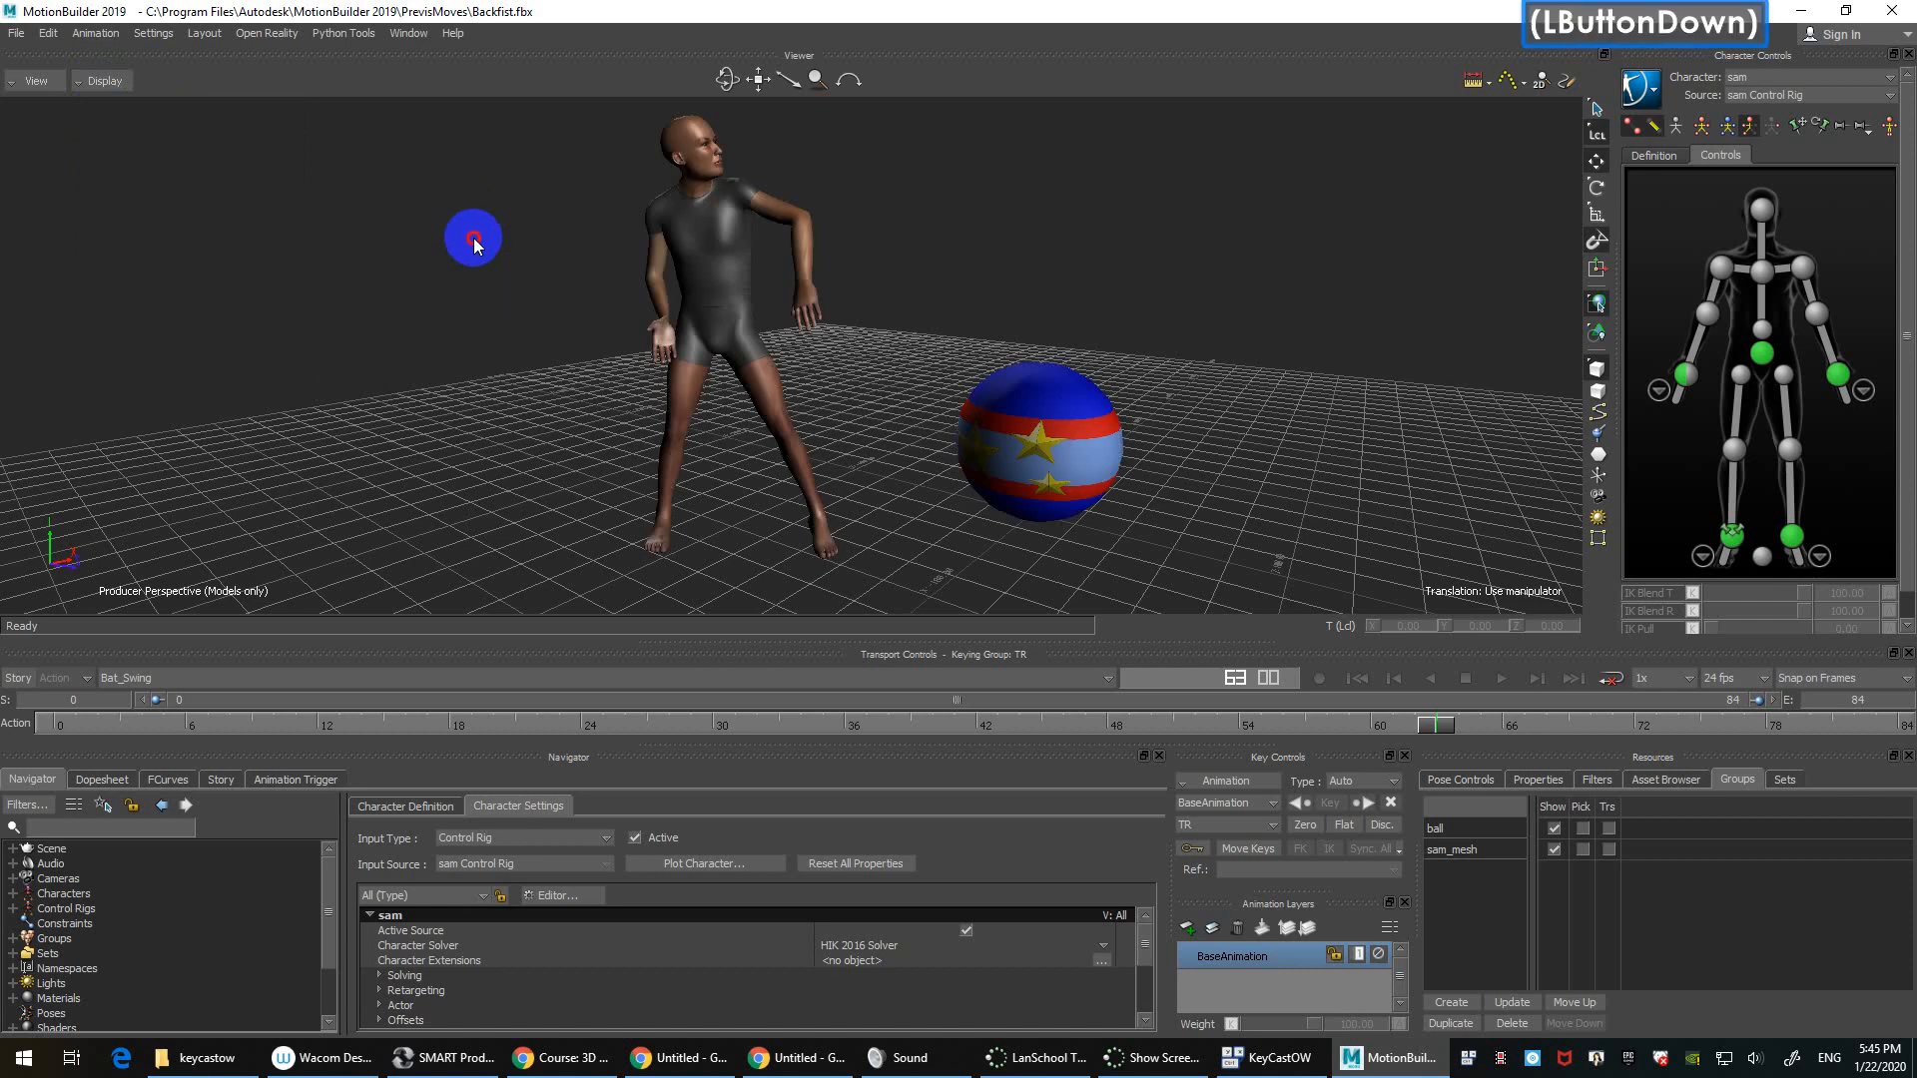
pyautogui.click(103, 81)
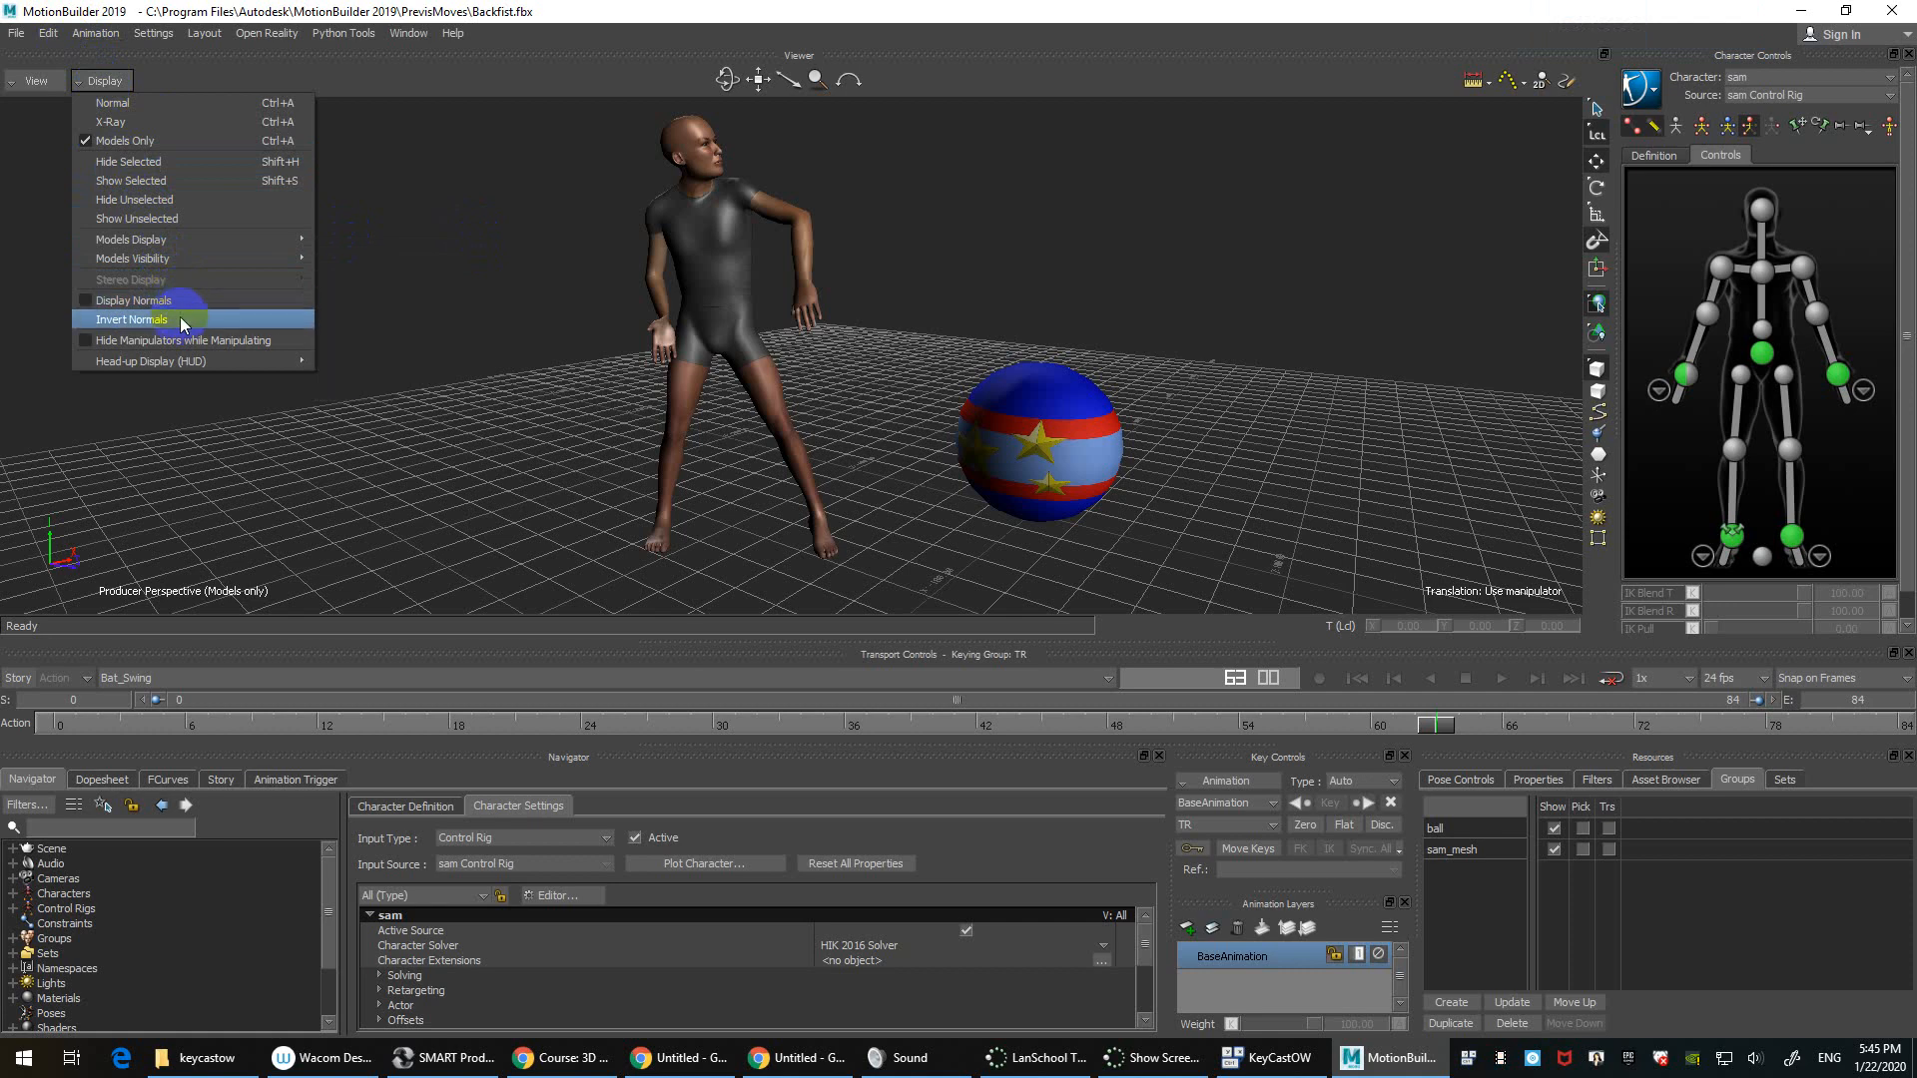
pyautogui.moveTo(185, 363)
pyautogui.click(547, 226)
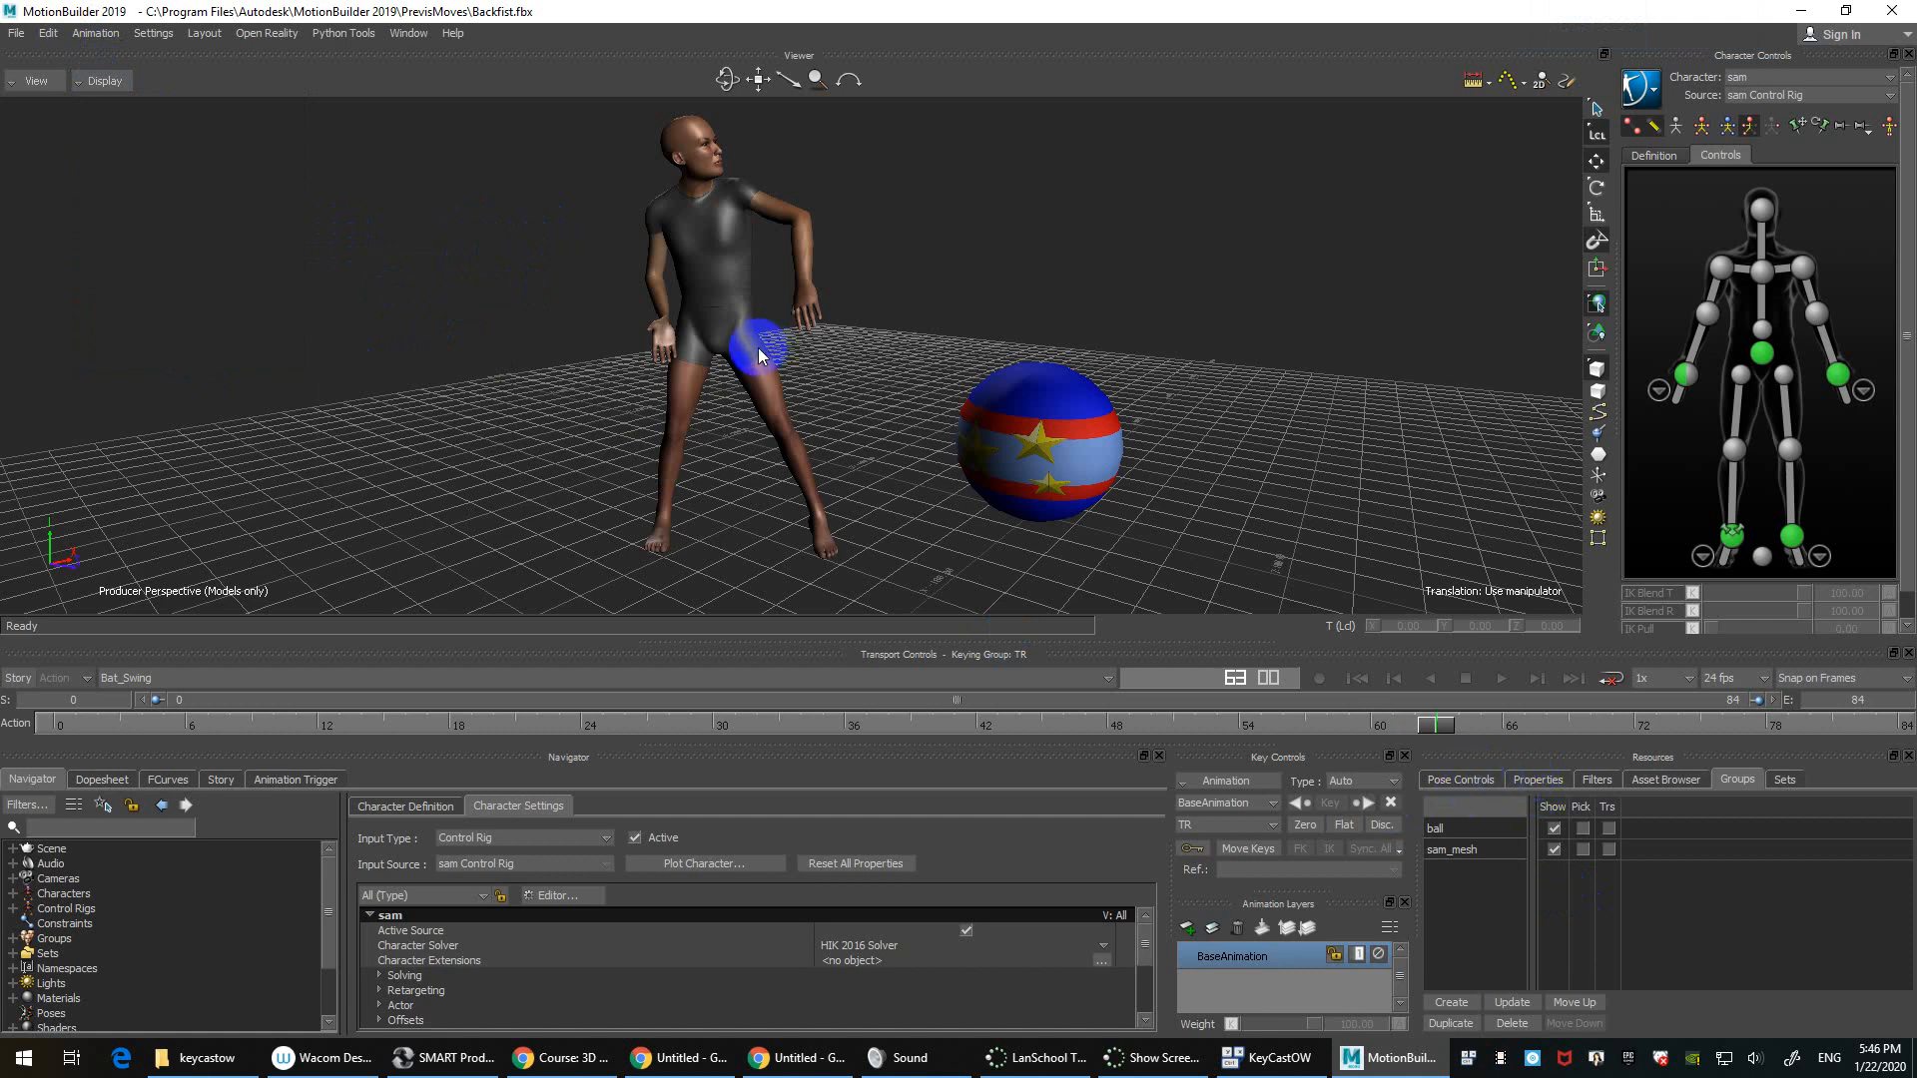
pyautogui.click(1442, 358)
# Step: Open the Preferences dialog from the Settings menu and move it up-left
pyautogui.click(402, 27)
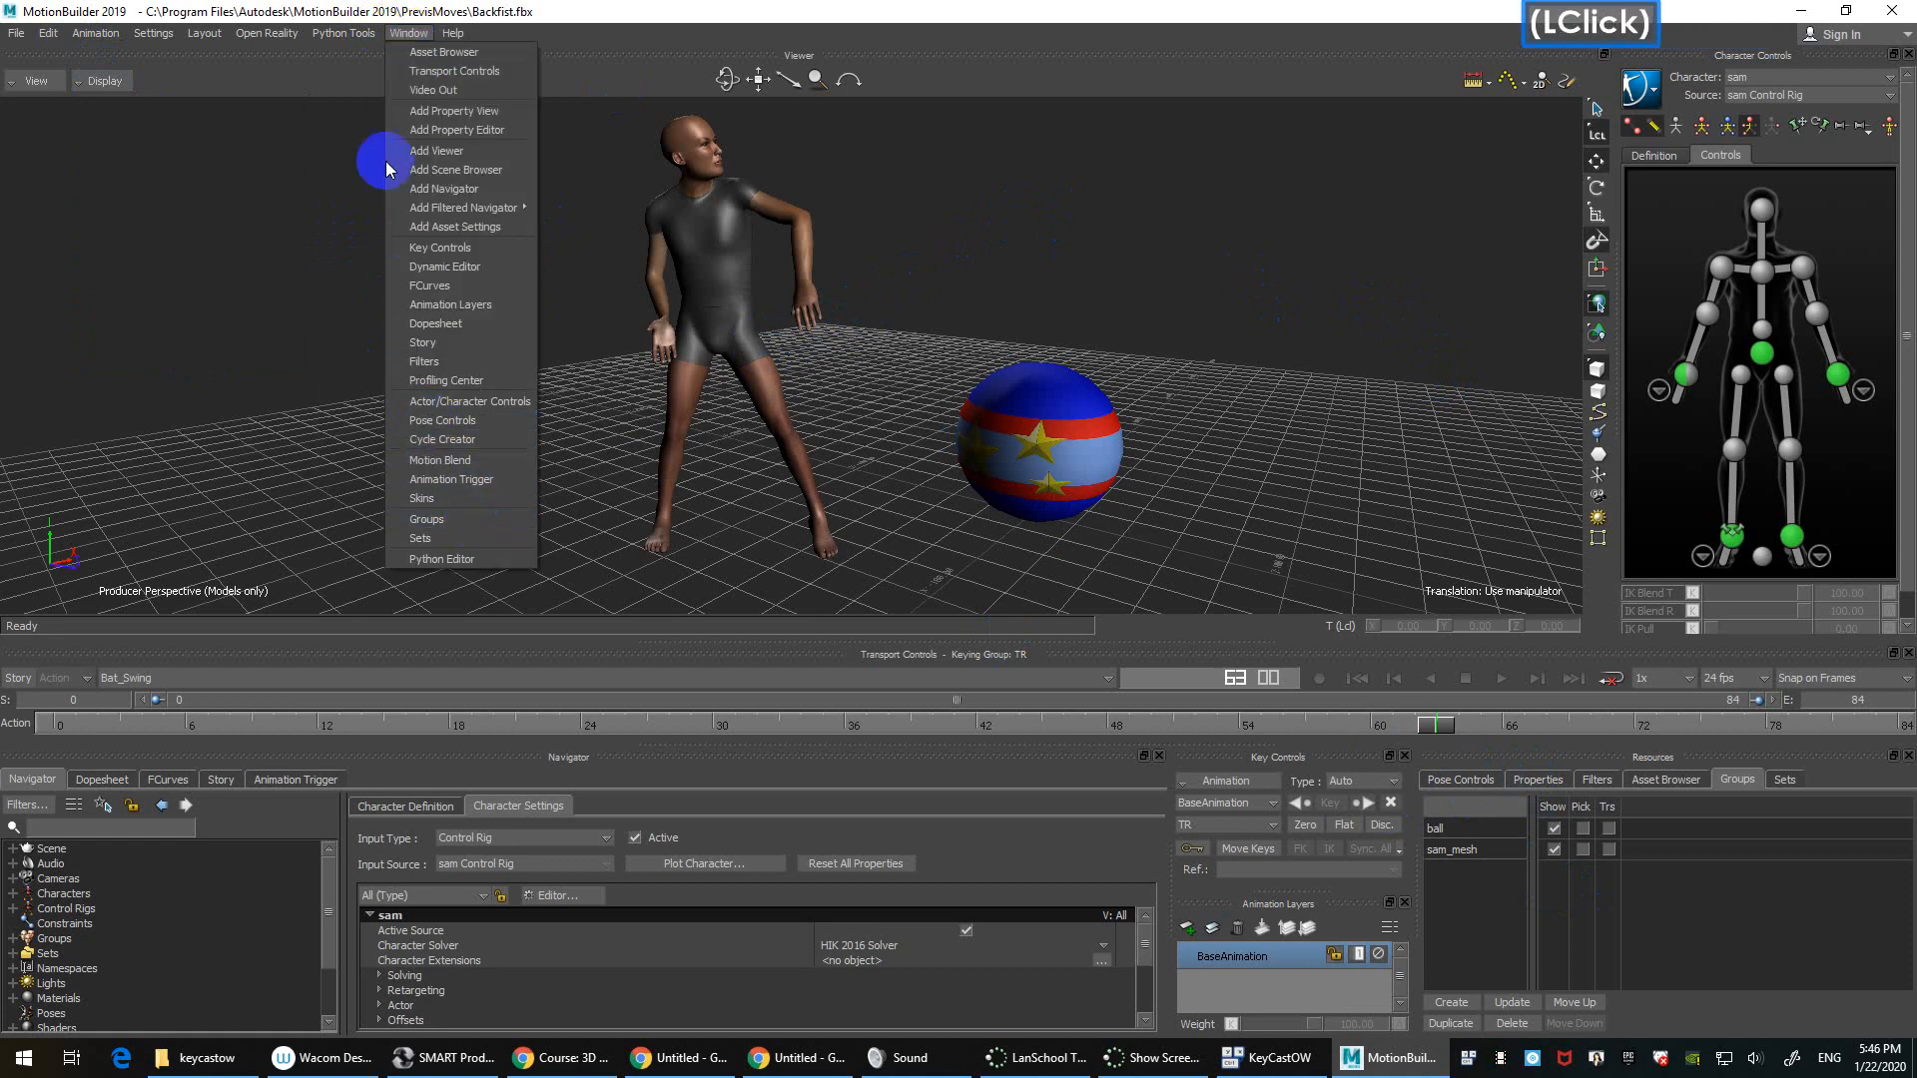
pyautogui.moveTo(324, 31)
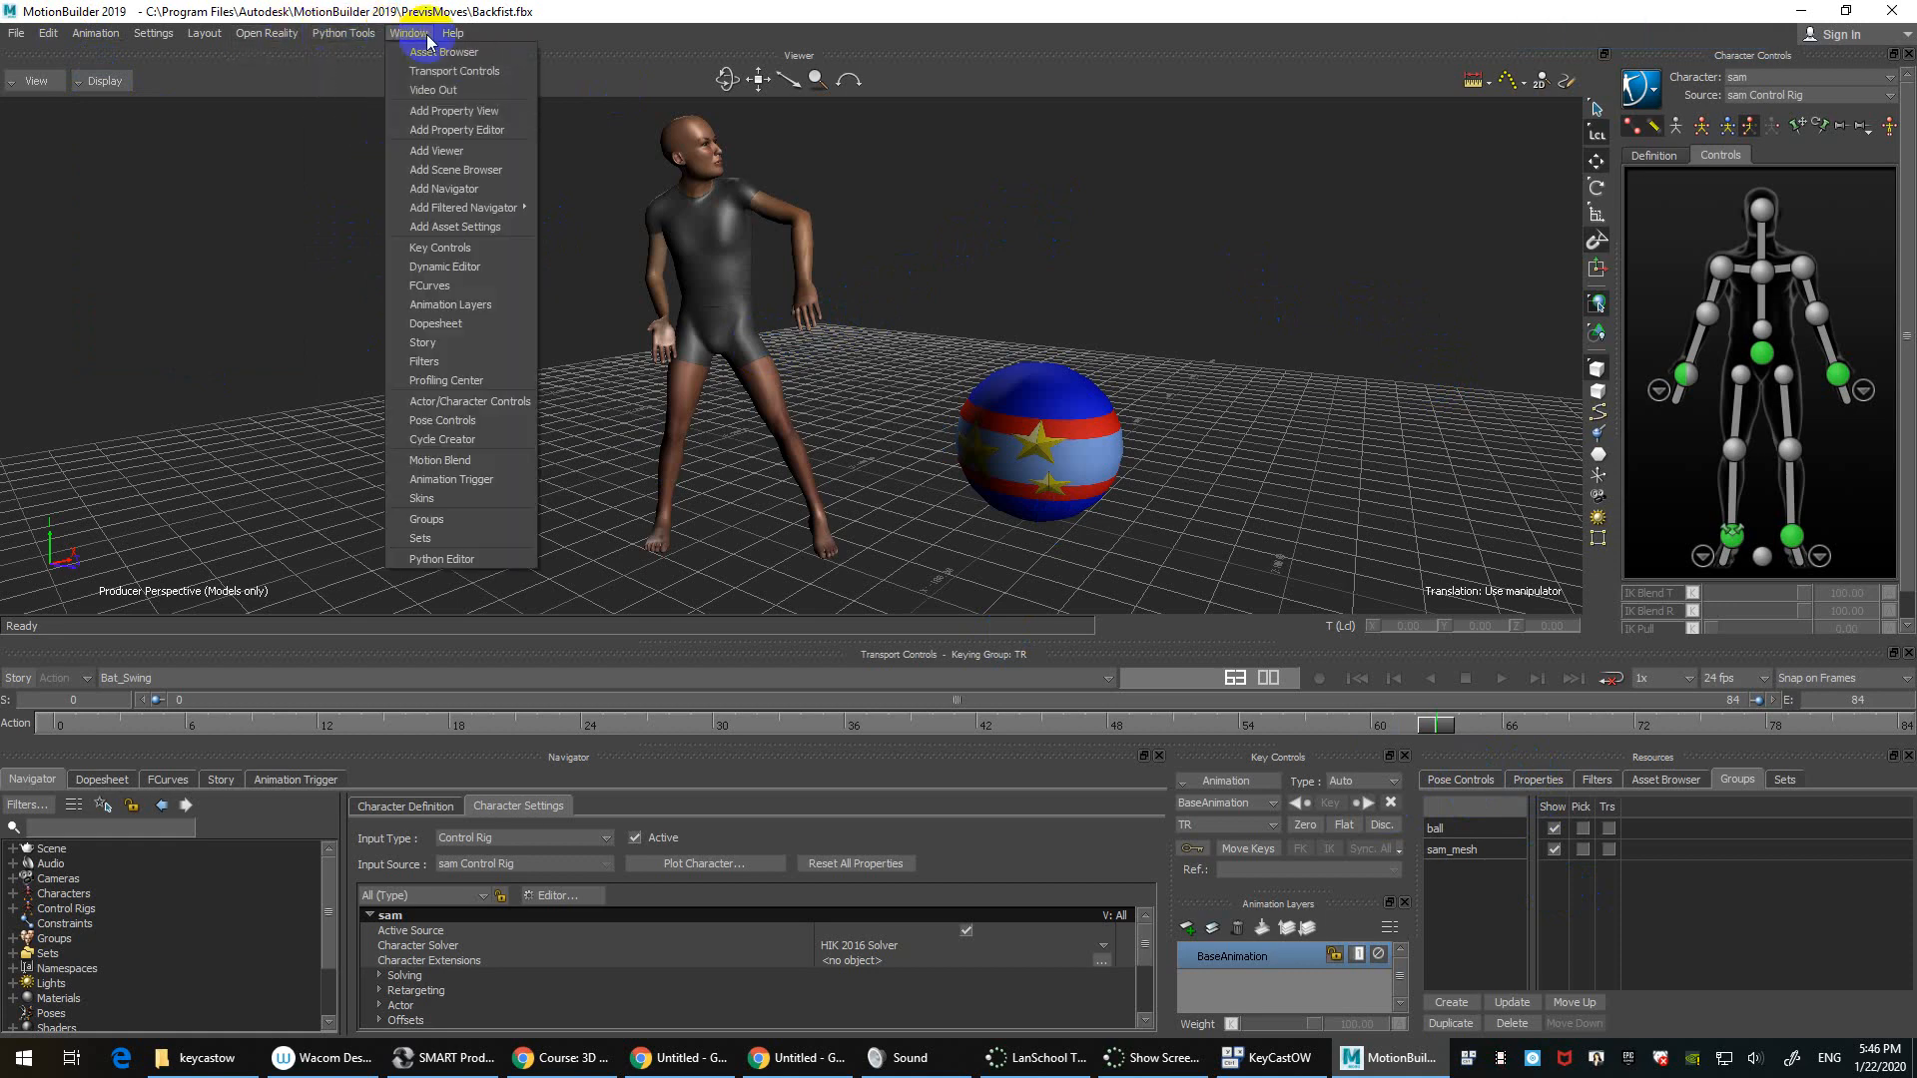
pyautogui.moveTo(46, 36)
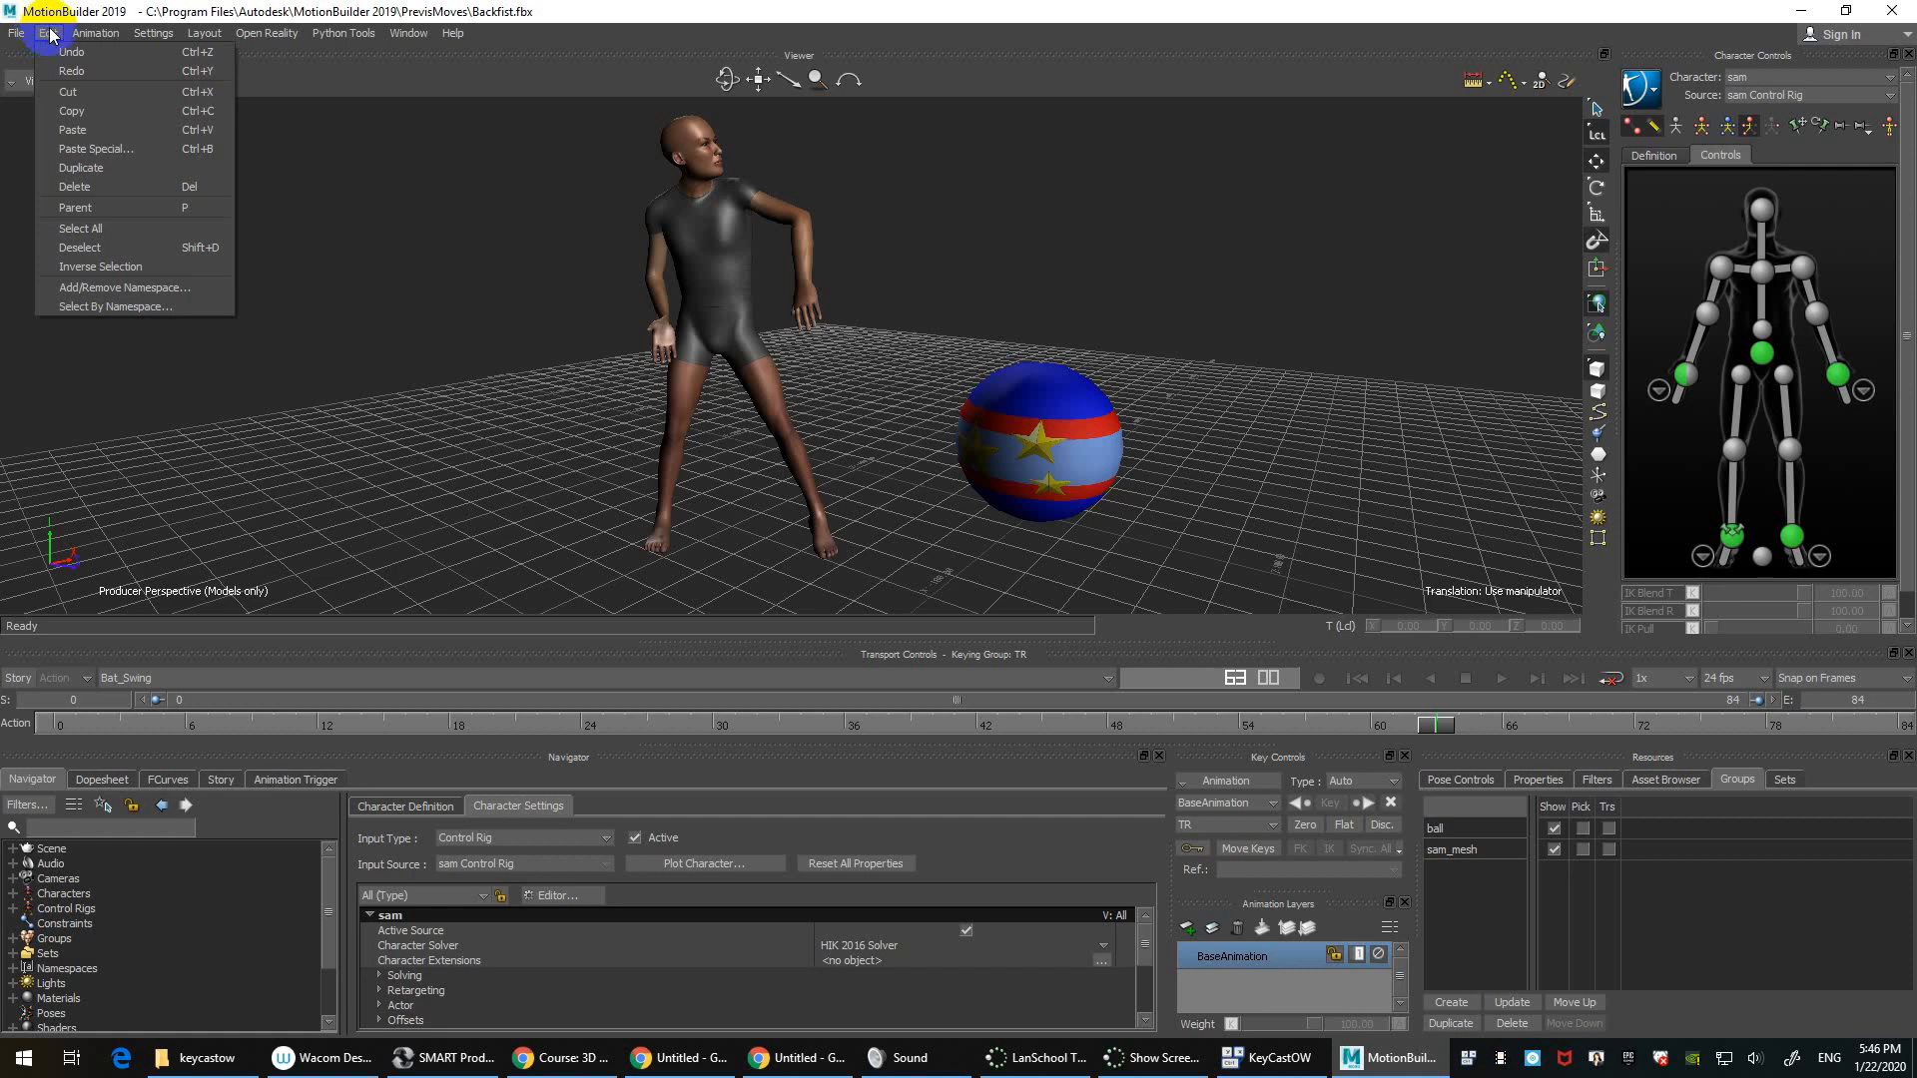
pyautogui.moveTo(172, 38)
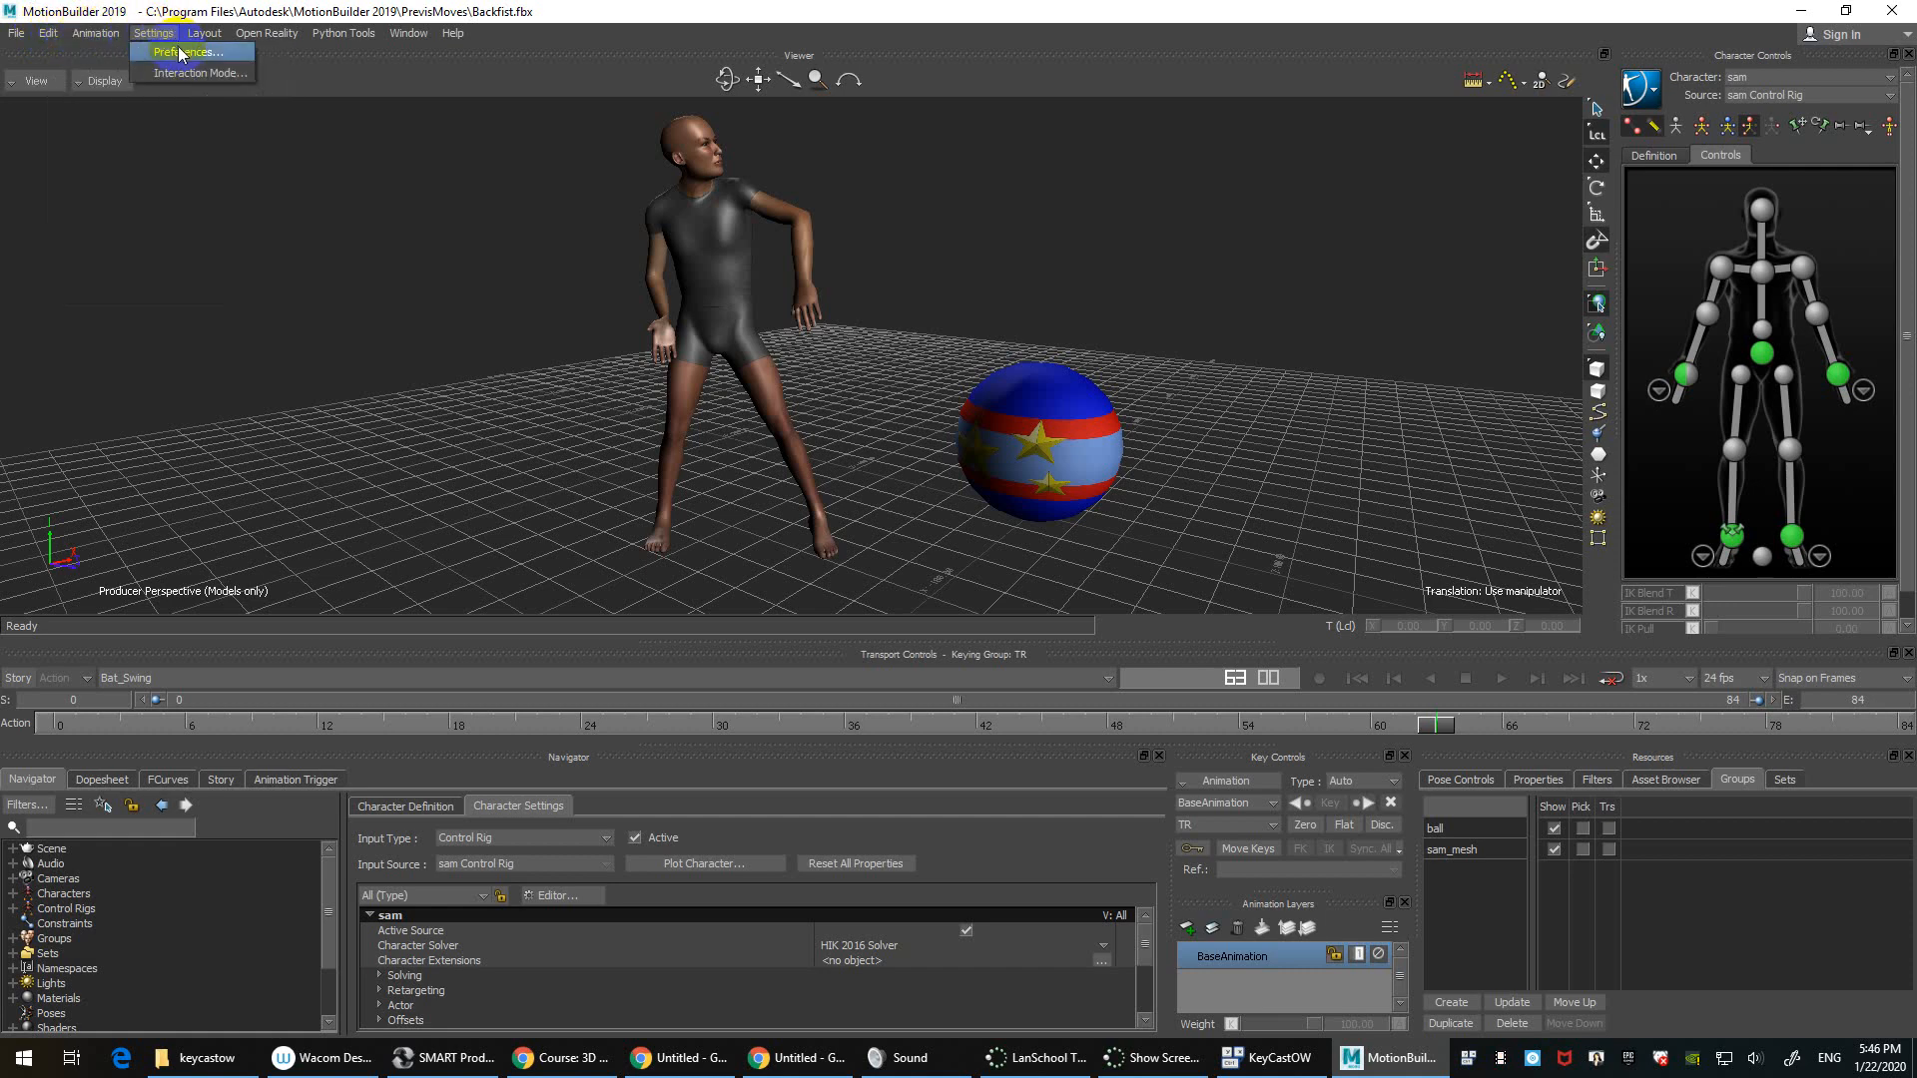
pyautogui.click(181, 52)
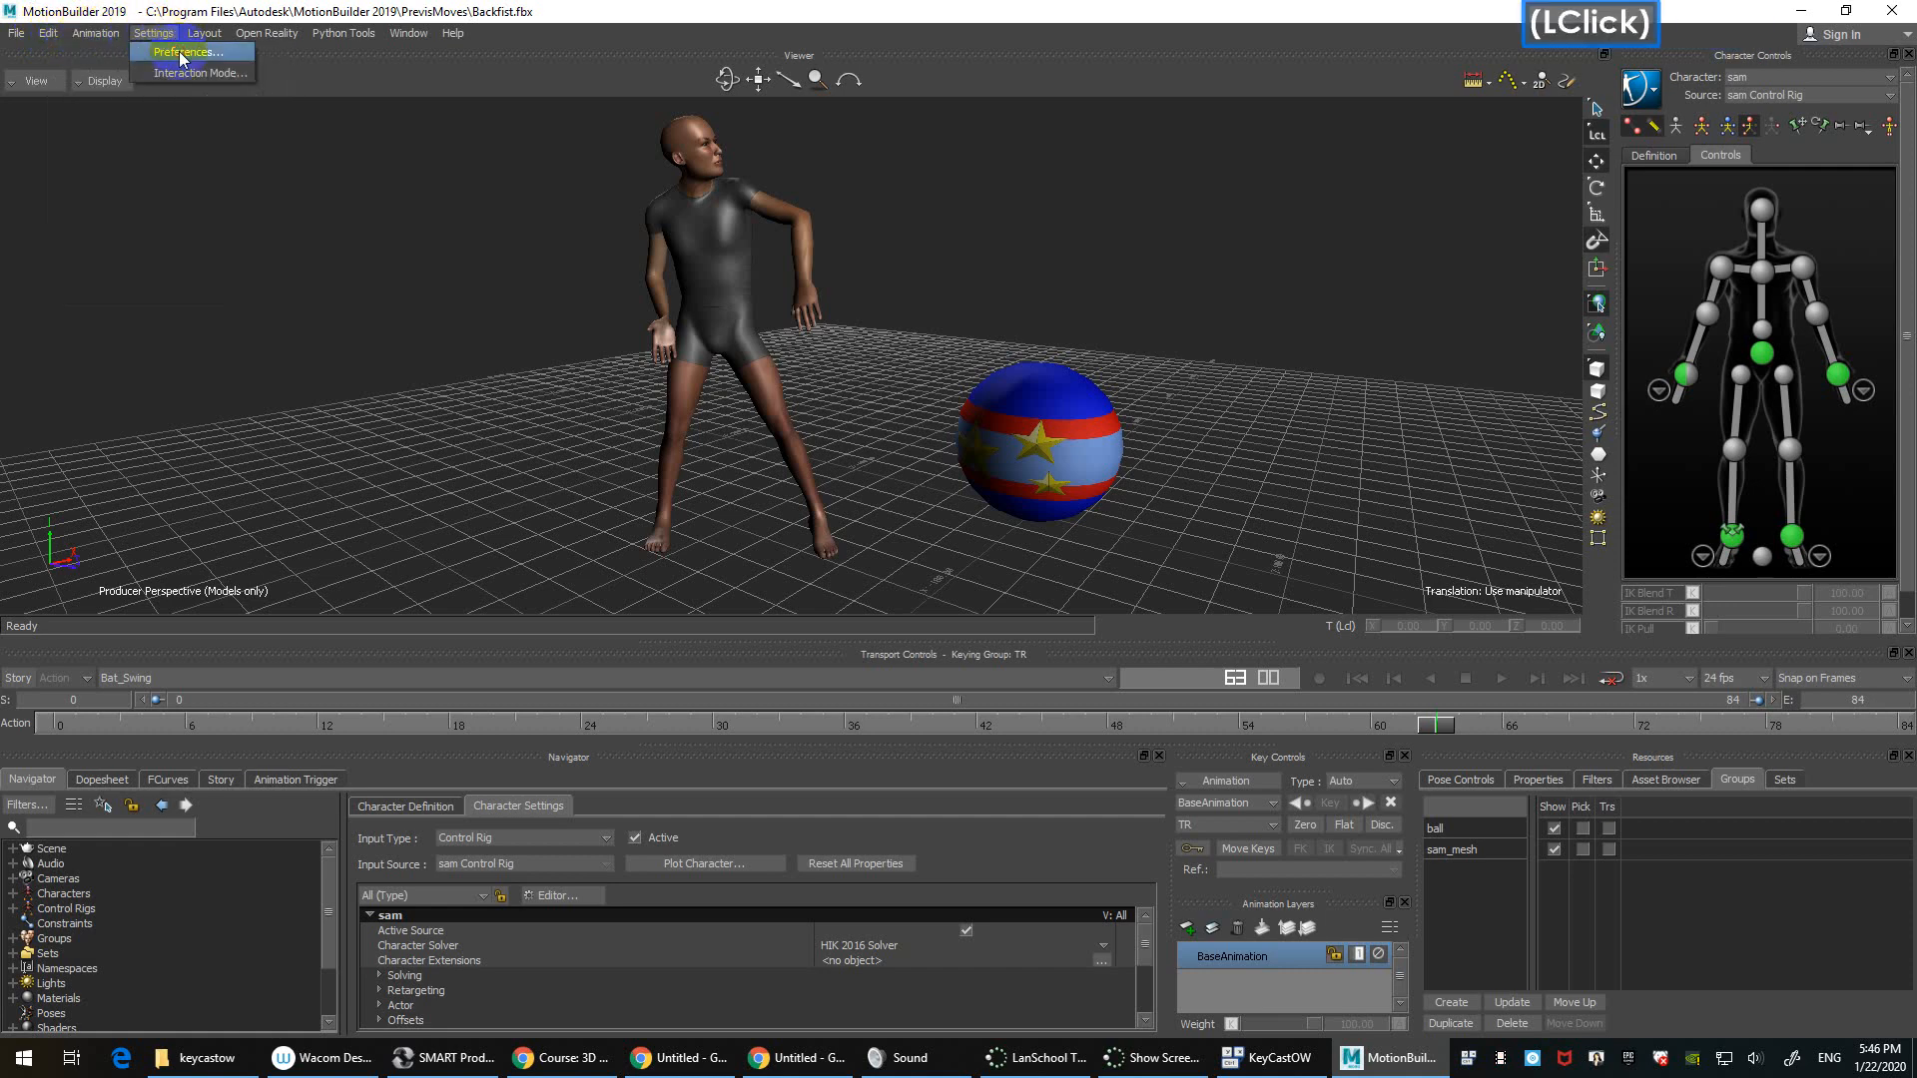
pyautogui.moveTo(940, 146); pyautogui.dragTo(779, 101)
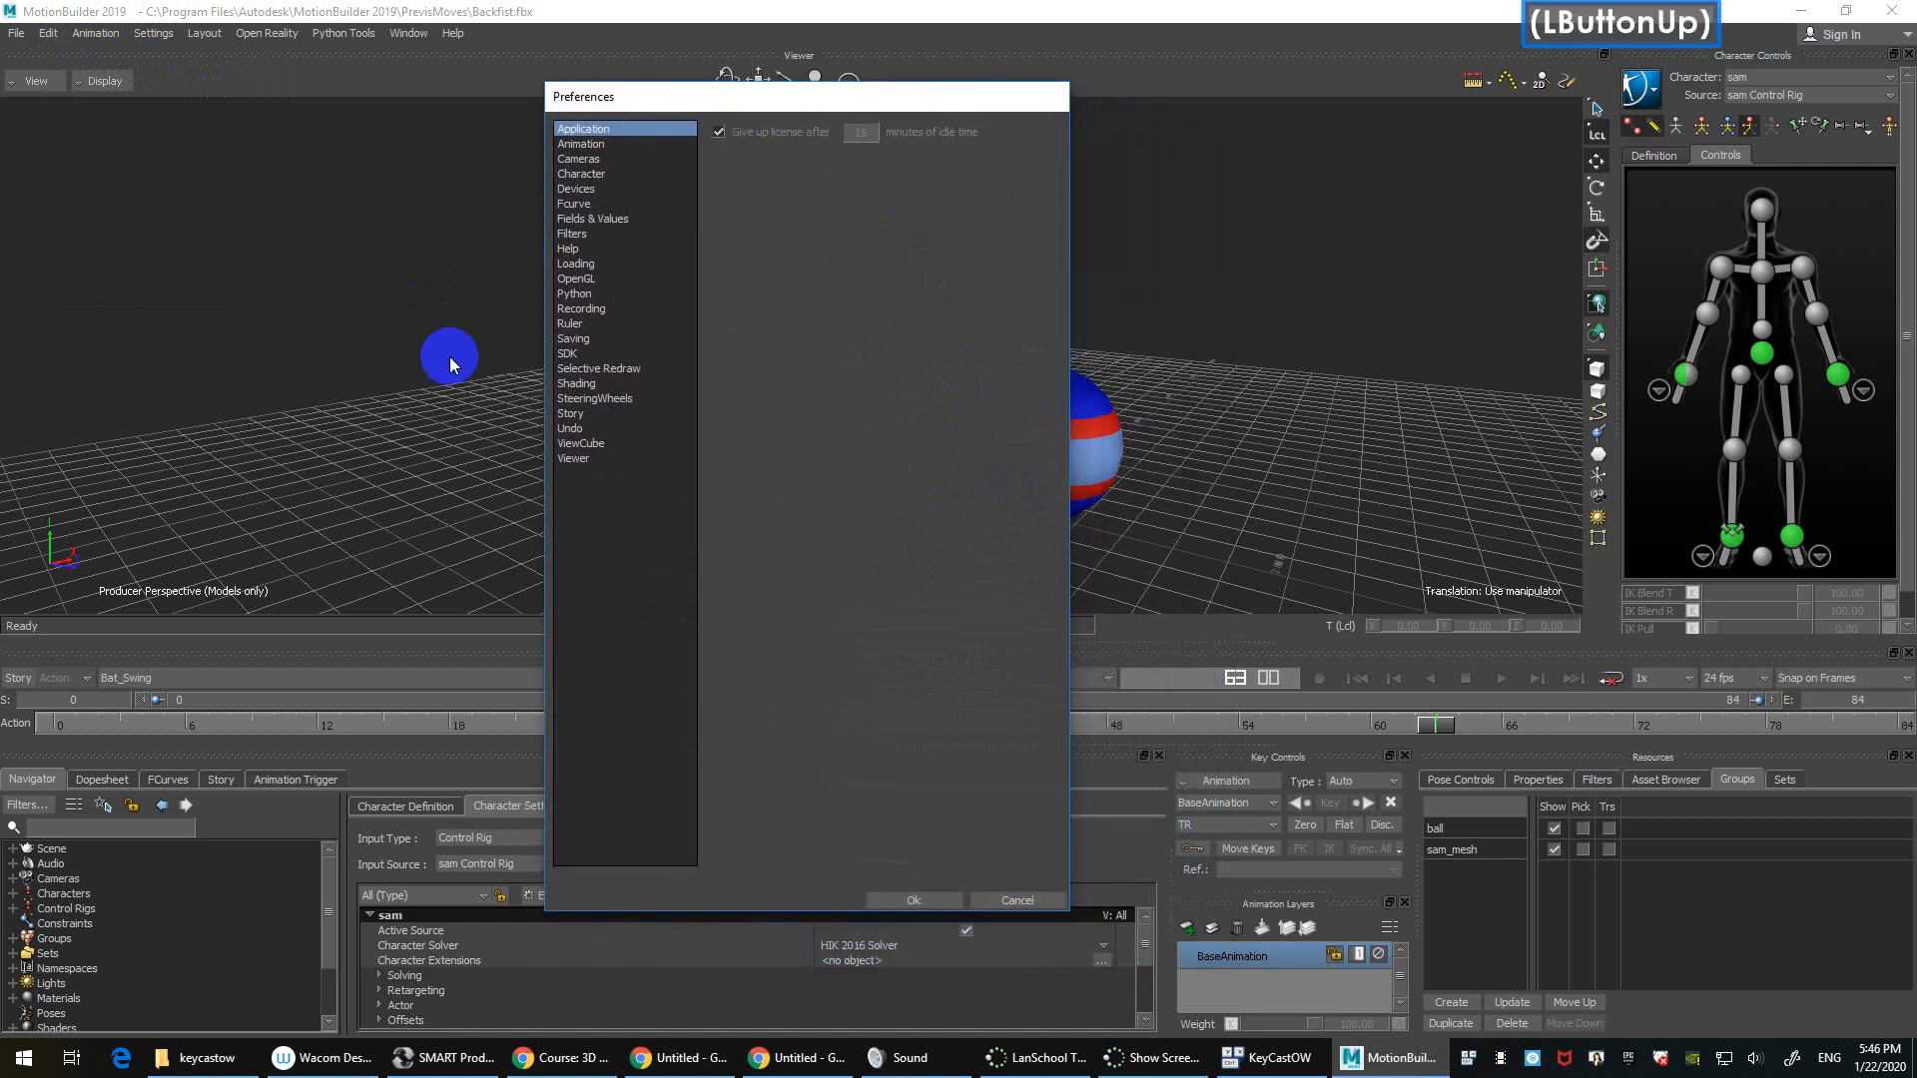
# Step: Set the Undo Level to 99 in the Undo preferences and click Ok
pyautogui.click(587, 430)
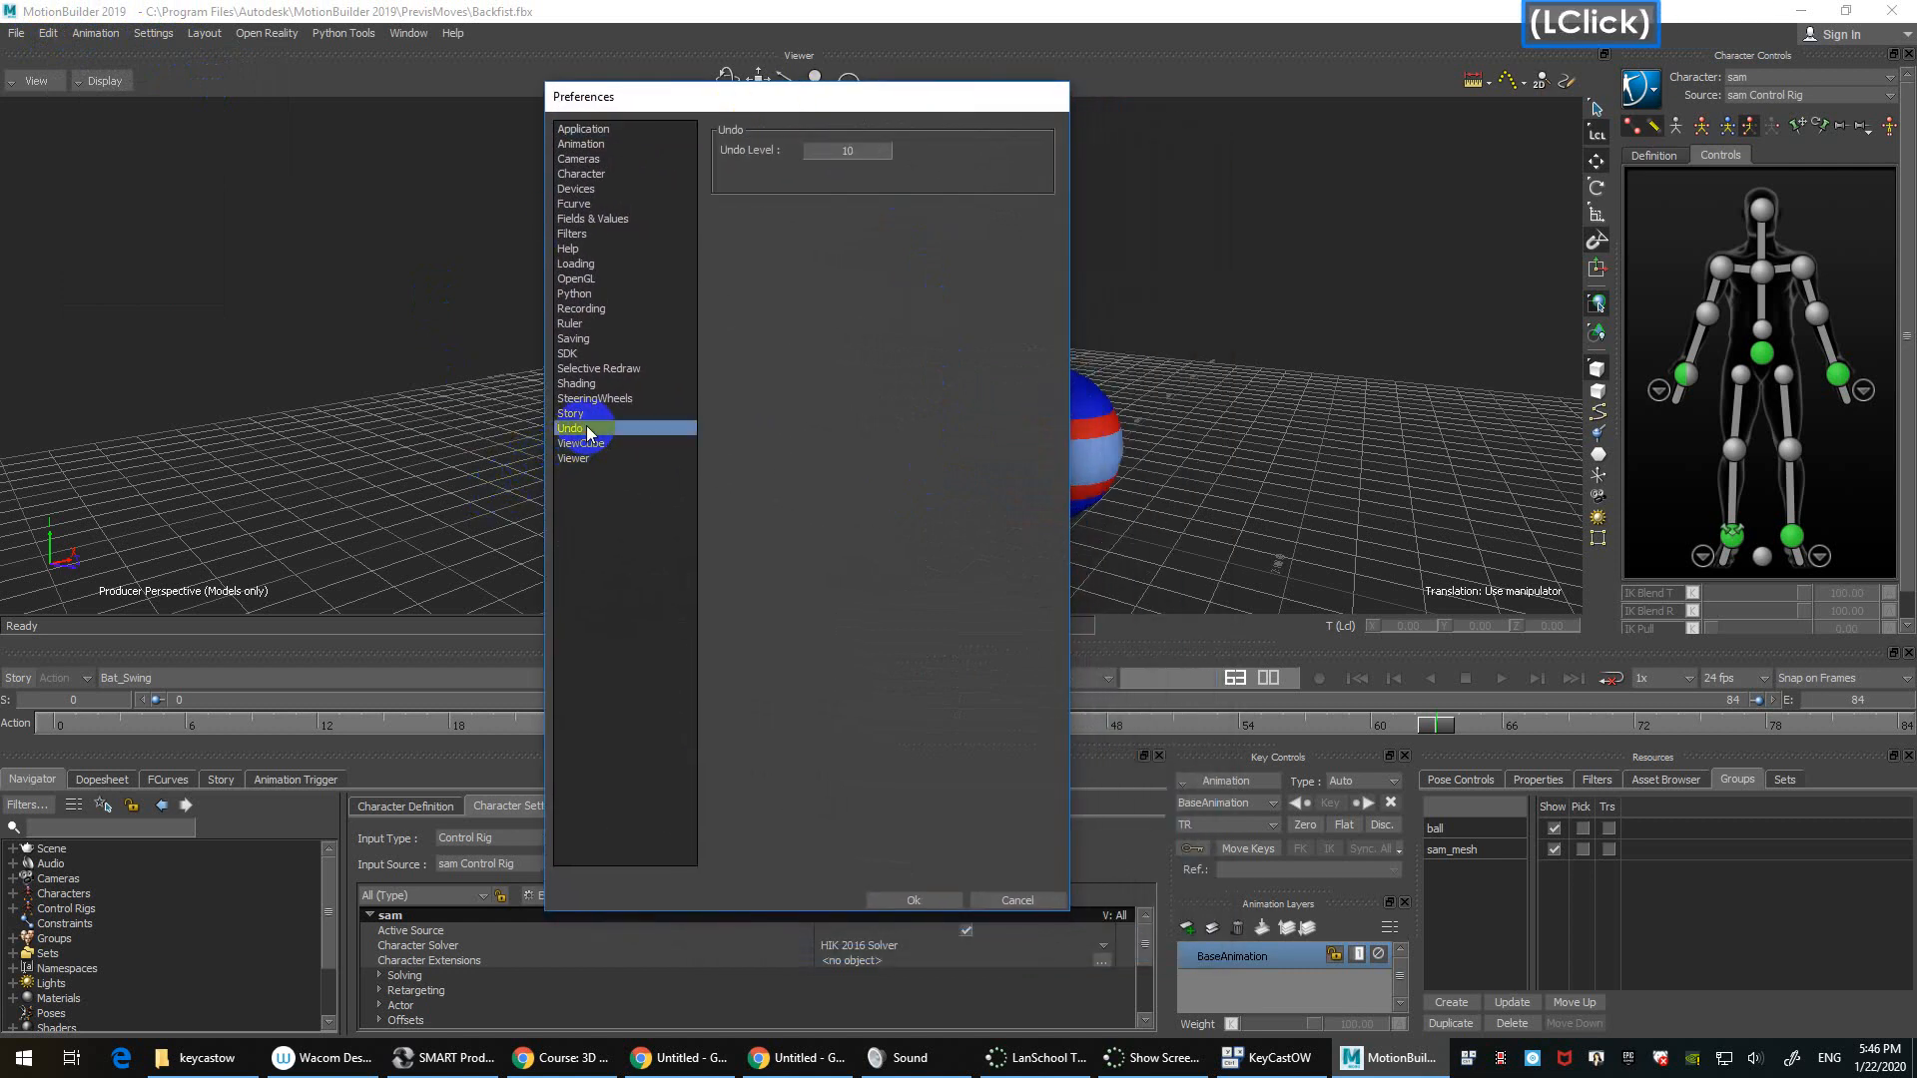
pyautogui.click(858, 149)
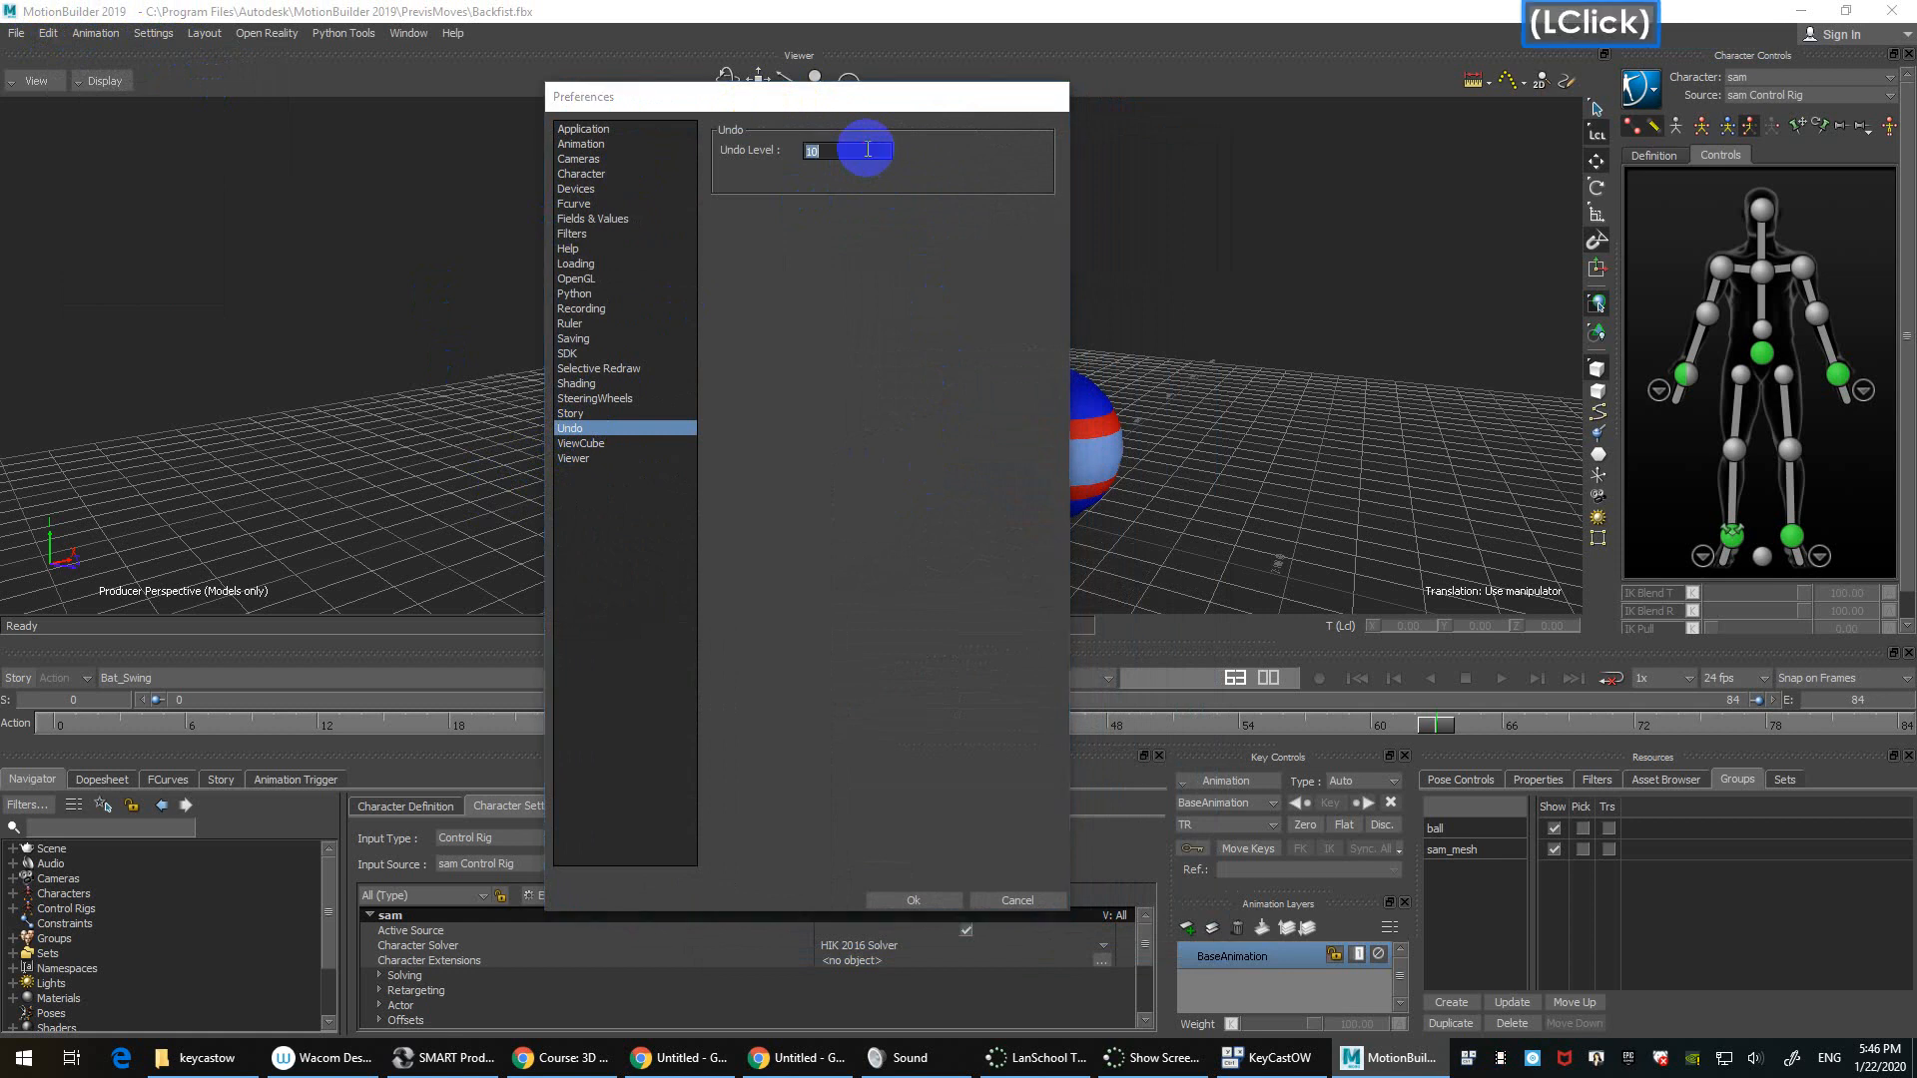
pyautogui.write('99')
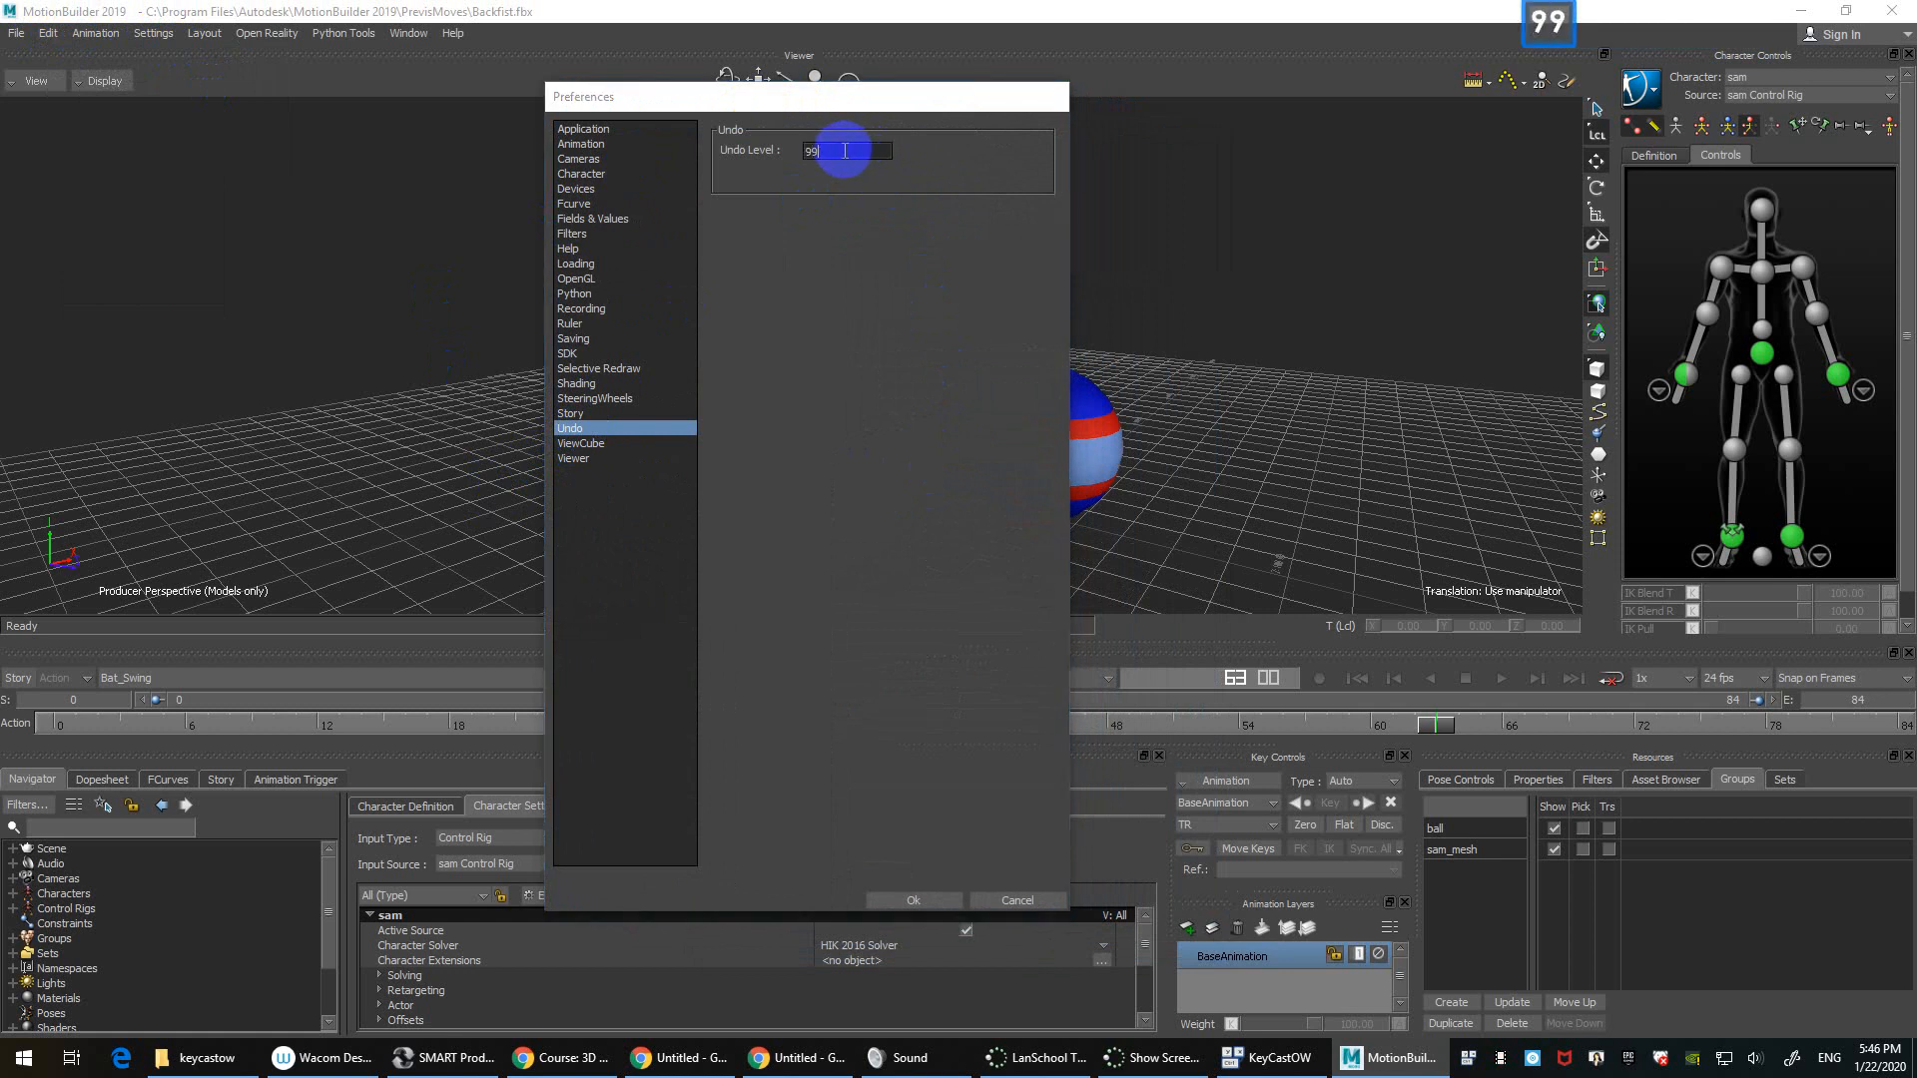
pyautogui.press('Return')
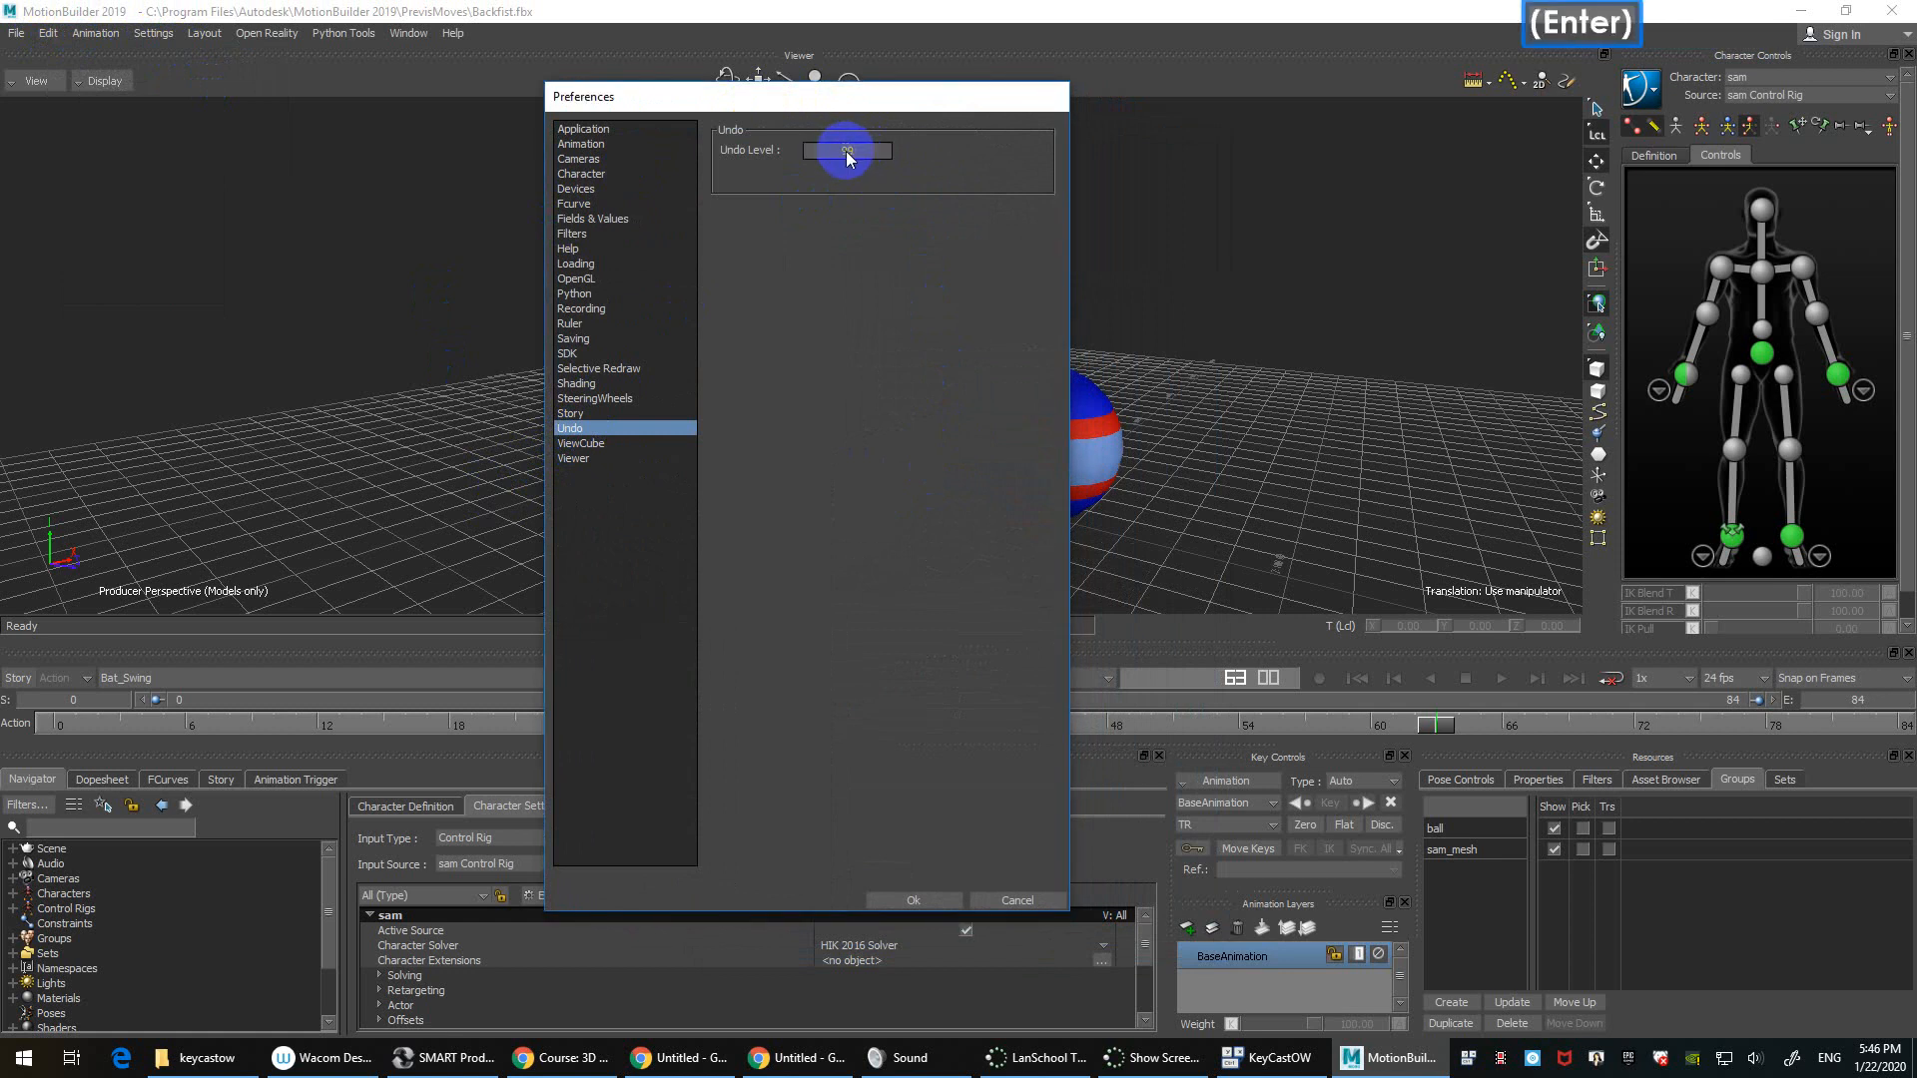
pyautogui.click(913, 899)
# Step: Dismiss the configuration update notice, then select and deselect the right wrist effector
pyautogui.click(998, 614)
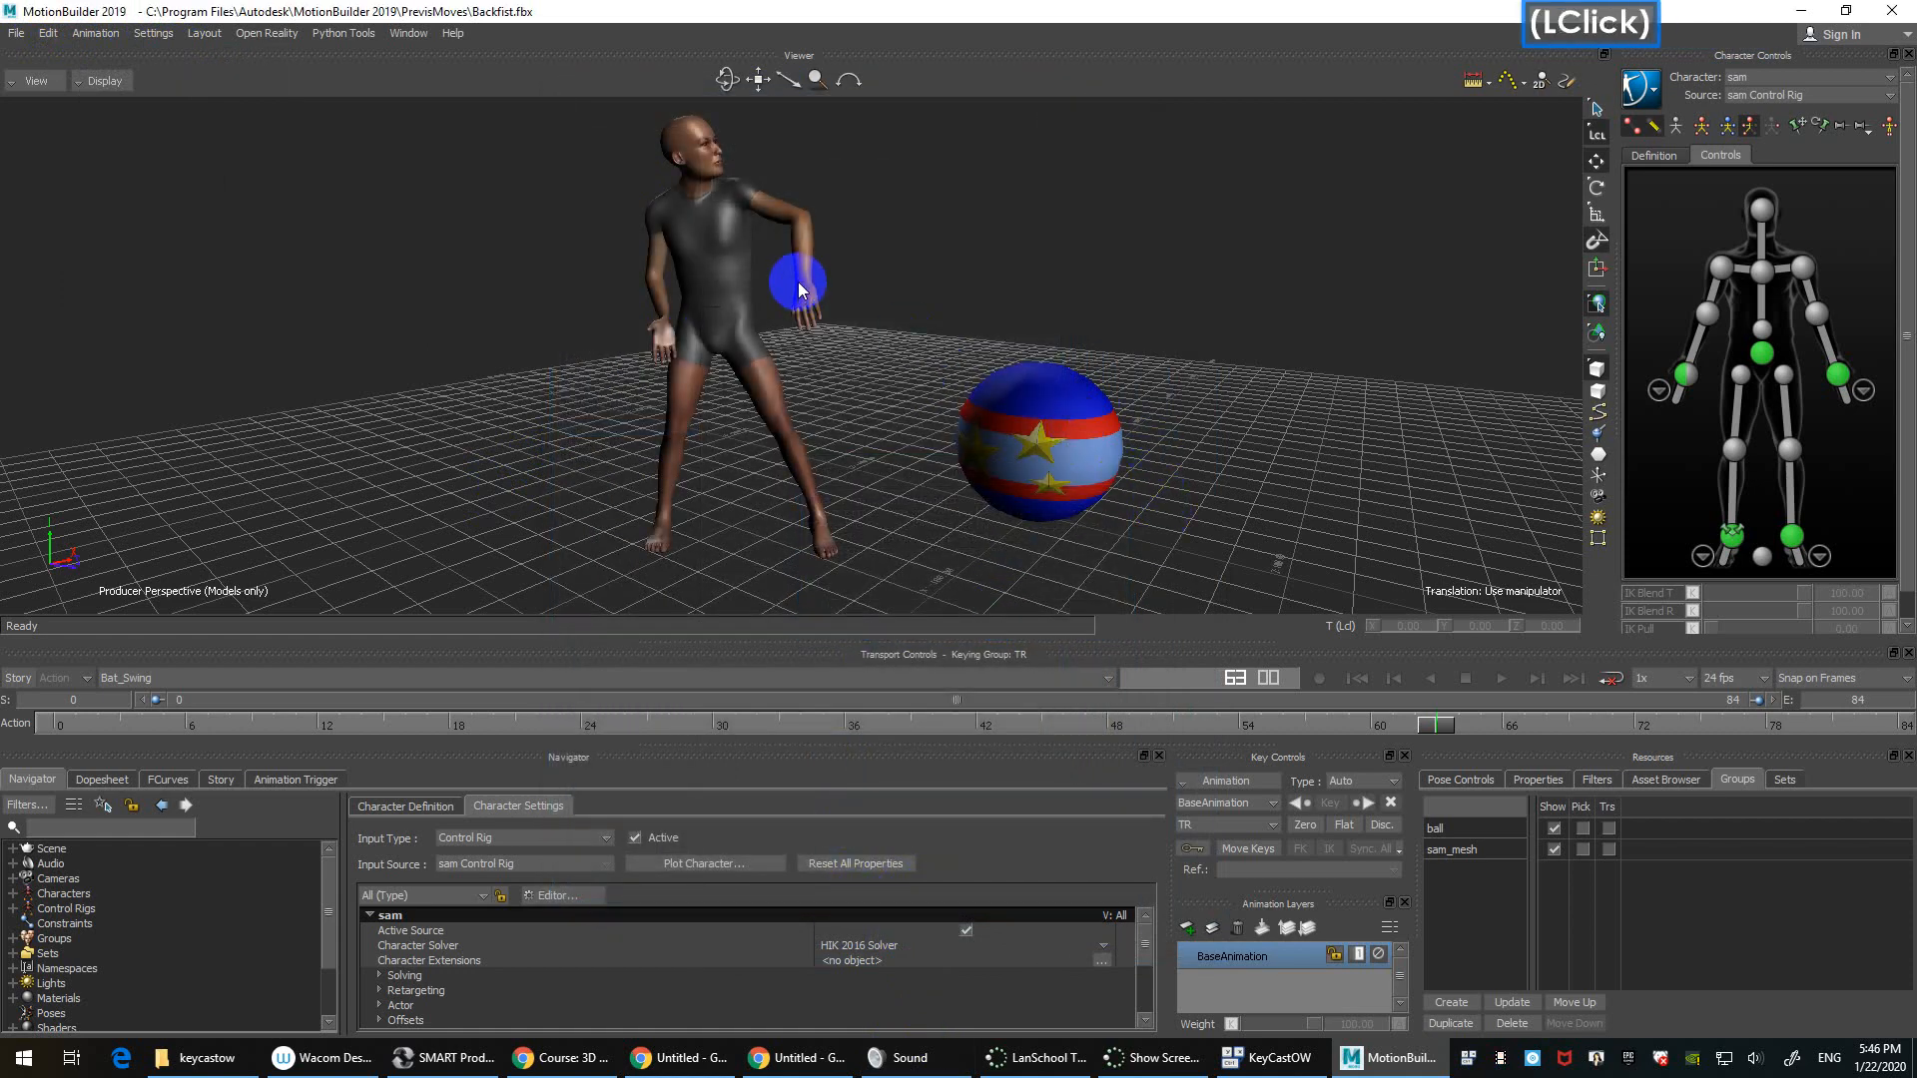
pyautogui.click(1677, 375)
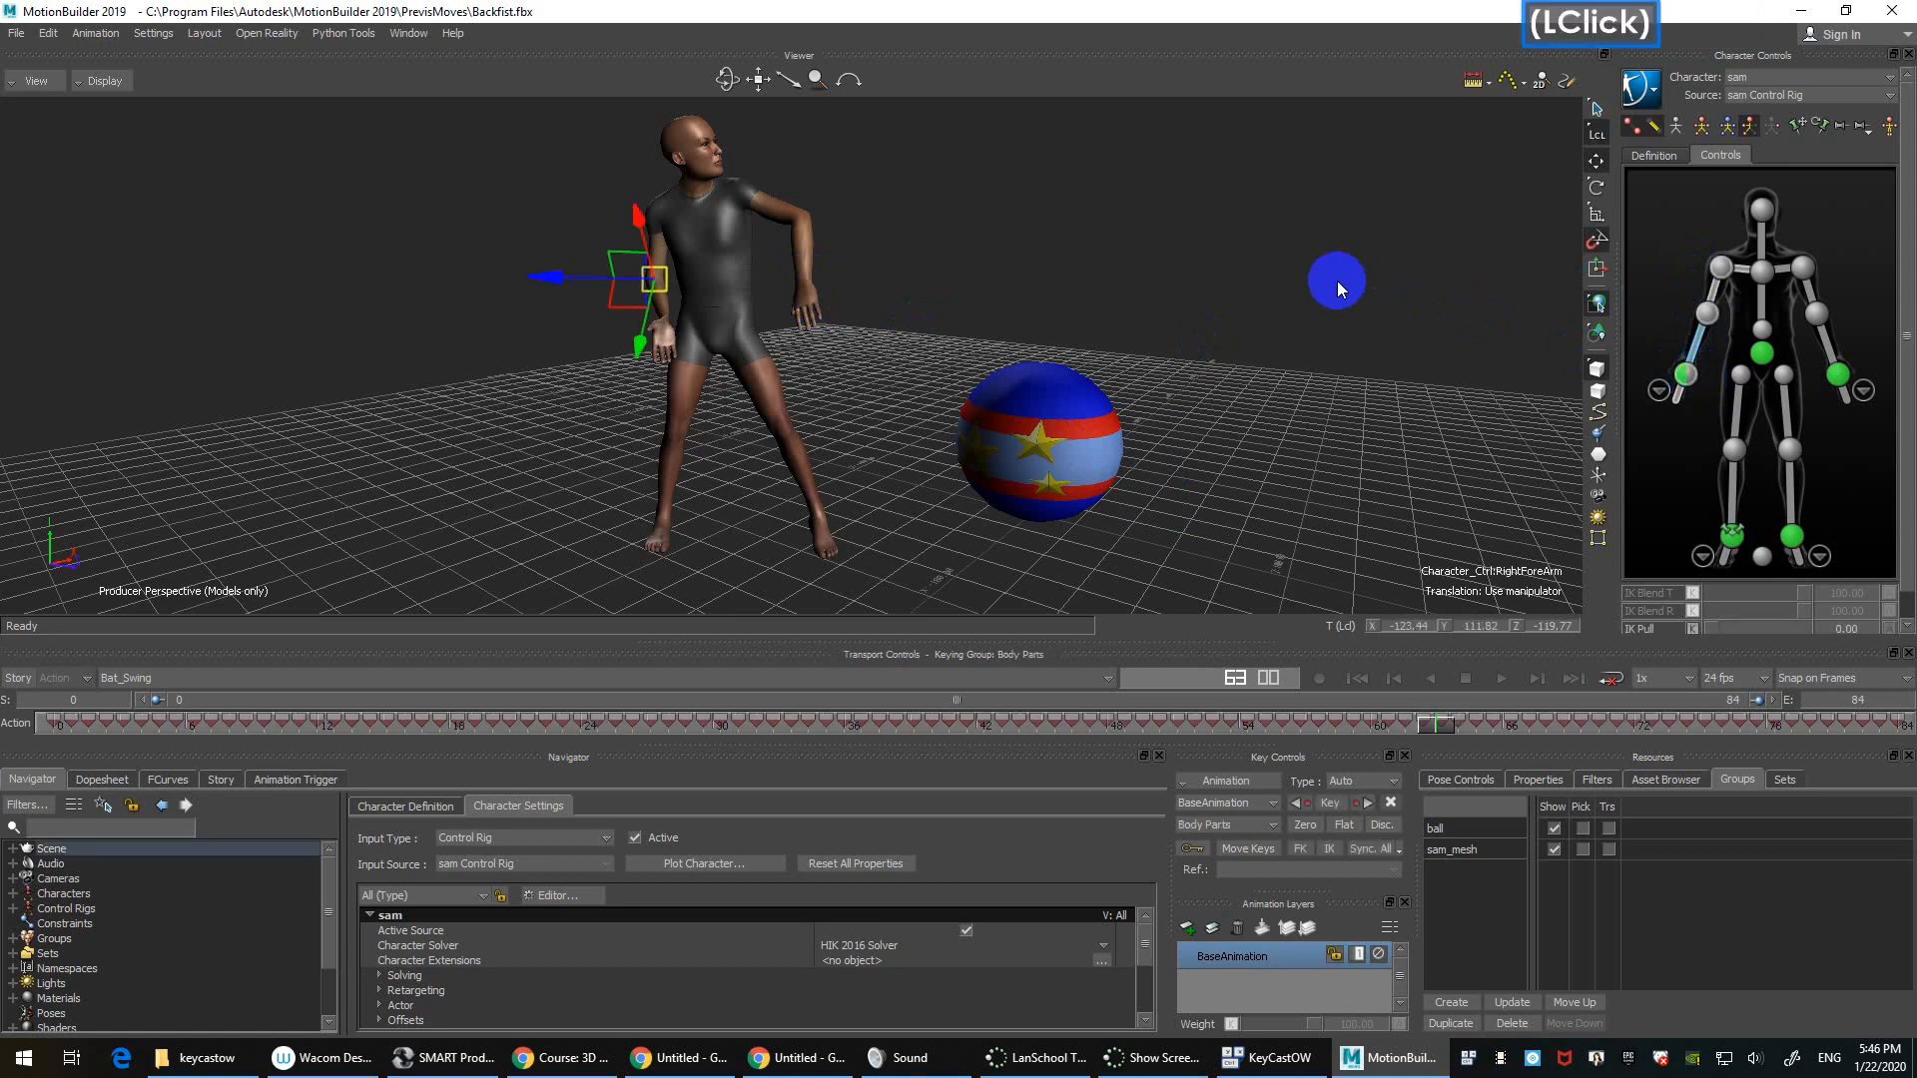
pyautogui.moveTo(1136, 204); pyautogui.dragTo(1172, 254)
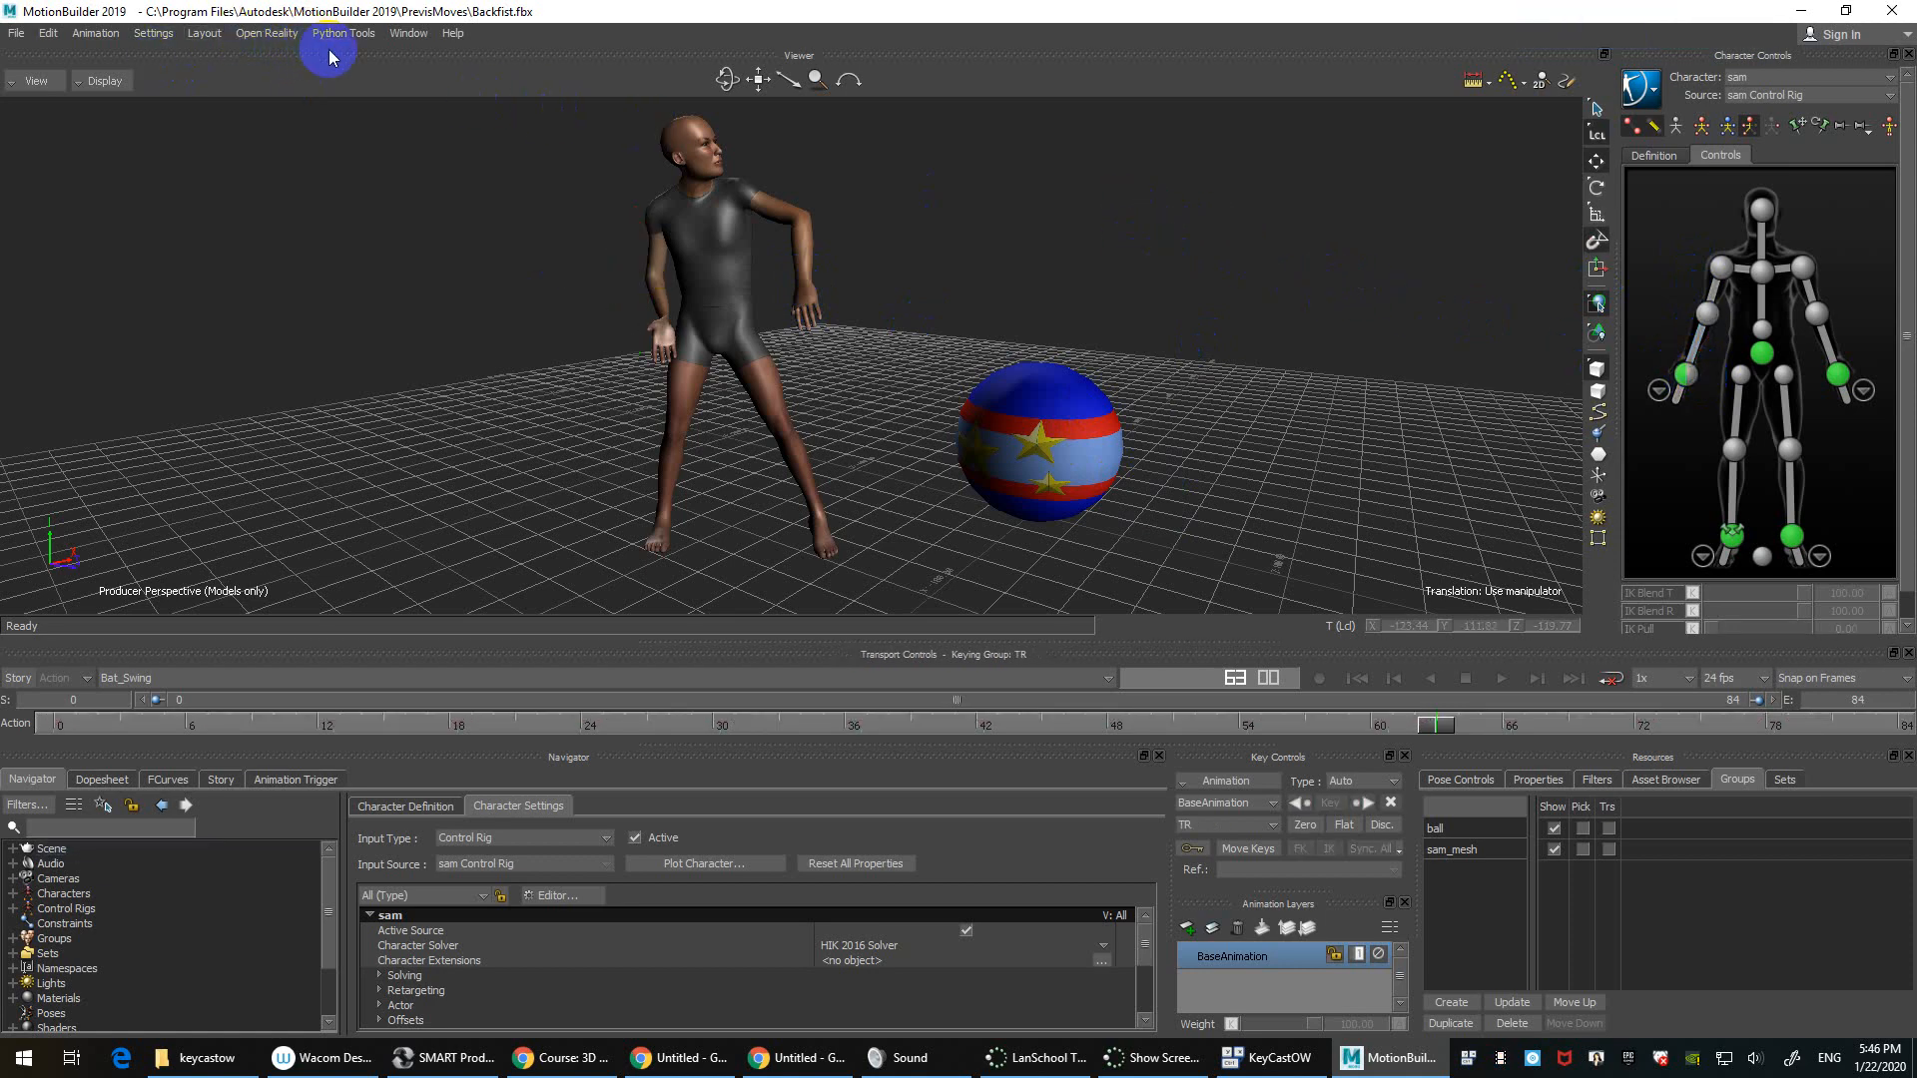
pyautogui.click(361, 136)
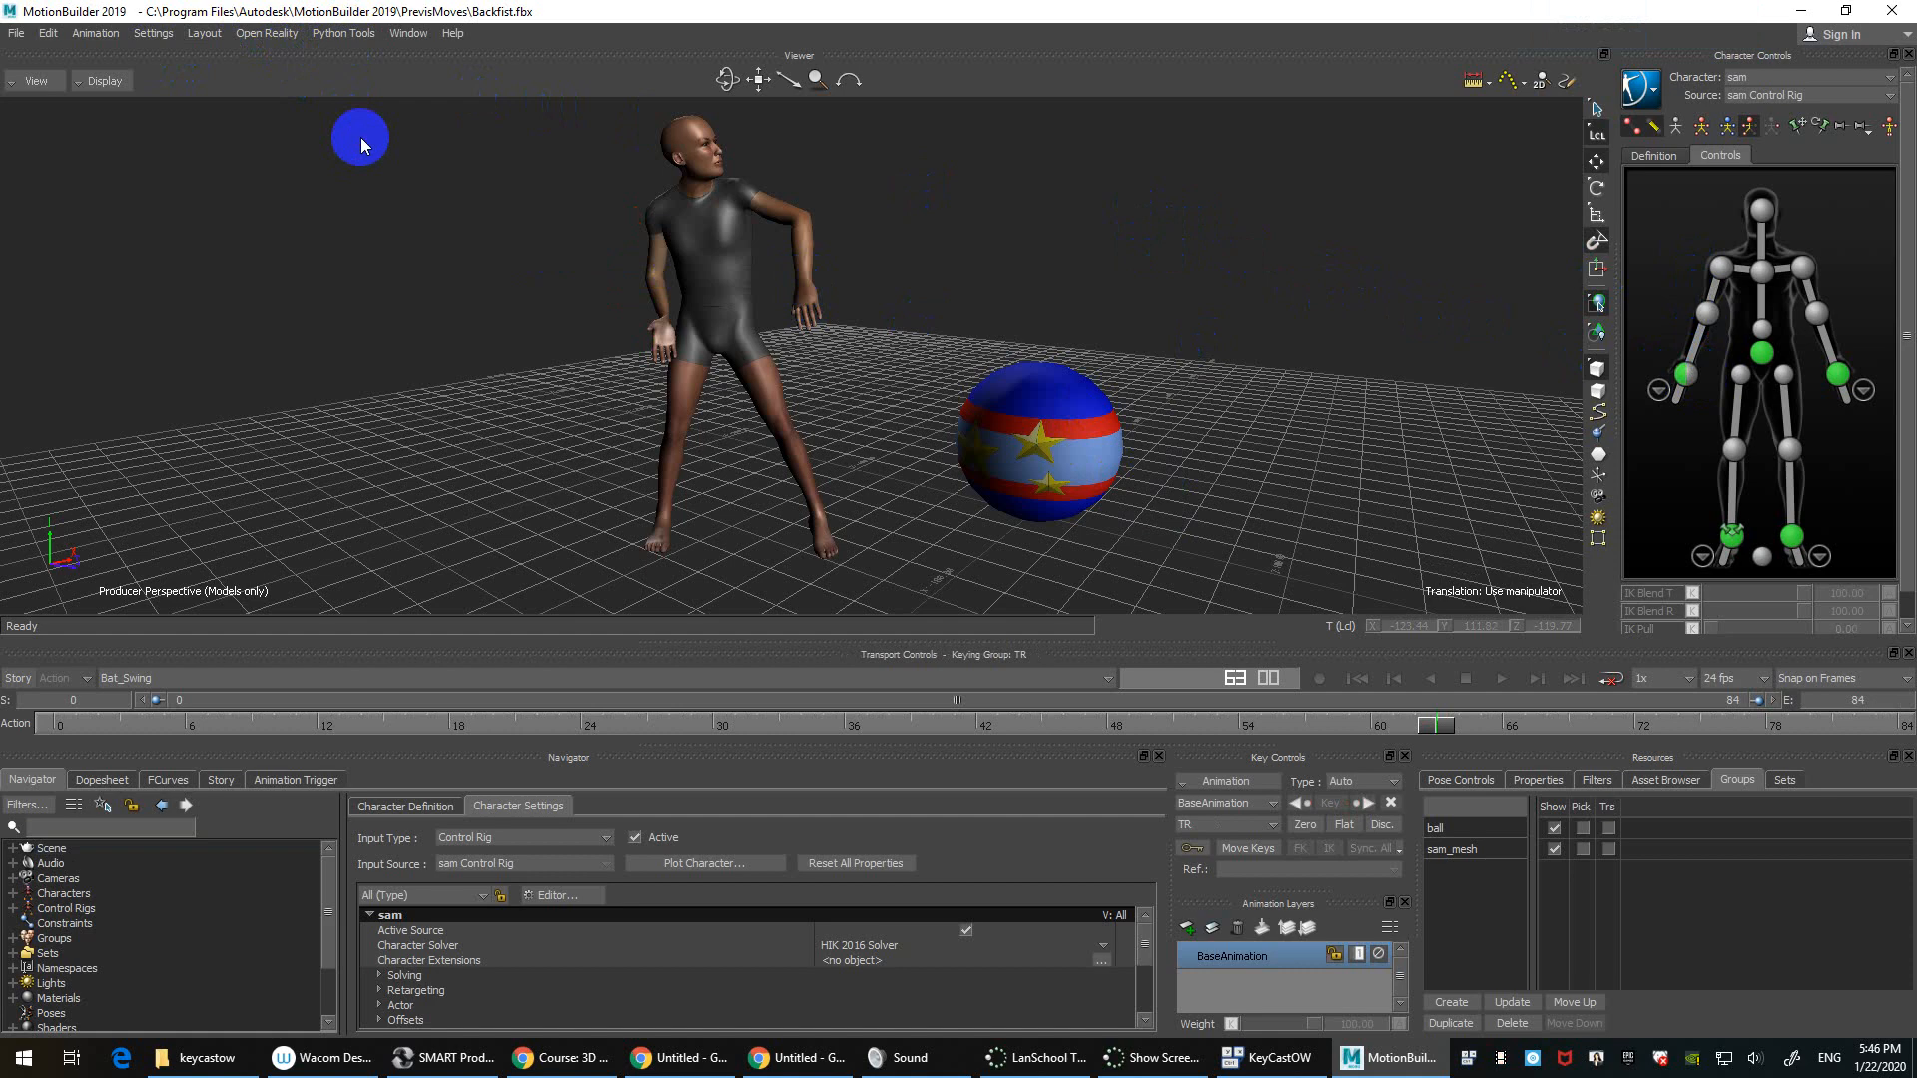
pyautogui.click(357, 133)
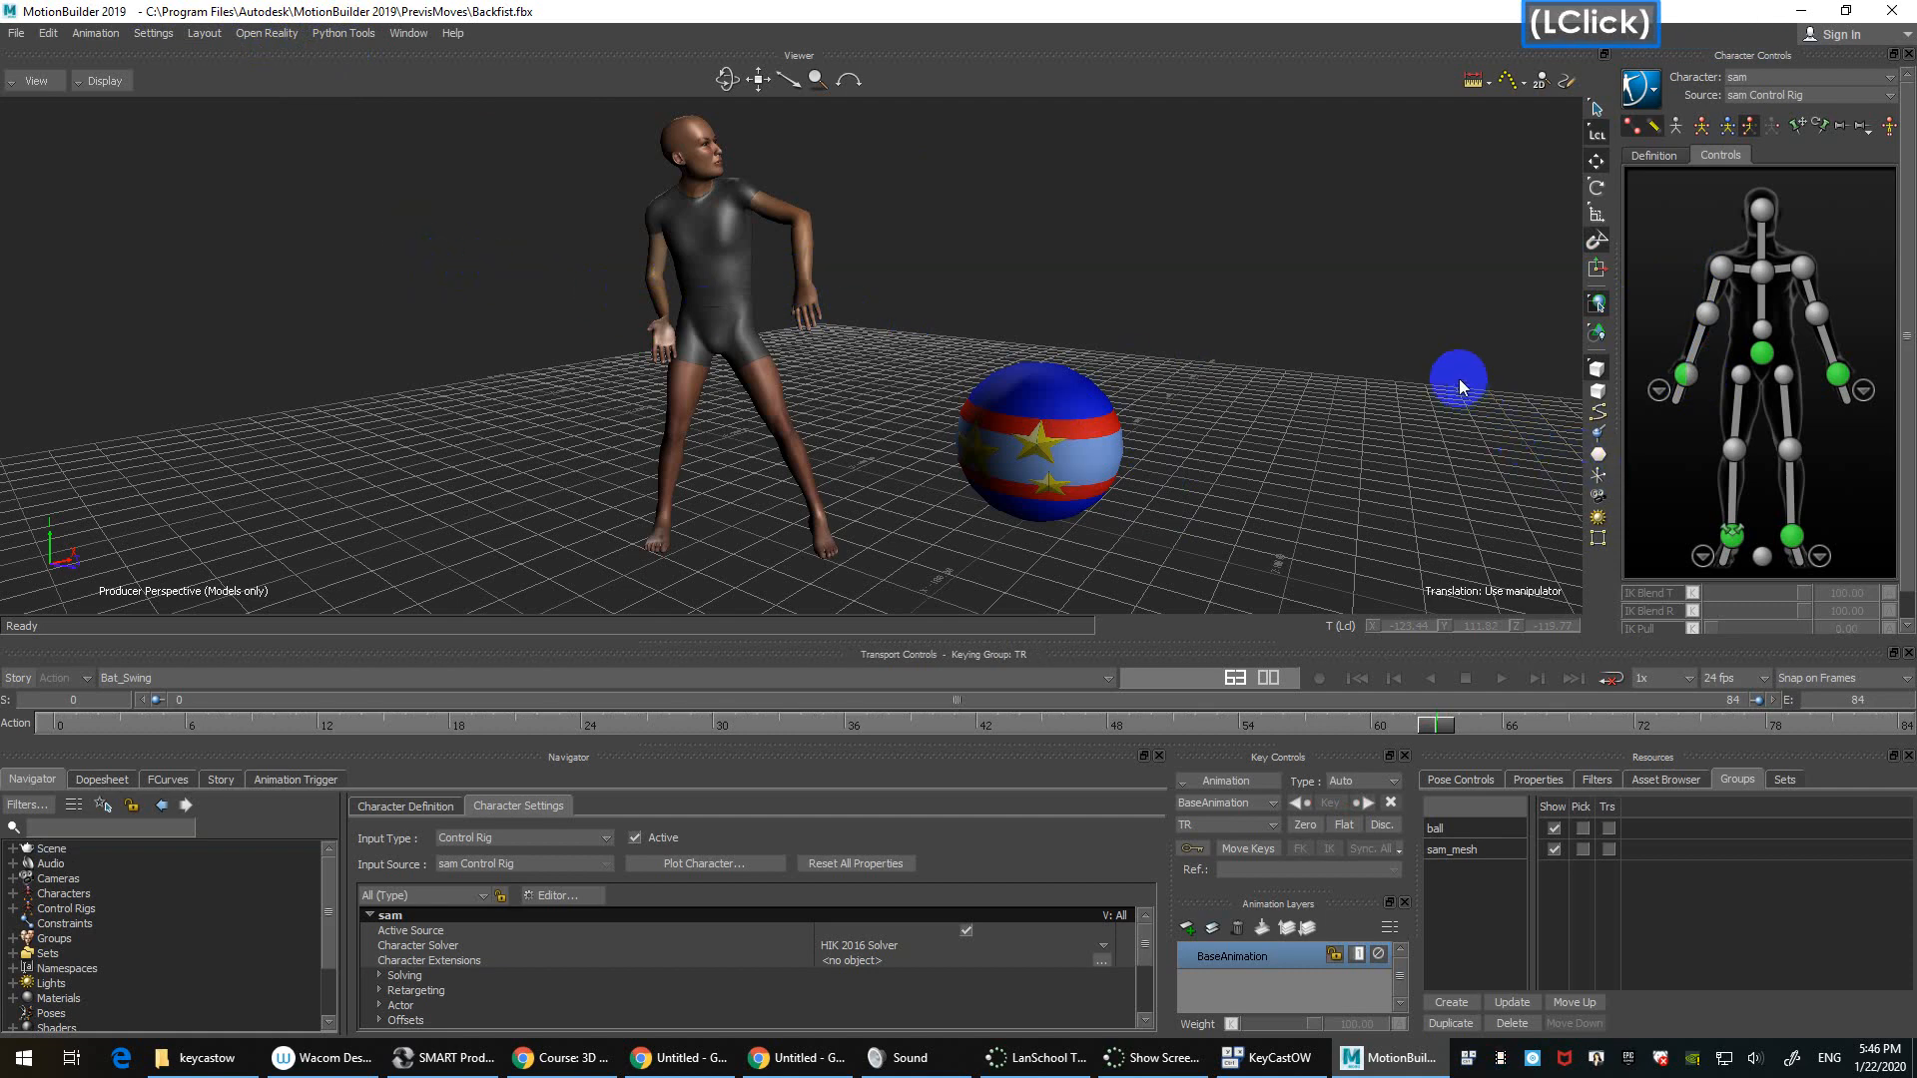
# Step: Dolly the camera away from the character and pan to show more of the scene
pyautogui.doubleClick(1398, 315)
pyautogui.click(1379, 305)
pyautogui.keyDown('ctrl'); pyautogui.moveTo(1193, 231); pyautogui.dragTo(1210, 323); pyautogui.keyUp('ctrl')
pyautogui.keyDown('shift'); pyautogui.moveTo(1262, 282); pyautogui.dragTo(1212, 304); pyautogui.keyUp('shift')
pyautogui.keyDown('shift'); pyautogui.moveTo(1242, 302); pyautogui.dragTo(1201, 320); pyautogui.keyUp('shift')
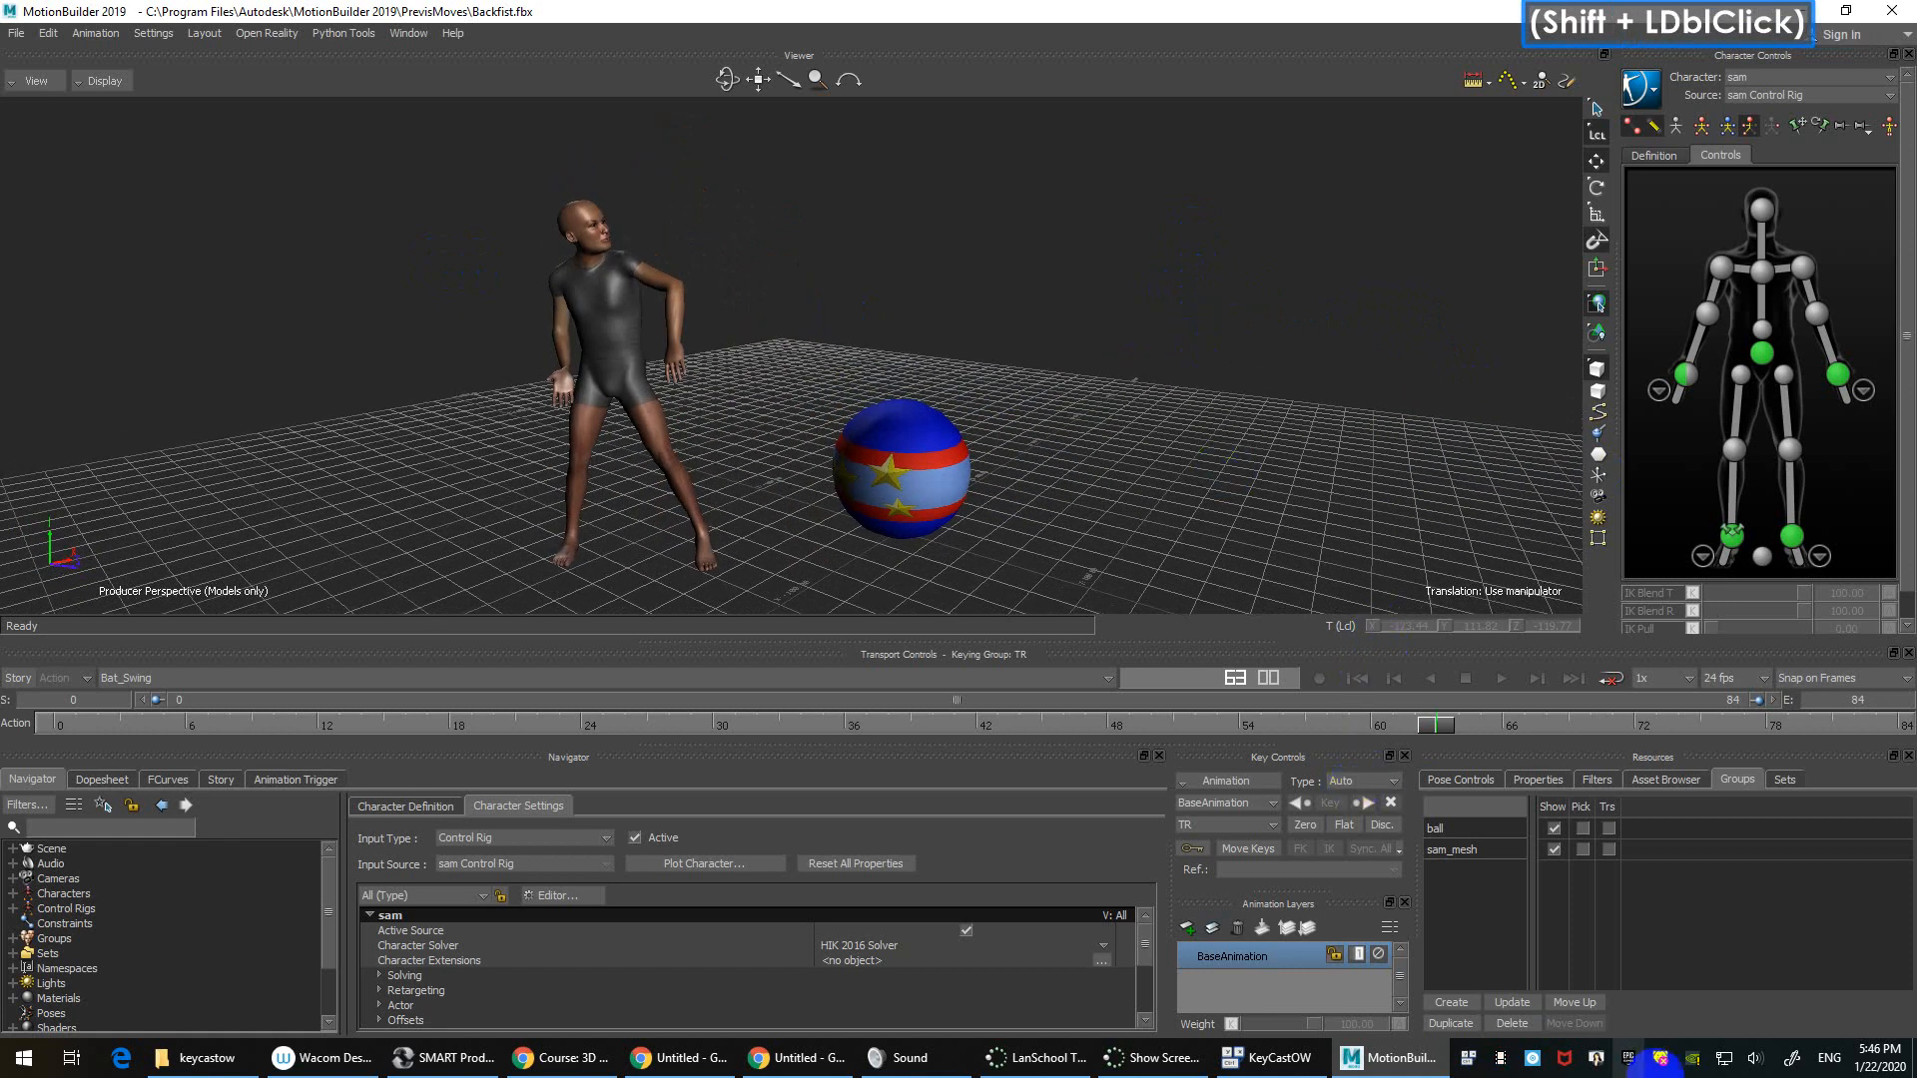